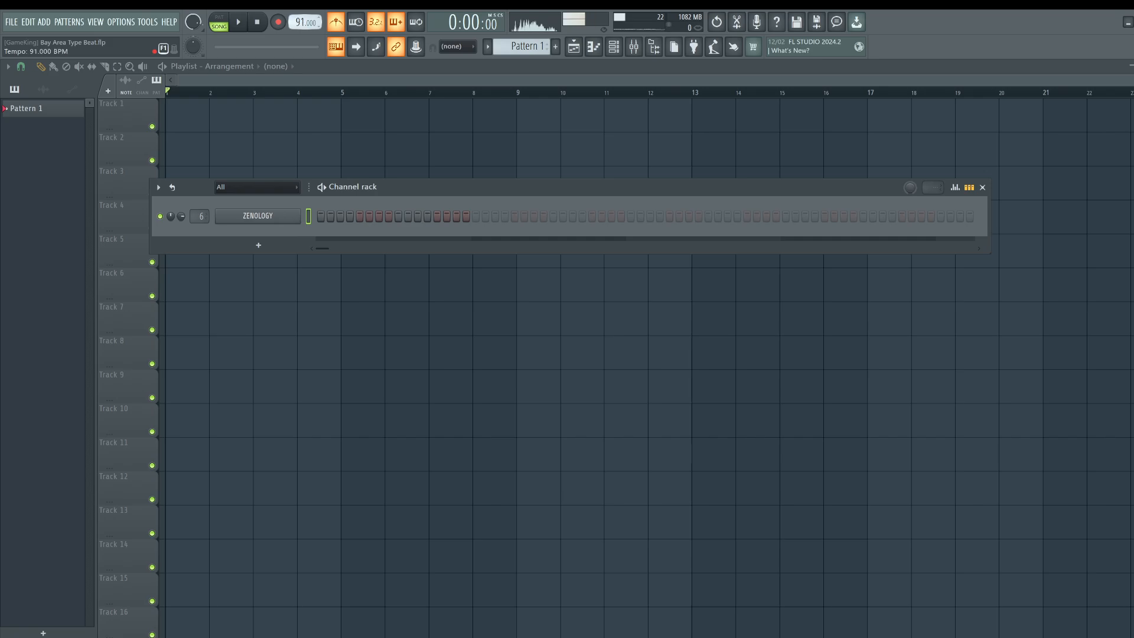
Open the ZENOLOGY instrument and give the Small Strings preset a three-star rating.
{"action": "left_click", "coordinate": [278, 223]}
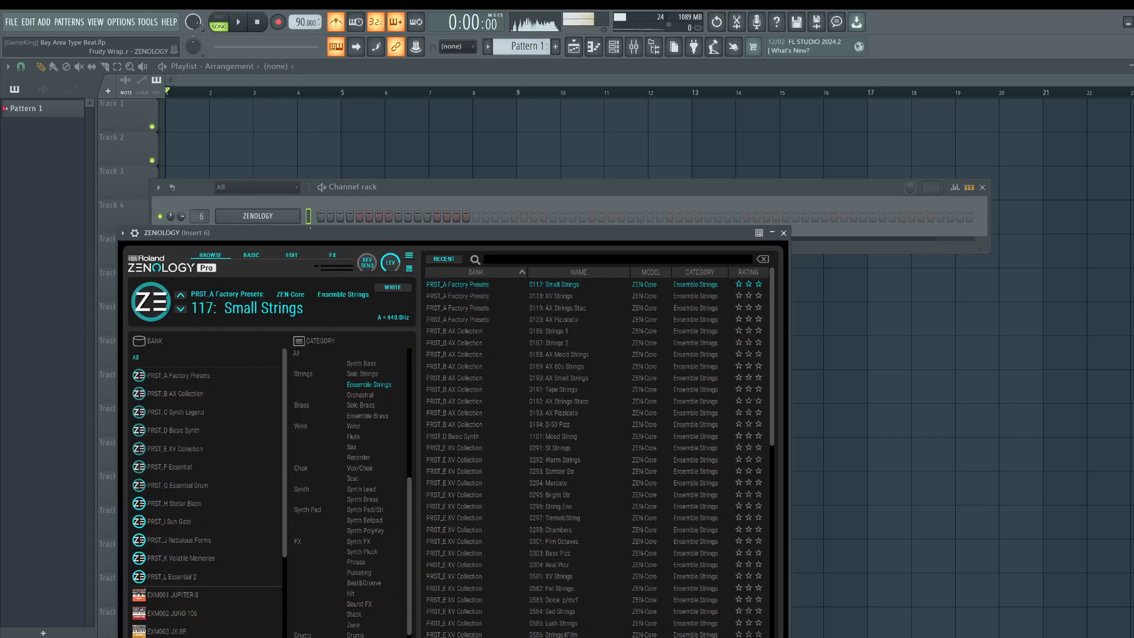
{"action": "left_click_drag", "start_coordinate": [309, 232], "coordinate": [303, 107]}
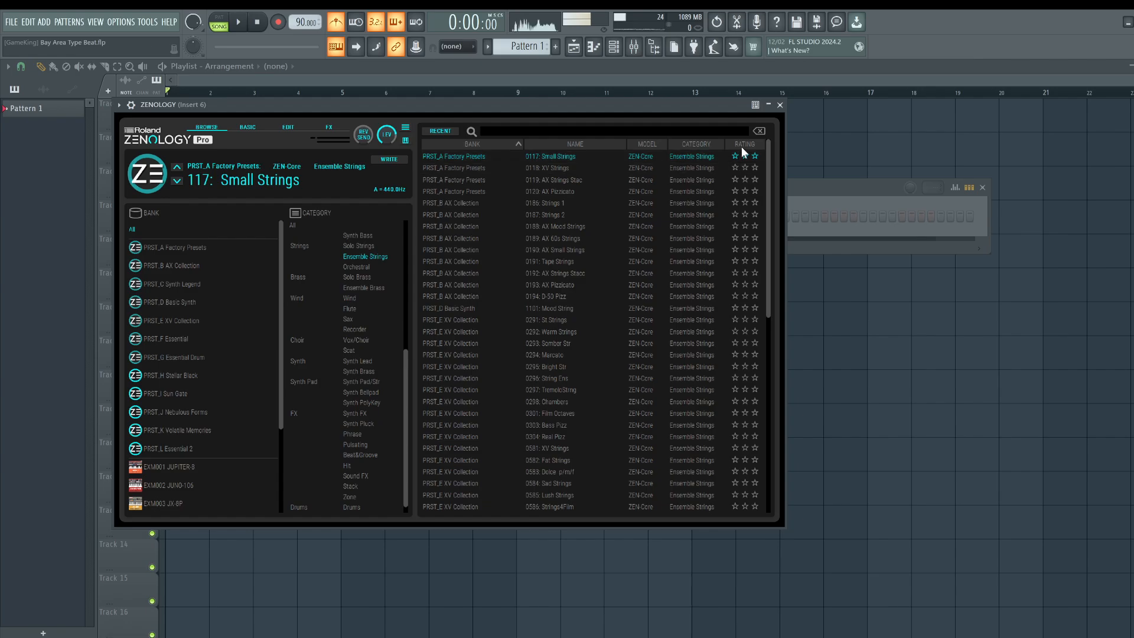
{"action": "left_click", "coordinate": [755, 155]}
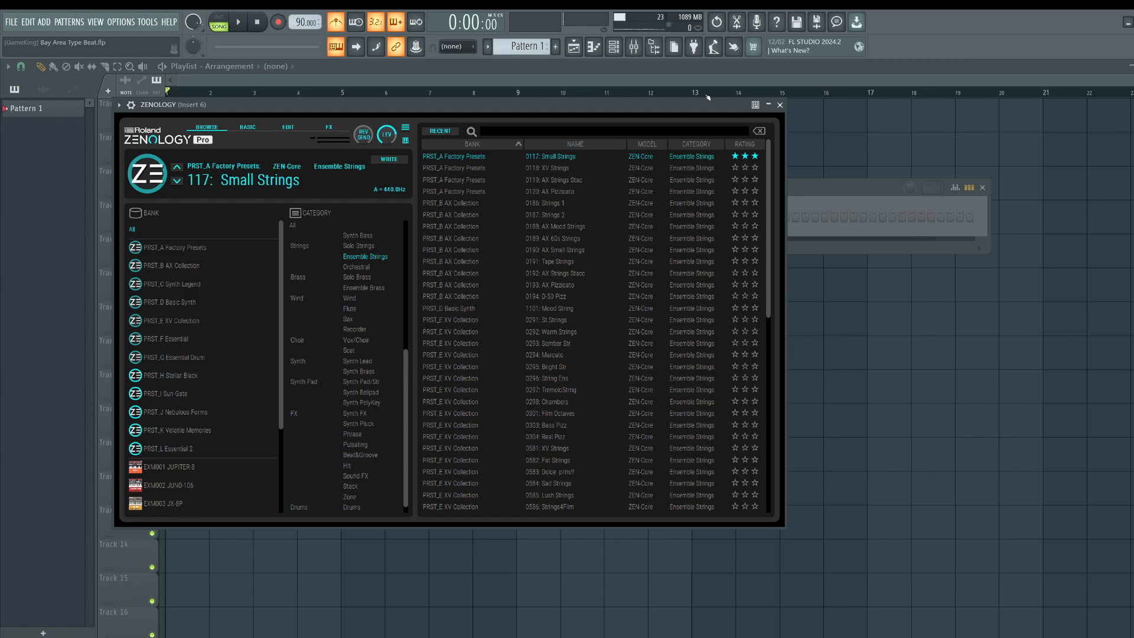
{"action": "left_click", "coordinate": [780, 105]}
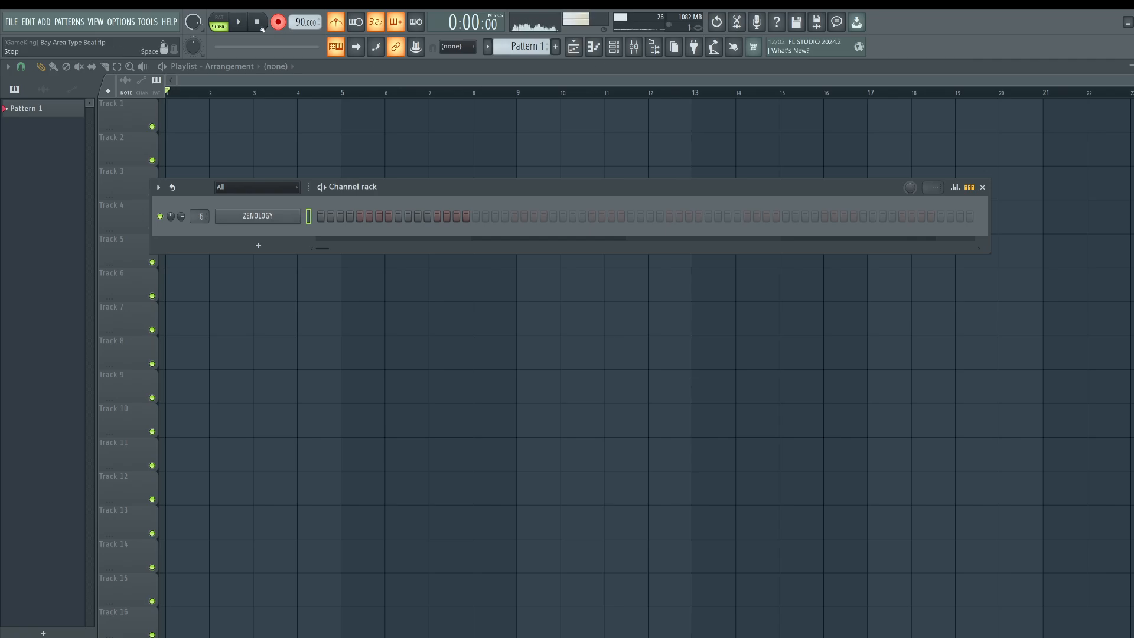
Record an eight-bar melody of C4, D4 and D#4 notes with ZENOLOGY into Pattern 1.
{"action": "left_click", "coordinate": [633, 46]}
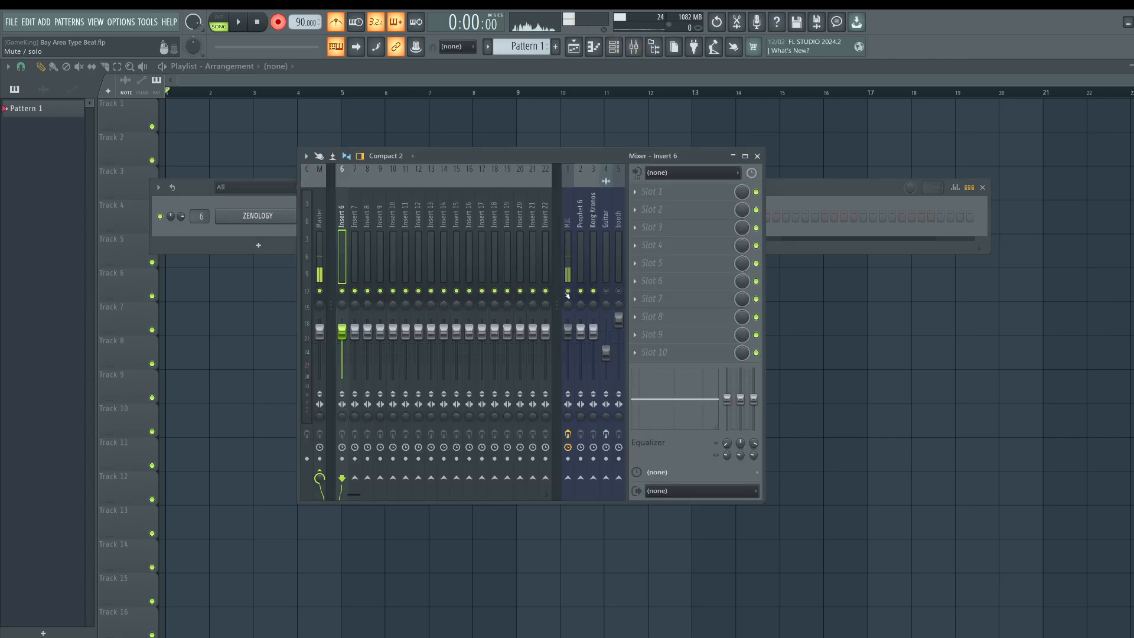
{"action": "left_click", "coordinate": [757, 157]}
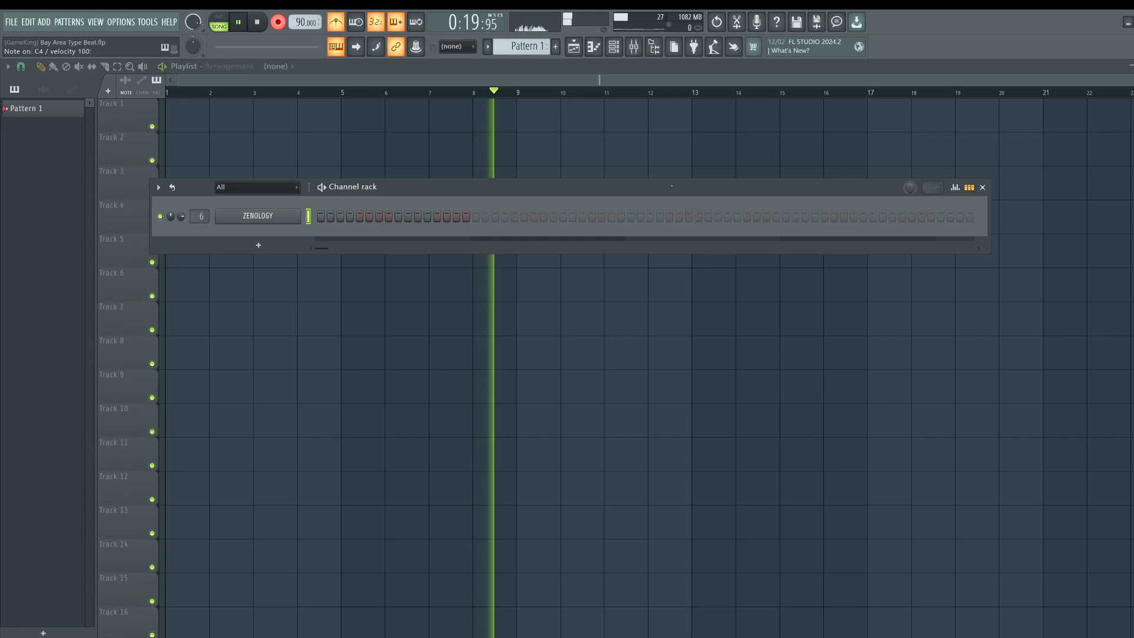
{"action": "key", "text": "space"}
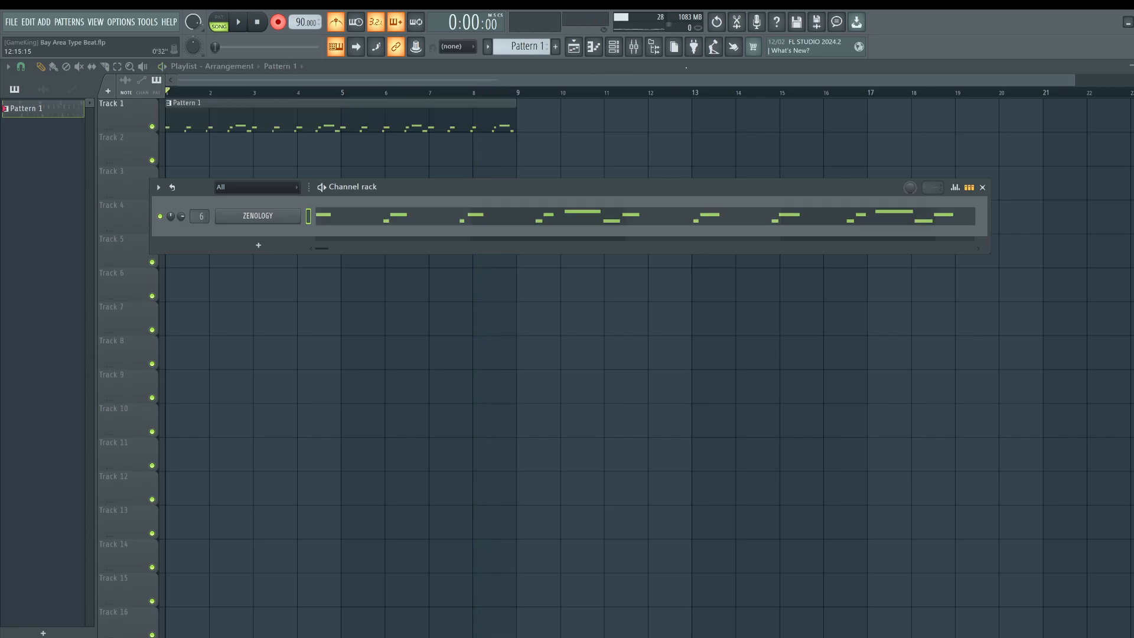
Set the channel rack's main swing to 51% and open the ZENOLOGY notes in the piano roll.
{"action": "key", "text": "F9"}
{"action": "left_click", "coordinate": [854, 194]}
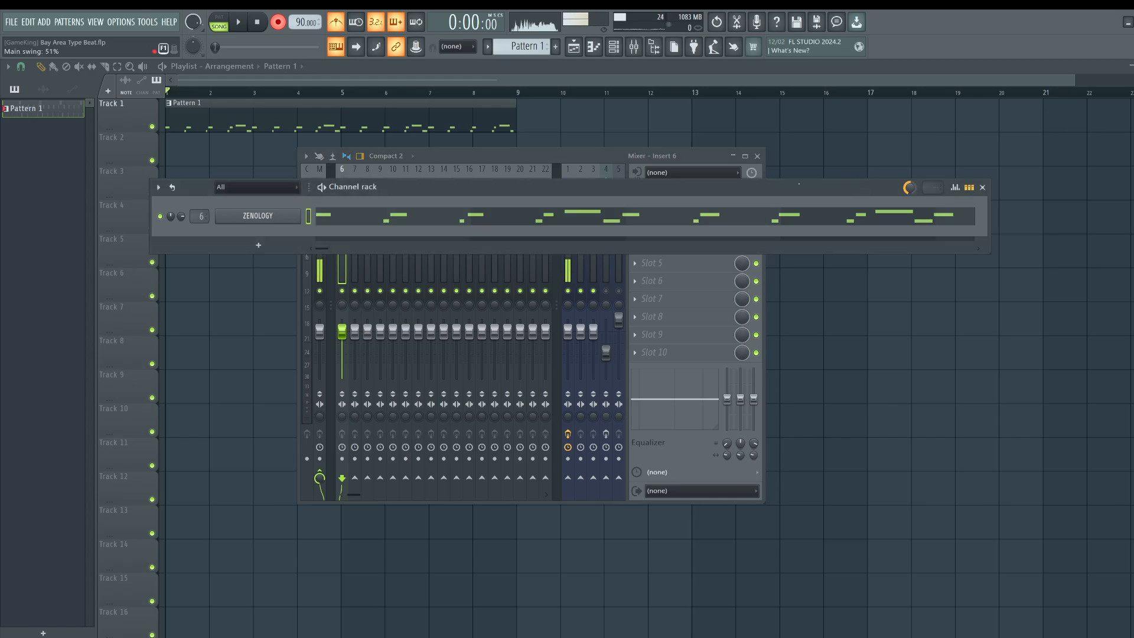
{"action": "left_click", "coordinate": [529, 216]}
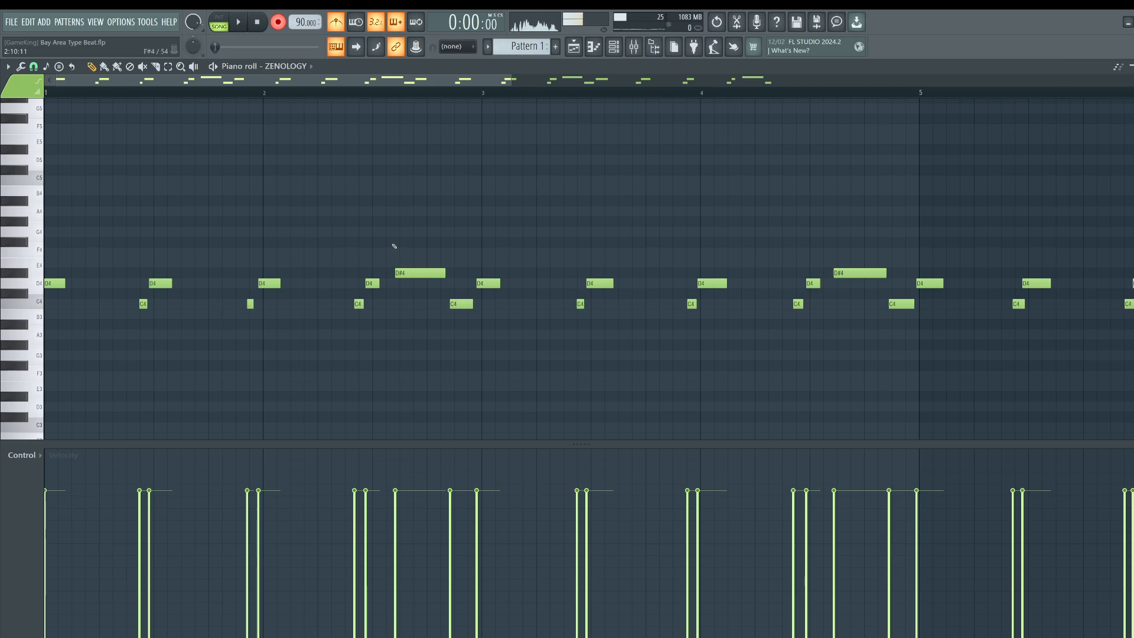
{"action": "key", "text": "alt+q"}
{"action": "left_click", "coordinate": [657, 240]}
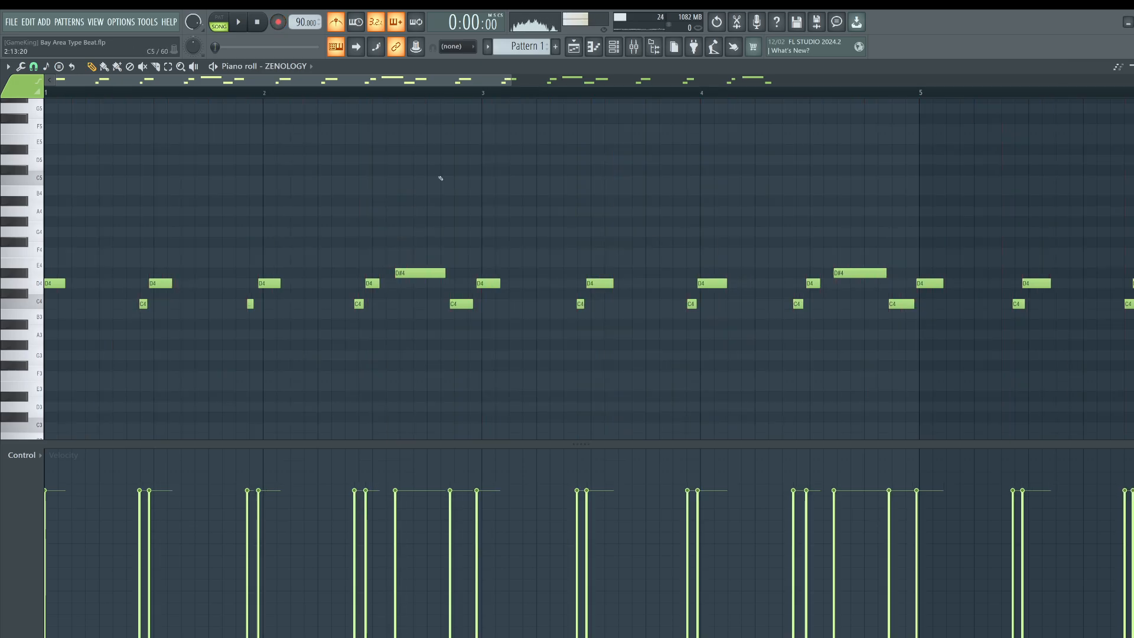
Replace the C4–D4 note pair in the middle of bar 1 with a copy of the pair leading into bar 2, and play it.
{"action": "key", "text": "space"}
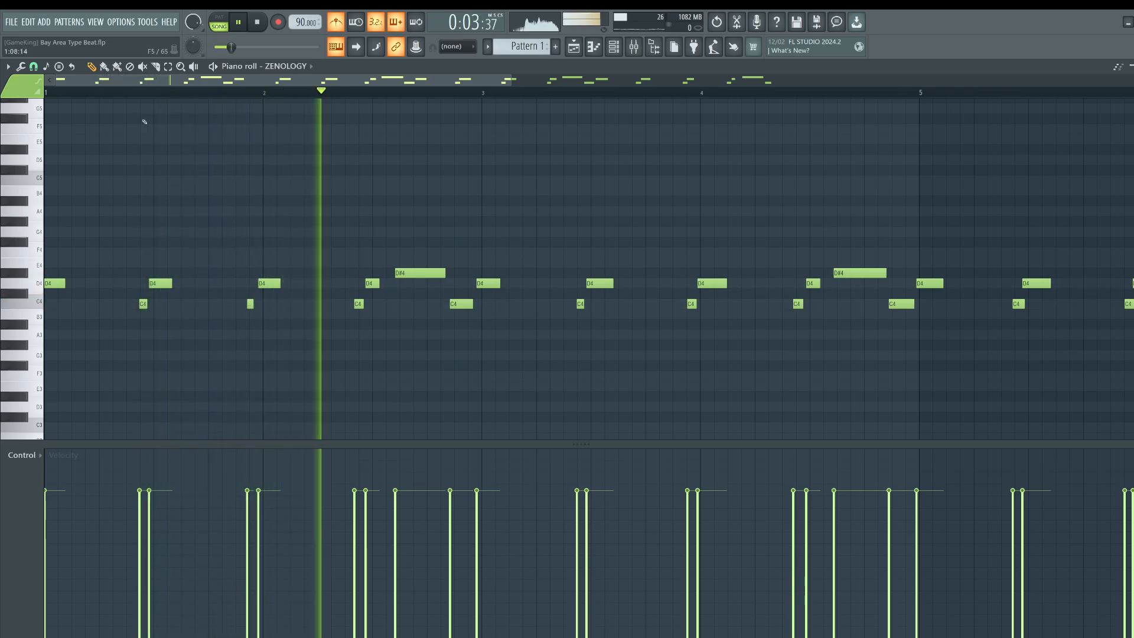
{"action": "scroll", "coordinate": [120, 99], "scroll_direction": "up", "scroll_amount": 3}
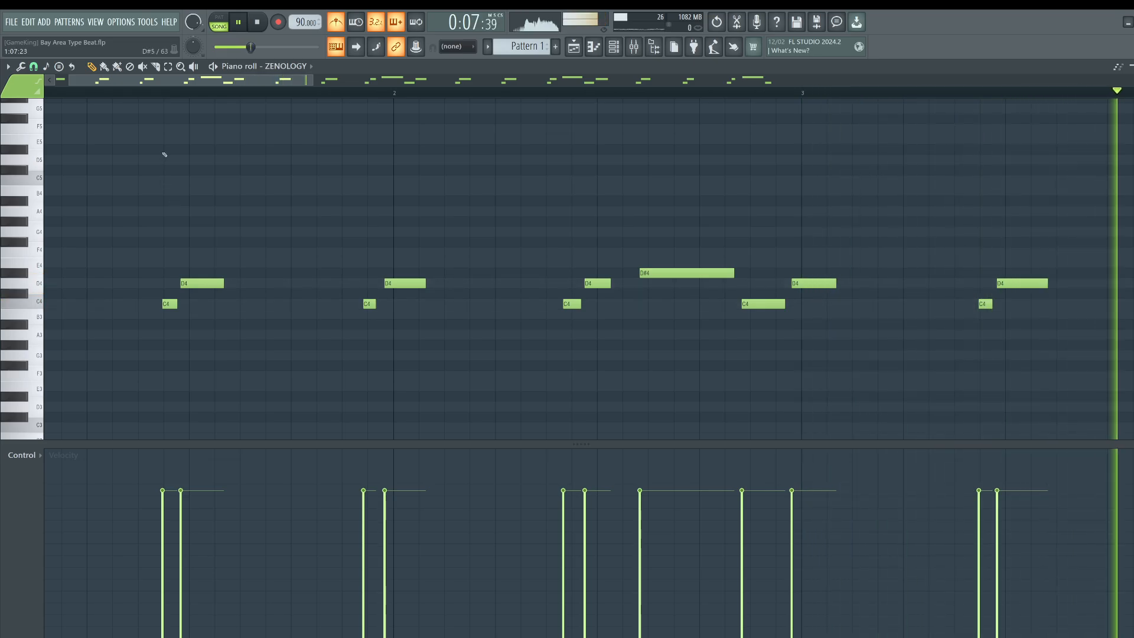
{"action": "key", "text": "space"}
{"action": "scroll", "coordinate": [215, 94], "scroll_direction": "down", "scroll_amount": 5}
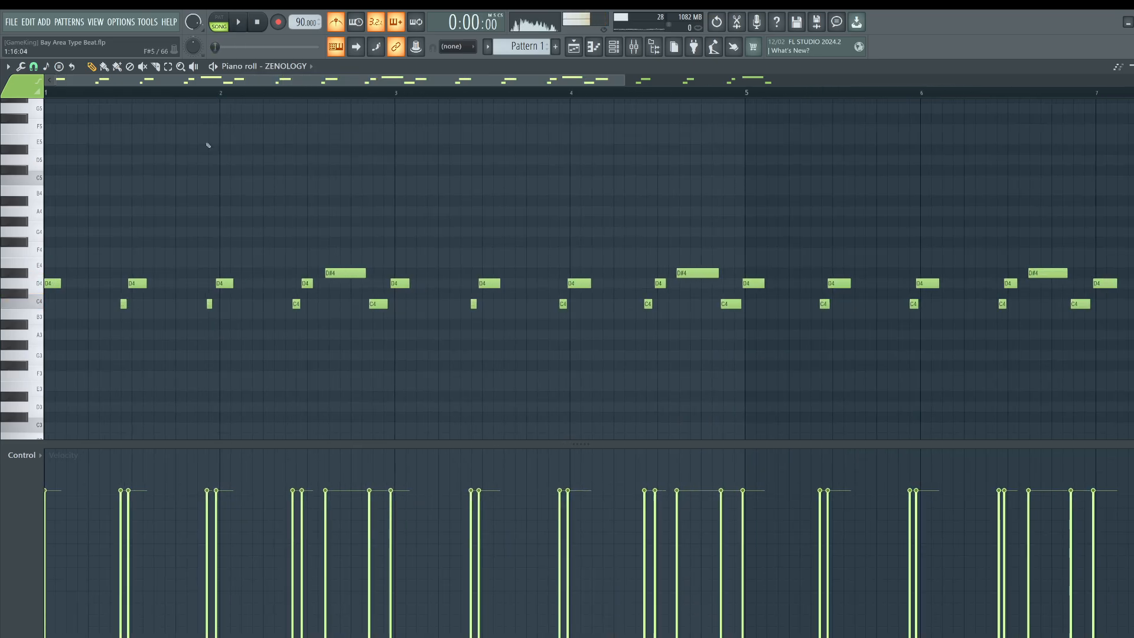
{"action": "left_click_drag", "start_coordinate": [204, 228], "coordinate": [220, 341]}
{"action": "key", "text": "space"}
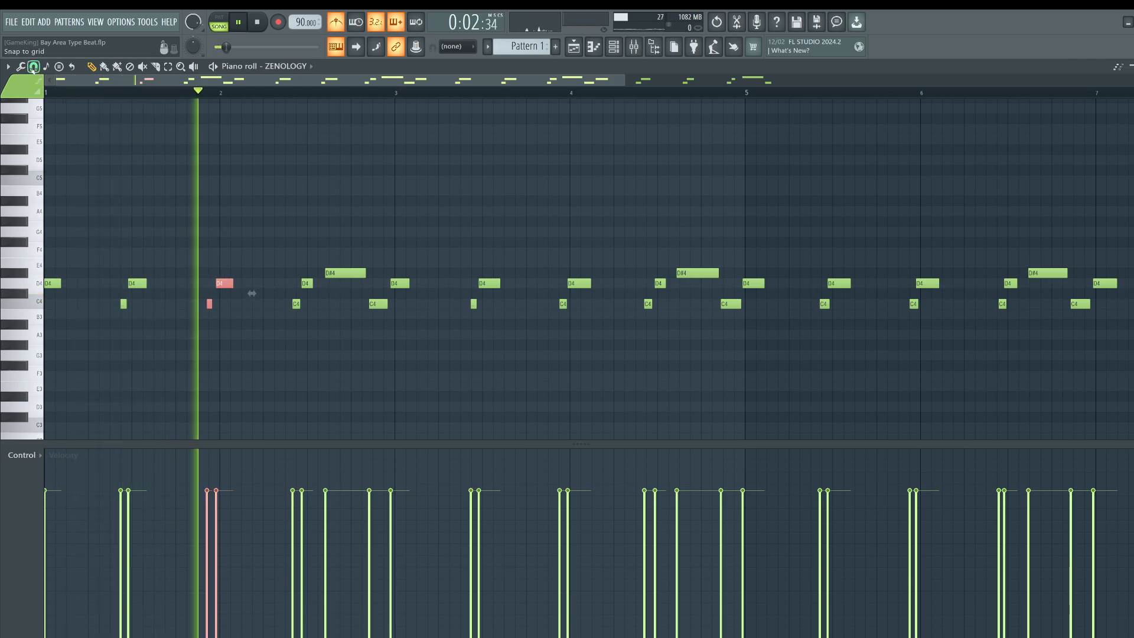
{"action": "key", "text": "space"}
{"action": "right_click", "coordinate": [136, 283]}
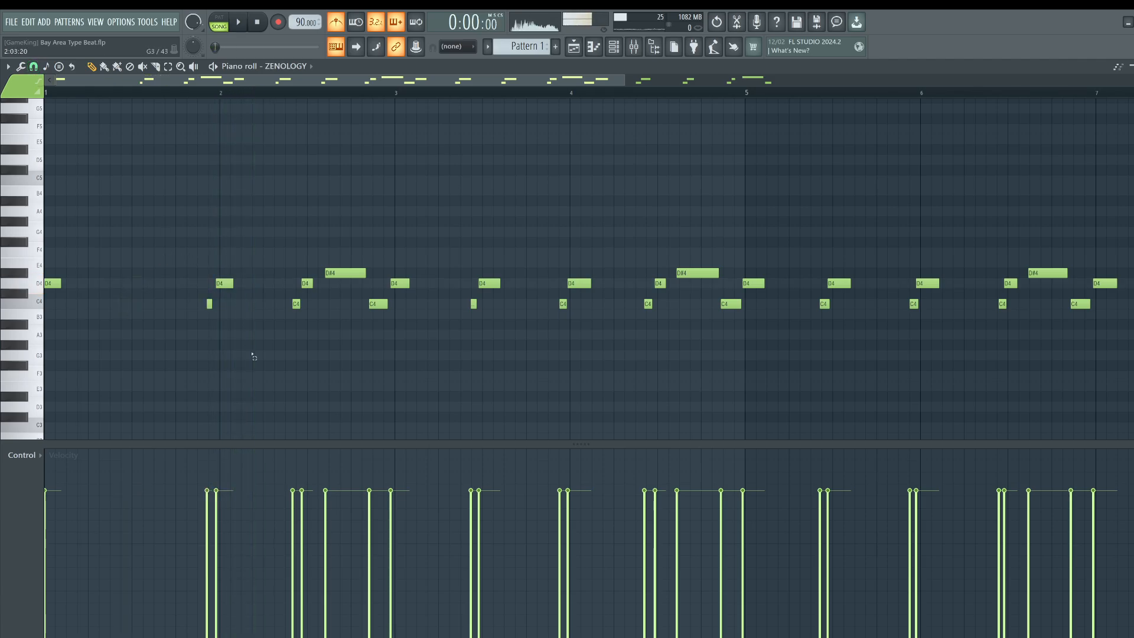
{"action": "left_click_drag", "start_coordinate": [224, 284], "coordinate": [134, 282]}
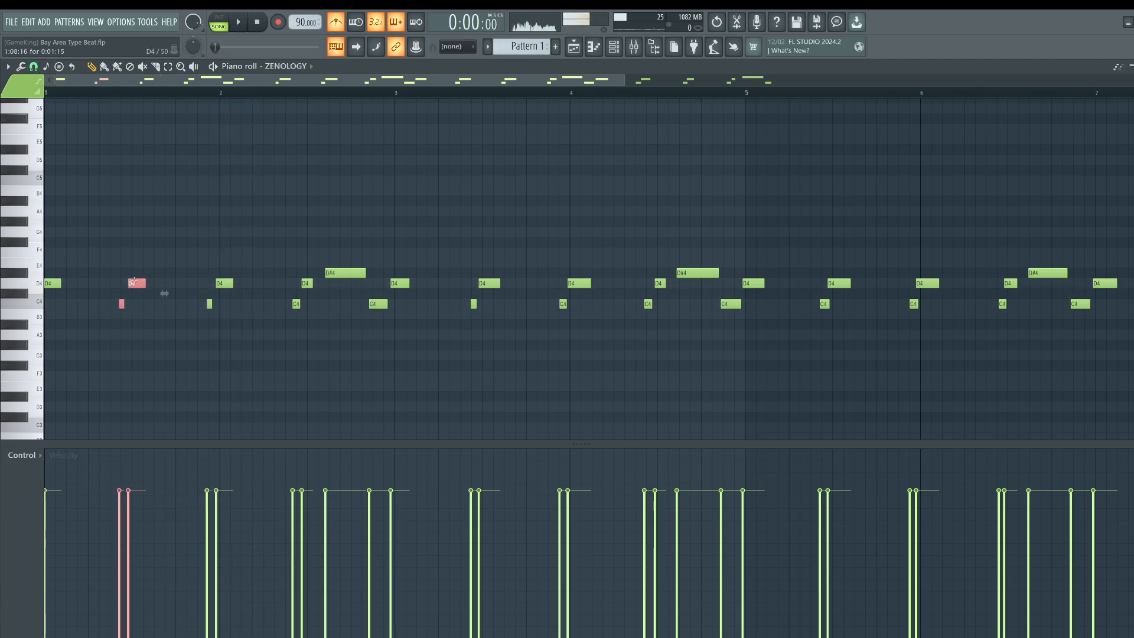
{"action": "key", "text": "space"}
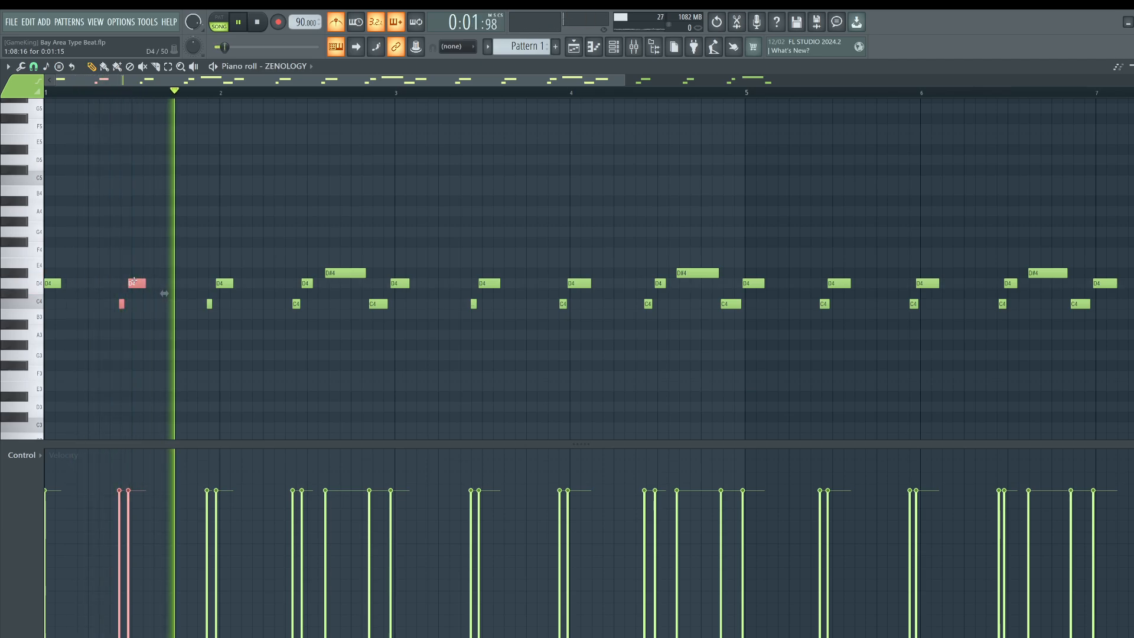
Replace the C4–D4 note pair in the middle of bar 3 with a copy of the edited pair from bar 1.
{"action": "left_click", "coordinate": [401, 354], "text": "ctrl"}
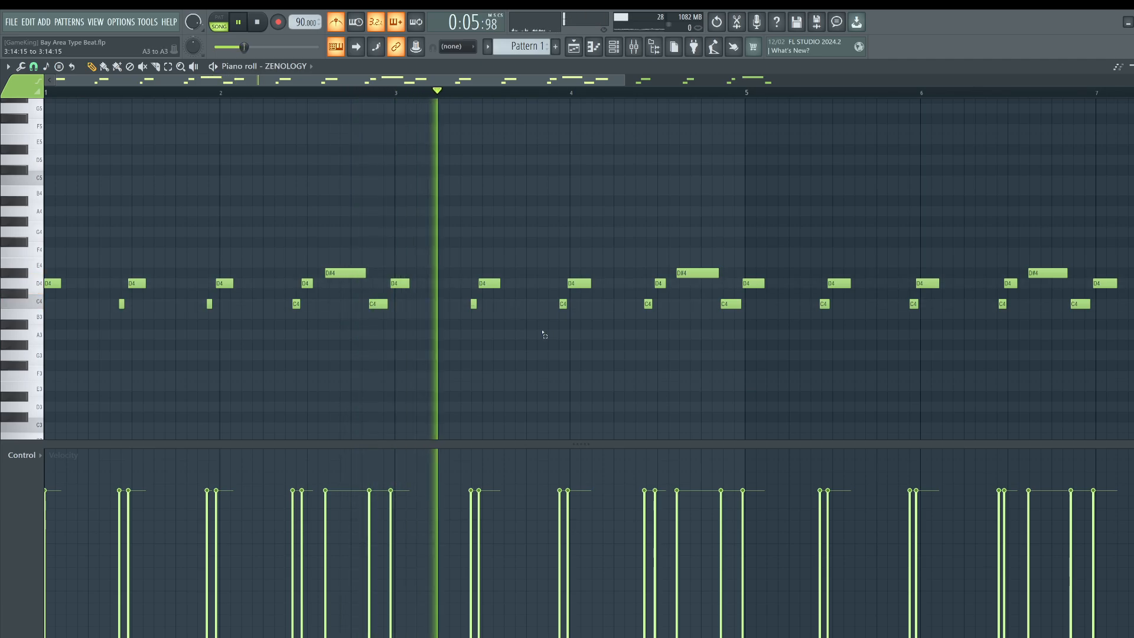
{"action": "left_click_drag", "start_coordinate": [543, 332], "coordinate": [456, 251]}
{"action": "left_click", "coordinate": [486, 339], "text": "ctrl"}
{"action": "key", "text": "space"}
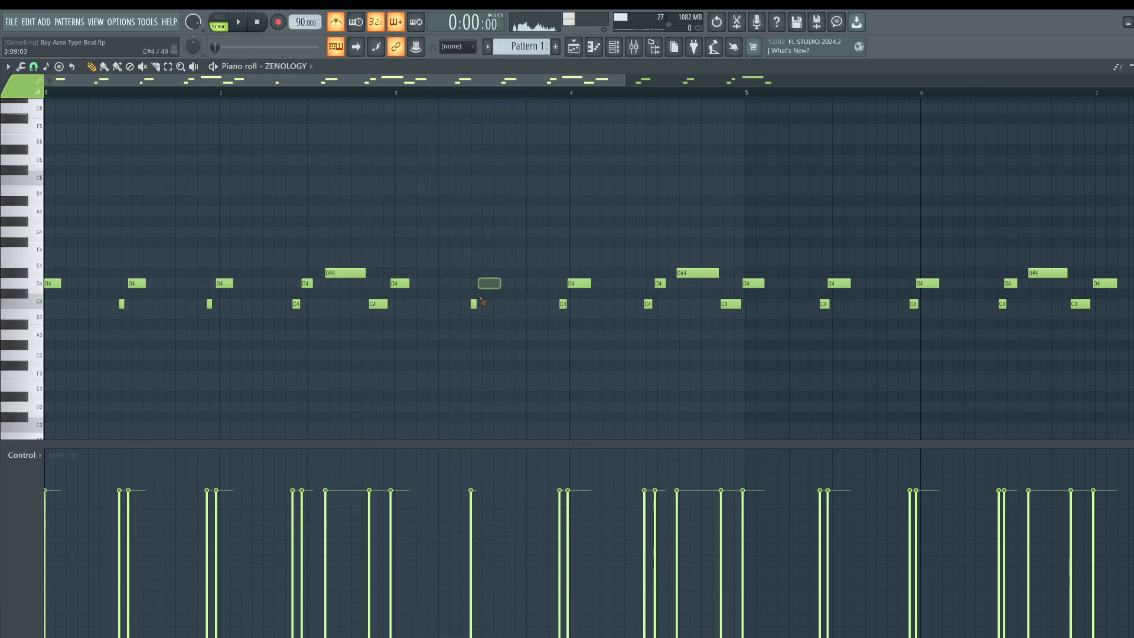
{"action": "key", "text": "space"}
{"action": "left_click_drag", "start_coordinate": [223, 285], "coordinate": [486, 285]}
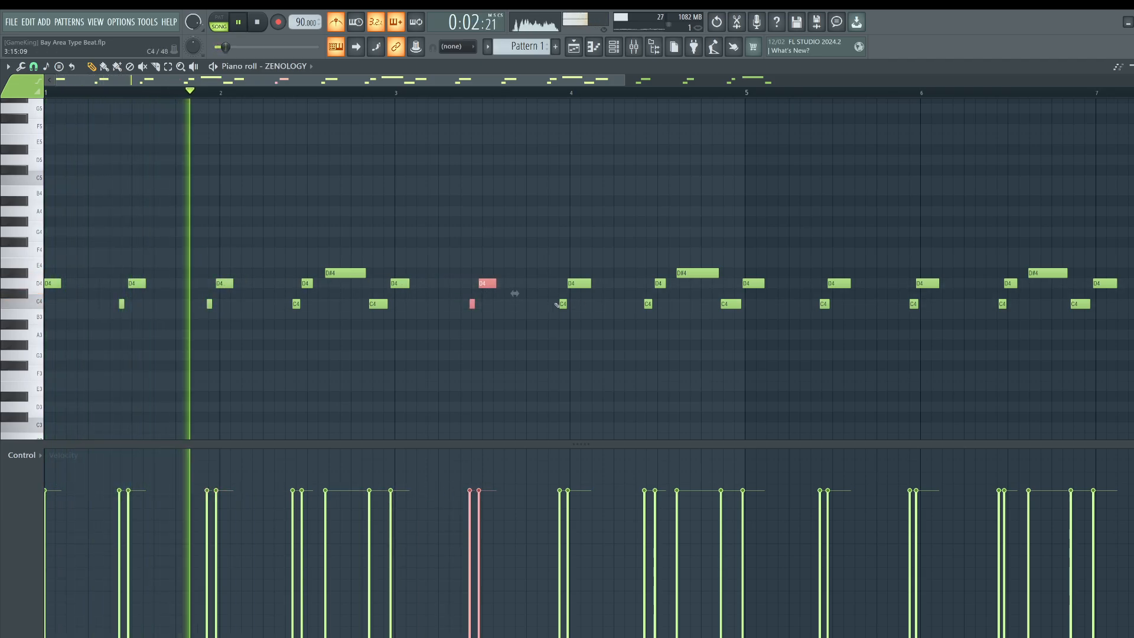
Replace the C4–D4 pair leading into bar 4 with a copy of the bar 3 pair and listen to the remaining notes.
{"action": "right_click", "coordinate": [563, 304]}
{"action": "right_click", "coordinate": [587, 284]}
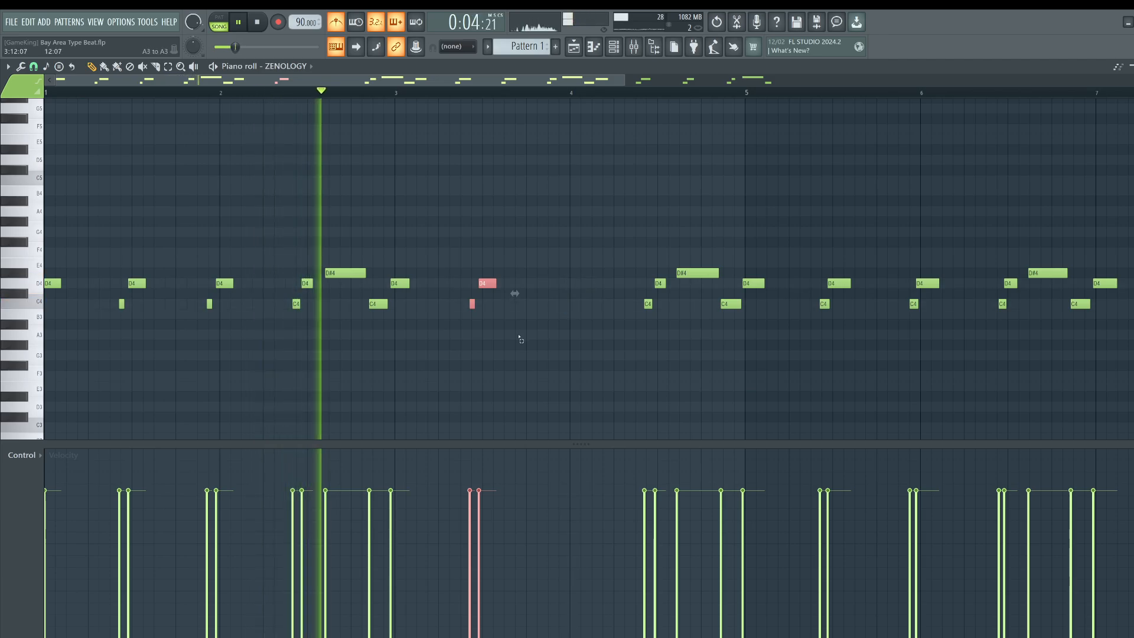
{"action": "left_click_drag", "start_coordinate": [488, 283], "coordinate": [575, 284]}
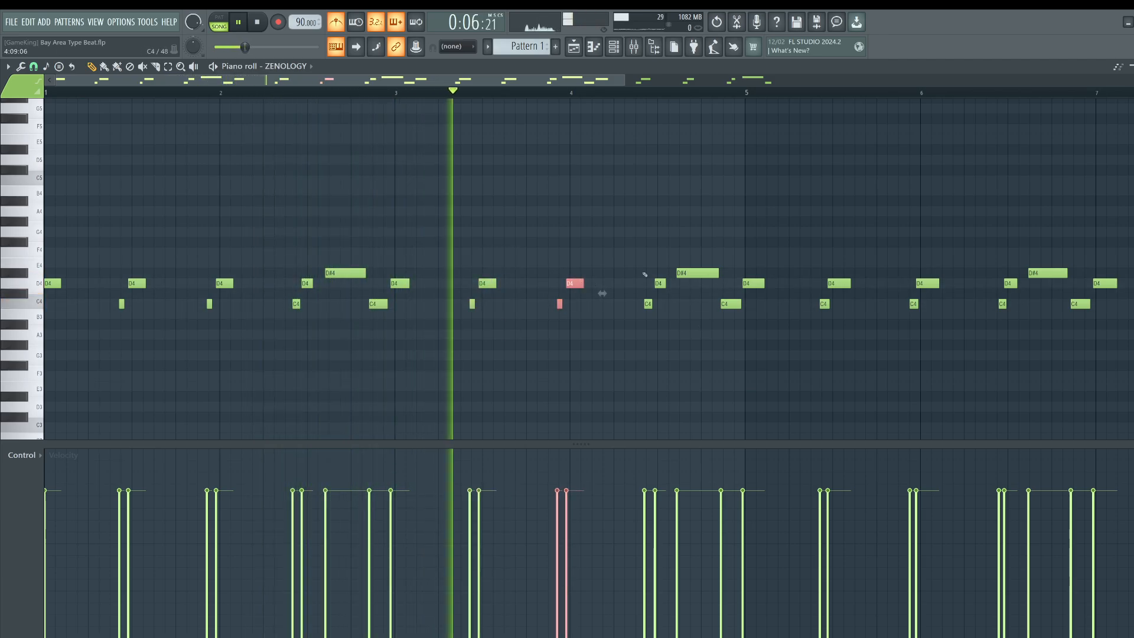
{"action": "left_click_drag", "start_coordinate": [483, 81], "coordinate": [585, 91]}
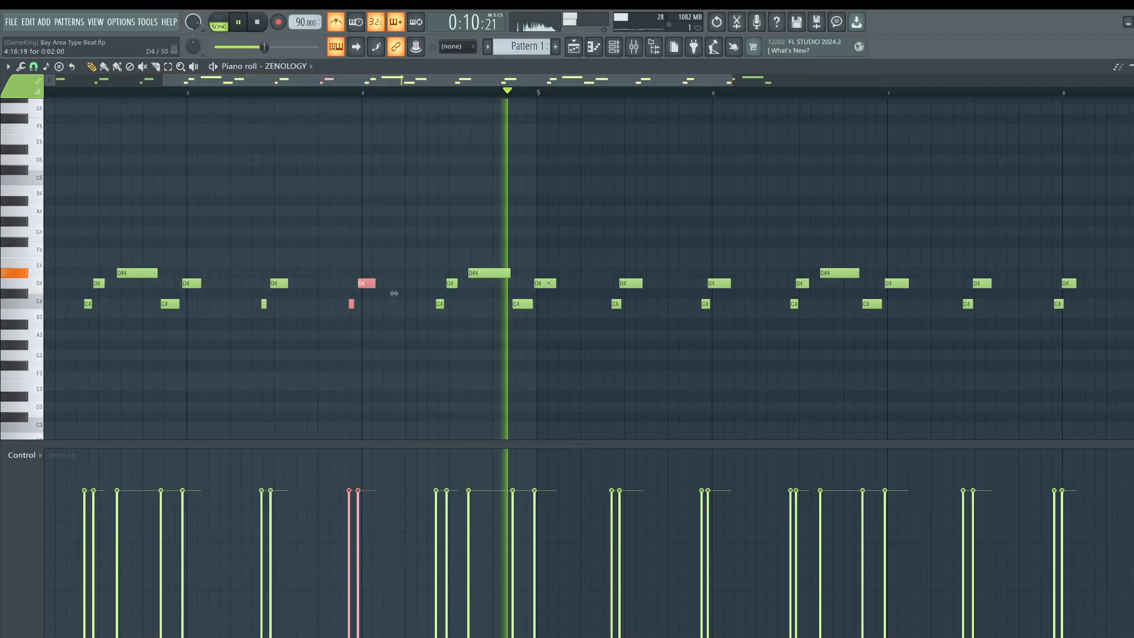
{"action": "key", "text": "space"}
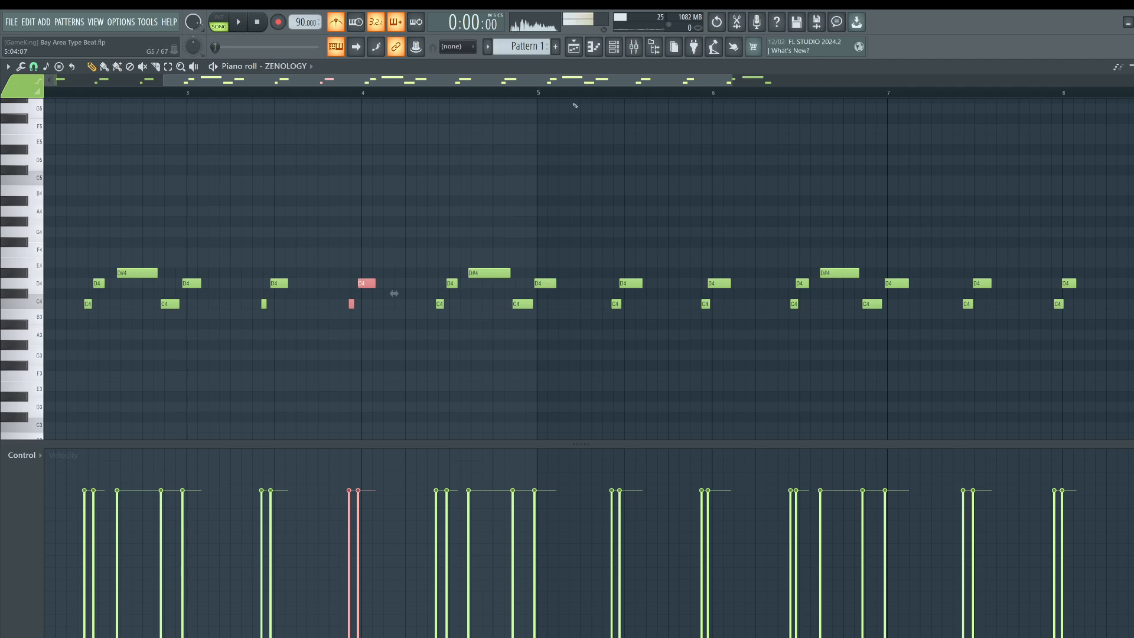
Shorten the Pattern 1 playlist clip to four bars and move the D4 note just before bar 5 onto the bar line.
{"action": "left_click", "coordinate": [574, 52]}
{"action": "left_click_drag", "start_coordinate": [513, 119], "coordinate": [341, 118]}
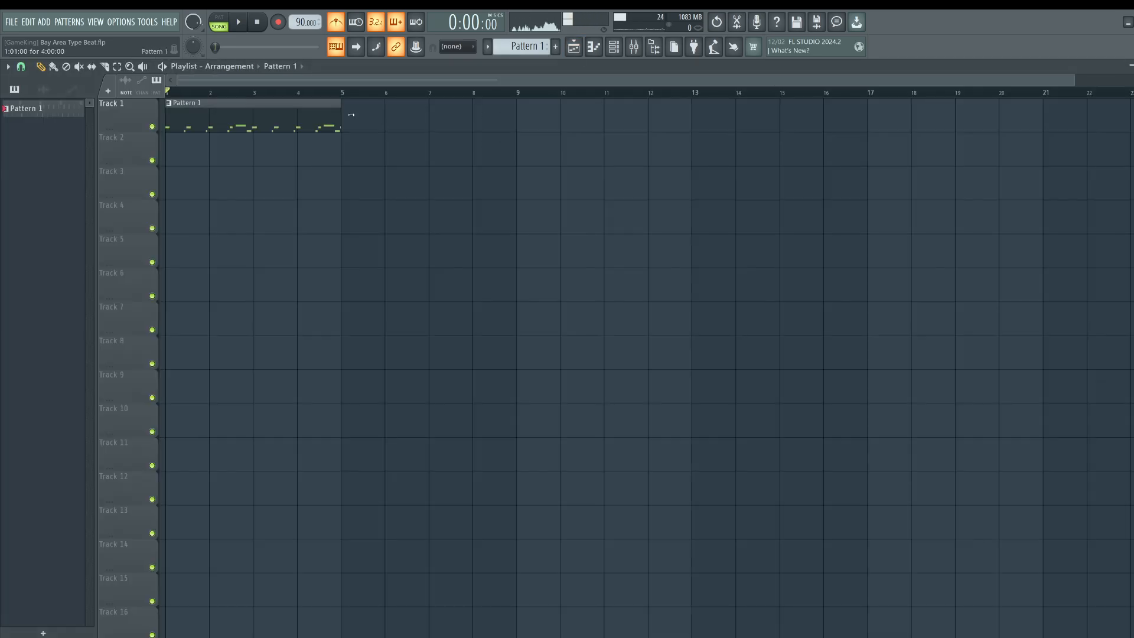
{"action": "double_click", "coordinate": [319, 110]}
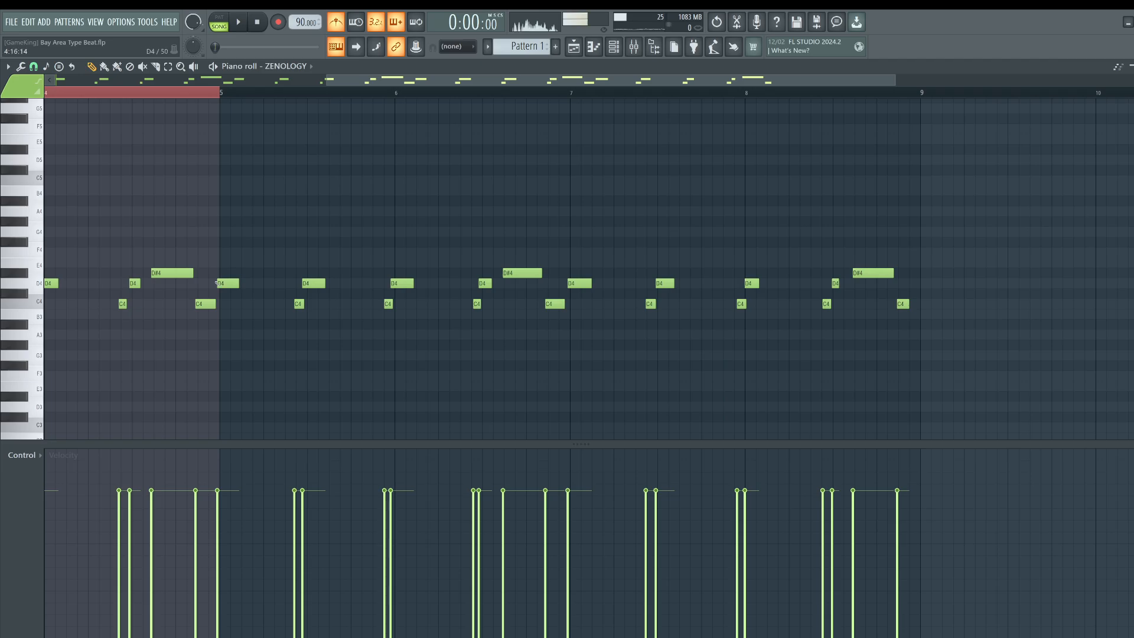
{"action": "left_click_drag", "start_coordinate": [222, 283], "coordinate": [225, 283]}
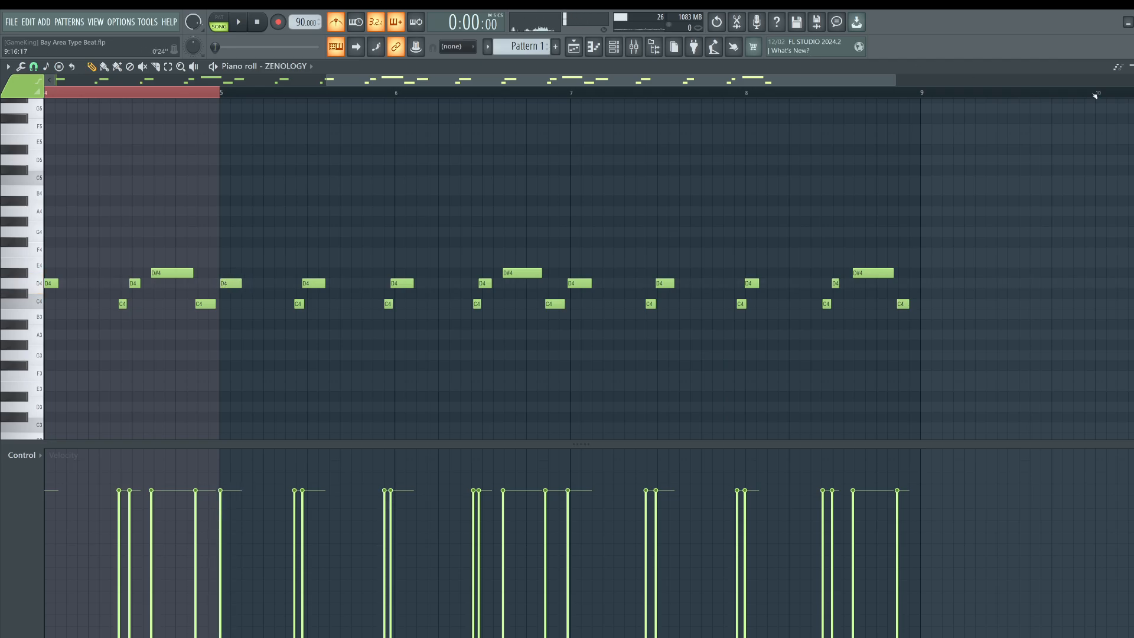
{"action": "key", "text": "Escape"}
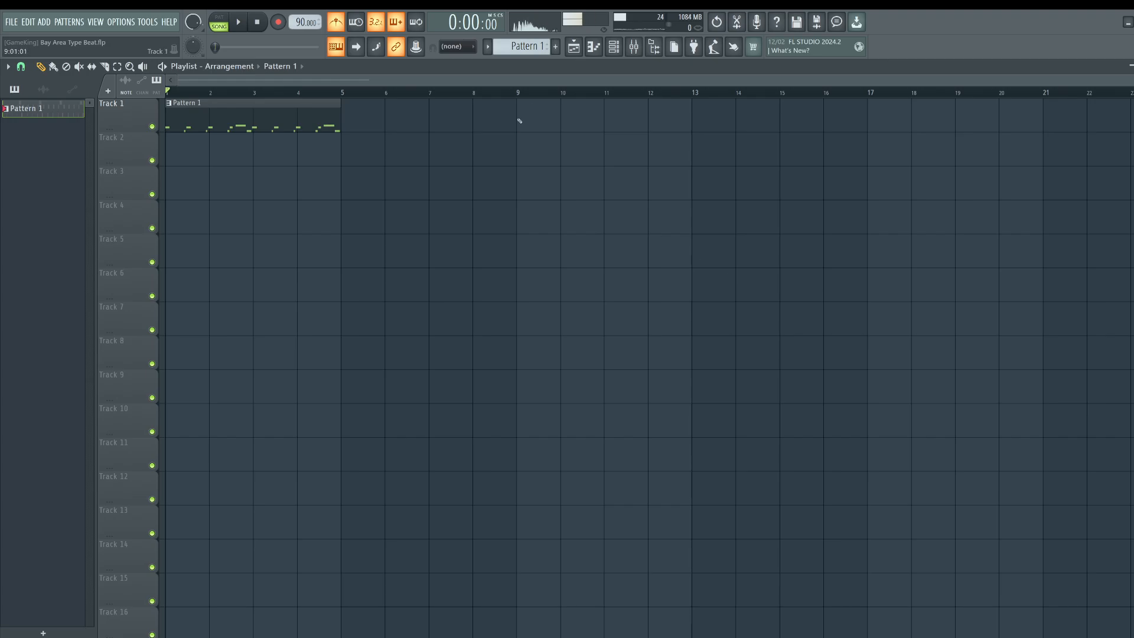
Add a Fruity DrumSynth Live channel and audition its low drum sounds, including 808 Bongo M (D4).
{"action": "left_click", "coordinate": [614, 47]}
{"action": "left_click", "coordinate": [263, 248]}
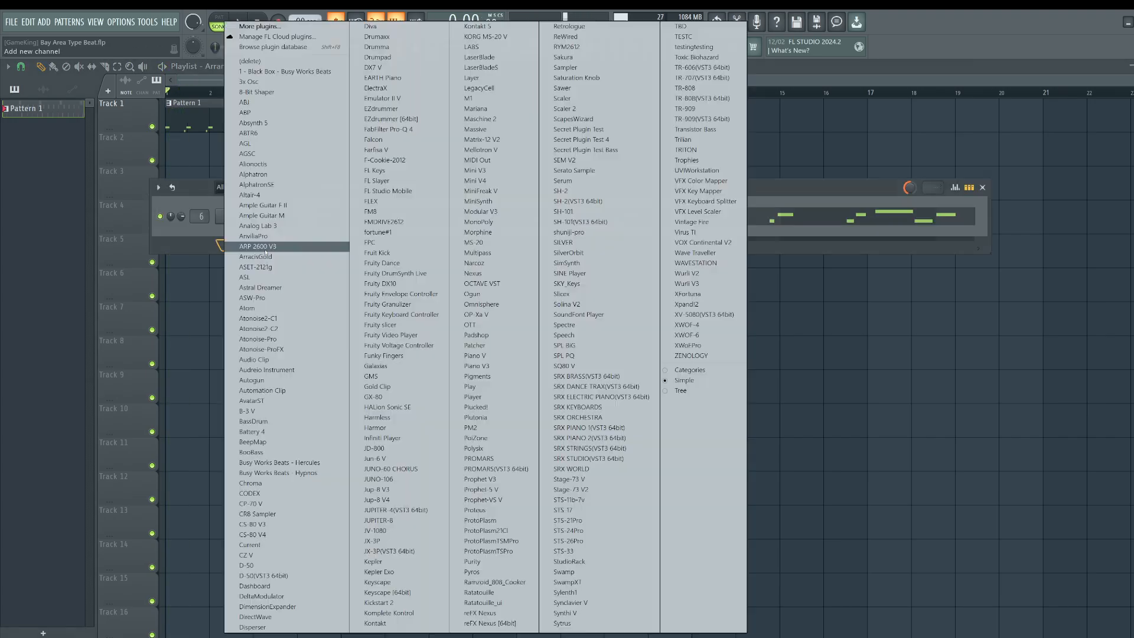
{"action": "left_click", "coordinate": [270, 217]}
{"action": "left_click", "coordinate": [260, 245]}
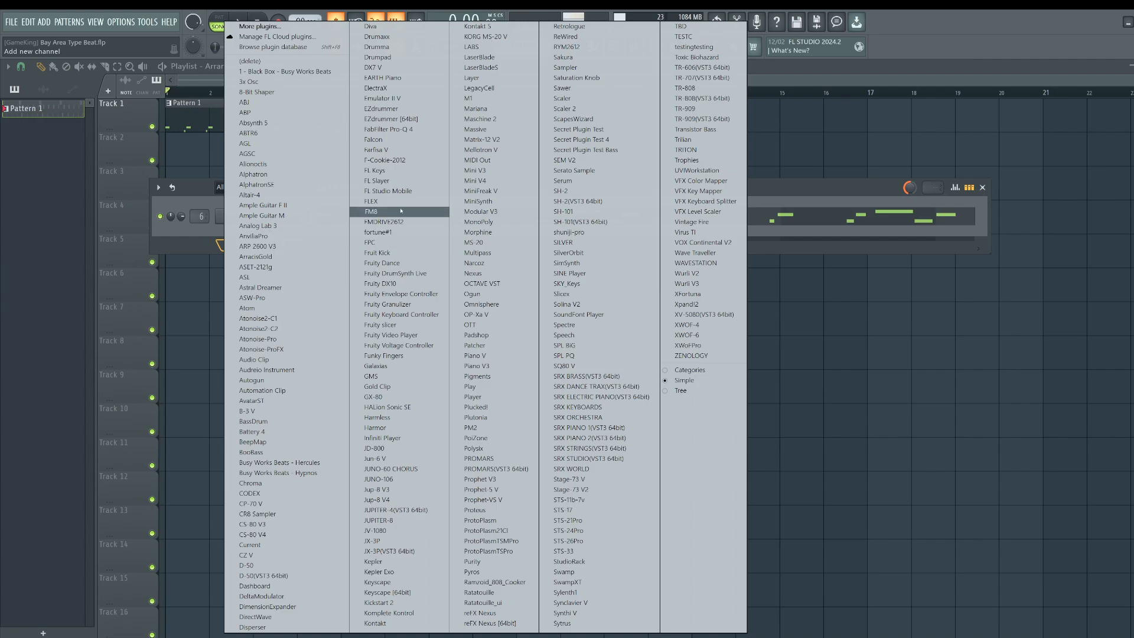
{"action": "left_click", "coordinate": [415, 274]}
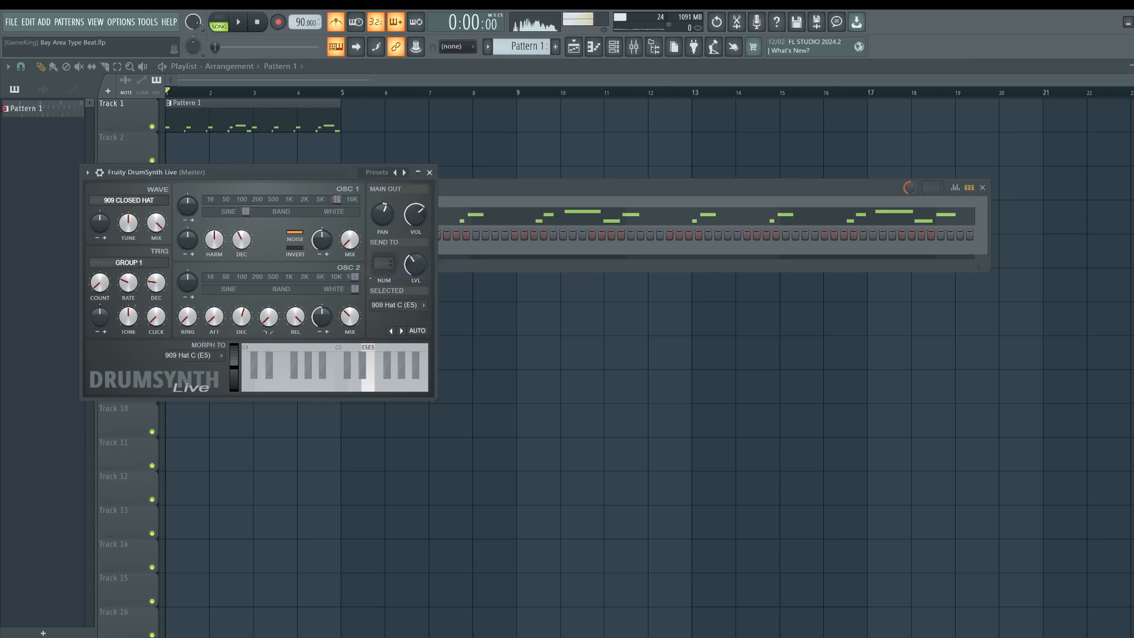
{"action": "left_click", "coordinate": [255, 377]}
{"action": "left_click", "coordinate": [262, 384]}
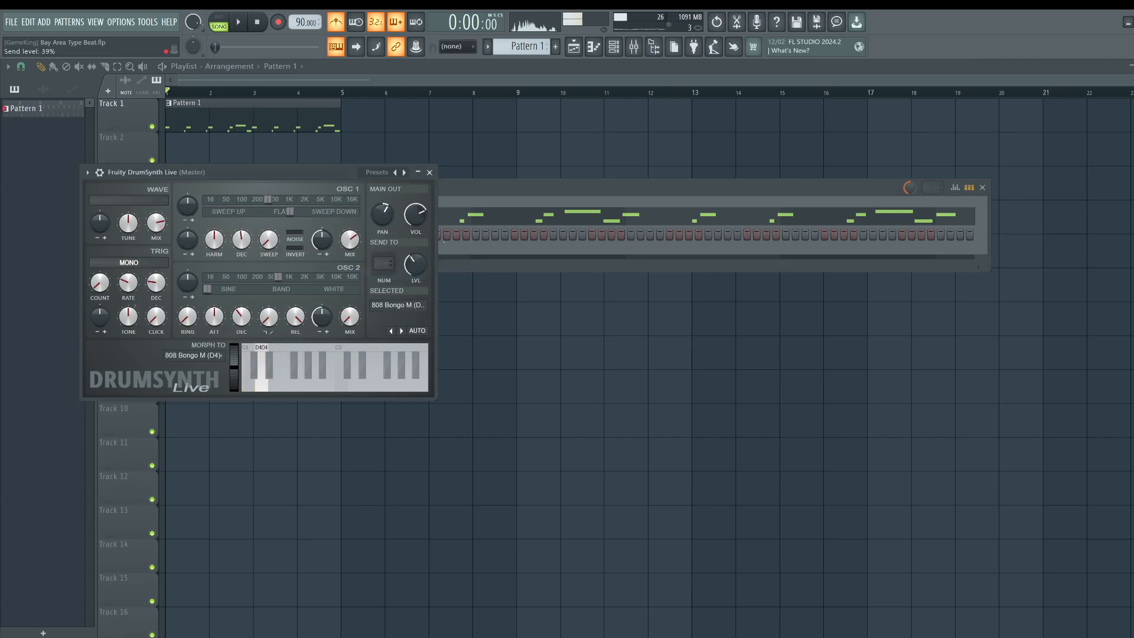
{"action": "left_click", "coordinate": [431, 172]}
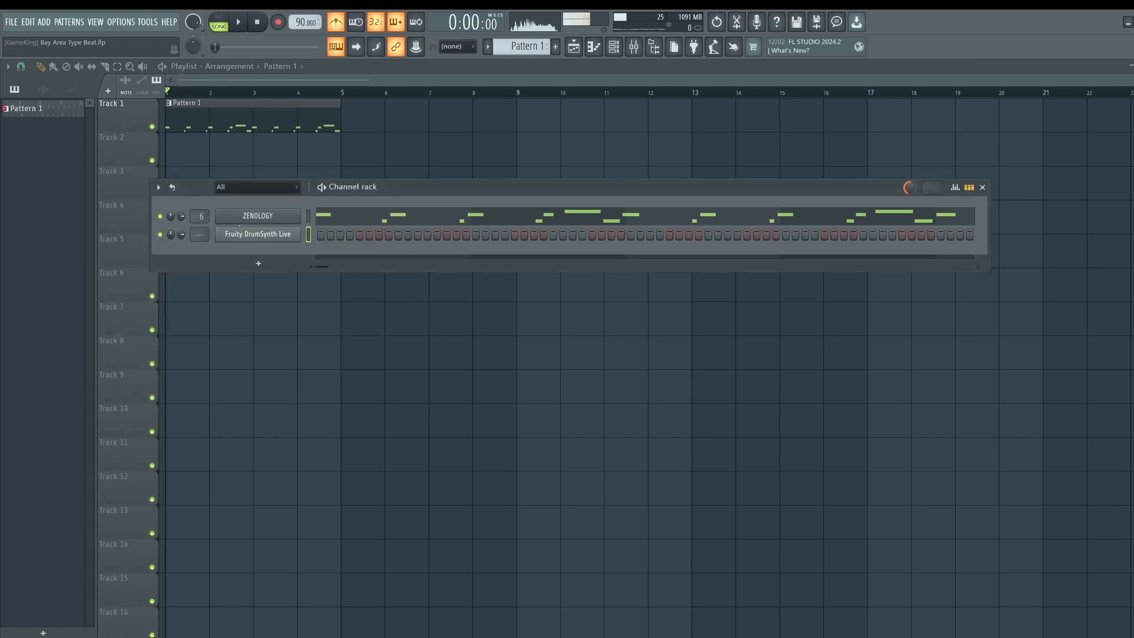
Route the Fruity DrumSynth Live channel to mixer track 7 and create Pattern 2.
{"action": "double_click", "coordinate": [200, 234]}
{"action": "scroll", "coordinate": [523, 46], "scroll_direction": "up", "scroll_amount": 1}
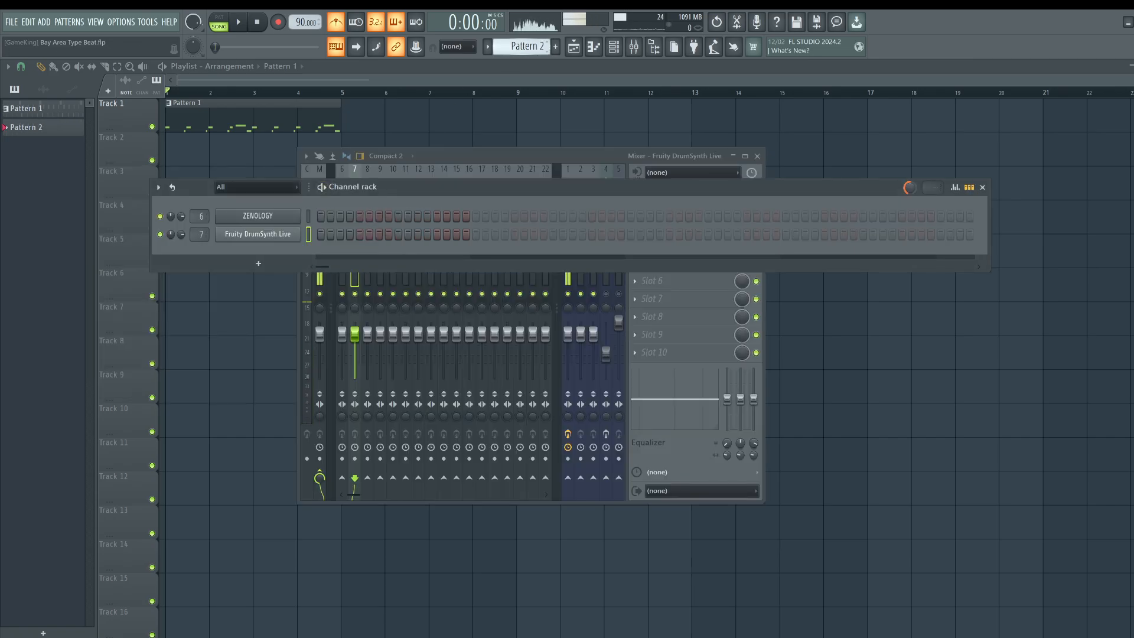
{"action": "right_click", "coordinate": [888, 396]}
Place a Pattern 2 clip at bar 1 of Track 2 and rename Track 1 as topline.
{"action": "left_click_drag", "start_coordinate": [273, 153], "coordinate": [176, 152]}
{"action": "right_click", "coordinate": [135, 103]}
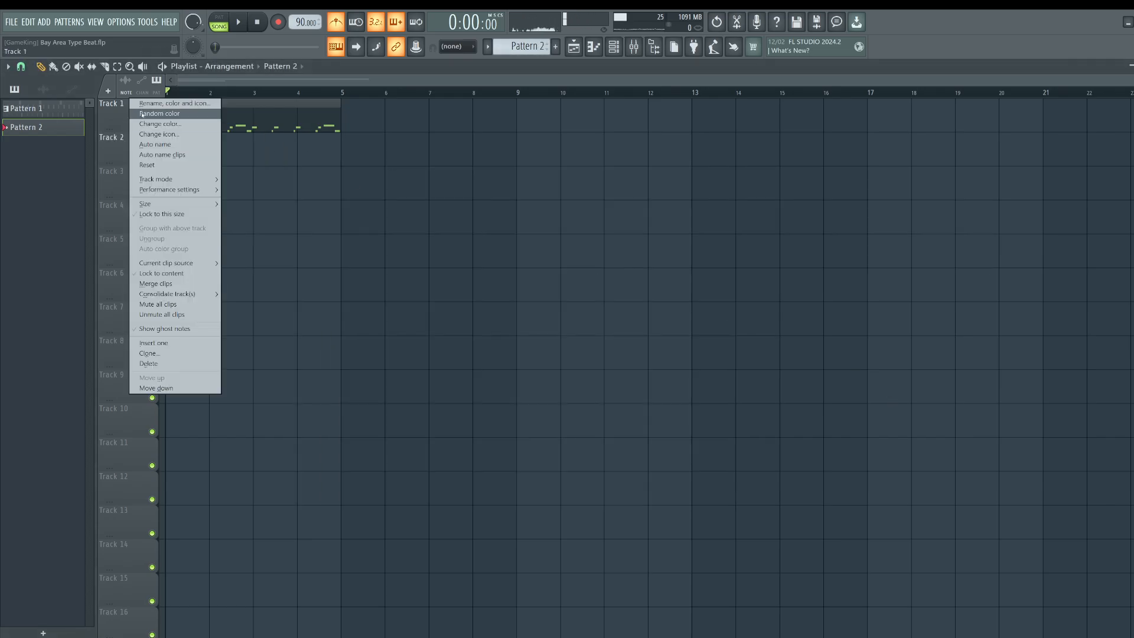
{"action": "left_click", "coordinate": [161, 112]}
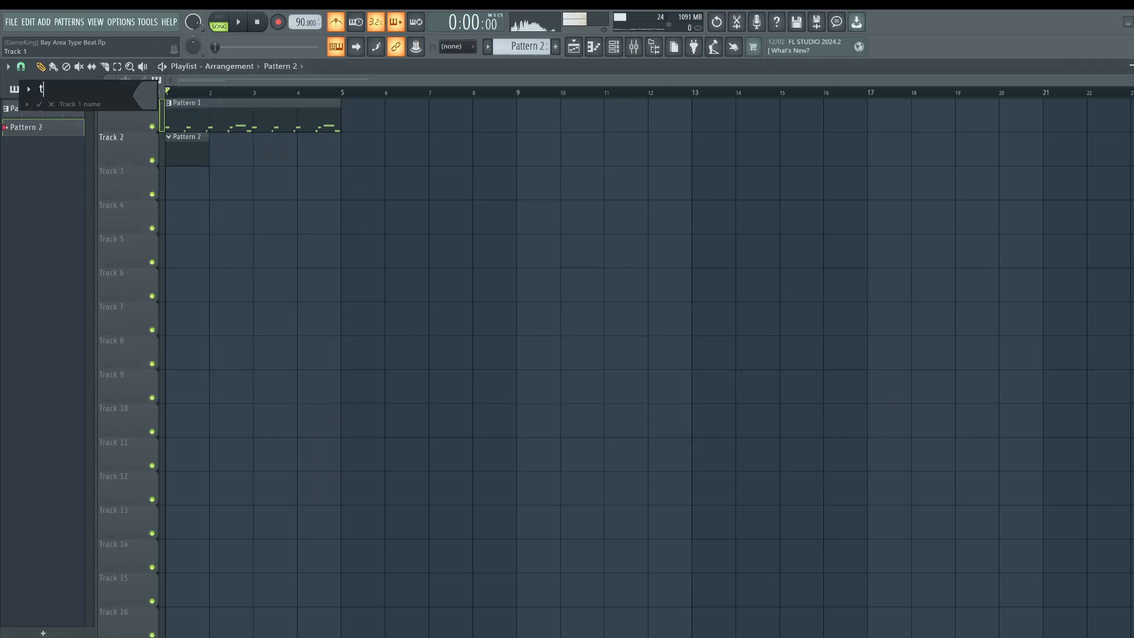
{"action": "type", "text": "topline"}
{"action": "key", "text": "Return"}
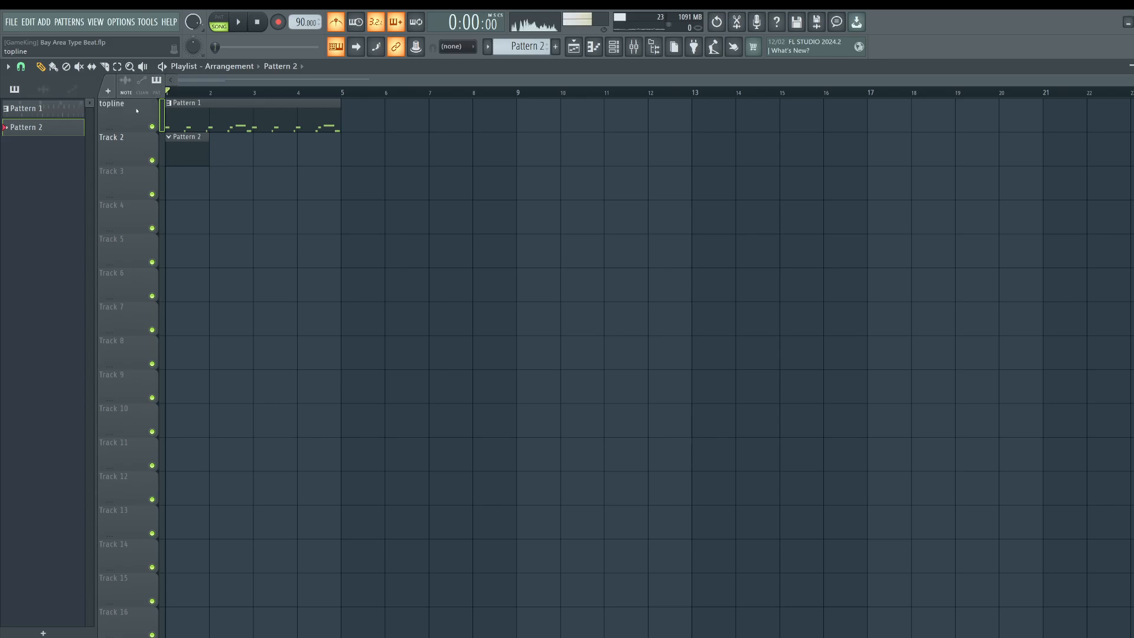
Rename Track 2 as harmony.
{"action": "right_click", "coordinate": [133, 135]}
{"action": "left_click", "coordinate": [158, 144]}
{"action": "type", "text": "harmo"}
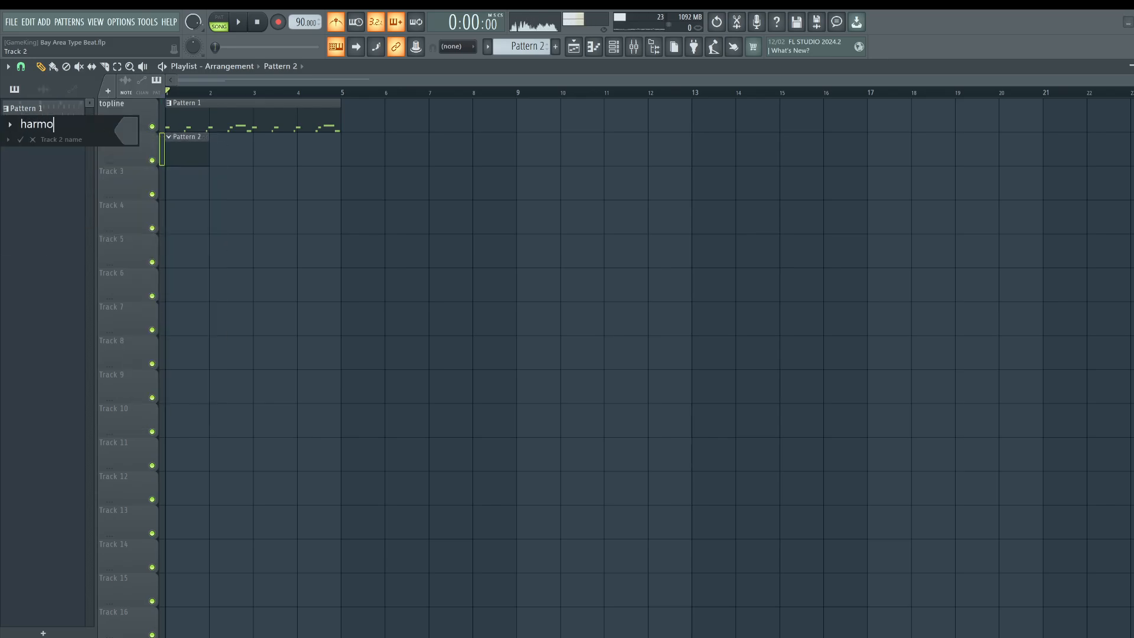
{"action": "type", "text": "ny"}
{"action": "key", "text": "Return"}
Rename Track 3 as contrast and Track 4 as rhythm.
{"action": "right_click", "coordinate": [143, 188]}
{"action": "left_click", "coordinate": [169, 196]}
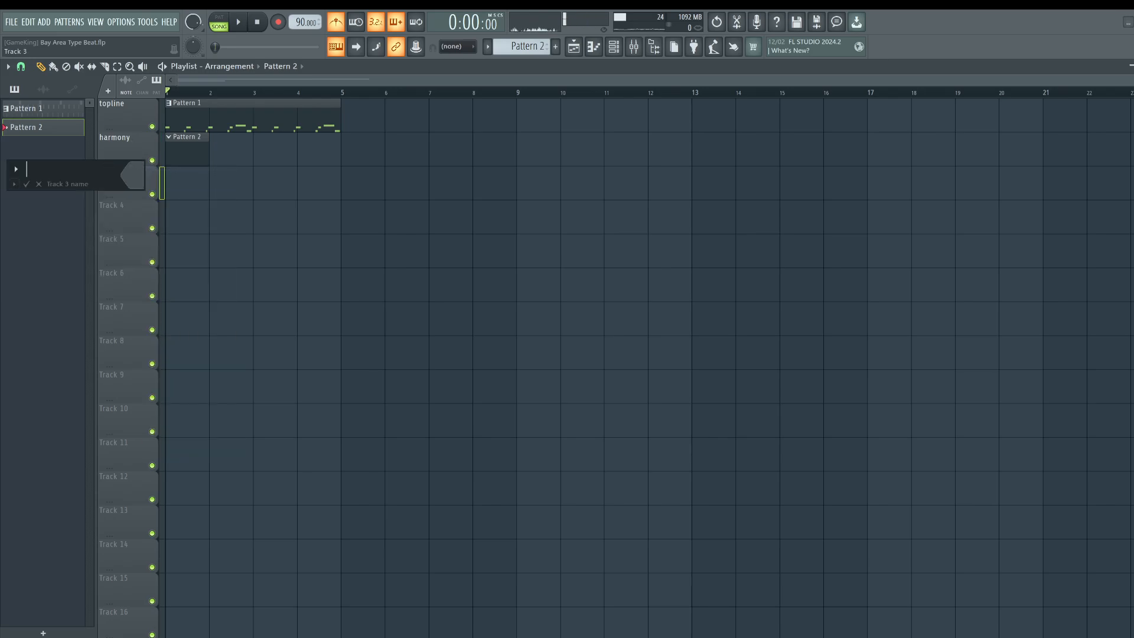
{"action": "type", "text": "contrast"}
{"action": "key", "text": "Return"}
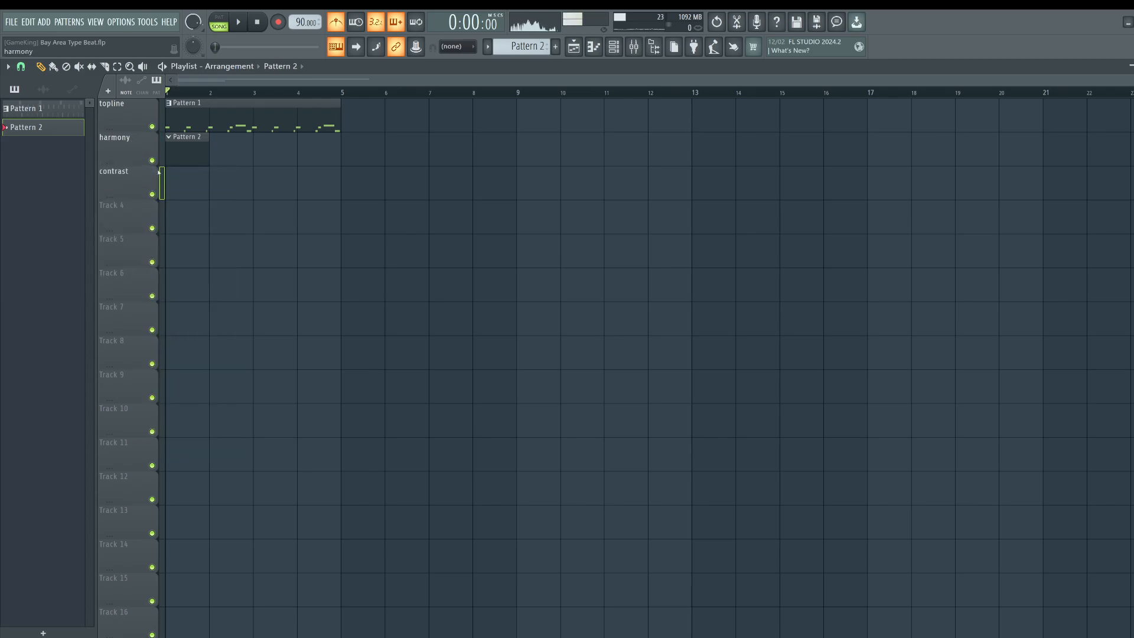
{"action": "right_click", "coordinate": [130, 207]}
{"action": "left_click", "coordinate": [155, 214]}
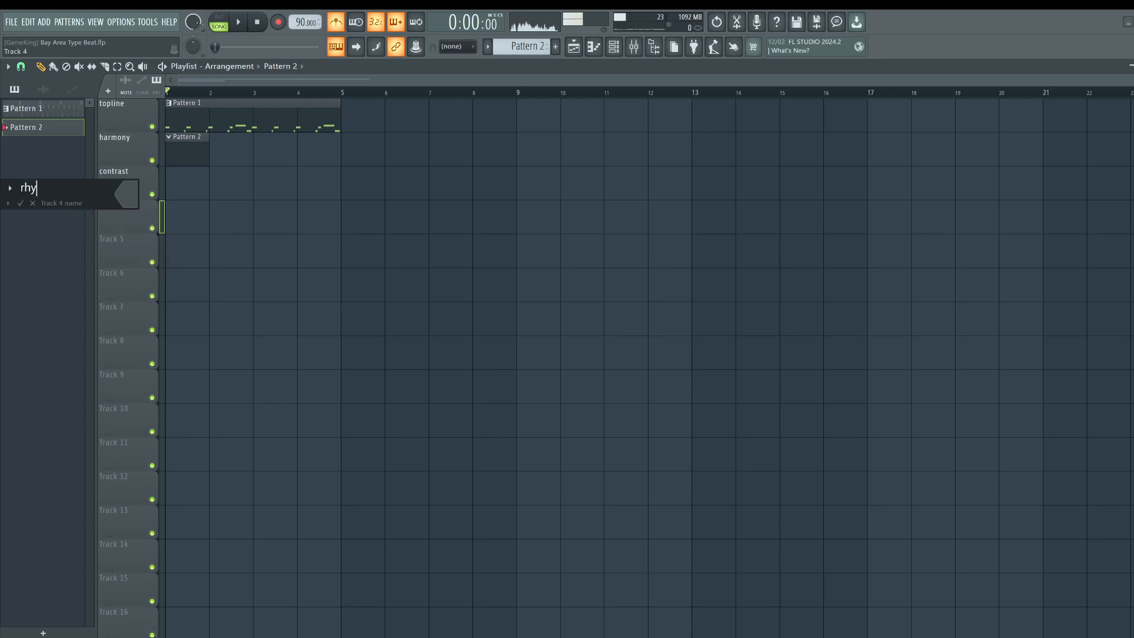
{"action": "type", "text": "rhythm"}
{"action": "key", "text": "Return"}
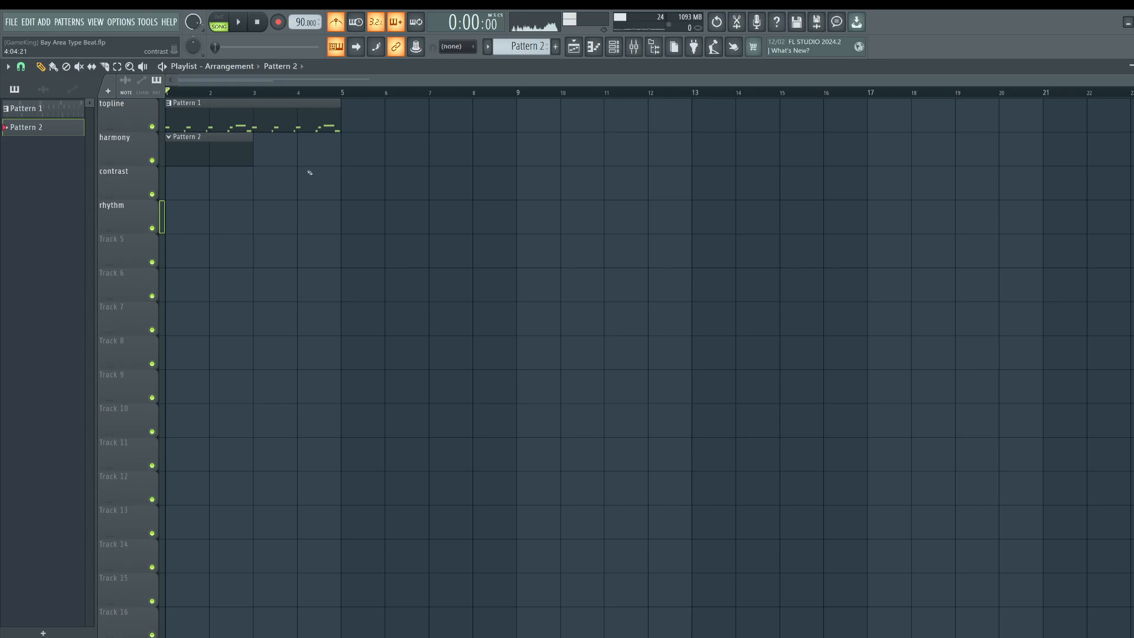
Duplicate the two-bar Pattern 2 clip on the harmony track into bars 3 and 4 during playback.
{"action": "key", "text": "space"}
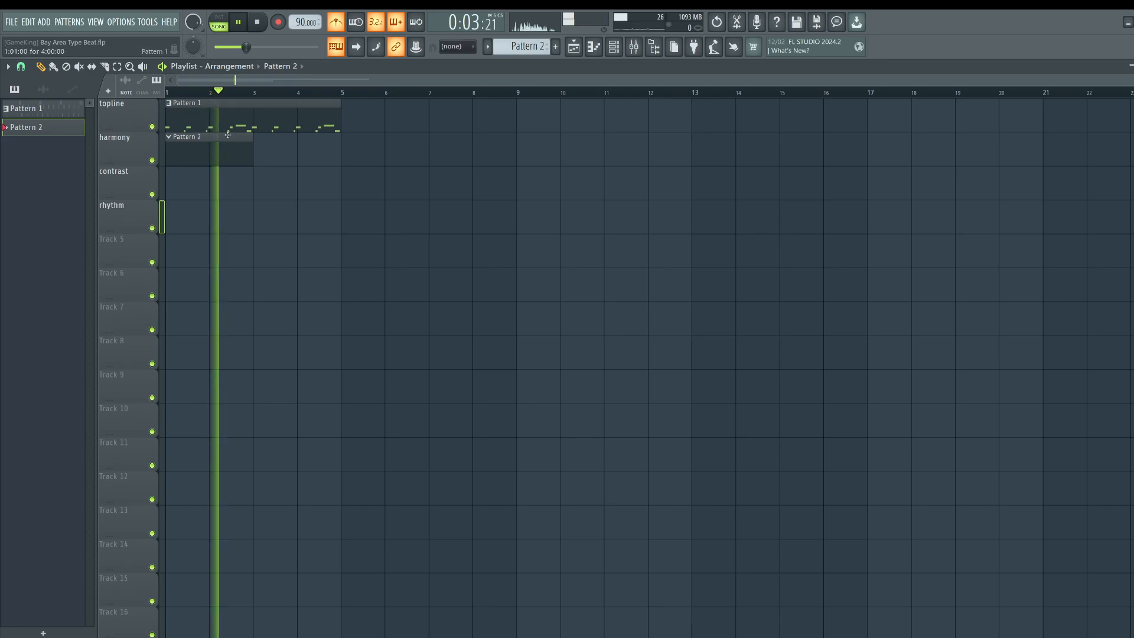
{"action": "left_click", "coordinate": [221, 155], "text": "ctrl"}
{"action": "key", "text": "ctrl+b"}
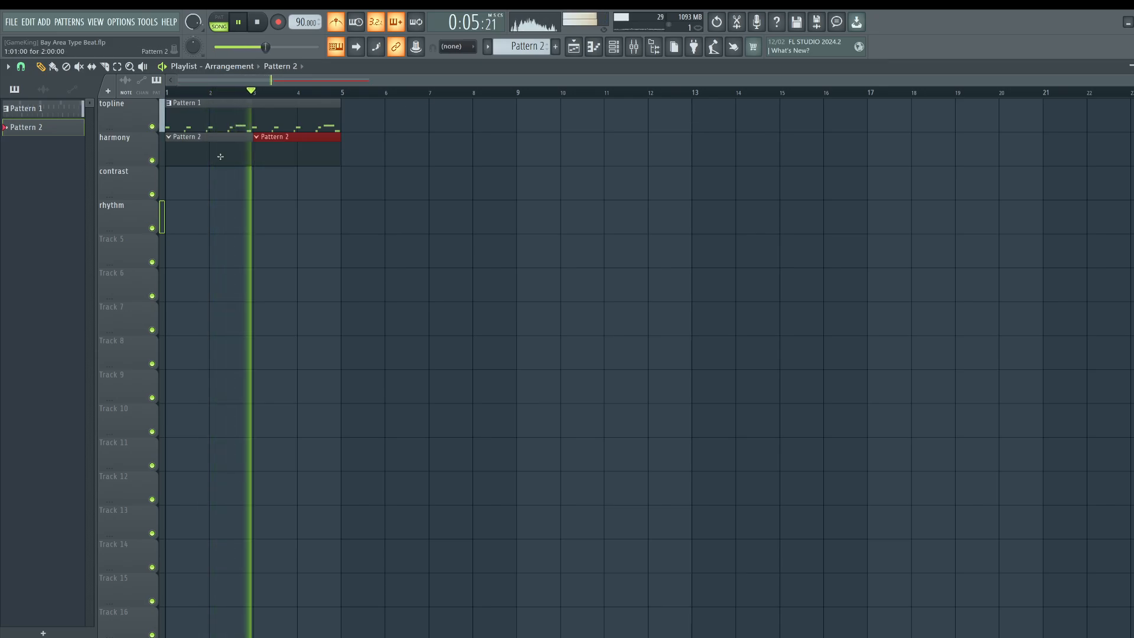
{"action": "left_click", "coordinate": [299, 255], "text": "ctrl"}
{"action": "key", "text": "F6"}
{"action": "key", "text": "space"}
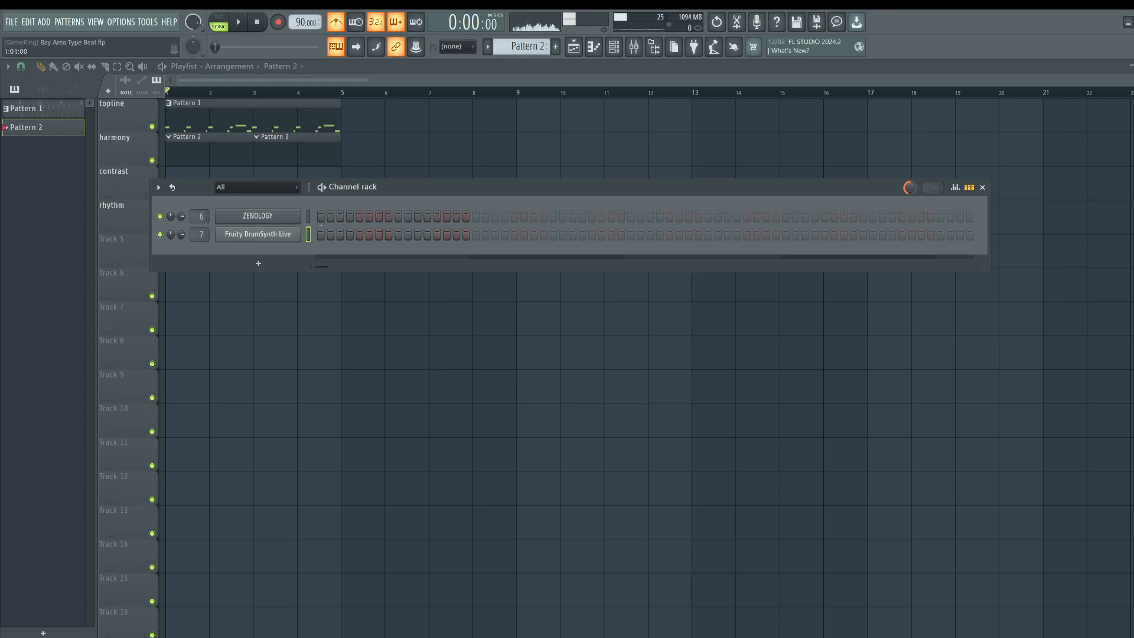
Place a Pattern 2 clip at bar 1 of the rhythm track.
{"action": "key", "text": "F6"}
{"action": "left_click", "coordinate": [185, 188]}
{"action": "left_click_drag", "start_coordinate": [176, 230], "coordinate": [177, 231]}
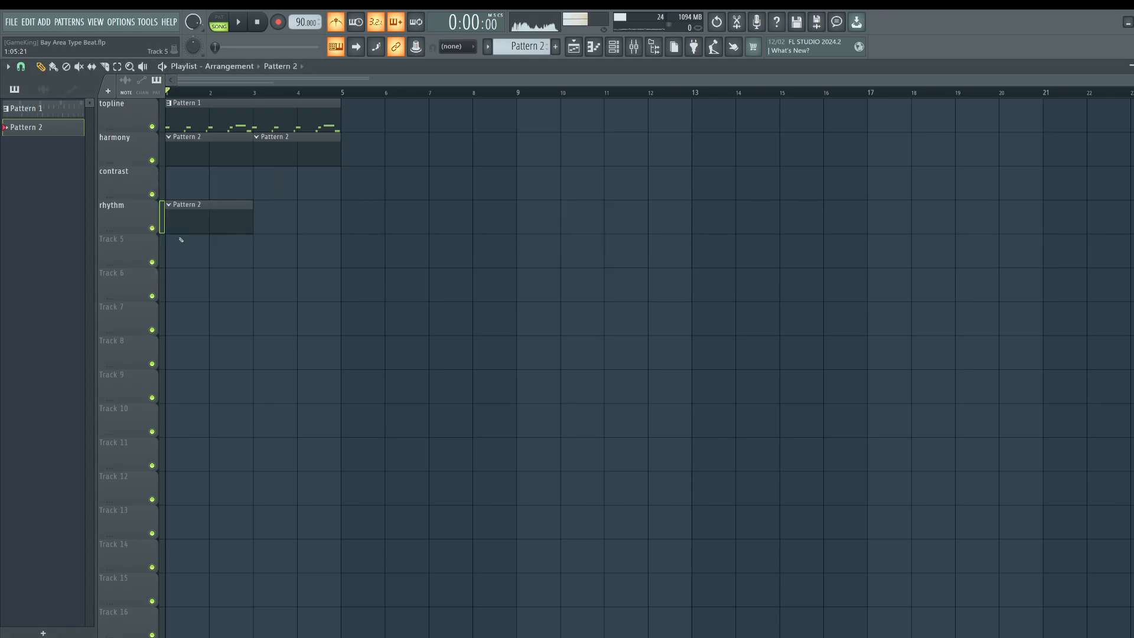
Open the piano roll of the Fruity DrumSynth Live channel for Pattern 2 with the arrangement playing.
{"action": "left_click", "coordinate": [620, 43]}
{"action": "key", "text": "space"}
{"action": "right_click", "coordinate": [273, 237]}
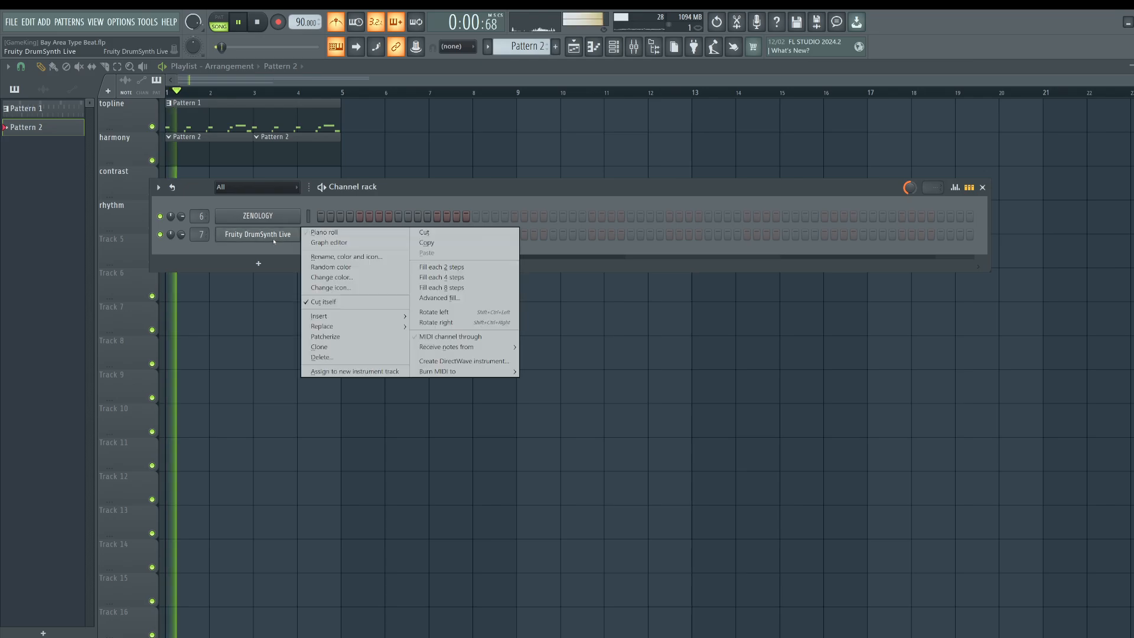
{"action": "left_click", "coordinate": [302, 236]}
{"action": "right_click", "coordinate": [300, 237]}
{"action": "left_click", "coordinate": [302, 236]}
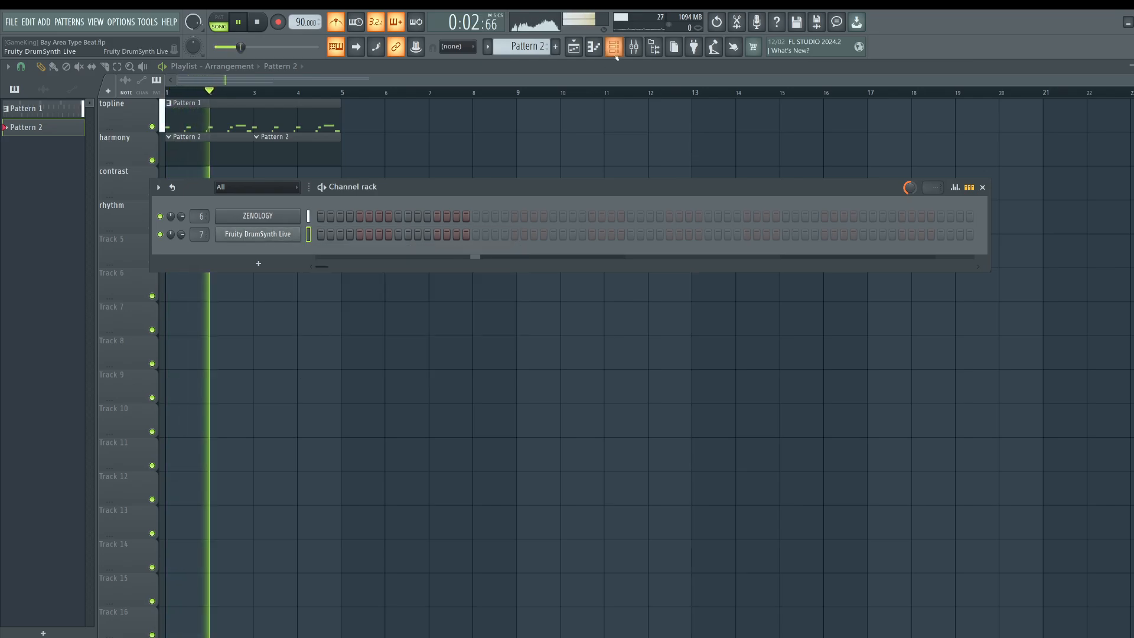
{"action": "right_click", "coordinate": [301, 236]}
{"action": "left_click", "coordinate": [316, 235]}
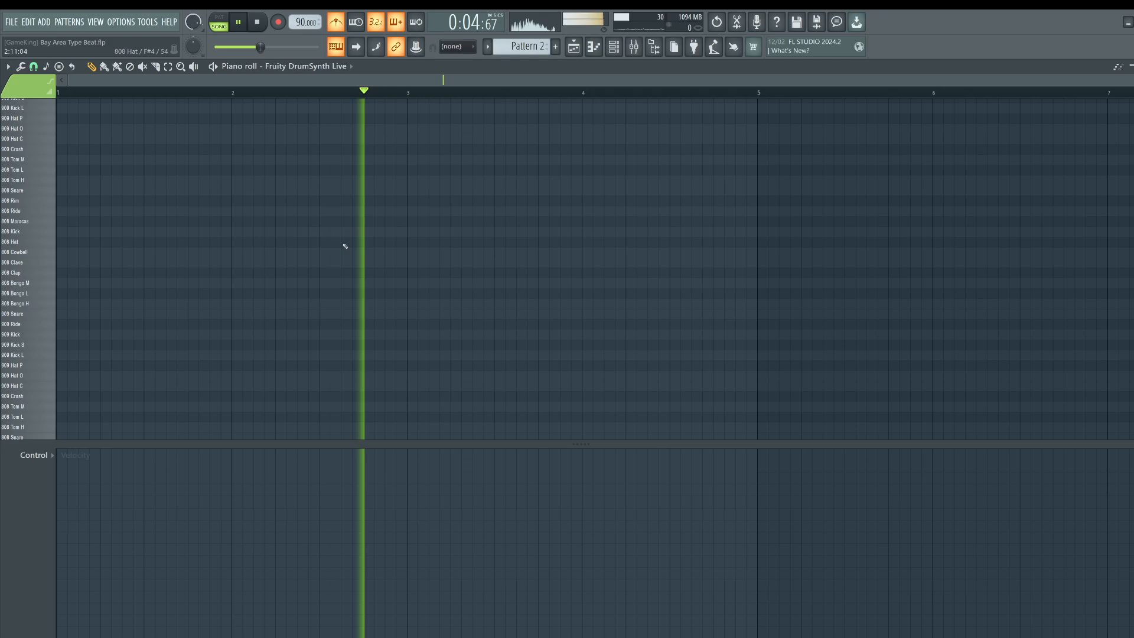
Place 808 Clap (D#2) hits on beats 2 and 4 of bars 1 and 2, and turn off the metronome.
{"action": "scroll", "coordinate": [121, 306], "scroll_direction": "down", "scroll_amount": 2}
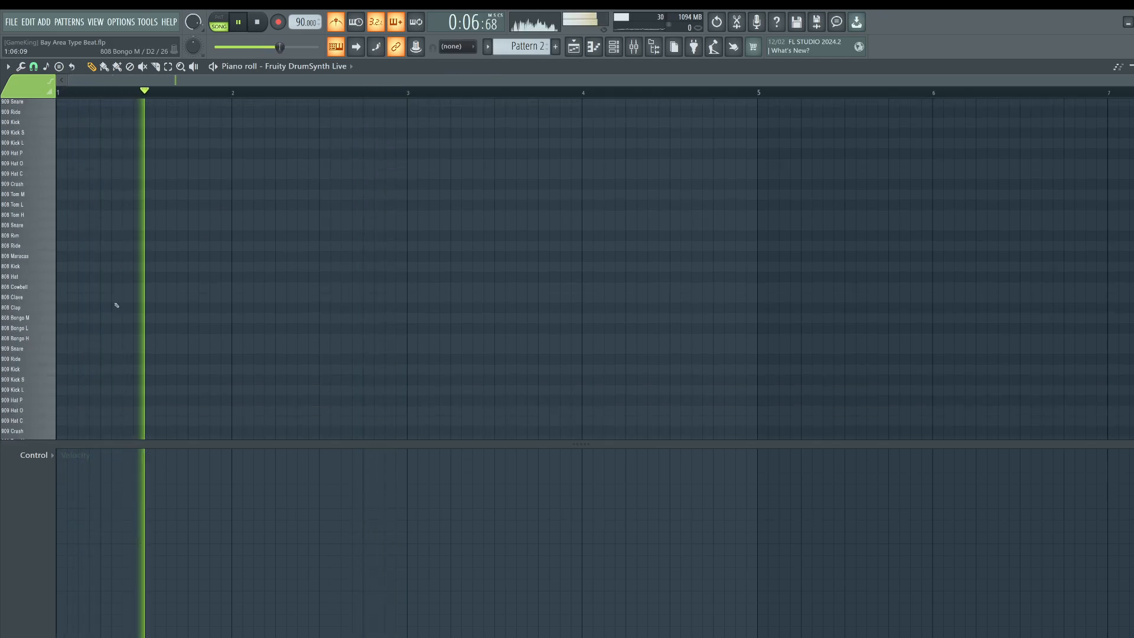
{"action": "scroll", "coordinate": [34, 303], "scroll_direction": "up", "scroll_amount": 1}
{"action": "left_click", "coordinate": [39, 334]}
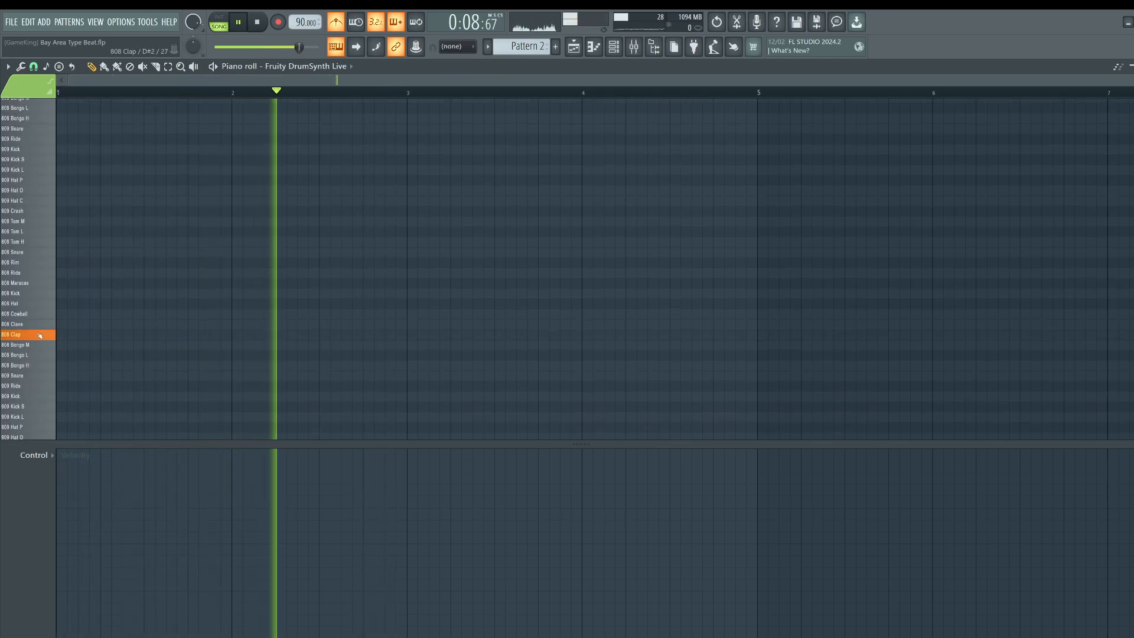
{"action": "left_click", "coordinate": [105, 334]}
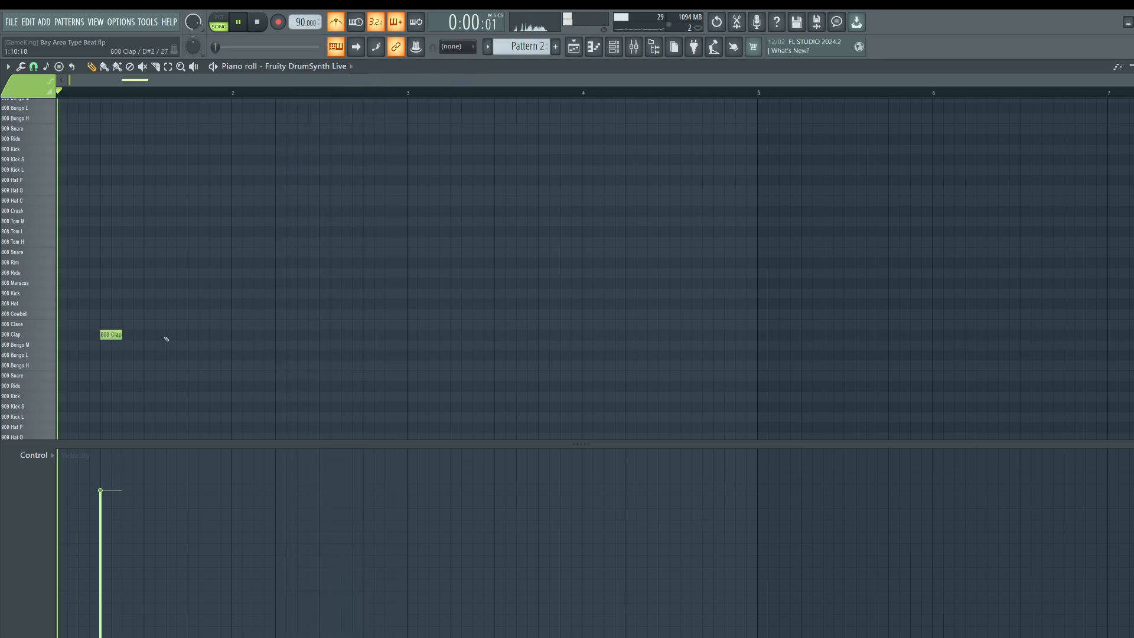
{"action": "left_click", "coordinate": [189, 334]}
{"action": "left_click", "coordinate": [278, 334]}
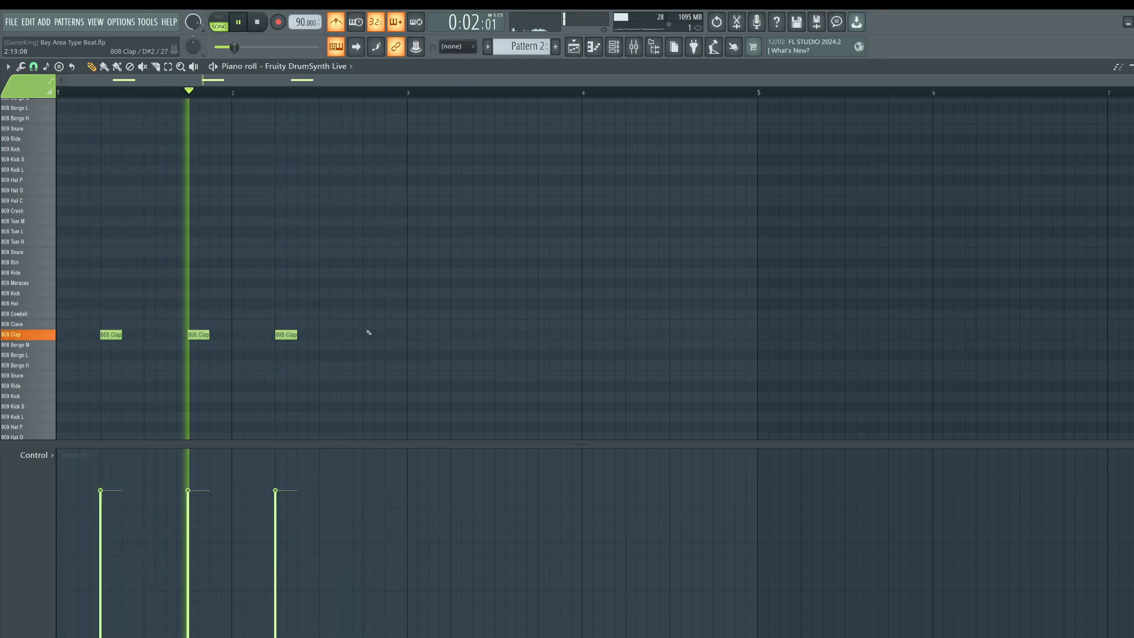
{"action": "left_click", "coordinate": [367, 334]}
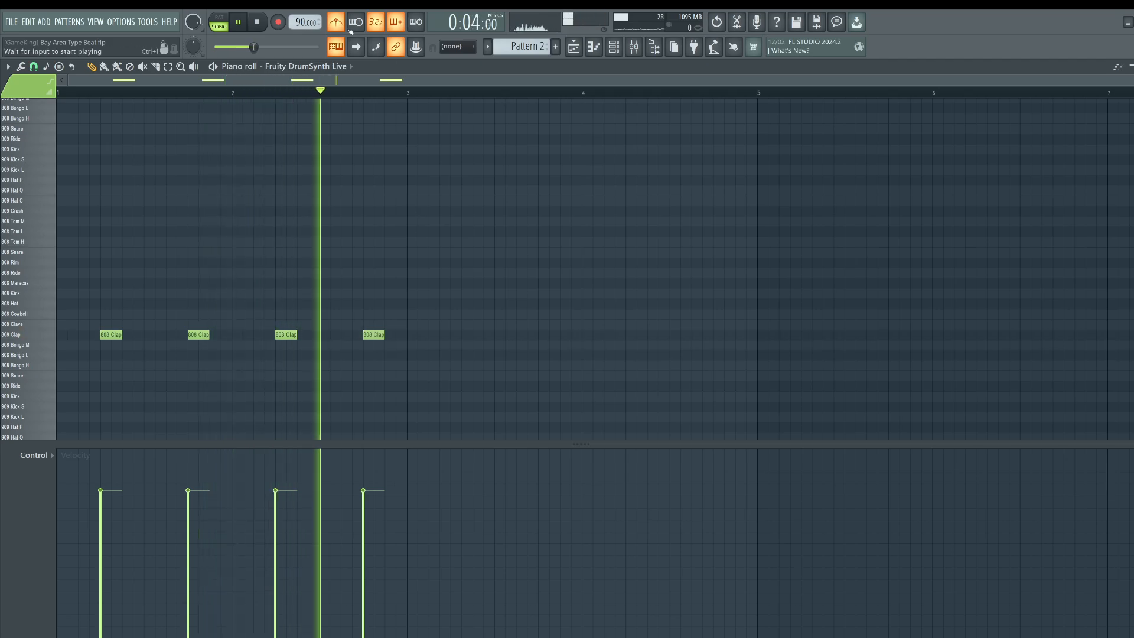
{"action": "key", "text": "ctrl+s"}
{"action": "key", "text": "space"}
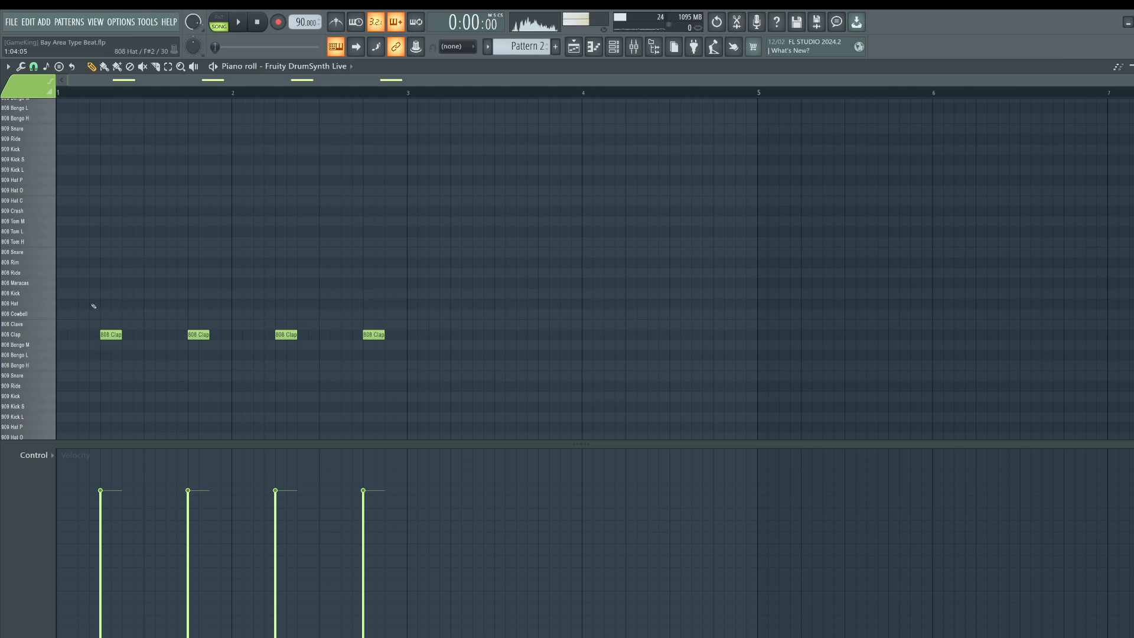
Place 808 Hat (F#2) hits on every beat of bars 1 and 2.
{"action": "left_click", "coordinate": [65, 304]}
{"action": "key", "text": "space"}
{"action": "left_click", "coordinate": [104, 303]}
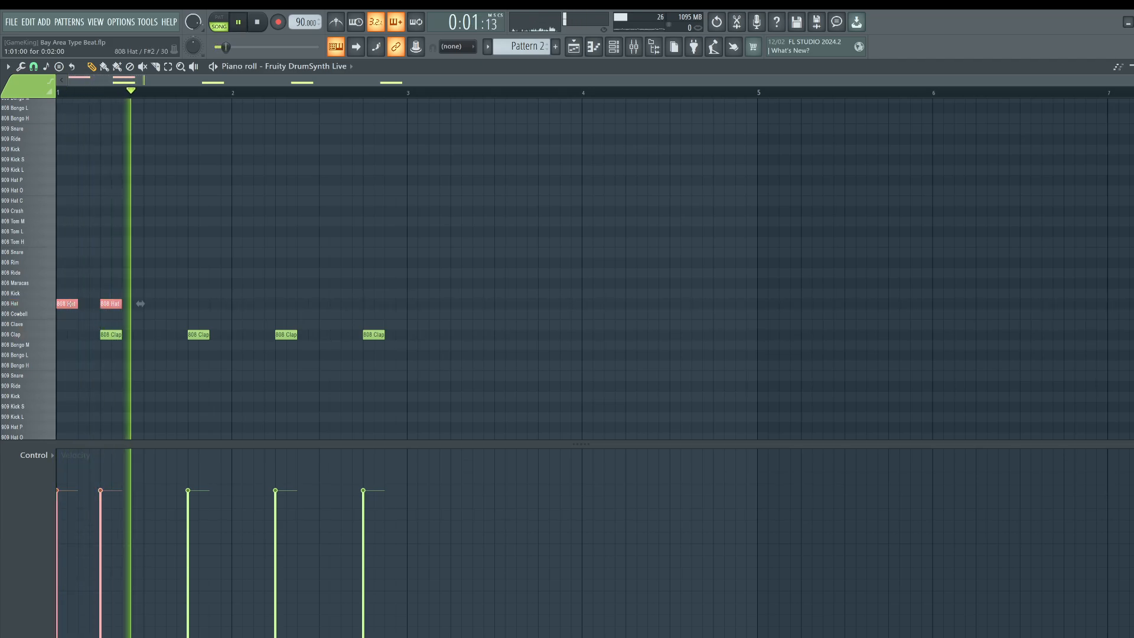
{"action": "key", "text": "space"}
{"action": "left_click_drag", "start_coordinate": [73, 304], "coordinate": [150, 286]}
{"action": "key", "text": "ctrl+z"}
{"action": "left_click_drag", "start_coordinate": [270, 320], "coordinate": [244, 303]}
{"action": "key", "text": "ctrl+d"}
Look through the low and high DrumSynth key ranges for another percussion sound and audition 808 Bongo L (C#8).
{"action": "scroll", "coordinate": [24, 351], "scroll_direction": "down", "scroll_amount": 3}
{"action": "scroll", "coordinate": [24, 351], "scroll_direction": "down", "scroll_amount": 2}
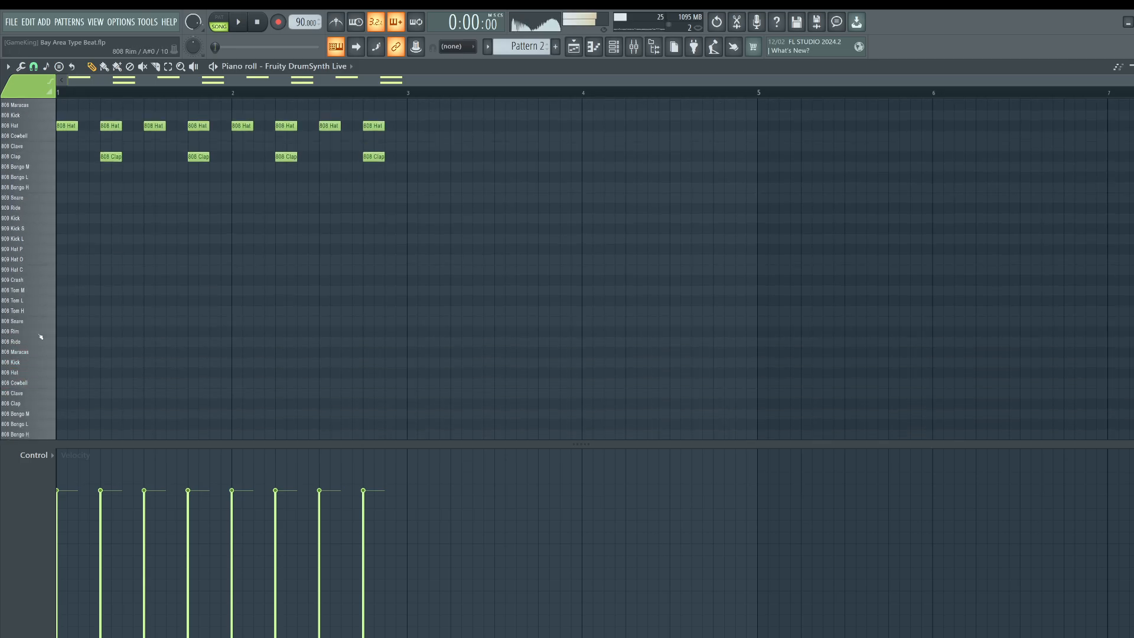
{"action": "scroll", "coordinate": [40, 337], "scroll_direction": "up", "scroll_amount": 15}
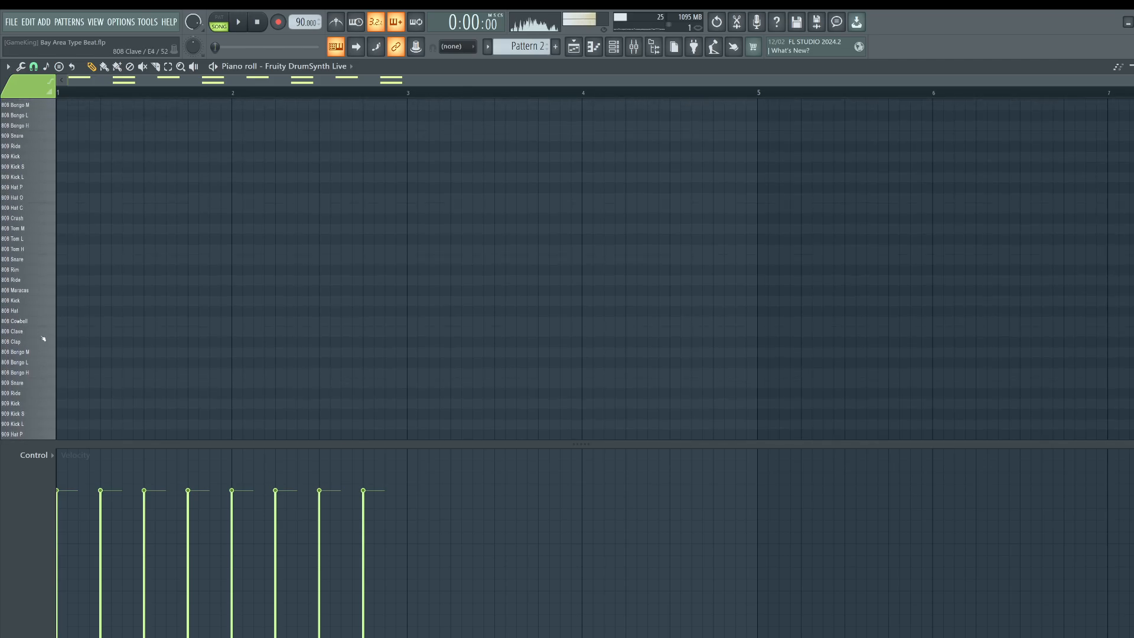
{"action": "scroll", "coordinate": [43, 338], "scroll_direction": "up", "scroll_amount": 2}
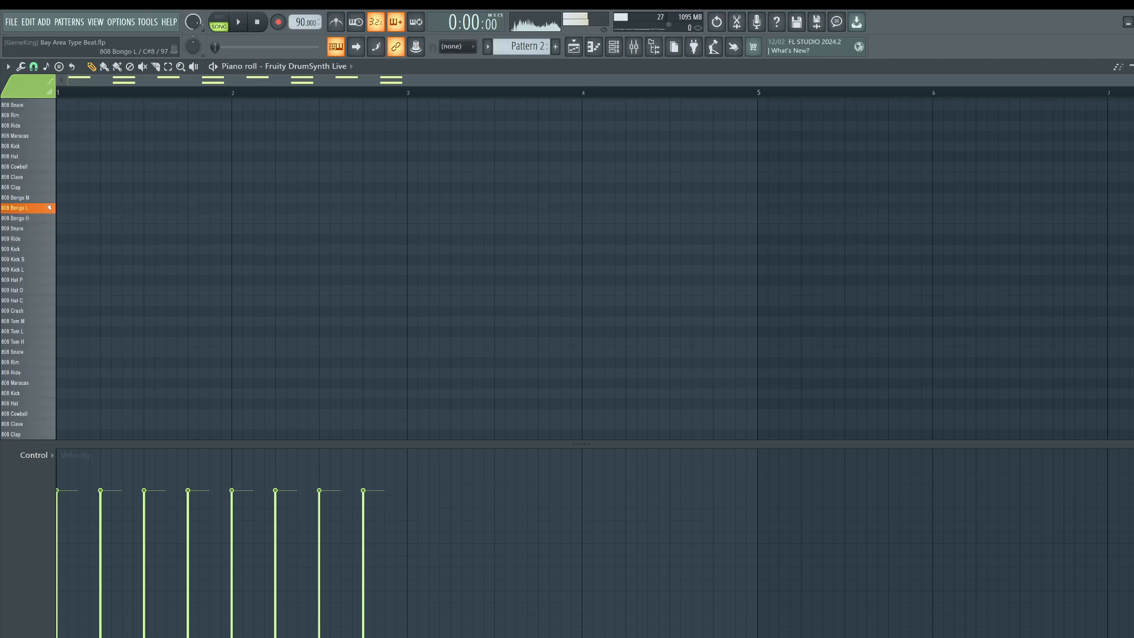
{"action": "scroll", "coordinate": [44, 208], "scroll_direction": "up", "scroll_amount": 2}
{"action": "left_click", "coordinate": [44, 208]}
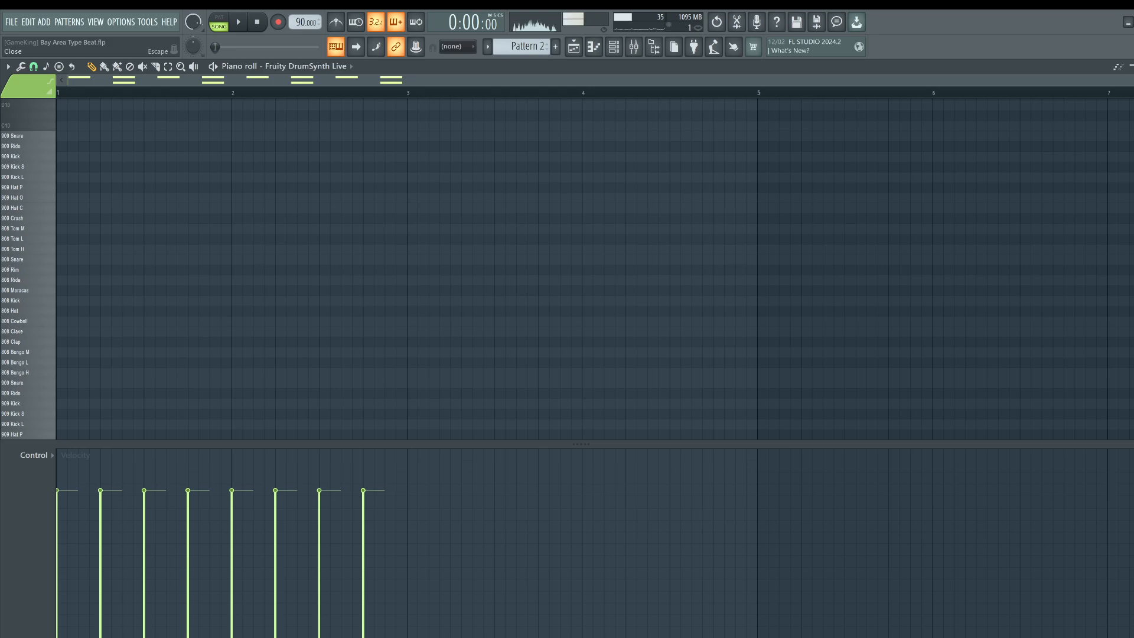
Search the sample browser for "tamb" and look through the results for a tambourine sound.
{"action": "key", "text": "Escape"}
{"action": "left_click", "coordinate": [614, 46]}
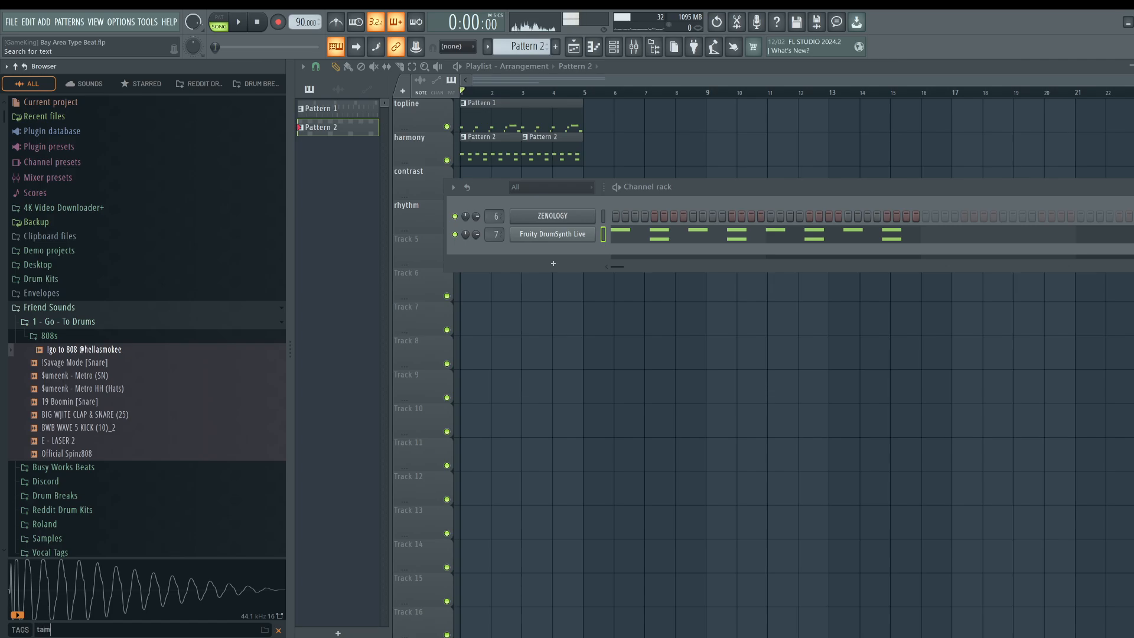
{"action": "scroll", "coordinate": [168, 329], "scroll_direction": "down", "scroll_amount": 20}
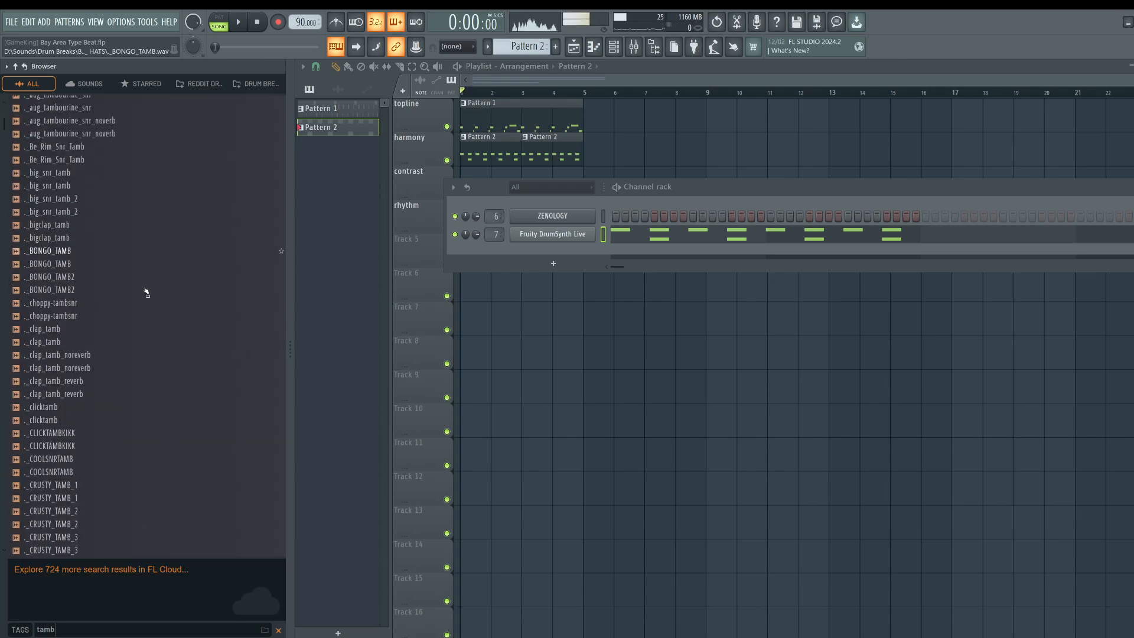
{"action": "scroll", "coordinate": [142, 305], "scroll_direction": "down", "scroll_amount": 20}
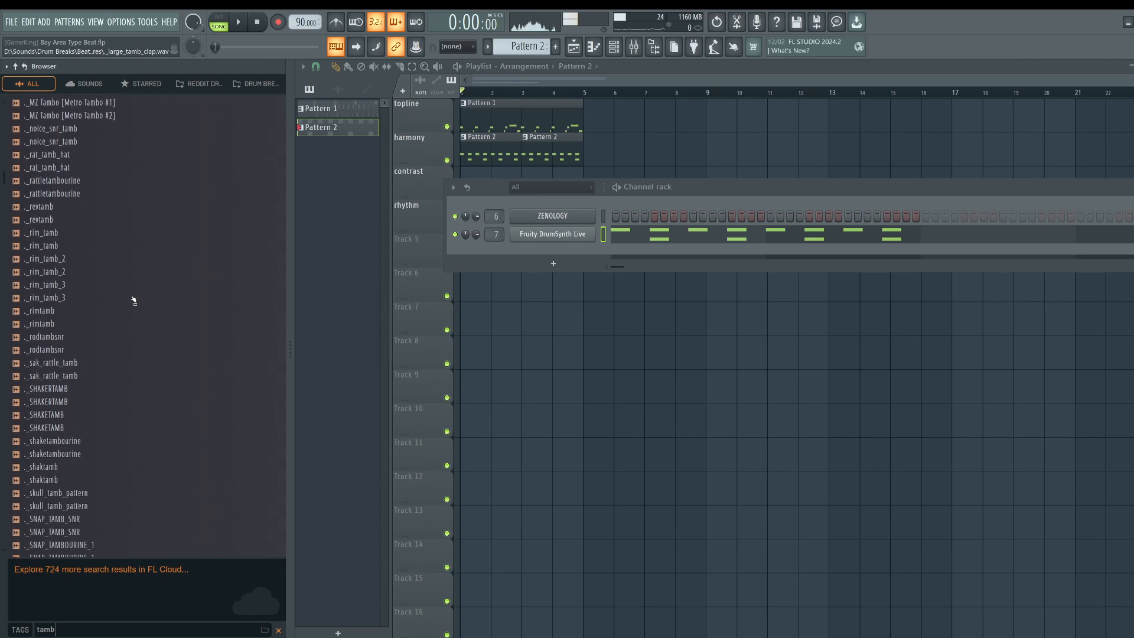
{"action": "scroll", "coordinate": [124, 306], "scroll_direction": "up", "scroll_amount": 20}
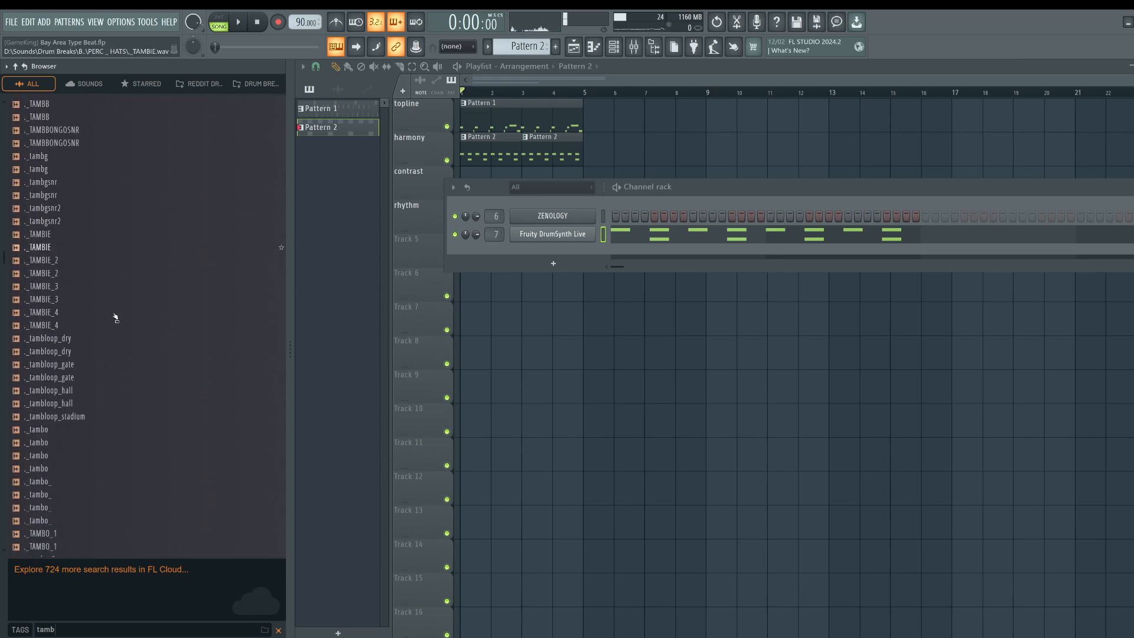
{"action": "scroll", "coordinate": [61, 278], "scroll_direction": "up", "scroll_amount": 10}
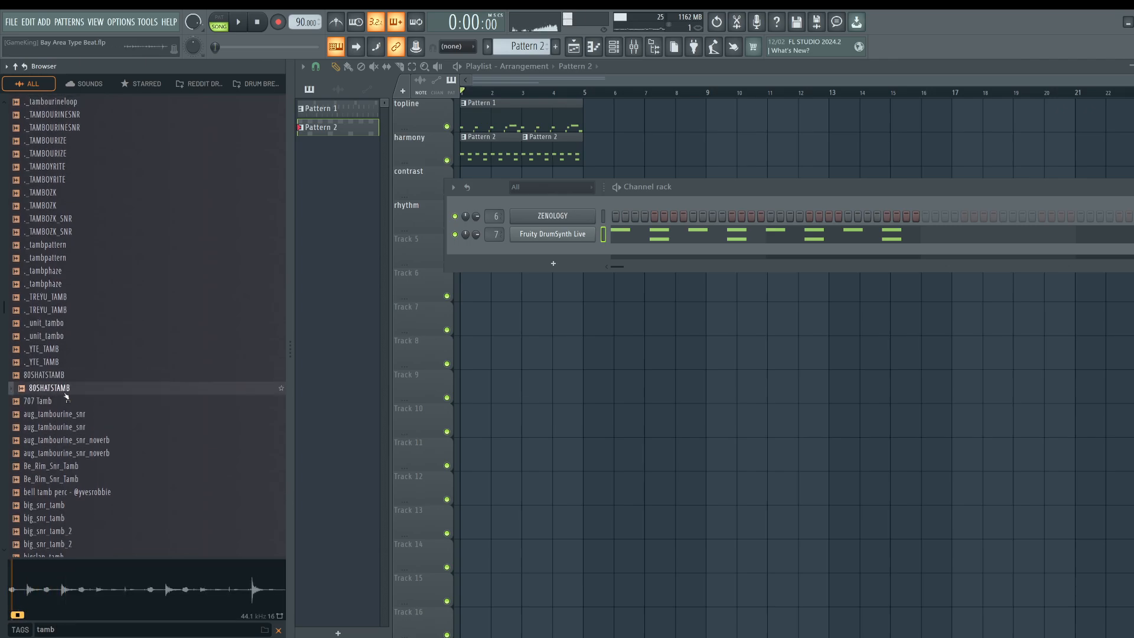
Audition the tambourine search results from 707 Tamb through clap_tamb.
{"action": "left_click", "coordinate": [67, 403]}
{"action": "left_click", "coordinate": [67, 415]}
{"action": "left_click", "coordinate": [67, 427]}
{"action": "scroll", "coordinate": [66, 431], "scroll_direction": "down", "scroll_amount": 4}
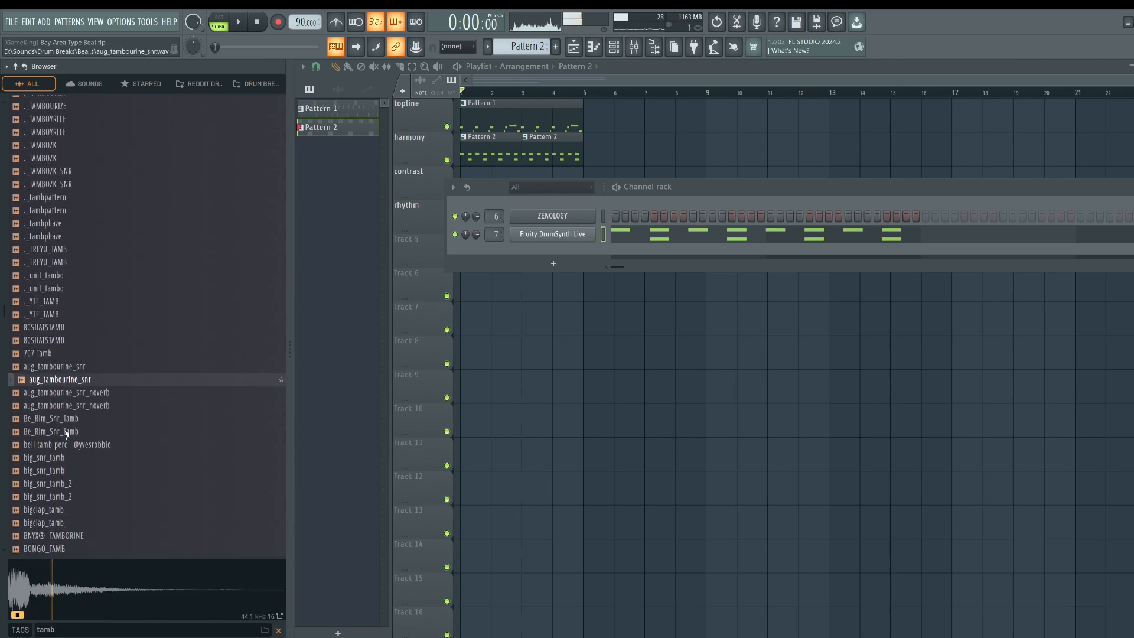
{"action": "left_click", "coordinate": [61, 353]}
{"action": "left_click", "coordinate": [65, 366]}
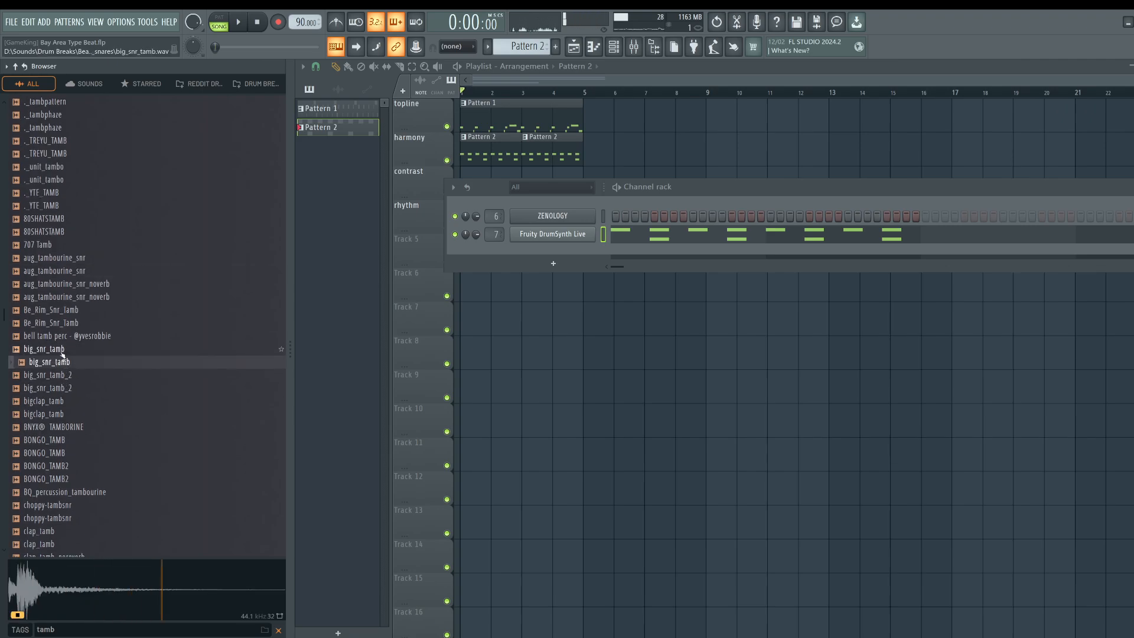
{"action": "left_click", "coordinate": [59, 322]}
{"action": "scroll", "coordinate": [65, 325], "scroll_direction": "down", "scroll_amount": 2}
{"action": "left_click", "coordinate": [68, 336]}
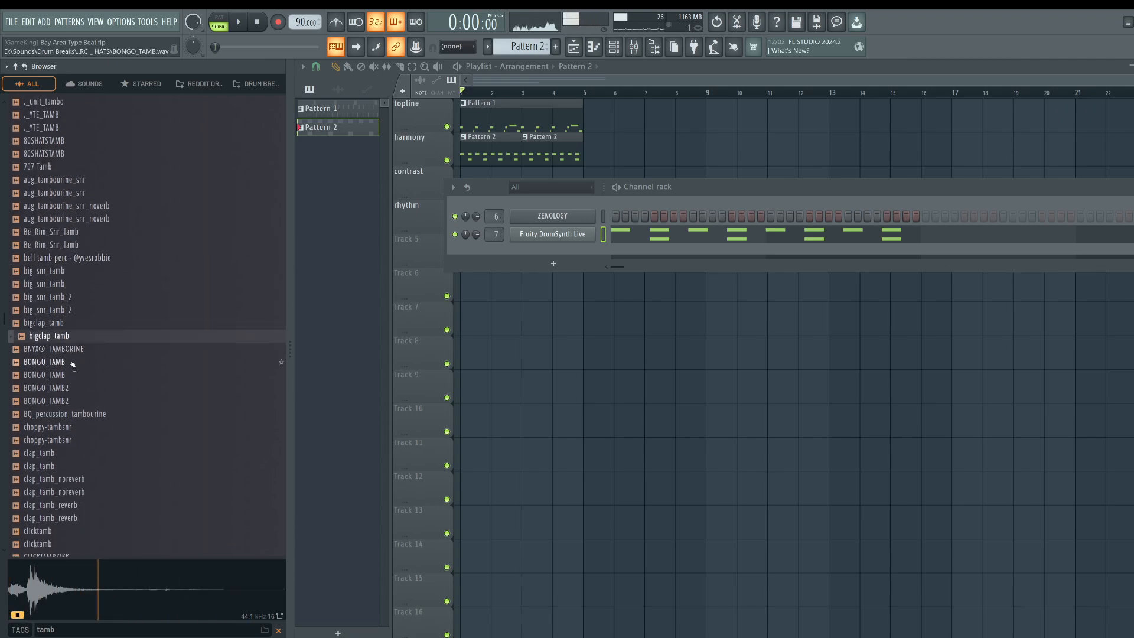
{"action": "left_click", "coordinate": [65, 401]}
{"action": "left_click", "coordinate": [66, 389]}
{"action": "left_click", "coordinate": [67, 376]}
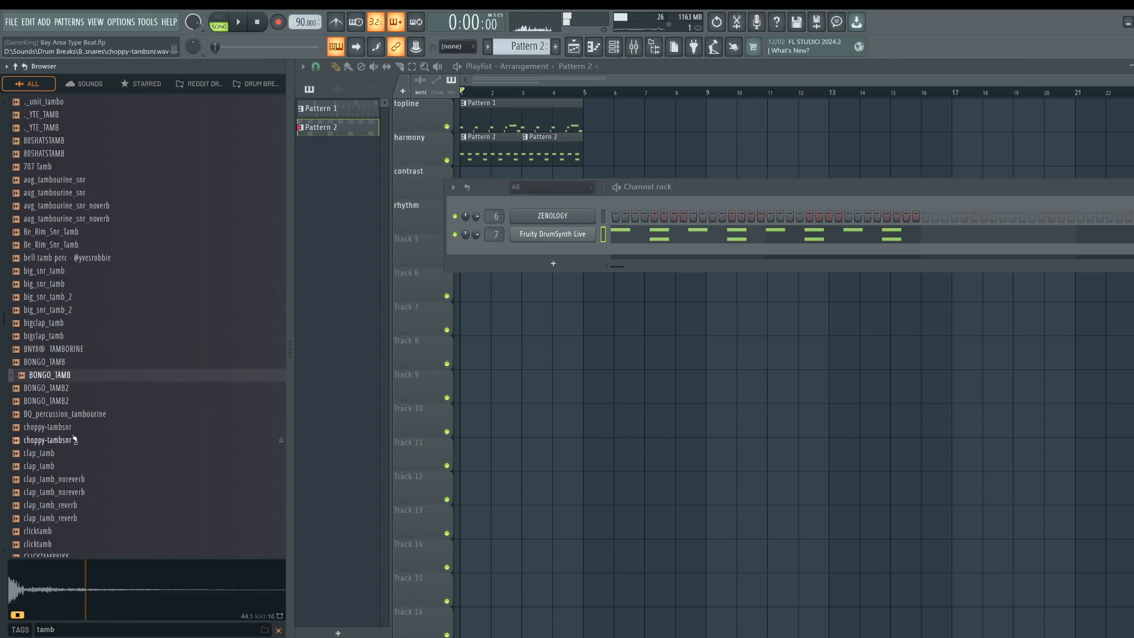
{"action": "left_click", "coordinate": [69, 457]}
{"action": "left_click", "coordinate": [69, 466]}
{"action": "scroll", "coordinate": [69, 466], "scroll_direction": "down", "scroll_amount": 2}
{"action": "scroll", "coordinate": [63, 400], "scroll_direction": "down", "scroll_amount": 1}
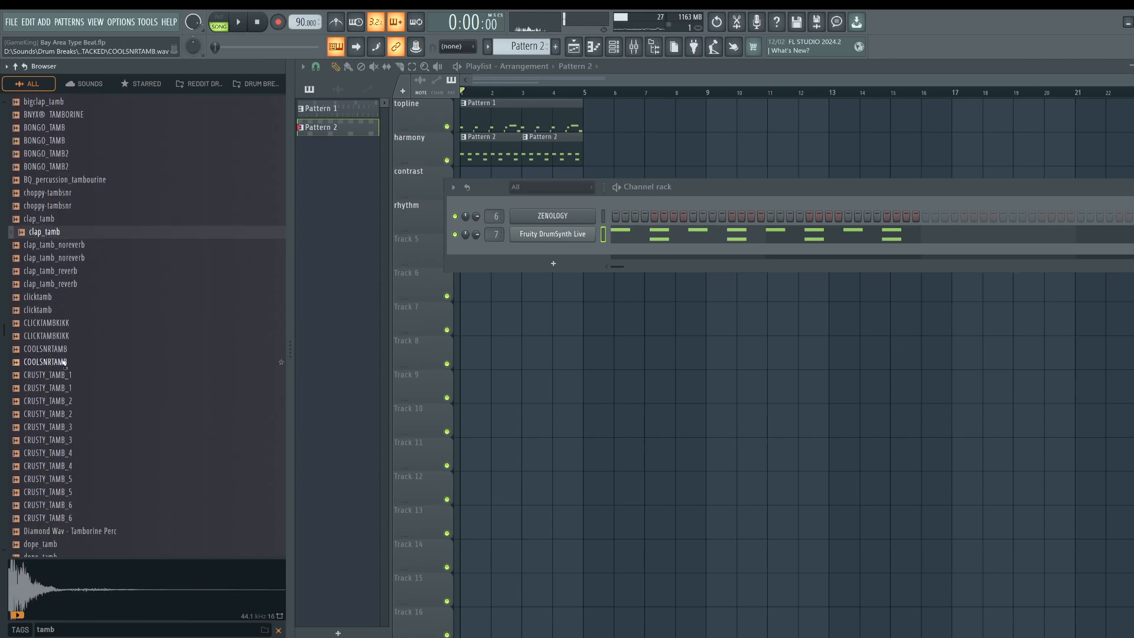
Audition the CLICKTAMBKIKK and COOLSNRTAMB samples and compare the CRUSTY_TAMB variants.
{"action": "left_click", "coordinate": [61, 325]}
{"action": "left_click", "coordinate": [64, 349]}
{"action": "scroll", "coordinate": [64, 348], "scroll_direction": "down", "scroll_amount": 1}
{"action": "left_click", "coordinate": [65, 322]}
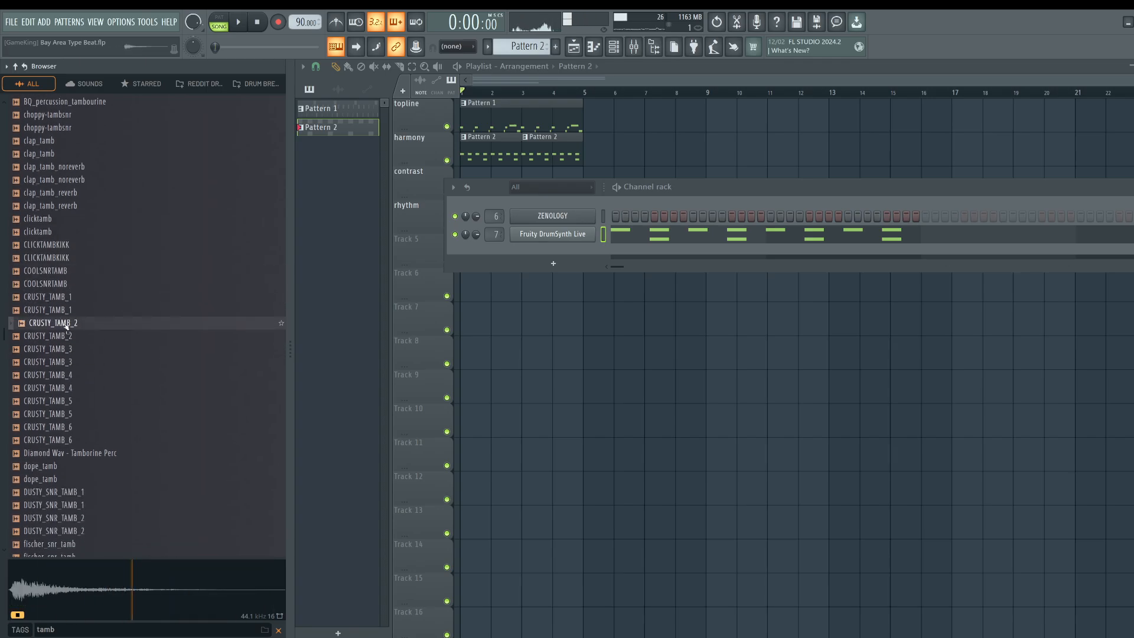
{"action": "left_click", "coordinate": [66, 310]}
{"action": "left_click", "coordinate": [70, 363]}
{"action": "left_click", "coordinate": [69, 376]}
{"action": "left_click", "coordinate": [67, 389]}
{"action": "left_click", "coordinate": [67, 402]}
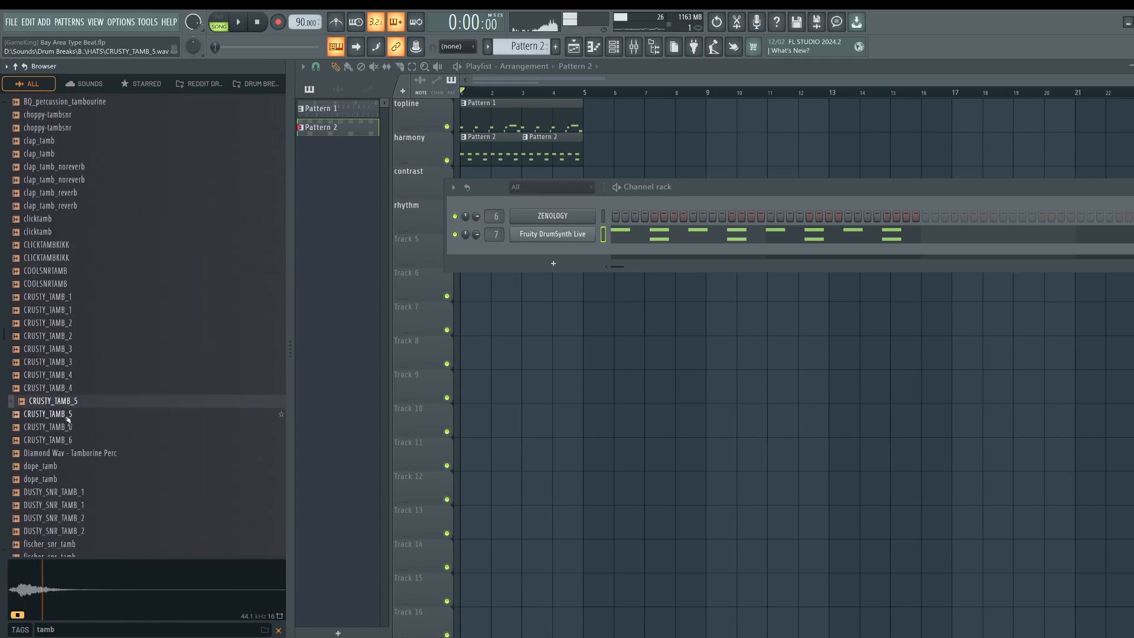
{"action": "left_click", "coordinate": [67, 426]}
{"action": "left_click", "coordinate": [64, 402]}
{"action": "left_click", "coordinate": [66, 427]}
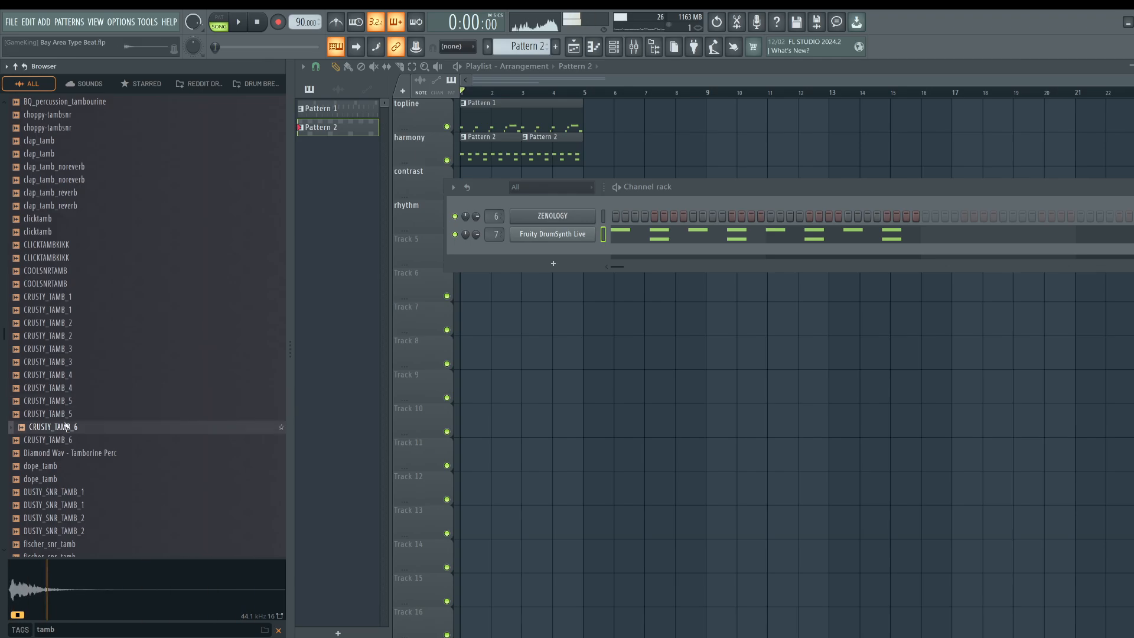
{"action": "left_click", "coordinate": [64, 415]}
Load CRUSTY_TAMB_5 in a new channel routed to mixer track 8 and place a hit on its first step.
{"action": "left_click", "coordinate": [61, 401]}
{"action": "right_click", "coordinate": [61, 399]}
{"action": "left_click", "coordinate": [73, 413]}
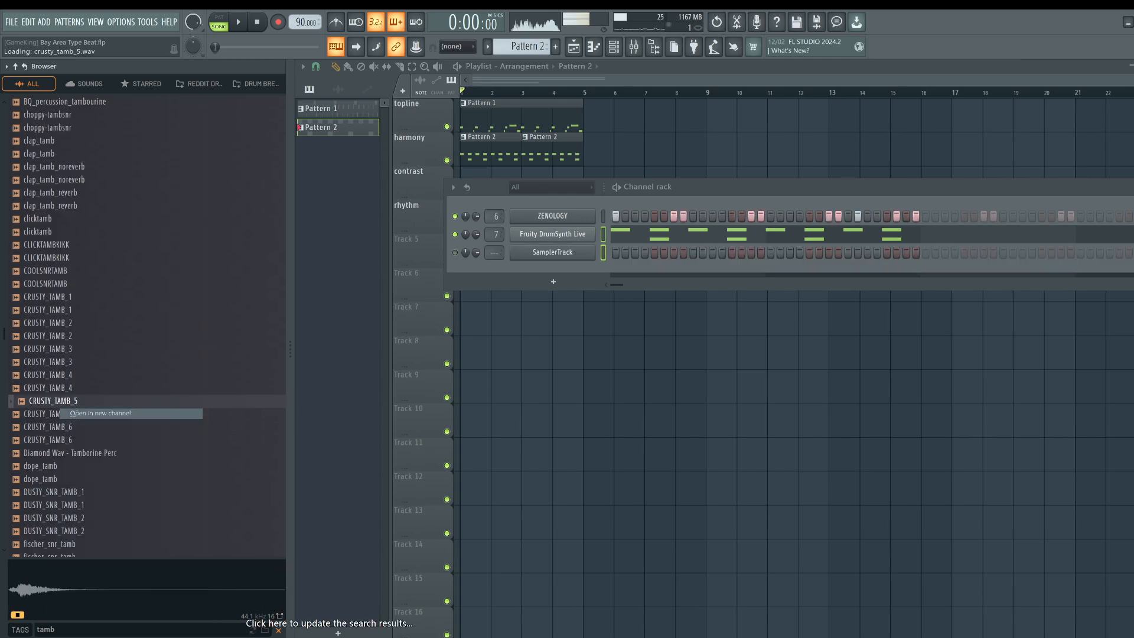
{"action": "left_click", "coordinate": [727, 188]}
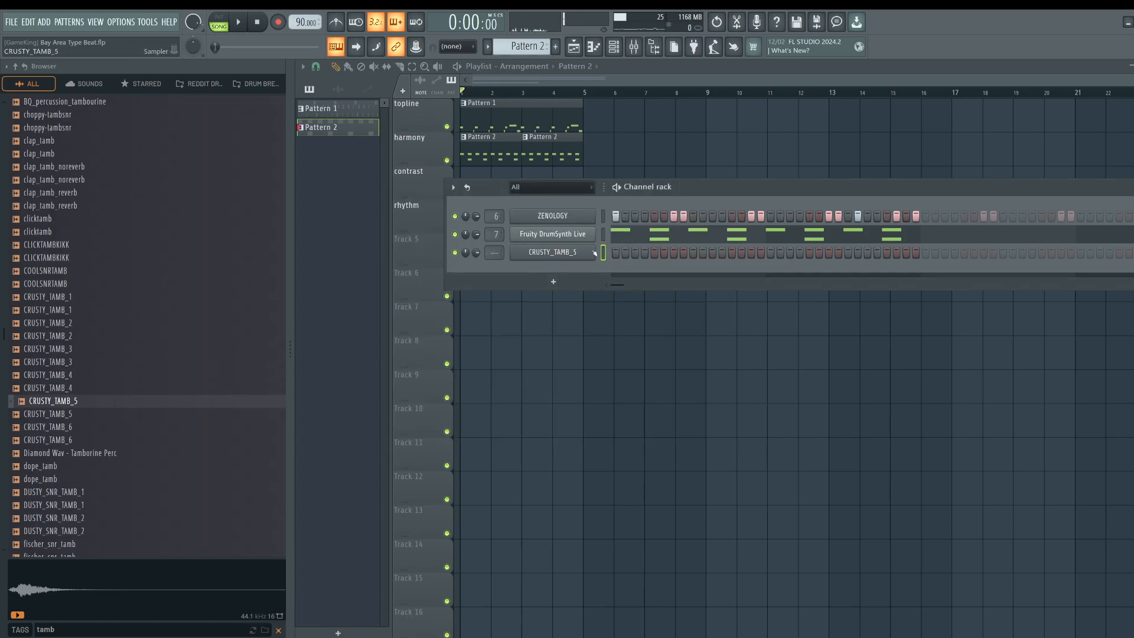
{"action": "key", "text": "ctrl+l"}
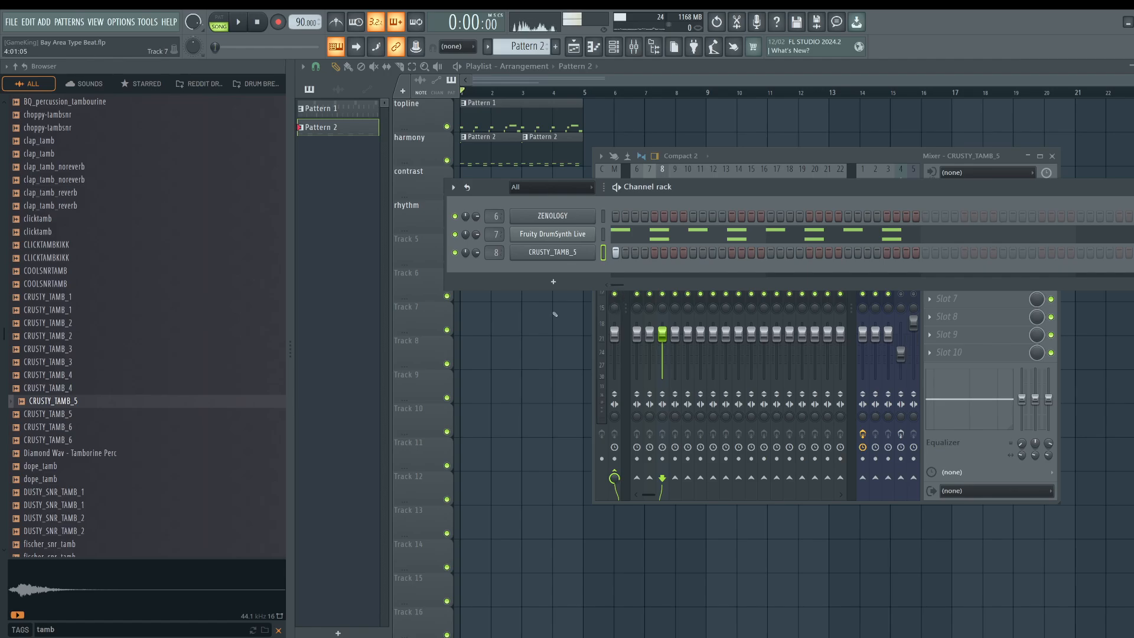
Add Pattern 2 at bar 1 of the rhythm track and inspect CRUSTY_TAMB_5's miscellaneous channel settings during playback.
{"action": "left_click", "coordinate": [553, 318]}
{"action": "key", "text": "space"}
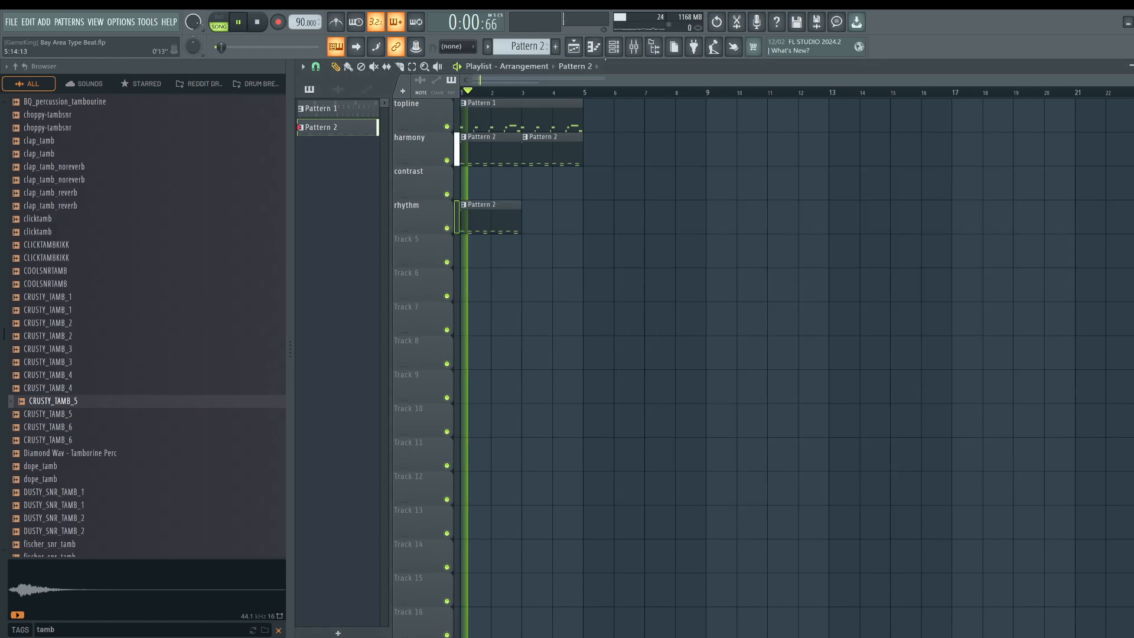
{"action": "left_click", "coordinate": [613, 46]}
{"action": "left_click", "coordinate": [574, 254]}
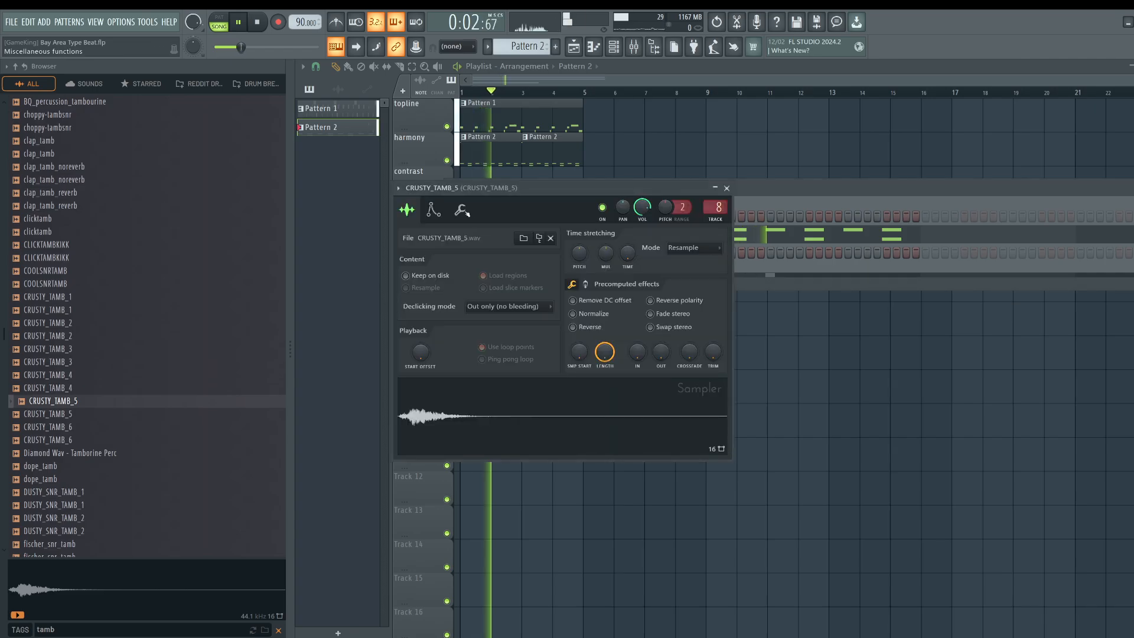
{"action": "left_click", "coordinate": [461, 210]}
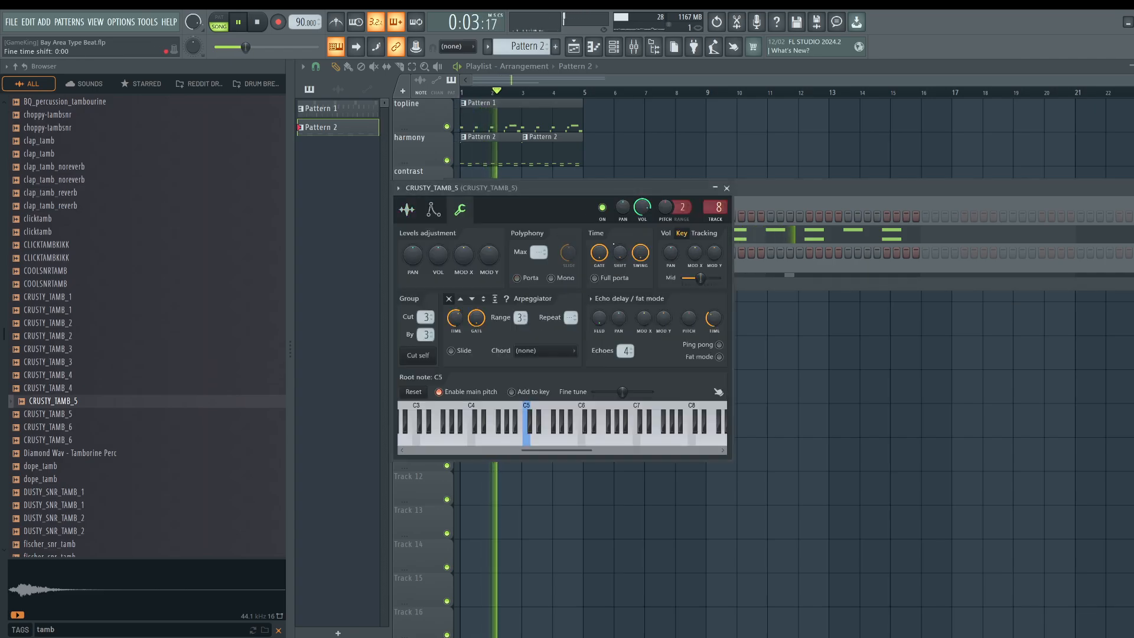
{"action": "left_click", "coordinate": [726, 187]}
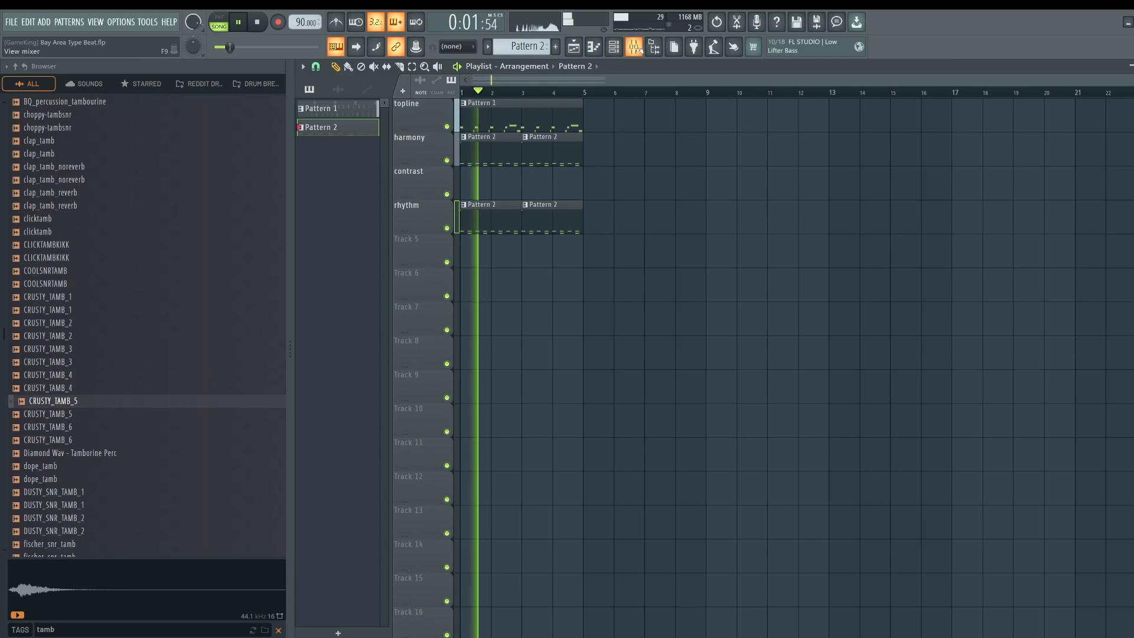
Humanize the 808 Hat notes with start time range 0.127, start time offset 0.111, velocity range 0.233 and velocity offset 0.085.
{"action": "left_click", "coordinate": [614, 47]}
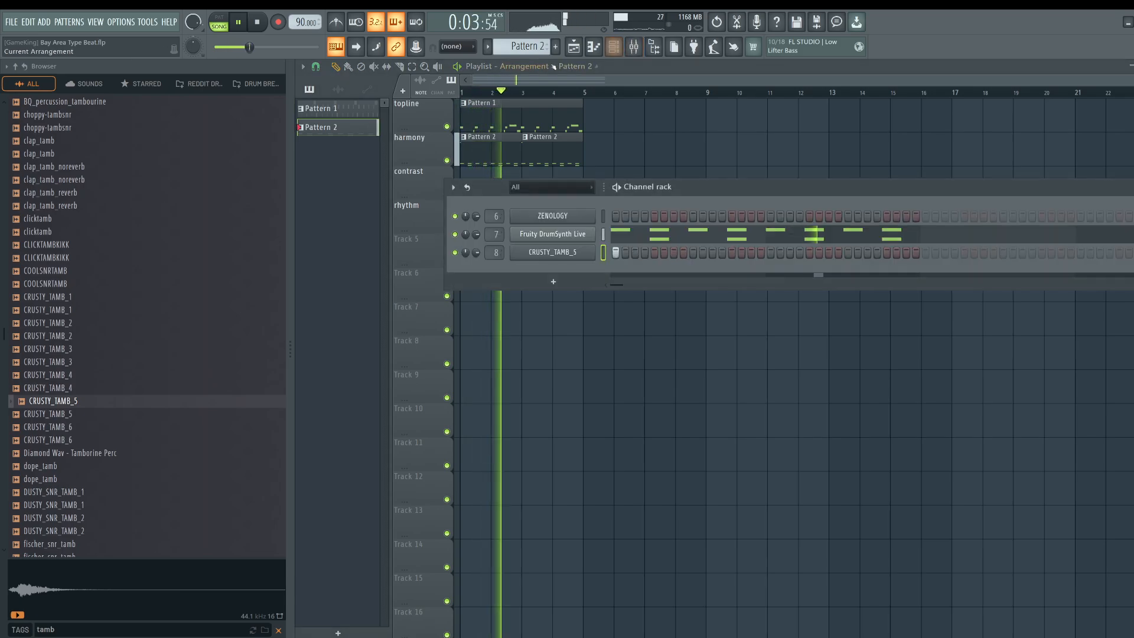
{"action": "left_click", "coordinate": [633, 234]}
{"action": "key", "text": "space"}
{"action": "scroll", "coordinate": [478, 284], "scroll_direction": "down", "scroll_amount": 2}
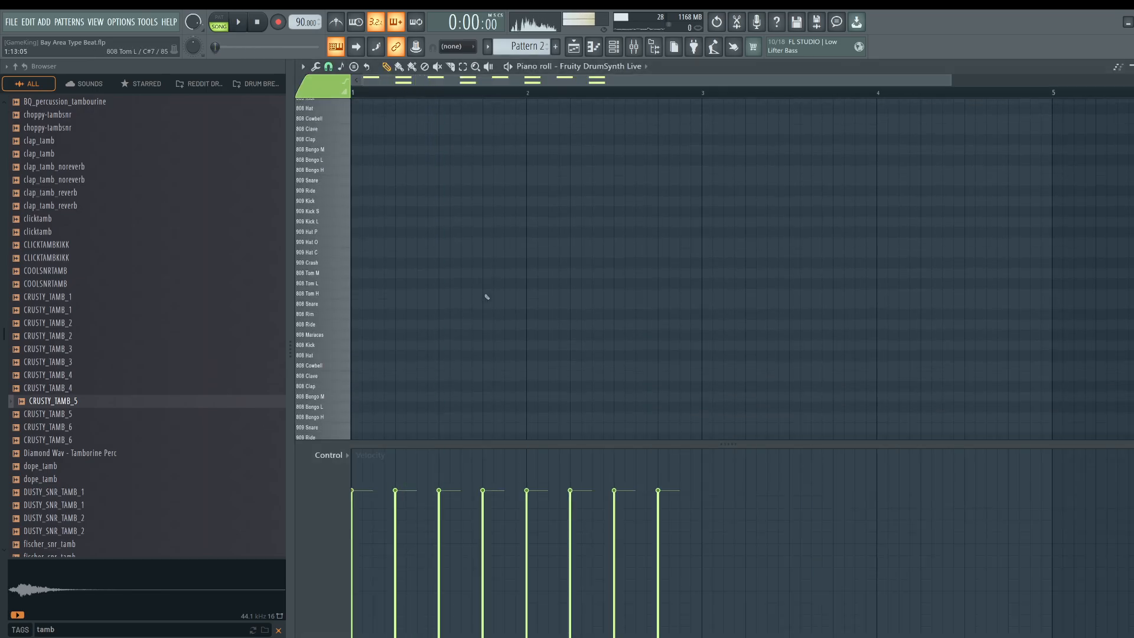
{"action": "scroll", "coordinate": [502, 283], "scroll_direction": "down", "scroll_amount": 1}
{"action": "left_click_drag", "start_coordinate": [698, 219], "coordinate": [351, 160]}
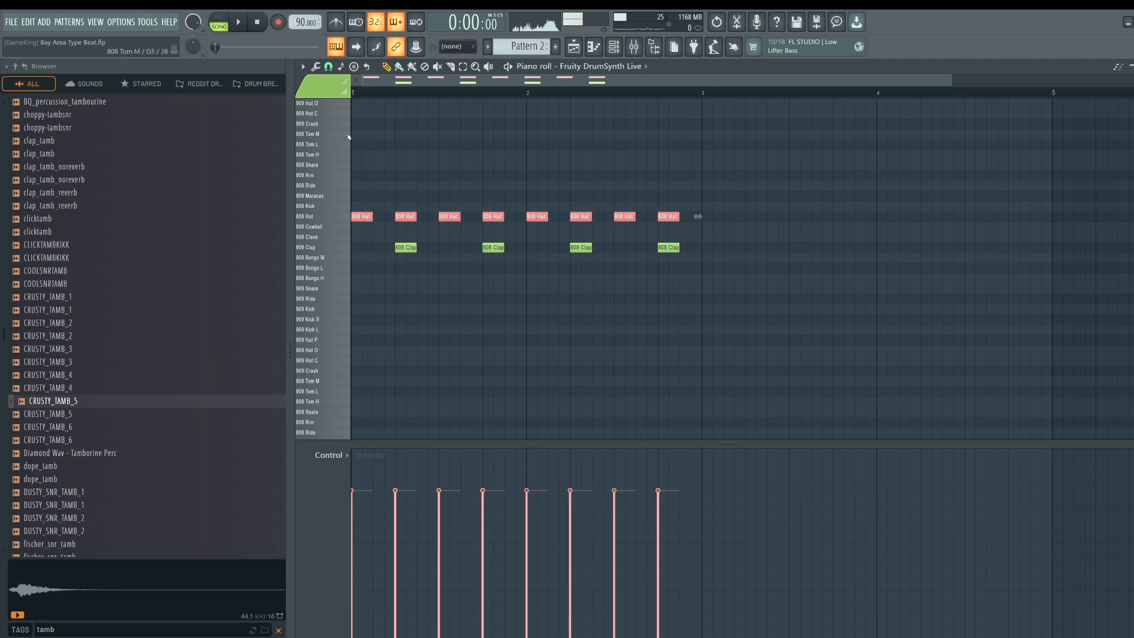
{"action": "left_click", "coordinate": [316, 66]}
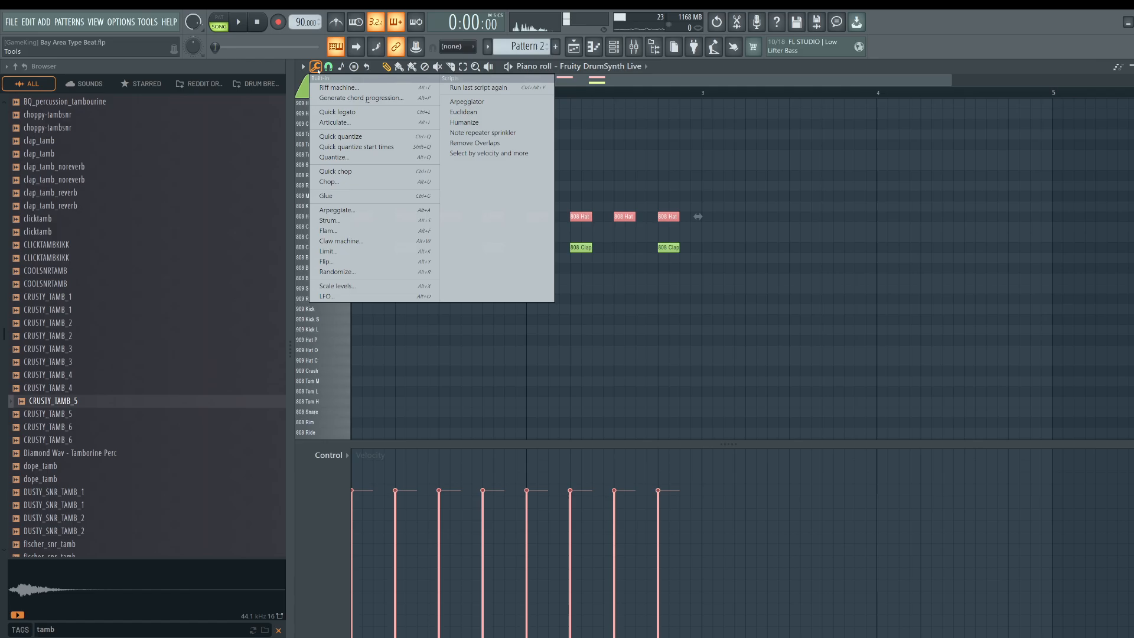
{"action": "left_click", "coordinate": [484, 121]}
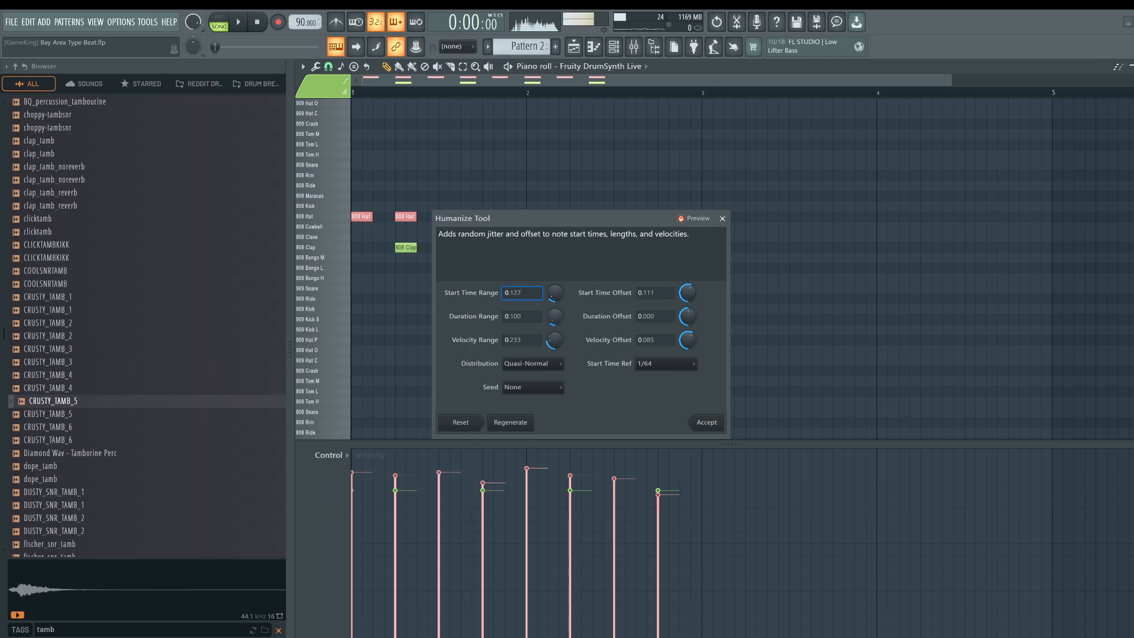
{"action": "left_click", "coordinate": [706, 423]}
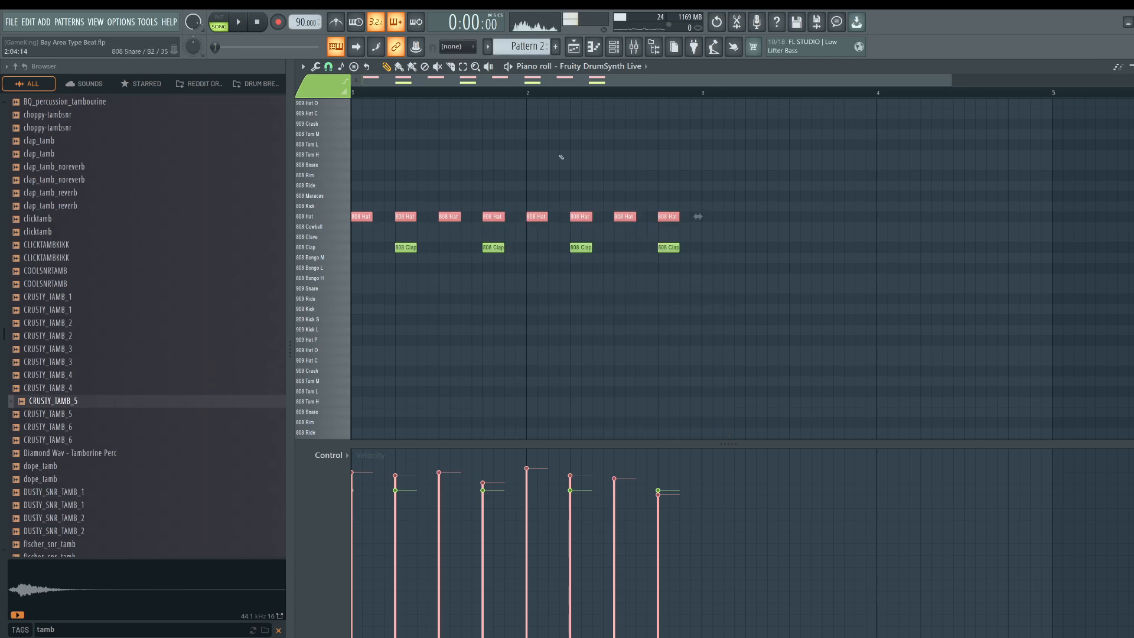
Play back the beat and examine the timing and velocities of the humanized 808 Hat notes.
{"action": "scroll", "coordinate": [528, 94], "scroll_direction": "up", "scroll_amount": 1}
{"action": "key", "text": "space"}
{"action": "scroll", "coordinate": [511, 92], "scroll_direction": "up", "scroll_amount": 3}
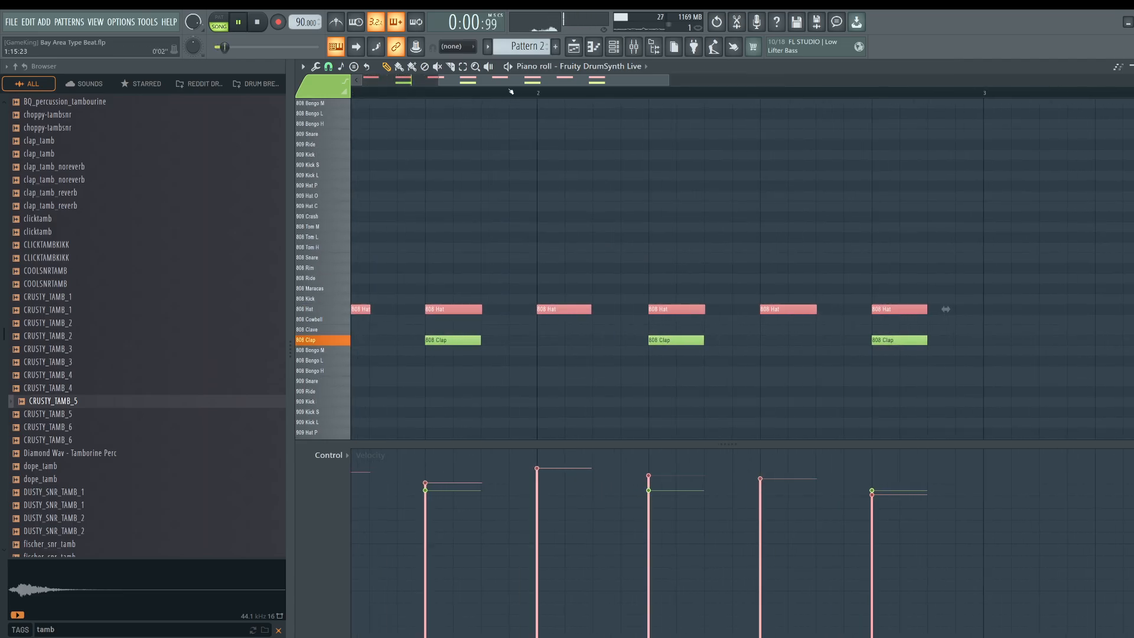
{"action": "scroll", "coordinate": [510, 92], "scroll_direction": "down", "scroll_amount": 4}
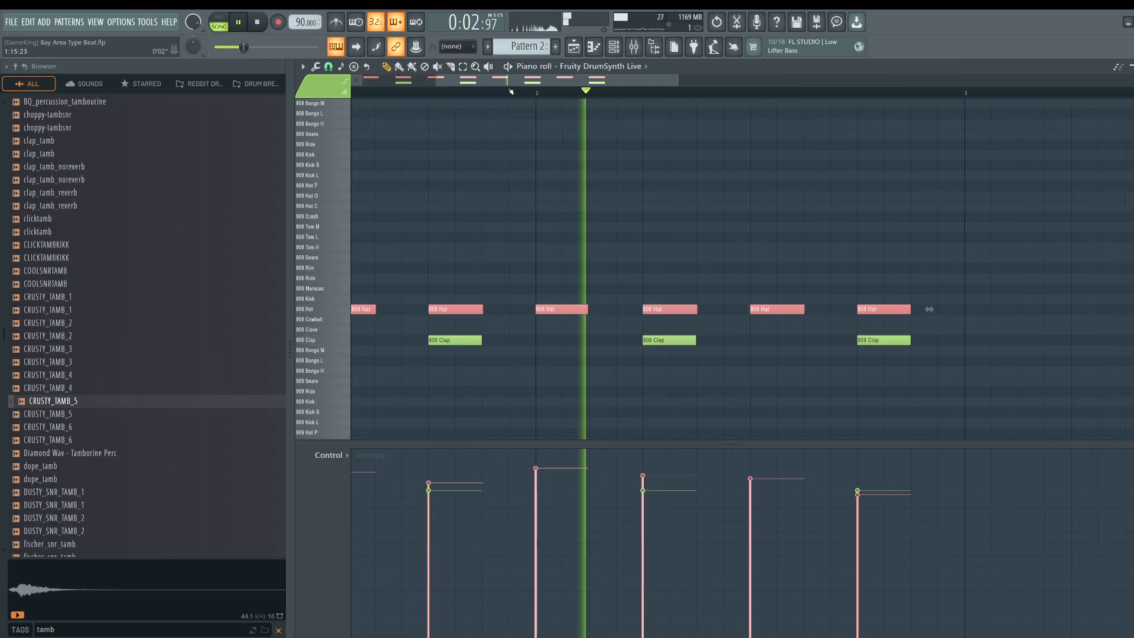
{"action": "scroll", "coordinate": [511, 92], "scroll_direction": "down", "scroll_amount": 1}
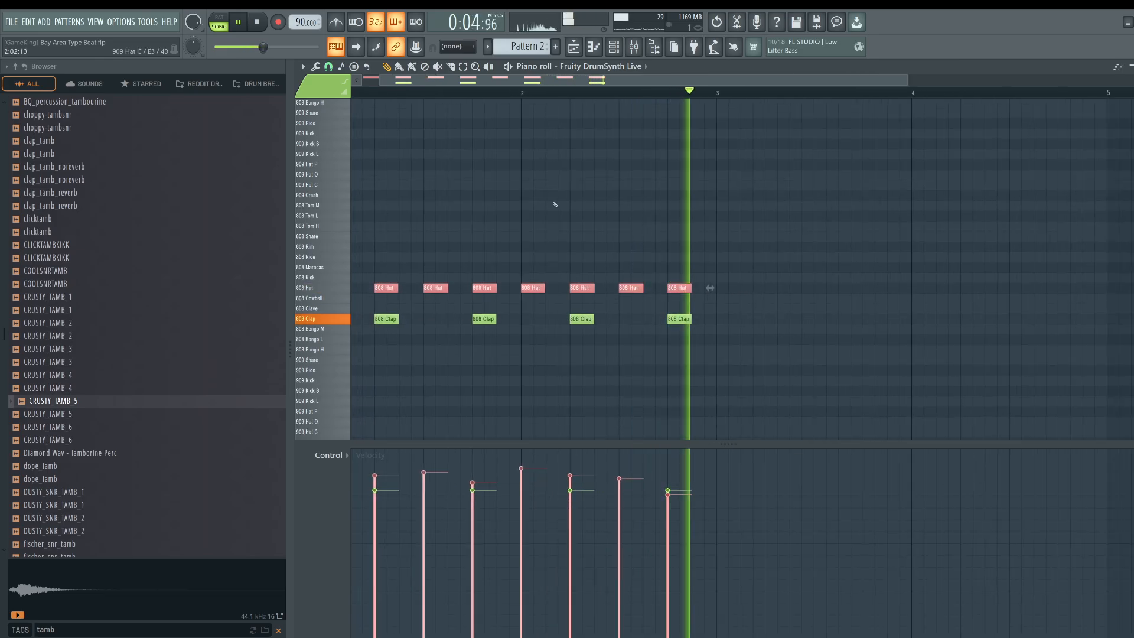
{"action": "scroll", "coordinate": [557, 207], "scroll_direction": "down", "scroll_amount": 2}
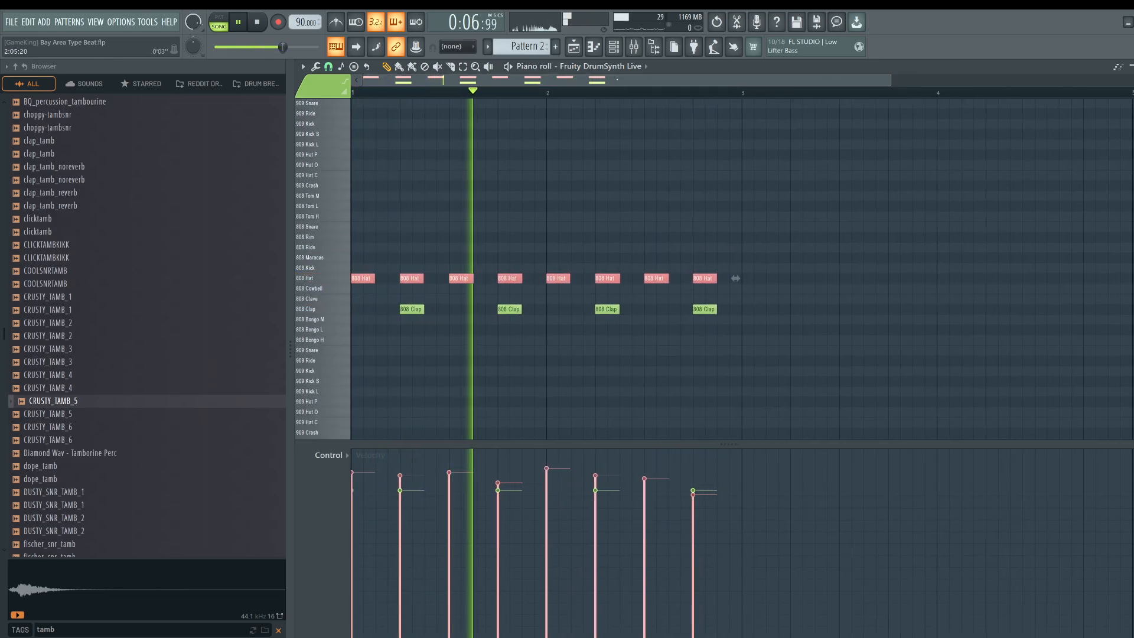
Check the time shift setting of the CRUSTY_TAMB_5 channel and return to the DrumSynth piano roll.
{"action": "key", "text": "F6"}
{"action": "left_click", "coordinate": [553, 252]}
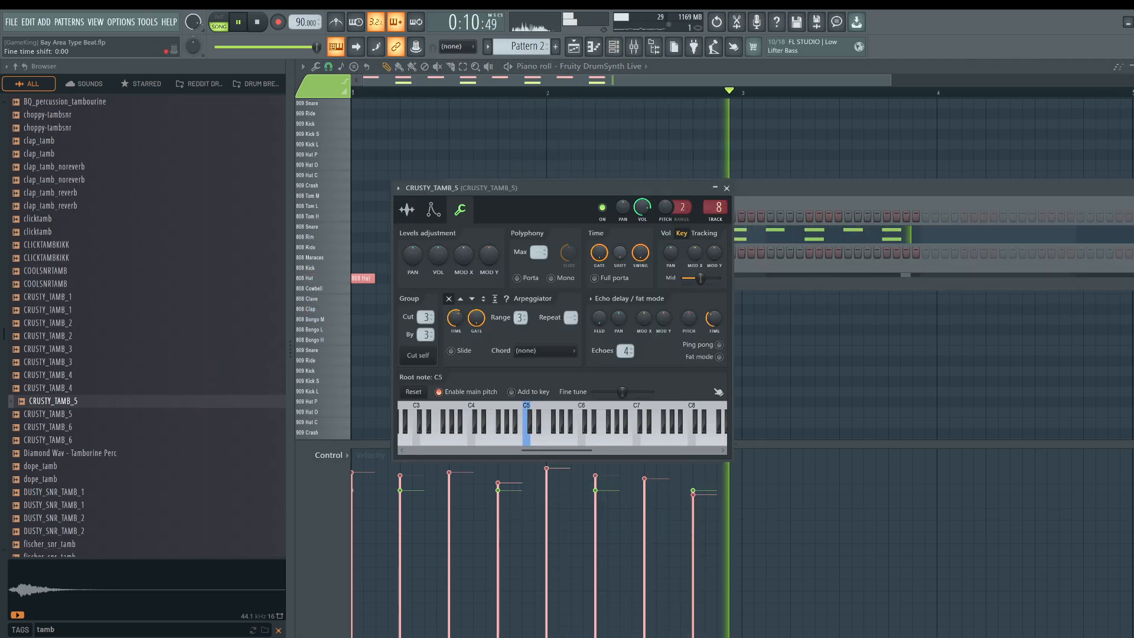
{"action": "left_click", "coordinate": [726, 187]}
{"action": "left_click", "coordinate": [639, 125]}
{"action": "left_click", "coordinate": [577, 54]}
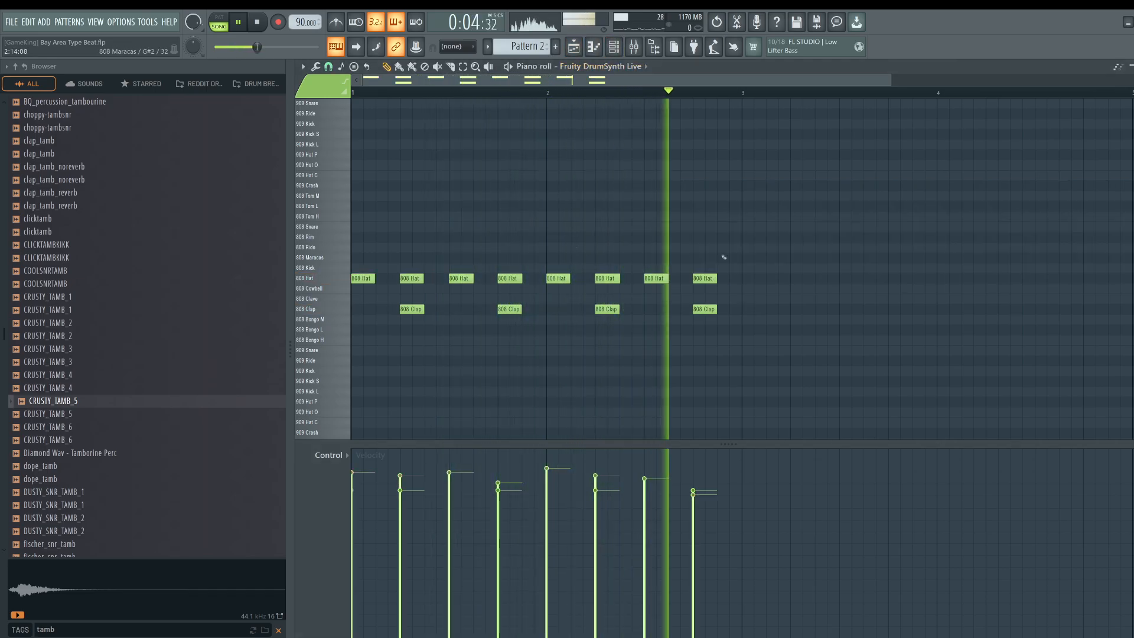
Try lowering the 808 Hat velocities on beats 2 and 4 of bar 1, and undo the edits.
{"action": "left_click_drag", "start_coordinate": [724, 255], "coordinate": [349, 281]}
{"action": "left_click", "coordinate": [400, 499]}
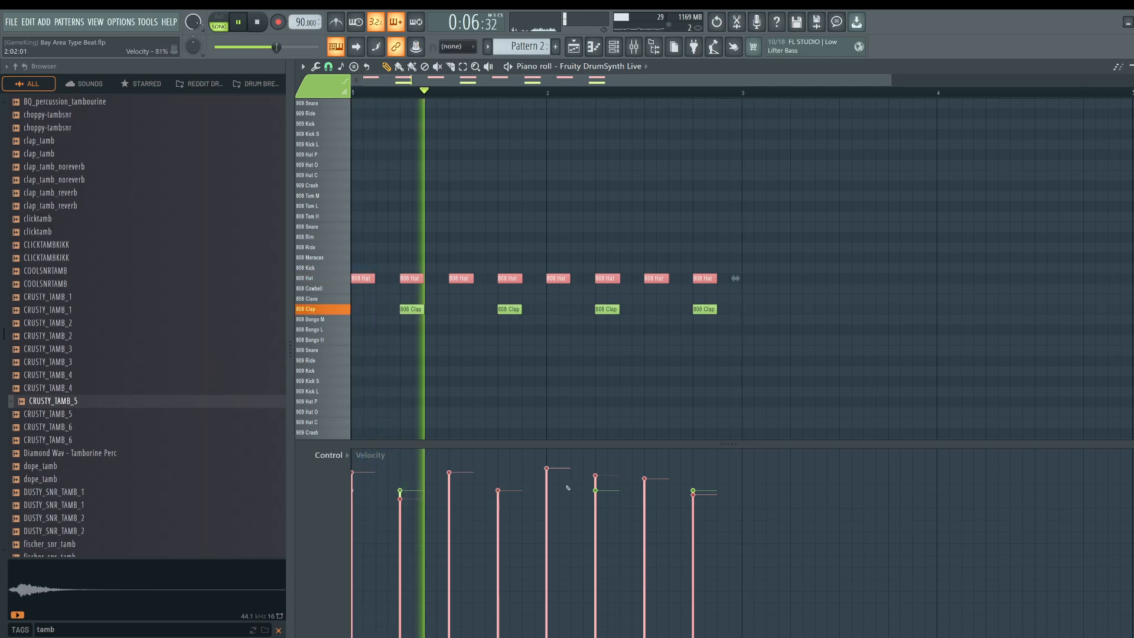
{"action": "key", "text": "ctrl+z"}
{"action": "key", "text": "ctrl+z"}
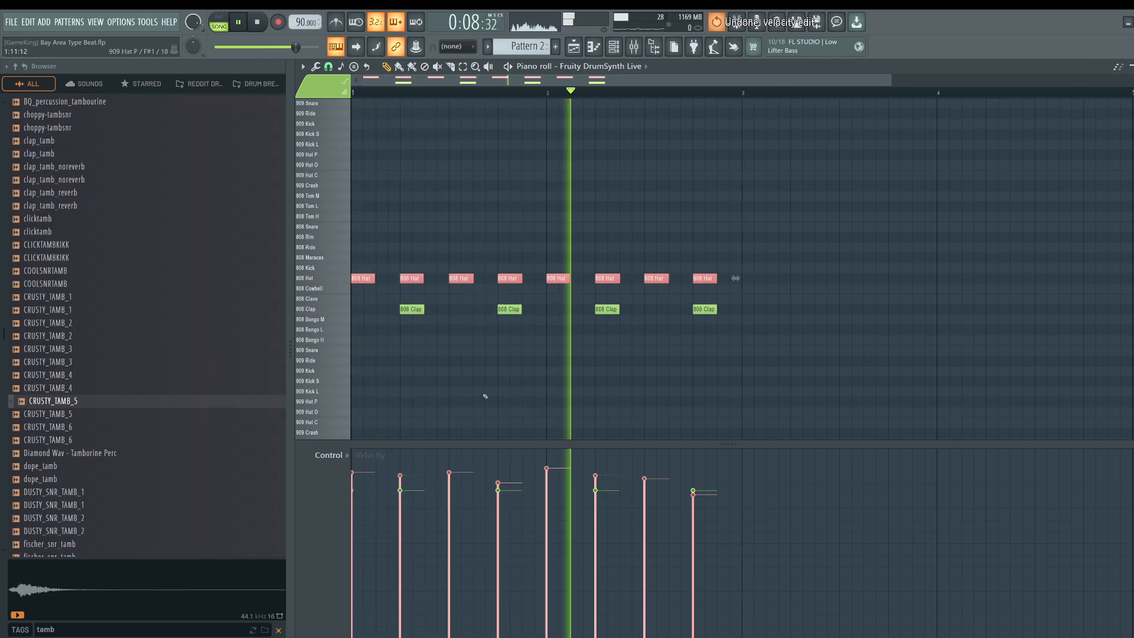
{"action": "left_click", "coordinate": [494, 380], "text": "ctrl"}
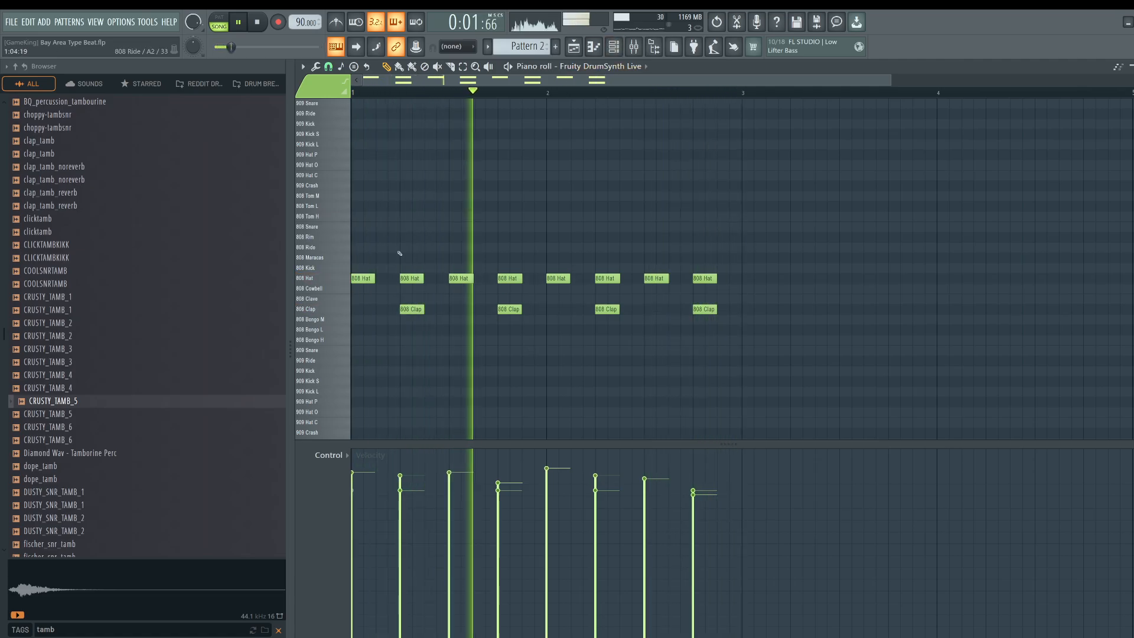
Audition the DrumSynth keys and place an 808 Kick on beat 1 of bar 1 with a velocity of about 95%.
{"action": "left_click_drag", "start_coordinate": [333, 309], "coordinate": [335, 372]}
{"action": "left_click", "coordinate": [335, 310]}
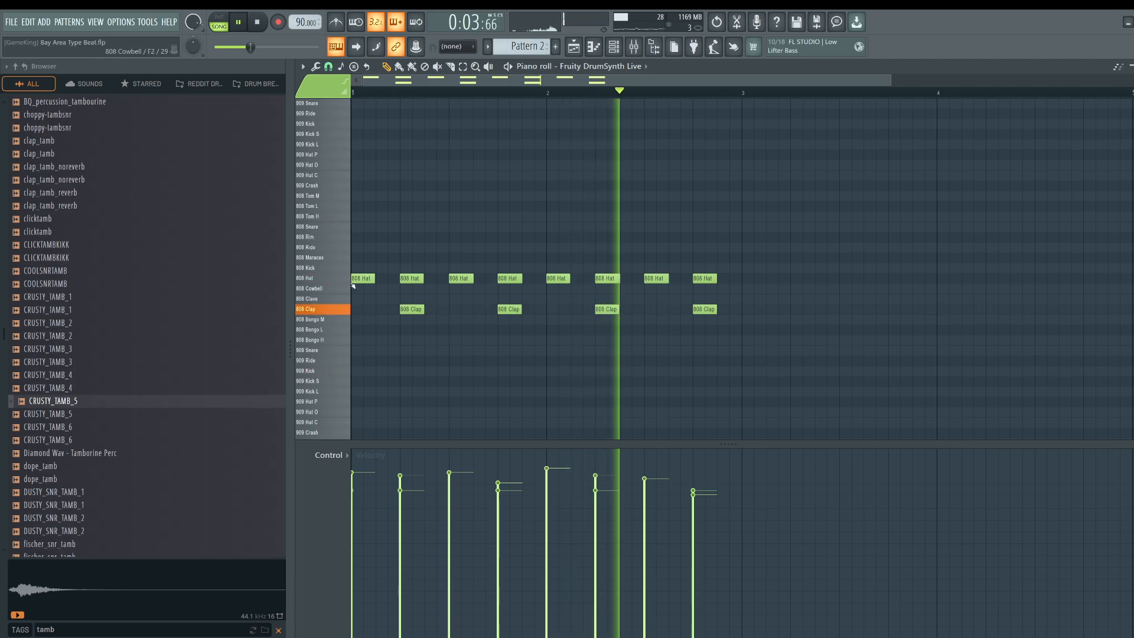
{"action": "left_click", "coordinate": [336, 268]}
{"action": "left_click", "coordinate": [355, 269]}
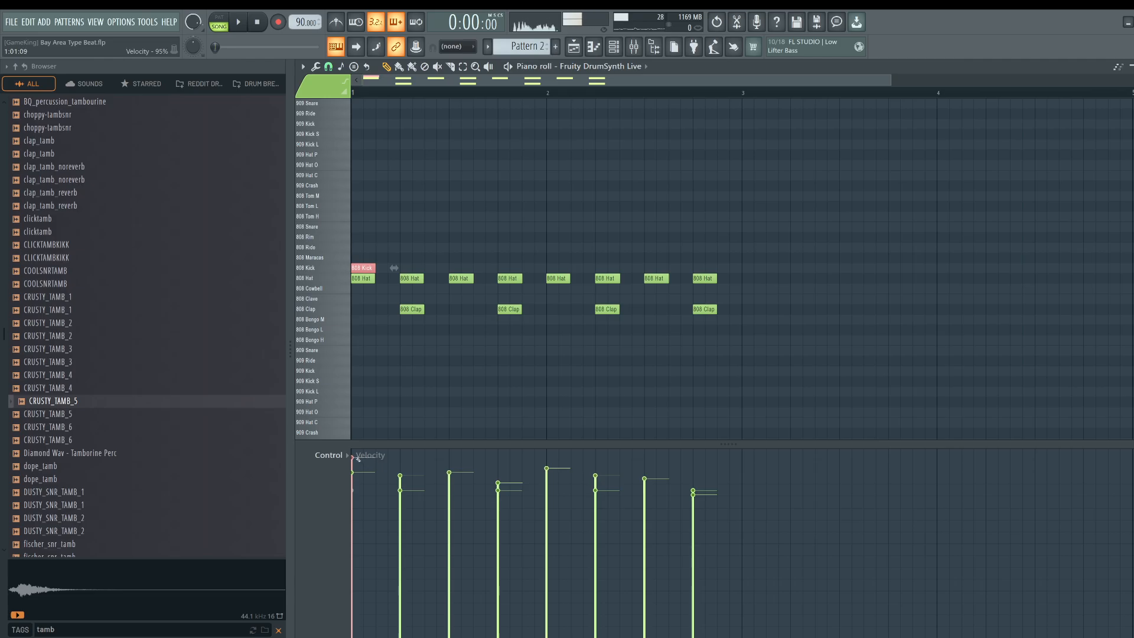
{"action": "key", "text": "space"}
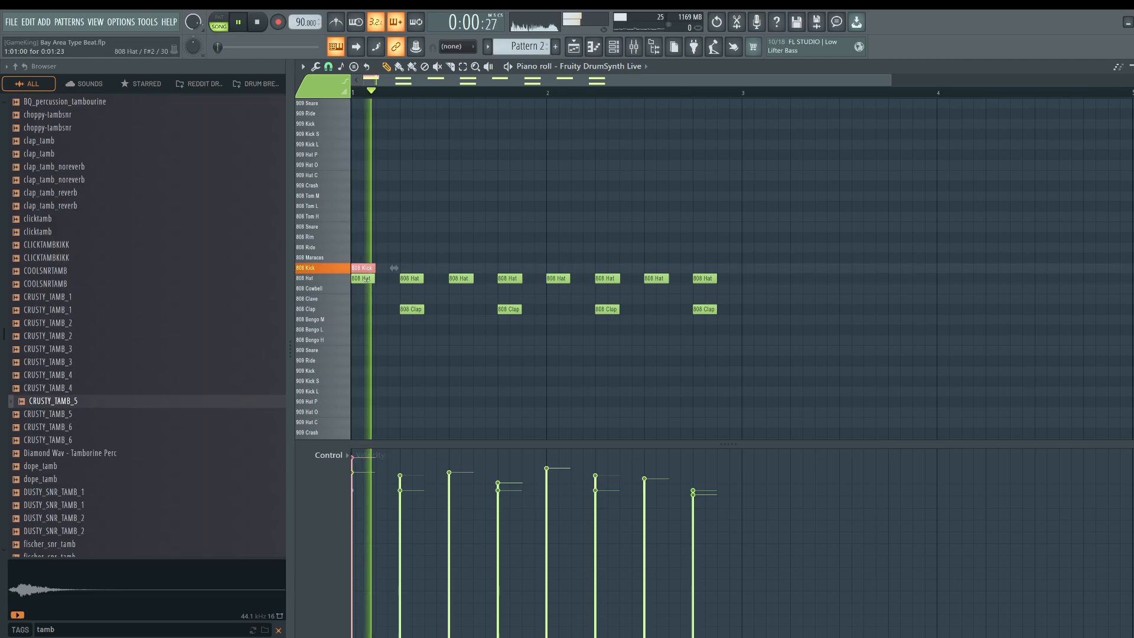
Add eighth-note 808 Kick hits on step 15 of bar 1 and on beat 1 of bar 2.
{"action": "left_click", "coordinate": [527, 268]}
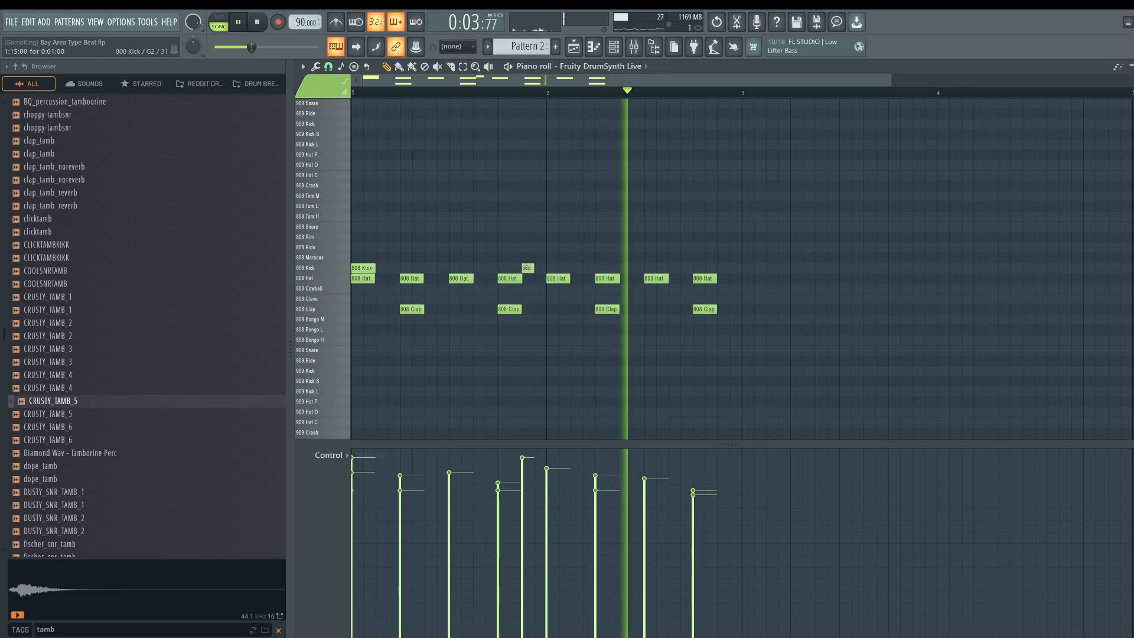
{"action": "left_click", "coordinate": [550, 267]}
{"action": "mouse_move", "coordinate": [557, 267]}
{"action": "left_mouse_down"}
{"action": "mouse_move", "coordinate": [529, 269]}
{"action": "mouse_move", "coordinate": [545, 268]}
{"action": "left_mouse_up"}
{"action": "left_click", "coordinate": [552, 224], "text": "ctrl"}
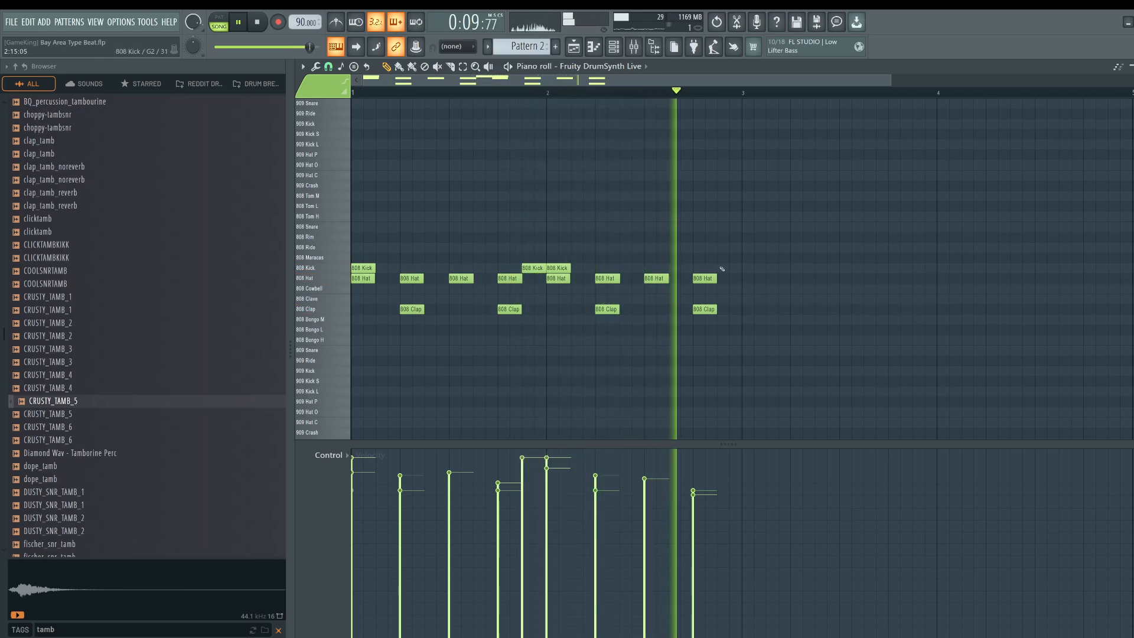
Add an eighth-note 808 Kick on step 15 of bar 2 and play the drum pattern.
{"action": "left_click", "coordinate": [722, 268]}
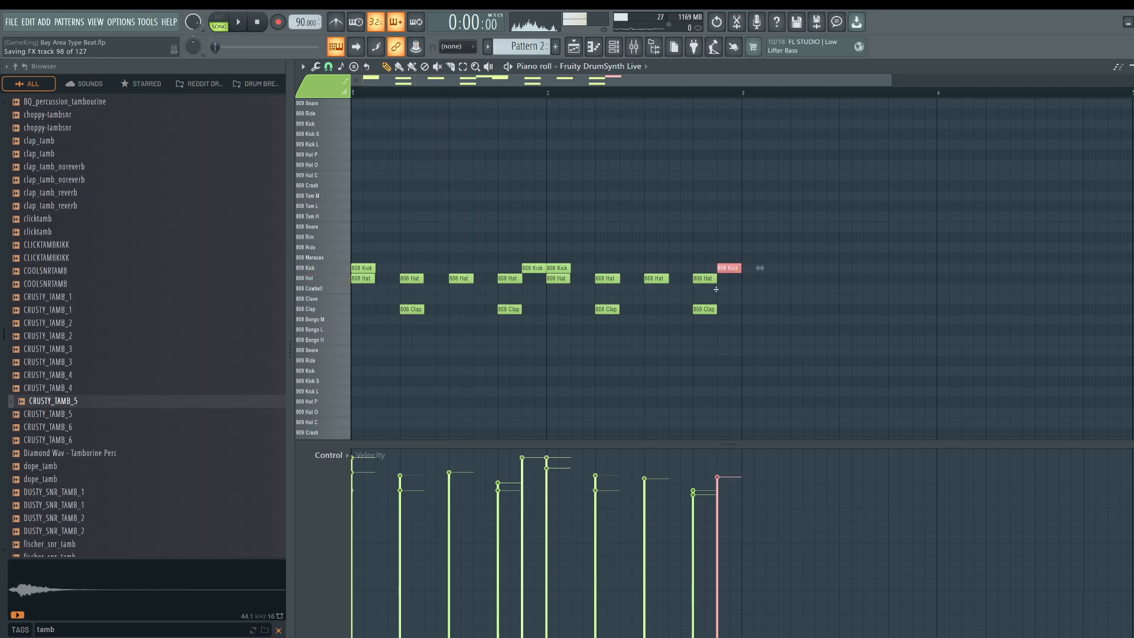
{"action": "key", "text": "space"}
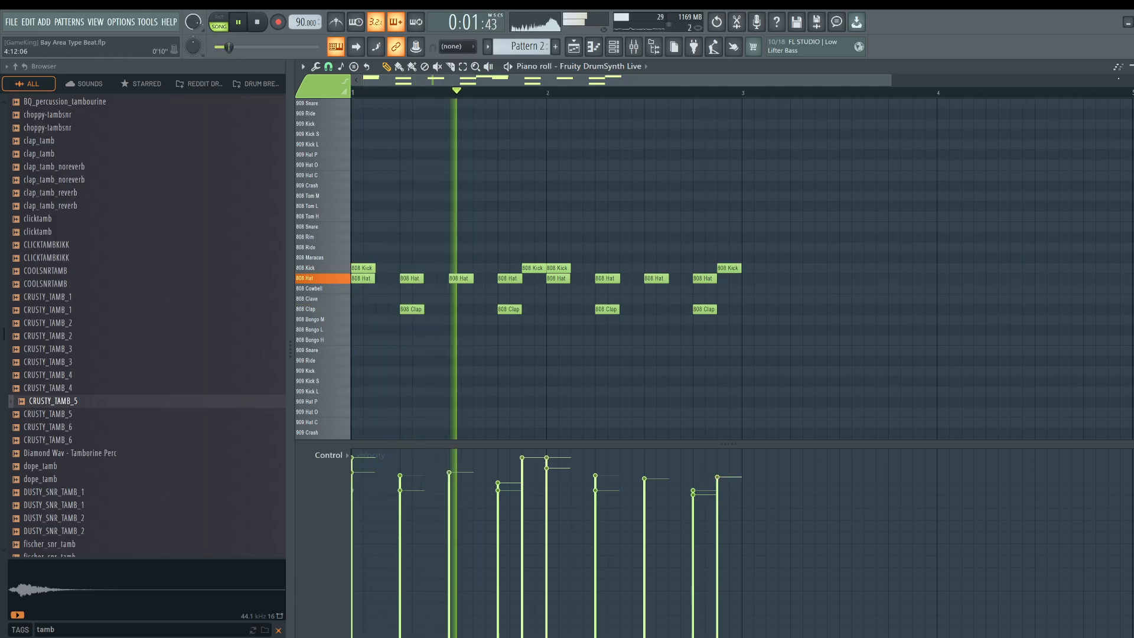
Hide the browser and move both Pattern 2 clips from the harmony track to the rhythm track in the playlist.
{"action": "key", "text": "F7"}
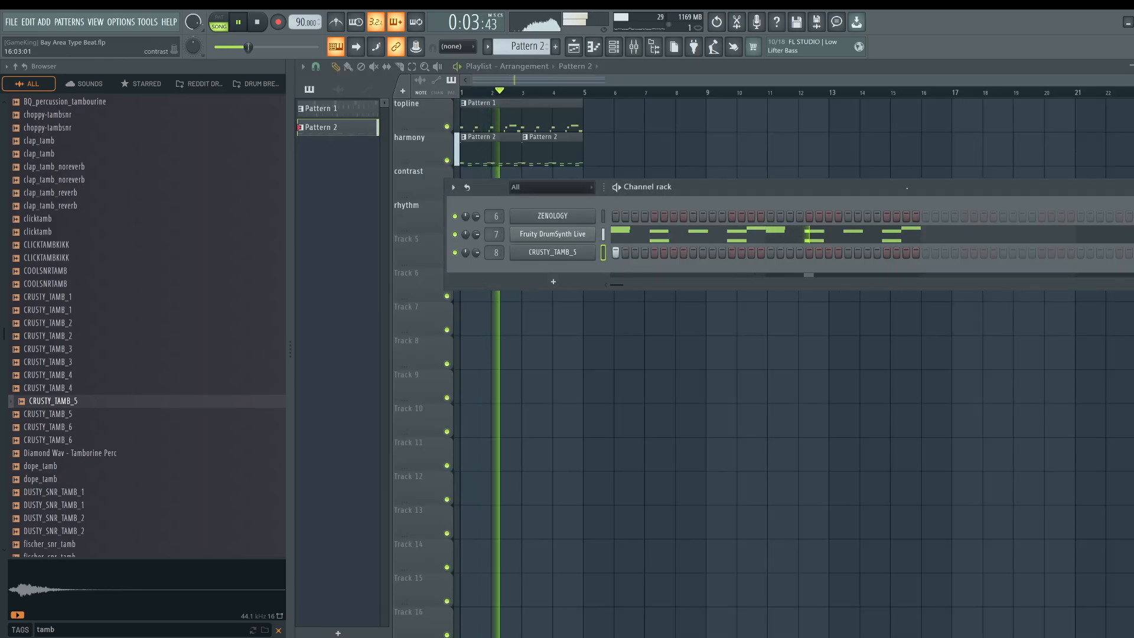
{"action": "key", "text": "alt+F8"}
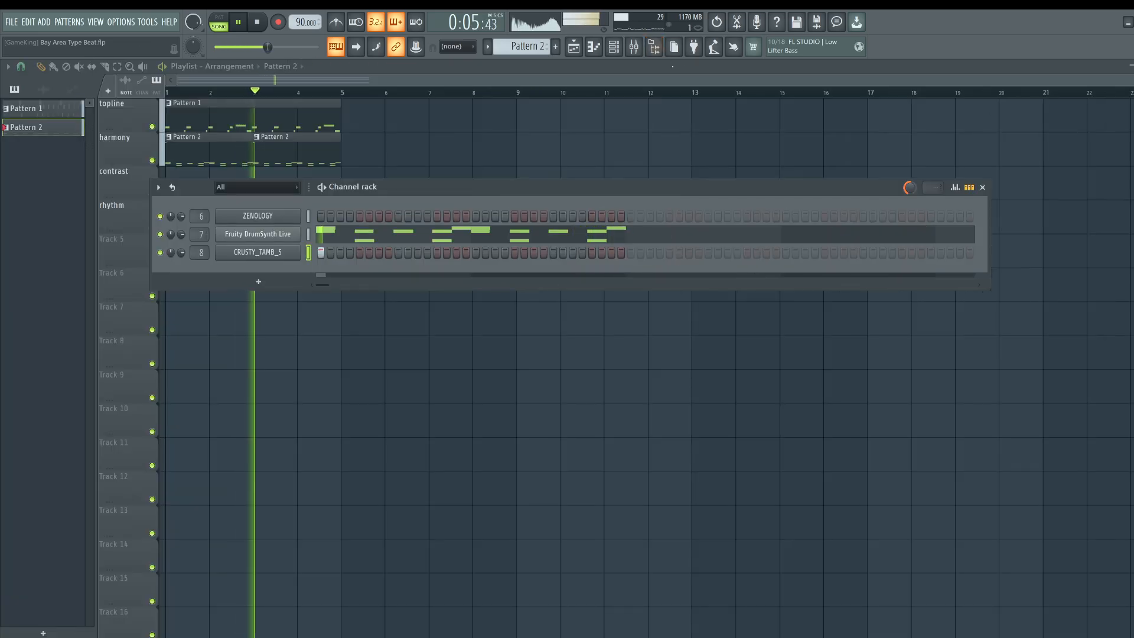
{"action": "key", "text": "F6"}
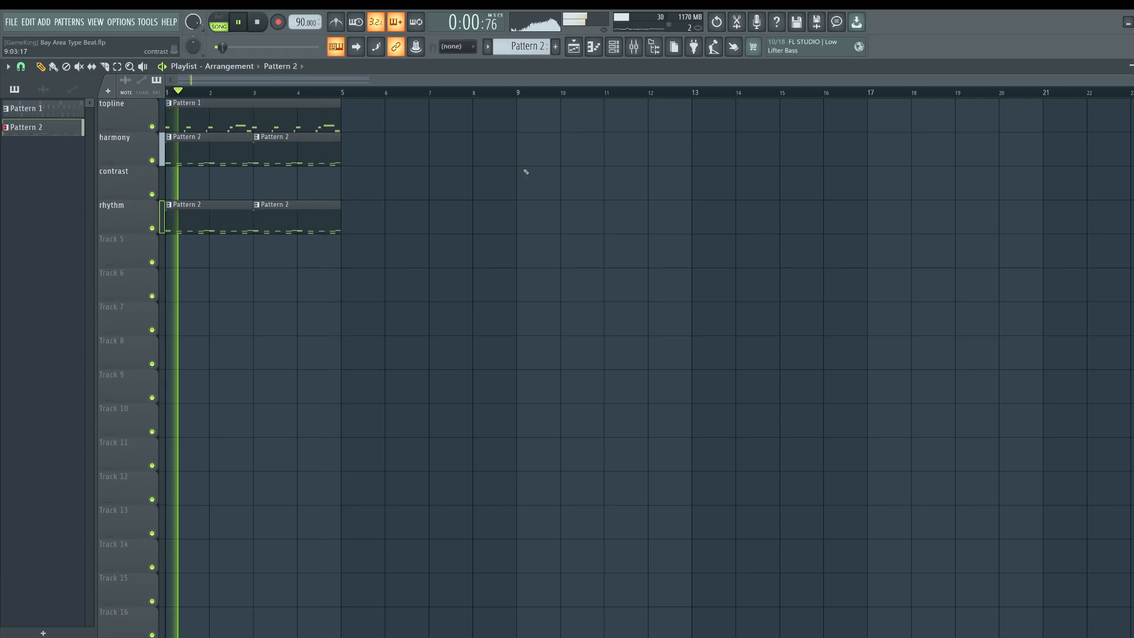
{"action": "right_click", "coordinate": [284, 152]}
{"action": "right_click", "coordinate": [195, 153]}
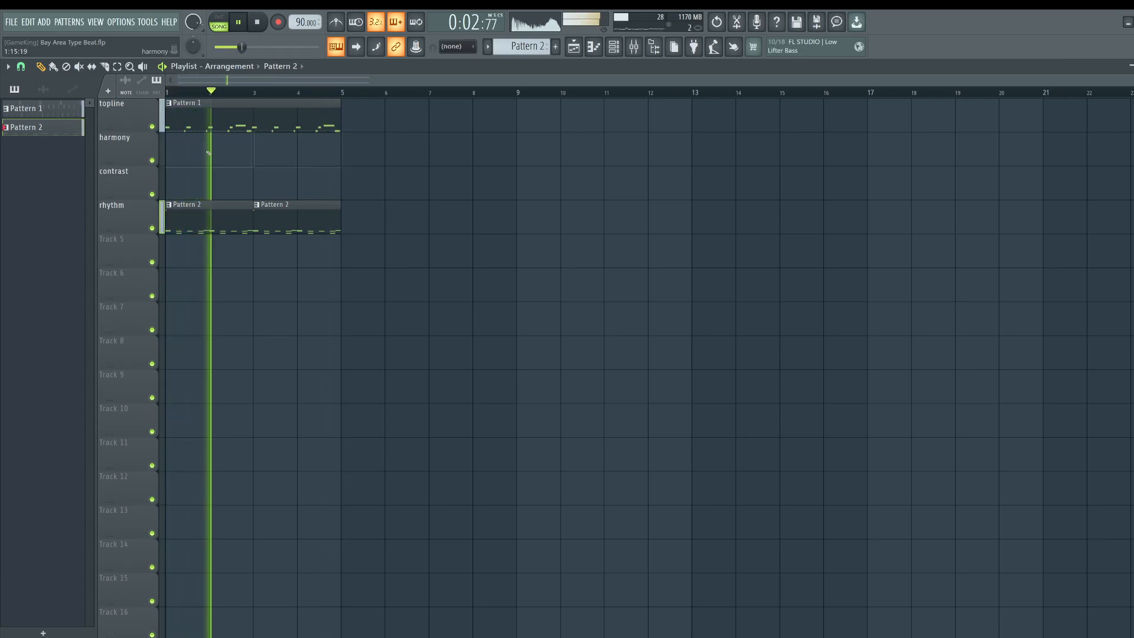
{"action": "right_click", "coordinate": [274, 214]}
{"action": "key", "text": "ctrl+z"}
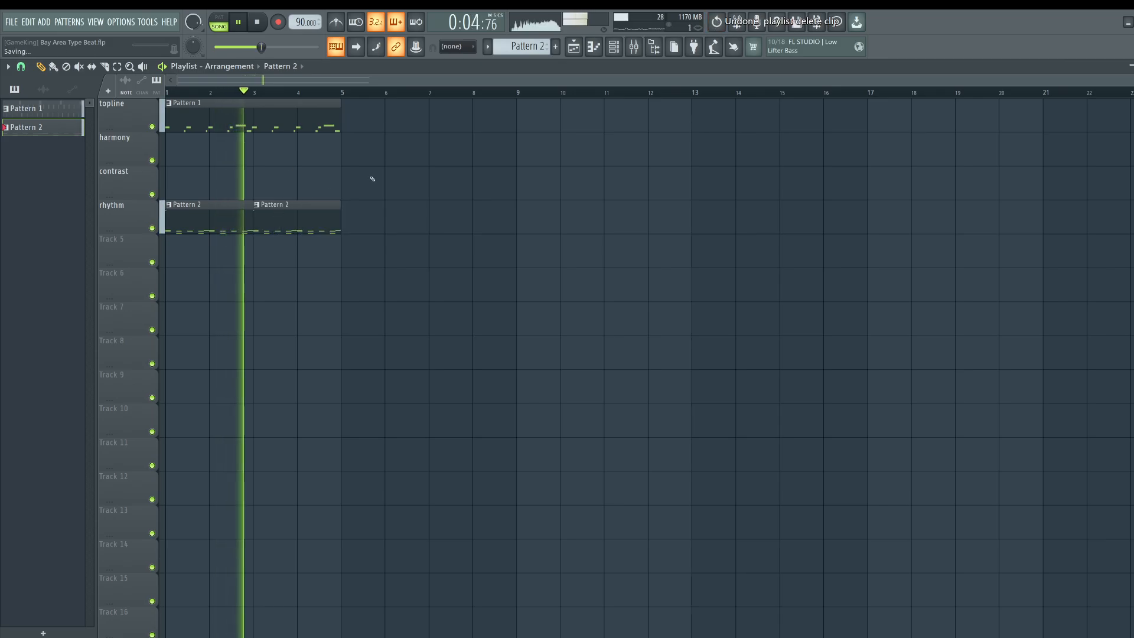
Stop playback, reopen Pattern 1's ZENOLOGY piano roll and add a second ZENOLOGY instrument to the channel rack.
{"action": "key", "text": "F6"}
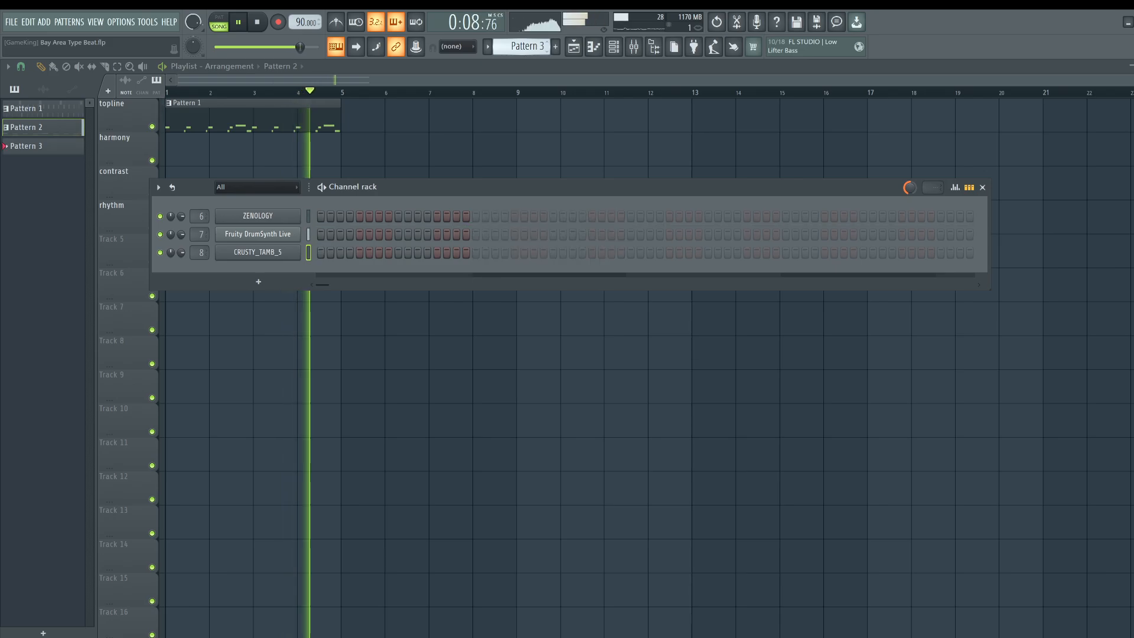
{"action": "key", "text": "space"}
{"action": "key", "text": "F4"}
{"action": "double_click", "coordinate": [309, 114]}
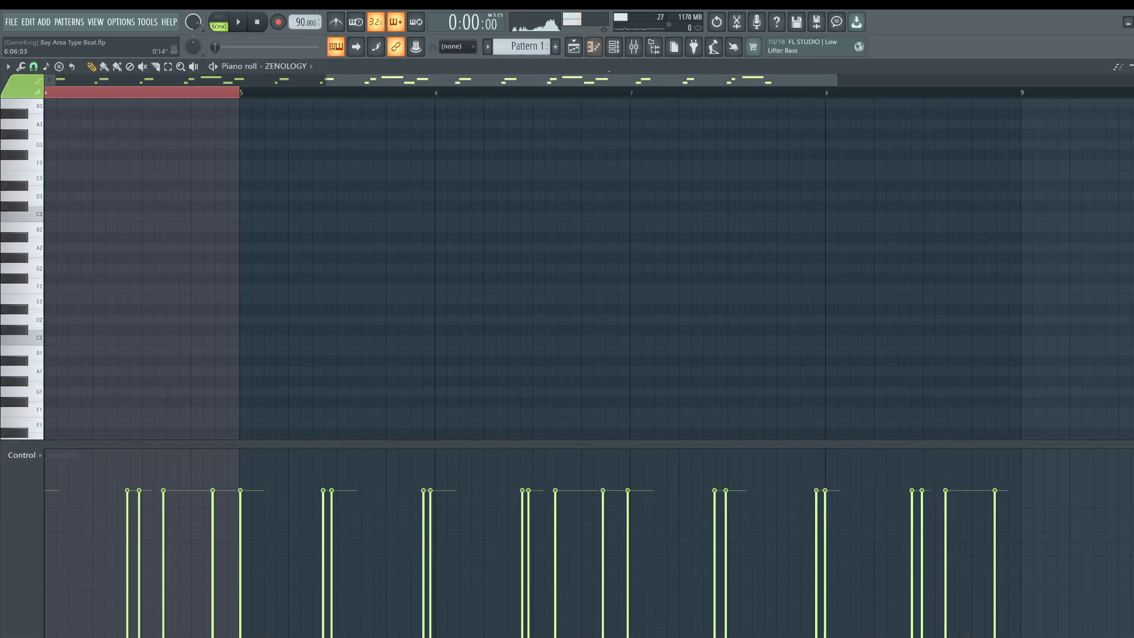
{"action": "key", "text": "F6"}
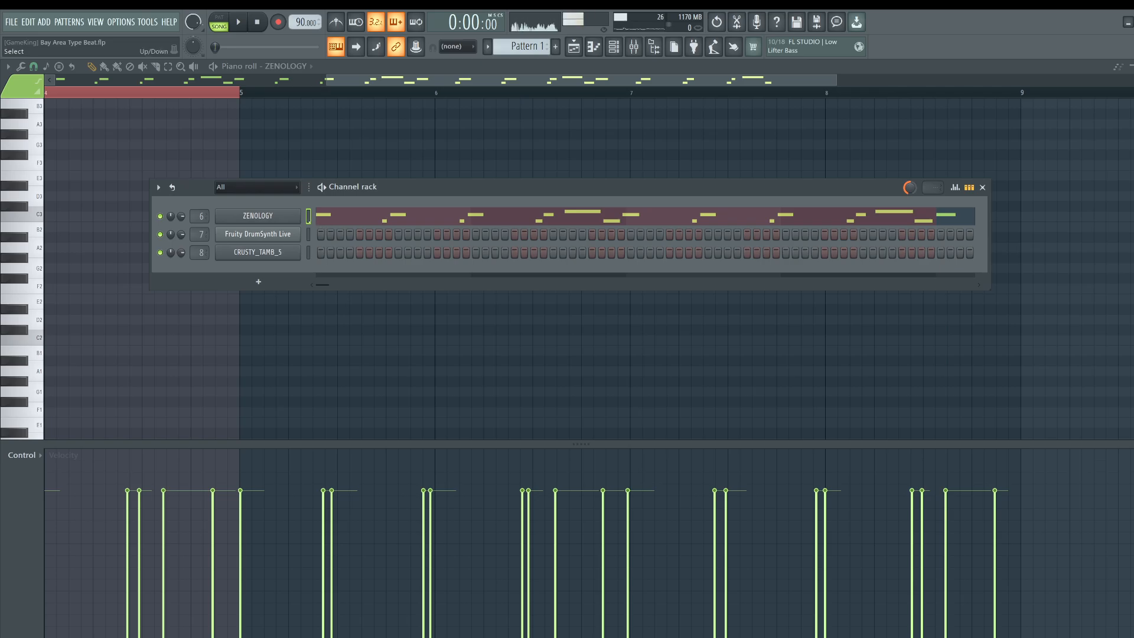
{"action": "left_click", "coordinate": [258, 282]}
{"action": "left_click", "coordinate": [692, 355]}
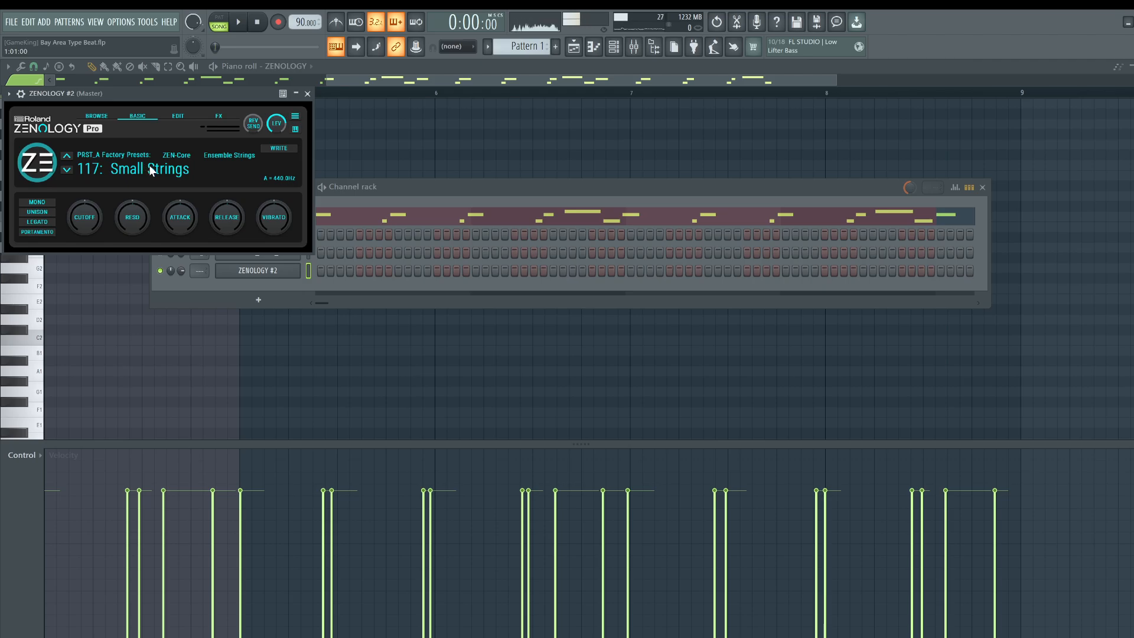
Load the top-rated Synth Bass preset Reso Sqr+Saw Bs in ZENOLOGY #2 and route the channel to mixer track 9.
{"action": "left_click", "coordinate": [152, 171]}
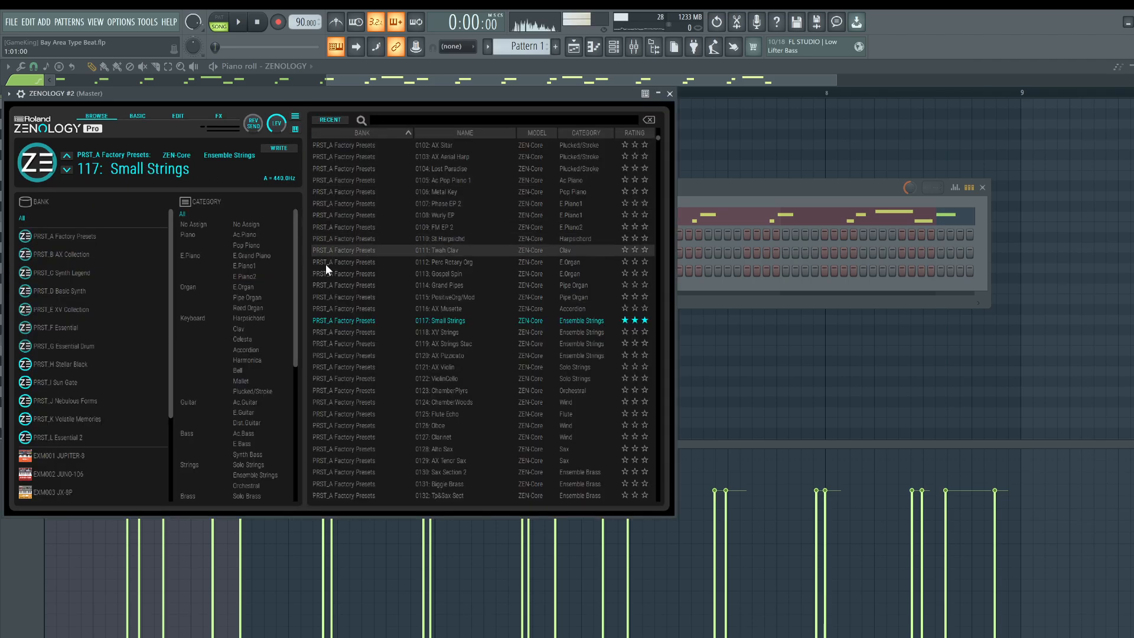
{"action": "left_click", "coordinate": [249, 450]}
{"action": "left_click", "coordinate": [648, 134]}
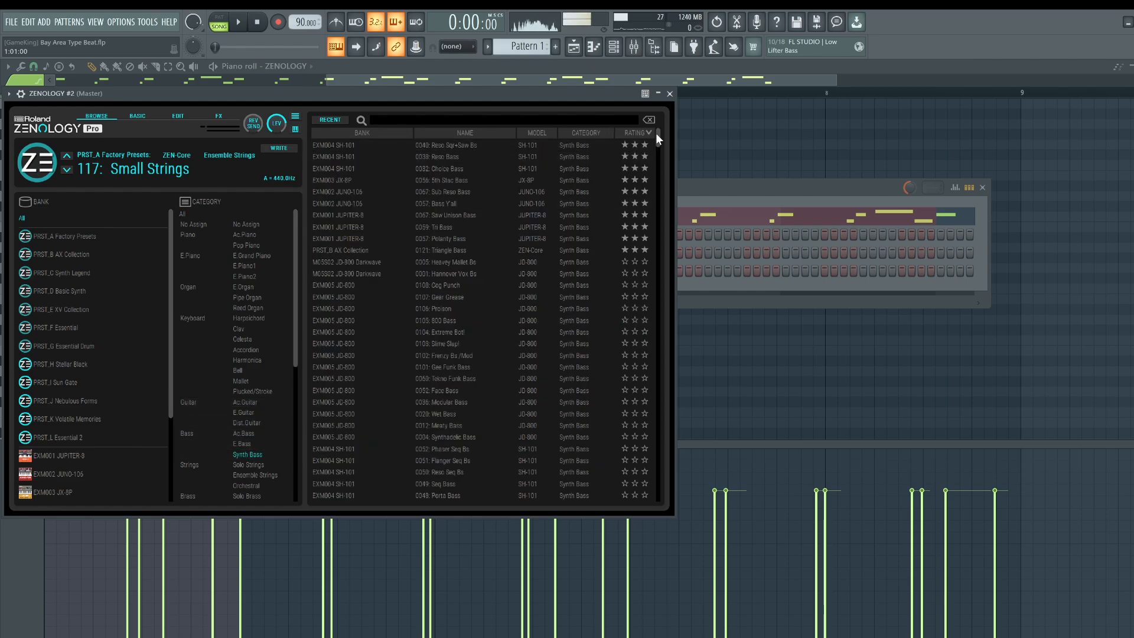
{"action": "left_click", "coordinate": [449, 142]}
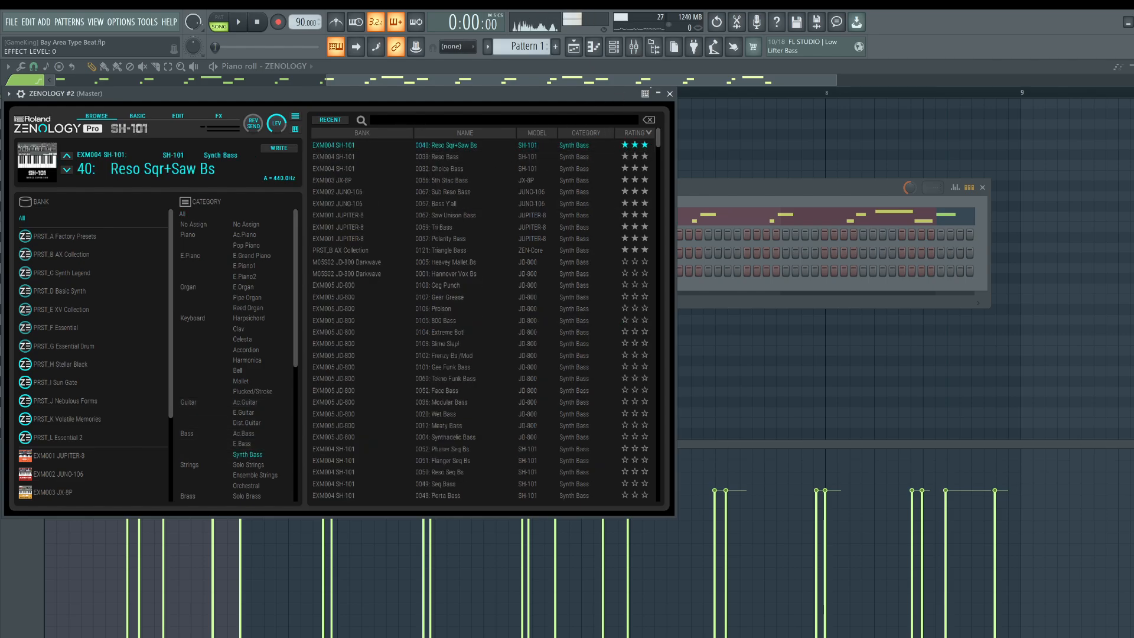
{"action": "left_click", "coordinate": [669, 95]}
{"action": "key", "text": "ctrl+l"}
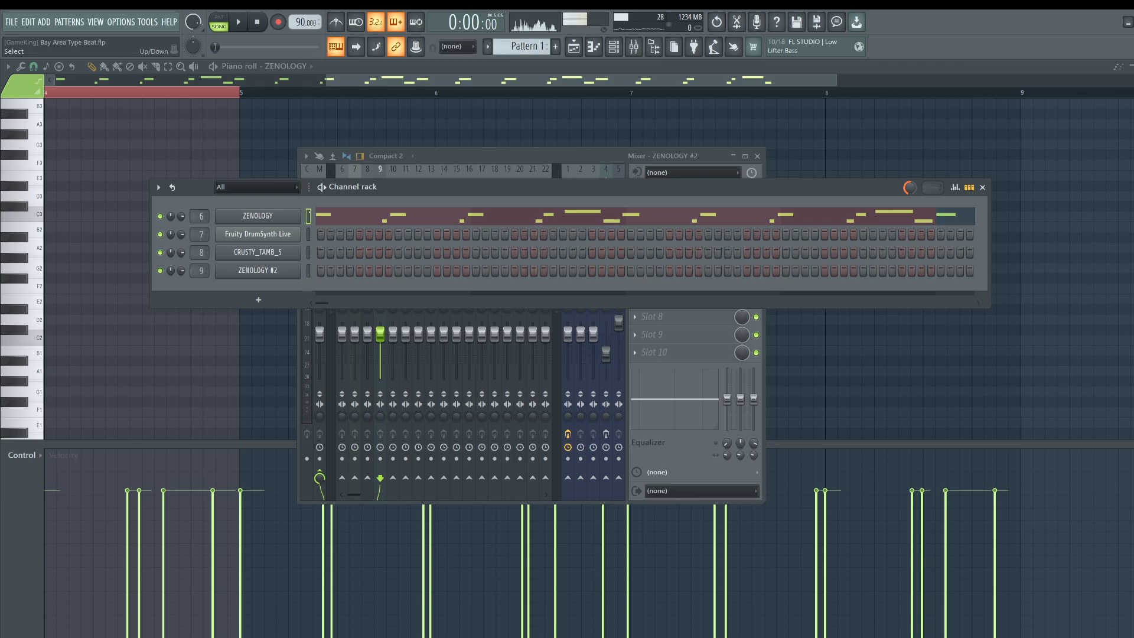
Select Pattern 3 and paste the ZENOLOGY melody notes into the ZENOLOGY #2 channel.
{"action": "left_click", "coordinate": [540, 49]}
{"action": "left_click", "coordinate": [603, 58]}
{"action": "key", "text": "Return"}
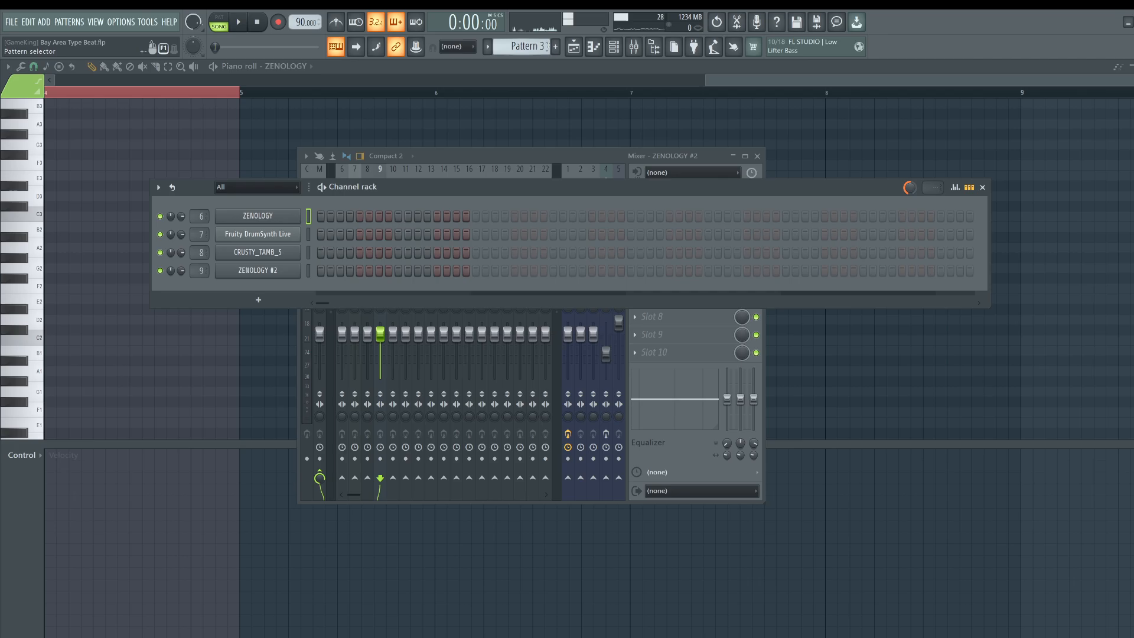
{"action": "key", "text": "ctrl+v"}
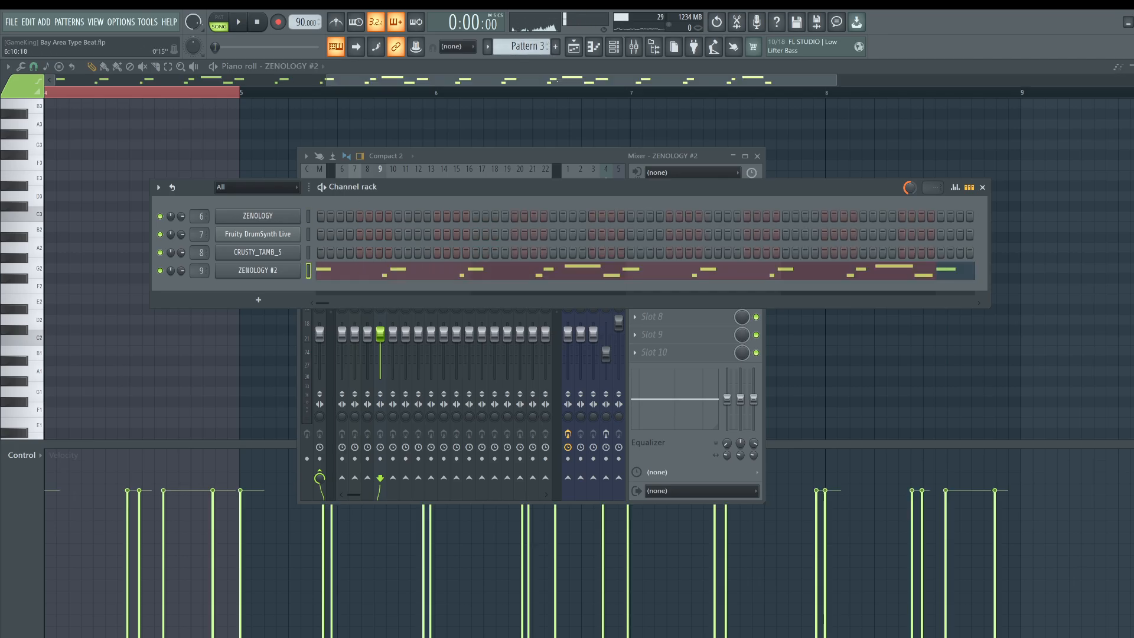
Place a Pattern 3 clip at bar 1 of the contrast track and trim it to four bars.
{"action": "left_click", "coordinate": [579, 52]}
{"action": "left_click_drag", "start_coordinate": [214, 222], "coordinate": [173, 179]}
{"action": "key", "text": "space"}
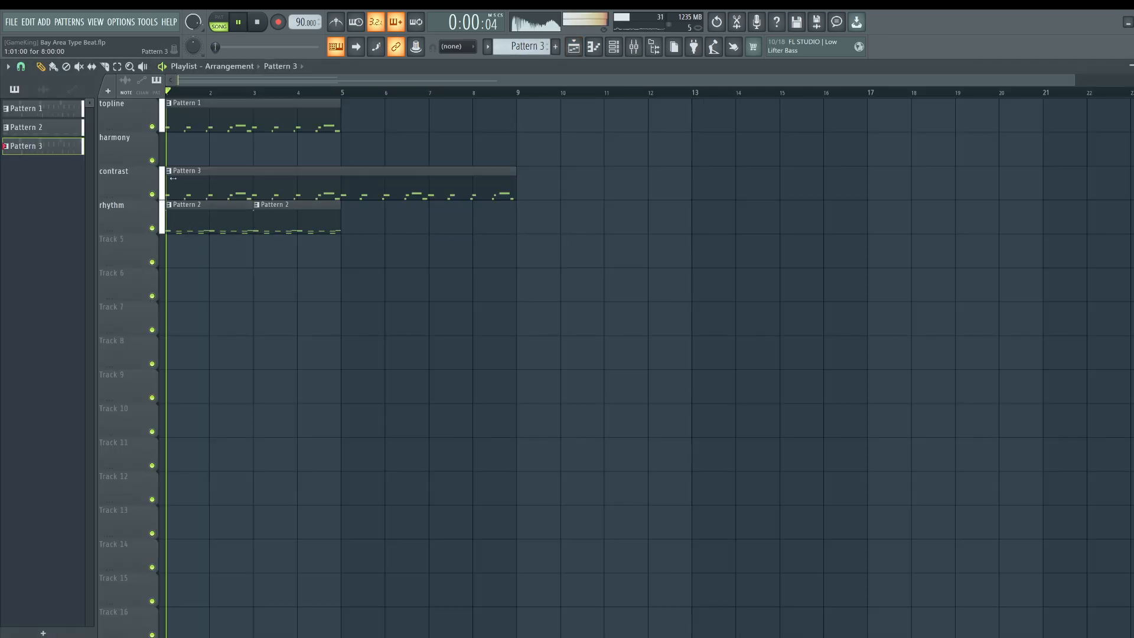
{"action": "left_click_drag", "start_coordinate": [490, 182], "coordinate": [316, 181]}
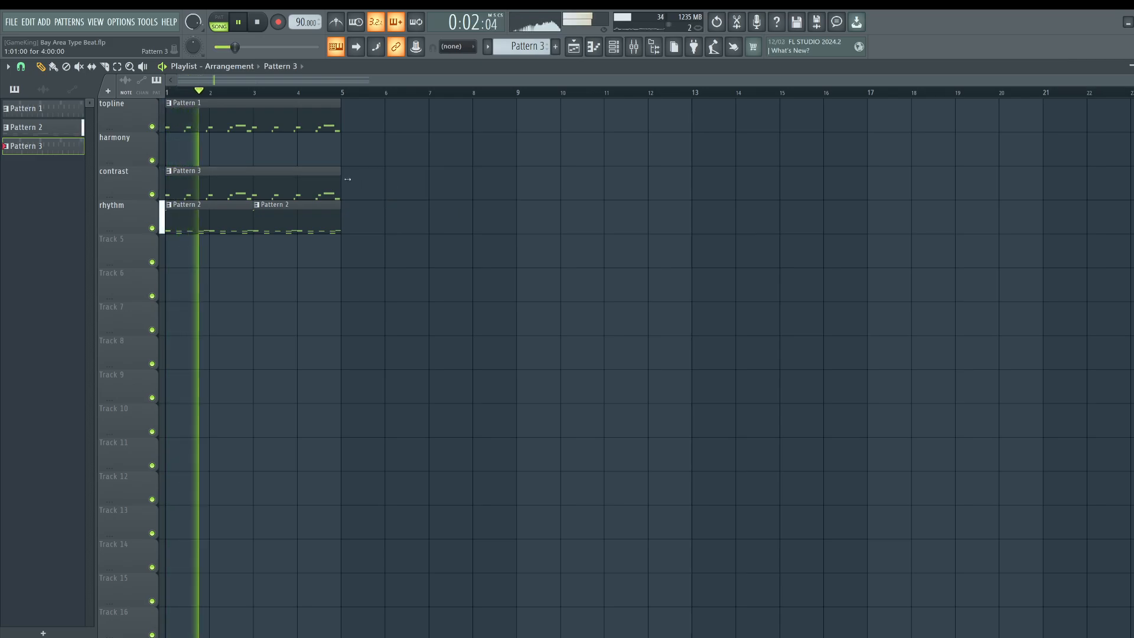
Transpose all ZENOLOGY #2 notes in Pattern 3 down one octave and audition the bass line.
{"action": "double_click", "coordinate": [290, 181]}
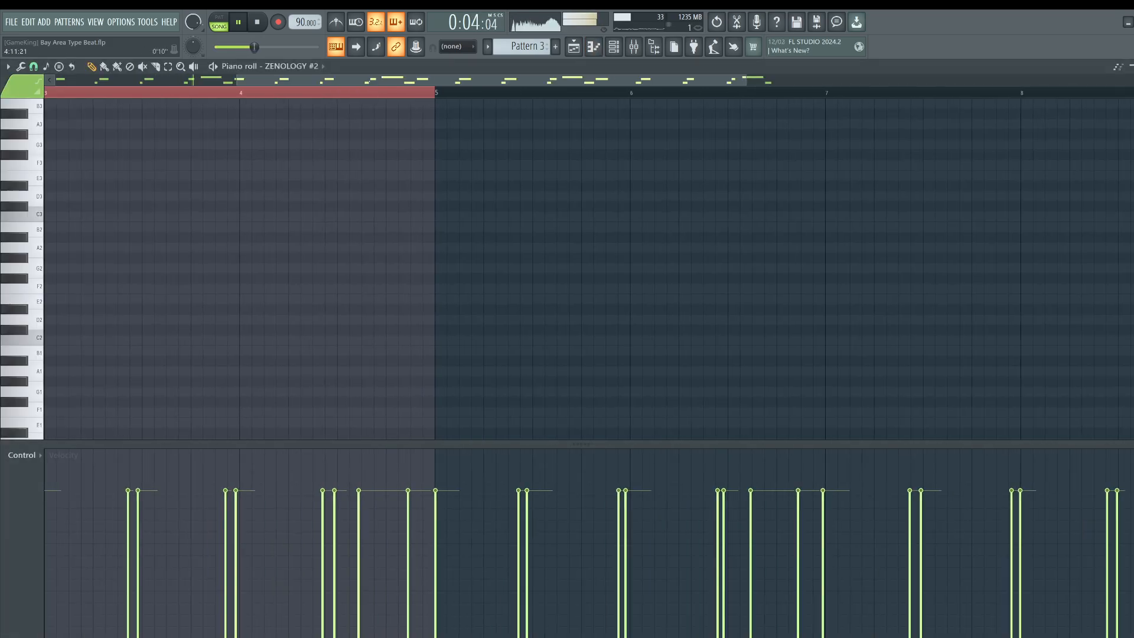
{"action": "key", "text": "space"}
{"action": "scroll", "coordinate": [256, 243], "scroll_direction": "up", "scroll_amount": 5}
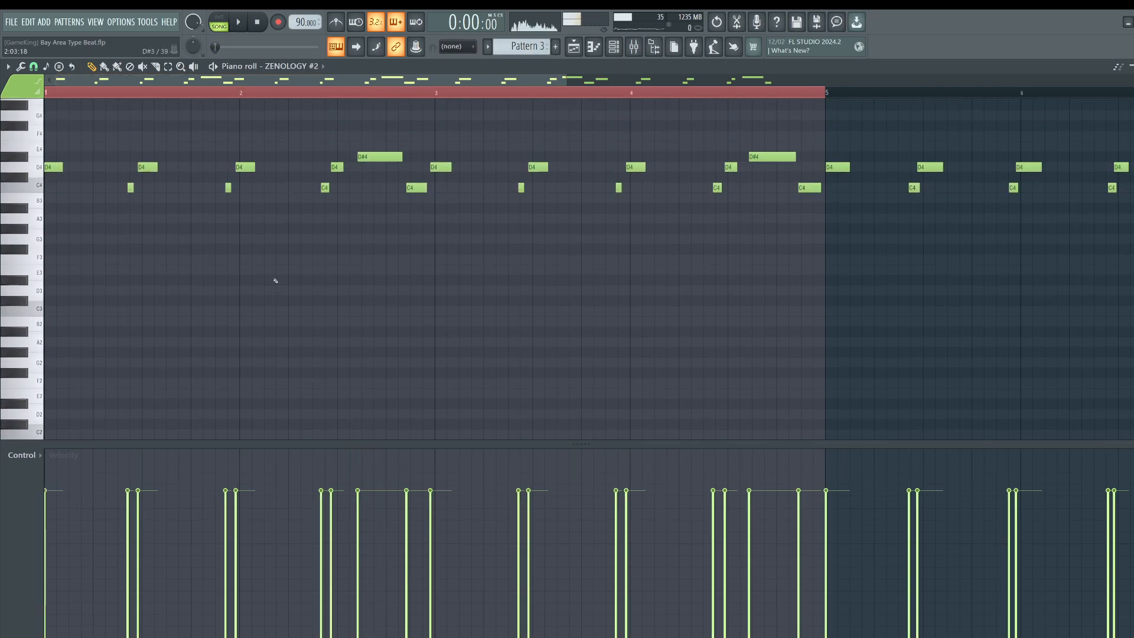
{"action": "scroll", "coordinate": [284, 279], "scroll_direction": "up", "scroll_amount": 2}
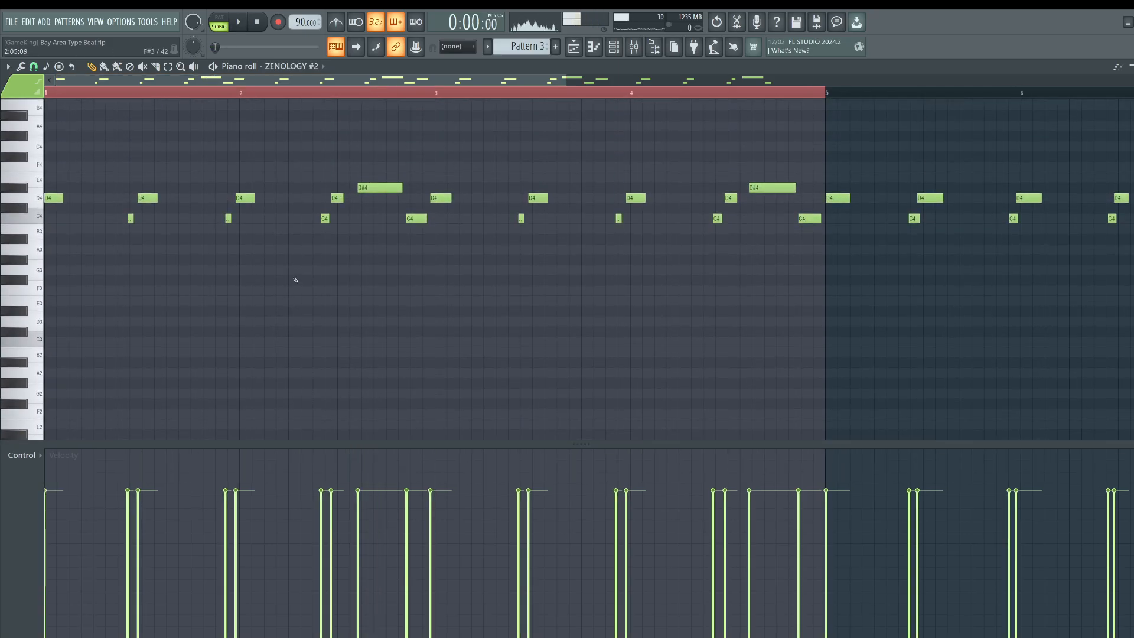
{"action": "key", "text": "ctrl+Down"}
{"action": "key", "text": "space"}
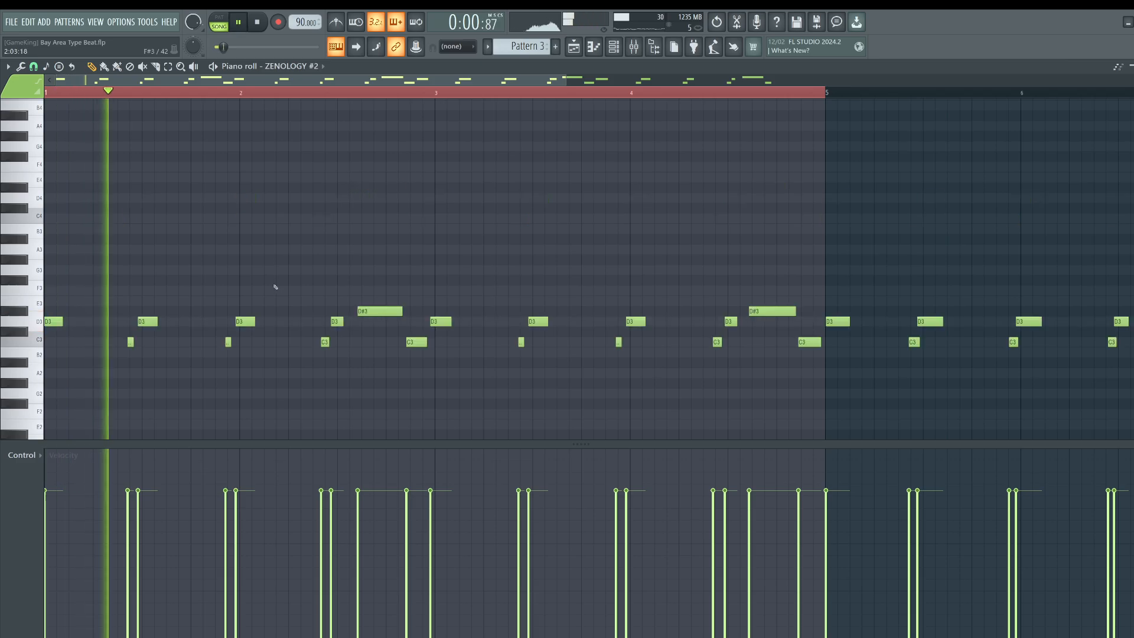
{"action": "key", "text": "space"}
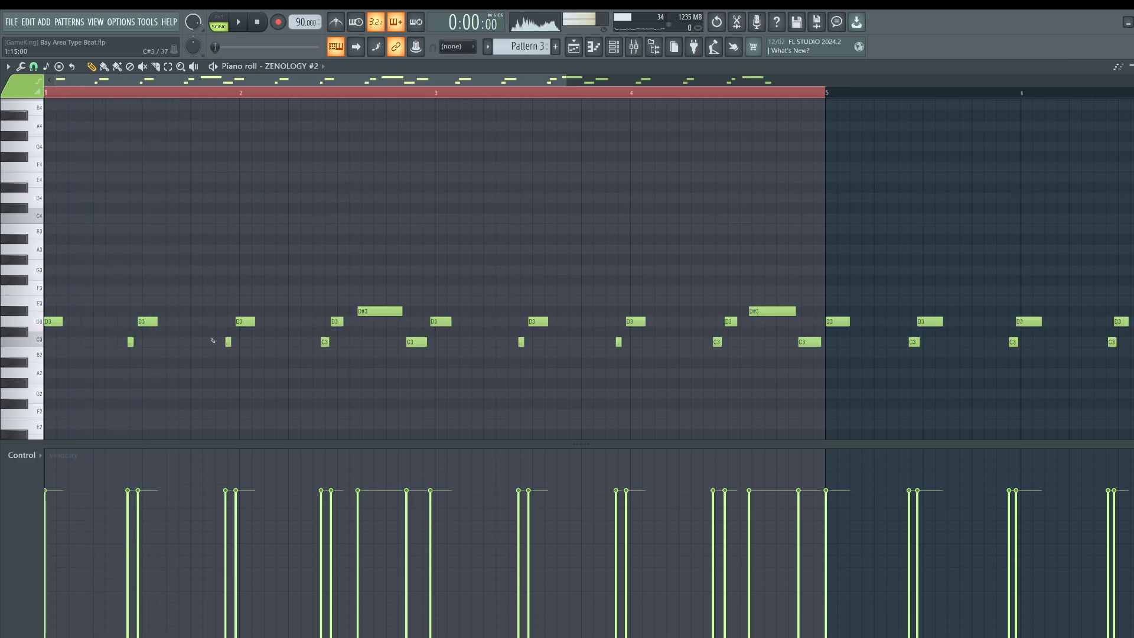
Try quantizing the start times of the C3 notes with the Default template, undo it and audition the original timing.
{"action": "left_click", "coordinate": [39, 341]}
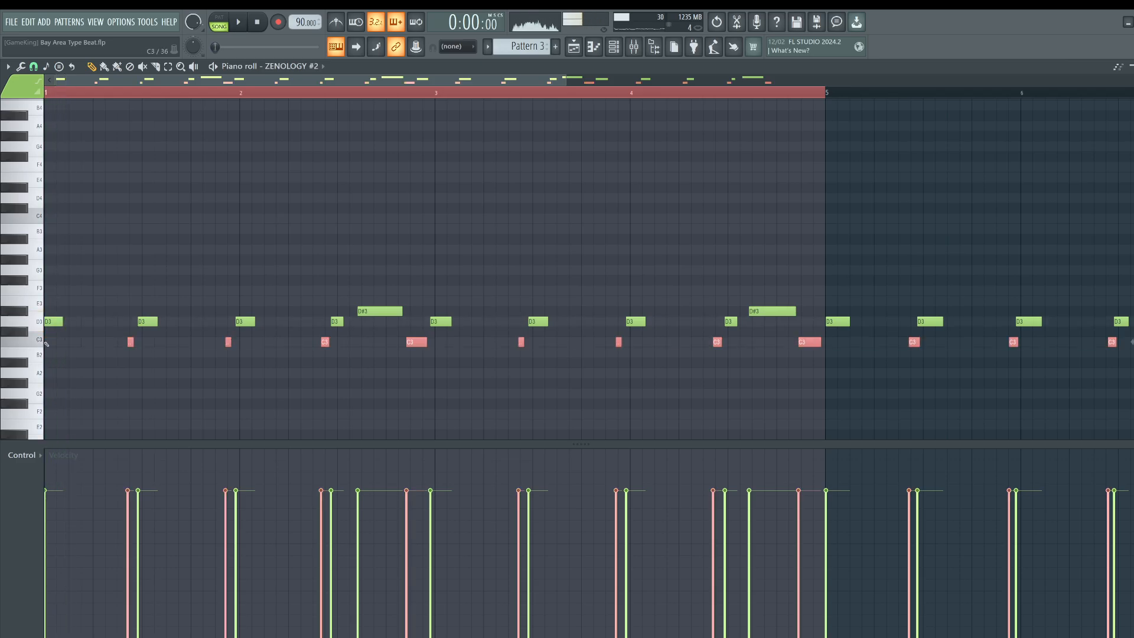
{"action": "left_click", "coordinate": [37, 345]}
{"action": "key", "text": "alt+q"}
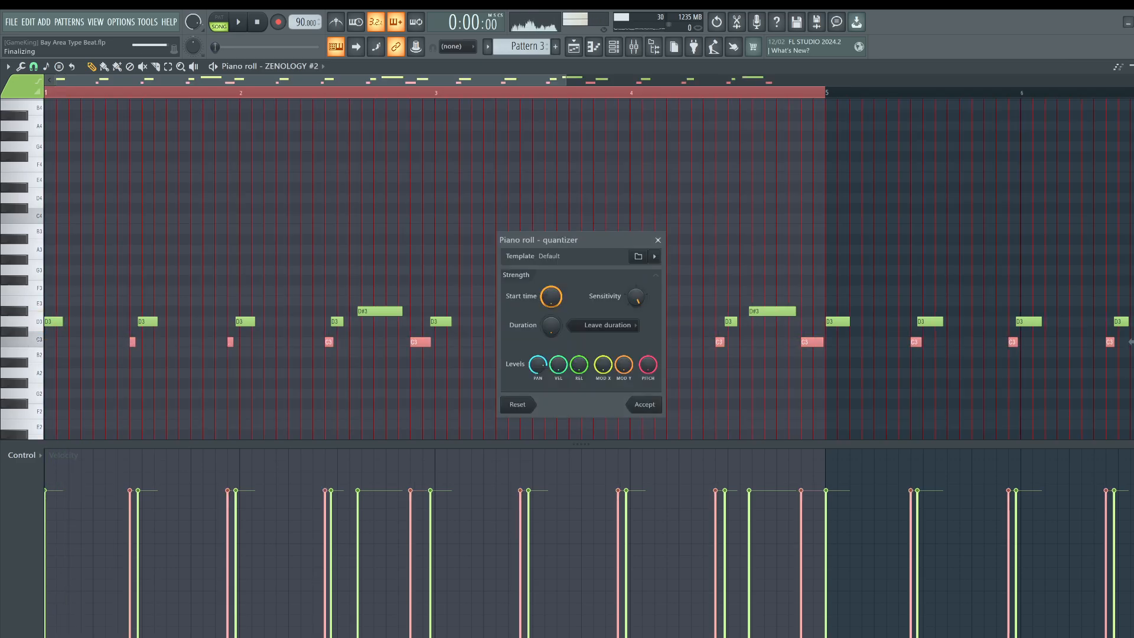
{"action": "key", "text": "Return"}
{"action": "key", "text": "space"}
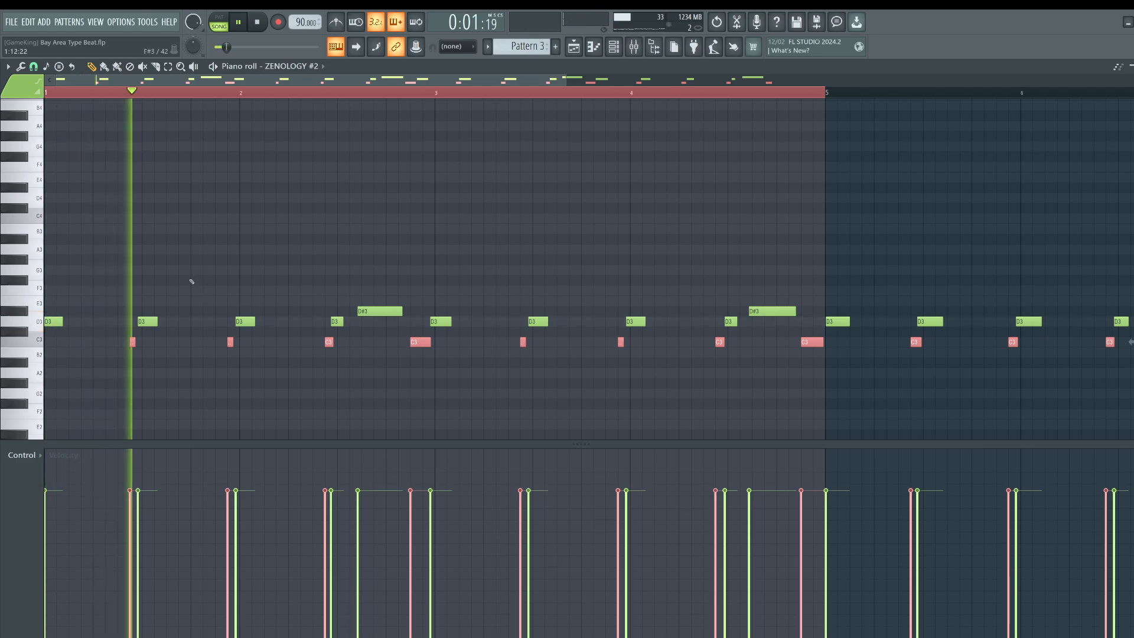
{"action": "key", "text": "space"}
{"action": "key", "text": "ctrl+z"}
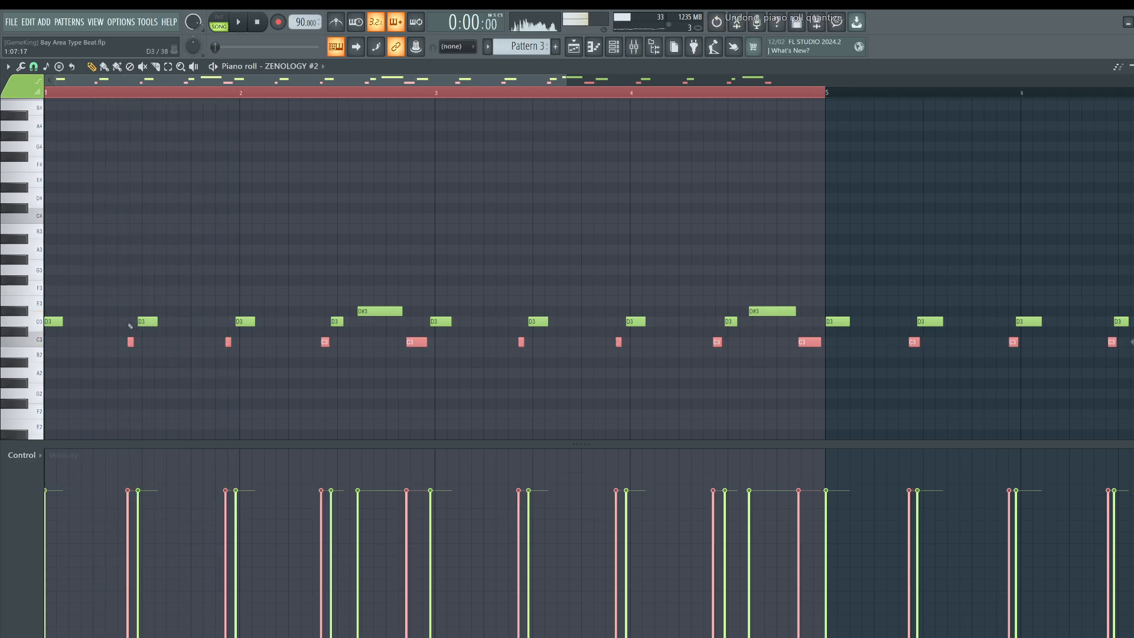
{"action": "key", "text": "space"}
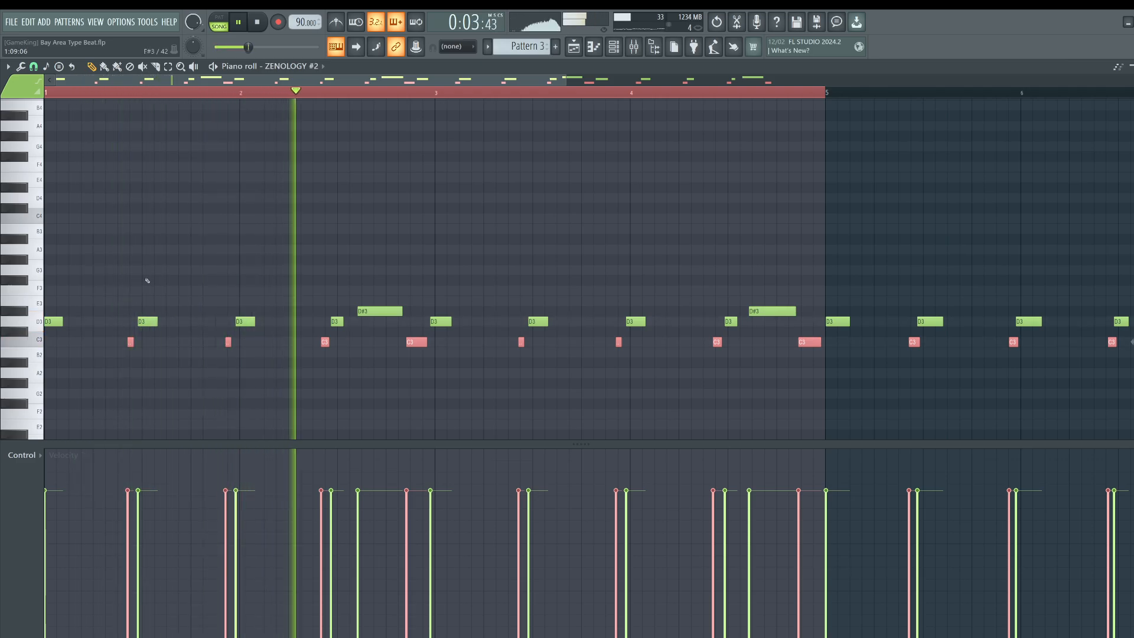
{"action": "key", "text": "space"}
Select every bass note after the first D3 and shift them slightly later so the repeated D3 notes align with the beats.
{"action": "left_click_drag", "start_coordinate": [43, 281], "coordinate": [45, 383]}
{"action": "left_click_drag", "start_coordinate": [46, 294], "coordinate": [51, 374]}
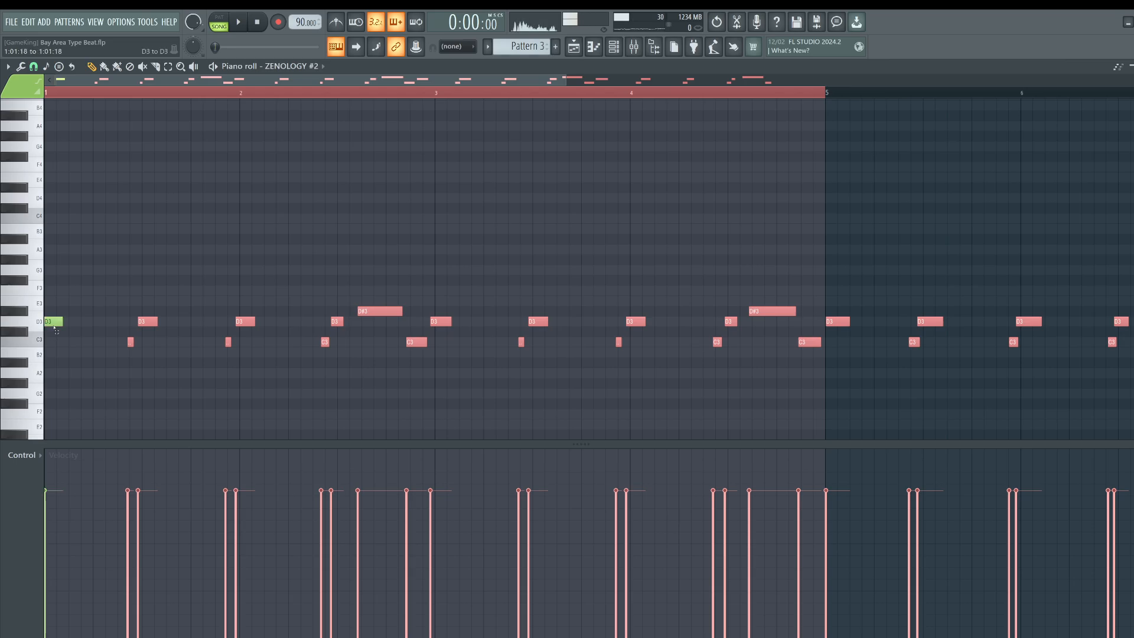
{"action": "scroll", "coordinate": [145, 94], "scroll_direction": "up", "scroll_amount": 4}
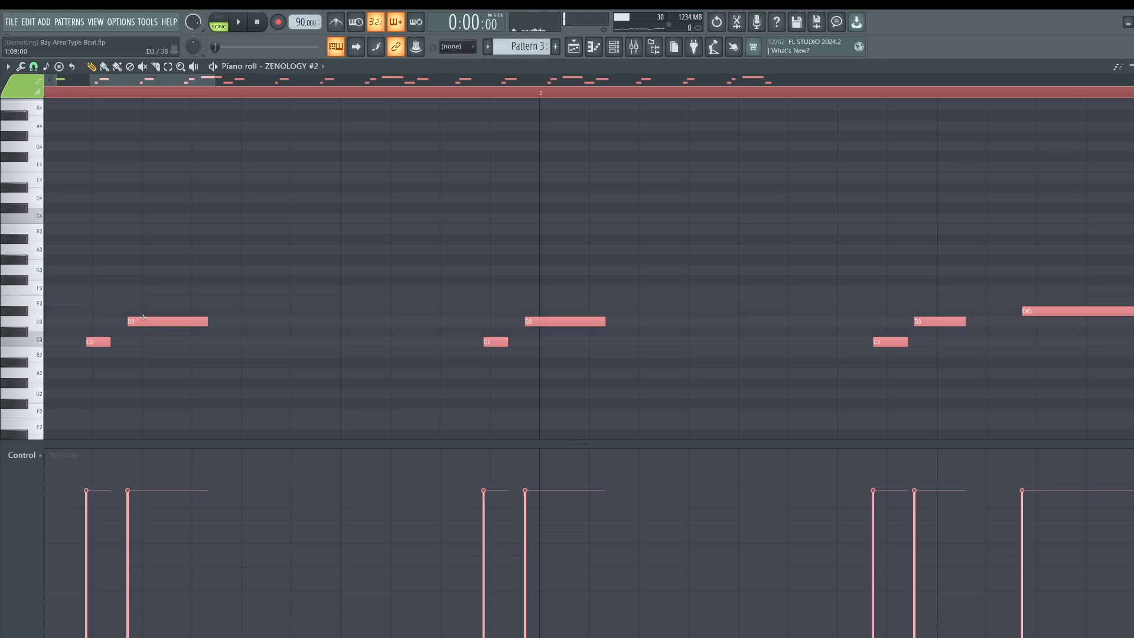
{"action": "left_click_drag", "start_coordinate": [143, 317], "coordinate": [154, 315]}
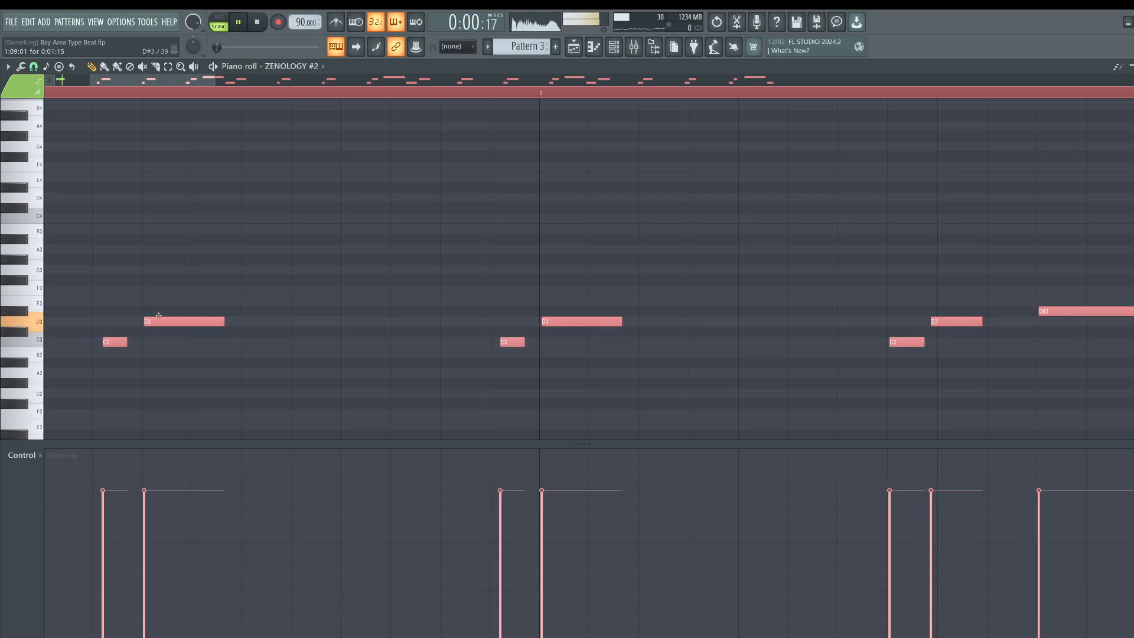
Check the ZENOLOGY #2 mixer track during playback and return to its piano roll notes from bar 1.
{"action": "key", "text": "F9"}
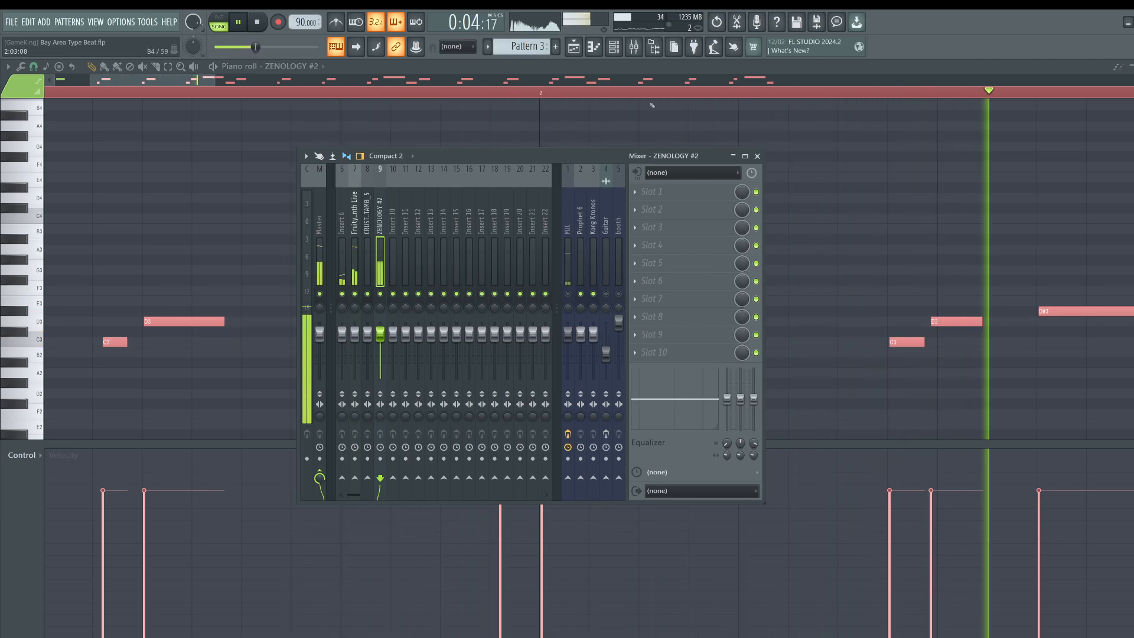
{"action": "key", "text": "F9"}
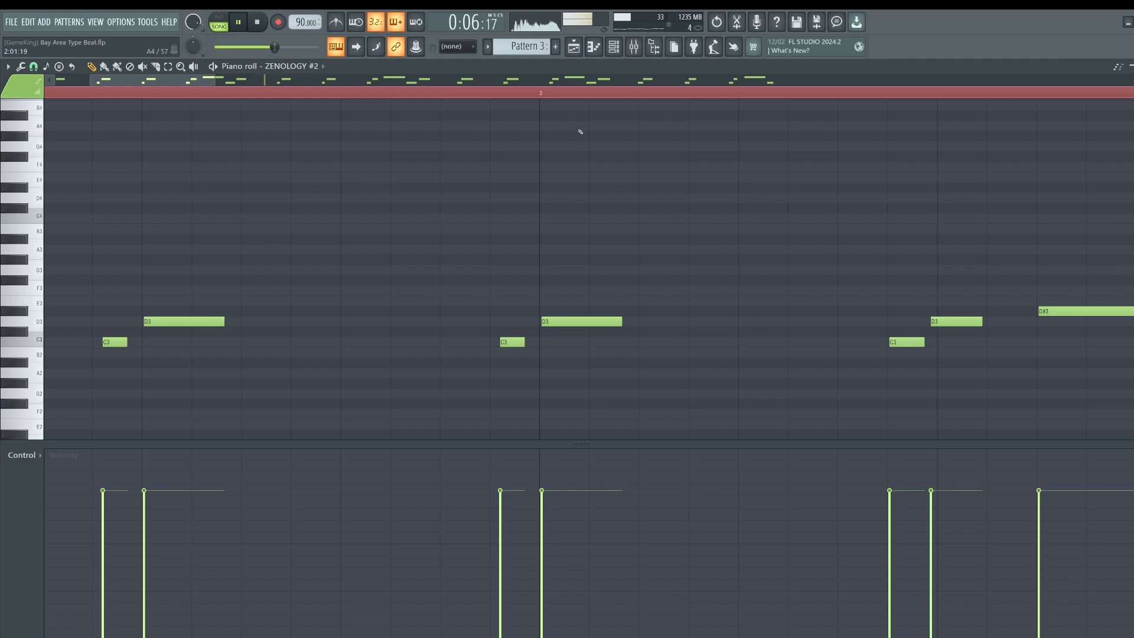
{"action": "scroll", "coordinate": [528, 93], "scroll_direction": "down", "scroll_amount": 6}
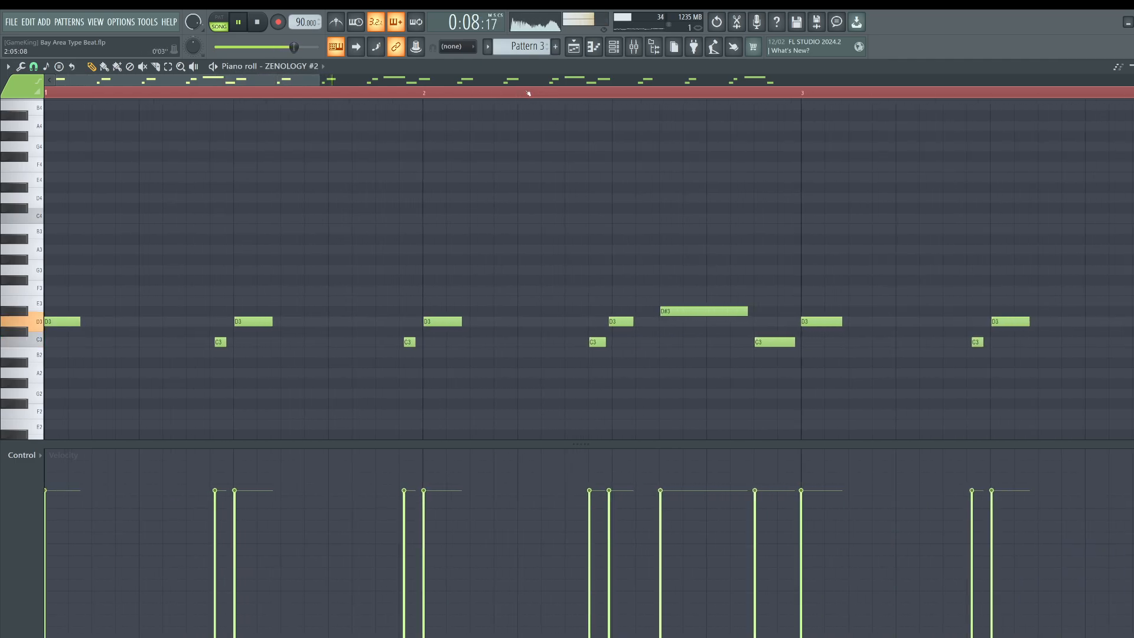
Load the SH-101 Reso Bass preset in ZENOLOGY #2 and transpose the Pattern 3 bass notes up one octave.
{"action": "scroll", "coordinate": [528, 92], "scroll_direction": "down", "scroll_amount": 3}
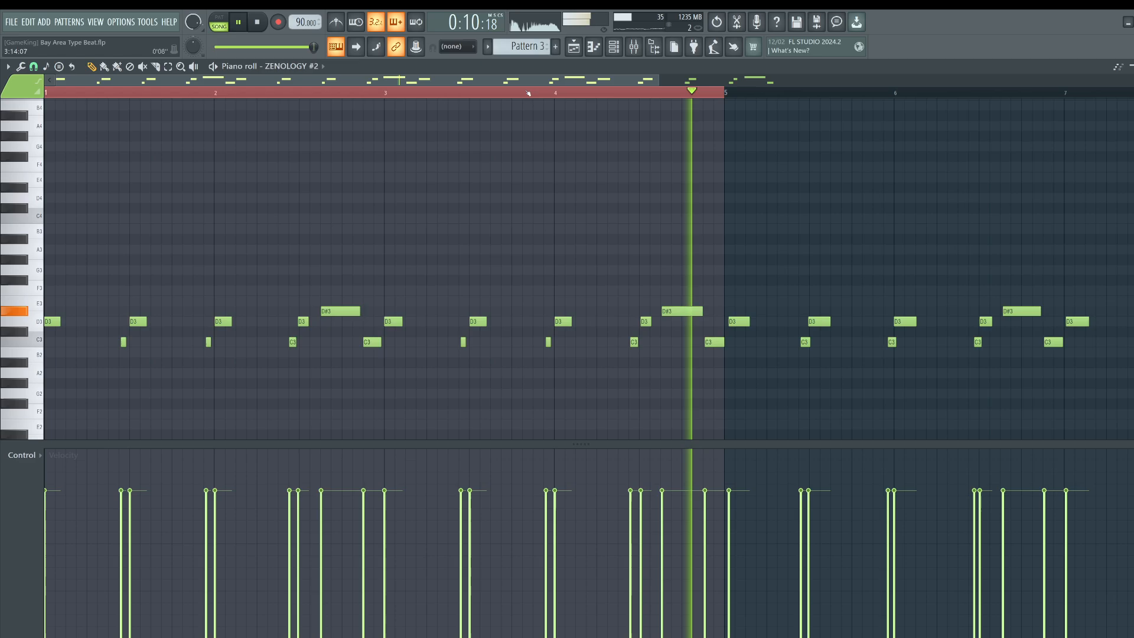
{"action": "left_click_drag", "start_coordinate": [700, 367], "coordinate": [117, 194]}
{"action": "scroll", "coordinate": [94, 91], "scroll_direction": "up", "scroll_amount": 5}
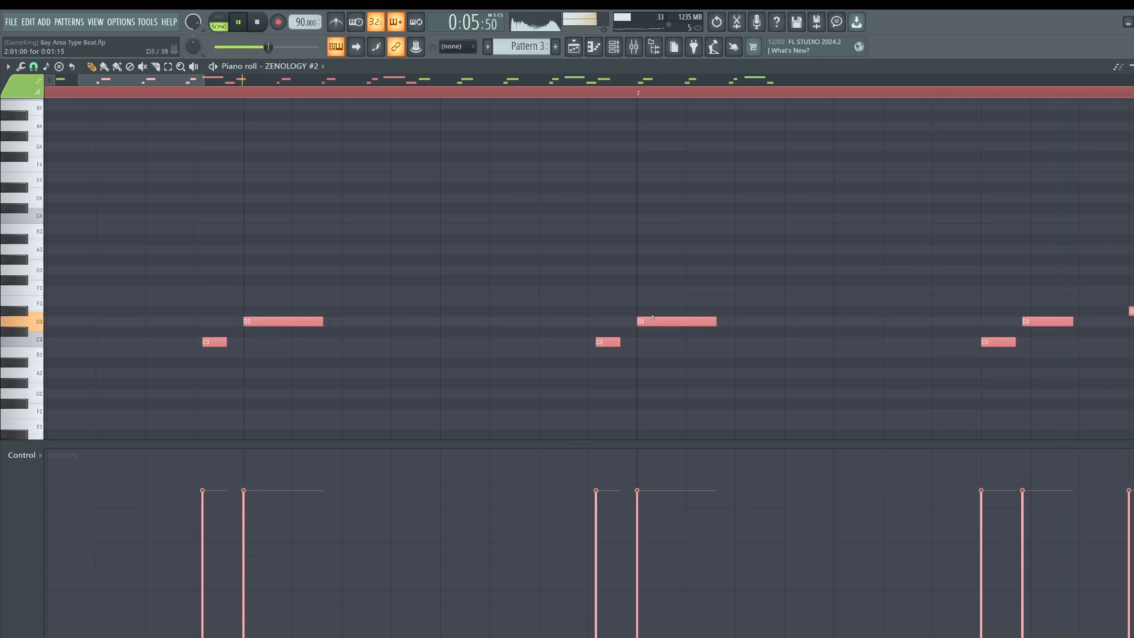
{"action": "key", "text": "F6"}
{"action": "left_click", "coordinate": [272, 277]}
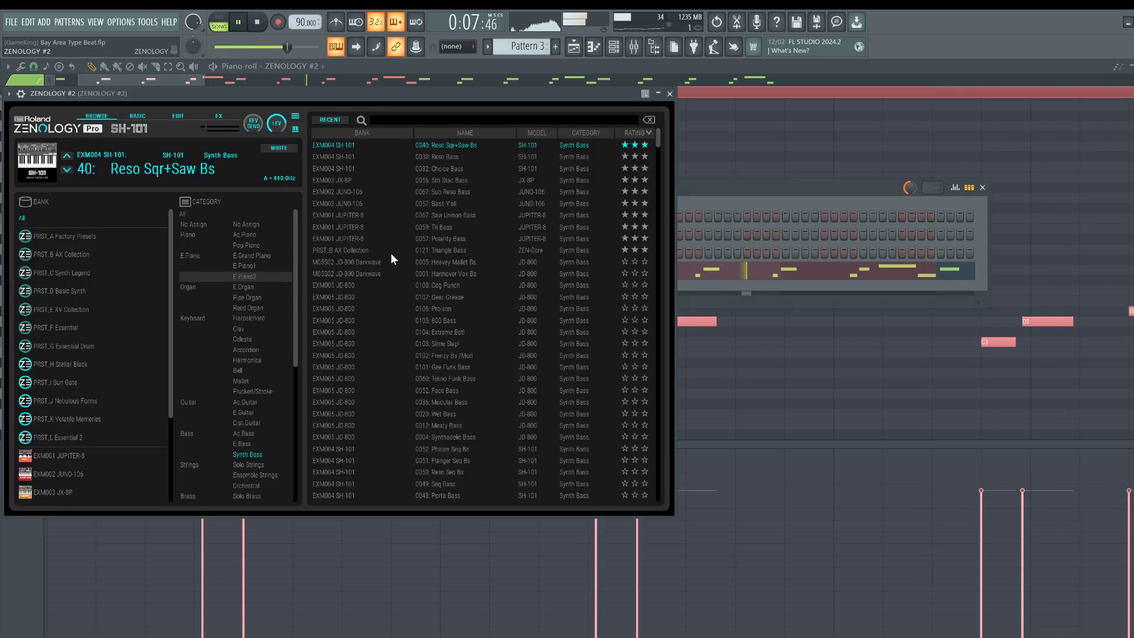
{"action": "left_click", "coordinate": [431, 155]}
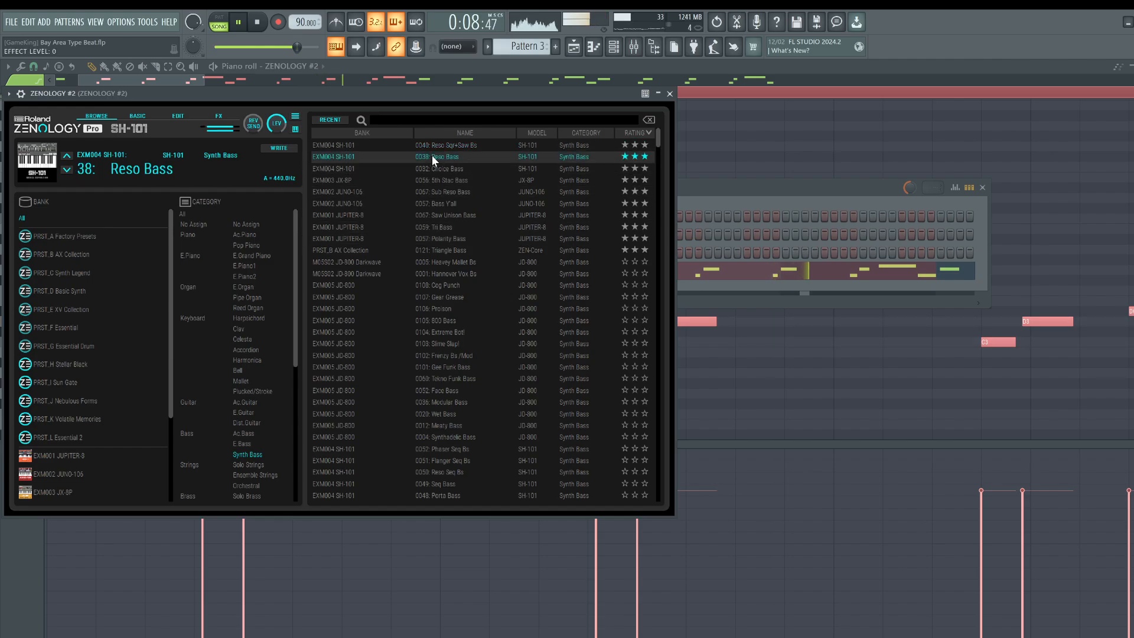
{"action": "left_click", "coordinate": [669, 94]}
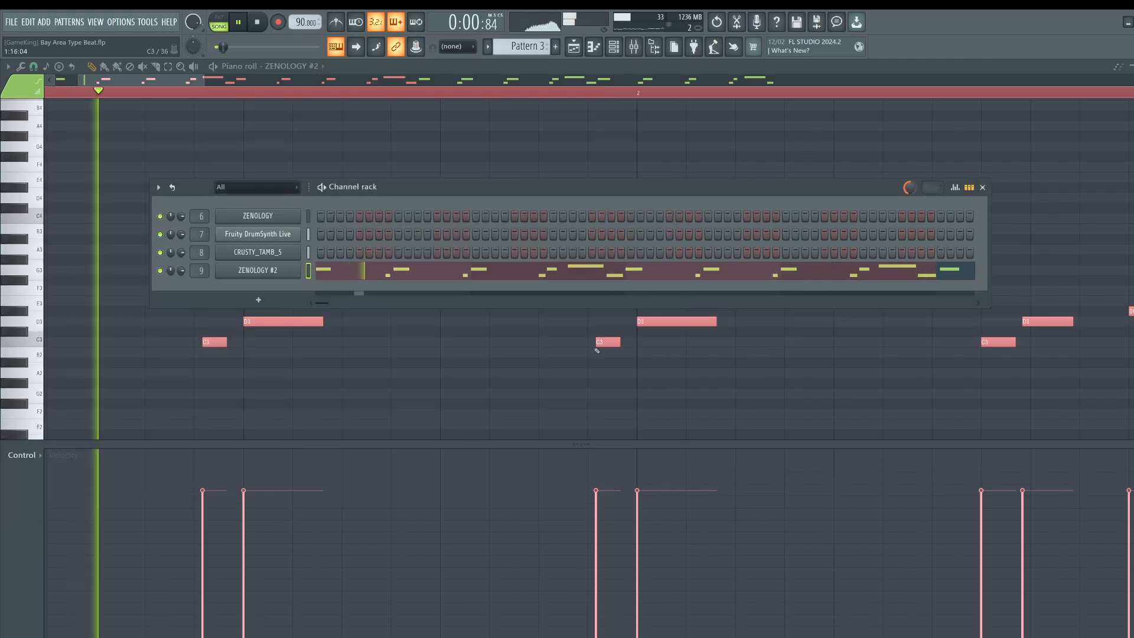
{"action": "key", "text": "F6"}
{"action": "key", "text": "ctrl+Up"}
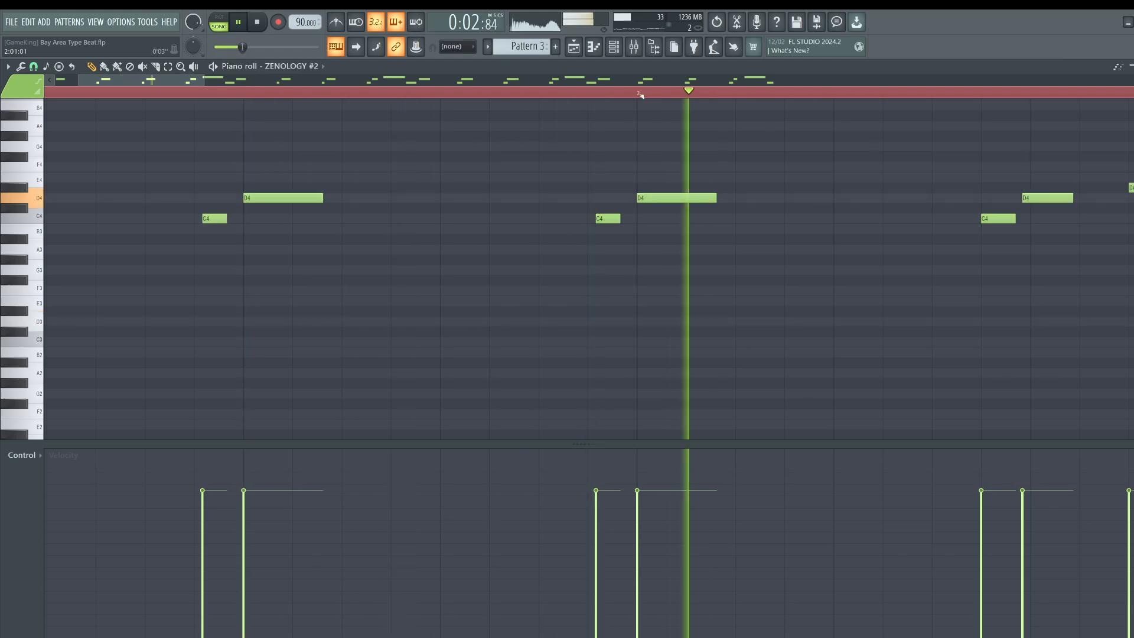
Audition the Choice Bass and 5th Stac Bass presets in ZENOLOGY #2, and load the JUNO-106 Sub Reso Bass preset.
{"action": "key", "text": "F6"}
{"action": "left_click", "coordinate": [281, 275]}
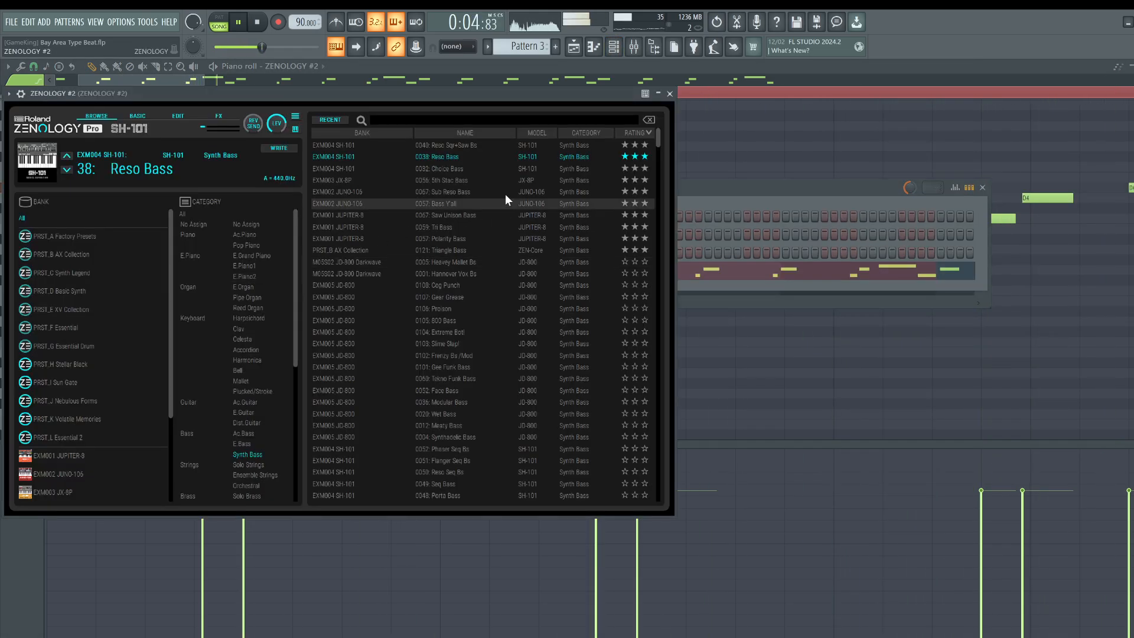
{"action": "left_click", "coordinate": [505, 168]}
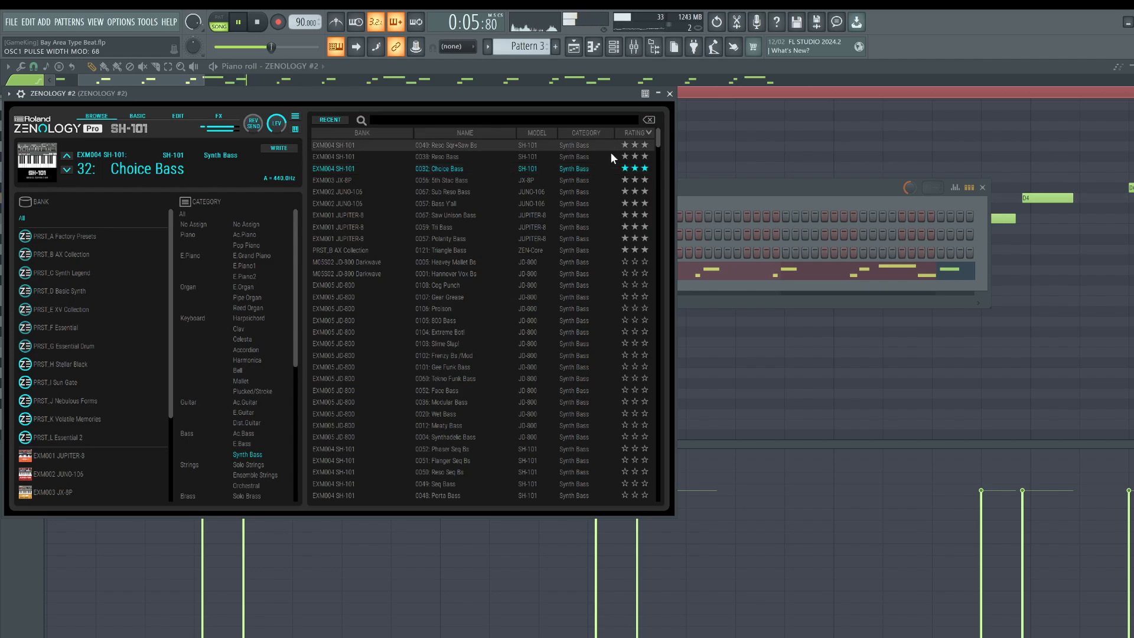
{"action": "left_click", "coordinate": [529, 180]}
{"action": "left_click", "coordinate": [529, 194]}
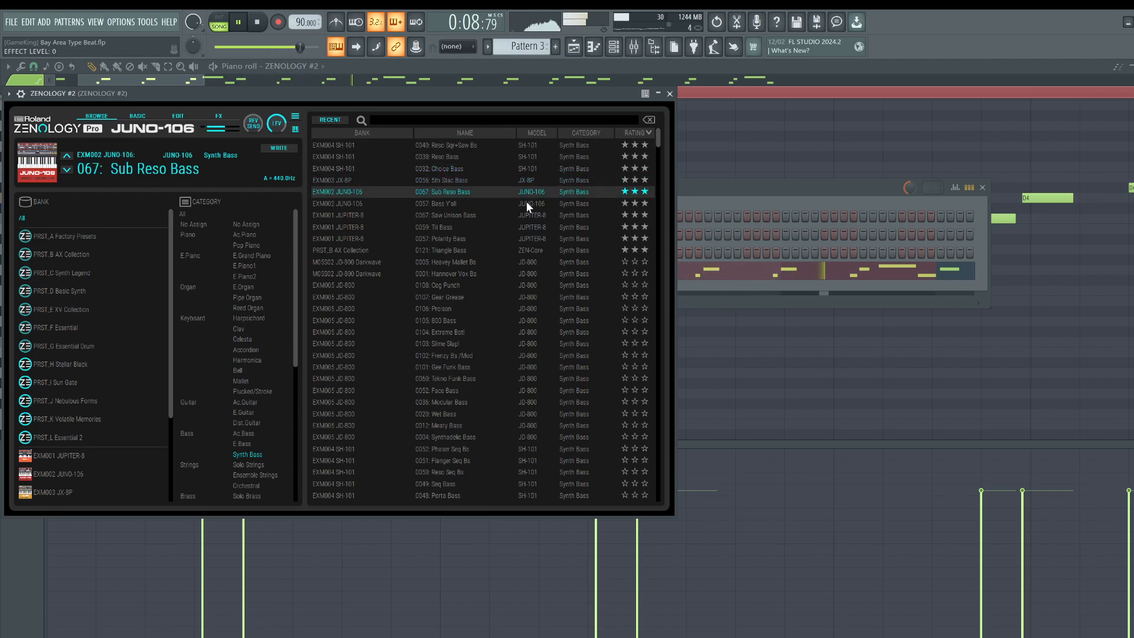
{"action": "left_click", "coordinate": [670, 93]}
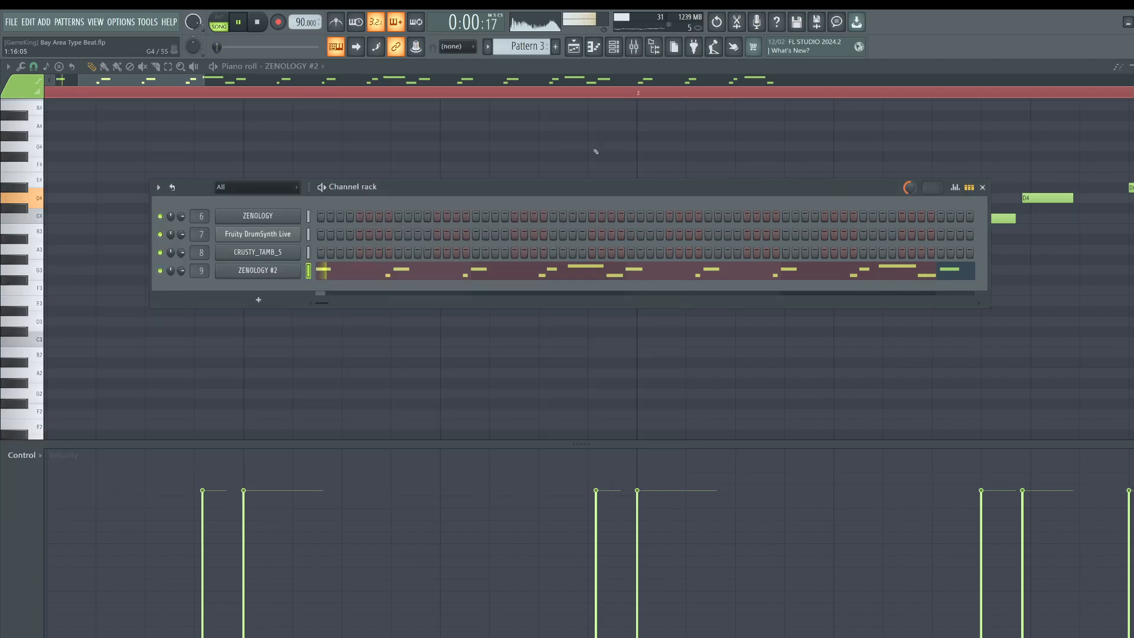
{"action": "key", "text": "F6"}
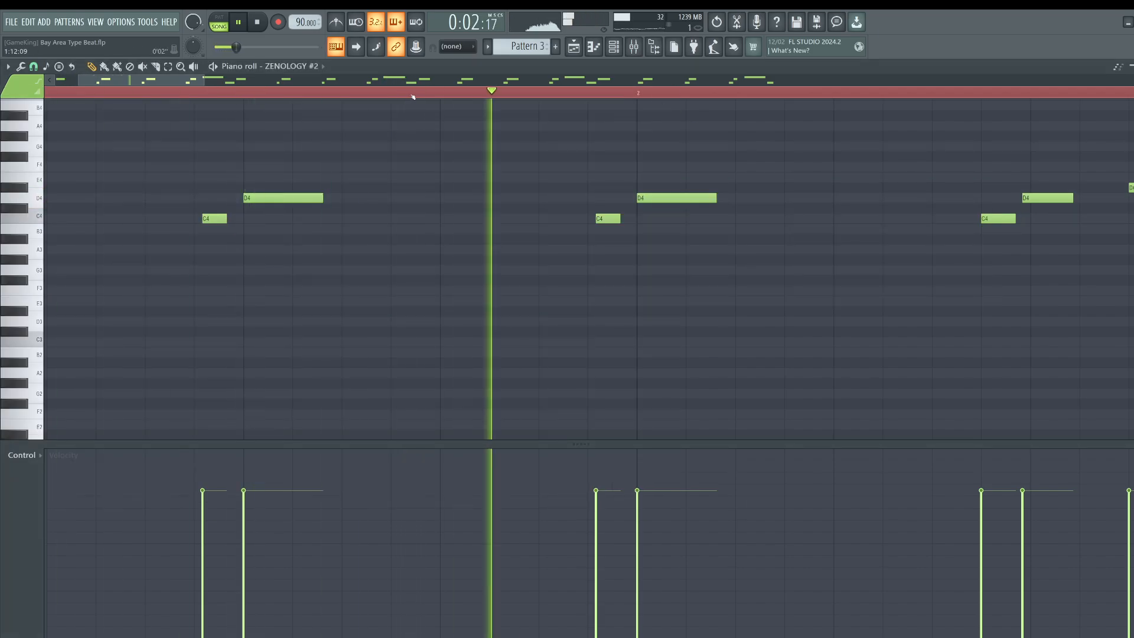
Stop playback, place a second Pattern 3 clip at bar 5 on the contrast track of the playlist and make it unique.
{"action": "scroll", "coordinate": [413, 95], "scroll_direction": "down", "scroll_amount": 2}
{"action": "scroll", "coordinate": [412, 95], "scroll_direction": "down", "scroll_amount": 2}
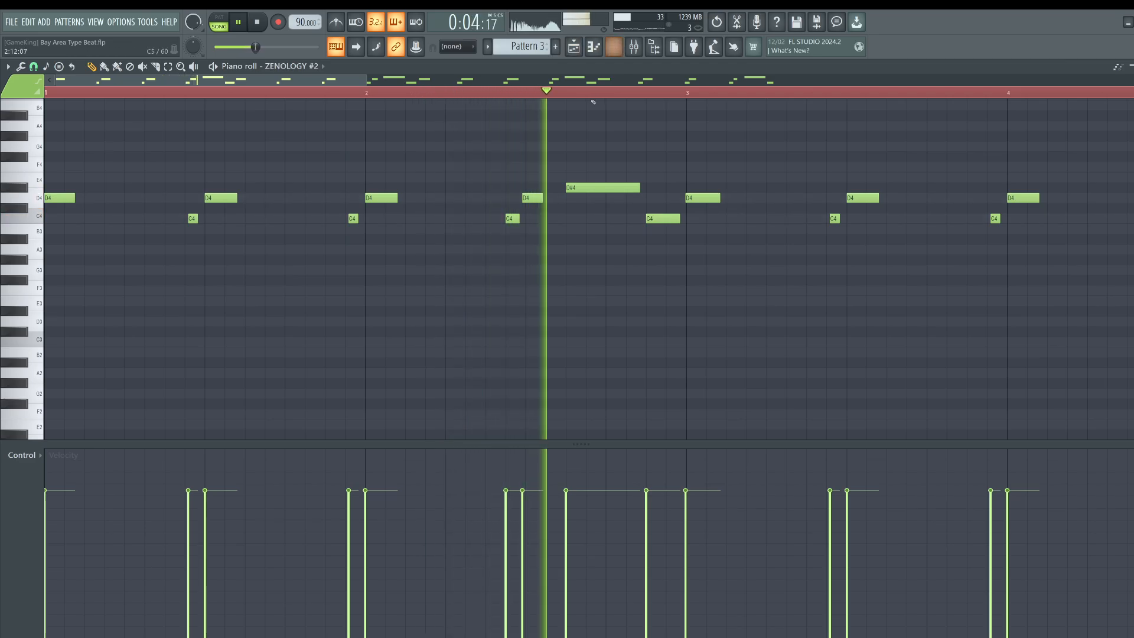
{"action": "key", "text": "space"}
{"action": "scroll", "coordinate": [547, 98], "scroll_direction": "down", "scroll_amount": 1}
{"action": "scroll", "coordinate": [468, 129], "scroll_direction": "up", "scroll_amount": 3}
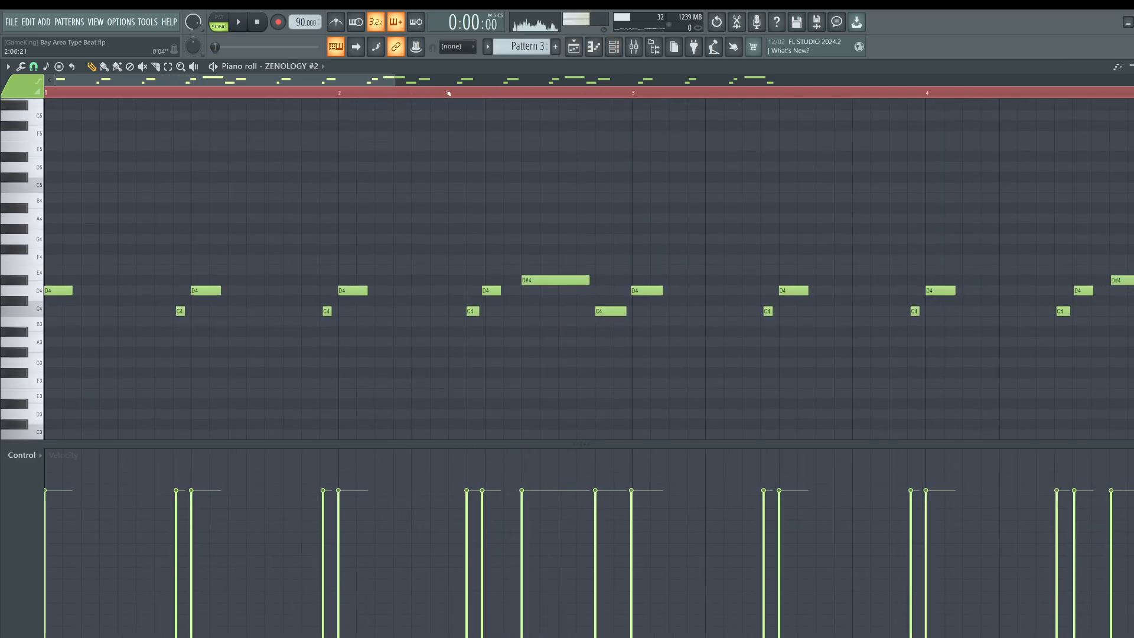
{"action": "scroll", "coordinate": [448, 94], "scroll_direction": "down", "scroll_amount": 2}
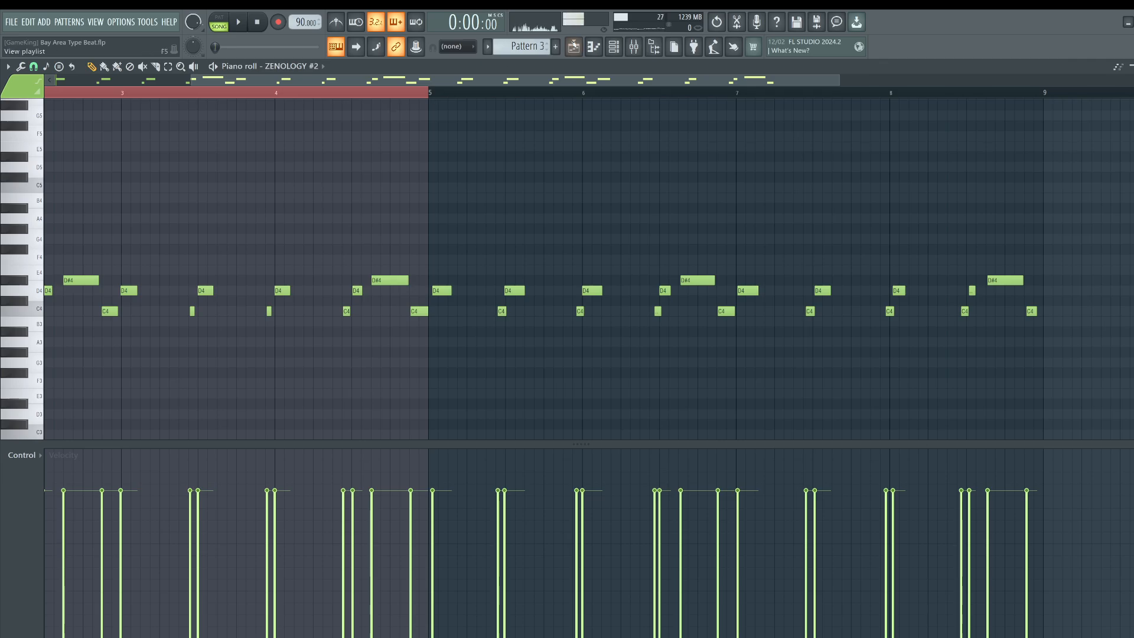
{"action": "key", "text": "F5"}
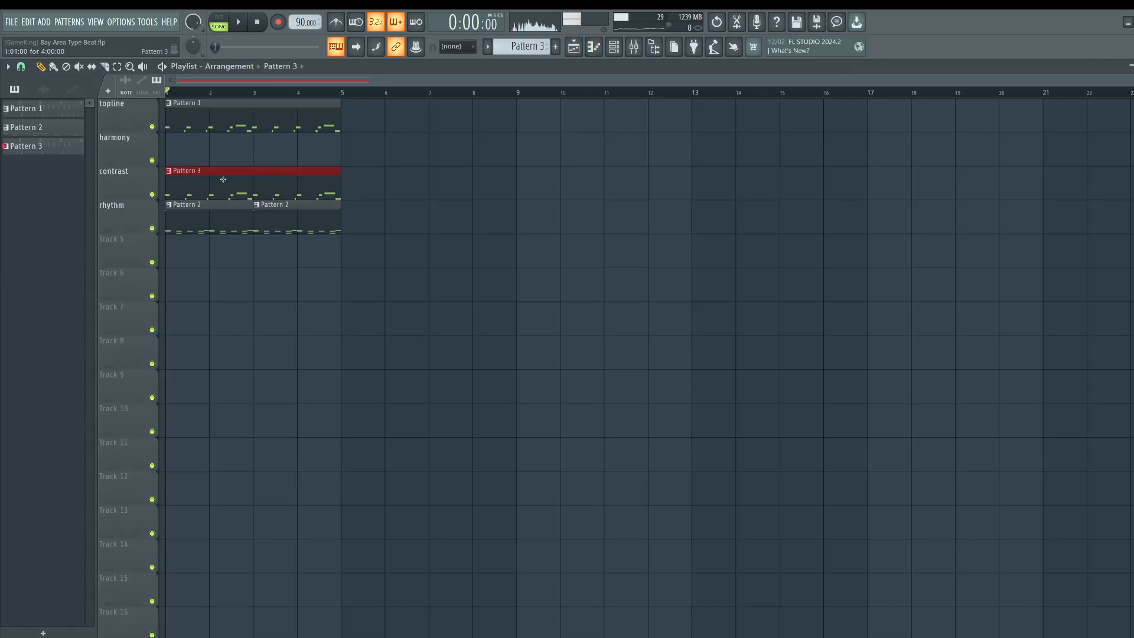
{"action": "left_click", "coordinate": [345, 171]}
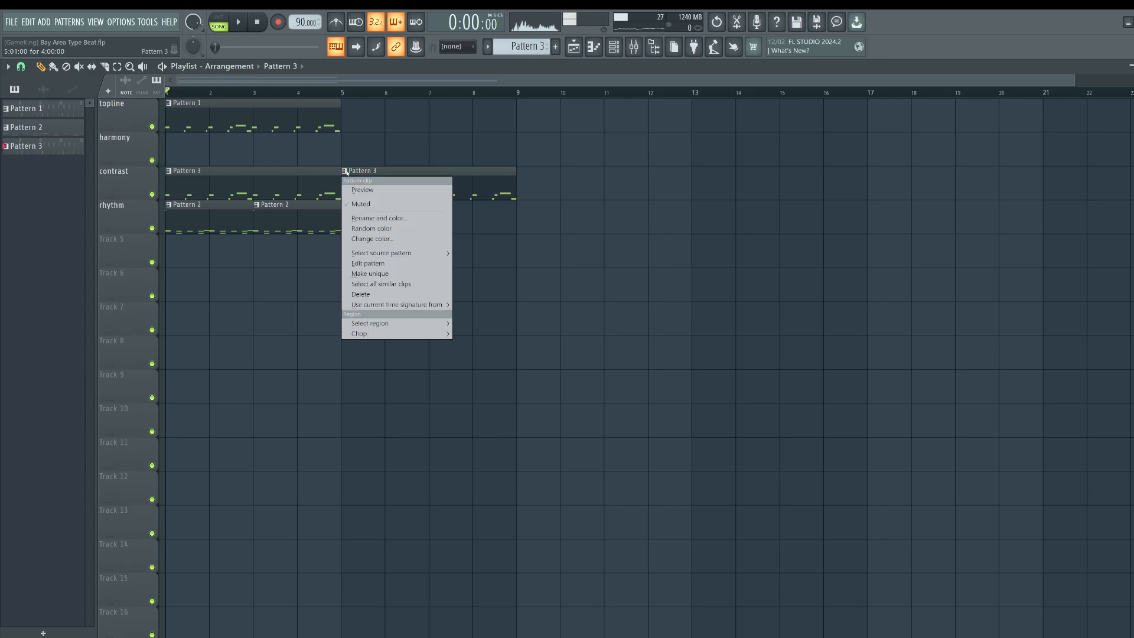
{"action": "left_click", "coordinate": [370, 274]}
{"action": "key", "text": "F5"}
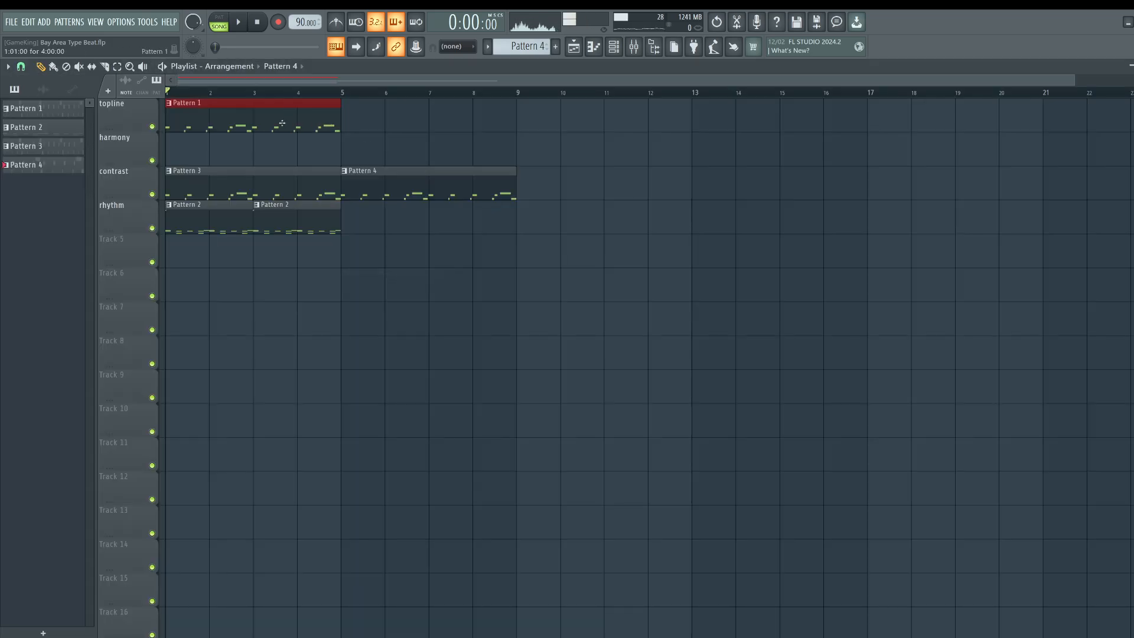
Duplicate the Pattern 1 clip and both Pattern 2 clips to bar 5, and move both Pattern 1 clips to the harmony track.
{"action": "key", "text": "ctrl+b"}
{"action": "left_click", "coordinate": [343, 93]}
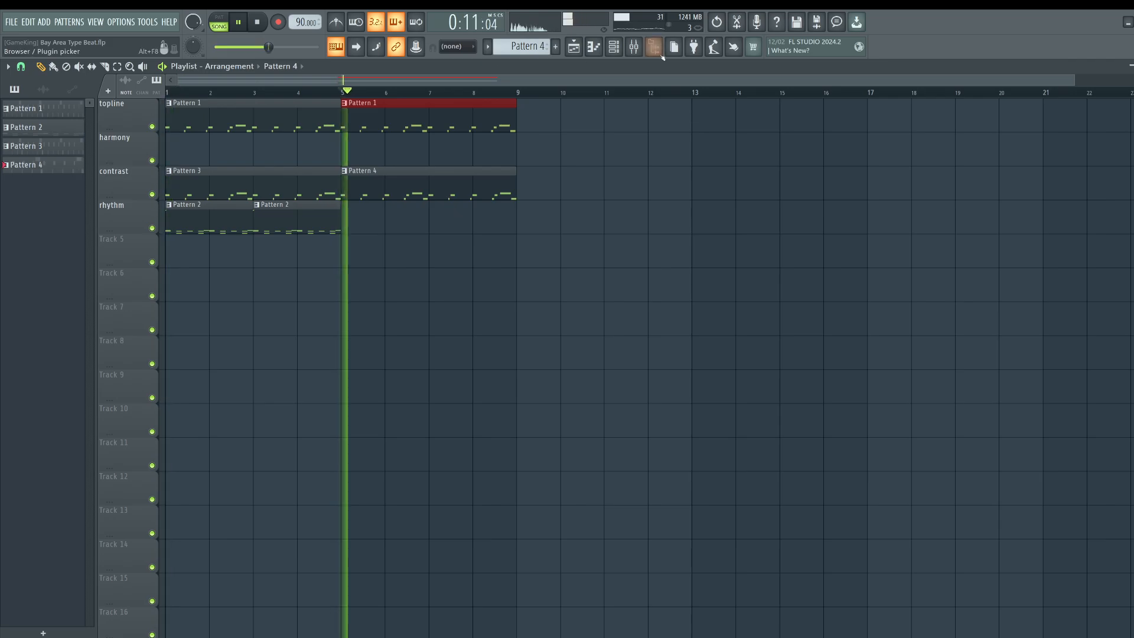
{"action": "left_click_drag", "start_coordinate": [359, 266], "coordinate": [204, 223]}
{"action": "key", "text": "ctrl+b"}
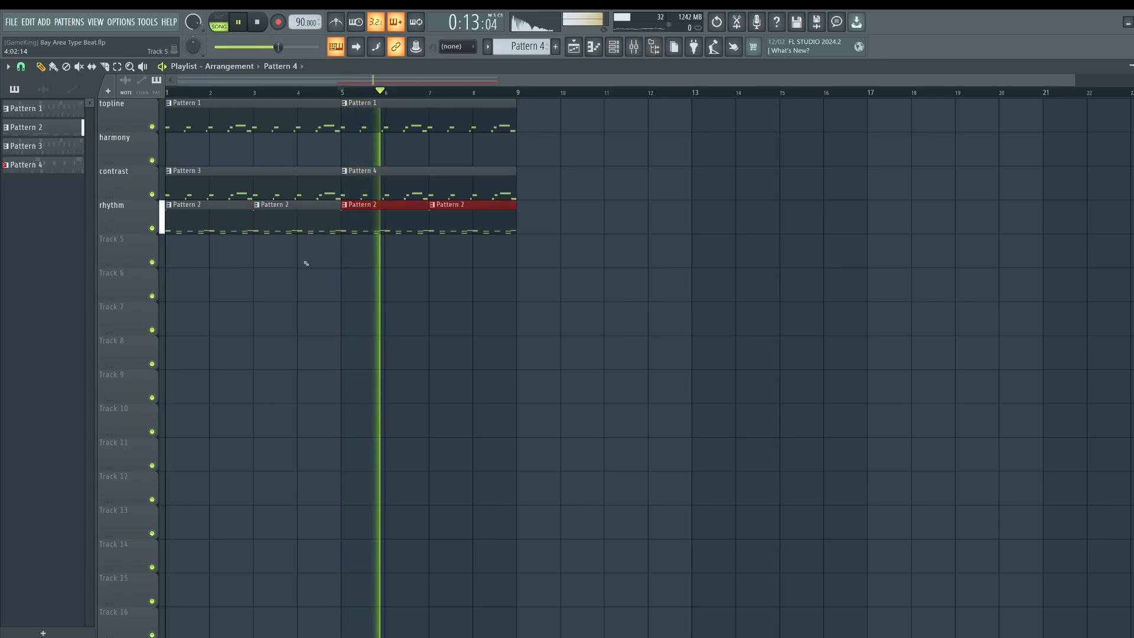
{"action": "left_click", "coordinate": [345, 288], "text": "ctrl"}
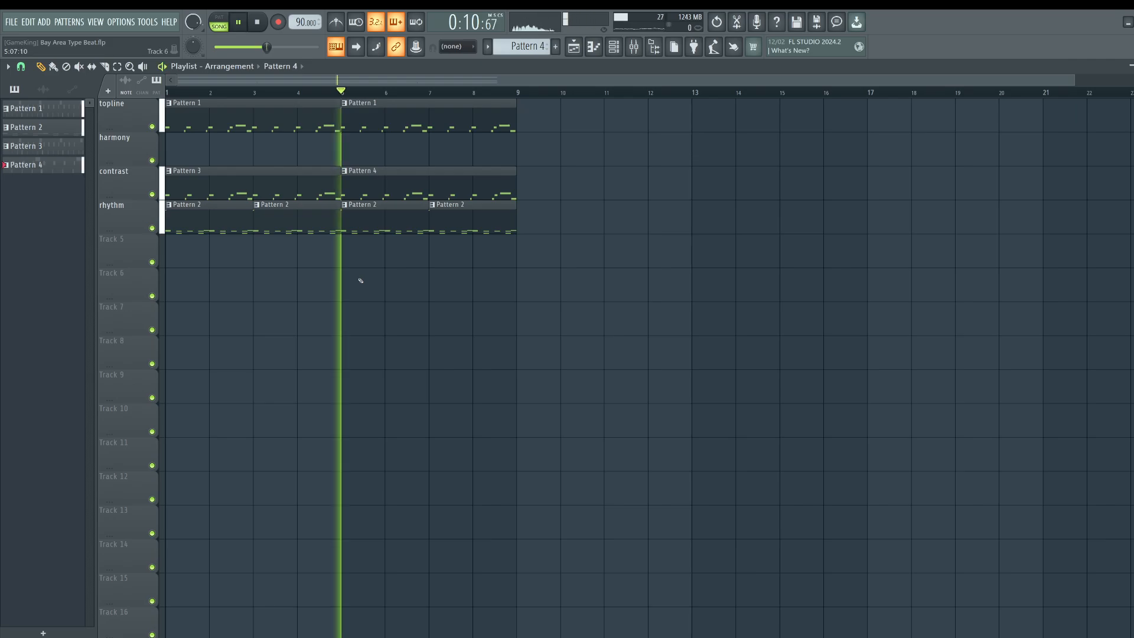
{"action": "left_click_drag", "start_coordinate": [426, 164], "coordinate": [255, 136]}
{"action": "key", "text": "space"}
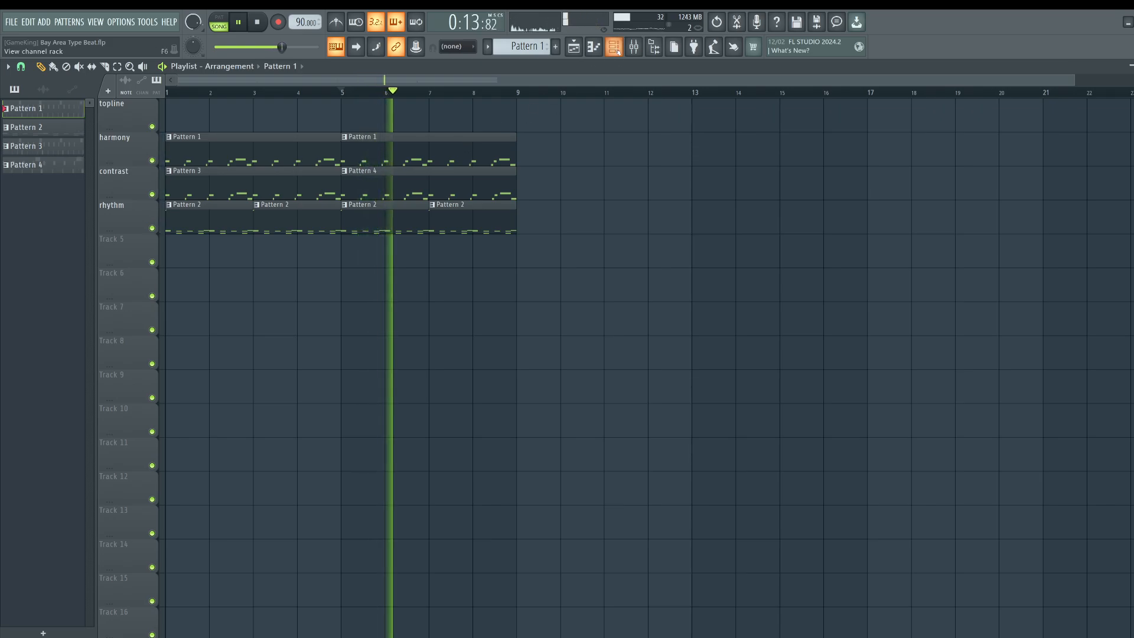
Check the channel rack, the mixer levels and the ZENOLOGY notes of Pattern 1 during playback.
{"action": "key", "text": "F6"}
{"action": "key", "text": "F9"}
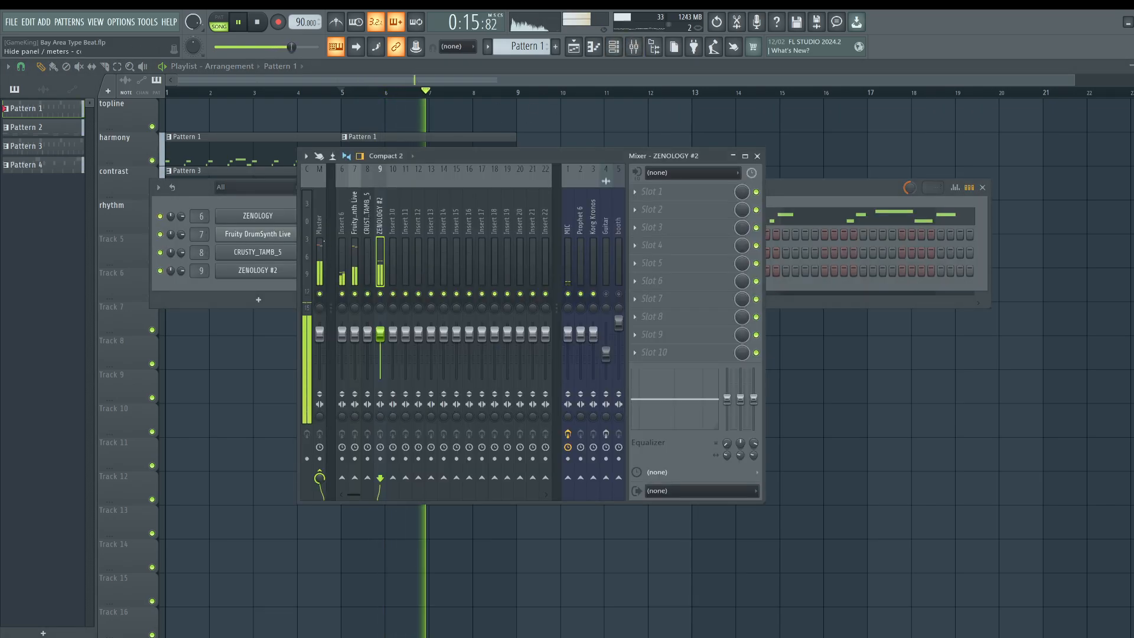
{"action": "key", "text": "F12"}
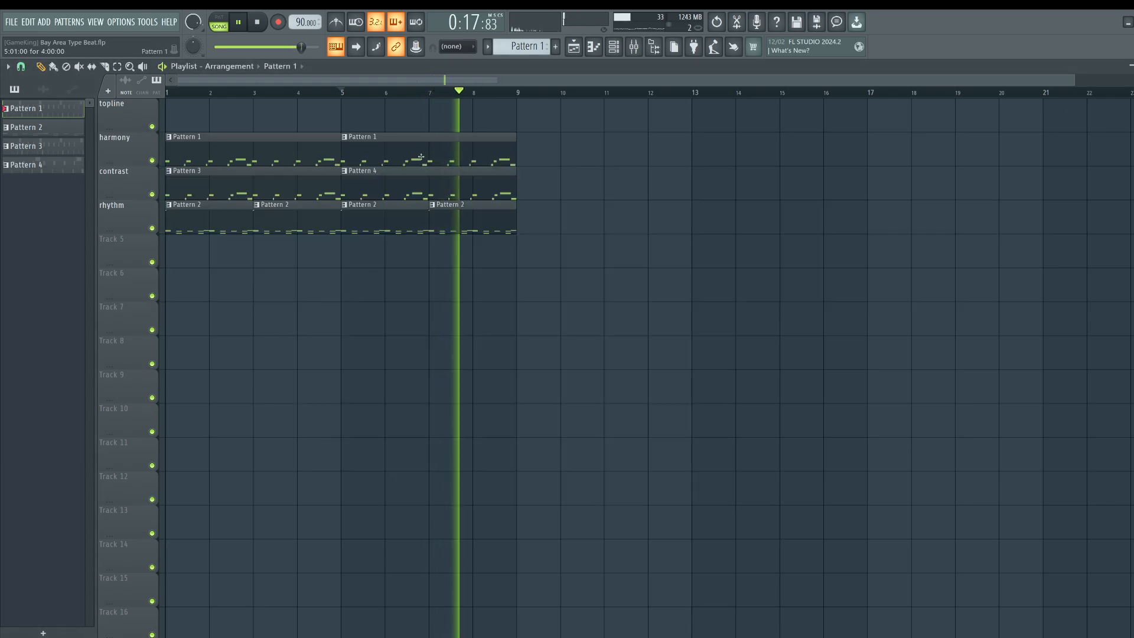
{"action": "key", "text": "F7"}
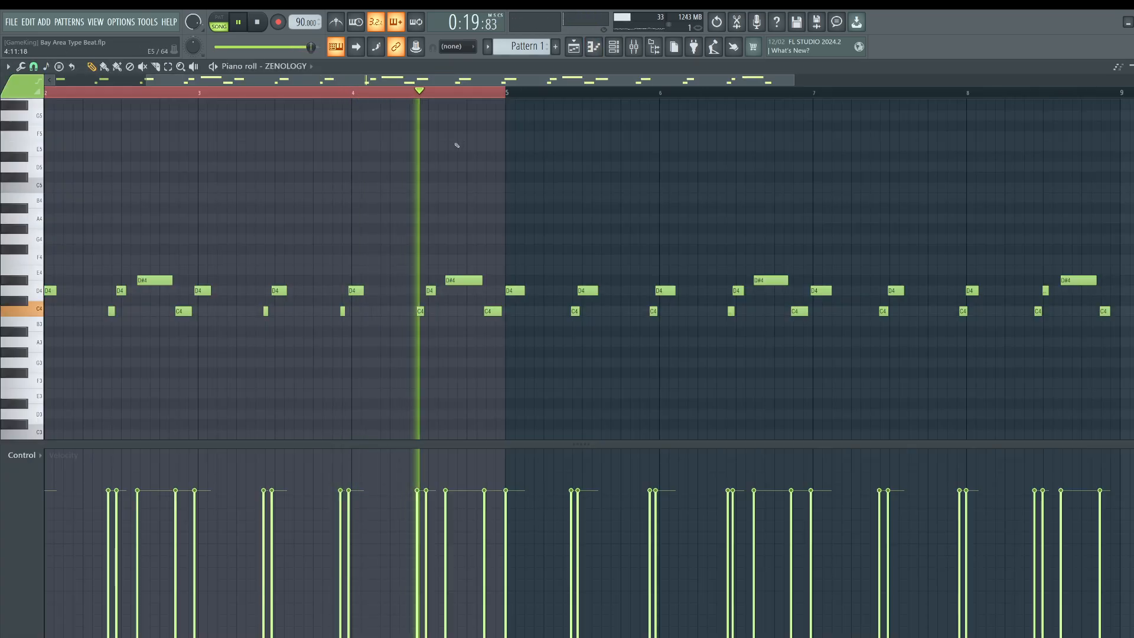
{"action": "key", "text": "space"}
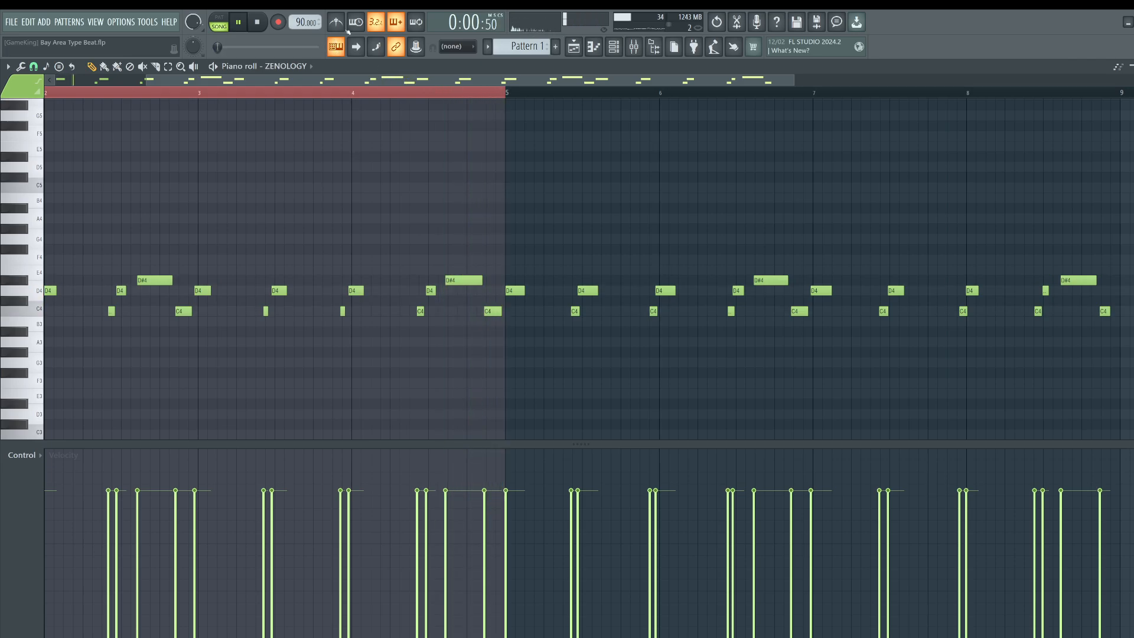
Set the playlist loop to bars 5 to 9 and open the ZENOLOGY #2 notes of Pattern 4.
{"action": "key", "text": "F5"}
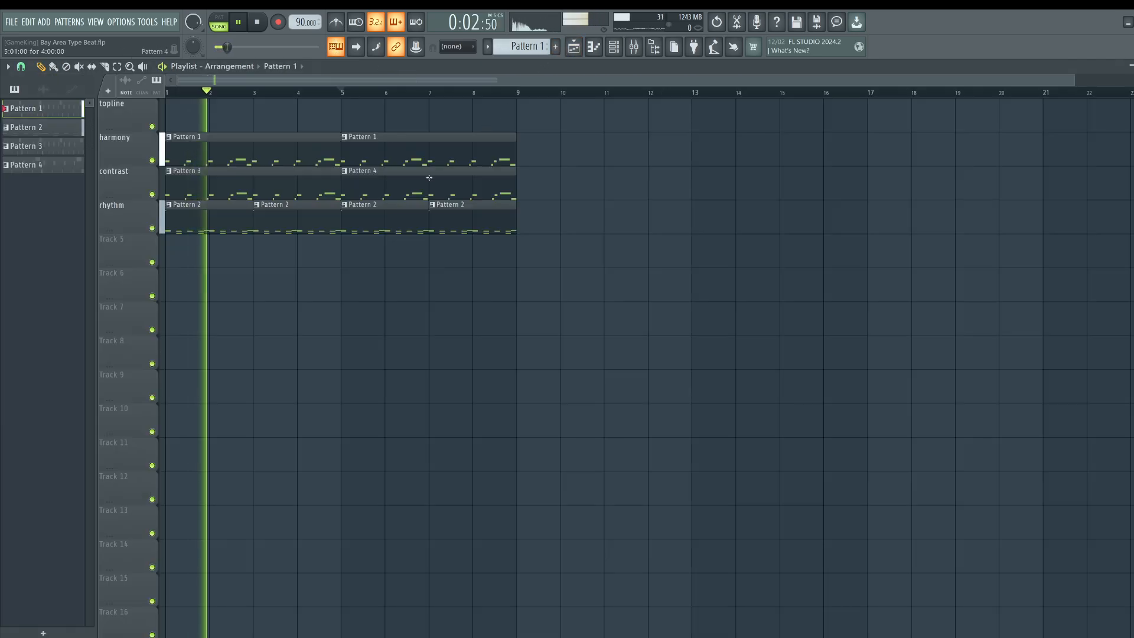
{"action": "left_click_drag", "start_coordinate": [516, 93], "coordinate": [346, 98]}
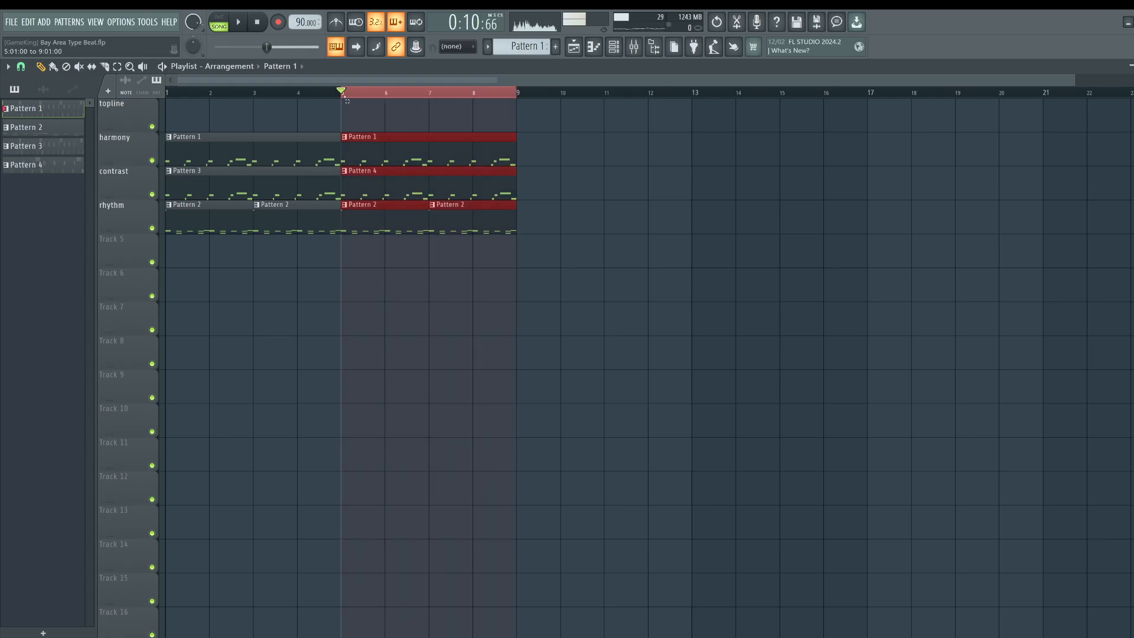
{"action": "double_click", "coordinate": [372, 169]}
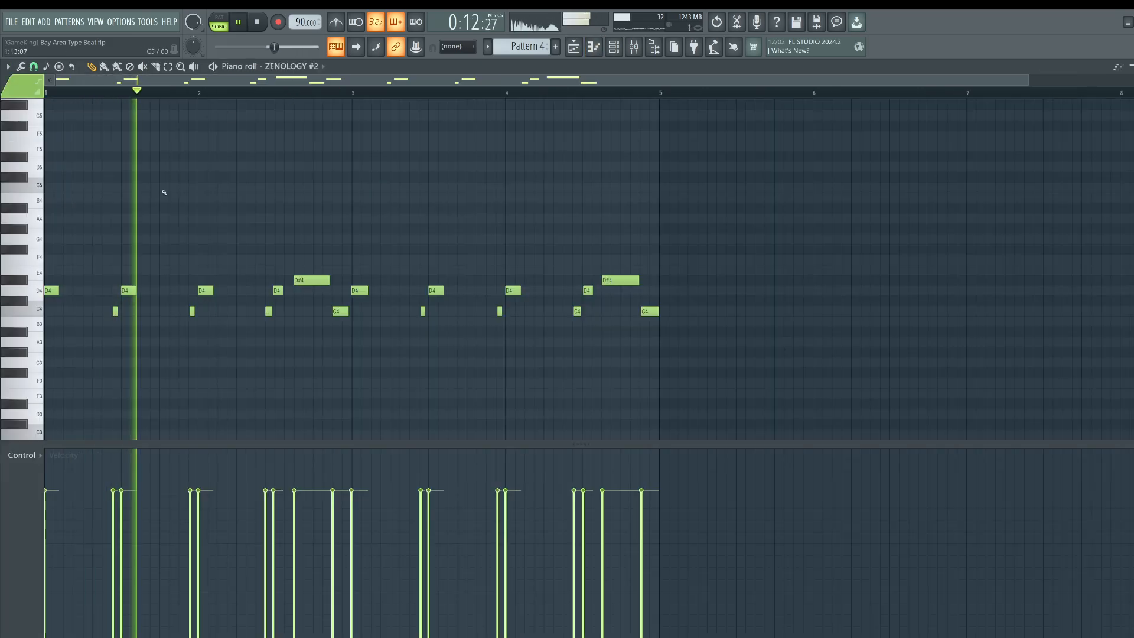
Add a two-step G4 note at step 4 of bar 2 in Pattern 4, followed by a D#4 note, and audition them.
{"action": "left_click", "coordinate": [237, 260]}
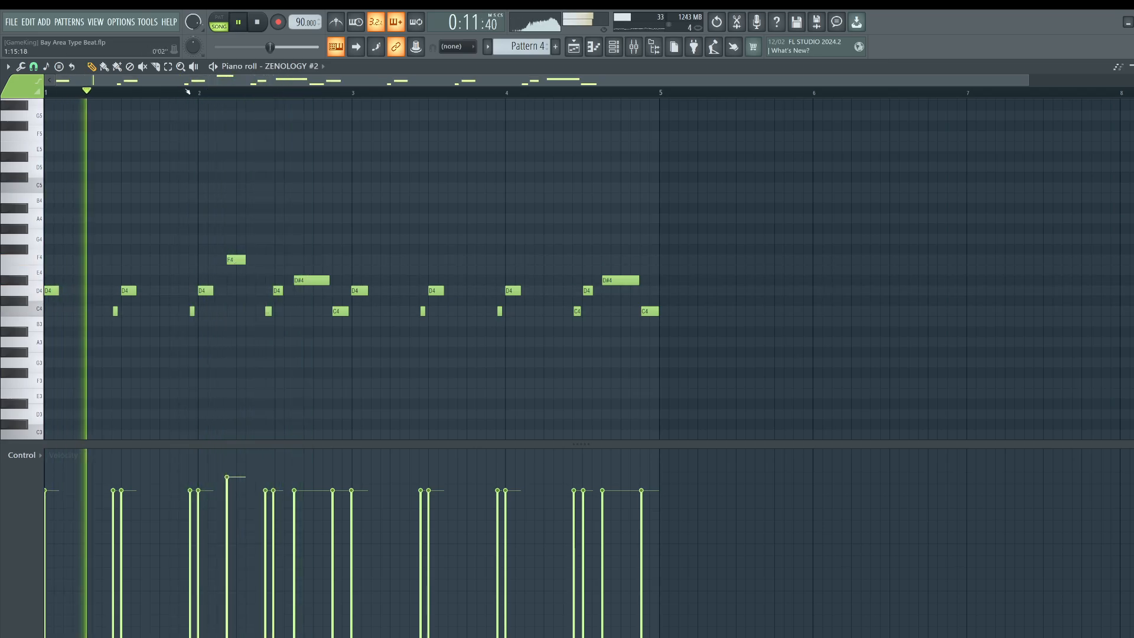
{"action": "left_click_drag", "start_coordinate": [235, 260], "coordinate": [235, 230]}
{"action": "key", "text": "space"}
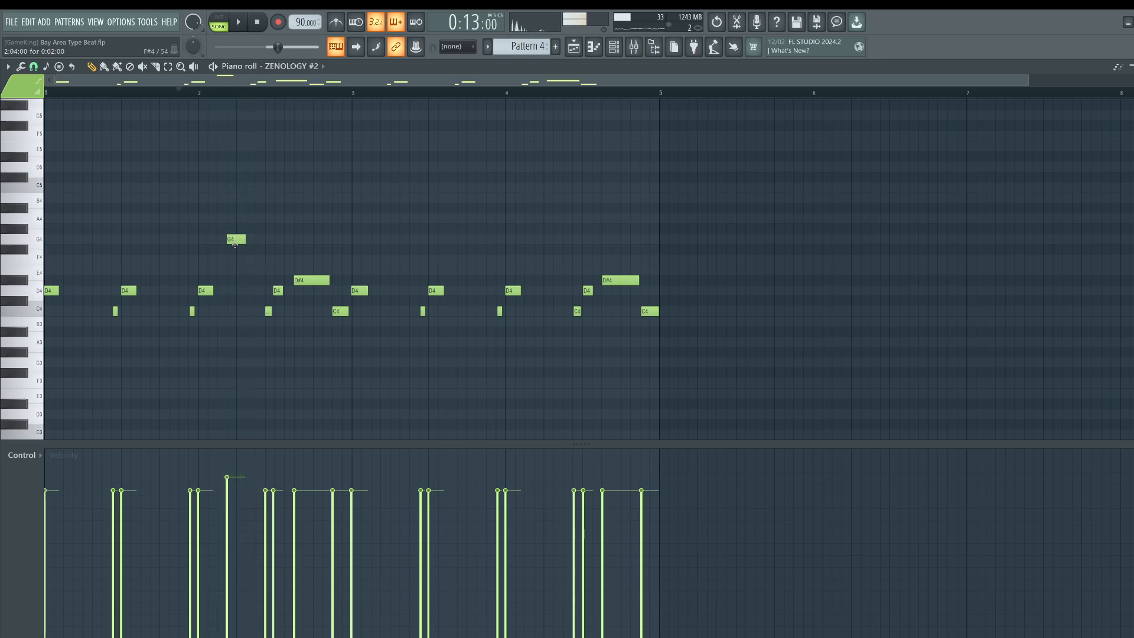
{"action": "key", "text": "space"}
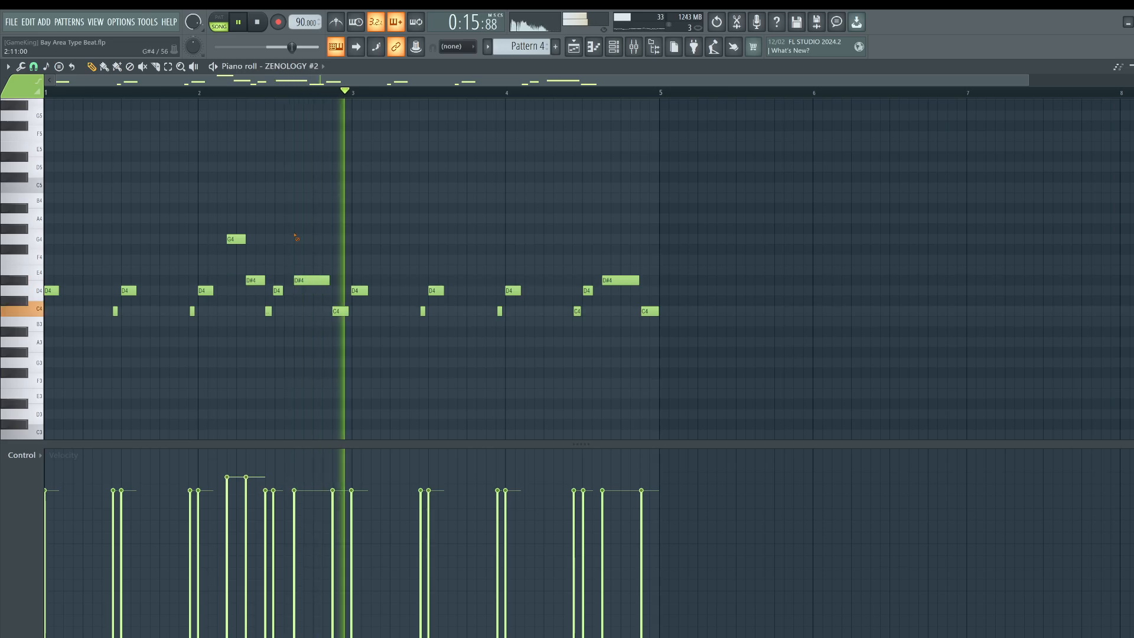
{"action": "key", "text": "space"}
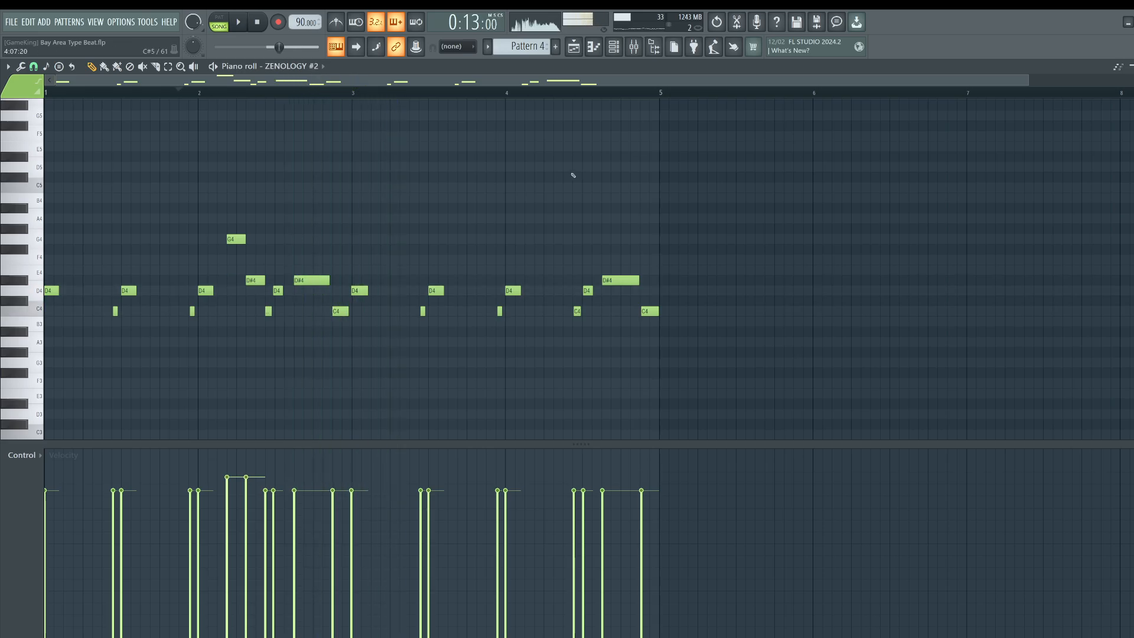
Bring up the channel rack and set the main swing to 23%.
{"action": "left_click", "coordinate": [620, 52]}
{"action": "left_click_drag", "start_coordinate": [679, 187], "coordinate": [657, 254]}
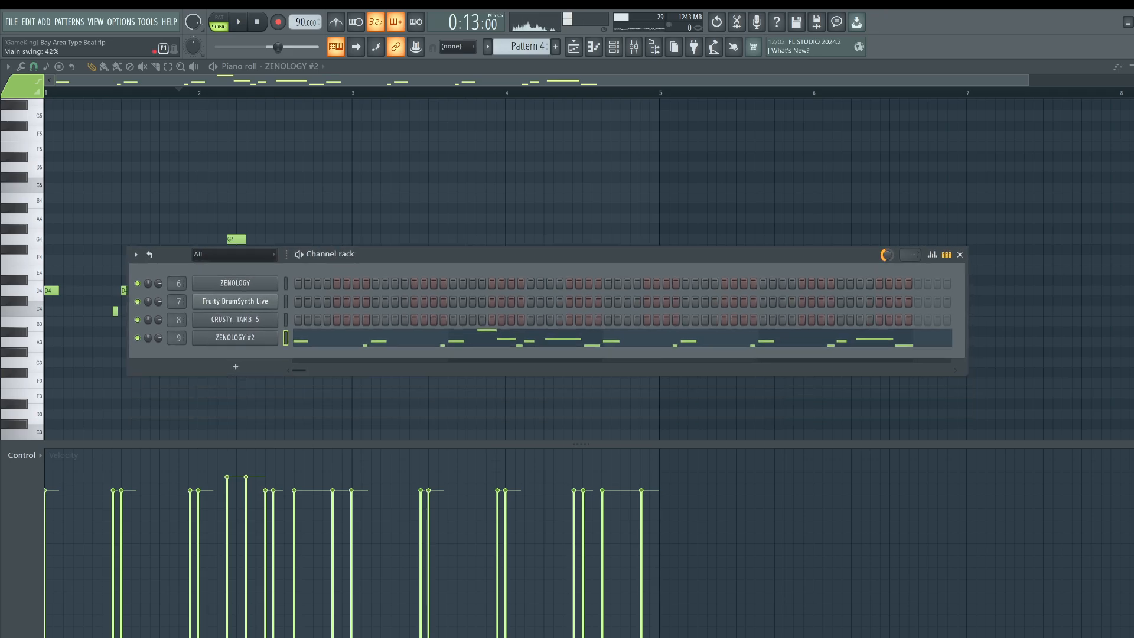
{"action": "left_click_drag", "start_coordinate": [887, 254], "coordinate": [887, 248]}
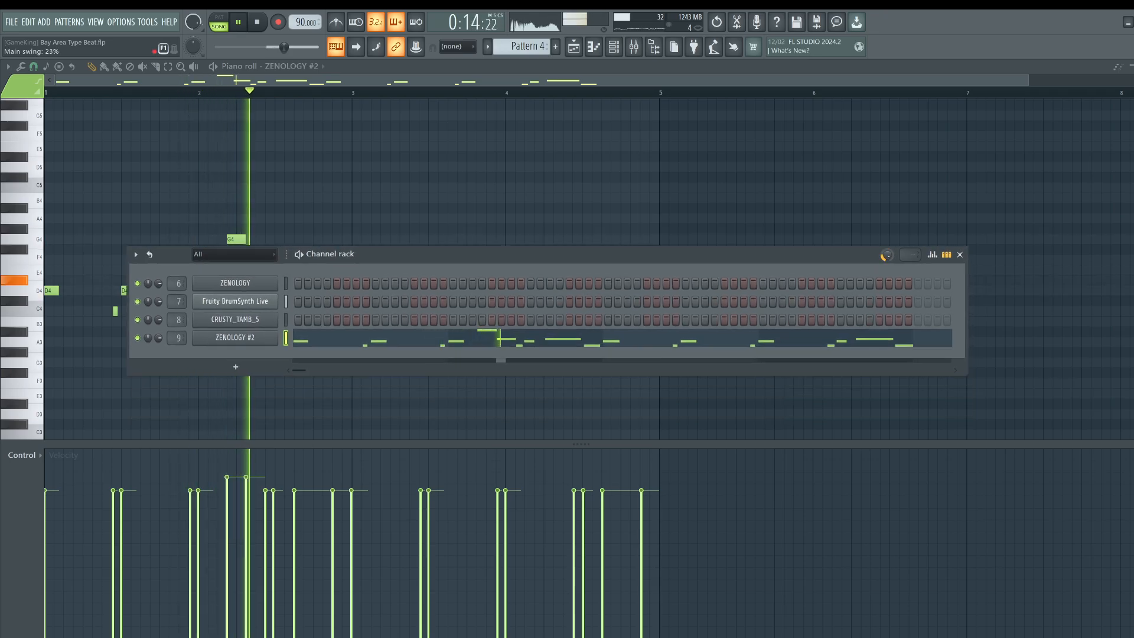
Raise the main swing further and delete the G4 and D#4 notes from bar 2 of Pattern 4.
{"action": "right_click", "coordinate": [873, 230]}
{"action": "left_click_drag", "start_coordinate": [256, 286], "coordinate": [207, 191]}
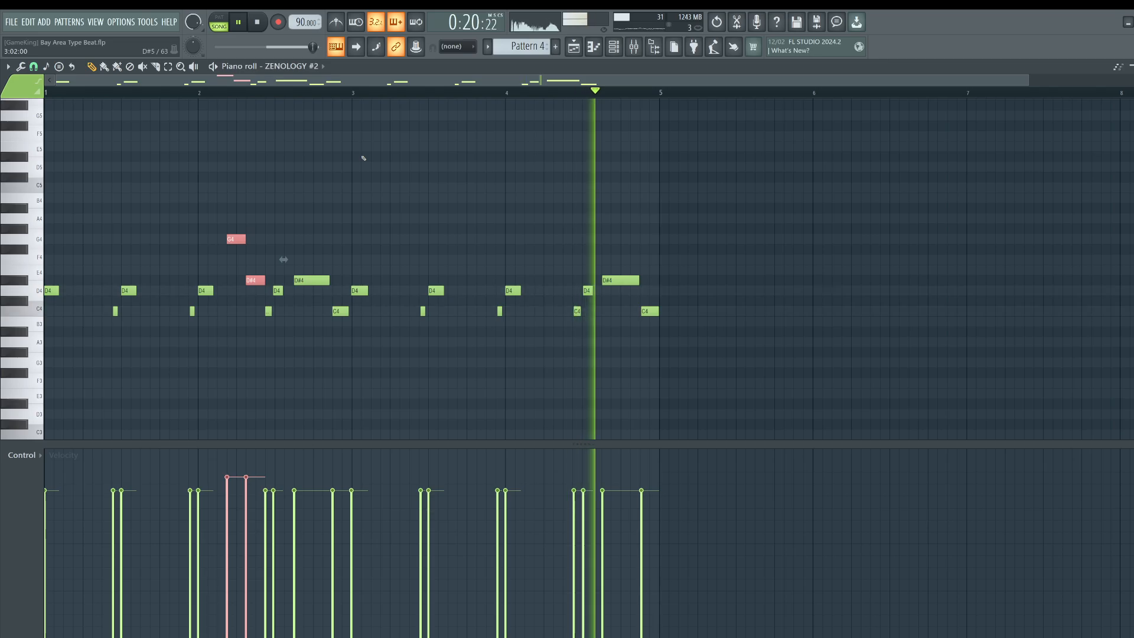
{"action": "left_click", "coordinate": [594, 47]}
{"action": "left_click_drag", "start_coordinate": [887, 255], "coordinate": [887, 224]}
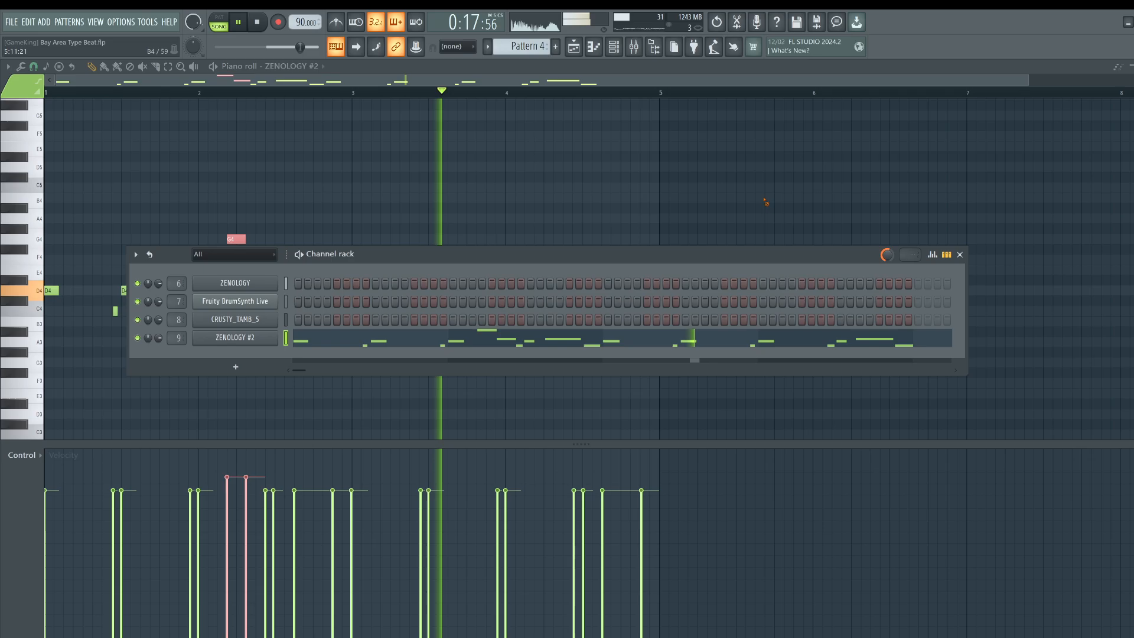
{"action": "key", "text": "F6"}
{"action": "left_click_drag", "start_coordinate": [246, 297], "coordinate": [251, 297]}
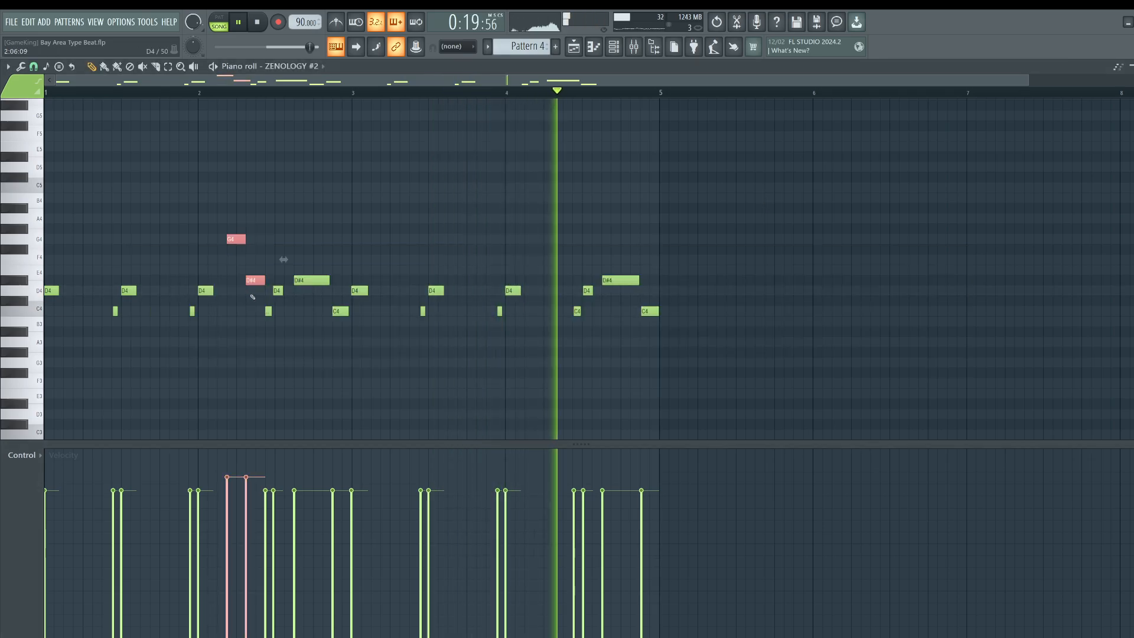
{"action": "key", "text": "Delete"}
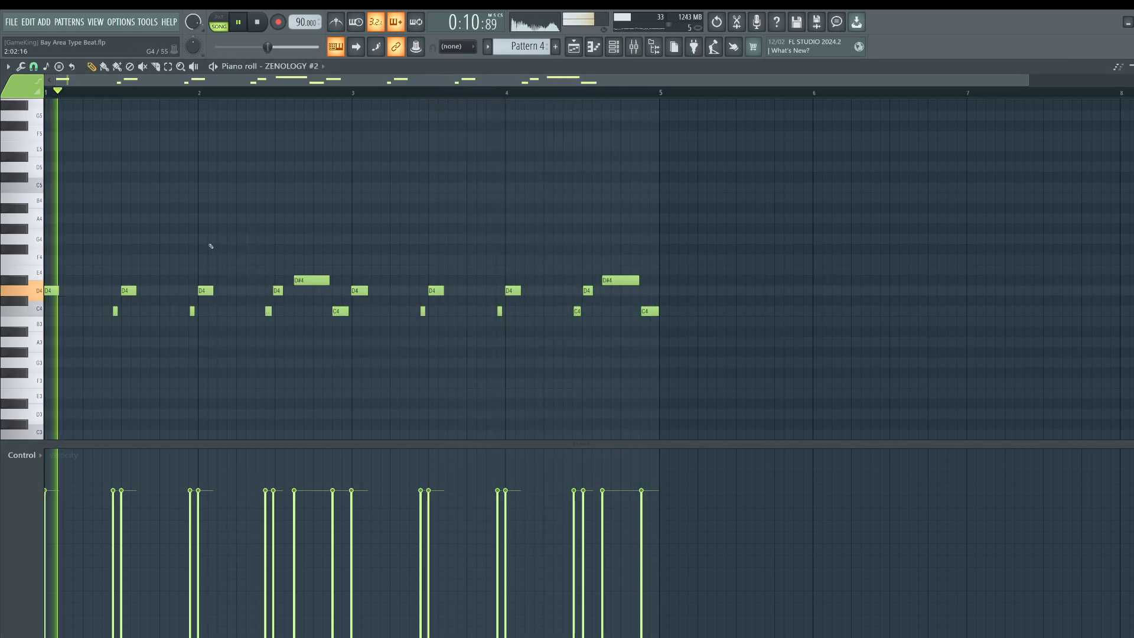
Add a descending run of overlapping two-step notes A#4, A4, G4 and D#4, starting at step 5 of bar 1.
{"action": "key", "text": "space"}
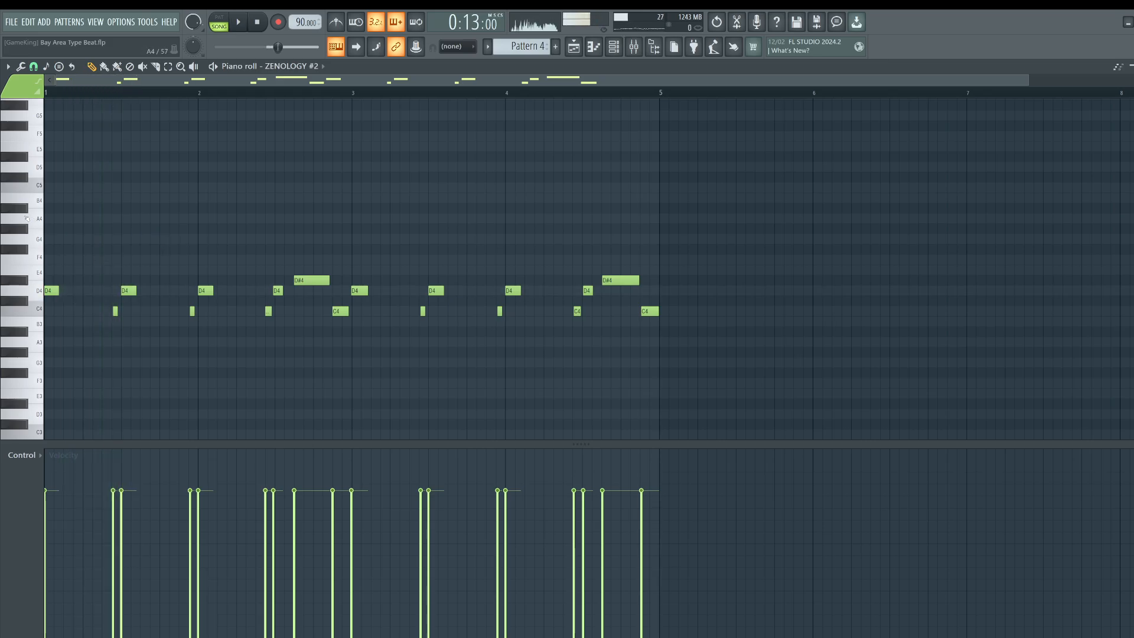
{"action": "key", "text": "space"}
{"action": "key", "text": "space"}
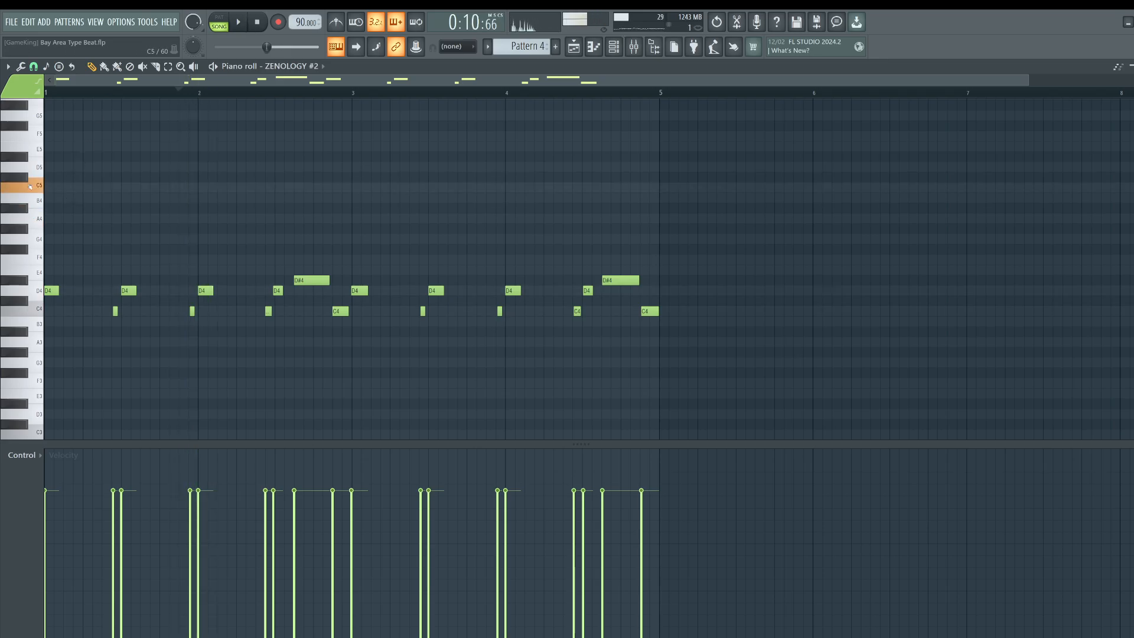
{"action": "left_click", "coordinate": [76, 209]}
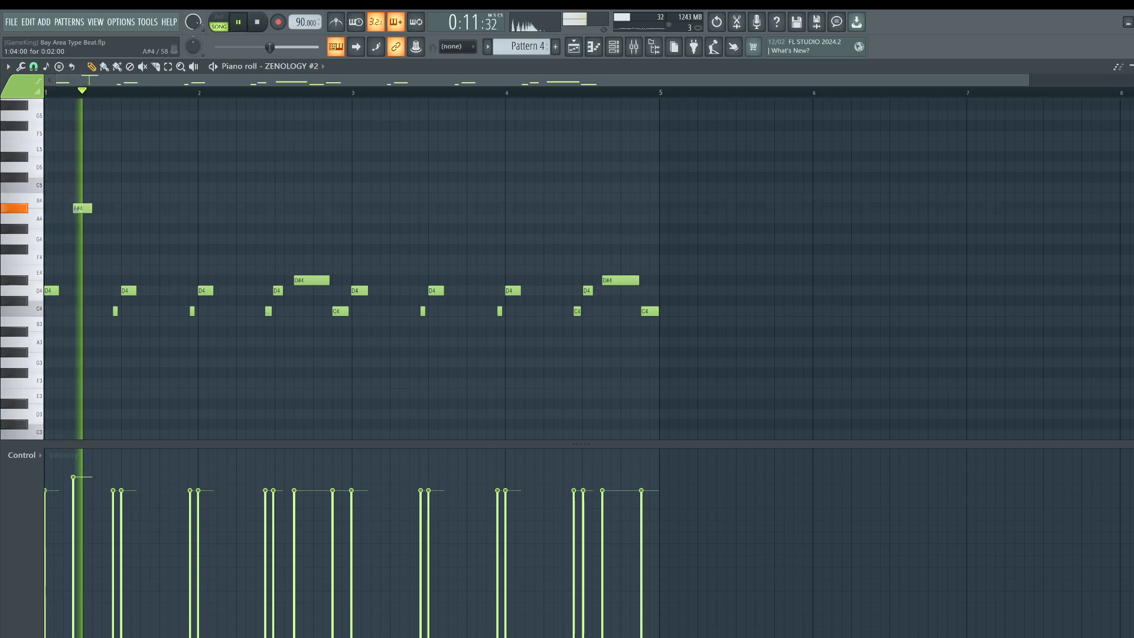
{"action": "left_click", "coordinate": [98, 229]}
{"action": "key", "text": "space"}
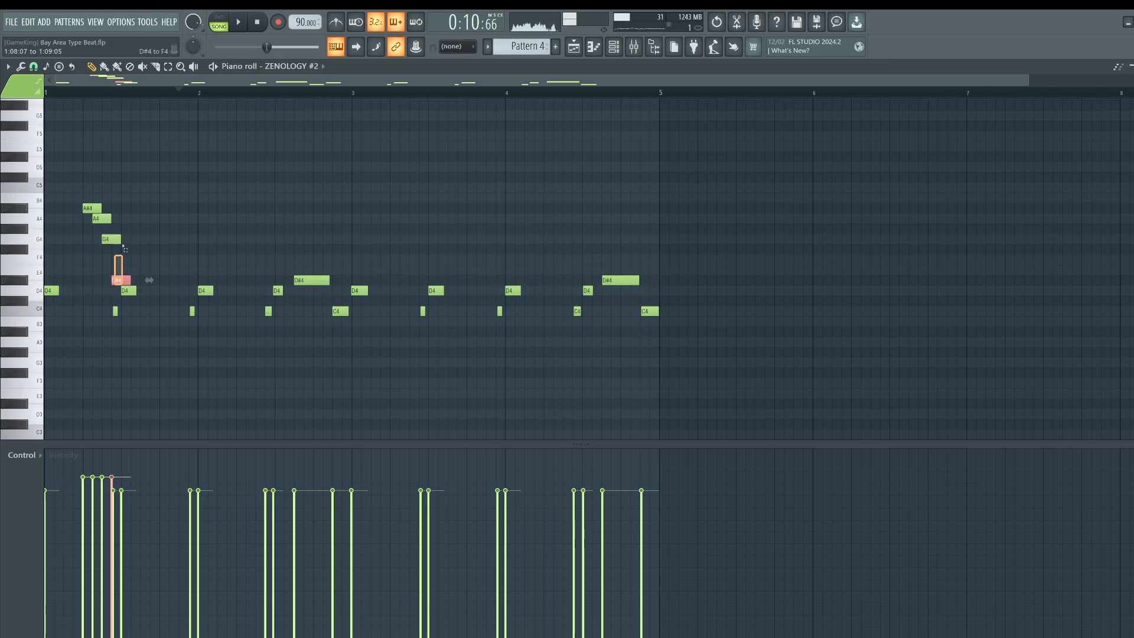
Transpose the descending run in bar 1 up an octave, lower its last note to D5 and audition it.
{"action": "key", "text": "ctrl+Up"}
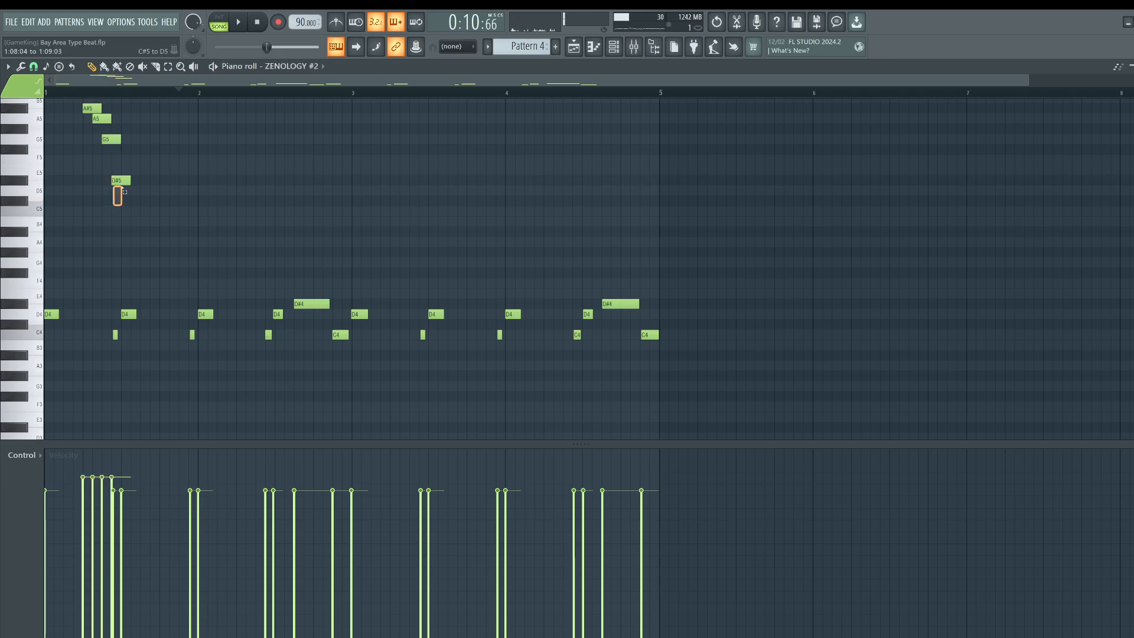
{"action": "left_click", "coordinate": [137, 250], "text": "ctrl"}
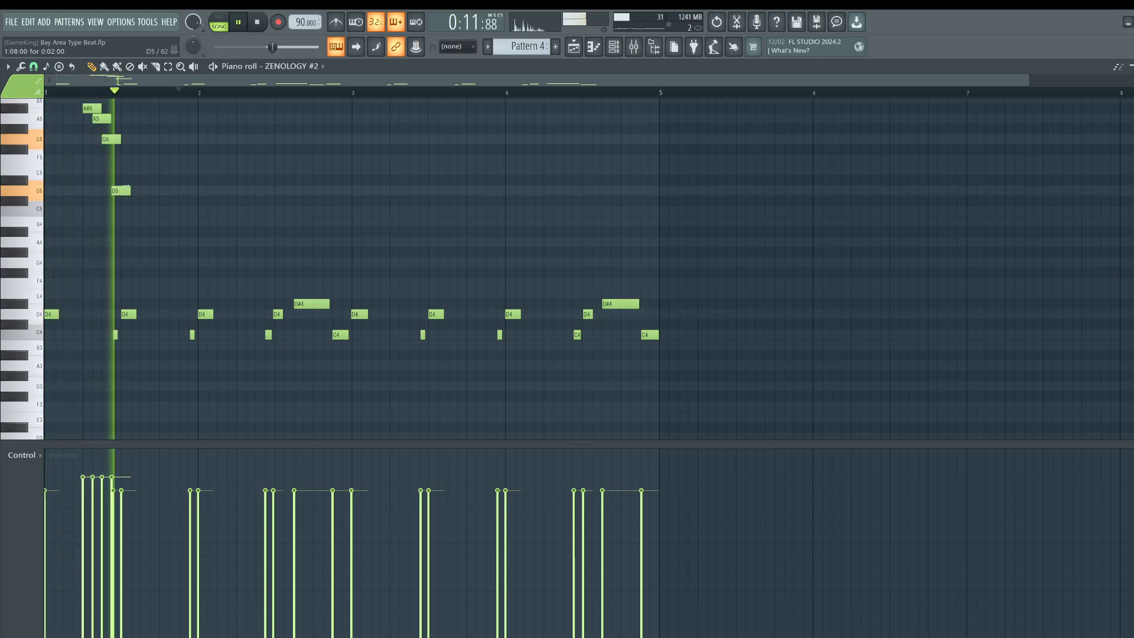
{"action": "left_click_drag", "start_coordinate": [135, 202], "coordinate": [103, 70]}
{"action": "key", "text": "space"}
{"action": "left_click_drag", "start_coordinate": [102, 186], "coordinate": [149, 186]}
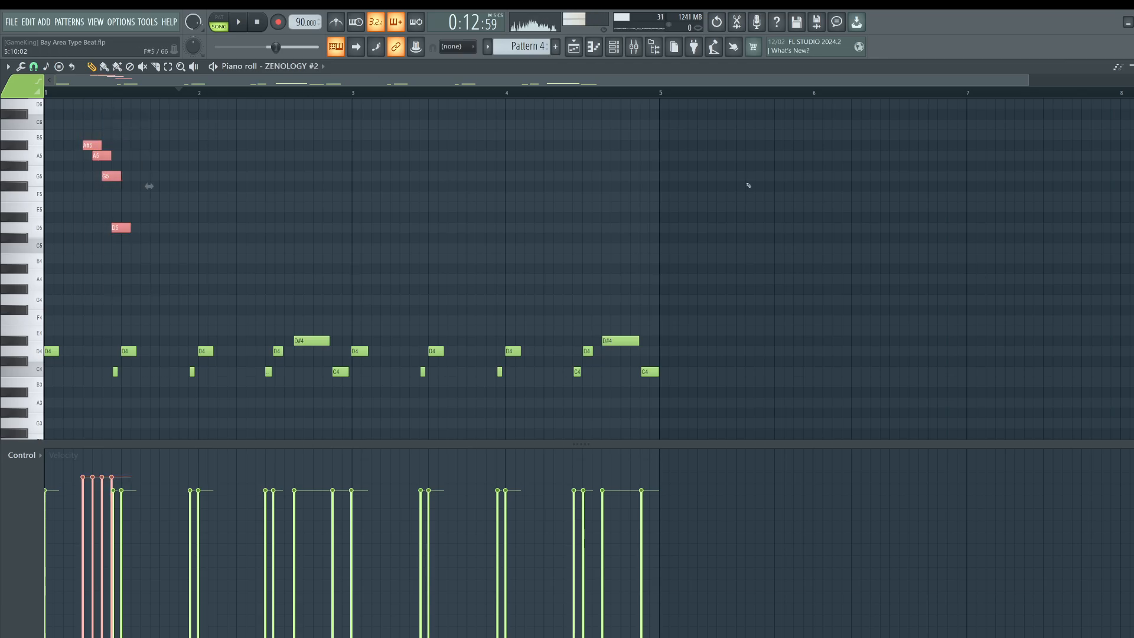
Examine the miscellaneous channel settings of ZENOLOGY #2, including its polyphony options, and return to the piano roll.
{"action": "left_click", "coordinate": [617, 54]}
{"action": "left_click", "coordinate": [263, 335]}
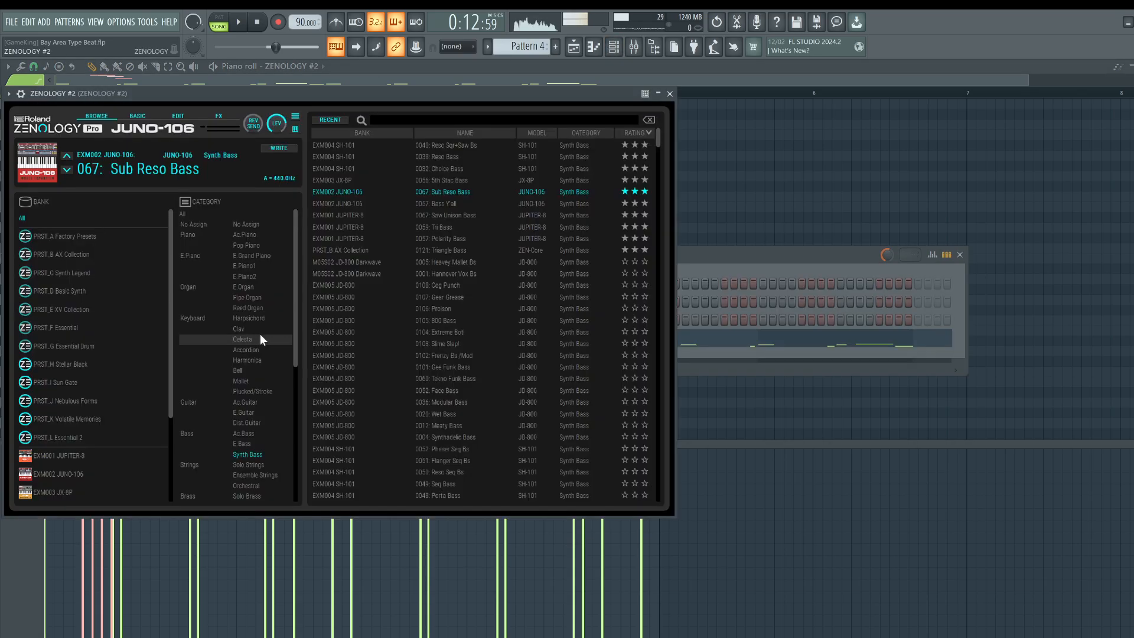
{"action": "left_click", "coordinate": [21, 94]}
{"action": "left_click", "coordinate": [72, 115]}
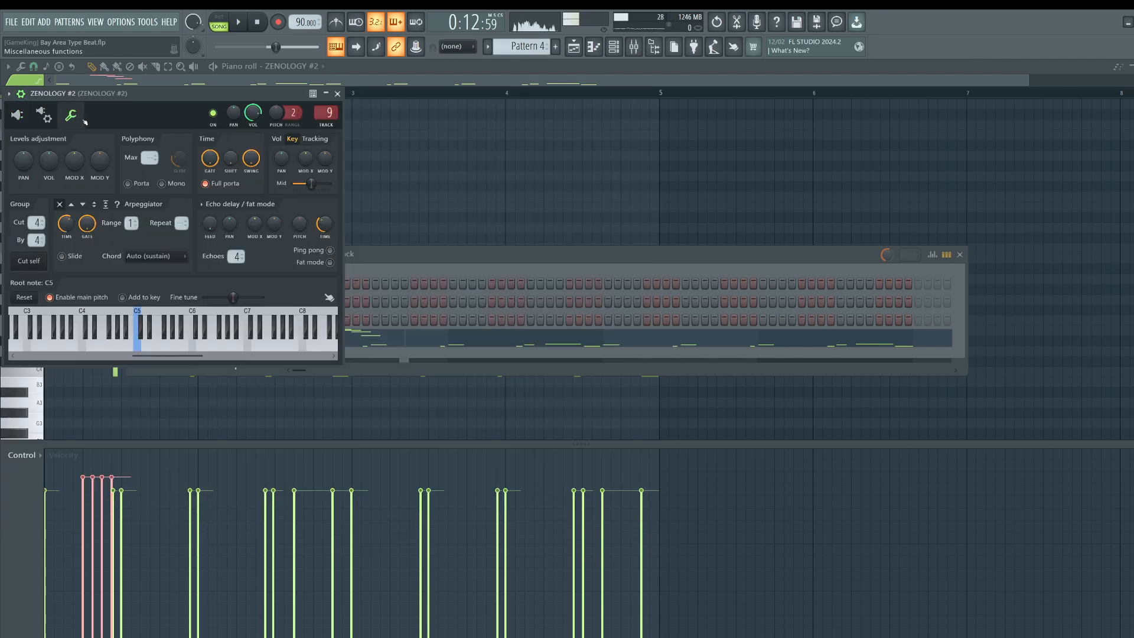
{"action": "right_click", "coordinate": [464, 175]}
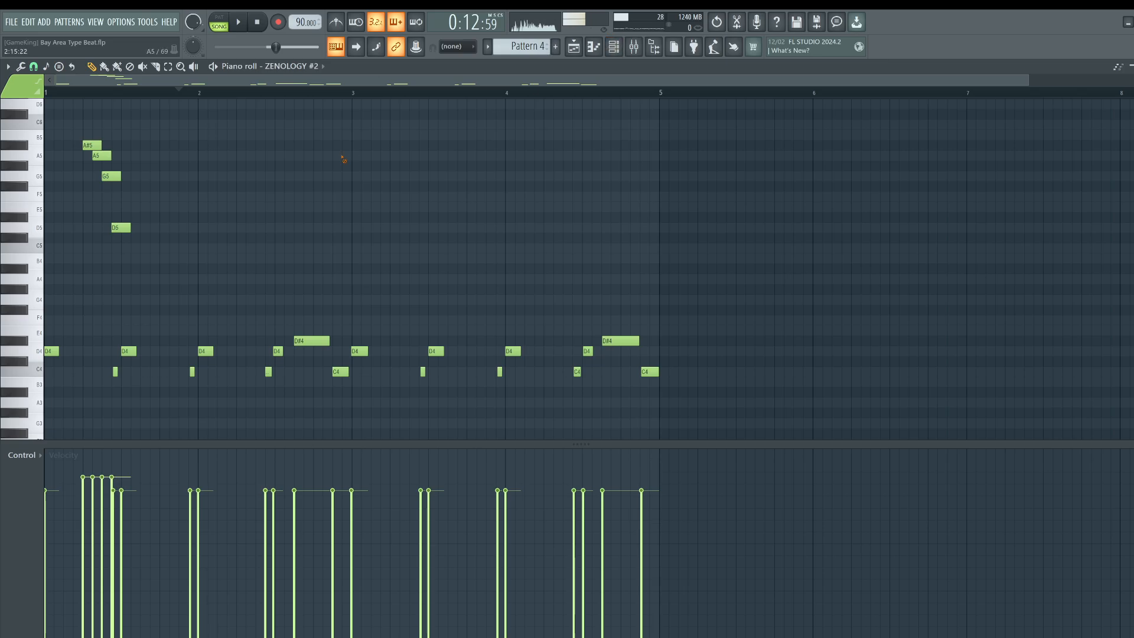
Play back the bar 1 run and shorten its four notes to less than one step each.
{"action": "key", "text": "space"}
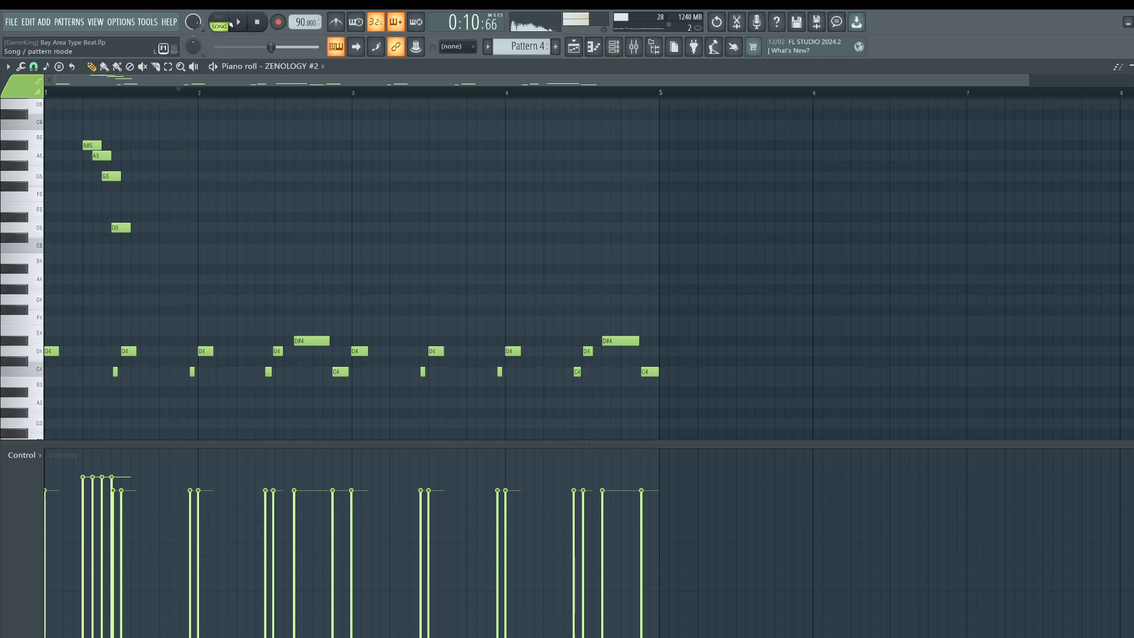
{"action": "key", "text": "space"}
{"action": "left_click_drag", "start_coordinate": [139, 240], "coordinate": [91, 109]}
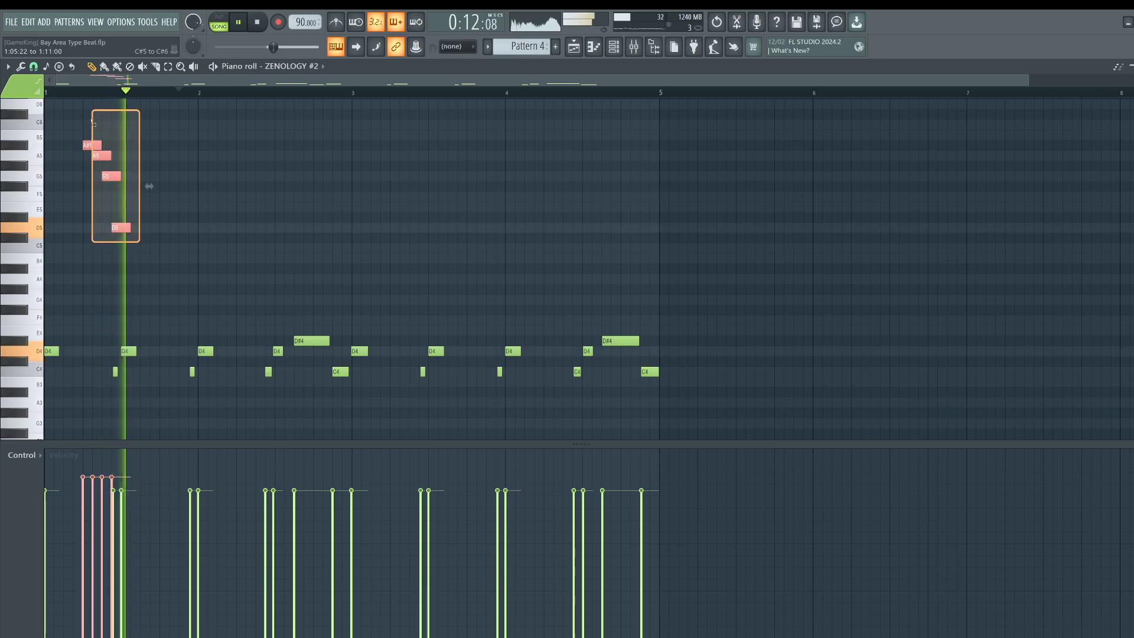
{"action": "left_click_drag", "start_coordinate": [129, 229], "coordinate": [116, 229]}
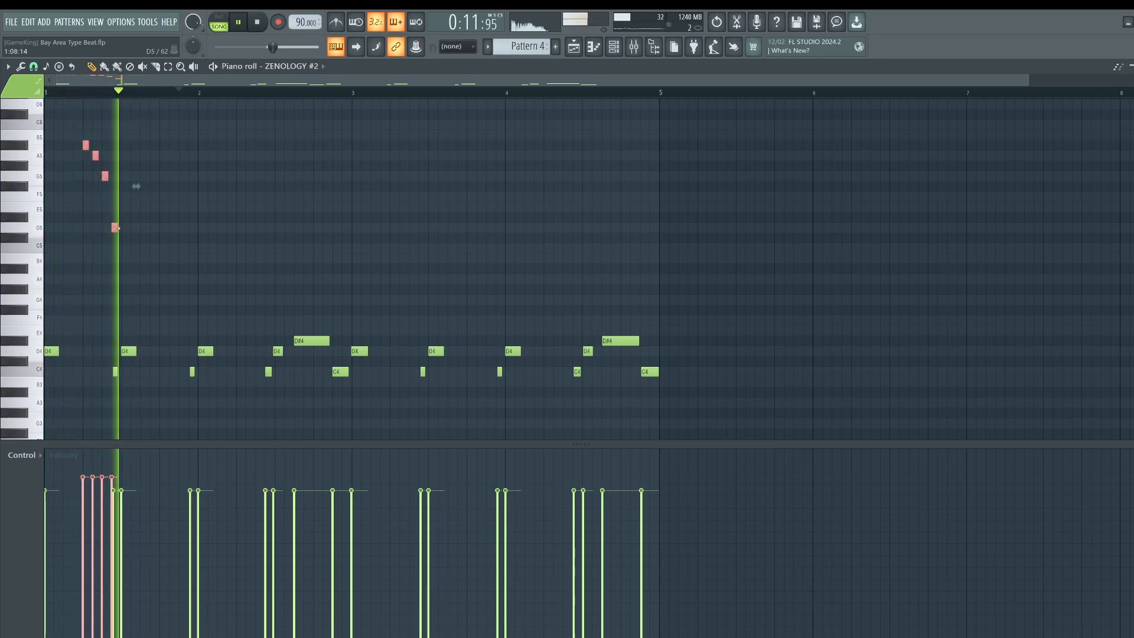
{"action": "left_click", "coordinate": [153, 238]}
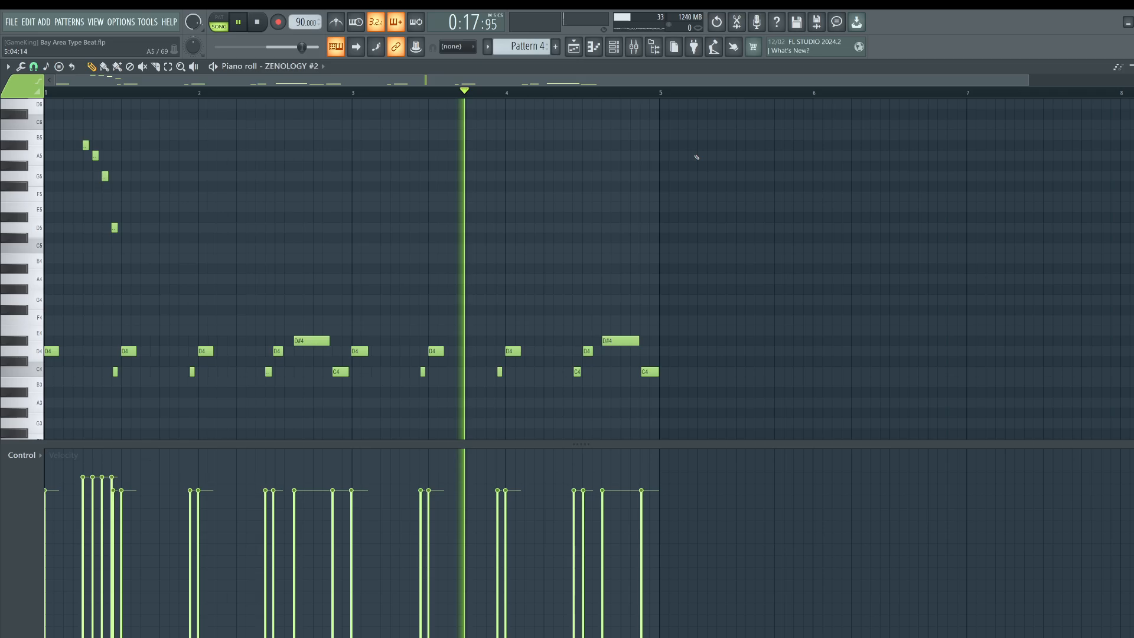
Add G4 notes with a length of 2:16 at step 5 of bar 4 and step 5 of bar 2.
{"action": "left_click", "coordinate": [546, 300]}
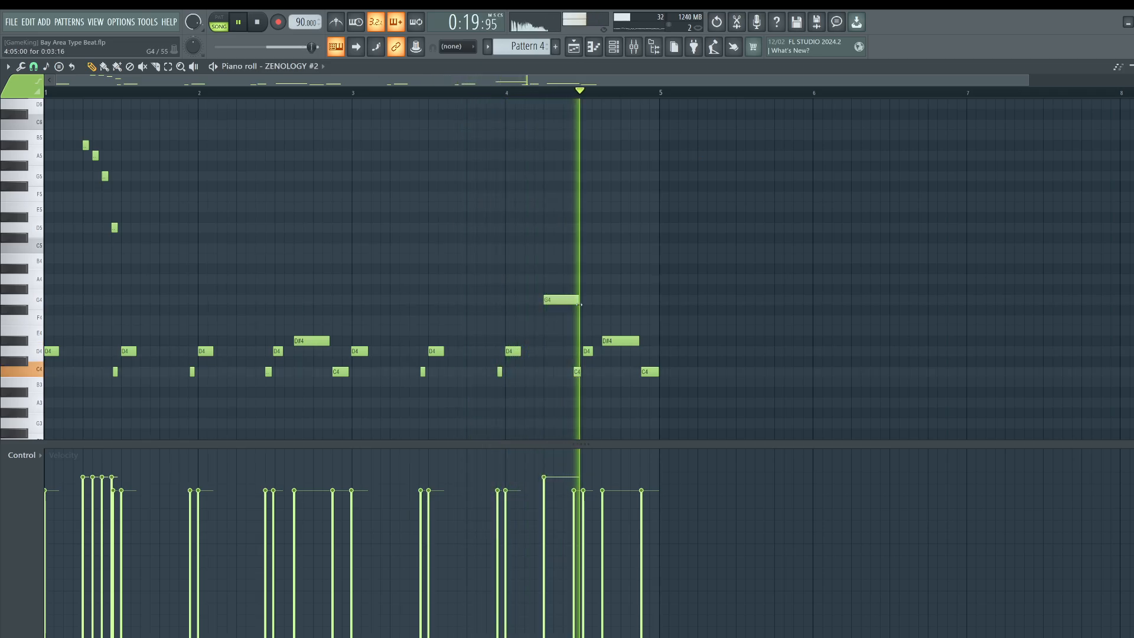
{"action": "left_click_drag", "start_coordinate": [576, 300], "coordinate": [568, 305]}
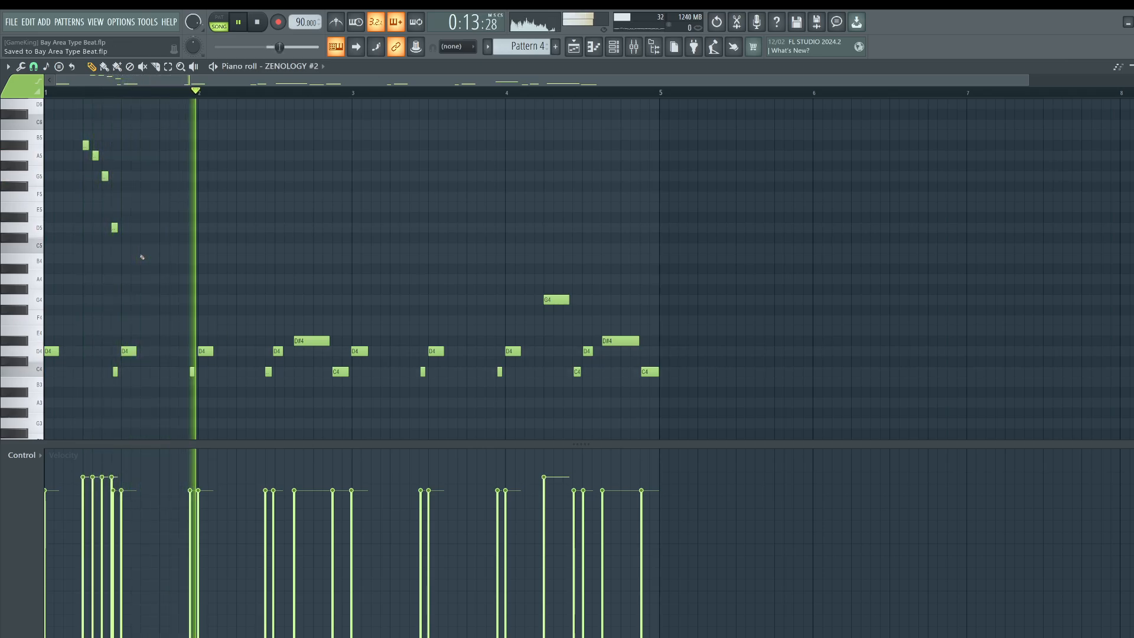
{"action": "left_click", "coordinate": [245, 289]}
{"action": "left_click_drag", "start_coordinate": [242, 287], "coordinate": [233, 297]}
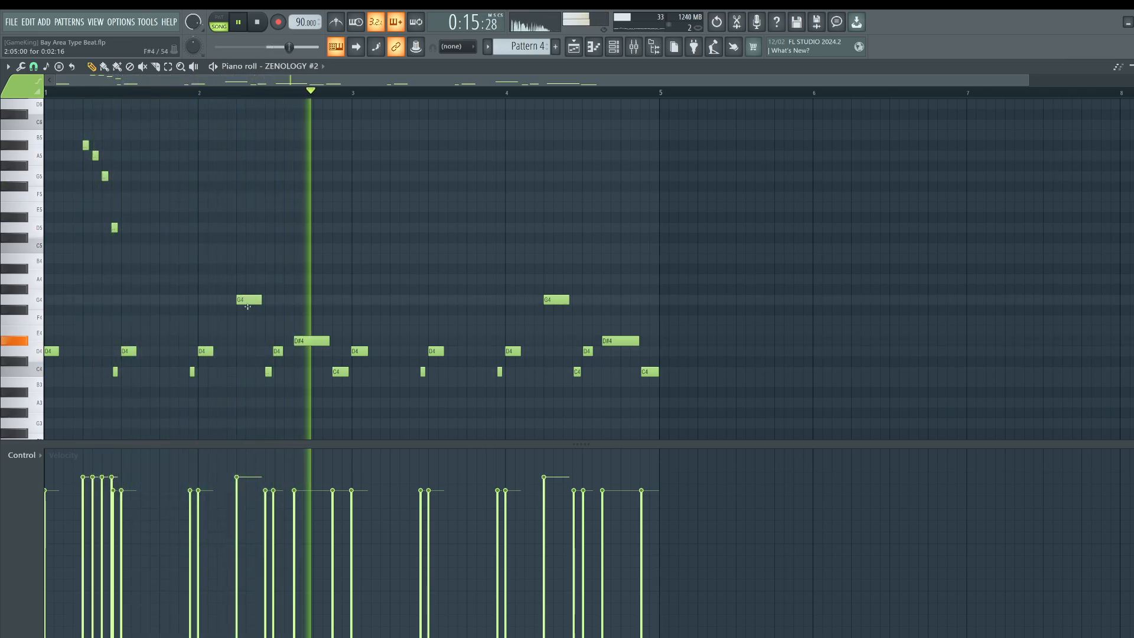
Replace the bar 2 G4 note with a G4 at step 5 of bar 3 and raise the bar 4 note to G#4.
{"action": "left_click", "coordinate": [395, 320]}
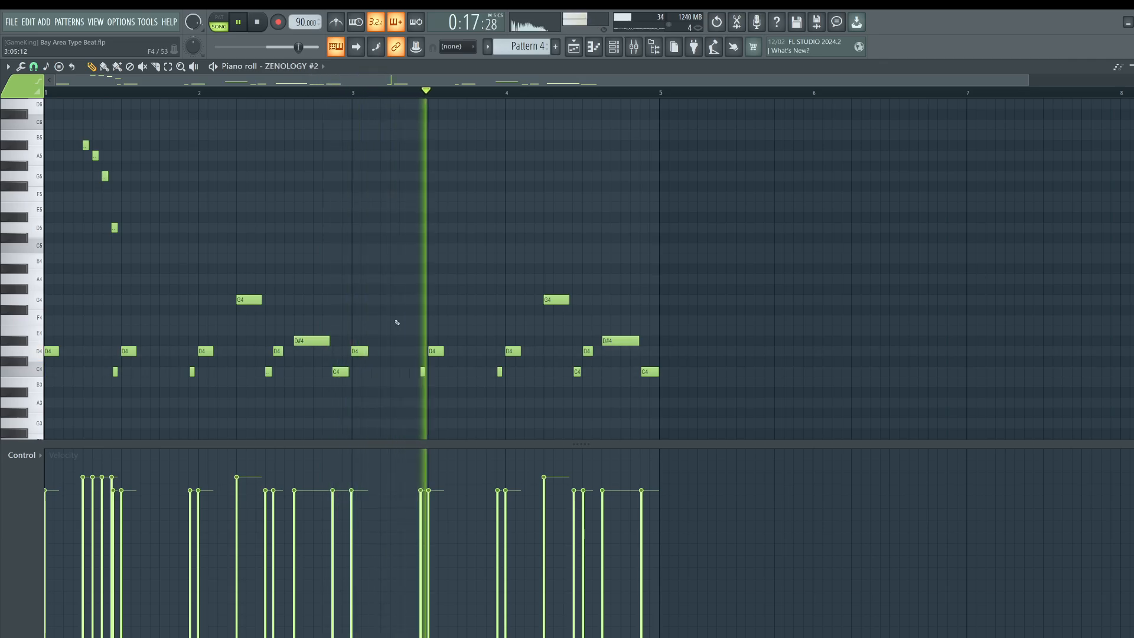
{"action": "left_click_drag", "start_coordinate": [398, 320], "coordinate": [398, 289]}
{"action": "right_click", "coordinate": [249, 299]}
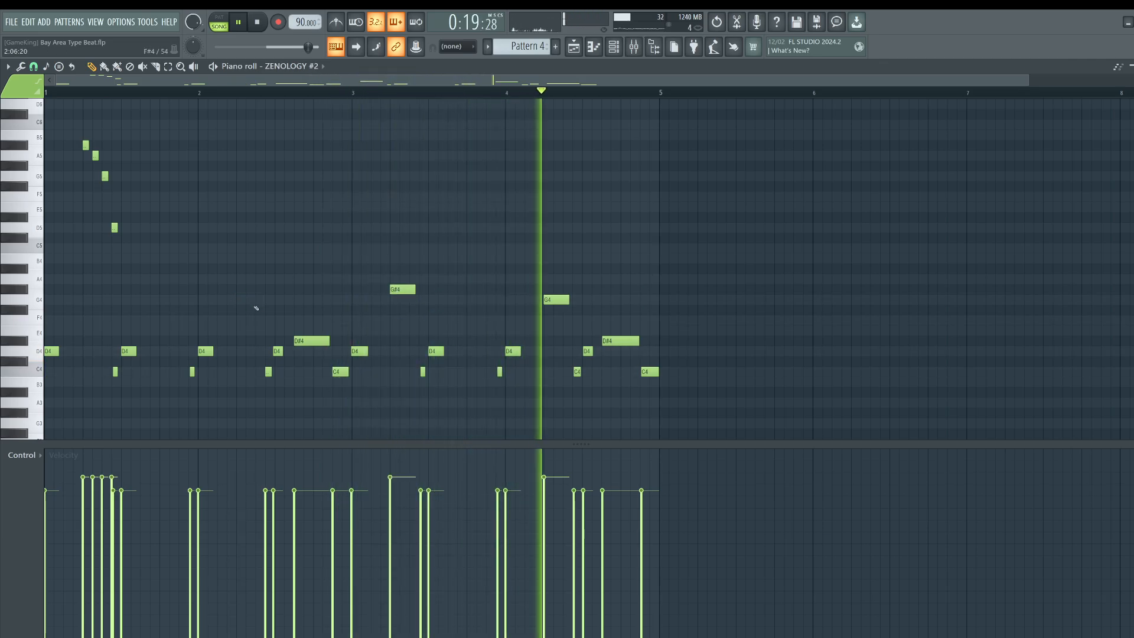
{"action": "left_click_drag", "start_coordinate": [553, 299], "coordinate": [552, 289]}
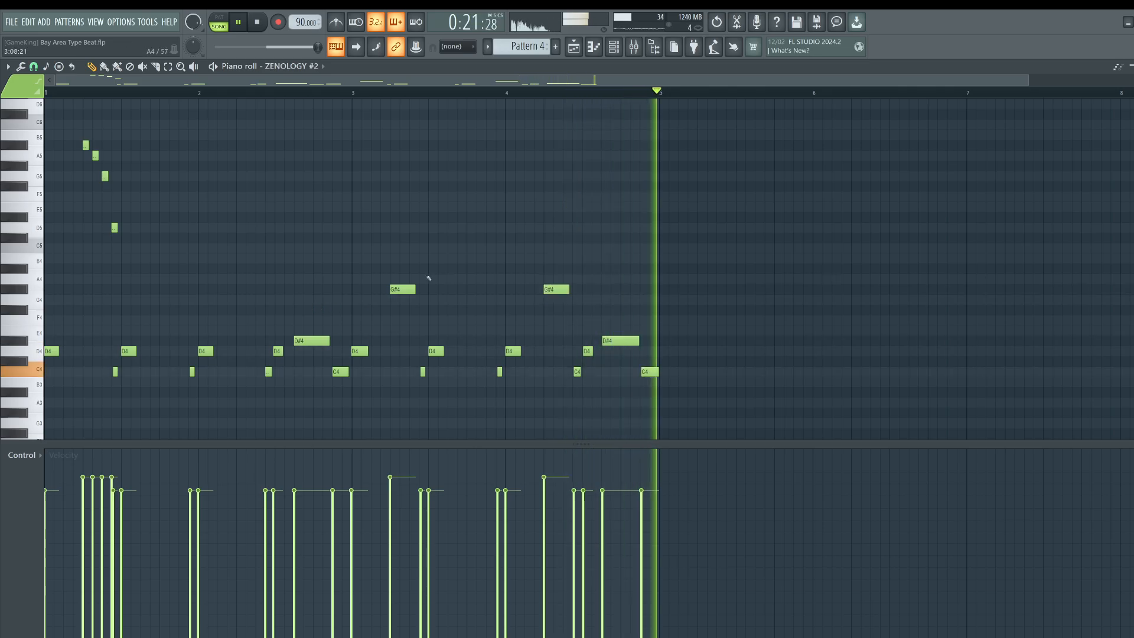
{"action": "left_click_drag", "start_coordinate": [401, 289], "coordinate": [402, 299]}
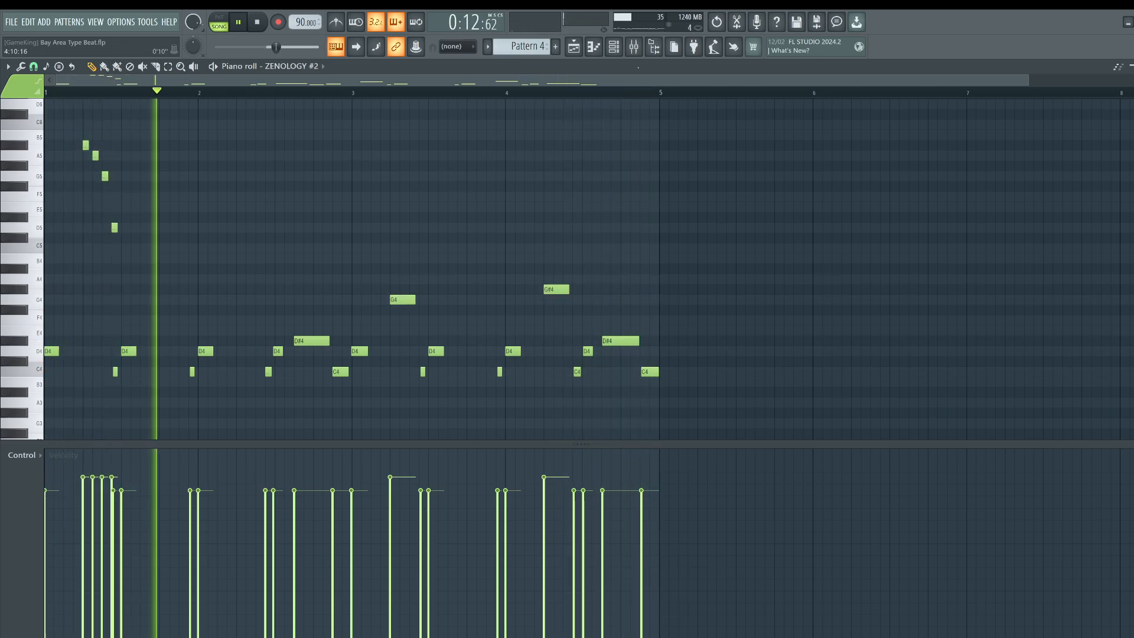
Switch to Pattern 2 and bring its Fruity DrumSynth Live notes into view in the piano roll.
{"action": "left_click", "coordinate": [616, 49]}
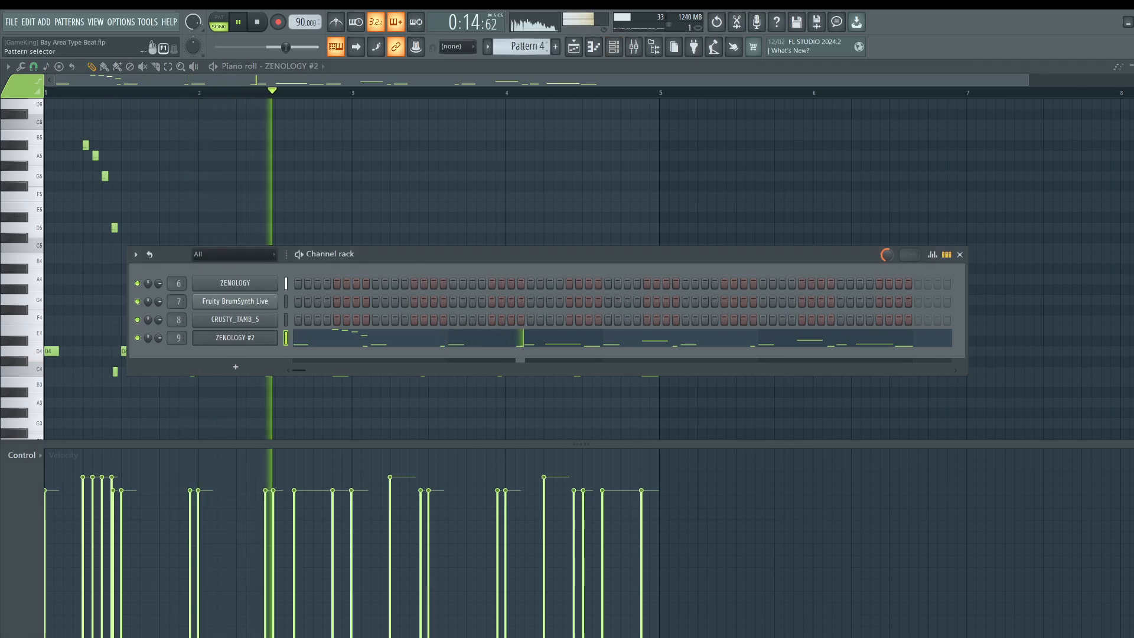
{"action": "left_click_drag", "start_coordinate": [528, 47], "coordinate": [527, 58]}
{"action": "left_click", "coordinate": [339, 300]}
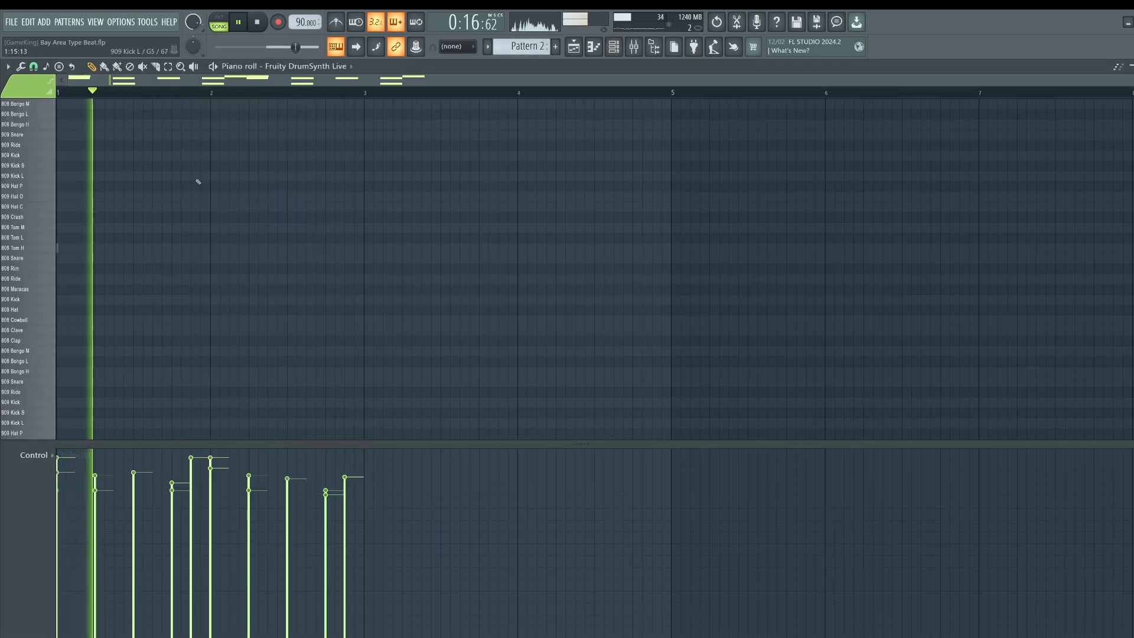
{"action": "scroll", "coordinate": [122, 334], "scroll_direction": "up", "scroll_amount": 5}
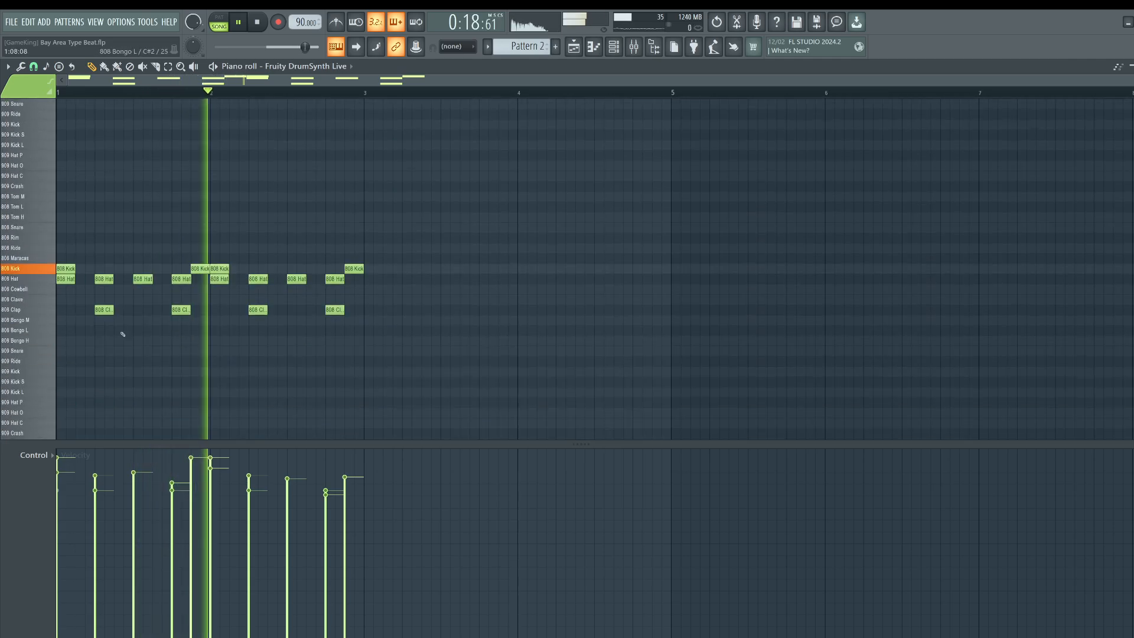
Quantize the start times of all 808 Hat notes in Pattern 2 with the Default template.
{"action": "left_click", "coordinate": [40, 277], "text": "ctrl"}
{"action": "key", "text": "alt+q"}
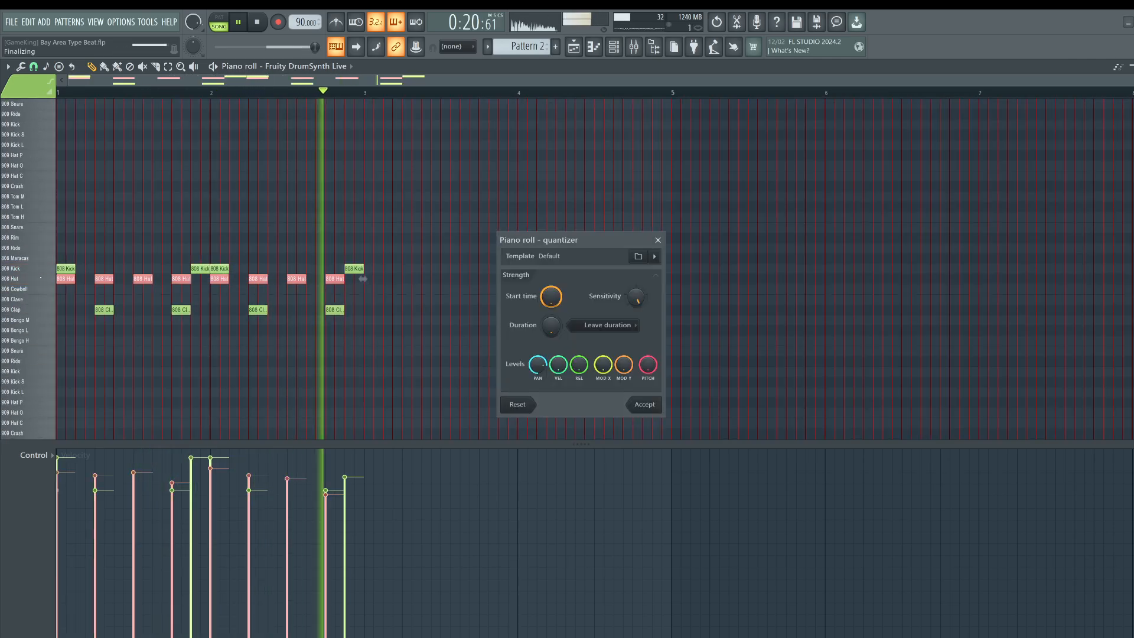
{"action": "key", "text": "Return"}
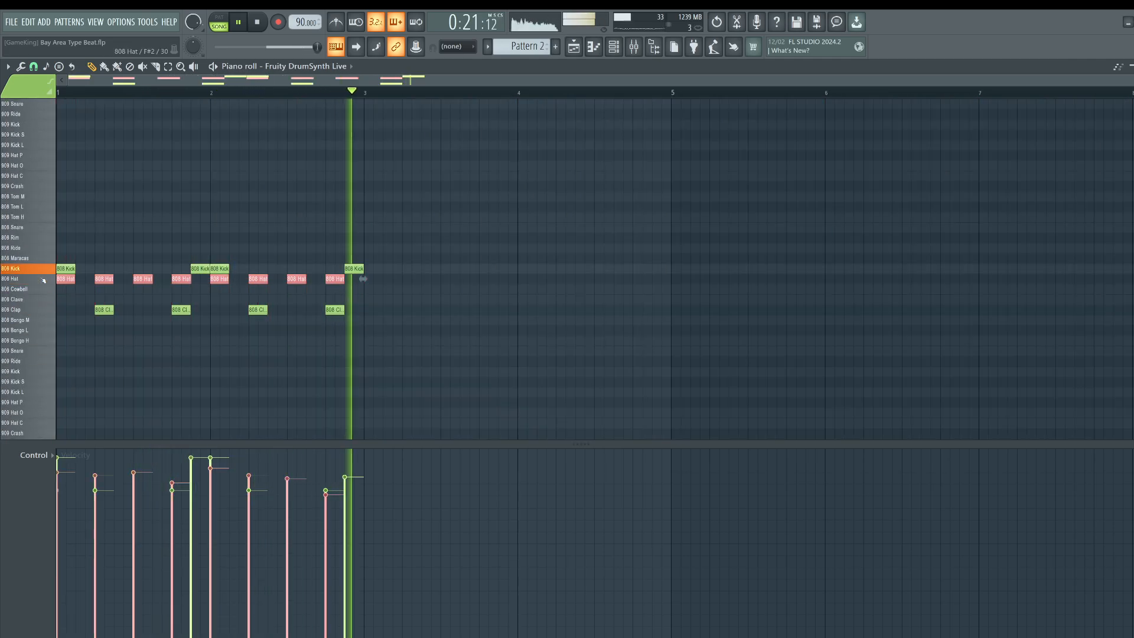
{"action": "left_click", "coordinate": [430, 160], "text": "ctrl"}
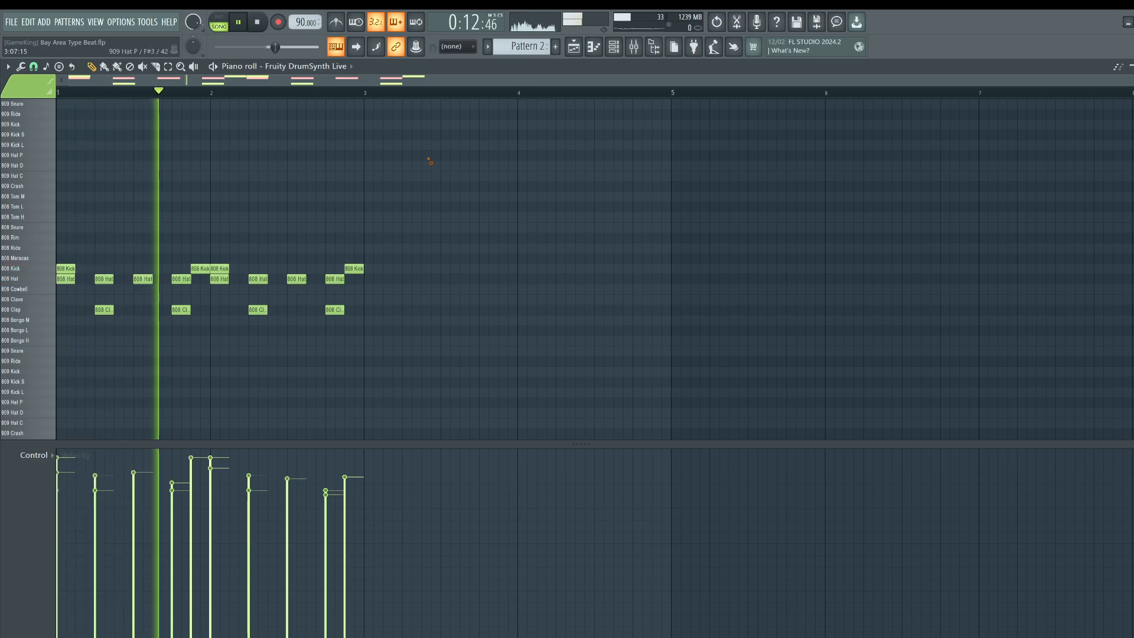
Merge the two Pattern 2 clips from bar 5 to 9 on the rhythm track into one four-bar pattern and open its drum notes.
{"action": "left_click", "coordinate": [573, 46]}
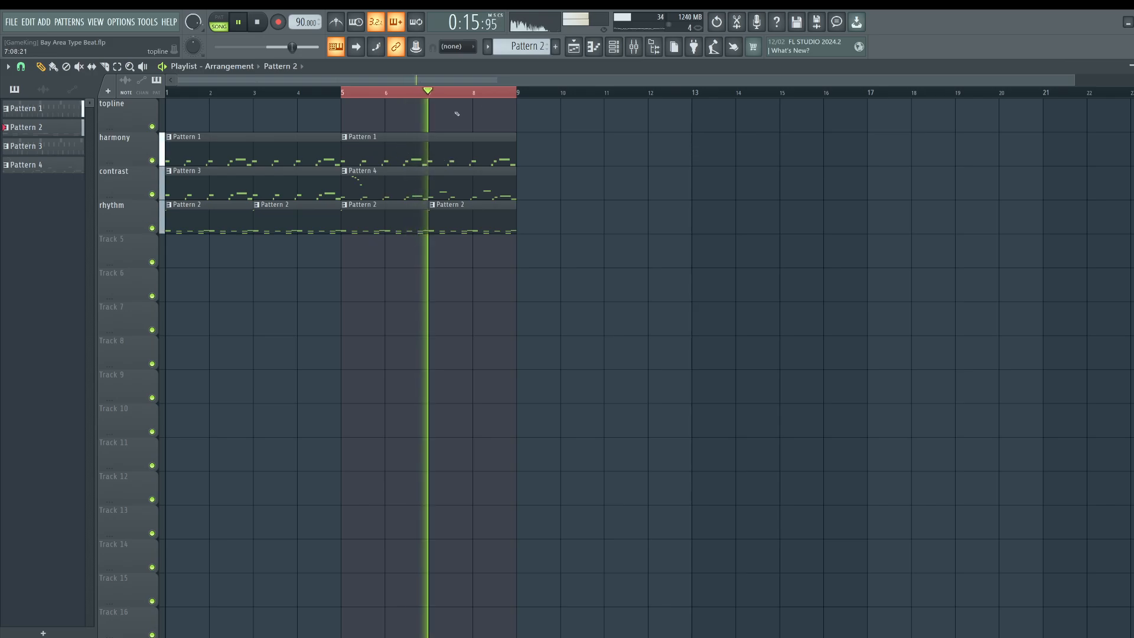
{"action": "left_click", "coordinate": [614, 46]}
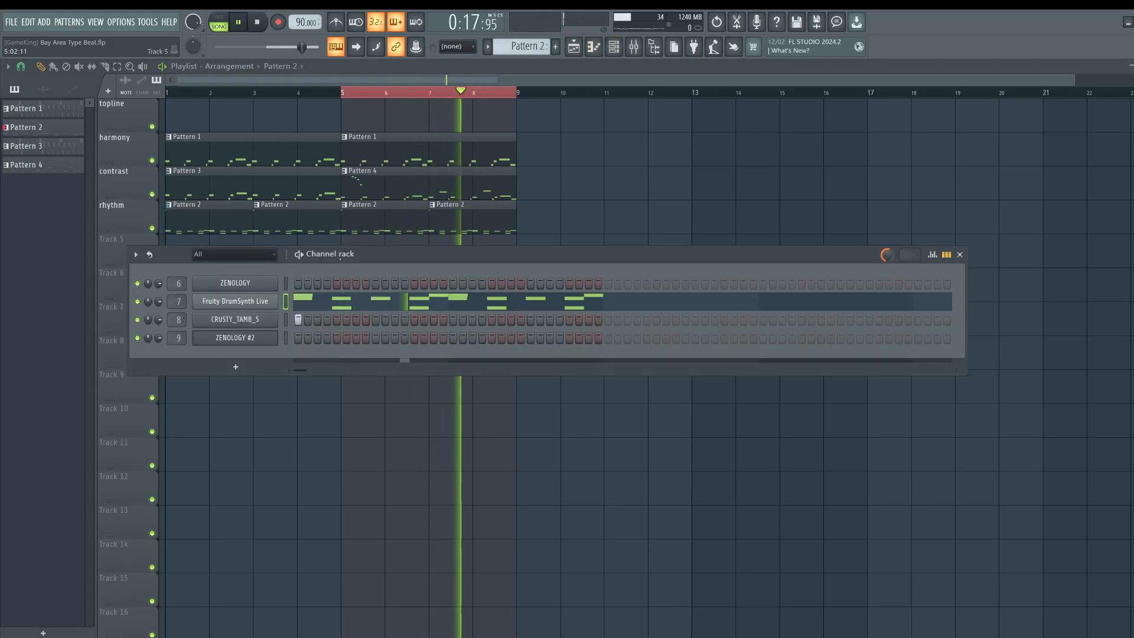
{"action": "key", "text": "F6"}
{"action": "left_click_drag", "start_coordinate": [397, 198], "coordinate": [481, 216]}
{"action": "key", "text": "space"}
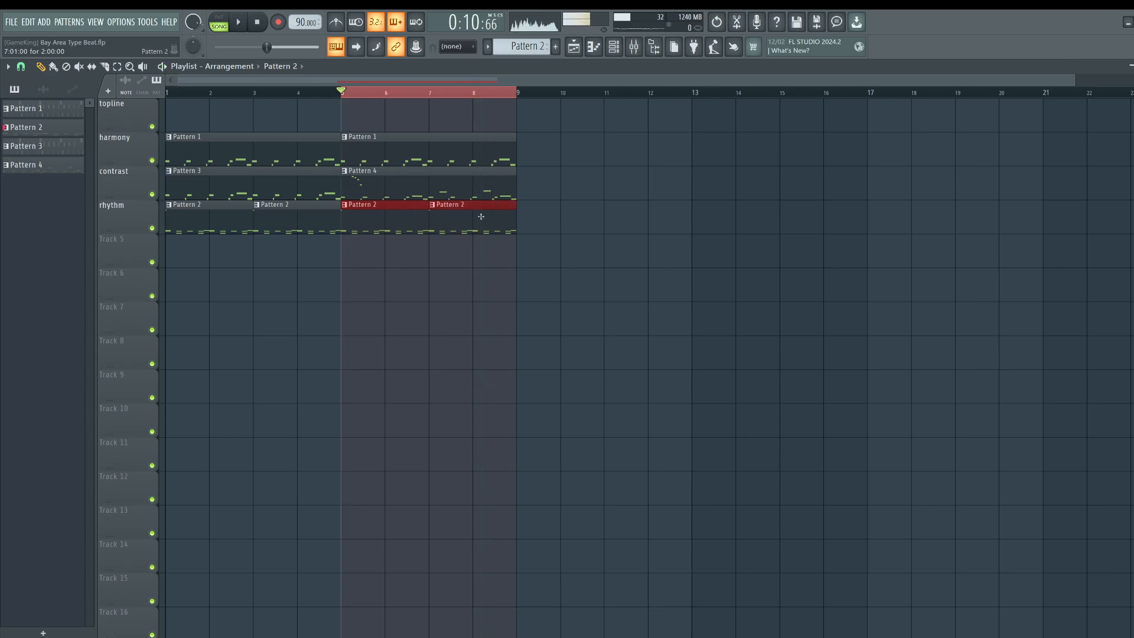
{"action": "double_click", "coordinate": [363, 207]}
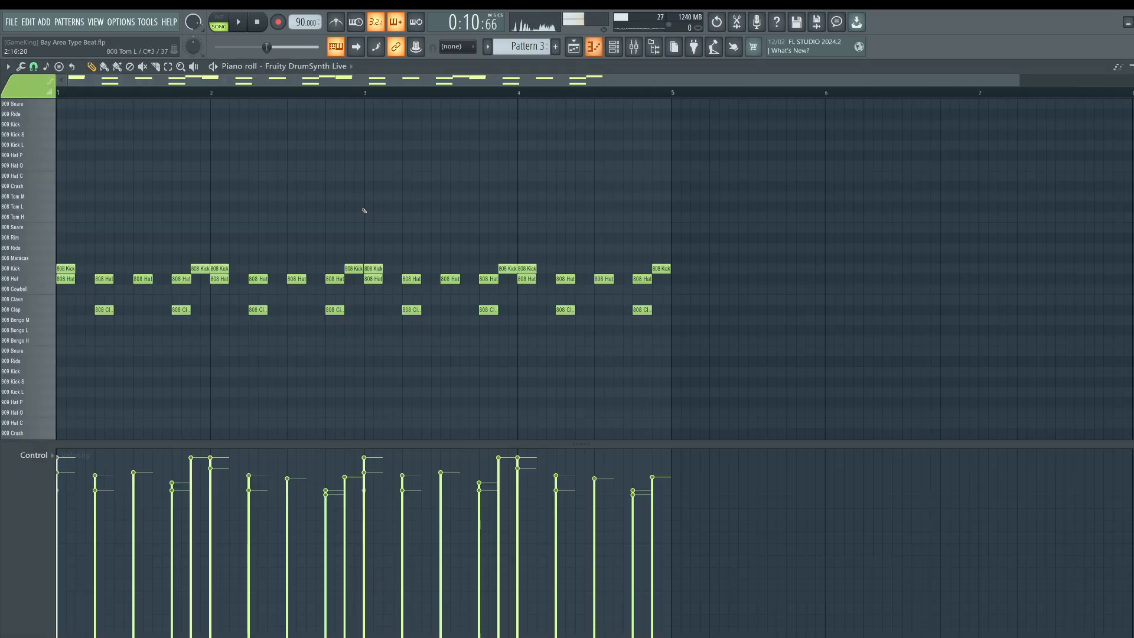
Copy the 808 Hat notes onto the empty eighth notes of Pattern 3 and lower every hat's velocity with level scaling.
{"action": "left_click_drag", "start_coordinate": [58, 283], "coordinate": [689, 278]}
{"action": "key", "text": "space"}
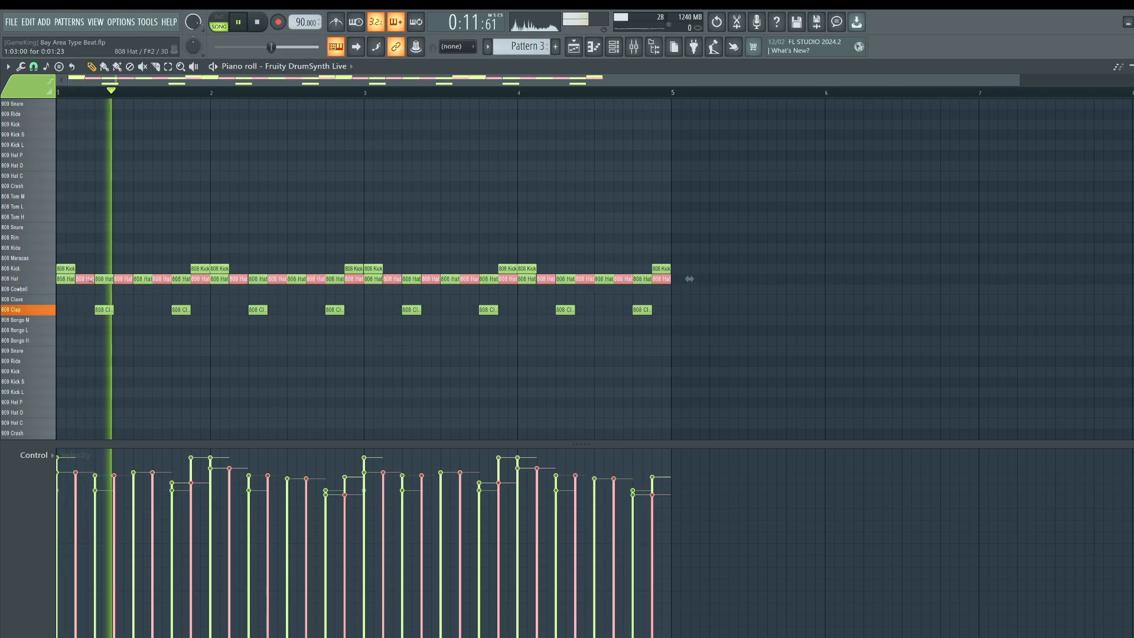
{"action": "left_click", "coordinate": [47, 280], "text": "ctrl"}
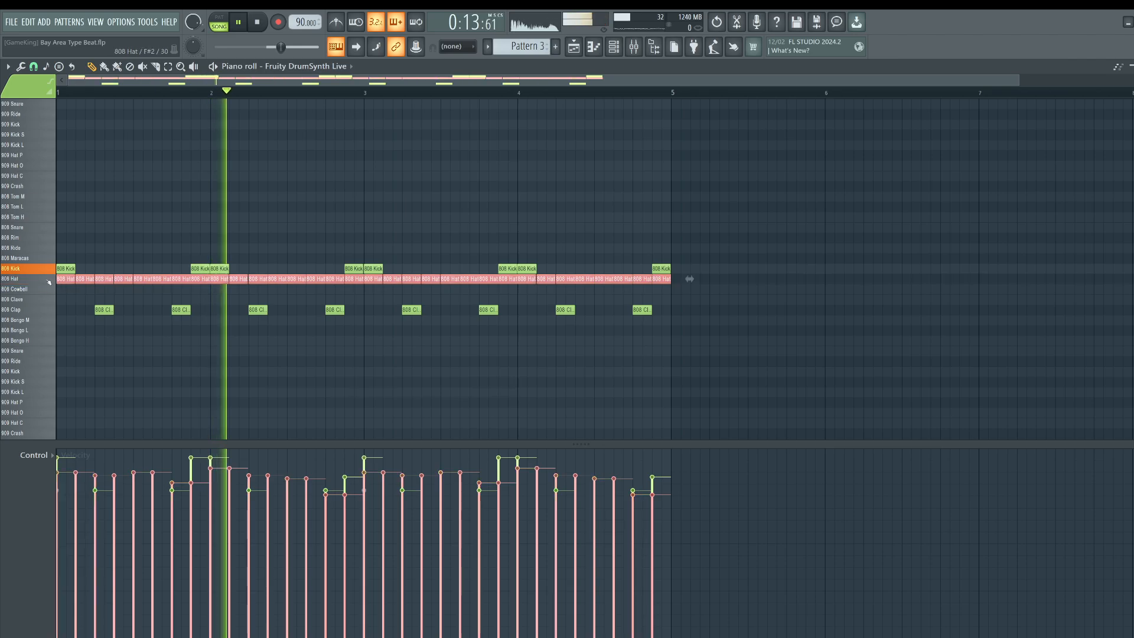
{"action": "key", "text": "alt+x"}
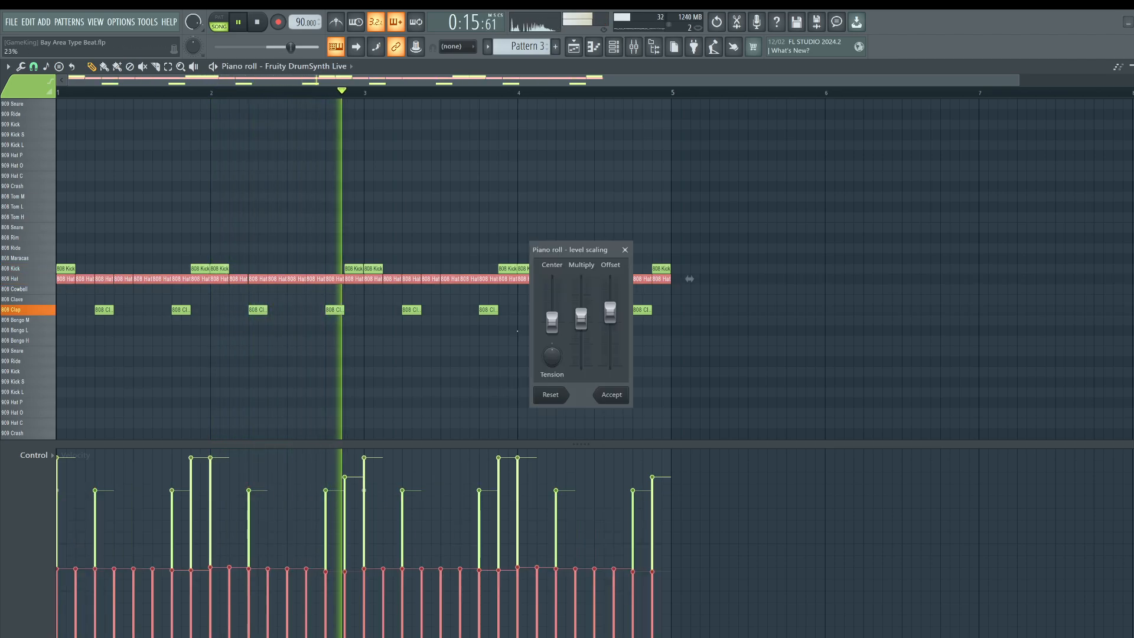
{"action": "left_click_drag", "start_coordinate": [581, 319], "coordinate": [581, 306]}
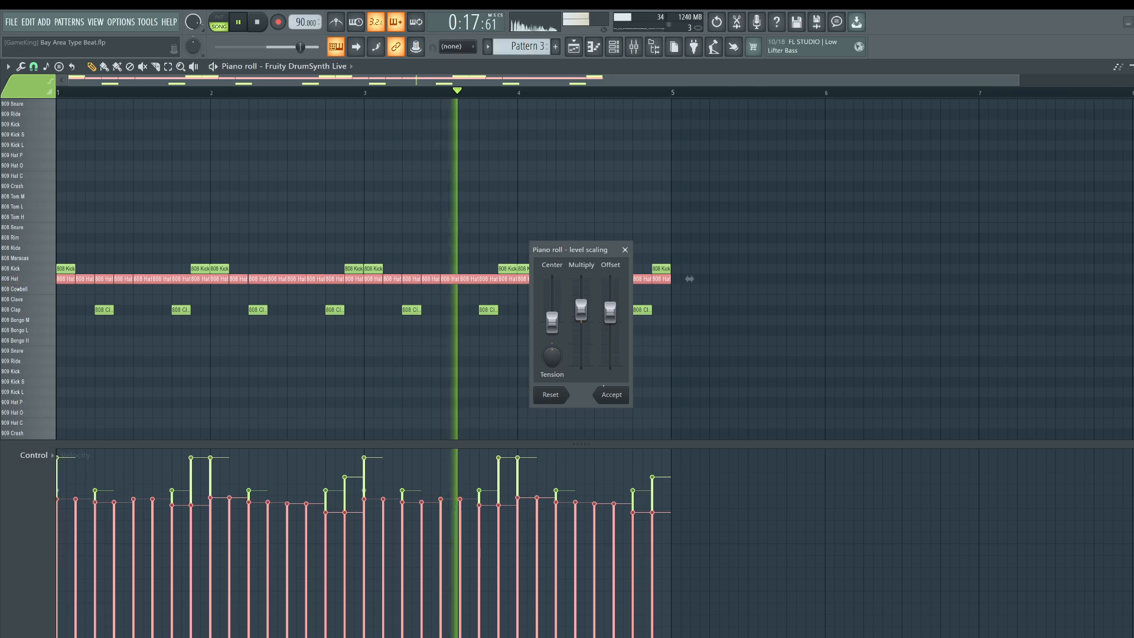
{"action": "left_click", "coordinate": [610, 397]}
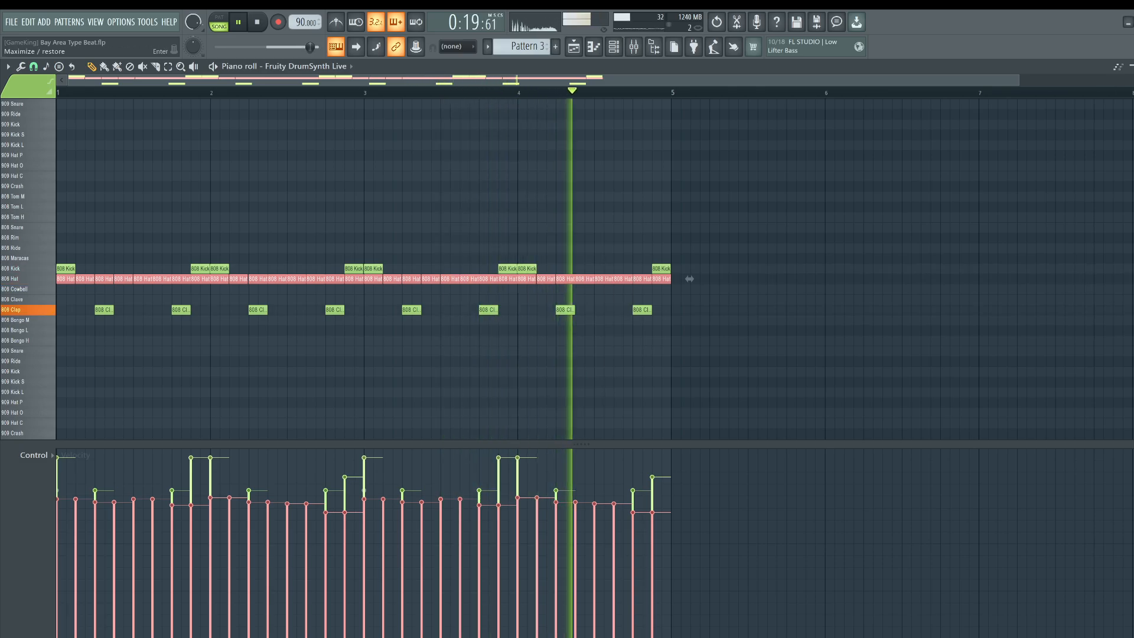
Clear the playlist's time selection over bars 5 to 9, audition that section, and show the channel rack.
{"action": "key", "text": "F5"}
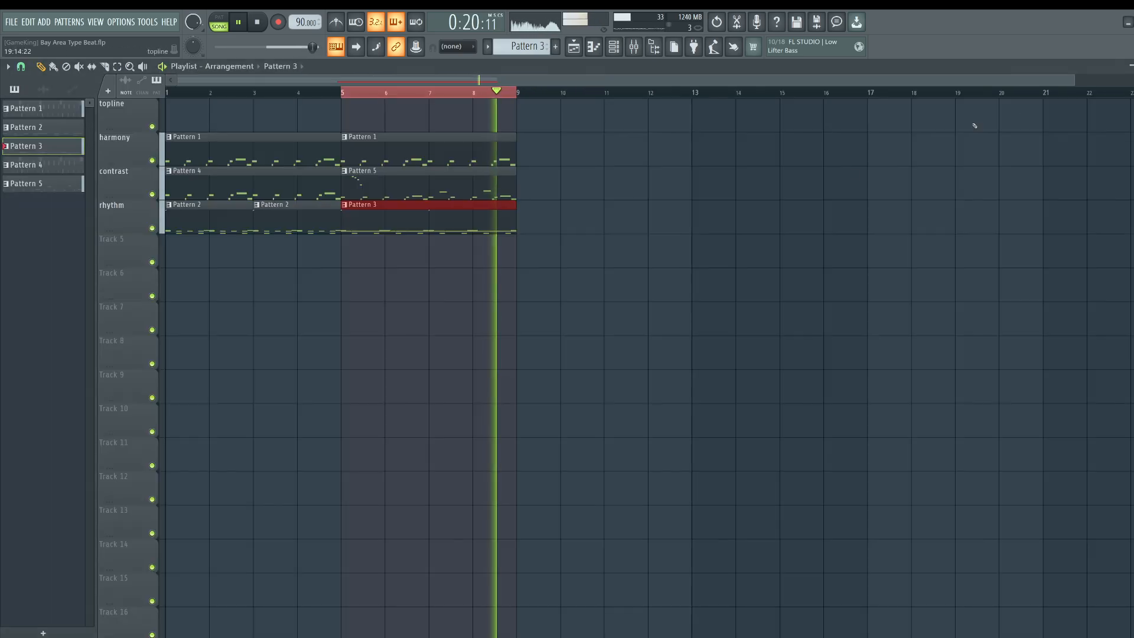
{"action": "left_click", "coordinate": [396, 95], "text": "ctrl"}
{"action": "key", "text": "F6"}
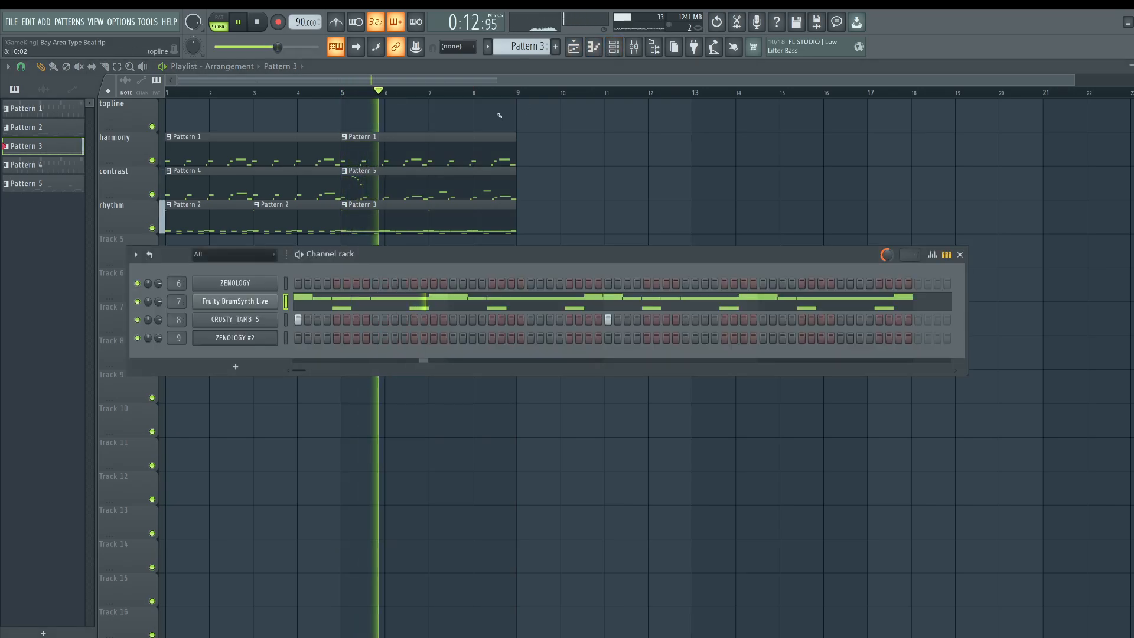
{"action": "key", "text": "space"}
Create a new empty pattern and add another ZENOLOGY instrument channel.
{"action": "key", "text": "F4"}
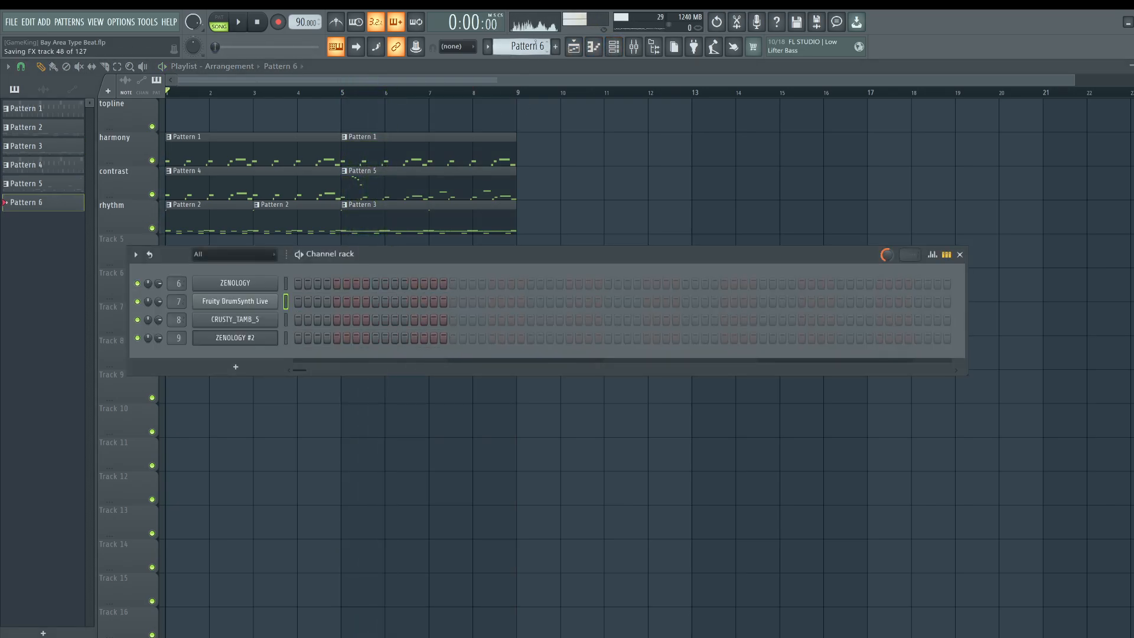
{"action": "left_click", "coordinate": [239, 371]}
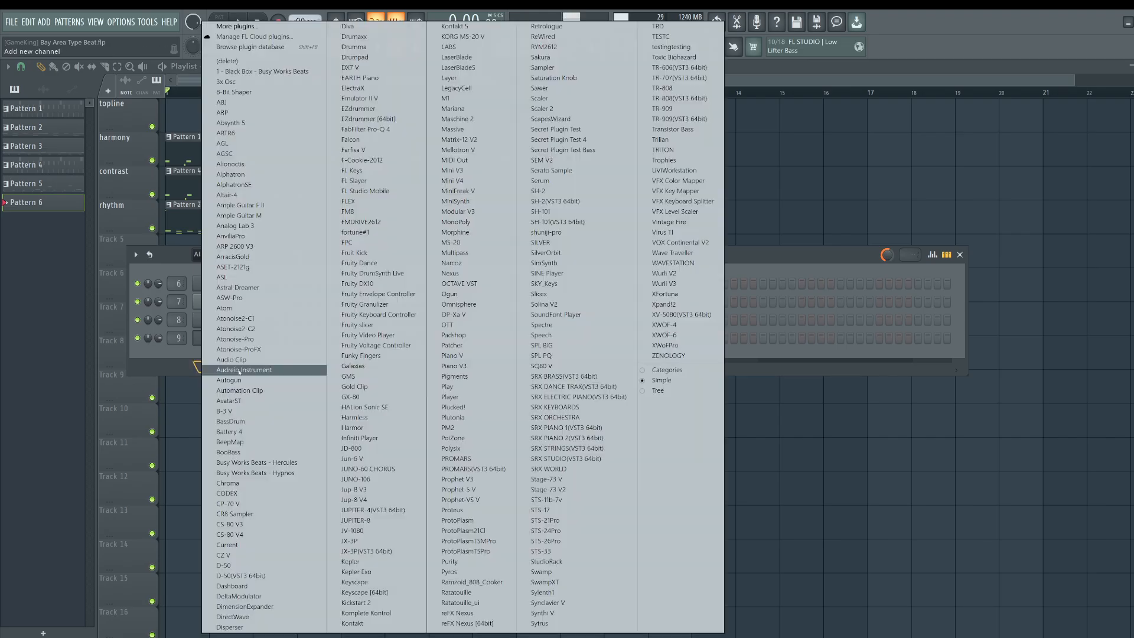
{"action": "left_click", "coordinate": [673, 356]}
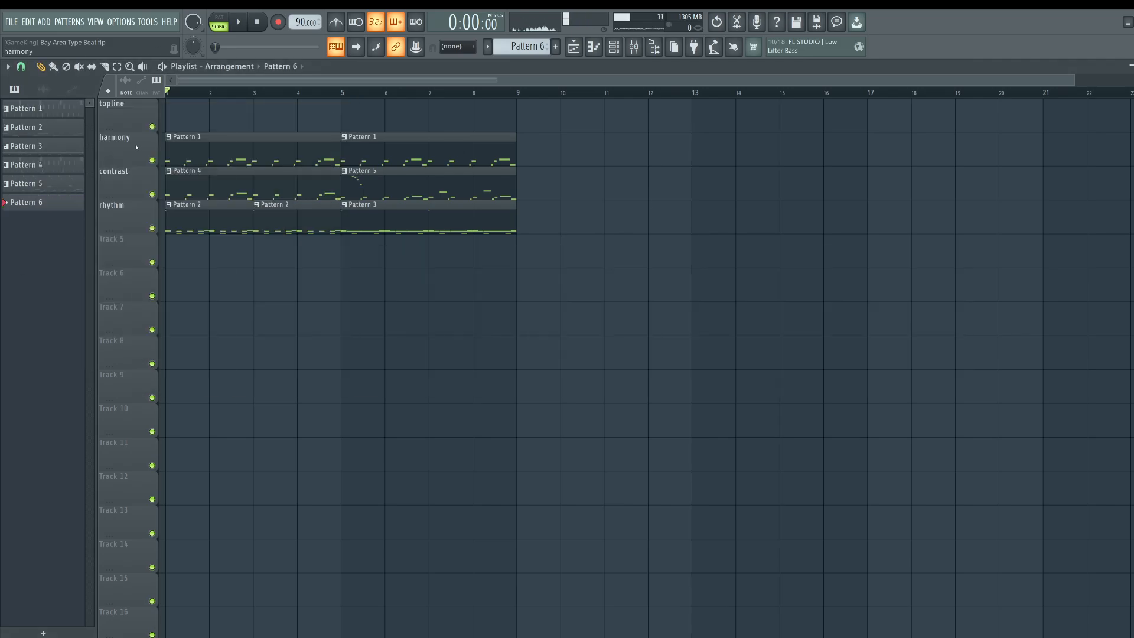
Insert a playlist track above harmony, name it topline, and move the bar 5 Pattern 1 clip onto it.
{"action": "right_click", "coordinate": [137, 146]}
{"action": "left_click", "coordinate": [154, 377]}
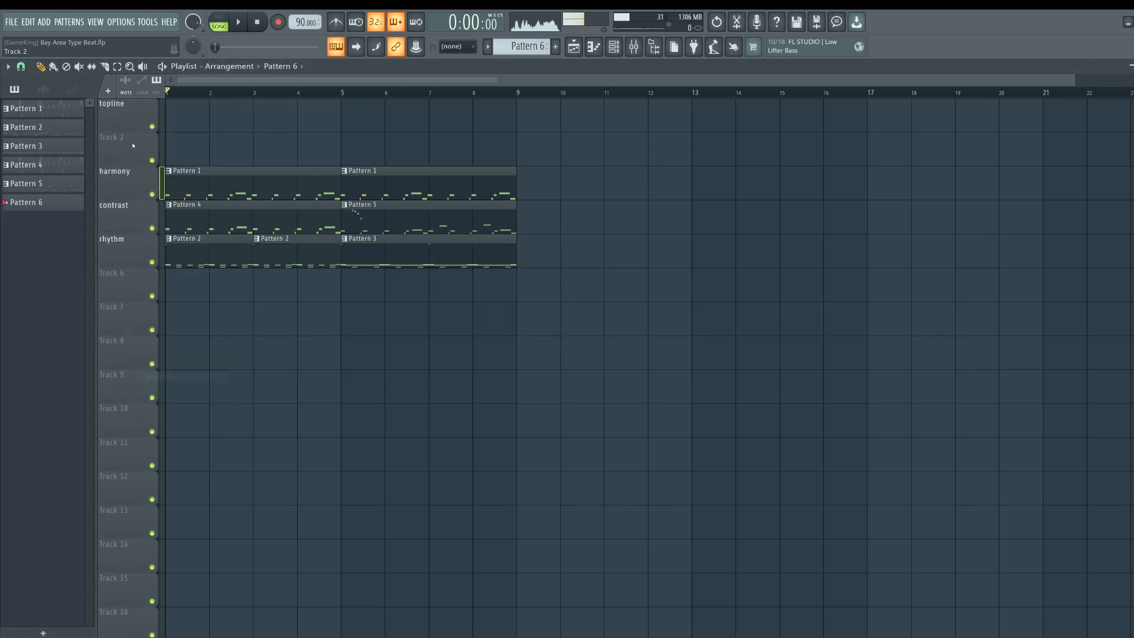
{"action": "right_click", "coordinate": [132, 145]}
{"action": "left_click", "coordinate": [146, 138]}
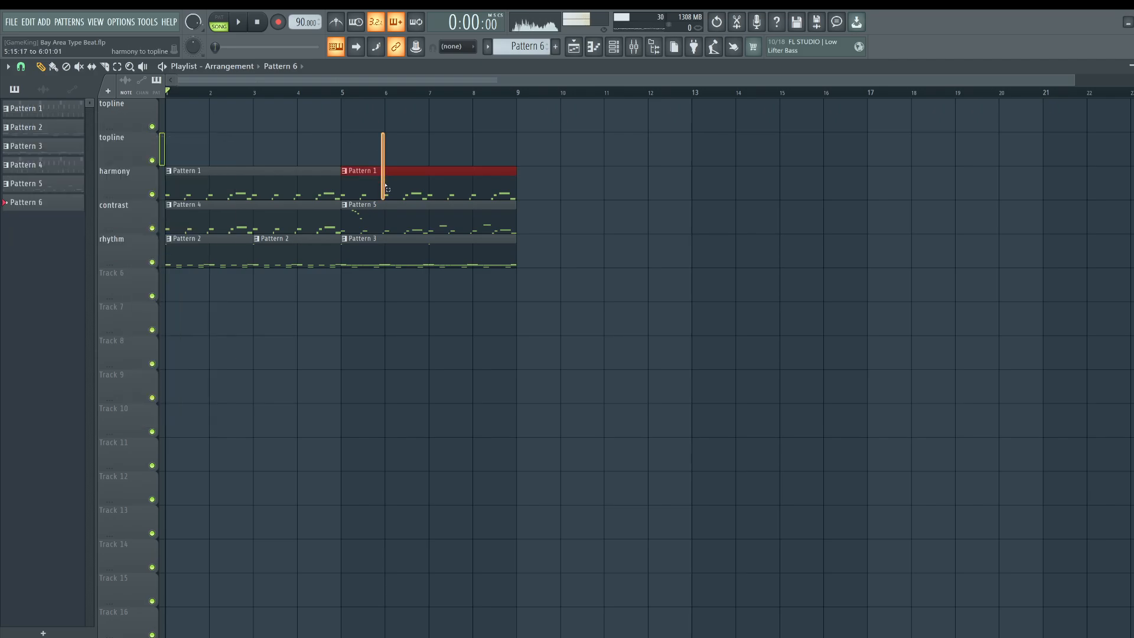
{"action": "left_click_drag", "start_coordinate": [385, 188], "coordinate": [381, 138]}
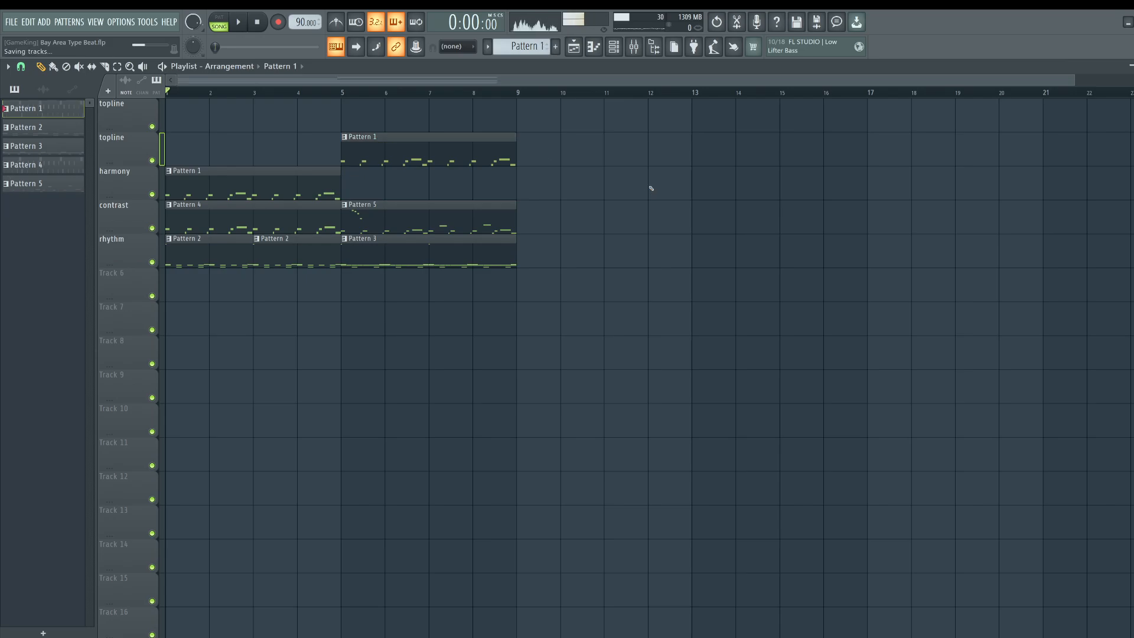
Insert a playlist track above the contrast track and name it contrast.
{"action": "right_click", "coordinate": [139, 216]}
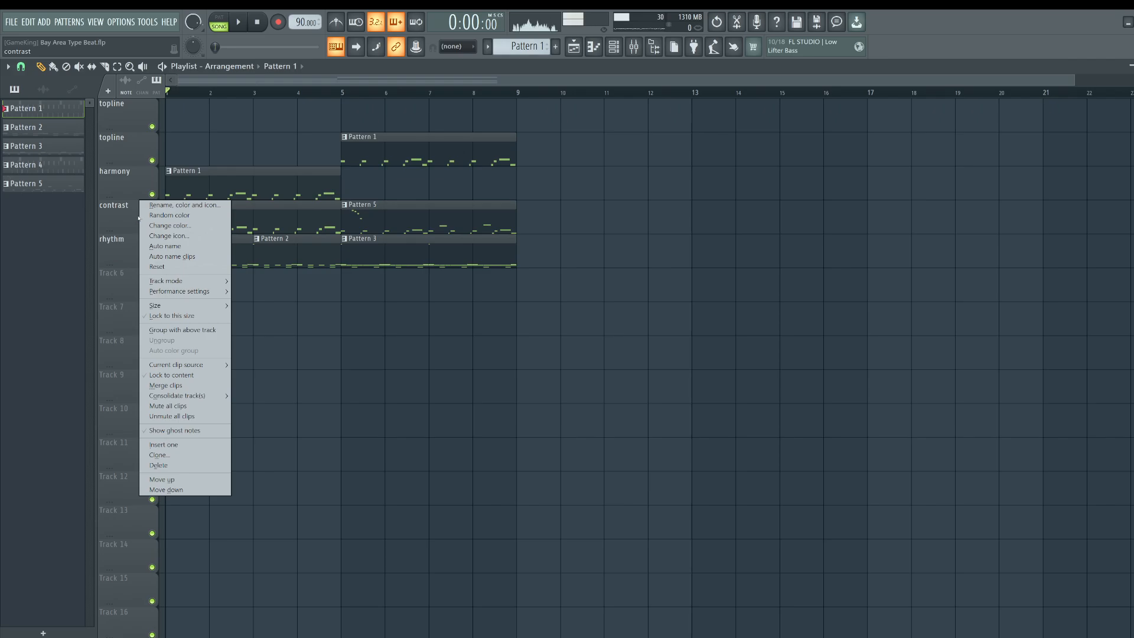
{"action": "left_click", "coordinate": [163, 444]}
{"action": "right_click", "coordinate": [121, 219]}
{"action": "left_click", "coordinate": [138, 207]}
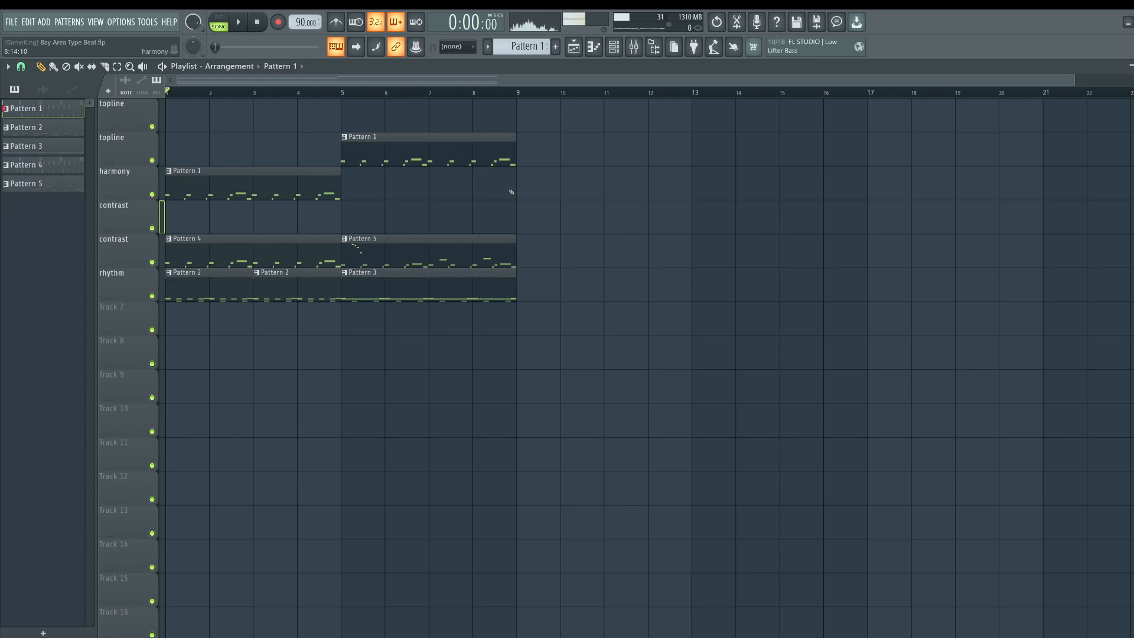
Move both Pattern 1 clips onto the uppermost topline track, at bars 1 and 5, and audition the start.
{"action": "left_click_drag", "start_coordinate": [245, 179], "coordinate": [225, 108]}
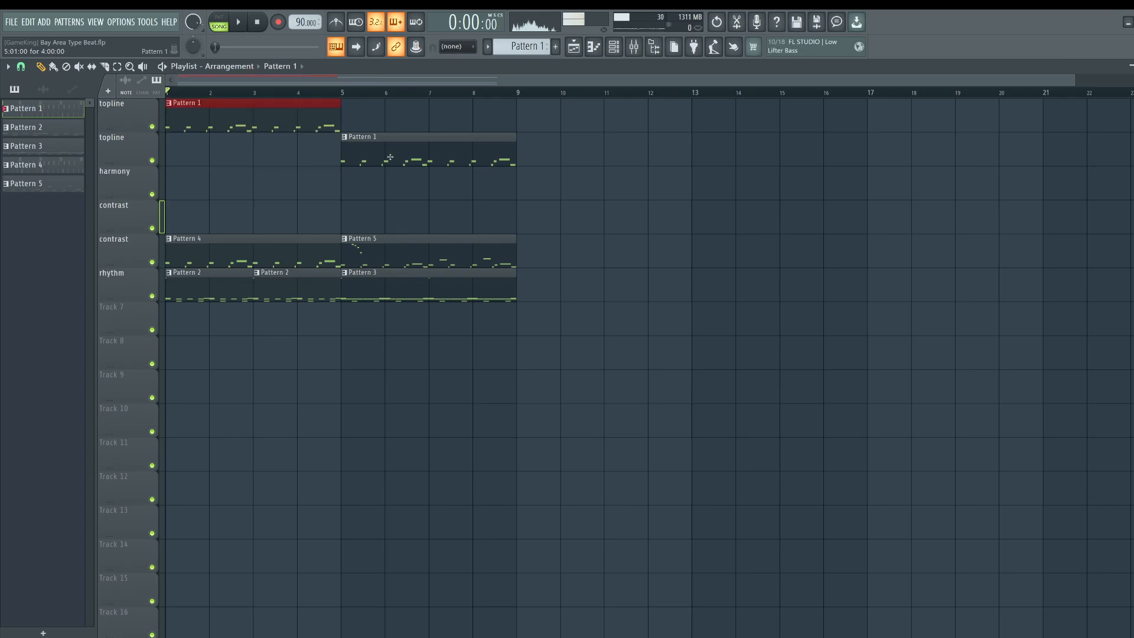
{"action": "left_click_drag", "start_coordinate": [389, 157], "coordinate": [390, 123]}
{"action": "key", "text": "space"}
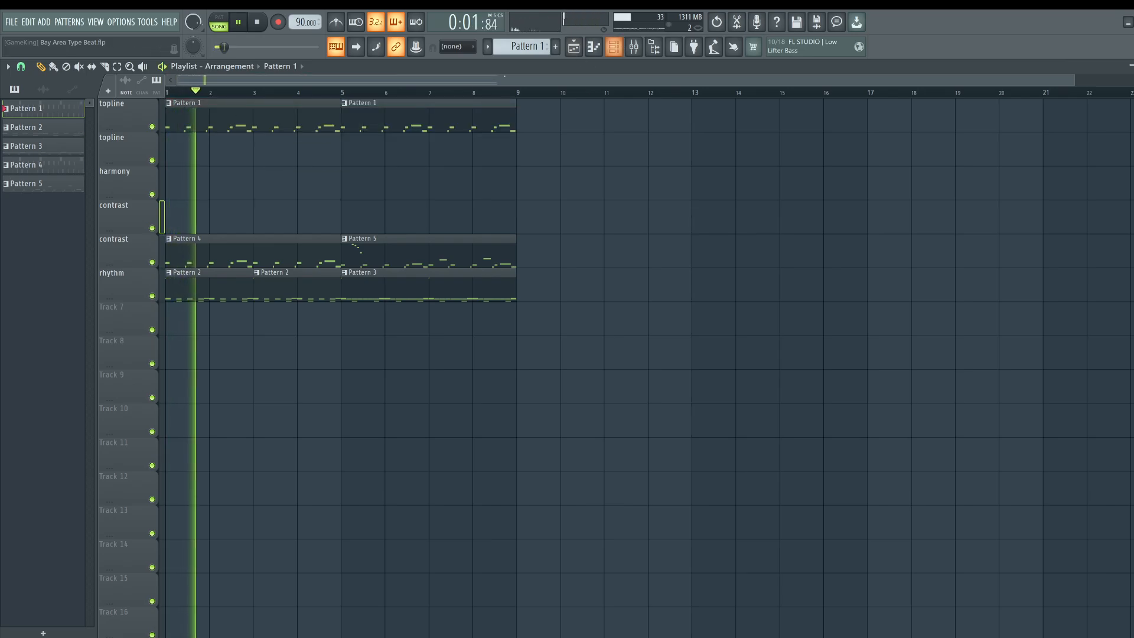
{"action": "key", "text": "space"}
Shift all ZENOLOGY notes in Pattern 1 slightly later so the D4 near bar 2 starts on the bar line, and play it.
{"action": "double_click", "coordinate": [286, 108]}
{"action": "scroll", "coordinate": [180, 173], "scroll_direction": "left", "scroll_amount": 3}
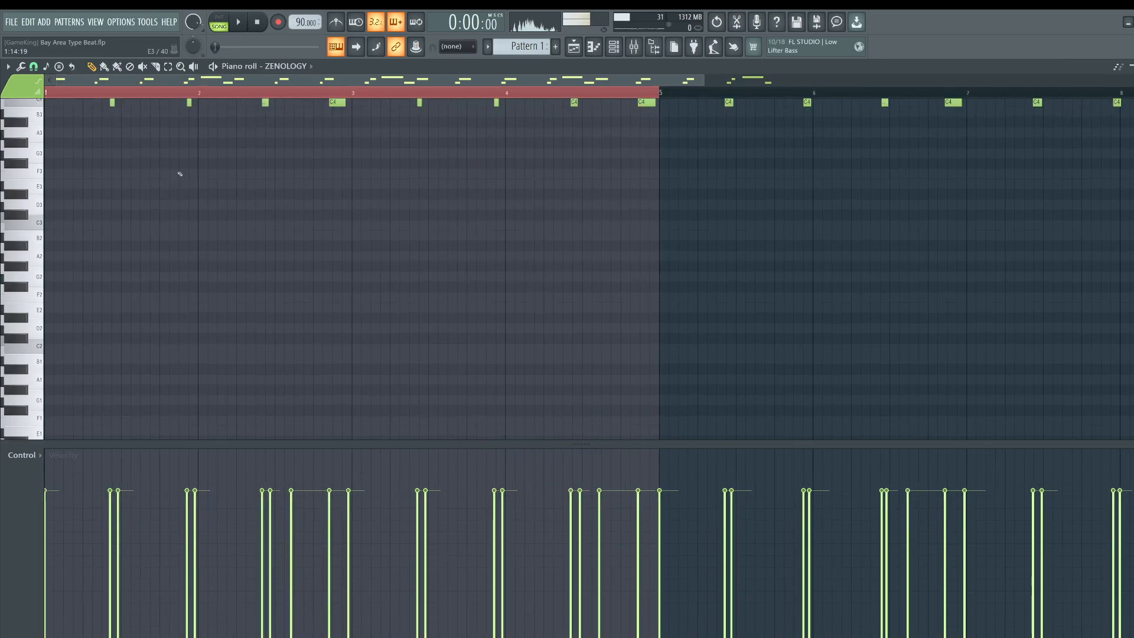
{"action": "scroll", "coordinate": [466, 153], "scroll_direction": "up", "scroll_amount": 4}
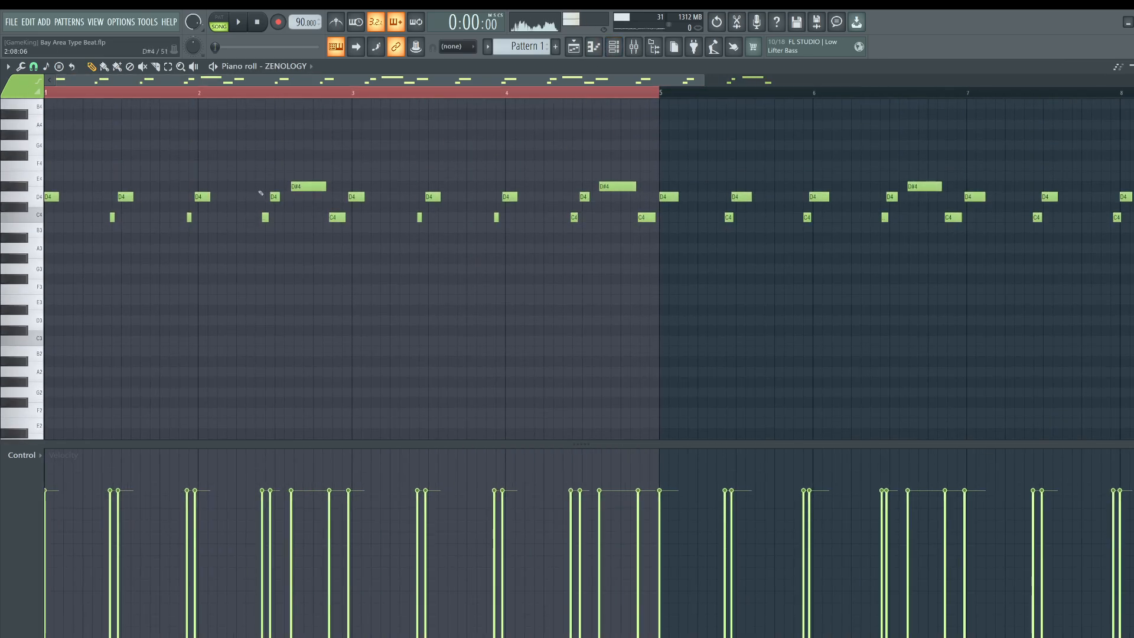
{"action": "left_click", "coordinate": [39, 196], "text": "ctrl"}
{"action": "left_click_drag", "start_coordinate": [40, 173], "coordinate": [39, 261]}
{"action": "left_click", "coordinate": [40, 197], "text": "ctrl+shift"}
{"action": "left_click_drag", "start_coordinate": [40, 174], "coordinate": [40, 258]}
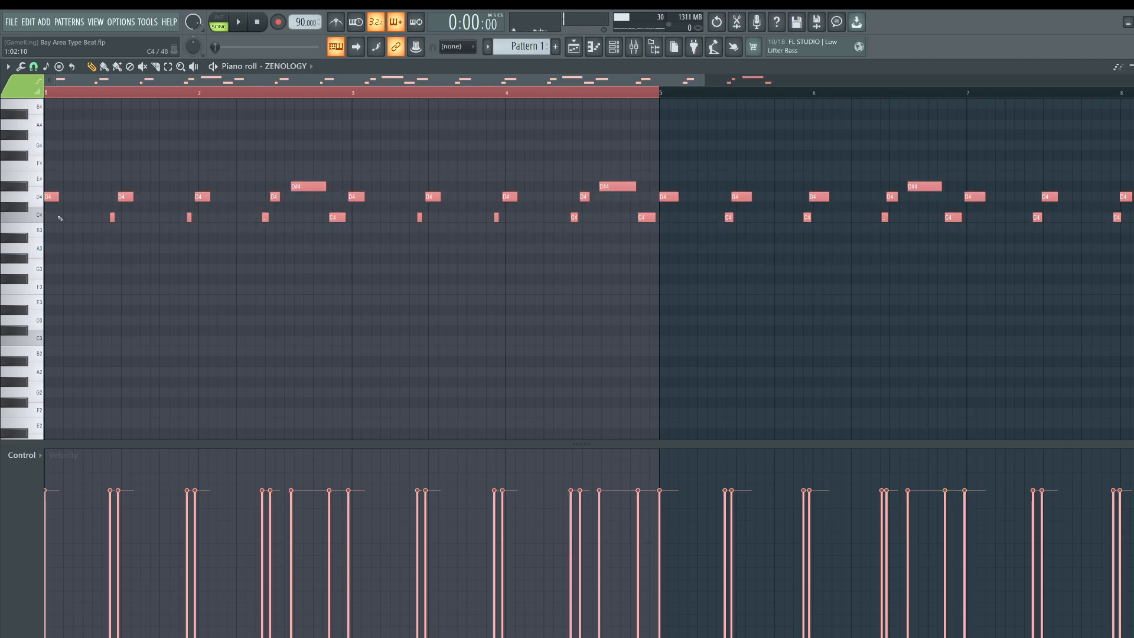
{"action": "scroll", "coordinate": [106, 92], "scroll_direction": "up", "scroll_amount": 4}
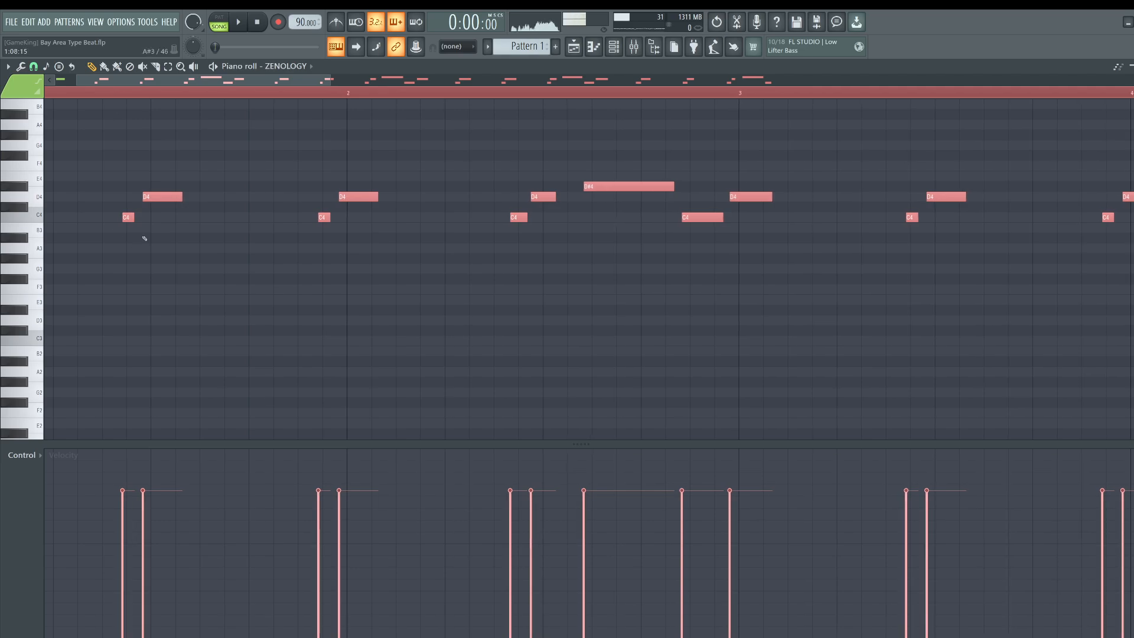
{"action": "left_click_drag", "start_coordinate": [158, 194], "coordinate": [167, 193]}
{"action": "key", "text": "space"}
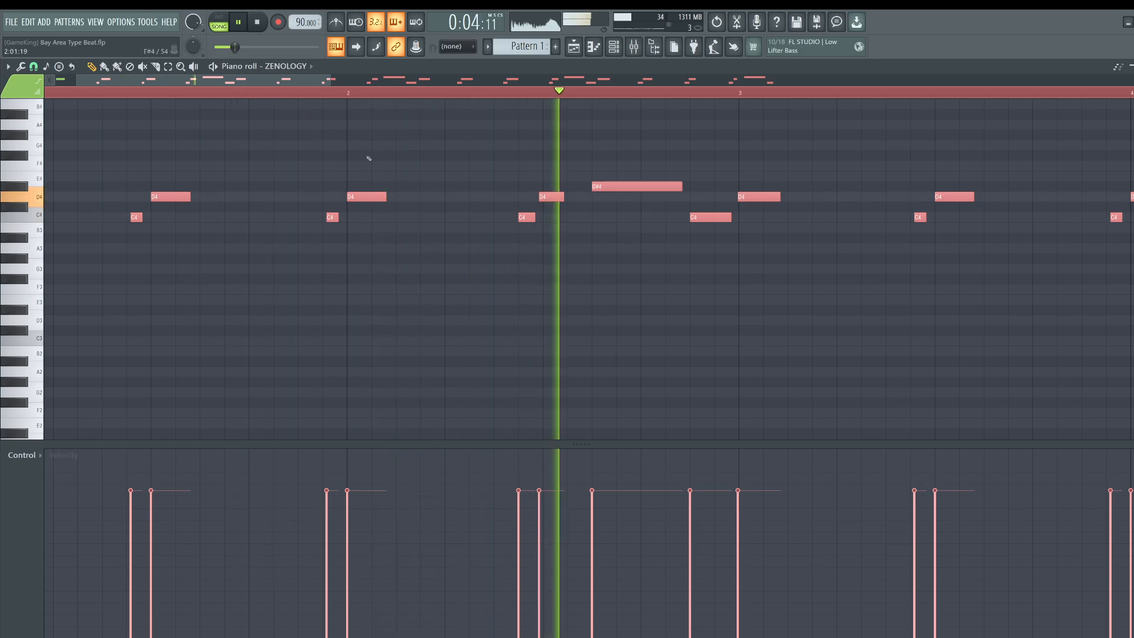
Open Pattern 4's ZENOLOGY #2 notes and nudge all of them very slightly later during playback.
{"action": "key", "text": "F5"}
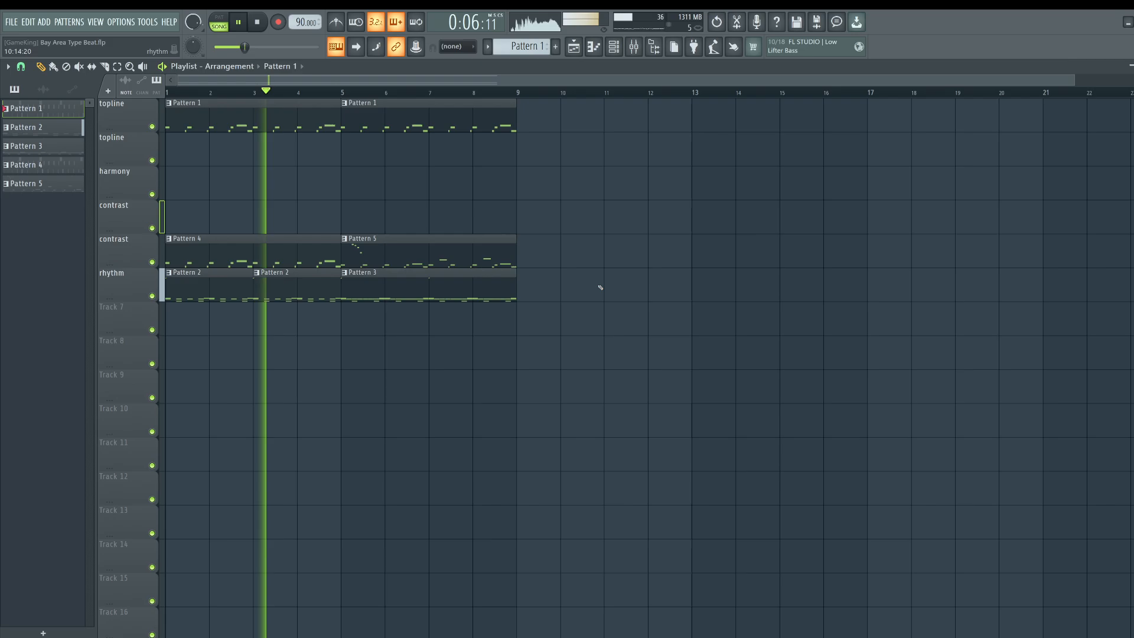
{"action": "key", "text": "space"}
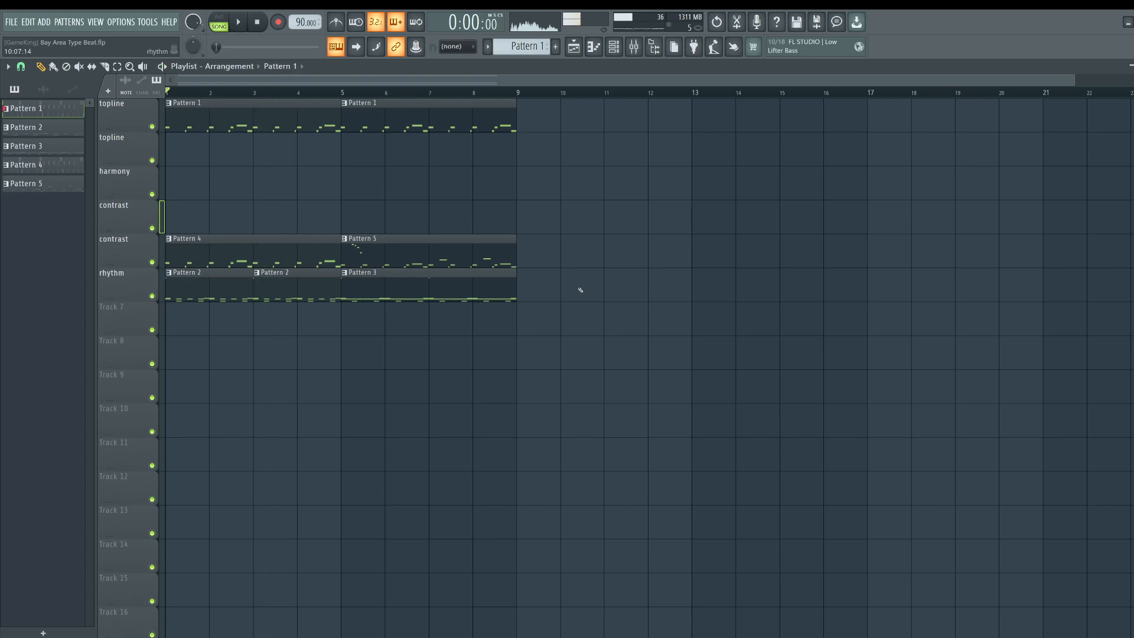
{"action": "double_click", "coordinate": [240, 242]}
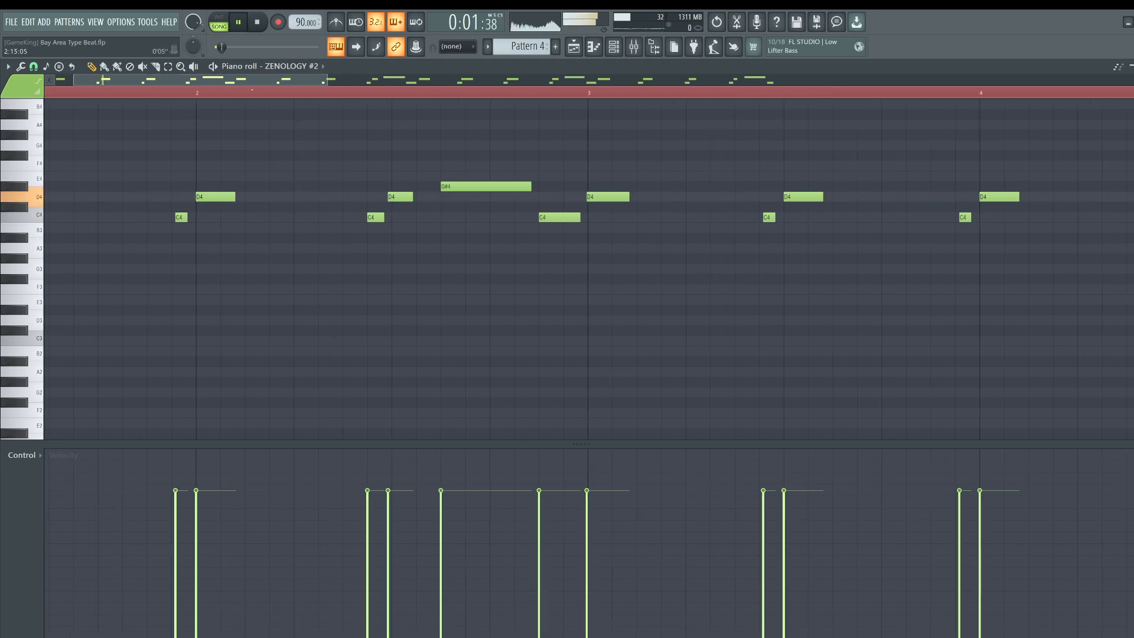
{"action": "key", "text": "ctrl+a"}
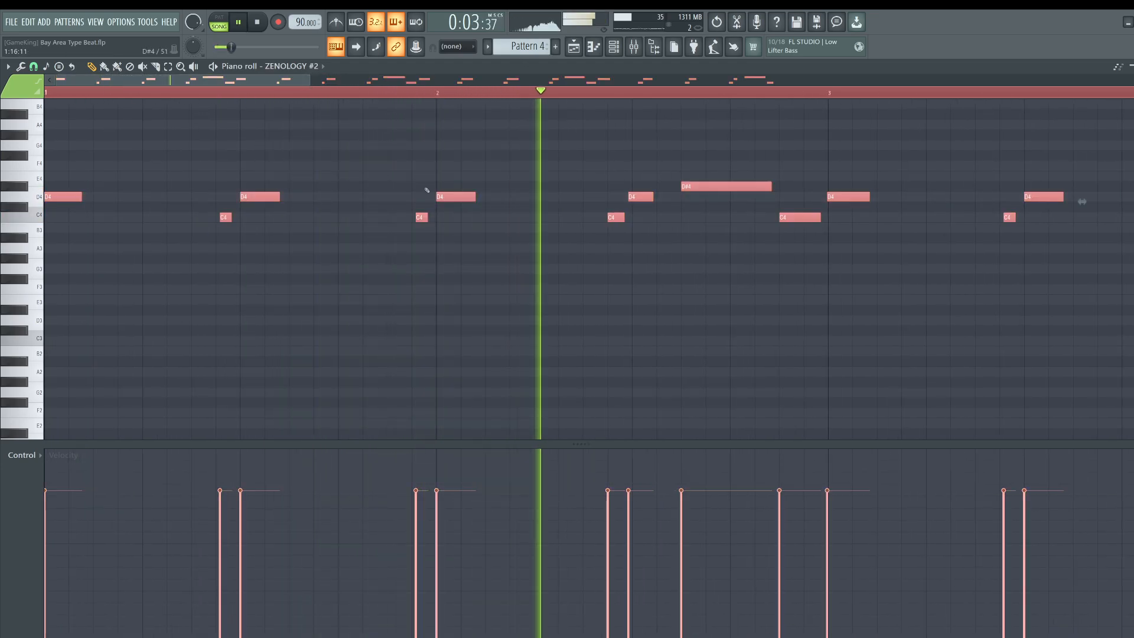
{"action": "left_click_drag", "start_coordinate": [454, 198], "coordinate": [455, 198]}
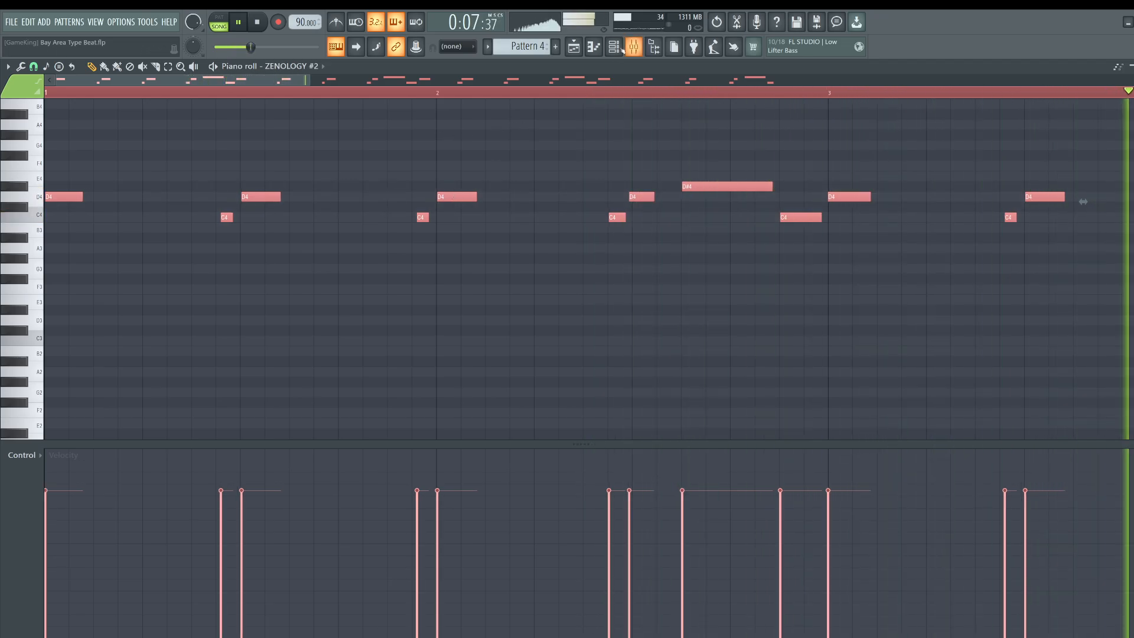
Check the synth bass patch loaded in the ZENOLOGY #2 channel's plugin editor and close it.
{"action": "key", "text": "F6"}
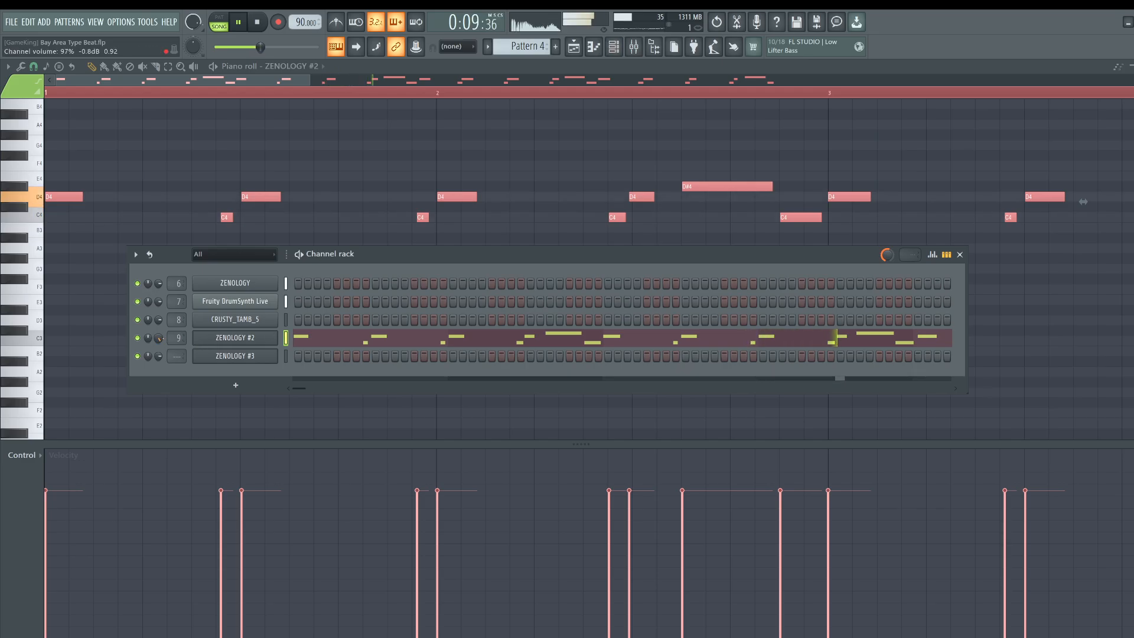
{"action": "left_click", "coordinate": [242, 340]}
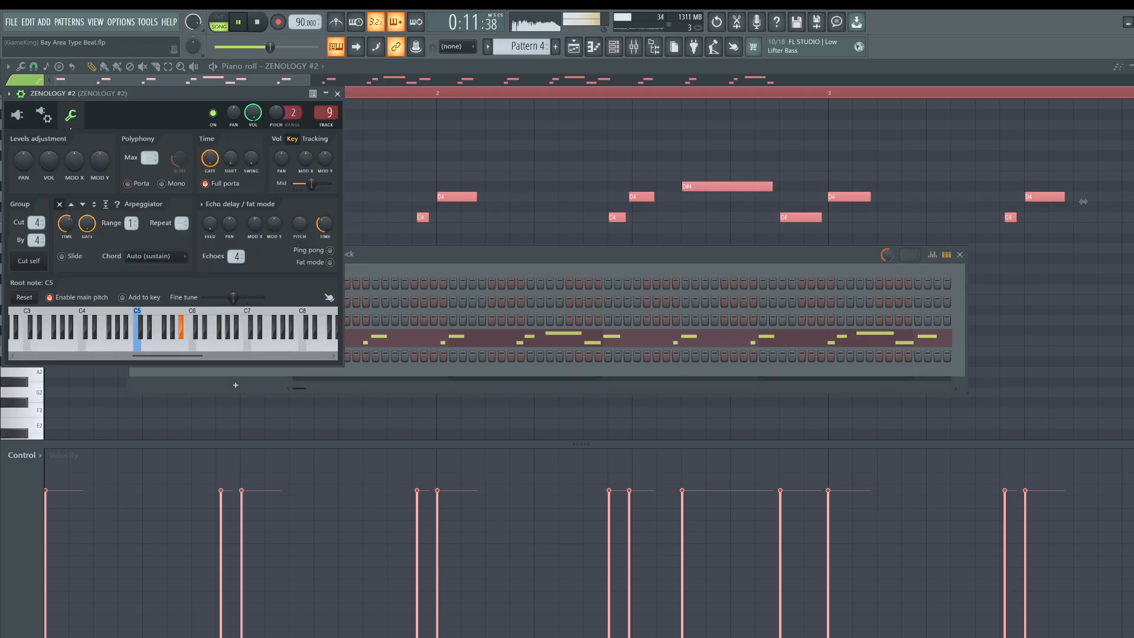
{"action": "left_click", "coordinate": [20, 118]}
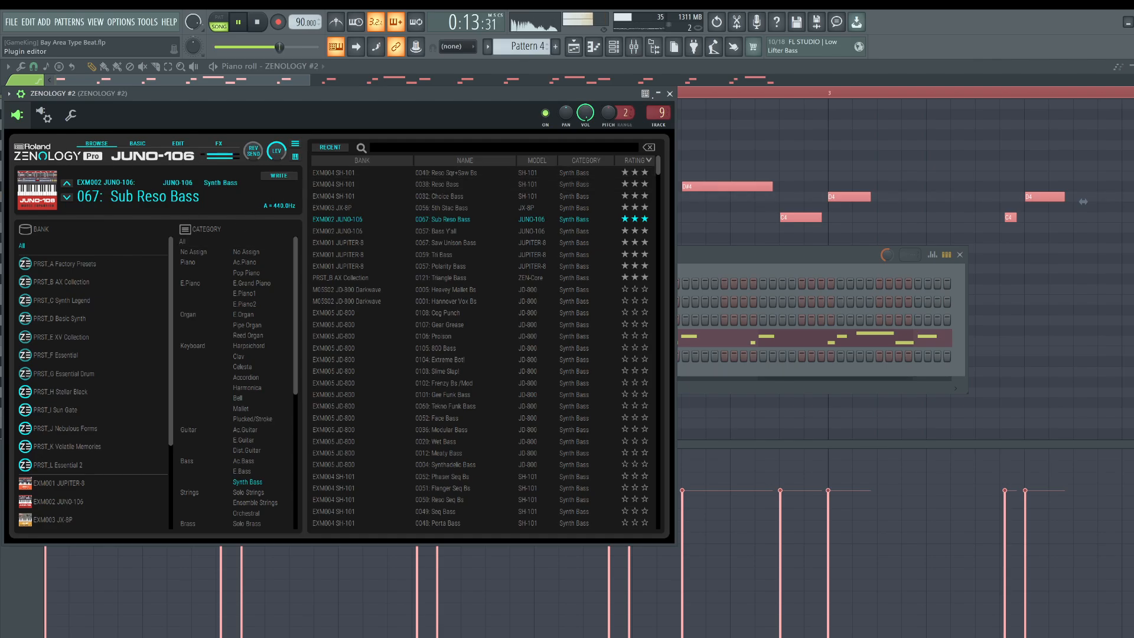
{"action": "left_click", "coordinate": [669, 94]}
Review the Fruity DrumSynth Live notes across all four bars of Pattern 3 and return to the playlist.
{"action": "key", "text": "F5"}
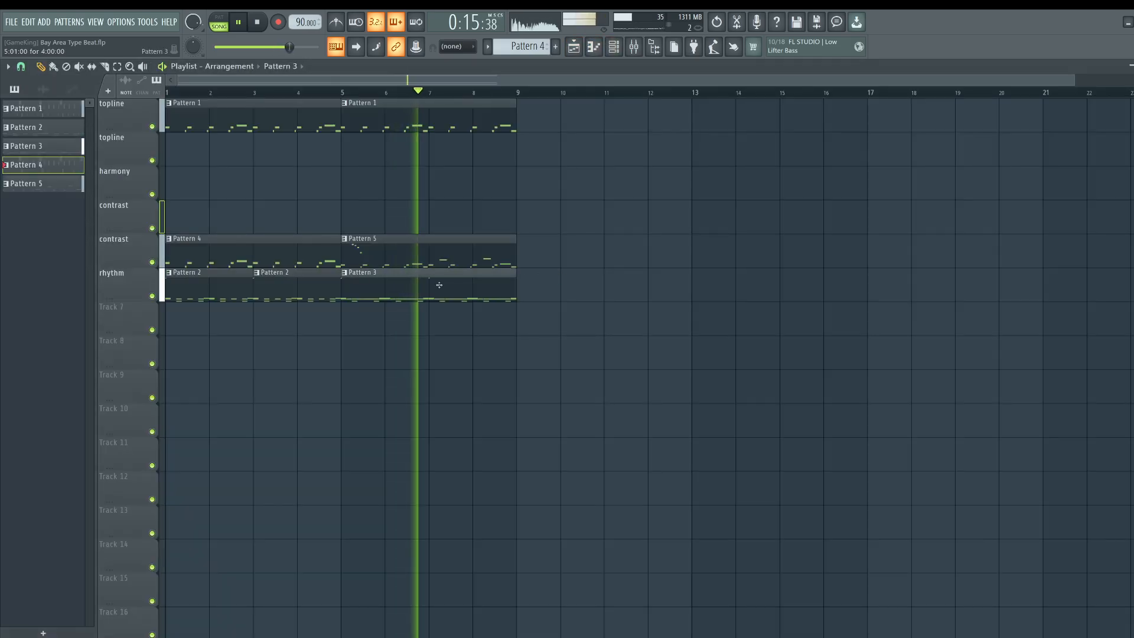
{"action": "double_click", "coordinate": [374, 282]}
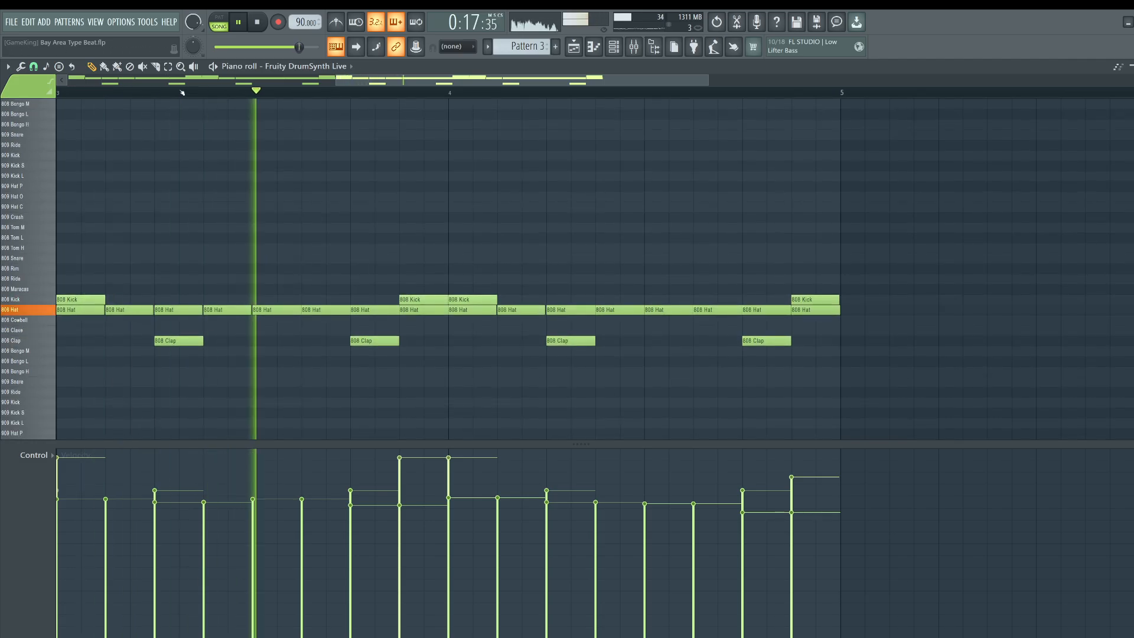
{"action": "scroll", "coordinate": [171, 287], "scroll_direction": "down", "scroll_amount": 5}
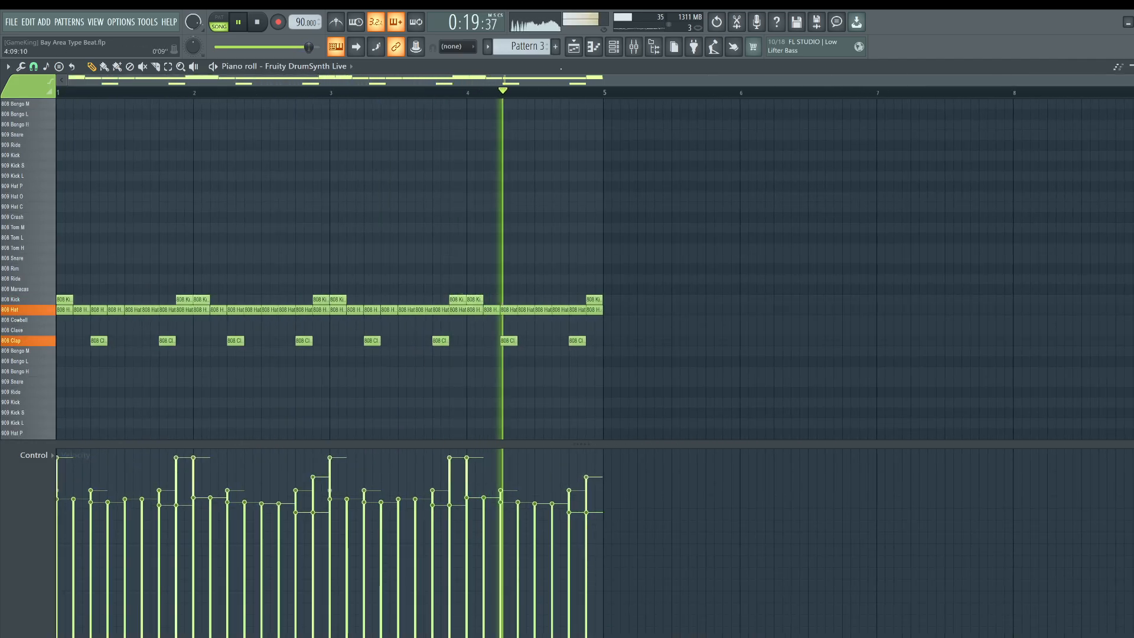
{"action": "key", "text": "F5"}
Replace the Pattern 3 clip at bar 5 with duplicates of the two Pattern 2 clips and show the channel rack.
{"action": "right_click", "coordinate": [430, 295]}
{"action": "left_click_drag", "start_coordinate": [310, 322], "coordinate": [218, 288]}
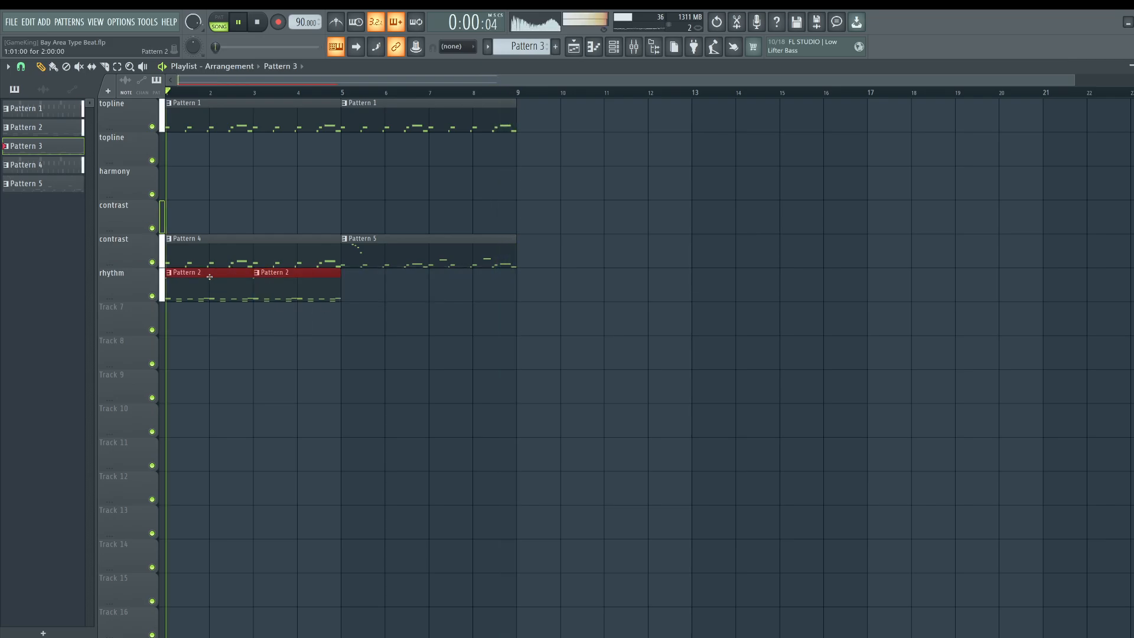
{"action": "key", "text": "ctrl+b"}
{"action": "left_click", "coordinate": [614, 47]}
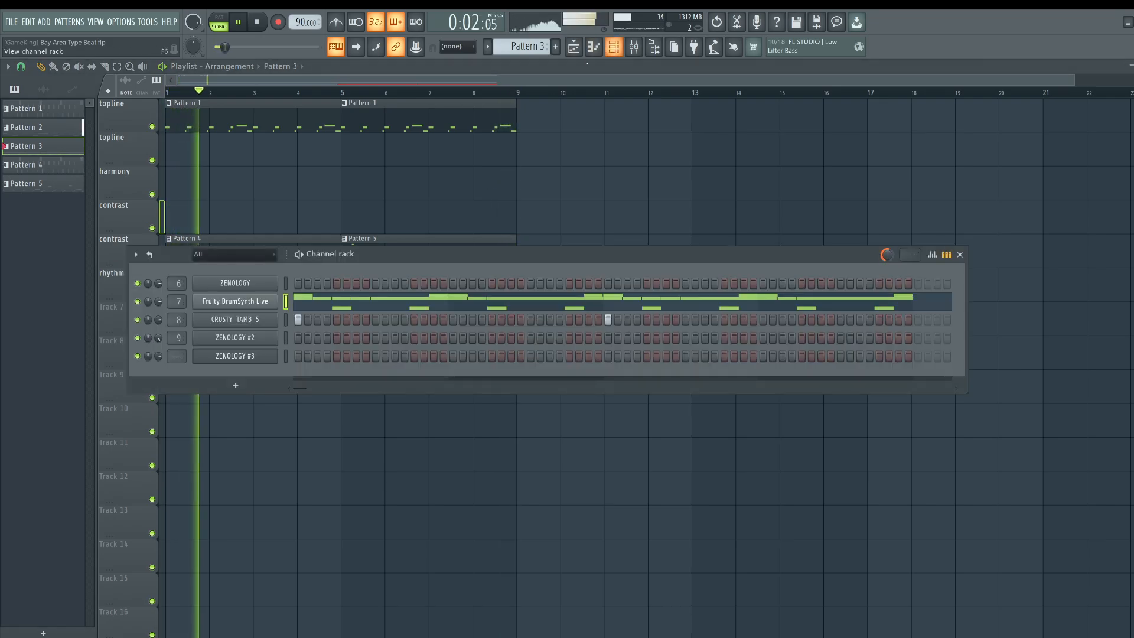
Open Pattern 3's Fruity DrumSynth Live notes and select the 808 Clap notes to check their velocities.
{"action": "left_click", "coordinate": [233, 302]}
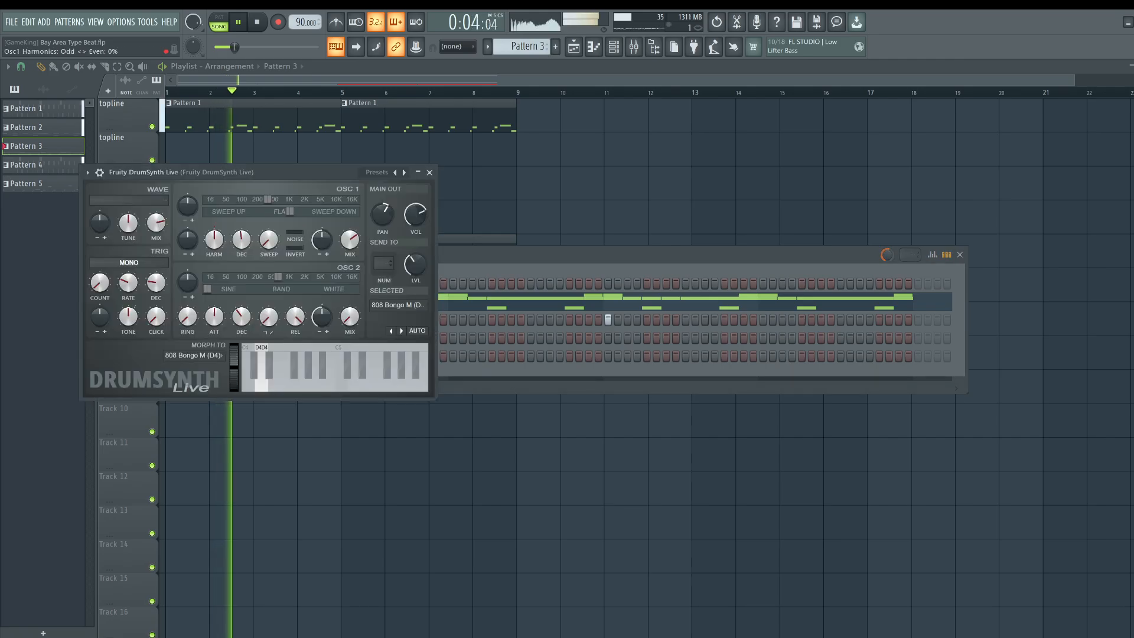
{"action": "left_click", "coordinate": [431, 172]}
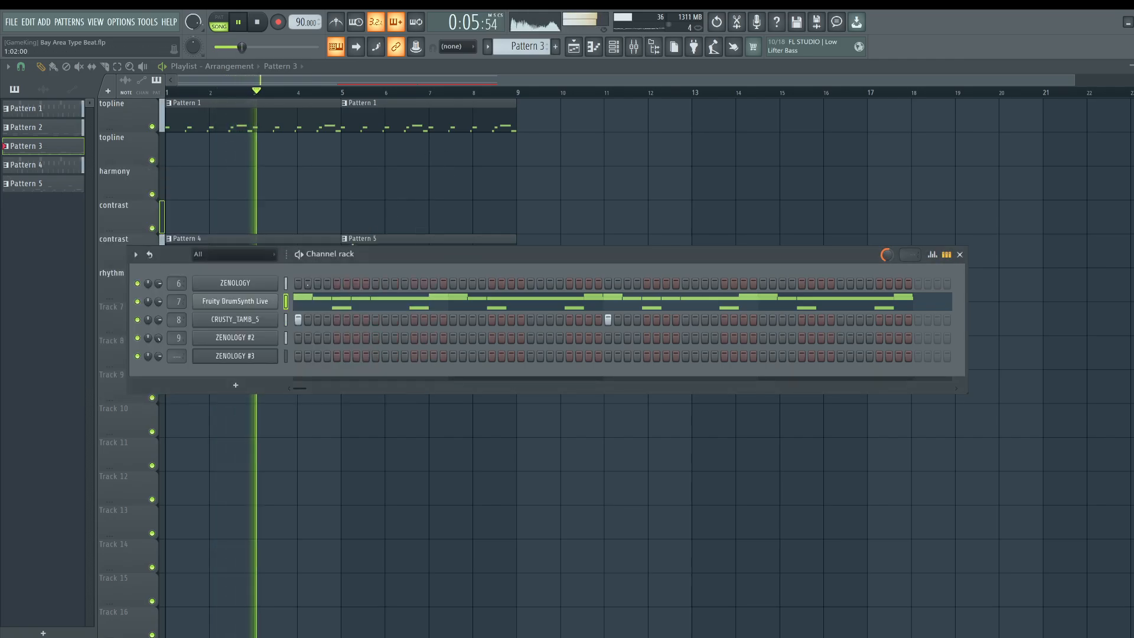
{"action": "left_click", "coordinate": [294, 296]}
{"action": "left_click", "coordinate": [43, 340], "text": "ctrl"}
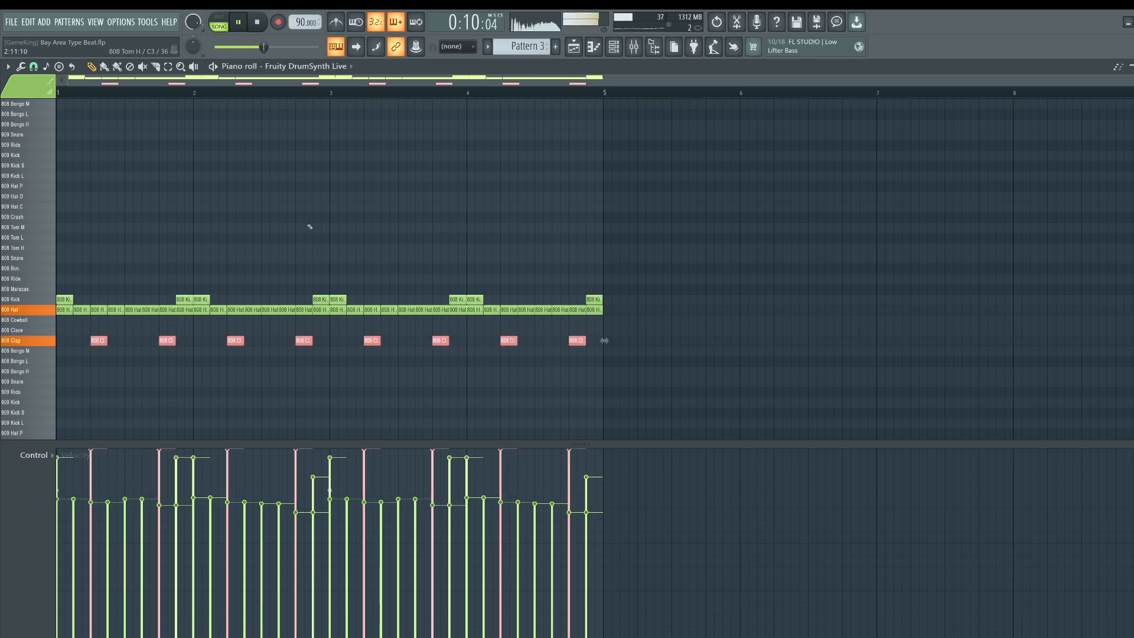
Raise the velocity of all the 808 Clap notes in Pattern 2.
{"action": "left_click_drag", "start_coordinate": [528, 46], "coordinate": [527, 54]}
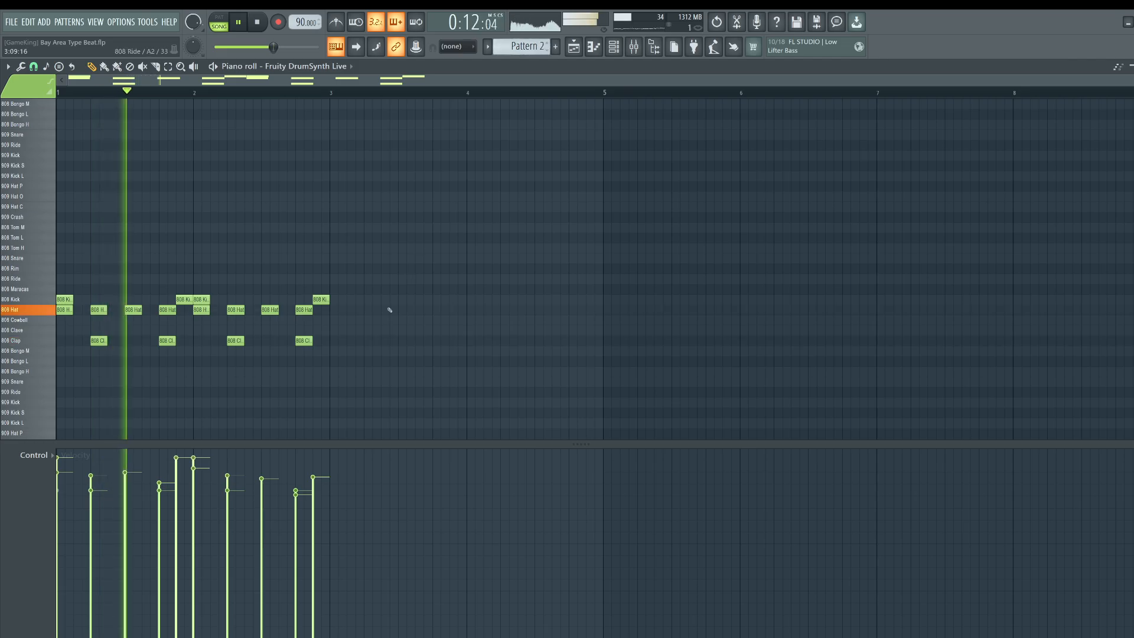
{"action": "left_click_drag", "start_coordinate": [332, 331], "coordinate": [27, 354]}
{"action": "mouse_move", "coordinate": [300, 446]}
{"action": "left_mouse_down"}
{"action": "mouse_move", "coordinate": [103, 444]}
{"action": "mouse_move", "coordinate": [94, 461]}
{"action": "left_mouse_up"}
{"action": "mouse_move", "coordinate": [164, 471]}
{"action": "left_mouse_down"}
{"action": "mouse_move", "coordinate": [309, 461]}
{"action": "mouse_move", "coordinate": [170, 452]}
{"action": "mouse_move", "coordinate": [282, 445]}
{"action": "left_mouse_up"}
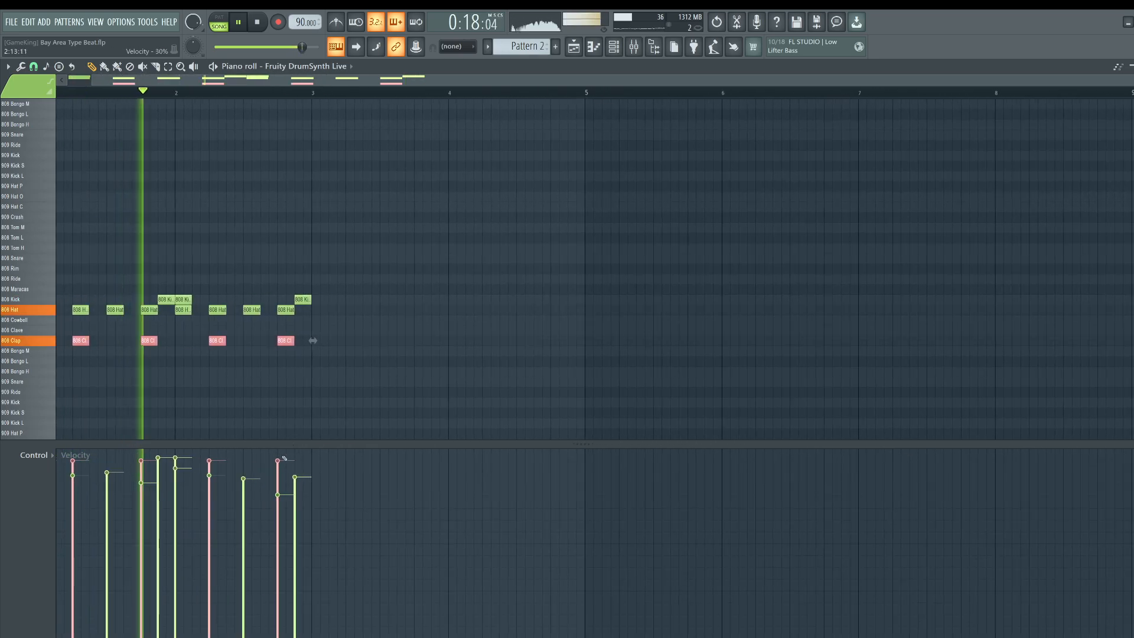
{"action": "left_click_drag", "start_coordinate": [301, 356], "coordinate": [77, 336]}
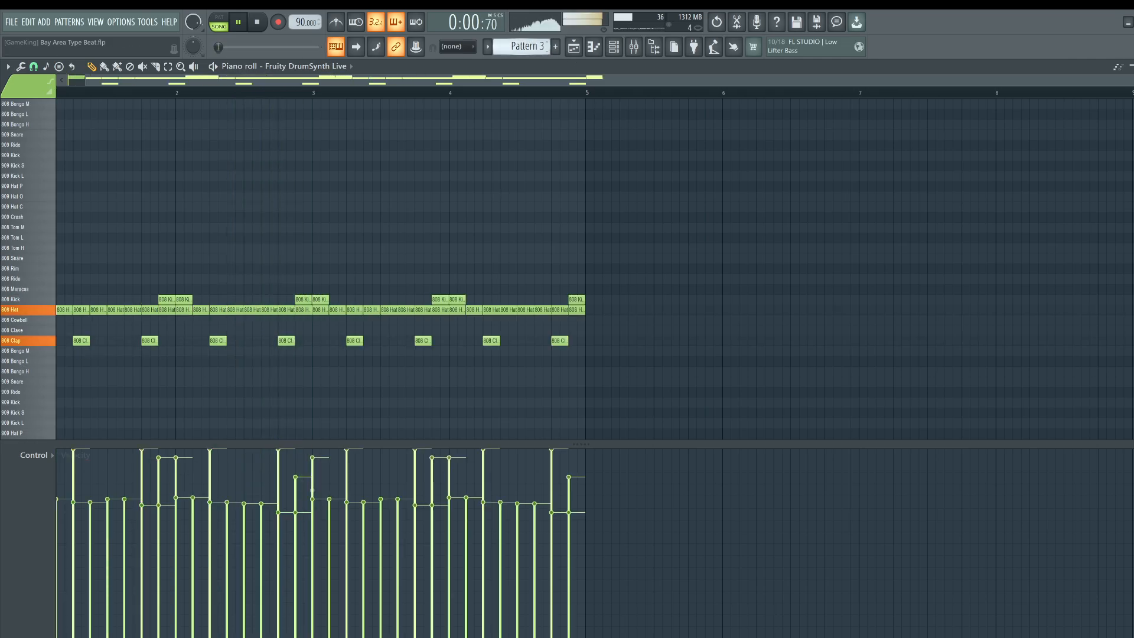
Lower the velocity of all the 808 Clap notes in Pattern 3 and return to the playlist.
{"action": "left_click", "coordinate": [33, 341], "text": "ctrl"}
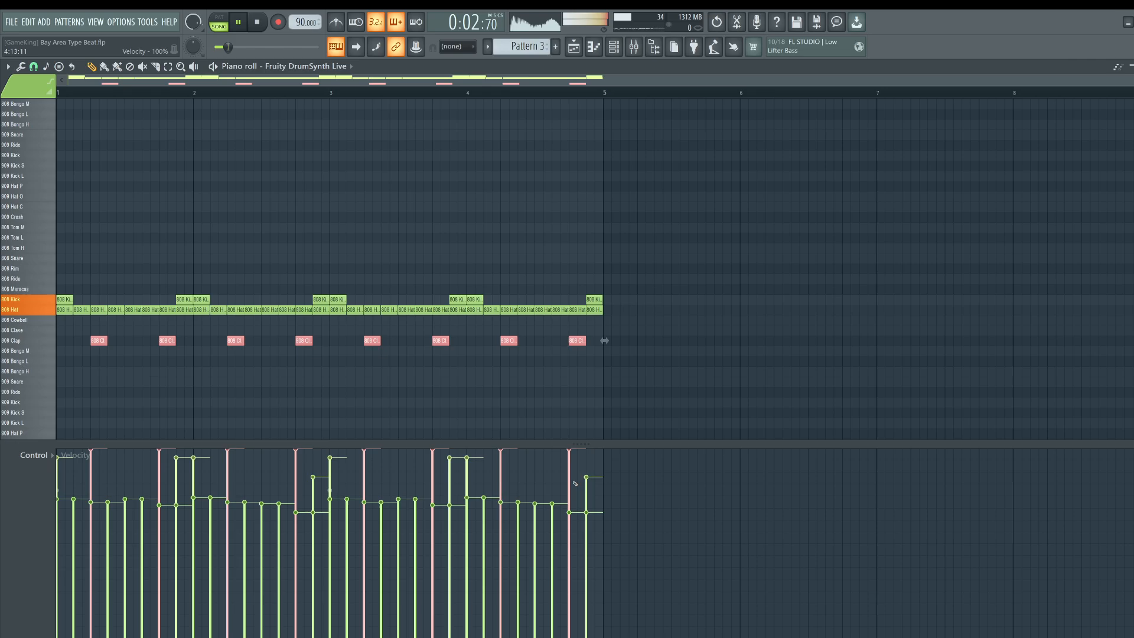
{"action": "key", "text": "ctrl+d"}
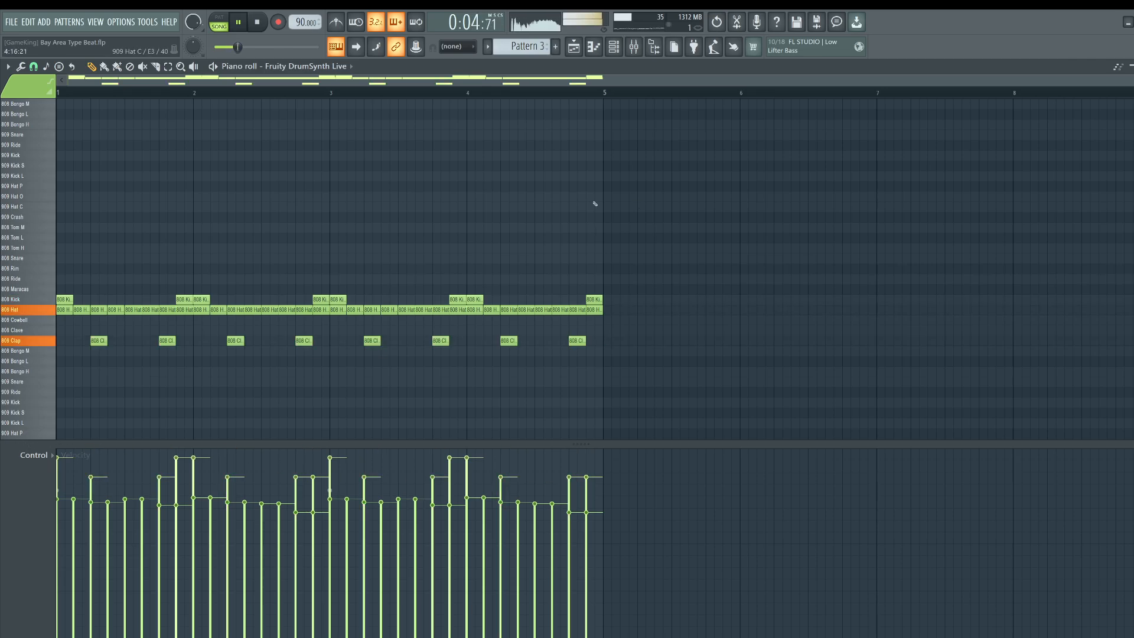
{"action": "left_click", "coordinate": [573, 47]}
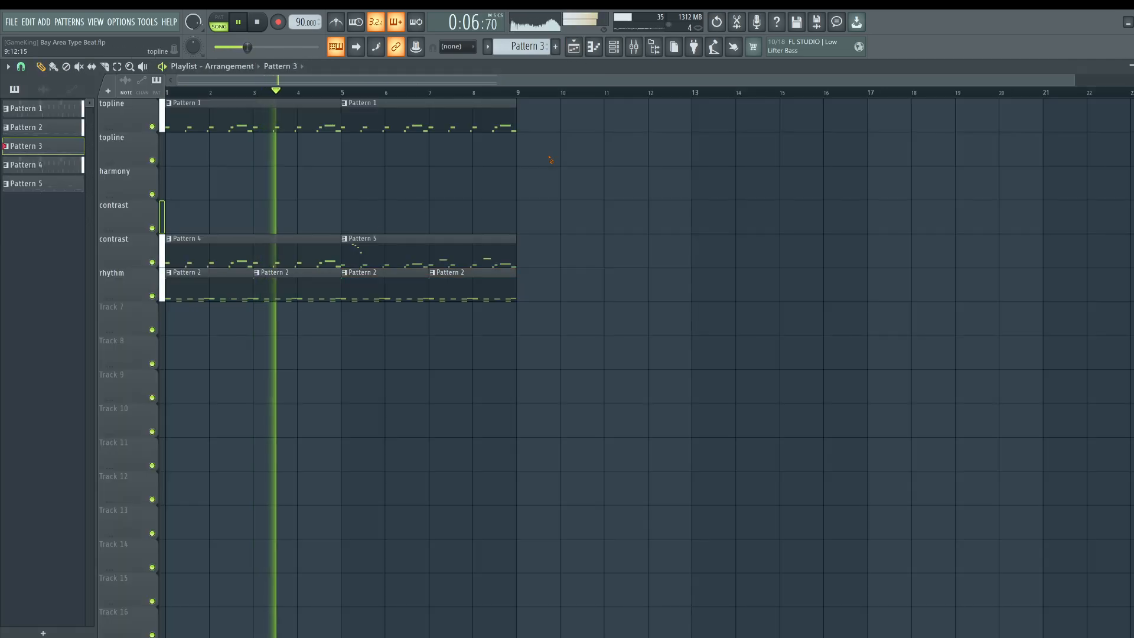
Create an empty Pattern 6 and route the ZENOLOGY #3 channel to mixer track 10.
{"action": "left_click", "coordinate": [611, 50]}
{"action": "left_click_drag", "start_coordinate": [527, 46], "coordinate": [527, 33]}
{"action": "key", "text": "space"}
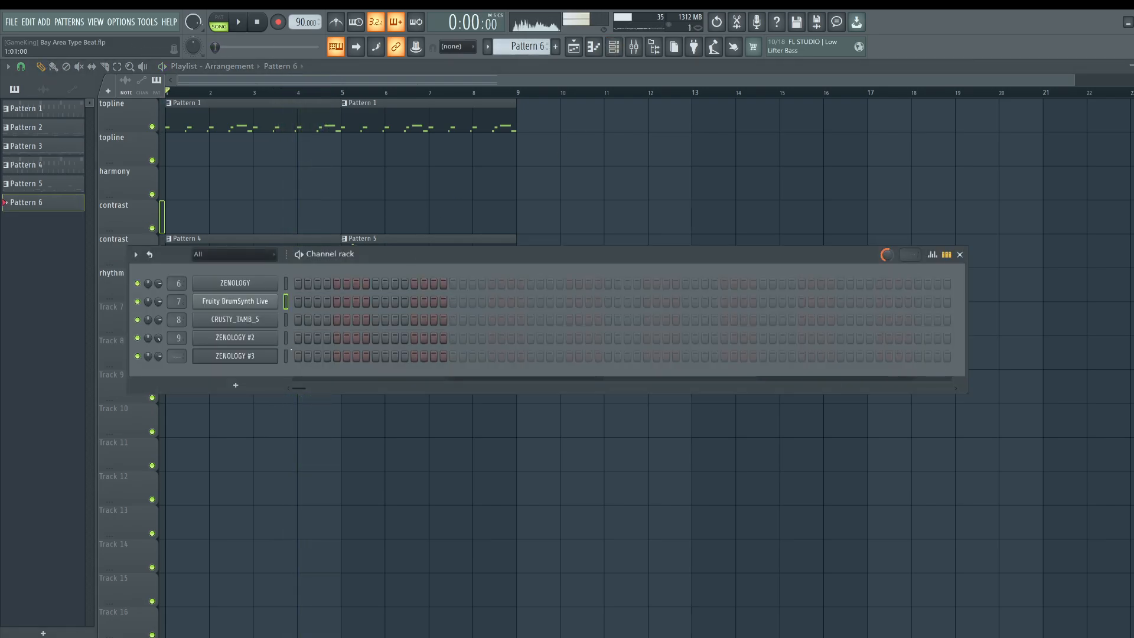
{"action": "double_click", "coordinate": [177, 356]}
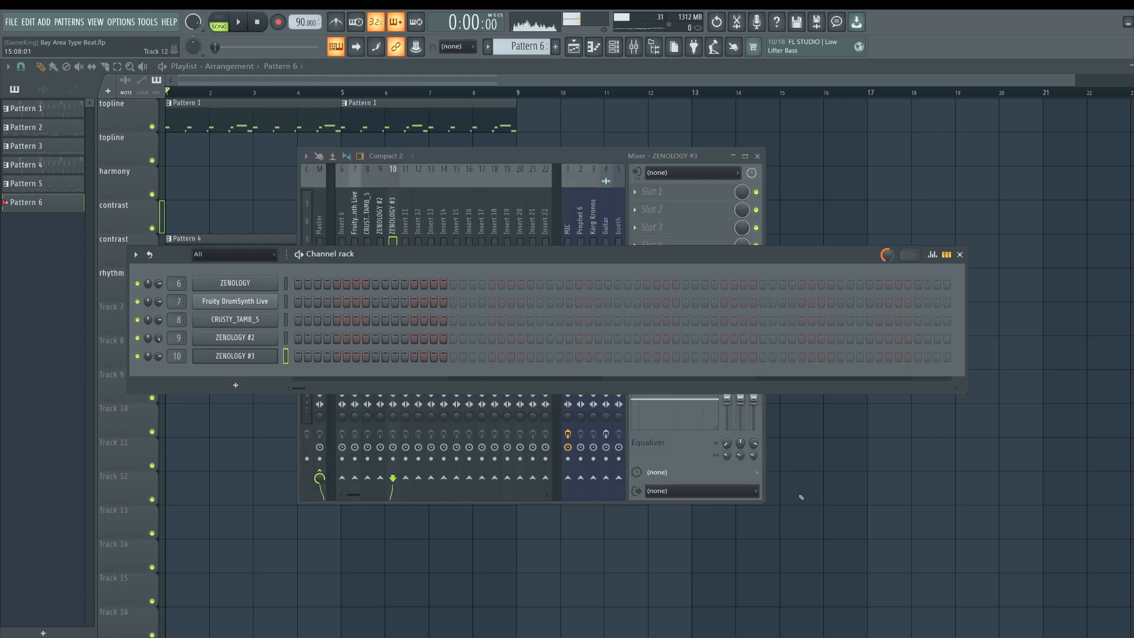
{"action": "key", "text": "F12"}
{"action": "key", "text": "space"}
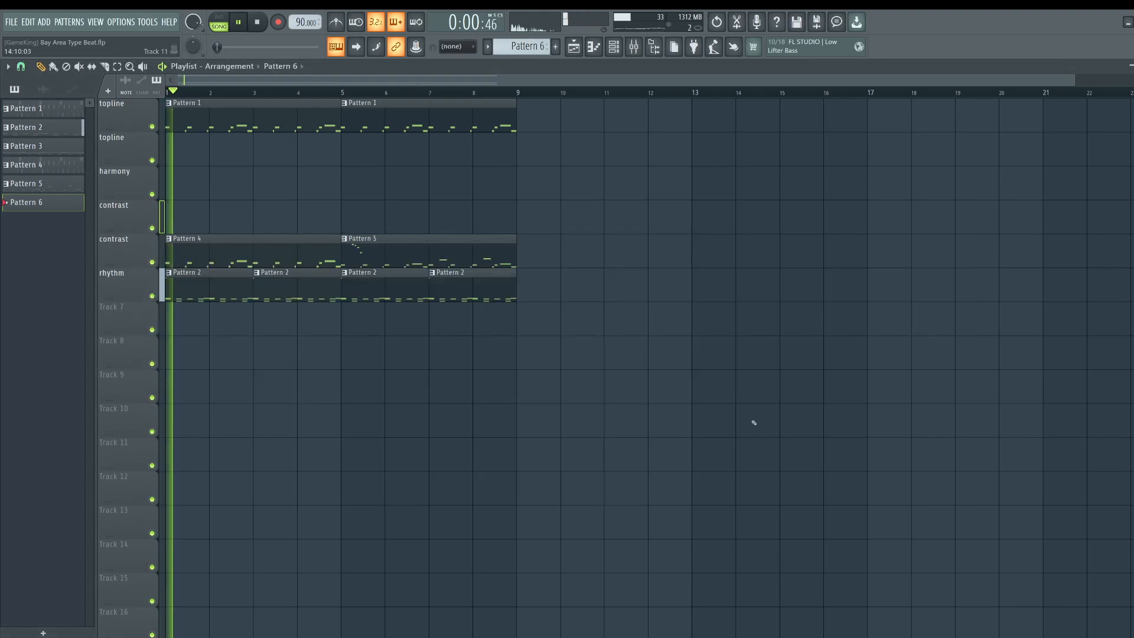
Open the ZENOLOGY #3 patch browser and filter the patches to the Synth Lead category.
{"action": "left_click", "coordinate": [614, 47]}
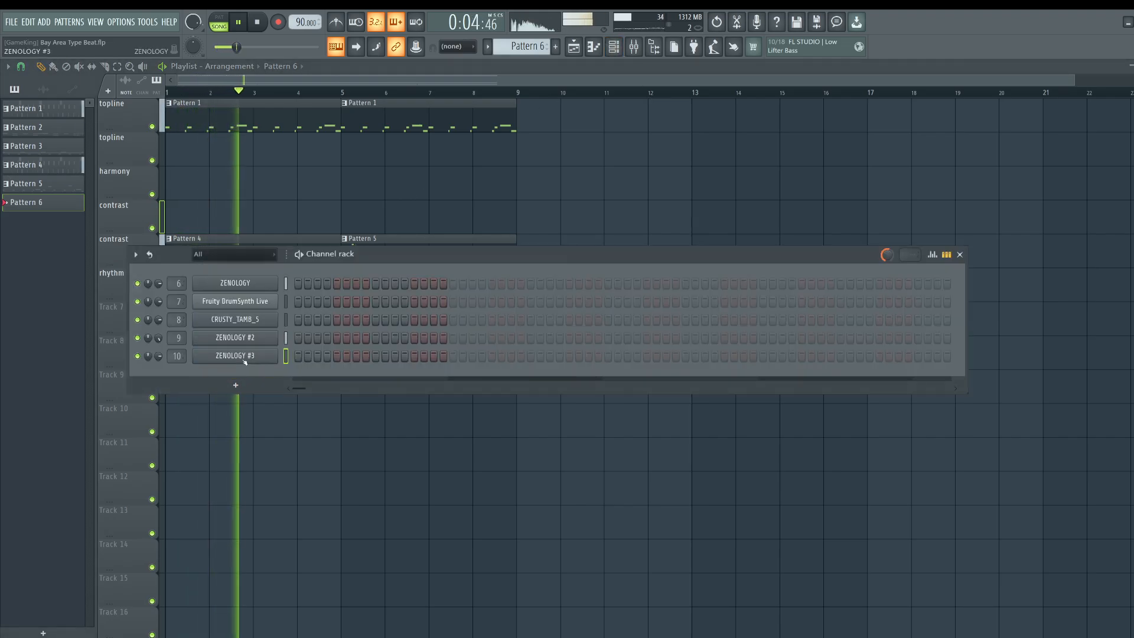
{"action": "left_click", "coordinate": [244, 356]}
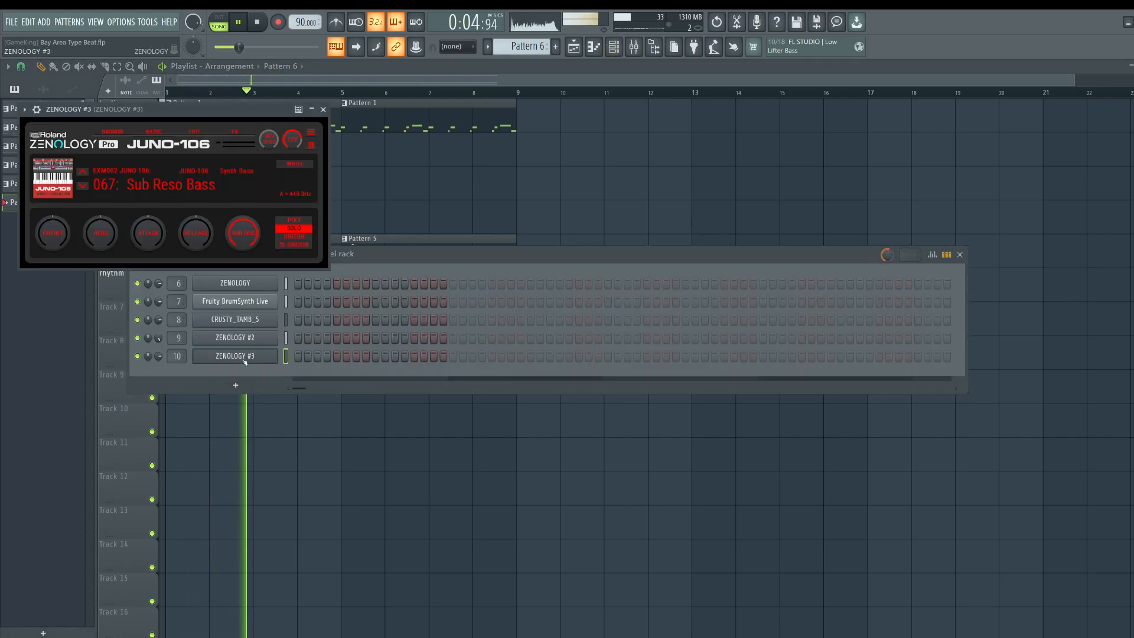
{"action": "left_click", "coordinate": [324, 110]}
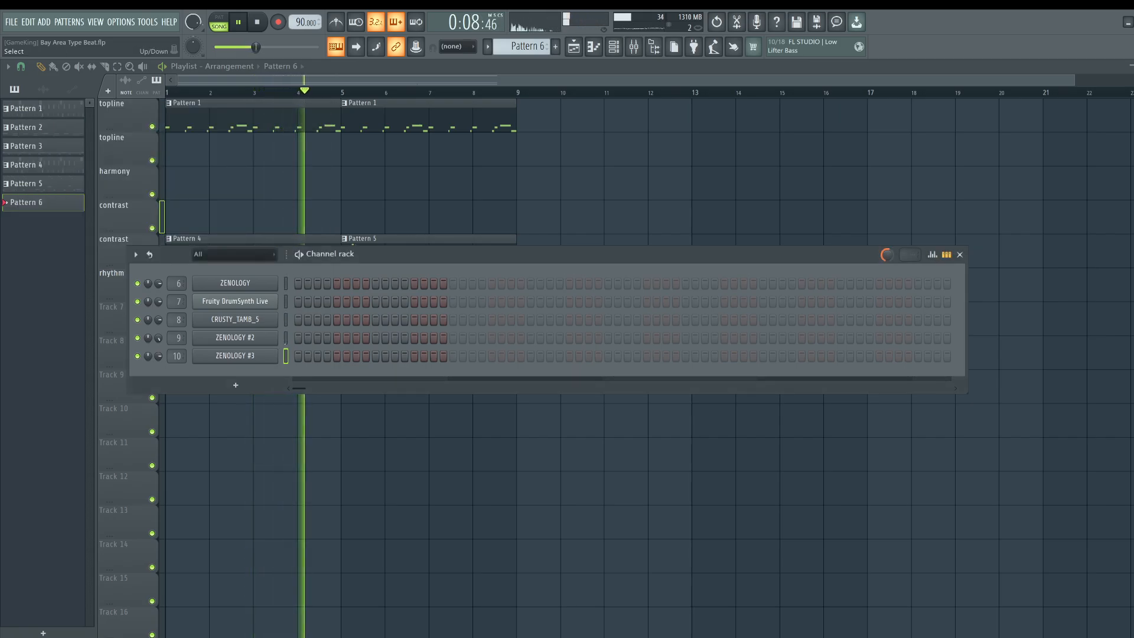
{"action": "left_click", "coordinate": [269, 355]}
{"action": "left_click", "coordinate": [161, 183]}
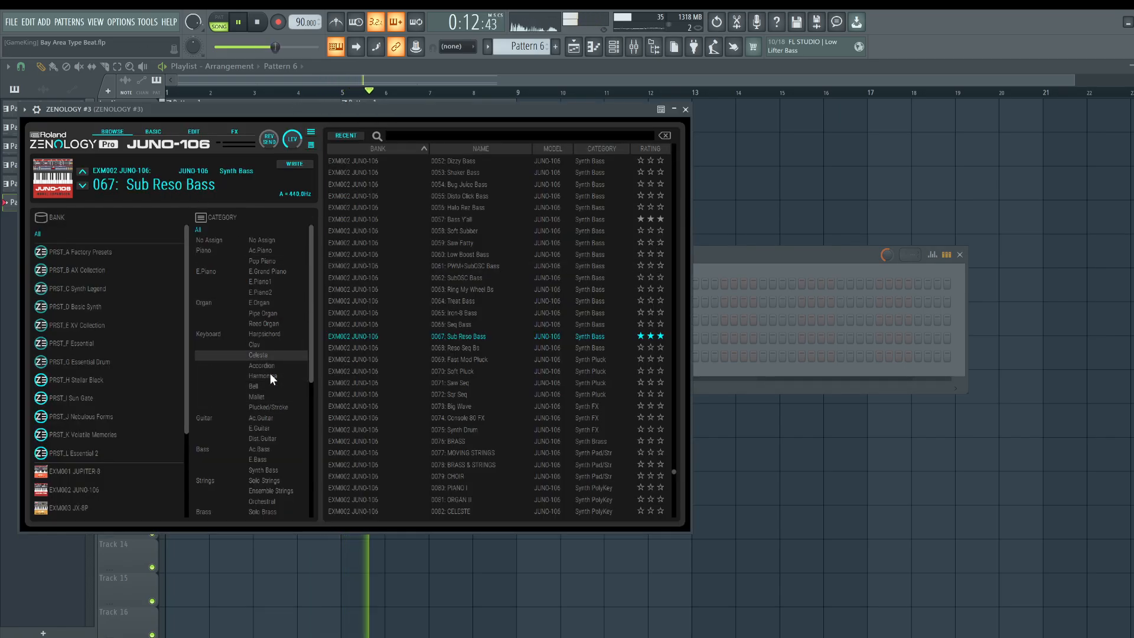
{"action": "scroll", "coordinate": [268, 460], "scroll_direction": "down", "scroll_amount": 3}
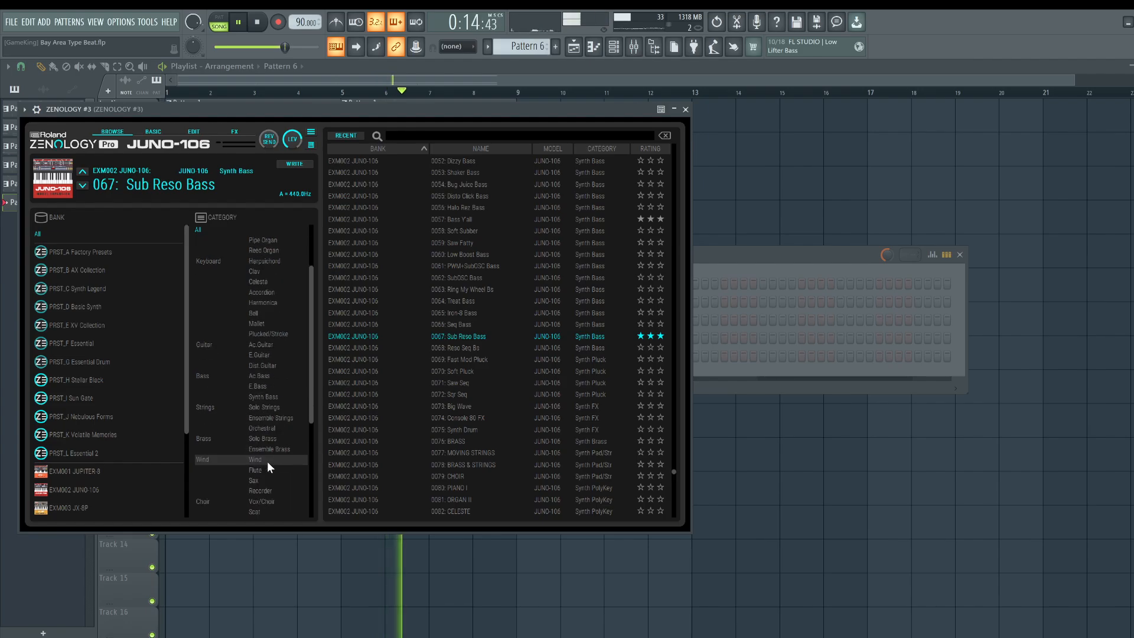
{"action": "scroll", "coordinate": [268, 473], "scroll_direction": "down", "scroll_amount": 2}
{"action": "left_click", "coordinate": [264, 448]}
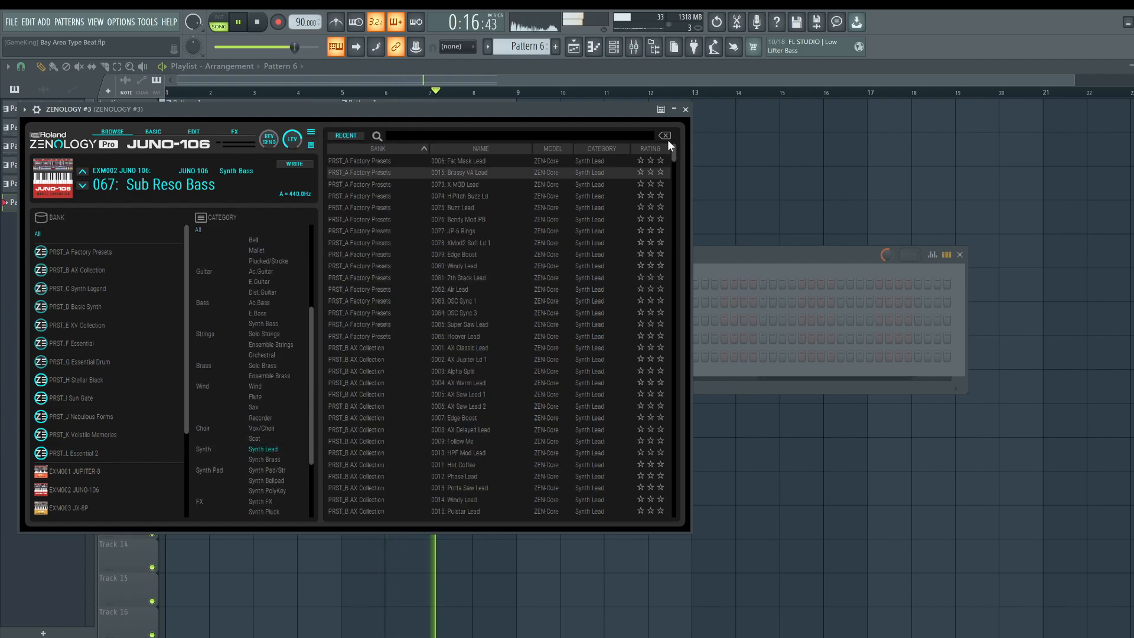
Sort the Synth Lead patches by rating while trying out the Brassy VA Lead and Broken Leader patches.
{"action": "left_click_drag", "start_coordinate": [624, 111], "coordinate": [617, 259]}
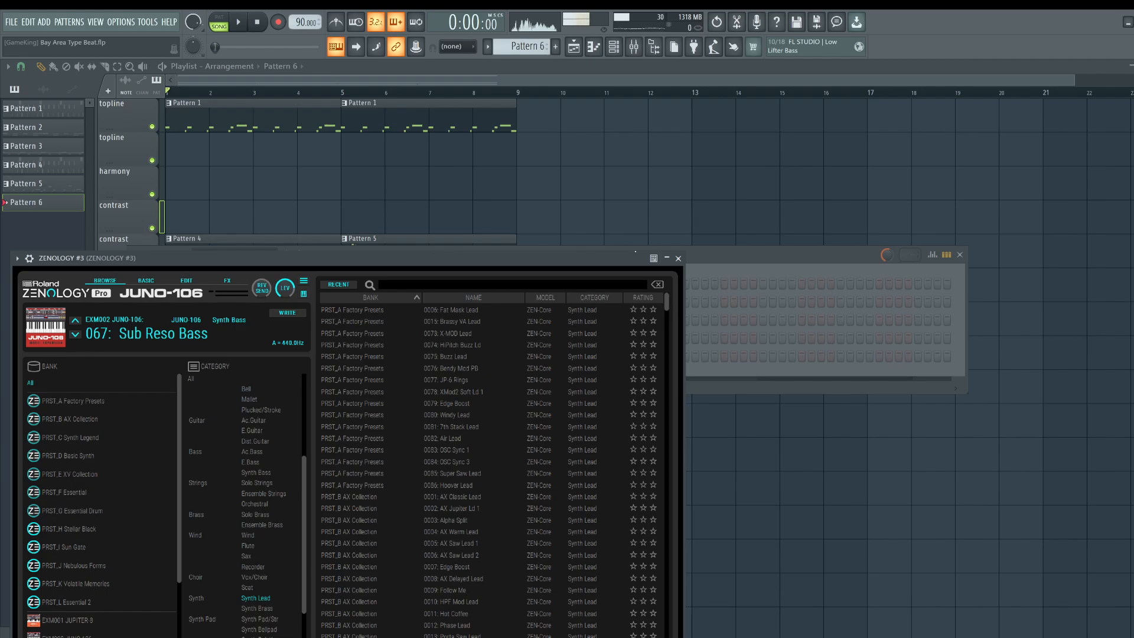
{"action": "left_click", "coordinate": [497, 308]}
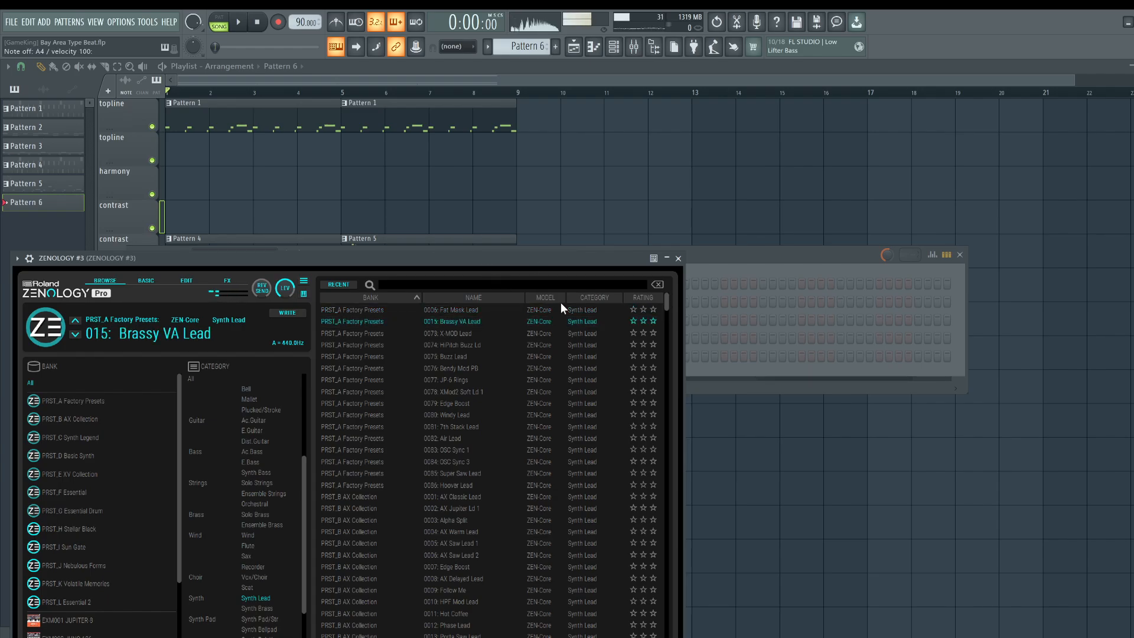
{"action": "left_click", "coordinate": [647, 297]}
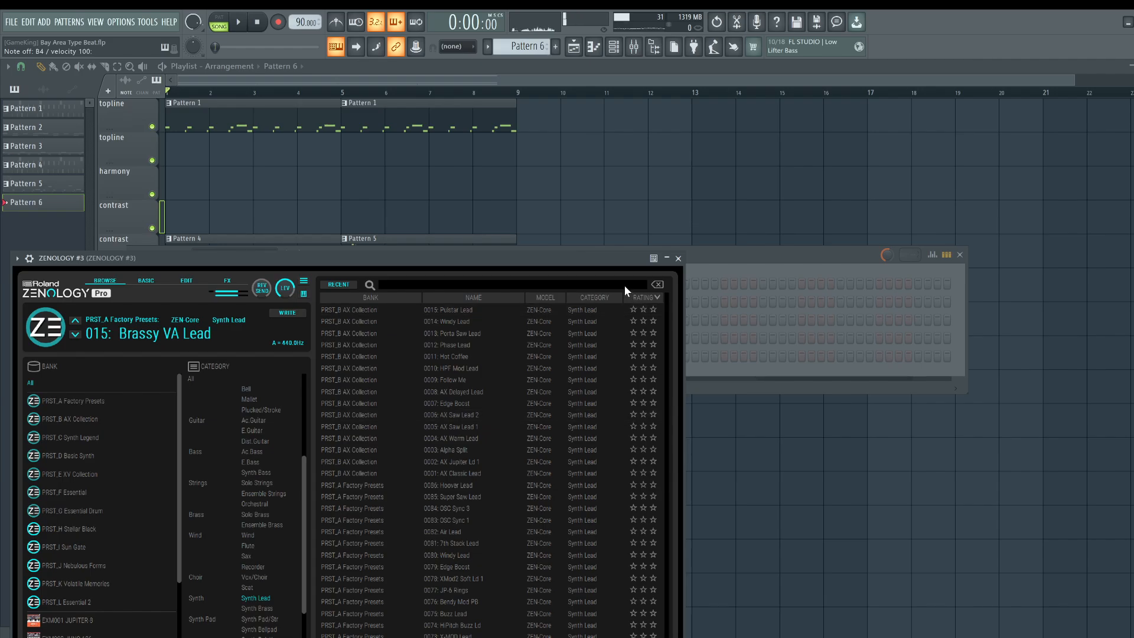
{"action": "left_click_drag", "start_coordinate": [615, 258], "coordinate": [624, 113]}
{"action": "left_click_drag", "start_coordinate": [678, 511], "coordinate": [678, 129]}
{"action": "left_click", "coordinate": [488, 168]}
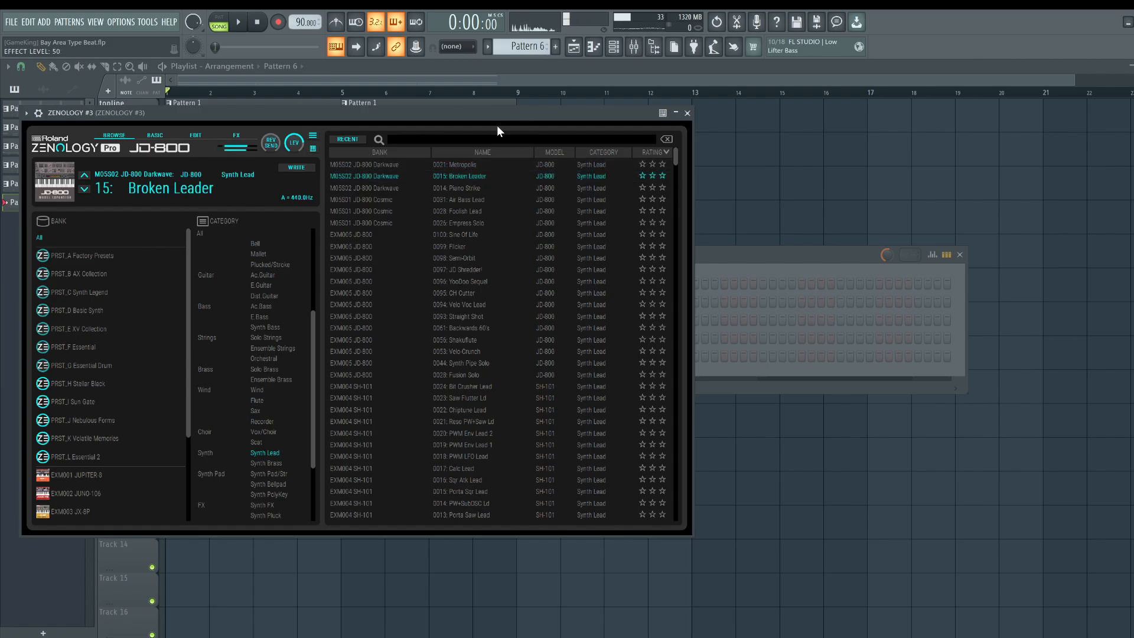
Set the typing keyboard to start at octave 4 and close the ZENOLOGY #3 editor.
{"action": "left_click_drag", "start_coordinate": [329, 113], "coordinate": [324, 200]}
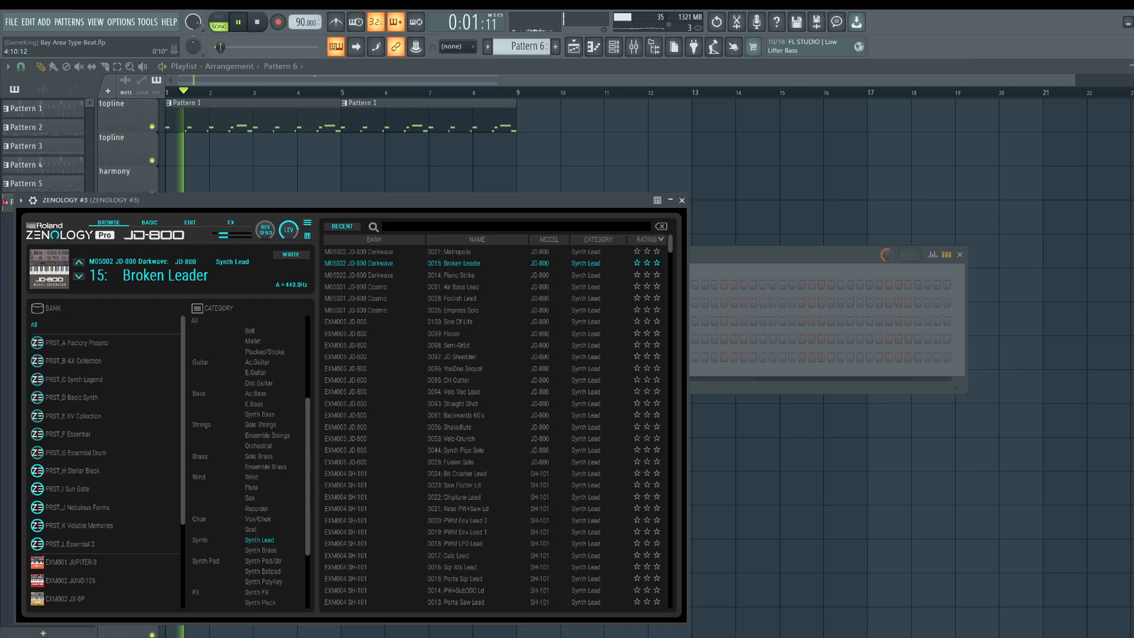
{"action": "right_click", "coordinate": [336, 47]}
{"action": "left_click", "coordinate": [356, 215]}
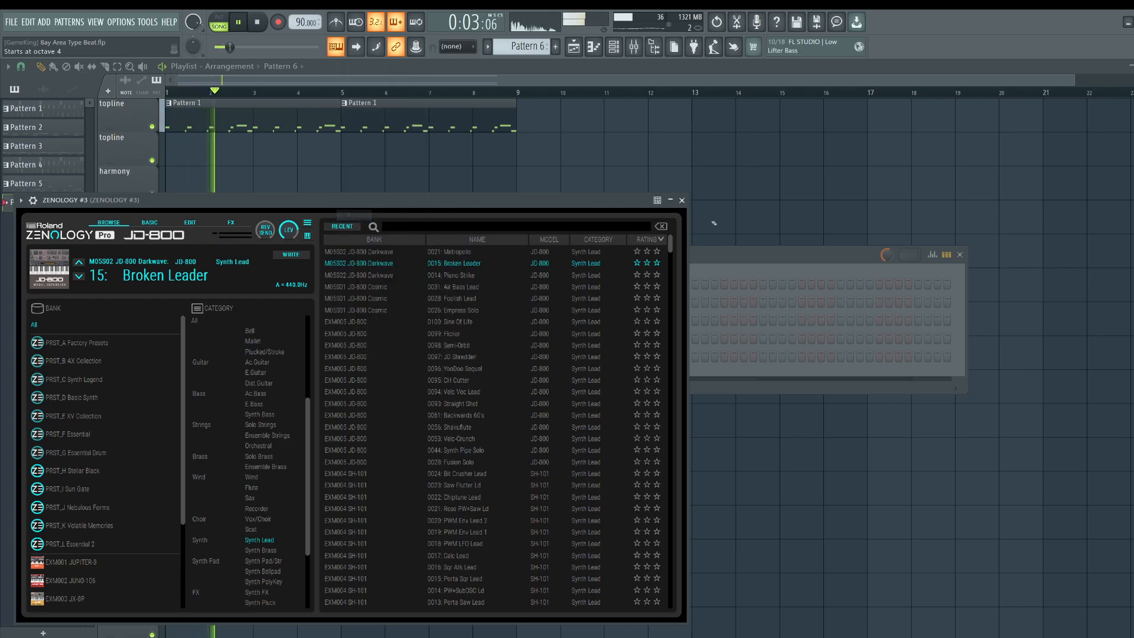
{"action": "left_click", "coordinate": [682, 200]}
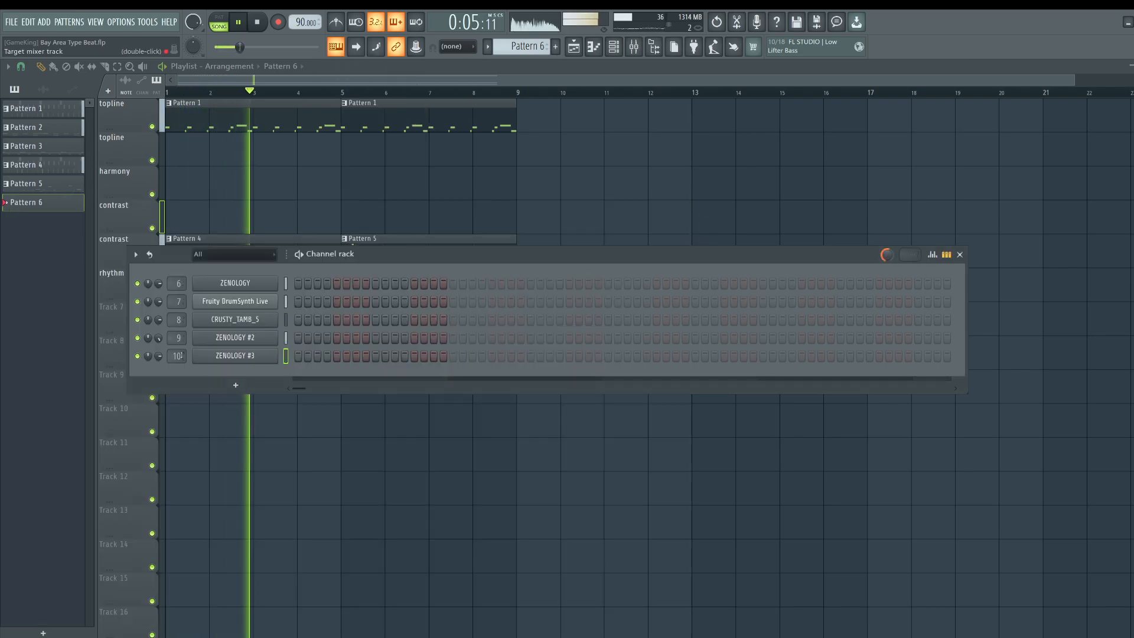
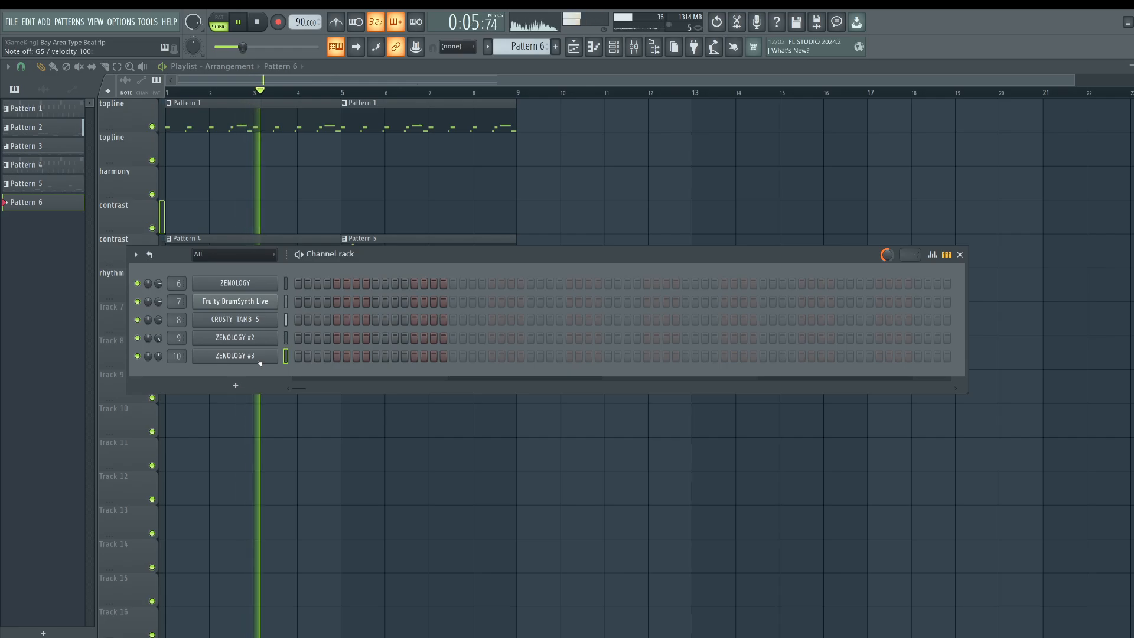
Reopen the ZENOLOGY #3 editor, audition Piano Strike and Air Bass Lead, and load the JD-800 Foolish Lead patch.
{"action": "left_click", "coordinate": [259, 361]}
{"action": "left_click", "coordinate": [383, 275]}
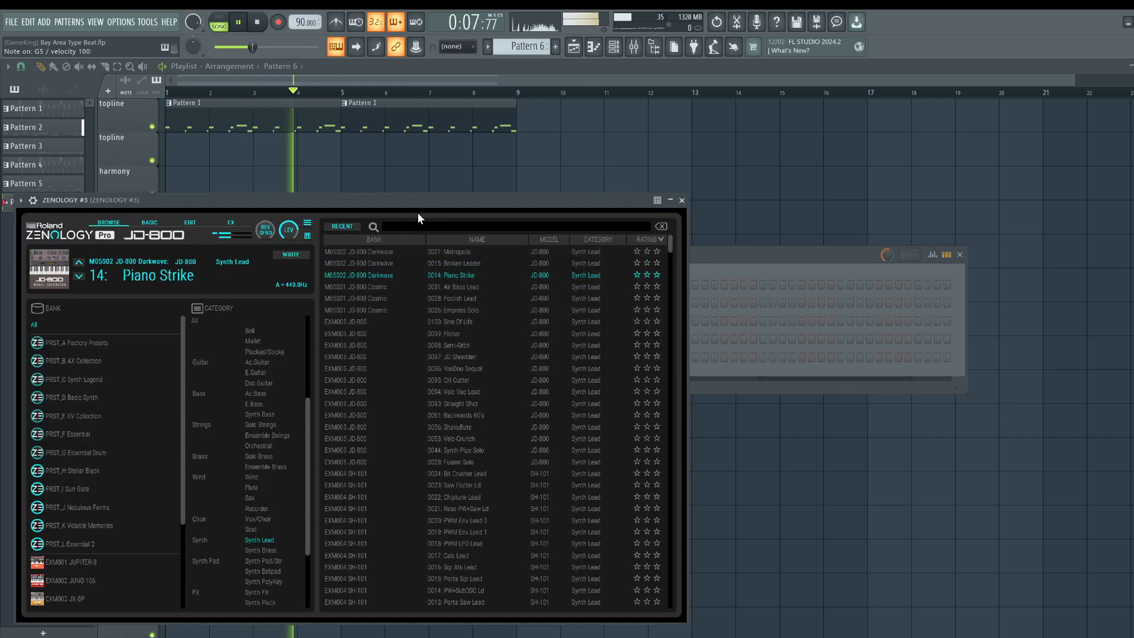
{"action": "left_click", "coordinate": [389, 287]}
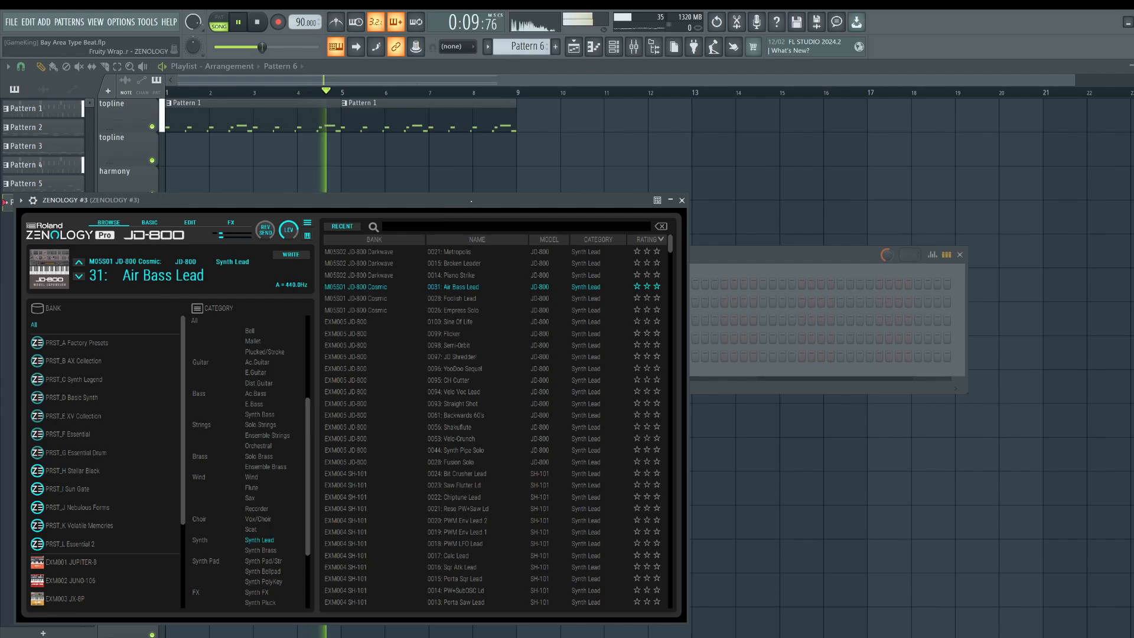
{"action": "left_click", "coordinate": [480, 297]}
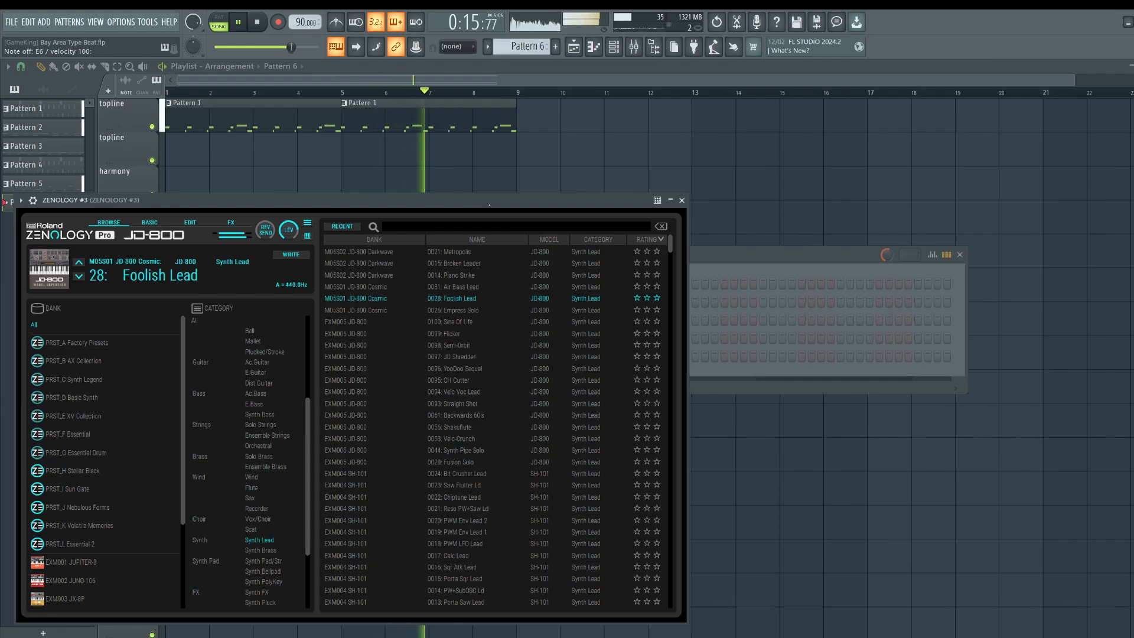
Set the typing keyboard to start at octave 5 and check the mixer levels during playback.
{"action": "right_click", "coordinate": [335, 46]}
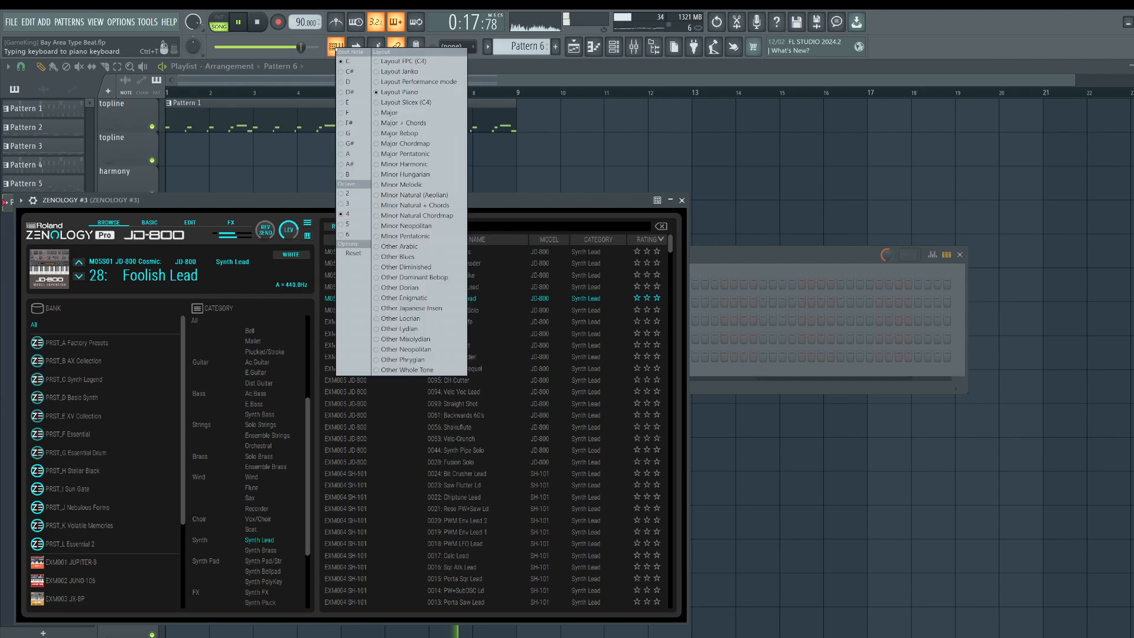
{"action": "left_click", "coordinate": [718, 165]}
{"action": "key", "text": "F9"}
{"action": "key", "text": "space"}
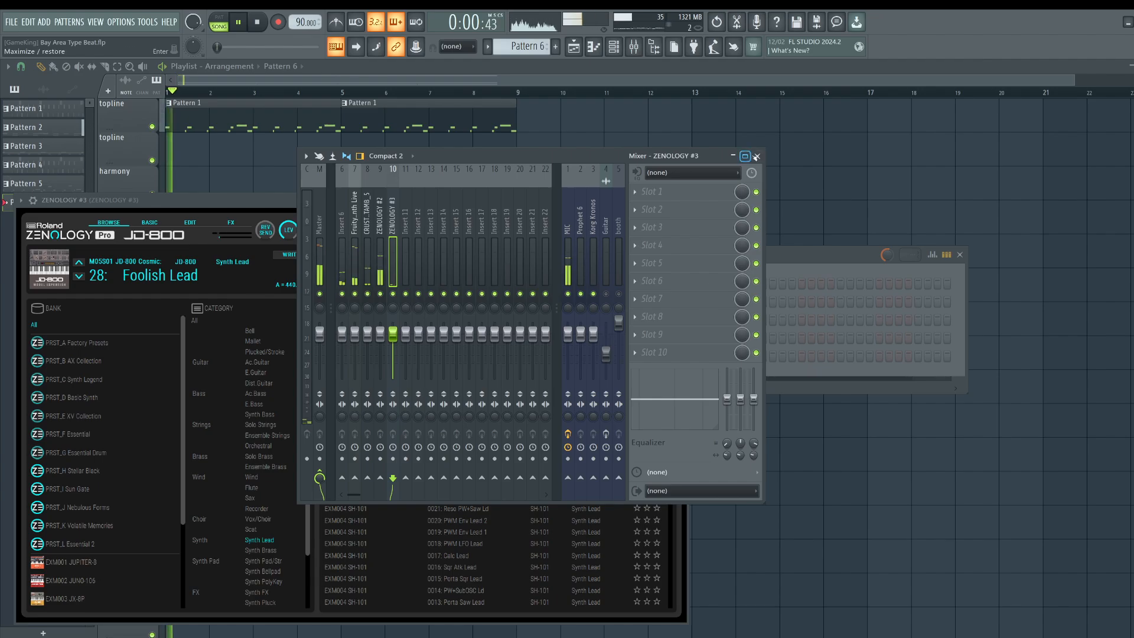
{"action": "key", "text": "F9"}
{"action": "right_click", "coordinate": [335, 50]}
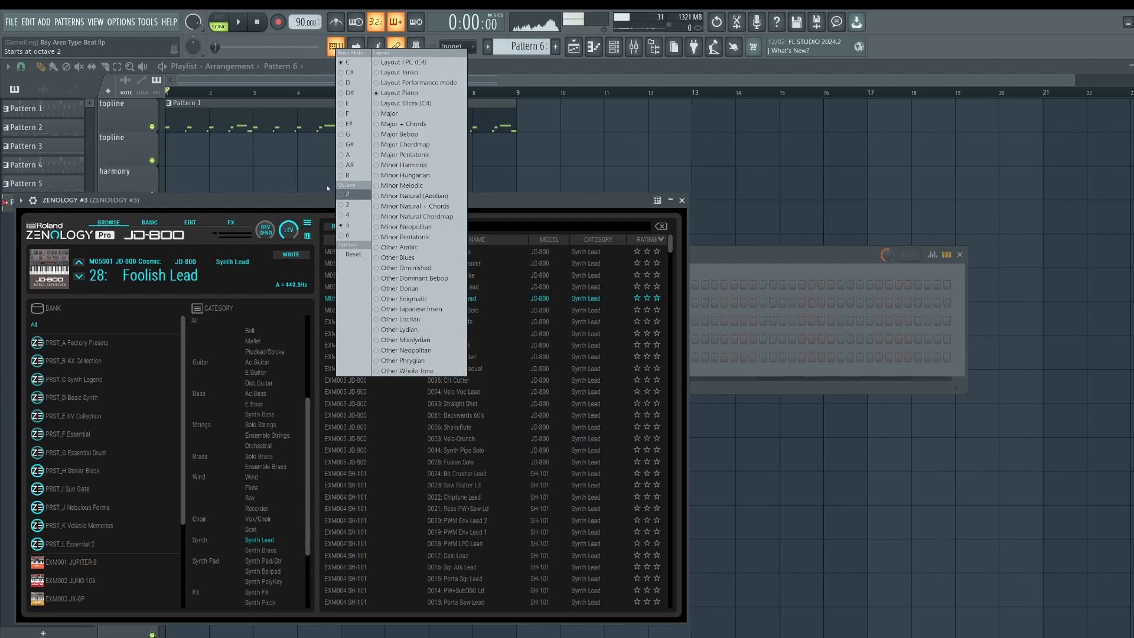
{"action": "left_click", "coordinate": [560, 206]}
Play the arrangement and bring up the mixer and the channel rack.
{"action": "key", "text": "space"}
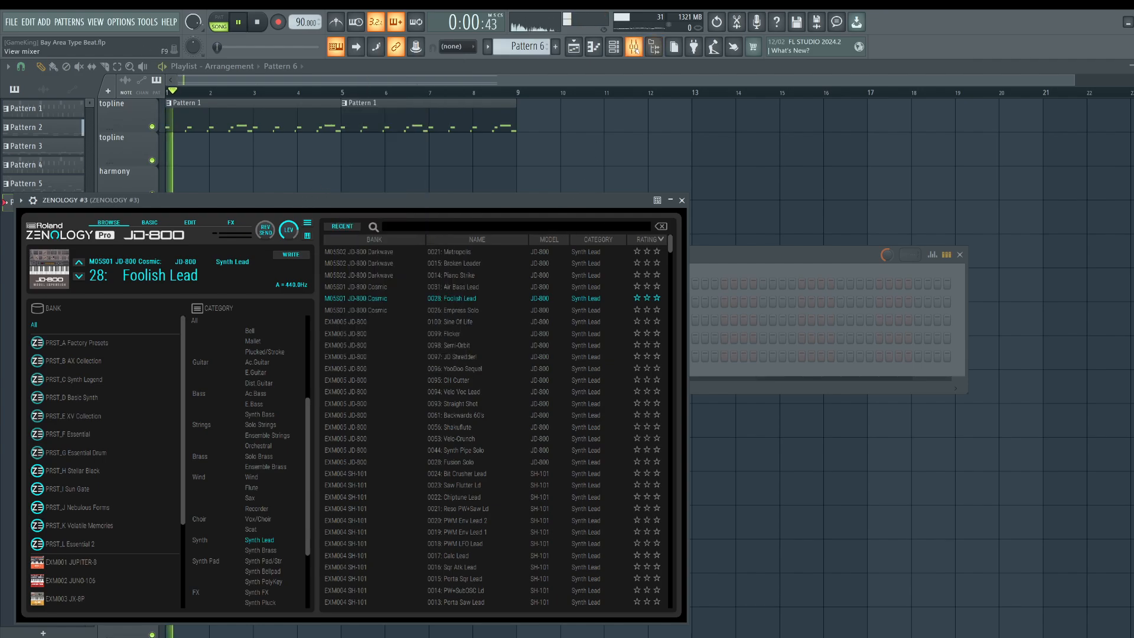
{"action": "key", "text": "F9"}
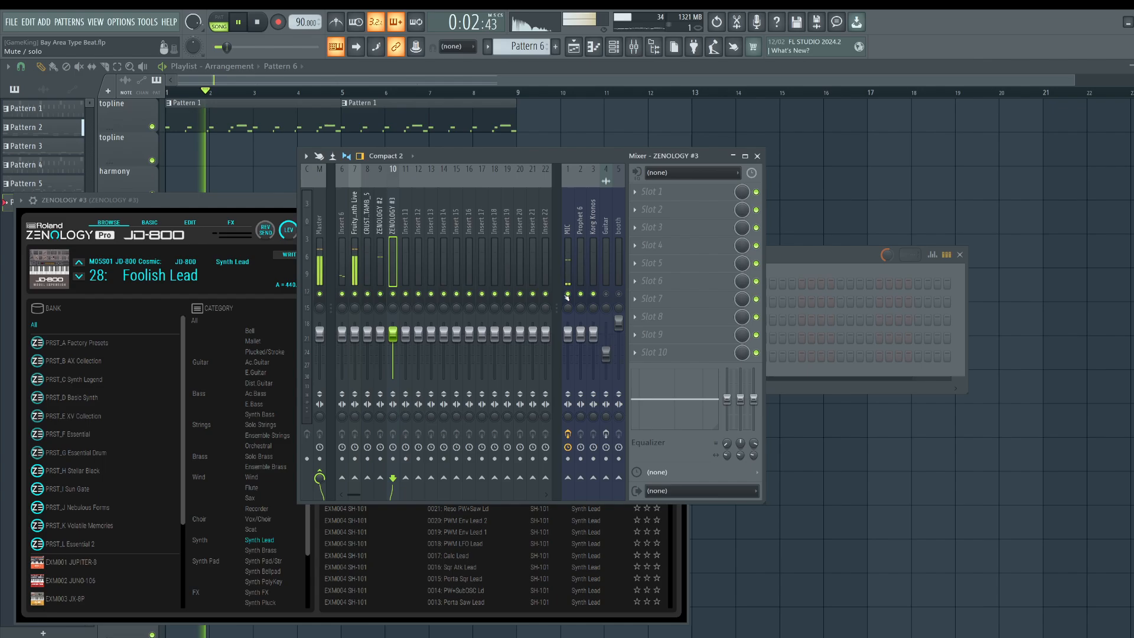
{"action": "key", "text": "F6"}
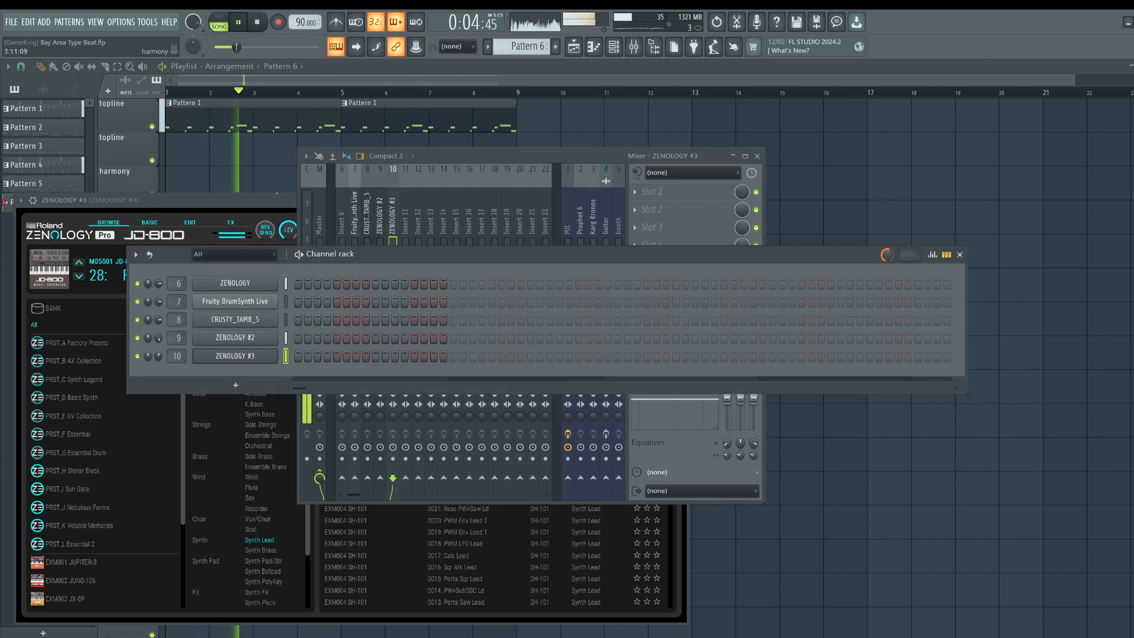
Bring up the ZENOLOGY #3 editor and the mixer, stop playback, and close all open windows over the playlist.
{"action": "left_click", "coordinate": [279, 203]}
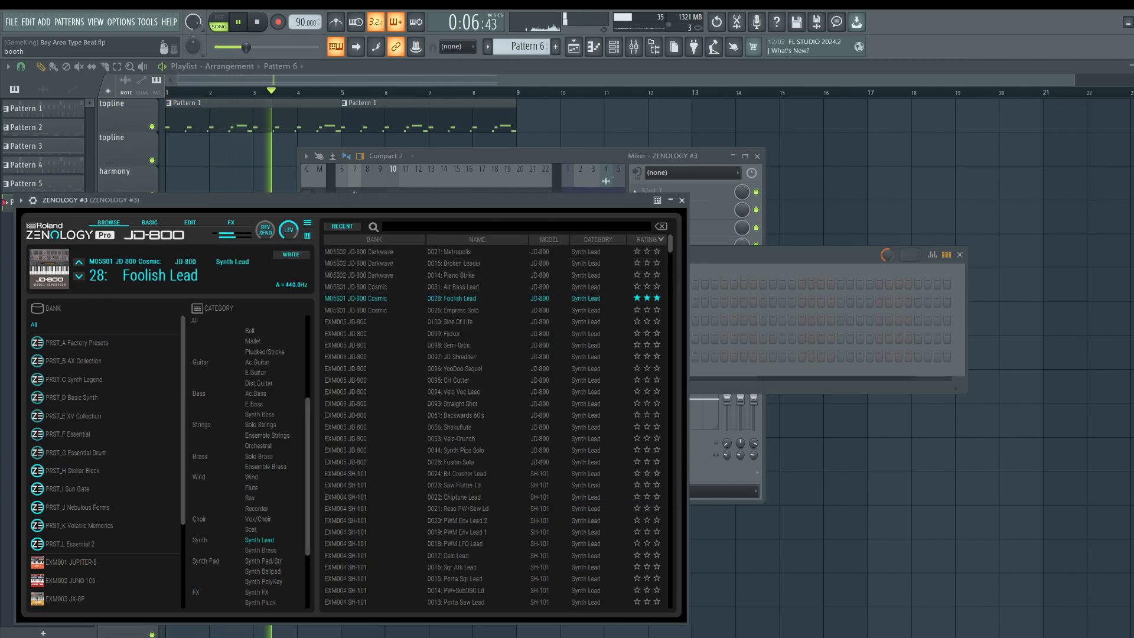
{"action": "key", "text": "F9"}
{"action": "key", "text": "space"}
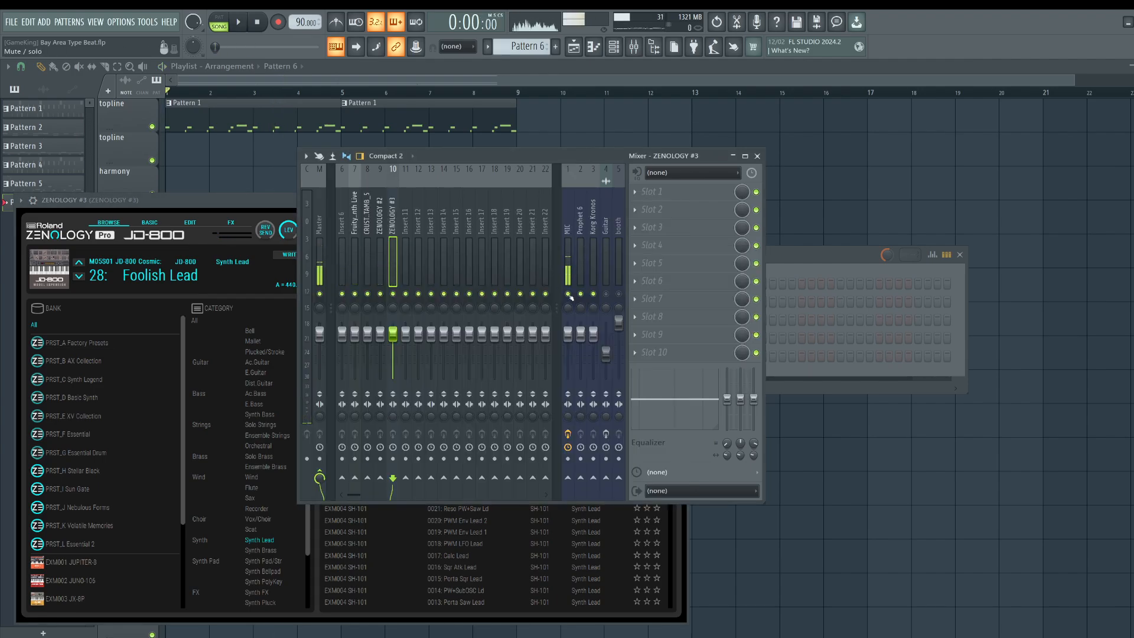
{"action": "key", "text": "F12"}
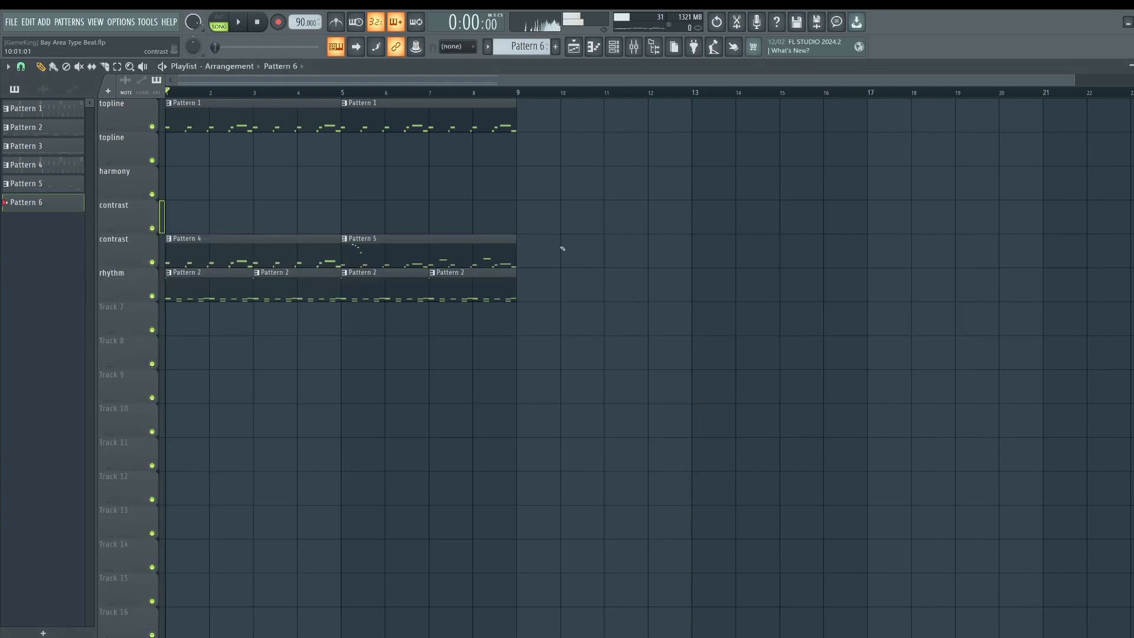
Audition Foolish Lead melody notes such as F6 and G6 on the typing keyboard, toggling the mixer and channel rack.
{"action": "key", "text": "t"}
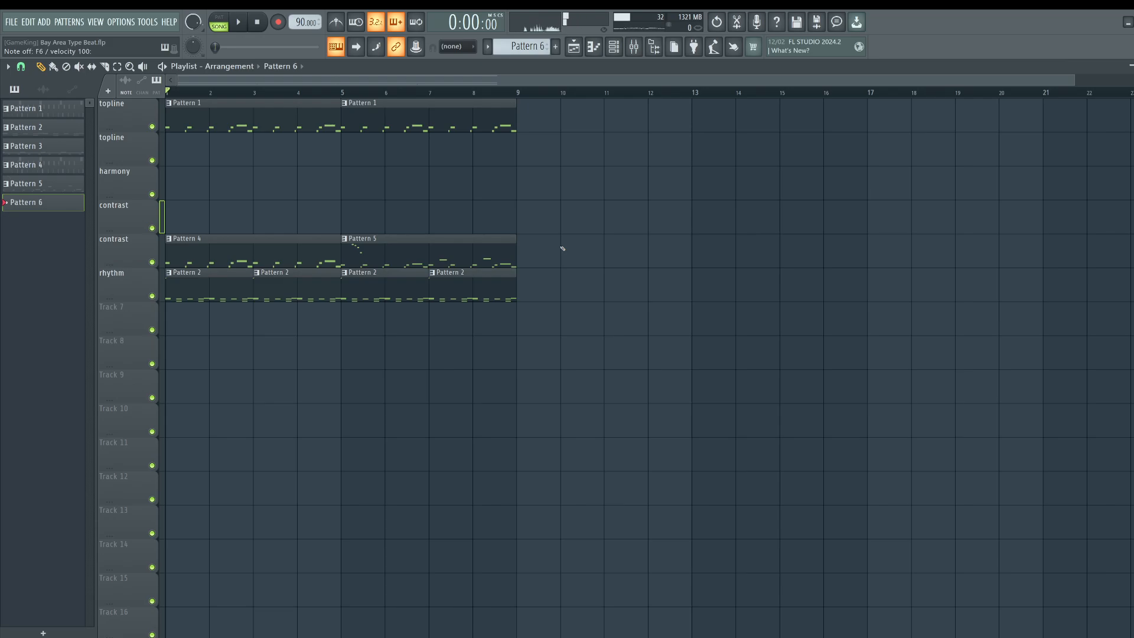
{"action": "key", "text": "F9"}
{"action": "key", "text": "F9"}
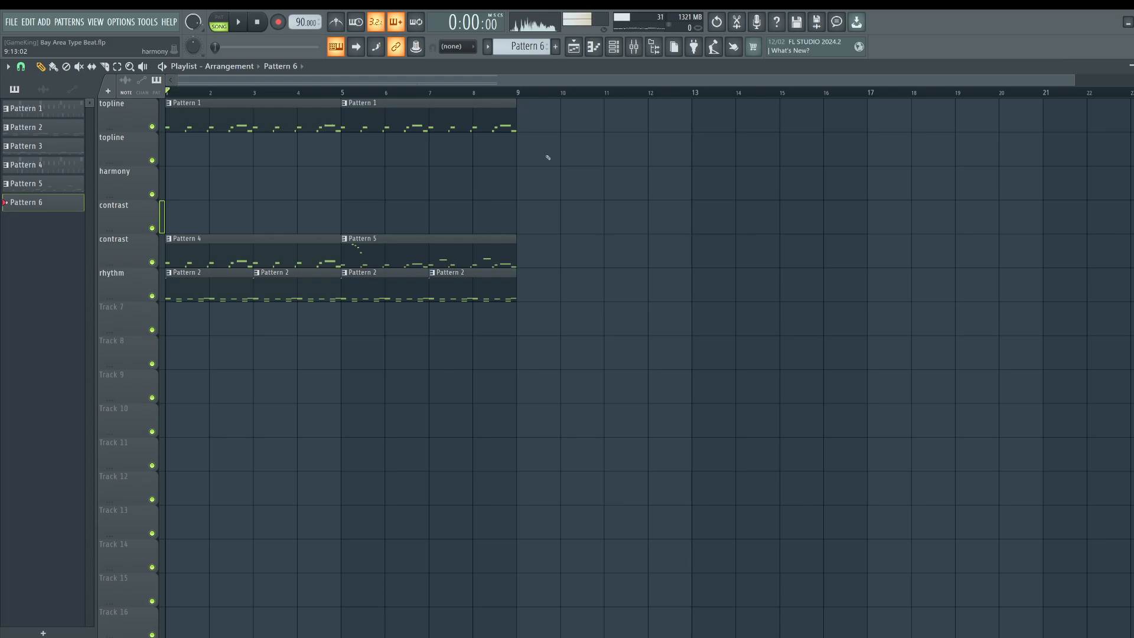
{"action": "key", "text": "F6"}
{"action": "key", "text": "F6"}
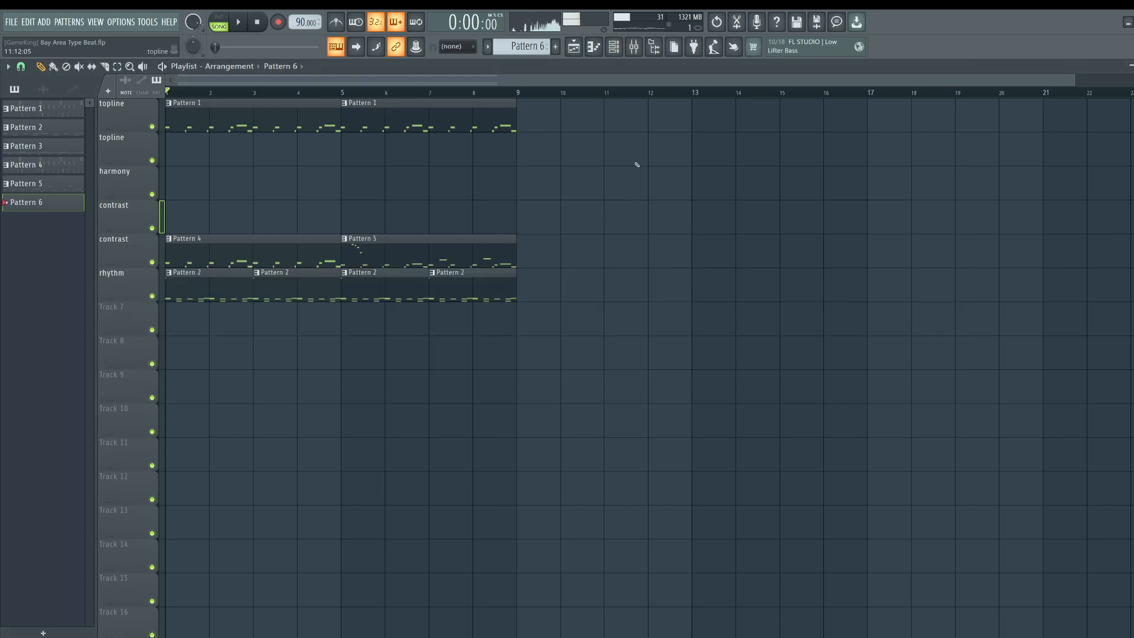
{"action": "key", "text": "t"}
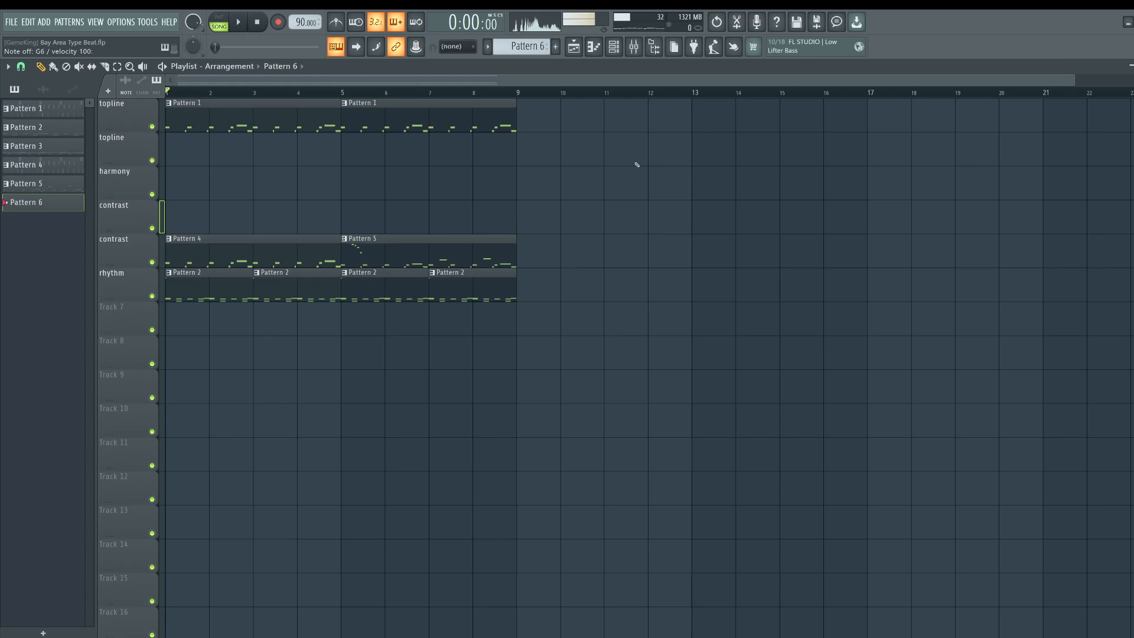
{"action": "left_click", "coordinate": [614, 47]}
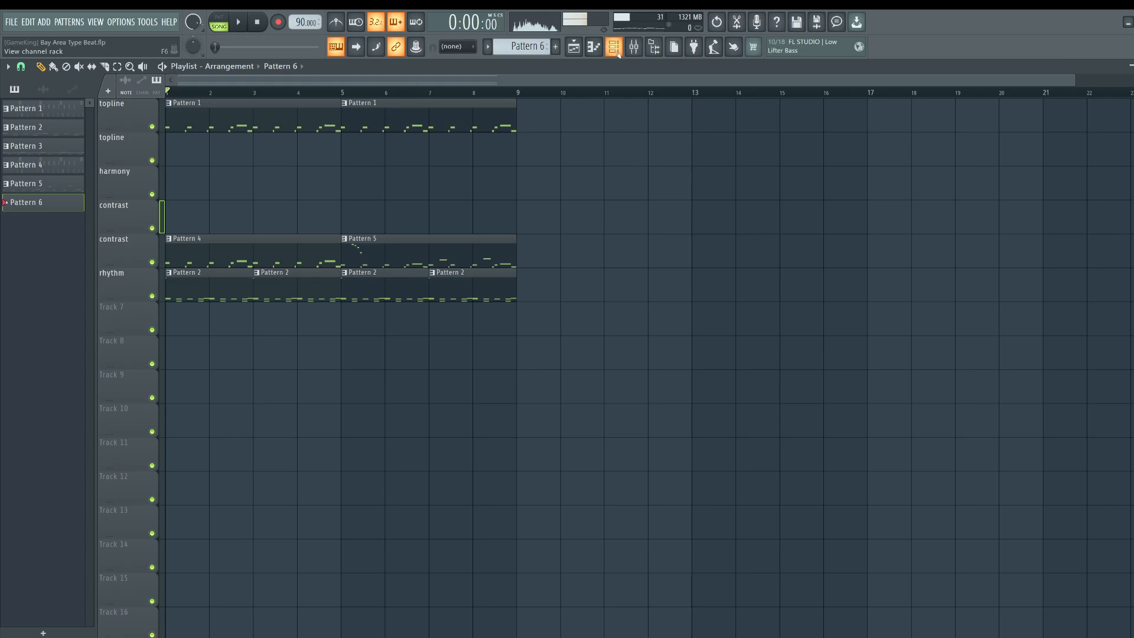
{"action": "key", "text": "r"}
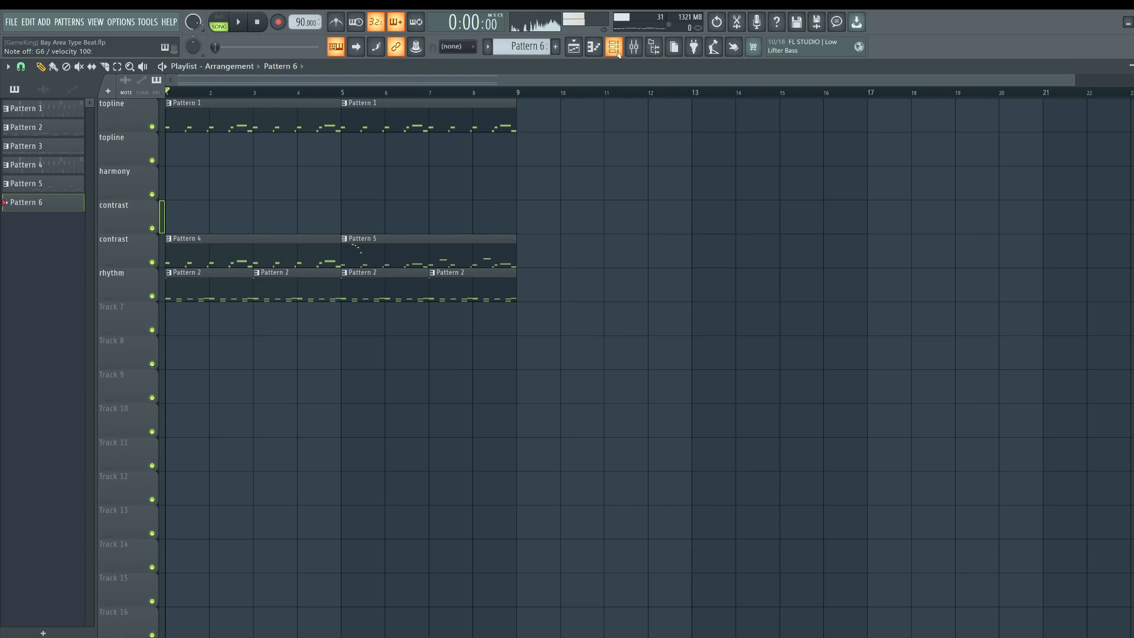
{"action": "key", "text": "y"}
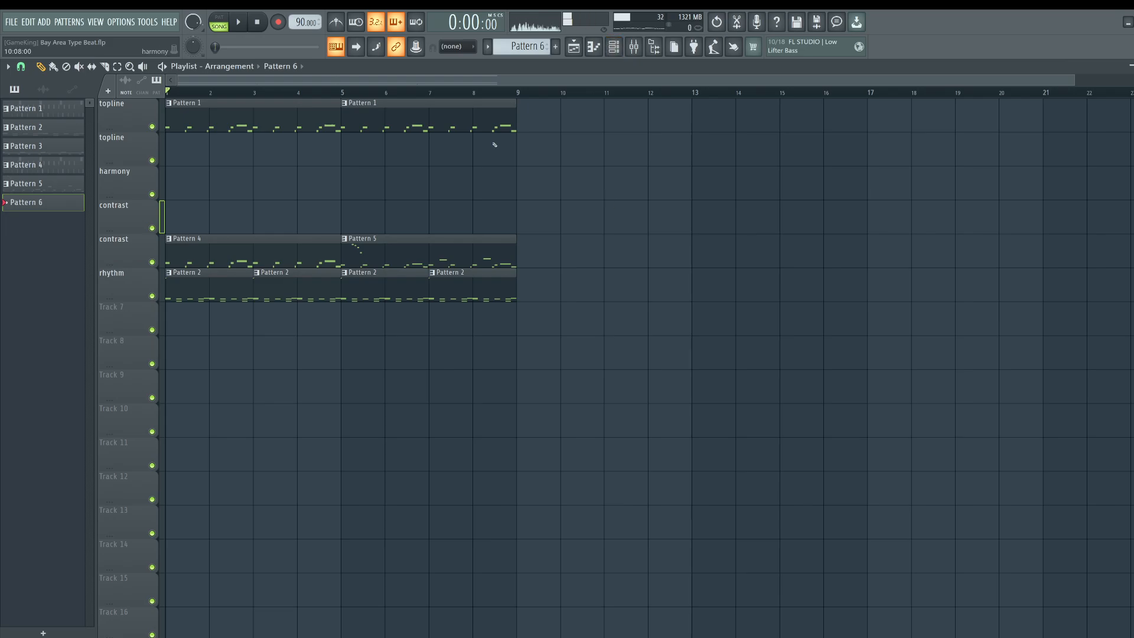
Record a live ZENOLOGY #3 lead melody into Pattern 6 over bars 1 to 4 of the arrangement.
{"action": "left_click", "coordinate": [633, 46]}
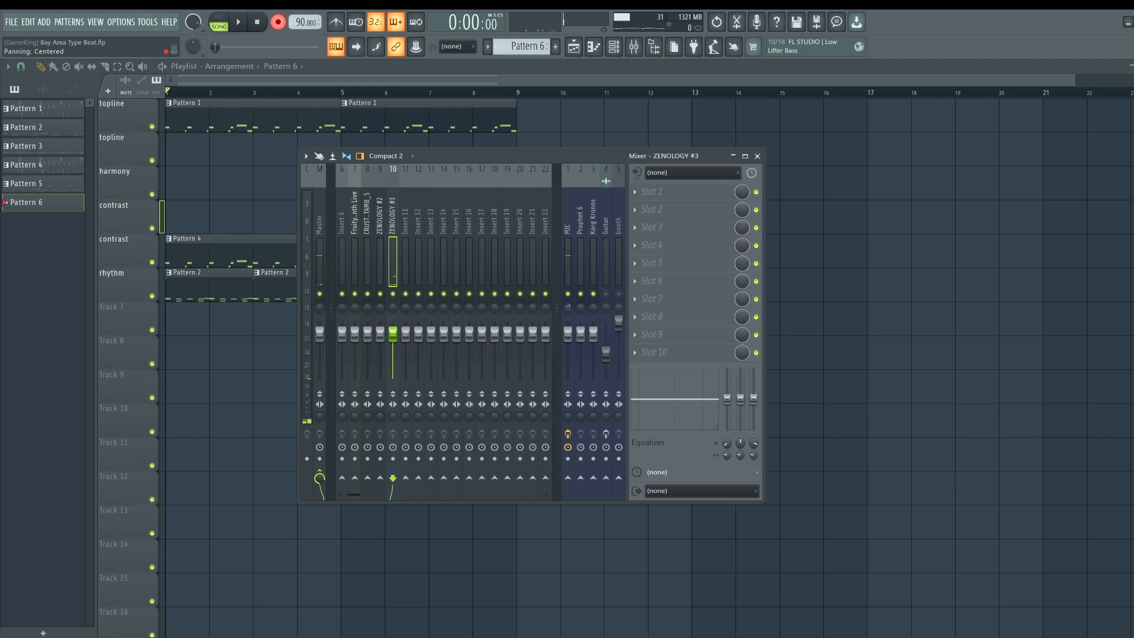
{"action": "right_click", "coordinate": [918, 309]}
{"action": "key", "text": "space"}
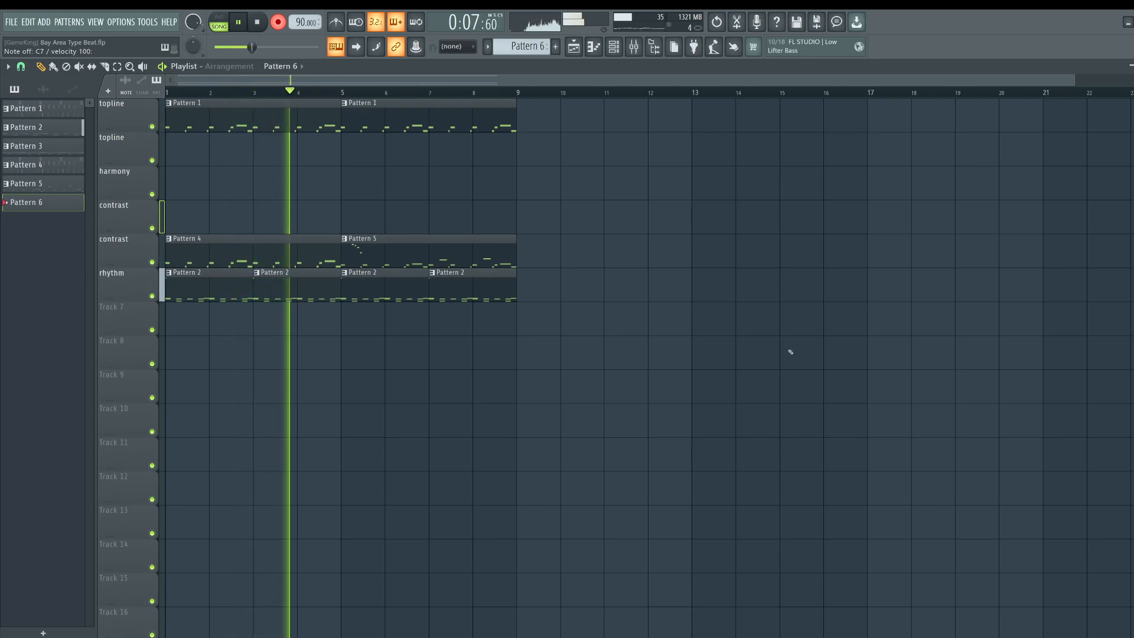
{"action": "key", "text": "space"}
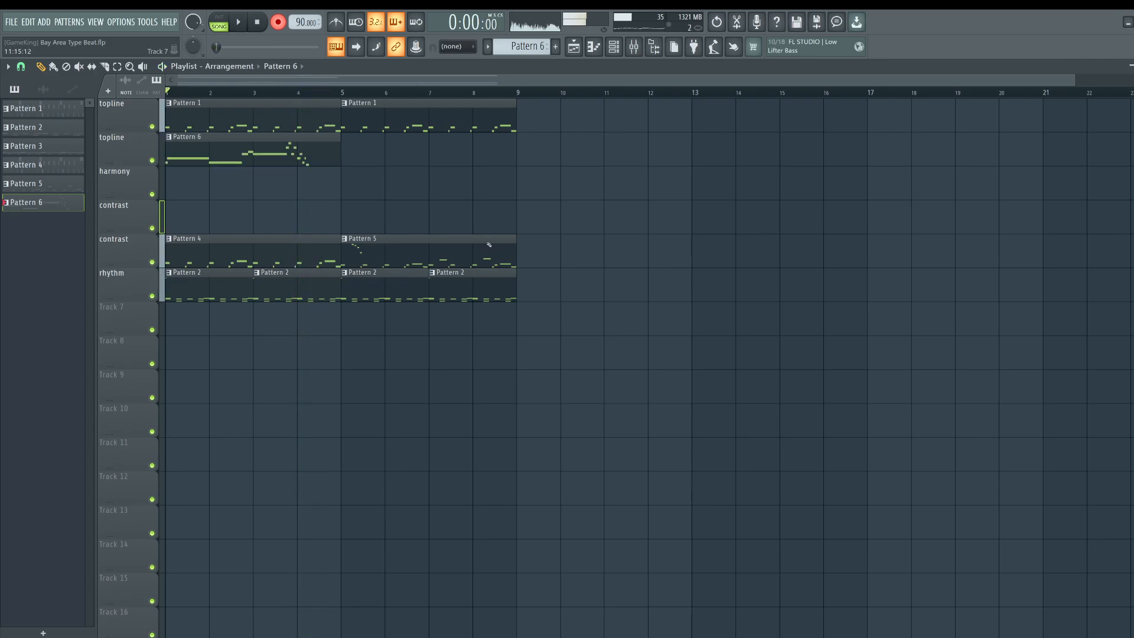
Play back the arrangement with the recorded lead, checking the mixer levels and the notes of Pattern 4.
{"action": "key", "text": "space"}
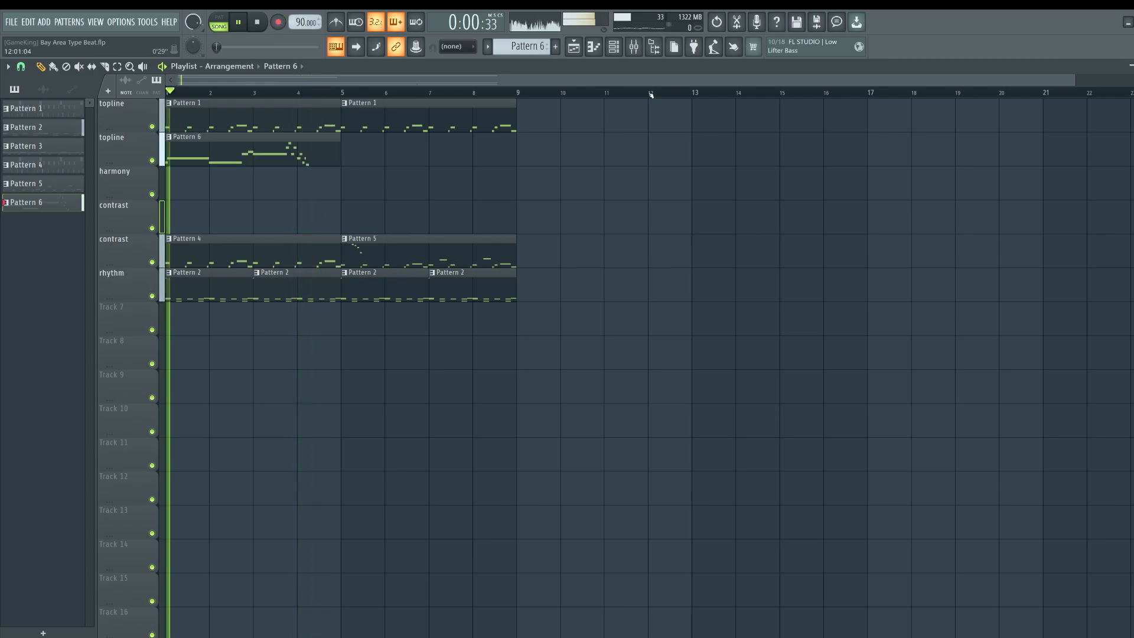
{"action": "key", "text": "F9"}
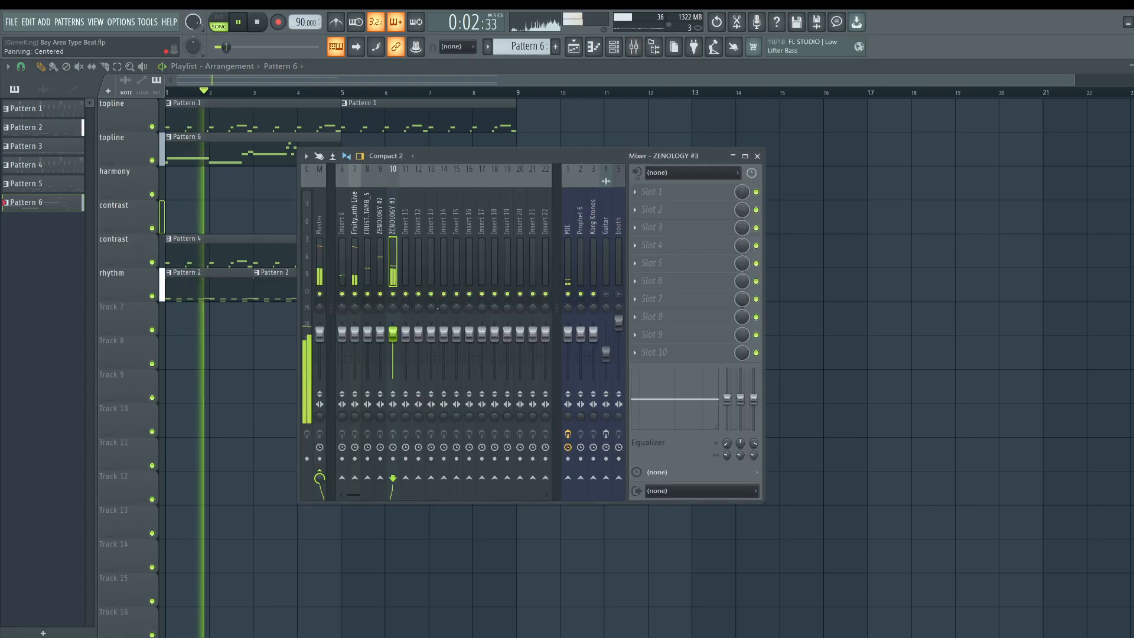
{"action": "key", "text": "F9"}
{"action": "double_click", "coordinate": [235, 255]}
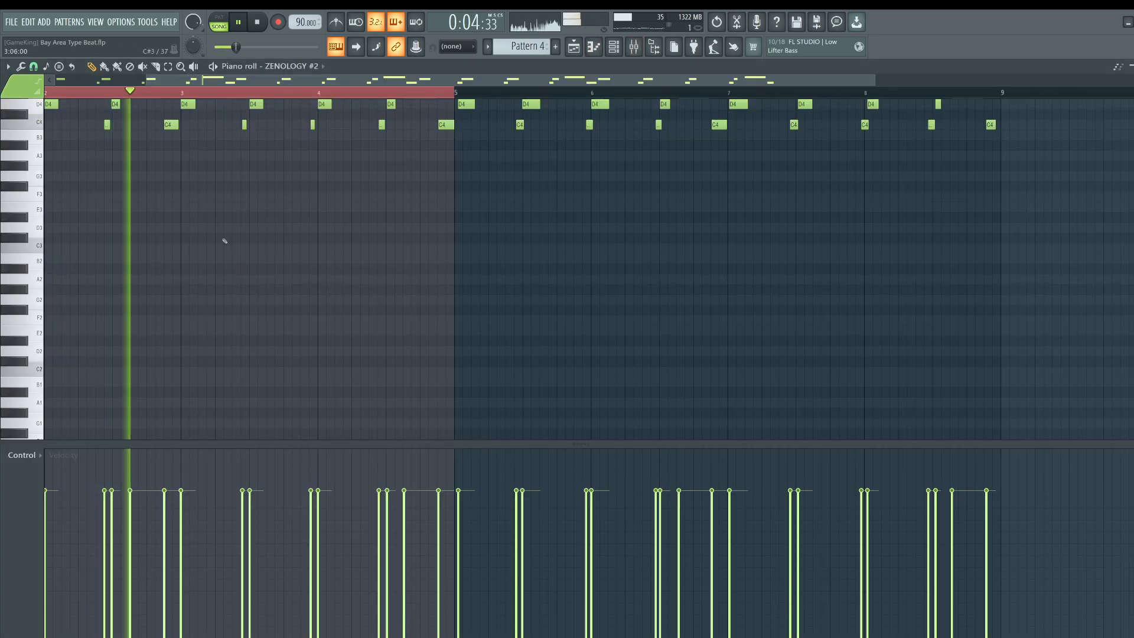
{"action": "key", "text": "F5"}
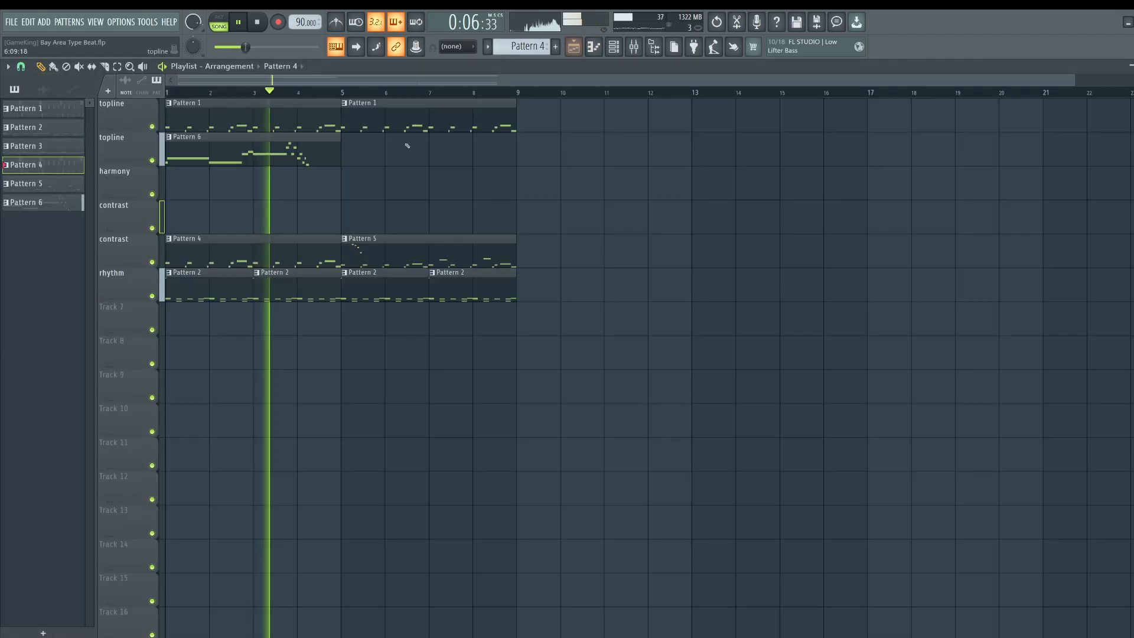
Open Pattern 6's ZENOLOGY #3 notes in the piano roll, check the closing run, and delete its final E6 note.
{"action": "double_click", "coordinate": [307, 162]}
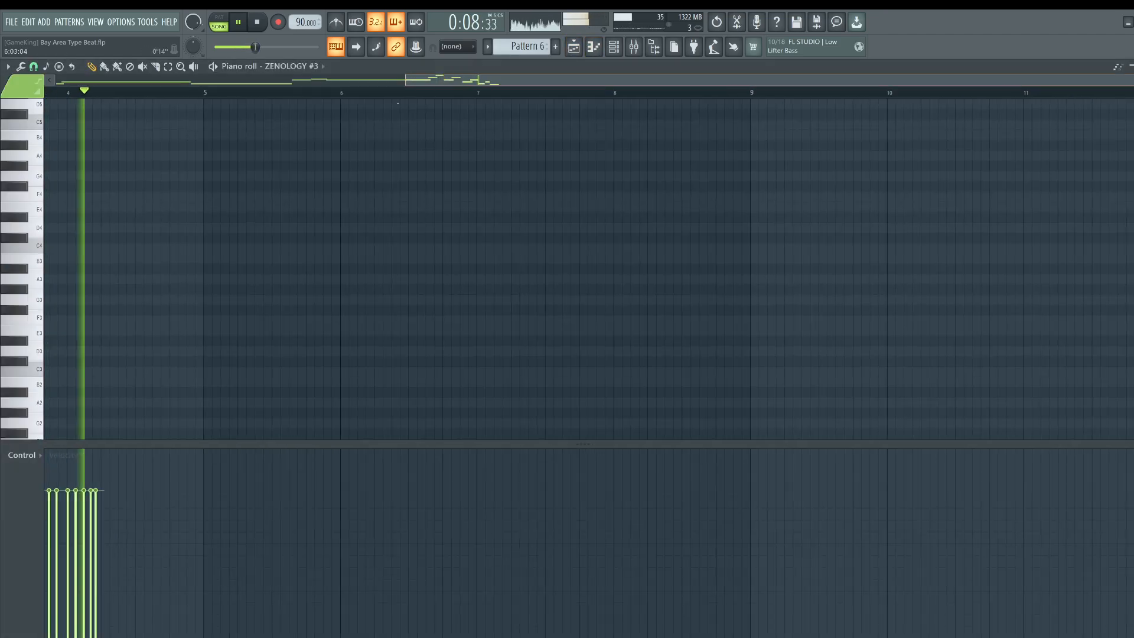
{"action": "key", "text": "space"}
{"action": "scroll", "coordinate": [256, 213], "scroll_direction": "up", "scroll_amount": 6}
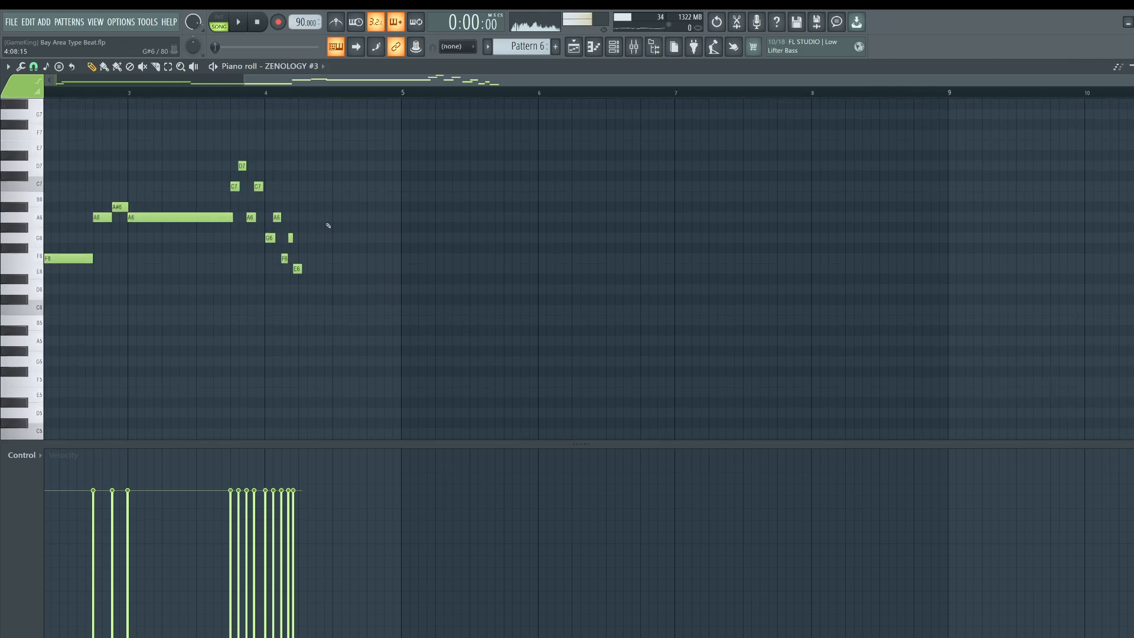
{"action": "scroll", "coordinate": [246, 97], "scroll_direction": "up", "scroll_amount": 4}
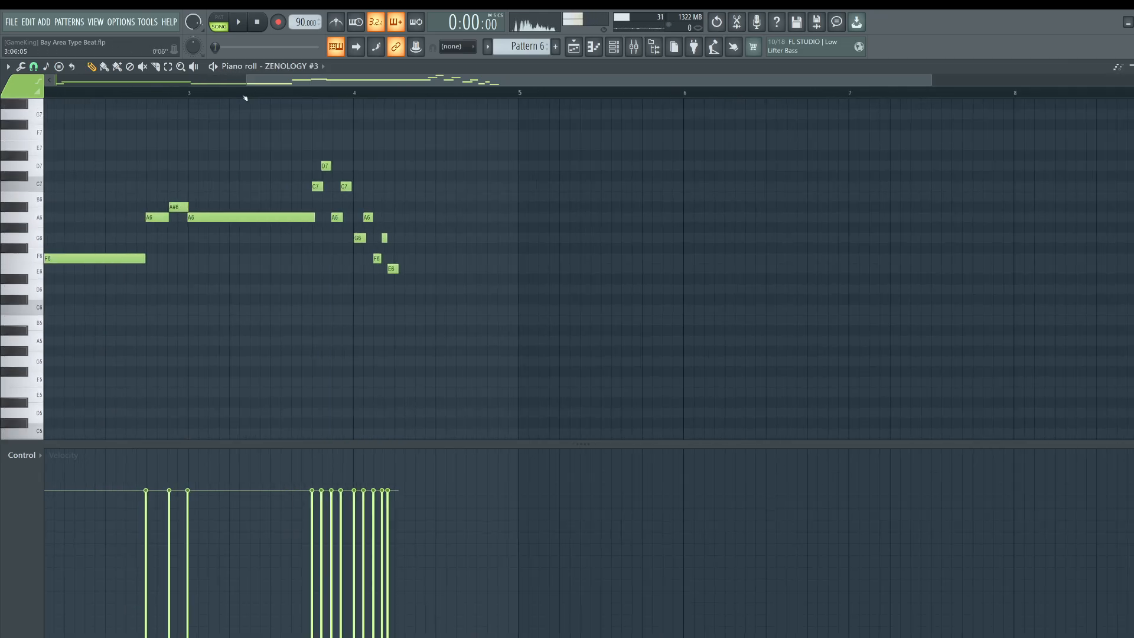
{"action": "left_click", "coordinate": [364, 188]}
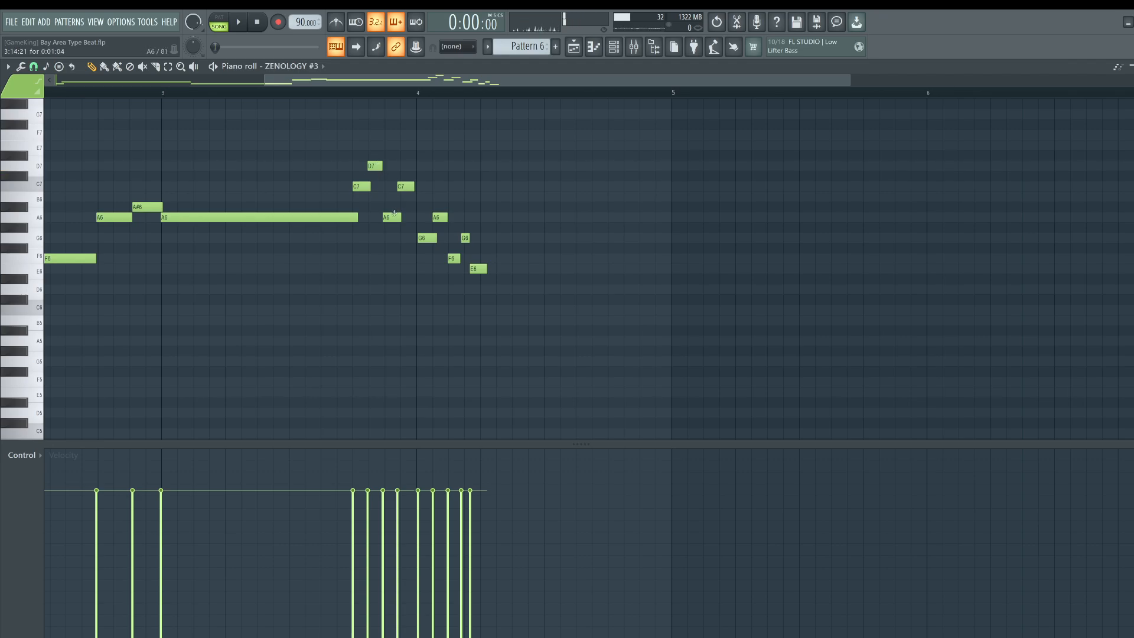
{"action": "left_click", "coordinate": [405, 186]}
{"action": "left_click", "coordinate": [429, 237]}
{"action": "left_click", "coordinate": [440, 217]}
{"action": "left_click", "coordinate": [454, 258]}
{"action": "right_click", "coordinate": [479, 268]}
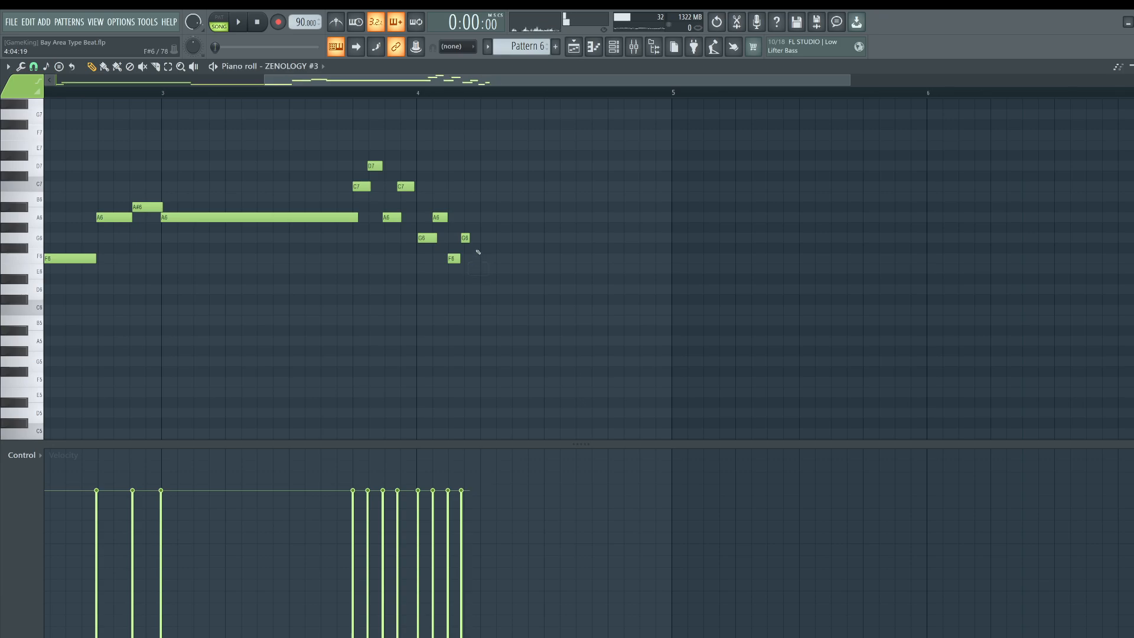
Try extending the last G6 note in bar 4, play it back, and undo the extension.
{"action": "left_click_drag", "start_coordinate": [512, 230], "coordinate": [527, 231]}
{"action": "key", "text": "space"}
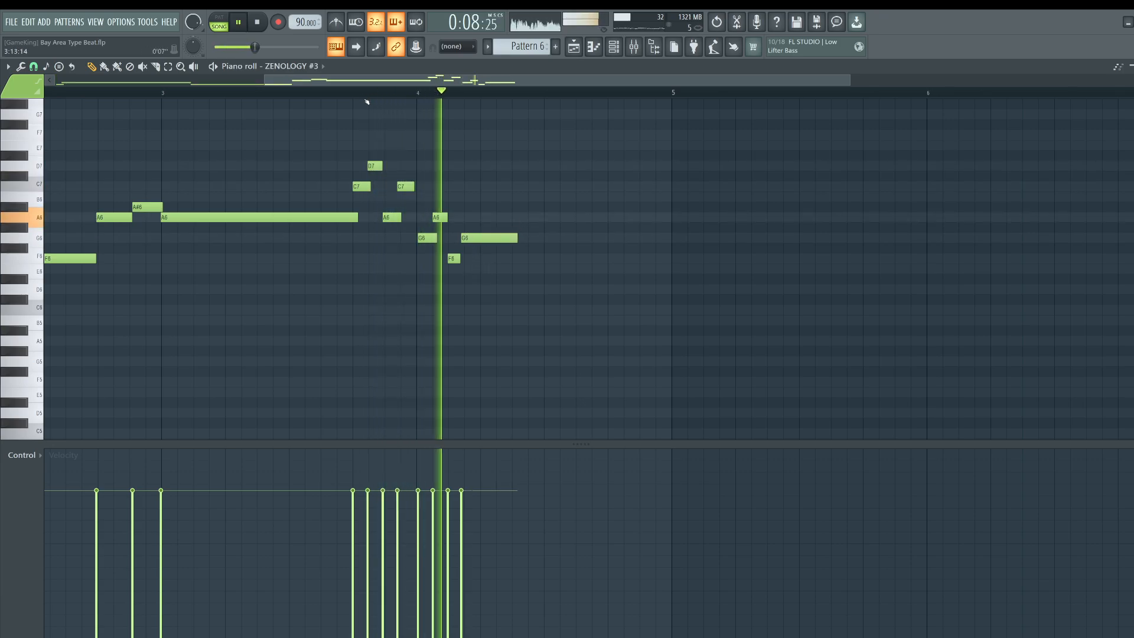
{"action": "key", "text": "ctrl+z"}
{"action": "key", "text": "space"}
{"action": "key", "text": "space"}
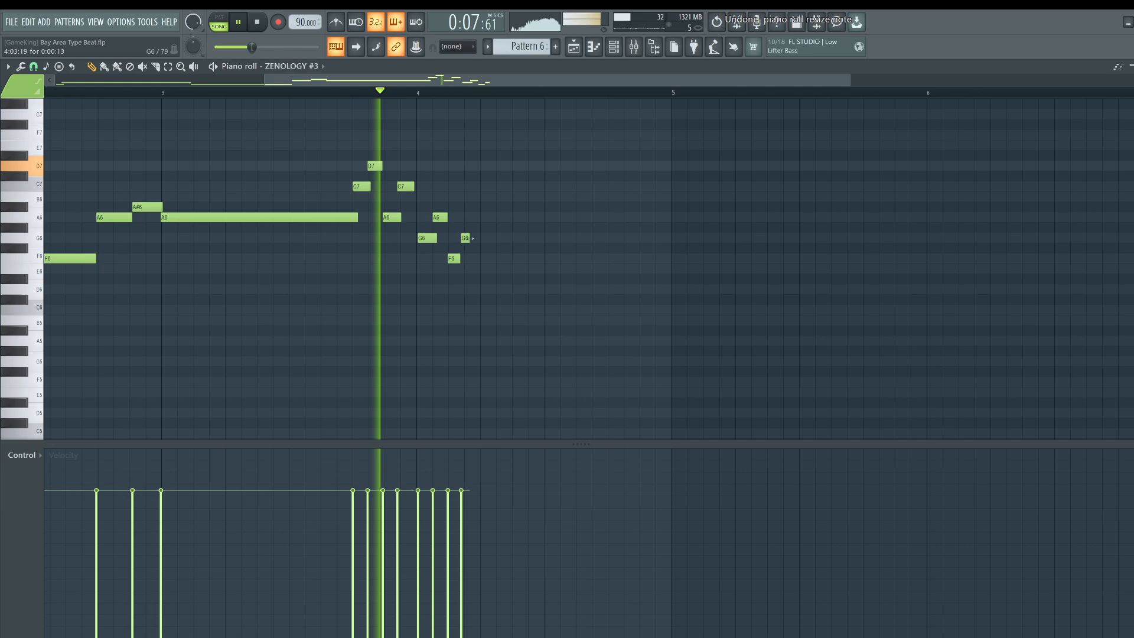
Add a D6 note on beat 2 of bar 4 and lengthen the preceding G6 note up to it.
{"action": "left_click", "coordinate": [479, 276]}
{"action": "left_click_drag", "start_coordinate": [477, 275], "coordinate": [504, 288]}
{"action": "left_click_drag", "start_coordinate": [469, 237], "coordinate": [484, 237]}
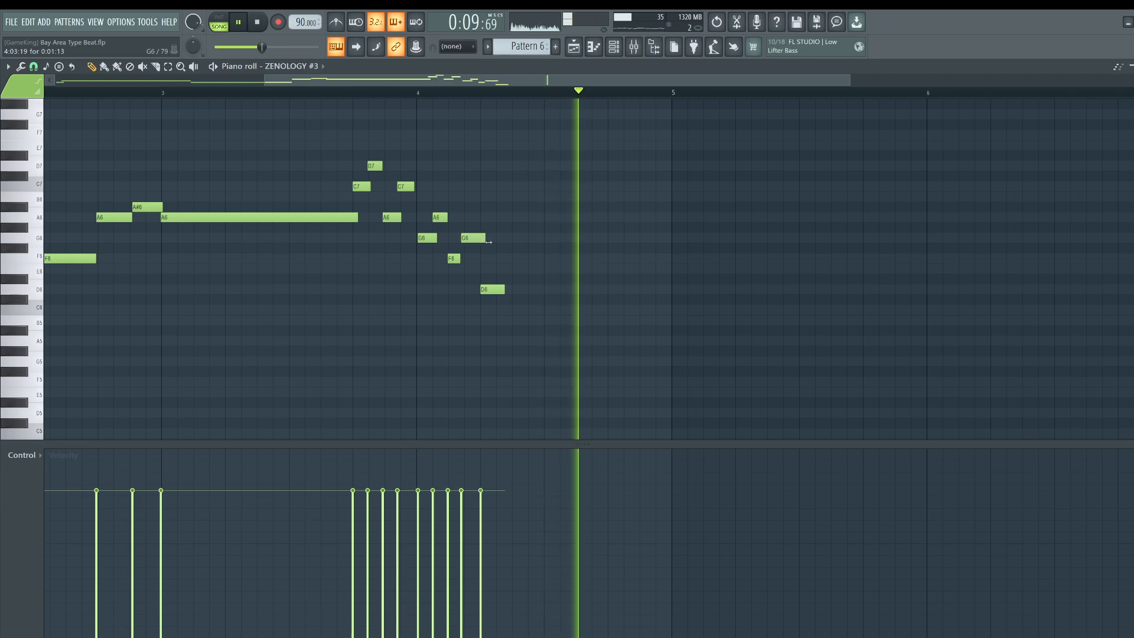
{"action": "key", "text": "space"}
Add an F6 note on beat 4 of bar 4 and a D6 half a beat after it, lengthening both.
{"action": "left_click", "coordinate": [609, 258]}
{"action": "left_click", "coordinate": [642, 288]}
{"action": "key", "text": "space"}
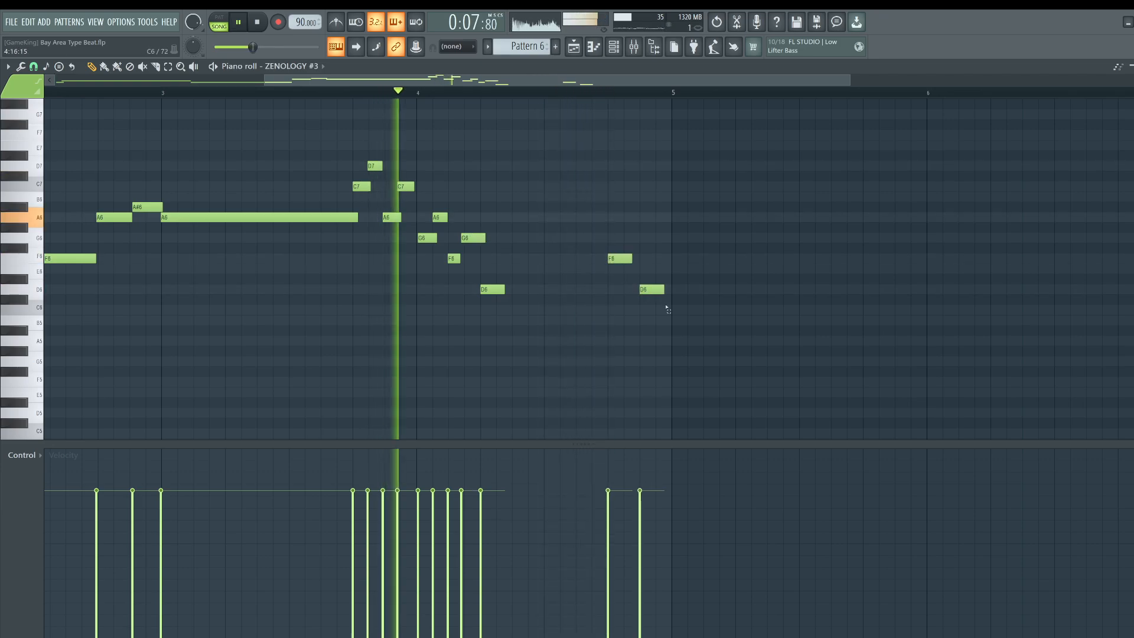
{"action": "left_click_drag", "start_coordinate": [678, 273], "coordinate": [688, 273]}
{"action": "left_click", "coordinate": [684, 256]}
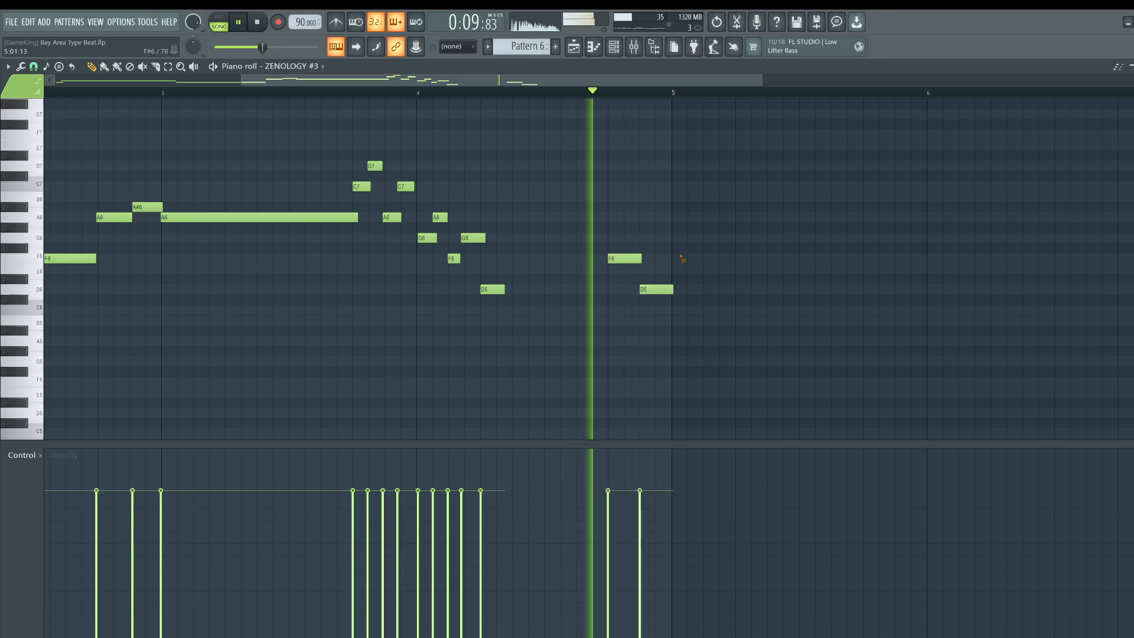
{"action": "key", "text": "space"}
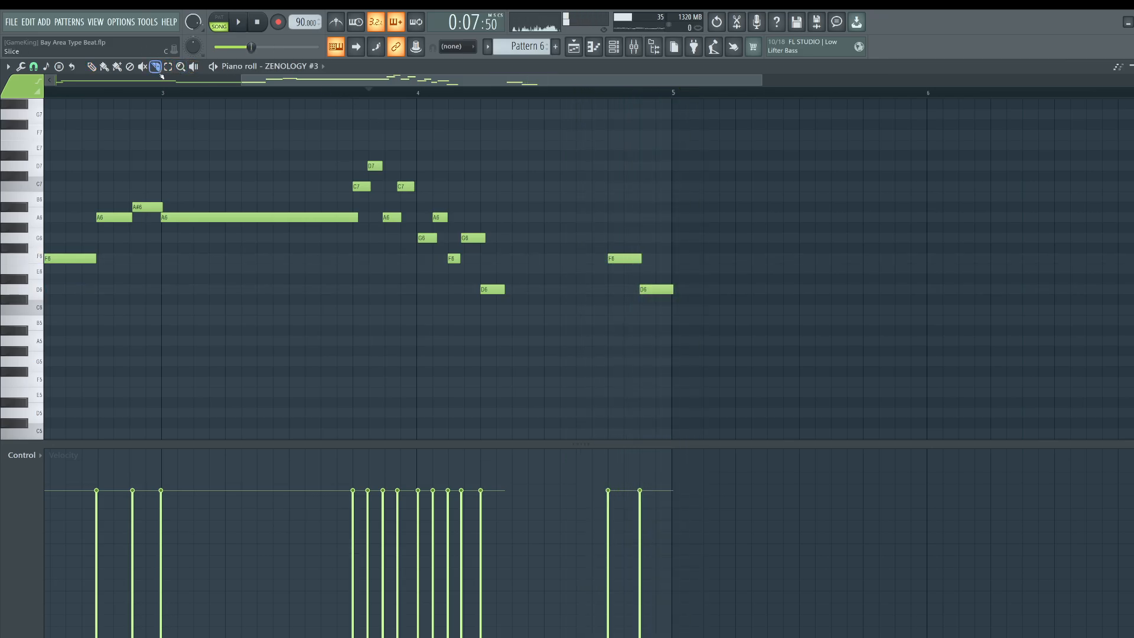
Select the opening F6 and G6 notes in bar 1 and play the lead from the start.
{"action": "left_click_drag", "start_coordinate": [680, 300], "coordinate": [680, 302]}
{"action": "left_click_drag", "start_coordinate": [414, 80], "coordinate": [147, 77]}
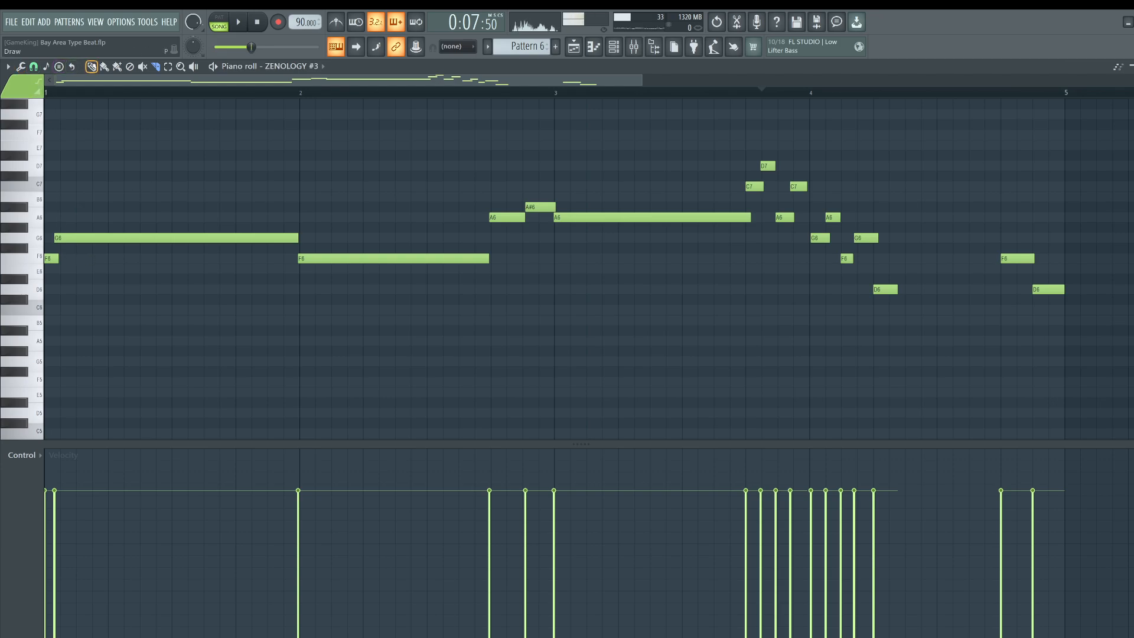
{"action": "left_click_drag", "start_coordinate": [68, 233], "coordinate": [48, 293]}
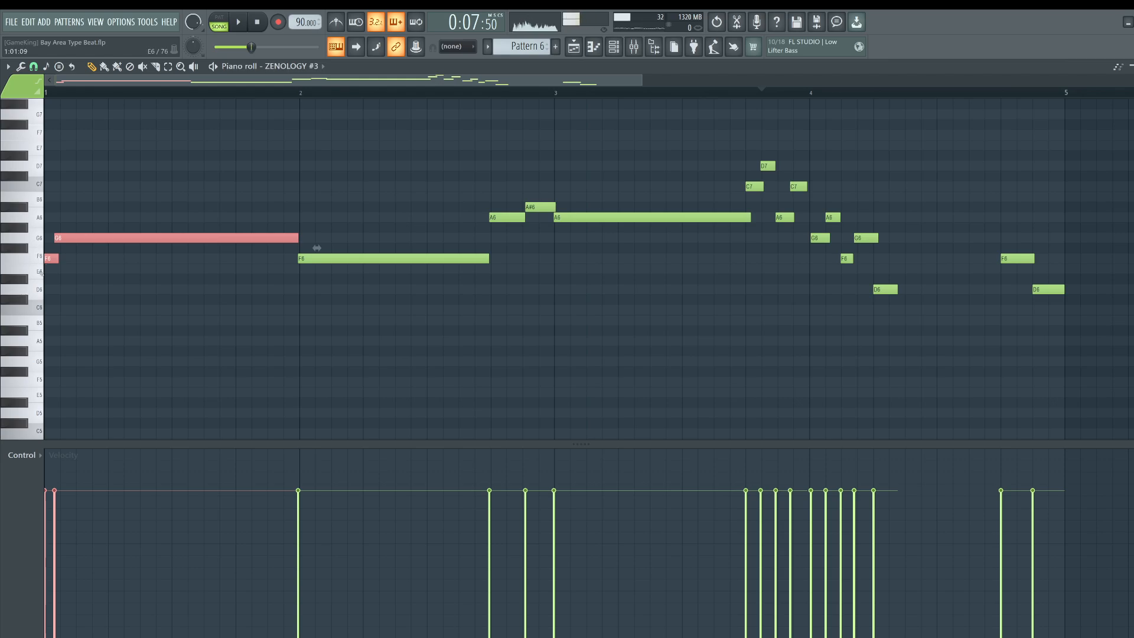
{"action": "key", "text": "space"}
{"action": "key", "text": "space"}
{"action": "left_click", "coordinate": [258, 203]}
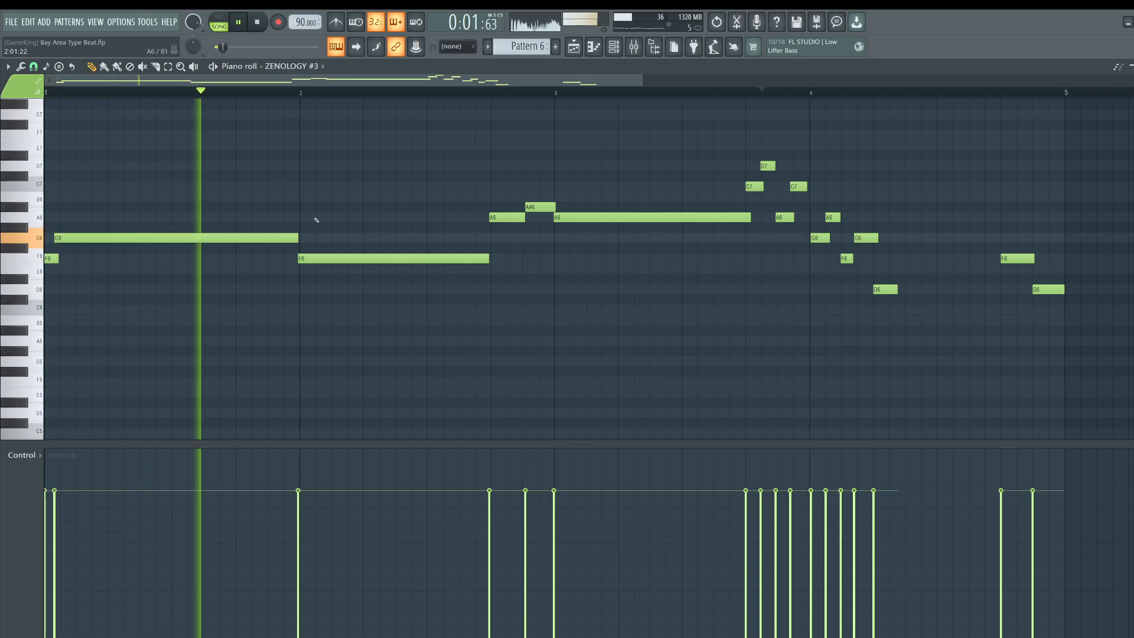
{"action": "key", "text": "space"}
Open the ZENOLOGY #3 editor and show the full Edit page of the Foolish Lead patch.
{"action": "left_click", "coordinate": [613, 46]}
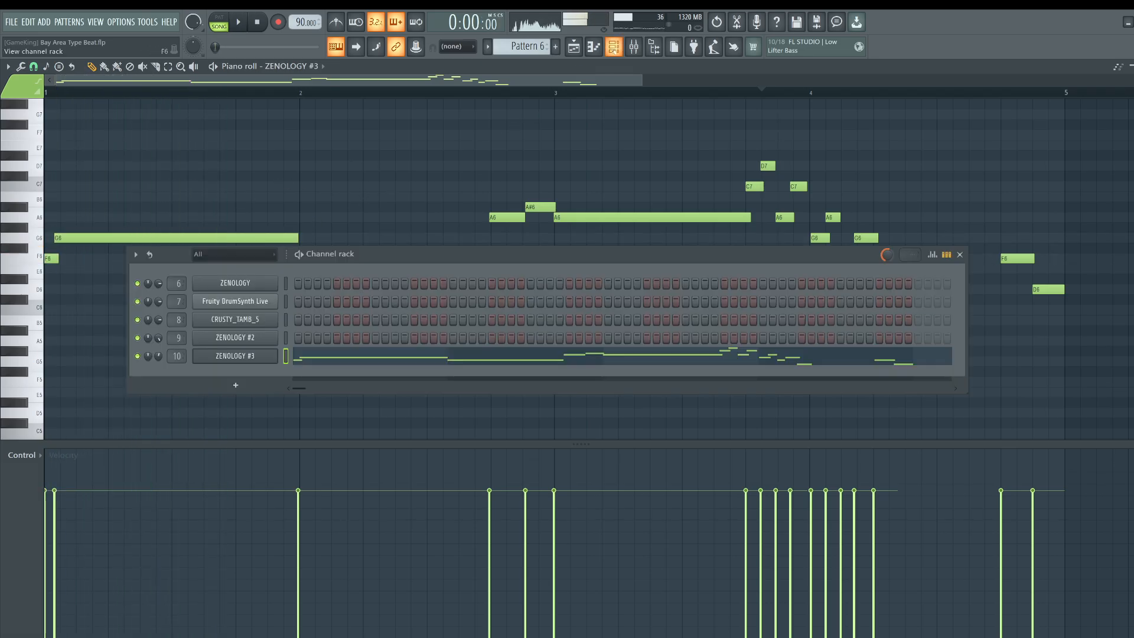
{"action": "left_click", "coordinate": [253, 355]}
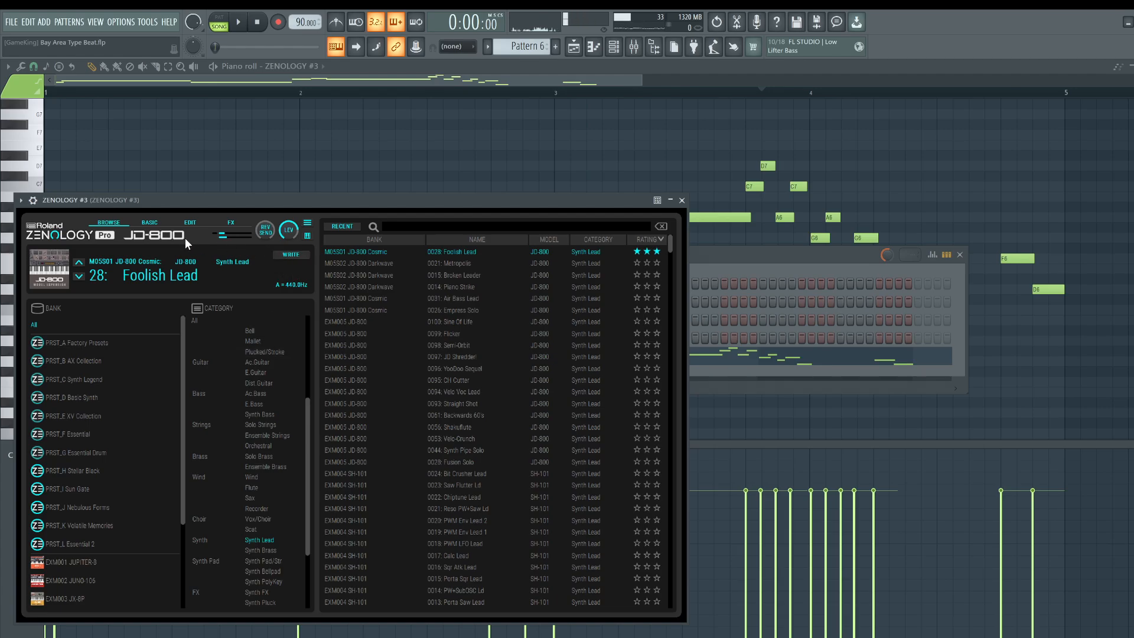
{"action": "left_click", "coordinate": [149, 223]}
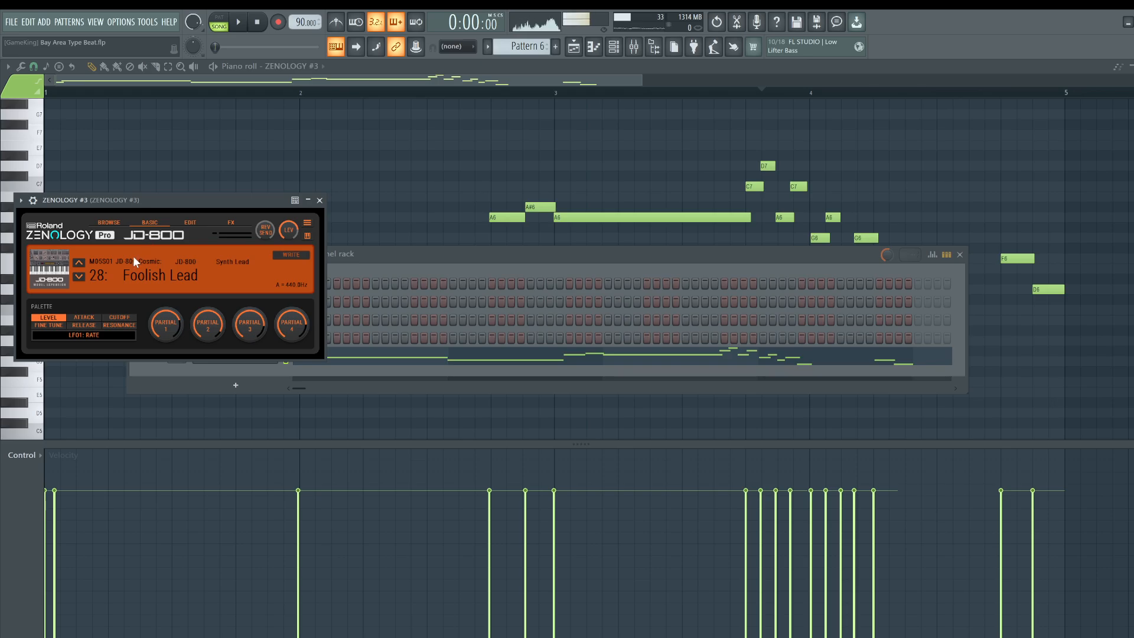
{"action": "left_click", "coordinate": [185, 227]}
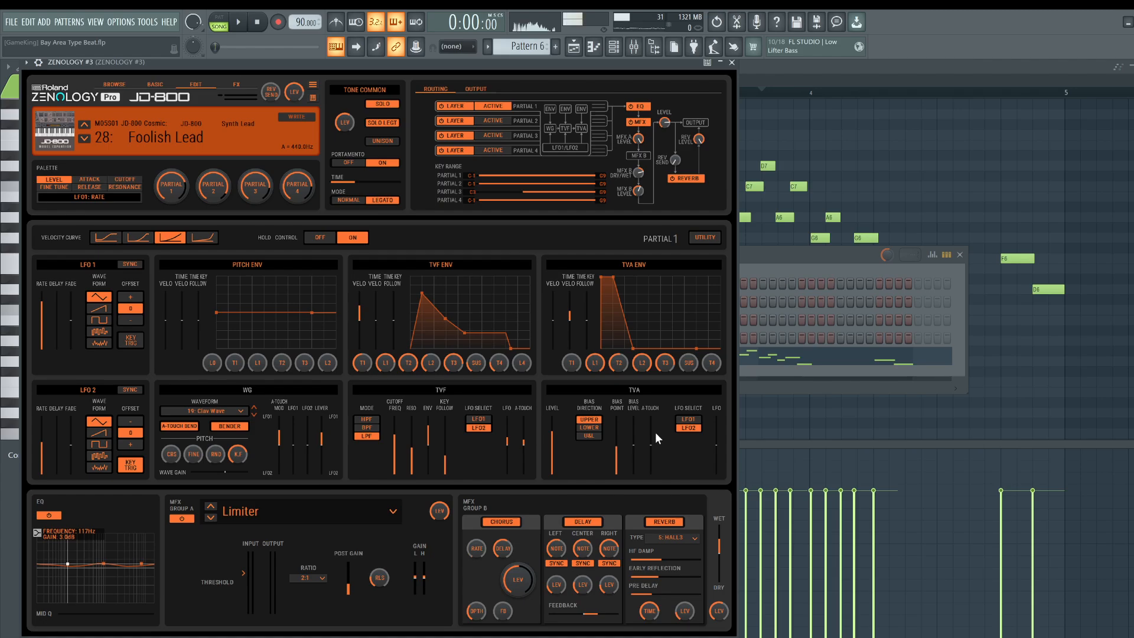
Look through the FX, Basic and Browse pages of the Foolish Lead patch, return to Basic and close the ZENOLOGY #3 editor.
{"action": "left_click", "coordinate": [237, 84]}
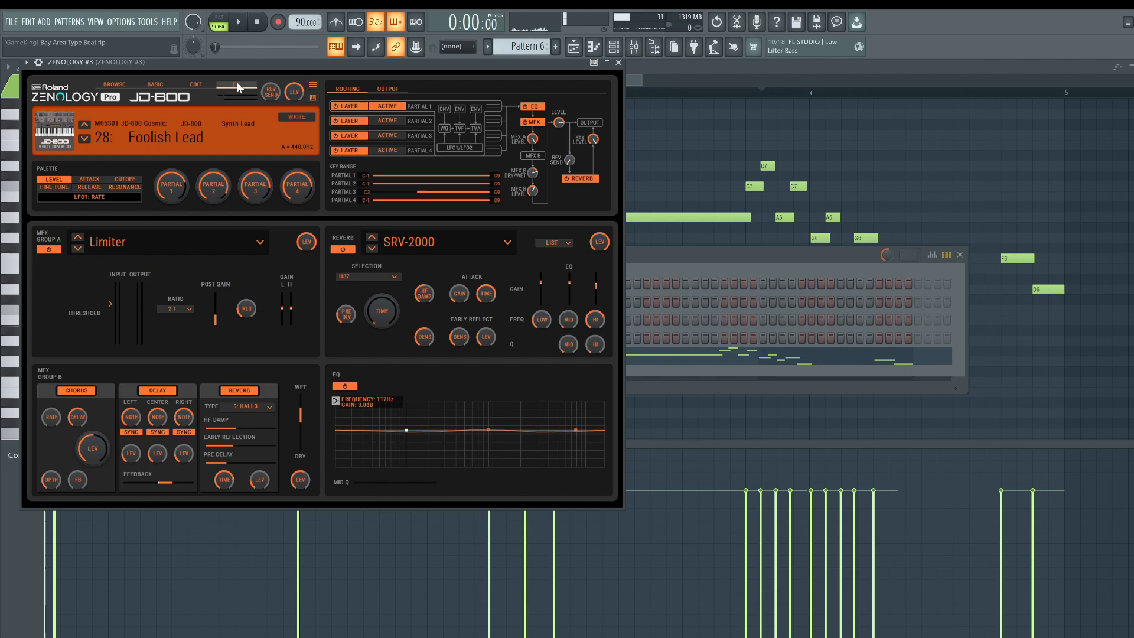
{"action": "left_click", "coordinate": [155, 84]}
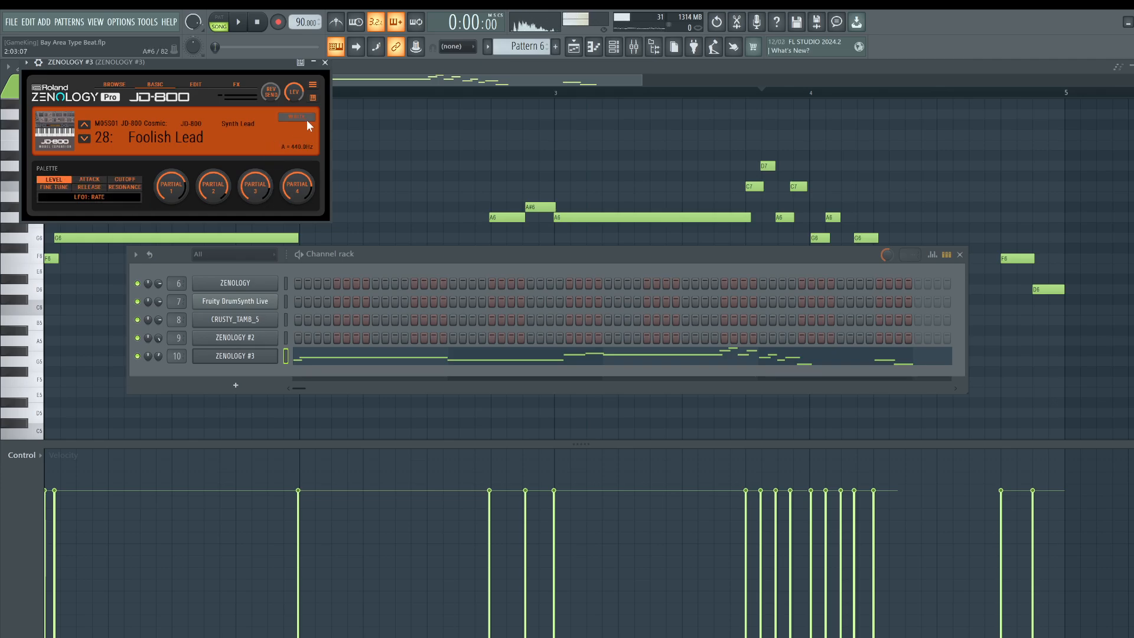
{"action": "left_click", "coordinate": [116, 83]}
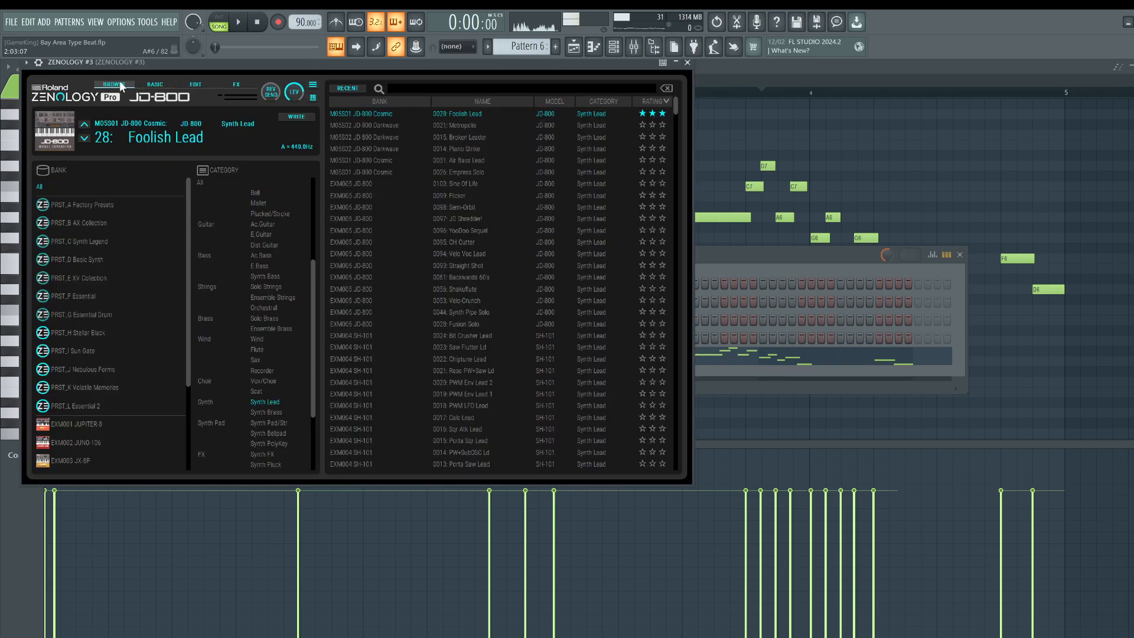
{"action": "left_click", "coordinate": [154, 89]}
{"action": "left_click", "coordinate": [324, 63]}
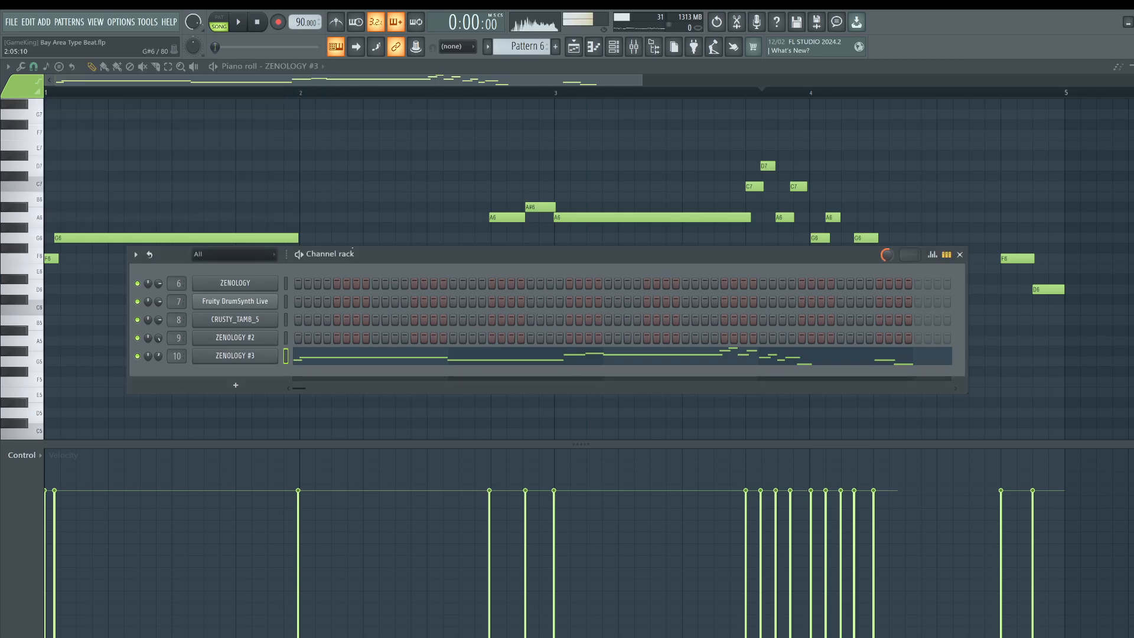
Reopen the ZENOLOGY #3 editor and list the plugin's parameters in the browser.
{"action": "left_click", "coordinate": [251, 356]}
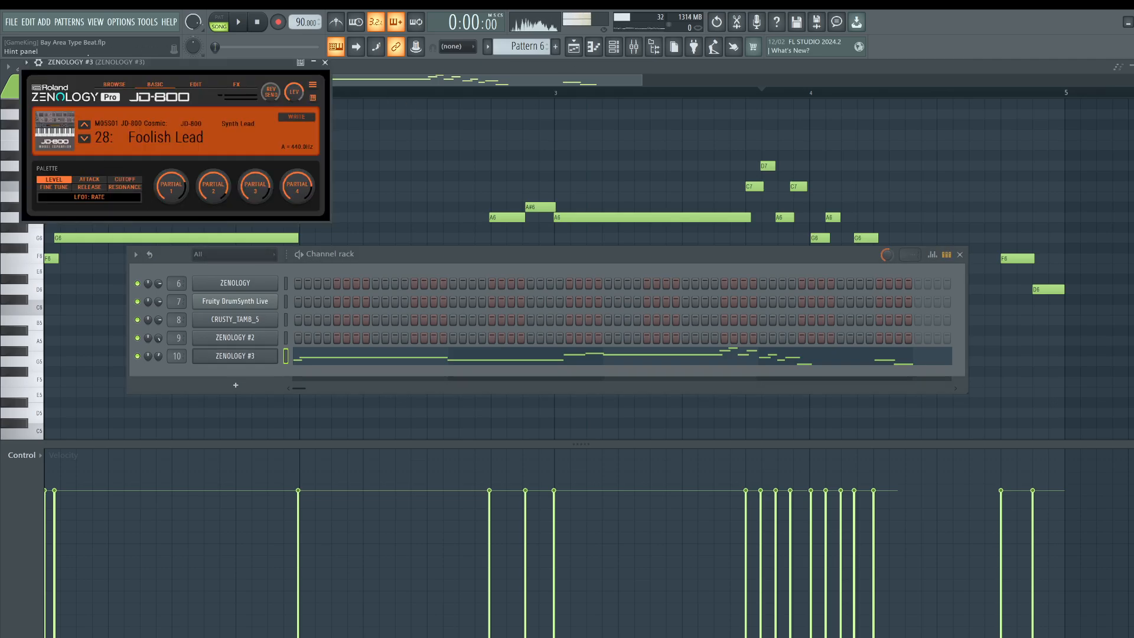
{"action": "left_click_drag", "start_coordinate": [27, 64], "coordinate": [161, 143]}
{"action": "left_click", "coordinate": [161, 142]}
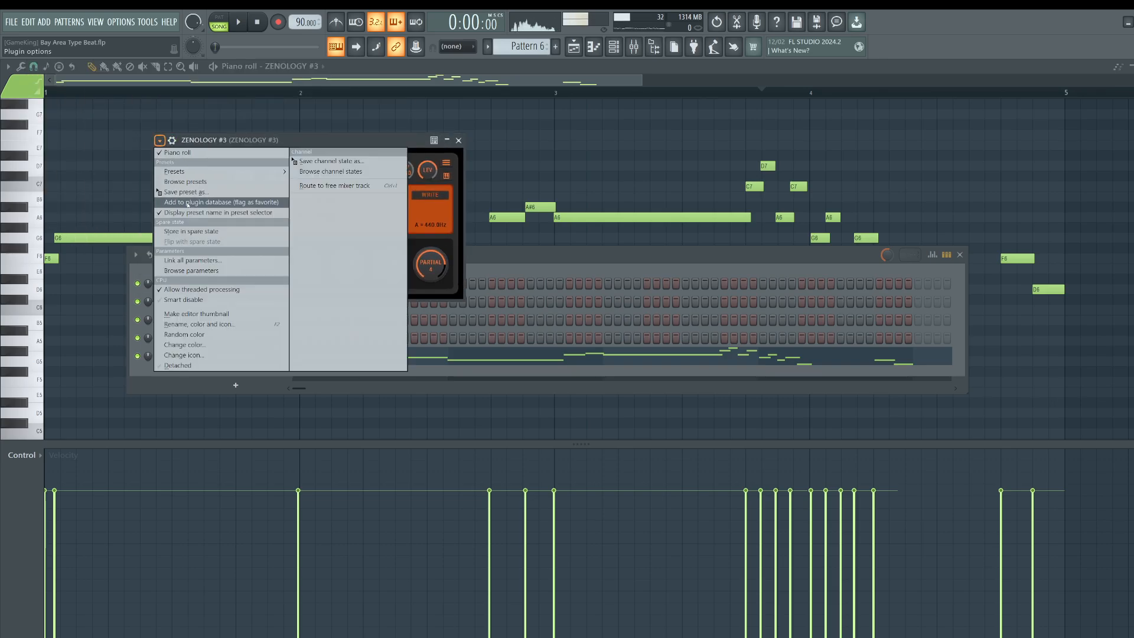
{"action": "left_click", "coordinate": [188, 270]}
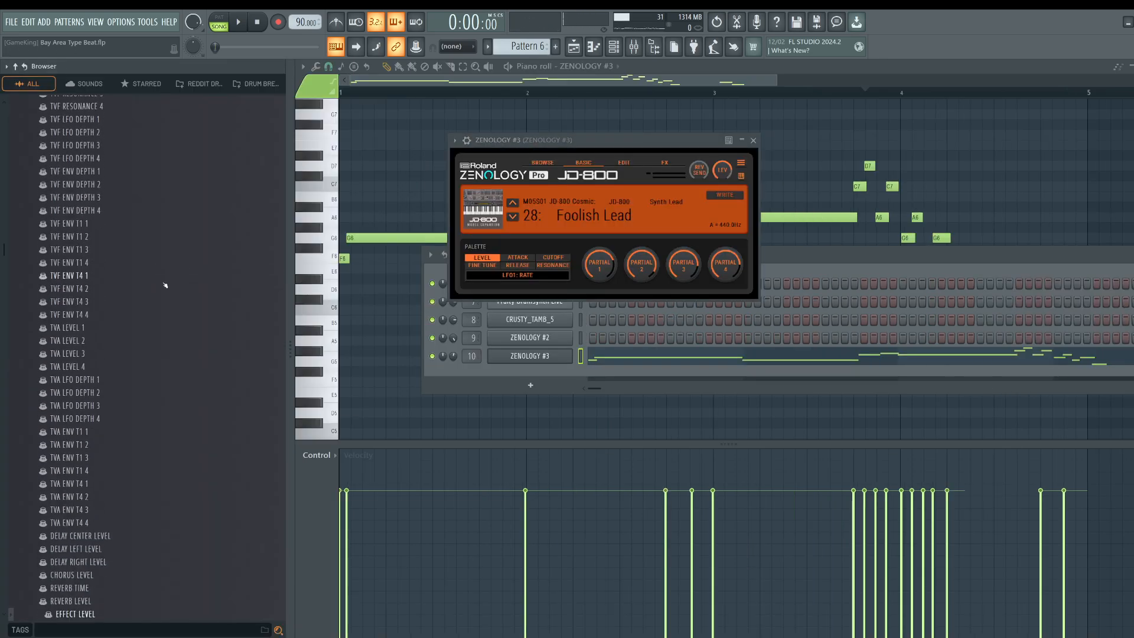
Create an automation clip for the MIDI CC #1 (Modulation wheel) parameter of ZENOLOGY #3.
{"action": "scroll", "coordinate": [160, 286], "scroll_direction": "down", "scroll_amount": 4}
{"action": "scroll", "coordinate": [147, 293], "scroll_direction": "up", "scroll_amount": 6}
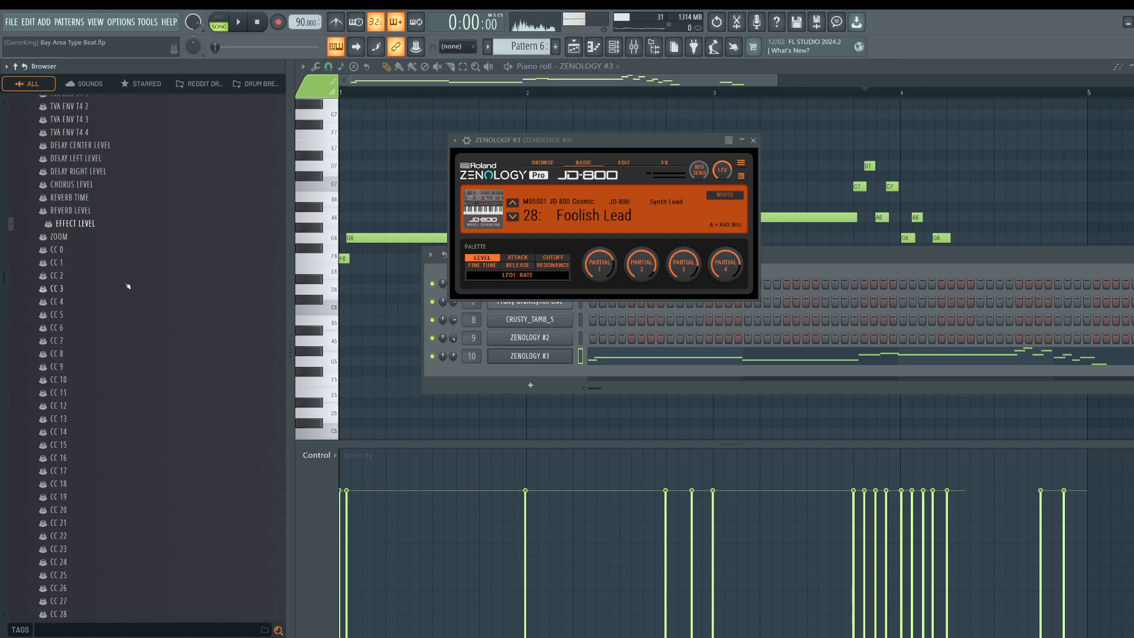
{"action": "scroll", "coordinate": [88, 255], "scroll_direction": "down", "scroll_amount": 20}
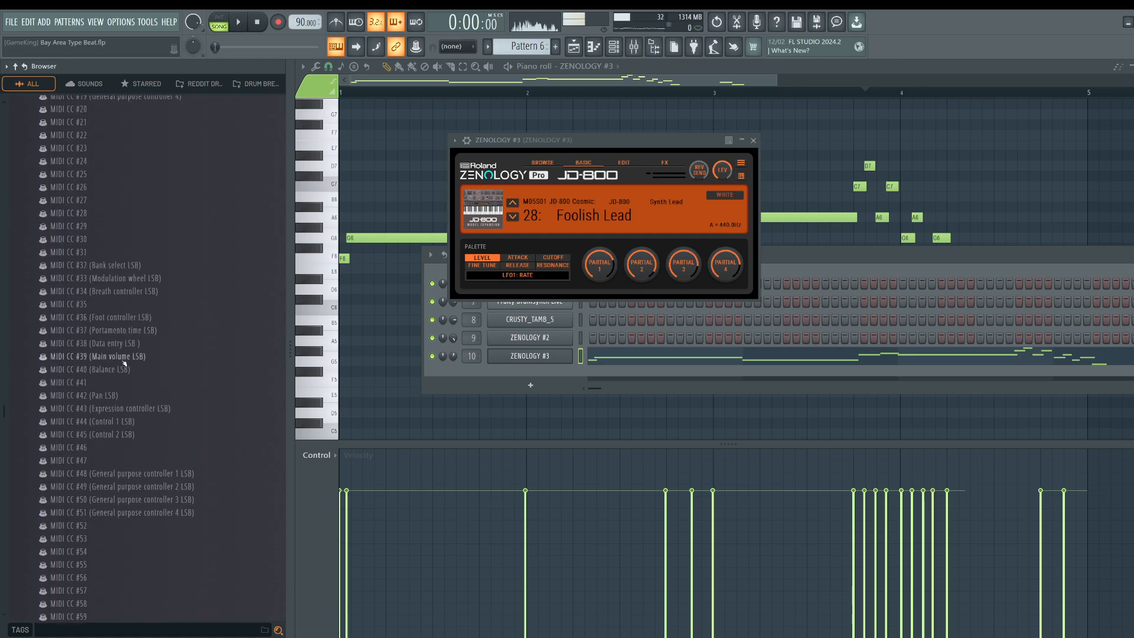
{"action": "right_click", "coordinate": [114, 159]}
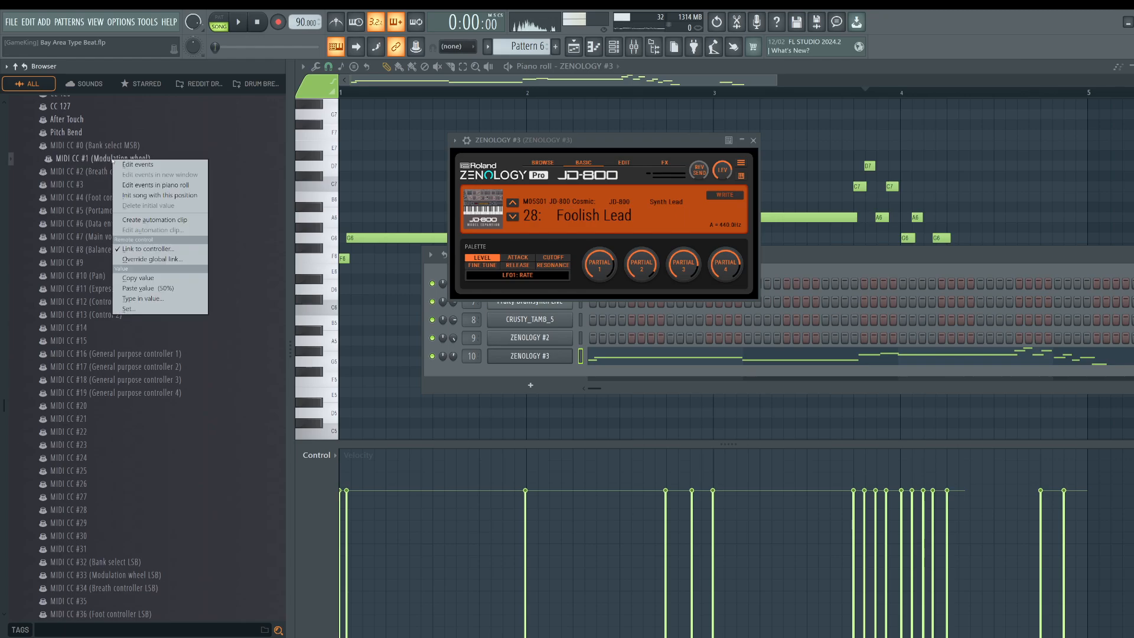
{"action": "left_click", "coordinate": [155, 220]}
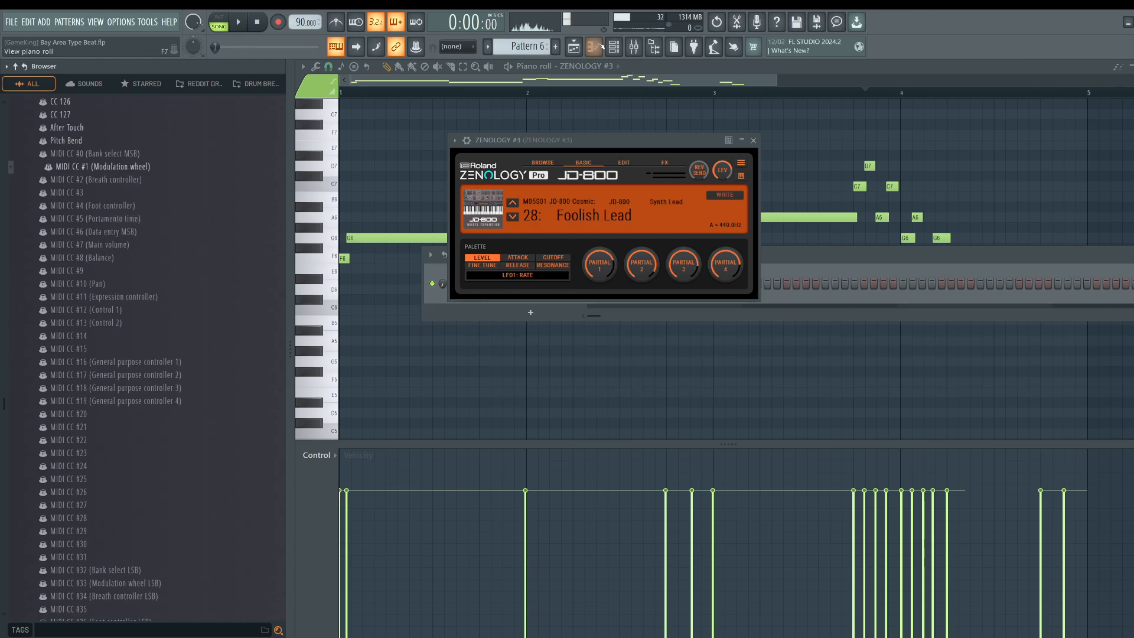
Place the modulation wheel clip at bar 1 of the harmony track and shape it to rise until bar 2, hold until bar 4 and fall.
{"action": "left_click", "coordinate": [576, 46]}
{"action": "left_click_drag", "start_coordinate": [598, 175], "coordinate": [460, 174]}
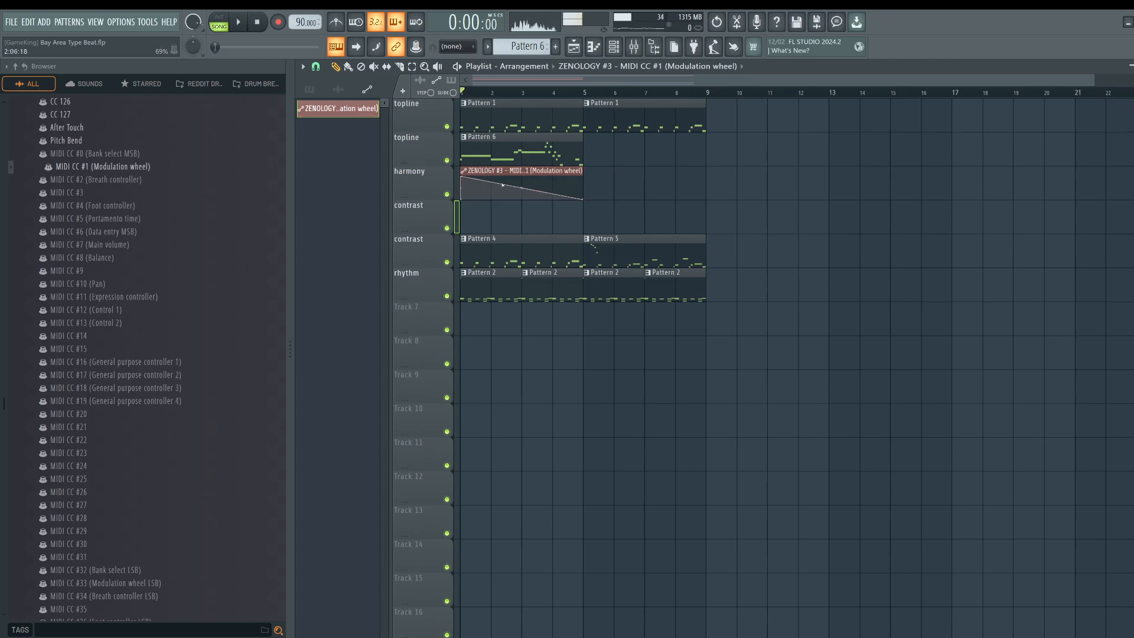
{"action": "right_click", "coordinate": [549, 192]}
{"action": "left_click_drag", "start_coordinate": [549, 193], "coordinate": [547, 168]}
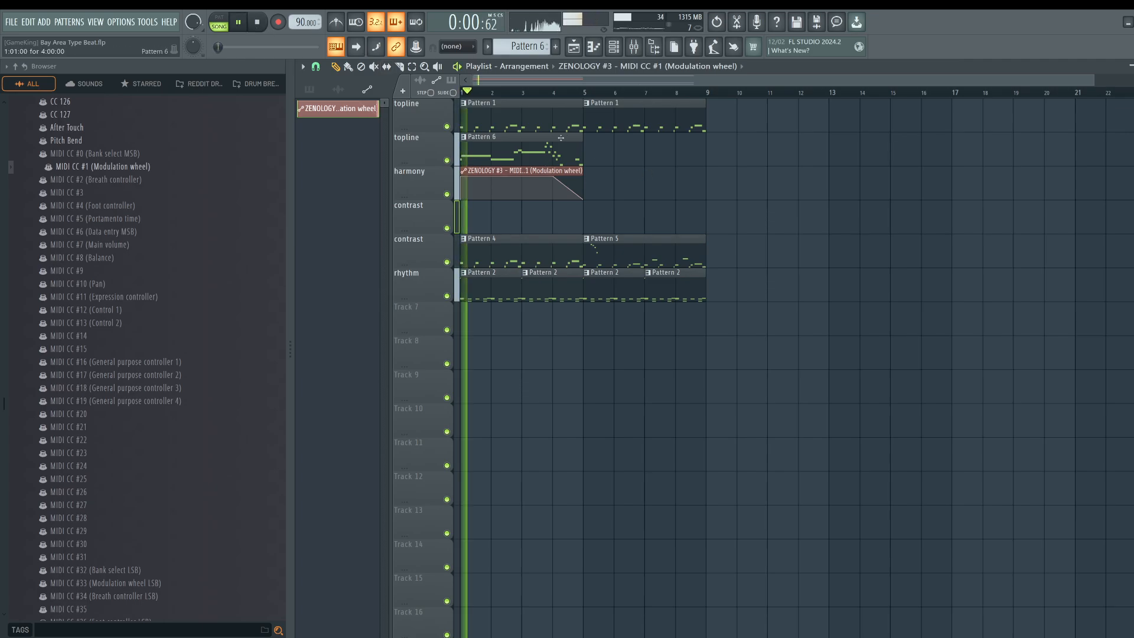
{"action": "scroll", "coordinate": [486, 94], "scroll_direction": "up", "scroll_amount": 1}
{"action": "left_click_drag", "start_coordinate": [498, 81], "coordinate": [472, 80]}
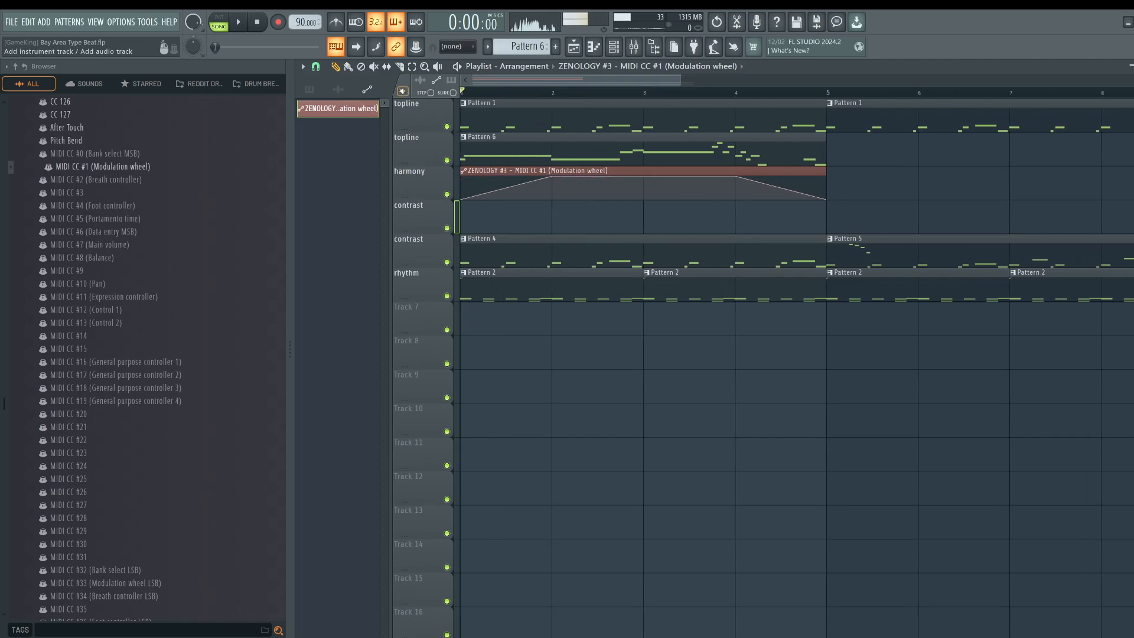
Change the playlist snap and make the modulation drop to zero at bar 2 and beat 4 of bar 2, ramping up after each drop.
{"action": "left_click", "coordinate": [316, 67]}
{"action": "left_click", "coordinate": [328, 221]}
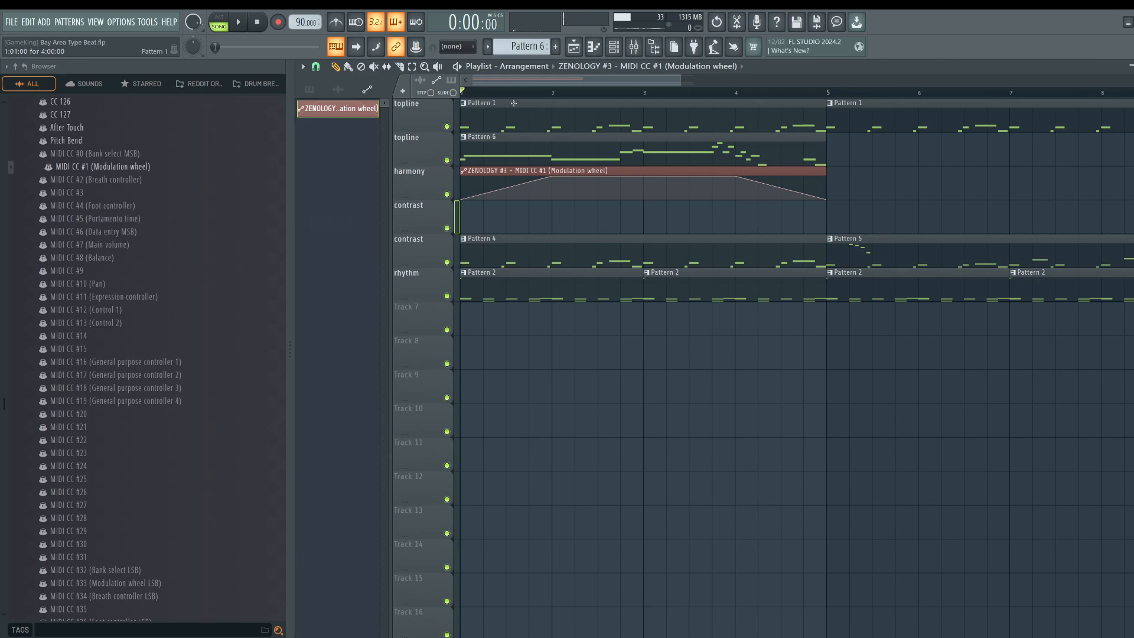
{"action": "scroll", "coordinate": [514, 104], "scroll_direction": "up", "scroll_amount": 3}
{"action": "key", "text": "space"}
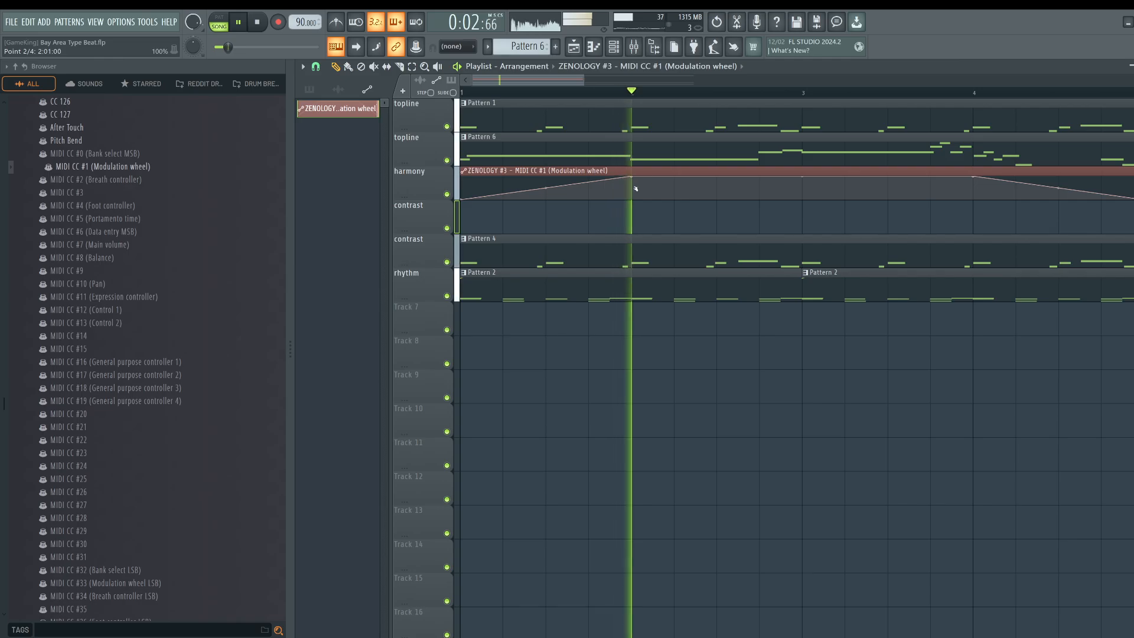
{"action": "left_click_drag", "start_coordinate": [636, 188], "coordinate": [644, 210]}
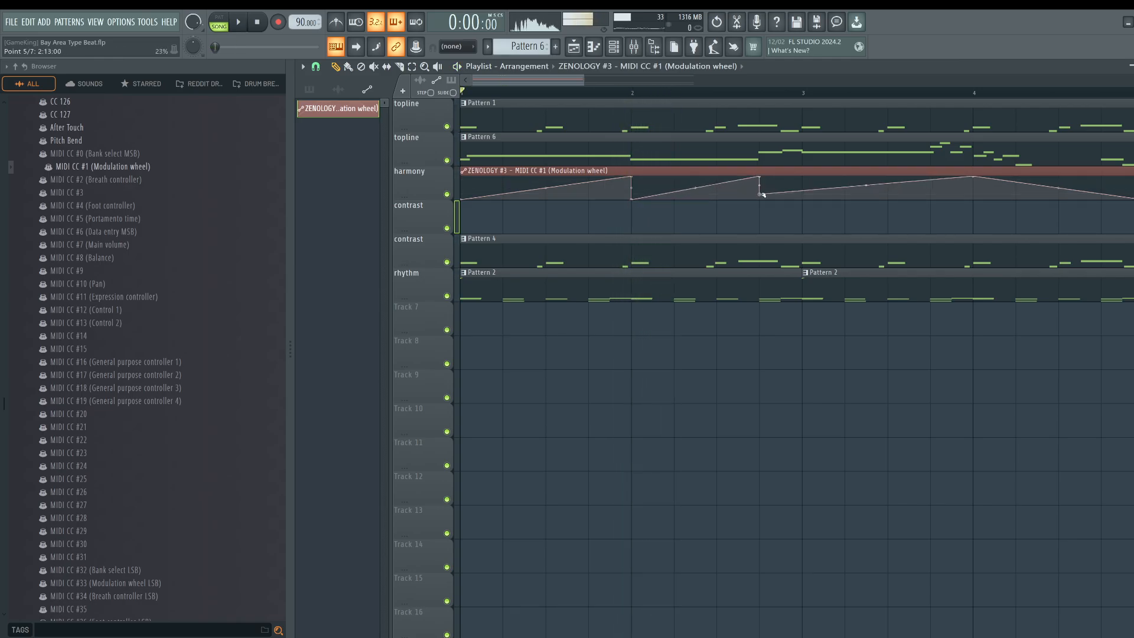
{"action": "left_click", "coordinate": [620, 51]}
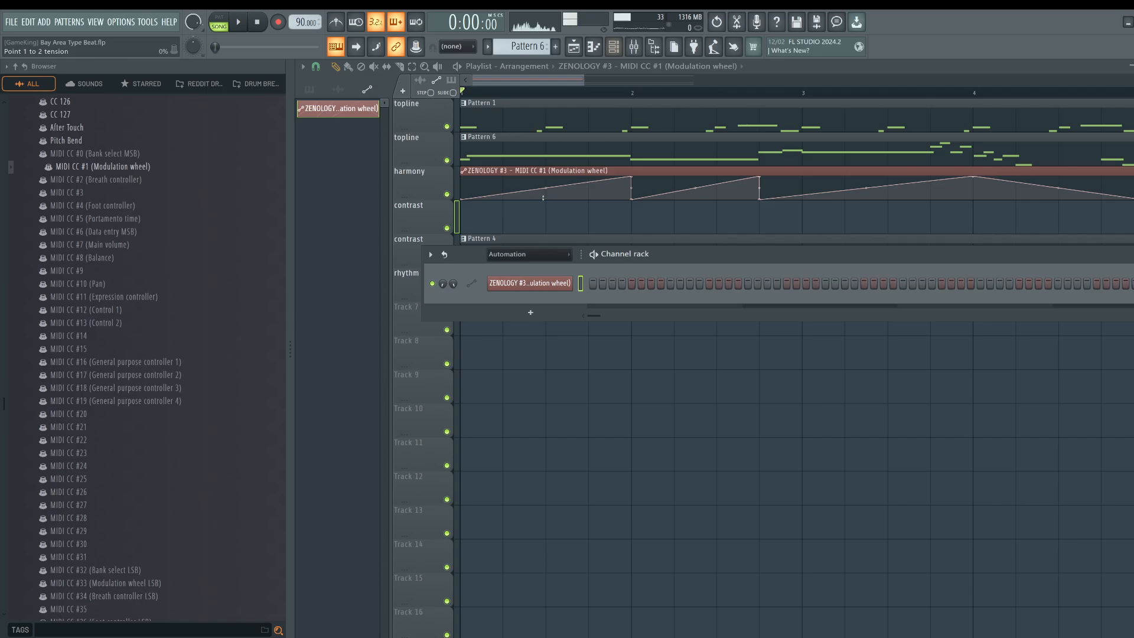
{"action": "left_click", "coordinate": [521, 291]}
{"action": "left_click", "coordinate": [615, 49]}
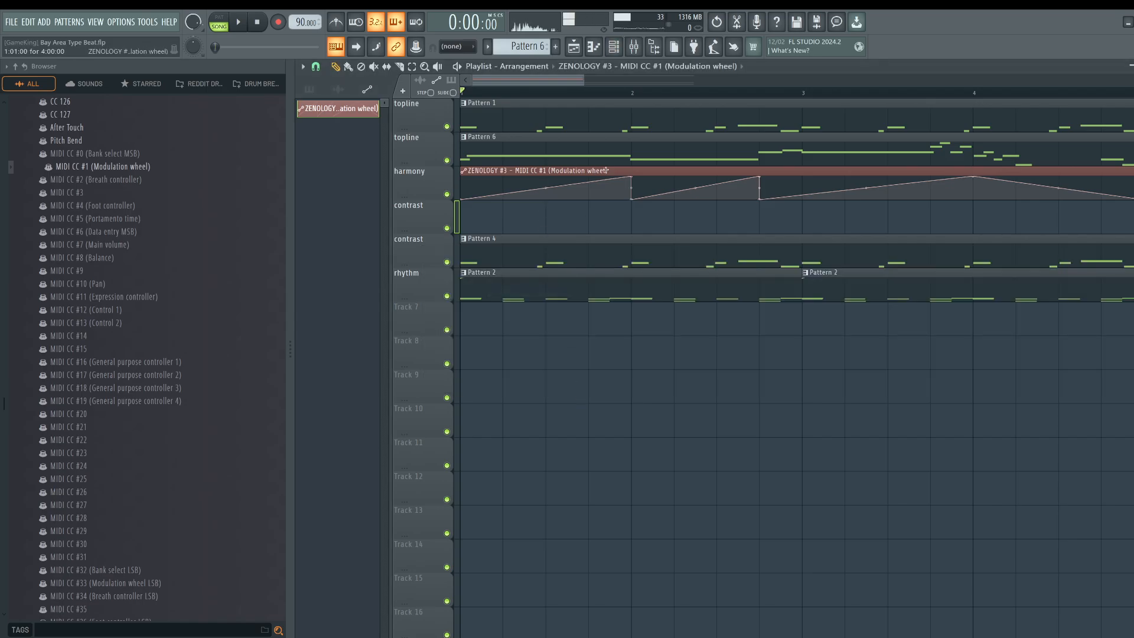
Play the arrangement, lower the modulation peaks at bar 2 and its beat 4, and add an 81% point at beat 4 of bar 3.
{"action": "key", "text": "space"}
{"action": "scroll", "coordinate": [577, 186], "scroll_direction": "down", "scroll_amount": 2}
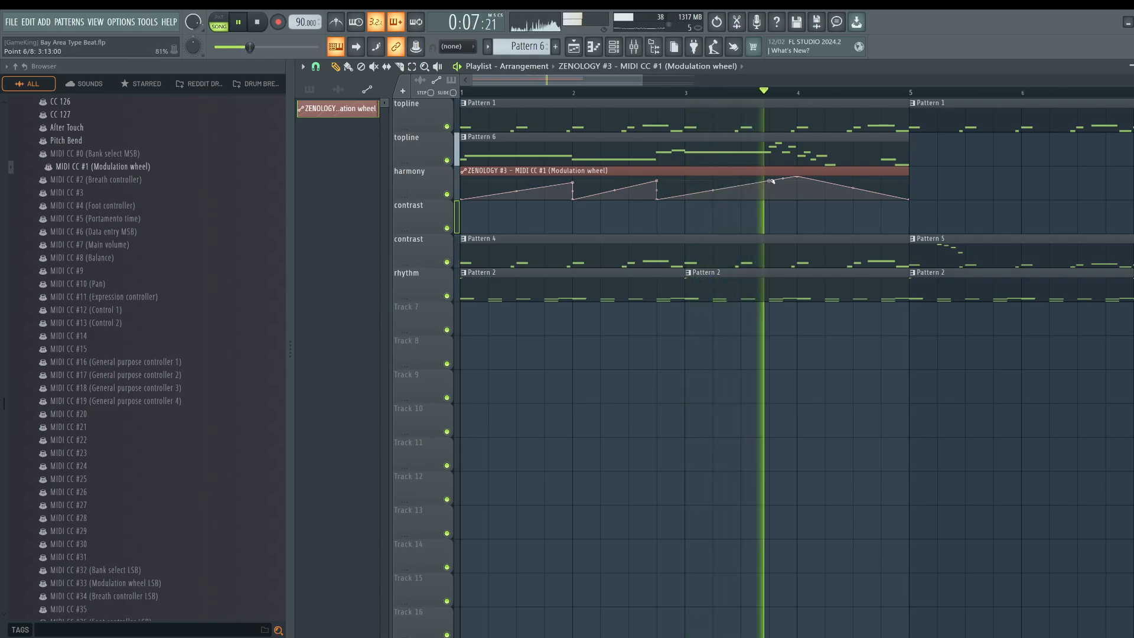
{"action": "right_click", "coordinate": [770, 181]}
{"action": "left_click", "coordinate": [769, 189]}
{"action": "right_click", "coordinate": [769, 181]}
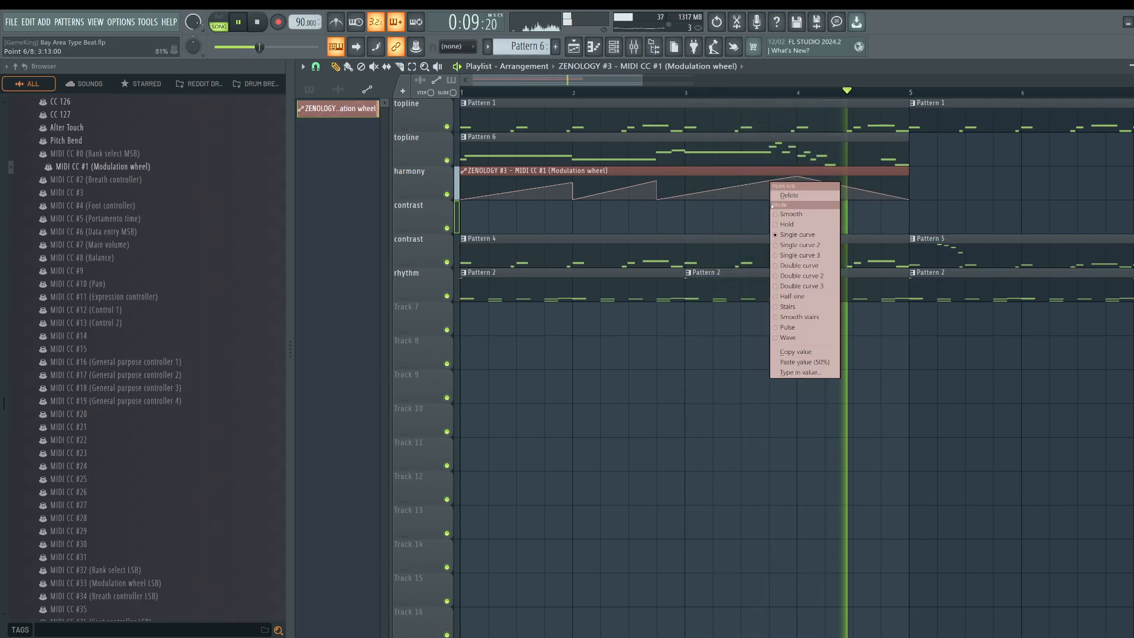
Make the modulation wheel automation drop to 0% after the third ramp and stay flat until the clip's end.
{"action": "left_click", "coordinate": [770, 199]}
{"action": "right_click", "coordinate": [770, 198]}
{"action": "left_click_drag", "start_coordinate": [798, 177], "coordinate": [794, 221]}
{"action": "key", "text": "space"}
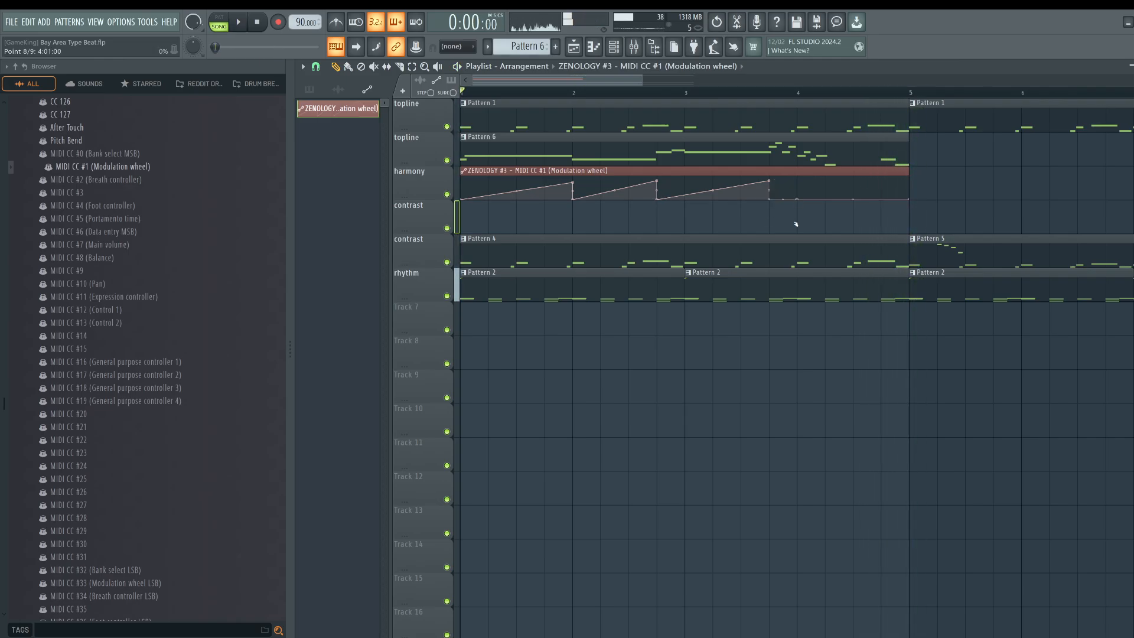
{"action": "key", "text": "space"}
{"action": "key", "text": "space"}
In Pattern 6's ZENOLOGY #3 melody, lengthen the D6 after the fast run in bar 4 and add a C6 behind it.
{"action": "double_click", "coordinate": [817, 153]}
{"action": "left_click", "coordinate": [370, 94]}
{"action": "key", "text": "space"}
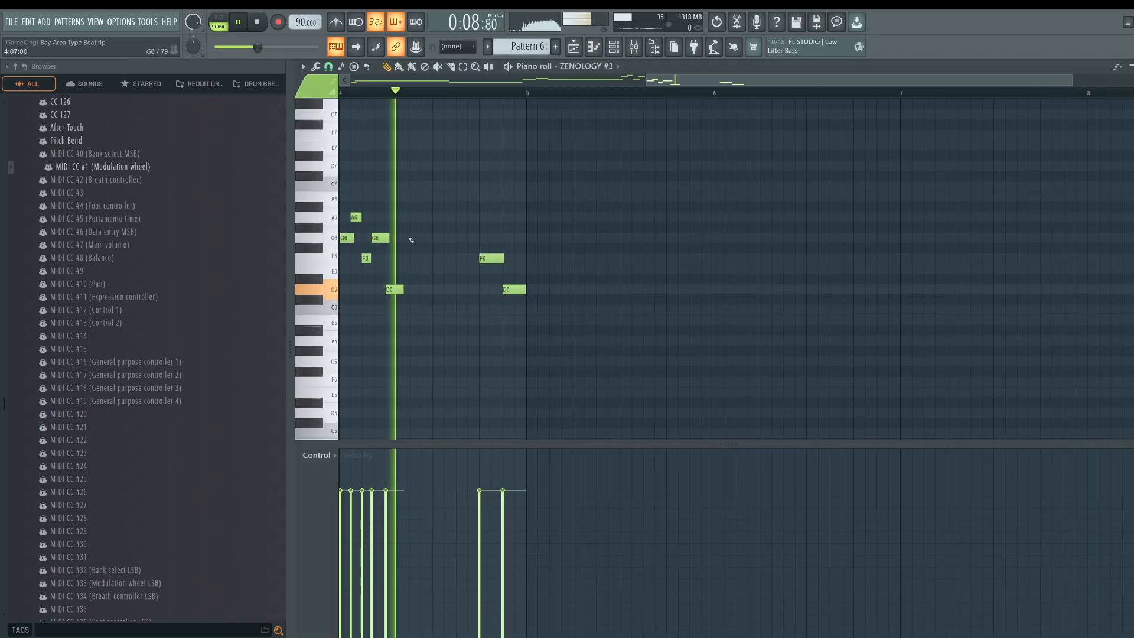
{"action": "key", "text": "space"}
{"action": "left_click_drag", "start_coordinate": [453, 317], "coordinate": [486, 308]}
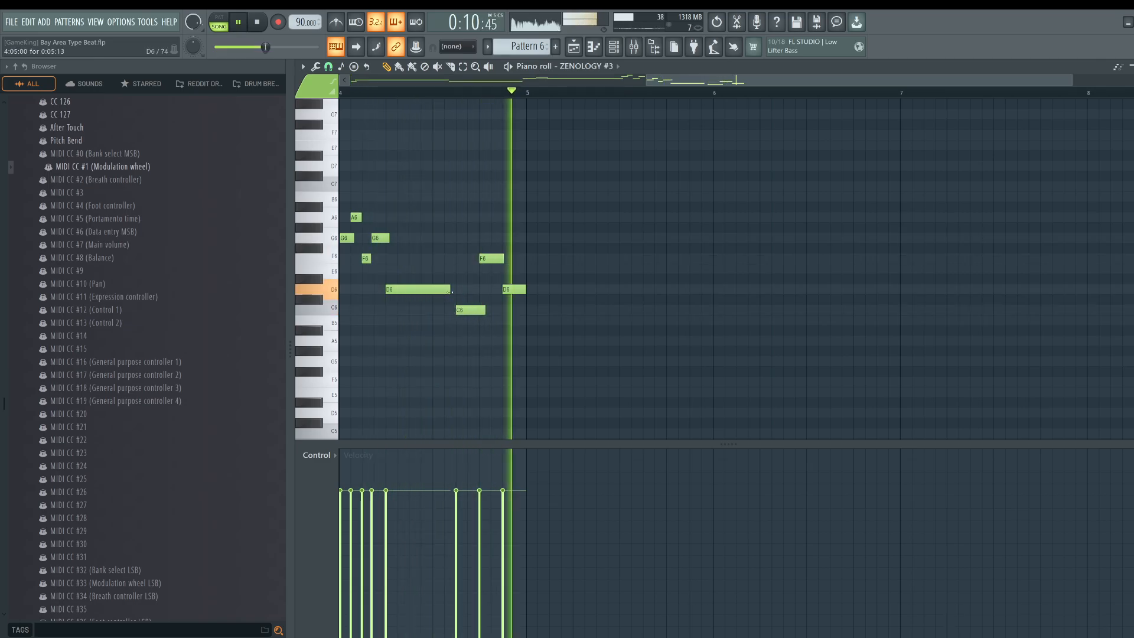
Lengthen the last F6 while shortening the final D6, and extend the long D6 so it slightly overlaps the C6.
{"action": "left_click_drag", "start_coordinate": [503, 258], "coordinate": [524, 289]}
{"action": "key", "text": "space"}
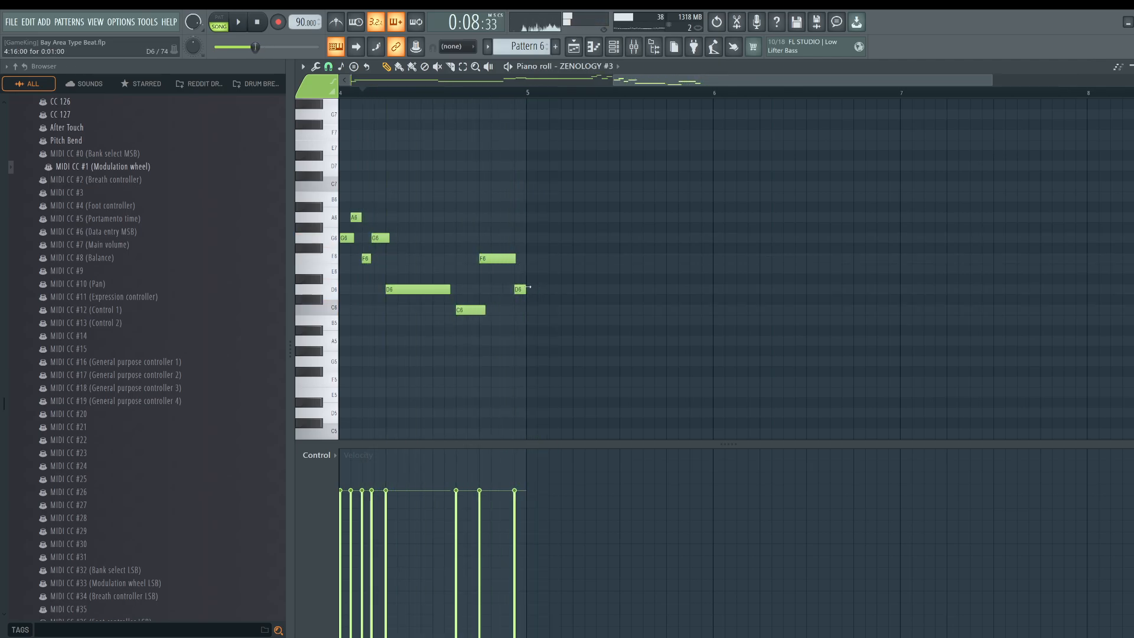
{"action": "key", "text": "space"}
{"action": "left_click_drag", "start_coordinate": [449, 289], "coordinate": [460, 289]}
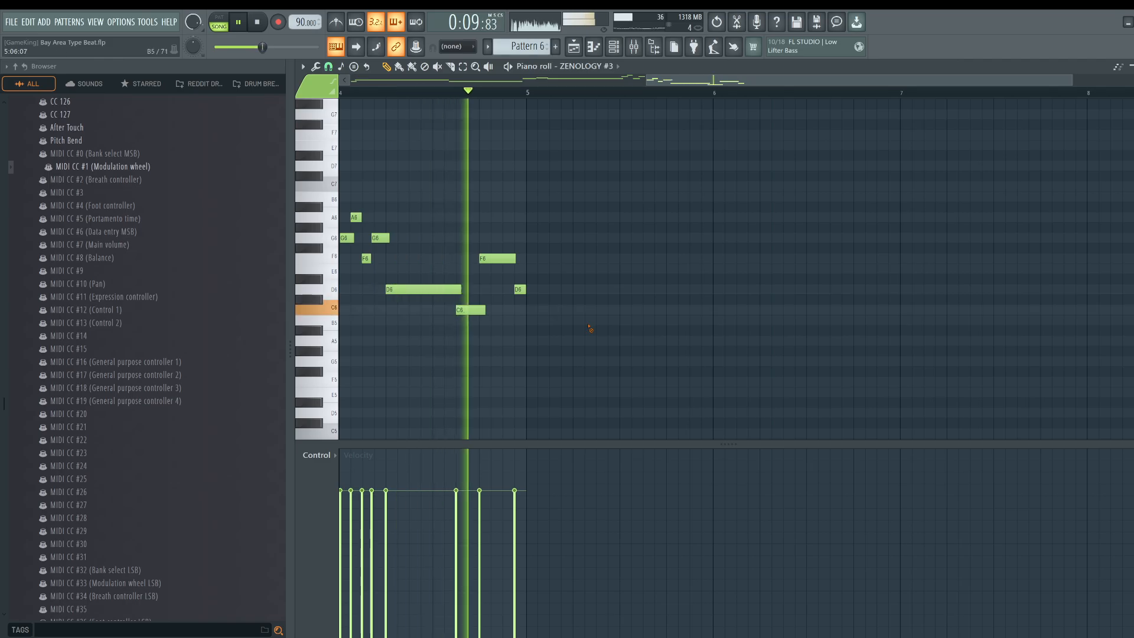
Save the project and play the arrangement in the playlist while checking the mixer levels.
{"action": "key", "text": "space"}
{"action": "key", "text": "F6"}
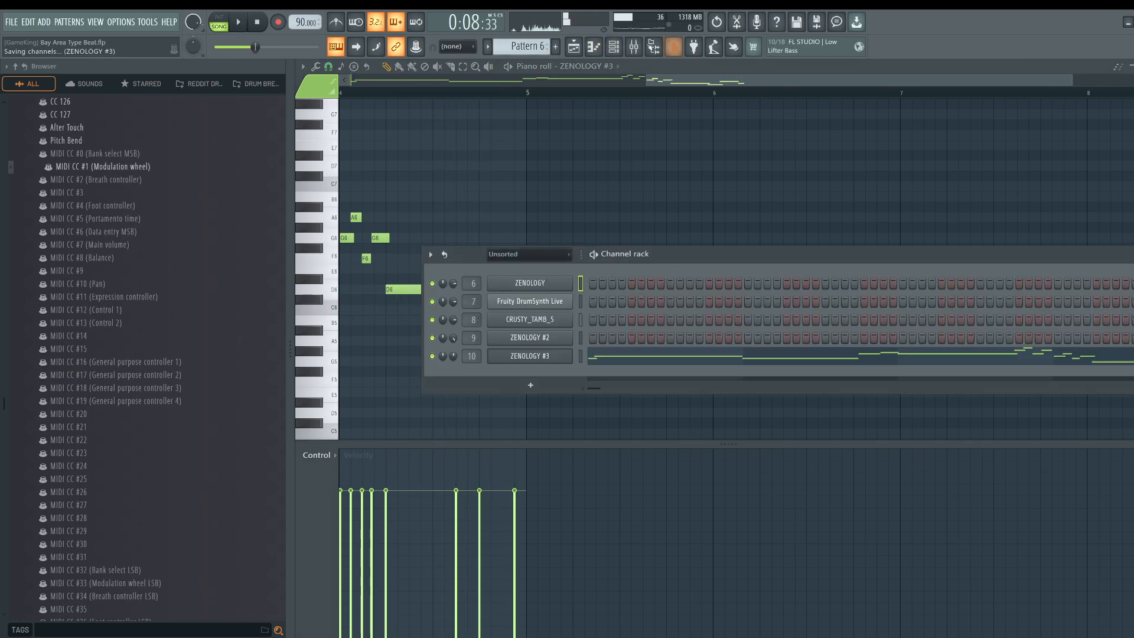
{"action": "left_click", "coordinate": [582, 49]}
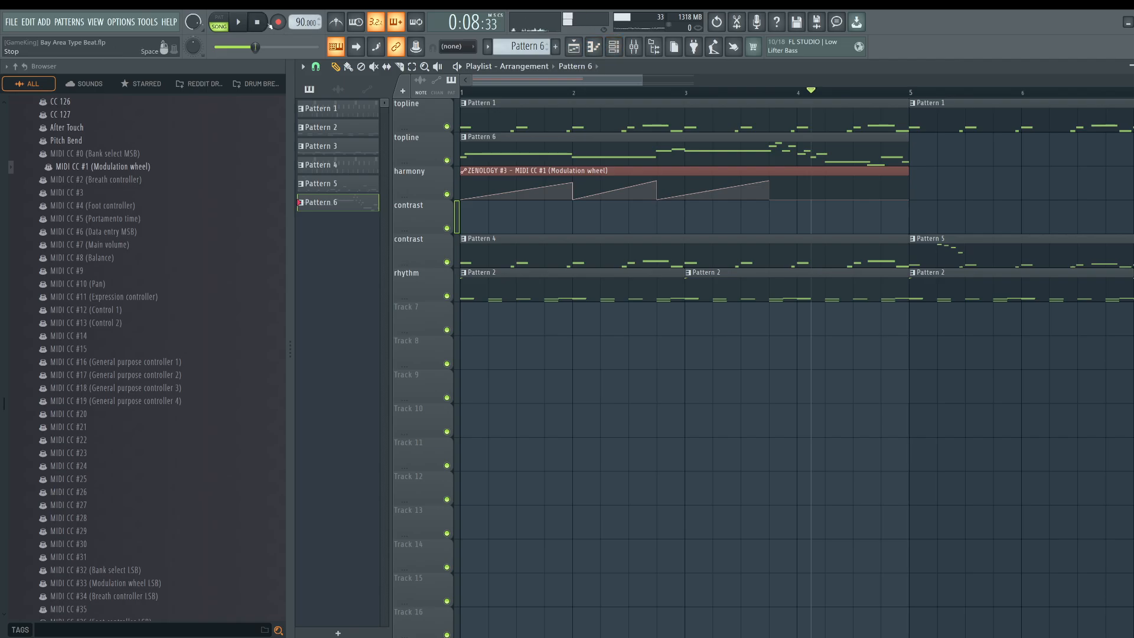
{"action": "key", "text": "space"}
{"action": "key", "text": "F9"}
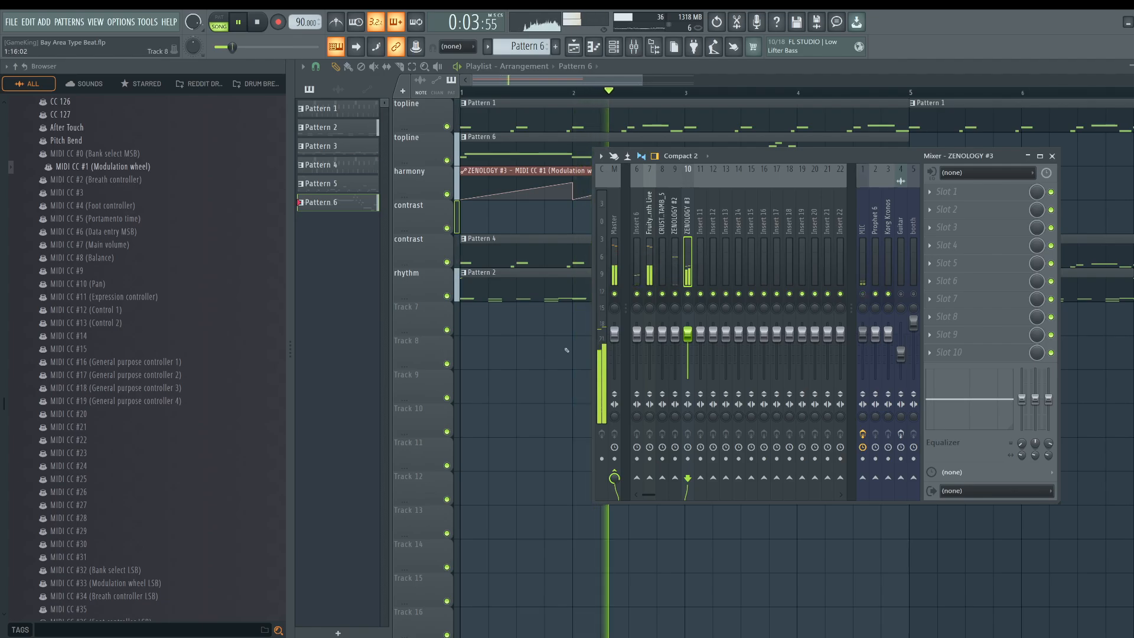
{"action": "key", "text": "F9"}
Try to quantize the ZENOLOGY #2 notes in Pattern 4, then undo it and review the notes.
{"action": "double_click", "coordinate": [542, 251]}
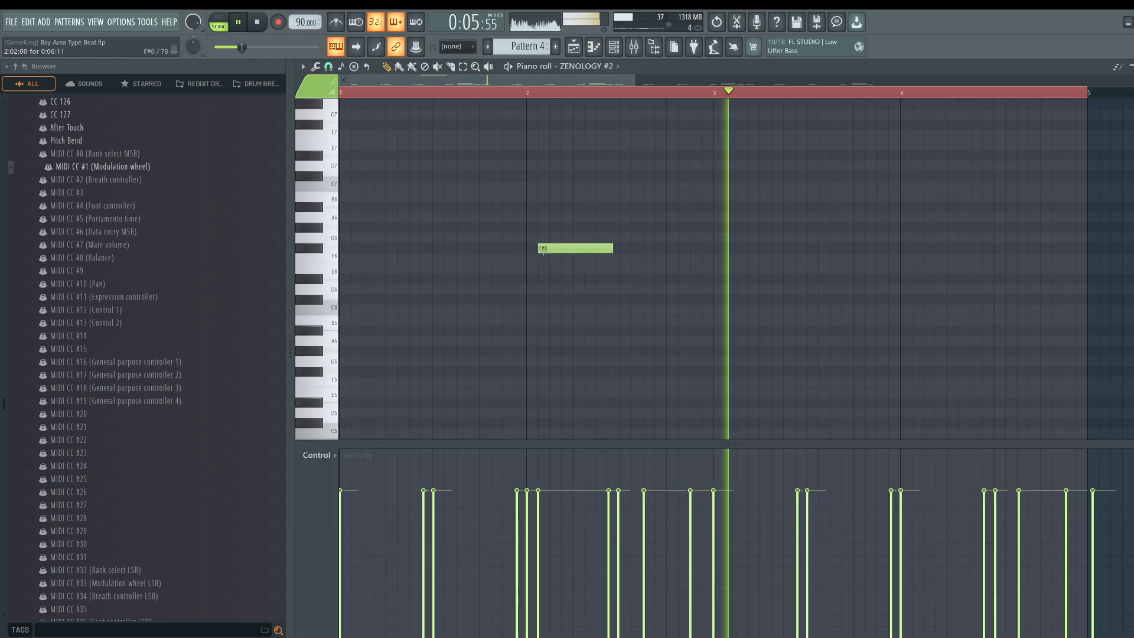
{"action": "key", "text": "alt+q"}
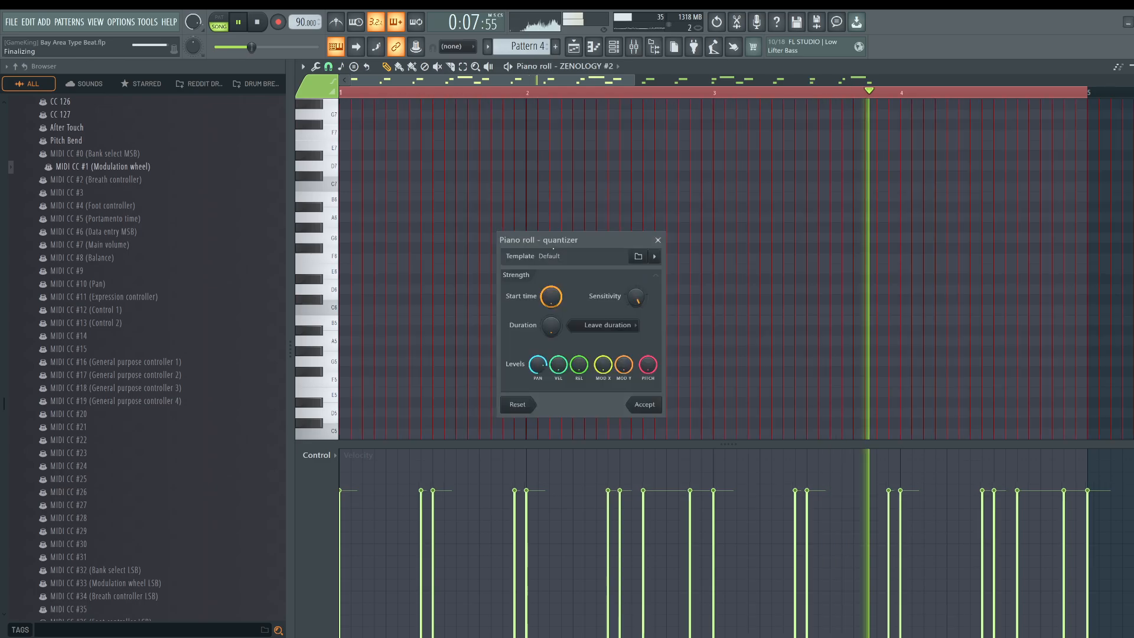
{"action": "key", "text": "Escape"}
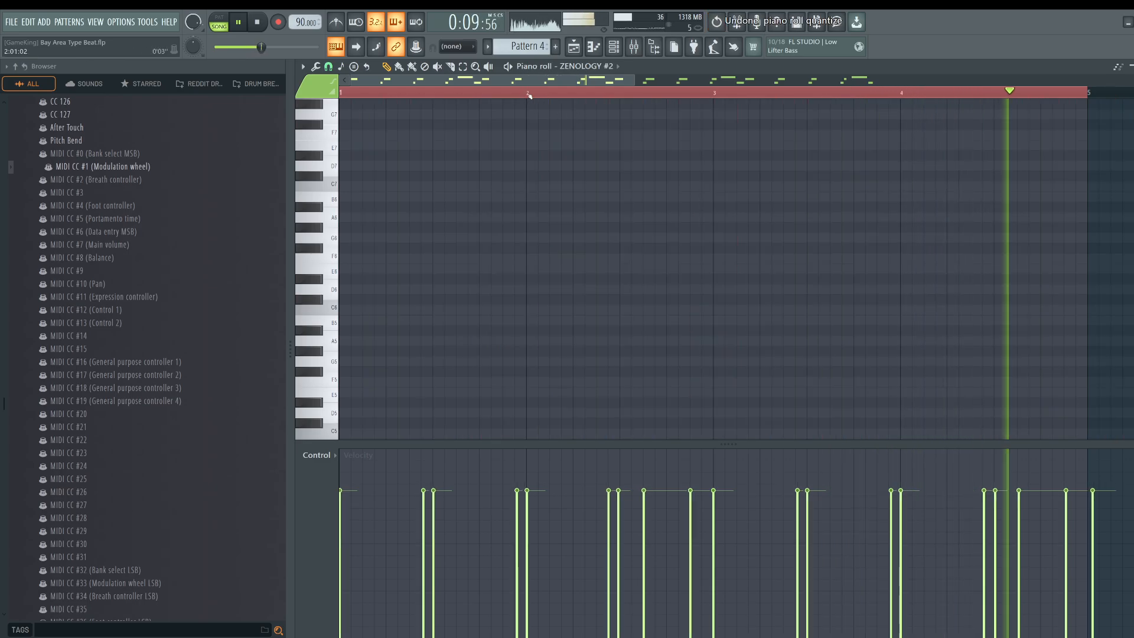
{"action": "scroll", "coordinate": [549, 239], "scroll_direction": "down", "scroll_amount": 8}
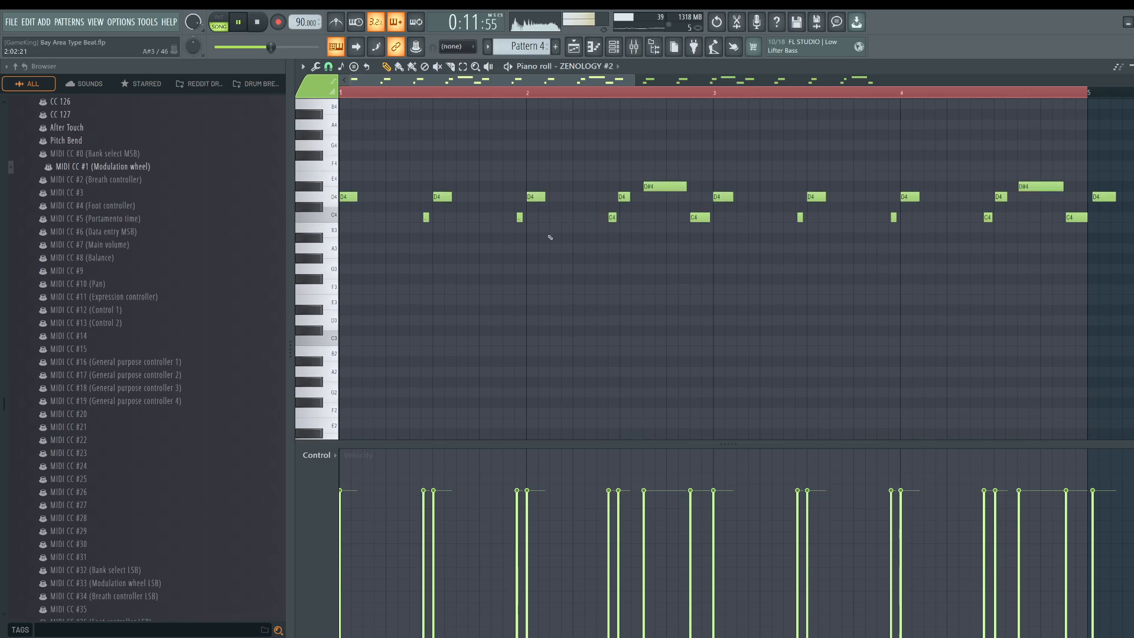
{"action": "scroll", "coordinate": [604, 202], "scroll_direction": "up", "scroll_amount": 4}
{"action": "scroll", "coordinate": [579, 97], "scroll_direction": "down", "scroll_amount": 4}
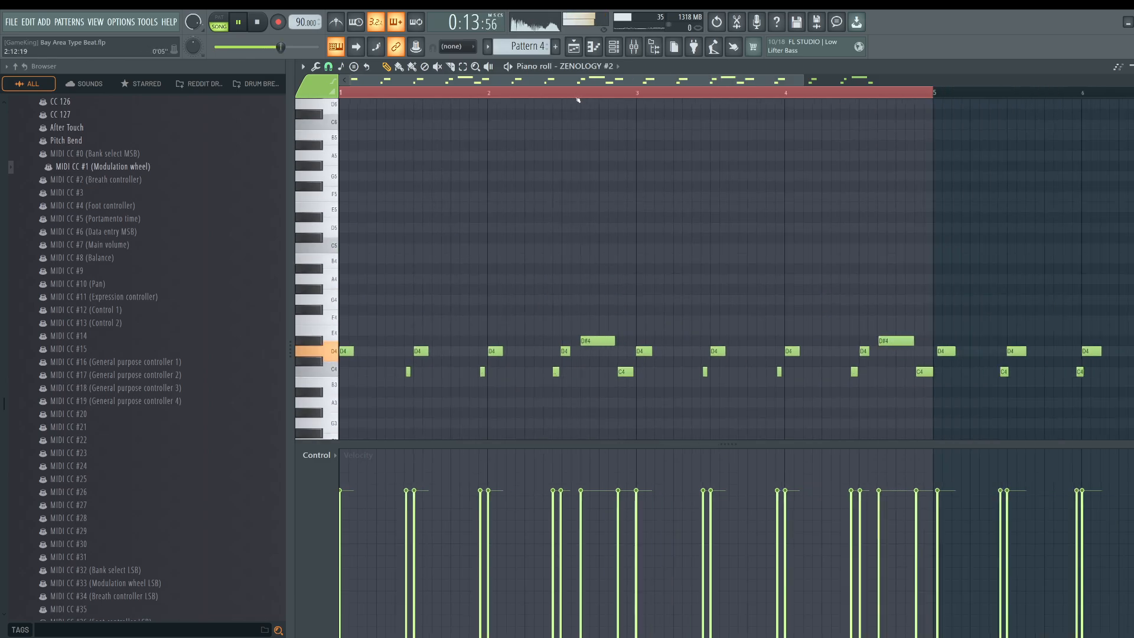
{"action": "key", "text": "F5"}
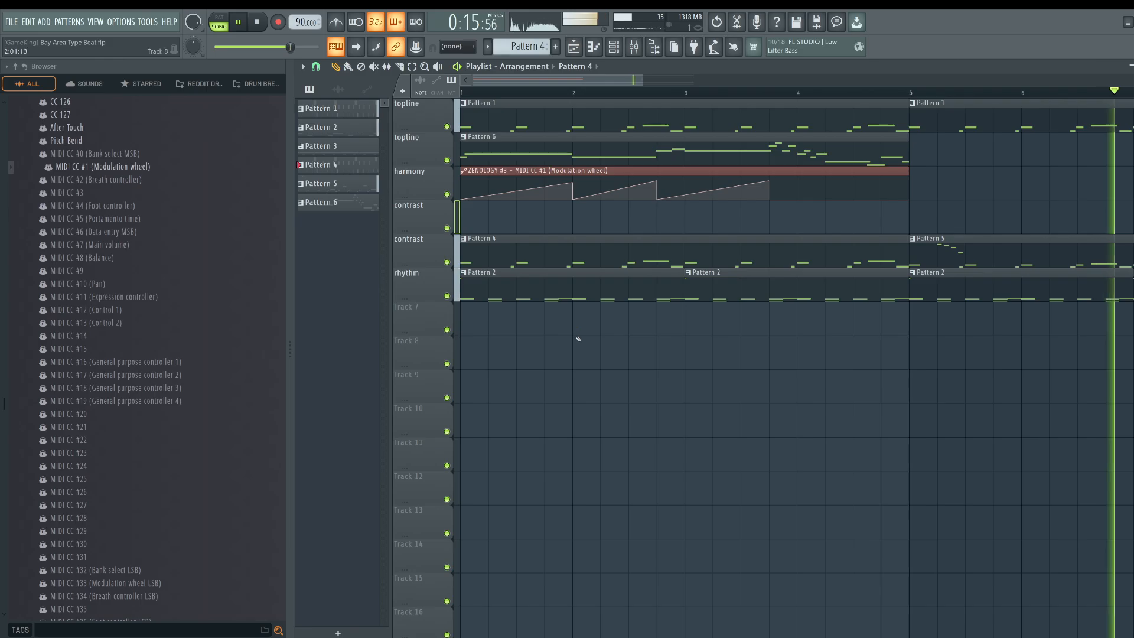
Delete the high extra notes from Pattern 5's ZENOLOGY #2 part, including the G4 and G#4, keeping only the low riff.
{"action": "scroll", "coordinate": [549, 94], "scroll_direction": "down", "scroll_amount": 3}
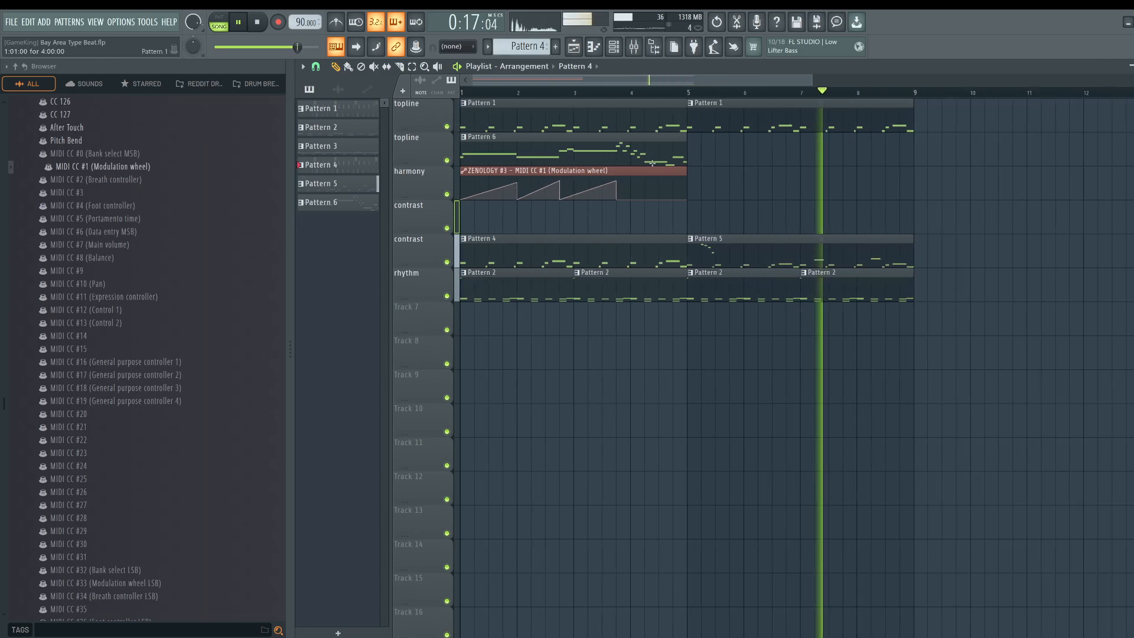
{"action": "double_click", "coordinate": [710, 239]}
{"action": "left_click_drag", "start_coordinate": [425, 266], "coordinate": [326, 74]}
{"action": "key", "text": "Delete"}
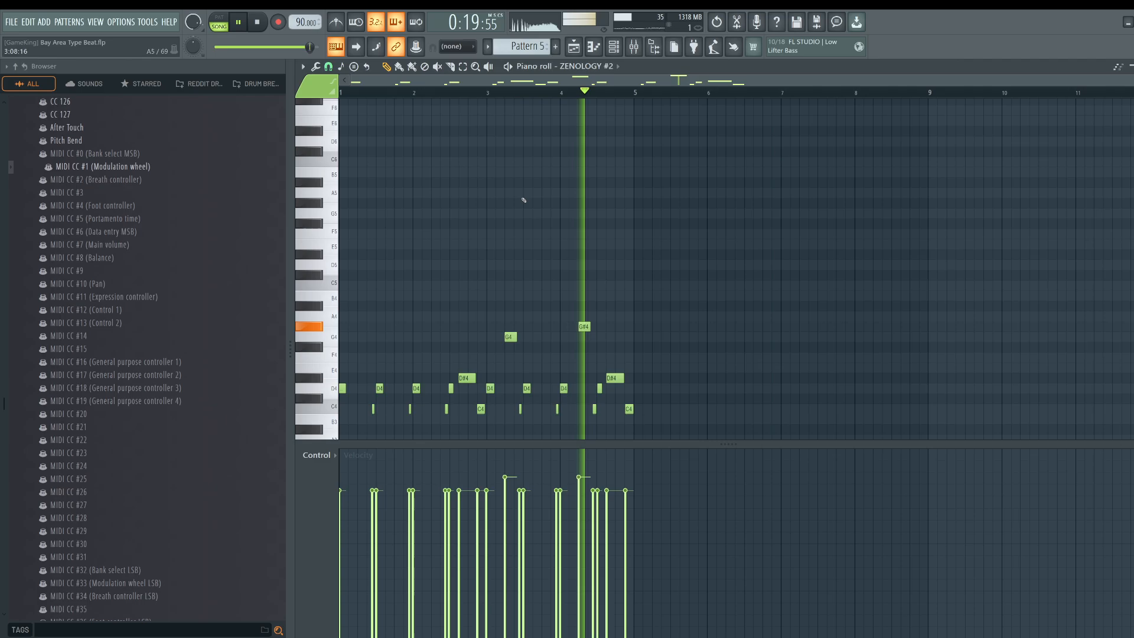
{"action": "right_click", "coordinate": [584, 327]}
{"action": "right_click", "coordinate": [511, 337]}
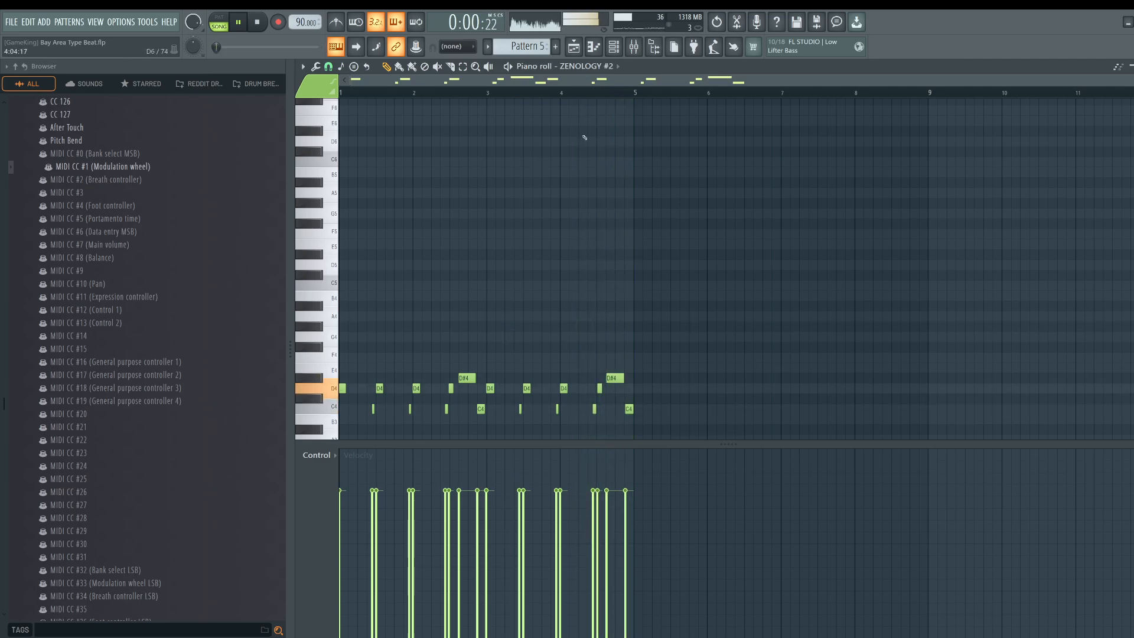
{"action": "left_click", "coordinate": [576, 48]}
{"action": "left_click", "coordinate": [613, 47]}
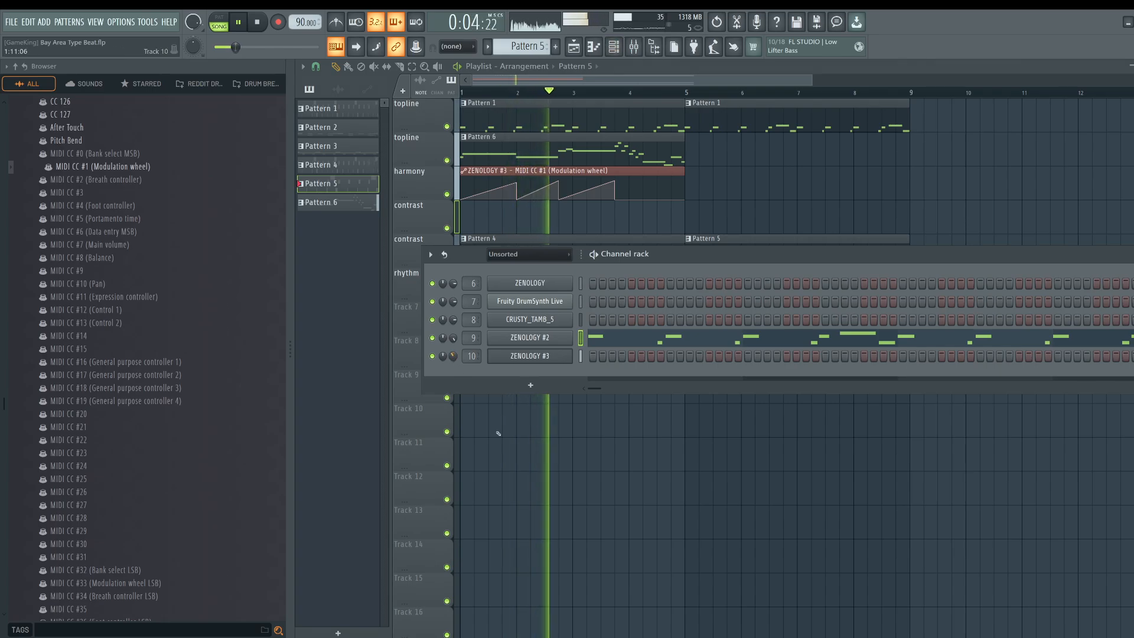
{"action": "left_click", "coordinate": [614, 47]}
{"action": "left_click", "coordinate": [614, 47]}
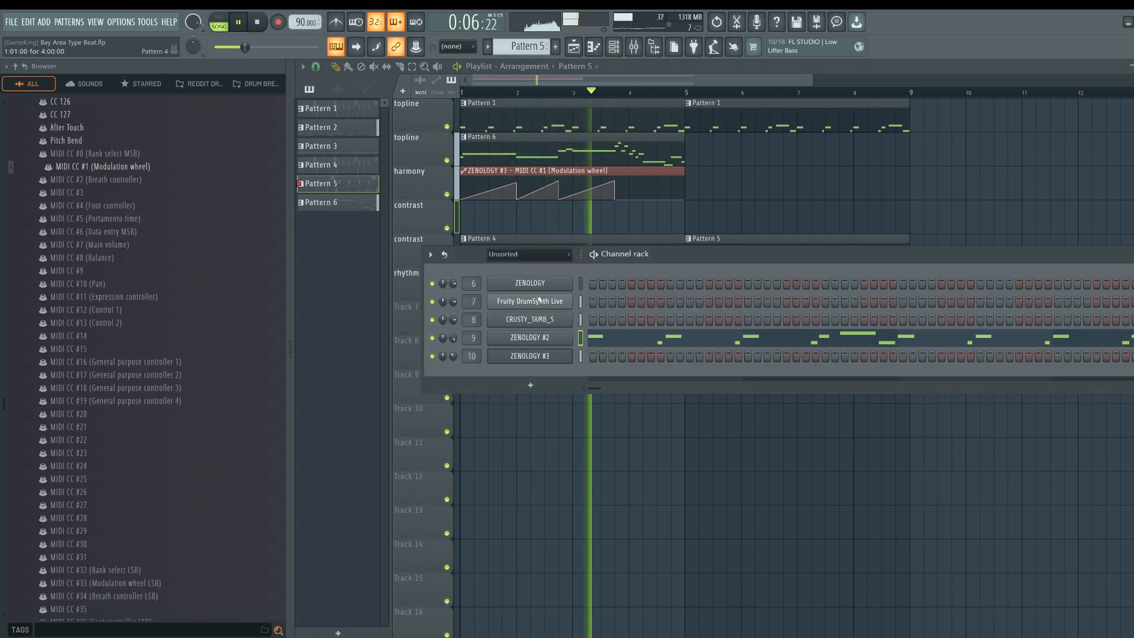
{"action": "left_click", "coordinate": [614, 47]}
{"action": "left_click", "coordinate": [614, 47]}
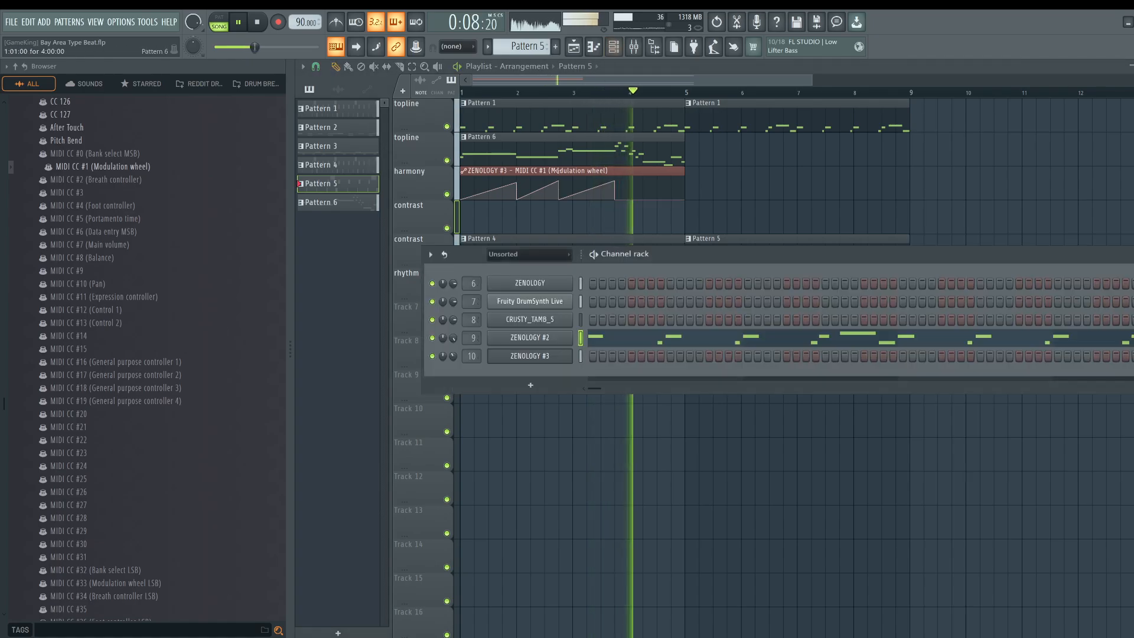
{"action": "left_click", "coordinate": [614, 47]}
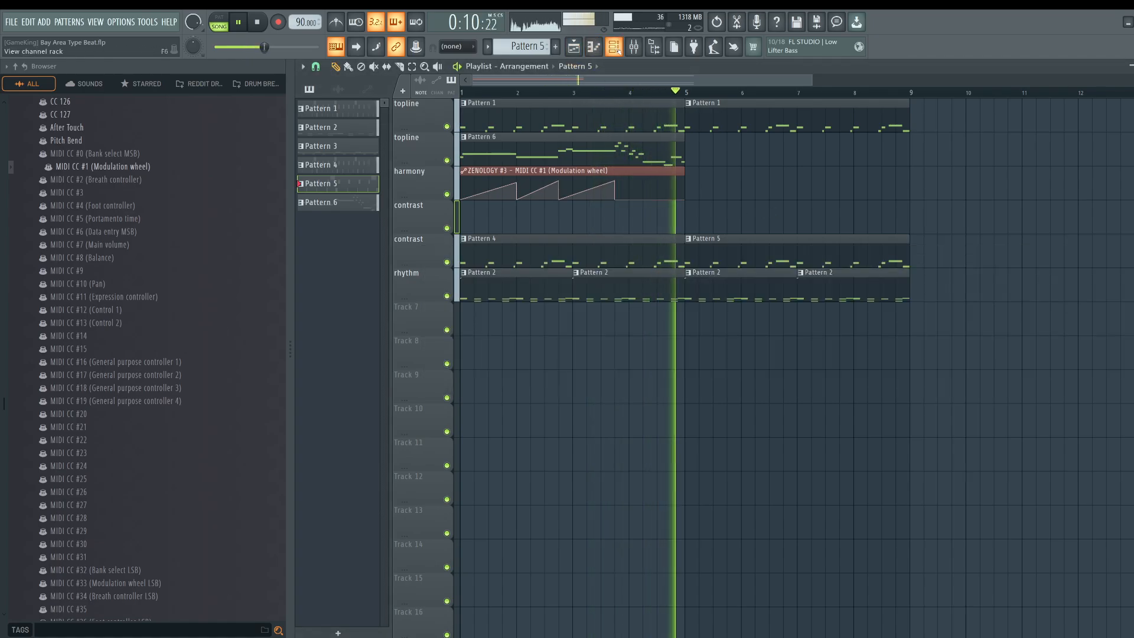
{"action": "key", "text": "F6"}
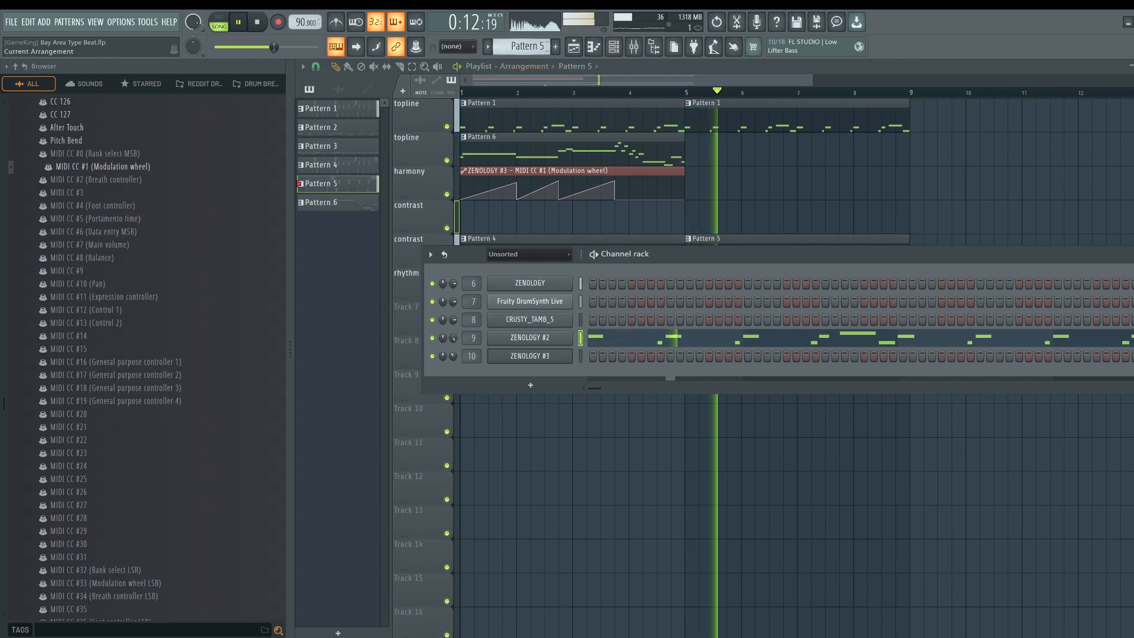
{"action": "scroll", "coordinate": [527, 47], "scroll_direction": "down", "scroll_amount": 2}
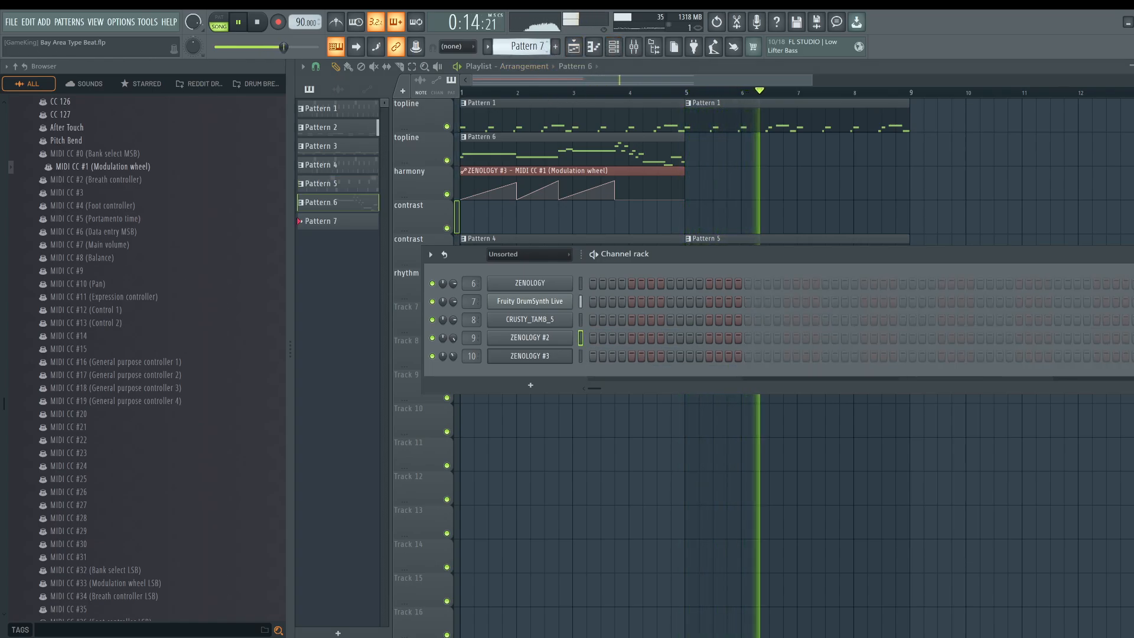
{"action": "left_click", "coordinate": [614, 47]}
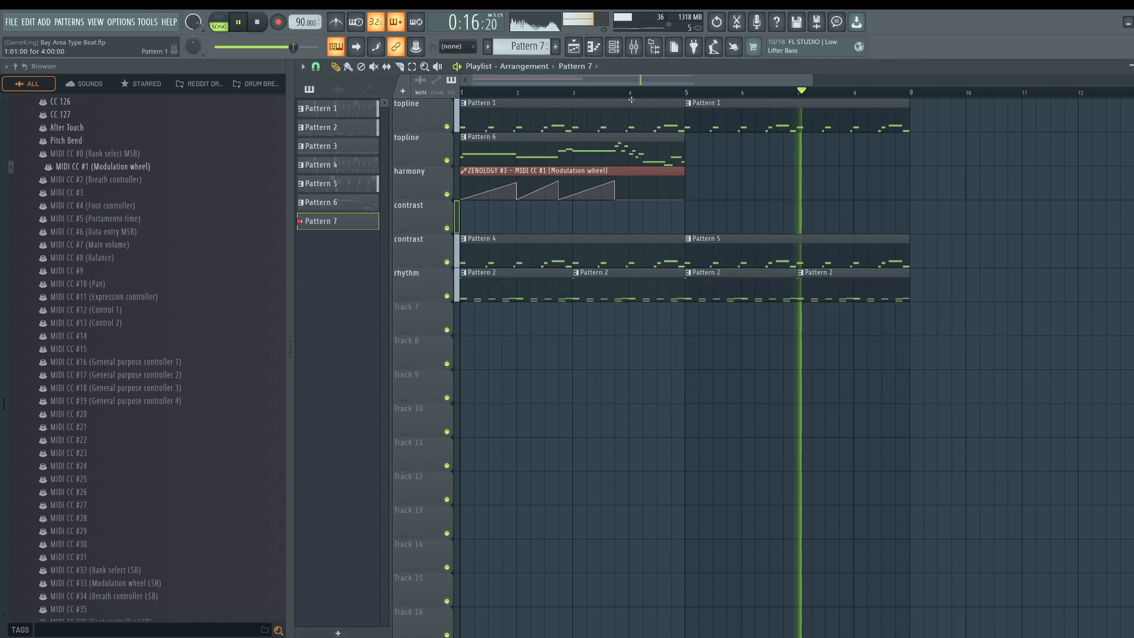
Move the Pattern 6 clip and its modulation wheel automation clip to start at bar 5, and save the project.
{"action": "left_click_drag", "start_coordinate": [542, 159], "coordinate": [780, 144]}
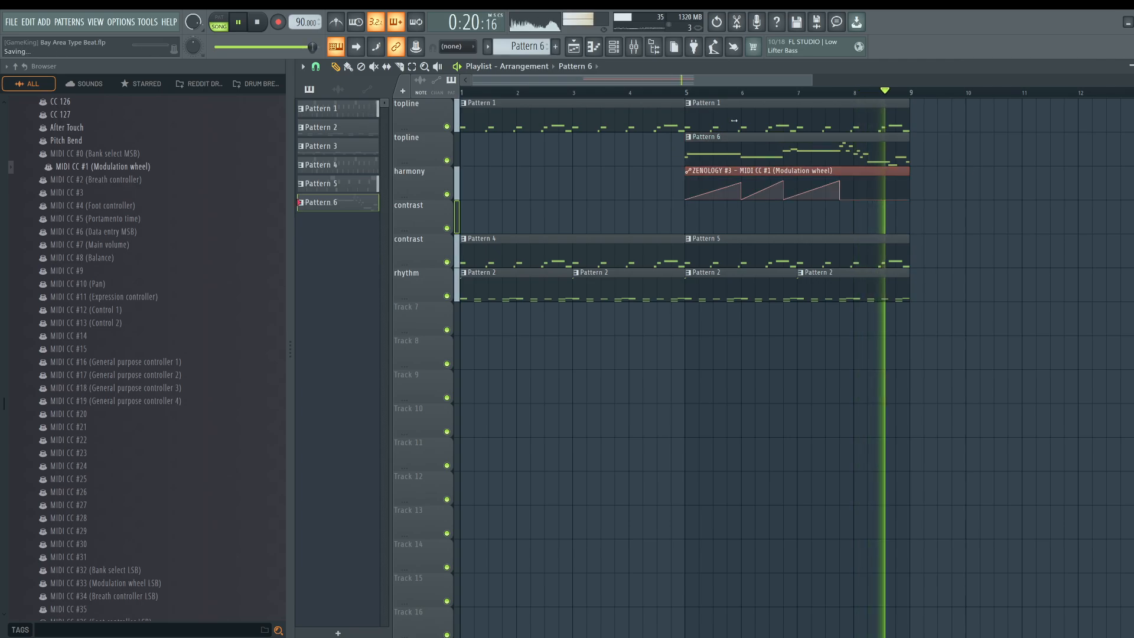
{"action": "left_click", "coordinate": [613, 47]}
{"action": "key", "text": "F9"}
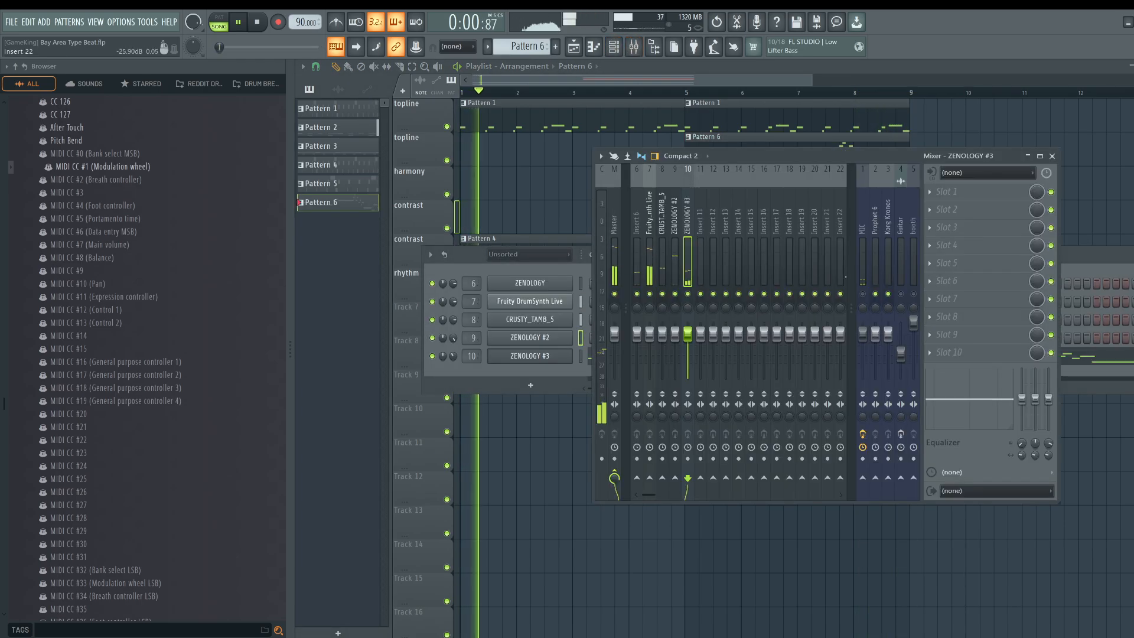
{"action": "key", "text": "space"}
{"action": "right_click", "coordinate": [634, 528]}
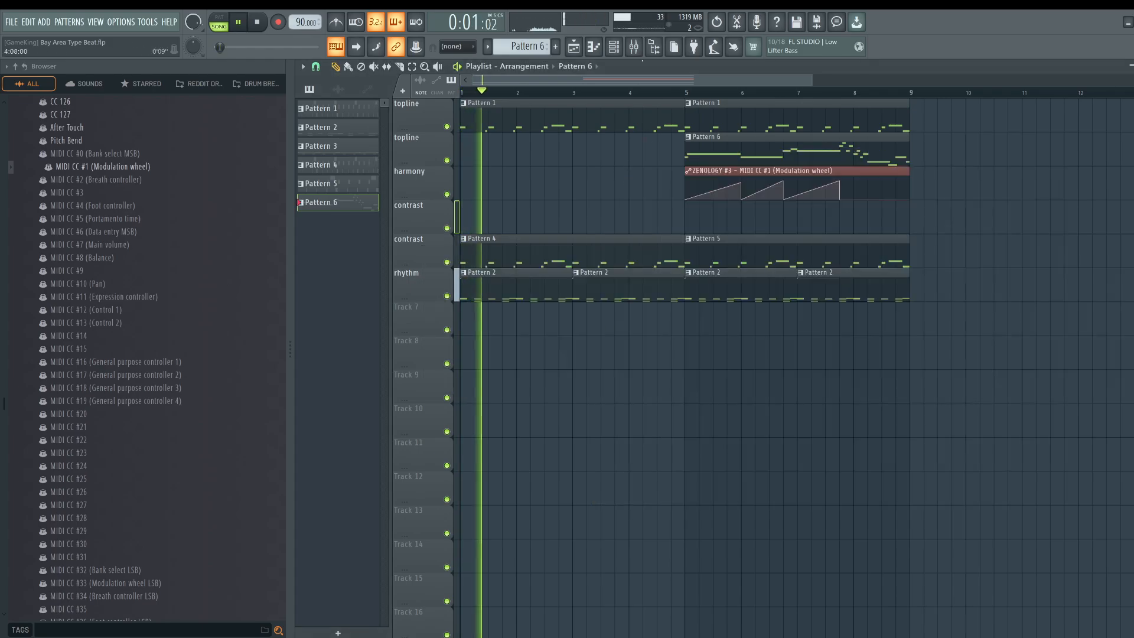
Collapse and hide the browser, stop playback and show the channel rack over the playlist.
{"action": "left_click", "coordinate": [15, 67]}
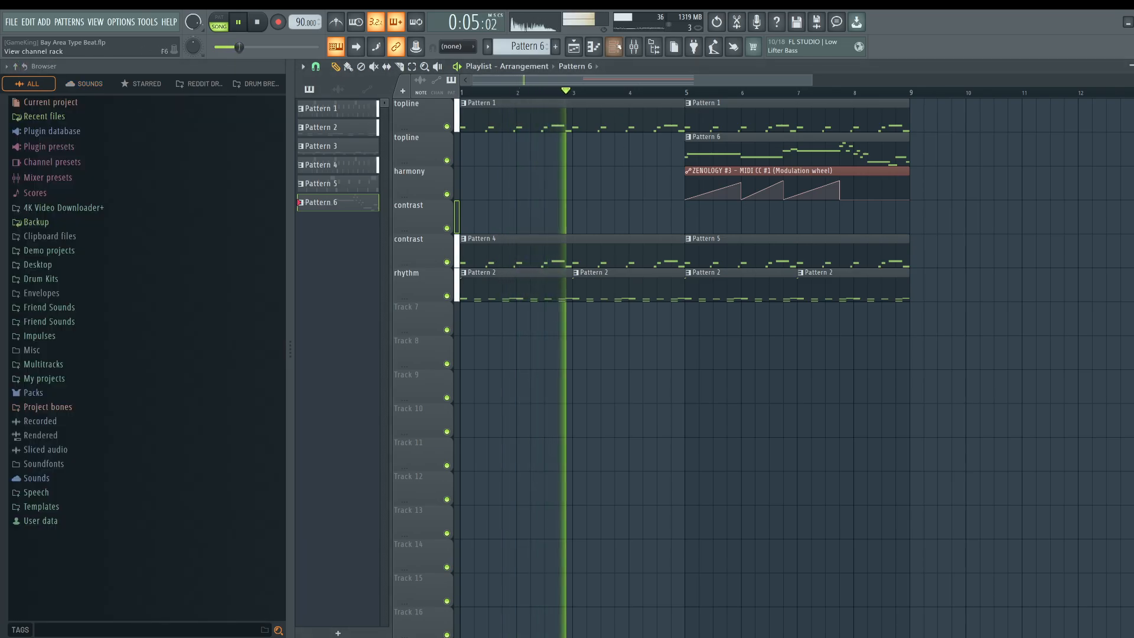
{"action": "key", "text": "F6"}
{"action": "key", "text": "space"}
{"action": "left_click", "coordinate": [651, 50]}
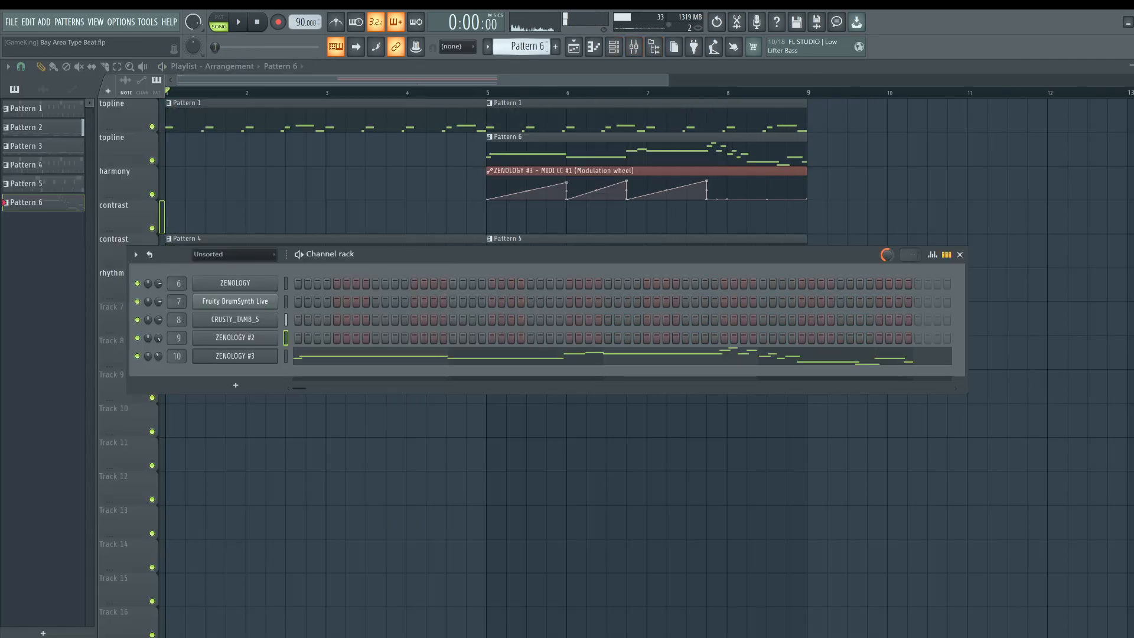
Create the new empty Pattern 7 and add another ZENOLOGY instrument channel.
{"action": "key", "text": "F4"}
{"action": "left_click", "coordinate": [236, 385]}
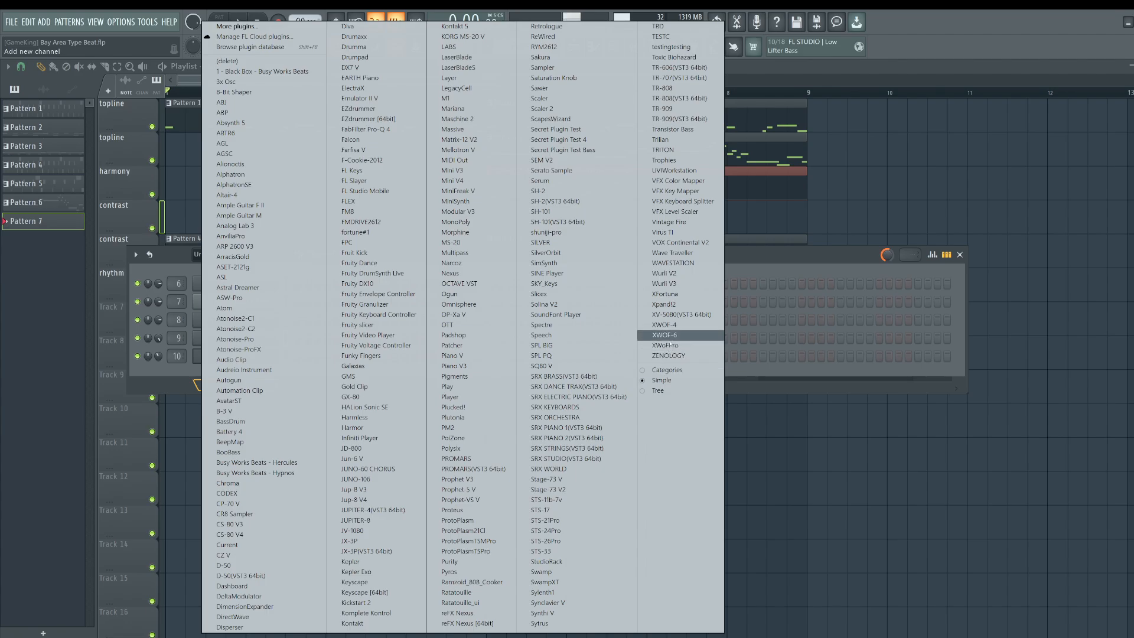
{"action": "left_click", "coordinate": [669, 355]}
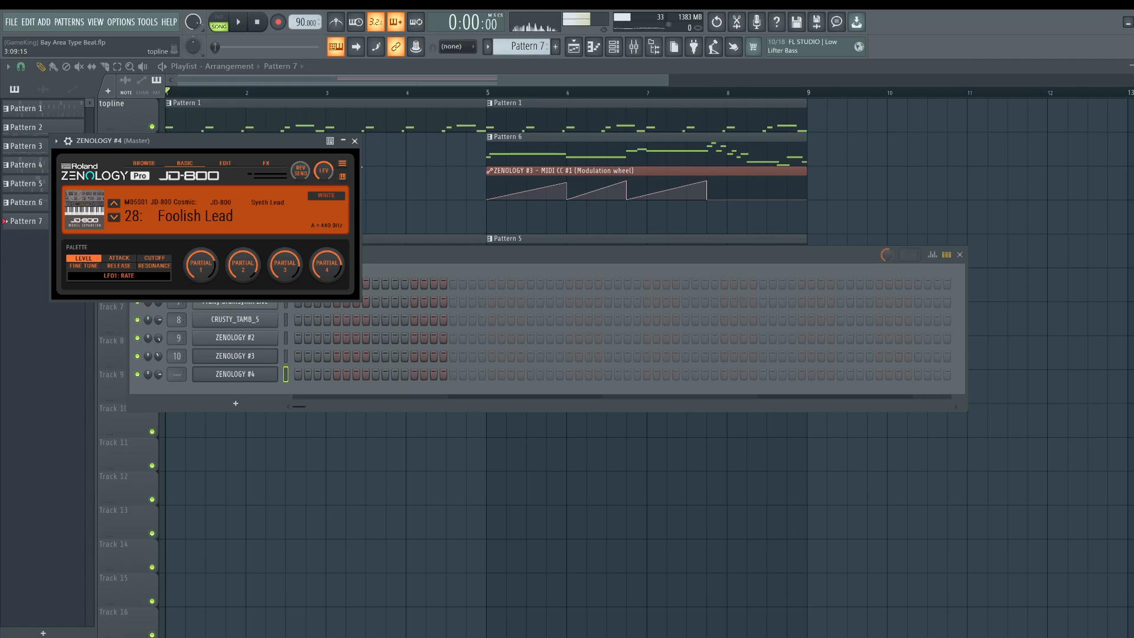
Load the PRST_A Factory Presets sound 011: Dyno EP from the E.Piano1 category into ZENOLOGY #4 and close the plugin.
{"action": "left_click", "coordinate": [182, 211]}
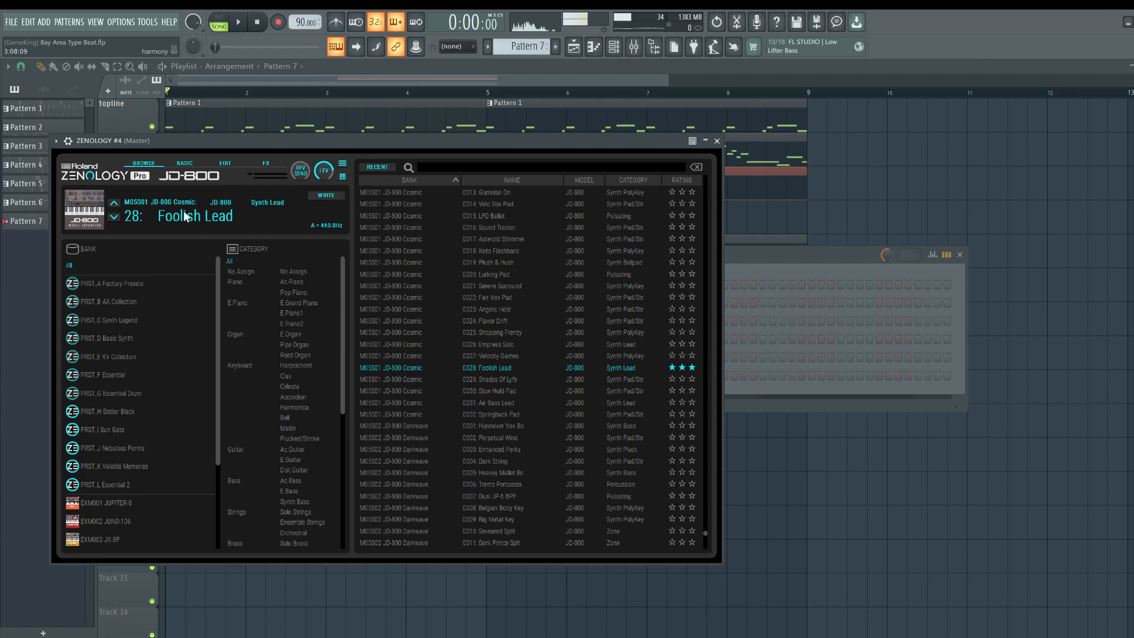
{"action": "left_click", "coordinate": [293, 313]}
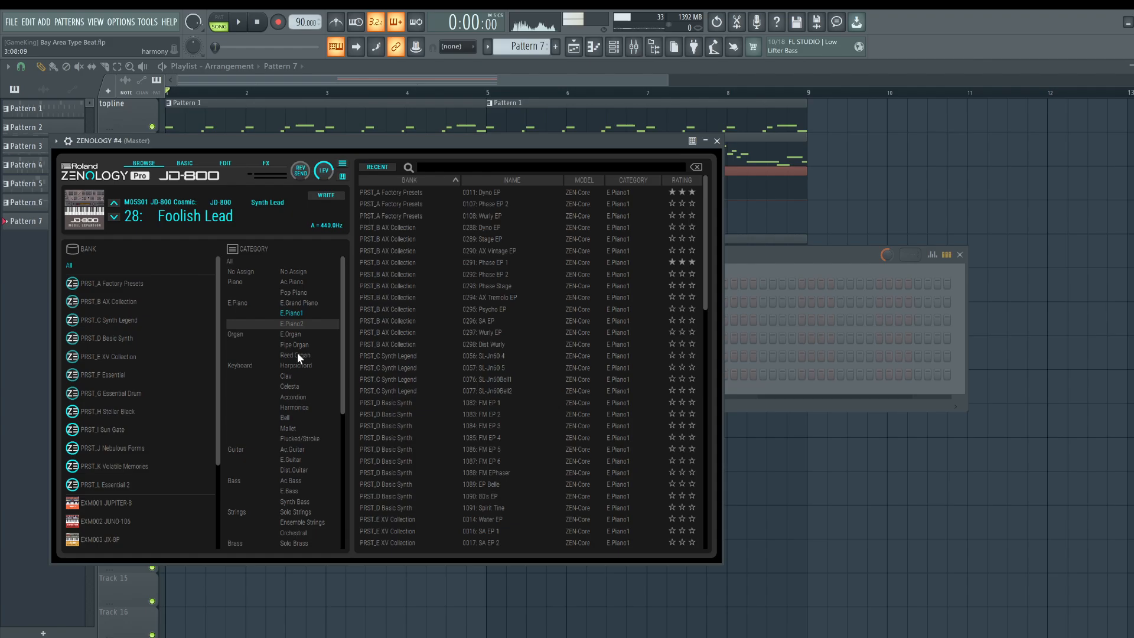
{"action": "scroll", "coordinate": [292, 393], "scroll_direction": "down", "scroll_amount": 4}
{"action": "scroll", "coordinate": [292, 403], "scroll_direction": "down", "scroll_amount": 1}
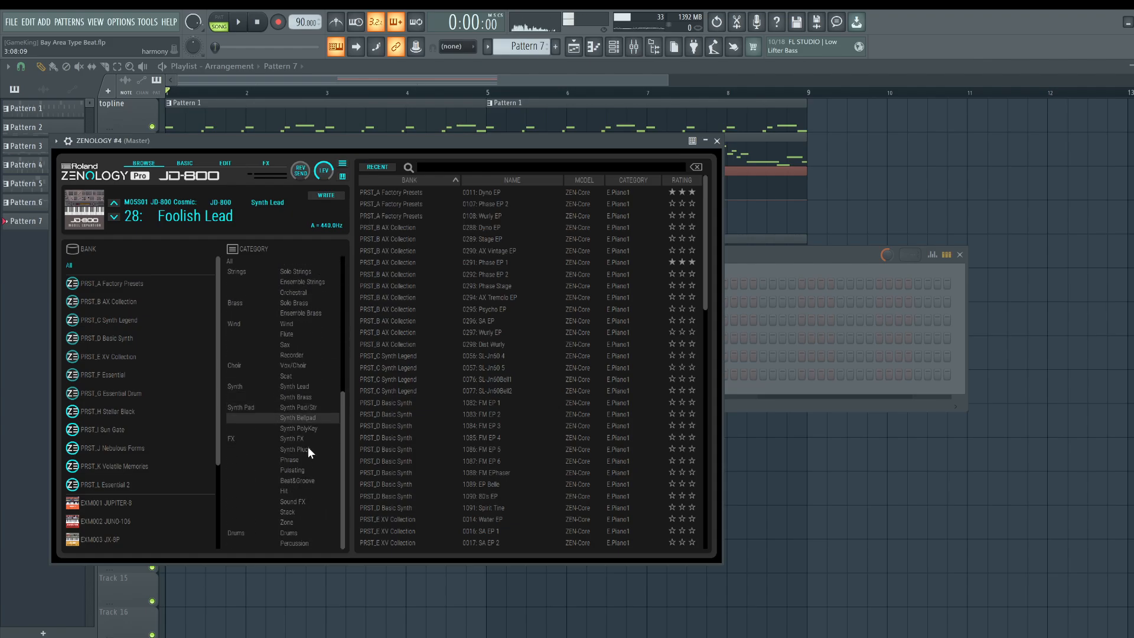
{"action": "scroll", "coordinate": [297, 428], "scroll_direction": "down", "scroll_amount": 1}
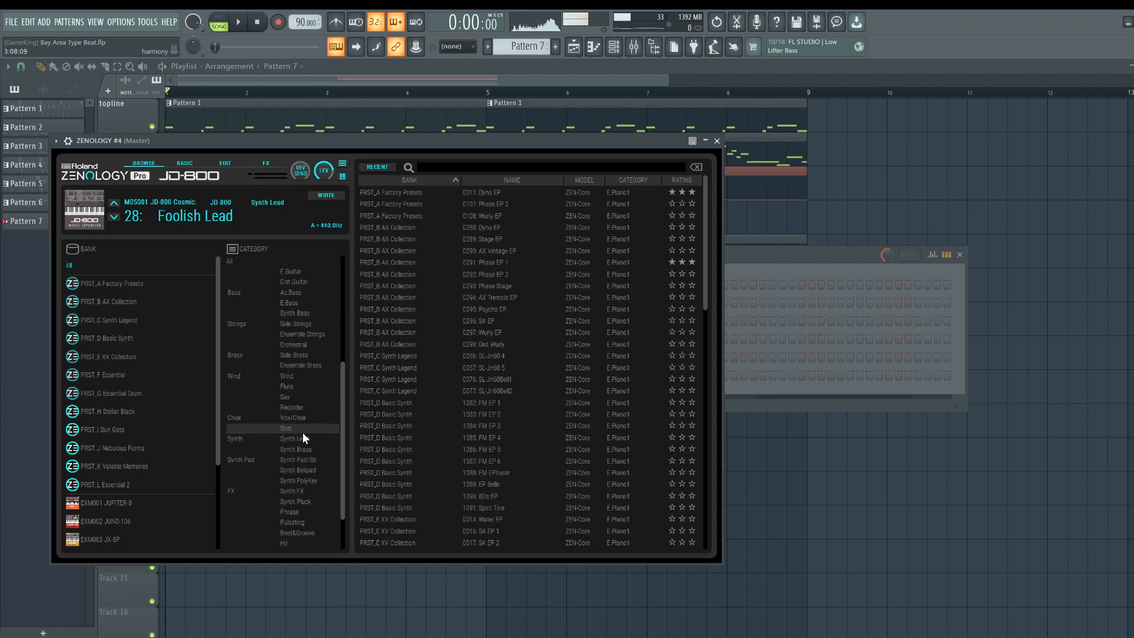
{"action": "scroll", "coordinate": [314, 370], "scroll_direction": "up", "scroll_amount": 1}
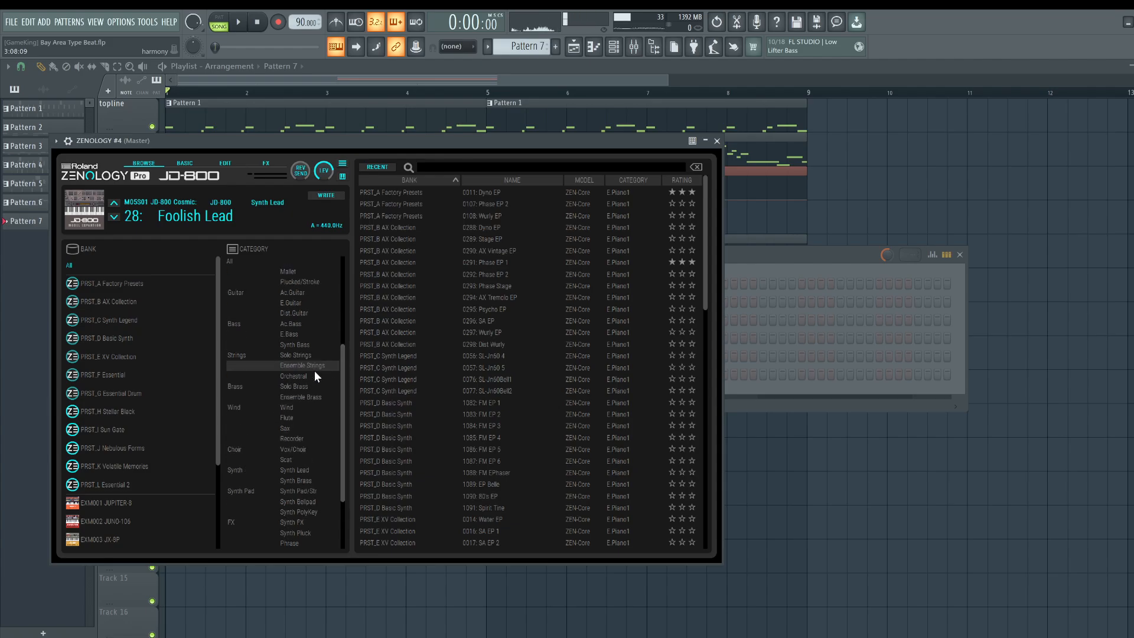
{"action": "scroll", "coordinate": [314, 370], "scroll_direction": "up", "scroll_amount": 5}
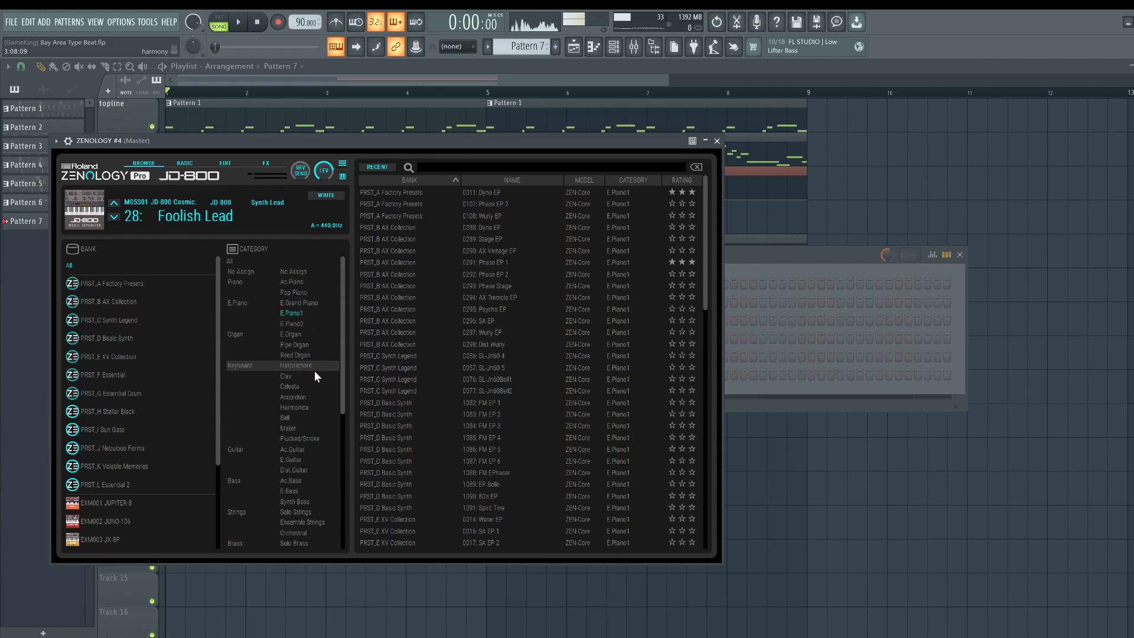
{"action": "left_click", "coordinate": [596, 190]}
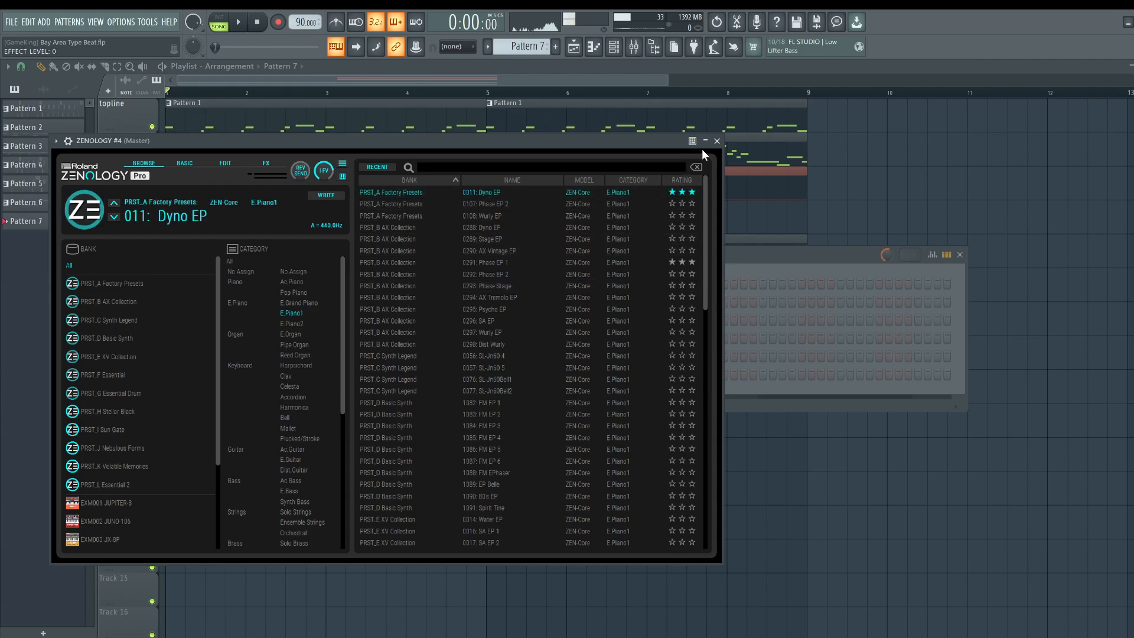
{"action": "left_click", "coordinate": [716, 141]}
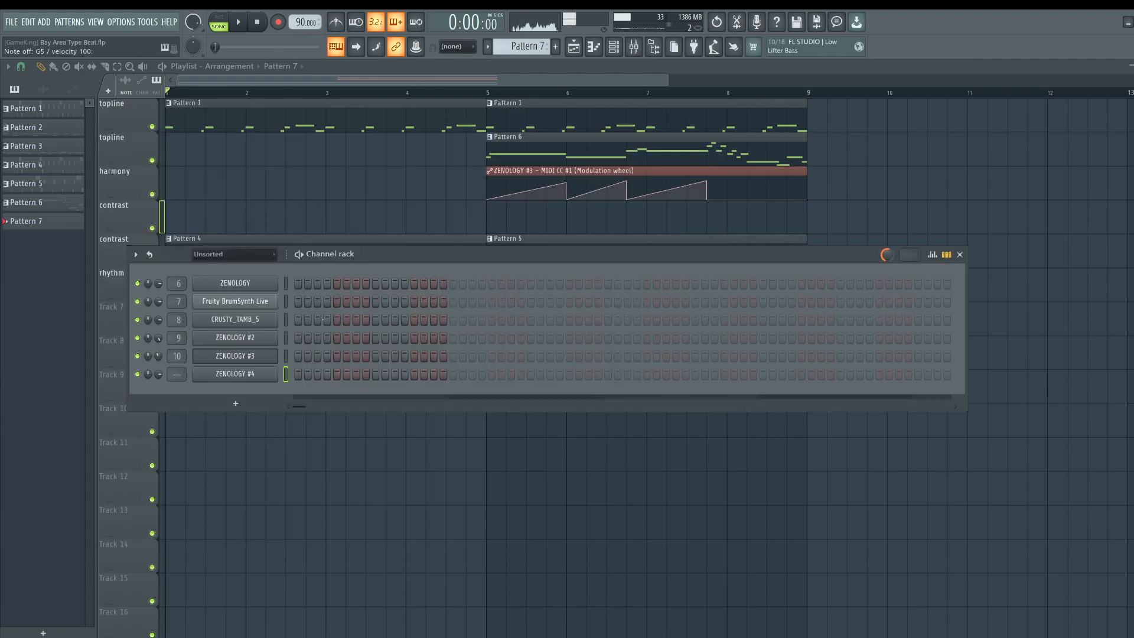
Route the ZENOLOGY #4 channel to mixer track 11 and close the open windows to return to the playlist.
{"action": "key", "text": "ctrl+l"}
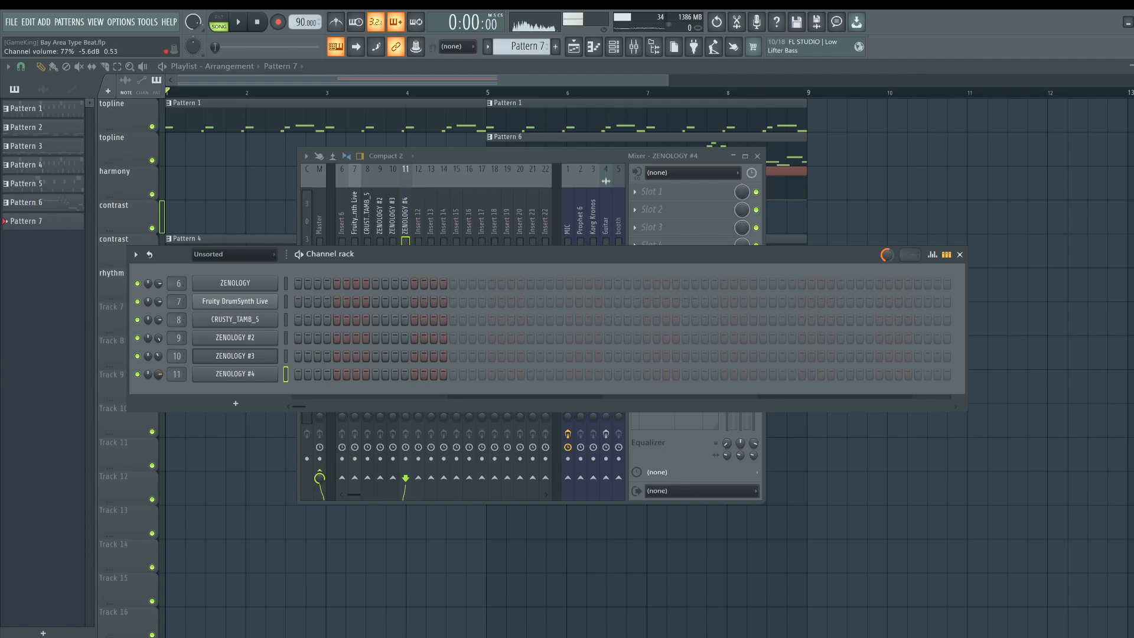
{"action": "key", "text": "F12"}
{"action": "key", "text": "space"}
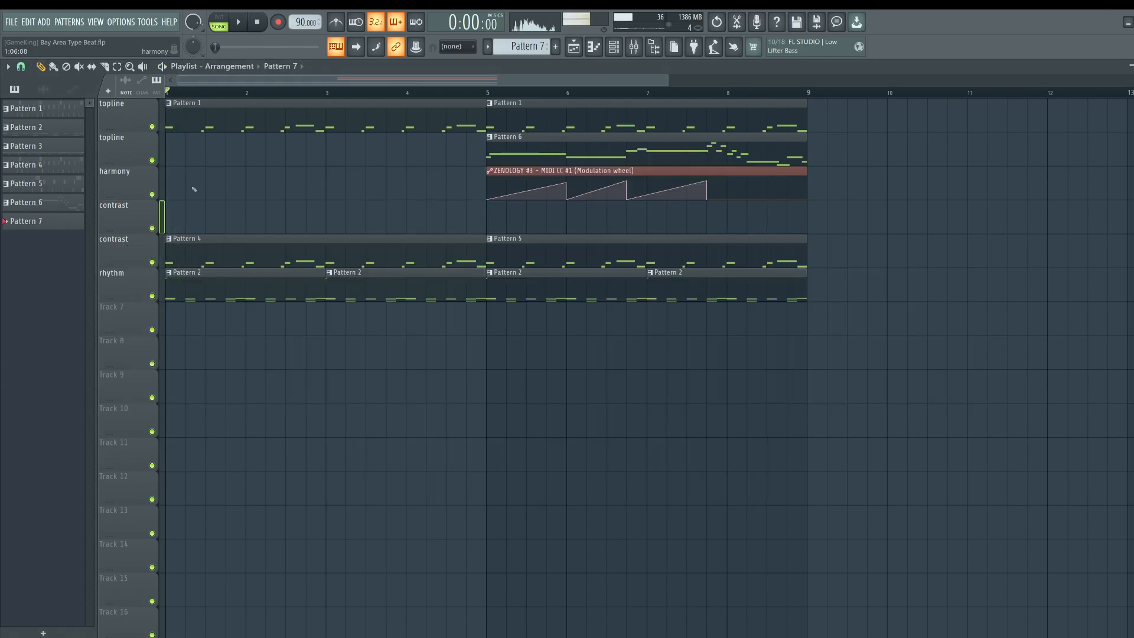
Insert a new playlist track above the harmony track and move the modulation wheel automation clip up onto it.
{"action": "right_click", "coordinate": [128, 182]}
{"action": "key", "text": "i"}
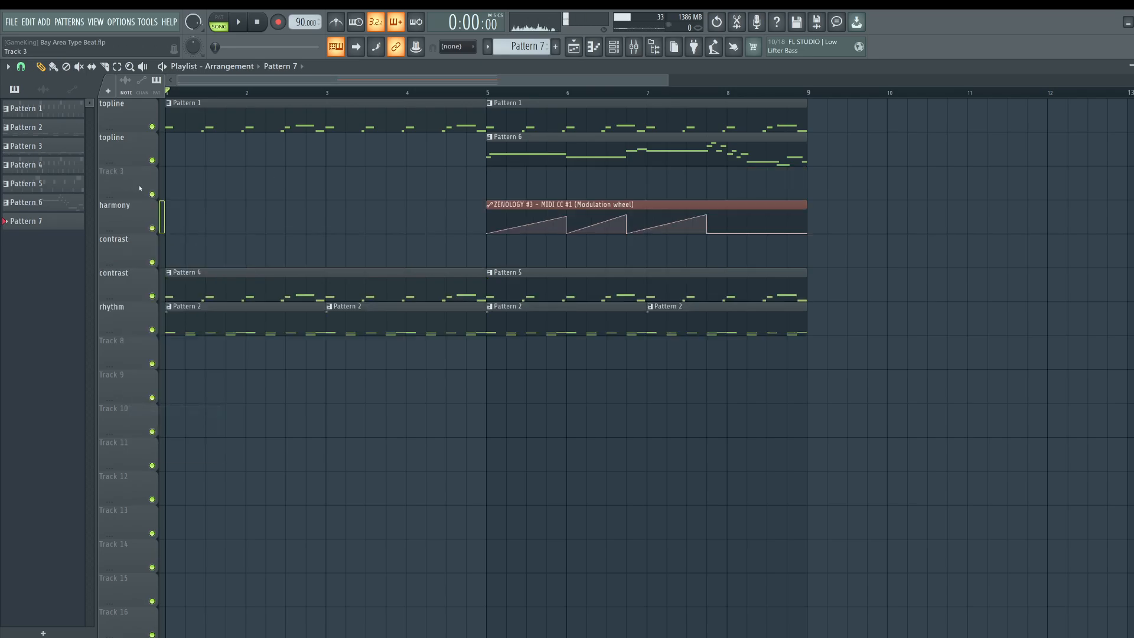
{"action": "key", "text": "shift+Up"}
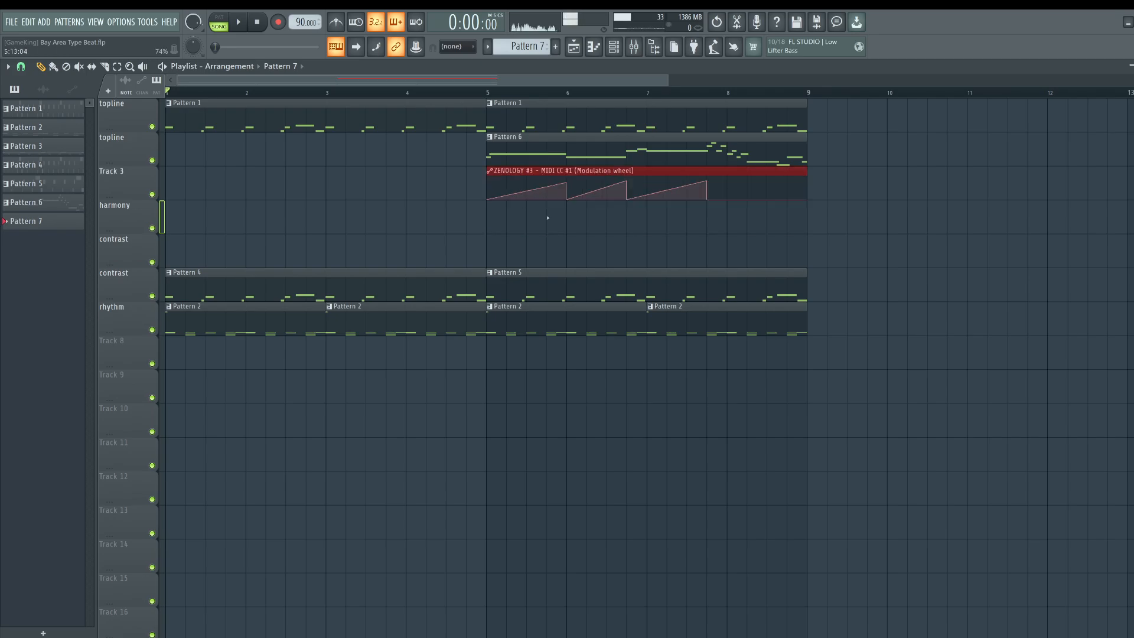
Place two two-bar Pattern 7 clips on the harmony track at bars 5 and 7, stop playback and save the project.
{"action": "key", "text": "space"}
{"action": "left_click_drag", "start_coordinate": [209, 214], "coordinate": [173, 211]}
{"action": "left_click_drag", "start_coordinate": [251, 205], "coordinate": [346, 205]}
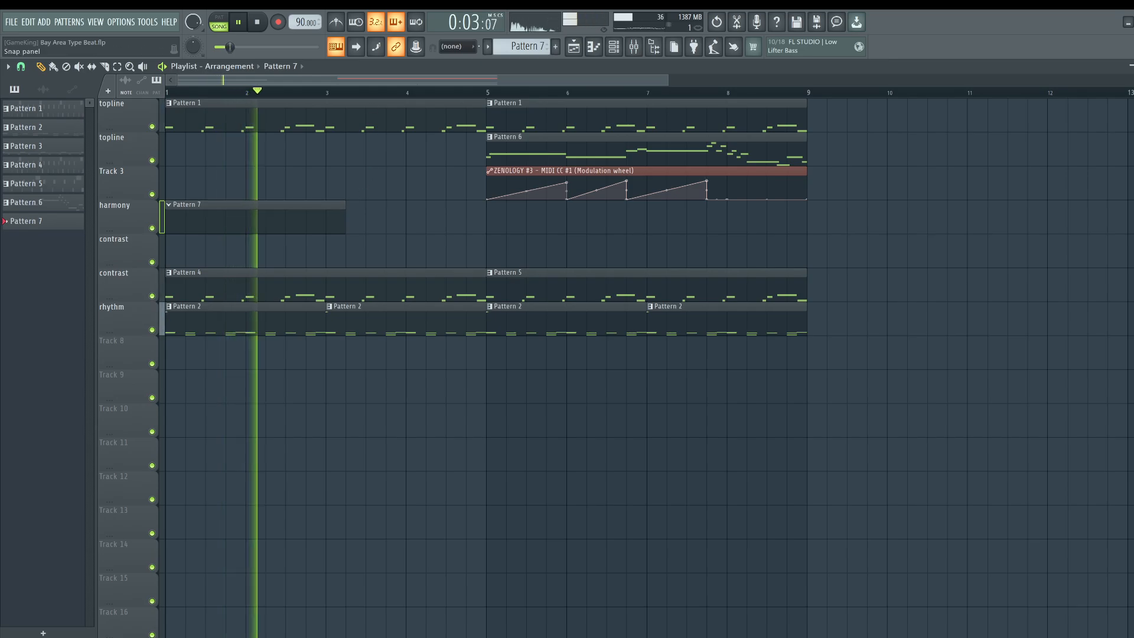
{"action": "left_click_drag", "start_coordinate": [347, 215], "coordinate": [239, 219]}
{"action": "left_click_drag", "start_coordinate": [236, 219], "coordinate": [597, 204]}
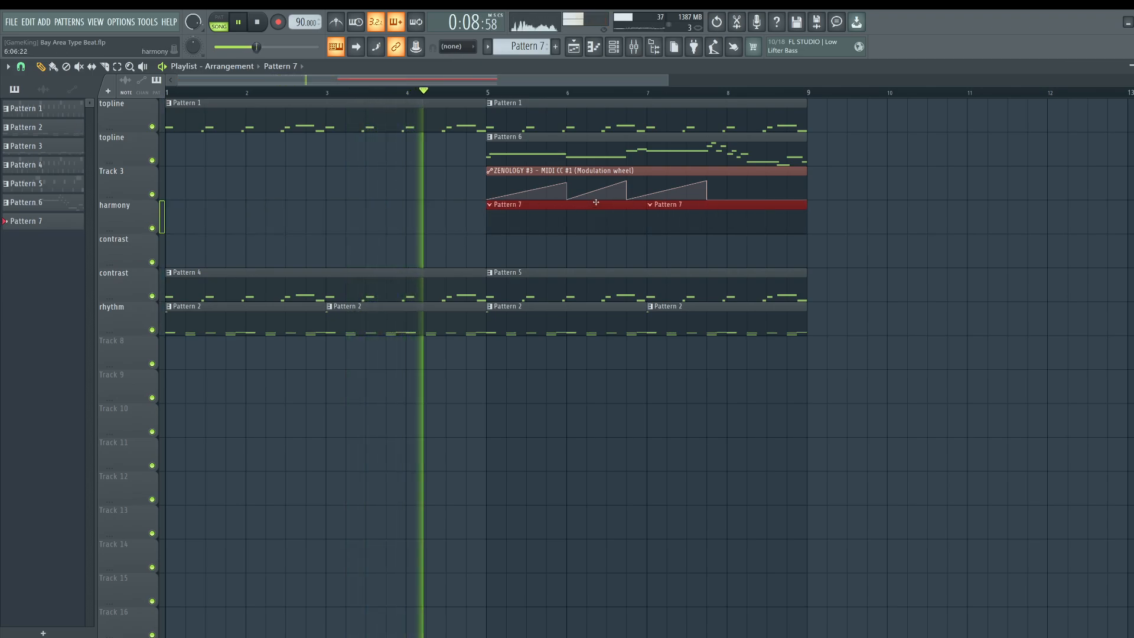
{"action": "left_click", "coordinate": [561, 250], "text": "ctrl"}
{"action": "key", "text": "F6"}
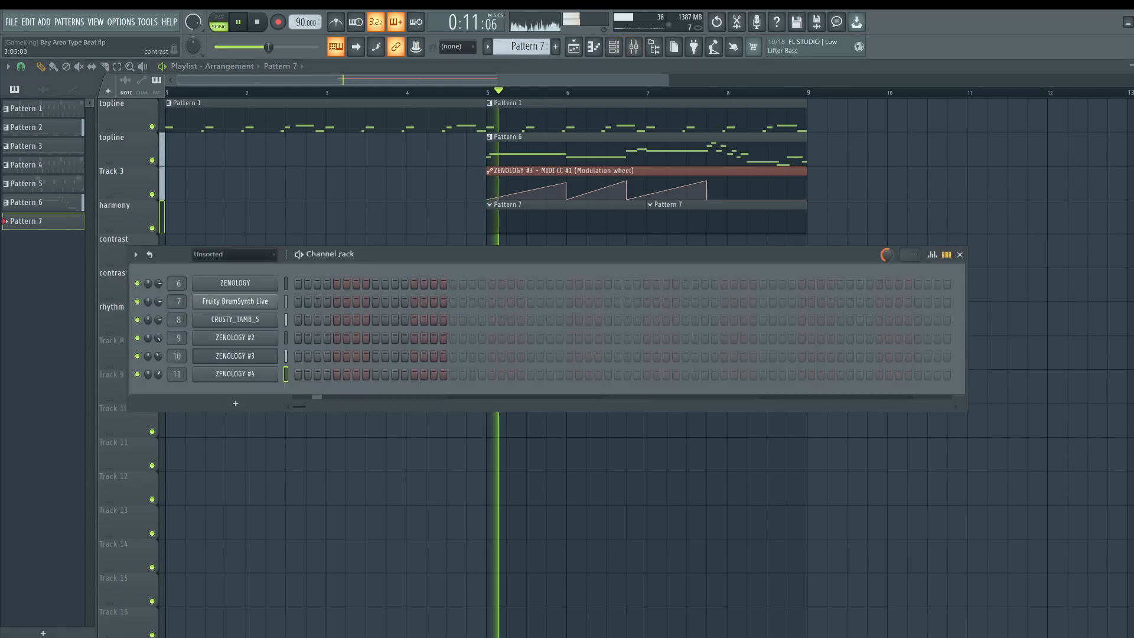
{"action": "key", "text": "space"}
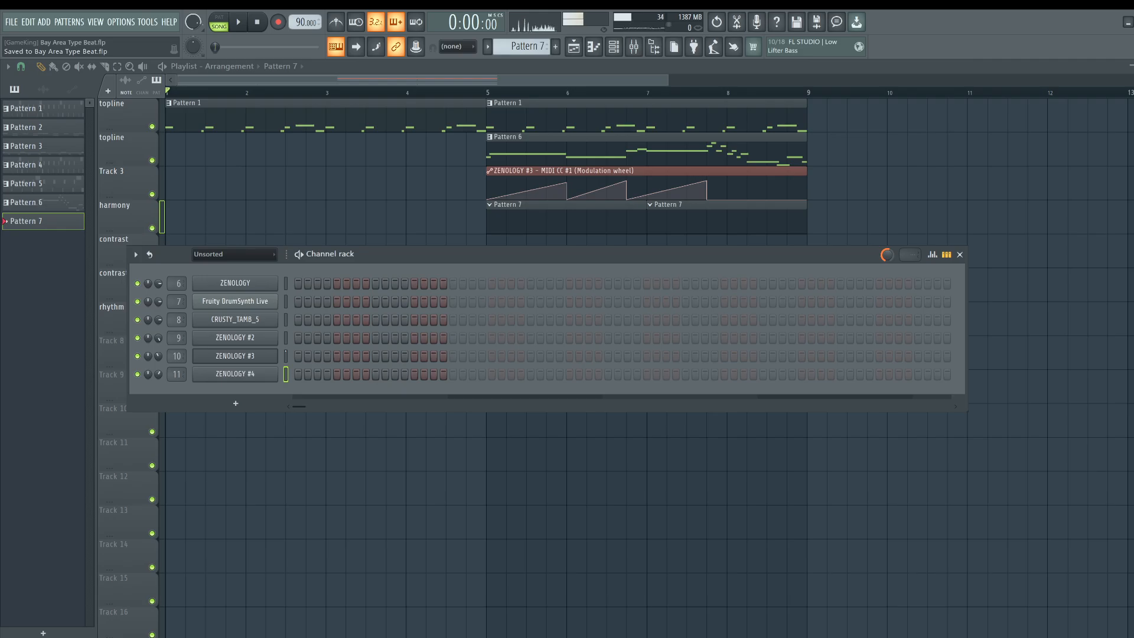
Select the playlist range from bar 5 to bar 9 and open the piano roll for ZENOLOGY #4.
{"action": "key", "text": "F6"}
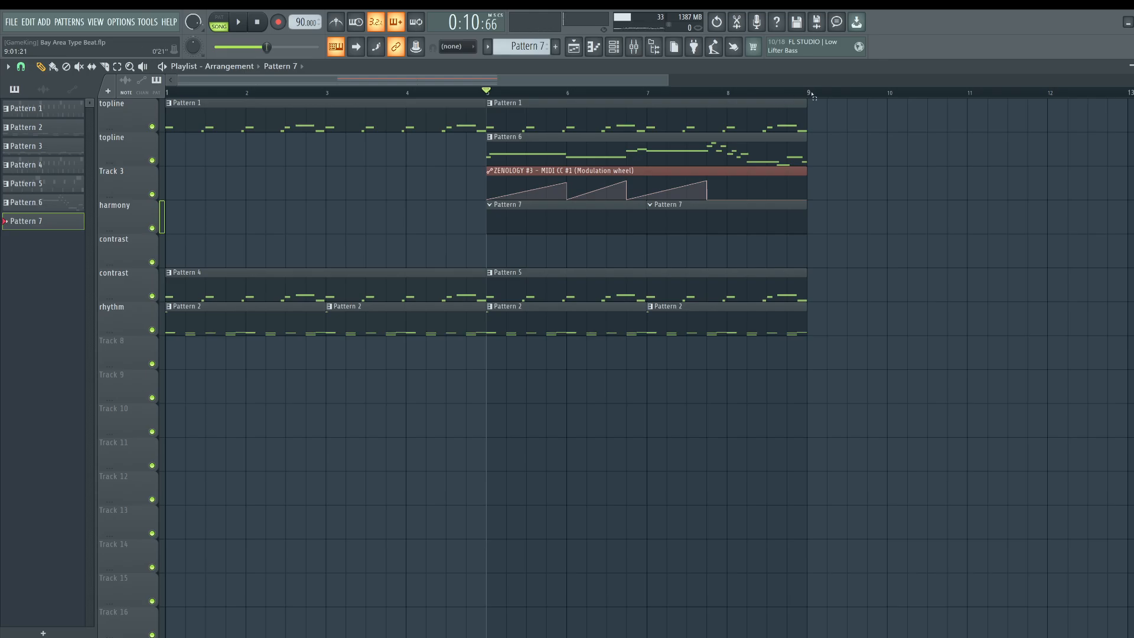
{"action": "left_click_drag", "start_coordinate": [813, 94], "coordinate": [499, 111]}
{"action": "key", "text": "F6"}
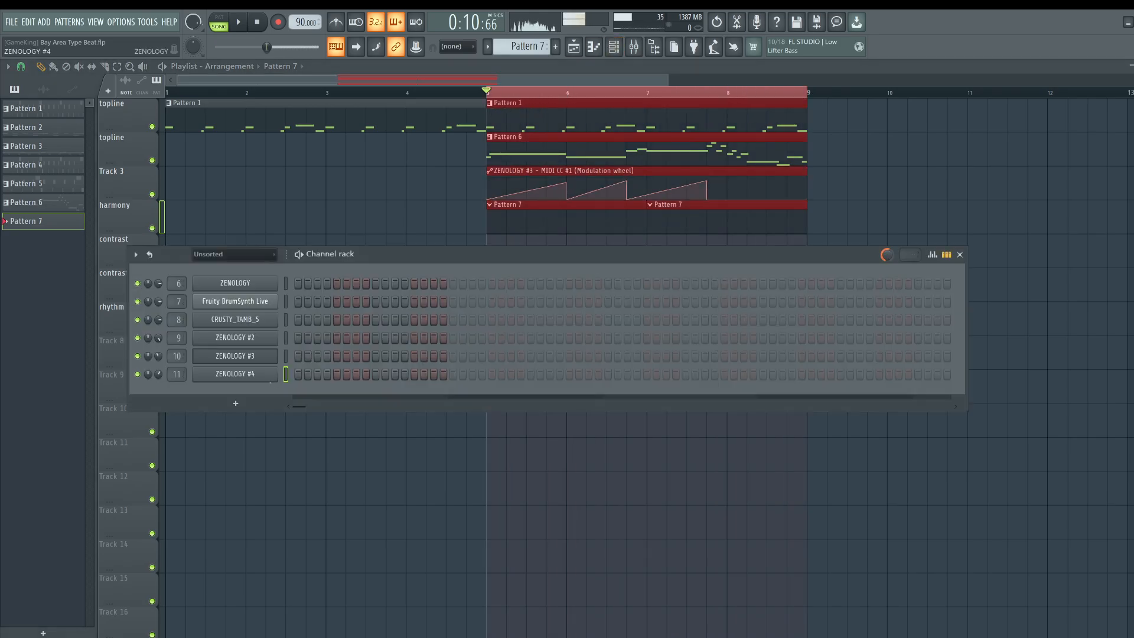
{"action": "right_click", "coordinate": [270, 378]}
{"action": "left_click", "coordinate": [298, 372]}
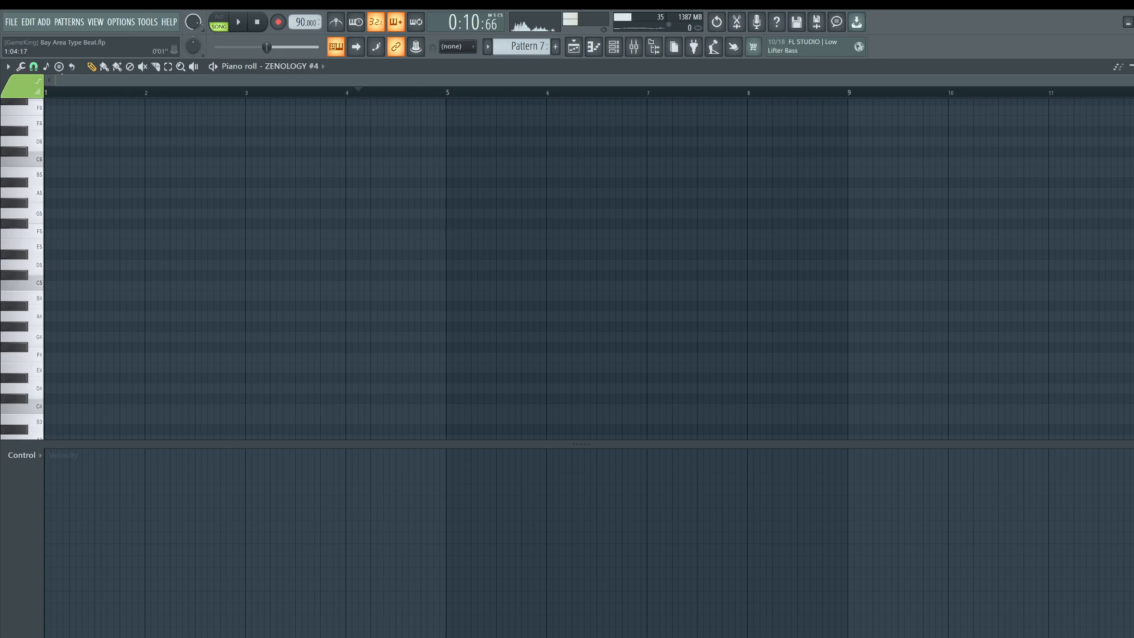
Draw the upper melody A4, E5, C5 and G5 across bars 1 to 3, adjusting note lengths during playback.
{"action": "left_click", "coordinate": [33, 66]}
{"action": "left_click", "coordinate": [46, 210]}
{"action": "left_click", "coordinate": [52, 306]}
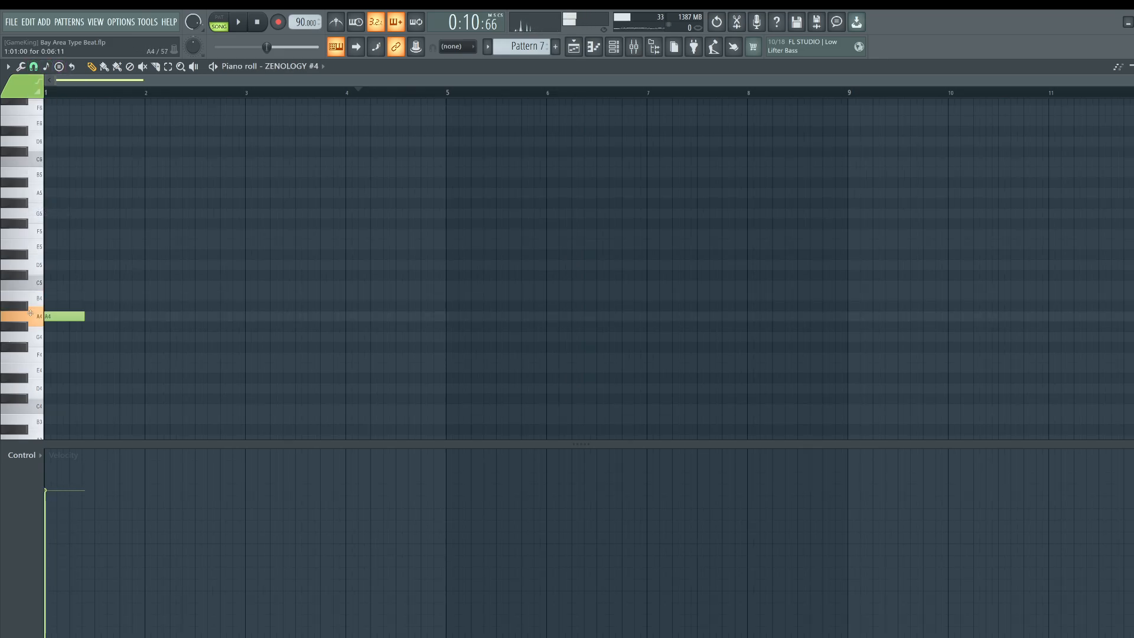
{"action": "key", "text": "space"}
{"action": "left_click_drag", "start_coordinate": [84, 317], "coordinate": [96, 317]}
{"action": "key", "text": "space"}
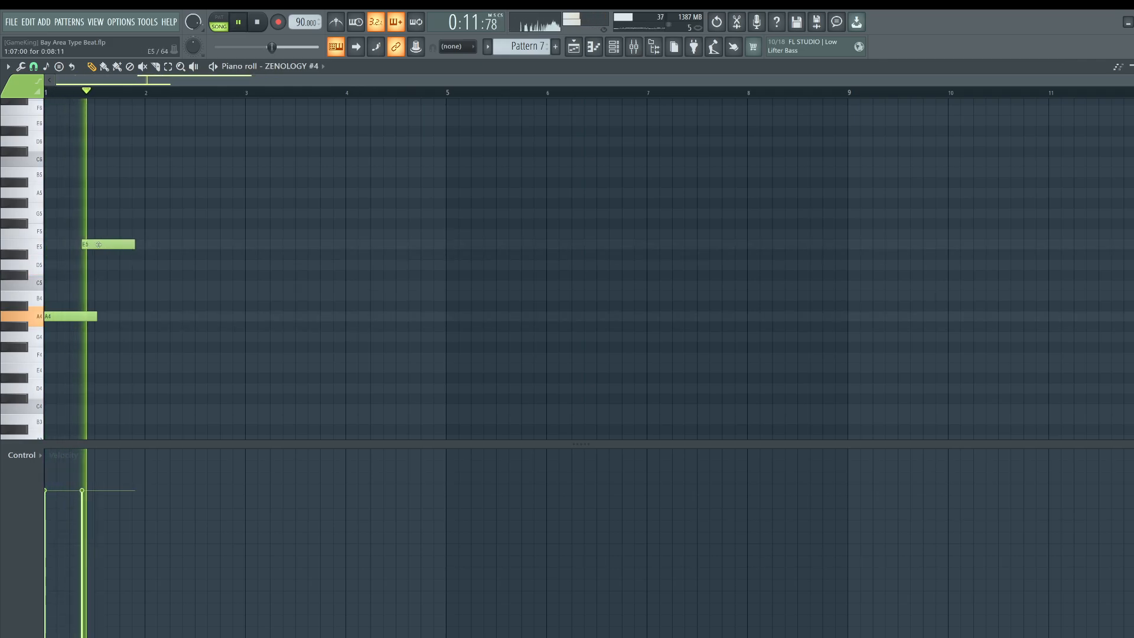
{"action": "left_click_drag", "start_coordinate": [91, 315], "coordinate": [85, 316]}
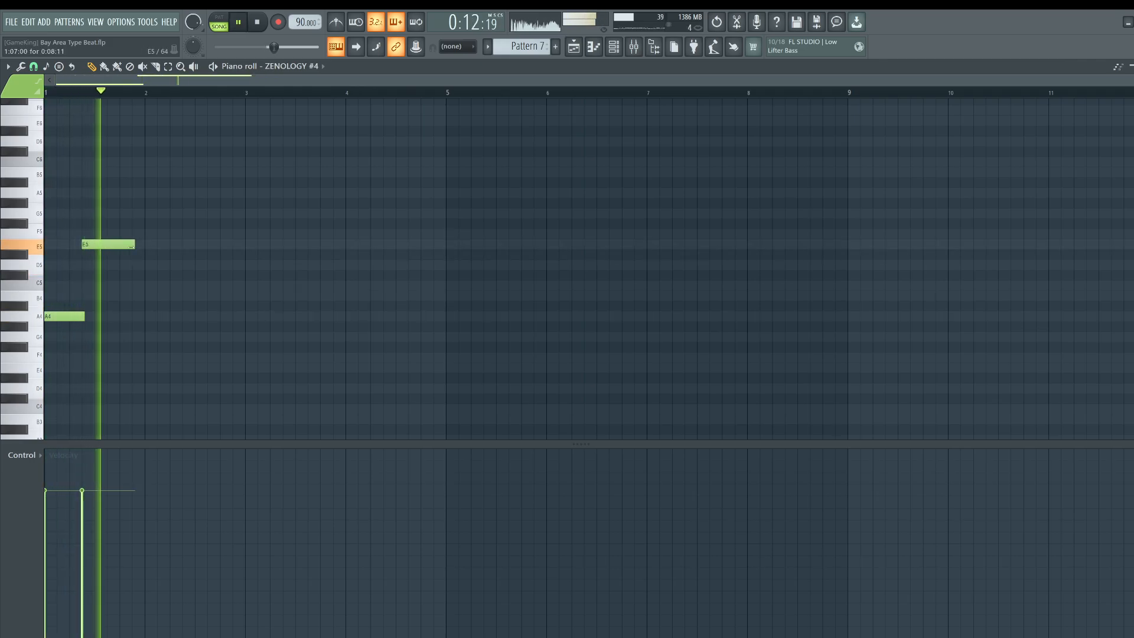
{"action": "left_click_drag", "start_coordinate": [134, 244], "coordinate": [147, 244]}
{"action": "key", "text": "space"}
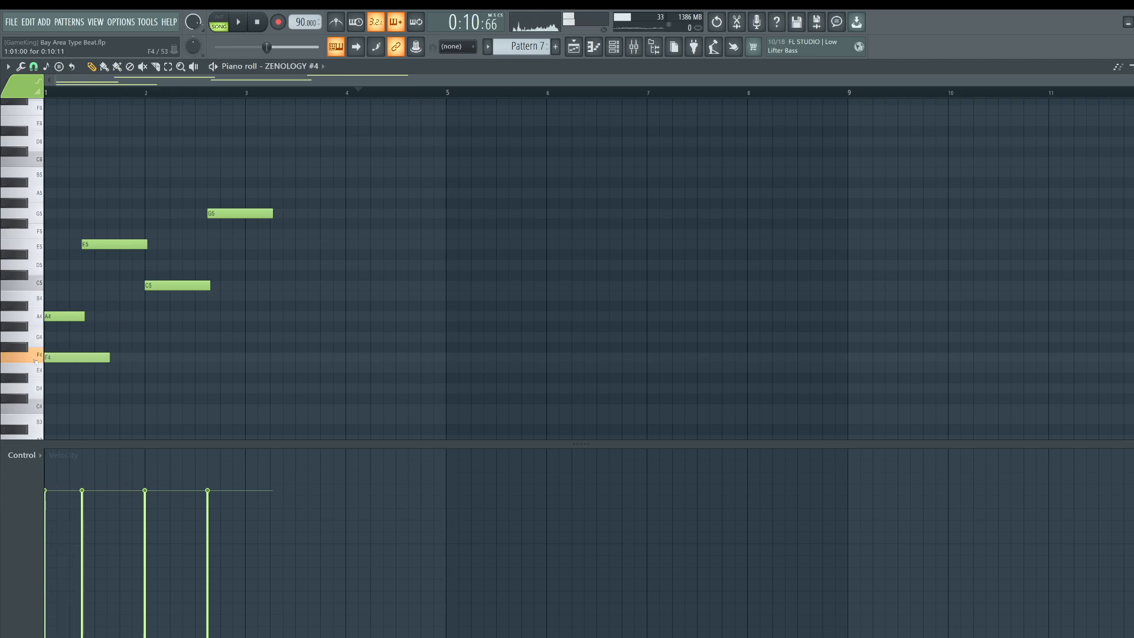
Add F4 and D4 notes at the start of bar 1 and lengthen both to about one bar.
{"action": "key", "text": "space"}
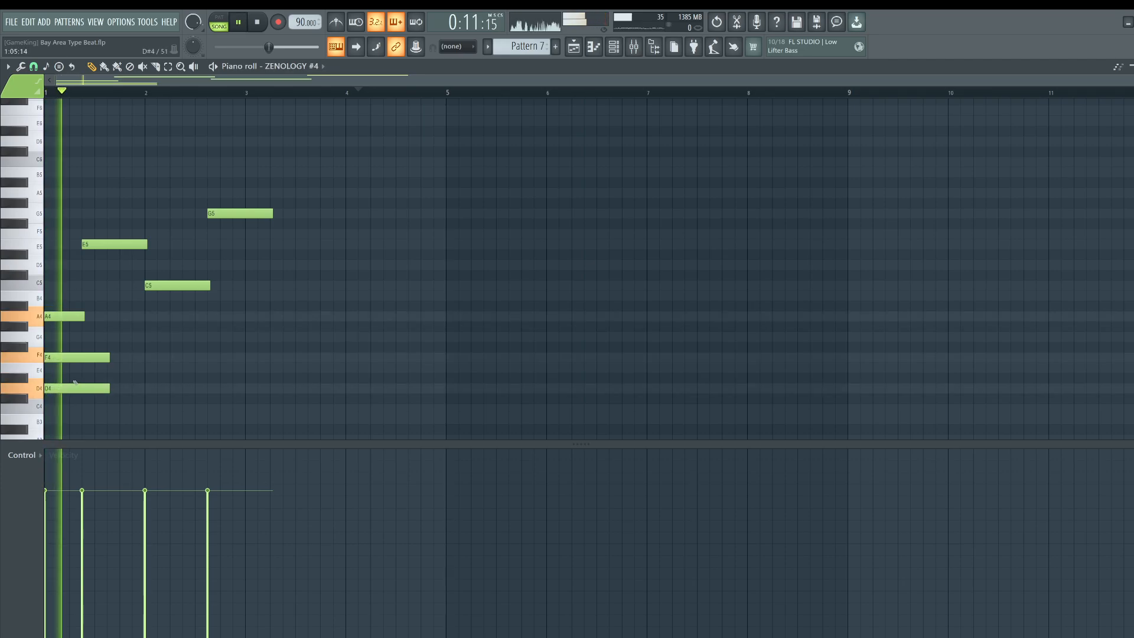
{"action": "key", "text": "space"}
{"action": "left_click_drag", "start_coordinate": [88, 357], "coordinate": [139, 352]}
{"action": "key", "text": "space"}
{"action": "key", "text": "space"}
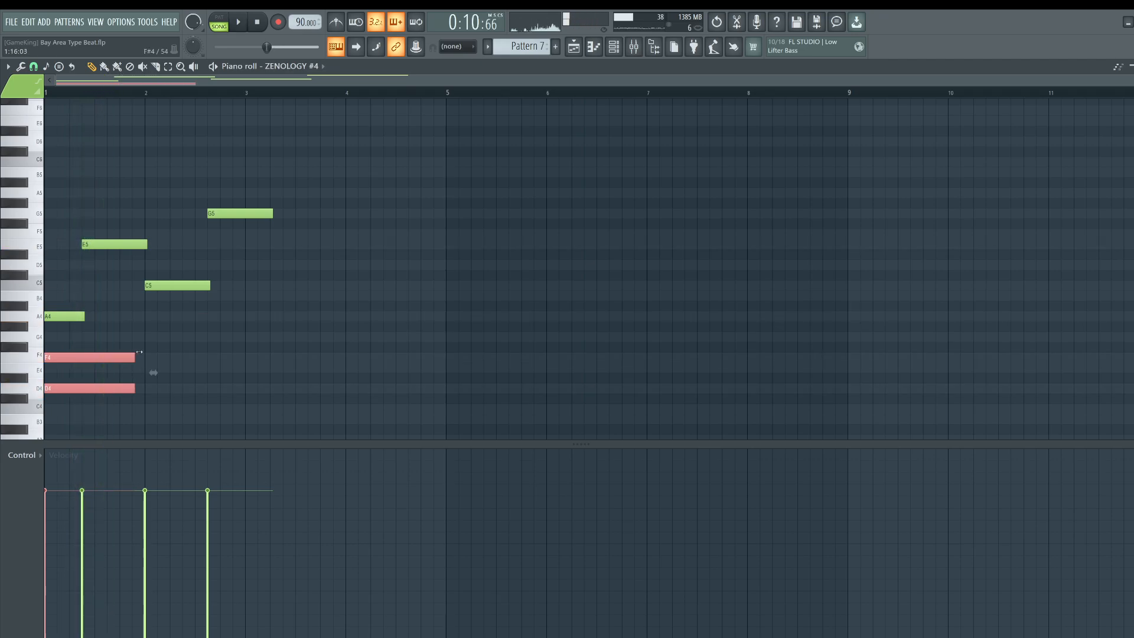
{"action": "left_click_drag", "start_coordinate": [52, 271], "coordinate": [91, 398]}
{"action": "left_click_drag", "start_coordinate": [111, 200], "coordinate": [76, 292]}
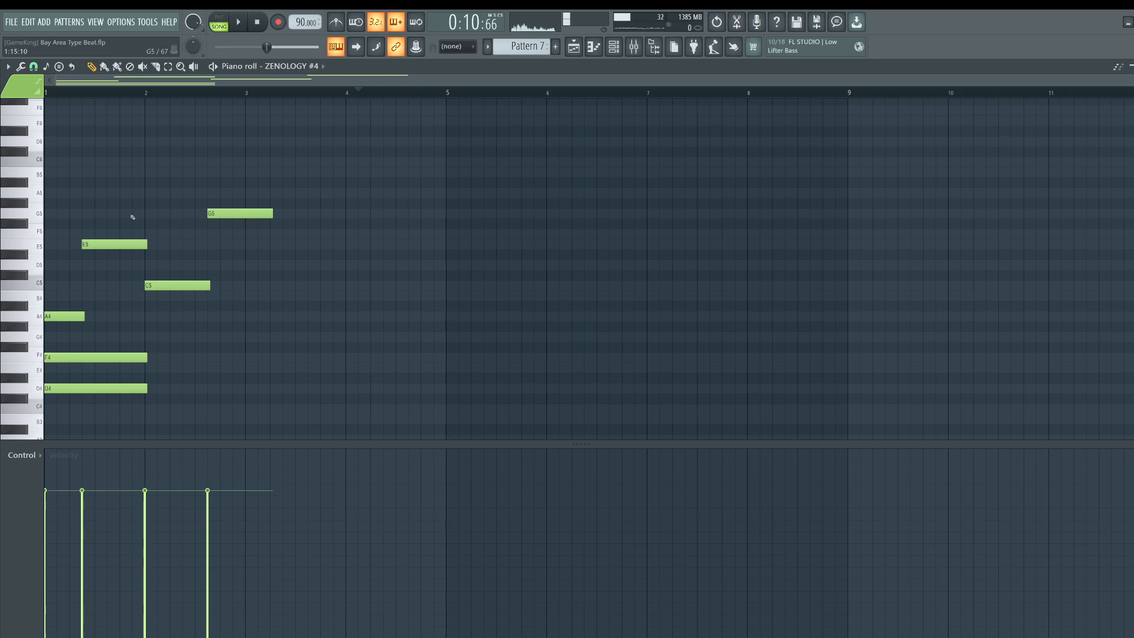
Play back the chord and shorten the F4 and D4 notes so they end exactly at bar 2.
{"action": "key", "text": "space"}
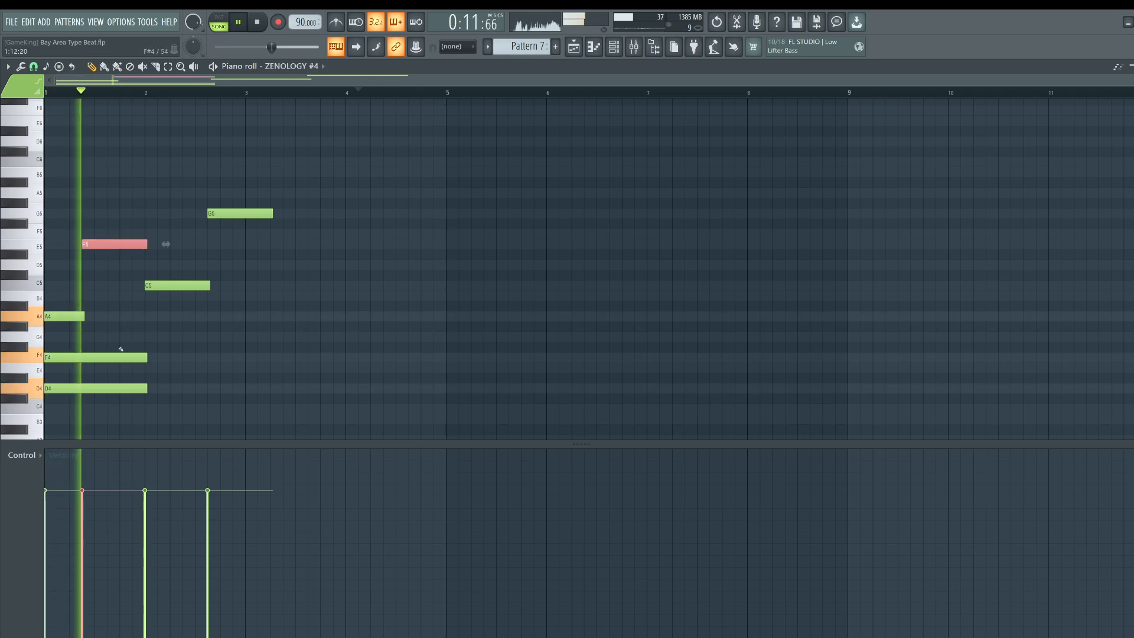
{"action": "key", "text": "space"}
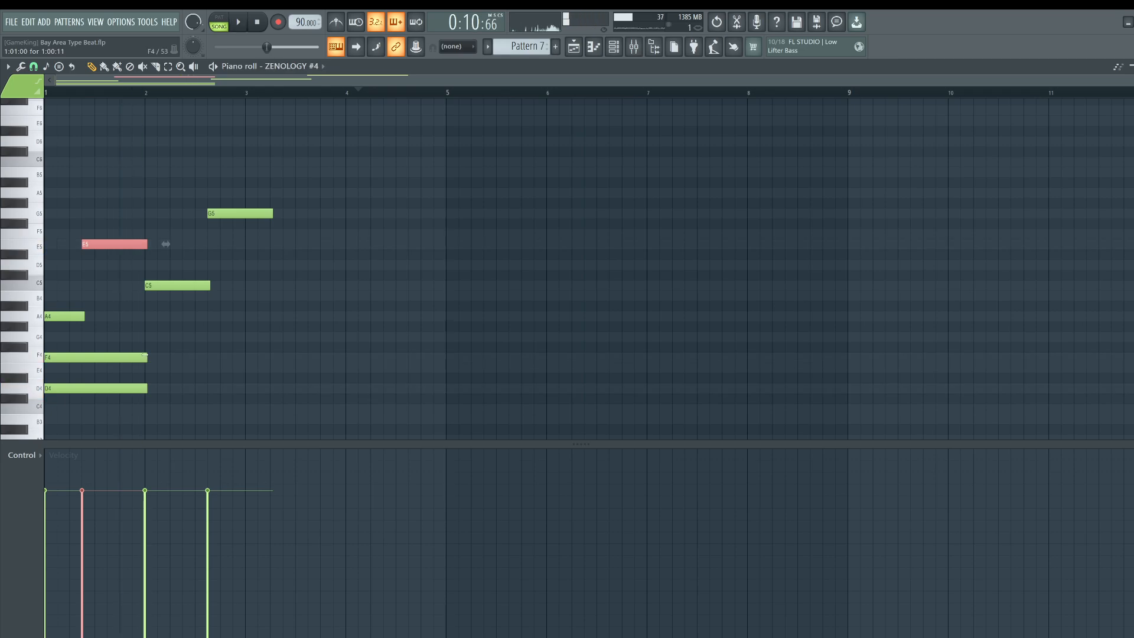
{"action": "left_click_drag", "start_coordinate": [145, 343], "coordinate": [137, 399]}
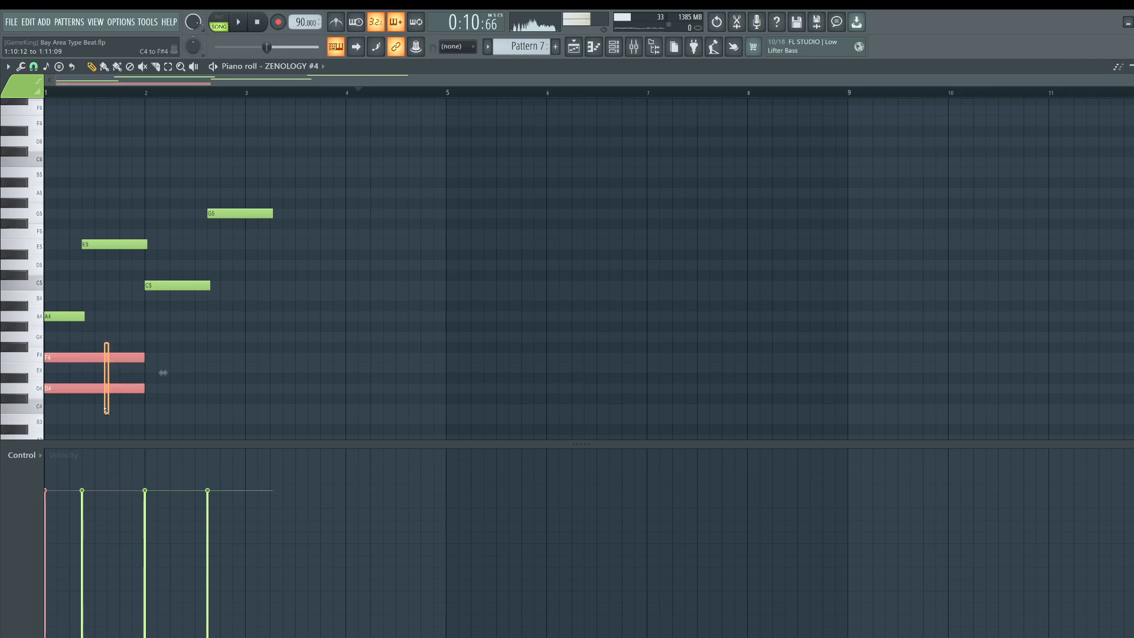
{"action": "left_click_drag", "start_coordinate": [118, 240], "coordinate": [59, 383]}
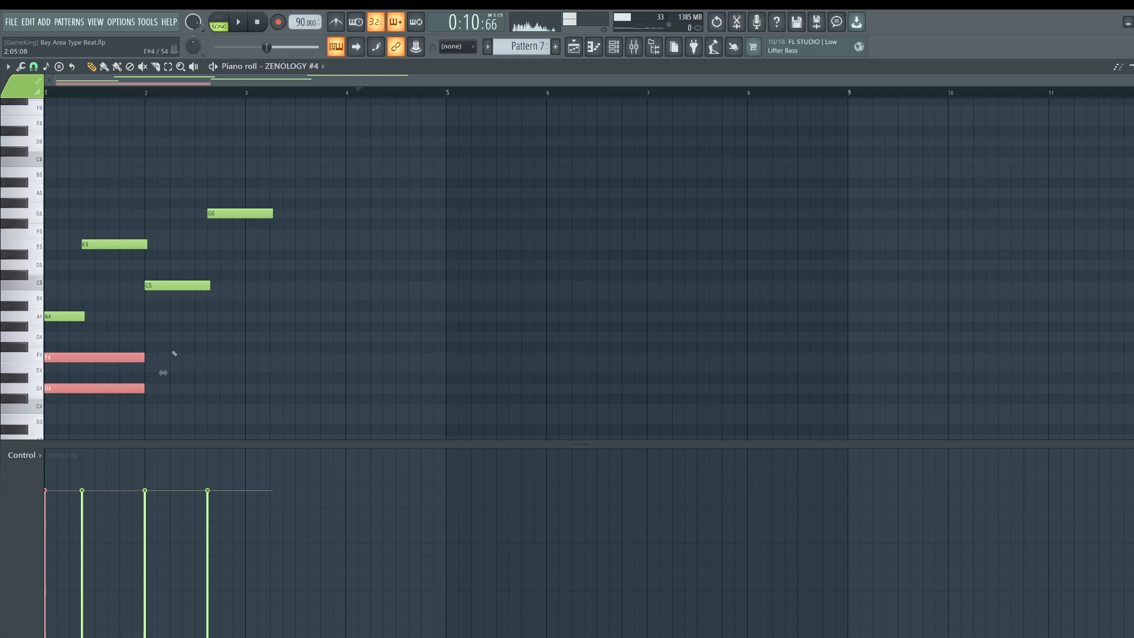
Add F4 and A4 notes about one bar long at the start of bar 2, beneath the C5.
{"action": "left_click_drag", "start_coordinate": [150, 351], "coordinate": [151, 366]}
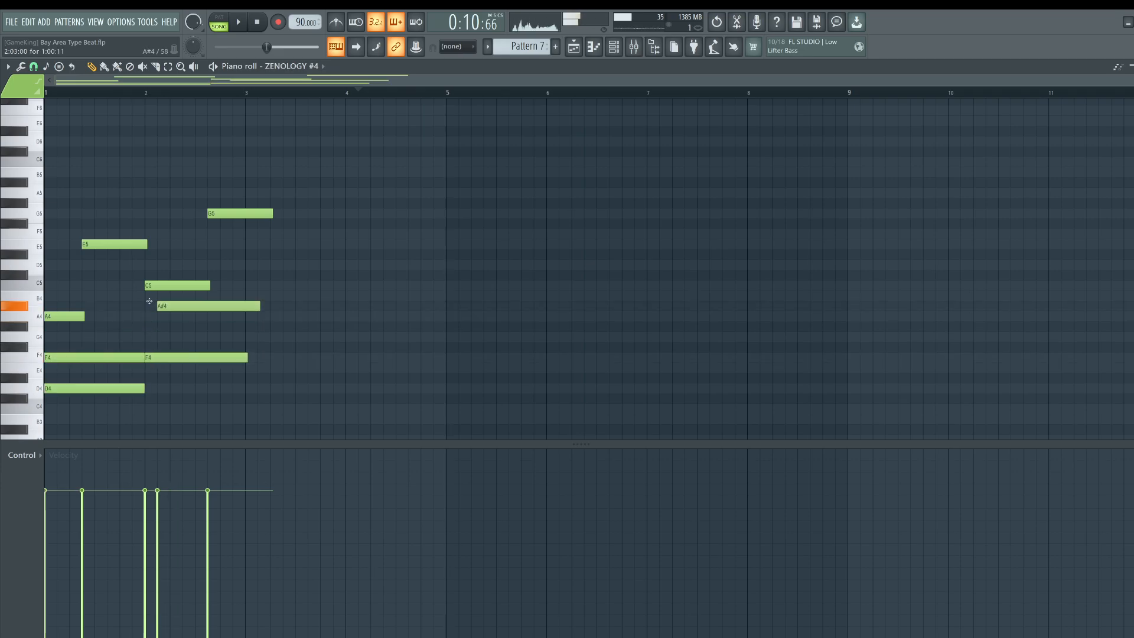
{"action": "key", "text": "space"}
{"action": "left_click_drag", "start_coordinate": [225, 306], "coordinate": [237, 375]}
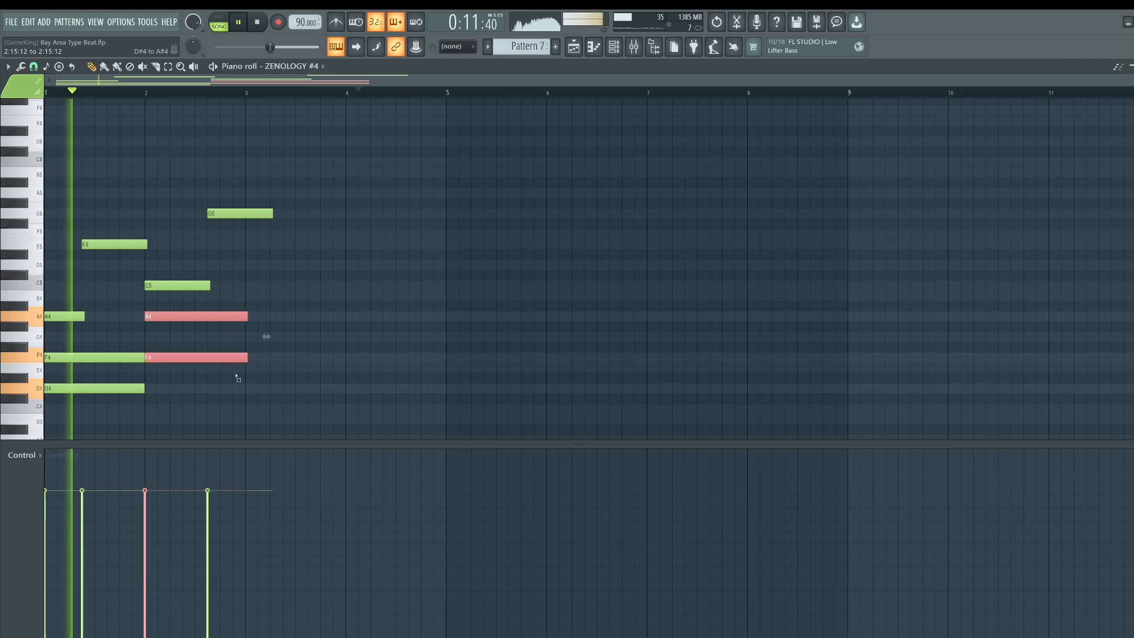
Cut the F4, A4 and G5 notes off at bar 3, start G5 at step 7 of bar 2, and play the result.
{"action": "left_click", "coordinate": [156, 67]}
{"action": "left_click_drag", "start_coordinate": [257, 300], "coordinate": [246, 367]}
{"action": "mouse_move", "coordinate": [245, 168]}
{"action": "left_mouse_down"}
{"action": "mouse_move", "coordinate": [246, 227]}
{"action": "mouse_move", "coordinate": [210, 211]}
{"action": "mouse_move", "coordinate": [245, 213]}
{"action": "left_mouse_up"}
{"action": "key", "text": "space"}
{"action": "left_click", "coordinate": [92, 66]}
{"action": "key", "text": "space"}
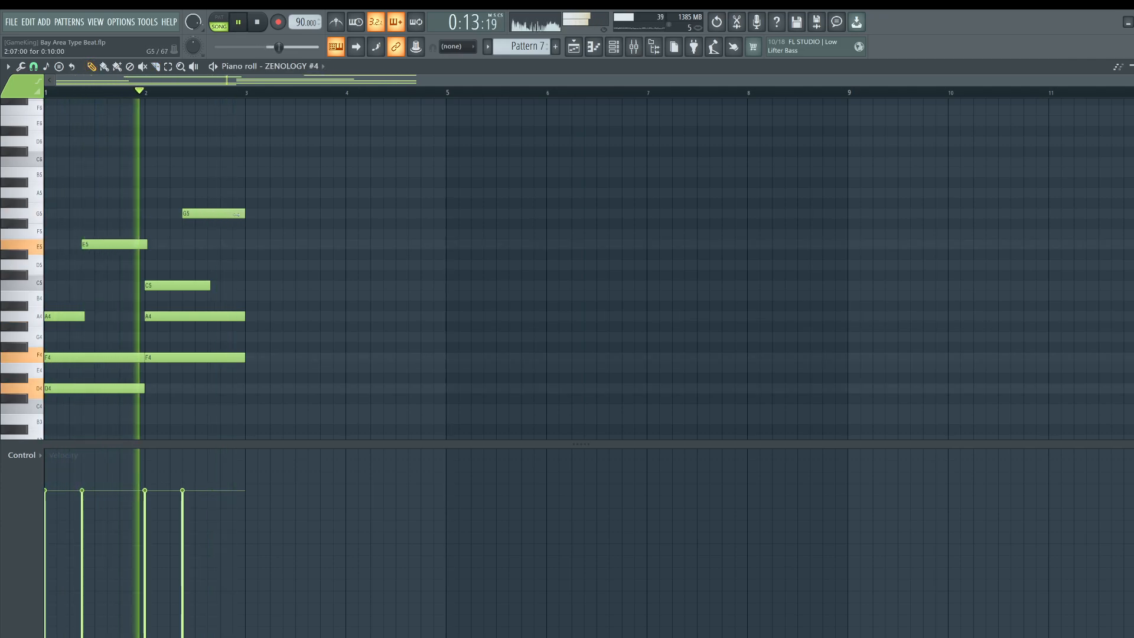
{"action": "key", "text": "space"}
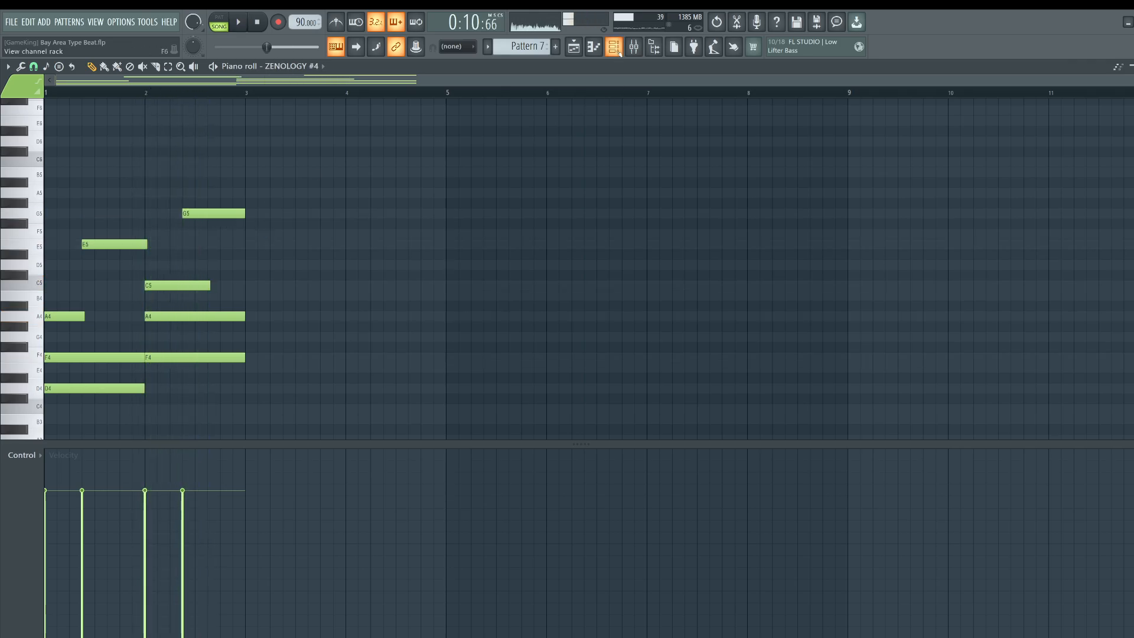
Create an automation clip for ZENOLOGY #4's channel pitch and enlarge the height of its playlist track.
{"action": "key", "text": "F6"}
{"action": "left_click", "coordinate": [241, 371]}
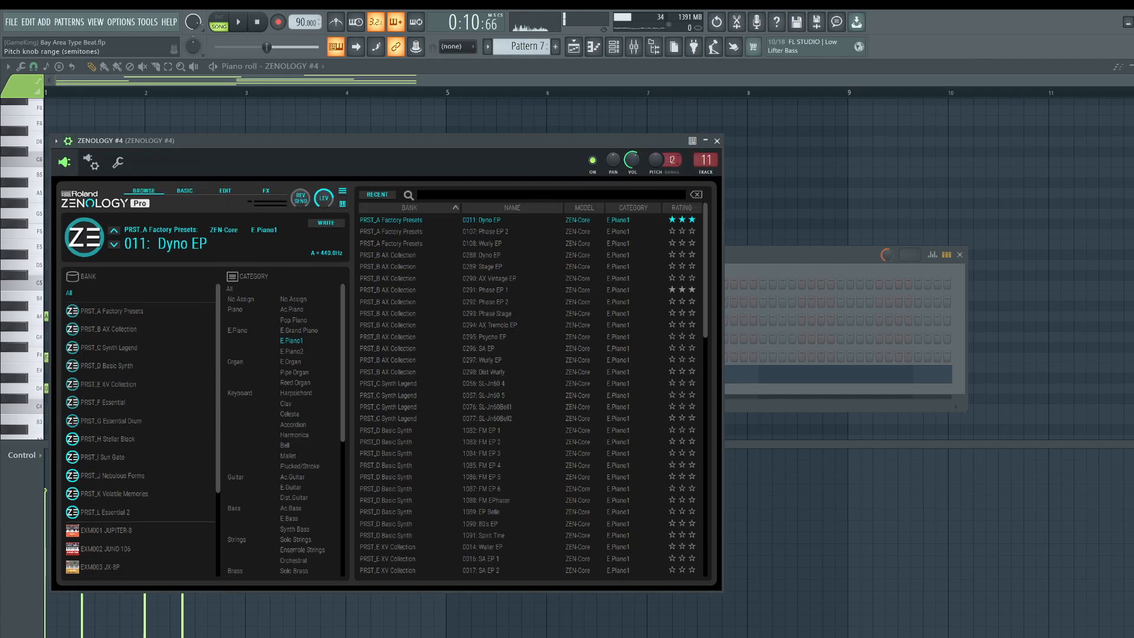
{"action": "right_click", "coordinate": [658, 160]}
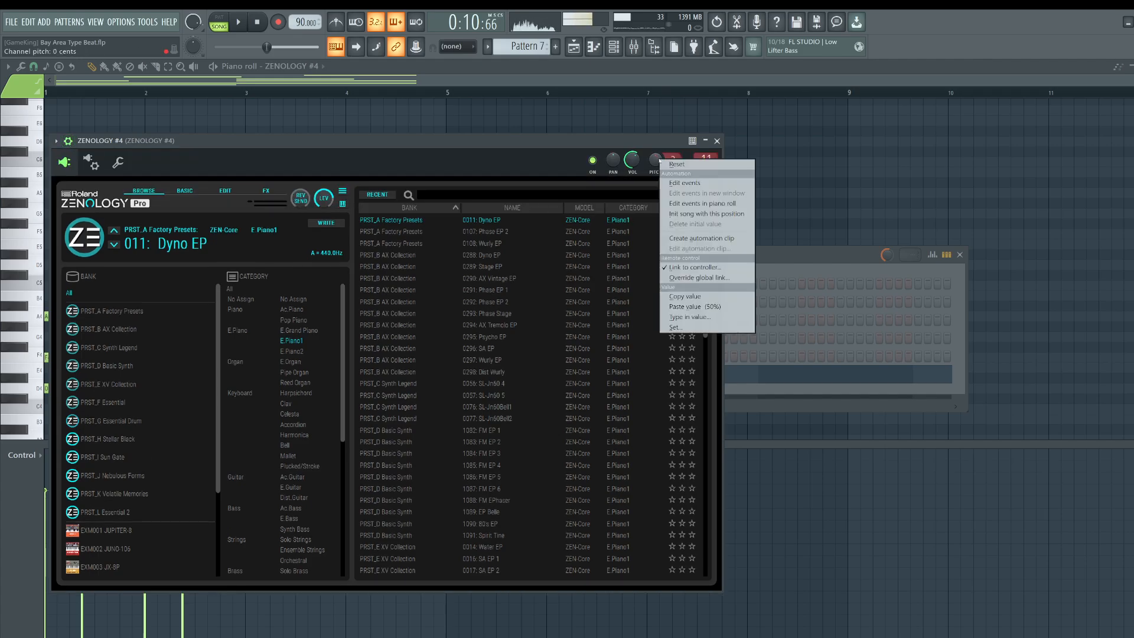
{"action": "left_click", "coordinate": [690, 238]}
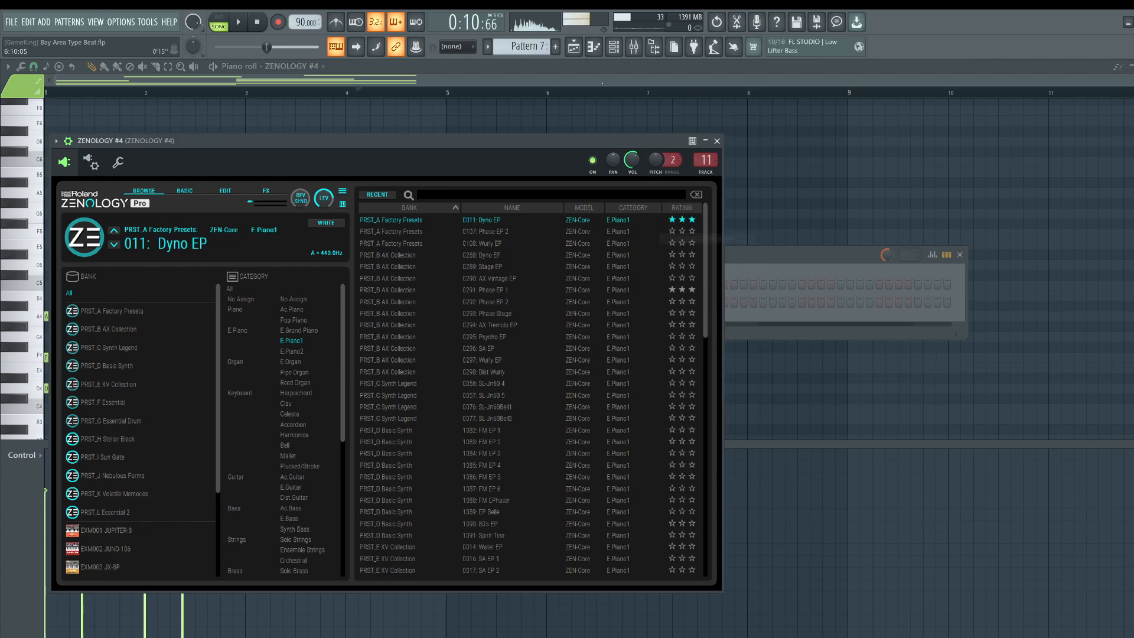
{"action": "left_click", "coordinate": [582, 56]}
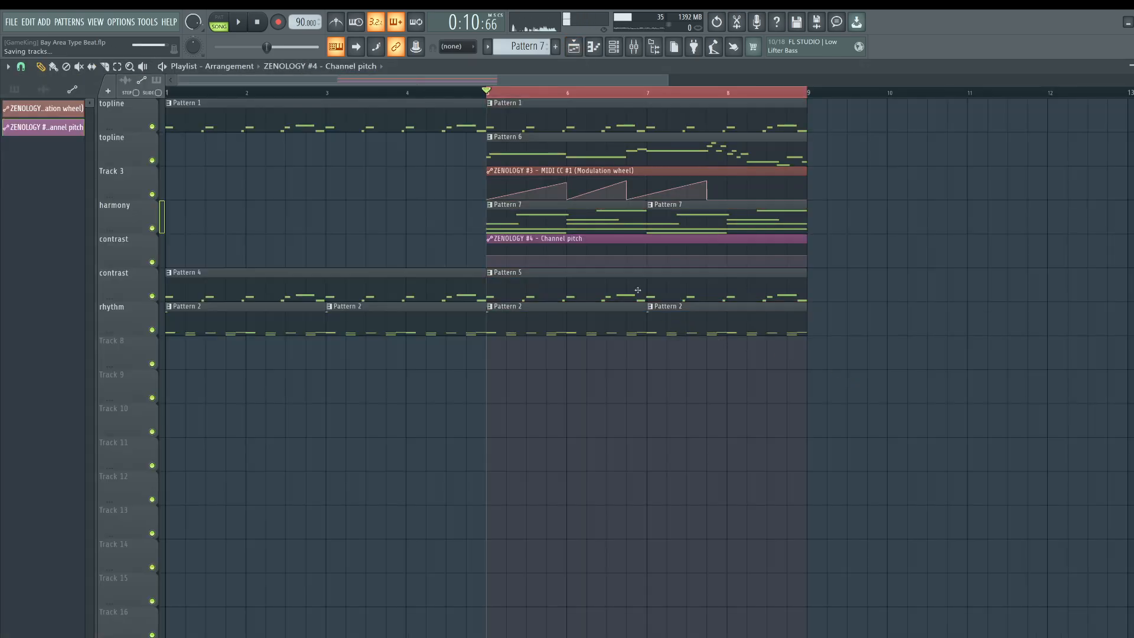
{"action": "scroll", "coordinate": [512, 95], "scroll_direction": "up", "scroll_amount": 3}
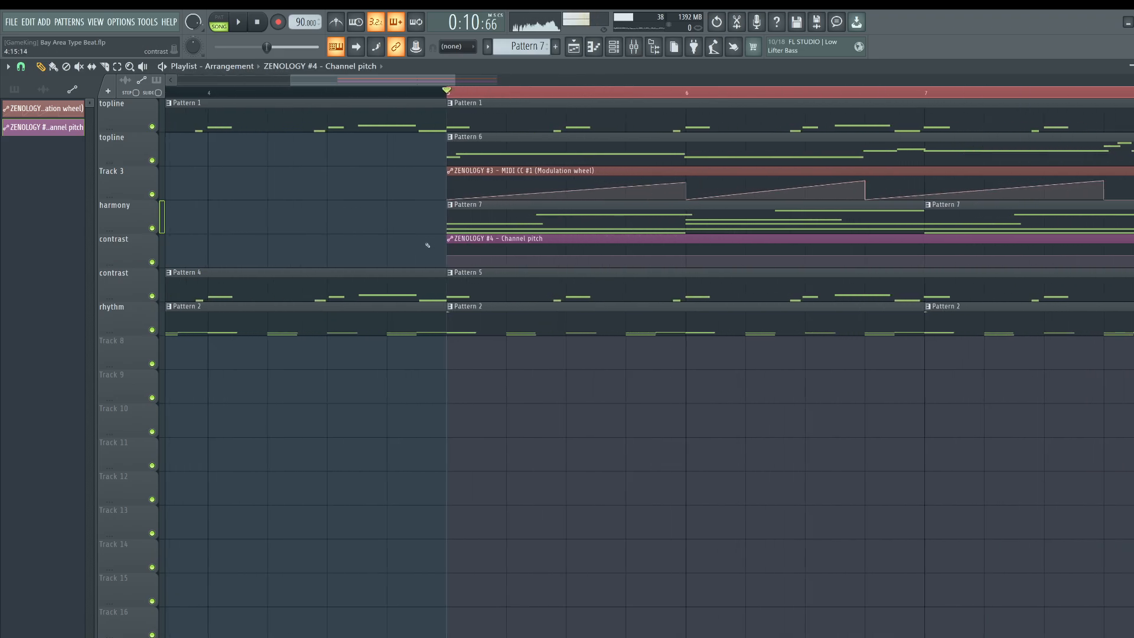
{"action": "left_click_drag", "start_coordinate": [132, 266], "coordinate": [131, 292]}
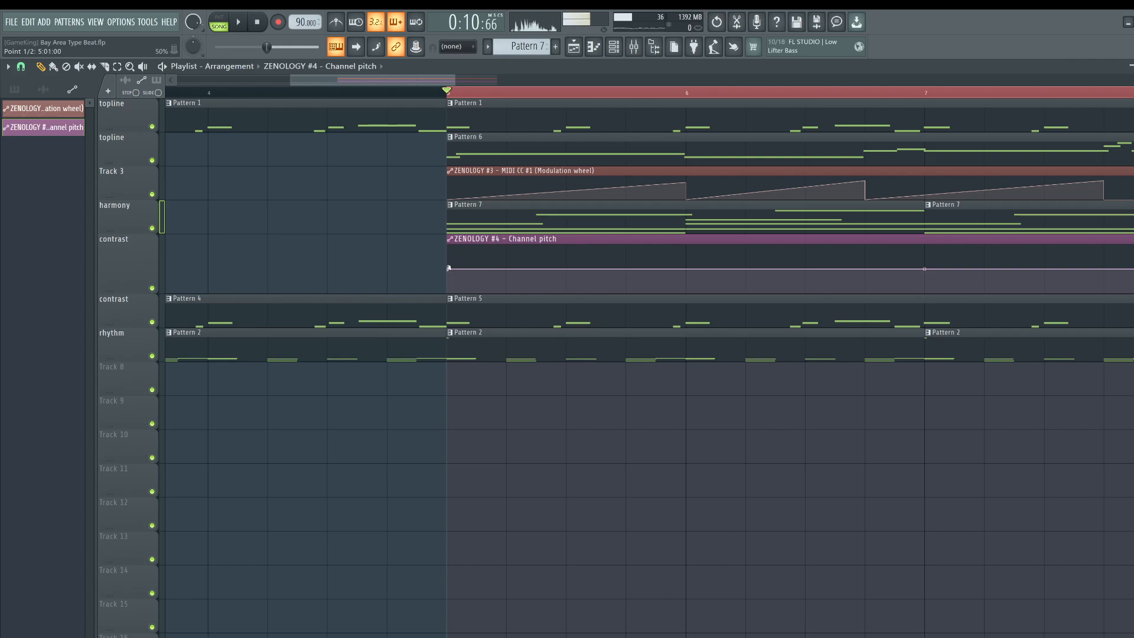
Shape a pitch ramp in the clip from the minimum at bar 5 up to 50% at 5:05:00, and play it back.
{"action": "right_click", "coordinate": [449, 270]}
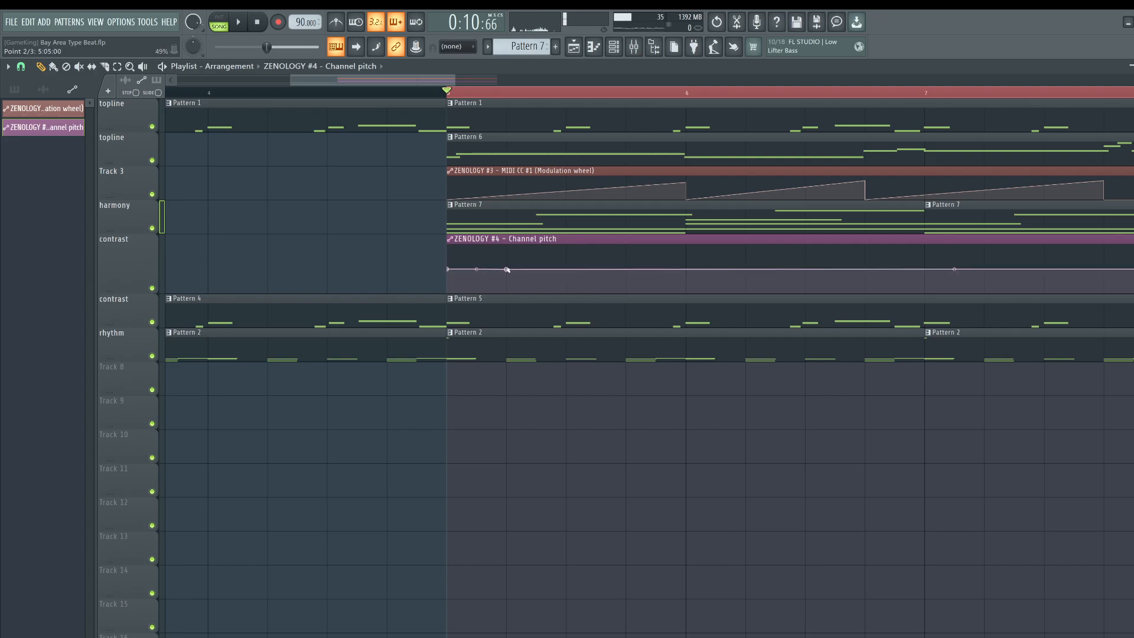
{"action": "right_click", "coordinate": [507, 269]}
{"action": "left_click", "coordinate": [532, 451]}
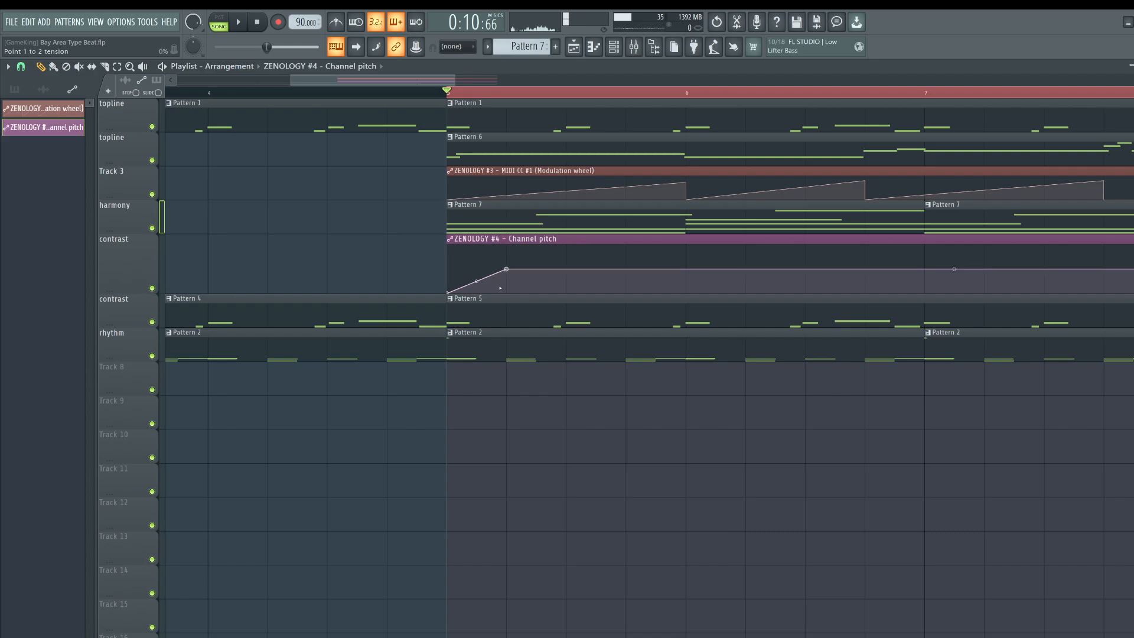
{"action": "key", "text": "space"}
{"action": "key", "text": "space"}
{"action": "key", "text": "space"}
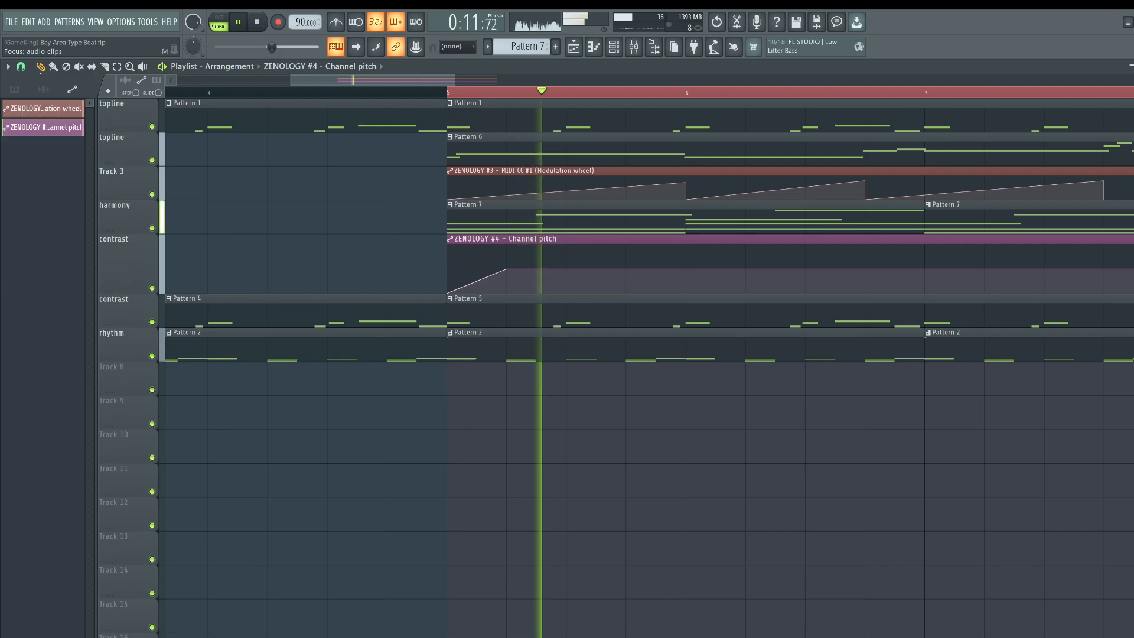
{"action": "key", "text": "space"}
Change the playlist snap and shorten the opening pitch ramp so it ends at 5:03:00, playing the result.
{"action": "left_click", "coordinate": [20, 67]}
{"action": "left_click", "coordinate": [41, 211]}
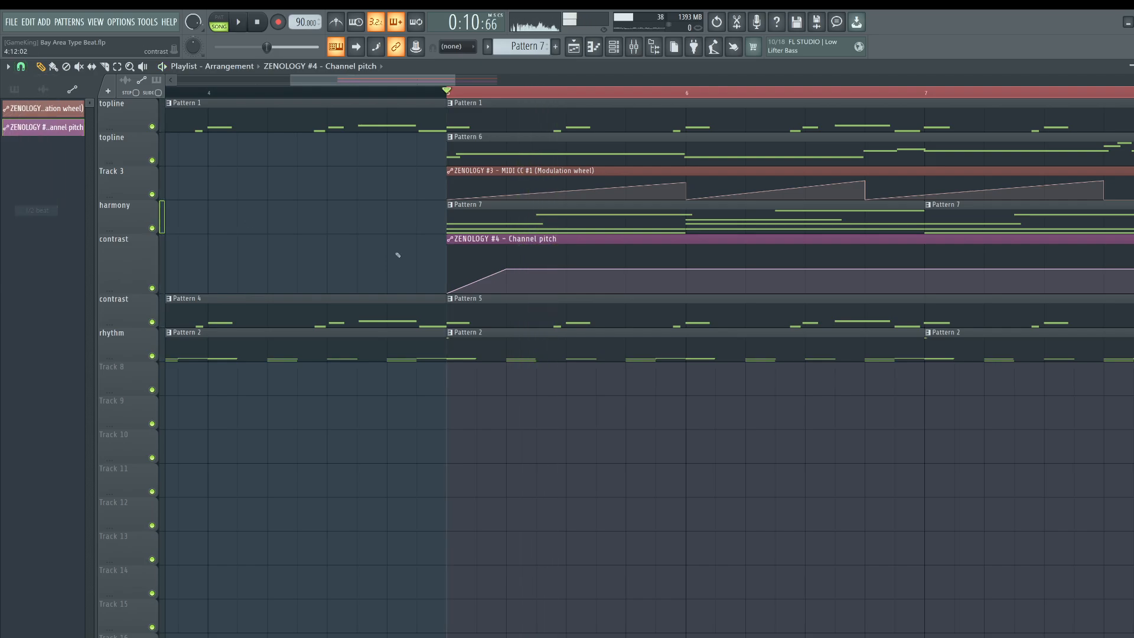
{"action": "key", "text": "space"}
{"action": "key", "text": "space"}
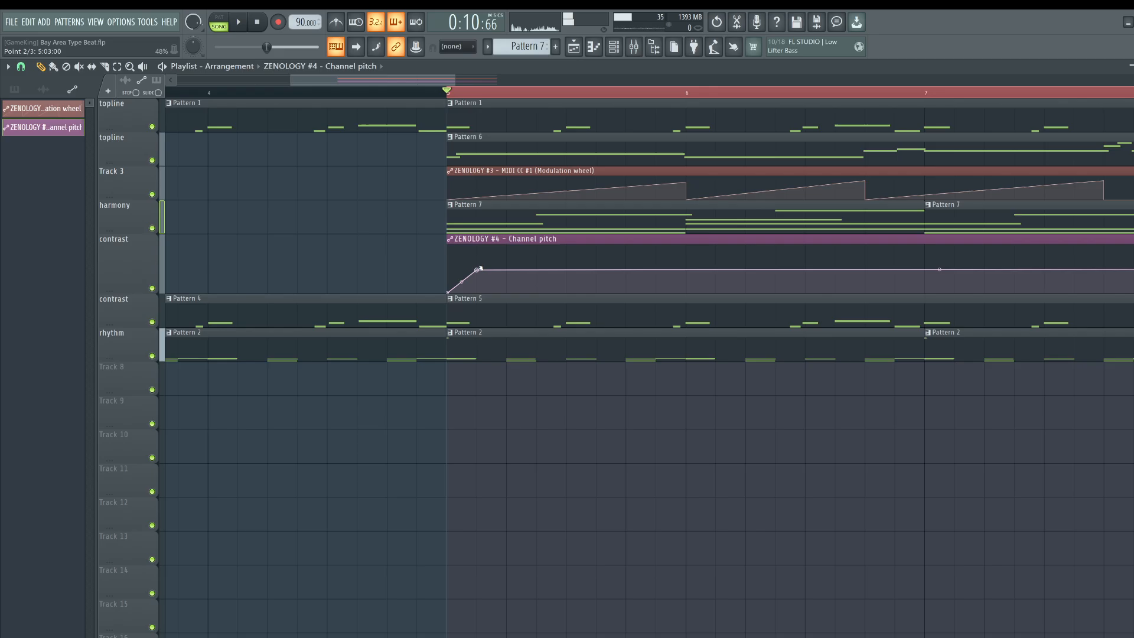
{"action": "key", "text": "space"}
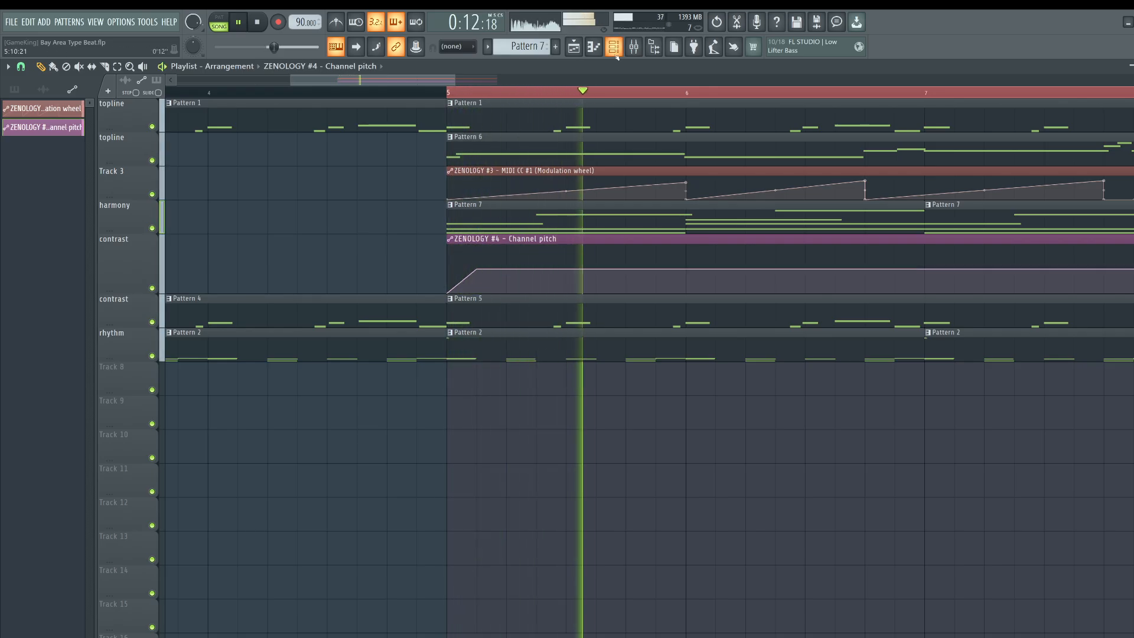
{"action": "key", "text": "space"}
Try the Pattern 7 notes one octave higher and play them with the pitch ramp in the arrangement.
{"action": "left_click", "coordinate": [538, 222]}
{"action": "scroll", "coordinate": [539, 223], "scroll_direction": "down", "scroll_amount": 3}
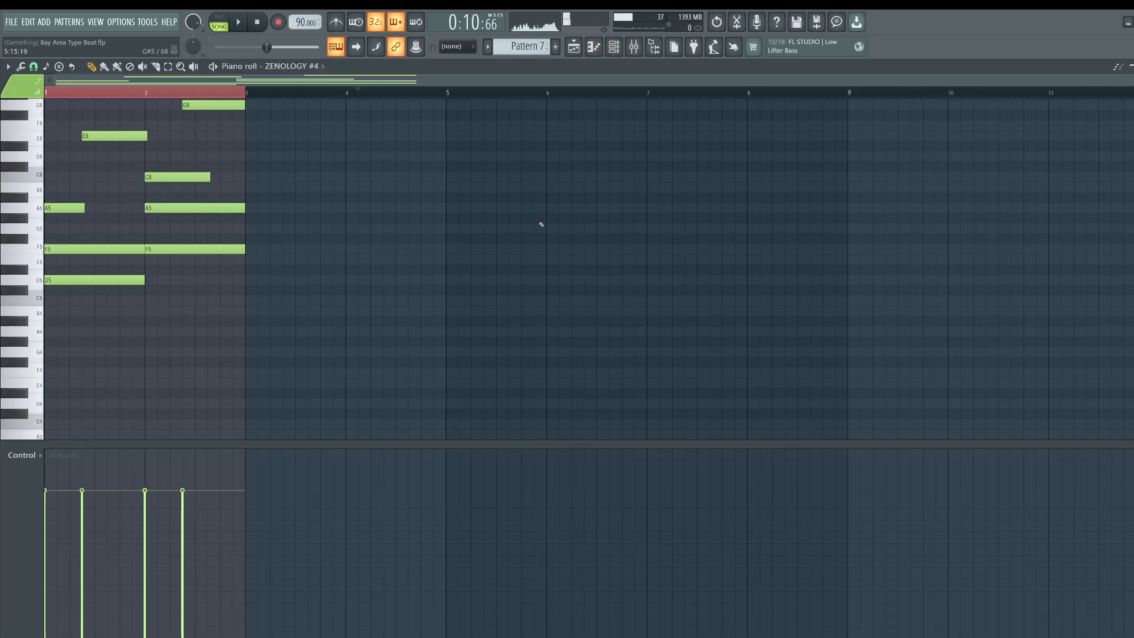
{"action": "key", "text": "space"}
{"action": "key", "text": "F5"}
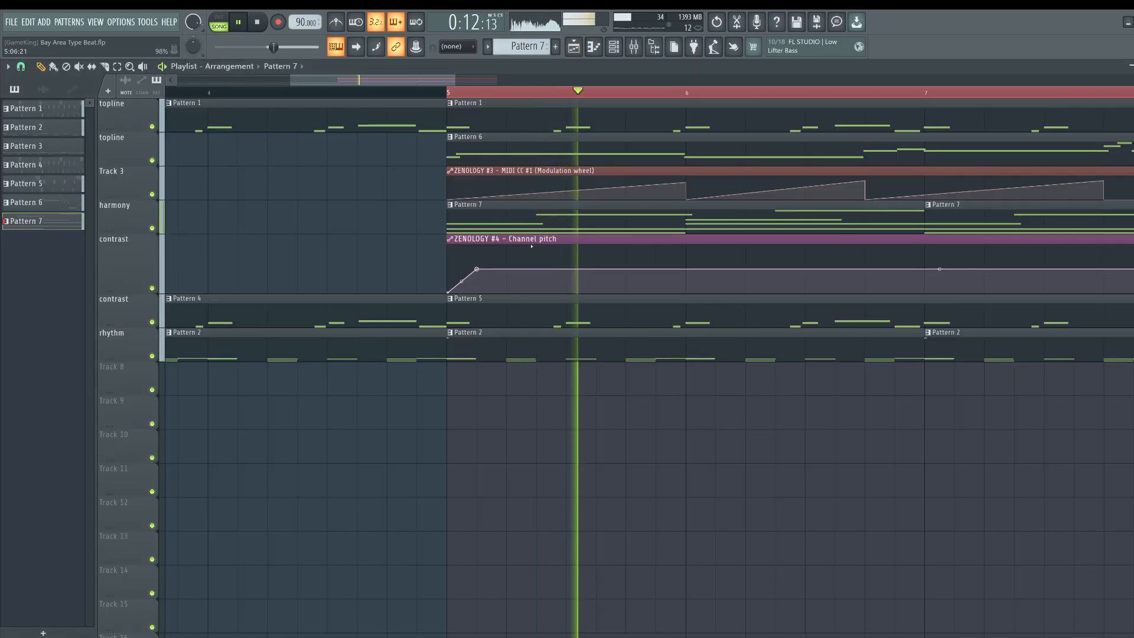
{"action": "key", "text": "space"}
{"action": "scroll", "coordinate": [518, 96], "scroll_direction": "down", "scroll_amount": 2}
{"action": "key", "text": "space"}
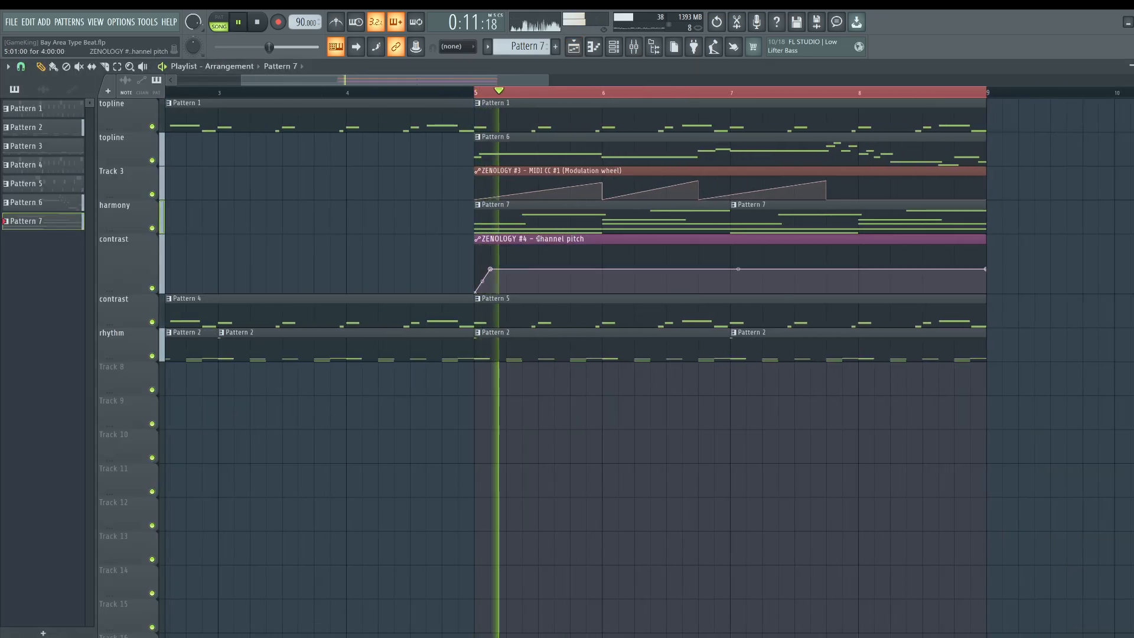
{"action": "key", "text": "space"}
Add a pitch drop to the minimum at bar 6 that ramps back up to 50% at 6:03:00.
{"action": "right_click", "coordinate": [601, 269]}
{"action": "right_click", "coordinate": [602, 270]}
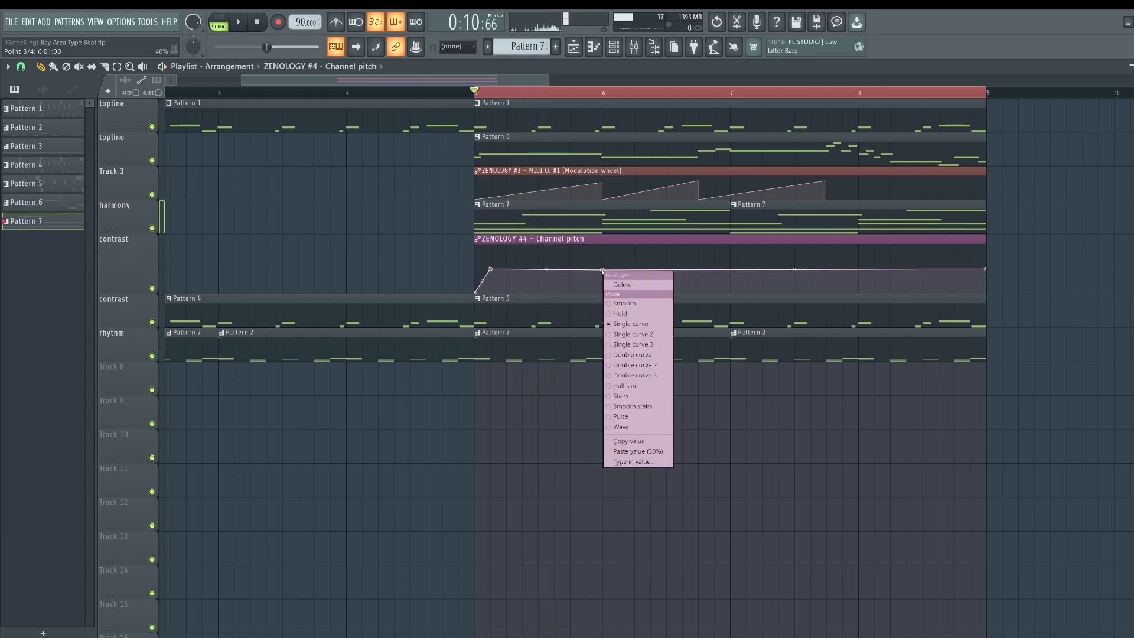
{"action": "key", "text": "v"}
{"action": "right_click", "coordinate": [618, 271]}
{"action": "right_click", "coordinate": [618, 272]}
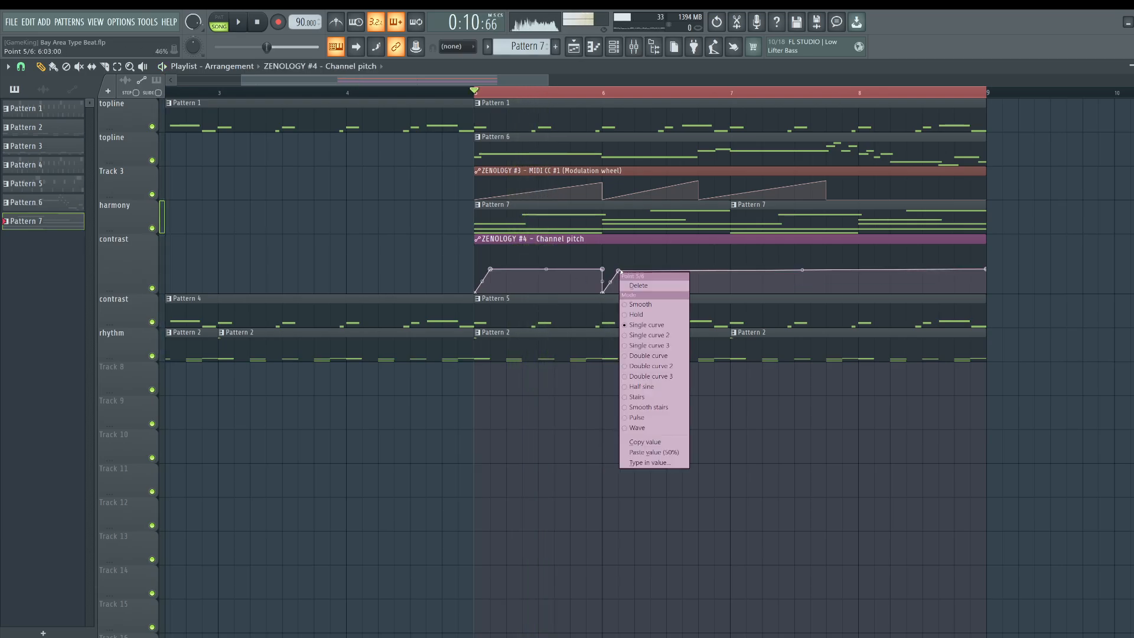
{"action": "key", "text": "v"}
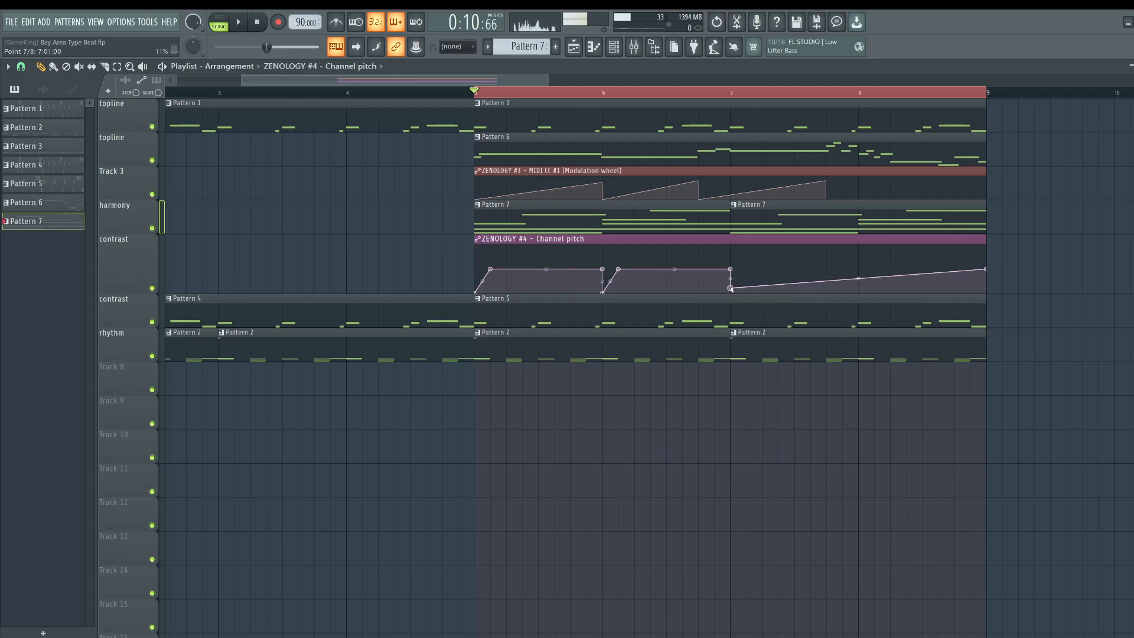
Repeat the pitch drop and short ramp back to 50% at bars 7 and 8, and play back the section.
{"action": "right_click", "coordinate": [747, 267]}
{"action": "key", "text": "v"}
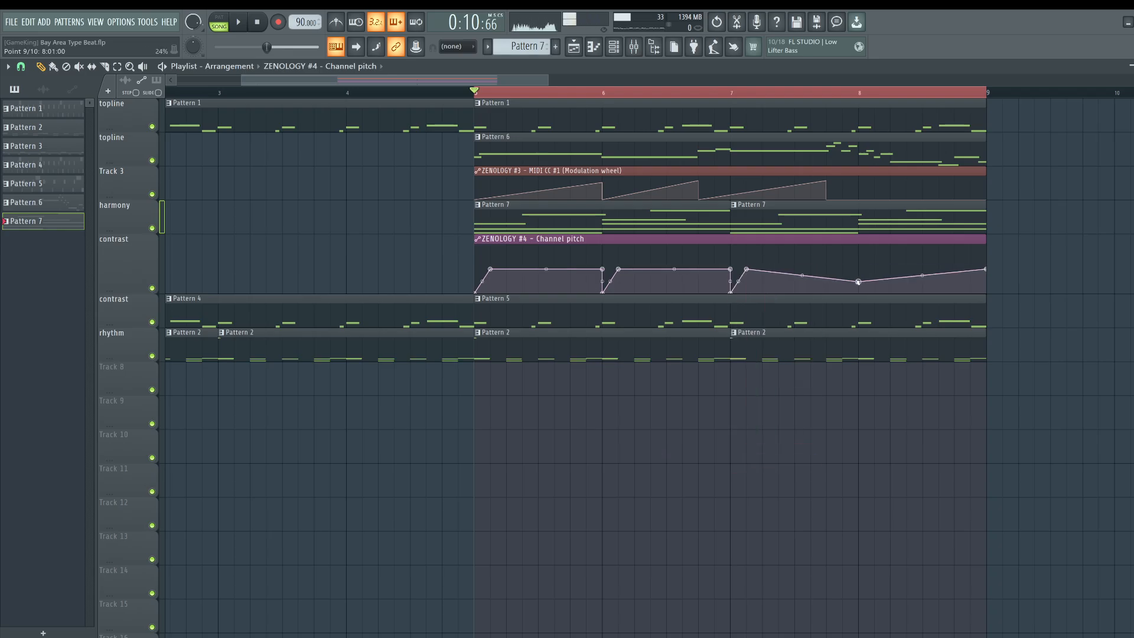
{"action": "right_click", "coordinate": [874, 275]}
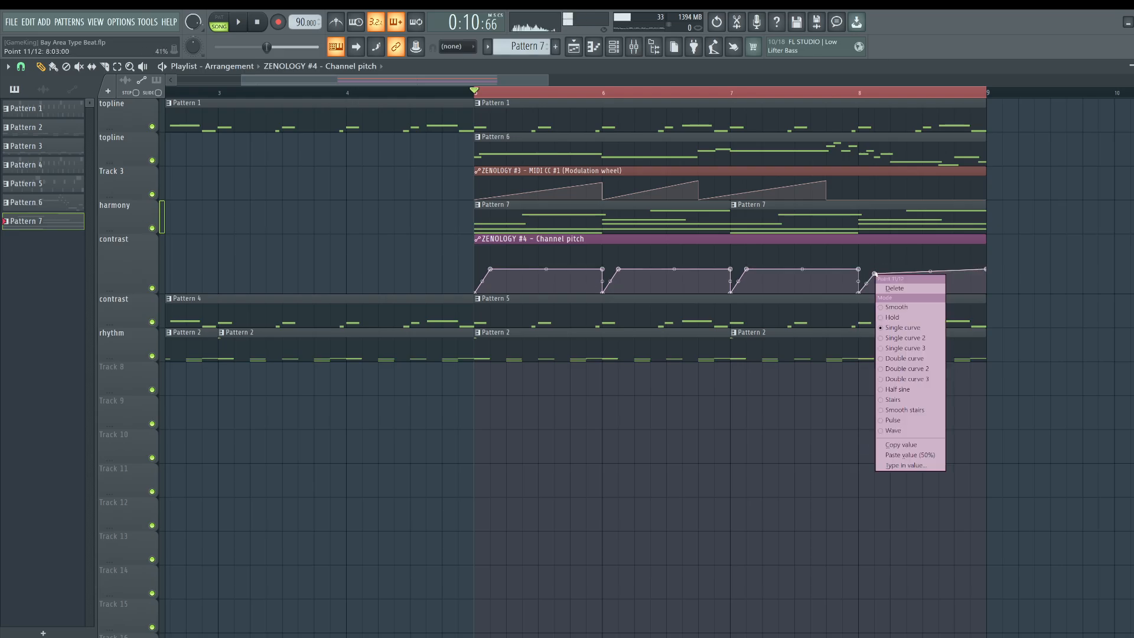
{"action": "key", "text": "v"}
{"action": "key", "text": "space"}
{"action": "key", "text": "space"}
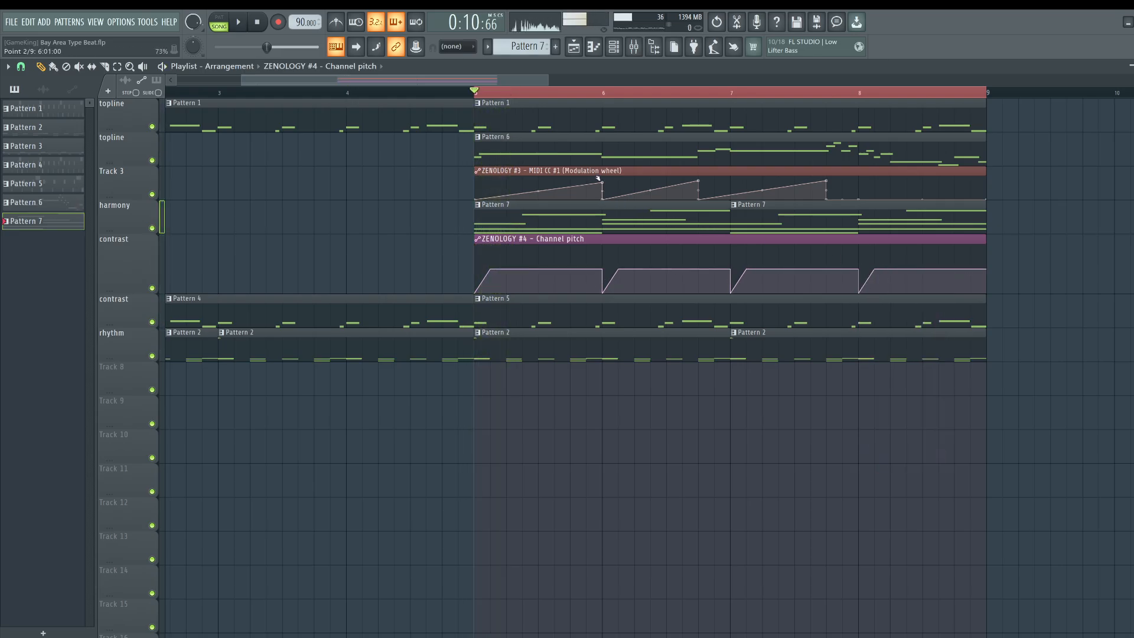
{"action": "key", "text": "space"}
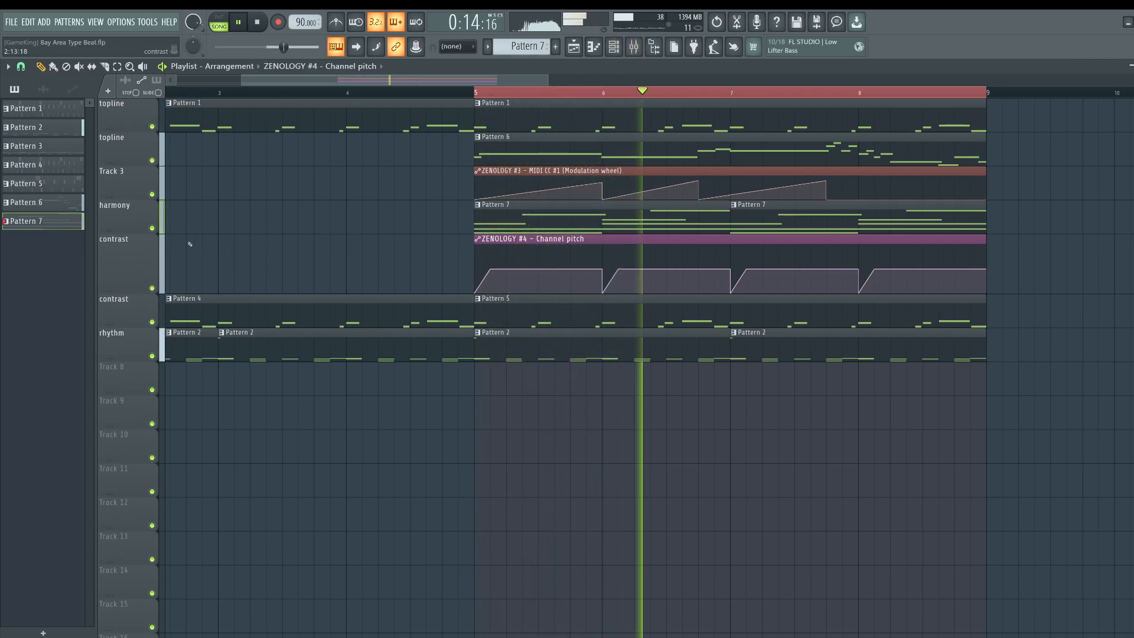
{"action": "key", "text": "space"}
Transpose the Pattern 7 notes back down one octave.
{"action": "double_click", "coordinate": [560, 214]}
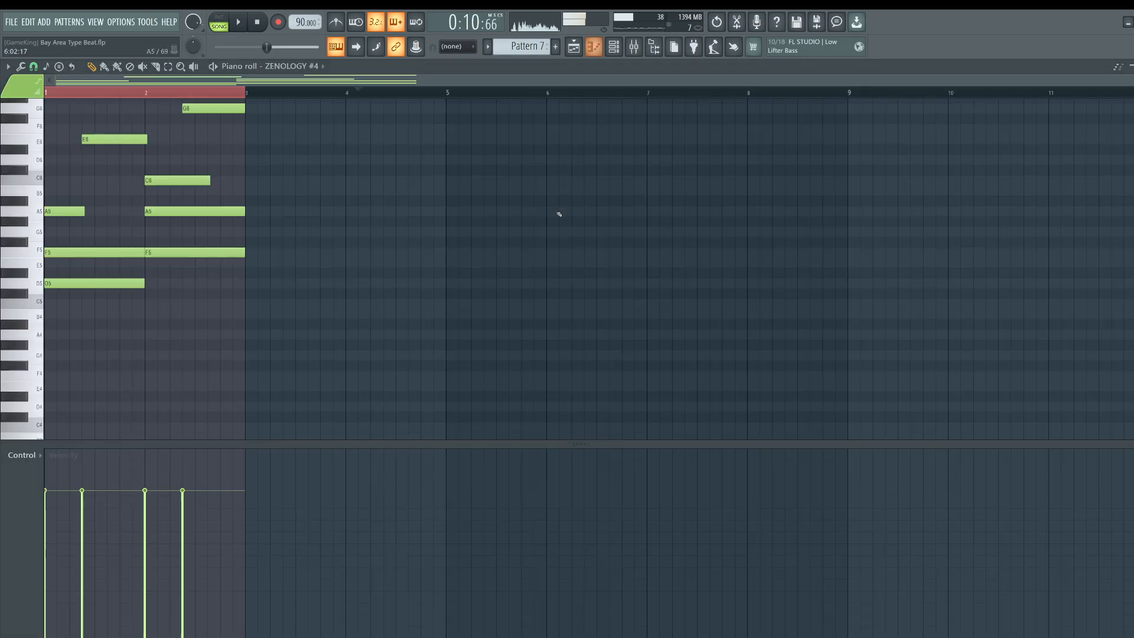
{"action": "key", "text": "ctrl+Down"}
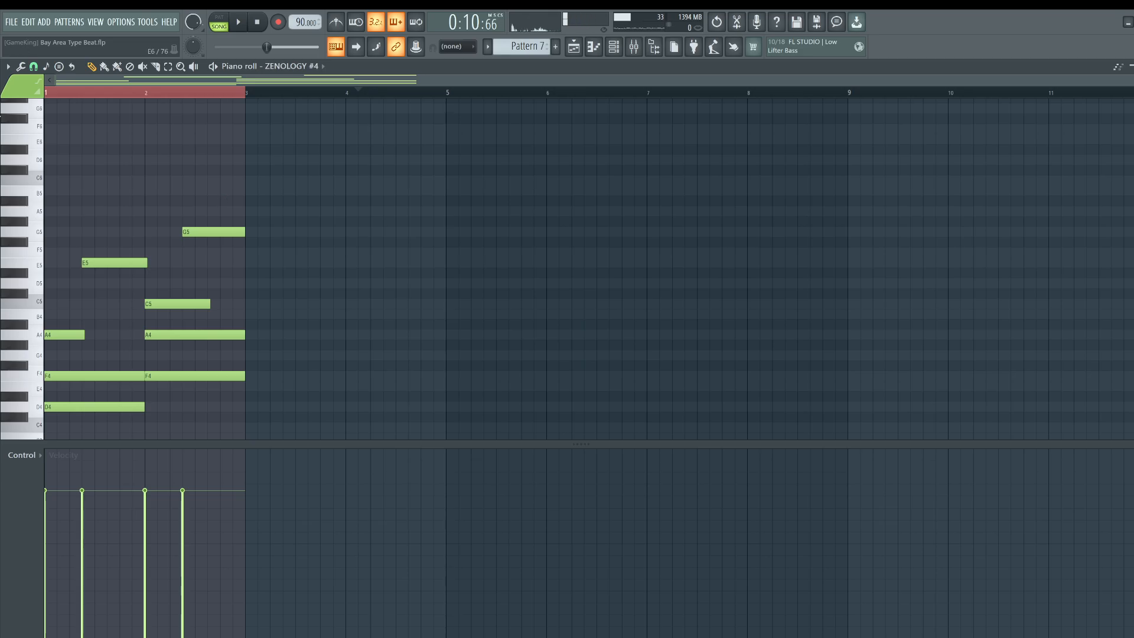
Apply the Humanize script to the Pattern 7 notes to vary their velocities and lengths.
{"action": "left_click", "coordinate": [10, 67]}
{"action": "left_click", "coordinate": [19, 67]}
{"action": "left_click", "coordinate": [21, 67]}
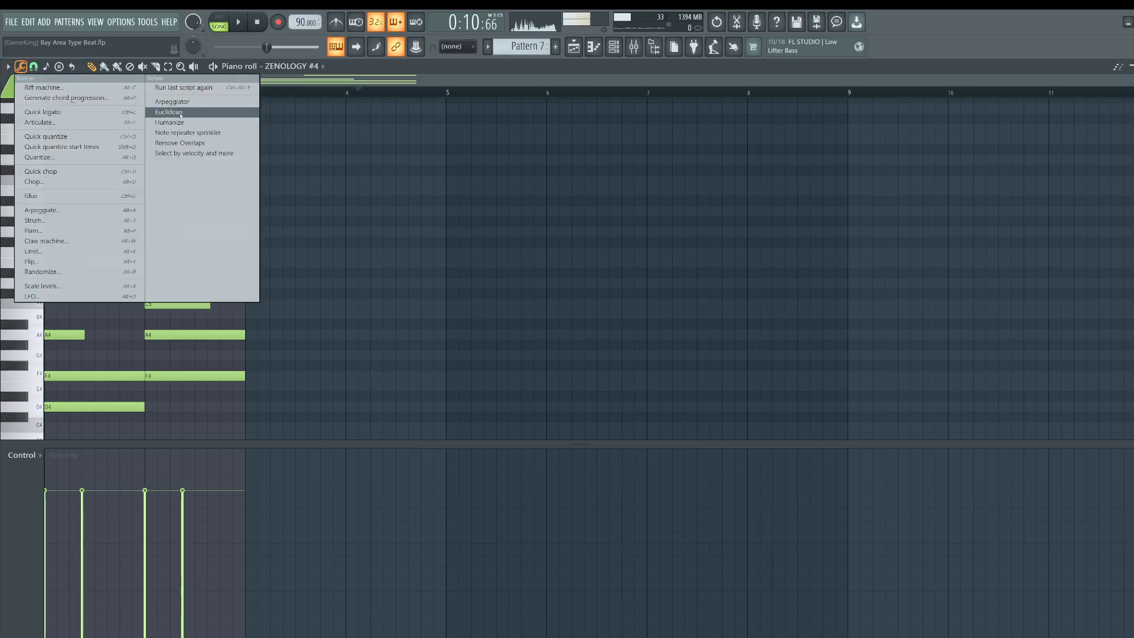
{"action": "left_click", "coordinate": [187, 123]}
{"action": "left_click", "coordinate": [723, 426]}
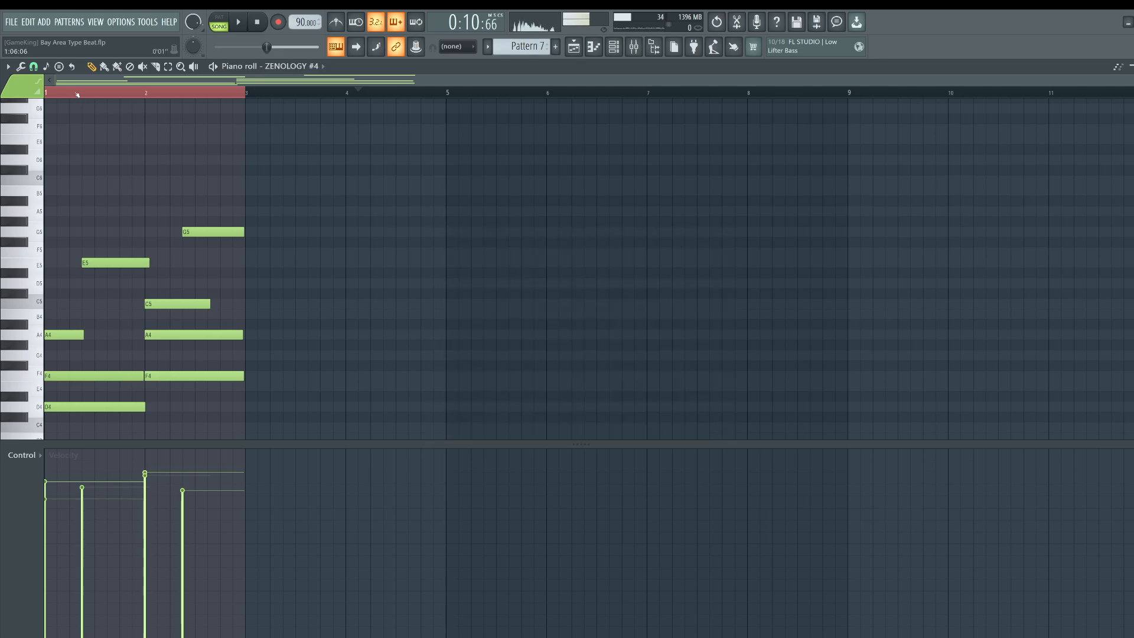
Run the Remove Overlaps script on the Pattern 7 notes and play the result.
{"action": "left_click", "coordinate": [8, 66]}
{"action": "left_click", "coordinate": [20, 66]}
{"action": "left_click", "coordinate": [195, 142]}
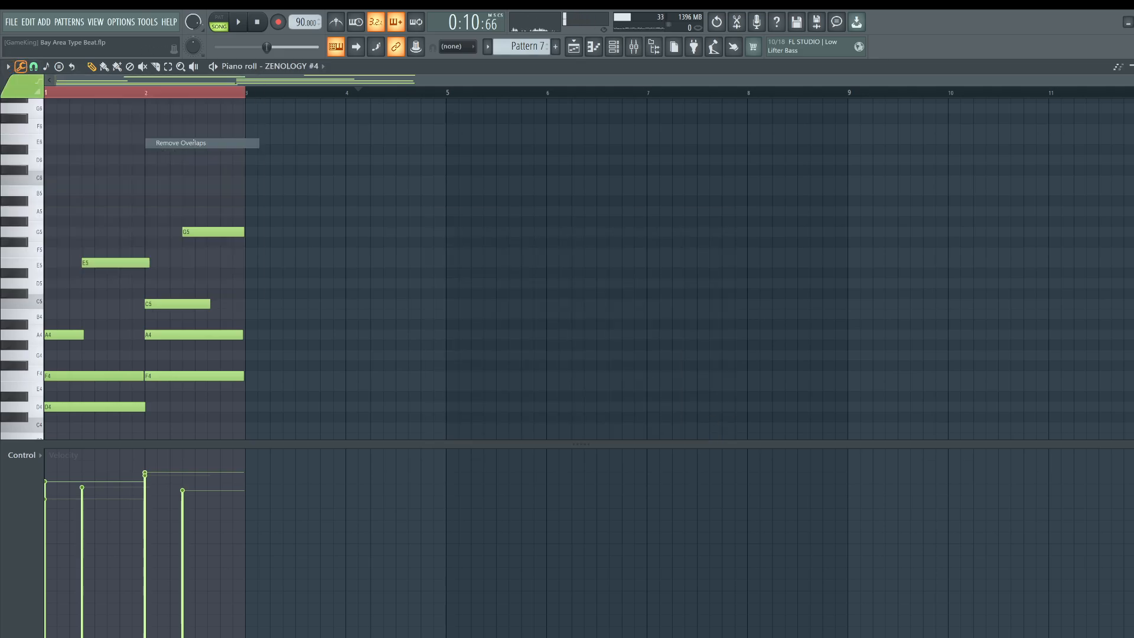
{"action": "left_click", "coordinate": [707, 374]}
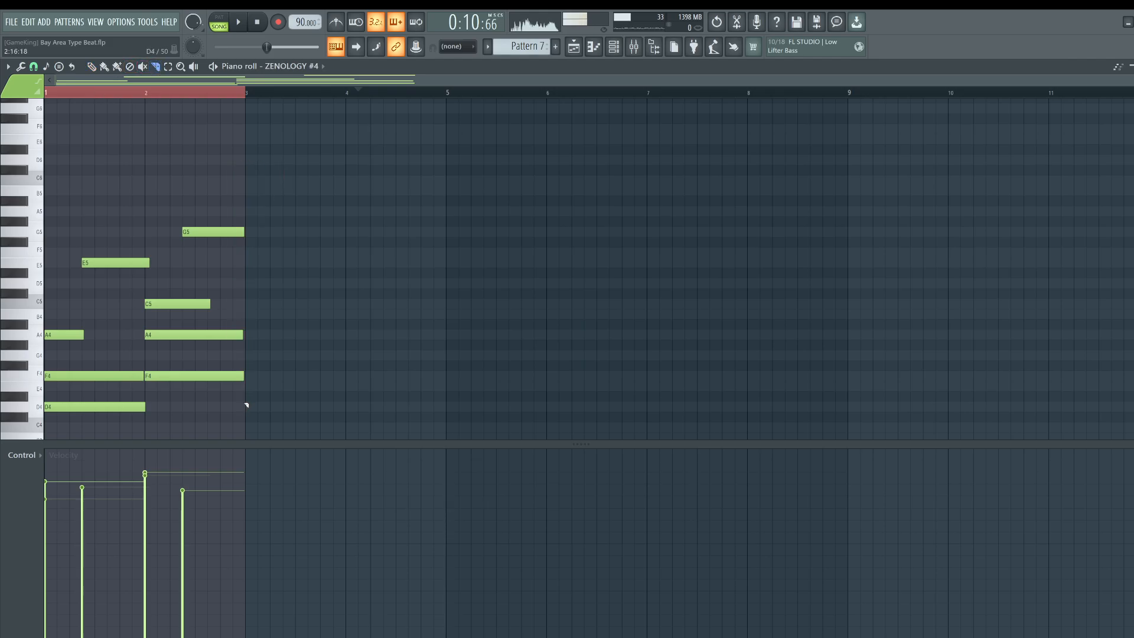
{"action": "scroll", "coordinate": [251, 366], "scroll_direction": "down", "scroll_amount": 7}
{"action": "key", "text": "space"}
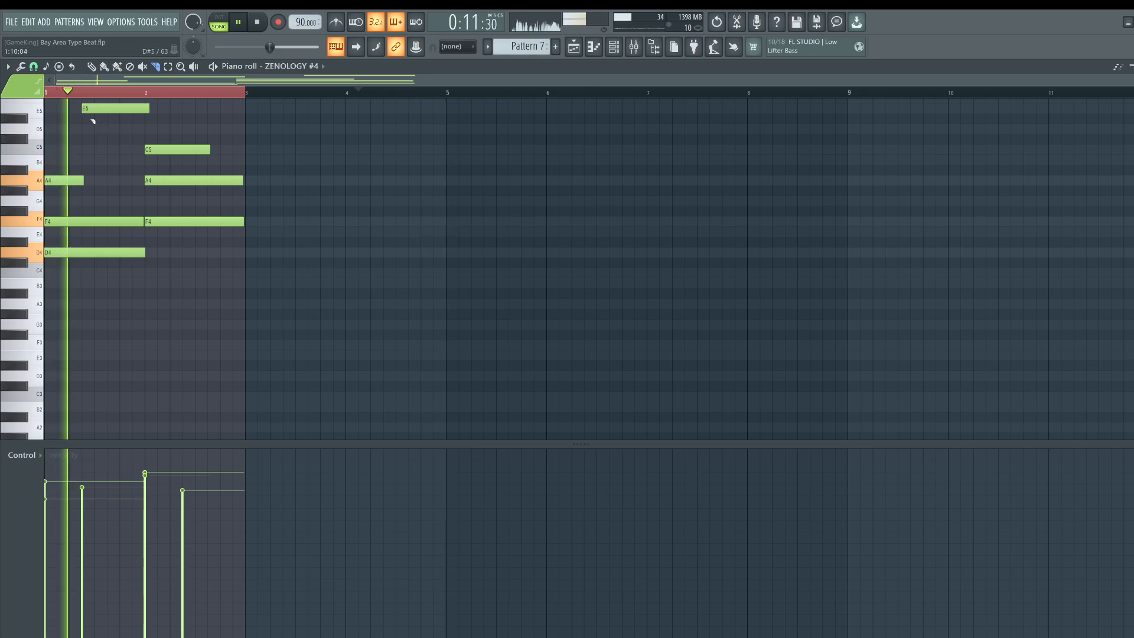
Return to the Draw tool and lower the velocities of all Pattern 7 notes with level scaling during playback.
{"action": "left_click", "coordinate": [21, 66]}
{"action": "left_click", "coordinate": [94, 68]}
{"action": "key", "text": "space"}
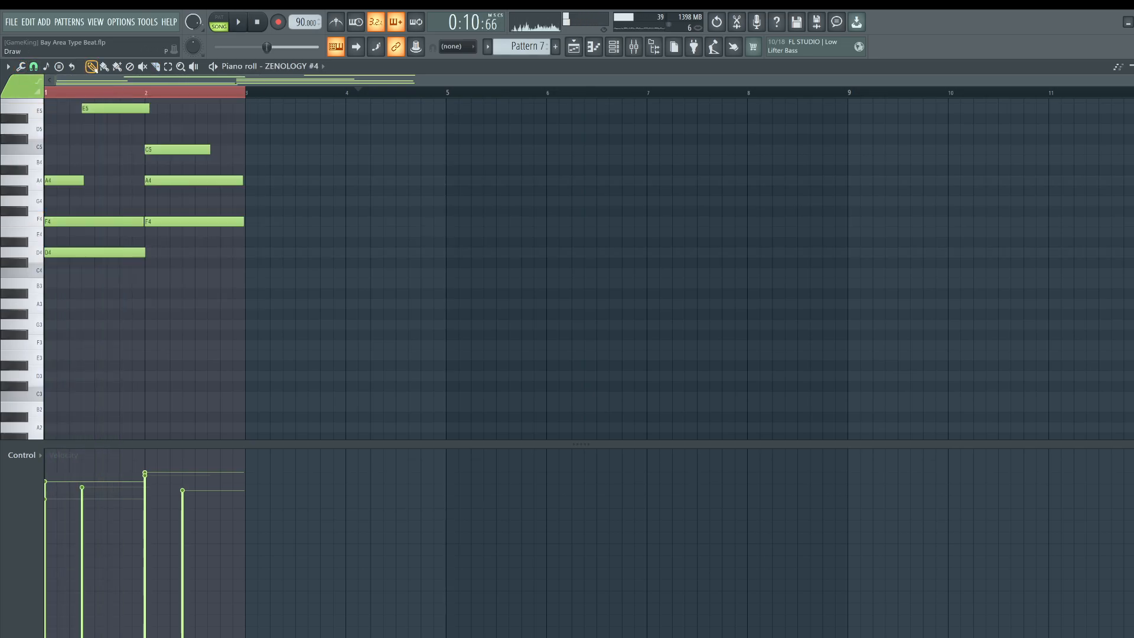
{"action": "key", "text": "alt+x"}
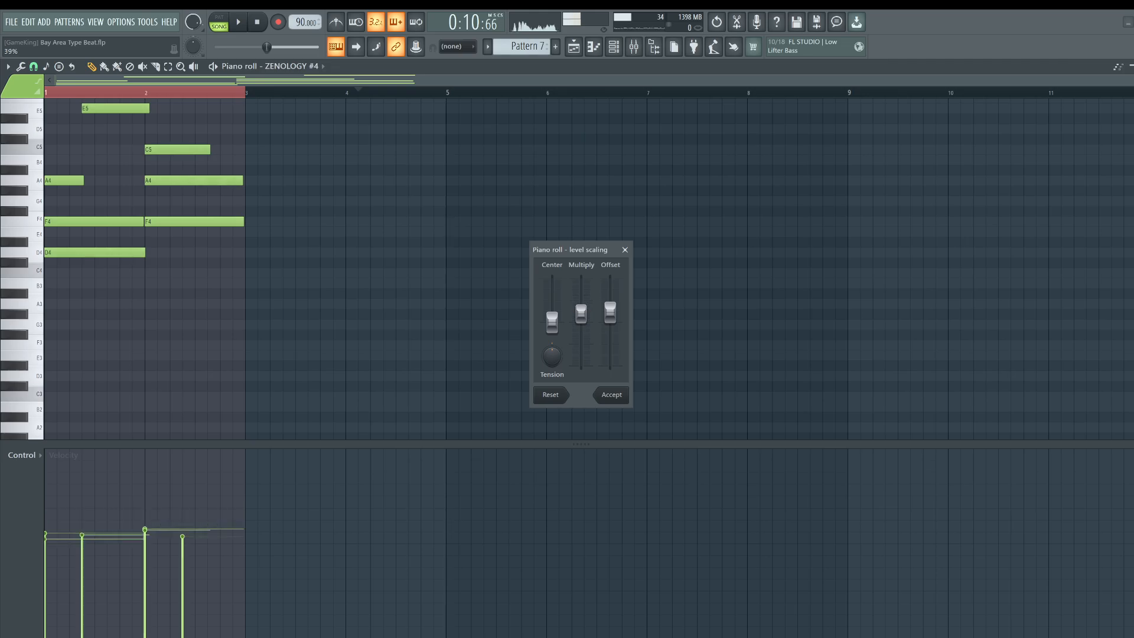
{"action": "key", "text": "space"}
{"action": "left_click", "coordinate": [612, 394]}
Listen to the softened chord part within the full arrangement, then stop playback.
{"action": "key", "text": "F6"}
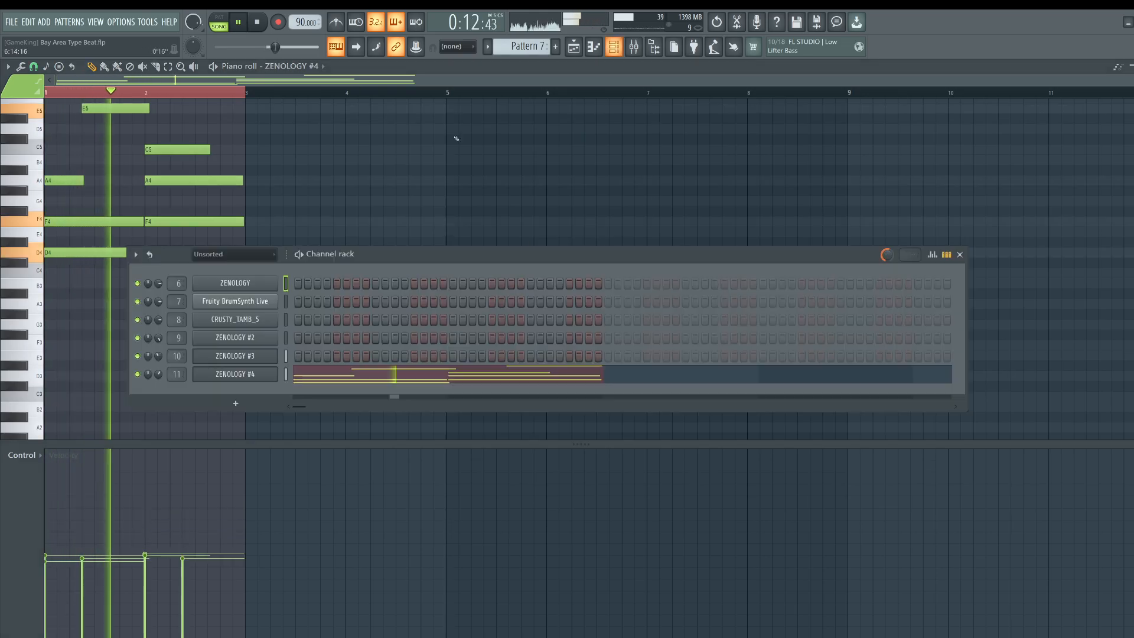
{"action": "key", "text": "F6"}
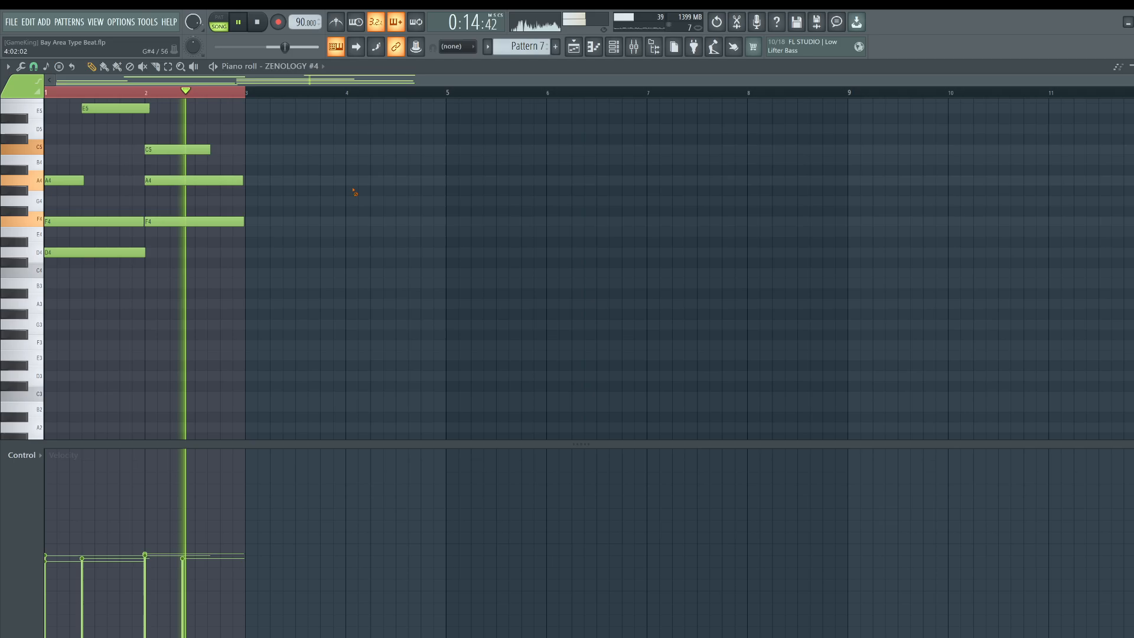
{"action": "key", "text": "F5"}
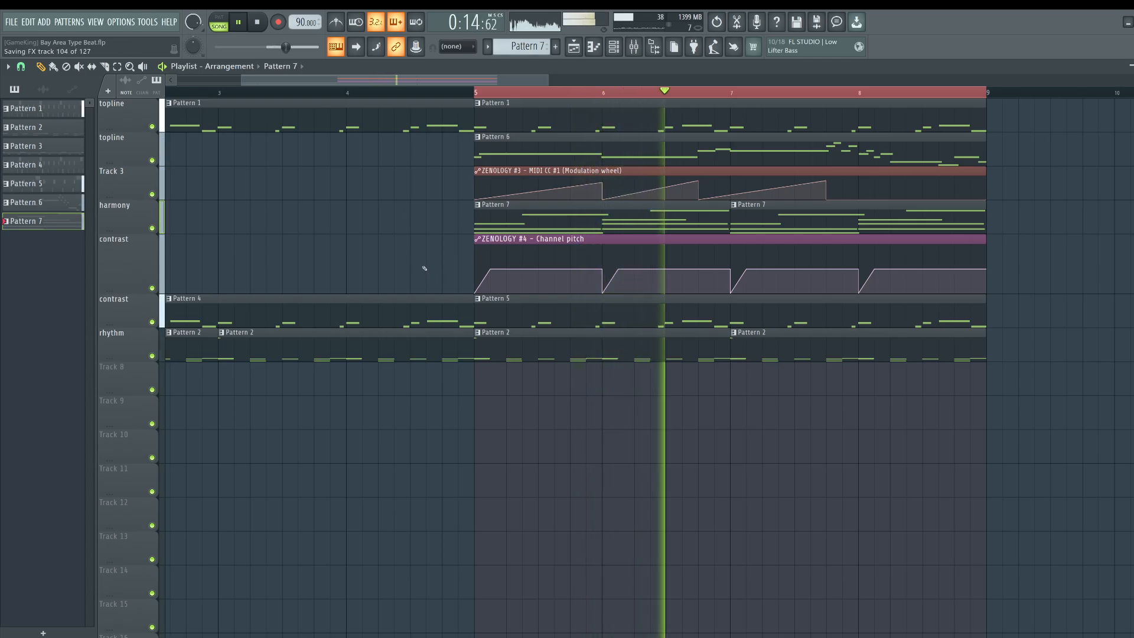
{"action": "key", "text": "space"}
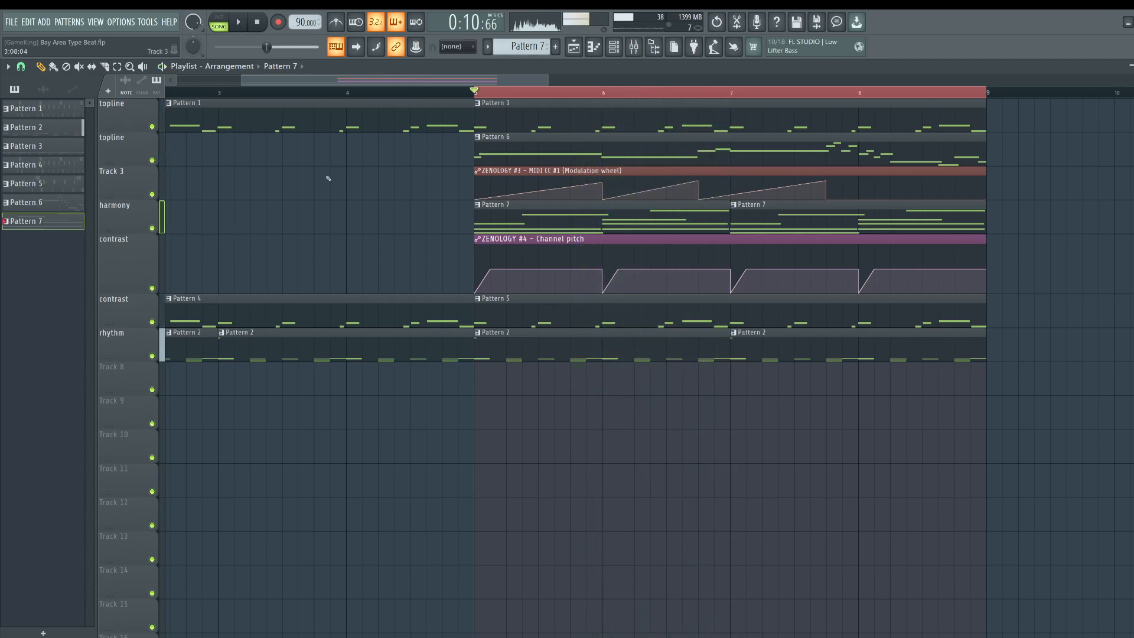
Insert a playlist track below the ZENOLOGY #4 pitch automation and create an automation clip for ZENOLOGY #4's MIDI CC #1 (Modulation wheel).
{"action": "right_click", "coordinate": [130, 300]}
{"action": "left_click", "coordinate": [154, 538]}
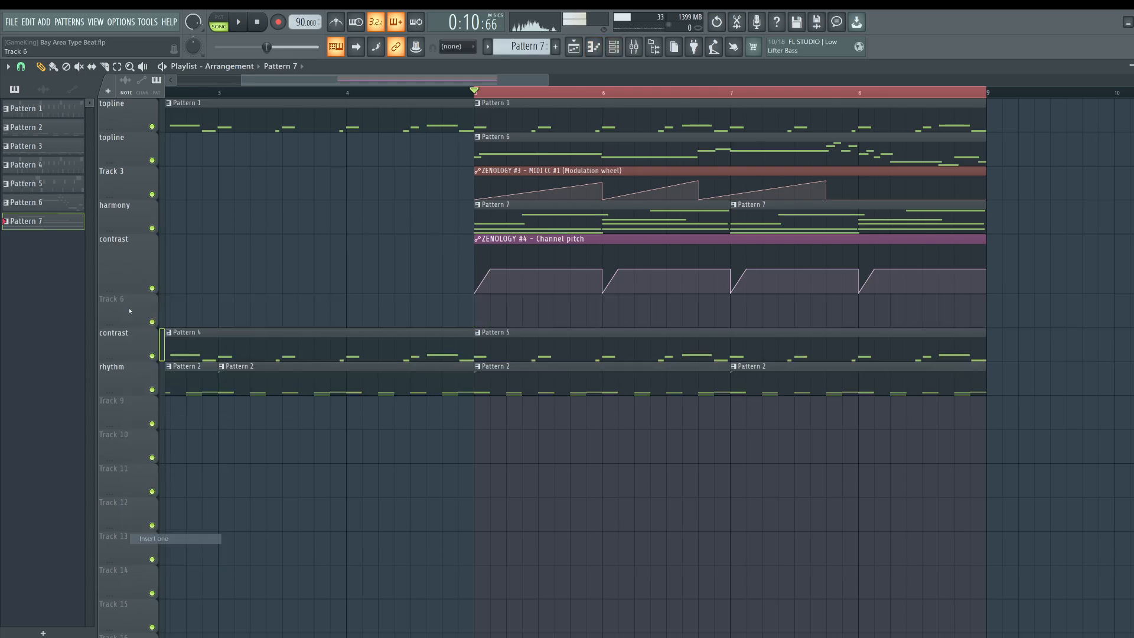
{"action": "key", "text": "F6"}
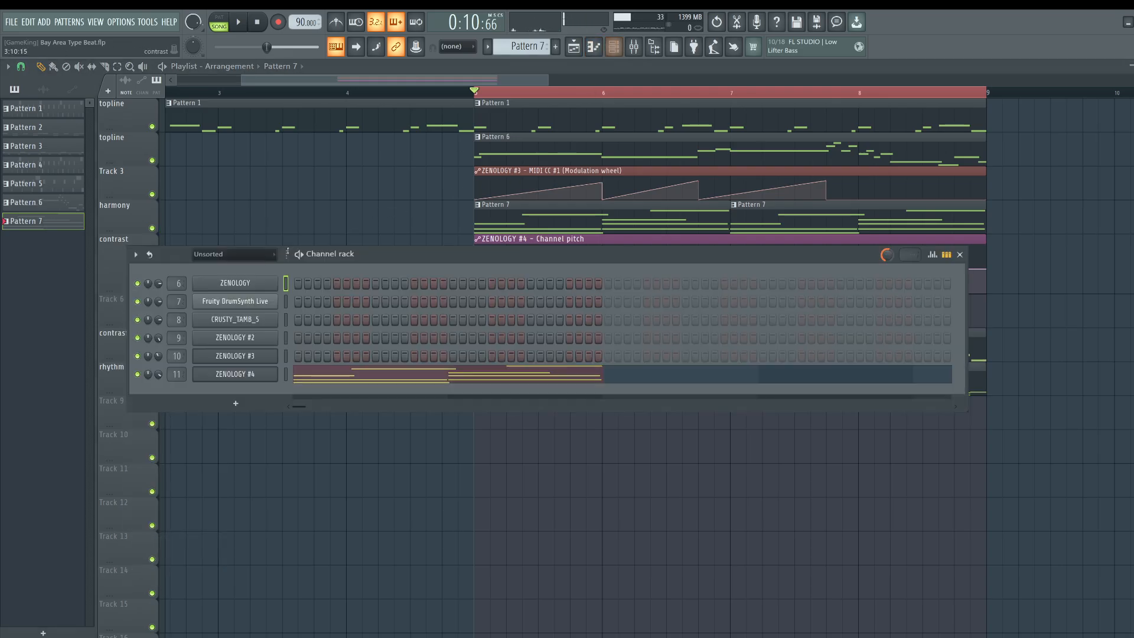
{"action": "left_click", "coordinate": [263, 375]}
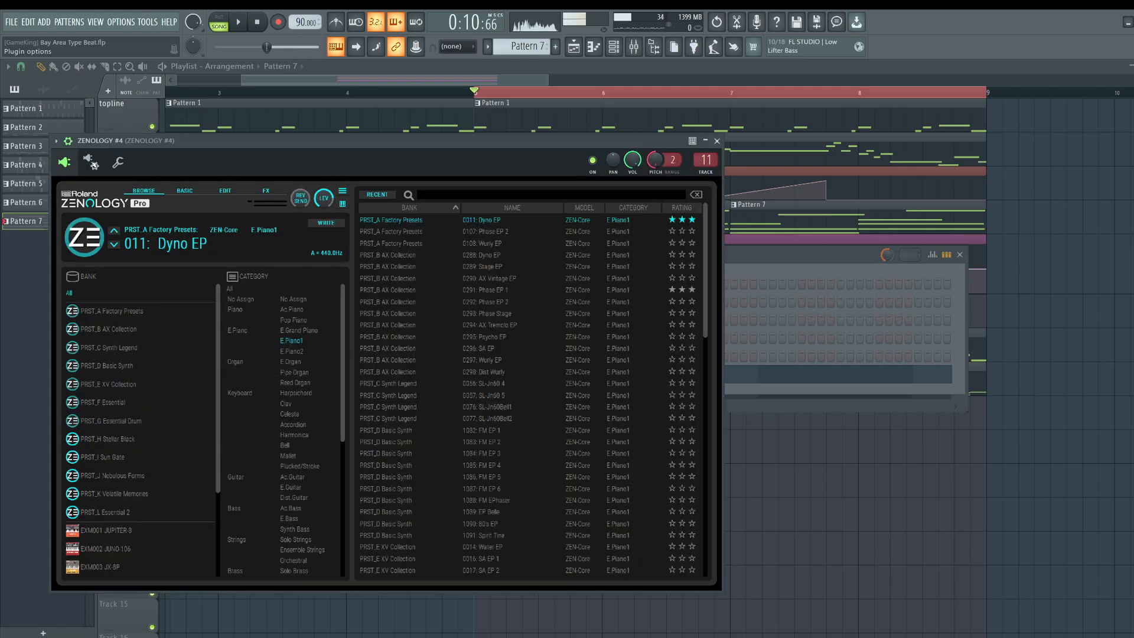
{"action": "left_click", "coordinate": [55, 141]}
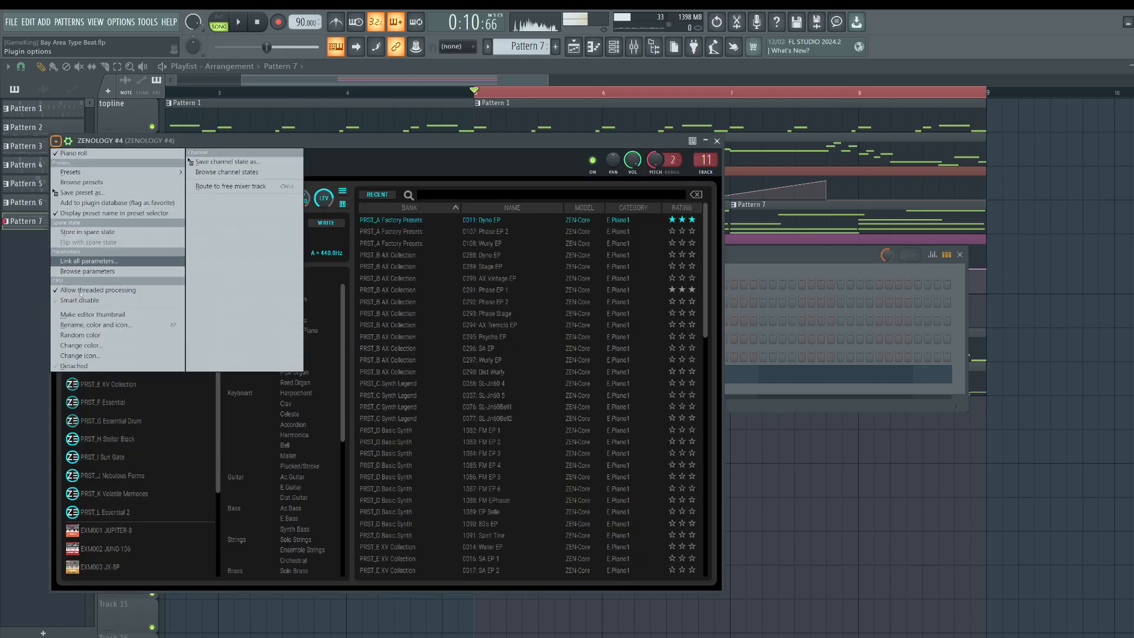
{"action": "left_click", "coordinate": [89, 271]}
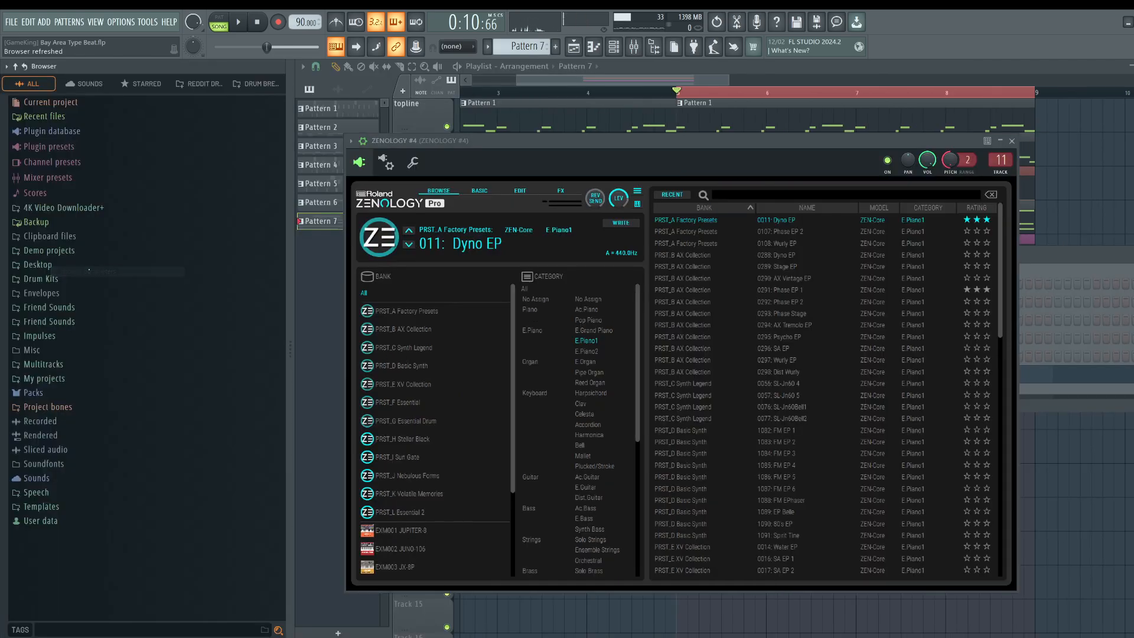
{"action": "scroll", "coordinate": [113, 289], "scroll_direction": "down", "scroll_amount": 20}
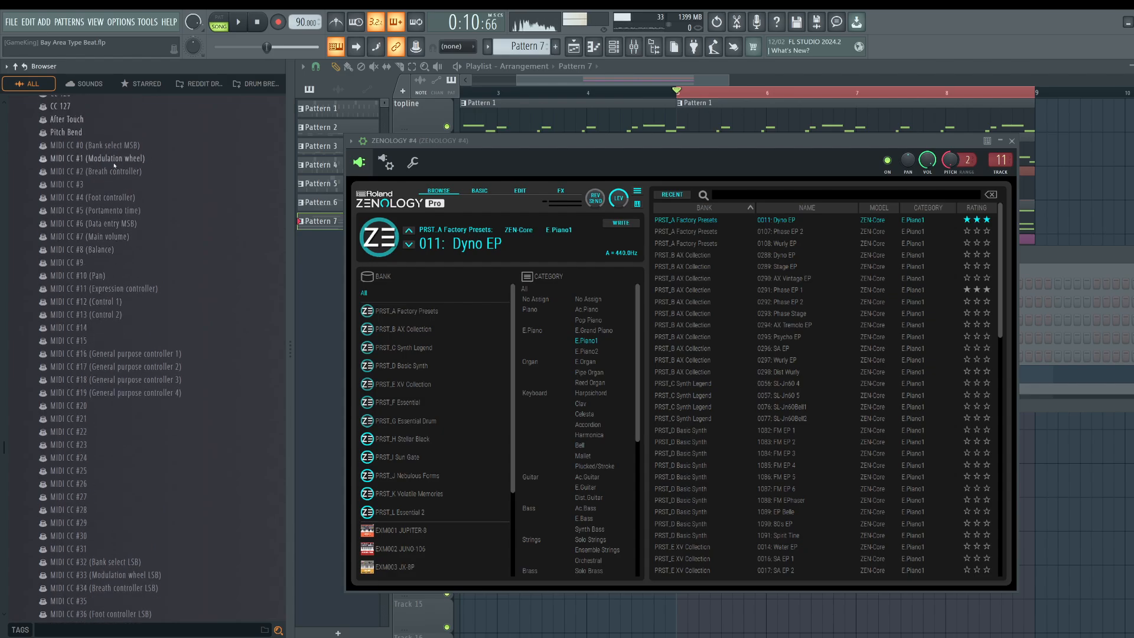
{"action": "right_click", "coordinate": [114, 165]}
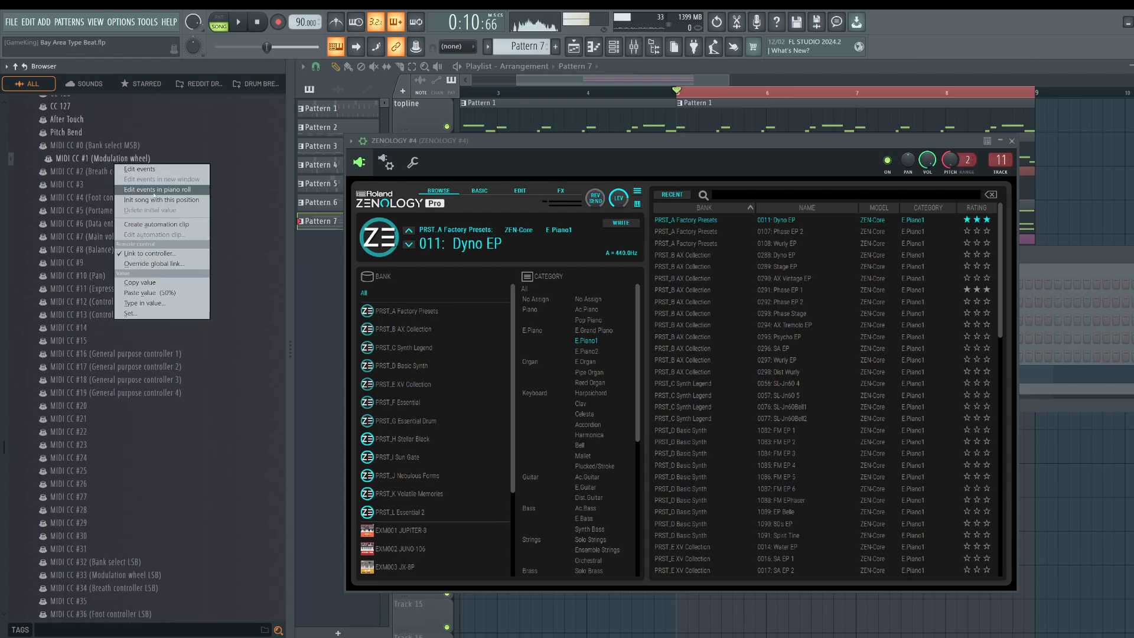
{"action": "left_click", "coordinate": [158, 225]}
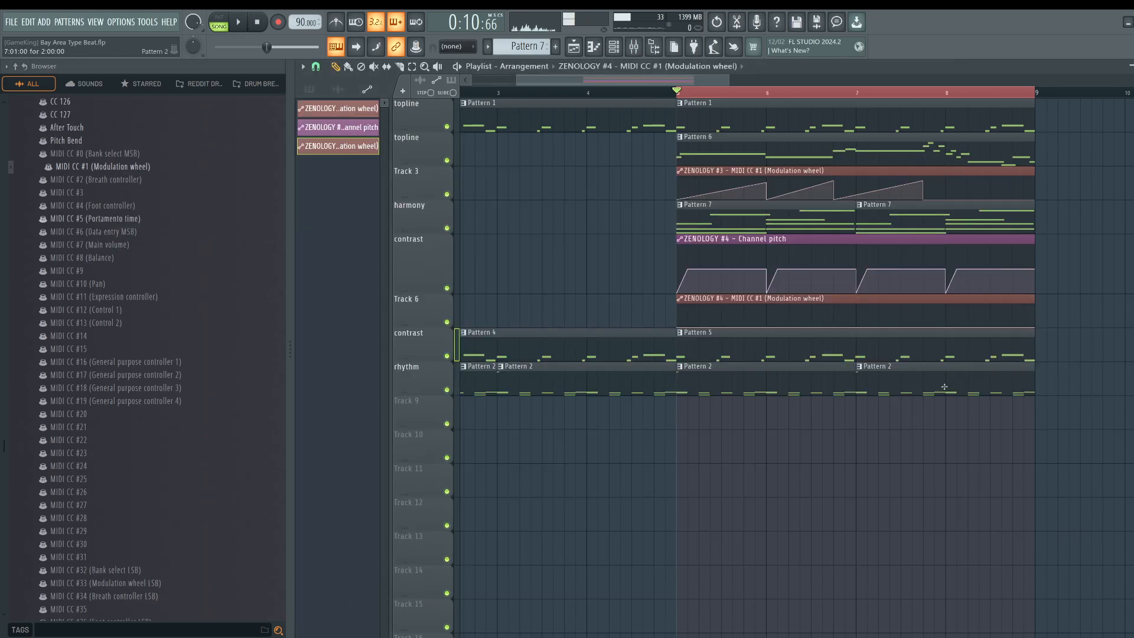
Shape the new modulation wheel clip with a ramp rising from zero across bar 5 and dropping back at bar 6, checking it in playback.
{"action": "right_click", "coordinate": [678, 327]}
{"action": "key", "text": "c"}
{"action": "left_click_drag", "start_coordinate": [722, 81], "coordinate": [755, 75]}
{"action": "scroll", "coordinate": [678, 81], "scroll_direction": "up", "scroll_amount": 1}
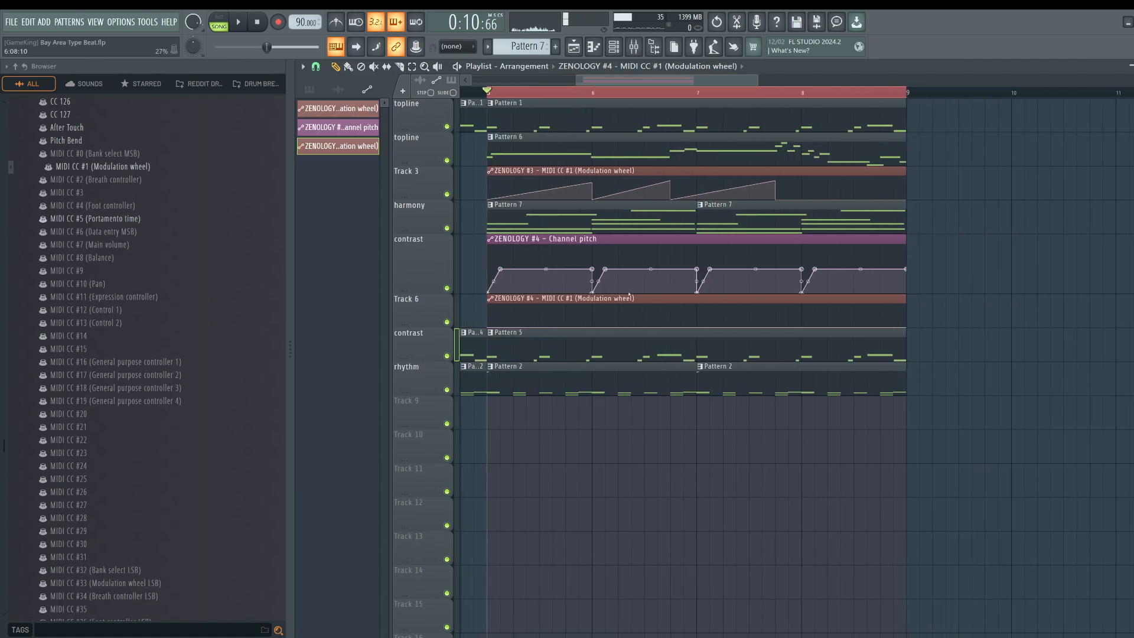
{"action": "left_click_drag", "start_coordinate": [594, 301], "coordinate": [594, 298]}
{"action": "key", "text": "space"}
{"action": "right_click", "coordinate": [592, 326]}
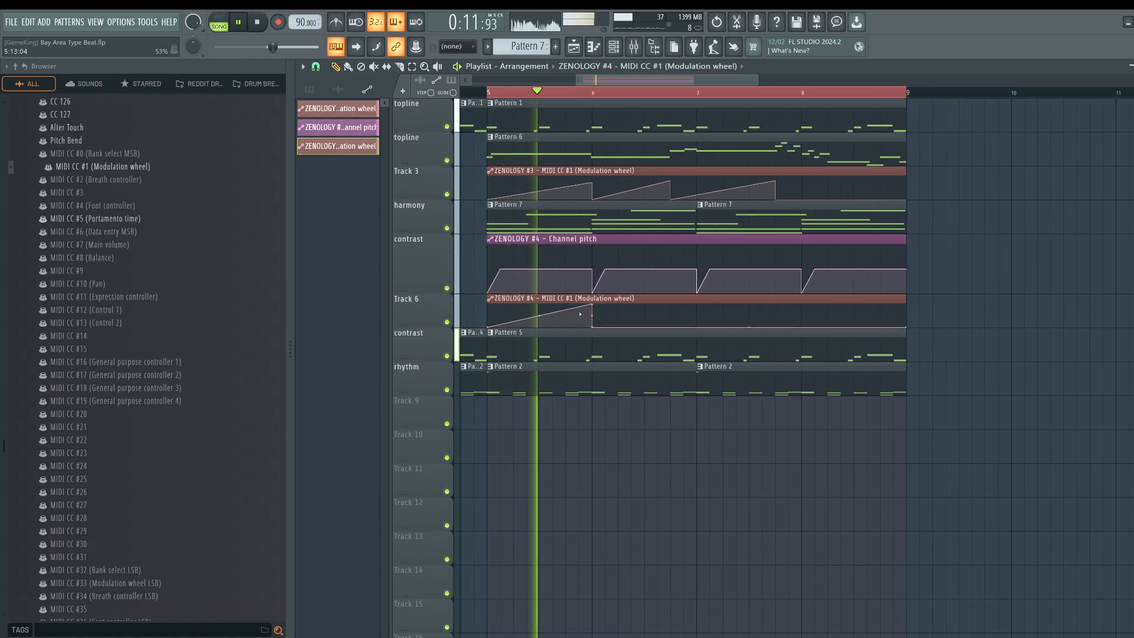
{"action": "key", "text": "space"}
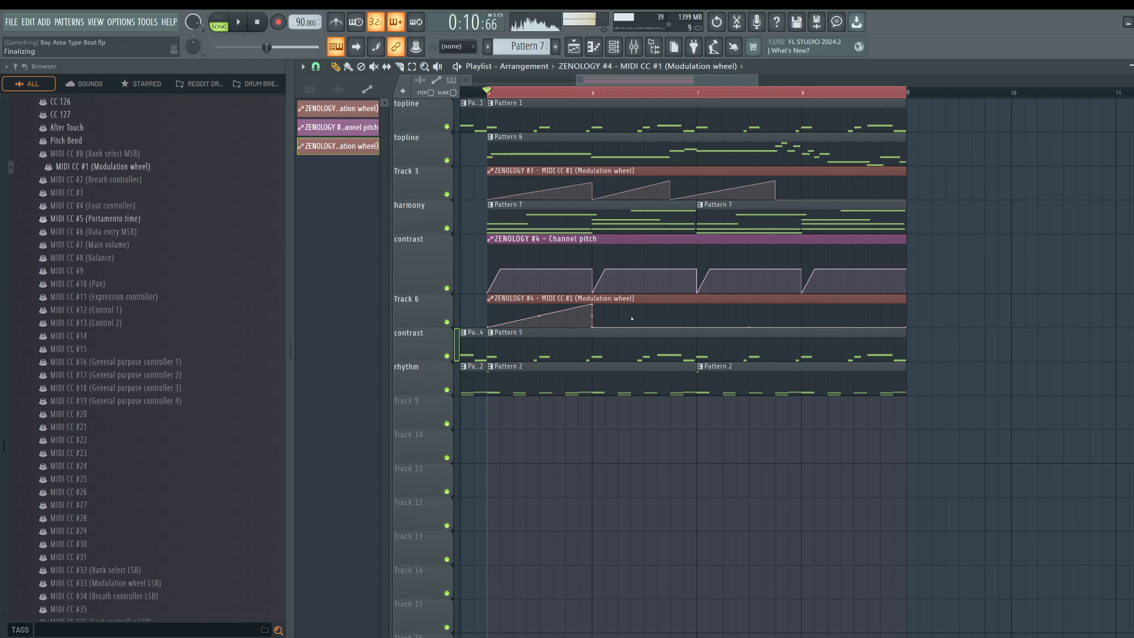
Add three more full-bar modulation ramps across bars 6 to 8, each rising to 100% with drops to 0% at bars 7 and 8.
{"action": "left_click_drag", "start_coordinate": [694, 307], "coordinate": [697, 304]}
{"action": "key", "text": "space"}
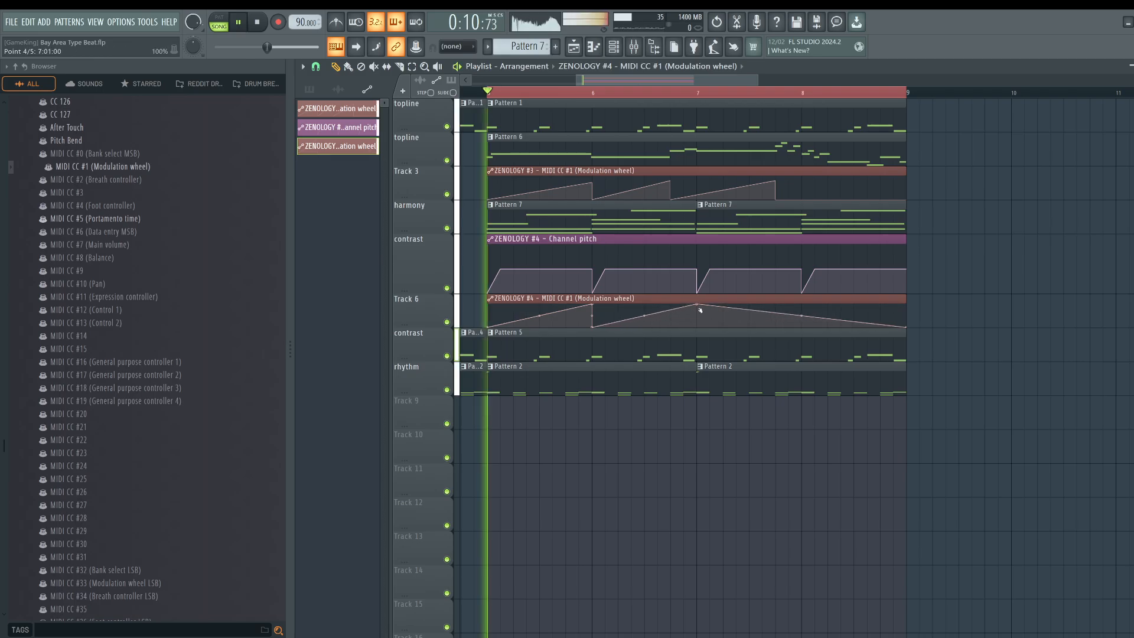
{"action": "right_click", "coordinate": [697, 327]}
{"action": "right_click", "coordinate": [799, 306]}
{"action": "right_click", "coordinate": [802, 327]}
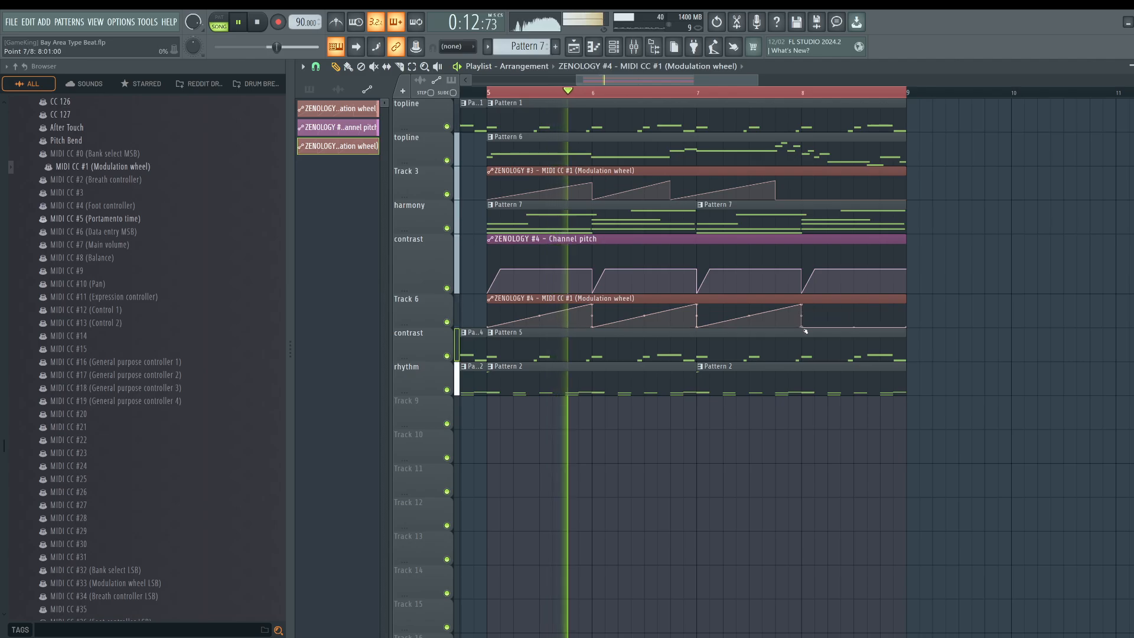
{"action": "left_click_drag", "start_coordinate": [907, 325], "coordinate": [908, 302]}
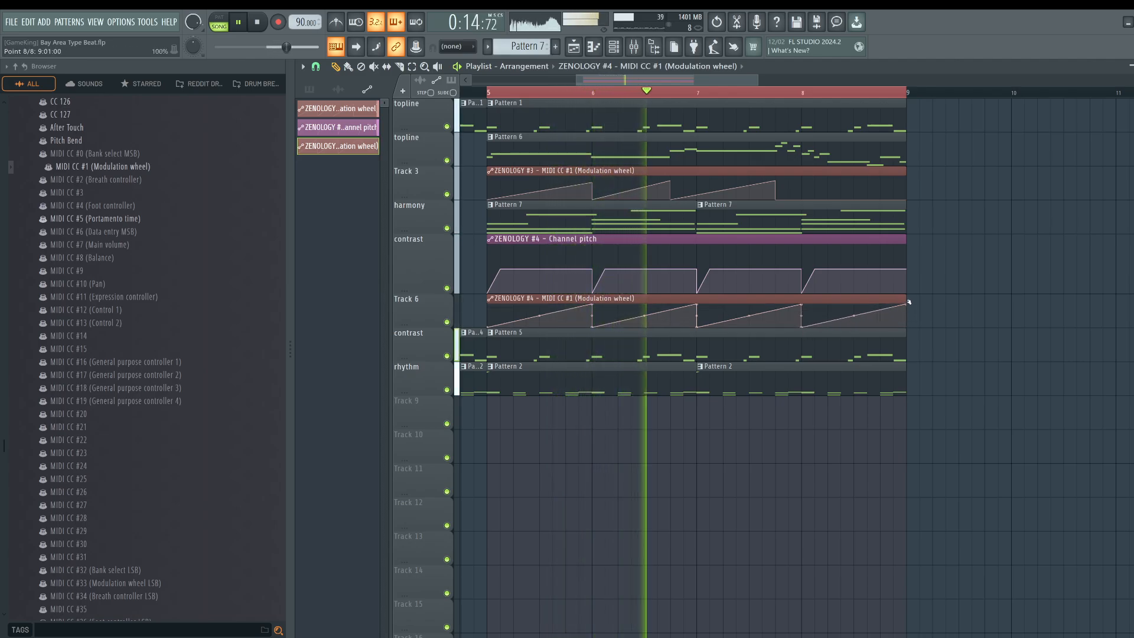
{"action": "right_click", "coordinate": [905, 325]}
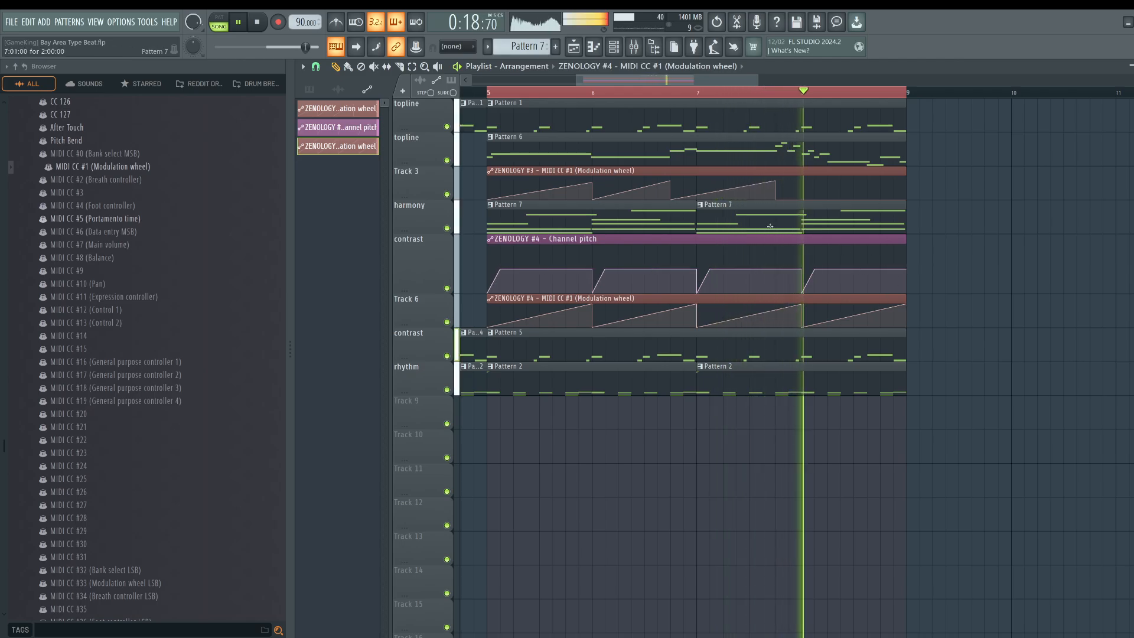
Transpose the ZENOLOGY #4 notes of Pattern 7 up one octave, audition them, and return to the playlist.
{"action": "key", "text": "F6"}
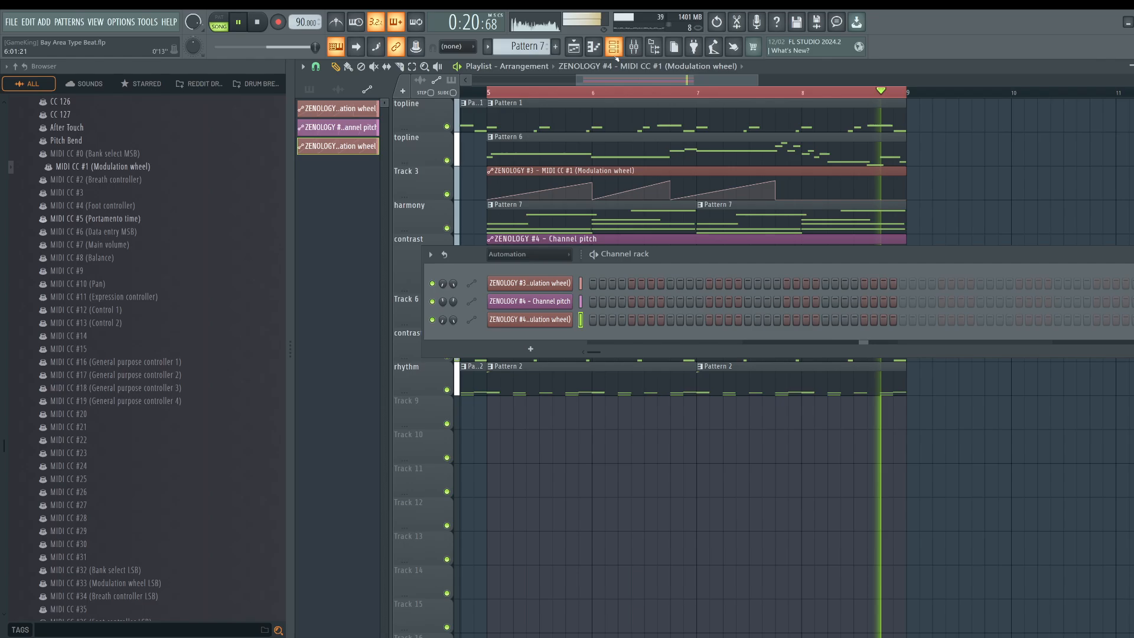
{"action": "left_click", "coordinate": [529, 255]}
{"action": "left_click", "coordinate": [531, 291]}
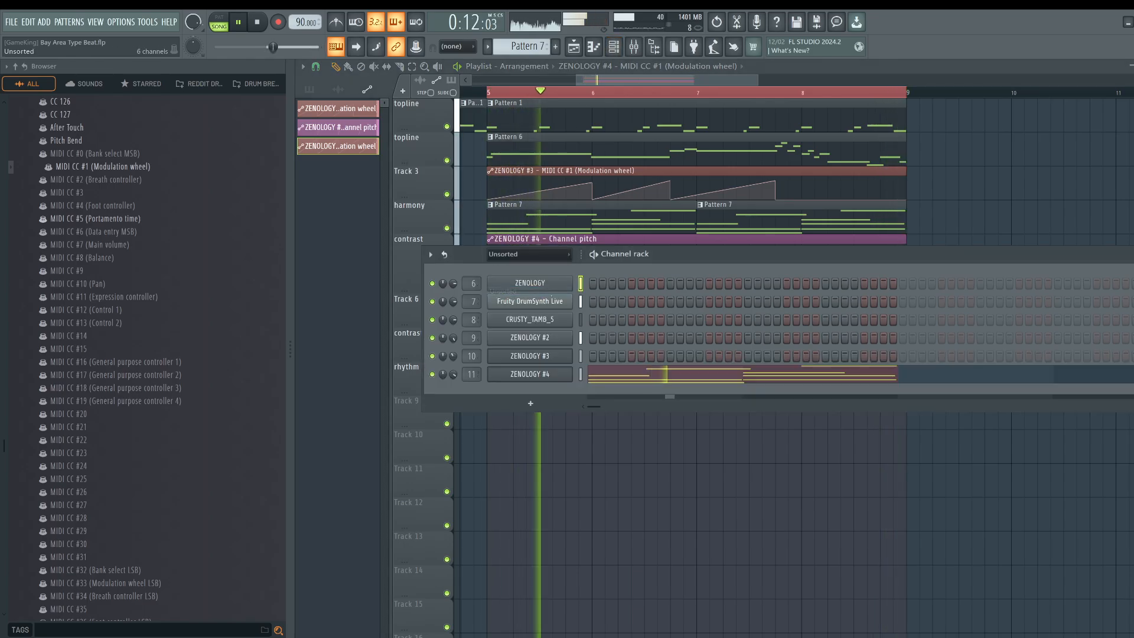
{"action": "left_click", "coordinate": [606, 380]}
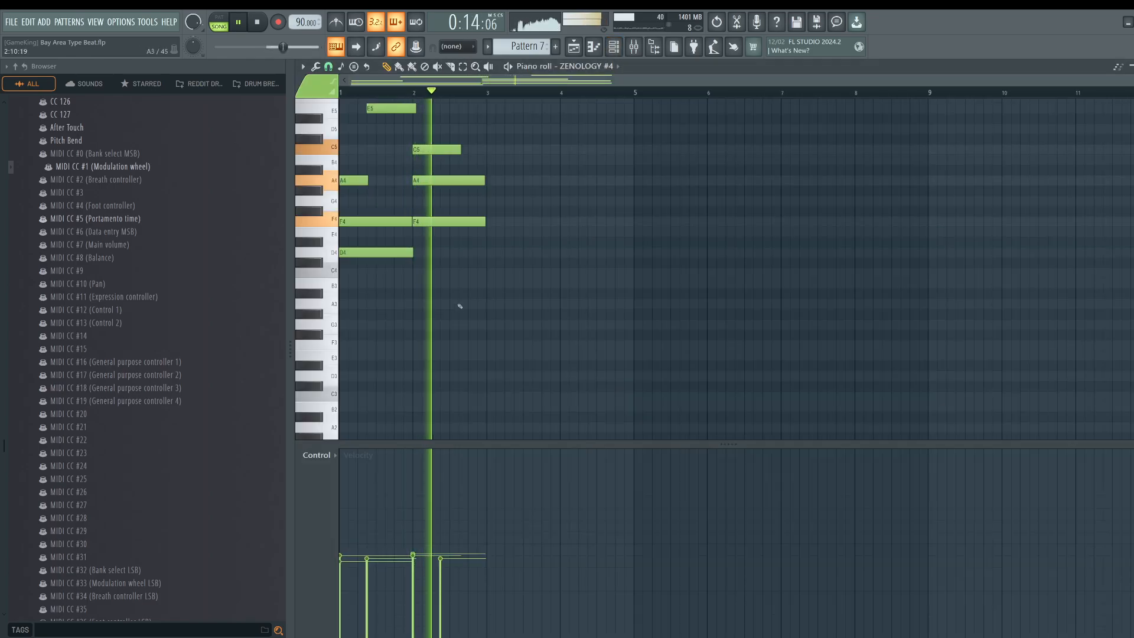
{"action": "key", "text": "ctrl+Up"}
{"action": "key", "text": "space"}
{"action": "key", "text": "space"}
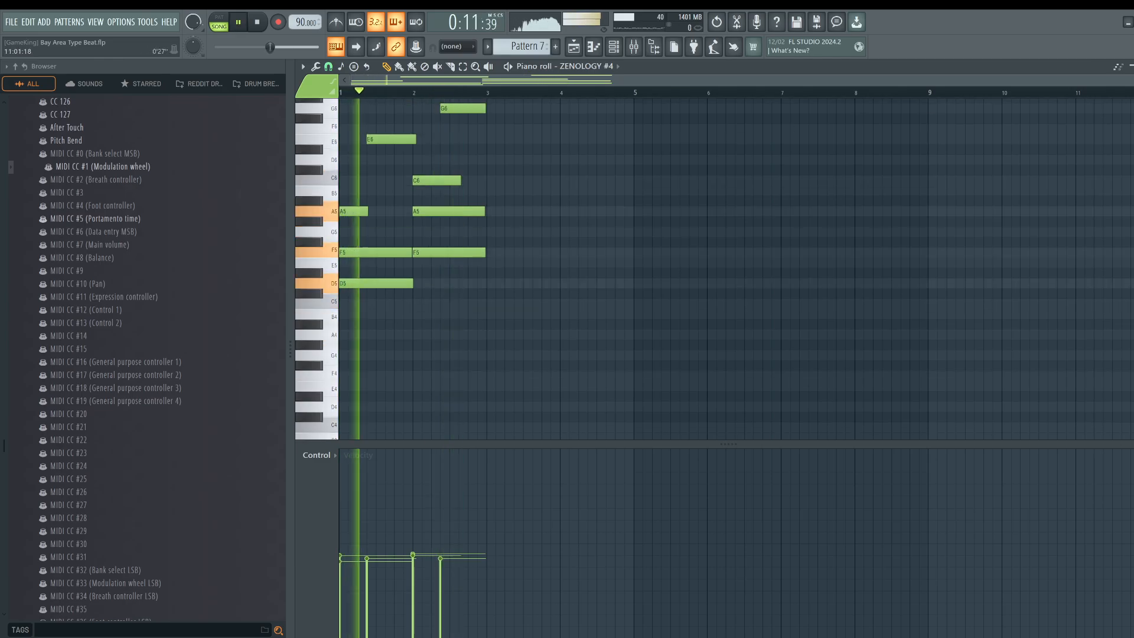
{"action": "key", "text": "space"}
{"action": "key", "text": "Escape"}
{"action": "key", "text": "Escape"}
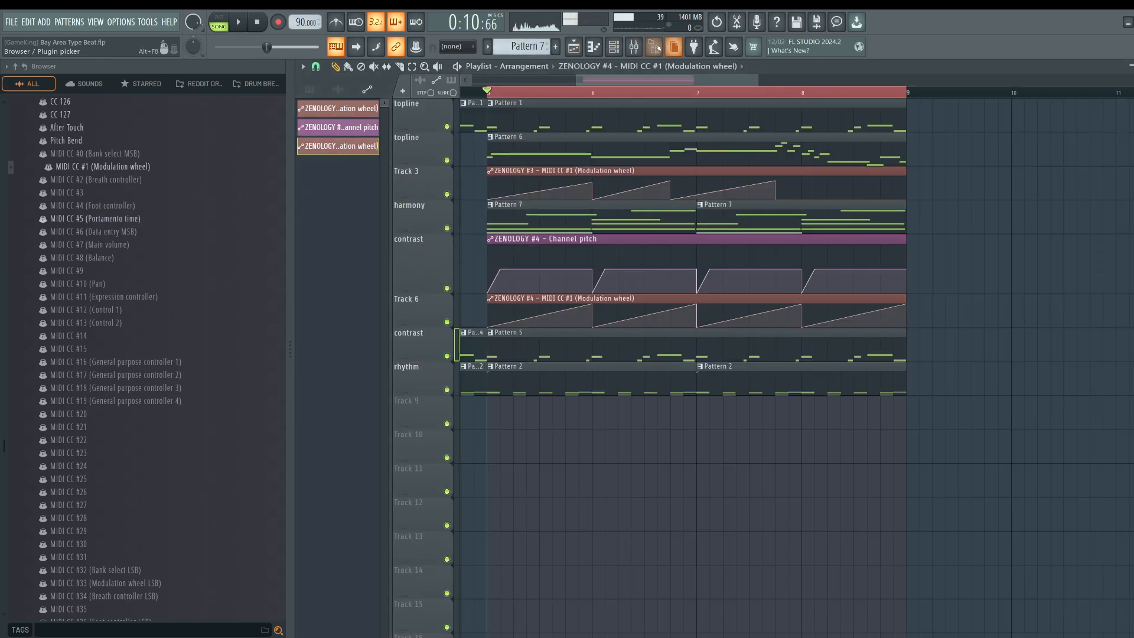
Hide the browser and play the looped second half of the arrangement.
{"action": "left_click", "coordinate": [657, 48]}
{"action": "key", "text": "space"}
{"action": "left_click", "coordinate": [613, 49]}
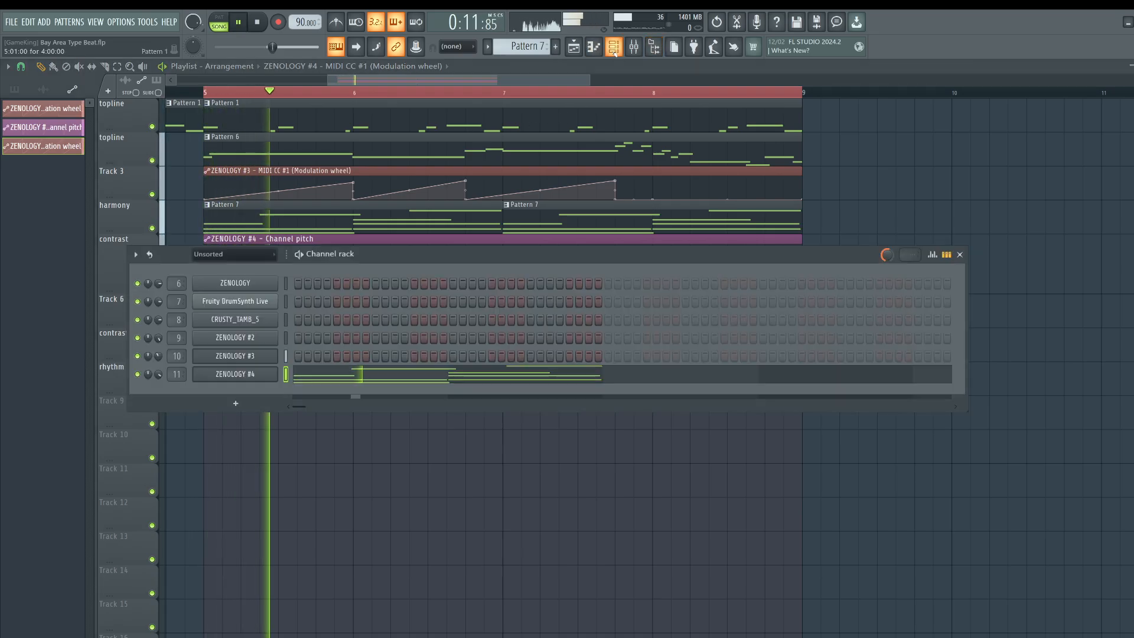
{"action": "left_click", "coordinate": [614, 49]}
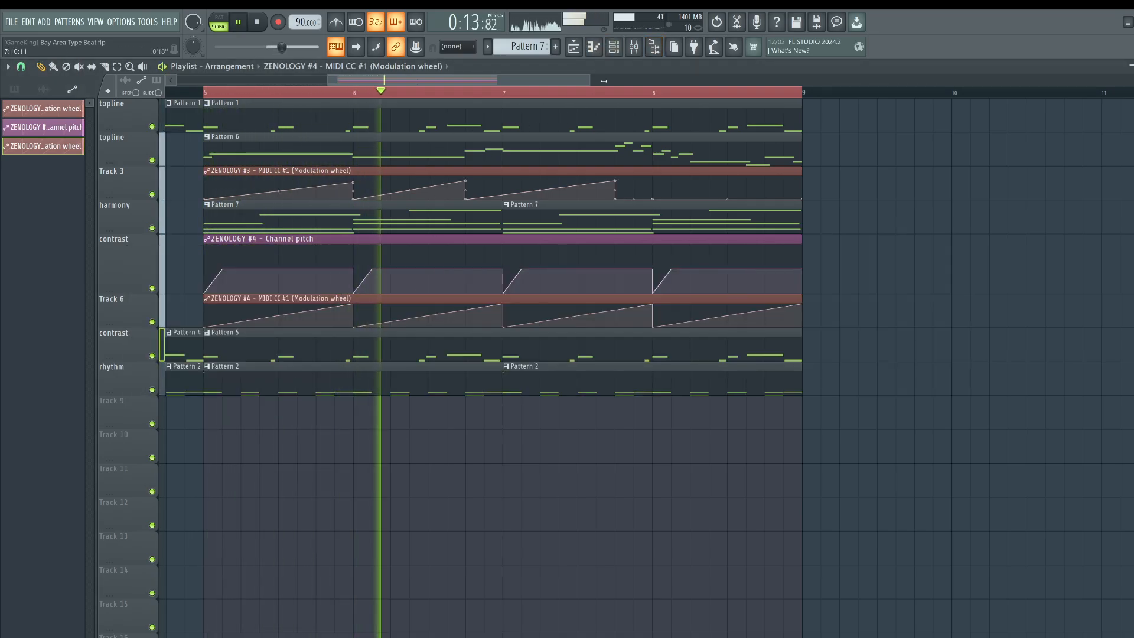
Step back through the patterns during playback to select drum Pattern 3 in the channel rack, and stop playback.
{"action": "left_click", "coordinate": [613, 48]}
{"action": "left_click_drag", "start_coordinate": [527, 46], "coordinate": [526, 41]}
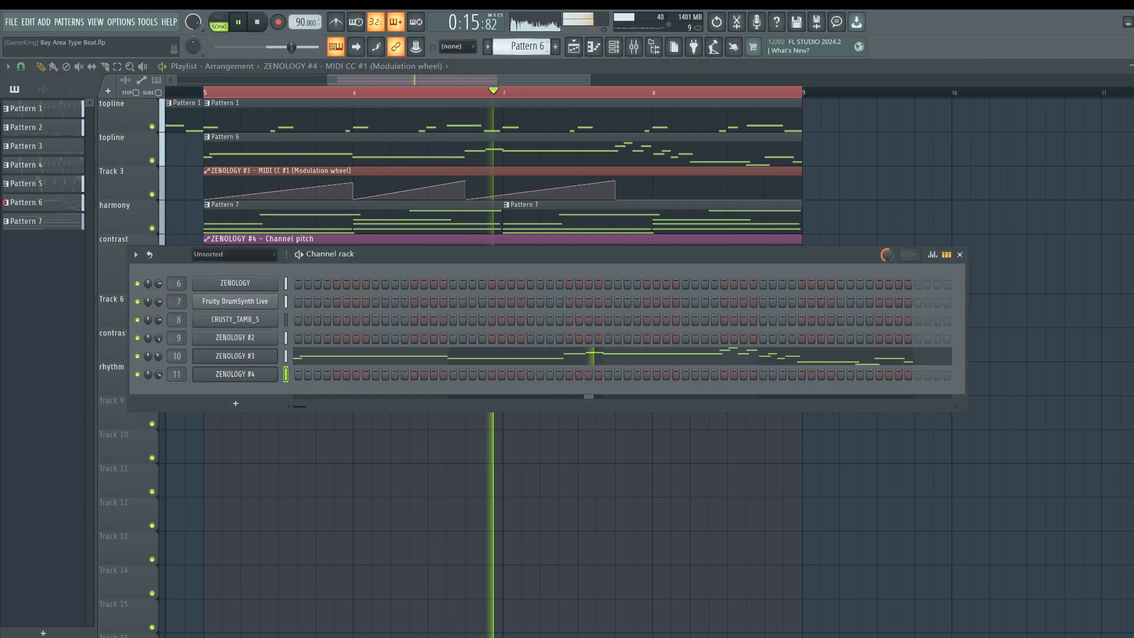
{"action": "key", "text": "KP_Subtract"}
{"action": "key", "text": "KP_Subtract"}
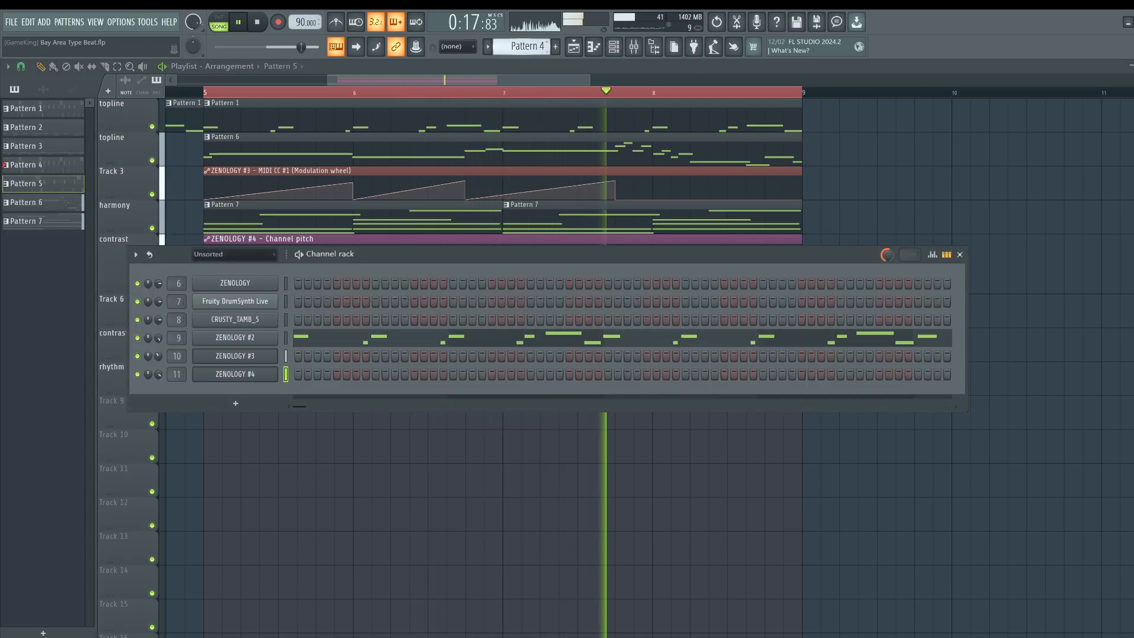
{"action": "key", "text": "KP_Subtract"}
{"action": "key", "text": "KP_Subtract"}
{"action": "key", "text": "KP_Subtract"}
{"action": "key", "text": "KP_Add"}
{"action": "key", "text": "KP_Add"}
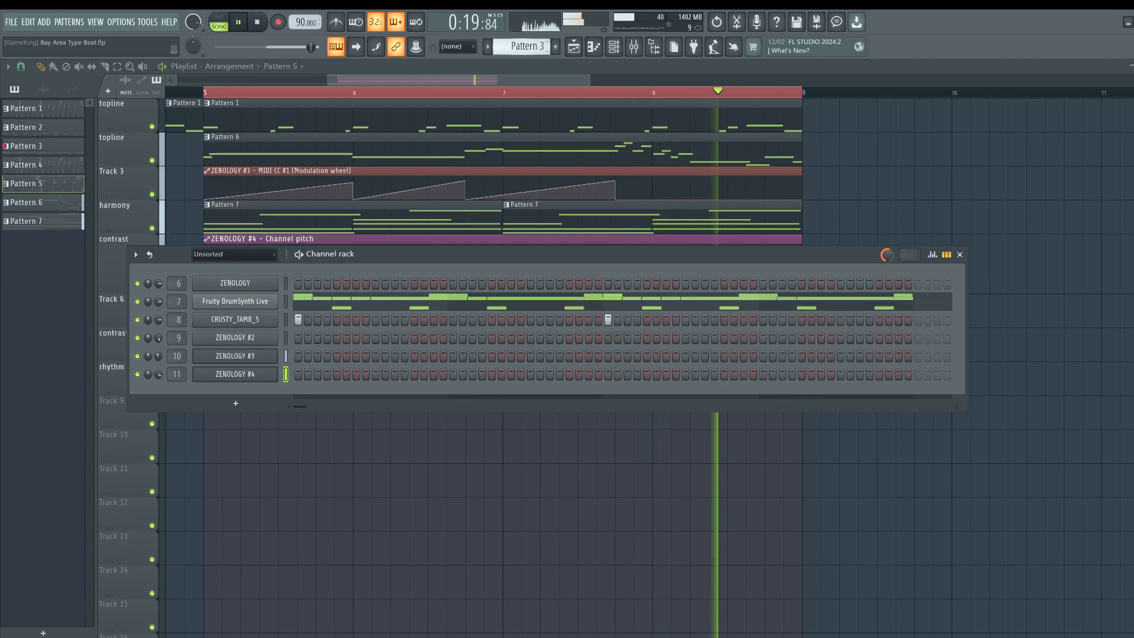
{"action": "key", "text": "F6"}
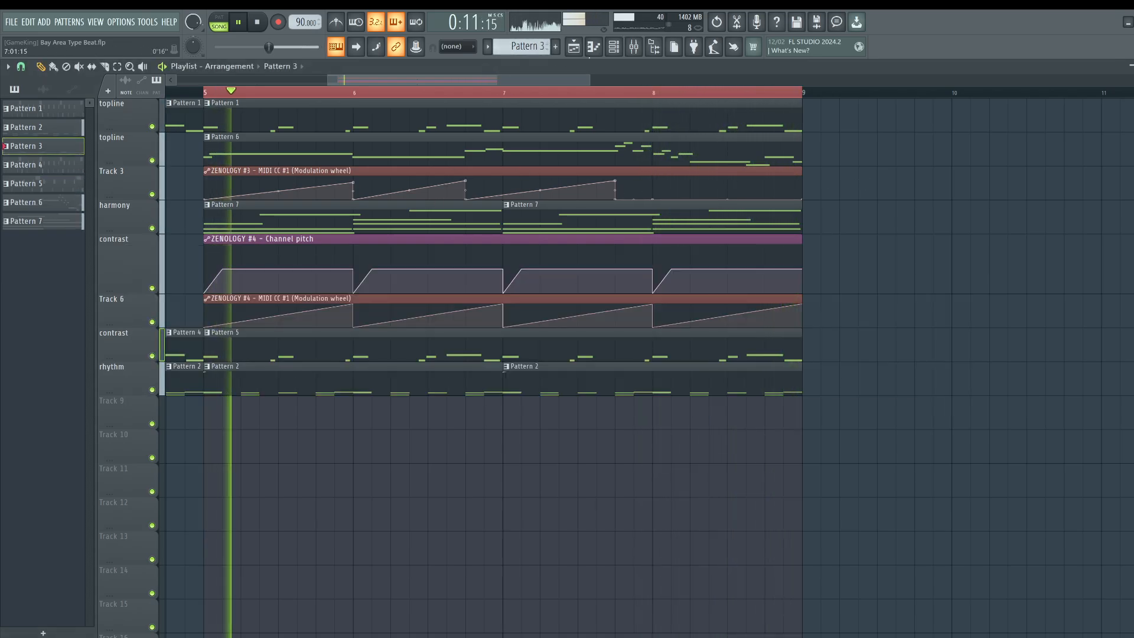
{"action": "key", "text": "F6"}
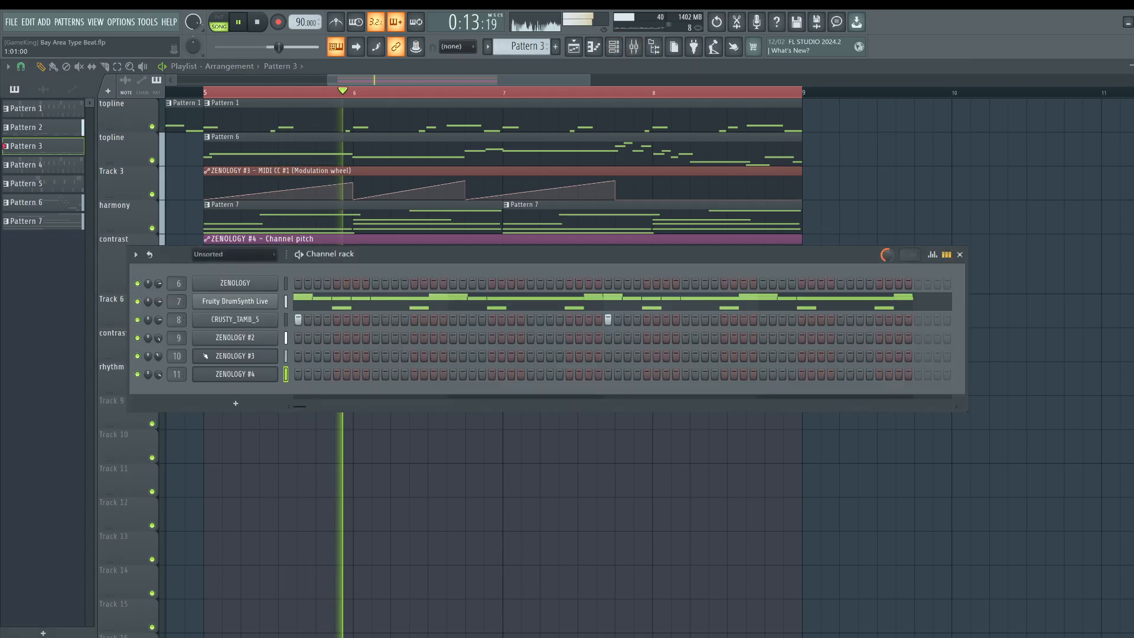
{"action": "key", "text": "F6"}
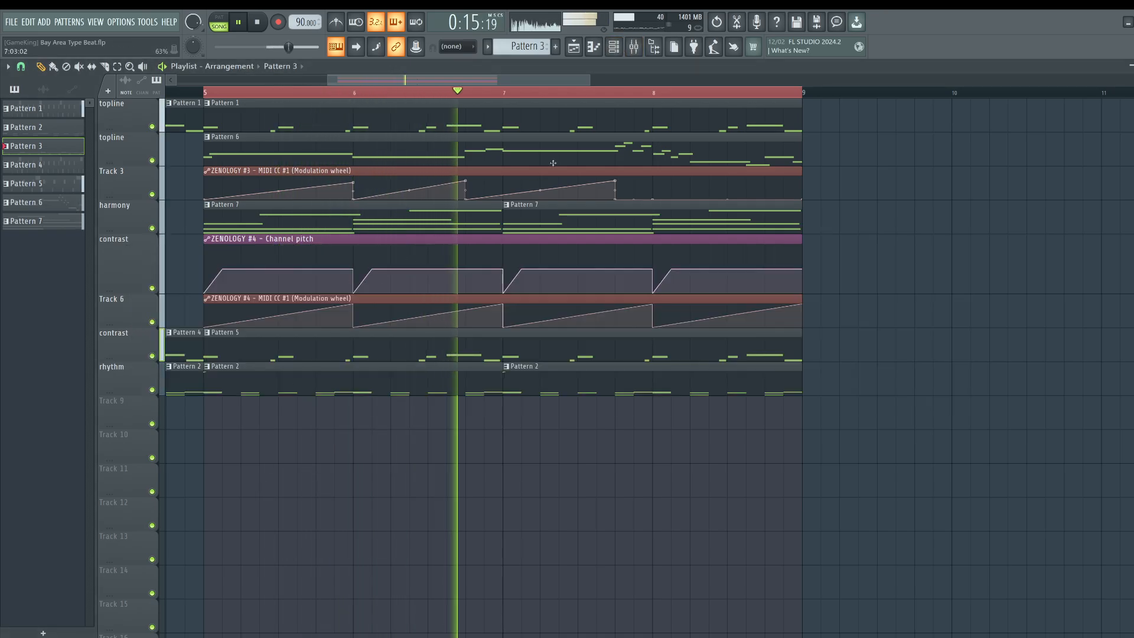
{"action": "key", "text": "F6"}
{"action": "key", "text": "space"}
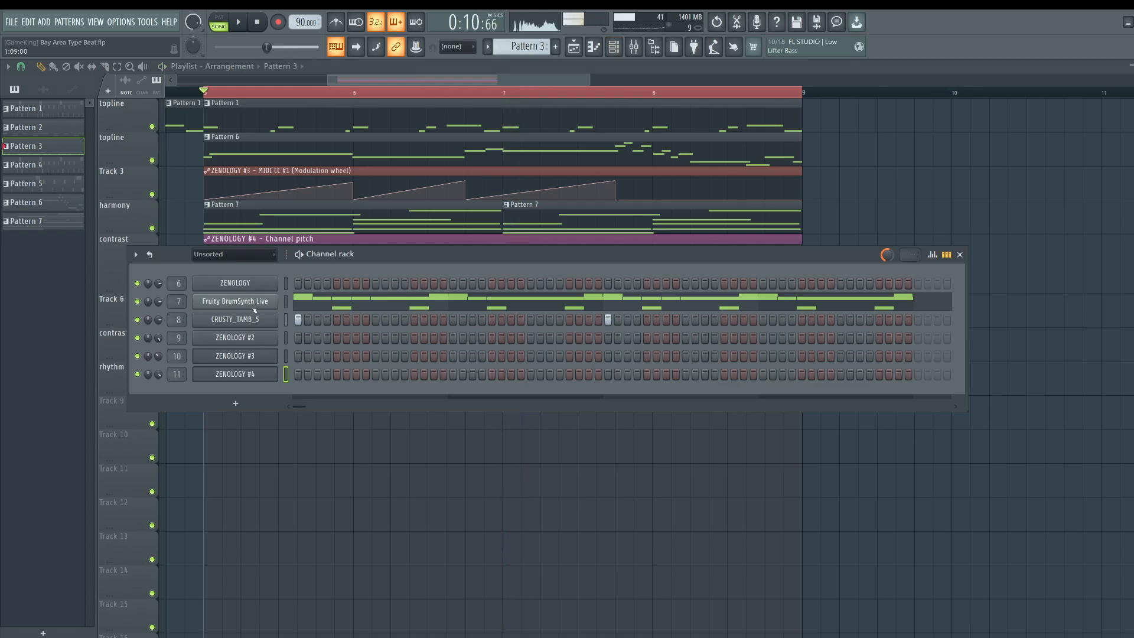
In Pattern 3's Fruity DrumSynth Live piano roll, add an 808 Kick at step 13 of bar 1 and move the step 11 kick to step 9.
{"action": "left_click", "coordinate": [307, 305]}
{"action": "scroll", "coordinate": [274, 162], "scroll_direction": "down", "scroll_amount": 5}
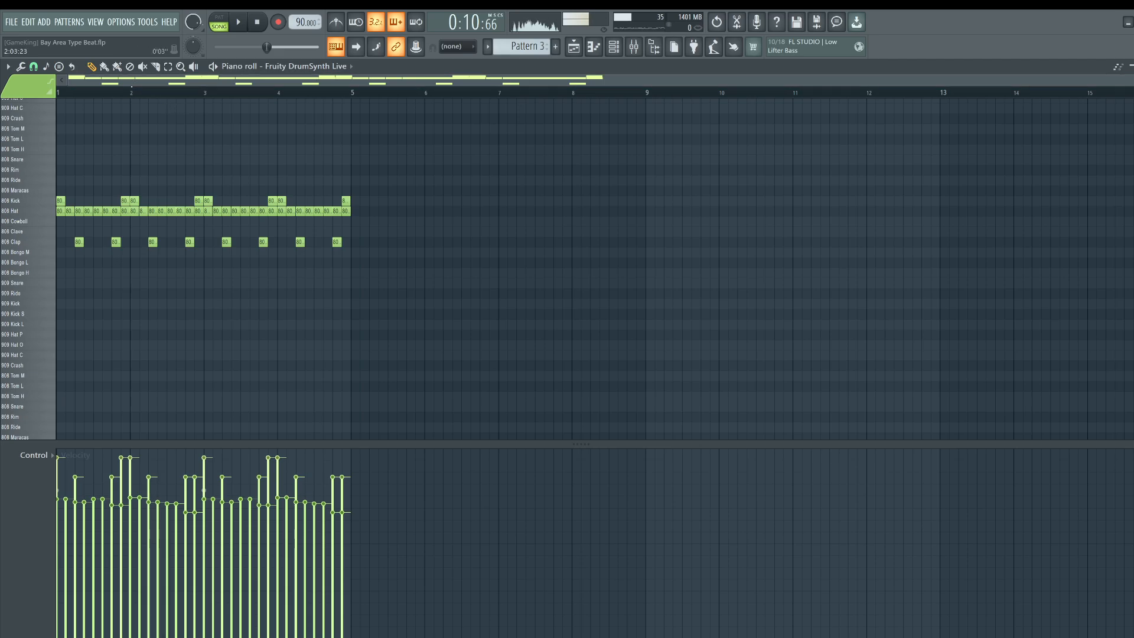
{"action": "scroll", "coordinate": [288, 147], "scroll_direction": "up", "scroll_amount": 5}
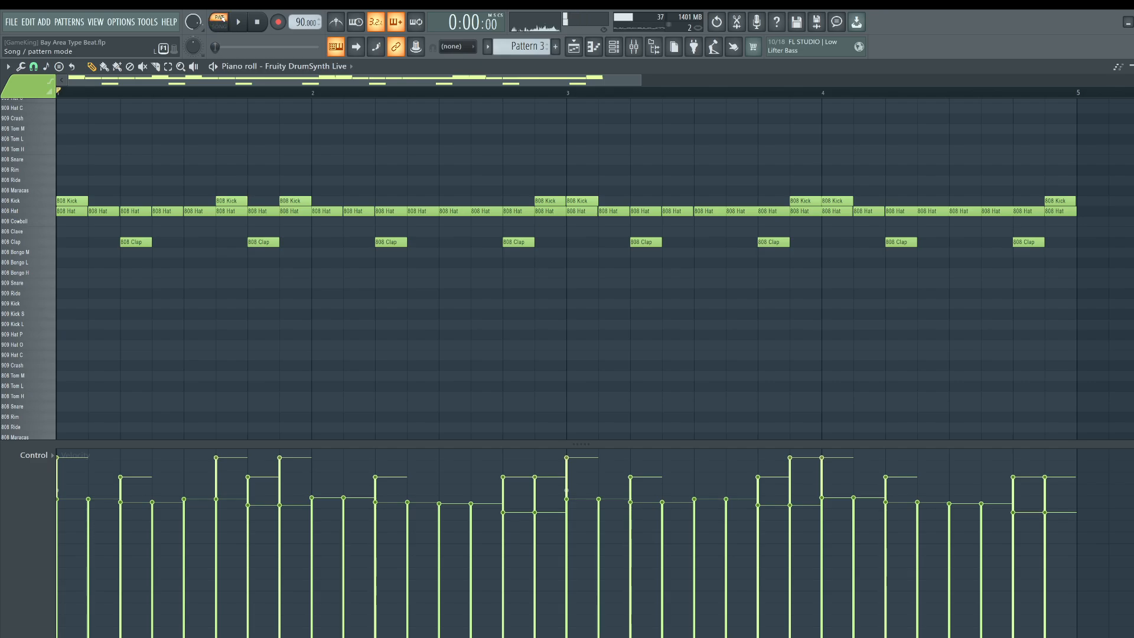
{"action": "key", "text": "space"}
{"action": "left_click", "coordinate": [260, 201]}
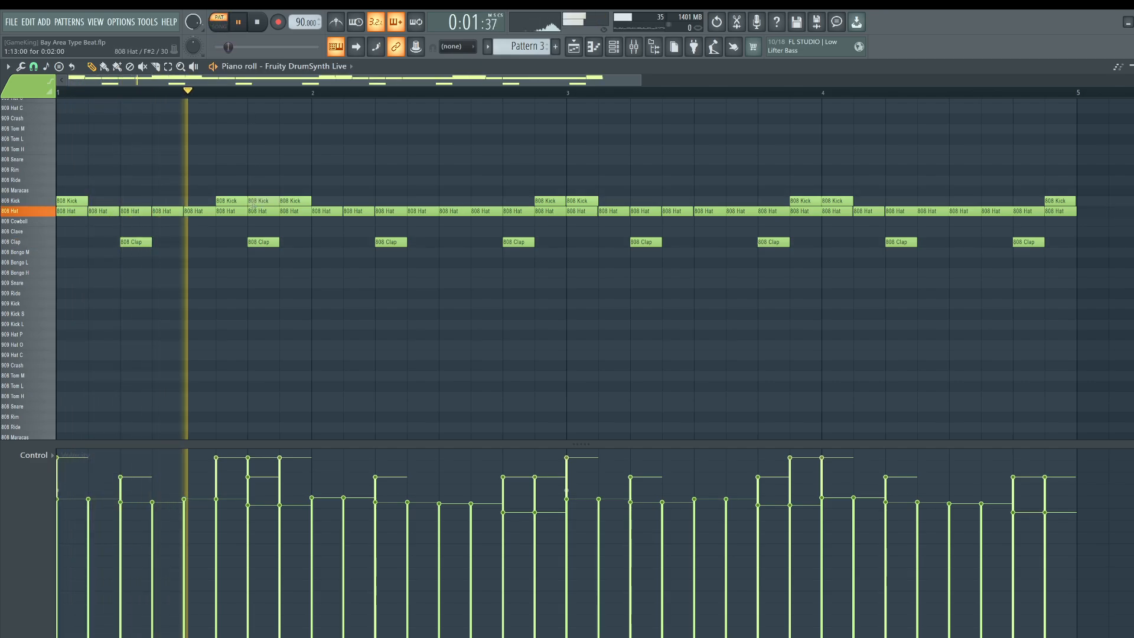
{"action": "left_click_drag", "start_coordinate": [224, 202], "coordinate": [192, 201]}
{"action": "key", "text": "space"}
In Pattern 2, set snap to 1/4 beat and rearrange bar 1's 808 Kicks, leaving a one-step kick on step 8 and another on step 9.
{"action": "scroll", "coordinate": [521, 50], "scroll_direction": "down", "scroll_amount": 1}
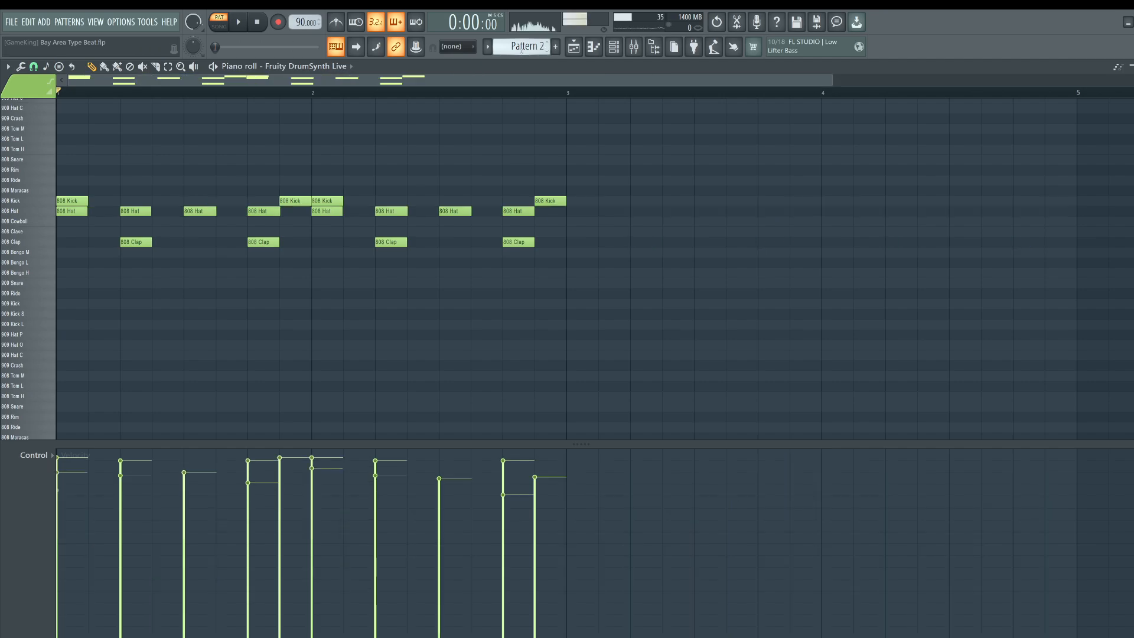
{"action": "left_click_drag", "start_coordinate": [295, 202], "coordinate": [159, 205]}
{"action": "key", "text": "space"}
{"action": "key", "text": "space"}
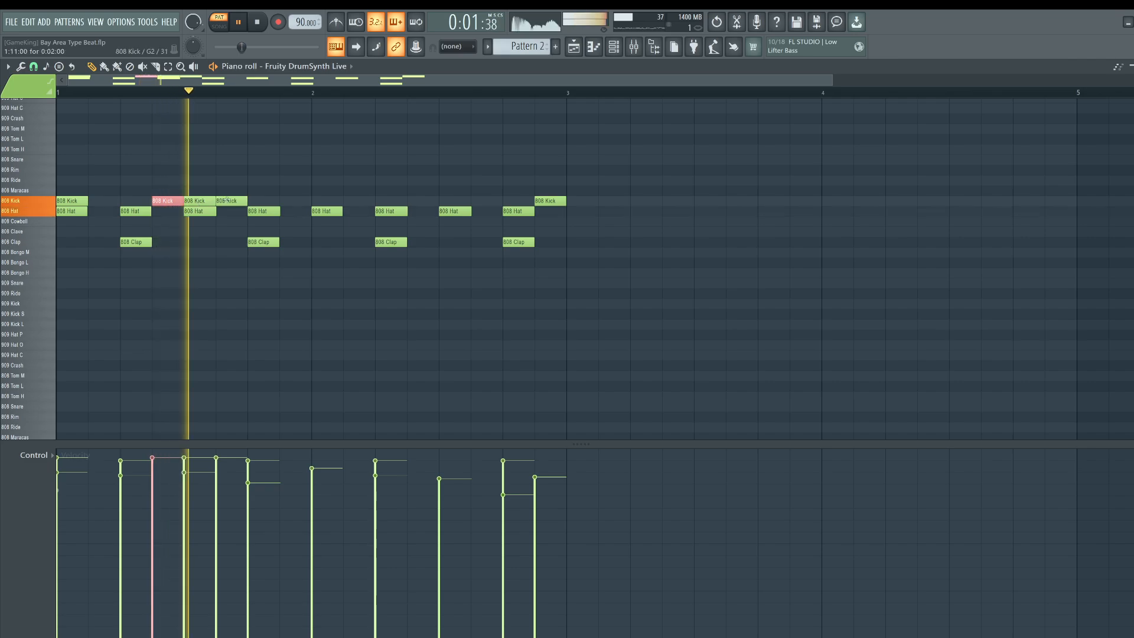
{"action": "right_click", "coordinate": [223, 202]}
{"action": "left_click", "coordinate": [33, 66]}
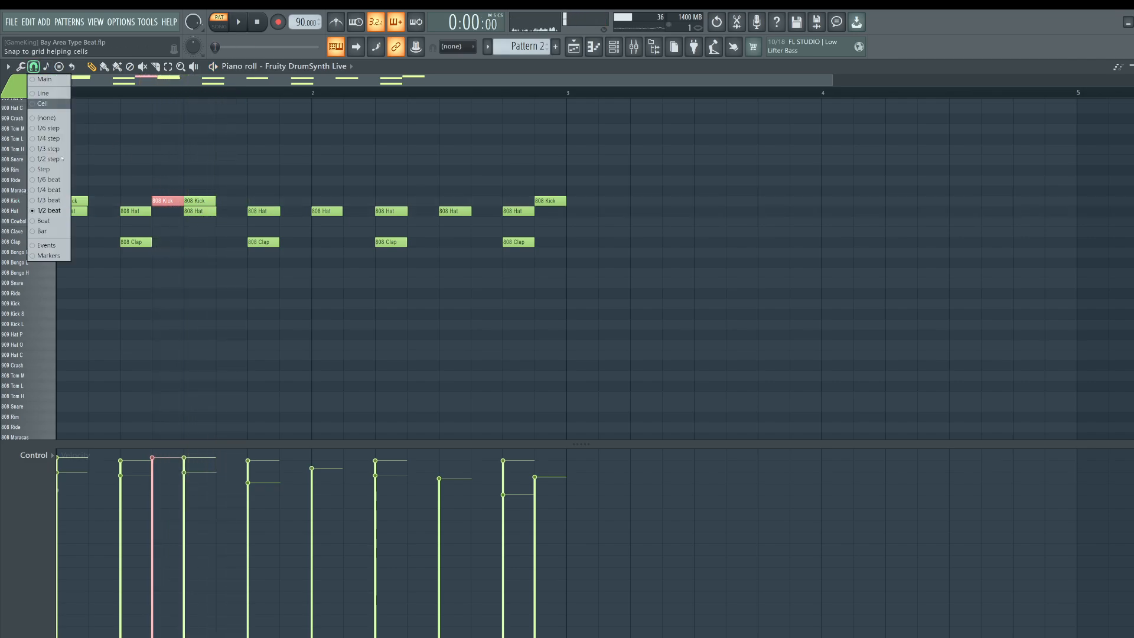
{"action": "left_click", "coordinate": [49, 190]}
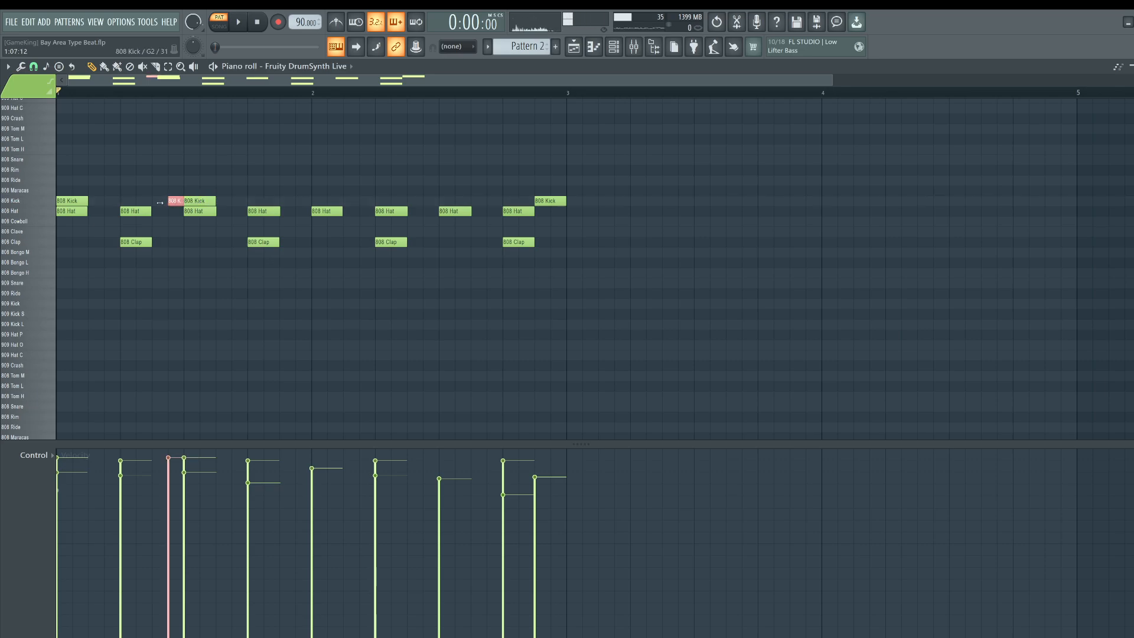
Add 808 Kicks in Pattern 2 at step 16 of bar 1 and steps 1, 8, 9 and 11 of bar 2.
{"action": "key", "text": "space"}
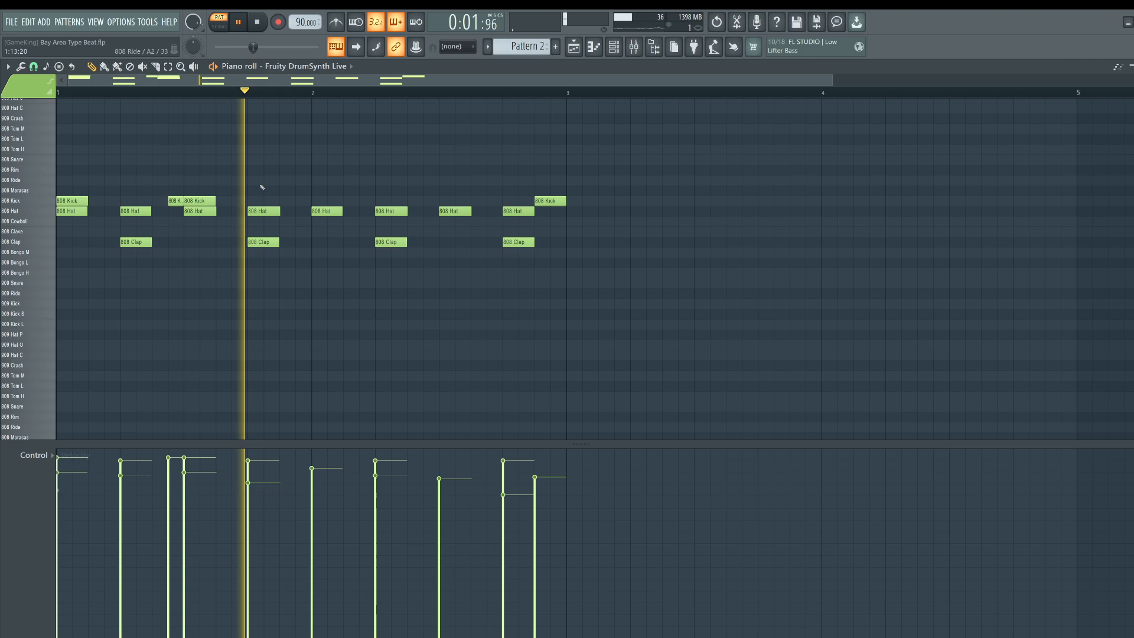
{"action": "left_click_drag", "start_coordinate": [245, 185], "coordinate": [473, 203]}
{"action": "left_click", "coordinate": [488, 190]}
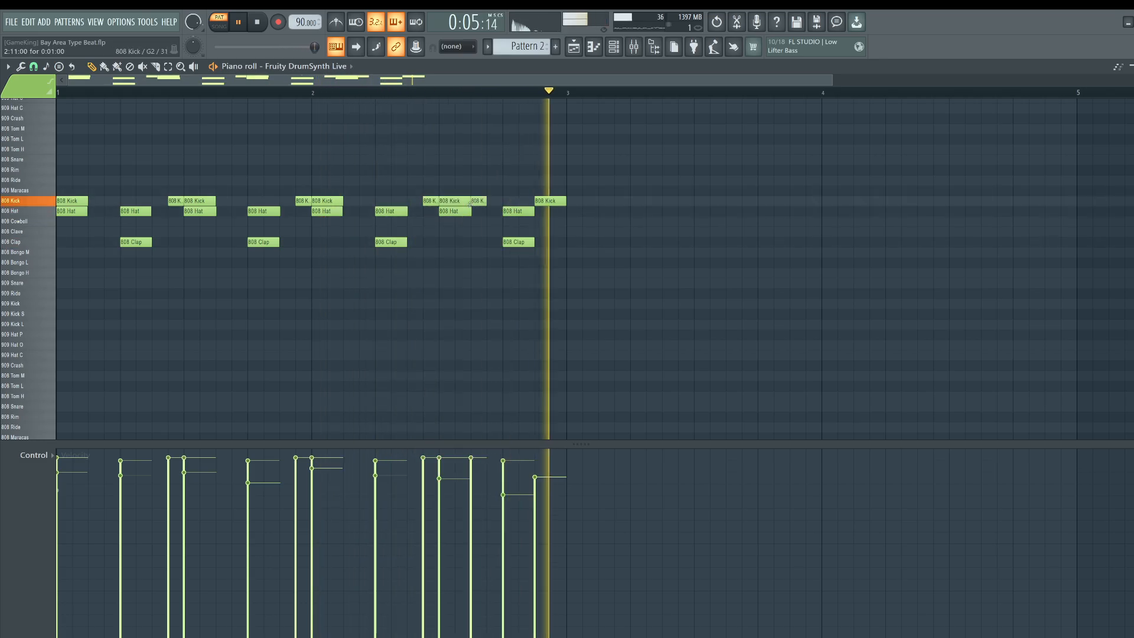
Play the arrangement in song mode, check the channel rack and mixer levels, and stop playback.
{"action": "left_click", "coordinate": [574, 47]}
{"action": "key", "text": "l"}
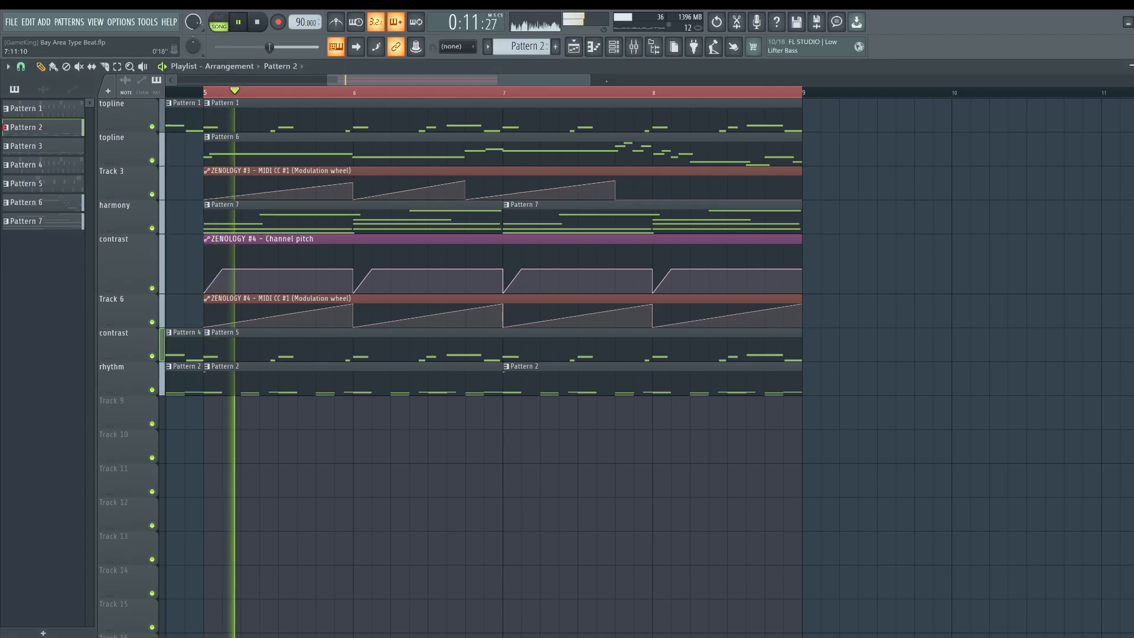
{"action": "key", "text": "F6"}
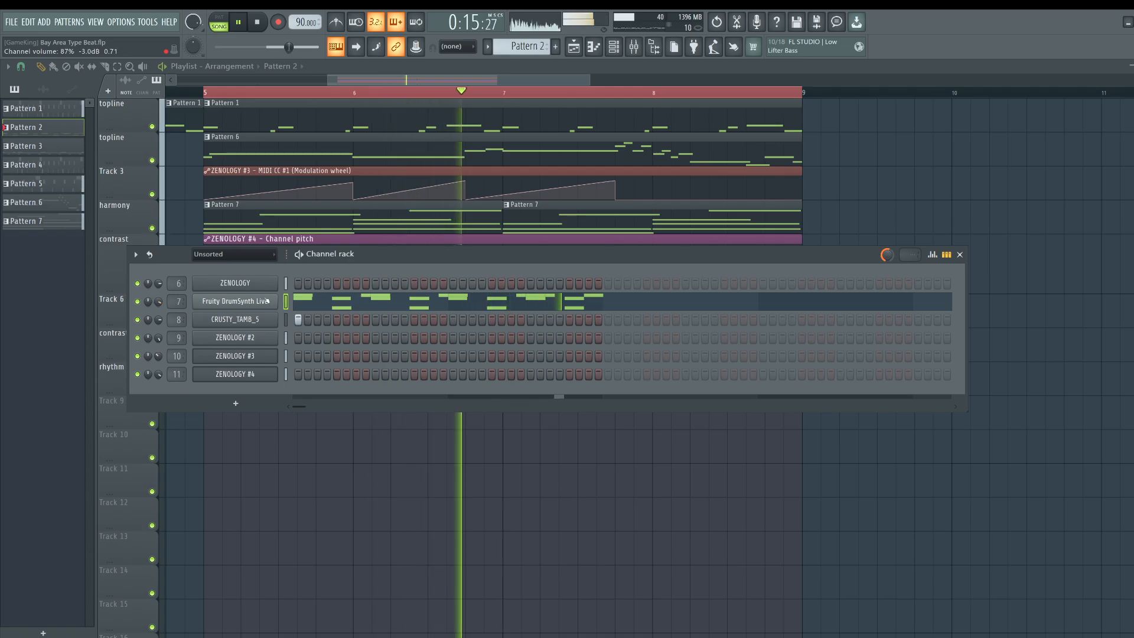
{"action": "key", "text": "F9"}
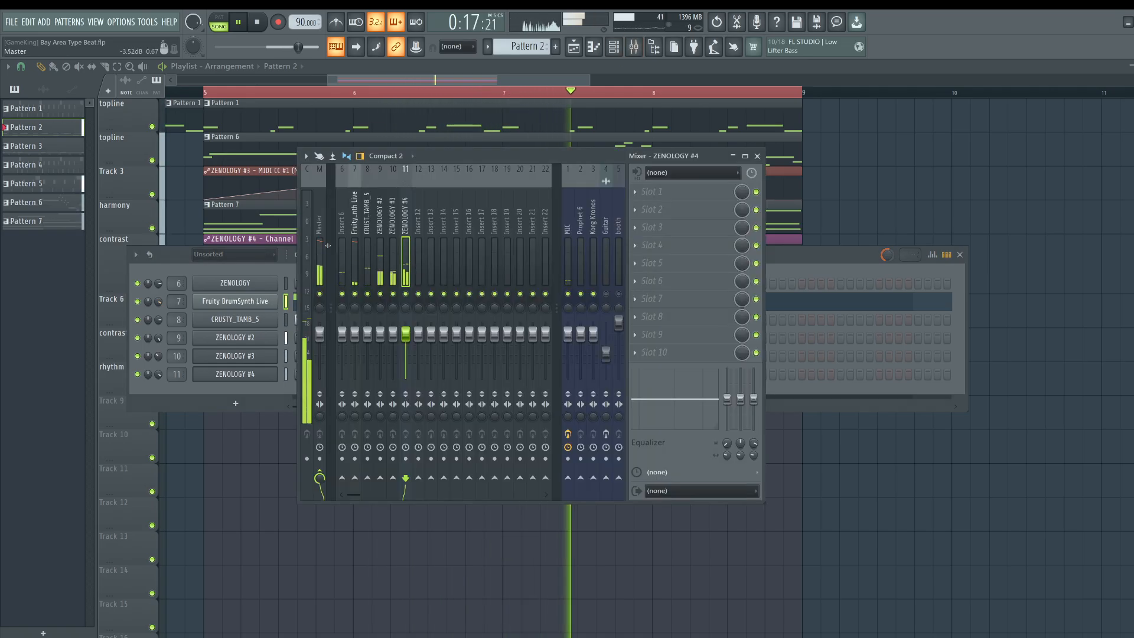
{"action": "key", "text": "space"}
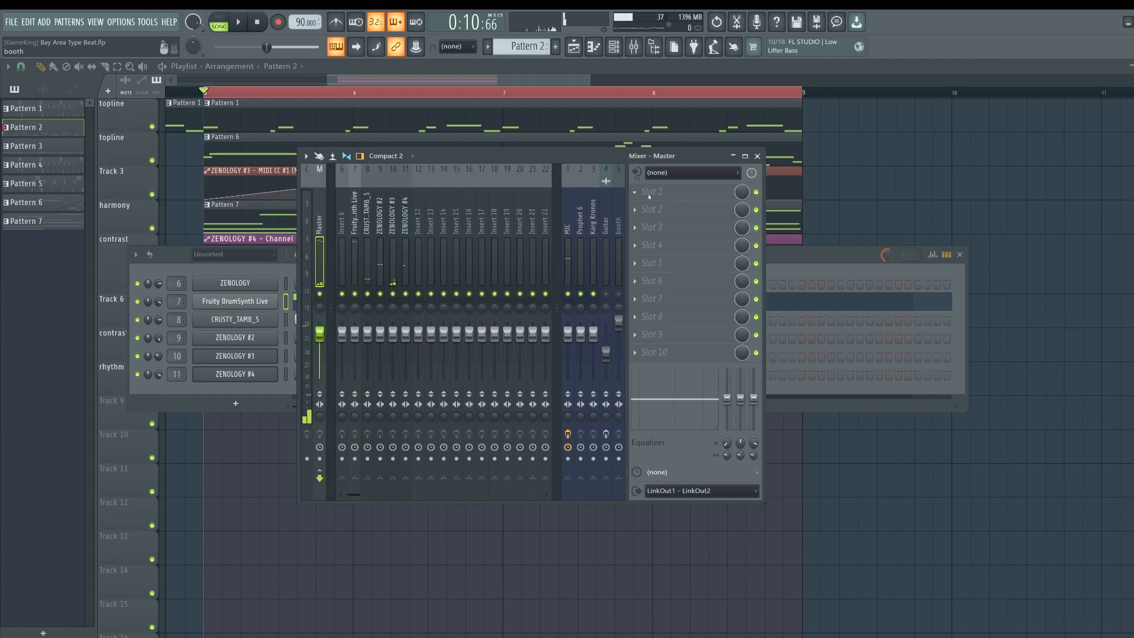
Insert Fruity Soft Clipper in the Master track's first effect slot, raise its threshold to the maximum and reset its post level.
{"action": "left_click", "coordinate": [649, 196]}
{"action": "left_click", "coordinate": [381, 551]}
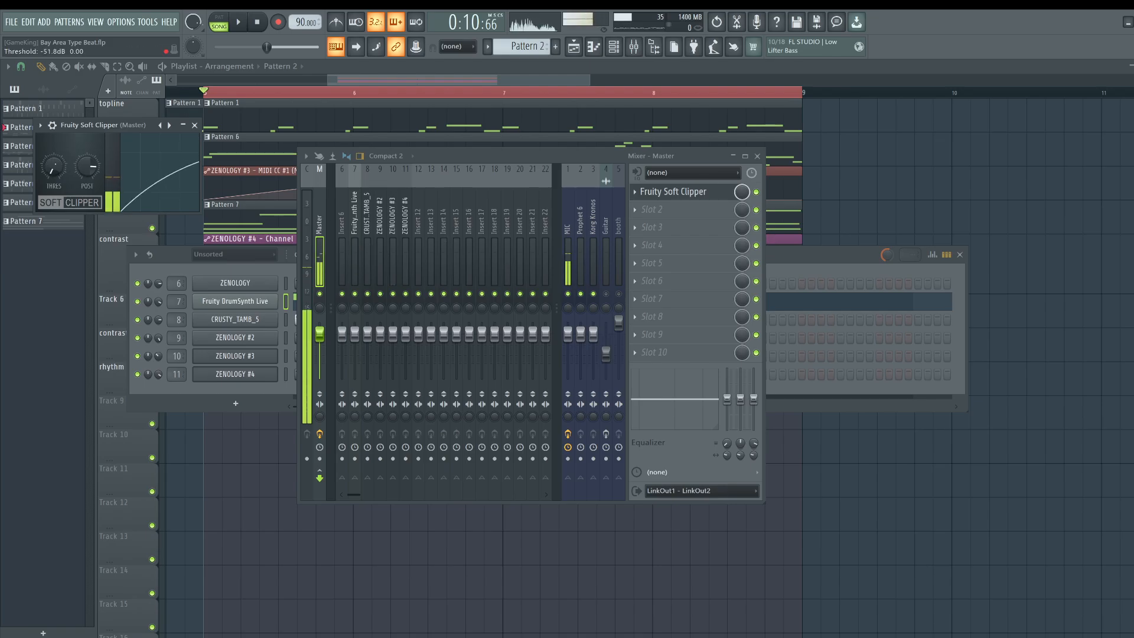
{"action": "right_click", "coordinate": [89, 169]}
{"action": "left_click", "coordinate": [111, 177]}
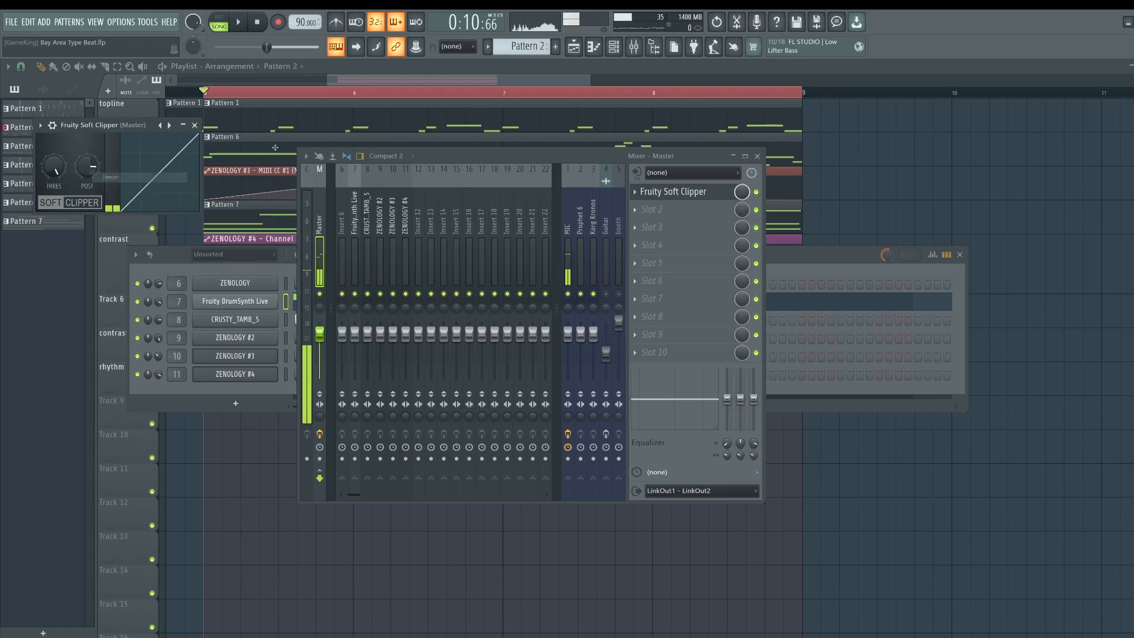
Close the mixer, Soft Clipper and ZENOLOGY windows and return to the playlist.
{"action": "key", "text": "F12"}
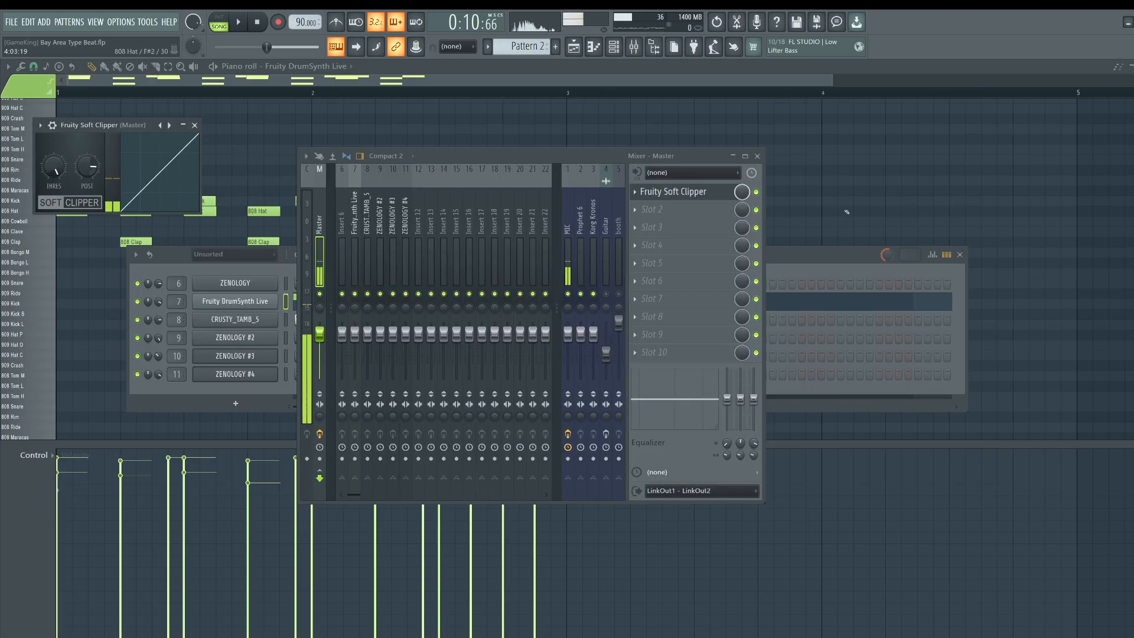
{"action": "key", "text": "Escape"}
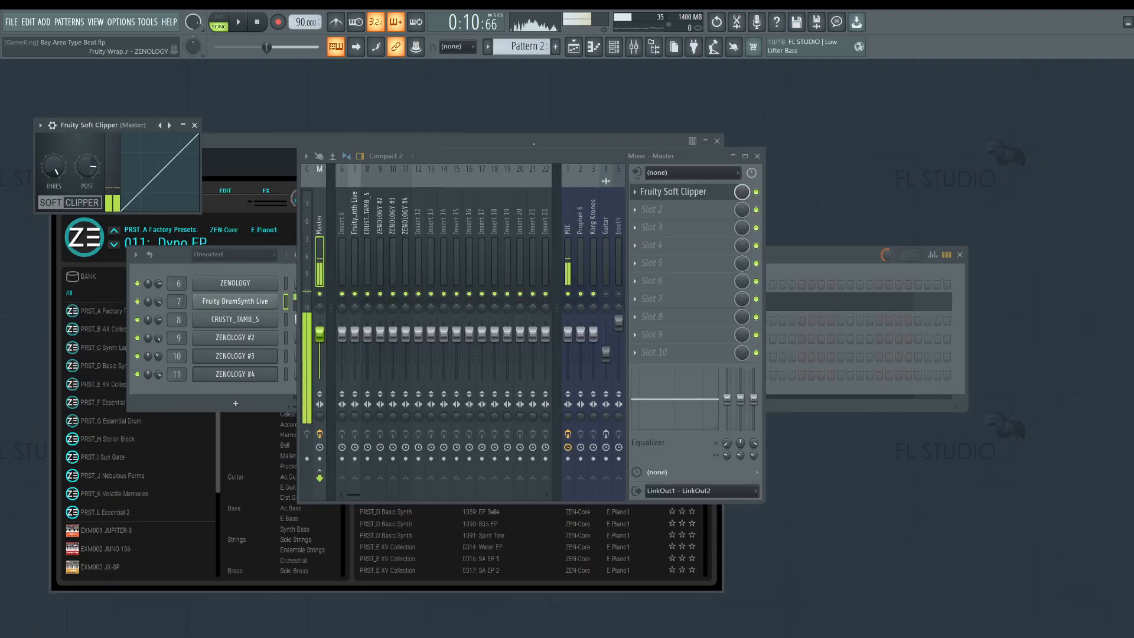
{"action": "left_click", "coordinate": [717, 142]}
{"action": "left_click", "coordinate": [757, 156]}
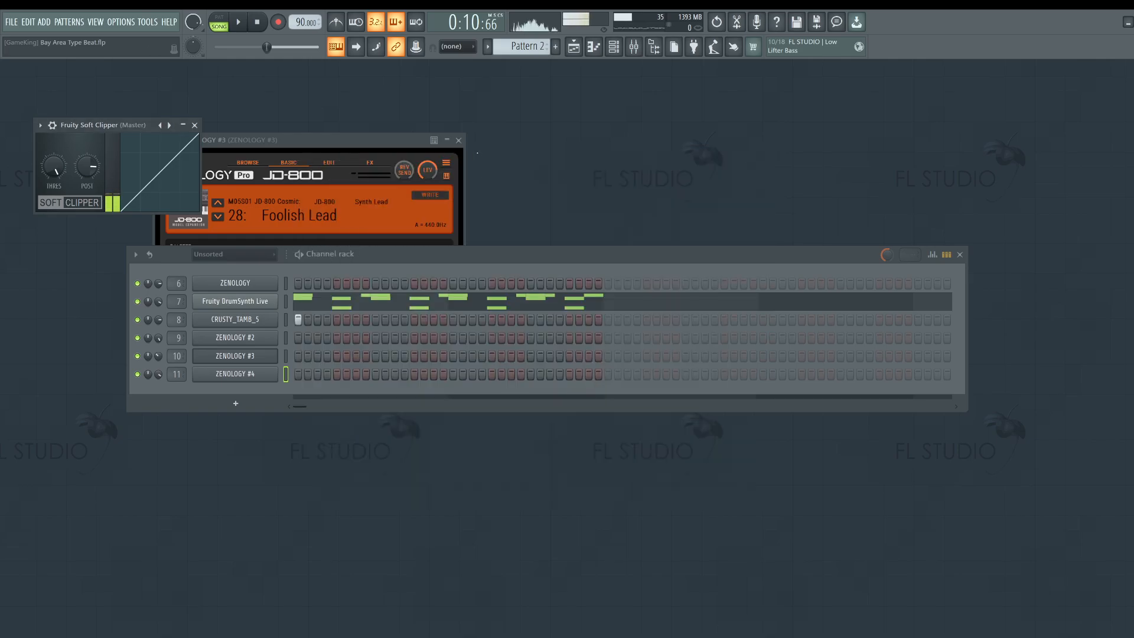
{"action": "left_click", "coordinate": [458, 140]}
{"action": "left_click", "coordinate": [194, 125]}
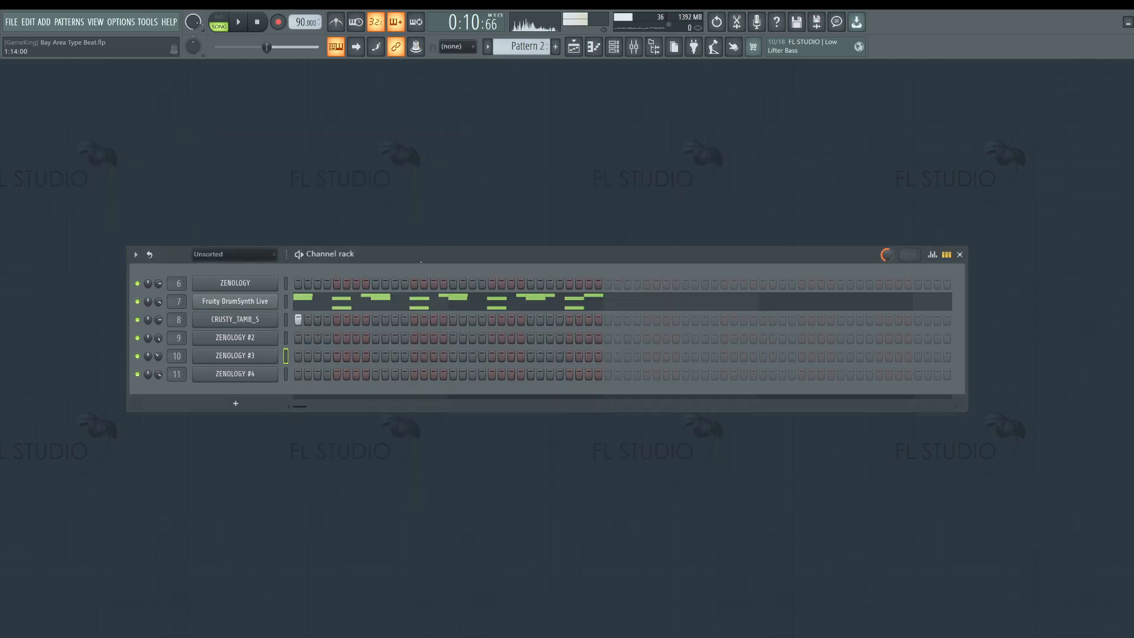
{"action": "left_click", "coordinate": [614, 49]}
{"action": "left_click", "coordinate": [575, 48]}
Audition the looped section from bar 5 while checking the channel rack and Pattern 7's ZENOLOGY #4 piano roll.
{"action": "key", "text": "space"}
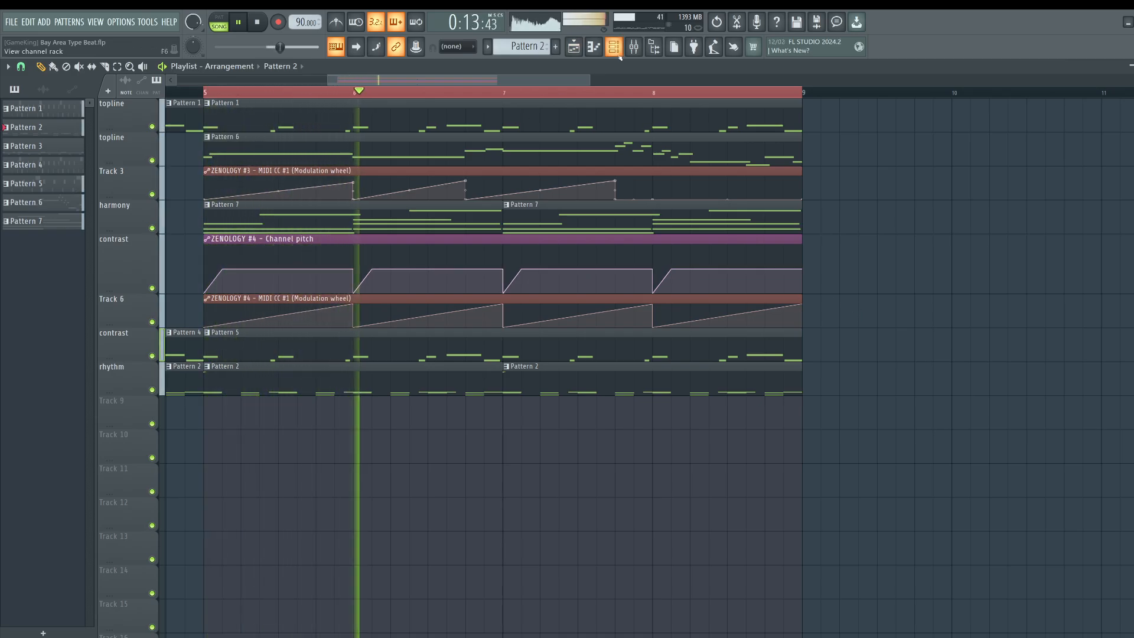
{"action": "key", "text": "space"}
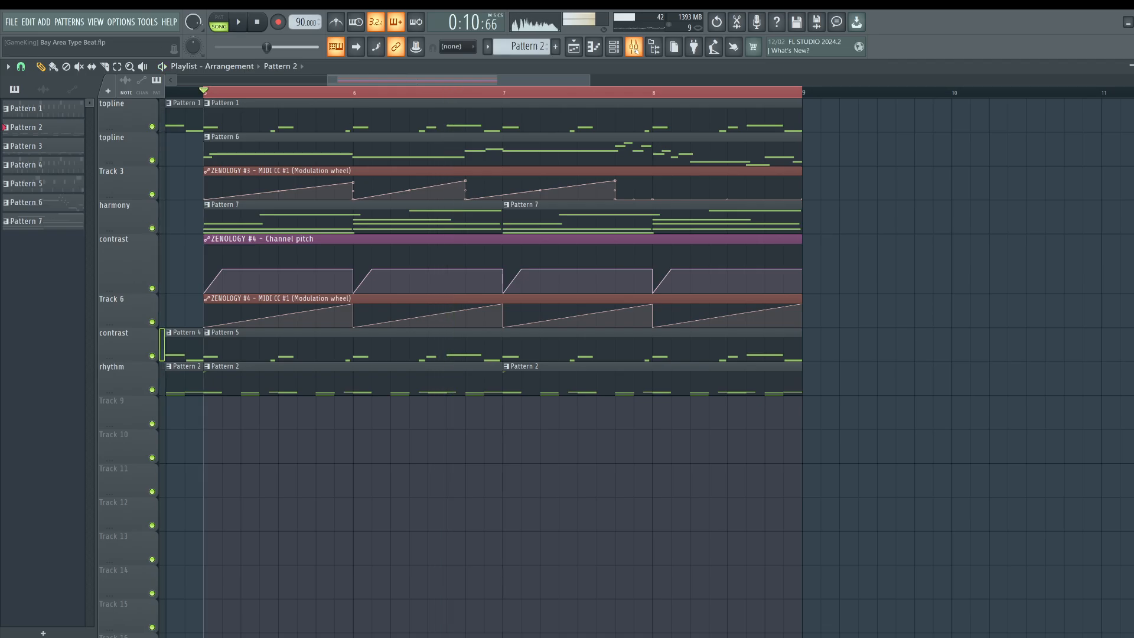
{"action": "key", "text": "space"}
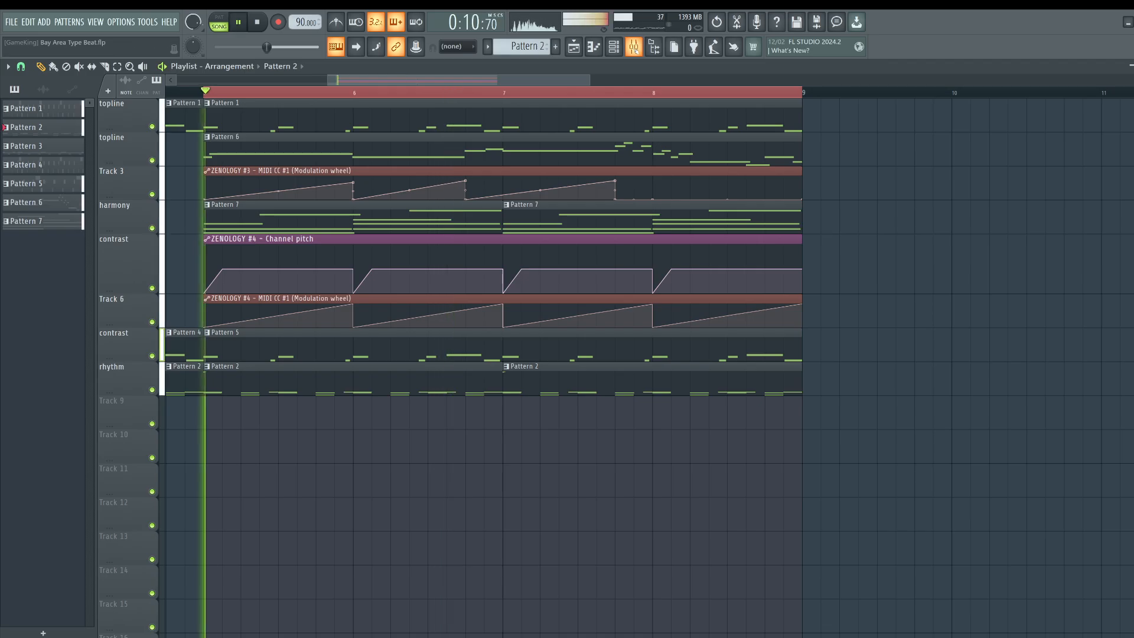
{"action": "left_click", "coordinate": [614, 48]}
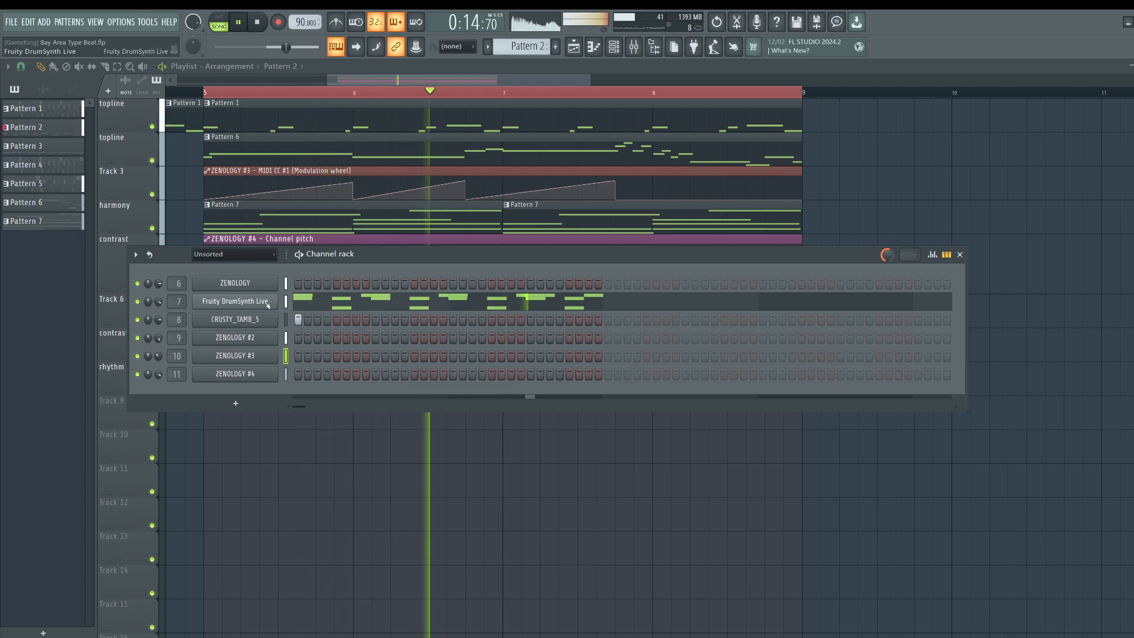
{"action": "key", "text": "F6"}
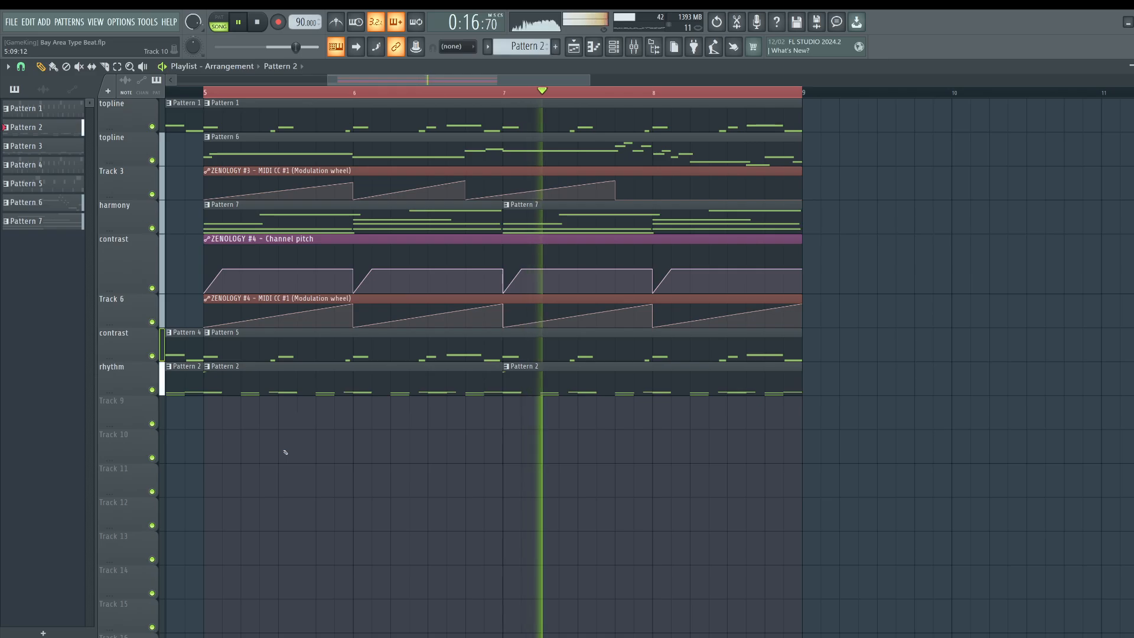
{"action": "key", "text": "space"}
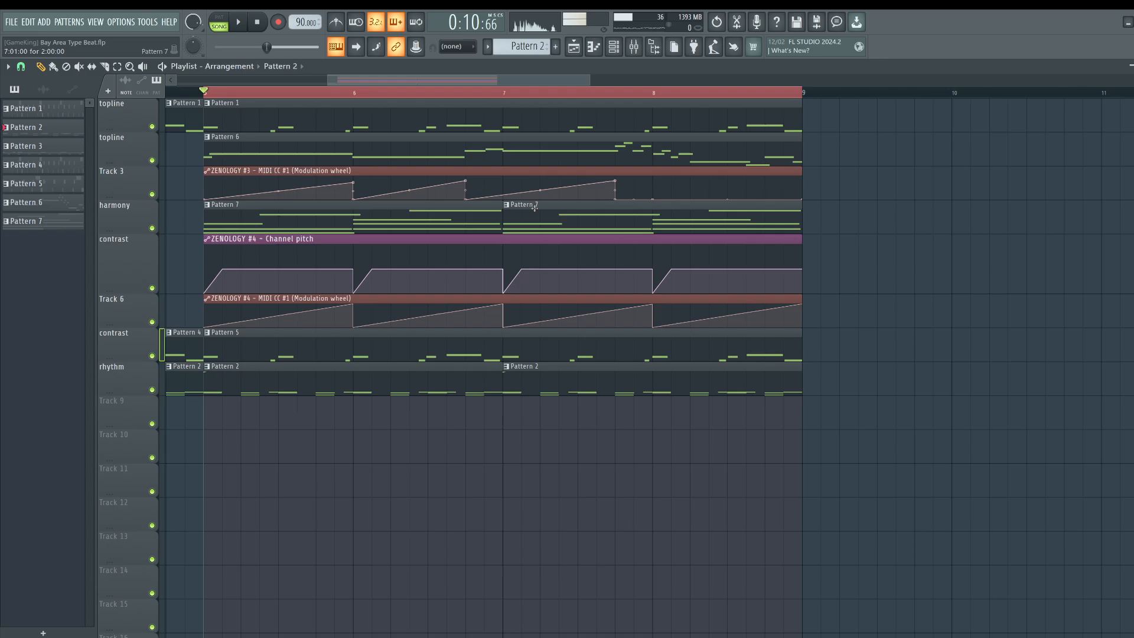
{"action": "key", "text": "space"}
{"action": "key", "text": "F6"}
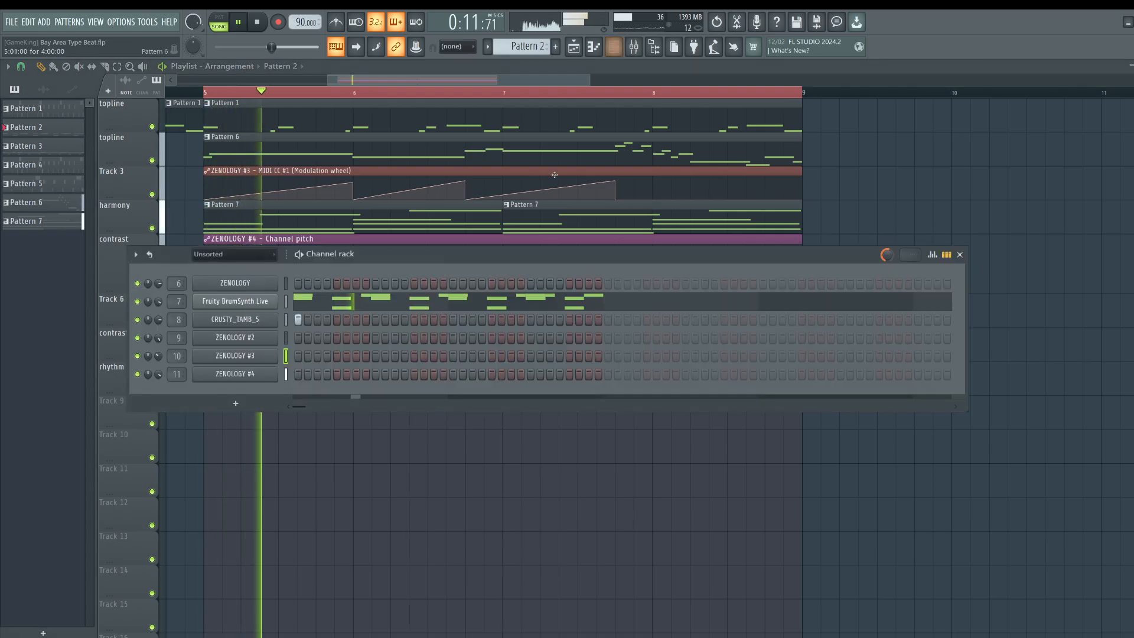
{"action": "key", "text": "F6"}
{"action": "scroll", "coordinate": [567, 95], "scroll_direction": "down", "scroll_amount": 3}
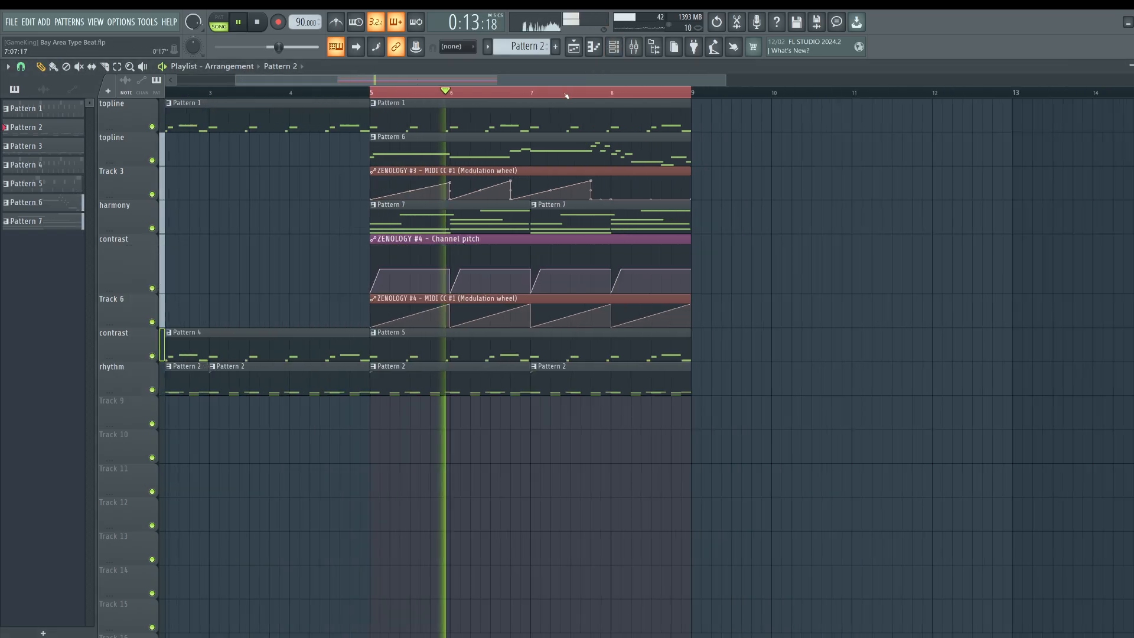
{"action": "double_click", "coordinate": [484, 225]}
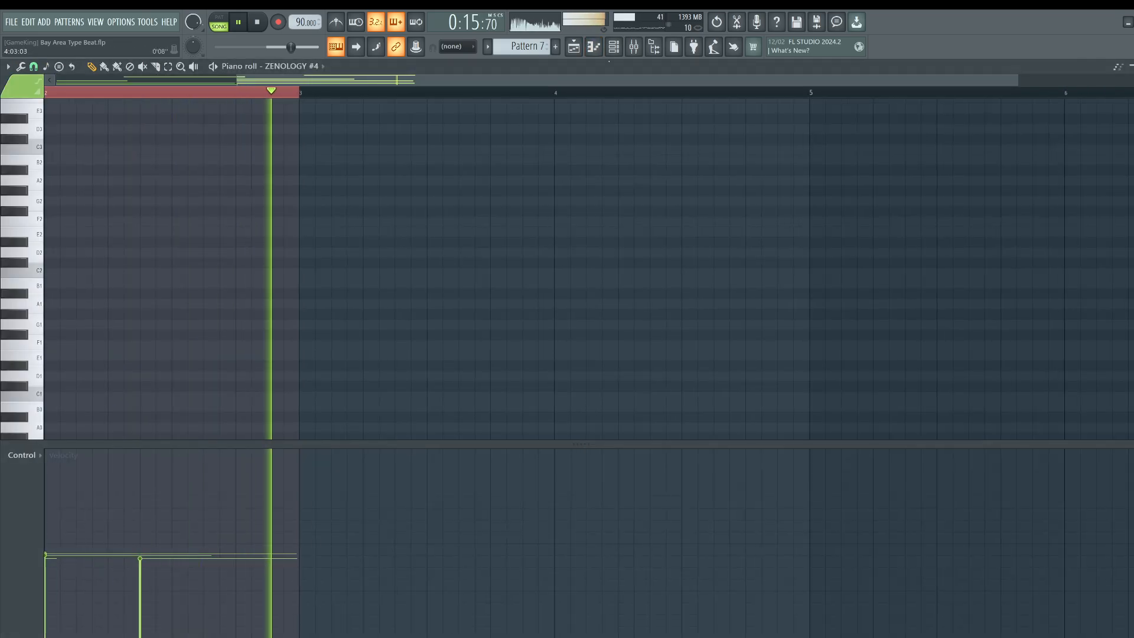
{"action": "left_click", "coordinate": [574, 46]}
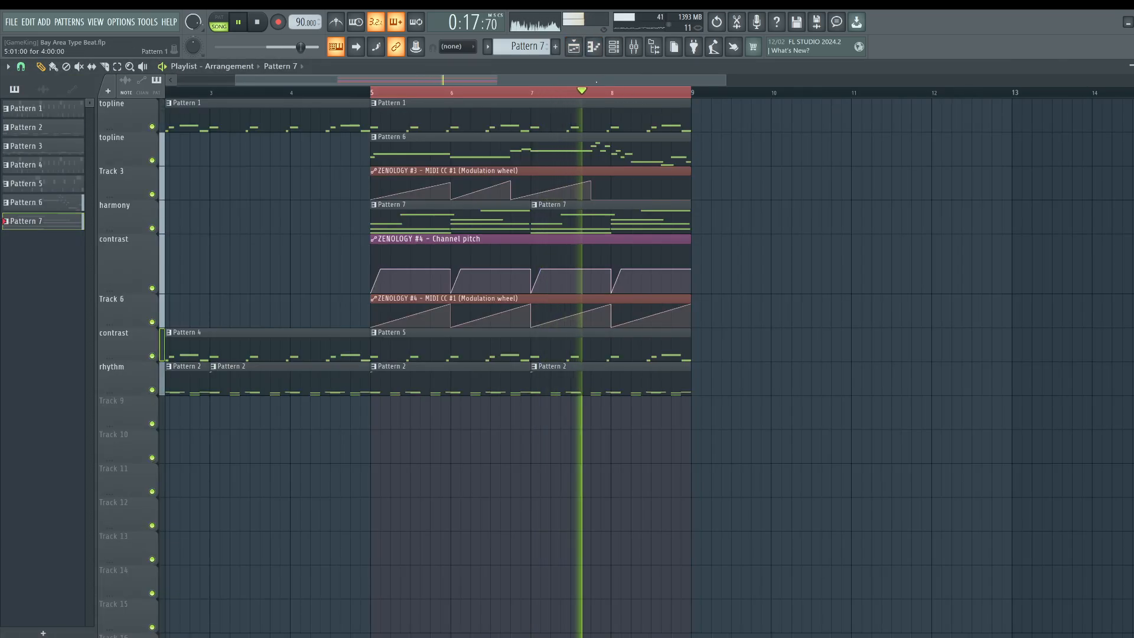
Duplicate all clips of bars 5 to 8 into bars 9 to 12 and clear the playlist's time selection.
{"action": "scroll", "coordinate": [595, 93], "scroll_direction": "down", "scroll_amount": 1}
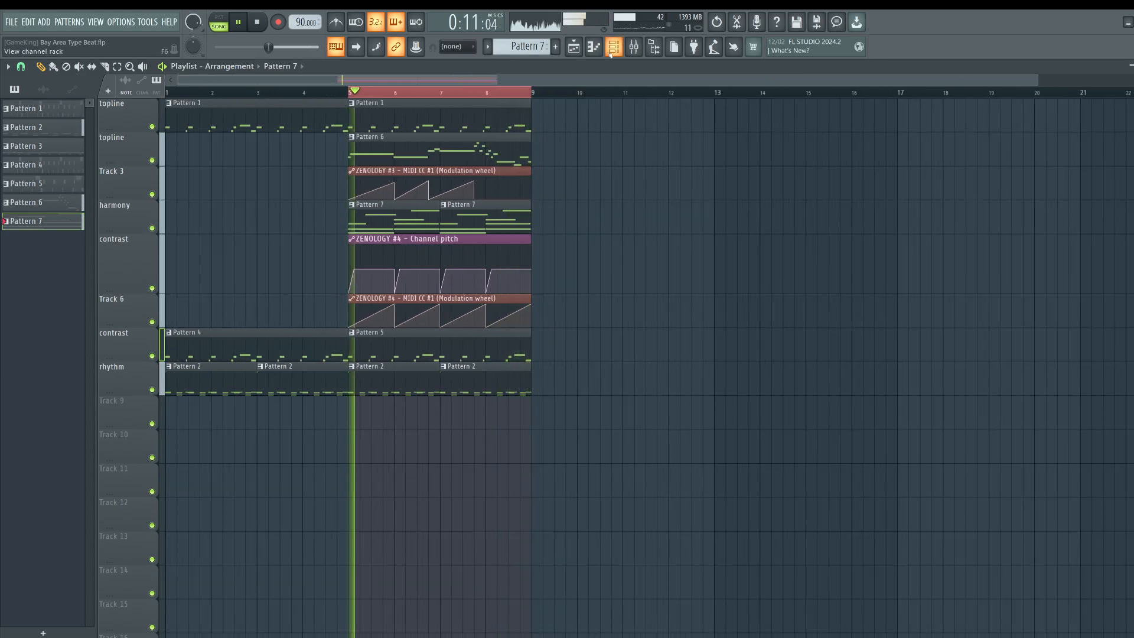
{"action": "left_click_drag", "start_coordinate": [561, 422], "coordinate": [369, 118]}
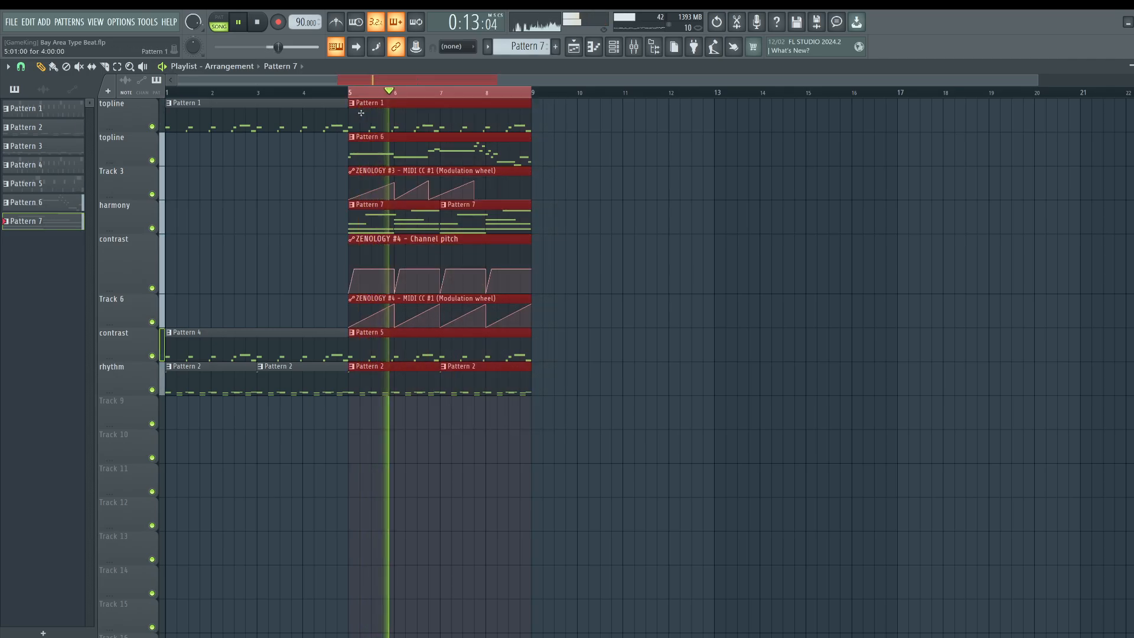
{"action": "key", "text": "ctrl+b"}
{"action": "left_click_drag", "start_coordinate": [555, 114], "coordinate": [552, 110]}
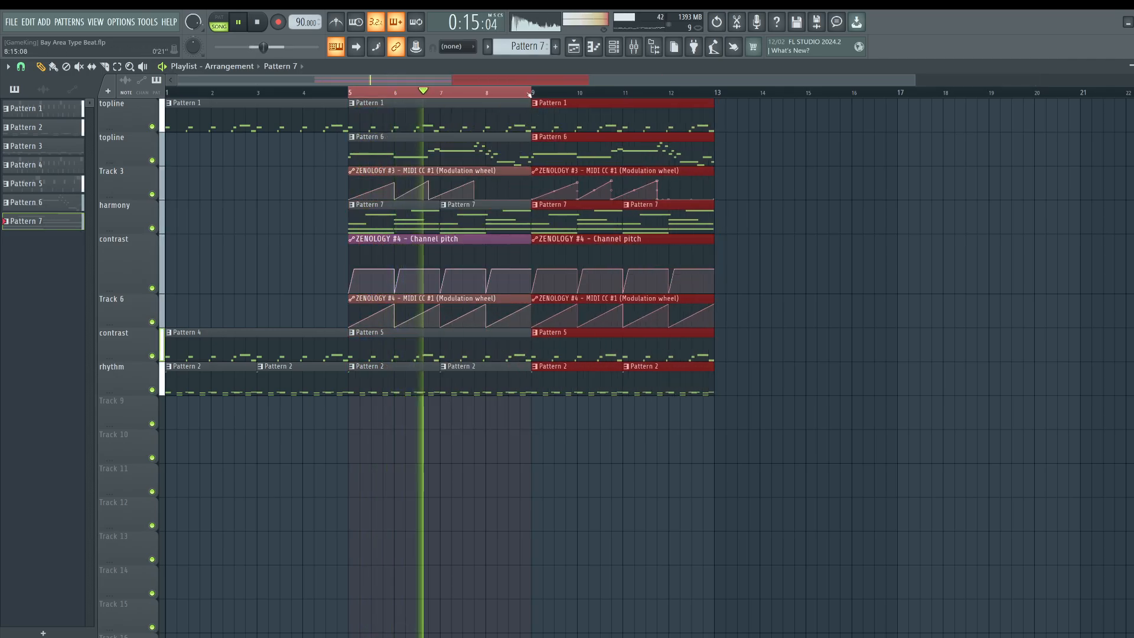
{"action": "left_click", "coordinate": [525, 92], "text": "ctrl"}
{"action": "scroll", "coordinate": [525, 93], "scroll_direction": "down", "scroll_amount": 3}
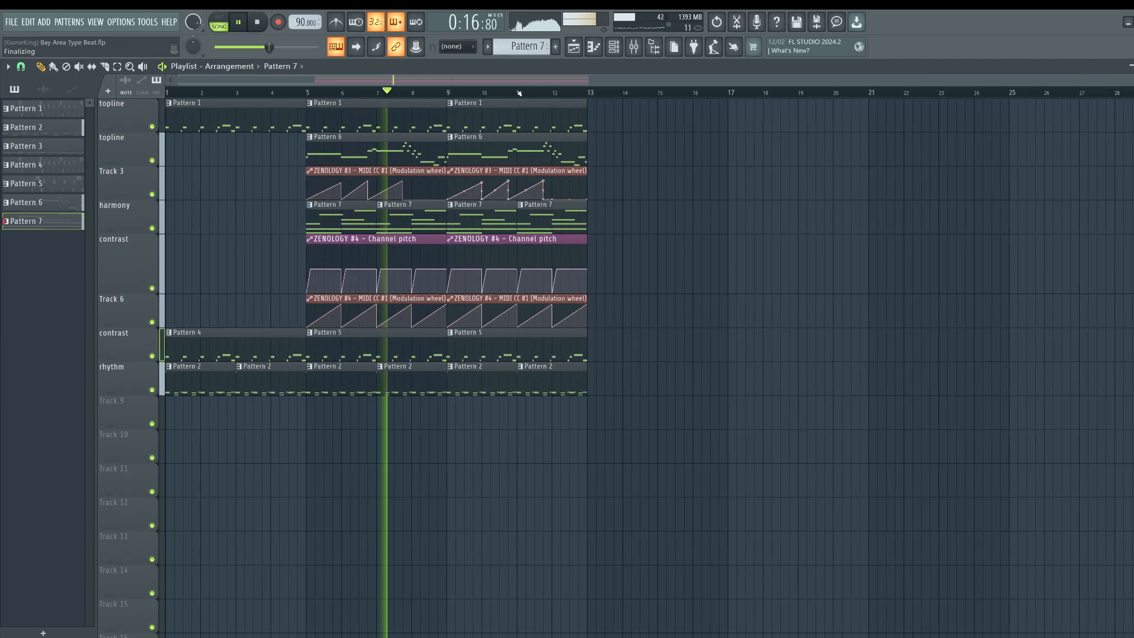
Stop playback and make the Pattern 5 clip at bar 5 on the contrast track unique.
{"action": "key", "text": "space"}
{"action": "left_click", "coordinate": [309, 333]}
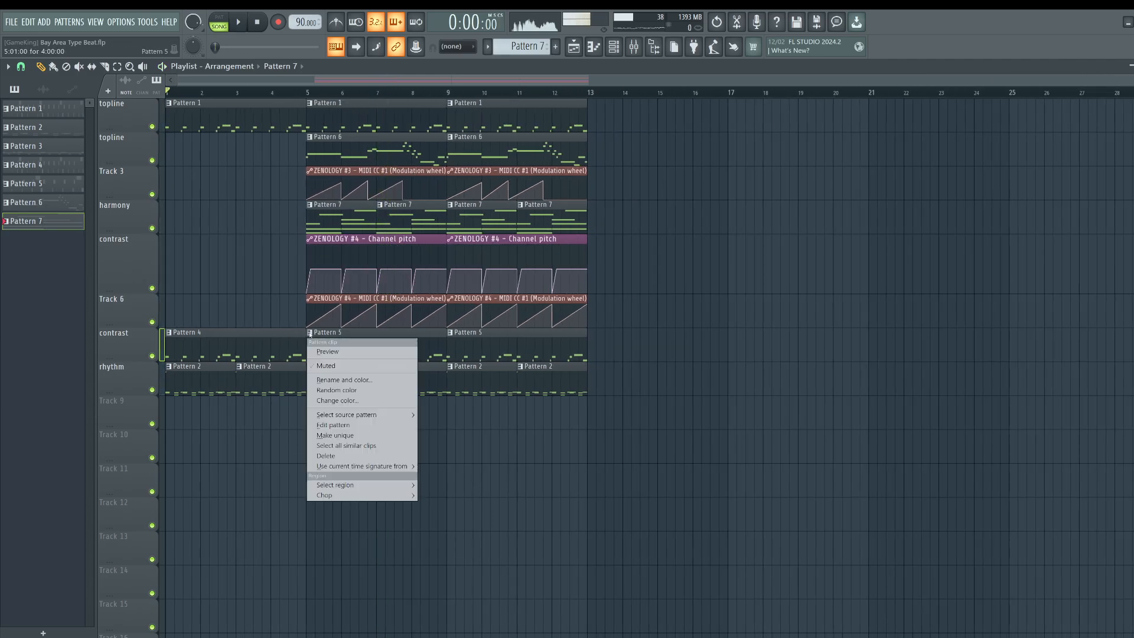
{"action": "left_click", "coordinate": [327, 435]}
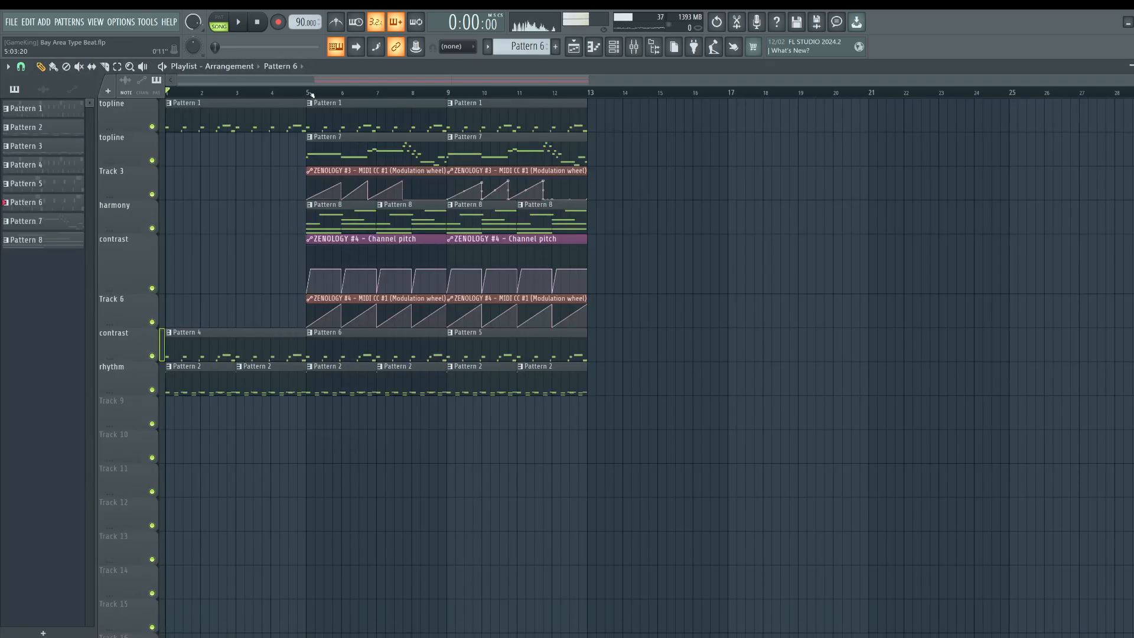
Adjust the playlist snap, open Pattern 6's ZENOLOGY #2 piano roll and play the song from bar 5.
{"action": "left_click_drag", "start_coordinate": [310, 94], "coordinate": [445, 92]}
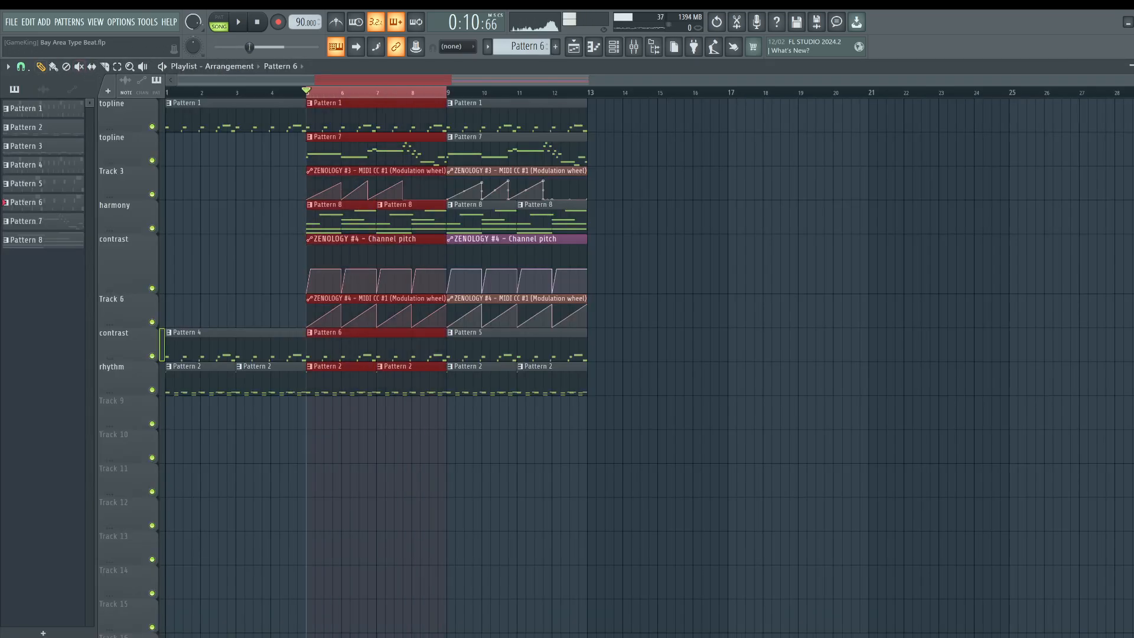
{"action": "left_click", "coordinate": [21, 66]}
{"action": "left_click", "coordinate": [36, 231]}
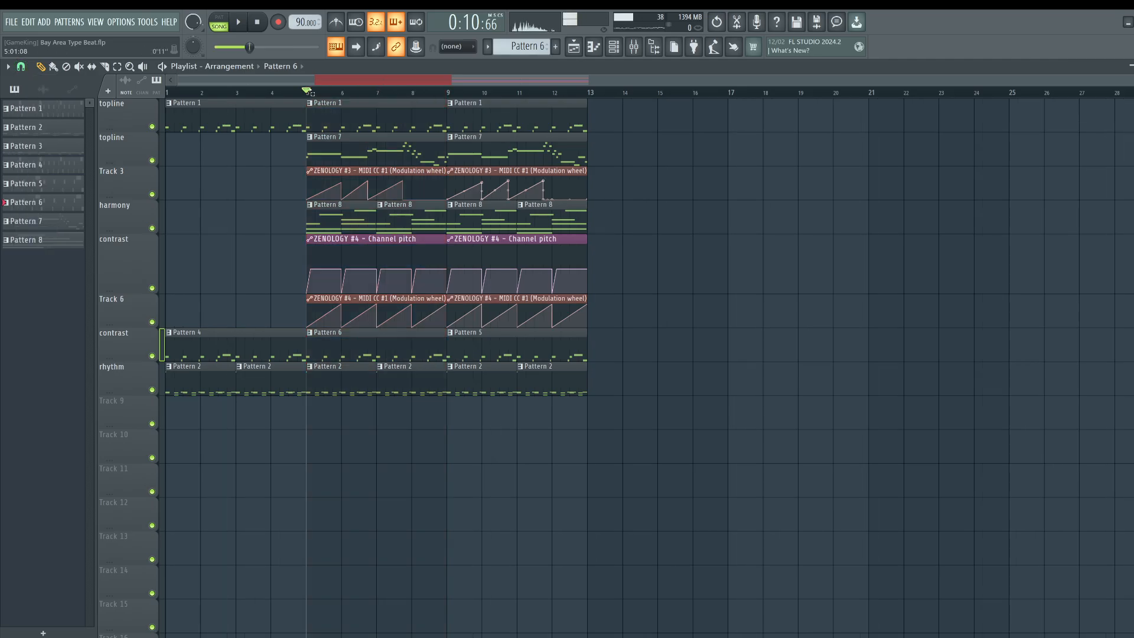
{"action": "double_click", "coordinate": [362, 355]}
{"action": "key", "text": "space"}
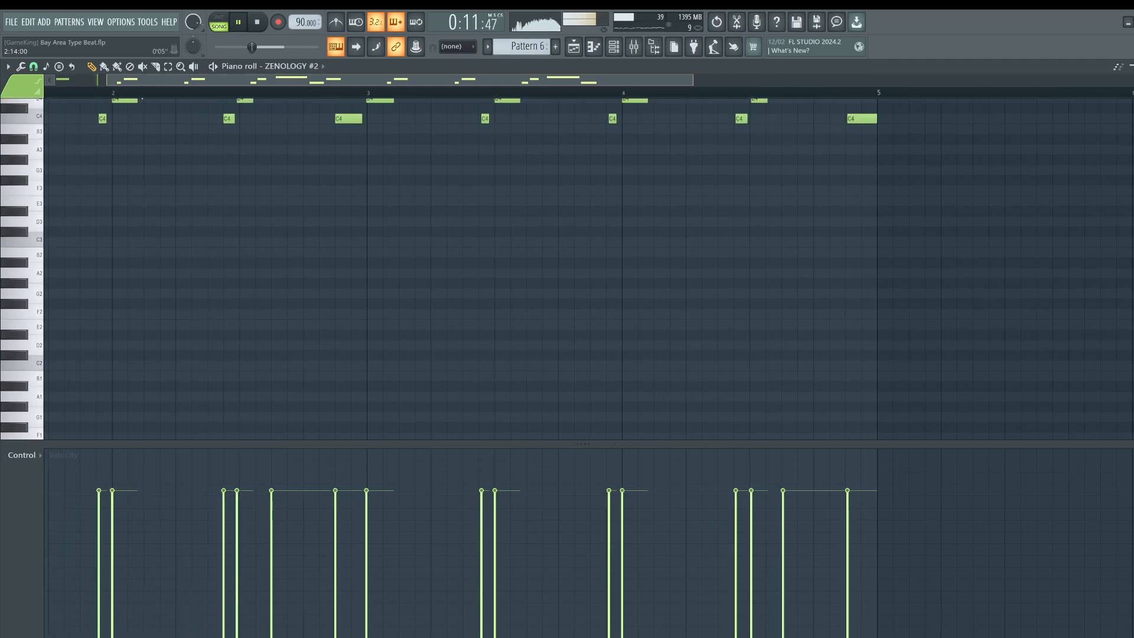
Add three A#3 notes to Pattern 6's ZENOLOGY #2 melody, one each in bars 1, 2 and 3.
{"action": "scroll", "coordinate": [236, 201], "scroll_direction": "up", "scroll_amount": 3}
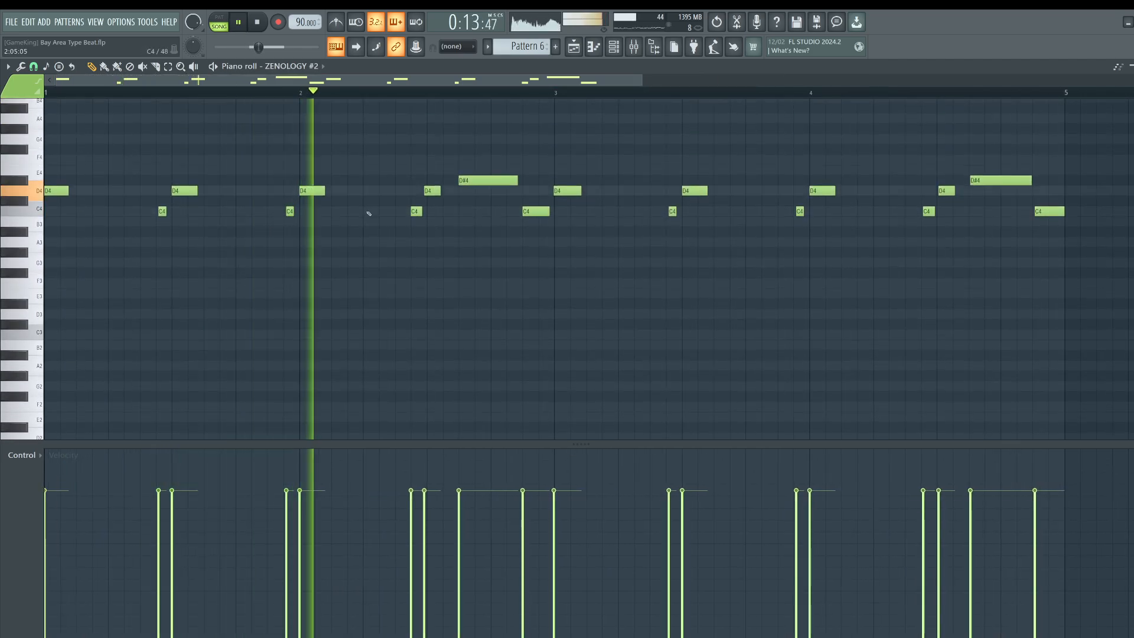
{"action": "left_click", "coordinate": [370, 232]}
{"action": "left_click_drag", "start_coordinate": [377, 234], "coordinate": [395, 232]}
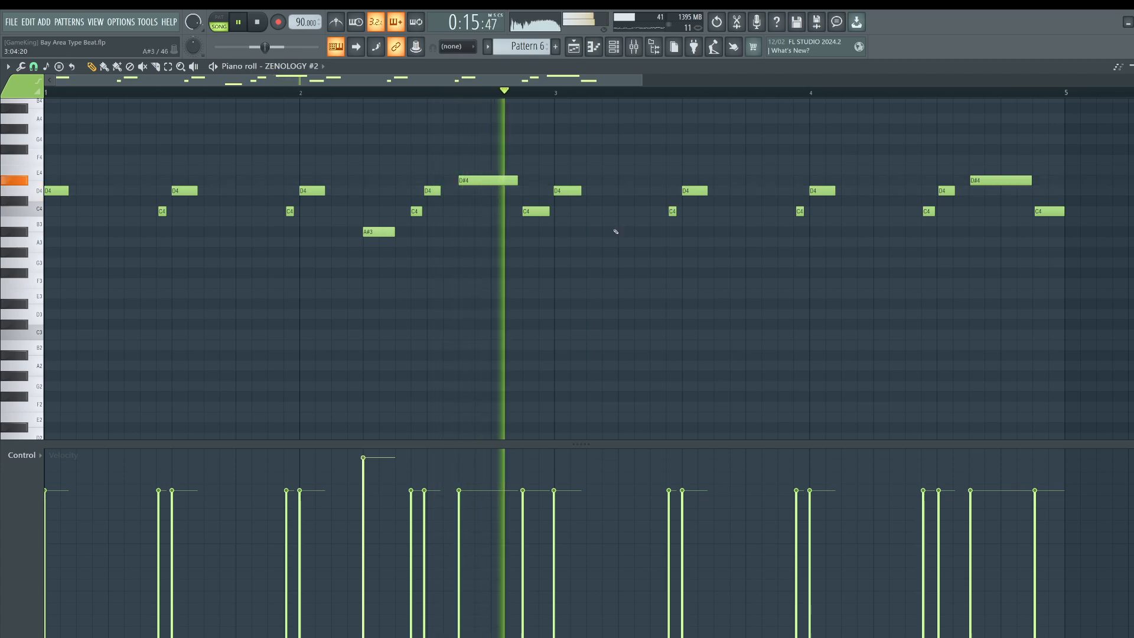
{"action": "left_click", "coordinate": [747, 232]}
{"action": "left_click_drag", "start_coordinate": [428, 81], "coordinate": [561, 82]}
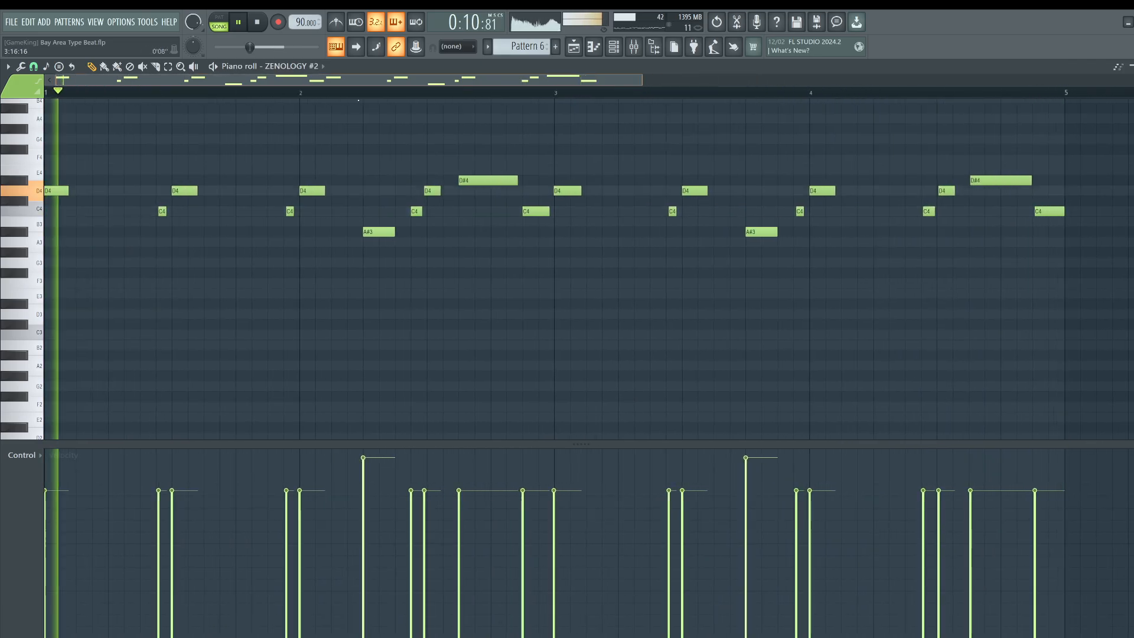
{"action": "left_click", "coordinate": [237, 232]}
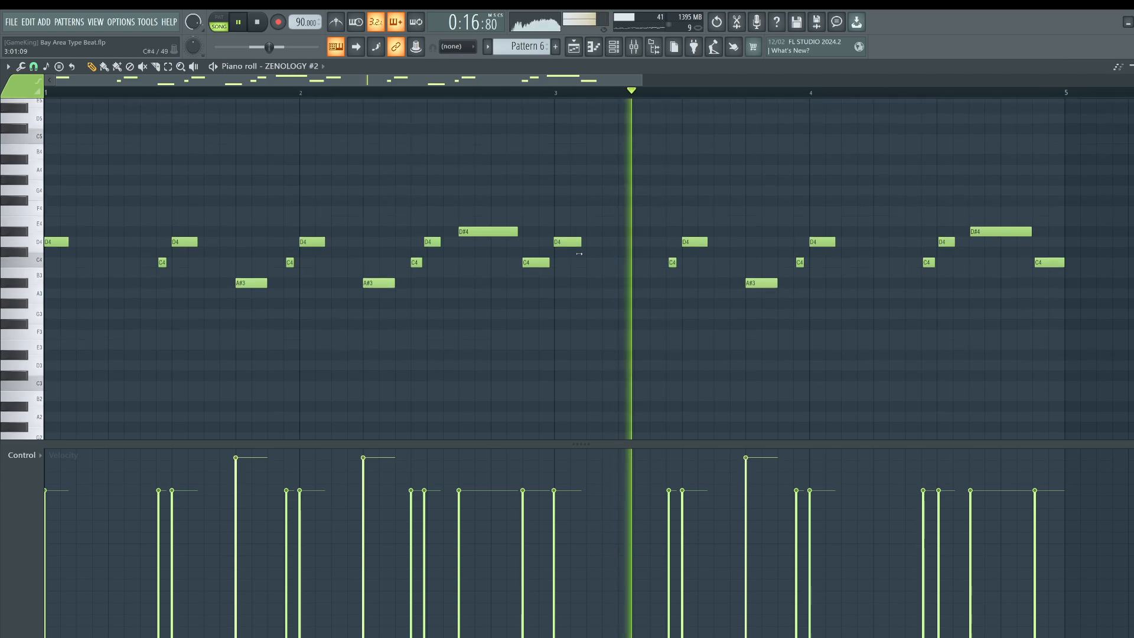
Place matching A4 notes on the sixth step of bars 1 and 3, and save the project.
{"action": "scroll", "coordinate": [600, 243], "scroll_direction": "up", "scroll_amount": 2}
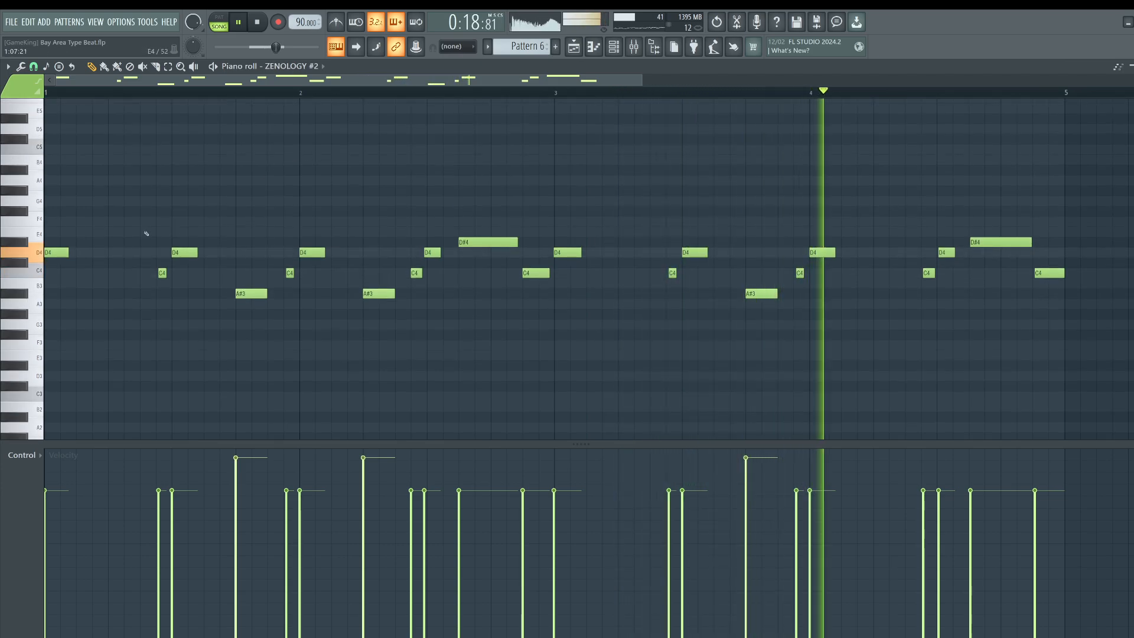
{"action": "left_click", "coordinate": [137, 181]}
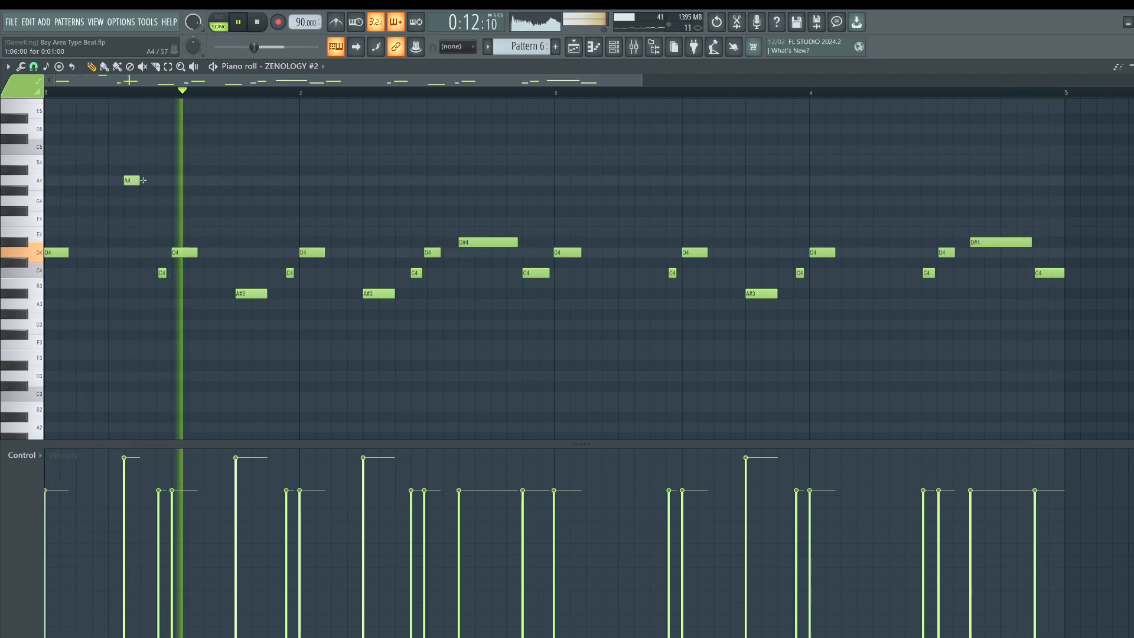
{"action": "left_click_drag", "start_coordinate": [125, 181], "coordinate": [647, 190]}
{"action": "left_click", "coordinate": [138, 184]}
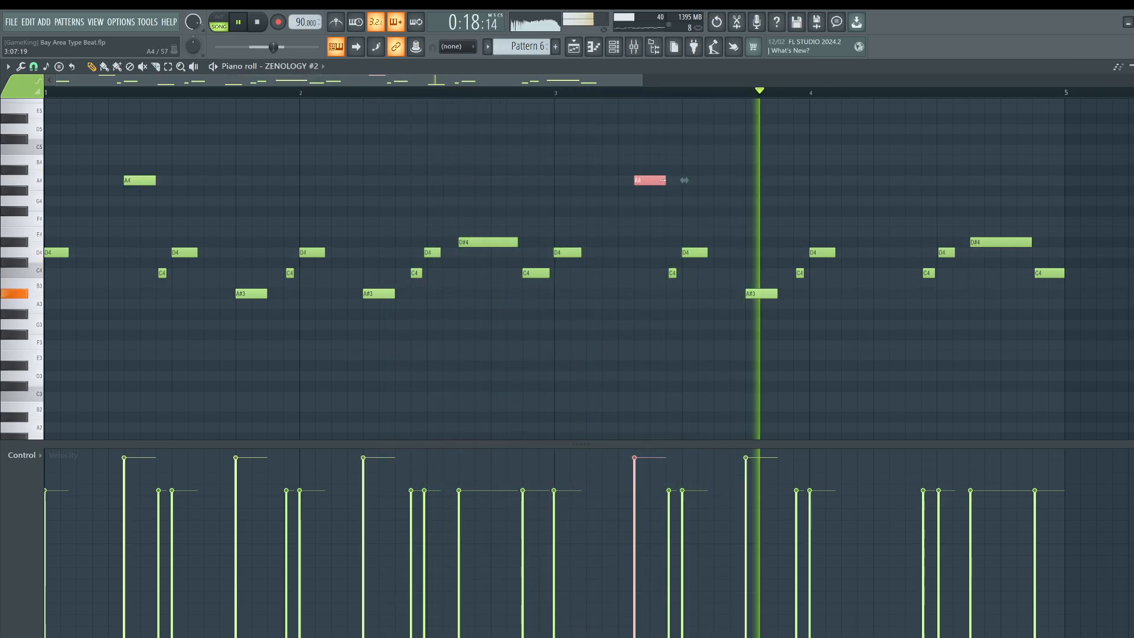
{"action": "left_click", "coordinate": [703, 167], "text": "ctrl"}
{"action": "key", "text": "ctrl+s"}
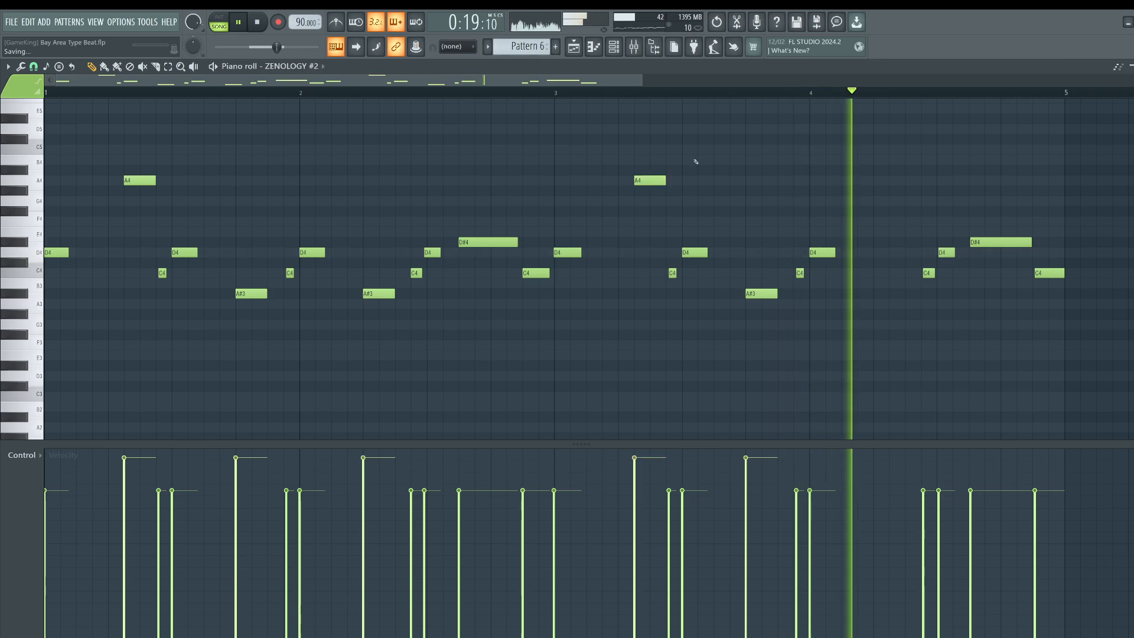
Try removing both Pattern 7 clips from the playlist's topline track, and undo the deletions.
{"action": "left_click", "coordinate": [614, 46]}
{"action": "left_click", "coordinate": [573, 46]}
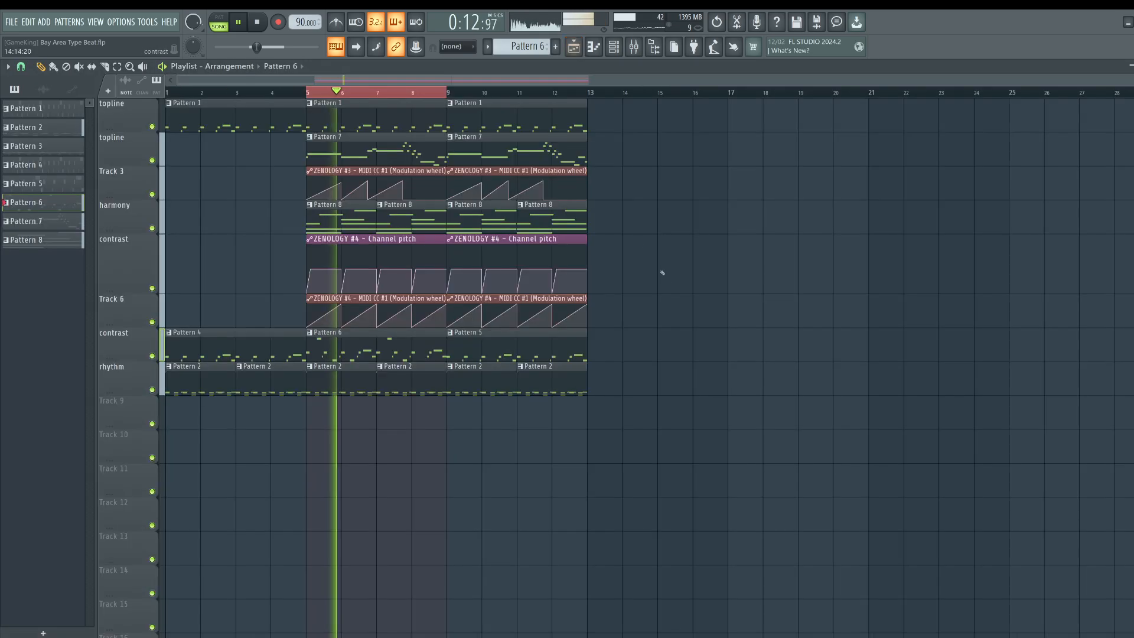
{"action": "right_click", "coordinate": [512, 160]}
{"action": "right_click", "coordinate": [420, 146]}
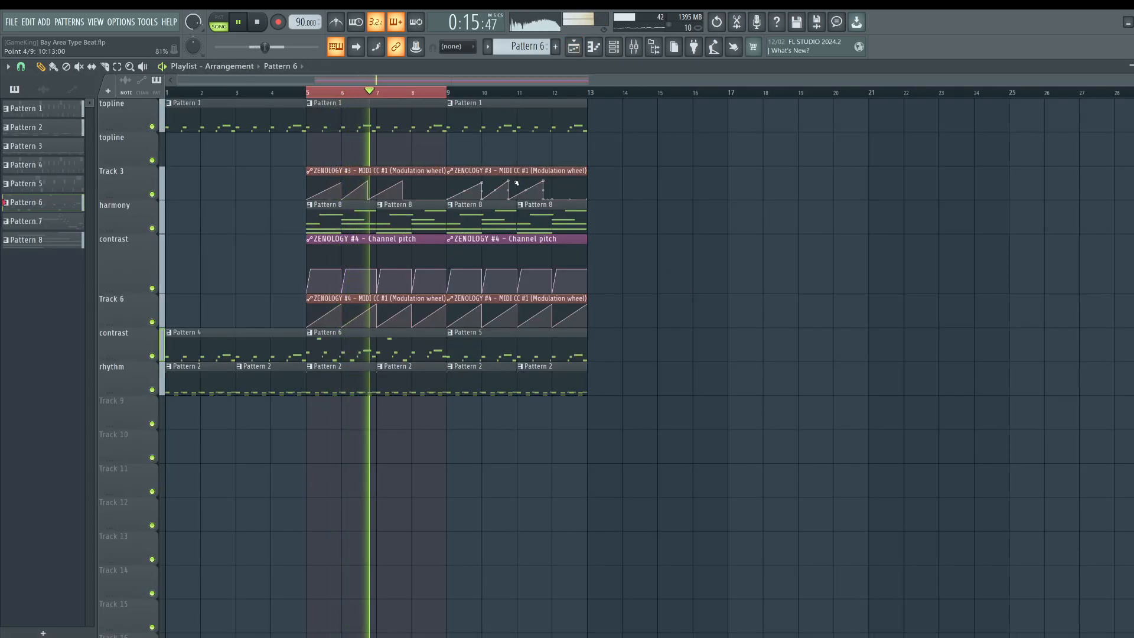
{"action": "key", "text": "ctrl+z"}
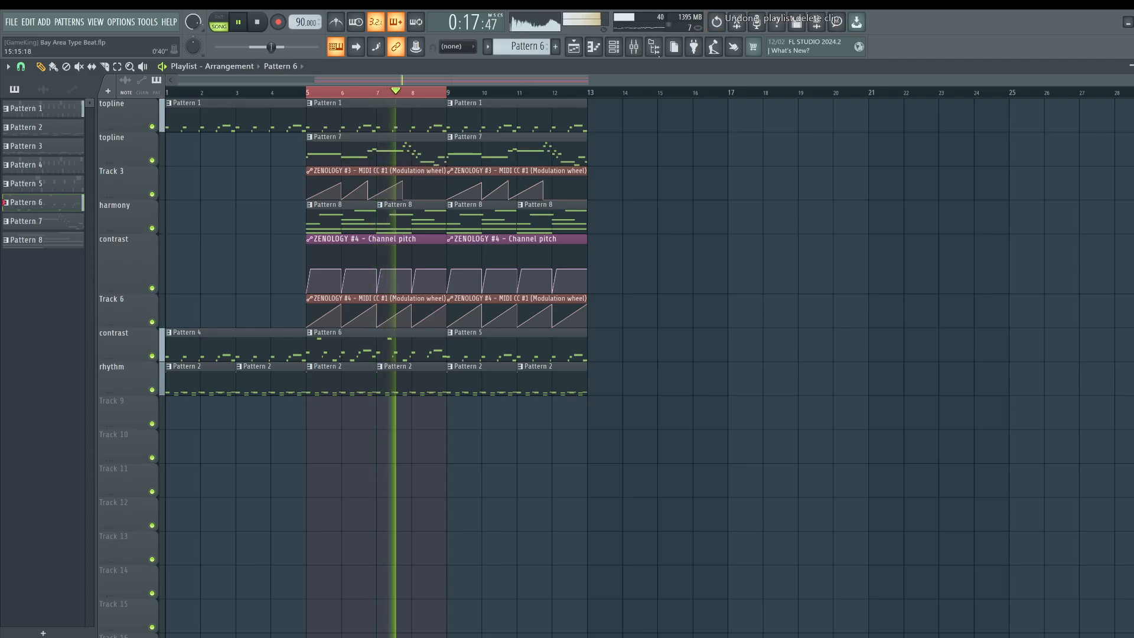
Show the browser and look through the Reddit Drum Kits folder inside Friend Sounds for a drum kit.
{"action": "key", "text": "alt+F8"}
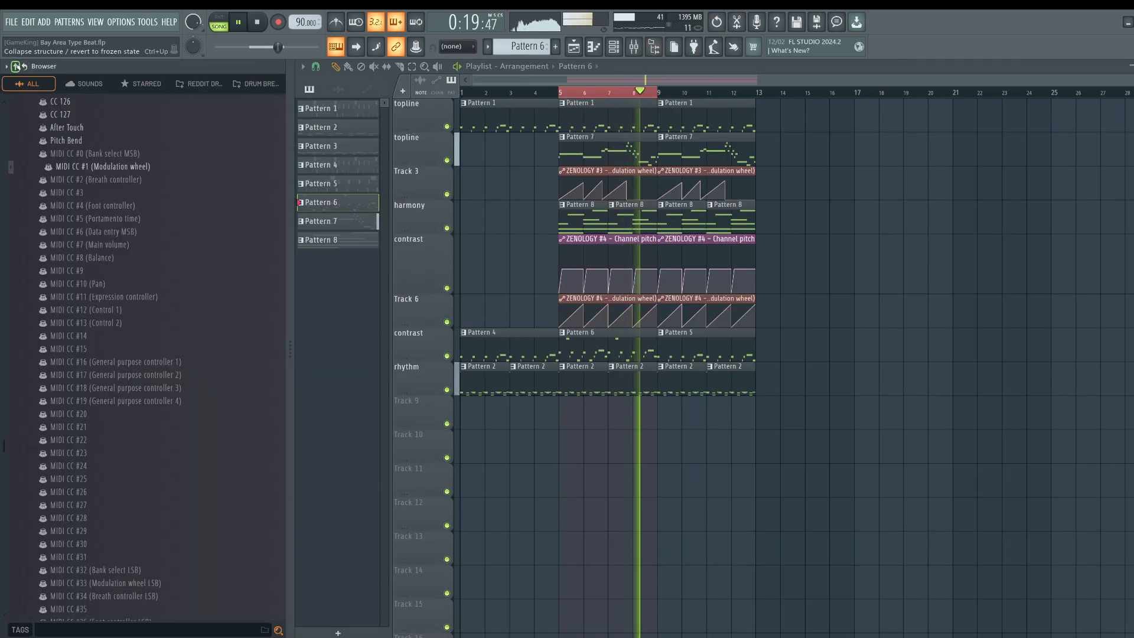
{"action": "left_click", "coordinate": [16, 66]}
{"action": "left_click", "coordinate": [71, 307]}
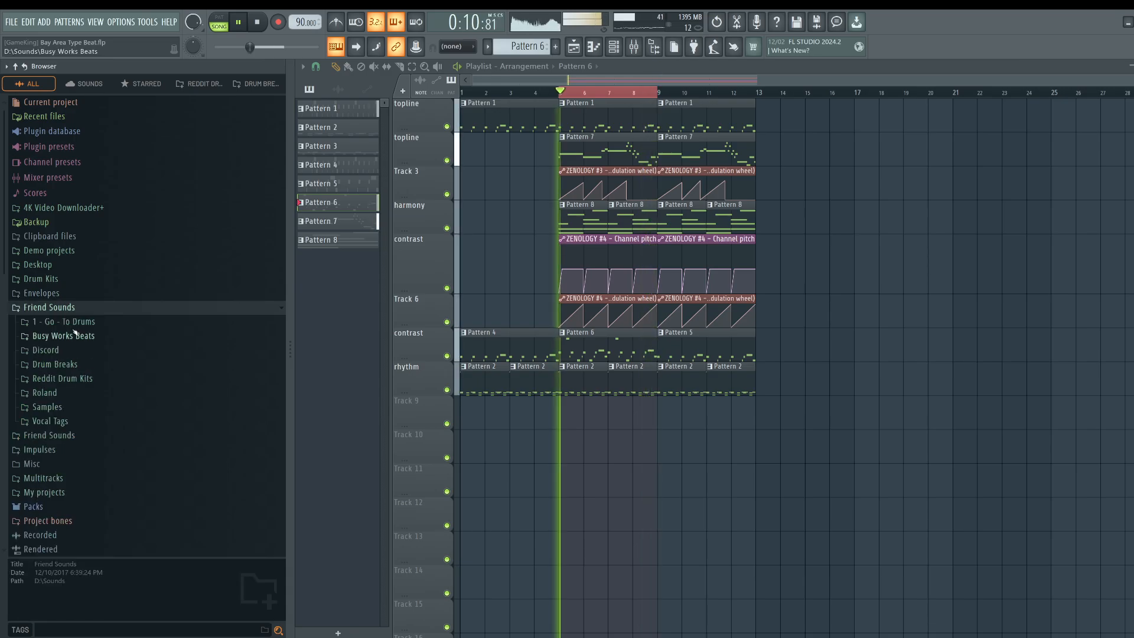
{"action": "left_click", "coordinate": [75, 378]}
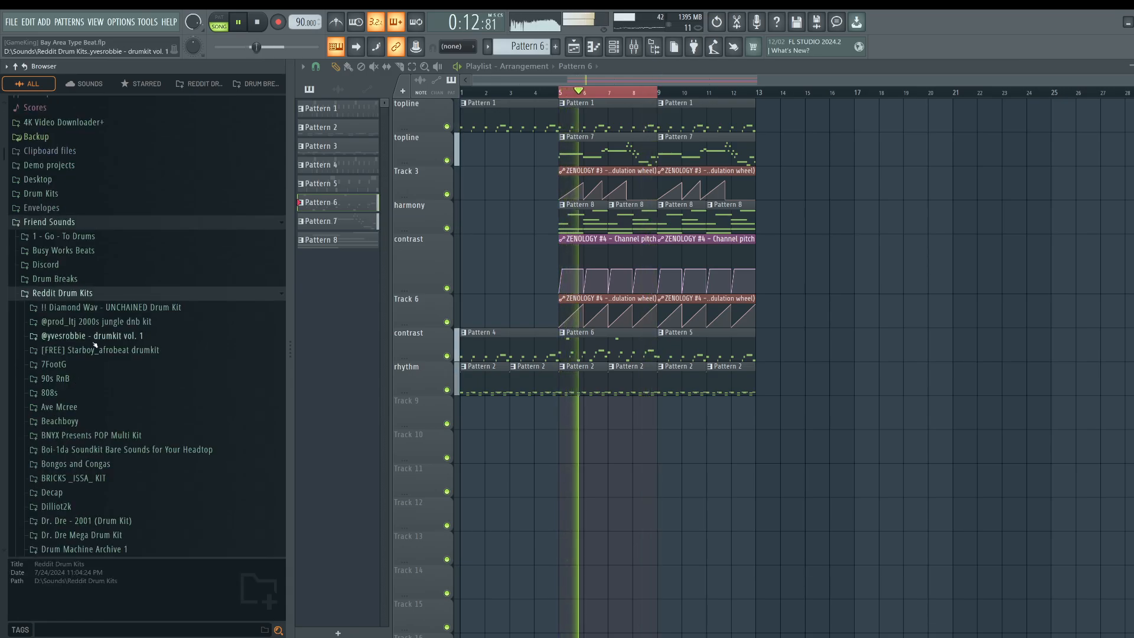
{"action": "scroll", "coordinate": [95, 345], "scroll_direction": "down", "scroll_amount": 3}
{"action": "scroll", "coordinate": [83, 333], "scroll_direction": "down", "scroll_amount": 6}
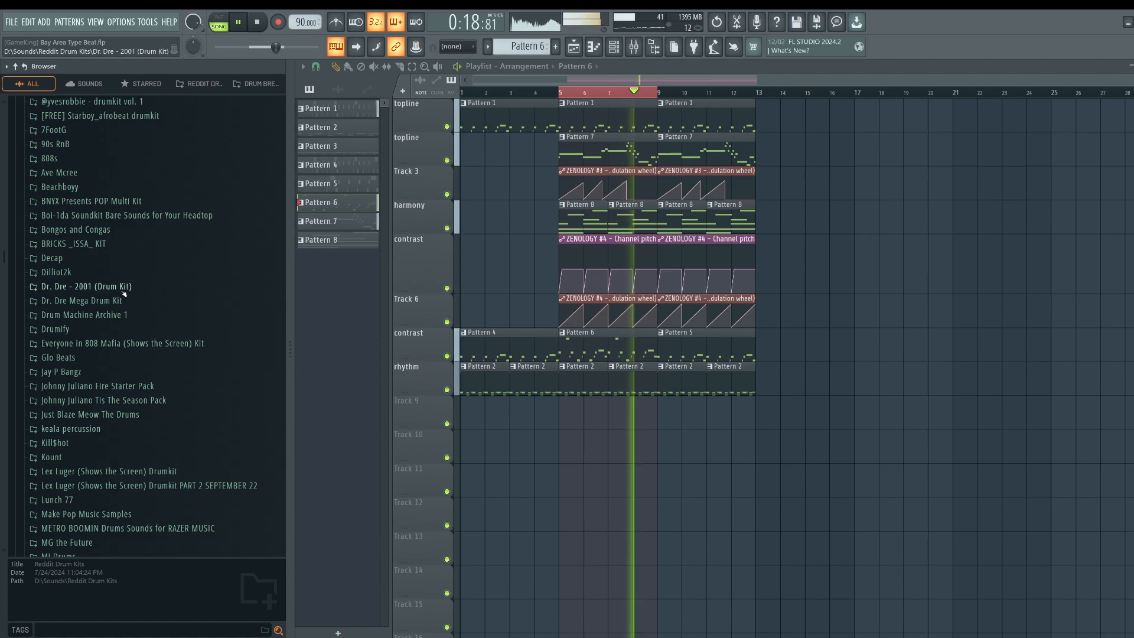
{"action": "scroll", "coordinate": [124, 293], "scroll_direction": "up", "scroll_amount": 5}
{"action": "scroll", "coordinate": [94, 330], "scroll_direction": "down", "scroll_amount": 8}
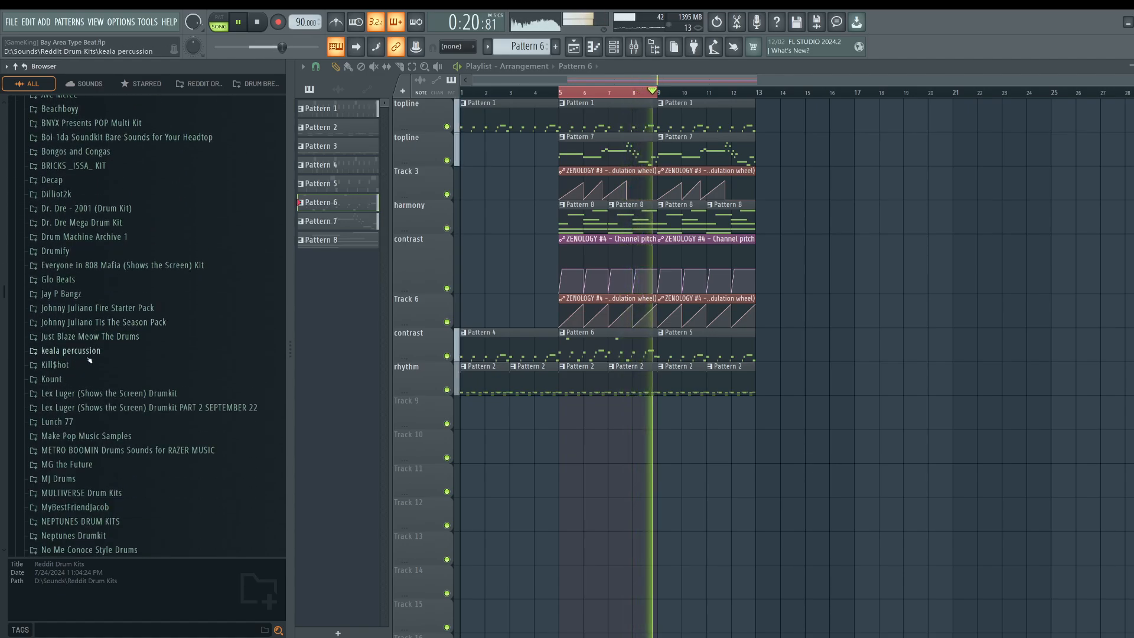
{"action": "left_click", "coordinate": [90, 358]}
Switch the browser to its dedicated Reddit Drum Kits view and examine the kit folders while auditioning the loop.
{"action": "left_click", "coordinate": [256, 83]}
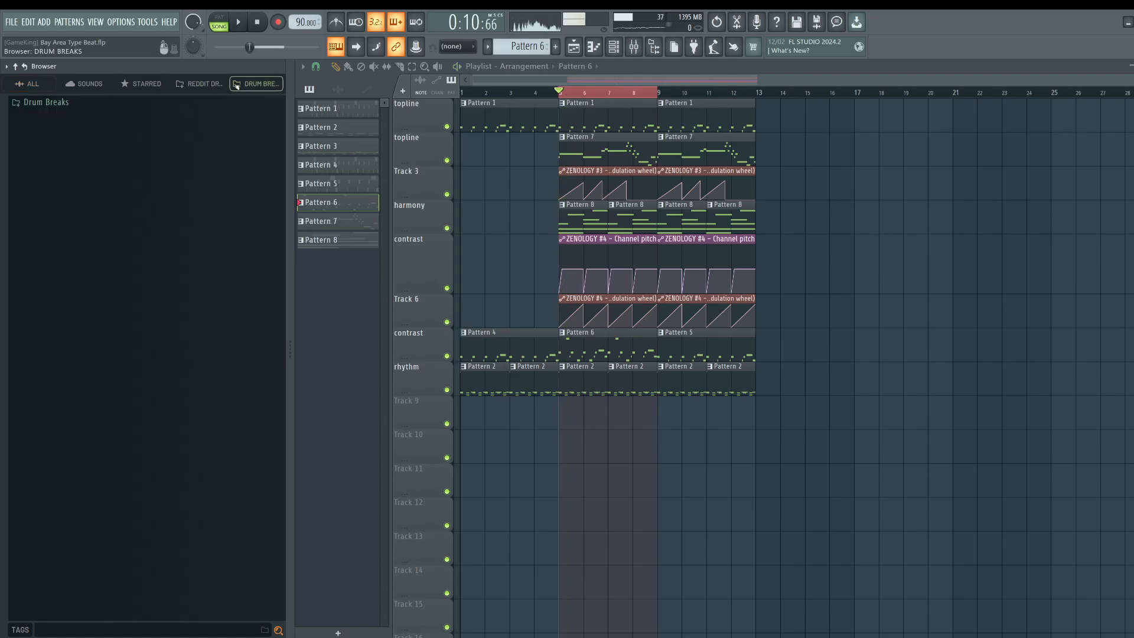
{"action": "left_click", "coordinate": [199, 83]}
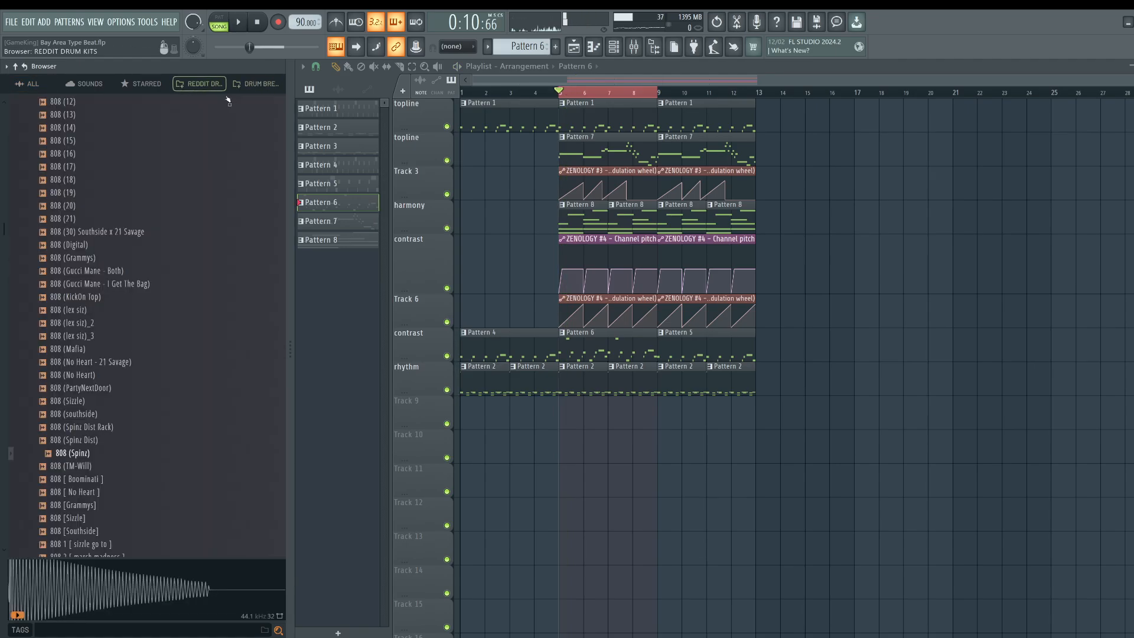
{"action": "left_click", "coordinate": [15, 67]}
{"action": "left_click", "coordinate": [98, 107]}
{"action": "scroll", "coordinate": [95, 178], "scroll_direction": "down", "scroll_amount": 3}
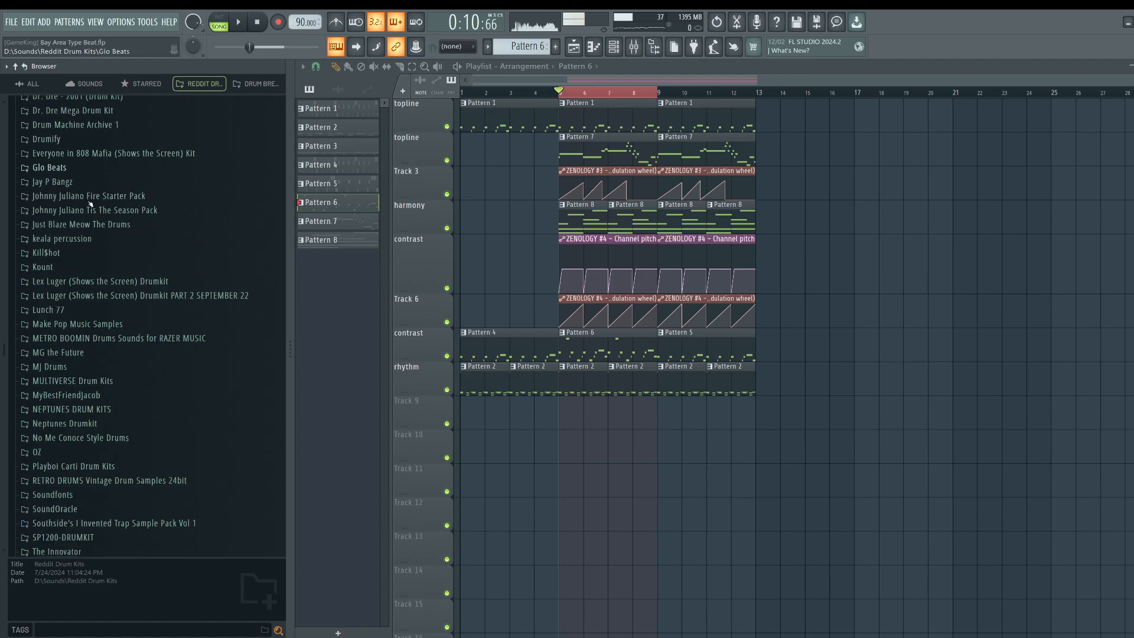
{"action": "scroll", "coordinate": [90, 203], "scroll_direction": "up", "scroll_amount": 3}
{"action": "scroll", "coordinate": [148, 240], "scroll_direction": "down", "scroll_amount": 8}
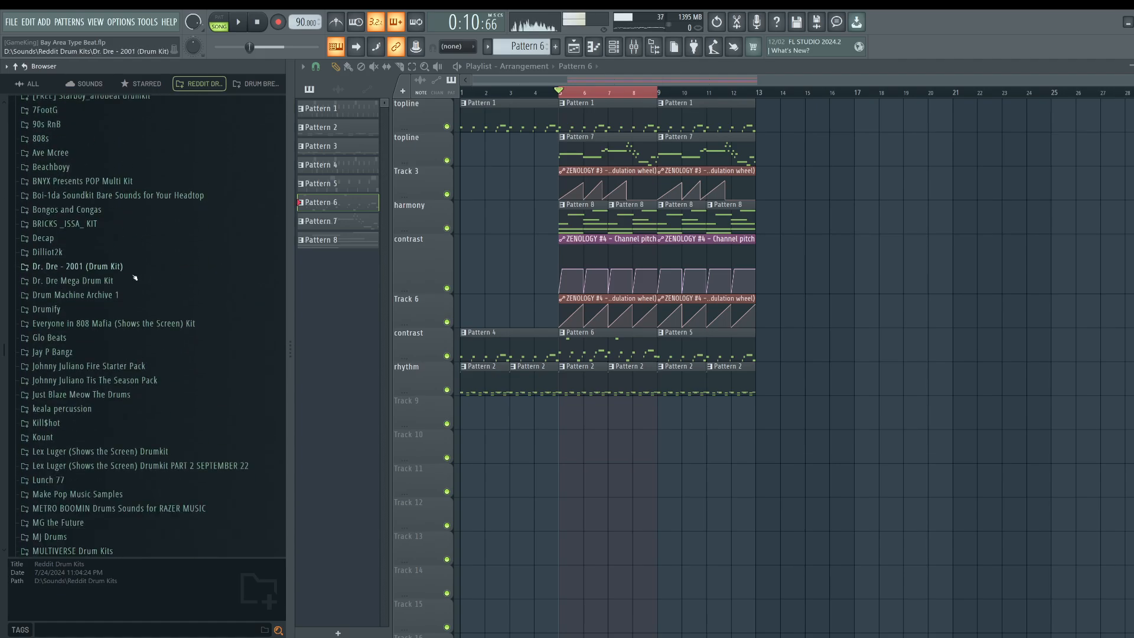
{"action": "scroll", "coordinate": [155, 308], "scroll_direction": "up", "scroll_amount": 5}
{"action": "key", "text": "space"}
{"action": "scroll", "coordinate": [155, 308], "scroll_direction": "up", "scroll_amount": 2}
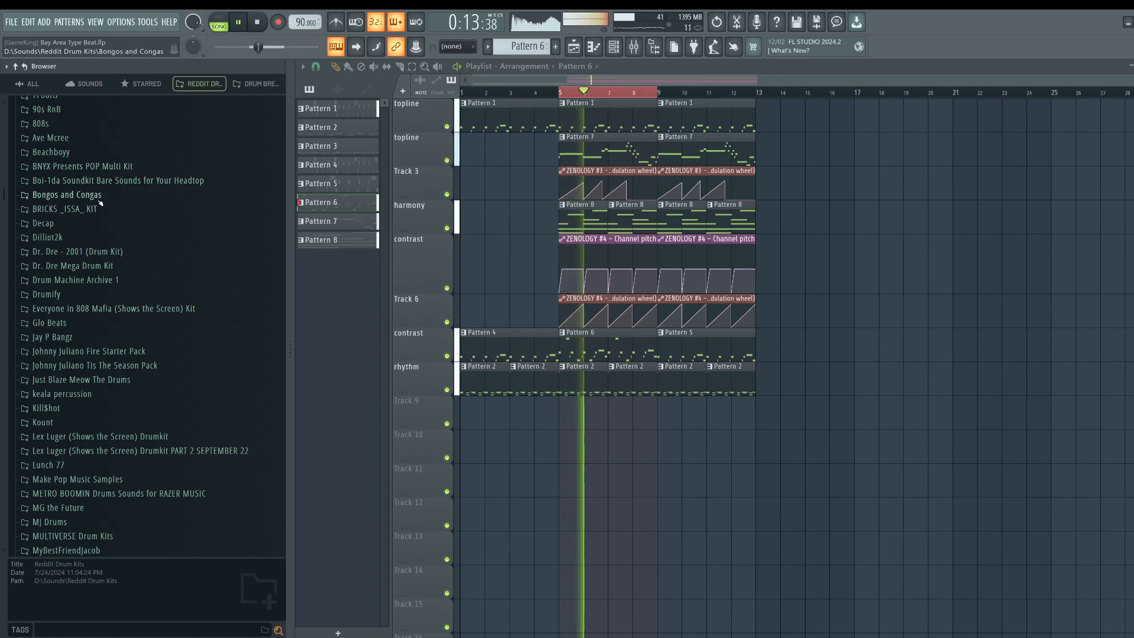
{"action": "key", "text": "space"}
{"action": "left_click", "coordinate": [83, 151]}
{"action": "scroll", "coordinate": [94, 225], "scroll_direction": "down", "scroll_amount": 5}
{"action": "scroll", "coordinate": [96, 236], "scroll_direction": "up", "scroll_amount": 7}
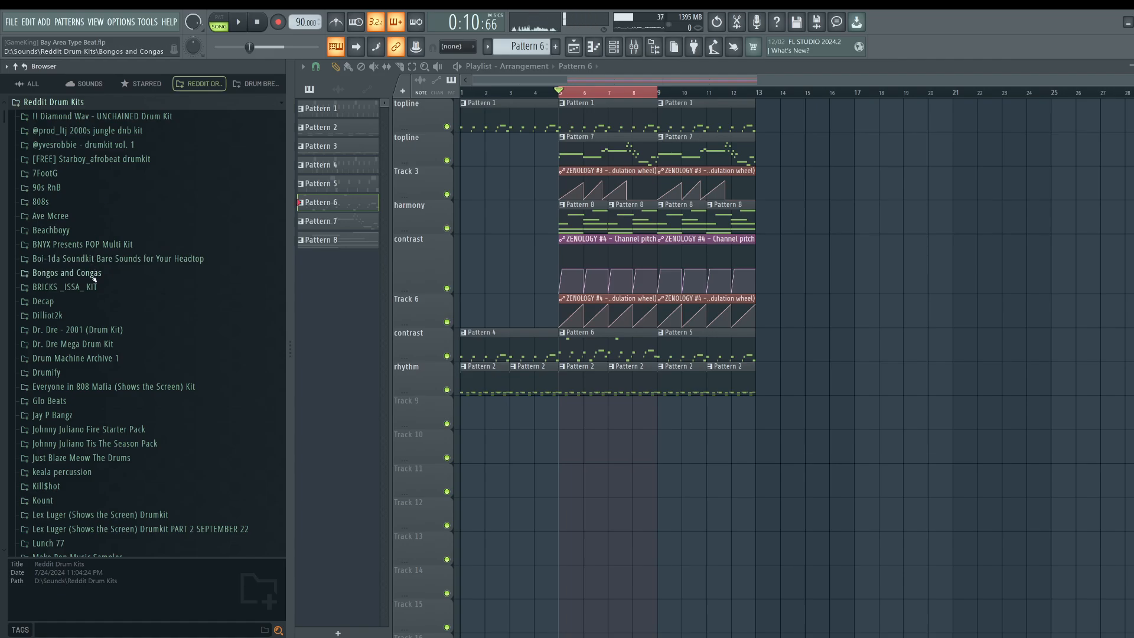
{"action": "scroll", "coordinate": [93, 279], "scroll_direction": "down", "scroll_amount": 10}
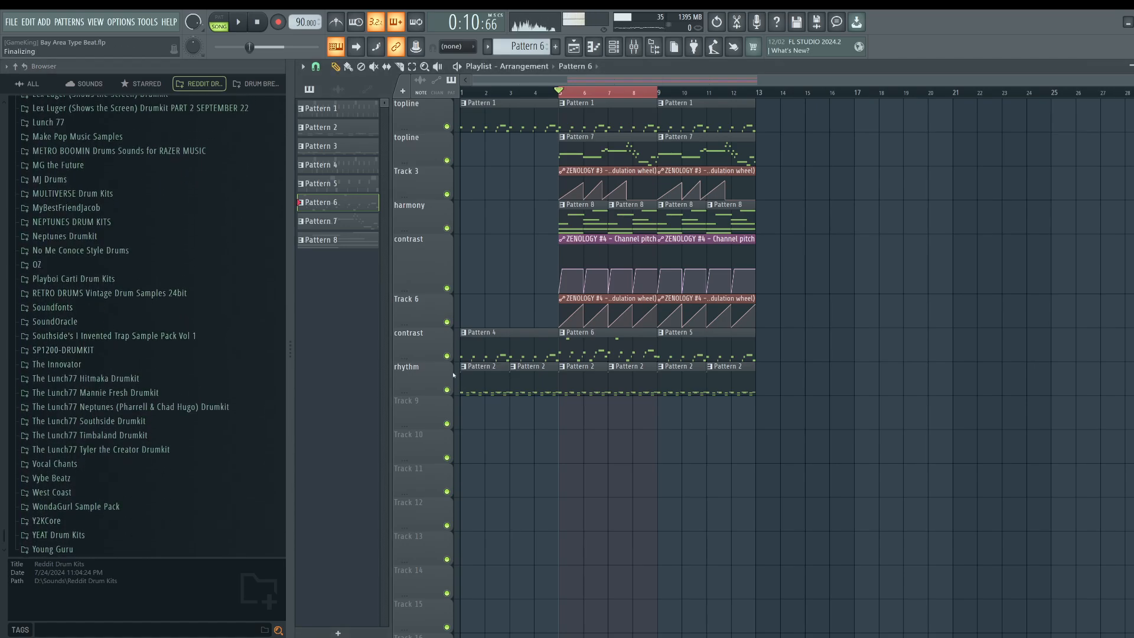
Expand the Neptunes Drumkit folder during playback and clear the playlist's time selection over bars 5 to 8.
{"action": "key", "text": "space"}
{"action": "scroll", "coordinate": [124, 248], "scroll_direction": "up", "scroll_amount": 2}
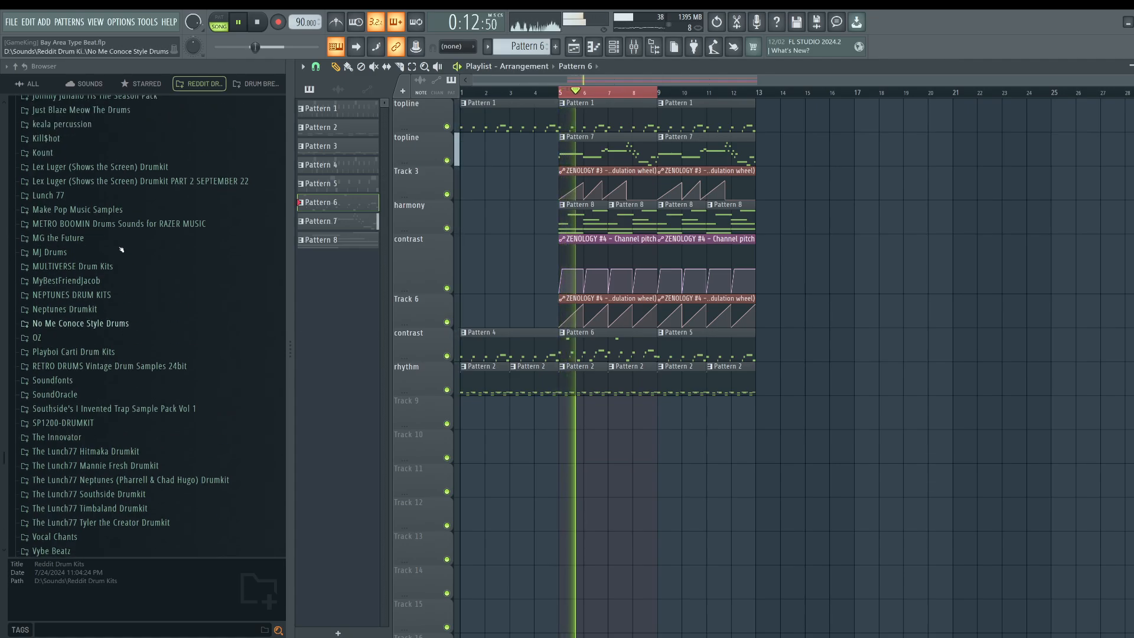
{"action": "left_click", "coordinate": [89, 315]}
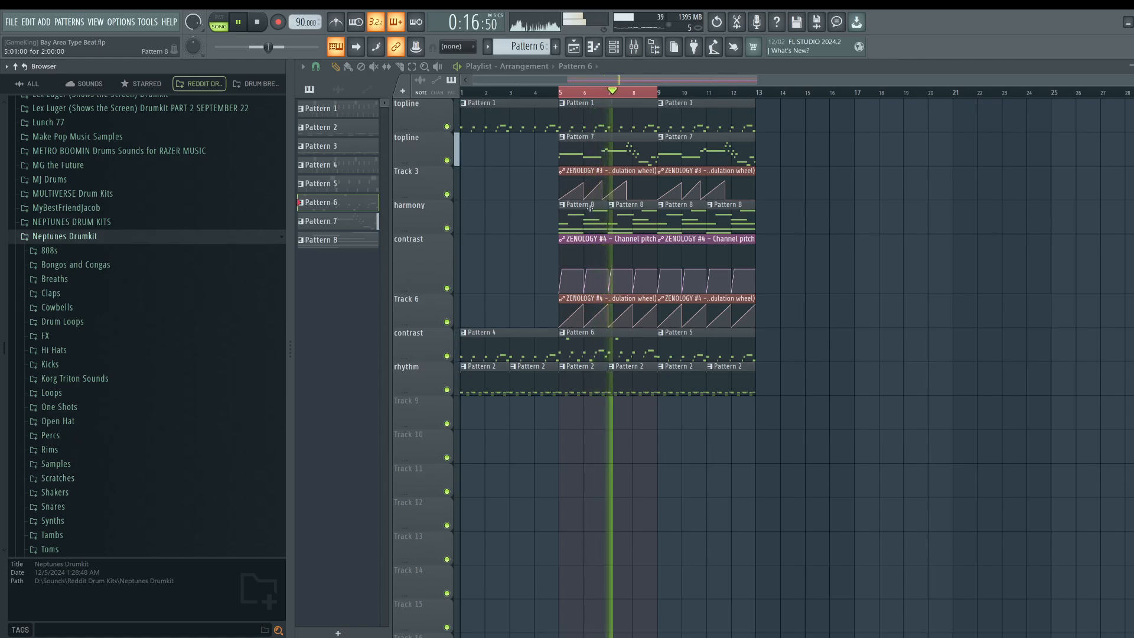
{"action": "left_click_drag", "start_coordinate": [773, 211], "coordinate": [617, 239]}
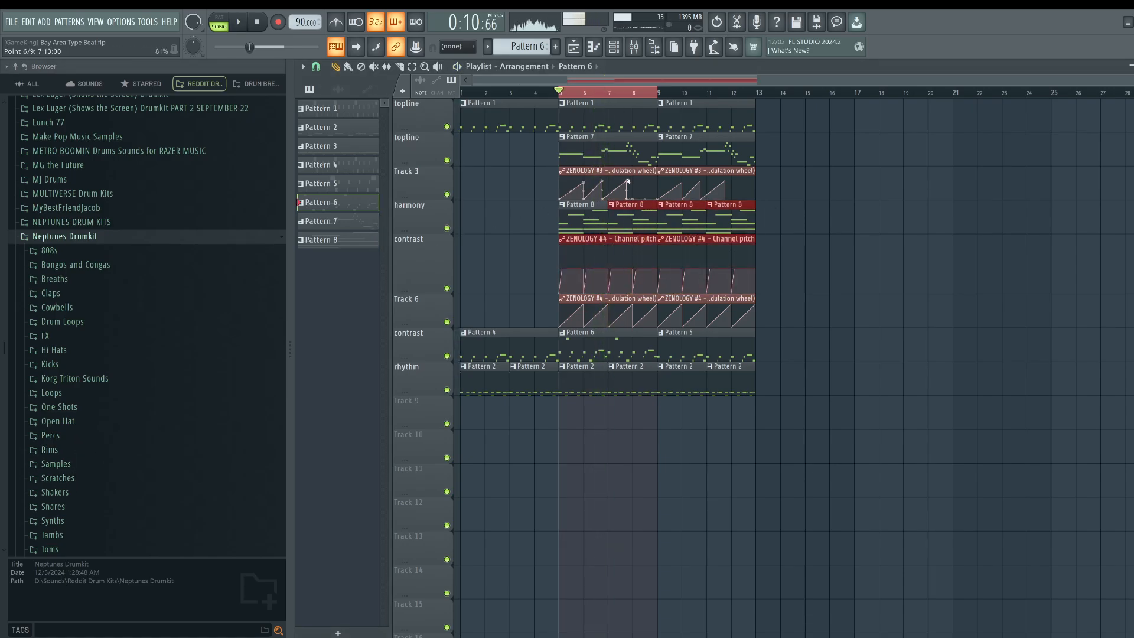
{"action": "left_click_drag", "start_coordinate": [601, 150], "coordinate": [722, 145]}
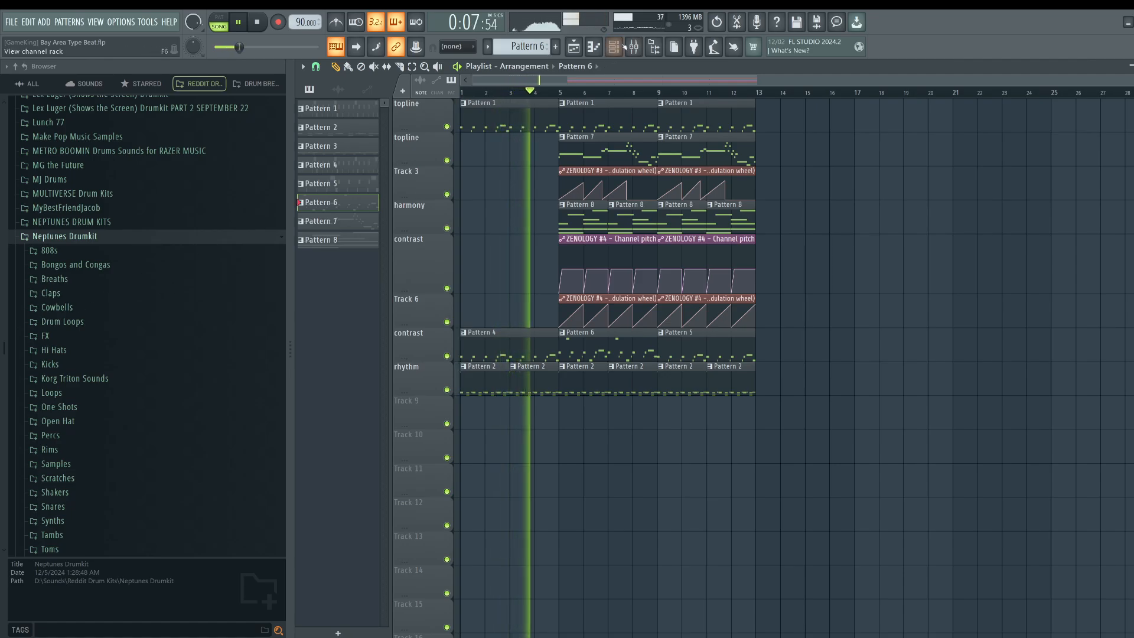
Switch the channel rack to Pattern 2 and open the Fruity DrumSynth Live piano roll.
{"action": "left_click", "coordinate": [624, 47]}
{"action": "left_click", "coordinate": [544, 305]}
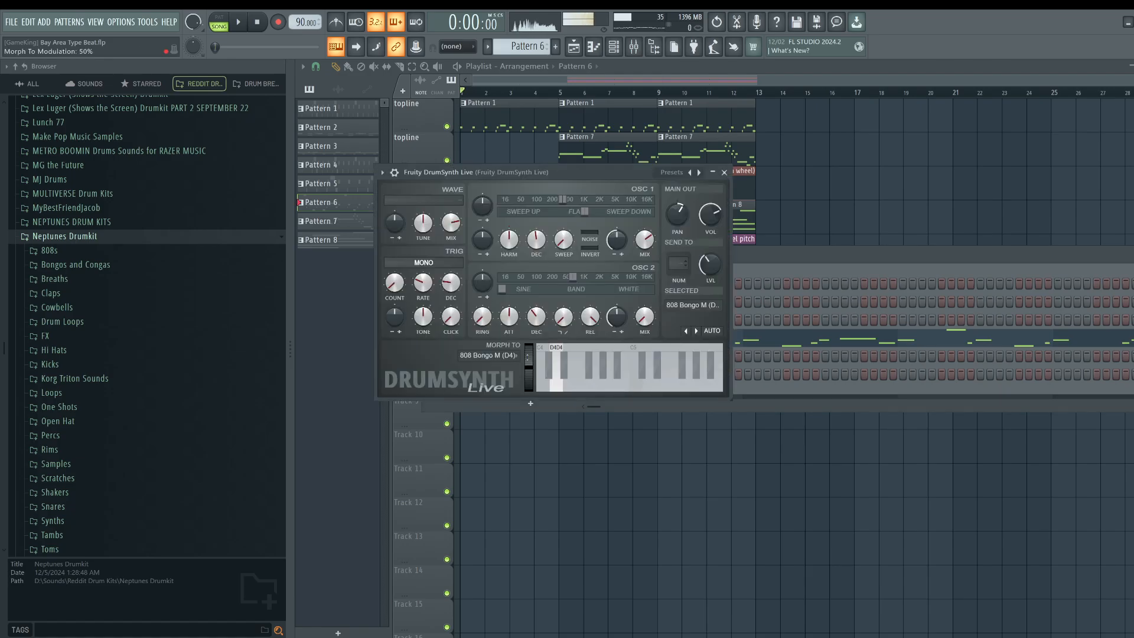
{"action": "left_click", "coordinate": [723, 174]}
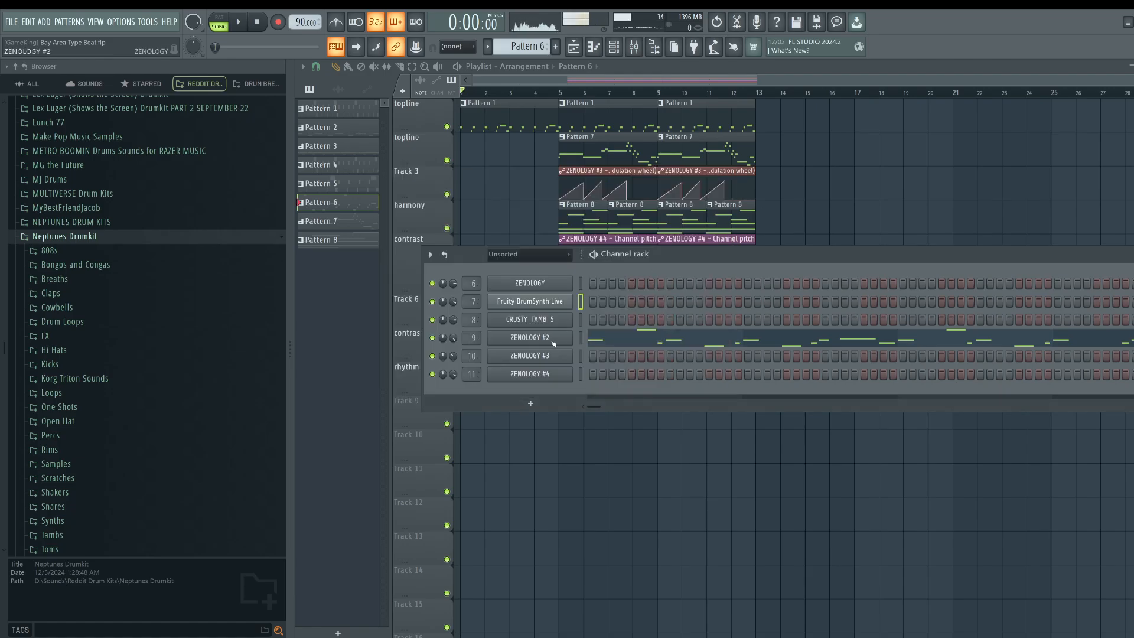
{"action": "left_click_drag", "start_coordinate": [540, 46], "coordinate": [541, 56]}
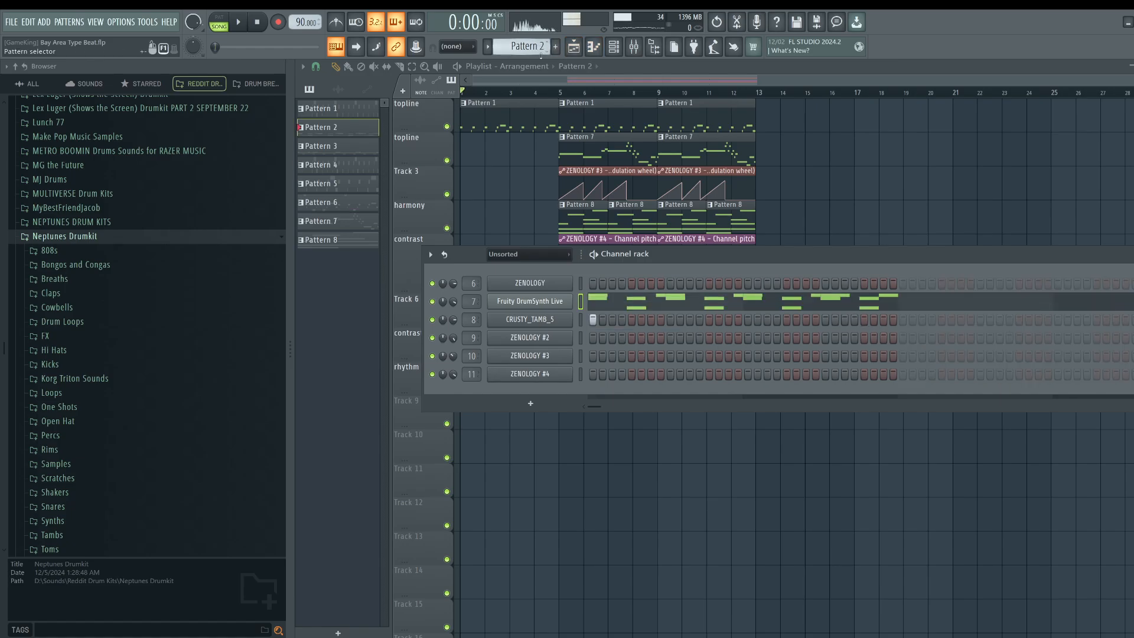
{"action": "left_click", "coordinate": [608, 300]}
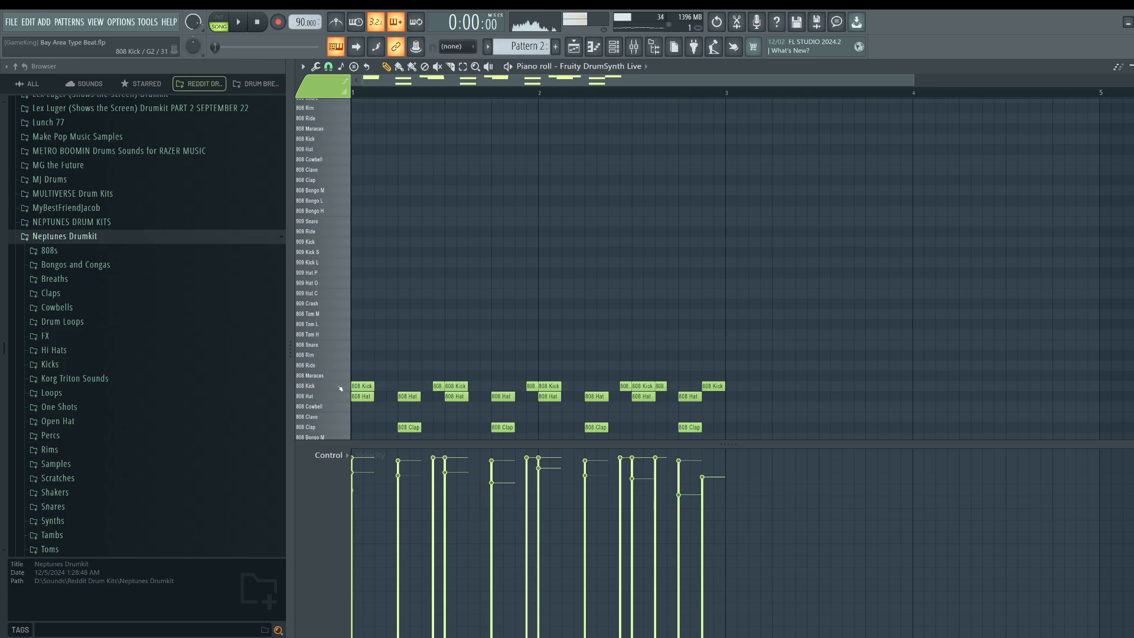
Audition the 808 Bongo H (C2) and 808 Kick (G2) sounds in Fruity DrumSynth Live, and play the song from the start.
{"action": "left_click", "coordinate": [613, 54]}
{"action": "left_click", "coordinate": [554, 303]}
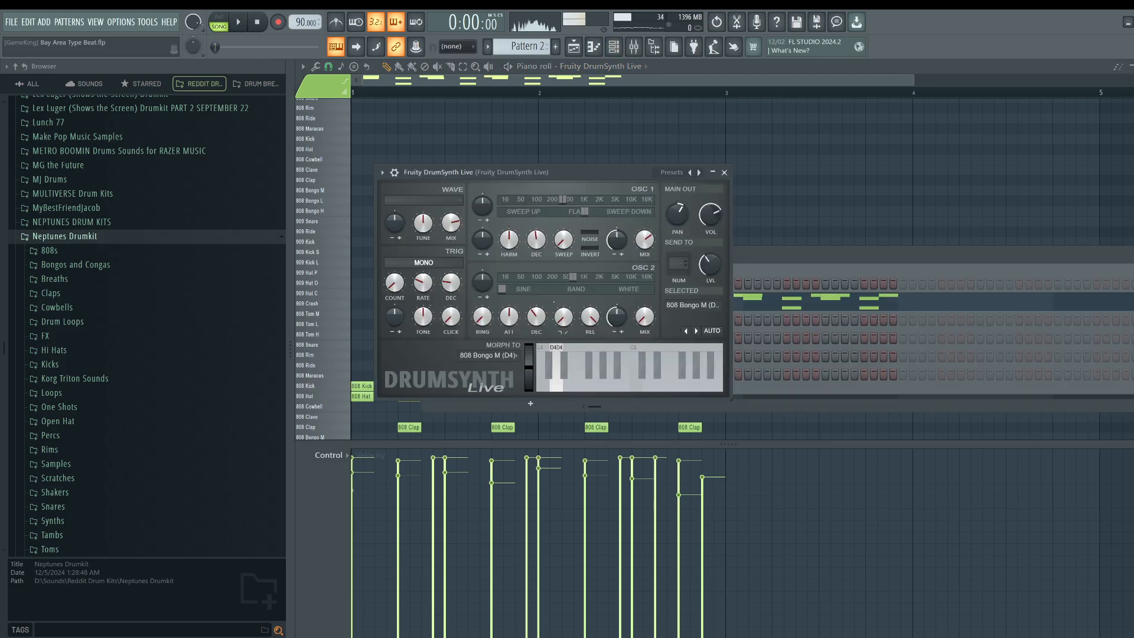
{"action": "right_click", "coordinate": [527, 362]}
{"action": "left_click", "coordinate": [551, 350]}
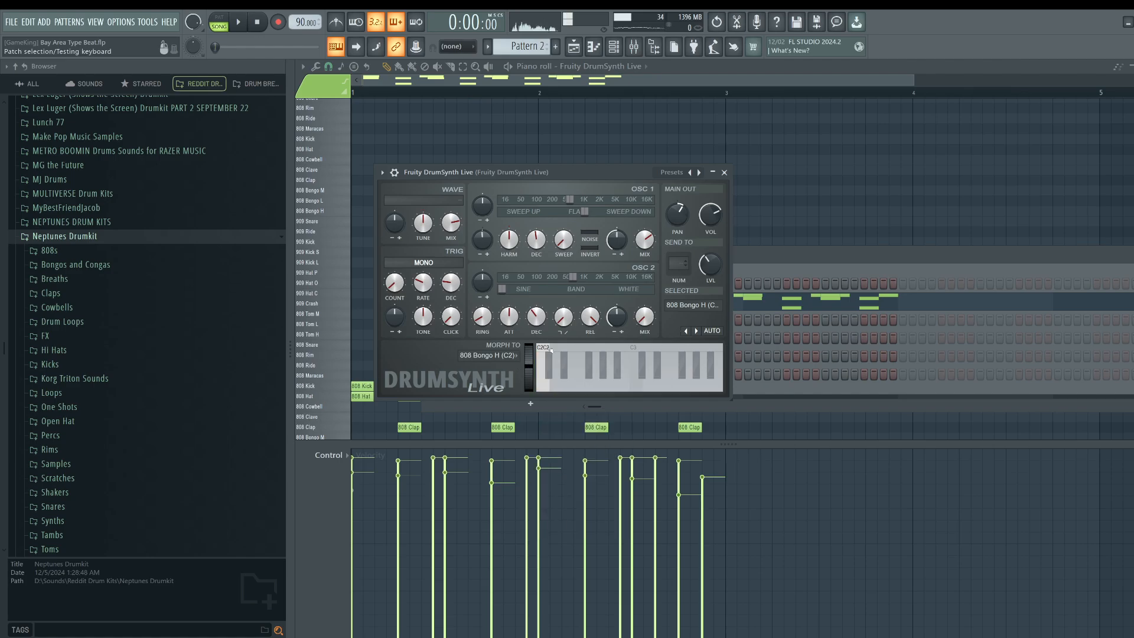
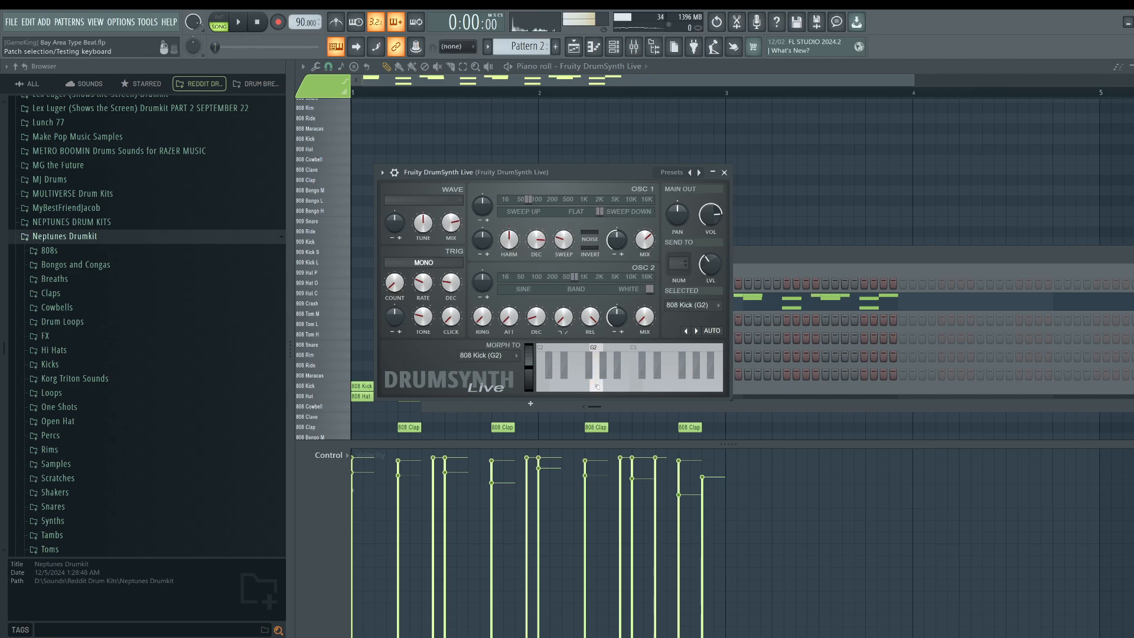
{"action": "left_click", "coordinate": [724, 172]}
{"action": "key", "text": "space"}
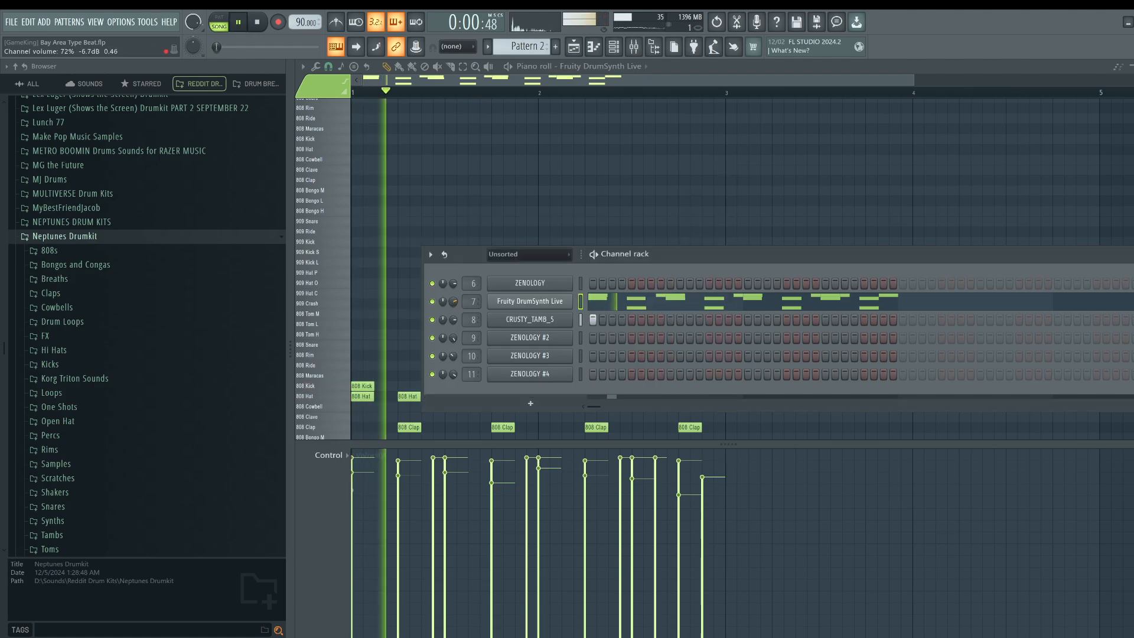
Adjust the Osc 1 envelope decay time of the 808 Kick (G2) in Fruity DrumSynth Live while the song plays.
{"action": "left_click", "coordinate": [553, 300]}
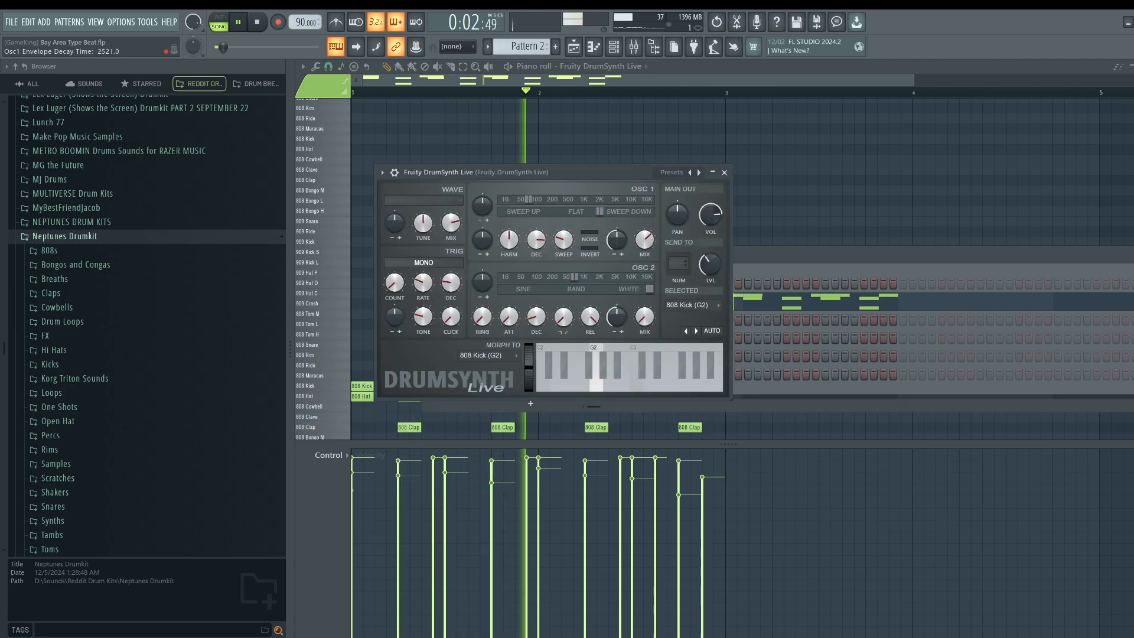
{"action": "left_click_drag", "start_coordinate": [536, 239], "coordinate": [536, 247]}
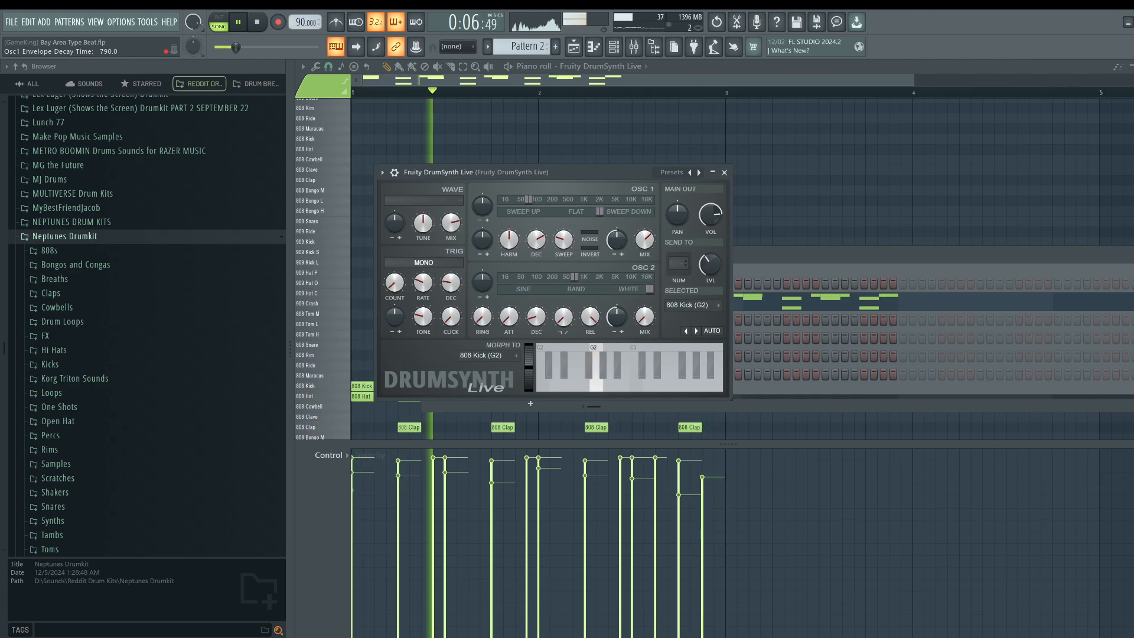
{"action": "left_click_drag", "start_coordinate": [536, 240], "coordinate": [536, 235]}
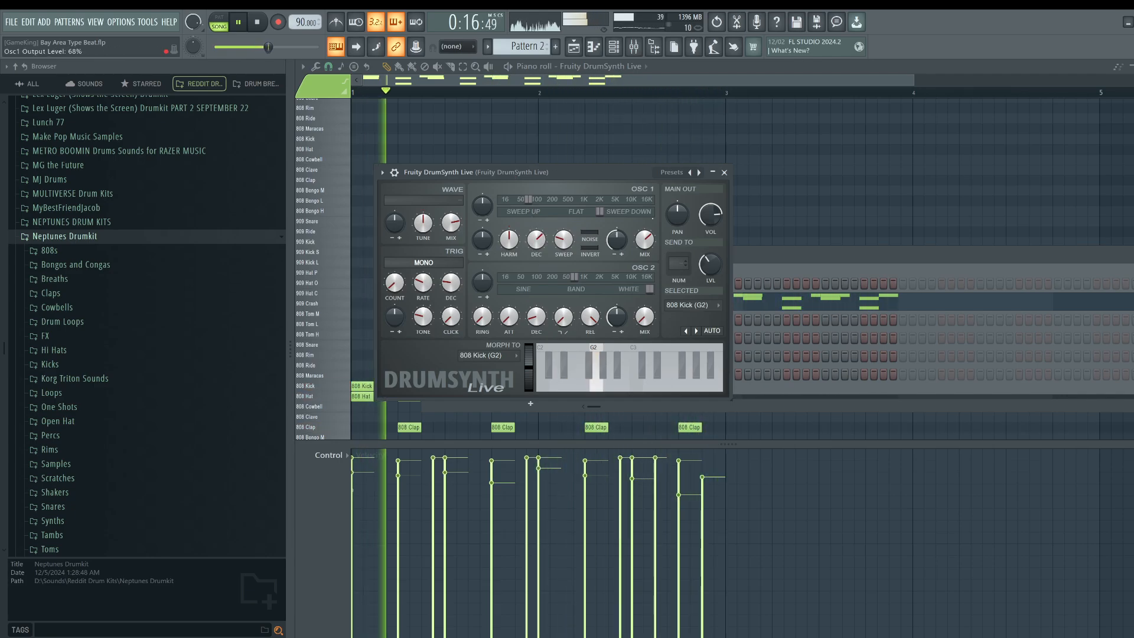
{"action": "left_click", "coordinate": [724, 172]}
{"action": "right_click", "coordinate": [699, 182]}
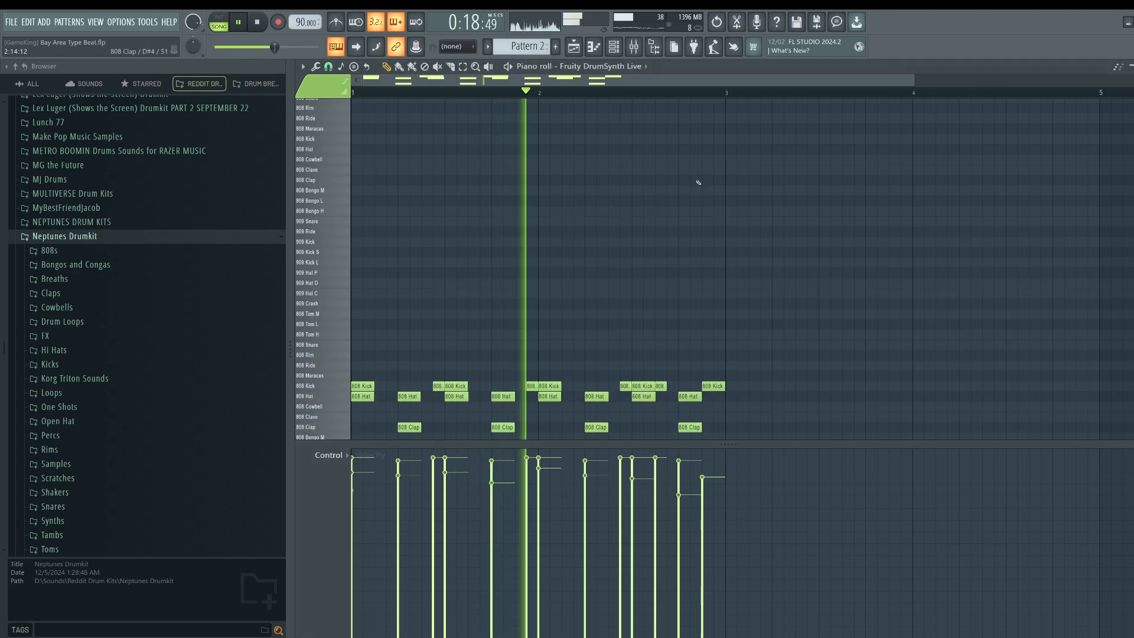
Return to the playlist arrangement and hide the browser, leaving no clips selected.
{"action": "left_click", "coordinate": [582, 46]}
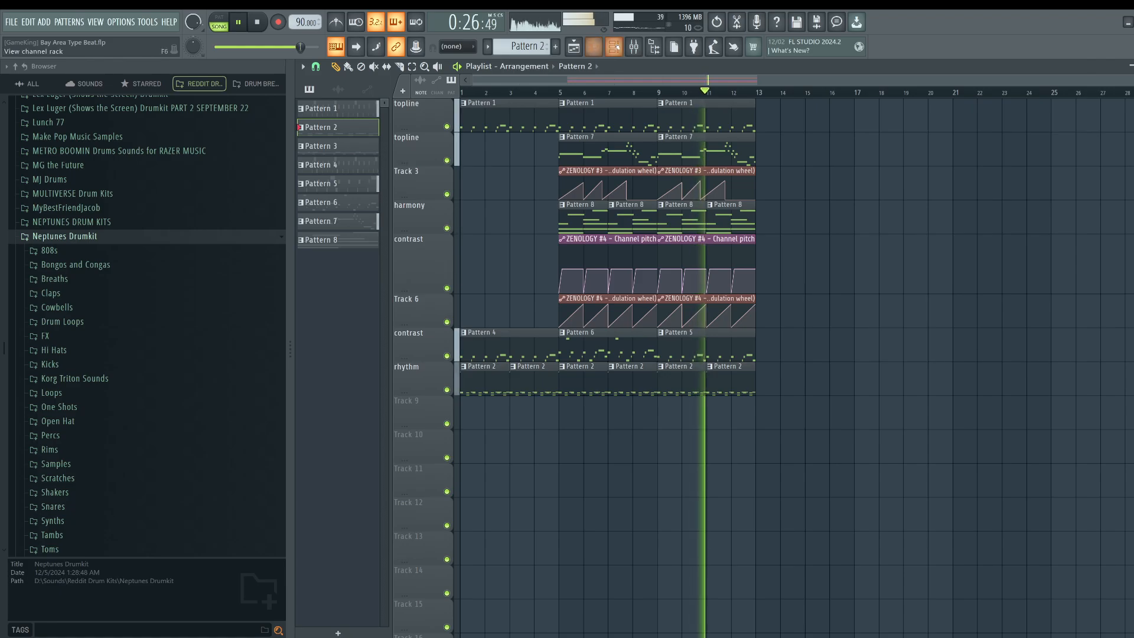
{"action": "left_click", "coordinate": [593, 46]}
{"action": "key", "text": "F6"}
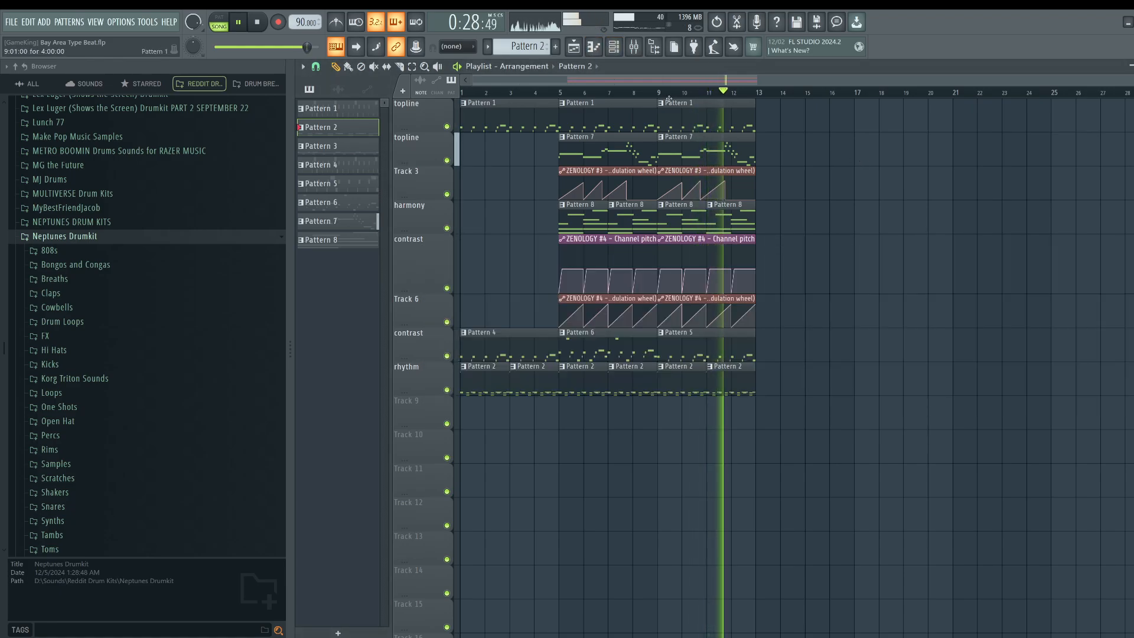
{"action": "left_click_drag", "start_coordinate": [731, 116], "coordinate": [588, 119]}
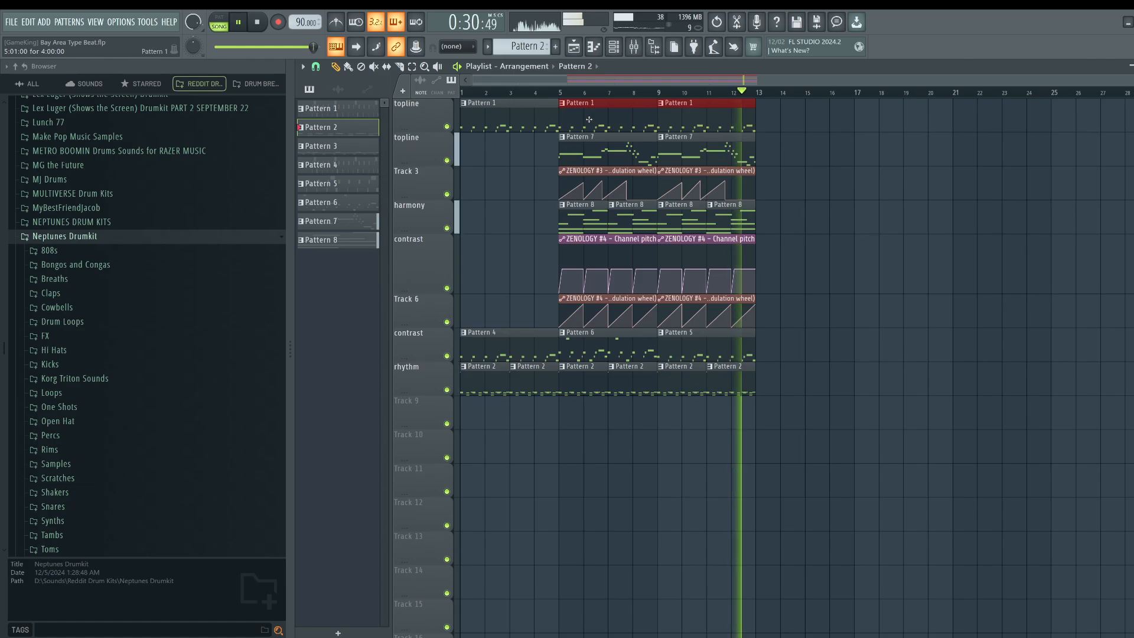
{"action": "key", "text": "F6"}
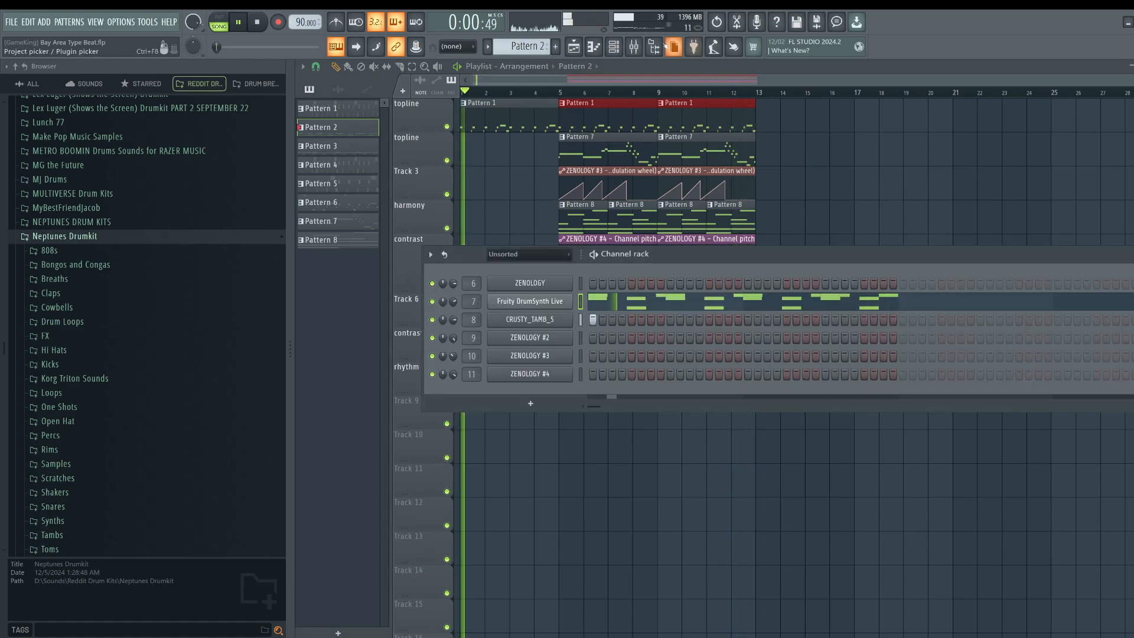
{"action": "key", "text": "alt+F8"}
{"action": "key", "text": "F6"}
{"action": "left_click", "coordinate": [615, 204], "text": "ctrl"}
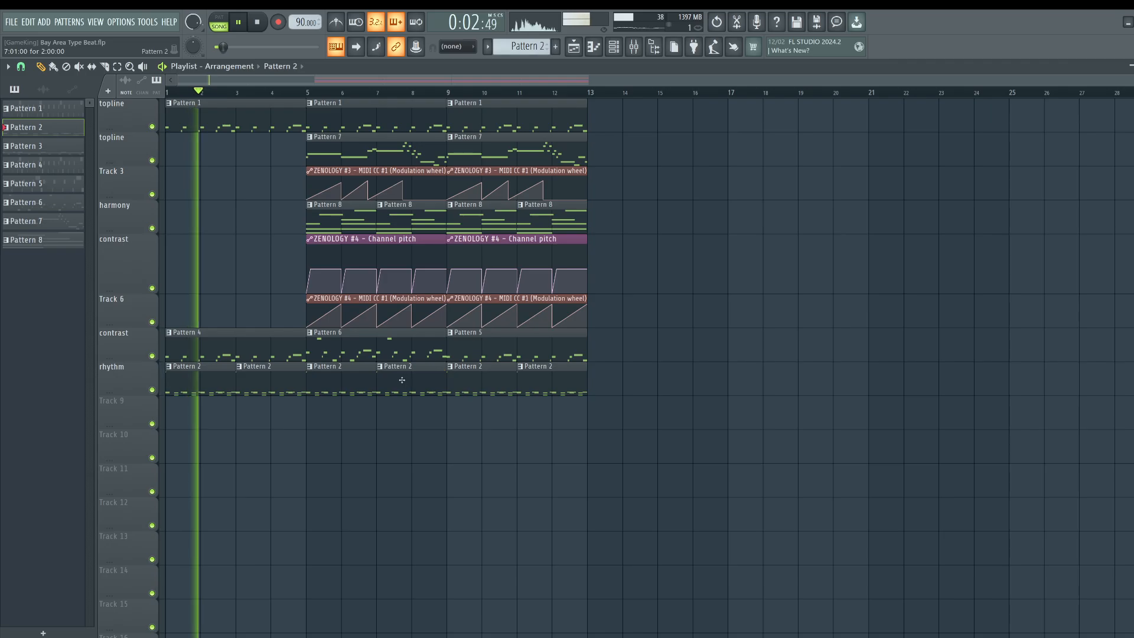
Merge the four Pattern 2 clips from bars 5 to 12 on the rhythm track into one pattern and open its drum notes.
{"action": "left_click_drag", "start_coordinate": [326, 364], "coordinate": [538, 387]}
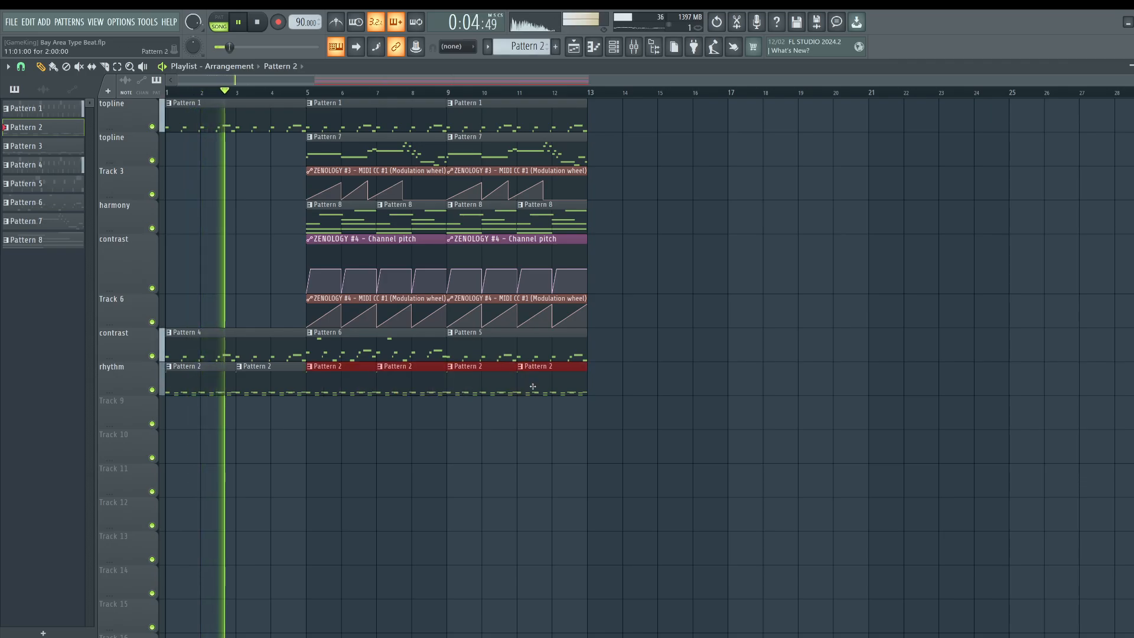
{"action": "key", "text": "ctrl+g"}
{"action": "double_click", "coordinate": [400, 377]}
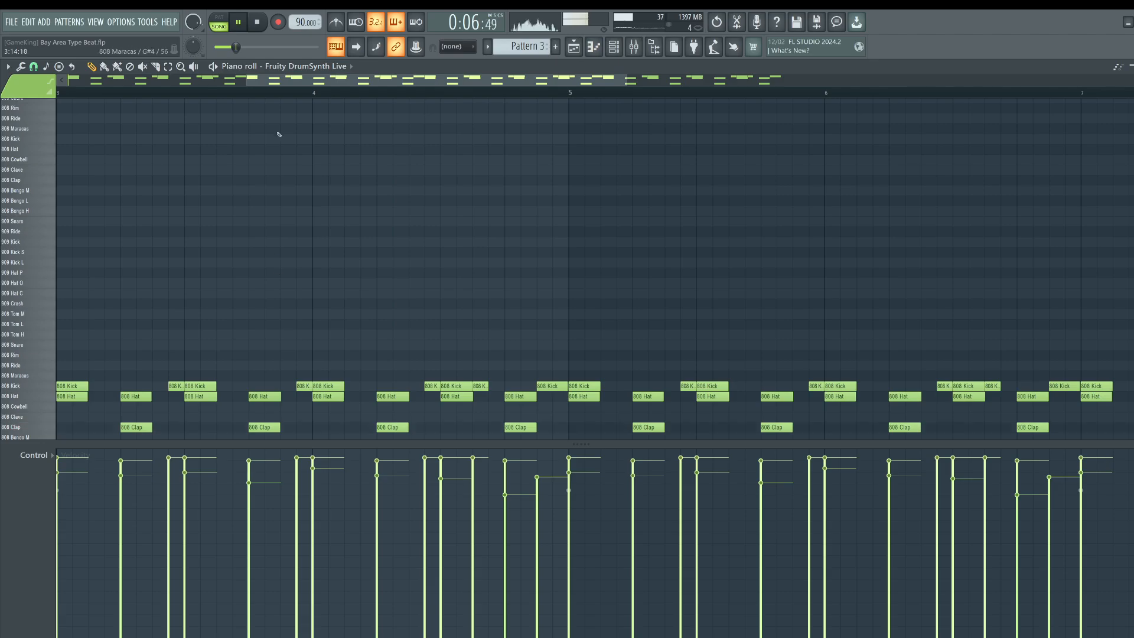
{"action": "scroll", "coordinate": [261, 96], "scroll_direction": "down", "scroll_amount": 5}
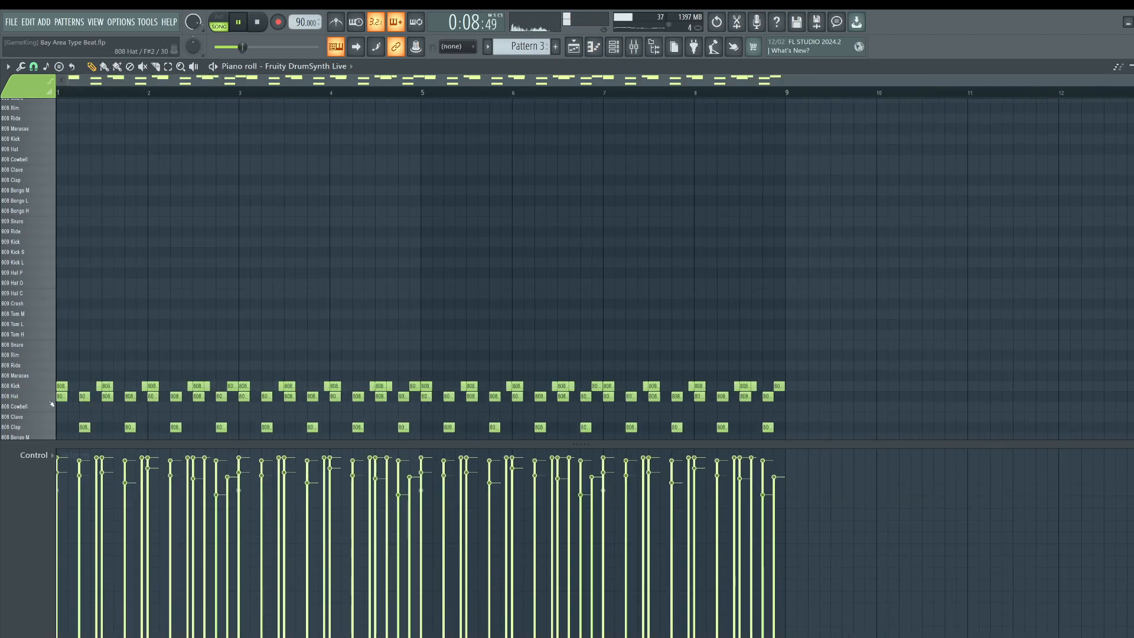
Copy all 808 Hat notes into the gaps between the existing hats and lower the copies' velocities to one even level.
{"action": "double_click", "coordinate": [52, 399]}
{"action": "left_click_drag", "start_coordinate": [60, 400], "coordinate": [74, 397]}
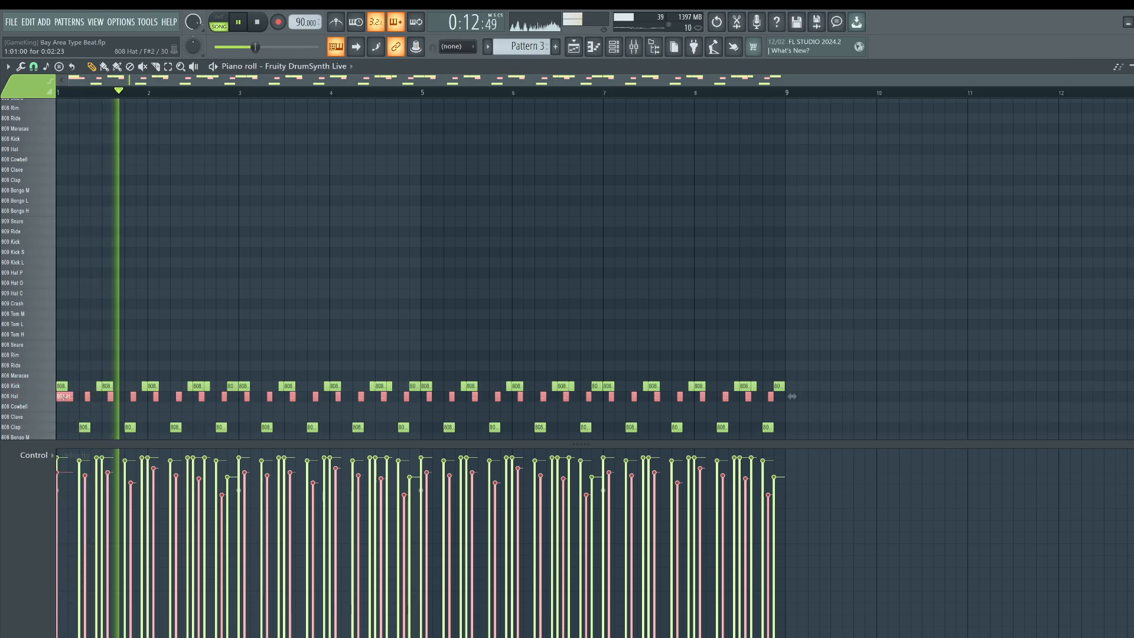
{"action": "key", "text": "ctrl+z"}
{"action": "left_click_drag", "start_coordinate": [62, 397], "coordinate": [72, 397]}
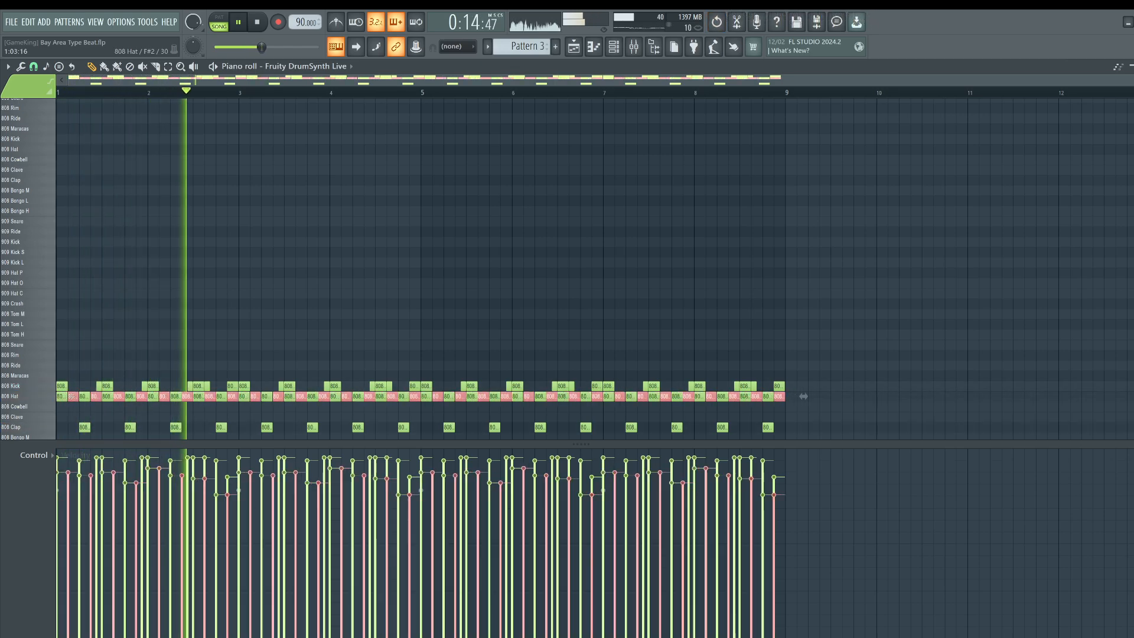
{"action": "left_click_drag", "start_coordinate": [68, 491], "coordinate": [778, 493]}
{"action": "left_click", "coordinate": [864, 348], "text": "ctrl"}
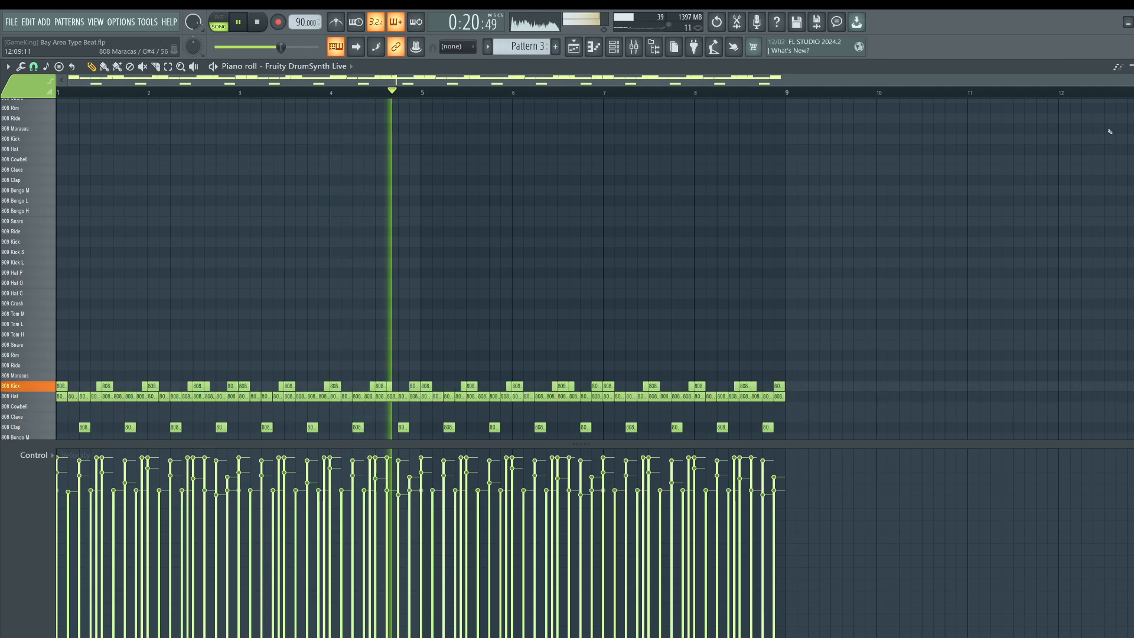
Duplicate the whole bars 5 to 12 section to bar 13 and delete the copied Pattern 8 clips from the second topline track.
{"action": "key", "text": "F5"}
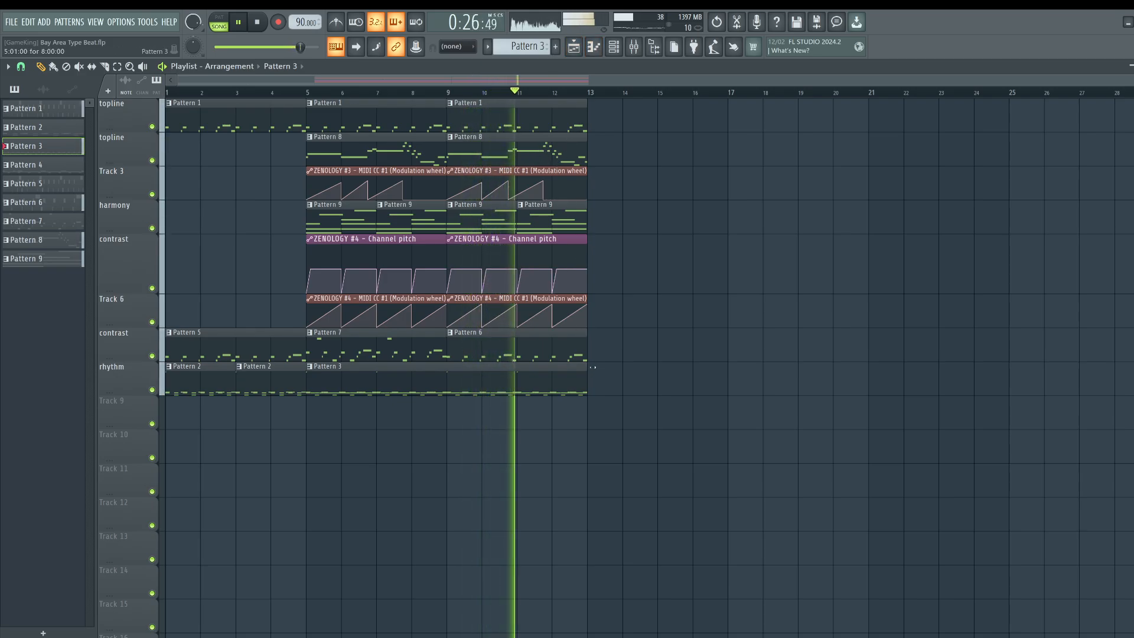
{"action": "left_click_drag", "start_coordinate": [598, 391], "coordinate": [621, 111]}
{"action": "right_click", "coordinate": [661, 149]}
{"action": "right_click", "coordinate": [752, 154]}
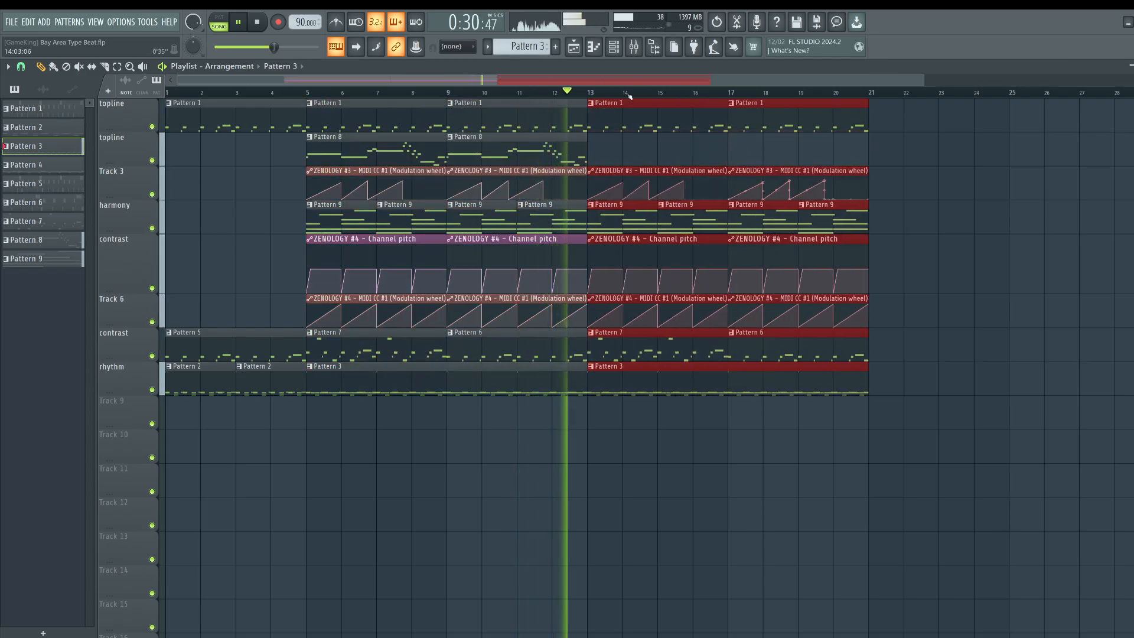
Add another ZENOLOGY instrument channel to the channel rack and close its plugin window.
{"action": "left_click", "coordinate": [615, 48]}
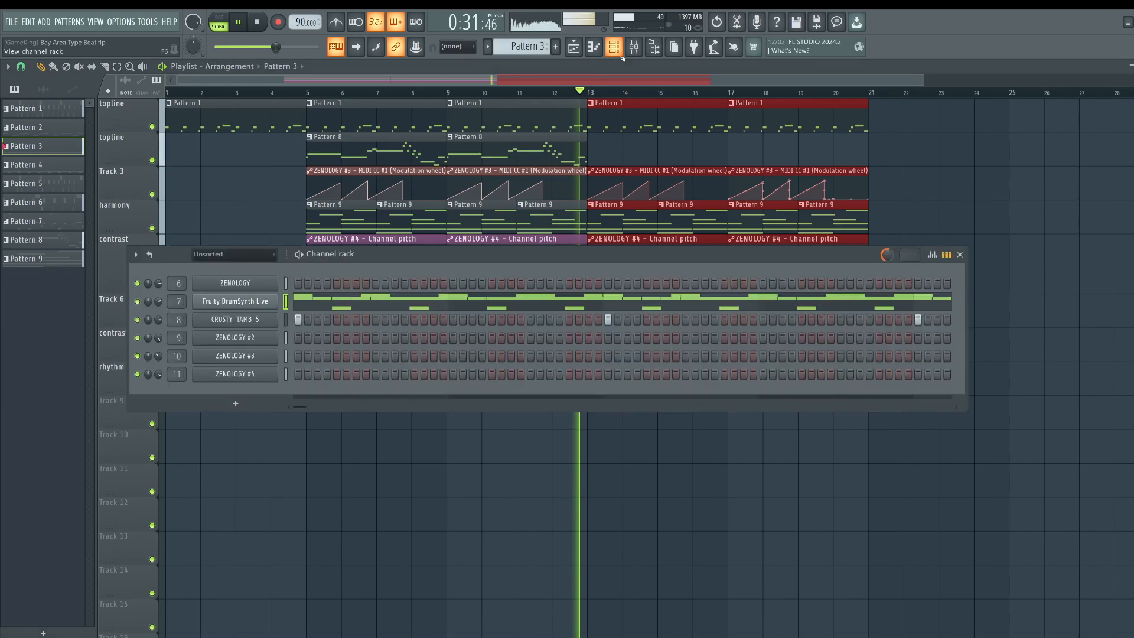
{"action": "left_click", "coordinate": [249, 404]}
{"action": "left_click", "coordinate": [681, 357]}
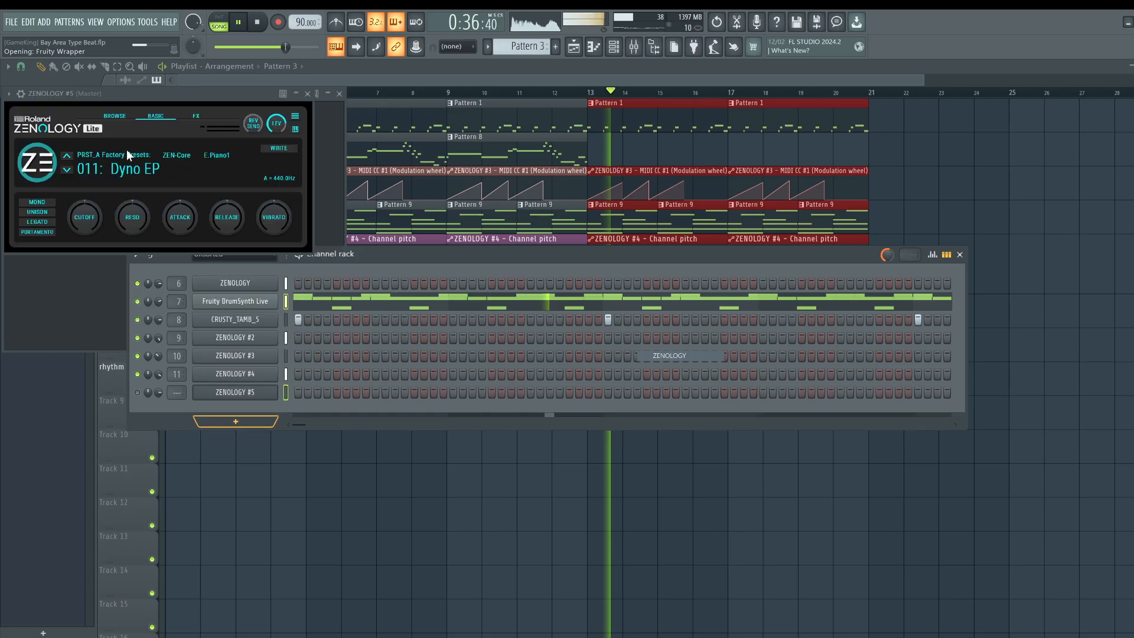
{"action": "left_click", "coordinate": [916, 184]}
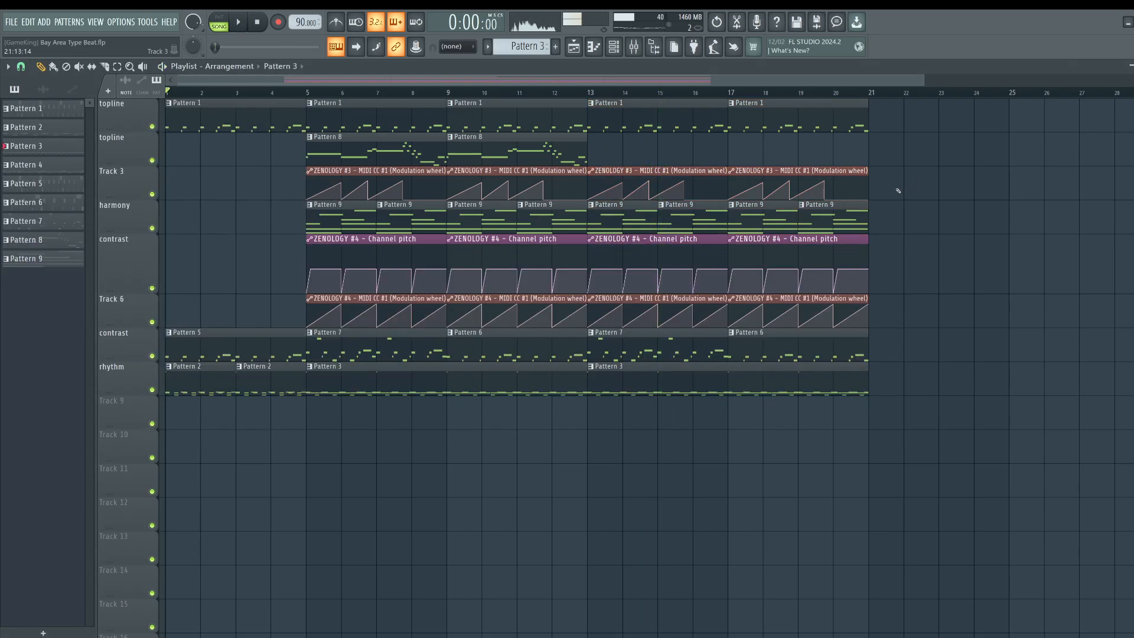
Play the song and set the playlist time selection to loop bars 13 to 20, with the clips deselected.
{"action": "key", "text": "space"}
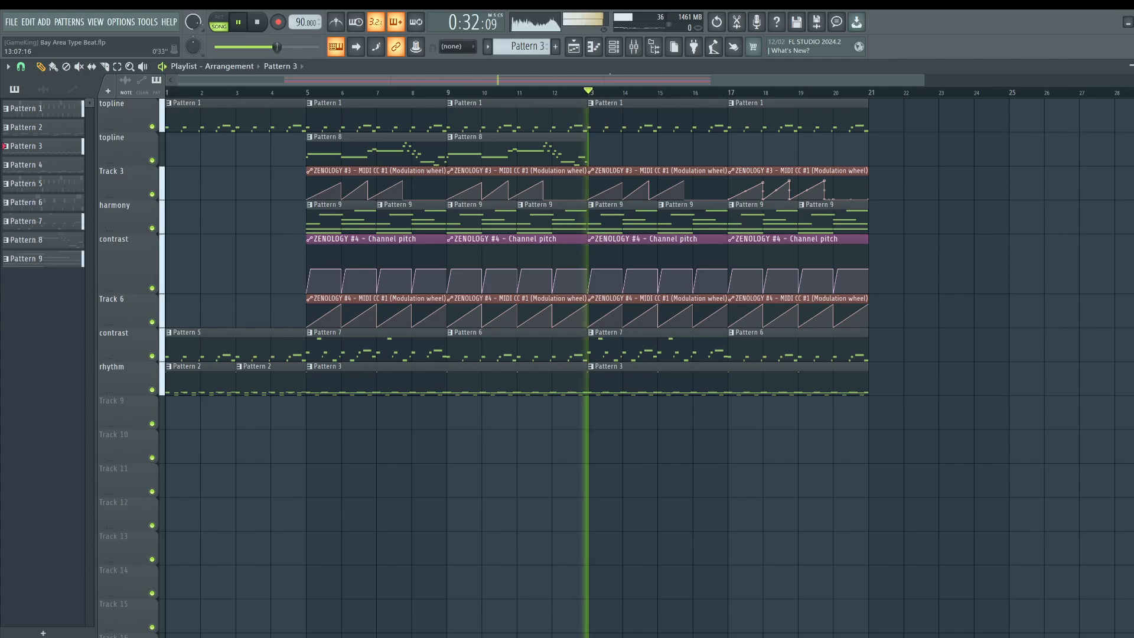
{"action": "left_click_drag", "start_coordinate": [874, 93], "coordinate": [598, 105]}
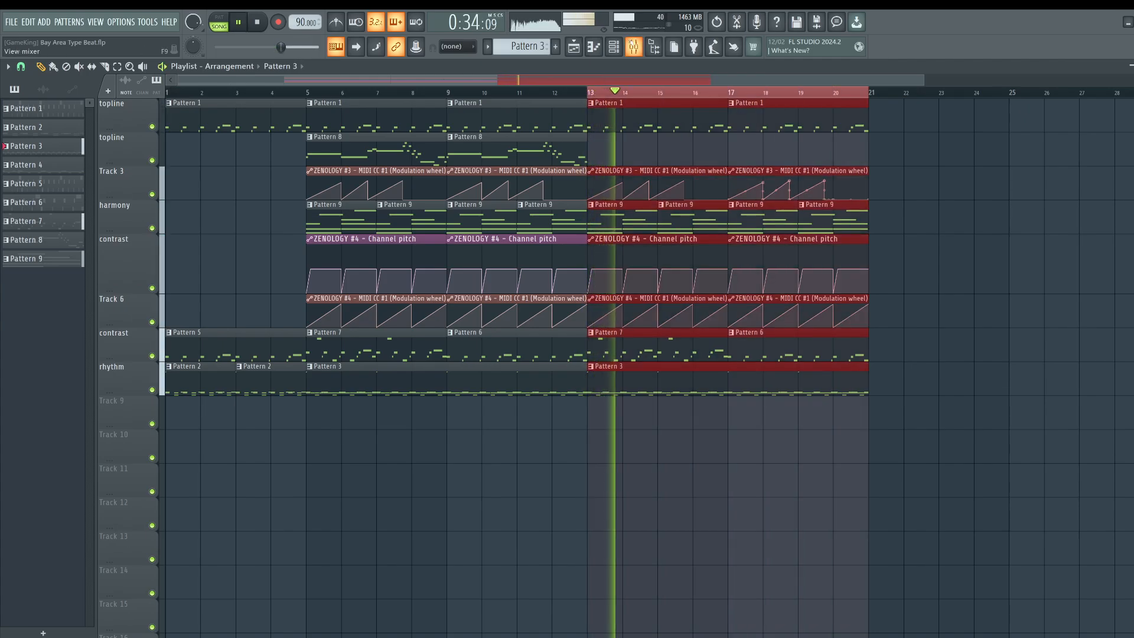
{"action": "left_click", "coordinate": [613, 47]}
{"action": "left_click", "coordinate": [637, 131]}
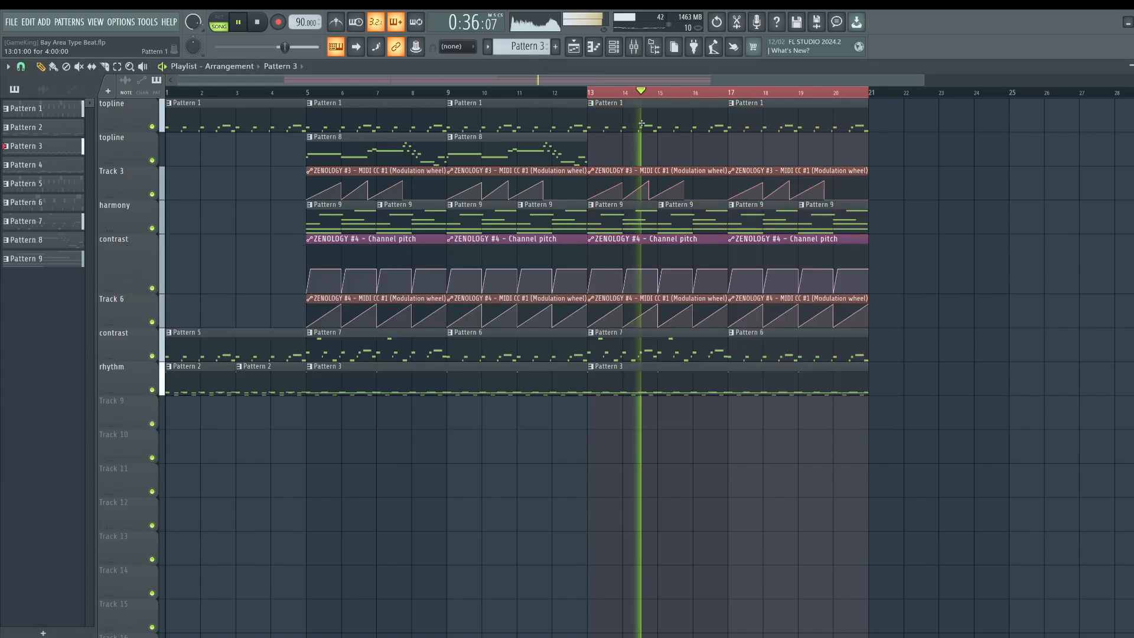
Examine the melody notes of Pattern 1 and the contrast notes of Pattern 7 in the piano roll while bars 13 to 20 loop.
{"action": "double_click", "coordinate": [643, 124]}
{"action": "scroll", "coordinate": [189, 132], "scroll_direction": "up", "scroll_amount": 3}
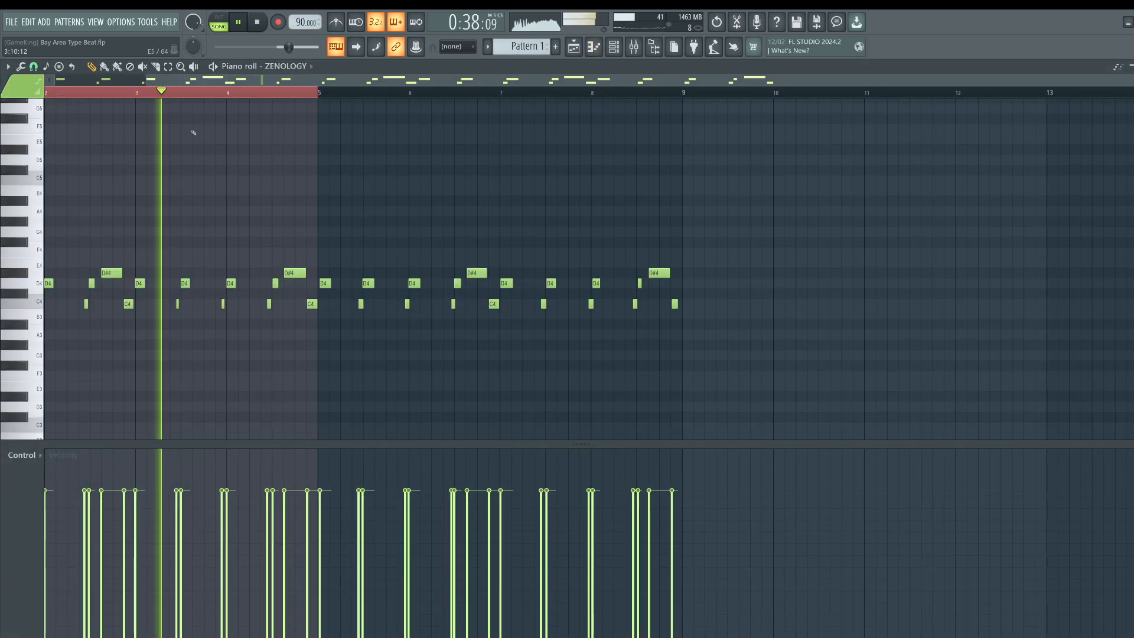
{"action": "scroll", "coordinate": [185, 93], "scroll_direction": "up", "scroll_amount": 2}
{"action": "scroll", "coordinate": [184, 94], "scroll_direction": "up", "scroll_amount": 3}
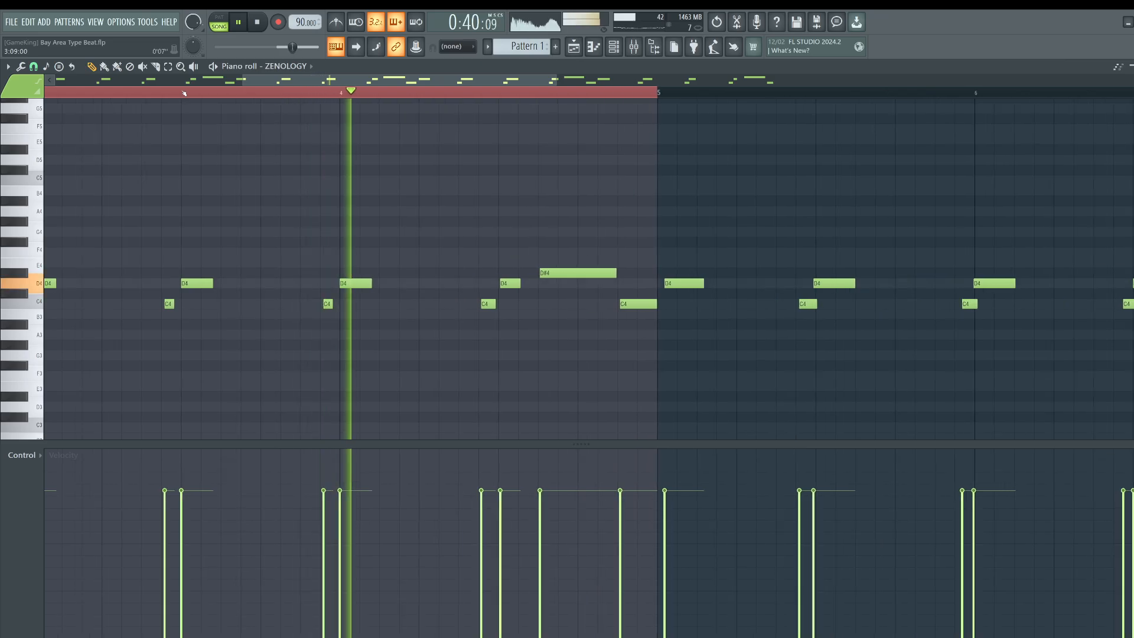
{"action": "scroll", "coordinate": [184, 93], "scroll_direction": "down", "scroll_amount": 6}
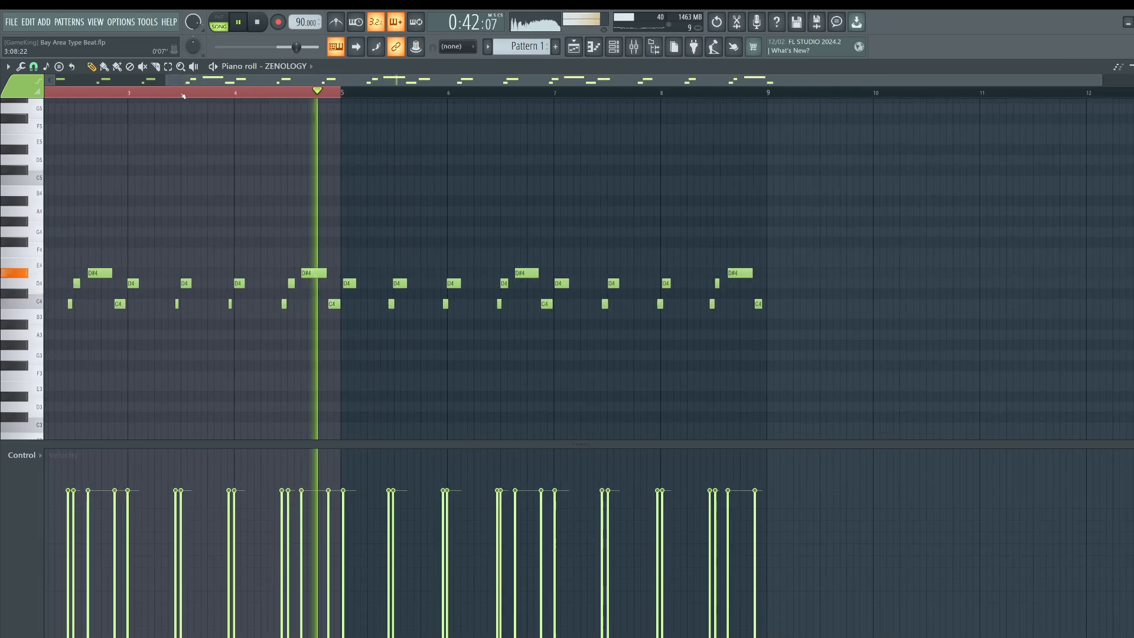
{"action": "left_click", "coordinate": [573, 48]}
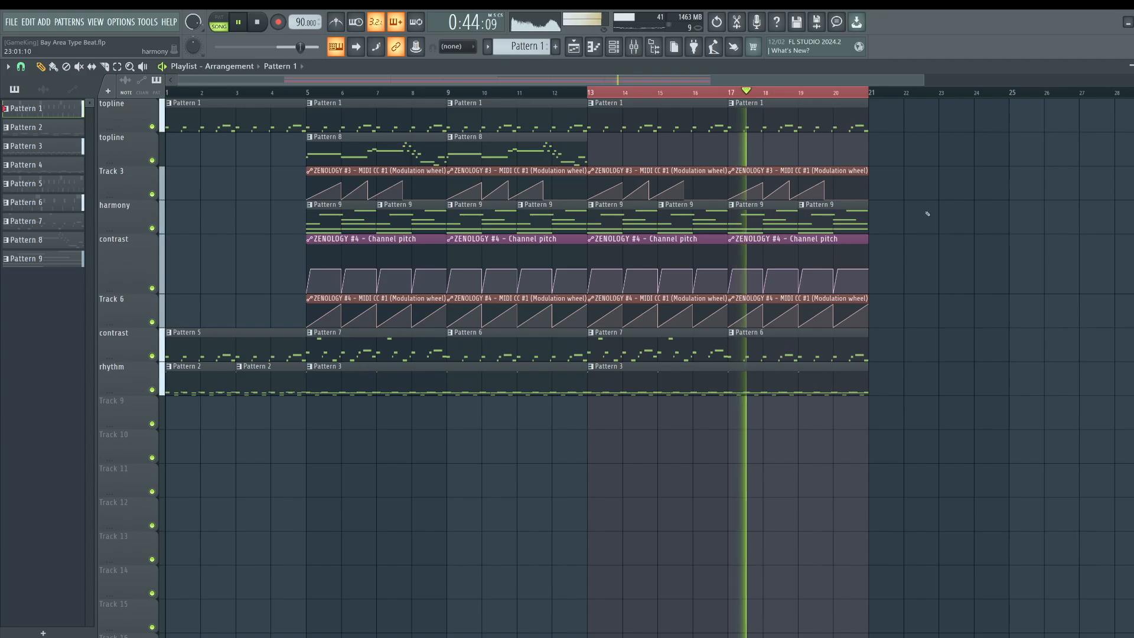
{"action": "double_click", "coordinate": [633, 342]}
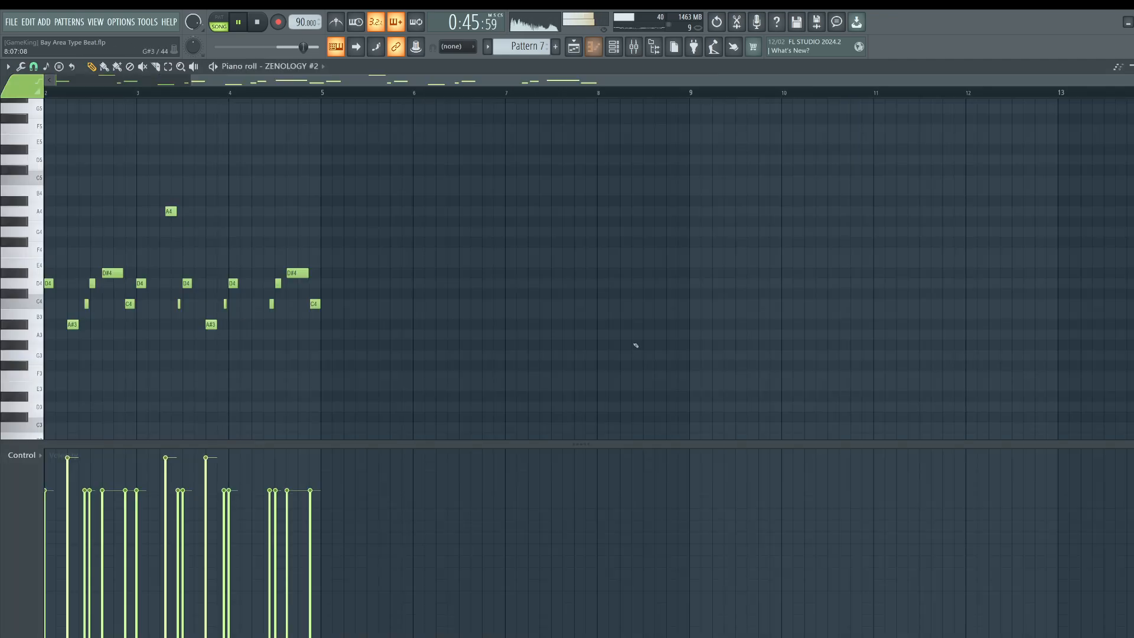
{"action": "left_click", "coordinate": [580, 53]}
Check the preset loaded in ZENOLOGY #4 and return to the playlist.
{"action": "key", "text": "F6"}
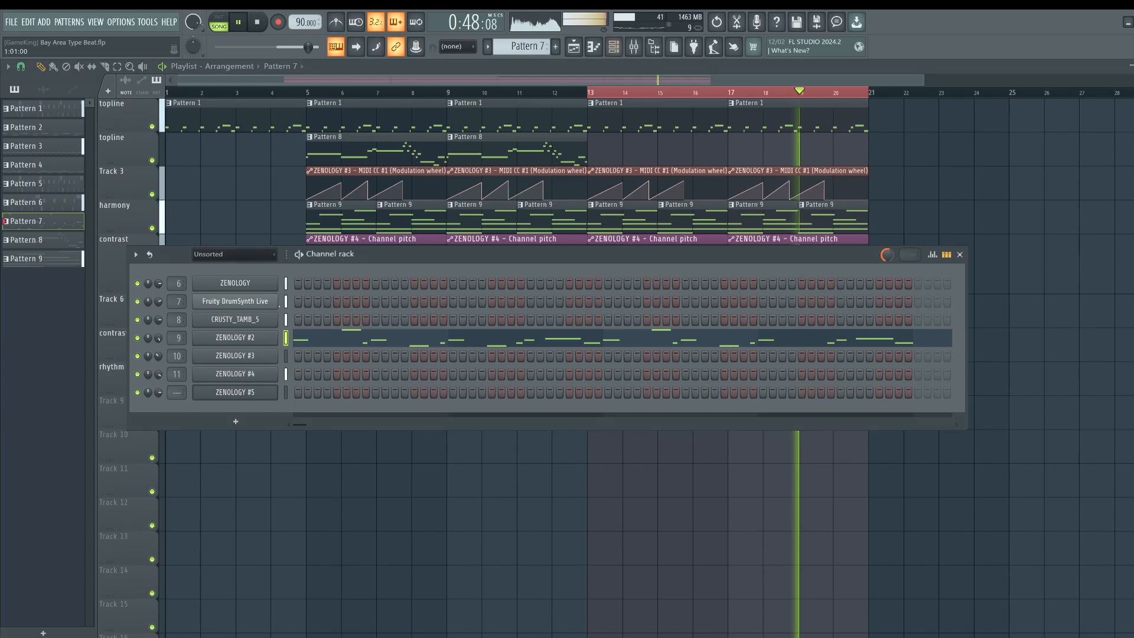
{"action": "left_click", "coordinate": [262, 374]}
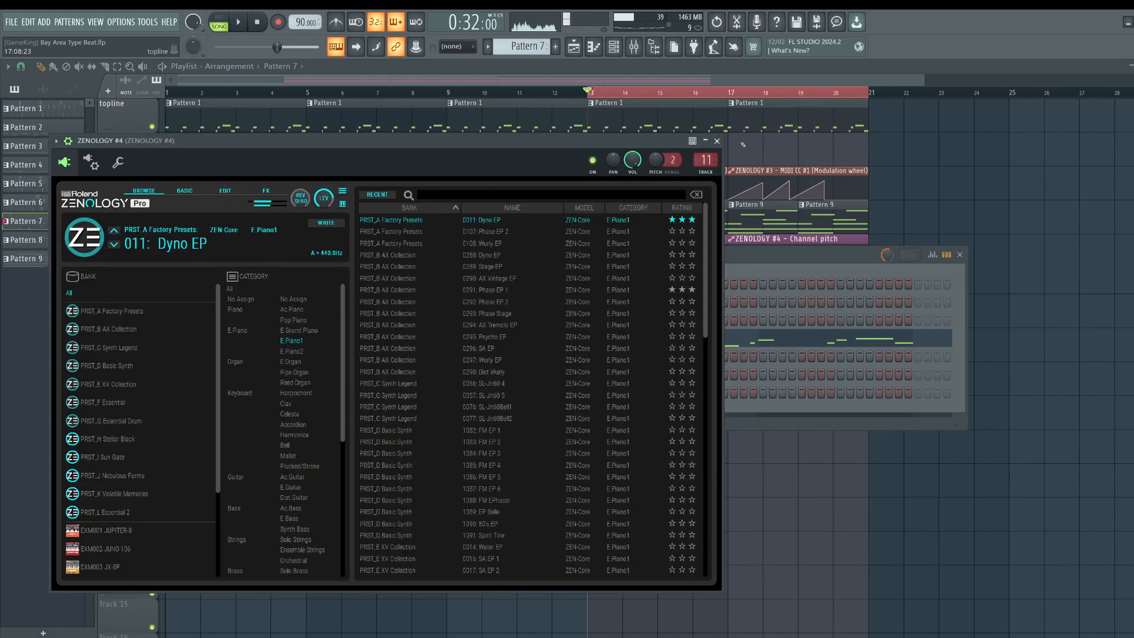
{"action": "left_click", "coordinate": [716, 142]}
{"action": "key", "text": "F6"}
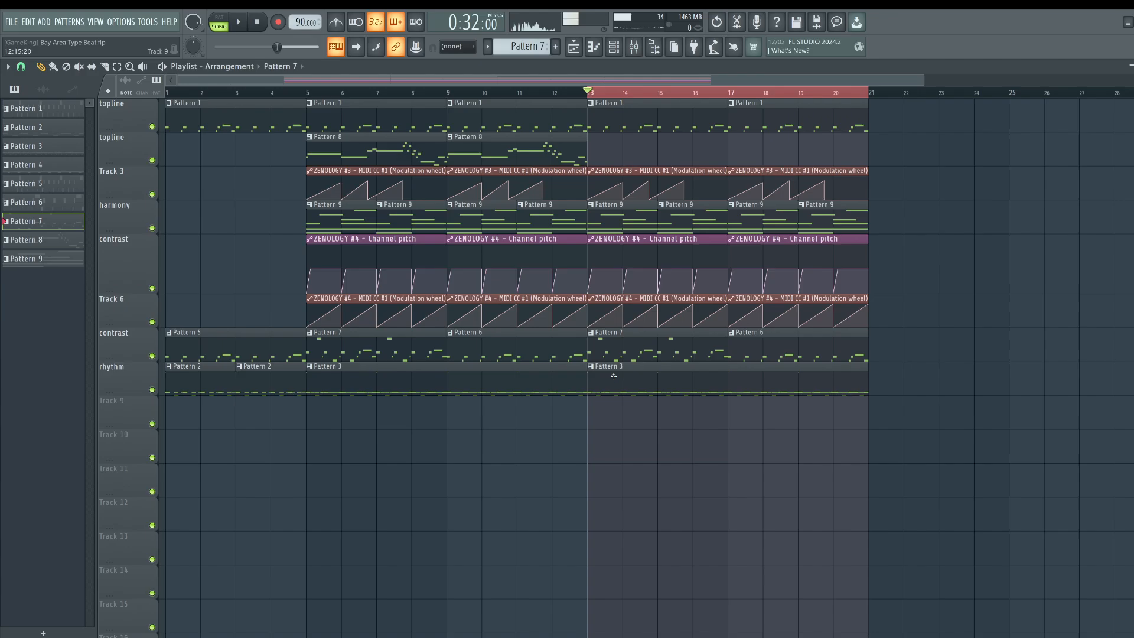
Open Pattern 7's notes, inspect the swing mix in ZENOLOGY #2's channel settings during playback, and return to the playlist.
{"action": "double_click", "coordinate": [690, 343]}
{"action": "key", "text": "F6"}
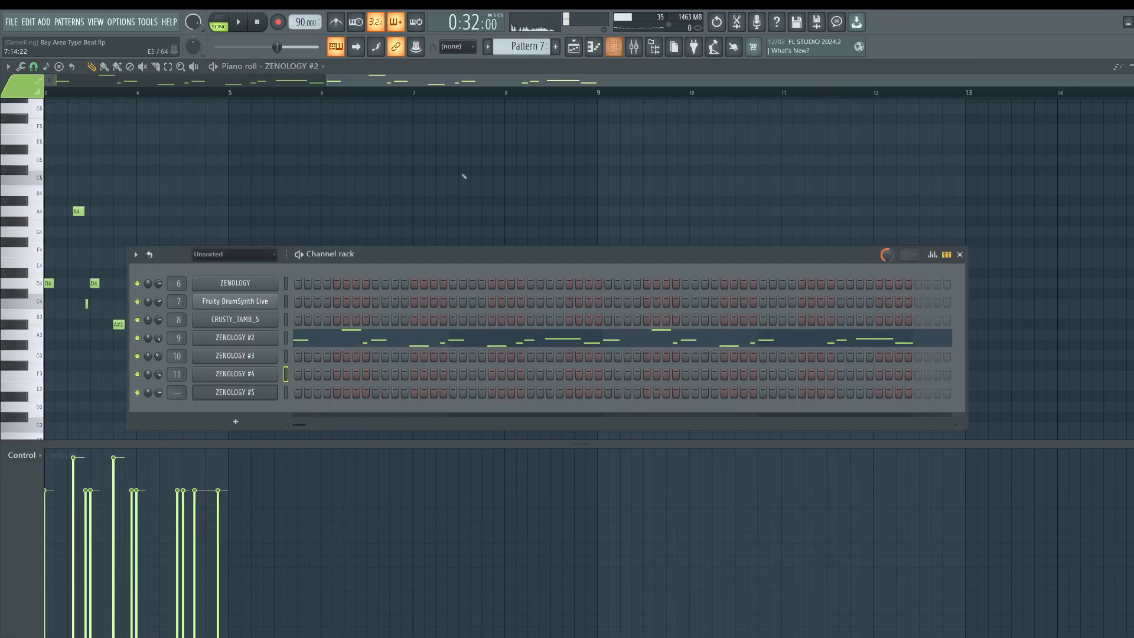
{"action": "left_click", "coordinate": [257, 334]}
{"action": "left_click", "coordinate": [70, 116]}
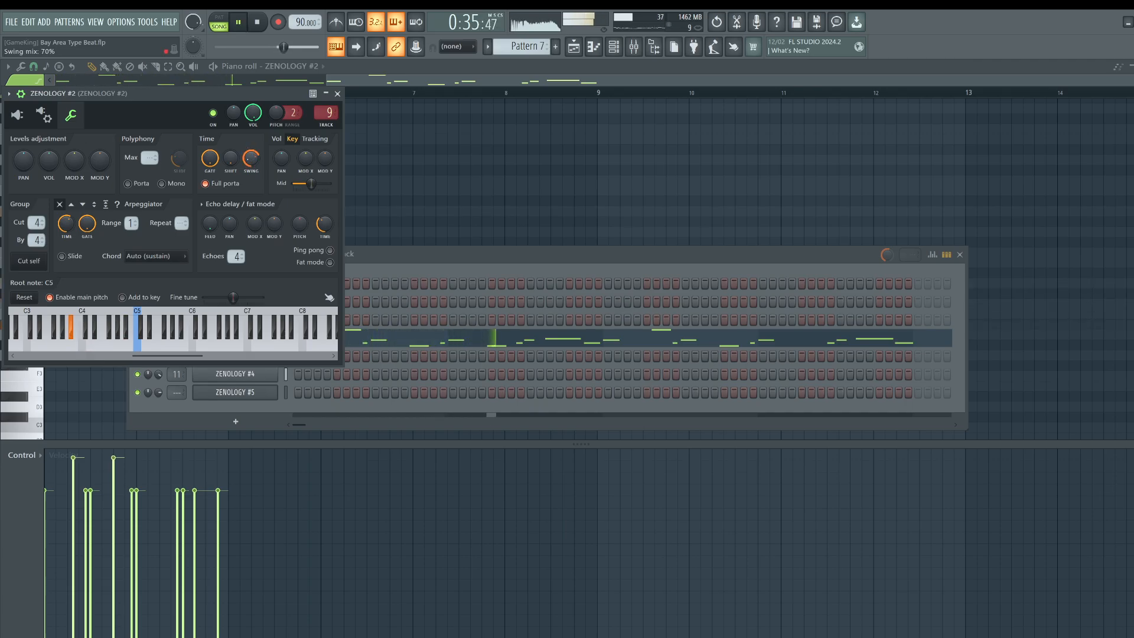
{"action": "left_click", "coordinate": [337, 94]}
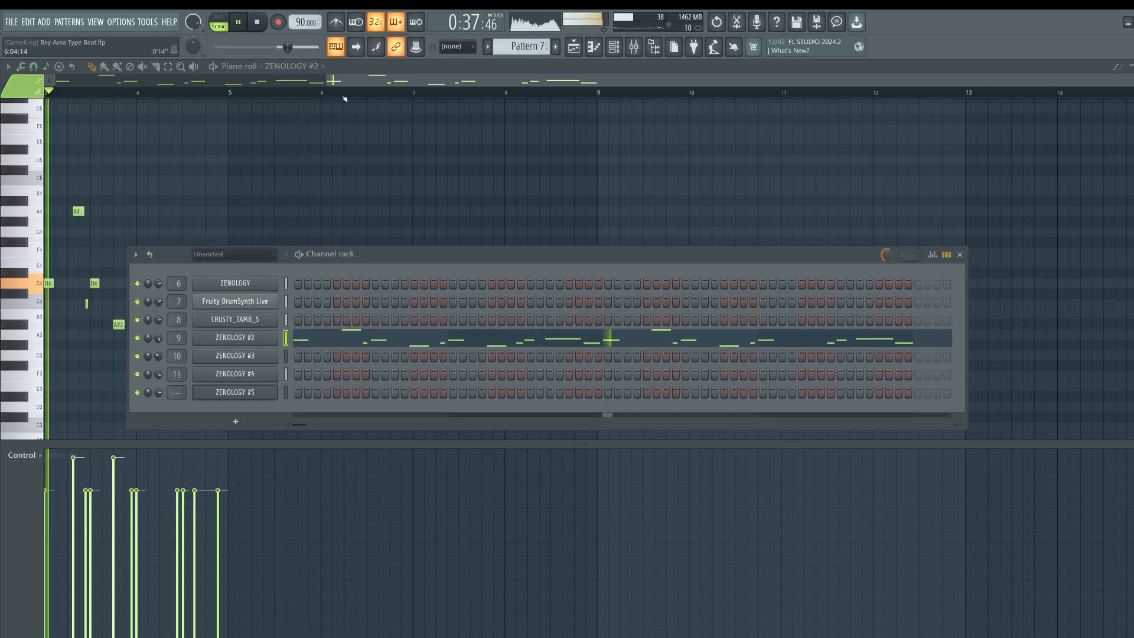
{"action": "key", "text": "F5"}
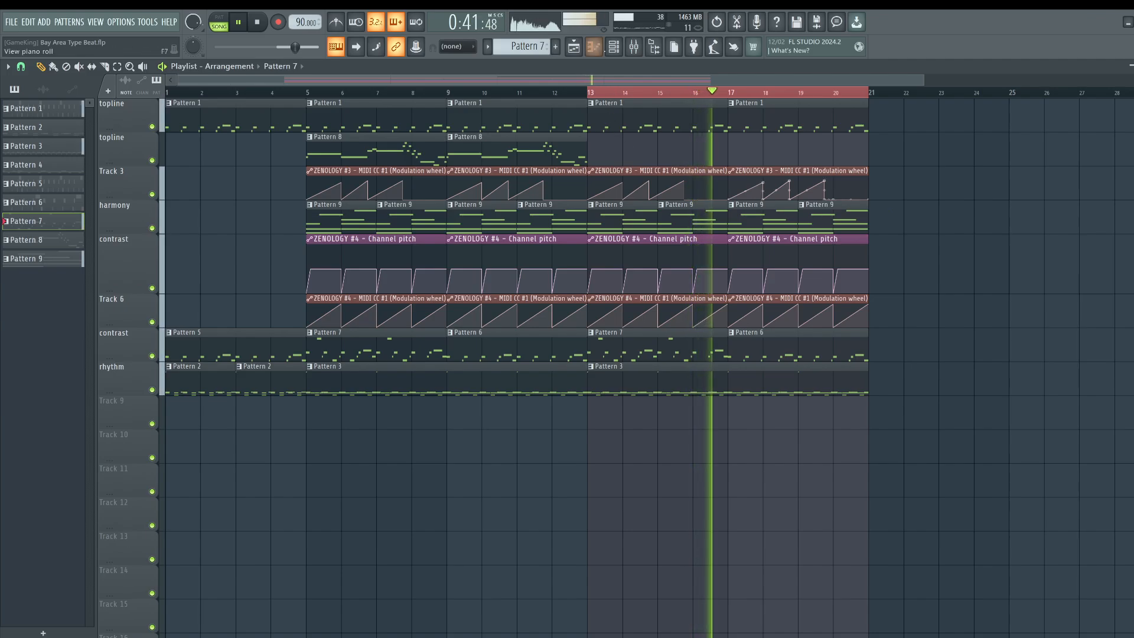
Route ZENOLOGY #5 to its own mixer track 12 and select the empty Pattern 11.
{"action": "left_click", "coordinate": [575, 50]}
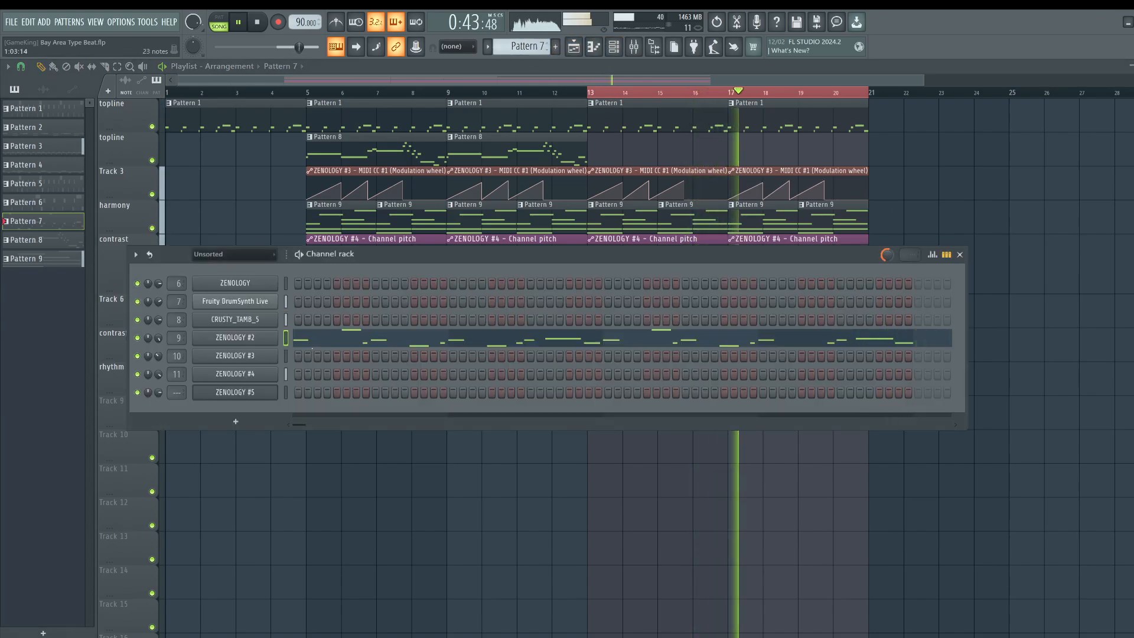
{"action": "double_click", "coordinate": [176, 393]}
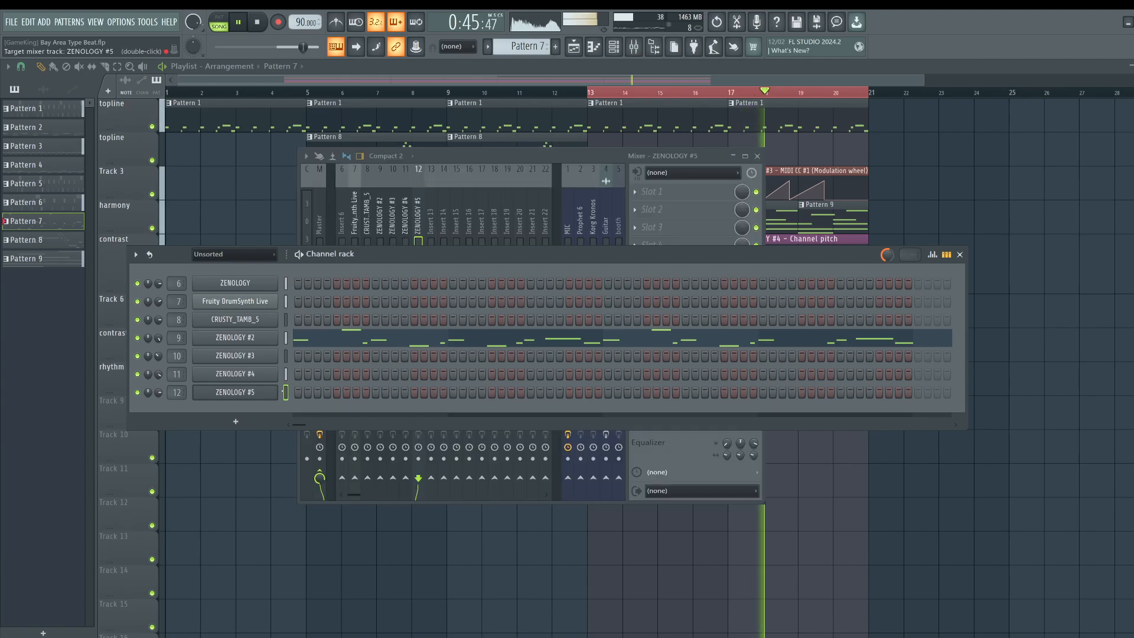
{"action": "right_click", "coordinate": [975, 217]}
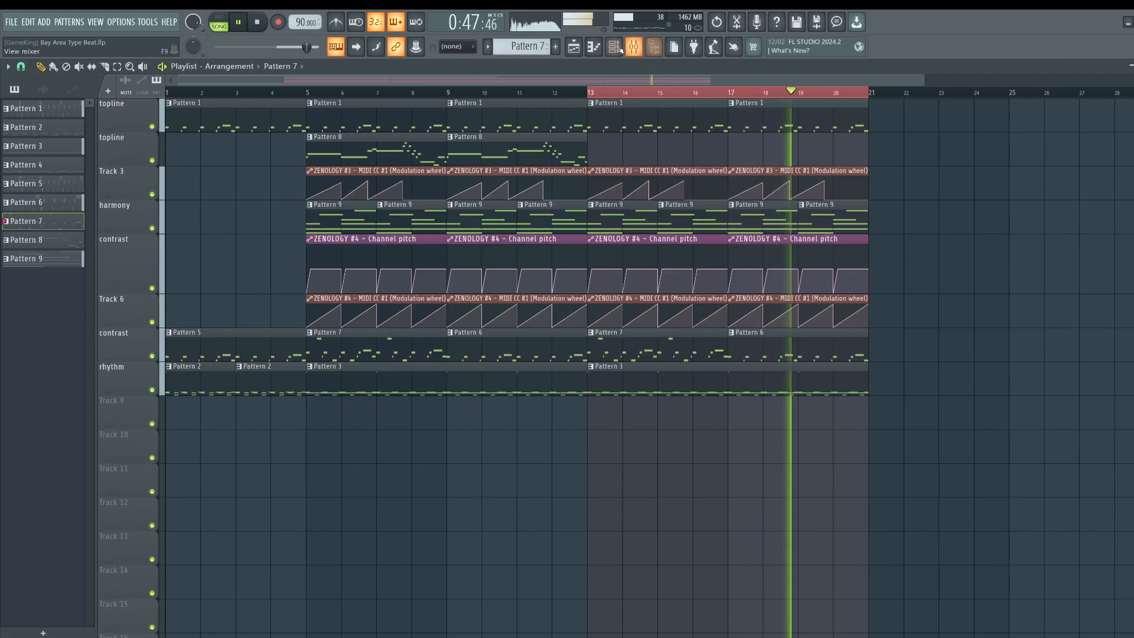
{"action": "key", "text": "F6"}
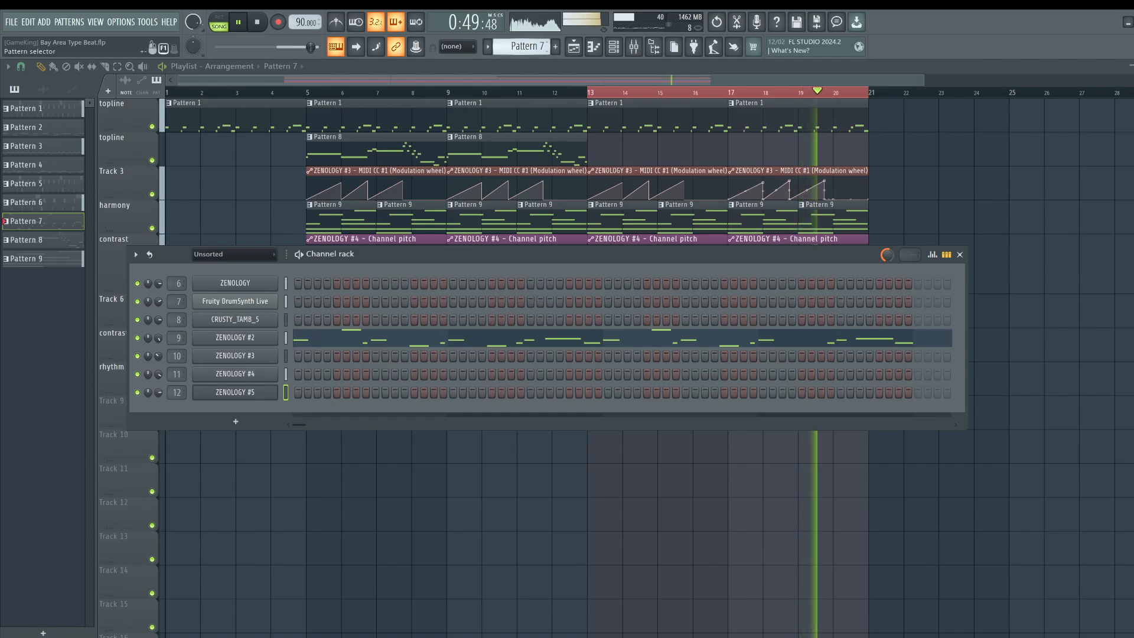
{"action": "scroll", "coordinate": [522, 47], "scroll_direction": "up", "scroll_amount": 3}
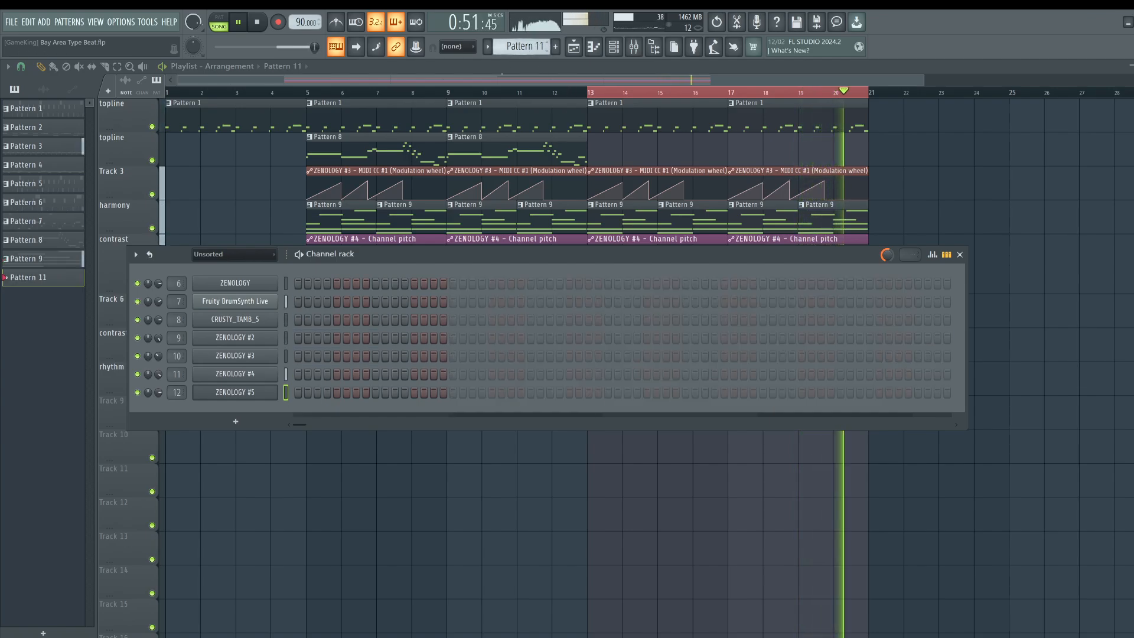
Strum the ZENOLOGY #4 chords in Pattern 9, run the Remove Overlaps script on them, and return to the playlist.
{"action": "double_click", "coordinate": [620, 214]}
{"action": "key", "text": "alt+s"}
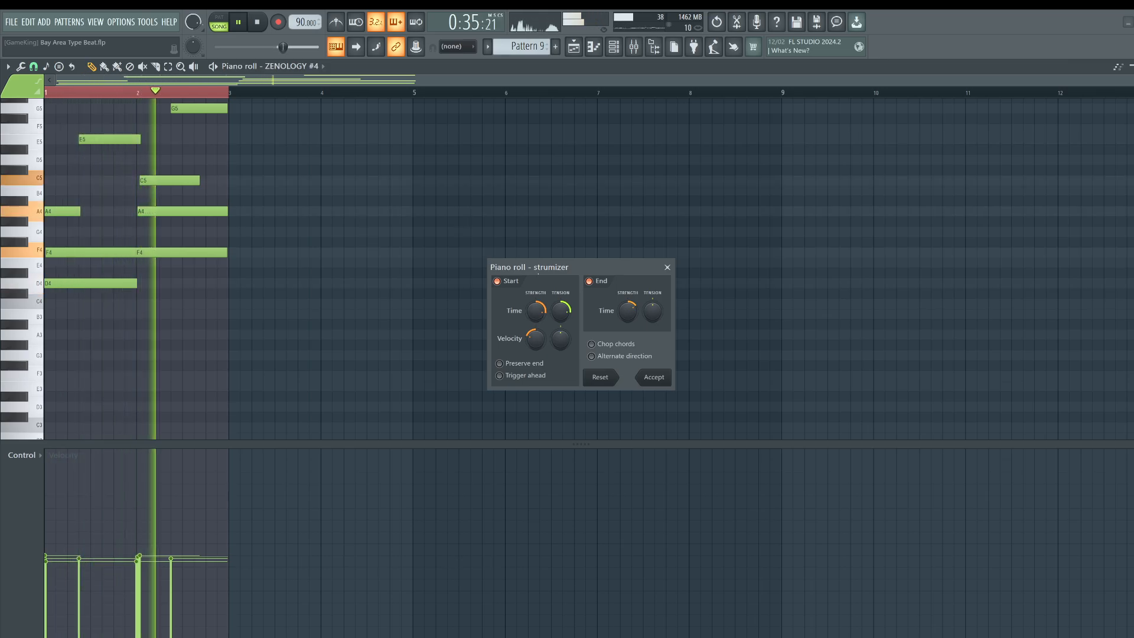
{"action": "left_click", "coordinate": [654, 376]}
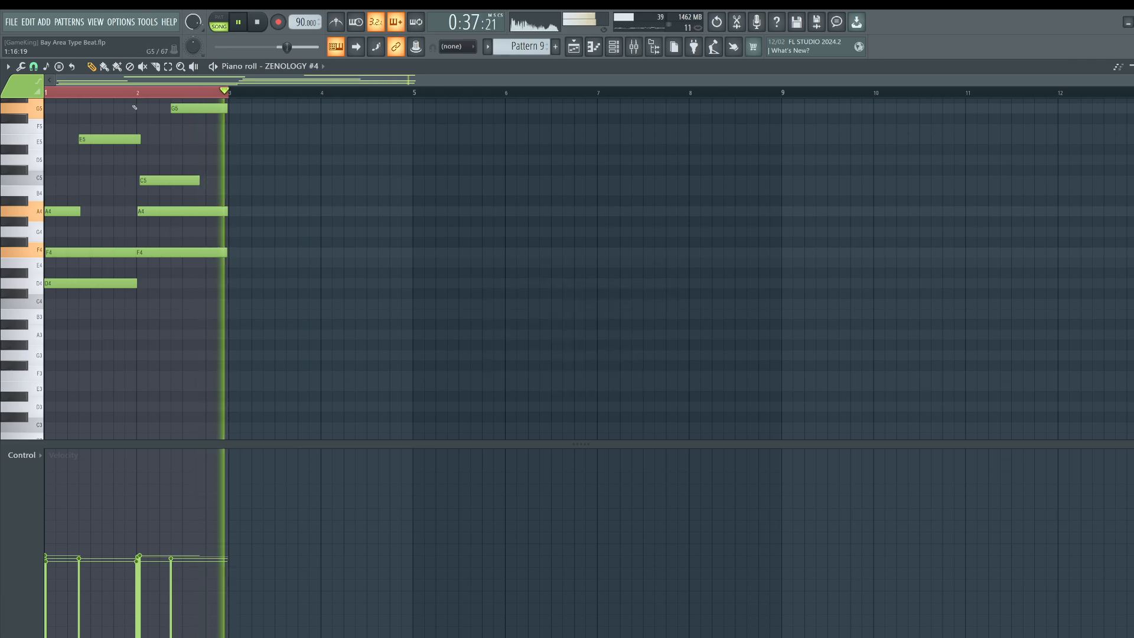
{"action": "left_click", "coordinate": [21, 67]}
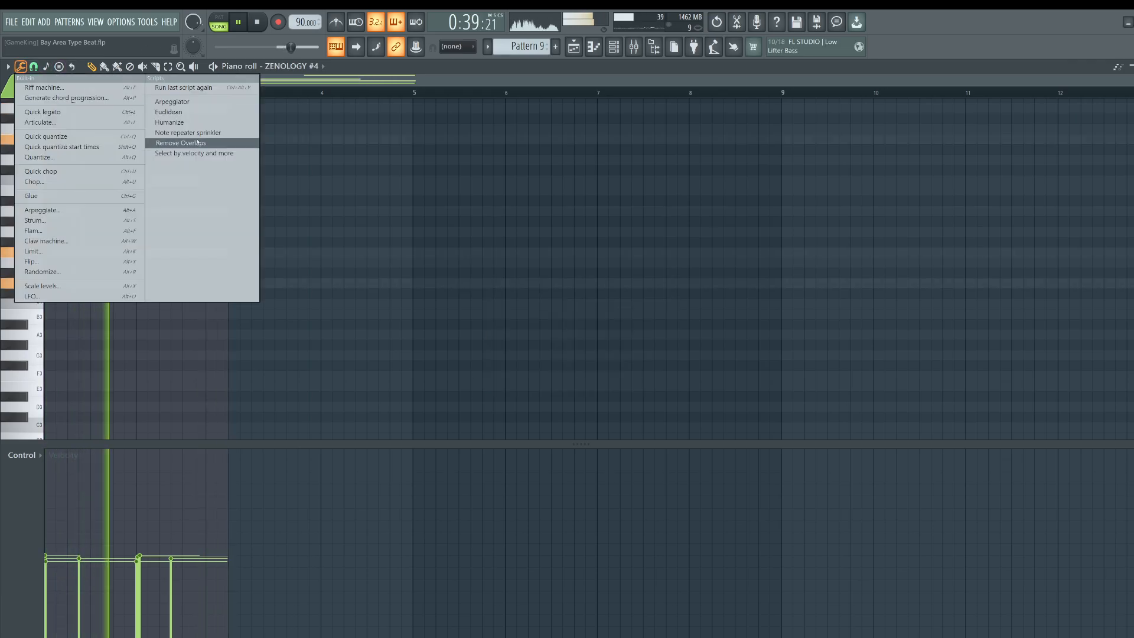
{"action": "left_click", "coordinate": [197, 143]}
{"action": "left_click", "coordinate": [704, 375]}
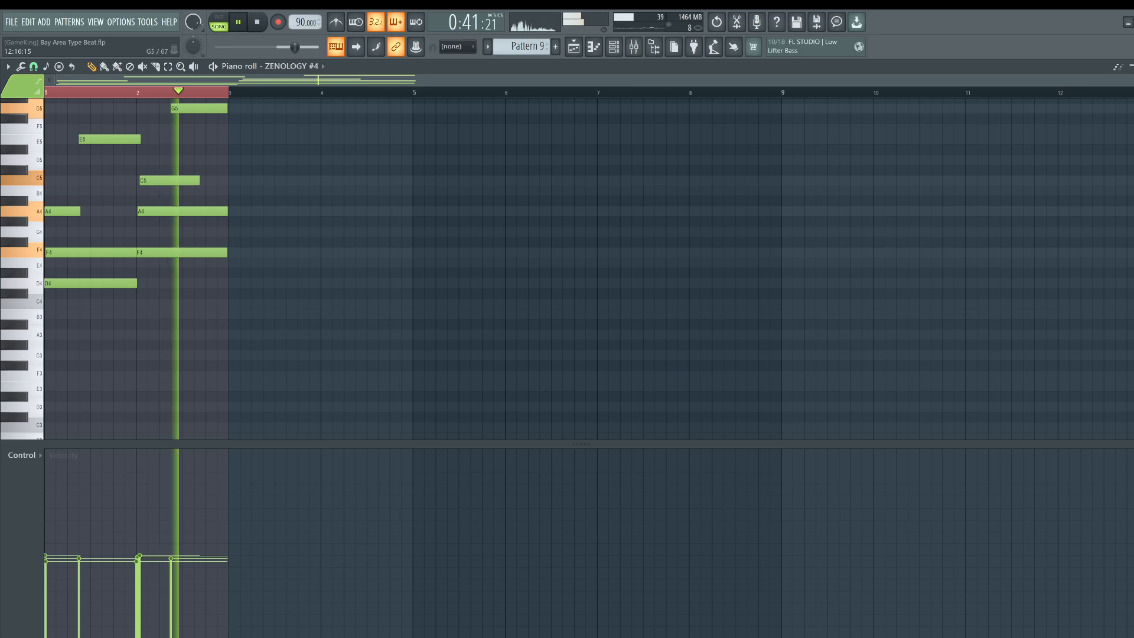
{"action": "key", "text": "F5"}
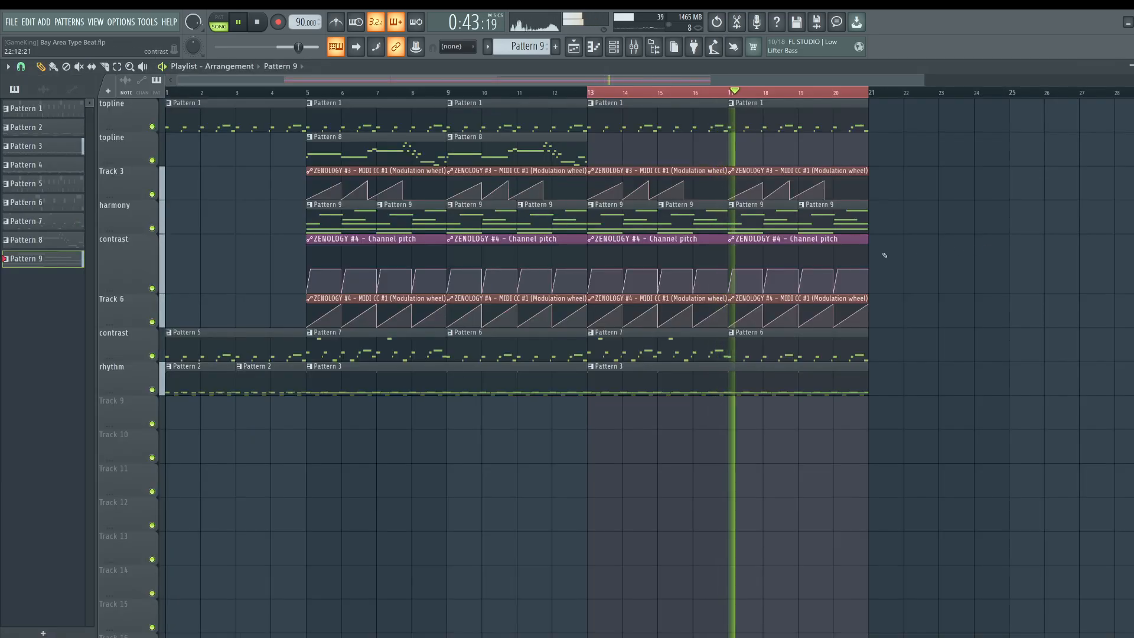
Audition the Wurly EP and Dyno EP presets in ZENOLOGY #4 during playback and load 289: Stage EP.
{"action": "key", "text": "F6"}
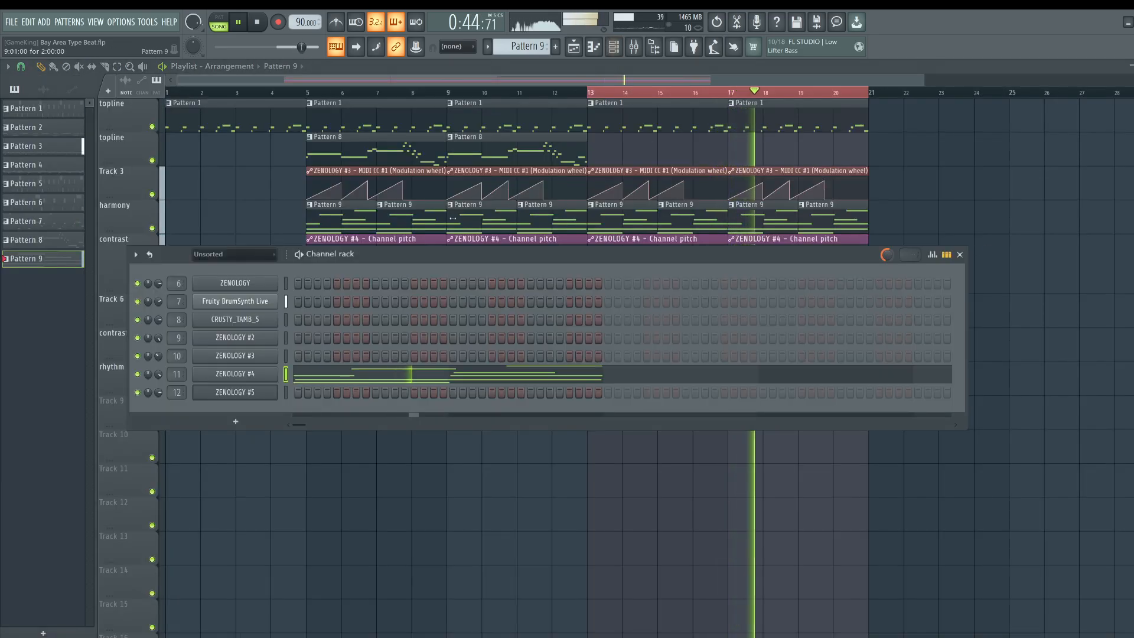
{"action": "left_click", "coordinate": [242, 373]}
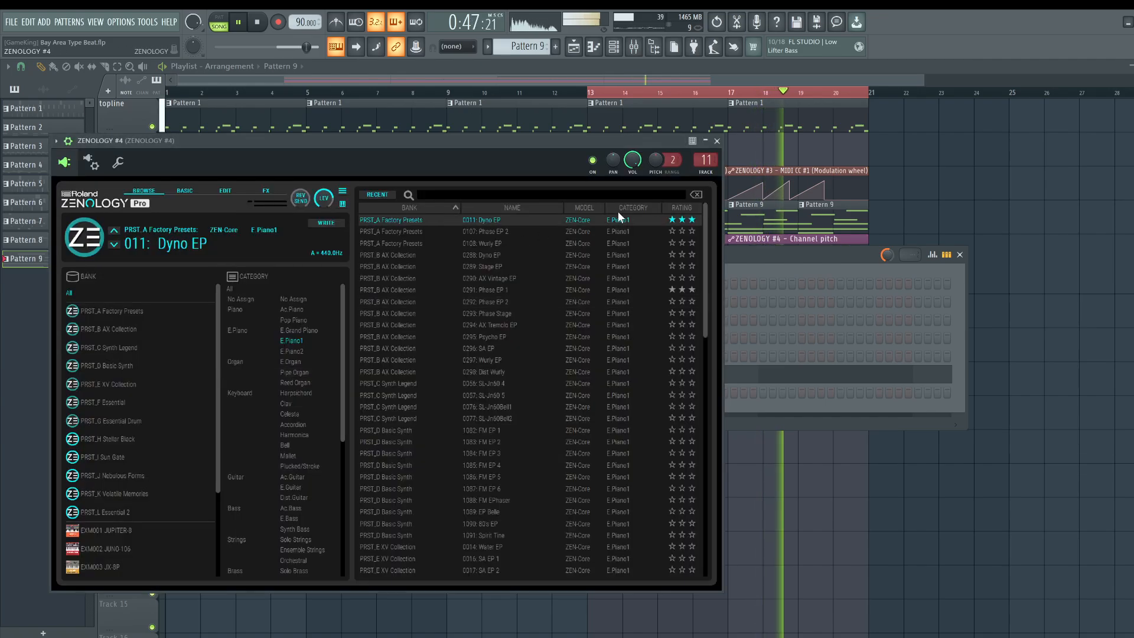
{"action": "left_click", "coordinate": [506, 245]}
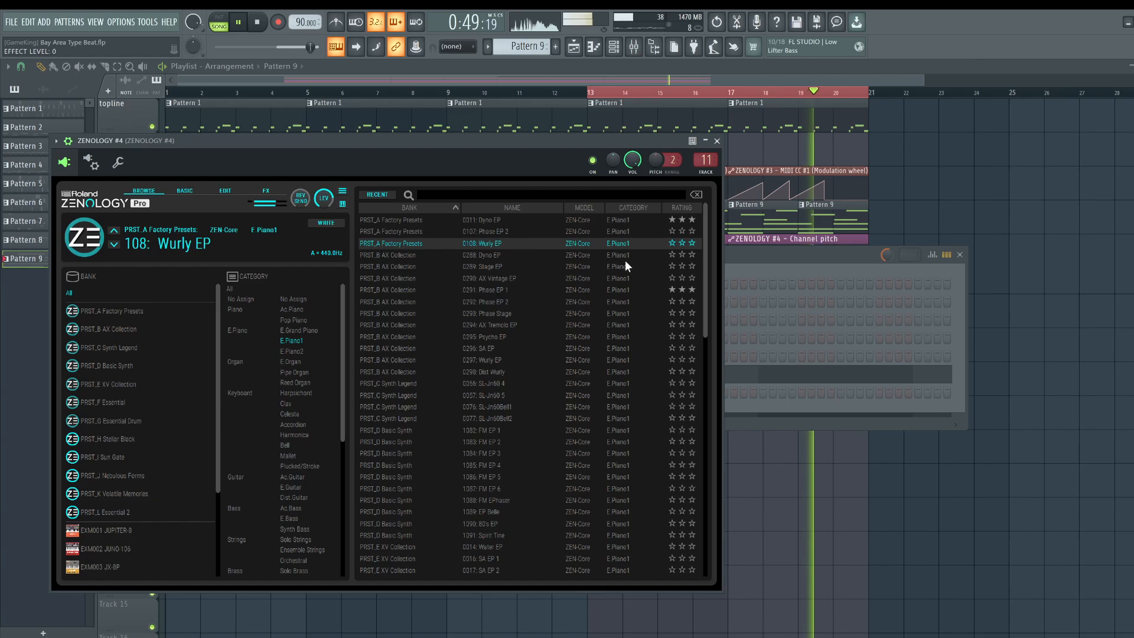
{"action": "left_click", "coordinate": [519, 252]}
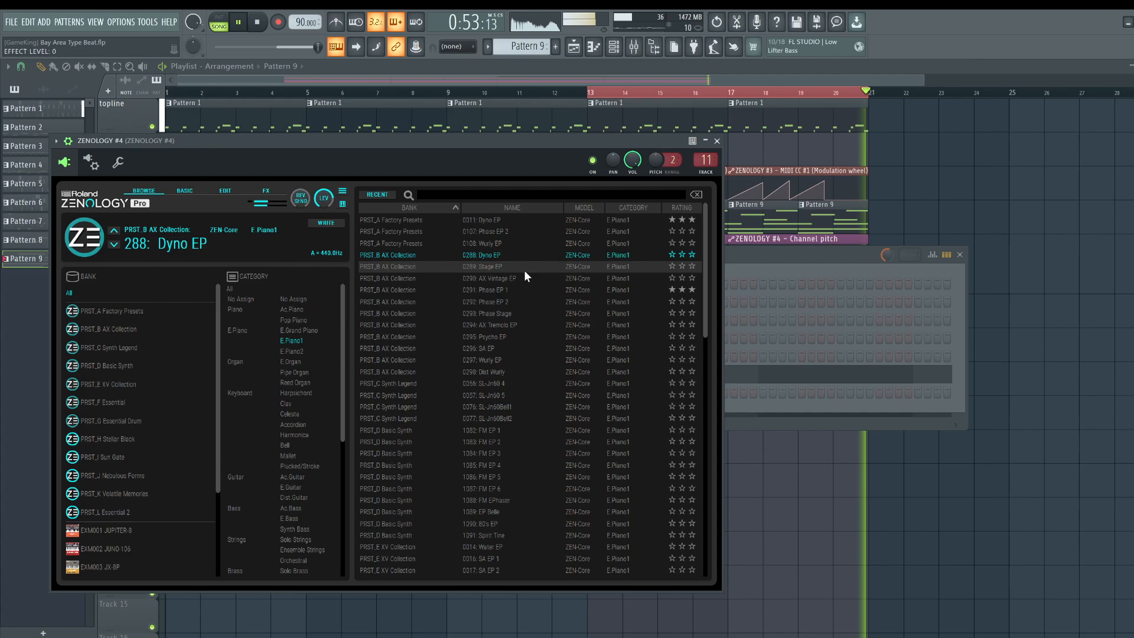
{"action": "left_click", "coordinate": [522, 269]}
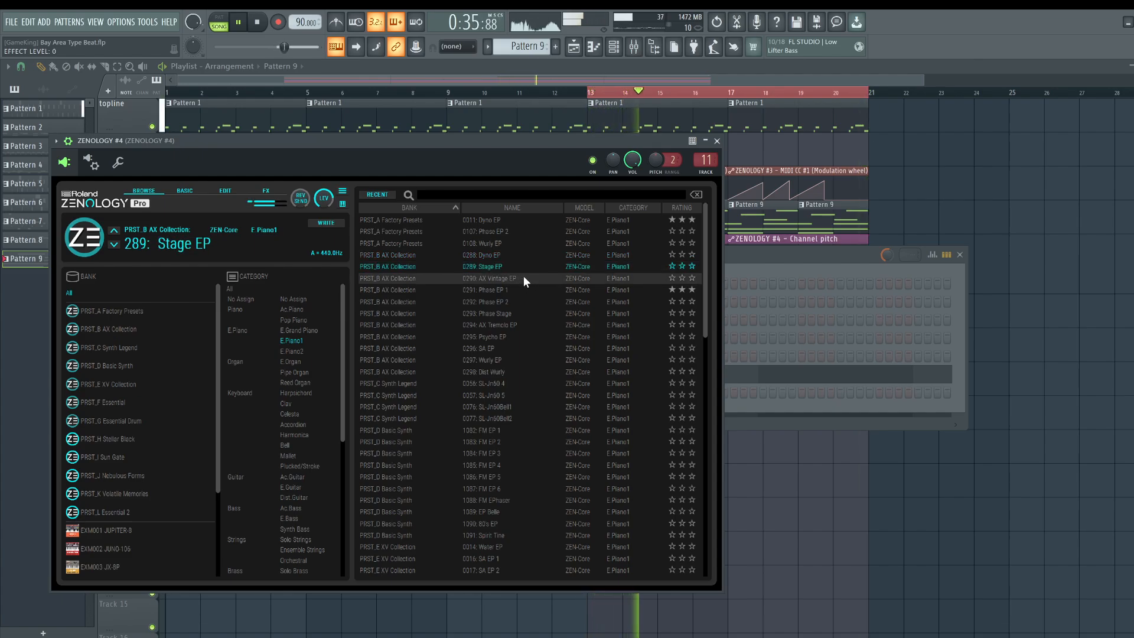
{"action": "left_click", "coordinate": [717, 140]}
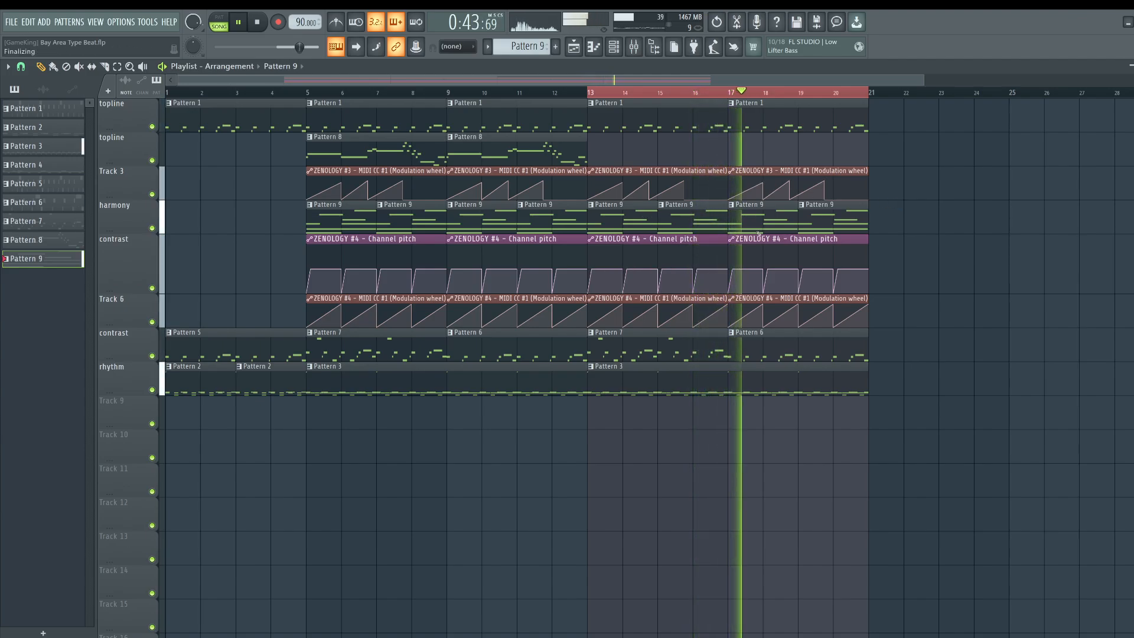
Select the two ZENOLOGY #4 channel pitch clips over bars 13 to 20 and set the playlist snap to 1/2 beat.
{"action": "scroll", "coordinate": [759, 234], "scroll_direction": "up", "scroll_amount": 3}
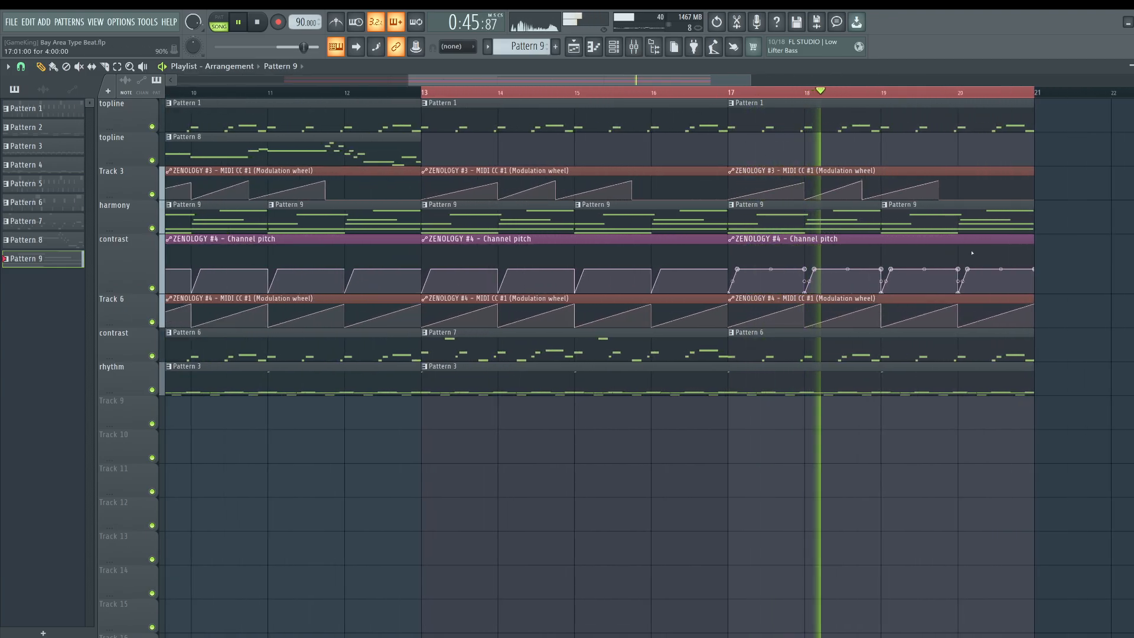
{"action": "left_click_drag", "start_coordinate": [971, 253], "coordinate": [532, 277]}
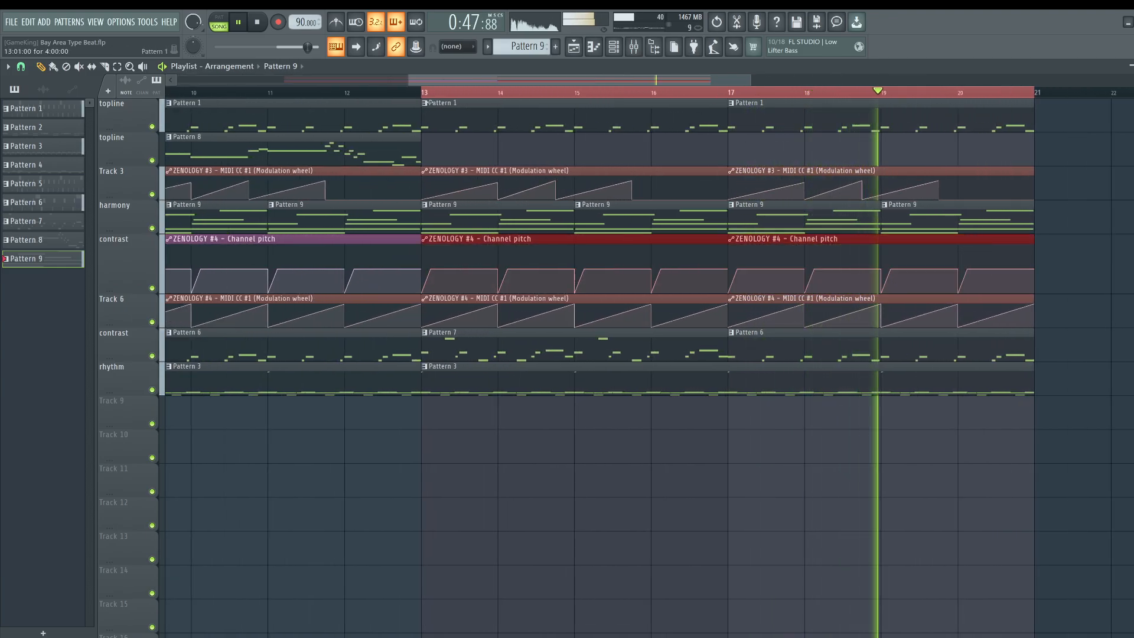
{"action": "scroll", "coordinate": [421, 278], "scroll_direction": "up", "scroll_amount": 2}
{"action": "left_click", "coordinate": [20, 67]}
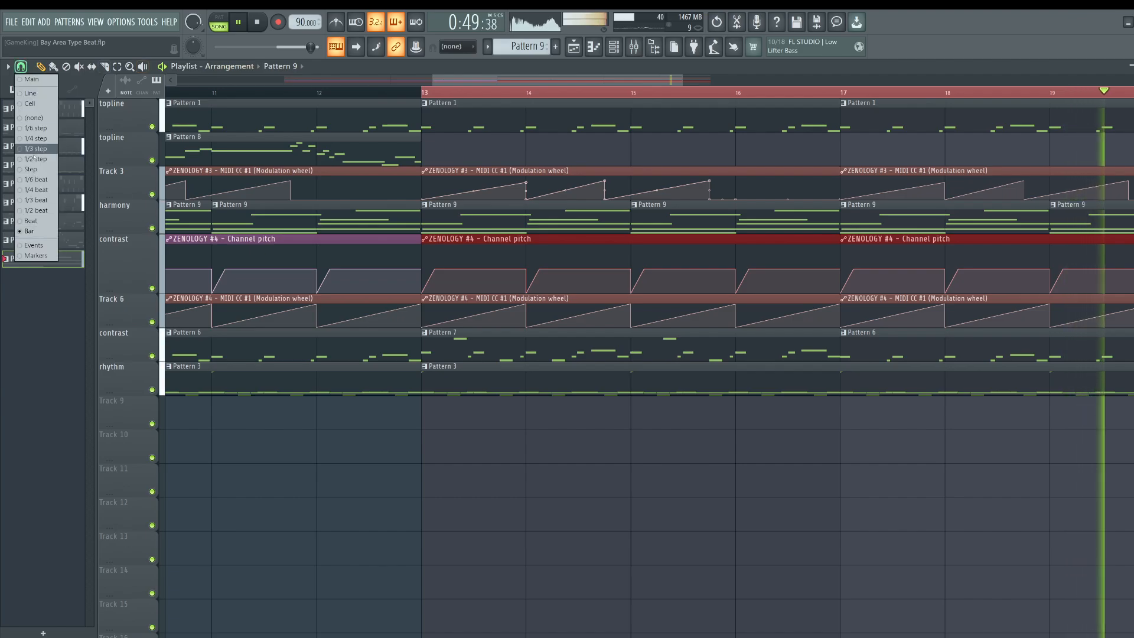
{"action": "left_click", "coordinate": [36, 211]}
Try to reshape the first pitch rise at bar 13, placing its upper point at 13:03:00 and copying the next rise's value.
{"action": "left_click", "coordinate": [436, 269]}
{"action": "left_click", "coordinate": [443, 270]}
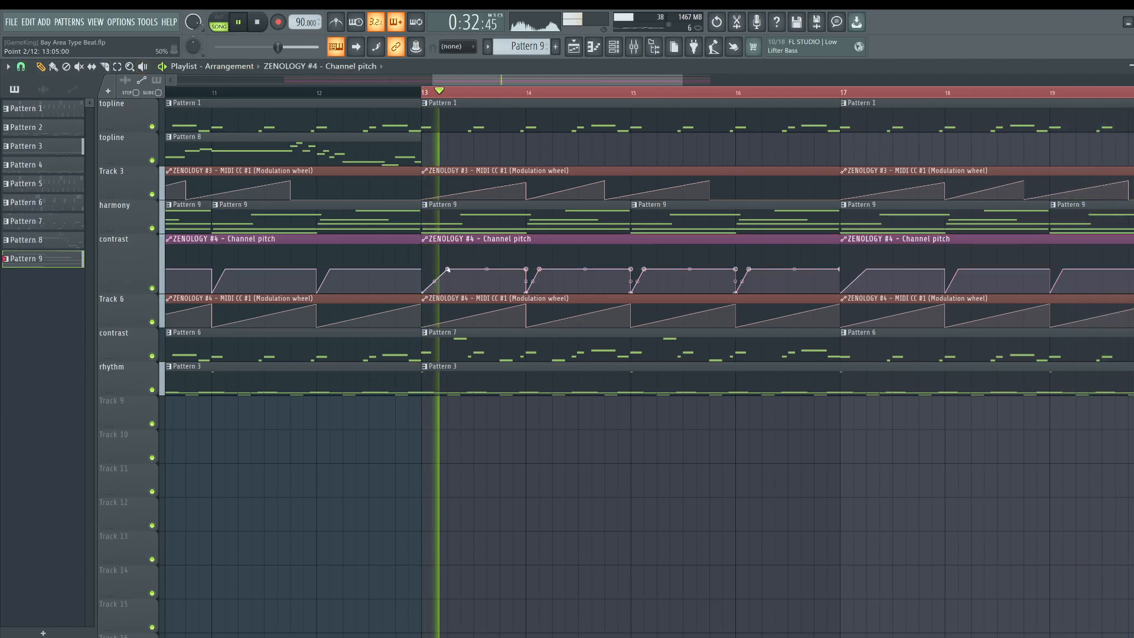
{"action": "right_click", "coordinate": [435, 270]}
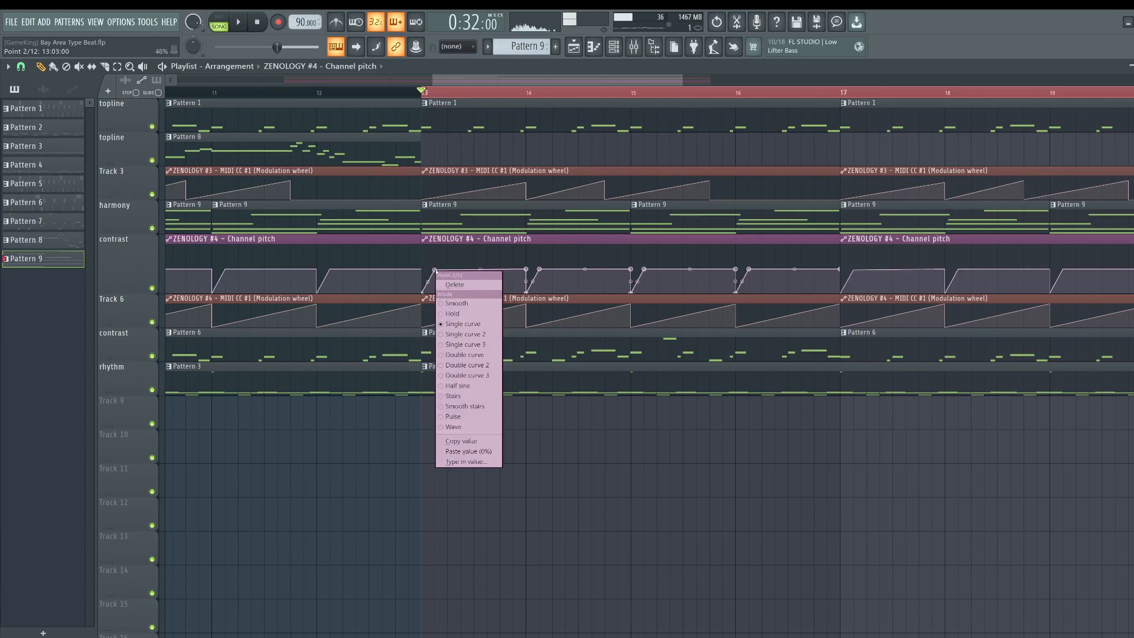
{"action": "right_click", "coordinate": [543, 270]}
{"action": "left_click", "coordinate": [565, 440]}
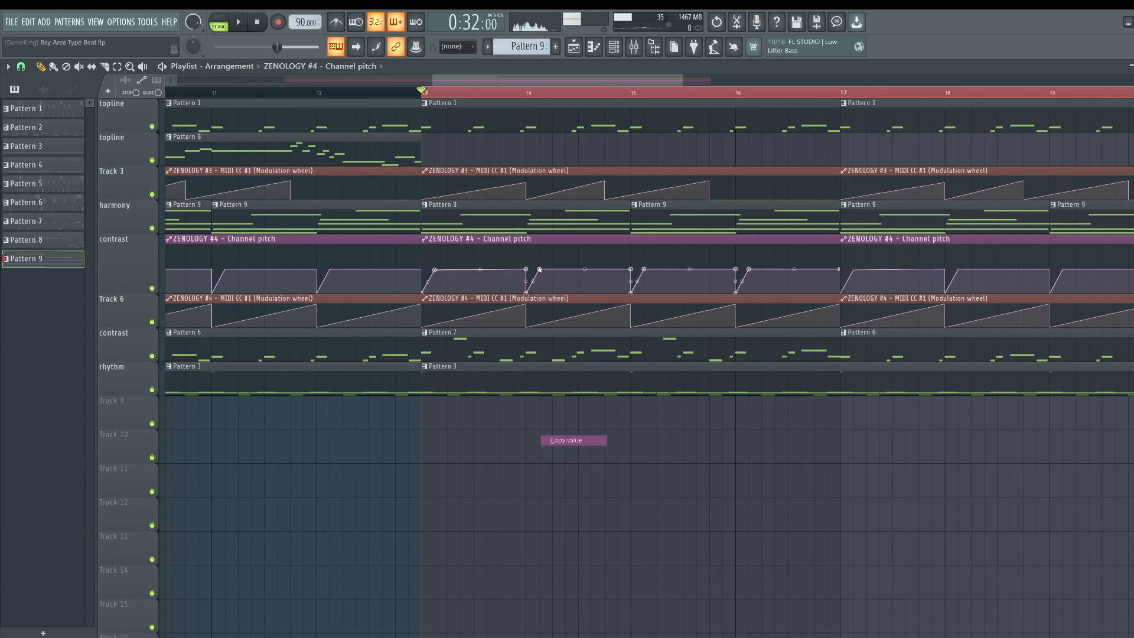
Play from bar 13 briefly and delete both ZENOLOGY #4 channel pitch clips covering bars 13 to 20.
{"action": "key", "text": "space"}
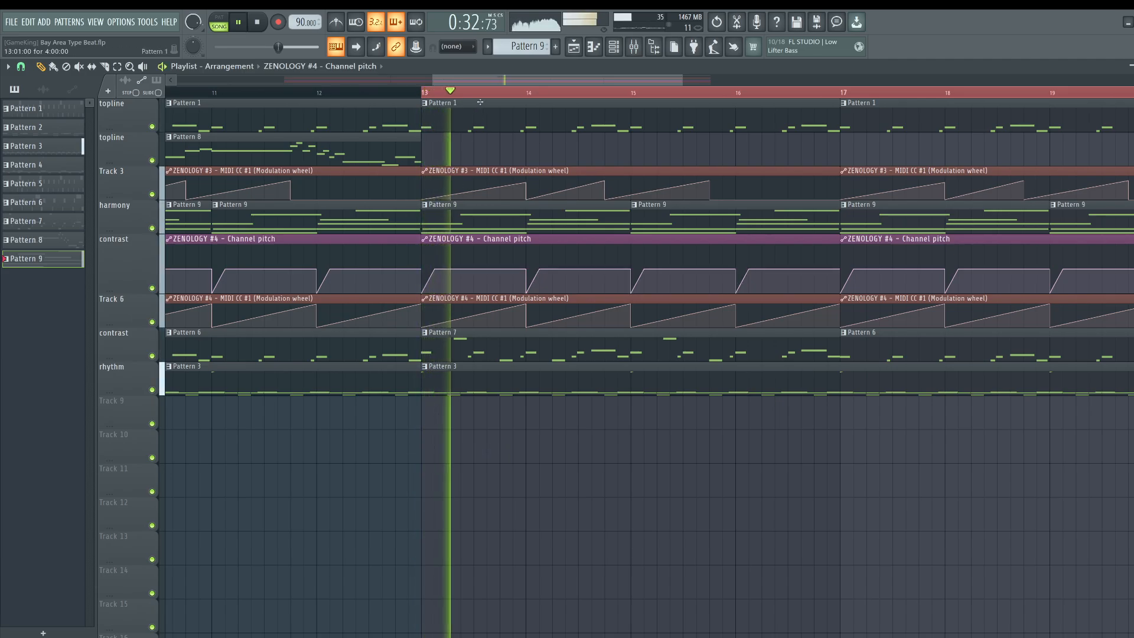
{"action": "scroll", "coordinate": [481, 95], "scroll_direction": "up", "scroll_amount": 1}
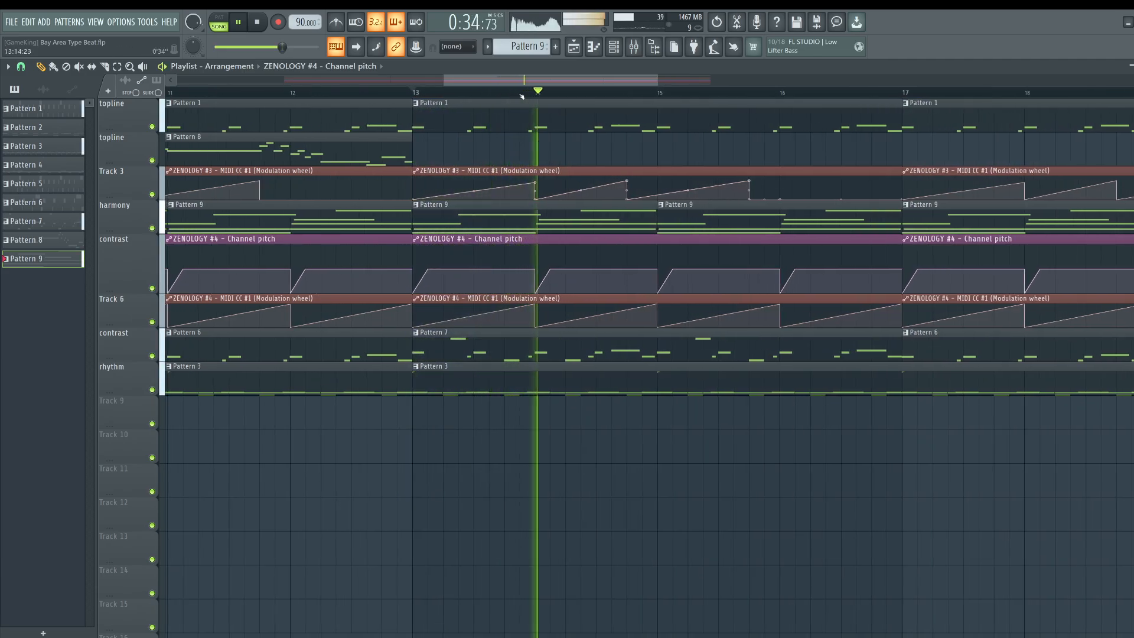
{"action": "right_click", "coordinate": [536, 235]}
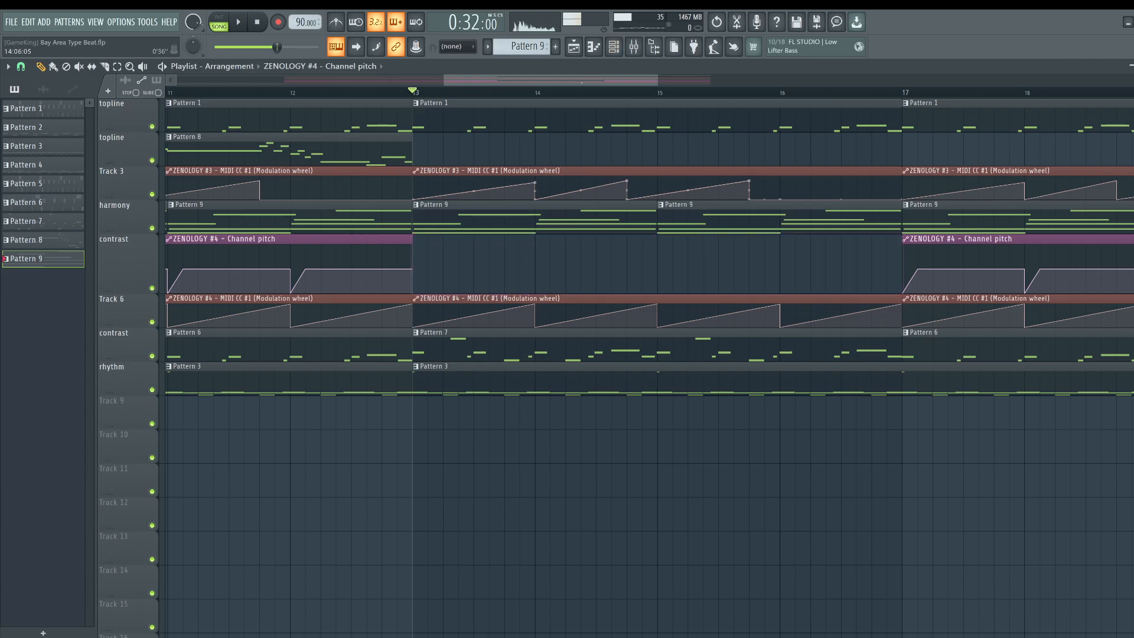
{"action": "right_click", "coordinate": [912, 248]}
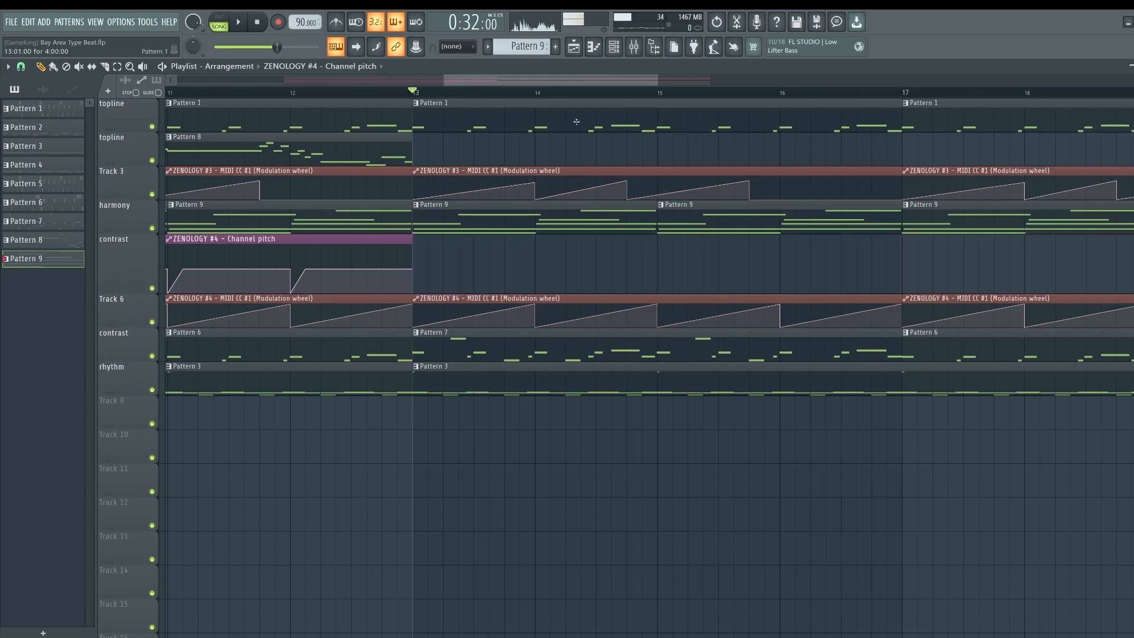
{"action": "scroll", "coordinate": [578, 95], "scroll_direction": "down", "scroll_amount": 3}
Examine the basic, edit, output and structure settings of ZENOLOGY #4's Stage EP preset.
{"action": "left_click", "coordinate": [613, 46]}
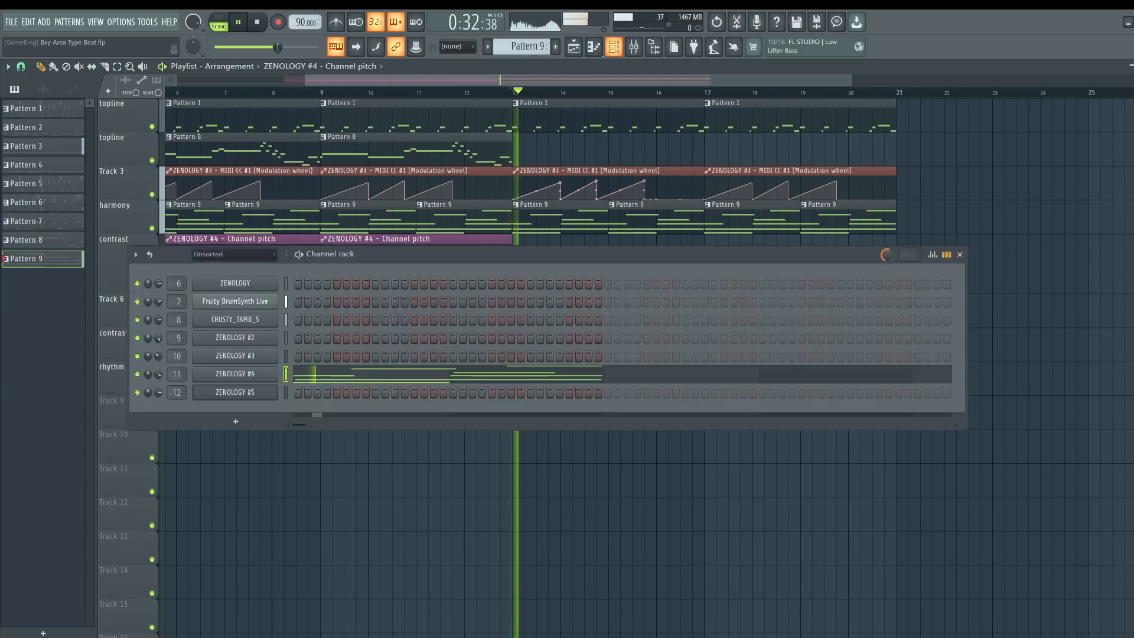
{"action": "left_click", "coordinate": [267, 376]}
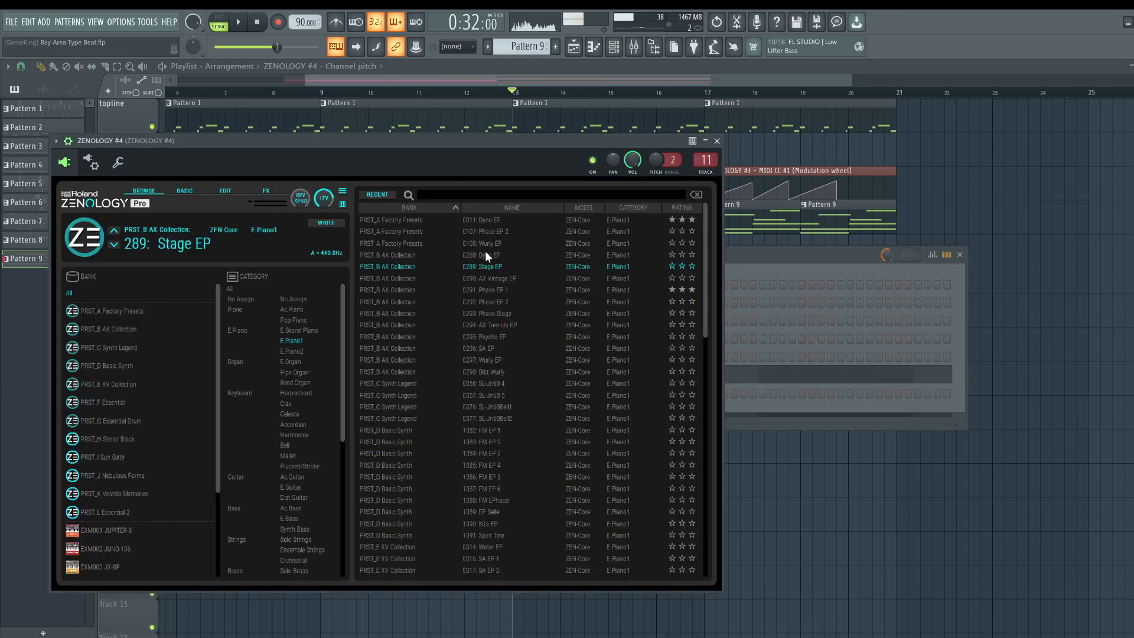
{"action": "left_click", "coordinate": [189, 187]}
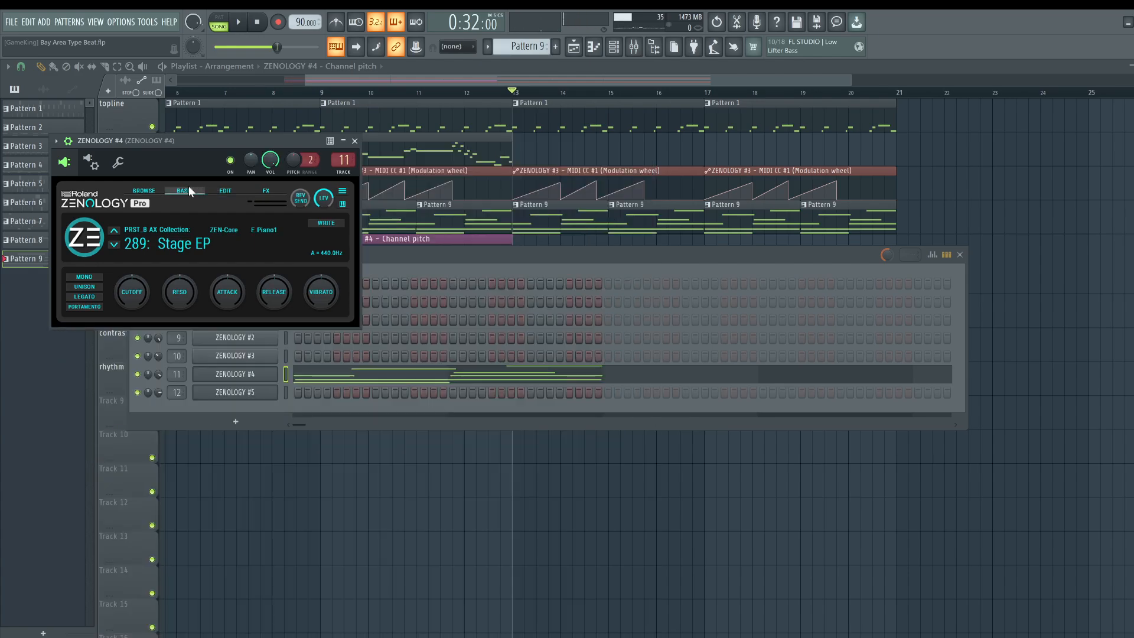
{"action": "left_click", "coordinate": [223, 192]}
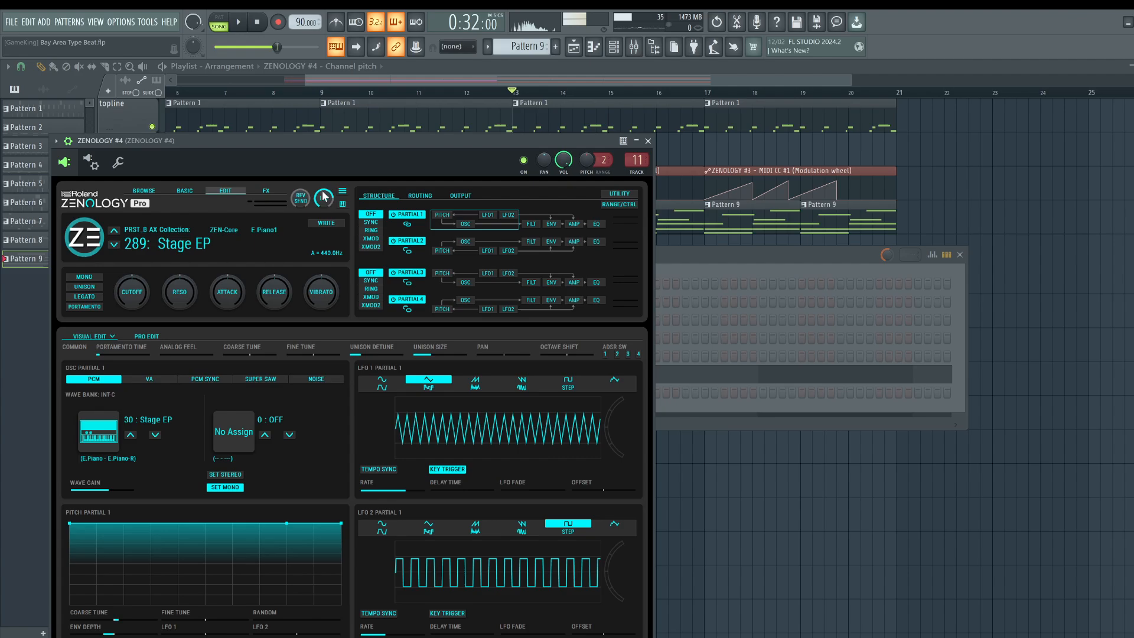
{"action": "left_click_drag", "start_coordinate": [418, 142], "coordinate": [437, 76]}
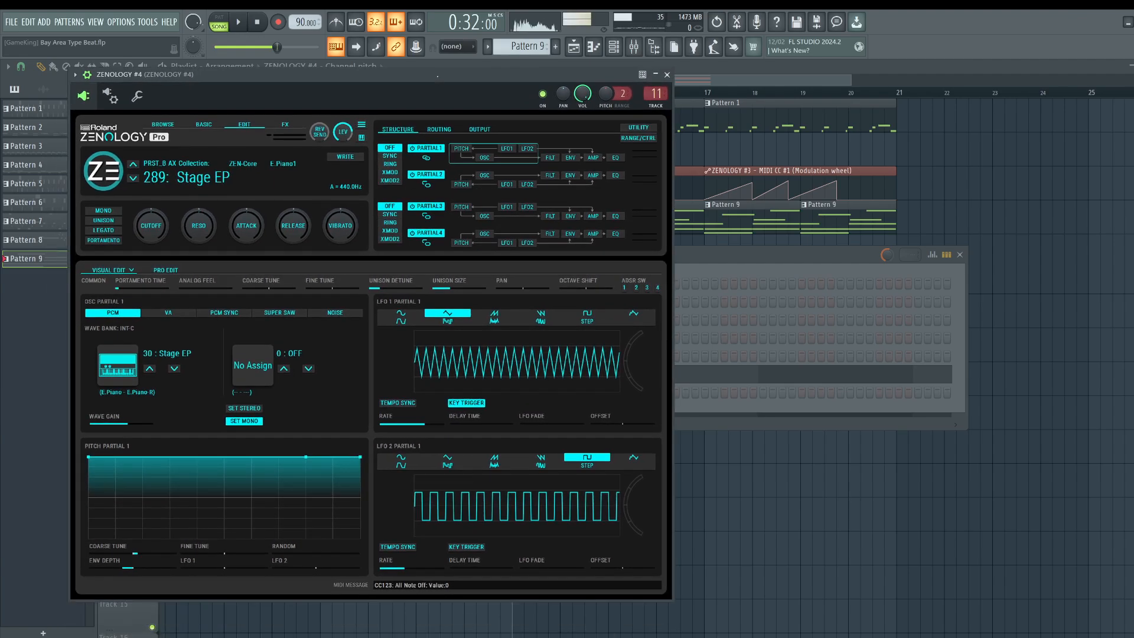
{"action": "left_click", "coordinate": [476, 129]}
{"action": "left_click", "coordinate": [411, 130]}
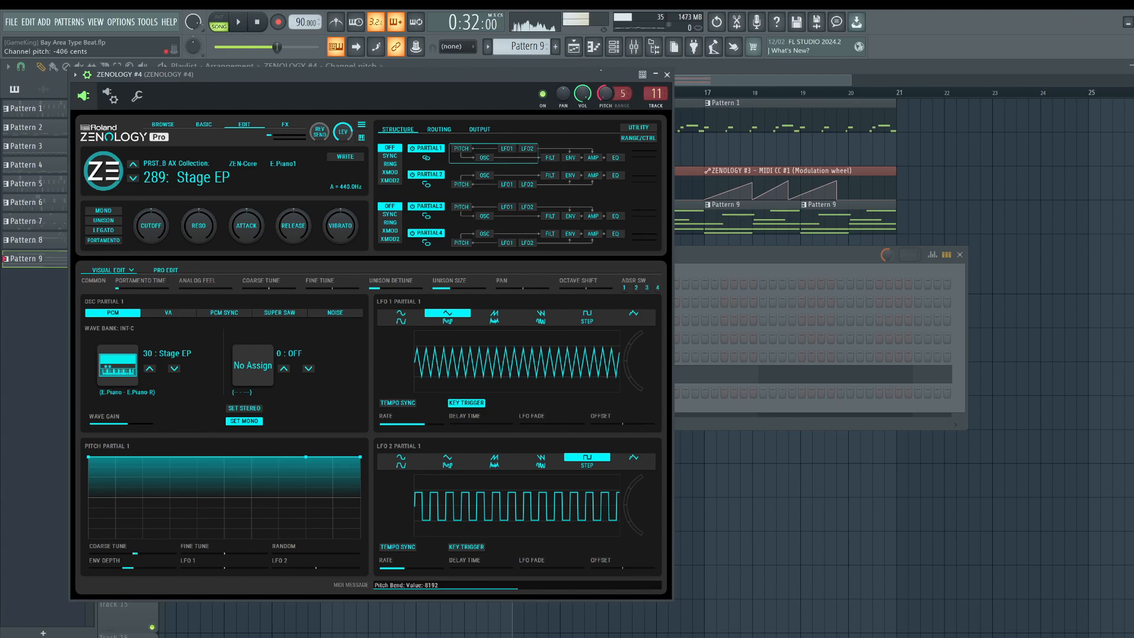
With ZENOLOGY #4's pitch range at 12, reset its channel pitch and create an automation clip for it over bars 13 to 20.
{"action": "left_click_drag", "start_coordinate": [639, 85], "coordinate": [636, 195]}
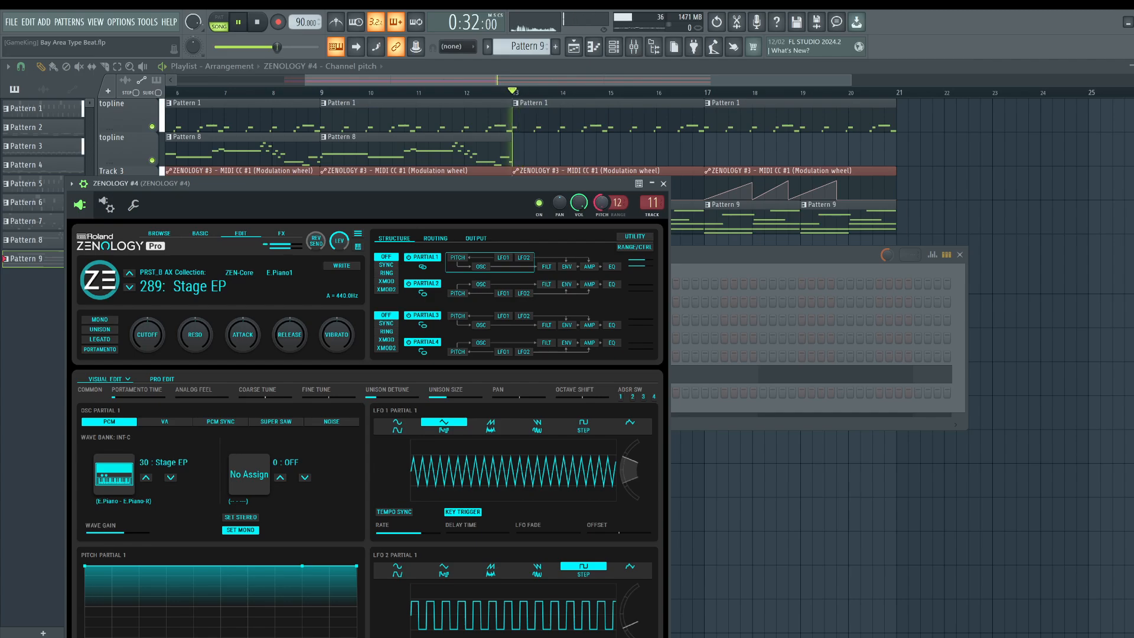
{"action": "right_click", "coordinate": [602, 202]}
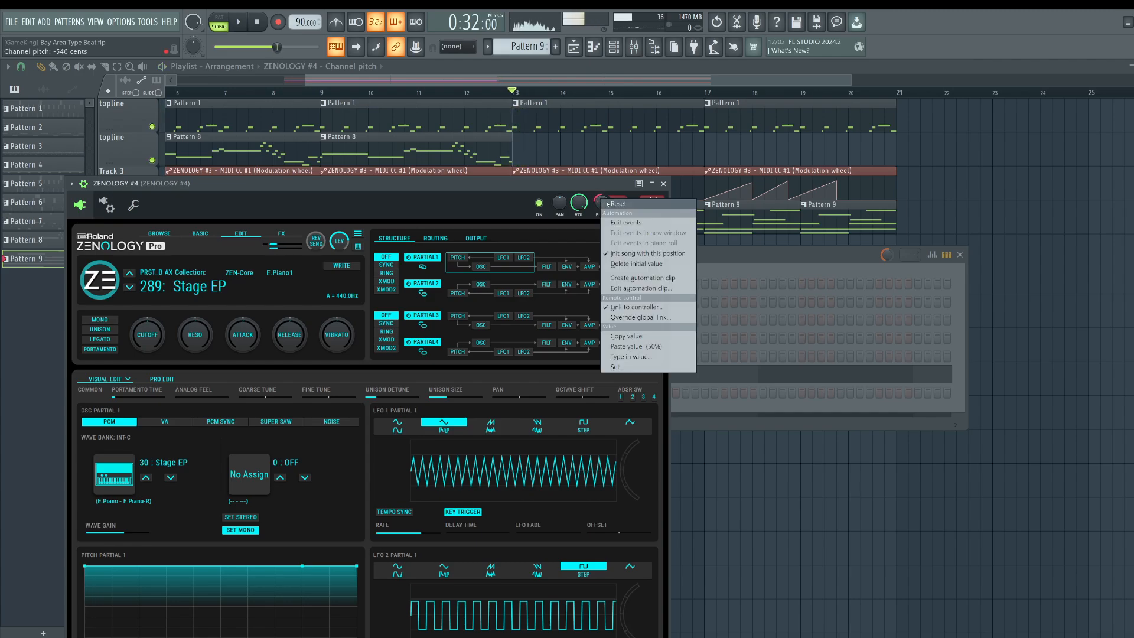
{"action": "left_click", "coordinate": [608, 202]}
{"action": "right_click", "coordinate": [602, 201]}
{"action": "left_click", "coordinate": [639, 277]}
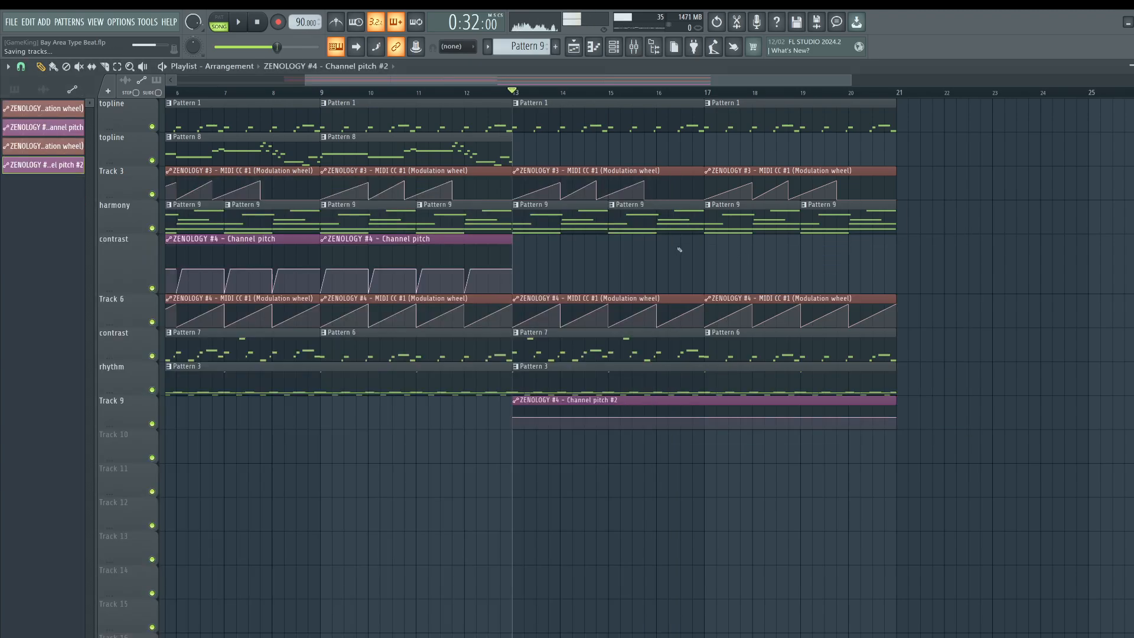
Shape a pitch rise at bar 13 in ZENOLOGY #4's second channel pitch clip, with its upper point at 13:03:00, and play it.
{"action": "scroll", "coordinate": [550, 93], "scroll_direction": "up", "scroll_amount": 4}
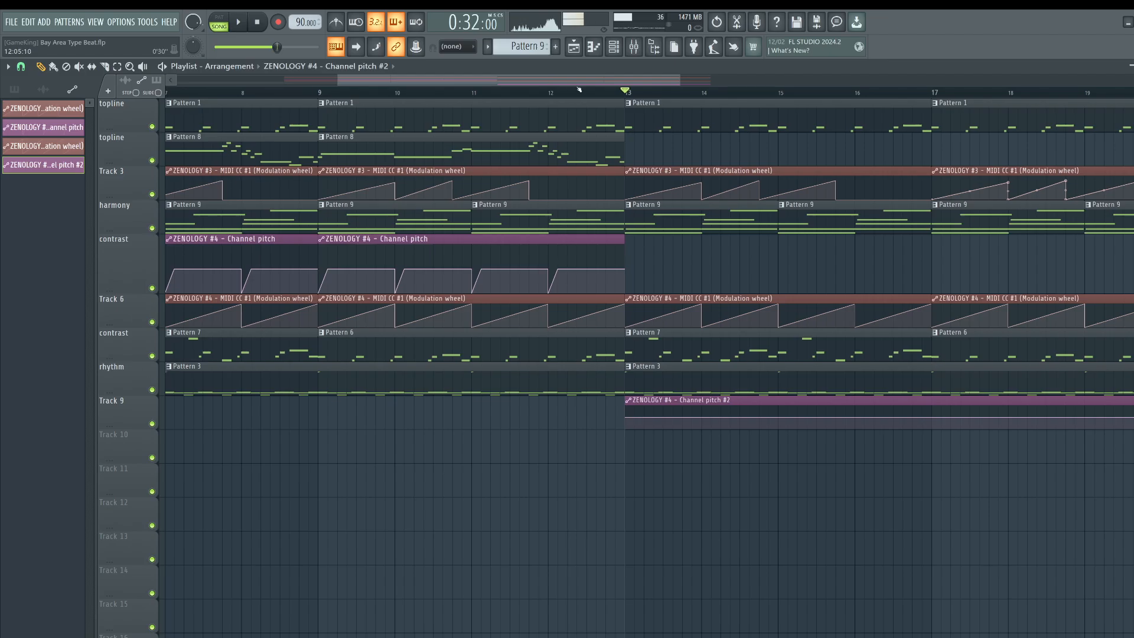
{"action": "left_click_drag", "start_coordinate": [723, 79], "coordinate": [705, 79]}
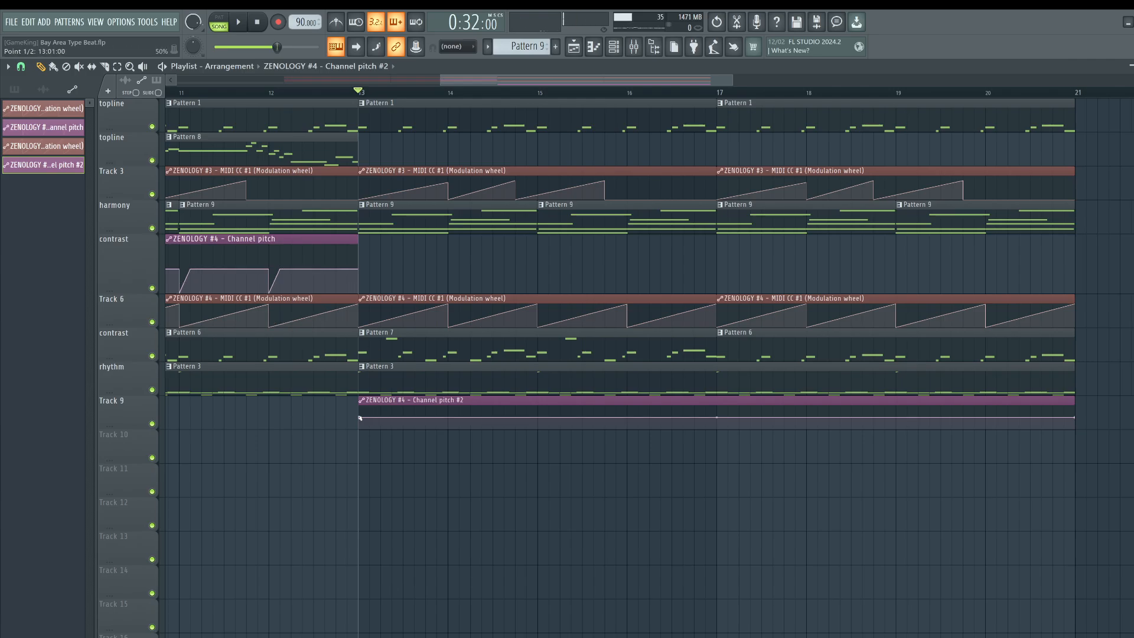
{"action": "left_click", "coordinate": [381, 419]}
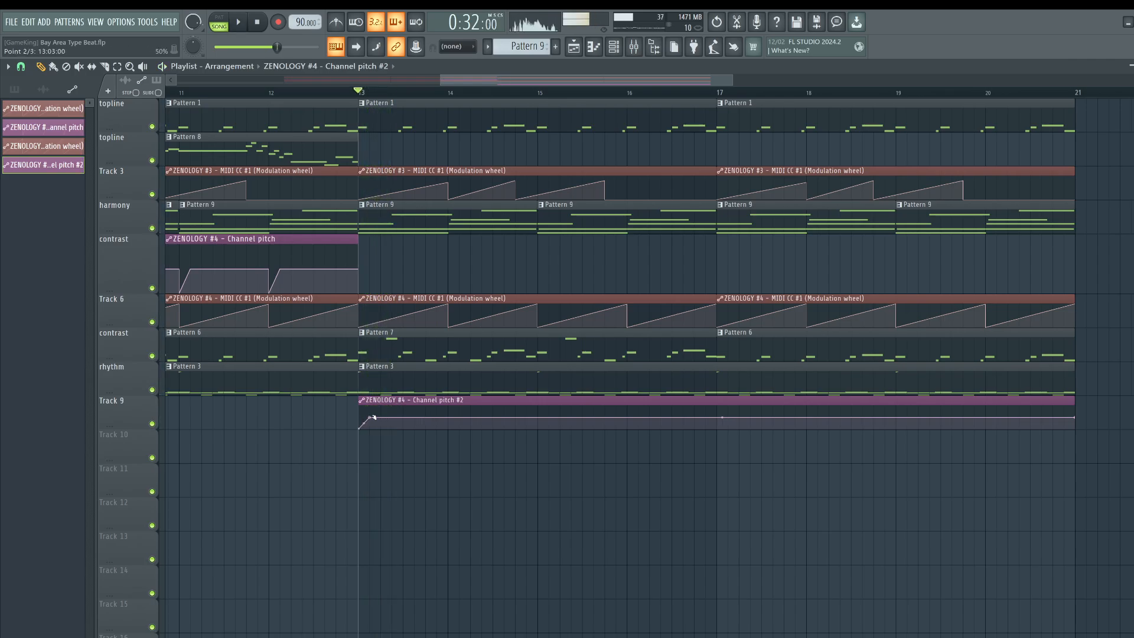
{"action": "key", "text": "space"}
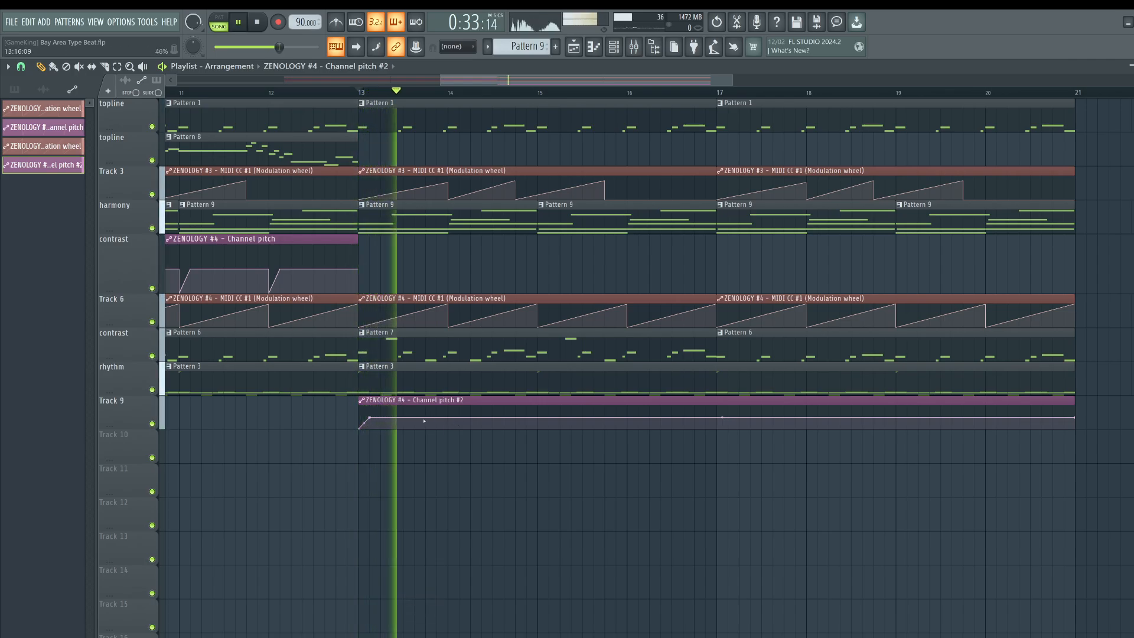
{"action": "key", "text": "space"}
Set the playlist snap to 1/4 beat and move the bar 13 rise's upper point to 13:02:00 at 50%.
{"action": "scroll", "coordinate": [284, 258], "scroll_direction": "up", "scroll_amount": 5}
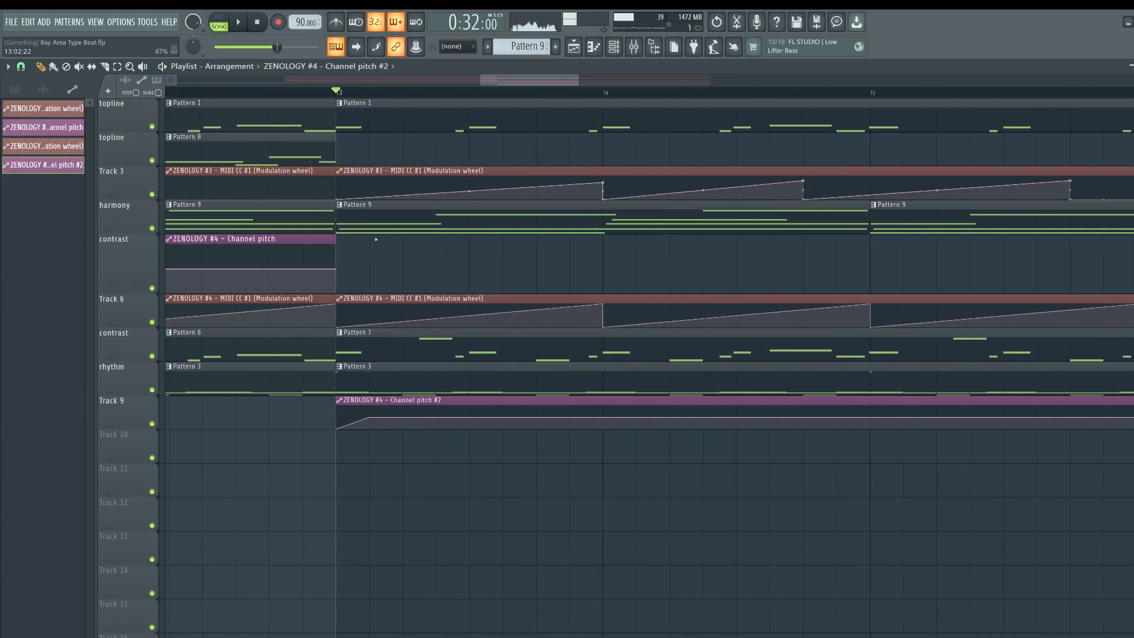
{"action": "key", "text": "space"}
{"action": "key", "text": "space"}
{"action": "left_click", "coordinate": [21, 66]}
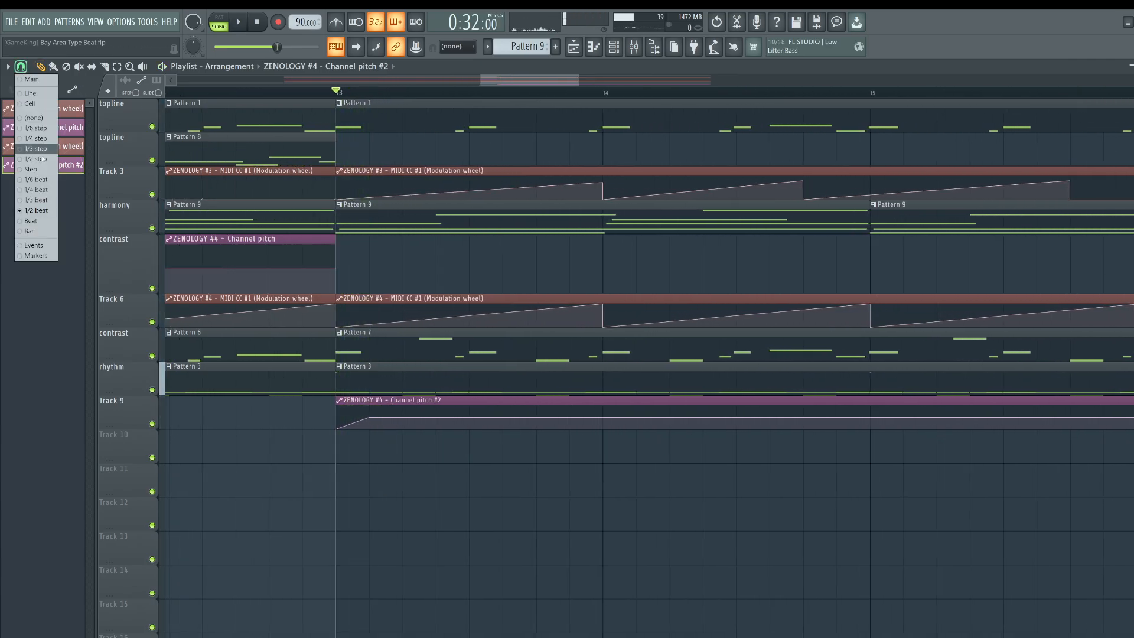
{"action": "left_click", "coordinate": [37, 191]}
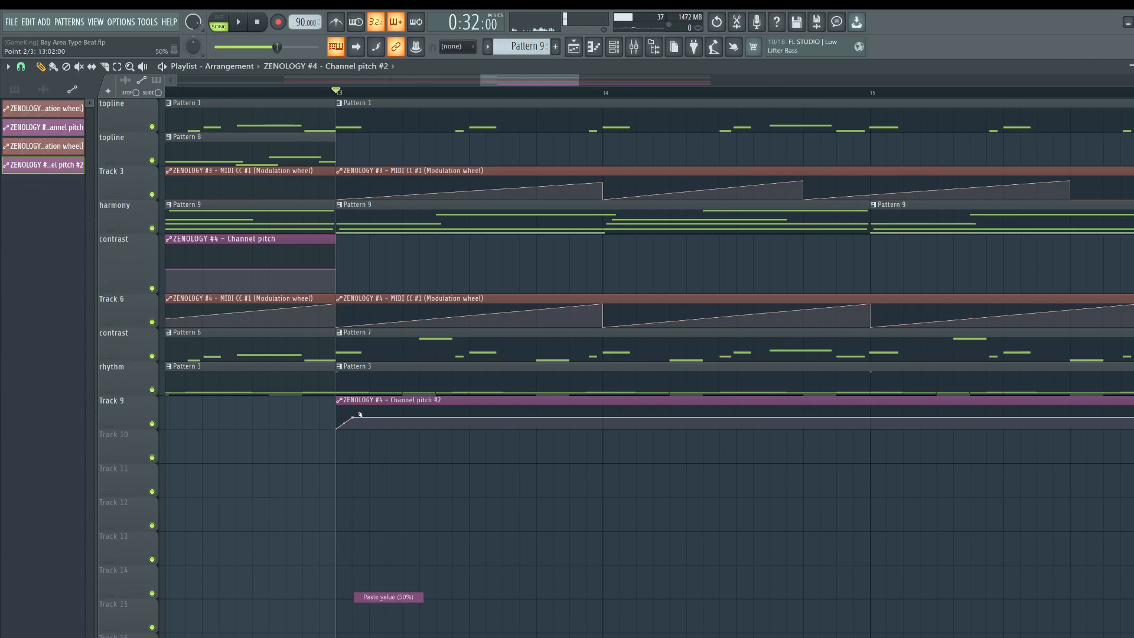
Close both ZENOLOGY windows and the mixer, return to the playlist and play briefly from bar 13.
{"action": "left_click", "coordinate": [1133, 66]}
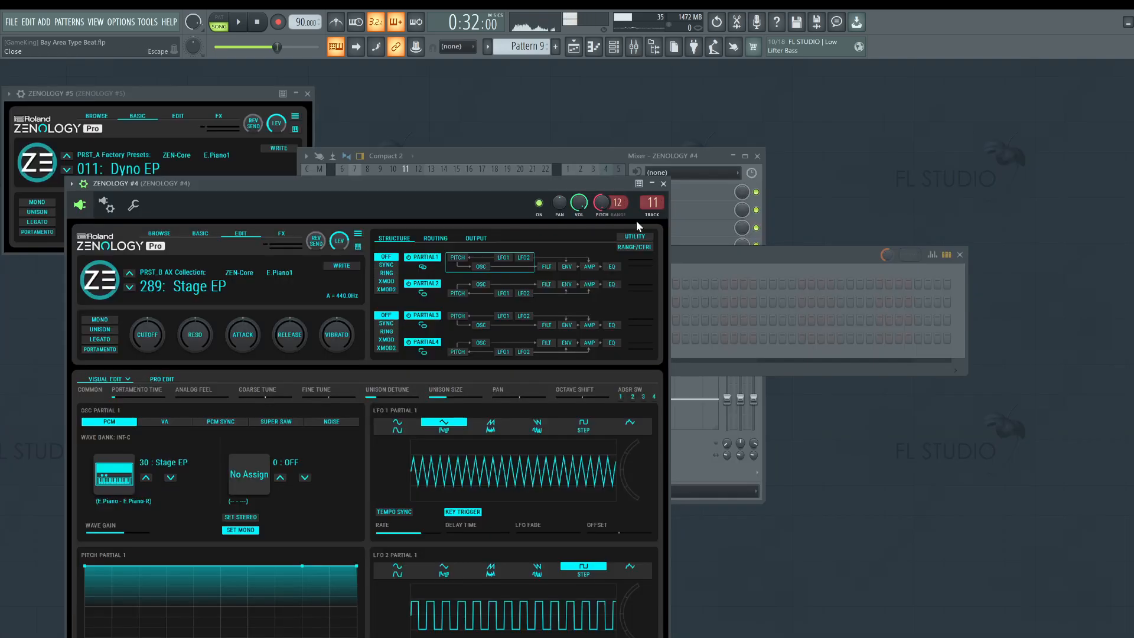
{"action": "left_click", "coordinate": [664, 183]}
{"action": "left_click", "coordinate": [307, 95]}
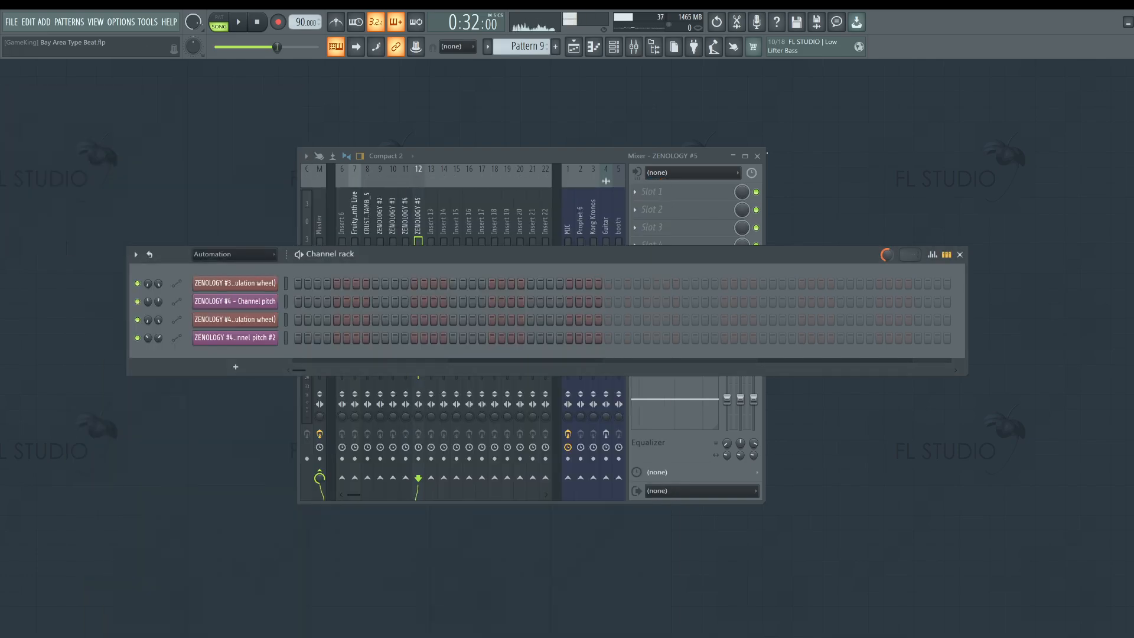
{"action": "left_click", "coordinate": [757, 156]}
{"action": "key", "text": "F5"}
{"action": "key", "text": "space"}
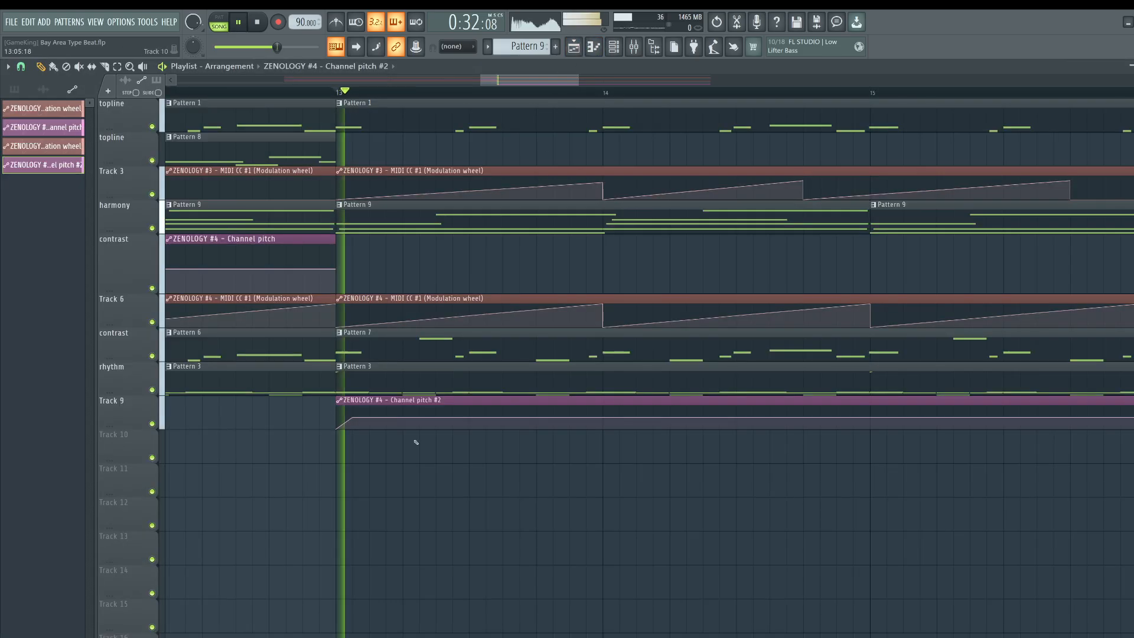
{"action": "key", "text": "space"}
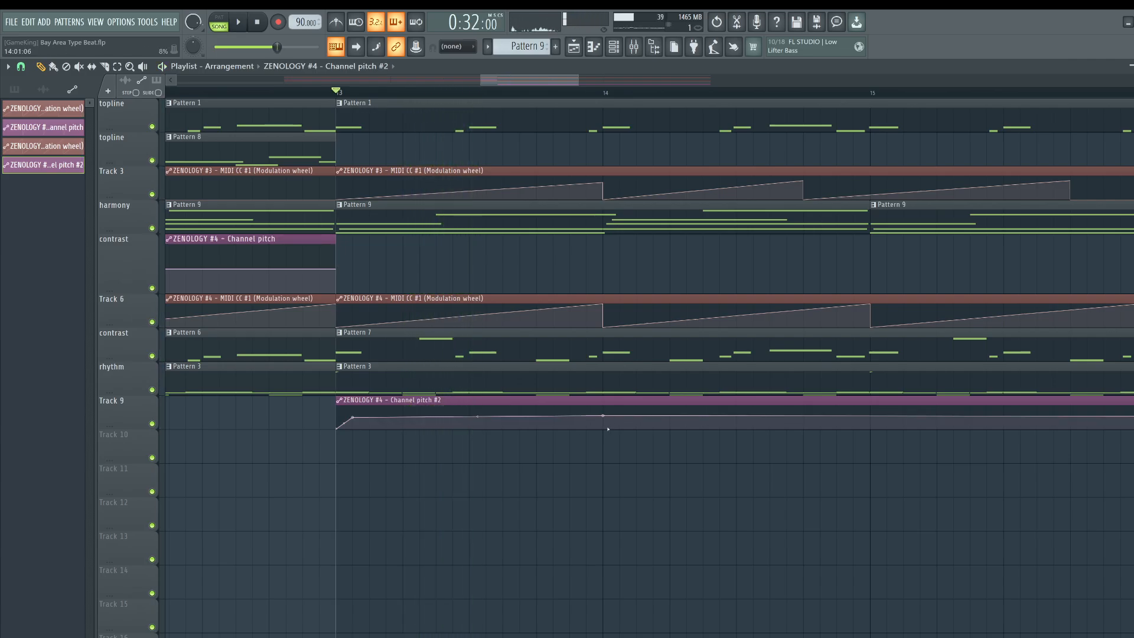
Add a second pitch rise at bar 14 with its upper point at 14:02:00 and 50%, and play from bar 13.
{"action": "right_click", "coordinate": [619, 422]}
{"action": "right_click", "coordinate": [620, 421]}
{"action": "key", "text": "v"}
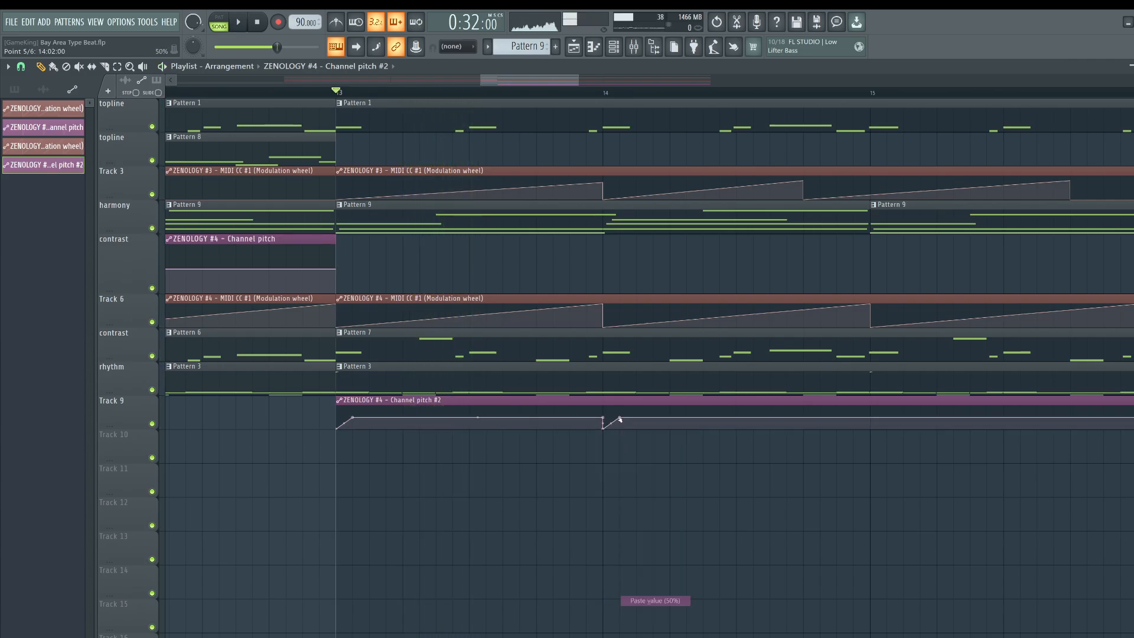
{"action": "key", "text": "space"}
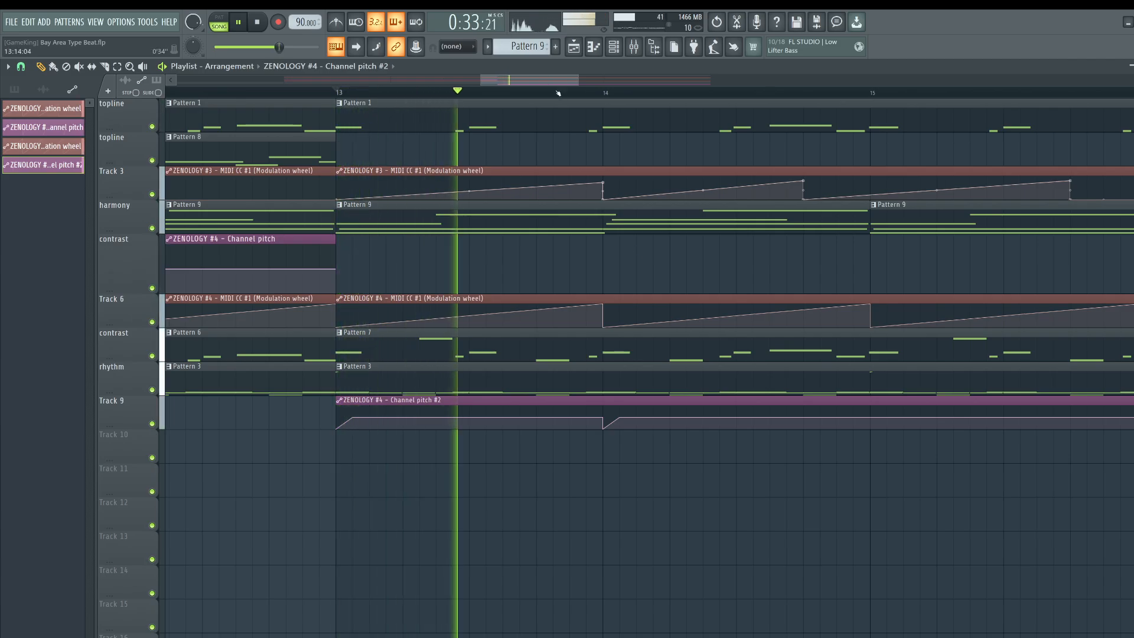
{"action": "scroll", "coordinate": [558, 93], "scroll_direction": "down", "scroll_amount": 2}
{"action": "scroll", "coordinate": [558, 93], "scroll_direction": "down", "scroll_amount": 2}
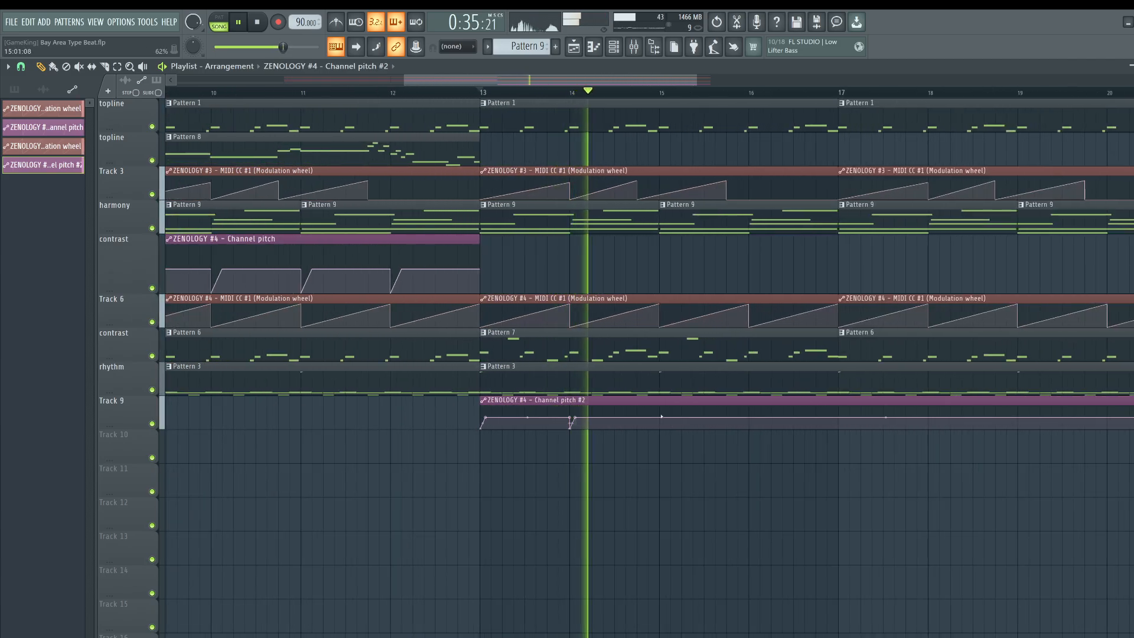
{"action": "scroll", "coordinate": [636, 418], "scroll_direction": "up", "scroll_amount": 4}
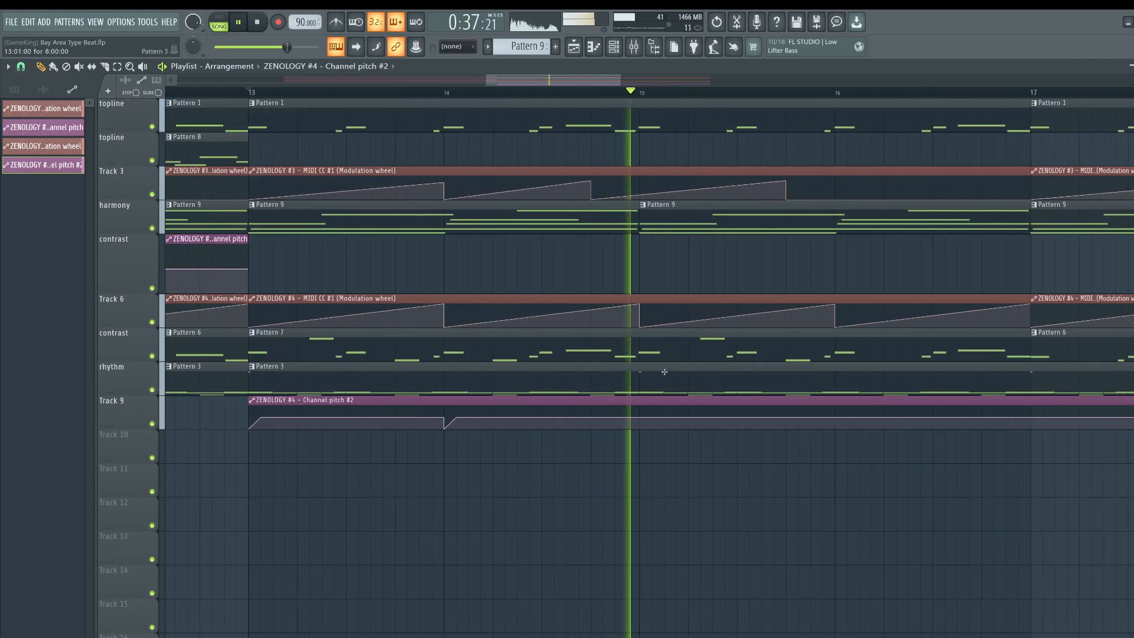
Add a third pitch rise at bar 15, with its upper point at 15:02:00 and the copied 50% value.
{"action": "key", "text": "space"}
{"action": "right_click", "coordinate": [639, 418]}
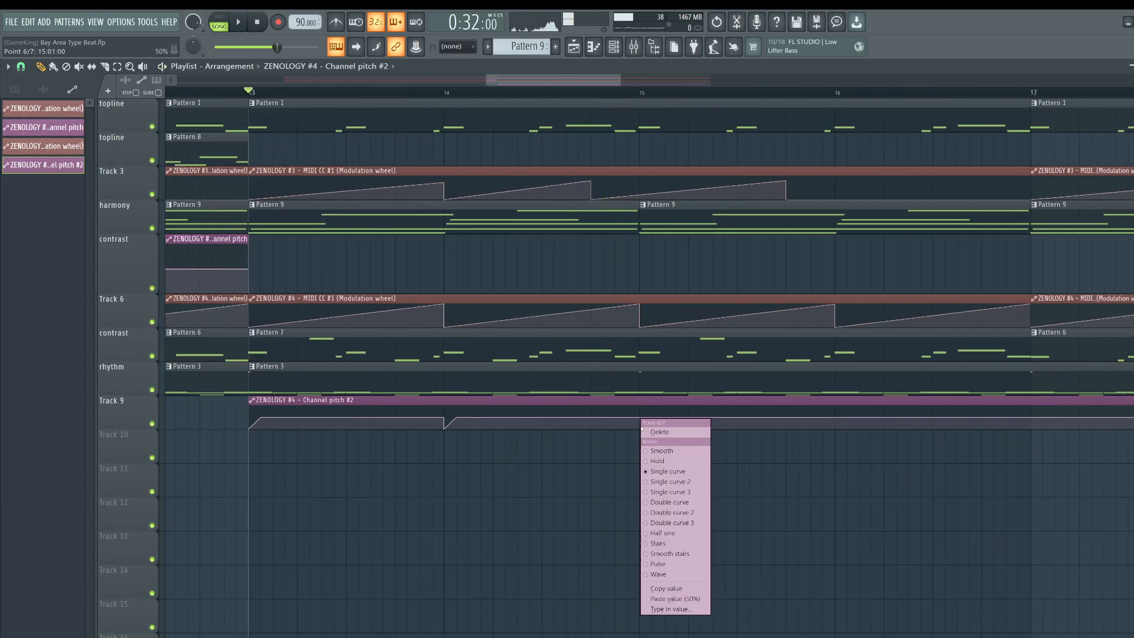
{"action": "left_click", "coordinate": [610, 448]}
{"action": "right_click", "coordinate": [639, 427]}
{"action": "right_click", "coordinate": [653, 414]}
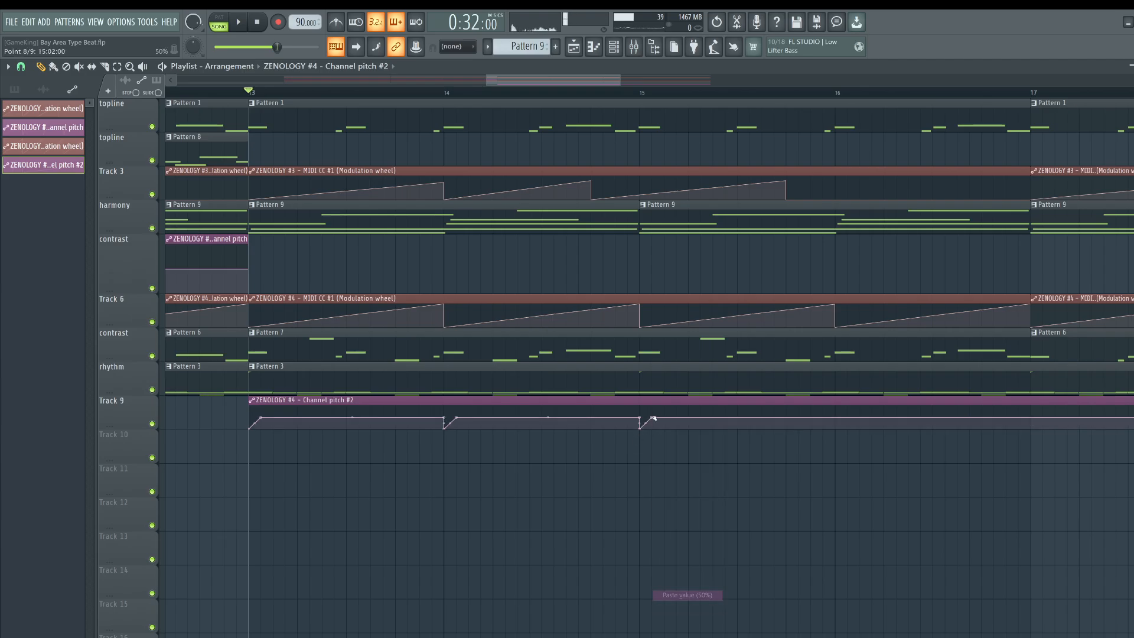
Bend the three pitch rises to start slowly and move their upper points to the third step of bars 13, 14 and 15.
{"action": "key", "text": "space"}
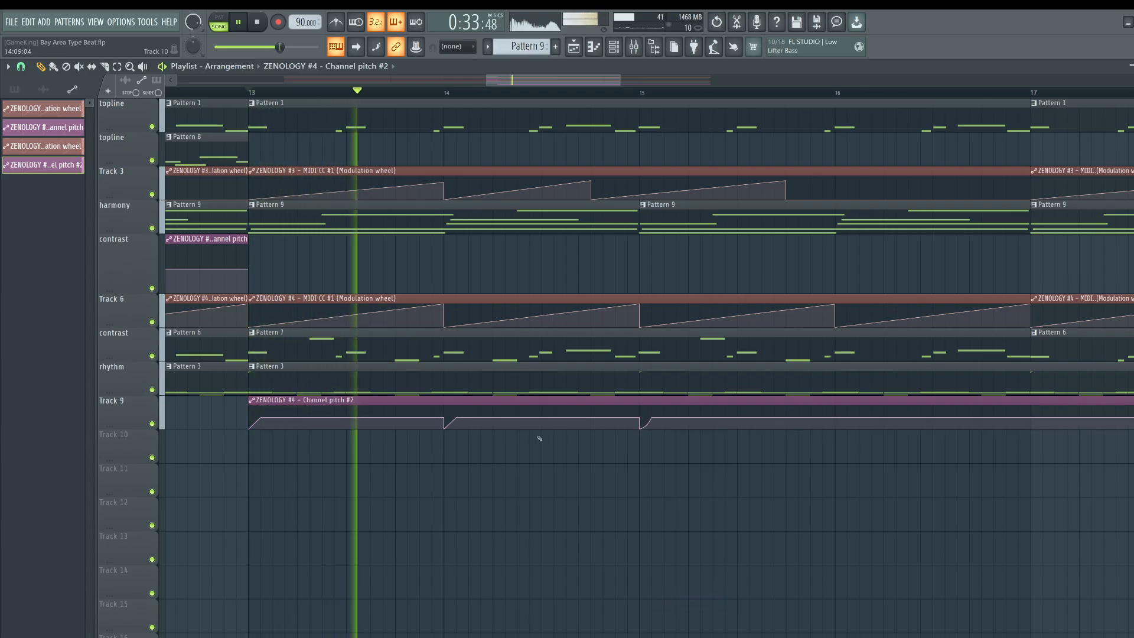
{"action": "left_click_drag", "start_coordinate": [451, 425], "coordinate": [451, 432]}
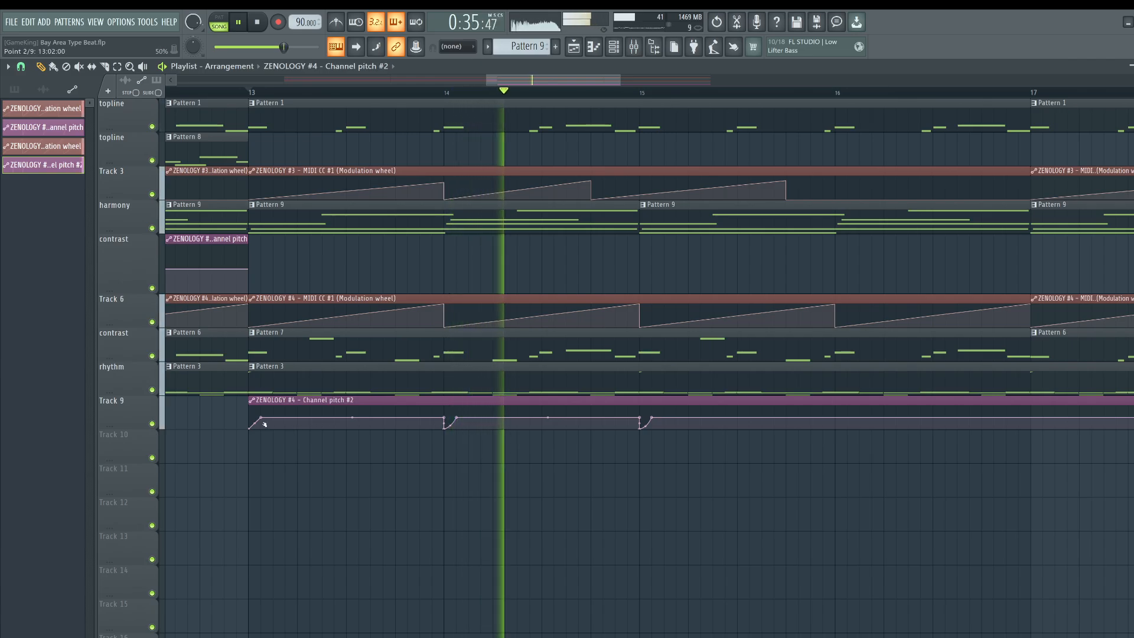
{"action": "left_click_drag", "start_coordinate": [256, 424], "coordinate": [256, 426]}
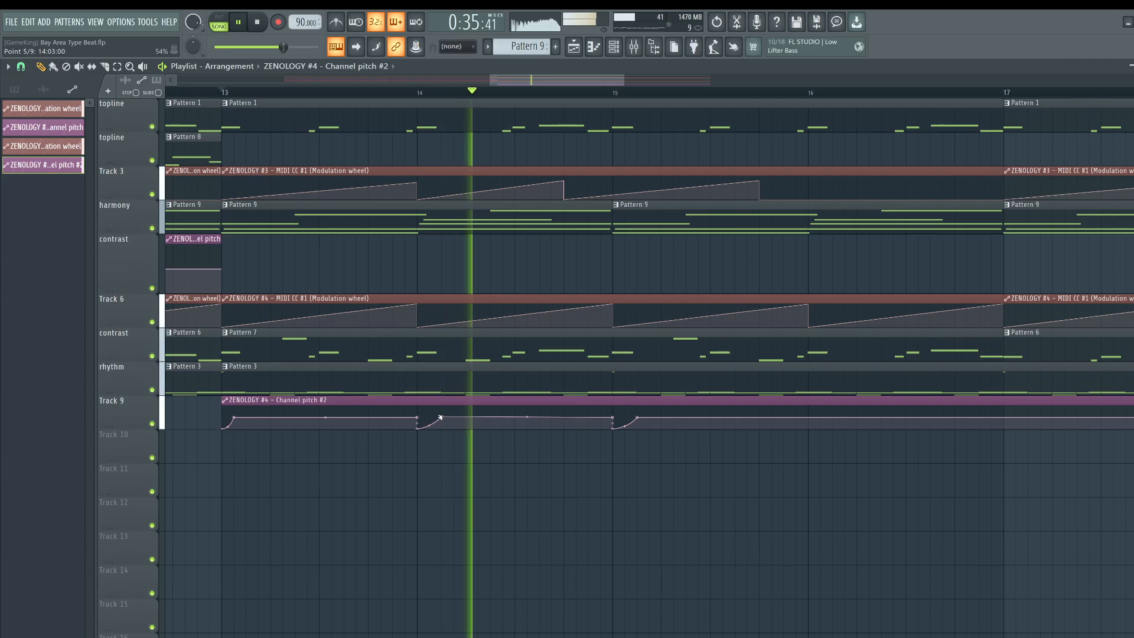
{"action": "key", "text": "space"}
{"action": "left_click_drag", "start_coordinate": [235, 418], "coordinate": [246, 417]}
{"action": "right_click", "coordinate": [246, 417]}
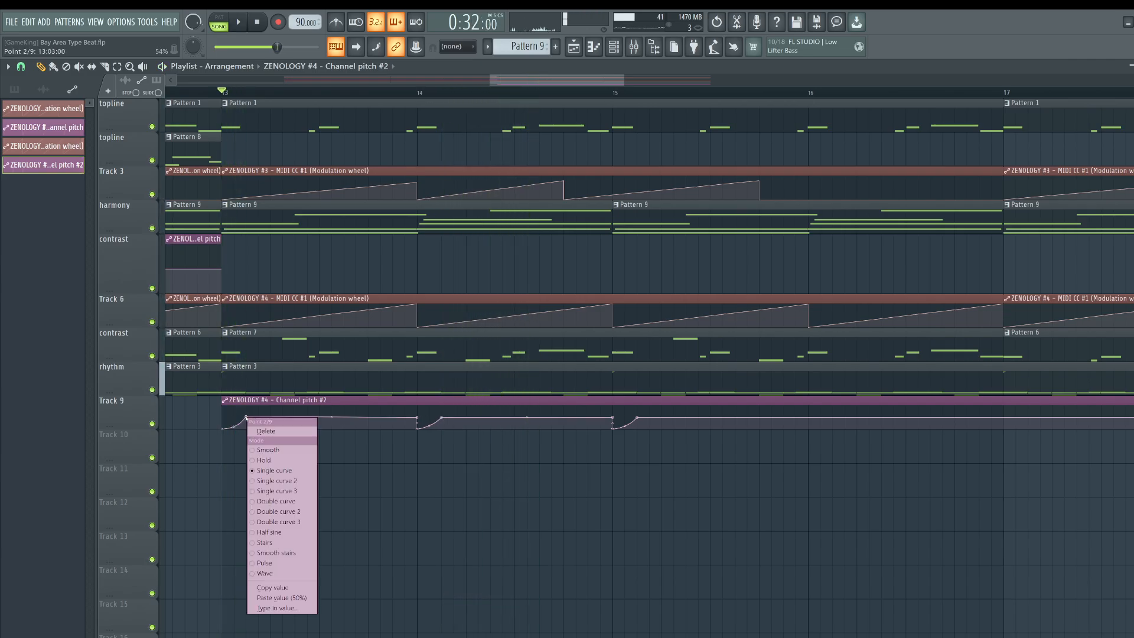
During playback, reverse the curvature of the three pitch rises so they climb quickly and level off smoothly.
{"action": "key", "text": "space"}
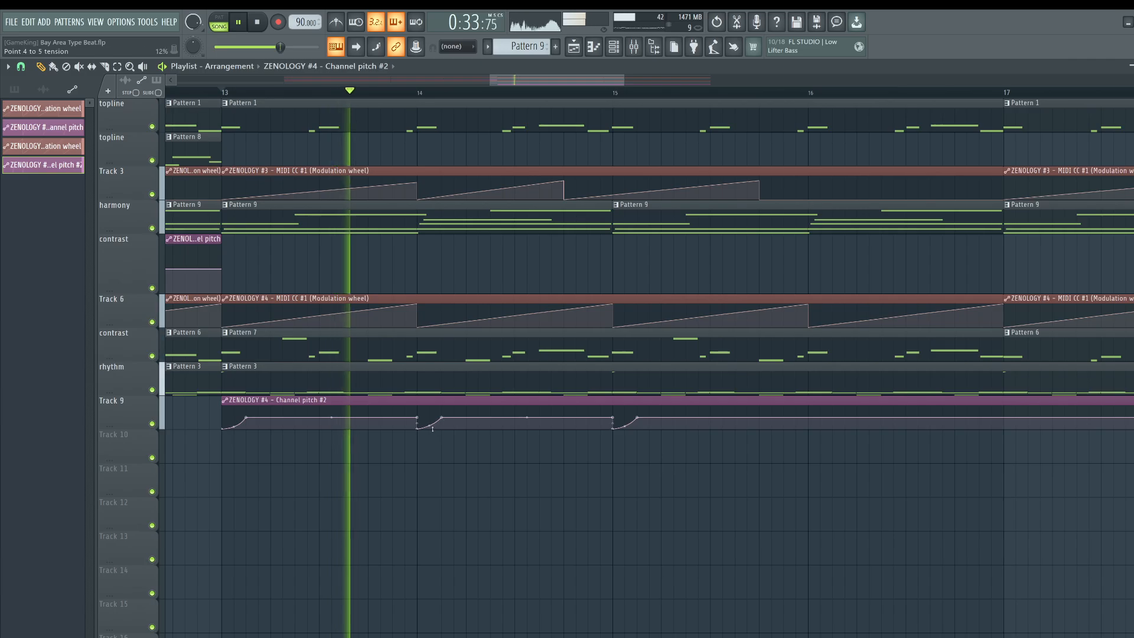
{"action": "left_click_drag", "start_coordinate": [429, 426], "coordinate": [429, 421]}
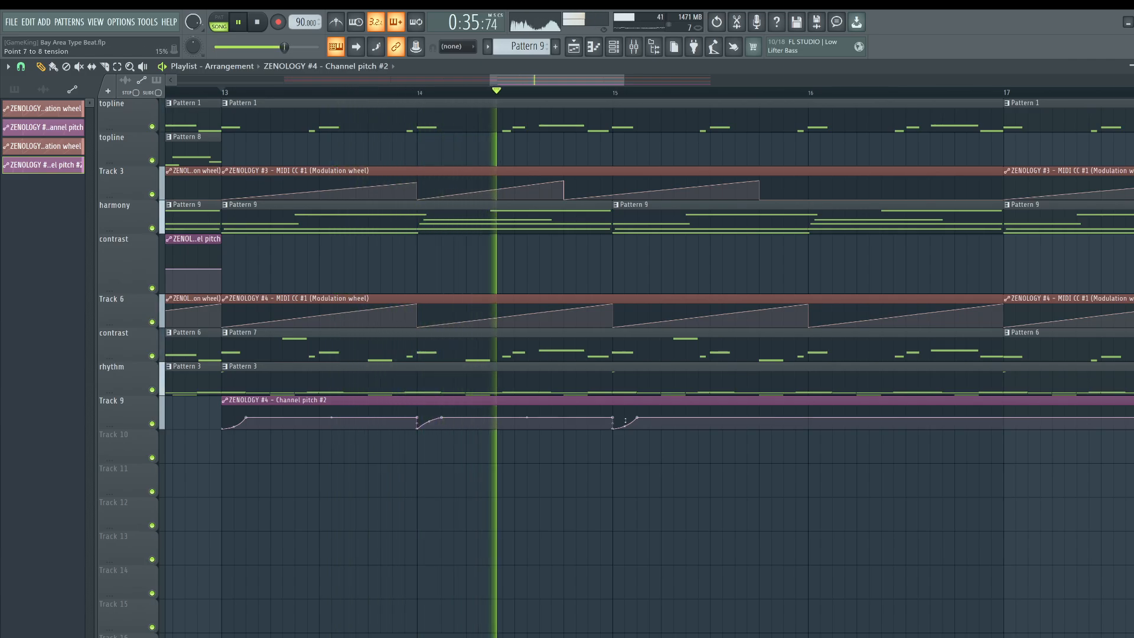
{"action": "left_click_drag", "start_coordinate": [625, 426], "coordinate": [625, 421]}
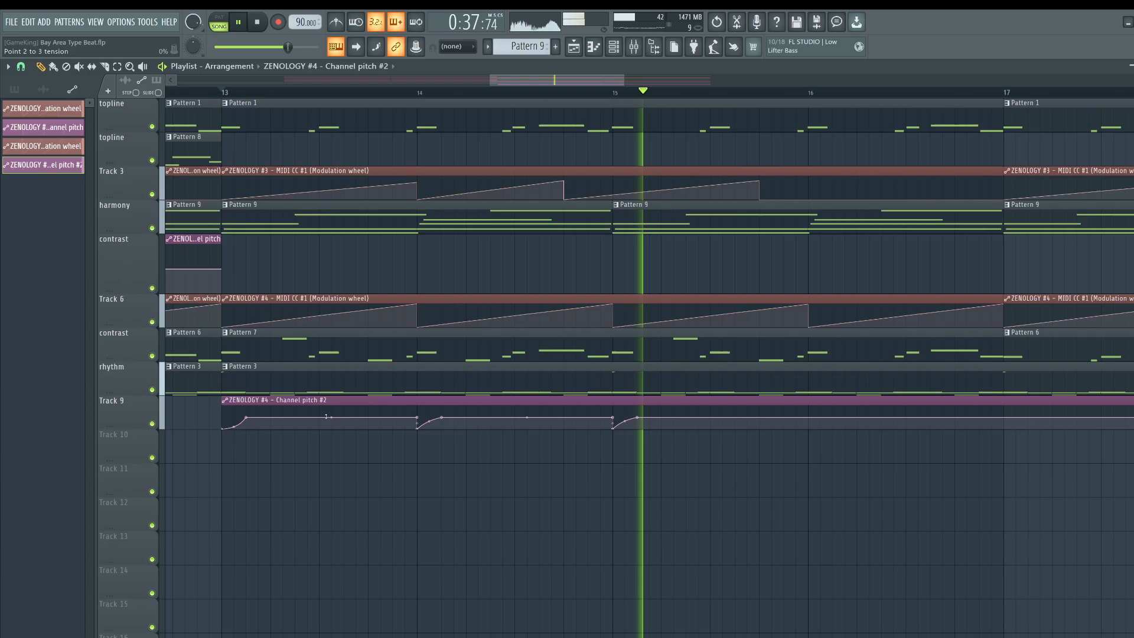
{"action": "key", "text": "space"}
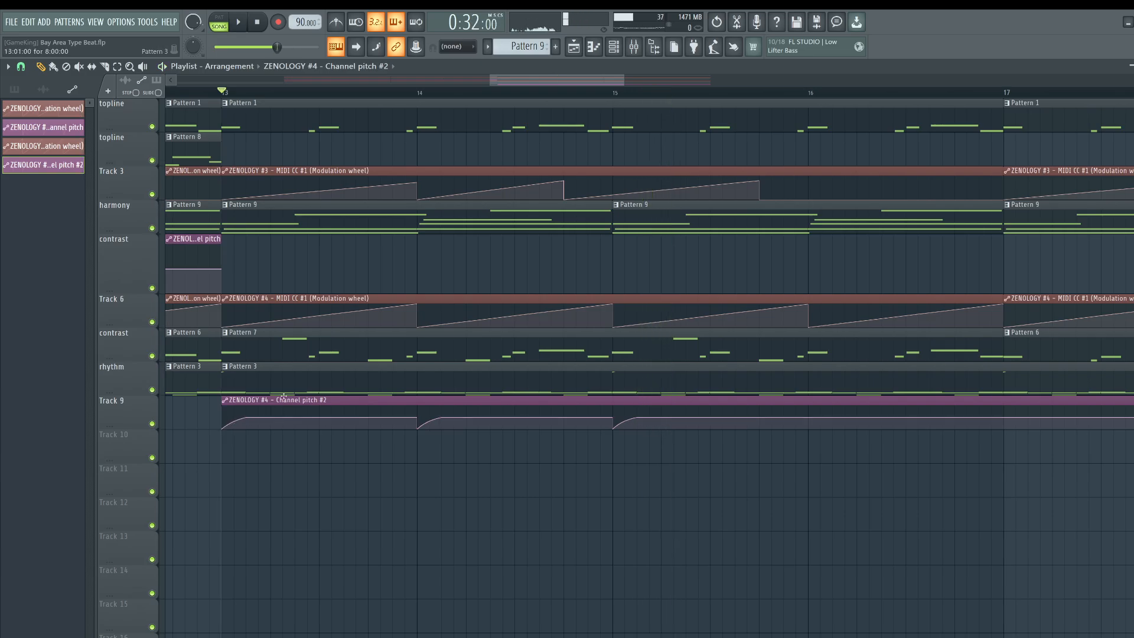
Add a matching curved pitch rise at bar 16, with its upper point at 16:03:00 and the copied 50% value.
{"action": "right_click", "coordinate": [810, 418]}
{"action": "key", "text": "p"}
{"action": "right_click", "coordinate": [810, 418]}
{"action": "left_click", "coordinate": [810, 433]}
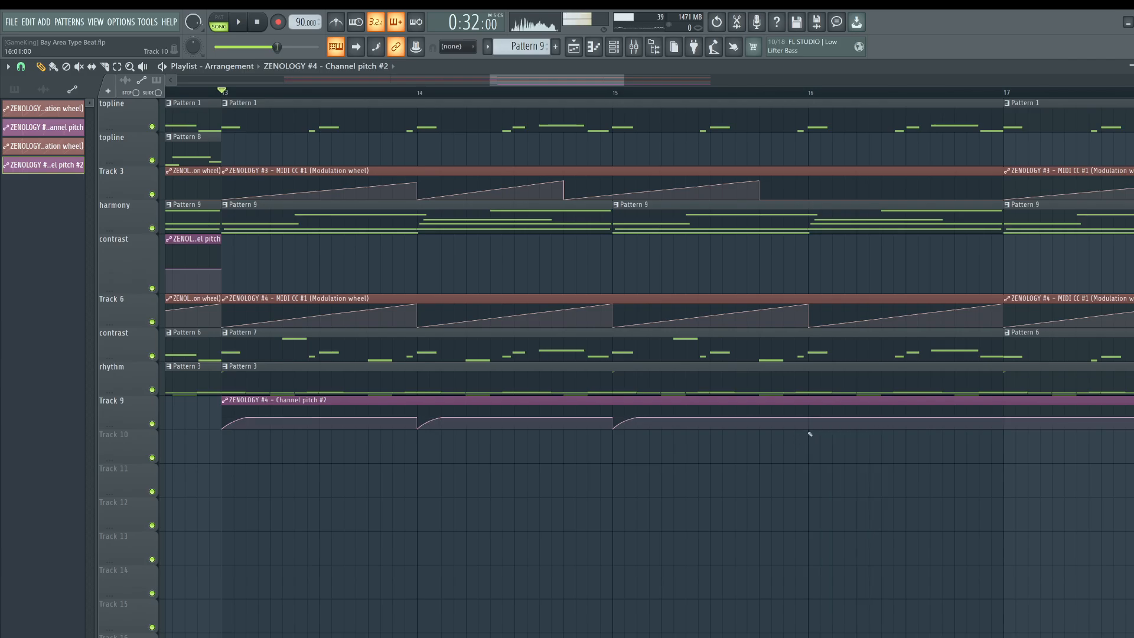
{"action": "right_click", "coordinate": [832, 417]}
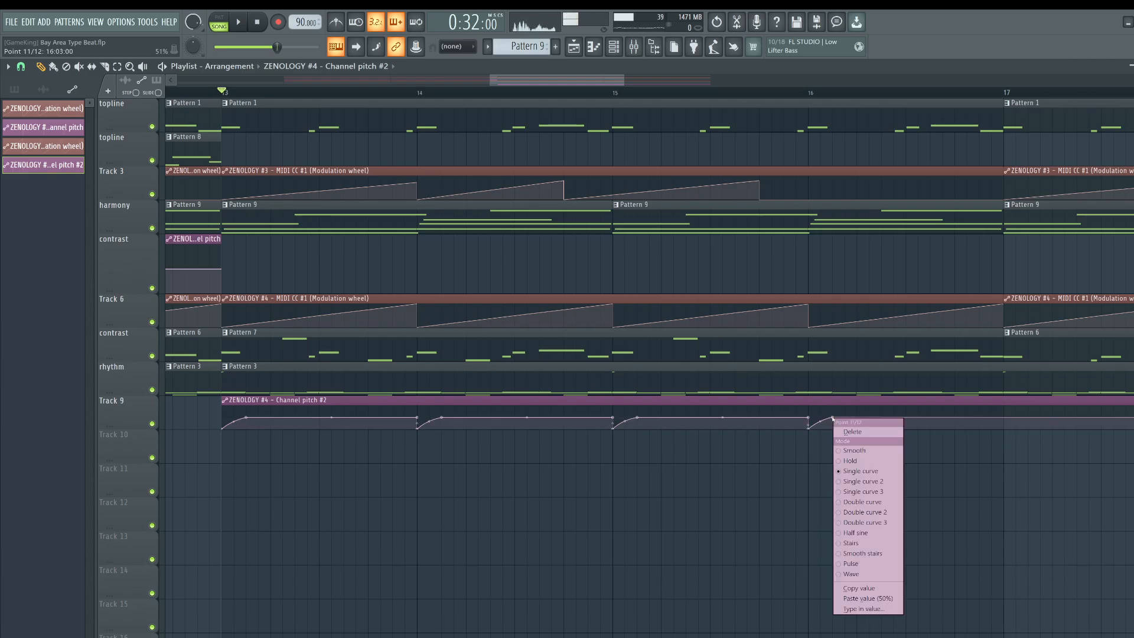
{"action": "key", "text": "p"}
Slice the new pitch clip at bar 17 and replace its second half with a duplicate of bars 13 to 16.
{"action": "key", "text": "space"}
{"action": "scroll", "coordinate": [628, 95], "scroll_direction": "down", "scroll_amount": 4}
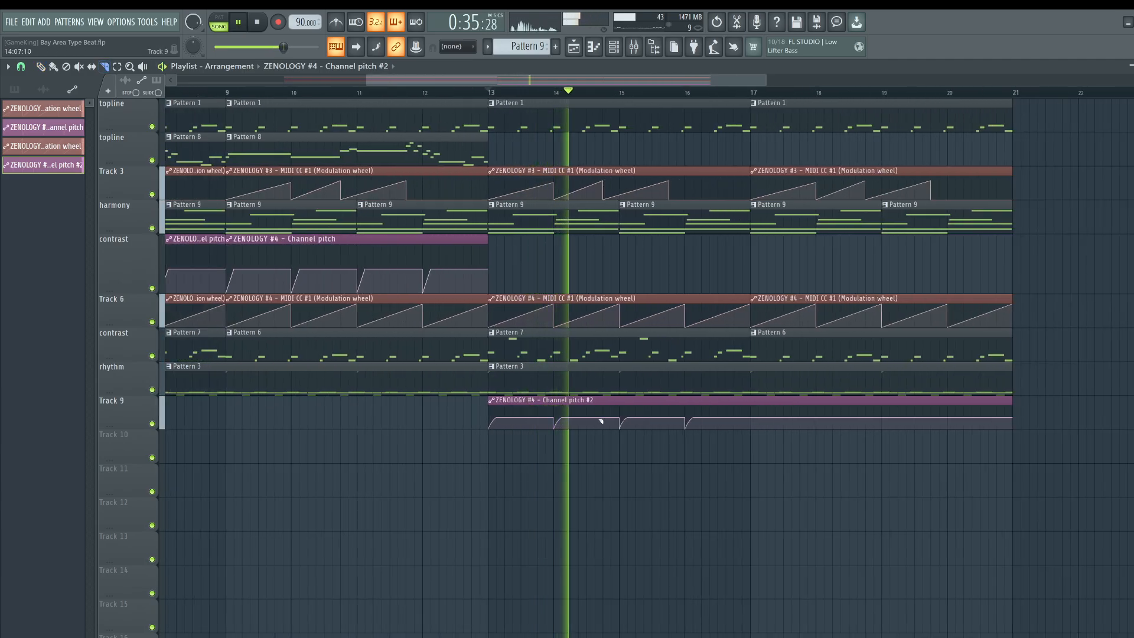
{"action": "left_click_drag", "start_coordinate": [732, 384], "coordinate": [762, 437]}
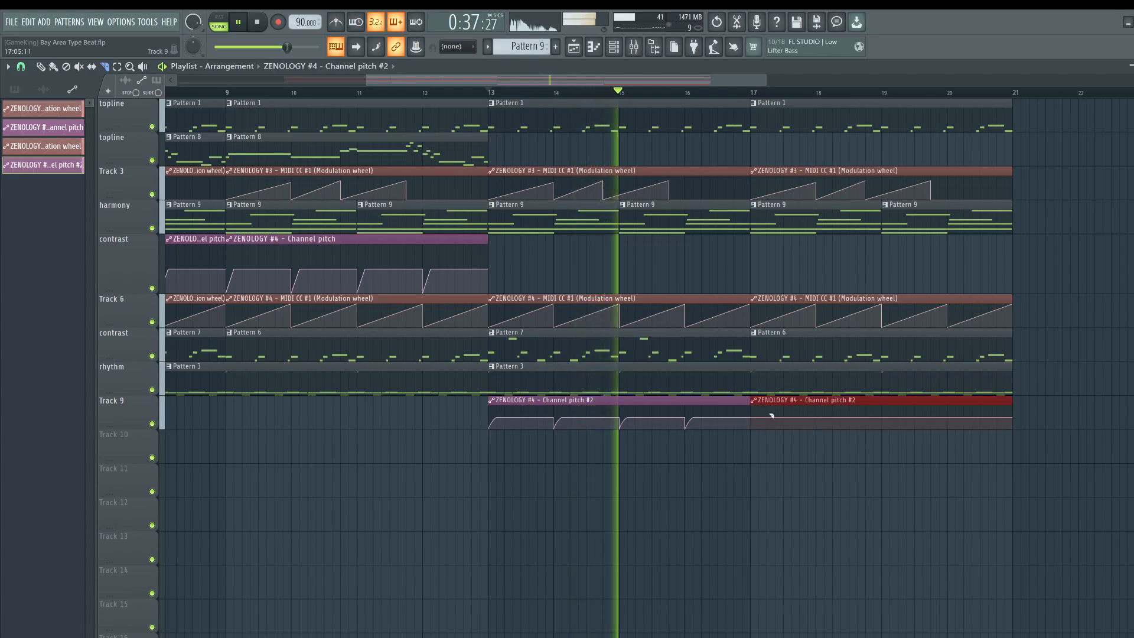
{"action": "right_click", "coordinate": [772, 416]}
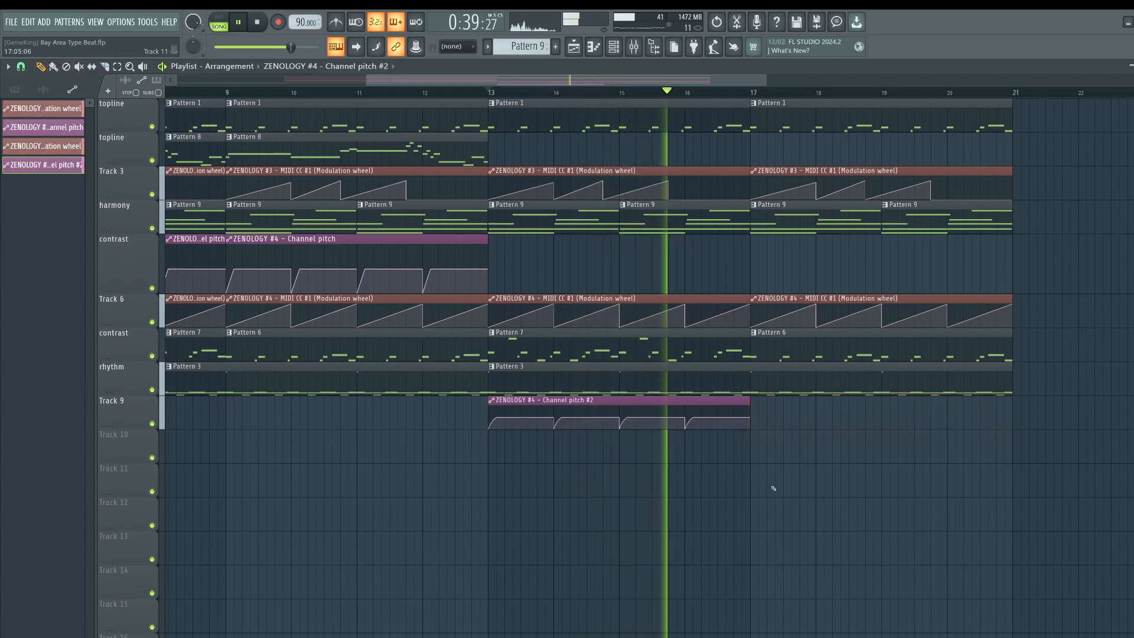
{"action": "left_click_drag", "start_coordinate": [771, 489], "coordinate": [608, 402]}
{"action": "key", "text": "ctrl+b"}
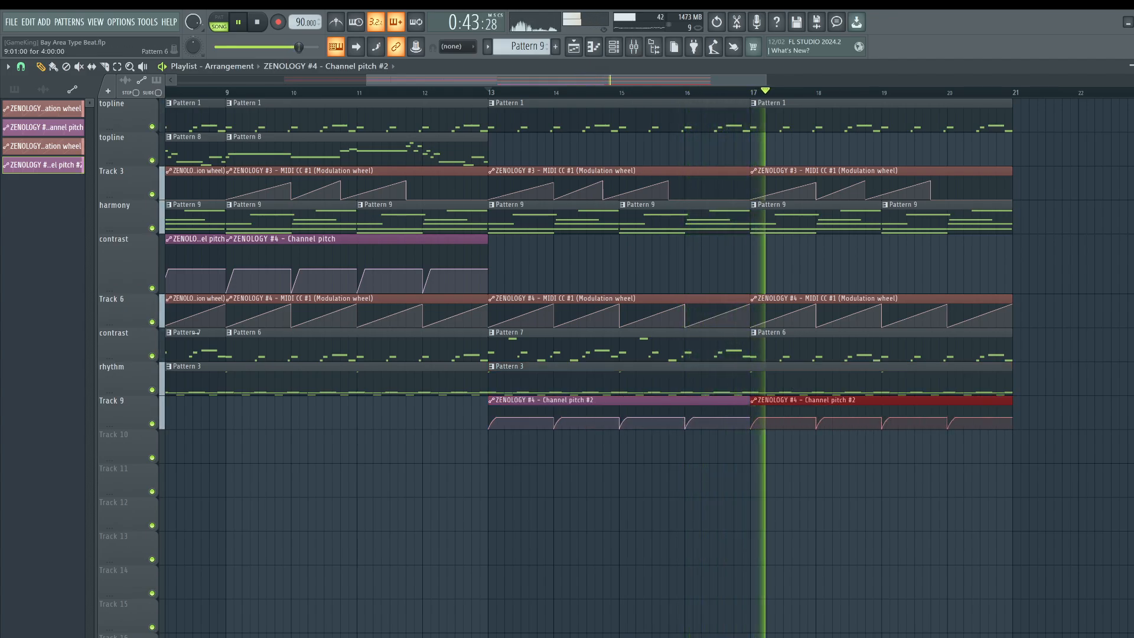
Mute the contrast track holding Patterns 6 and 7 and check the channel rack's filter groups.
{"action": "left_click", "coordinate": [151, 355]}
{"action": "left_click", "coordinate": [406, 568], "text": "ctrl"}
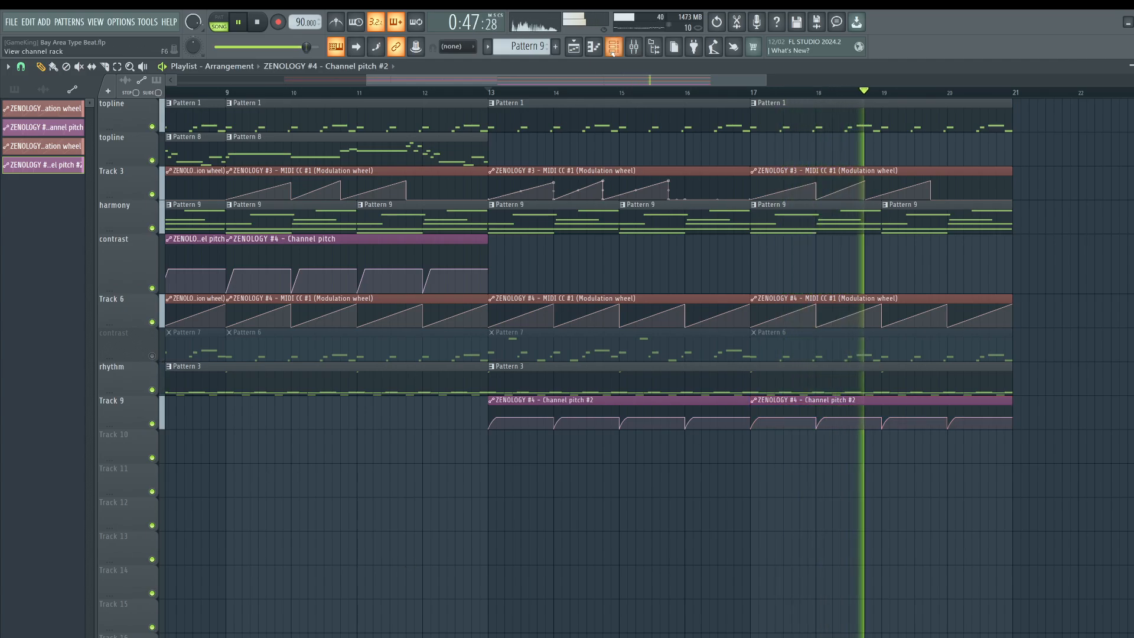
{"action": "key", "text": "F6"}
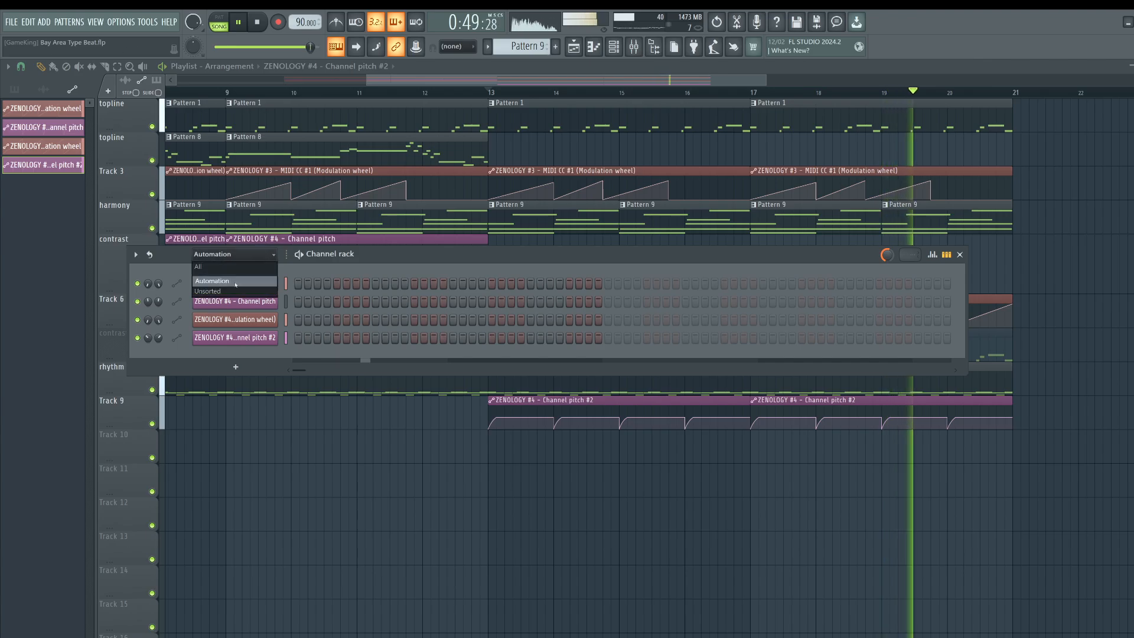
{"action": "key", "text": "F6"}
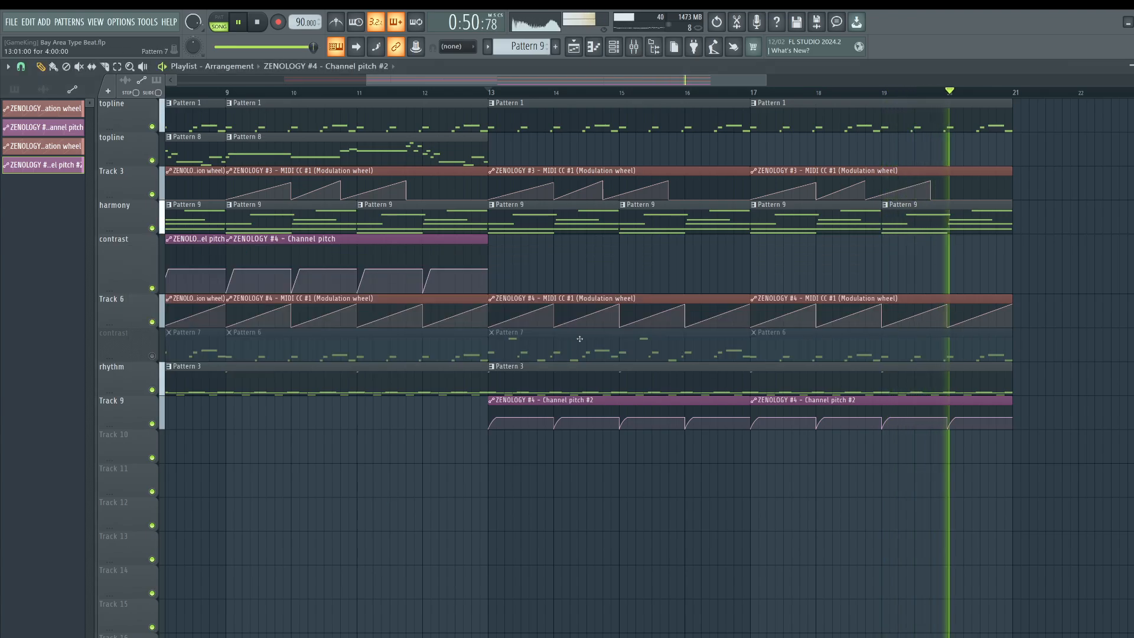
Stop playback and open Pattern 3's Fruity DrumSynth Live drum notes in the piano roll.
{"action": "double_click", "coordinate": [549, 388]}
{"action": "key", "text": "space"}
{"action": "scroll", "coordinate": [280, 330], "scroll_direction": "down", "scroll_amount": 5}
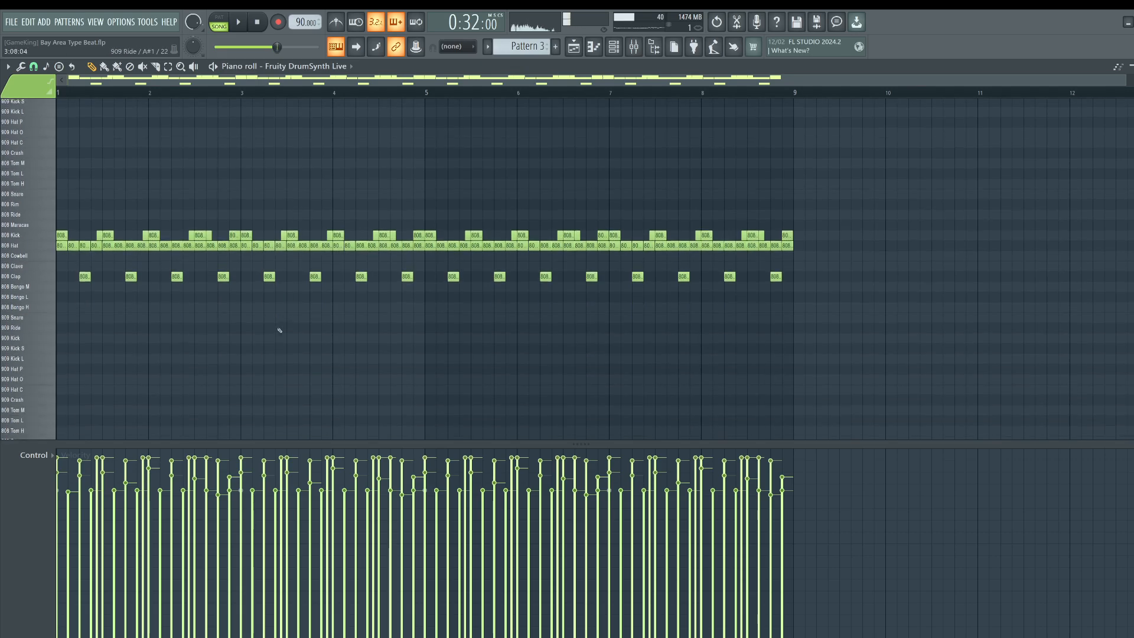
Select all the 808 Kick notes and shift them slightly later so they start in line with the 808 Hat notes.
{"action": "key", "text": "space"}
{"action": "double_click", "coordinate": [43, 243]}
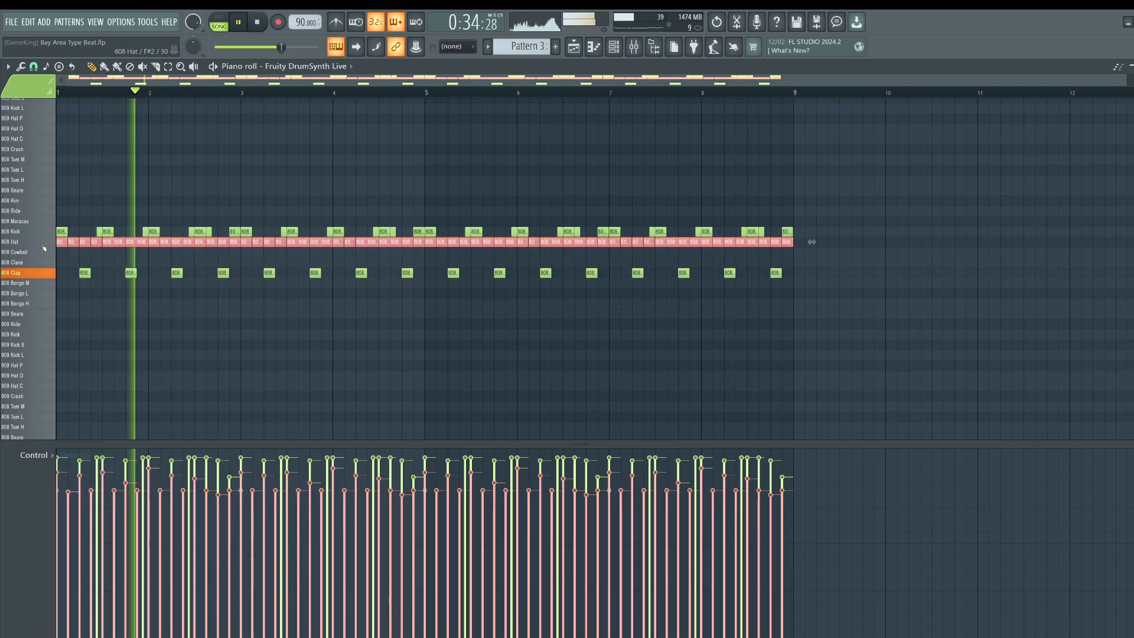
{"action": "key", "text": "space"}
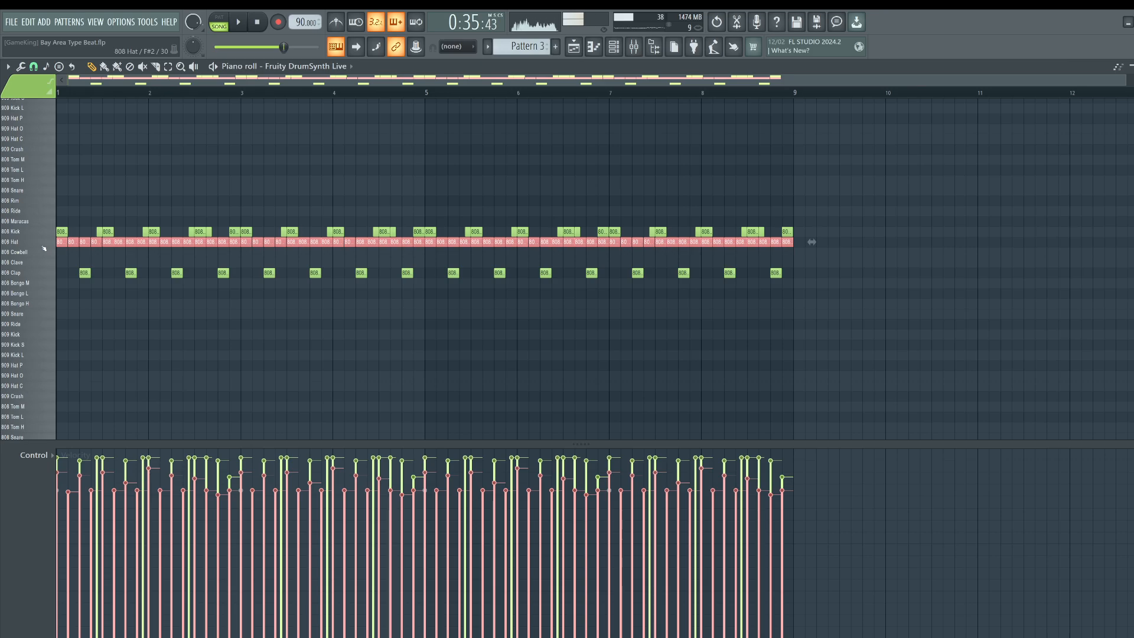
{"action": "key", "text": "space"}
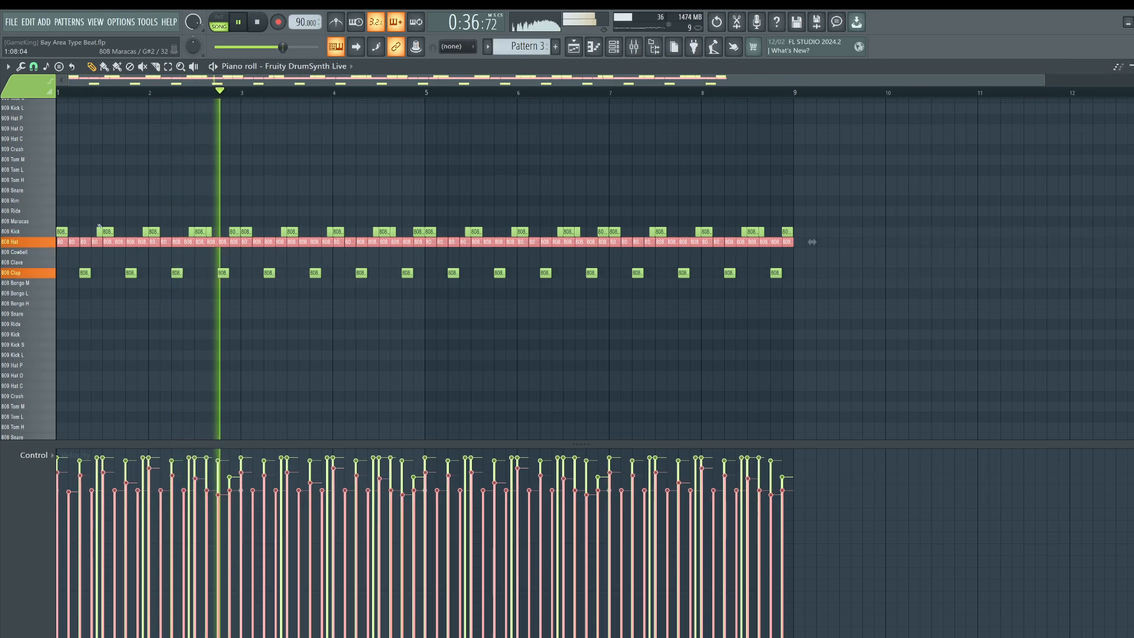
{"action": "scroll", "coordinate": [123, 95], "scroll_direction": "up", "scroll_amount": 4}
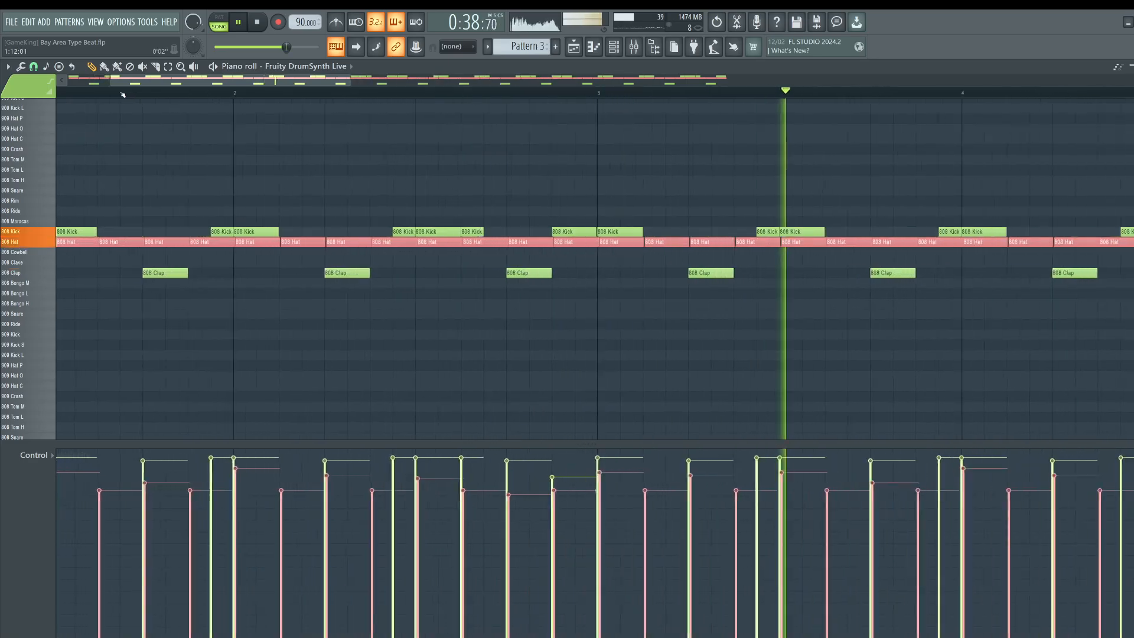
{"action": "left_click_drag", "start_coordinate": [122, 81], "coordinate": [80, 83]}
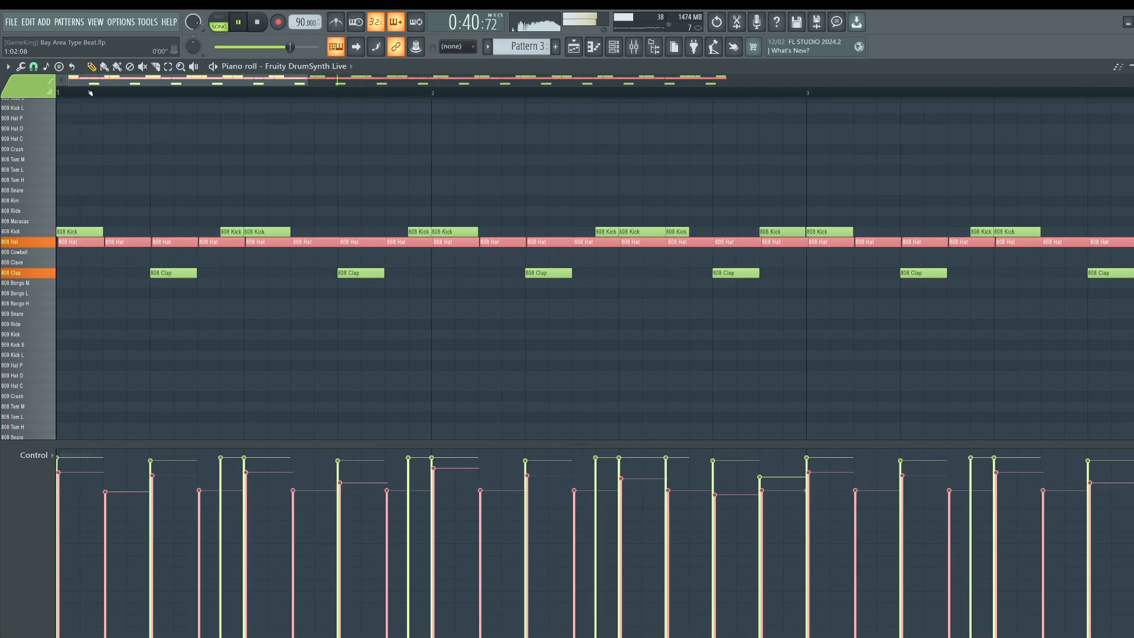
{"action": "scroll", "coordinate": [90, 92], "scroll_direction": "up", "scroll_amount": 2}
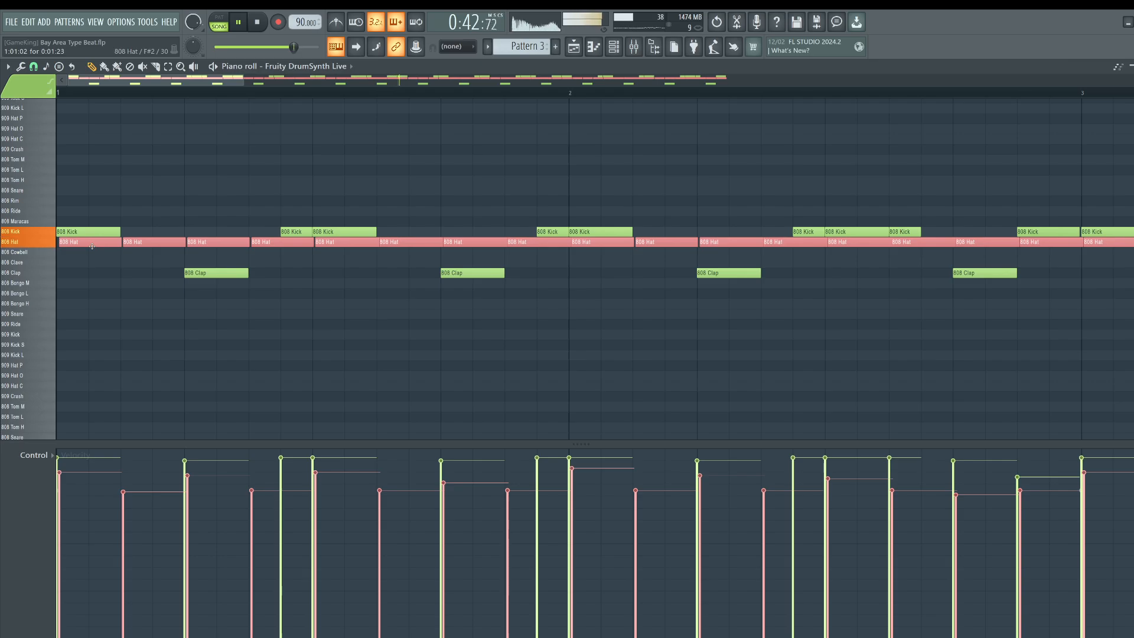
{"action": "left_click", "coordinate": [49, 232]}
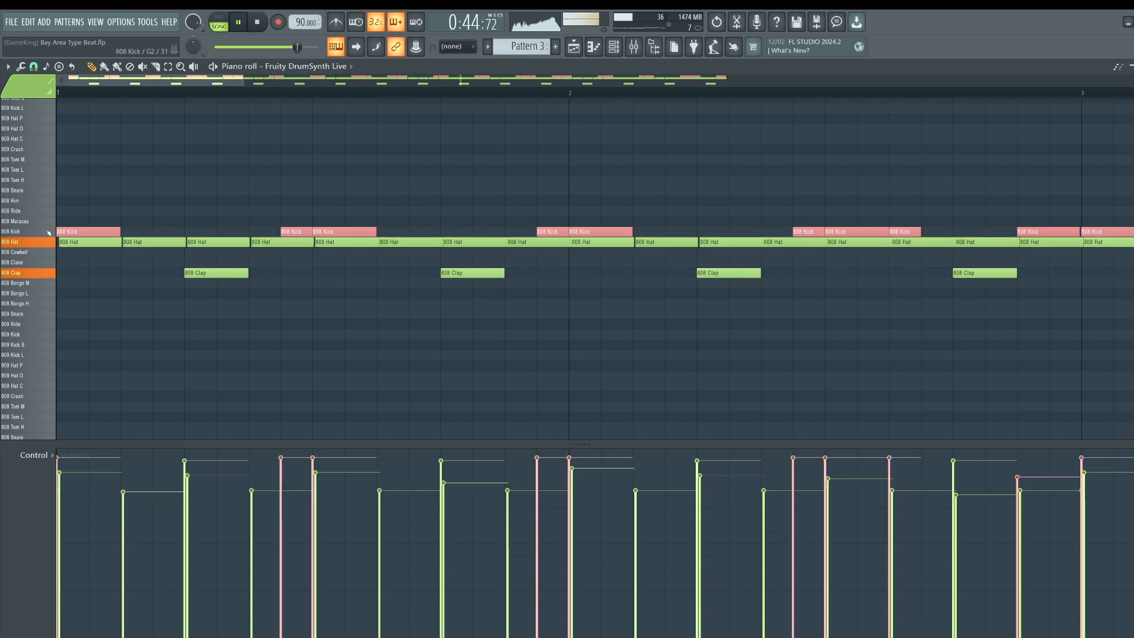
{"action": "left_click_drag", "start_coordinate": [79, 229], "coordinate": [82, 232]}
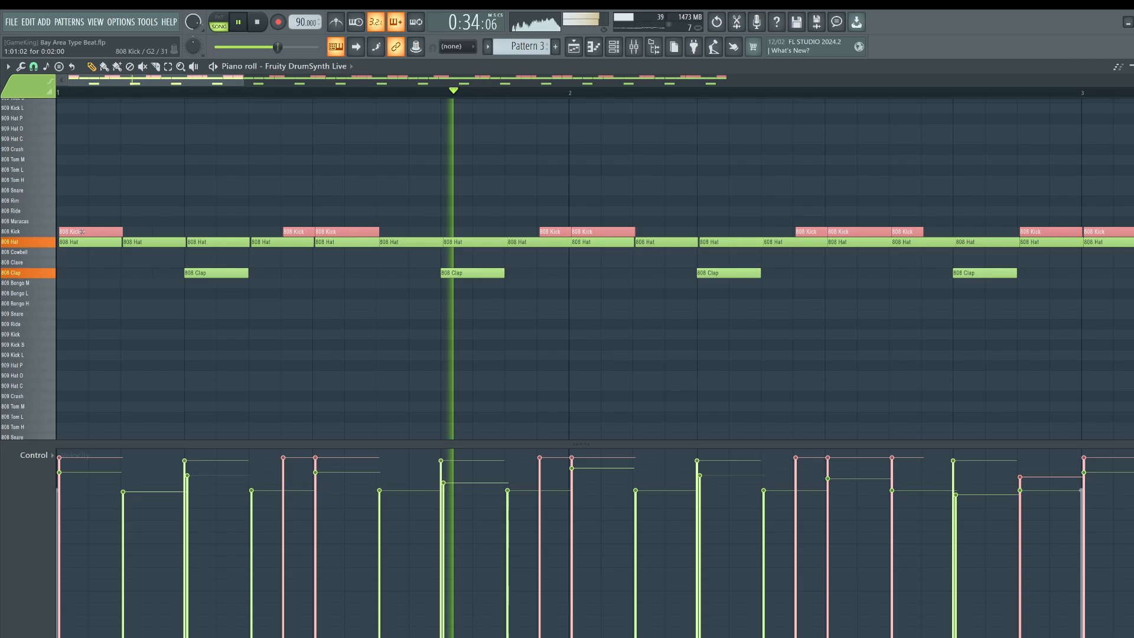
Select all the 808 Clap notes, raise their velocity to the maximum, and clear the selection.
{"action": "left_click", "coordinate": [45, 244], "text": "ctrl"}
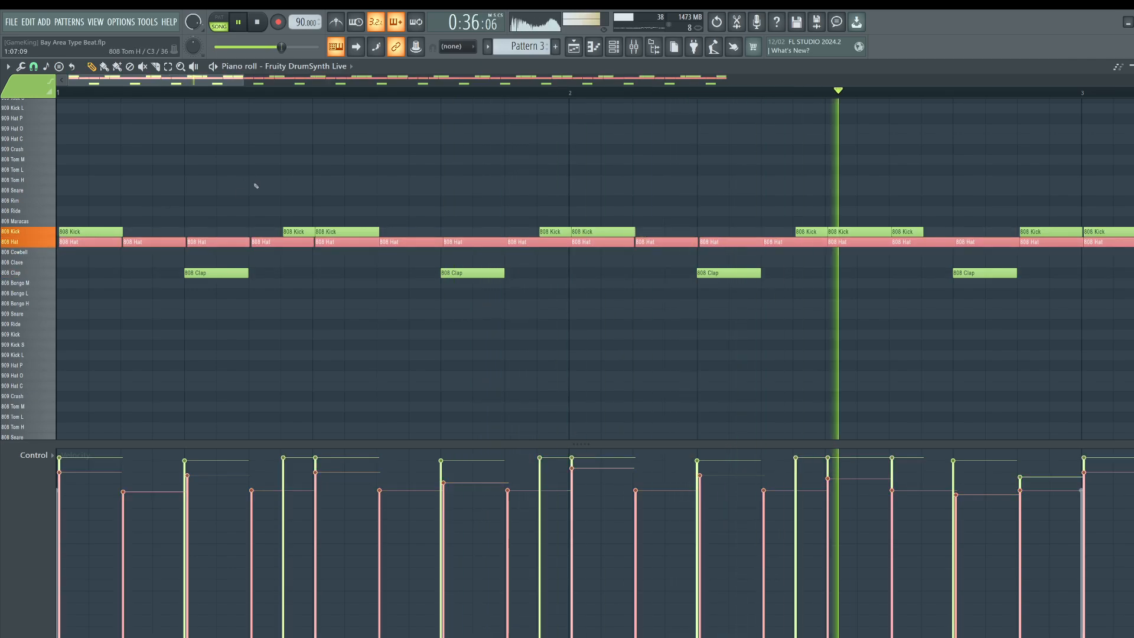
{"action": "scroll", "coordinate": [231, 92], "scroll_direction": "down", "scroll_amount": 1}
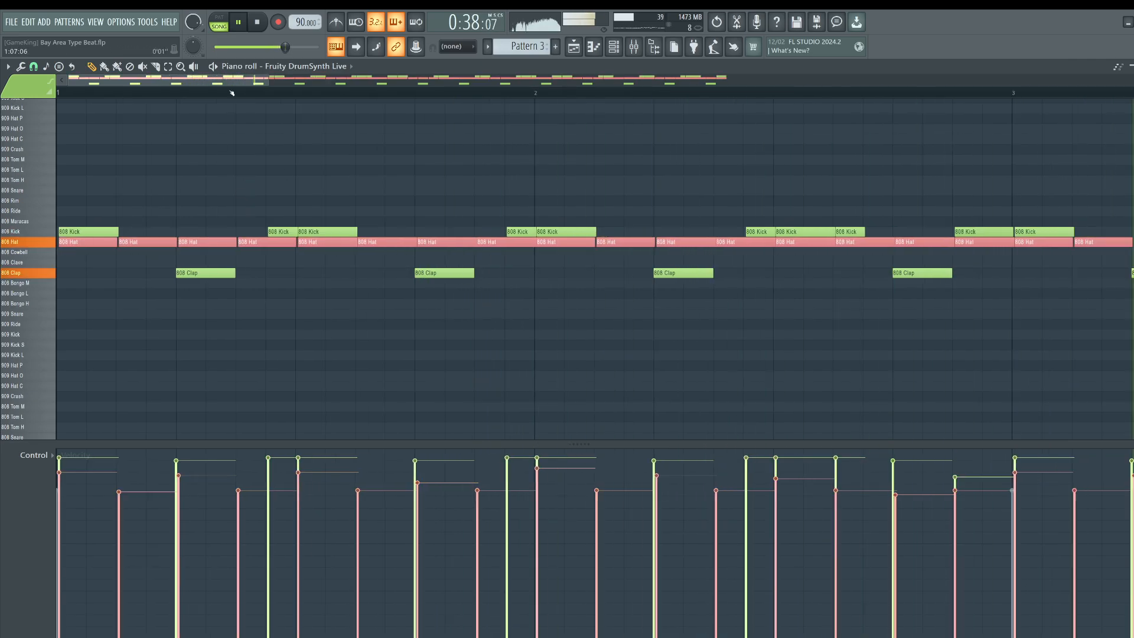
{"action": "scroll", "coordinate": [232, 92], "scroll_direction": "down", "scroll_amount": 3}
{"action": "left_click", "coordinate": [30, 273], "text": "ctrl"}
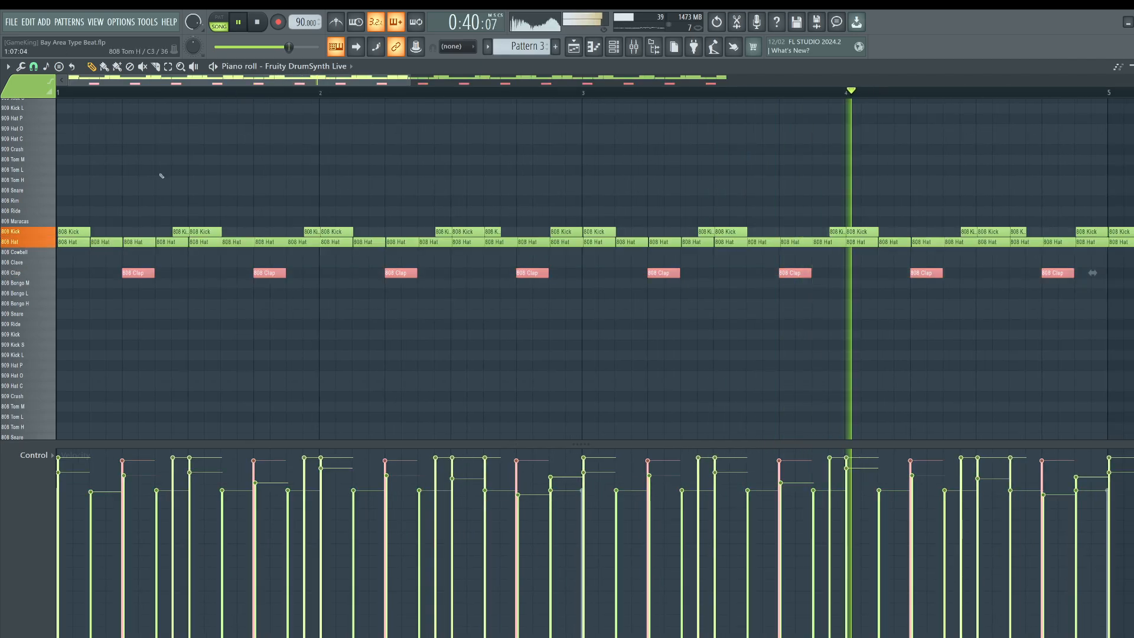
{"action": "scroll", "coordinate": [185, 97], "scroll_direction": "down", "scroll_amount": 5}
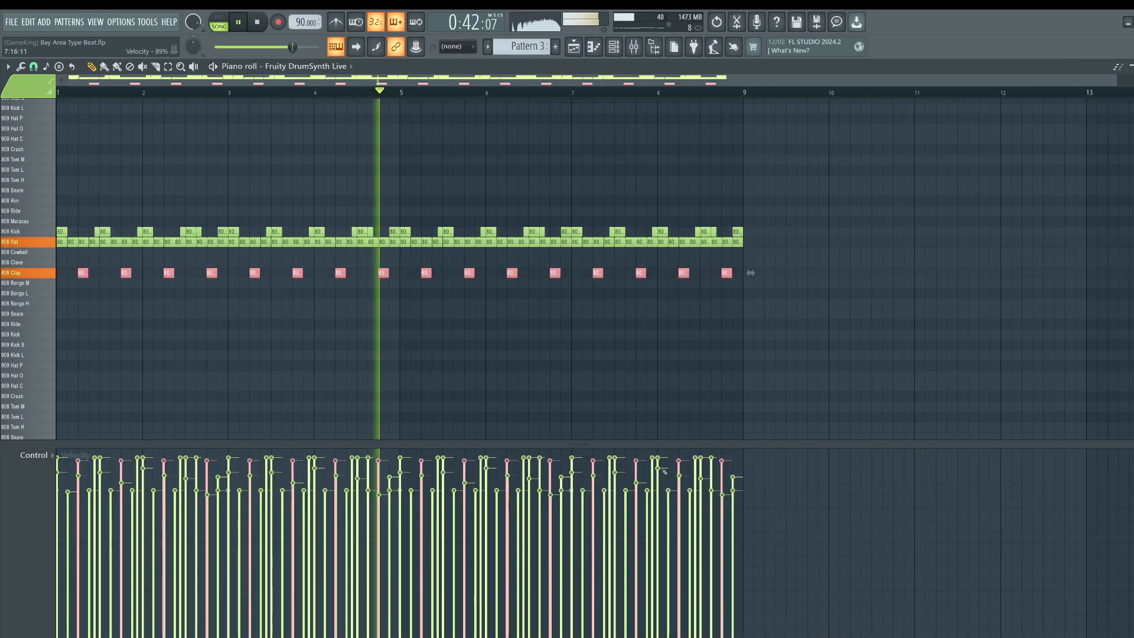
{"action": "left_click_drag", "start_coordinate": [739, 453], "coordinate": [56, 339]}
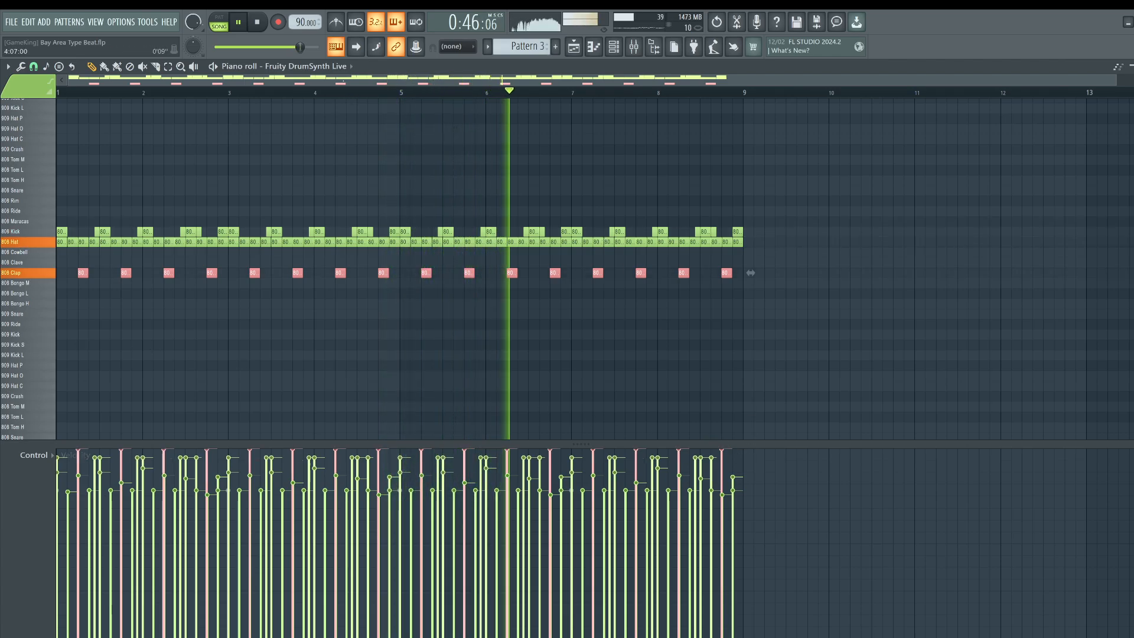
{"action": "key", "text": "ctrl+d"}
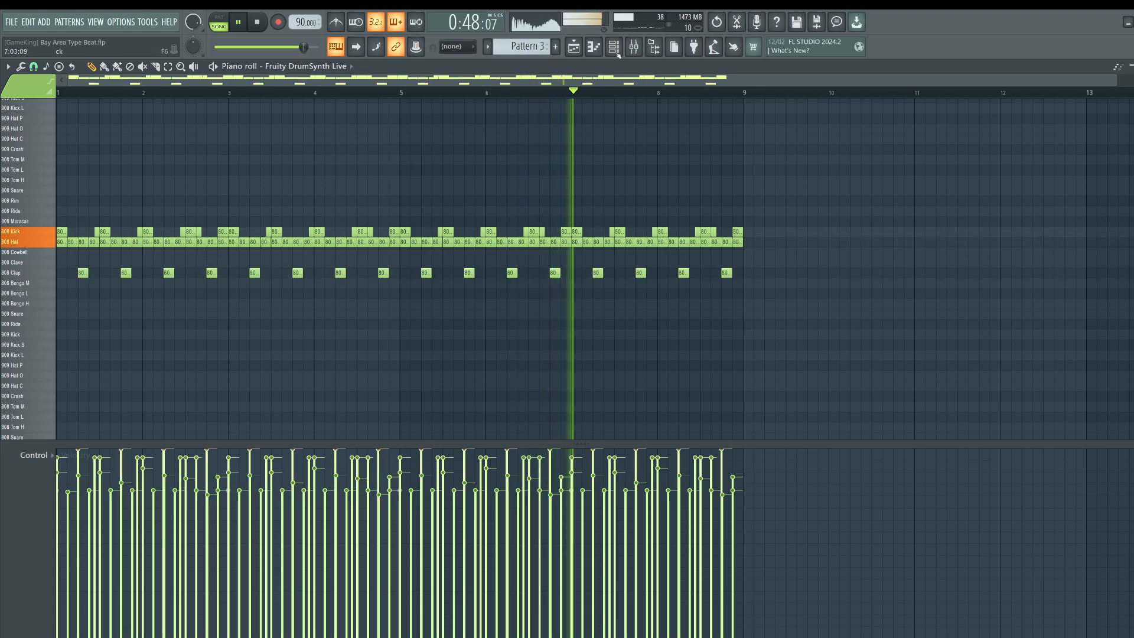
Trim the overhanging Pattern 3 clip on the rhythm track to end at bar 21 in the playlist, and save the project.
{"action": "key", "text": "F5"}
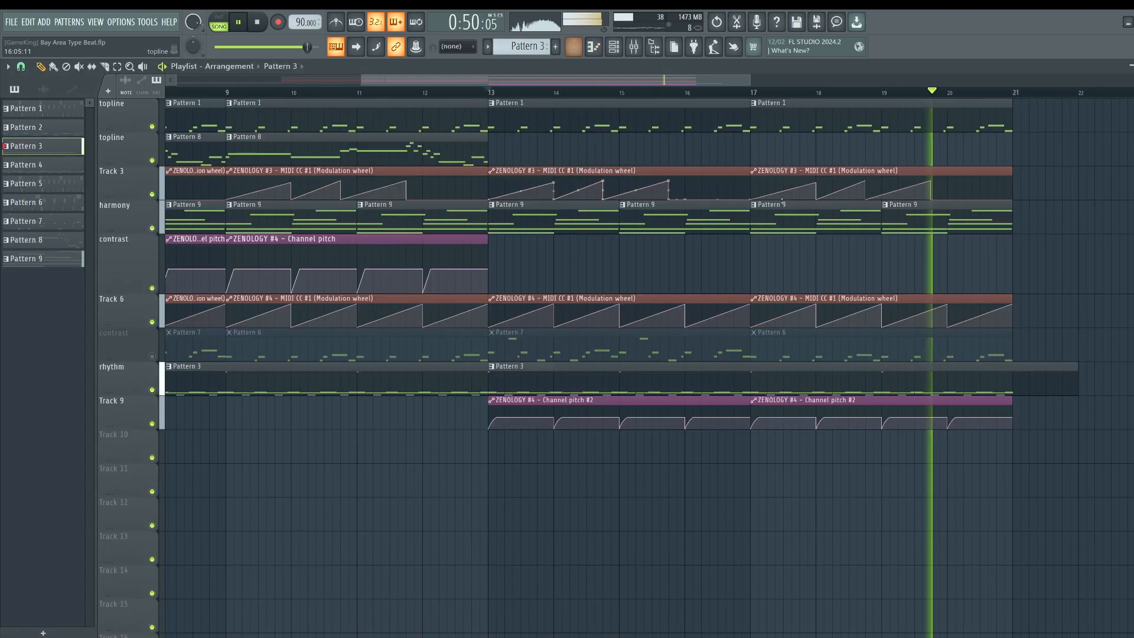
{"action": "left_click_drag", "start_coordinate": [1076, 383], "coordinate": [1010, 381]}
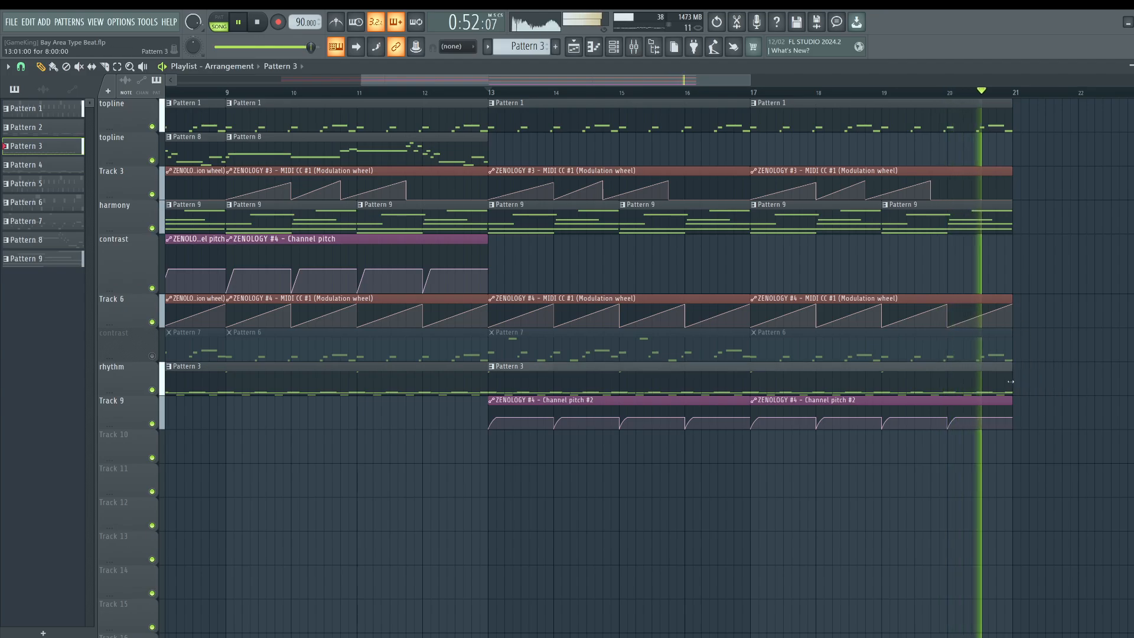
{"action": "left_click_drag", "start_coordinate": [488, 376], "coordinate": [543, 375]}
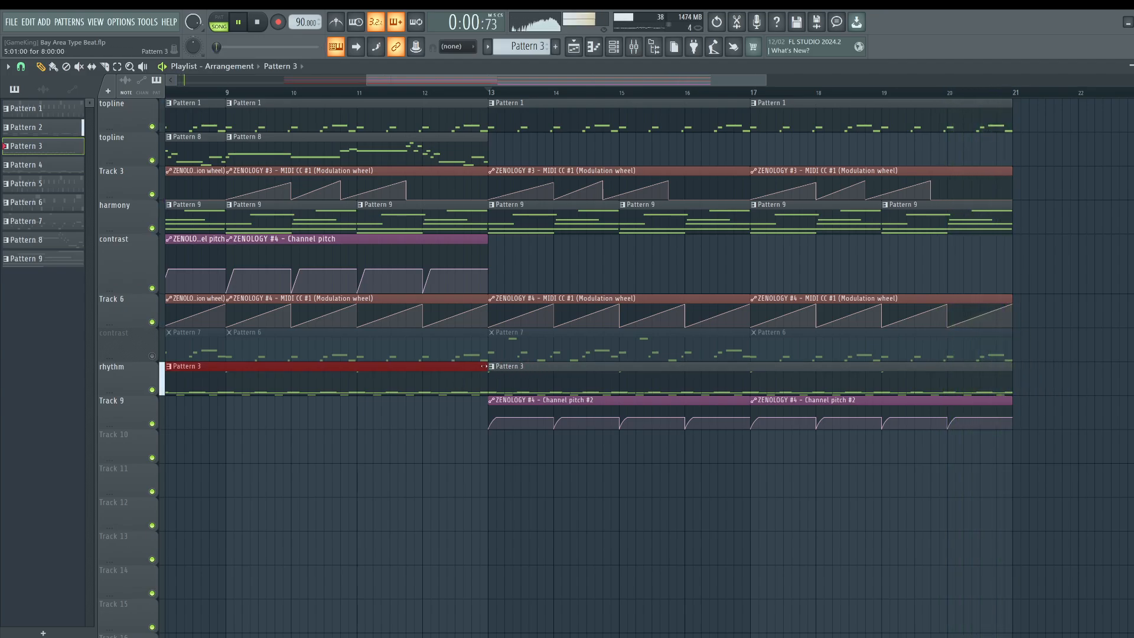
{"action": "key", "text": "space"}
{"action": "key", "text": "space"}
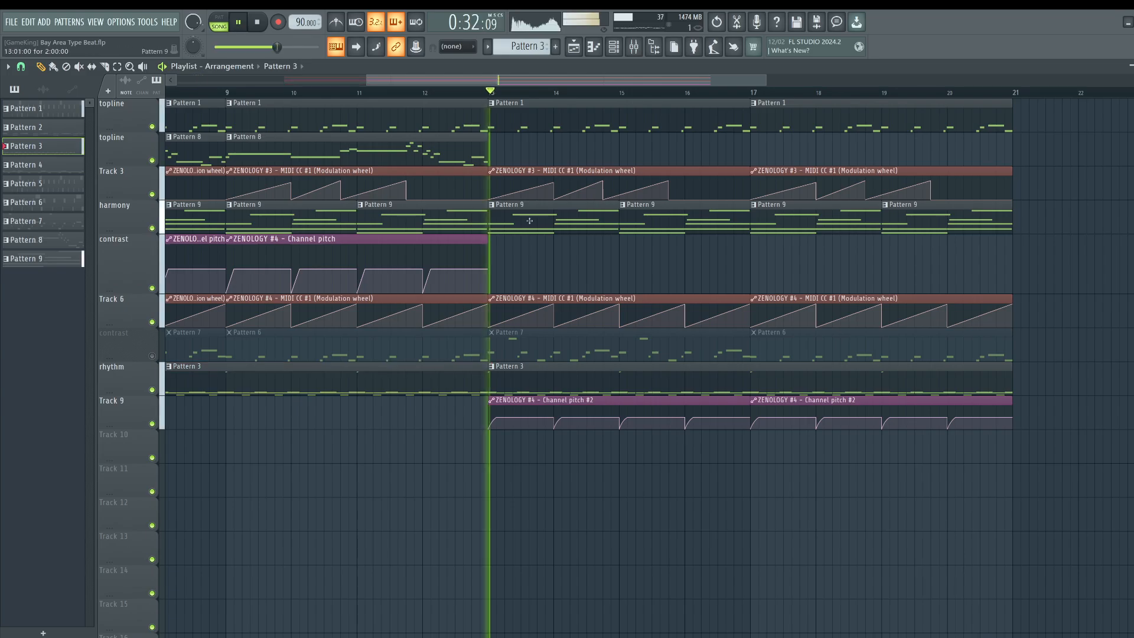
{"action": "scroll", "coordinate": [512, 98], "scroll_direction": "down", "scroll_amount": 2}
{"action": "key", "text": "ctrl+s"}
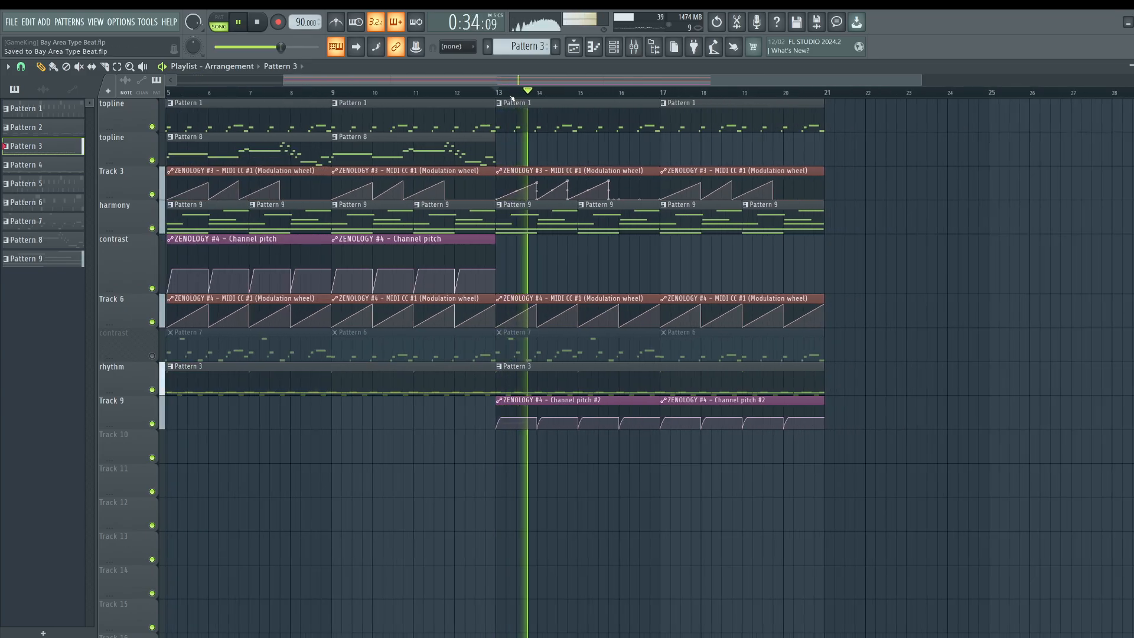
{"action": "left_click_drag", "start_coordinate": [513, 80], "coordinate": [473, 82]}
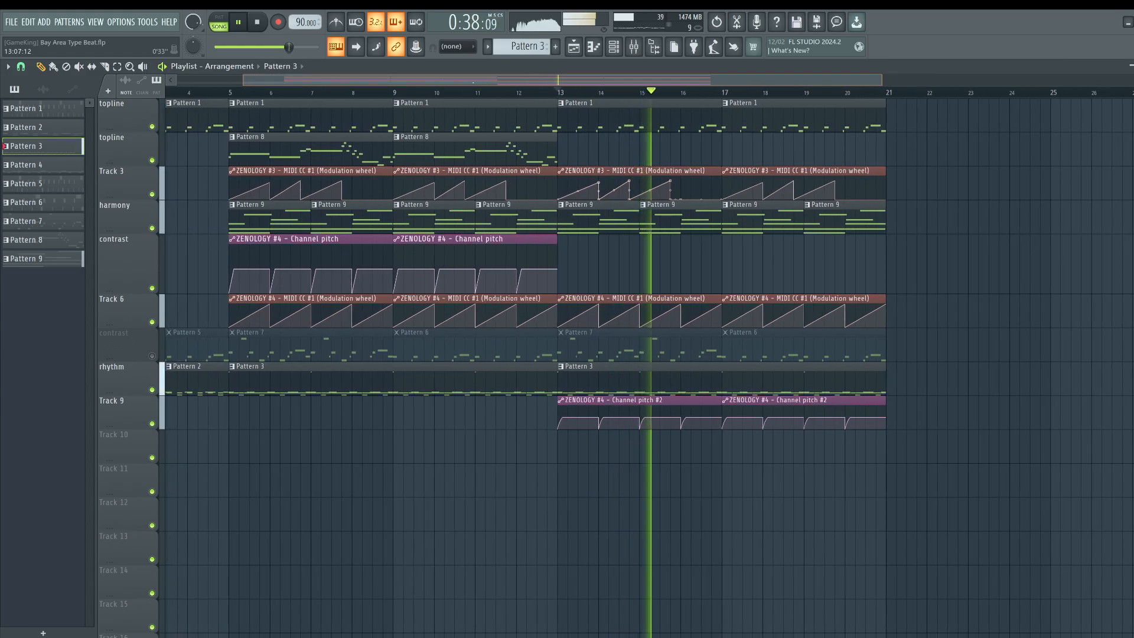
Open Pattern 9's ZENOLOGY #4 notes in the piano roll and slice bar 1's long F4 and D4 notes where the E5 note starts.
{"action": "key", "text": "space"}
{"action": "double_click", "coordinate": [591, 217]}
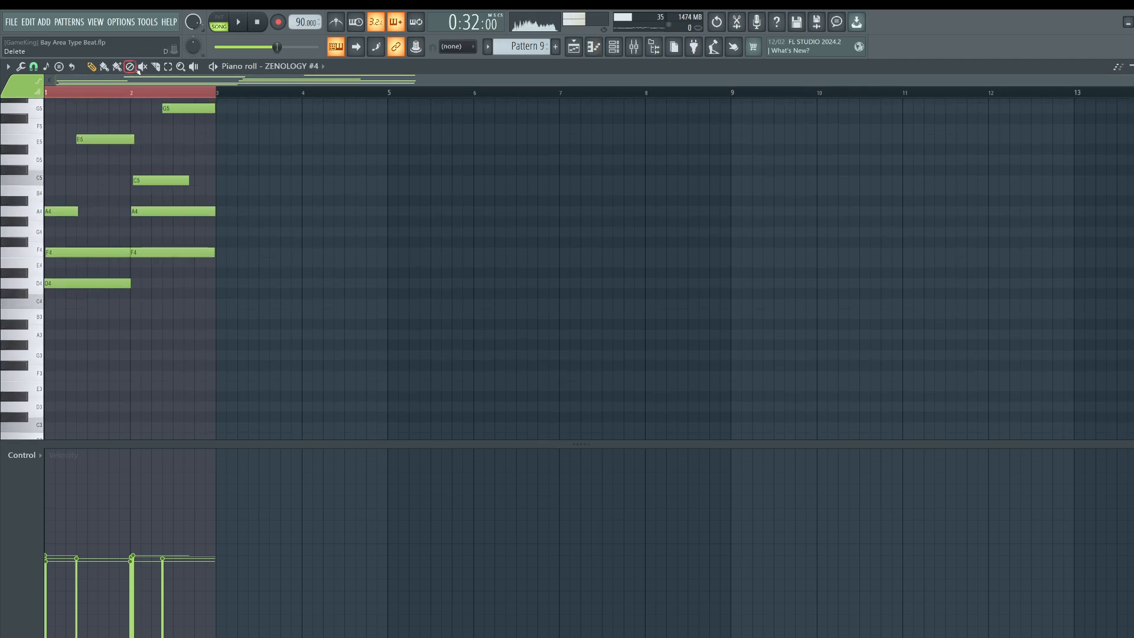
{"action": "left_click_drag", "start_coordinate": [78, 289], "coordinate": [79, 286]}
{"action": "key", "text": "ctrl+z"}
{"action": "key", "text": "space"}
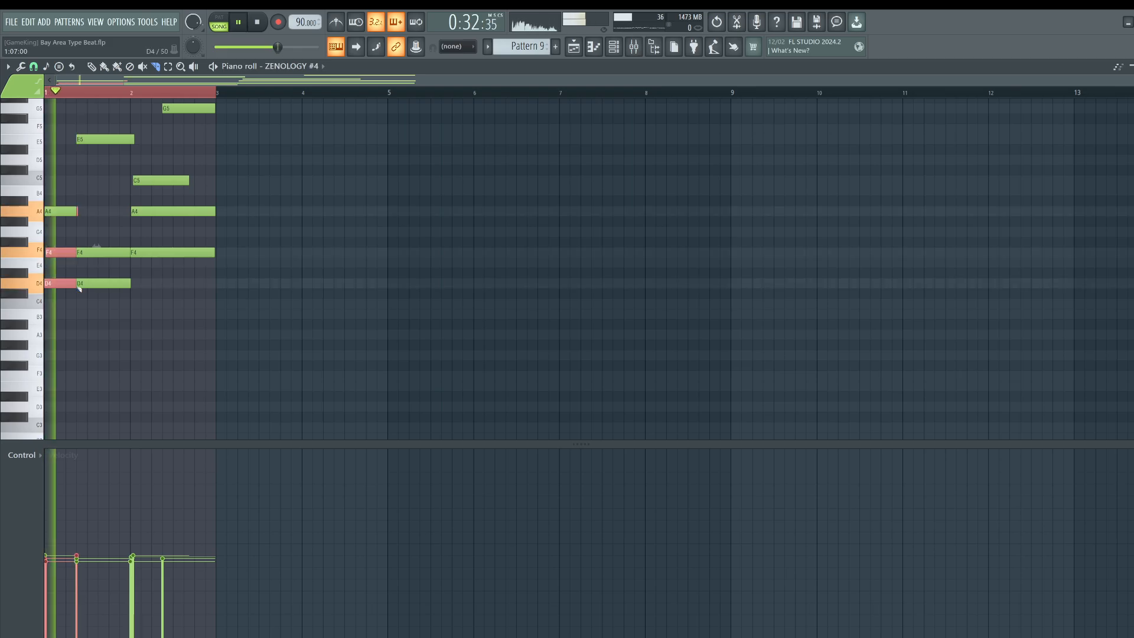
Try adding an A4 note after the first A4, extended to bar 2, with its velocity lowered to match the chord.
{"action": "key", "text": "space"}
{"action": "scroll", "coordinate": [182, 127], "scroll_direction": "up", "scroll_amount": 5}
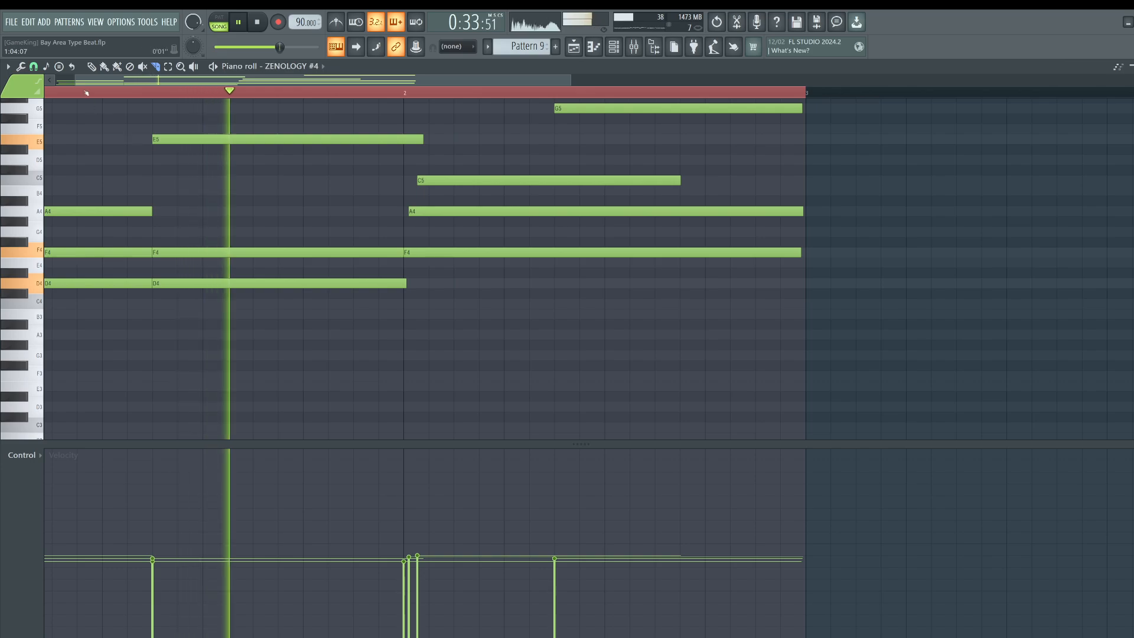
{"action": "left_click", "coordinate": [92, 66]}
{"action": "left_click", "coordinate": [155, 211]}
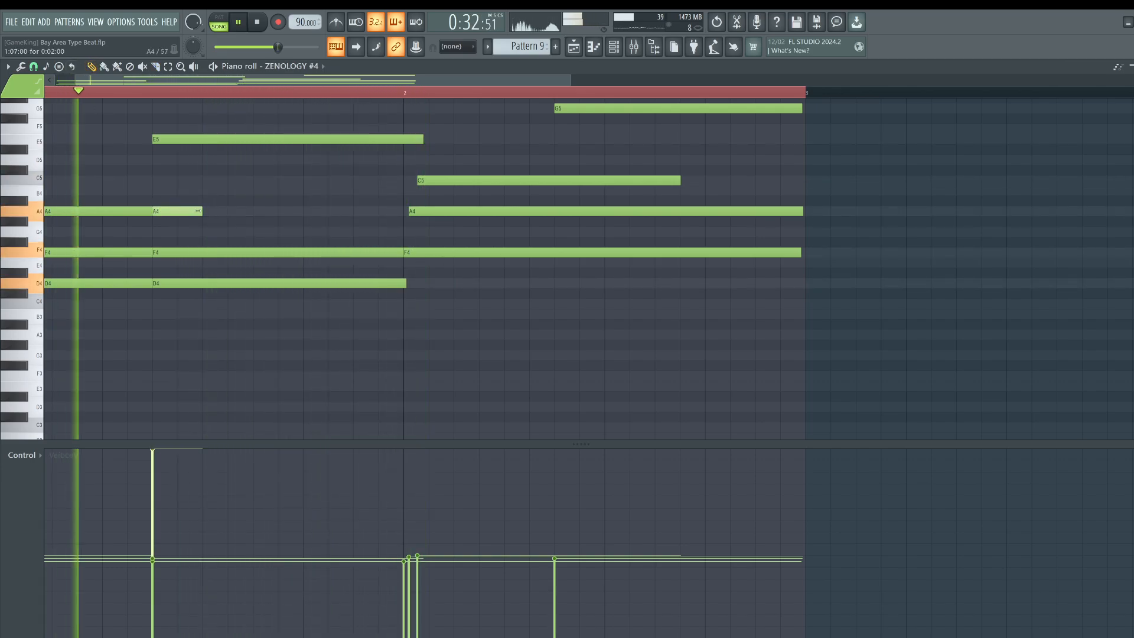
{"action": "left_click_drag", "start_coordinate": [199, 211], "coordinate": [392, 220]}
{"action": "left_click_drag", "start_coordinate": [241, 201], "coordinate": [246, 236], "text": "ctrl"}
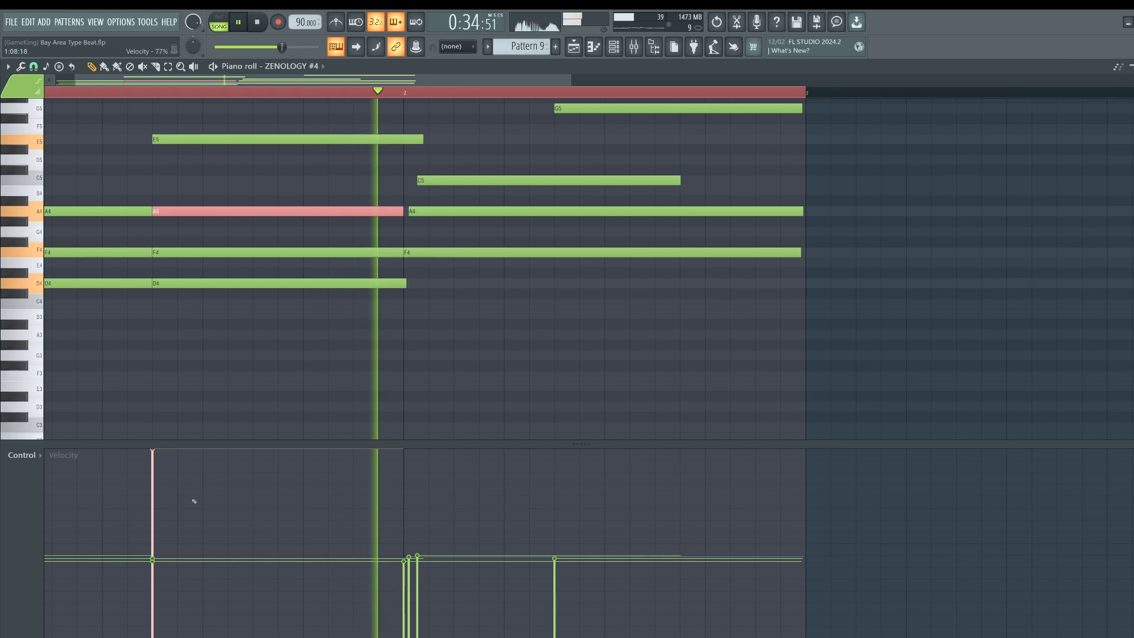
{"action": "left_click", "coordinate": [155, 563]}
{"action": "left_click", "coordinate": [221, 333], "text": "ctrl"}
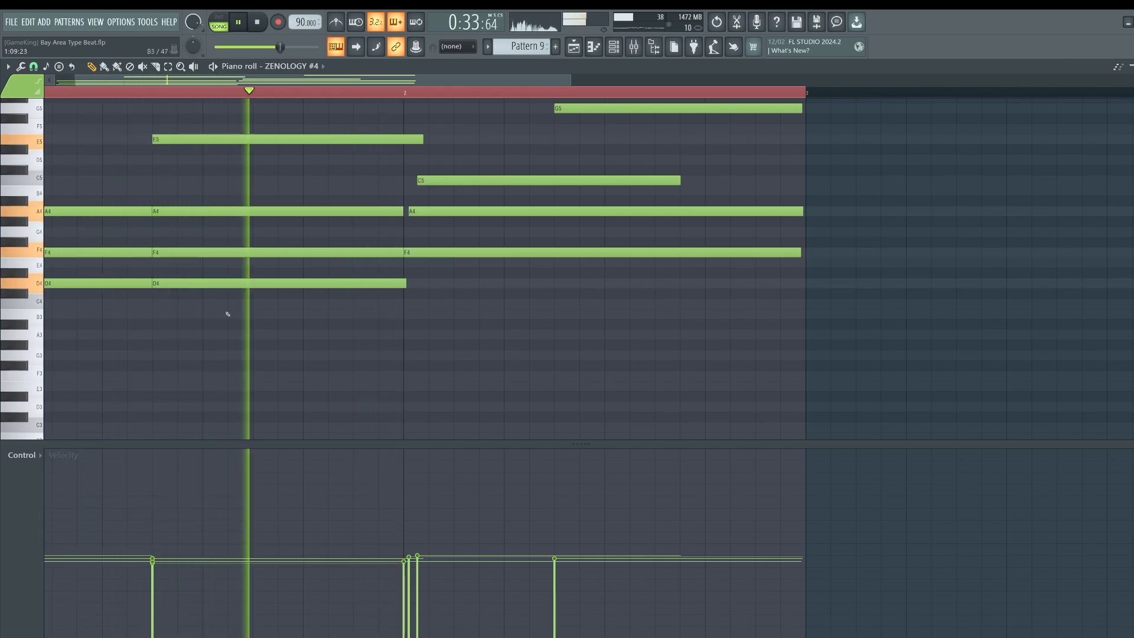
Undo the added A4 note and the earlier slicing of the F4 and D4 chord notes.
{"action": "key", "text": "space"}
{"action": "key", "text": "ctrl+z"}
{"action": "key", "text": "ctrl+z"}
{"action": "key", "text": "ctrl+z"}
{"action": "key", "text": "ctrl+z"}
{"action": "key", "text": "ctrl+z"}
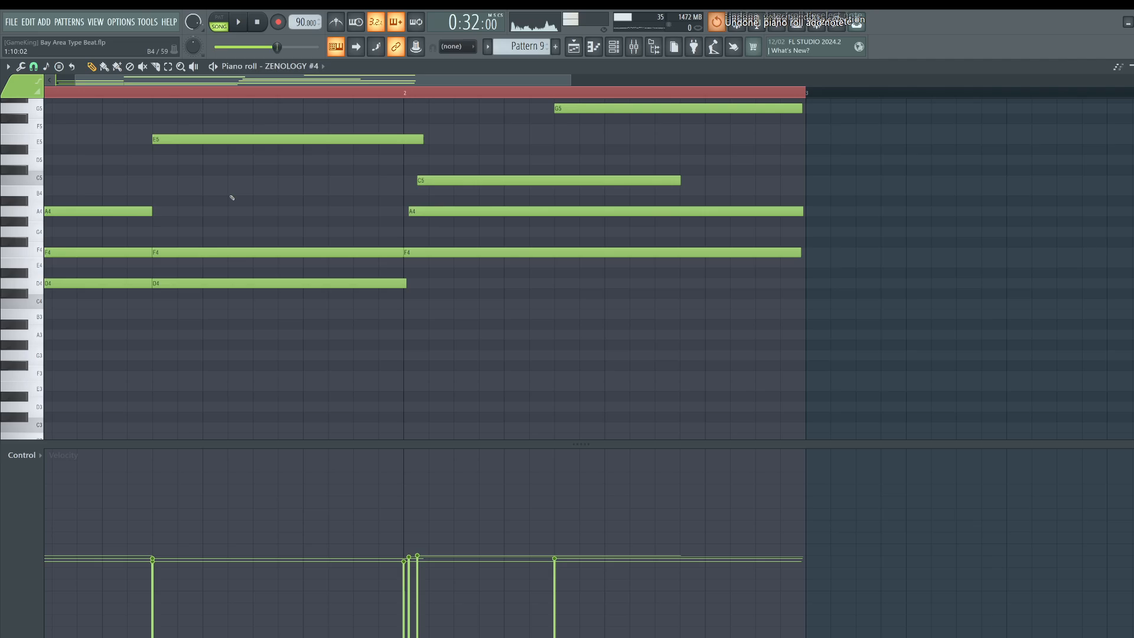
{"action": "key", "text": "ctrl+z"}
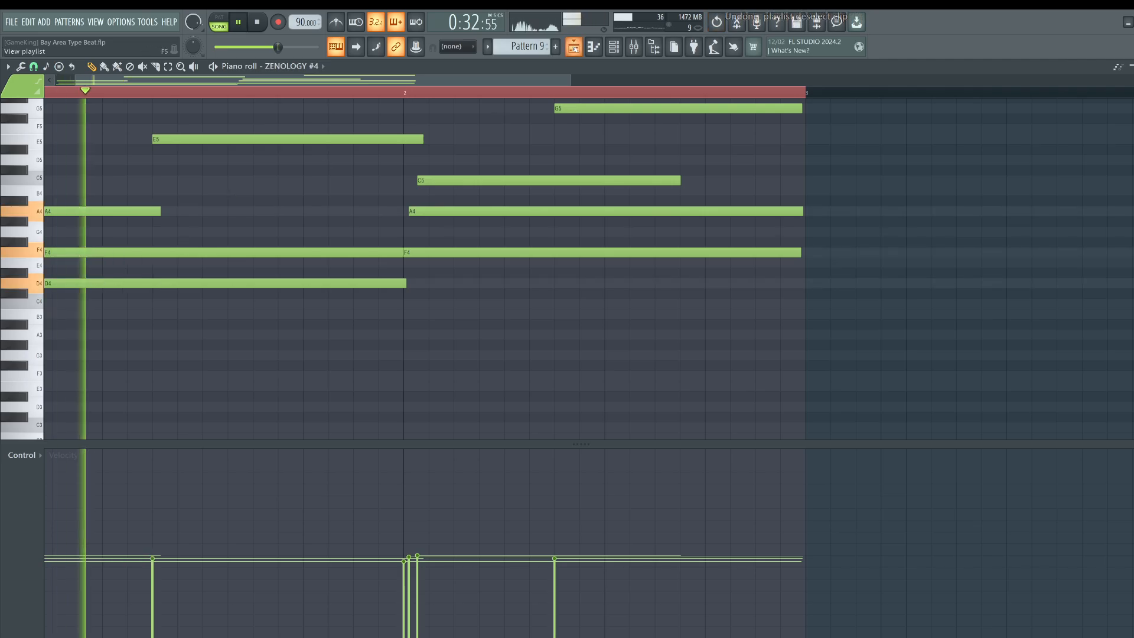
Return to the playlist and unmute the contrast track containing Patterns 5, 6 and 7.
{"action": "key", "text": "F5"}
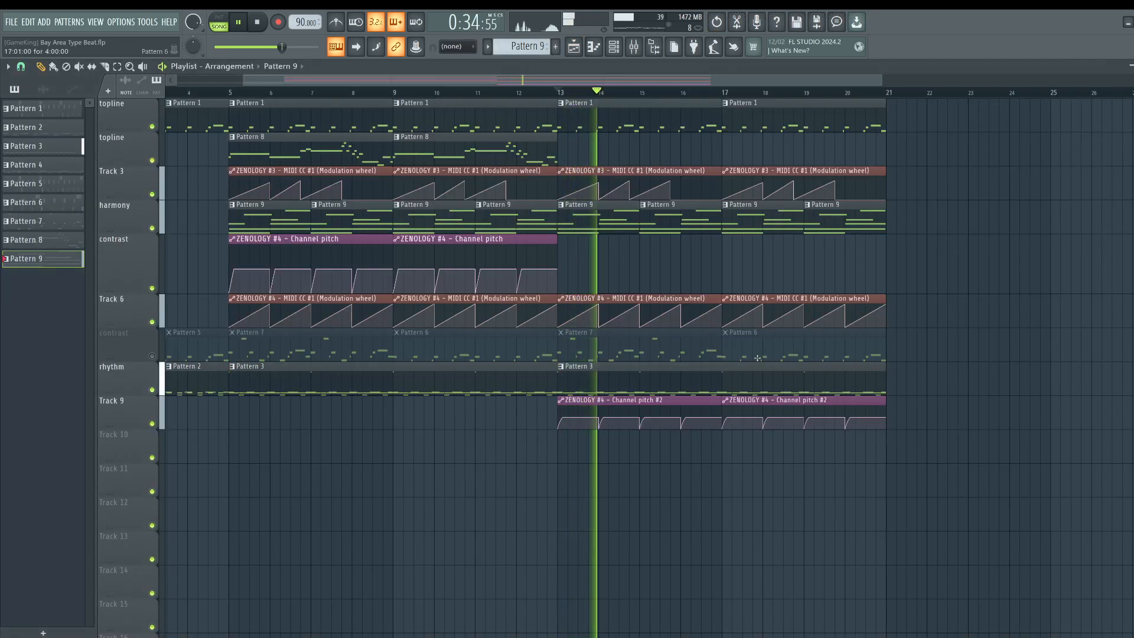
{"action": "left_click", "coordinate": [151, 356]}
{"action": "left_click", "coordinate": [618, 51]}
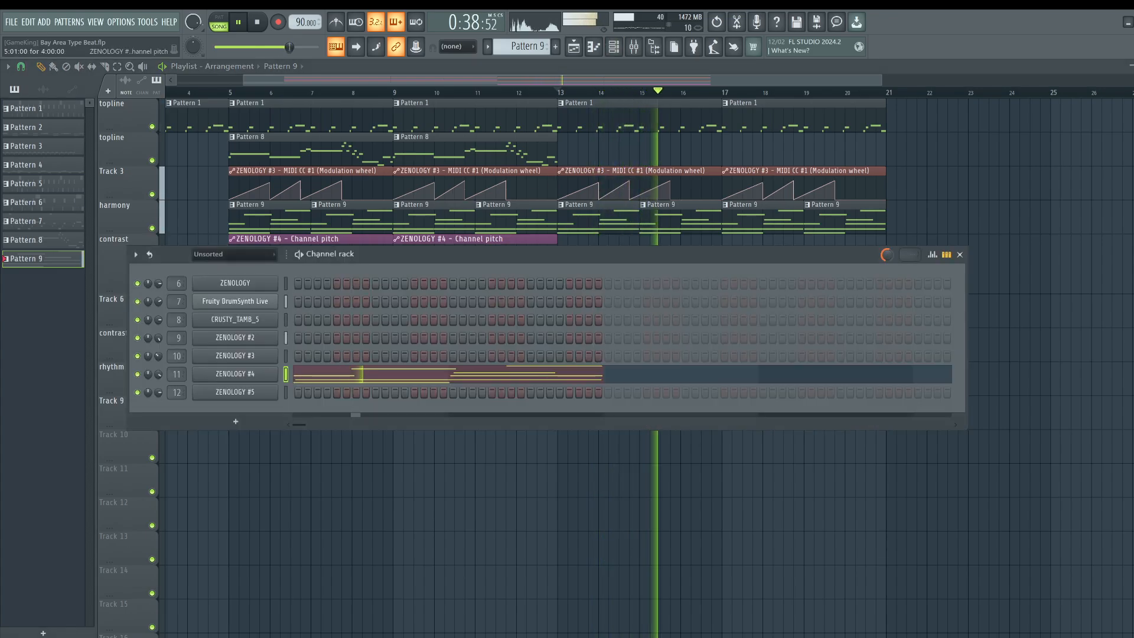
{"action": "left_click", "coordinate": [619, 52]}
Stop playback, open Pattern 7's ZENOLOGY #2 notes and delete the two A4 notes.
{"action": "key", "text": "space"}
{"action": "double_click", "coordinate": [623, 348]}
{"action": "scroll", "coordinate": [319, 173], "scroll_direction": "up", "scroll_amount": 3}
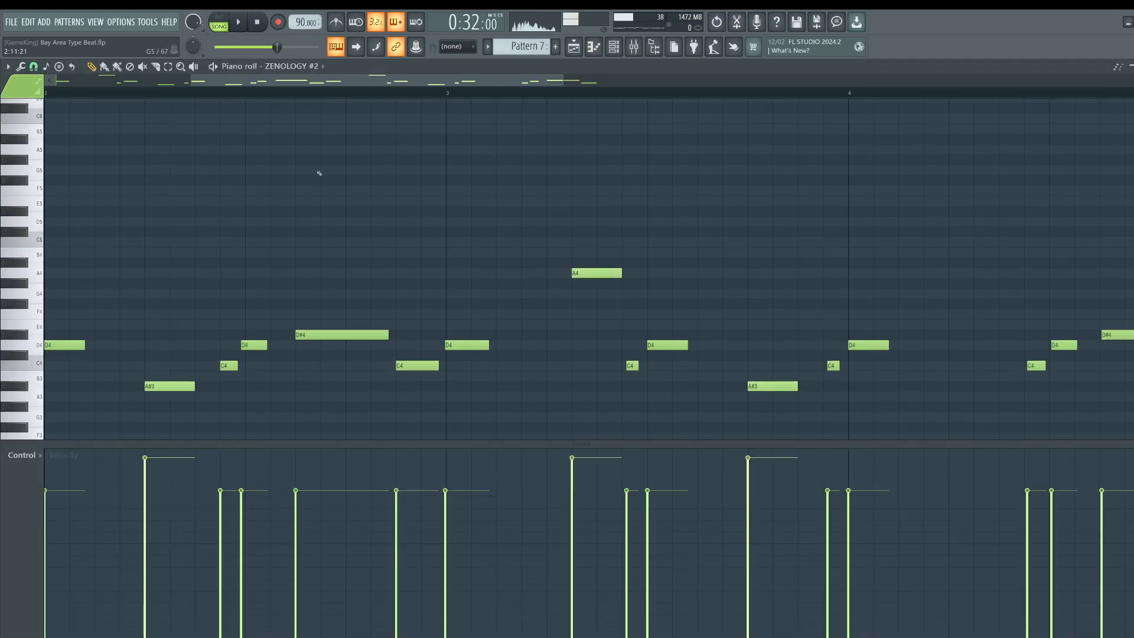
{"action": "scroll", "coordinate": [307, 101], "scroll_direction": "down", "scroll_amount": 4}
{"action": "scroll", "coordinate": [303, 97], "scroll_direction": "down", "scroll_amount": 5}
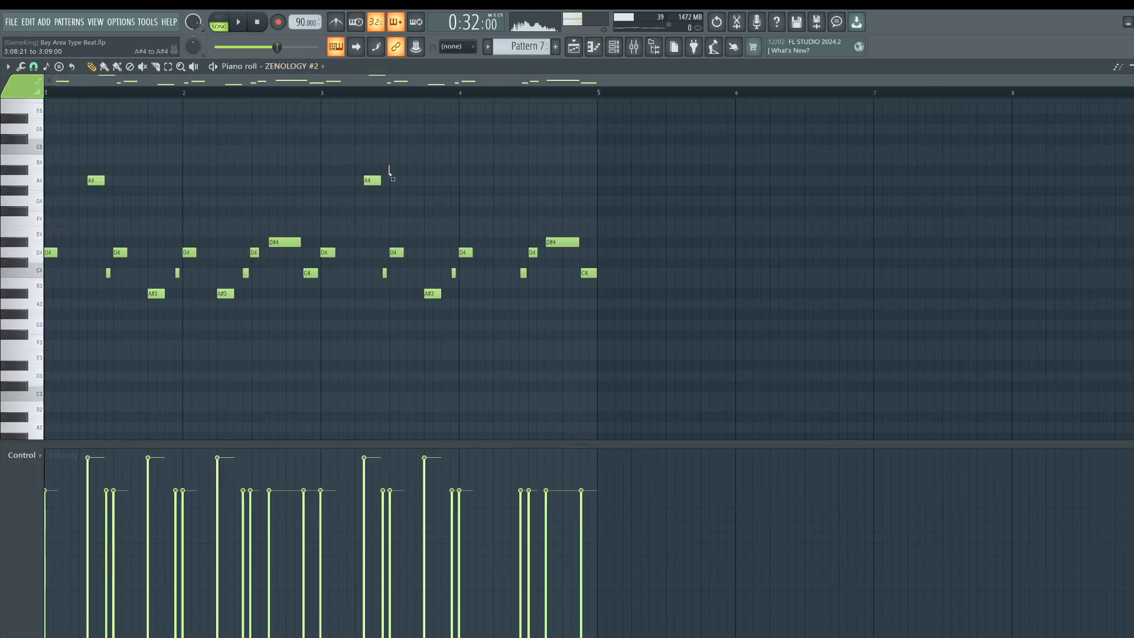
{"action": "left_click_drag", "start_coordinate": [387, 167], "coordinate": [87, 196]}
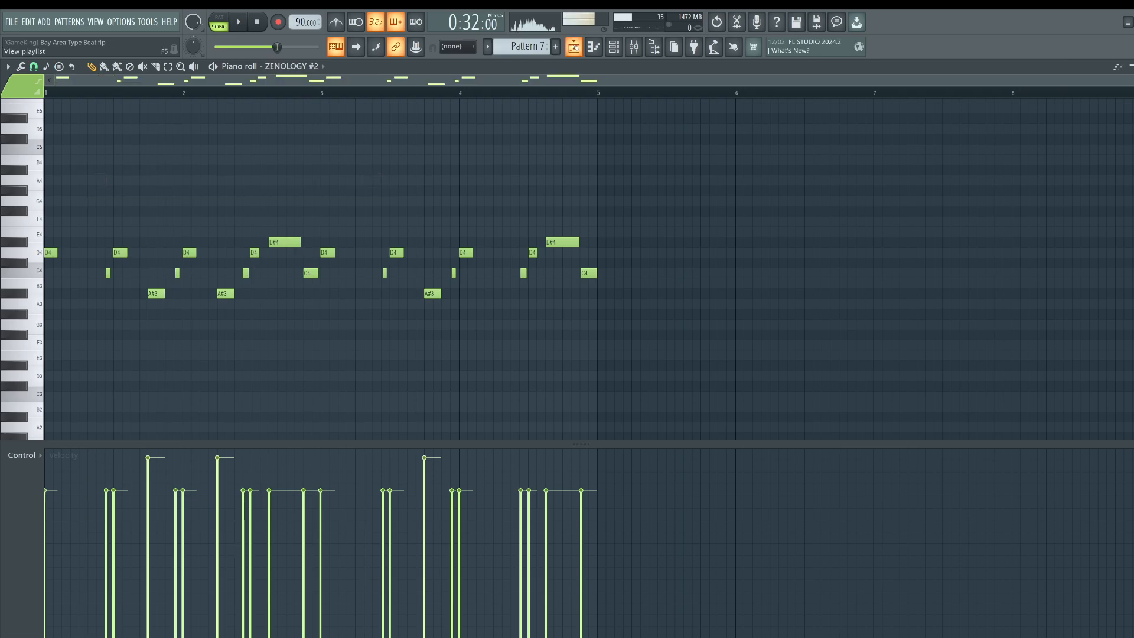
In the playlist, set the playback position to bar 5 and delete both ZENOLOGY #4 - Channel pitch clips from the contrast track.
{"action": "left_click", "coordinate": [573, 46]}
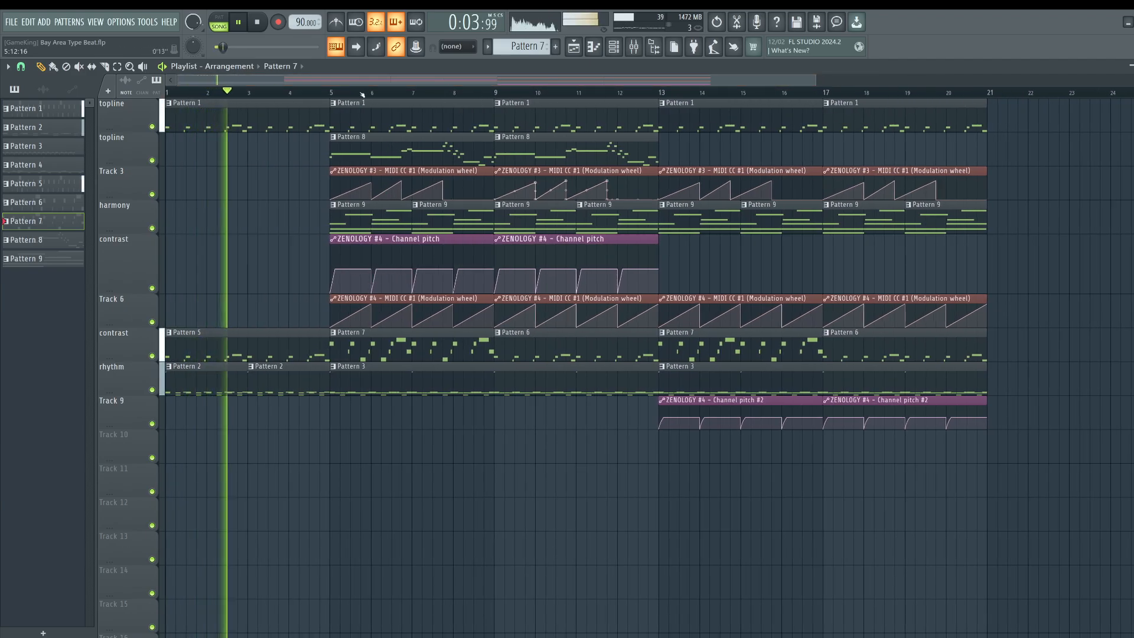
{"action": "scroll", "coordinate": [365, 306], "scroll_direction": "up", "scroll_amount": 2}
{"action": "key", "text": "space"}
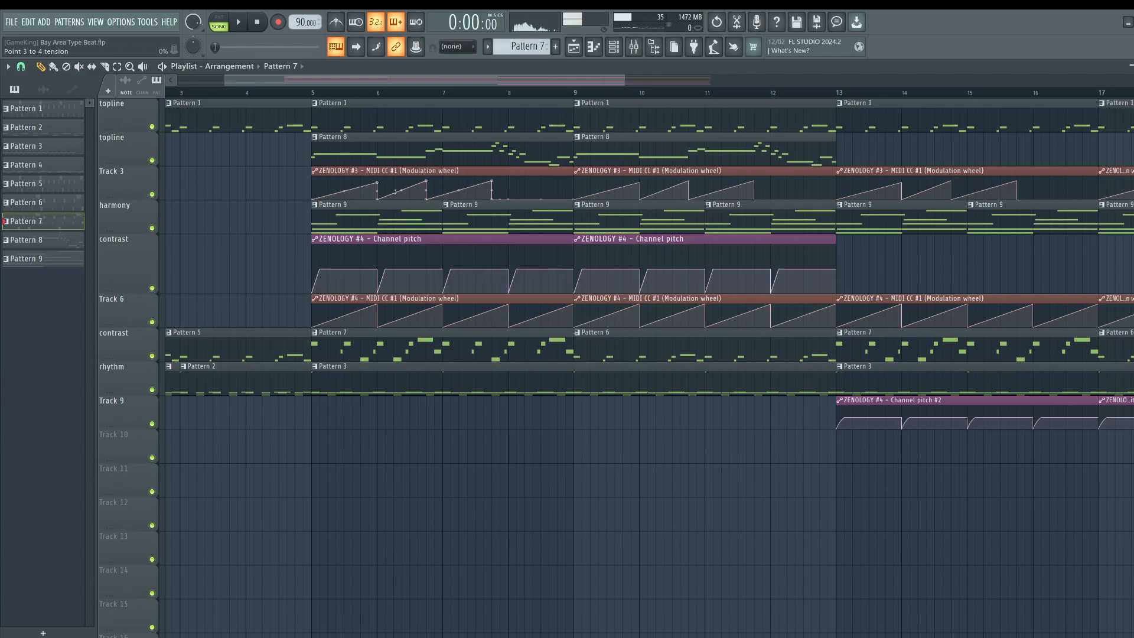
{"action": "left_click", "coordinate": [322, 95]}
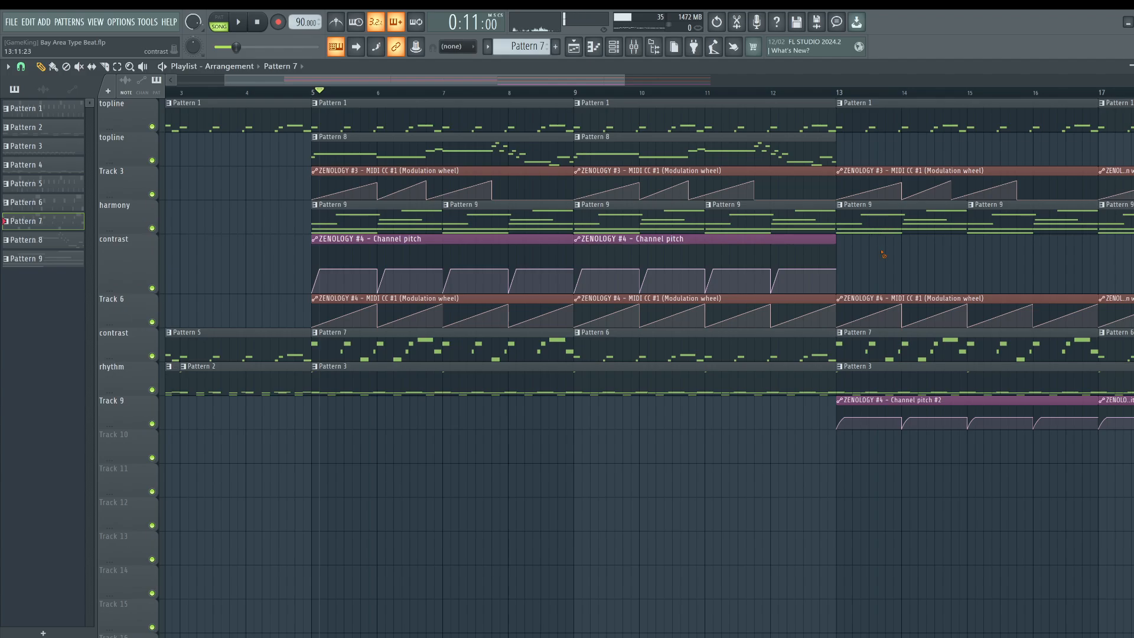
{"action": "right_click", "coordinate": [679, 260]}
{"action": "right_click", "coordinate": [434, 260]}
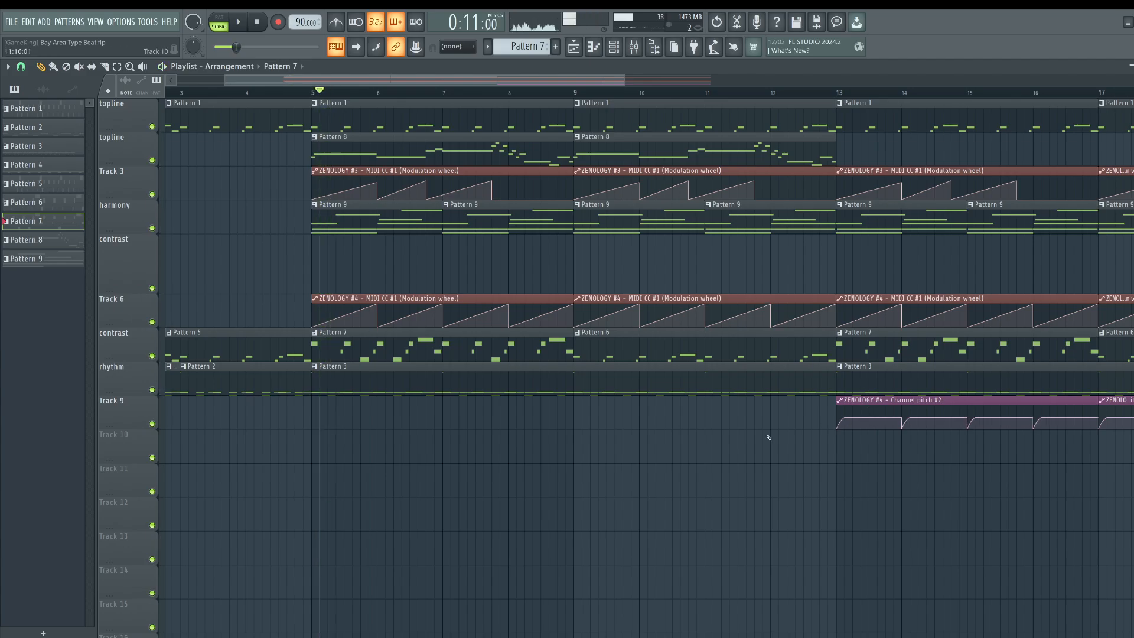
Copy the two ZENOLOGY #4 - Channel pitch #2 clips on Track 9 to start at bar 5, and play the result.
{"action": "left_click_drag", "start_coordinate": [768, 438], "coordinate": [1122, 461]}
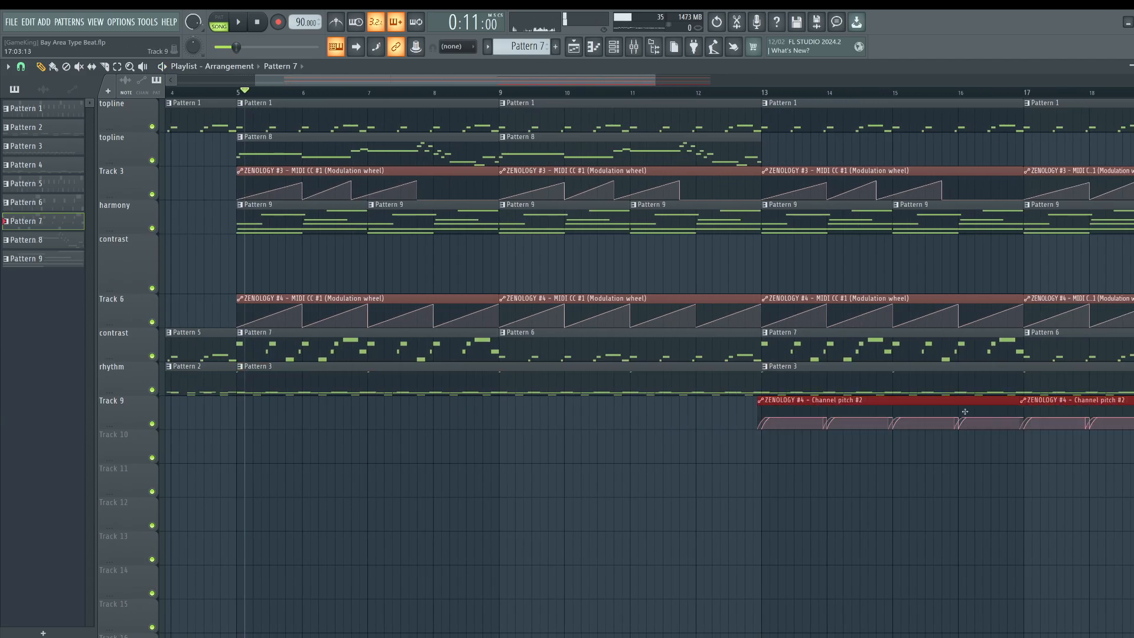
{"action": "left_click_drag", "start_coordinate": [965, 411], "coordinate": [496, 407]}
{"action": "key", "text": "space"}
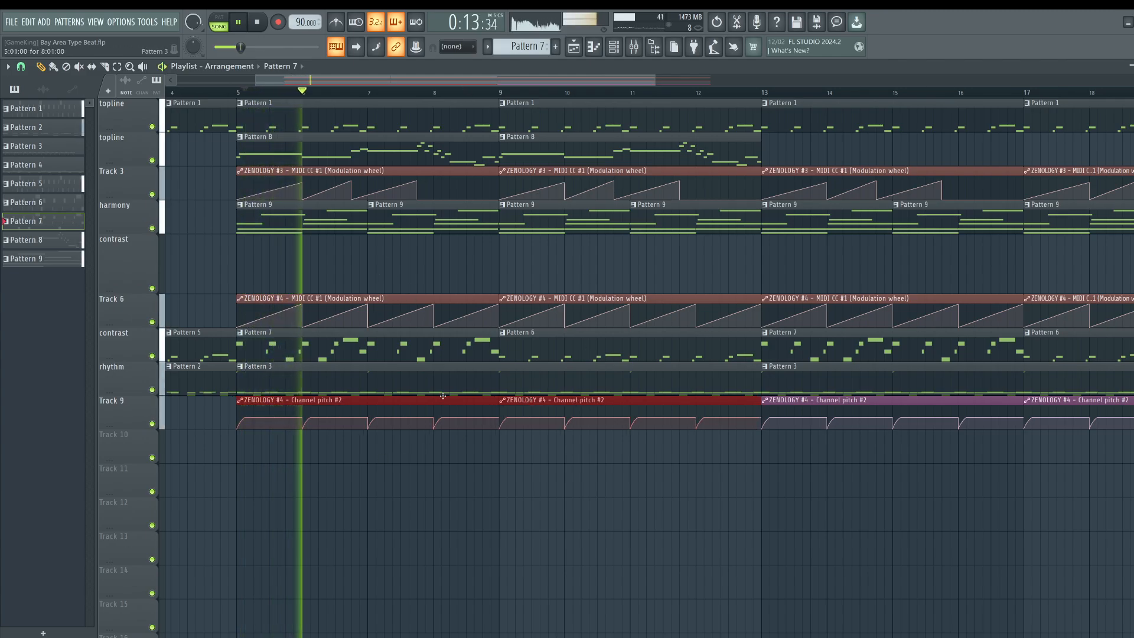
Select all four Channel pitch #2 clips on Track 9 and move them up to the contrast track below harmony.
{"action": "left_click_drag", "start_coordinate": [1087, 461], "coordinate": [465, 403]}
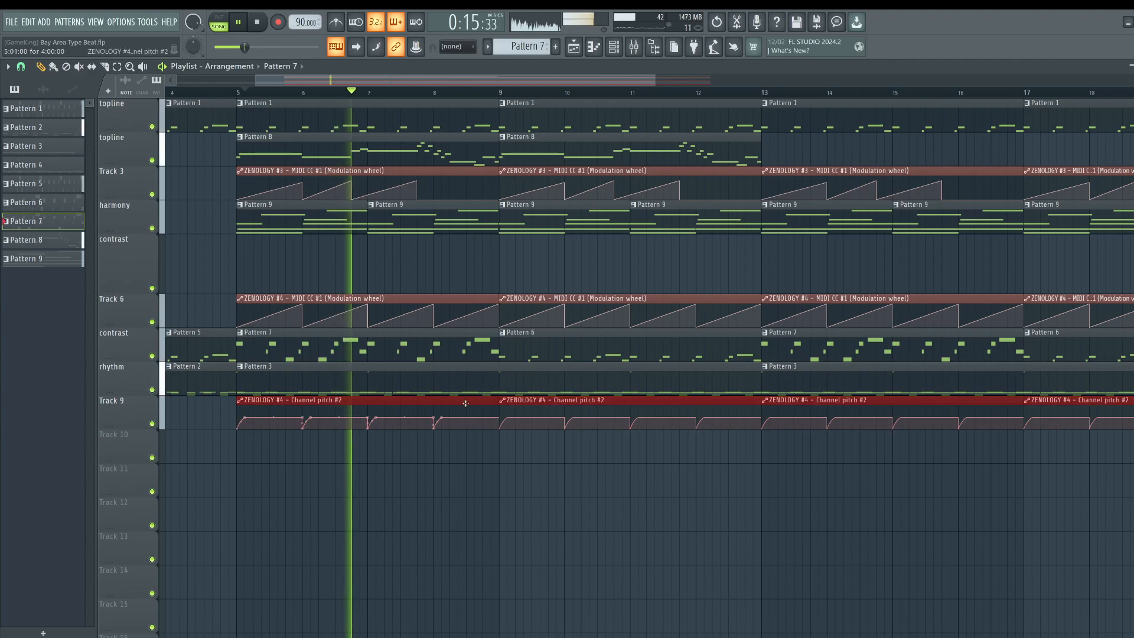
{"action": "key", "text": "shift+Up"}
{"action": "key", "text": "shift+Up"}
{"action": "key", "text": "shift+Up"}
{"action": "key", "text": "shift+Up"}
{"action": "key", "text": "shift+Up"}
{"action": "key", "text": "shift+Down"}
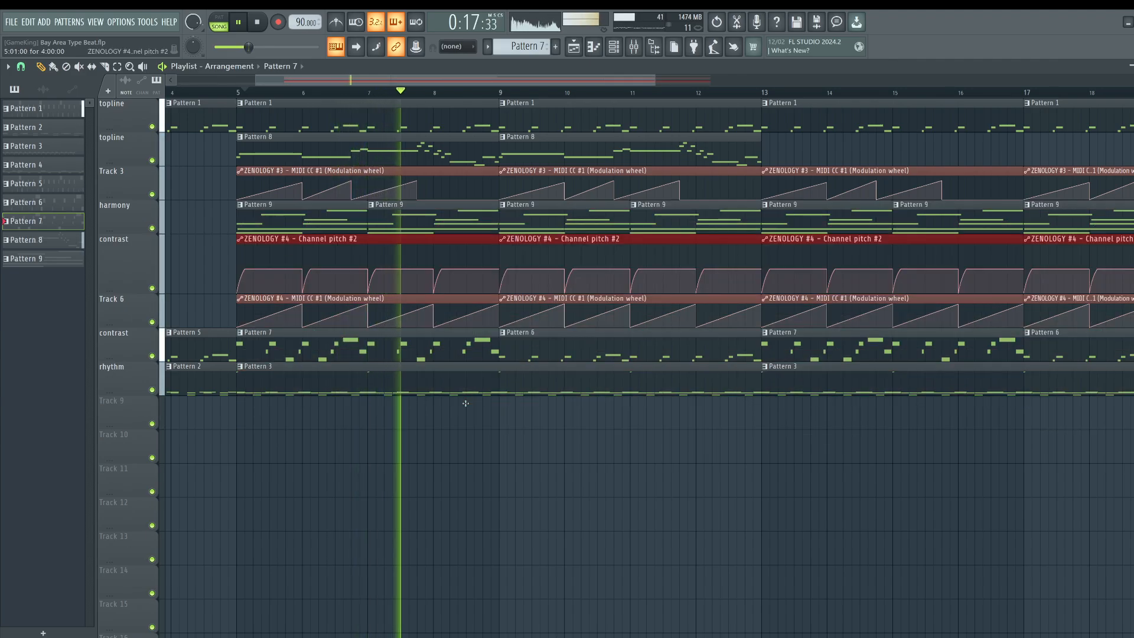
Insert a new track directly below harmony and move the Channel pitch #2 clips up into it.
{"action": "right_click", "coordinate": [132, 235]}
{"action": "left_click", "coordinate": [219, 243]}
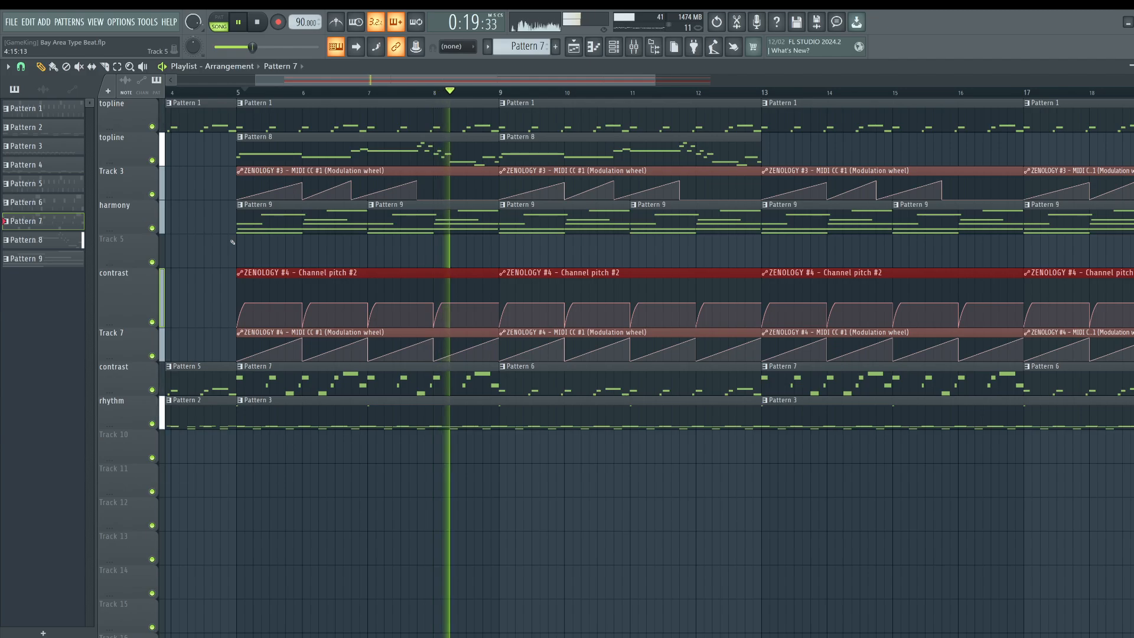
{"action": "key", "text": "shift+Up"}
{"action": "left_click", "coordinate": [437, 294], "text": "ctrl"}
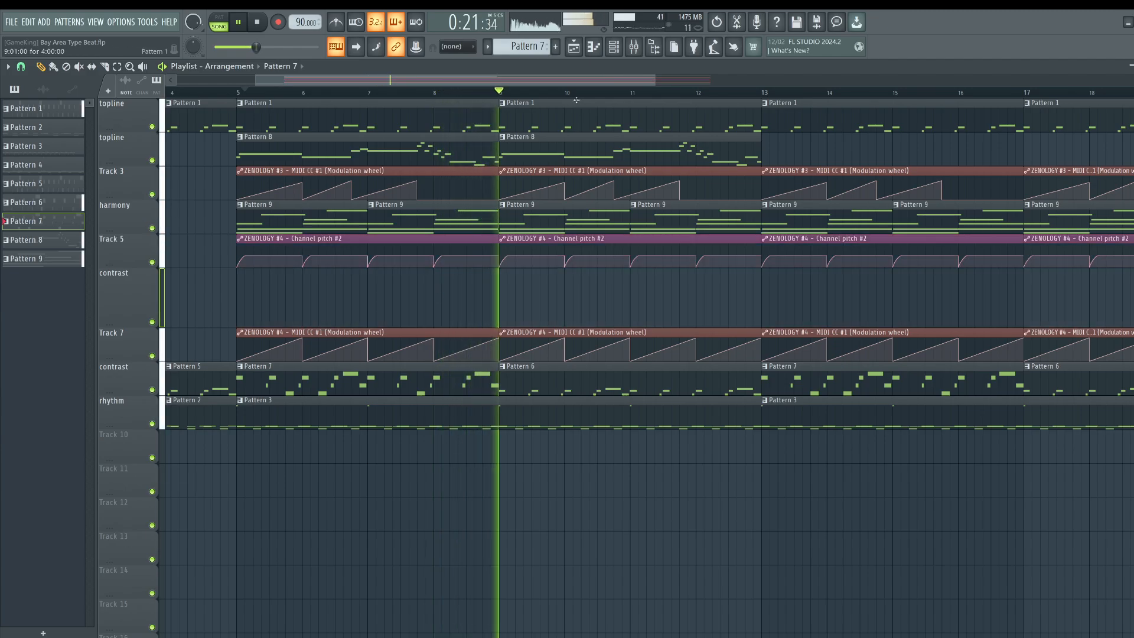
Set the playlist snap to Bar, select the time range from bar 5 to bar 9, and start playback.
{"action": "left_click", "coordinate": [613, 47]}
{"action": "key", "text": "space"}
{"action": "right_click", "coordinate": [342, 455]}
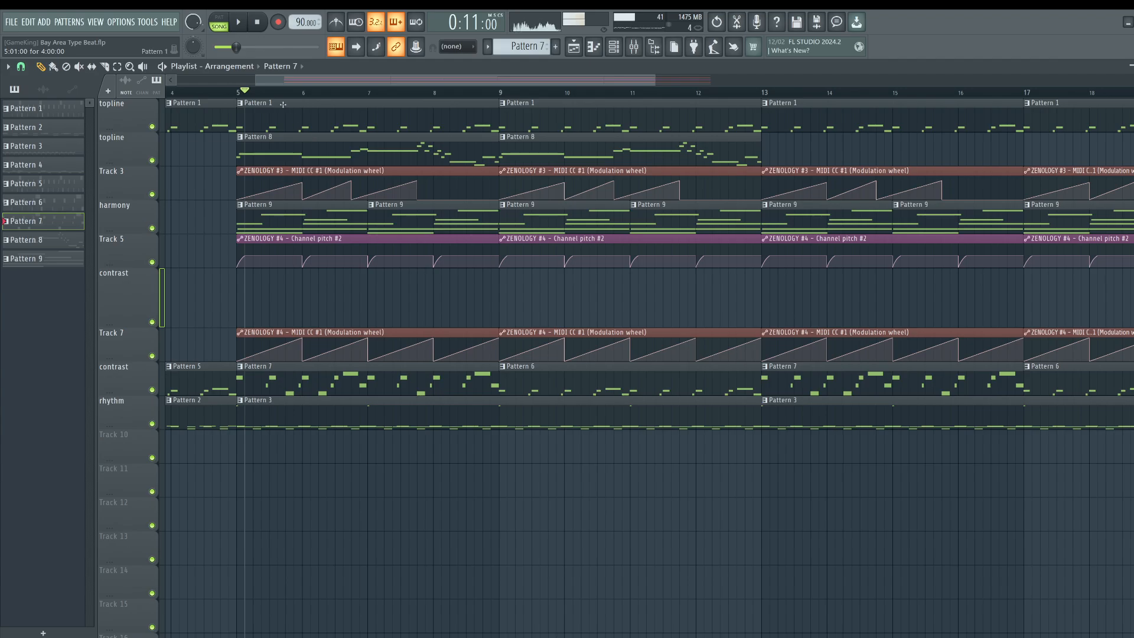
{"action": "left_click", "coordinate": [23, 67]}
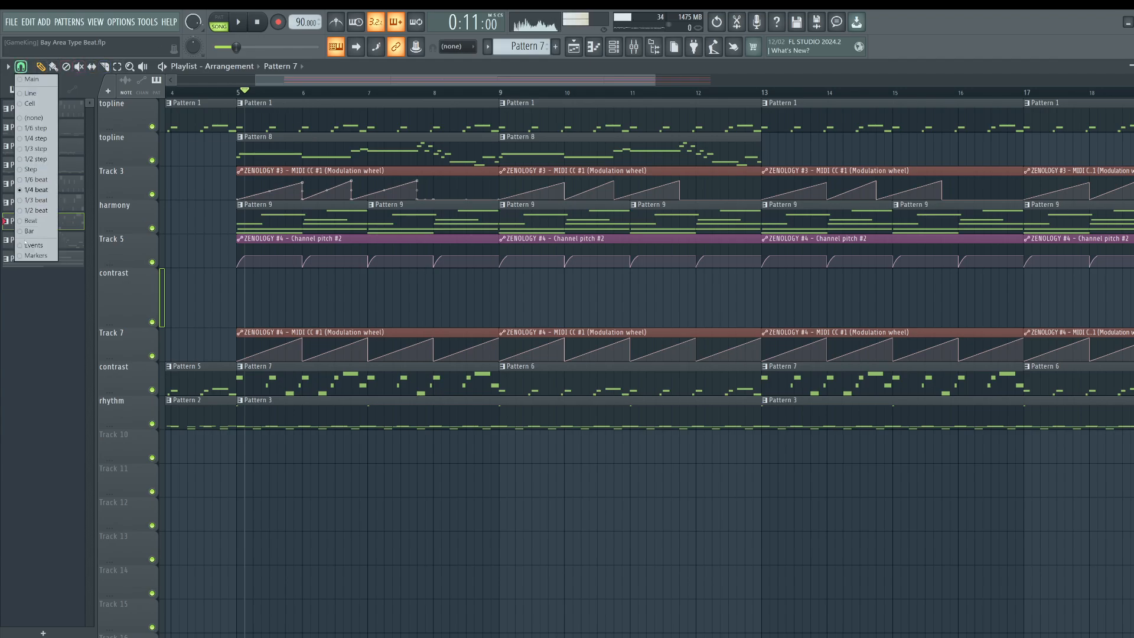
{"action": "left_click", "coordinate": [26, 232]}
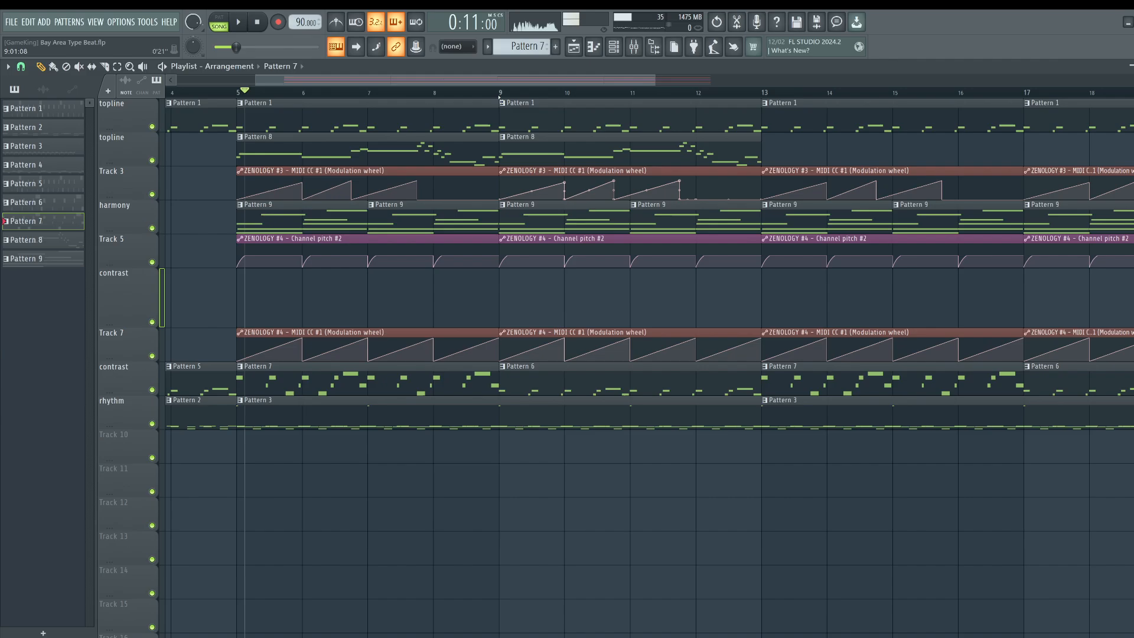
{"action": "left_click_drag", "start_coordinate": [499, 96], "coordinate": [237, 93]}
{"action": "key", "text": "space"}
Stop playback, open Pattern 7's notes and bring up the ZENOLOGY #2 synth from the channel rack.
{"action": "left_click", "coordinate": [613, 47]}
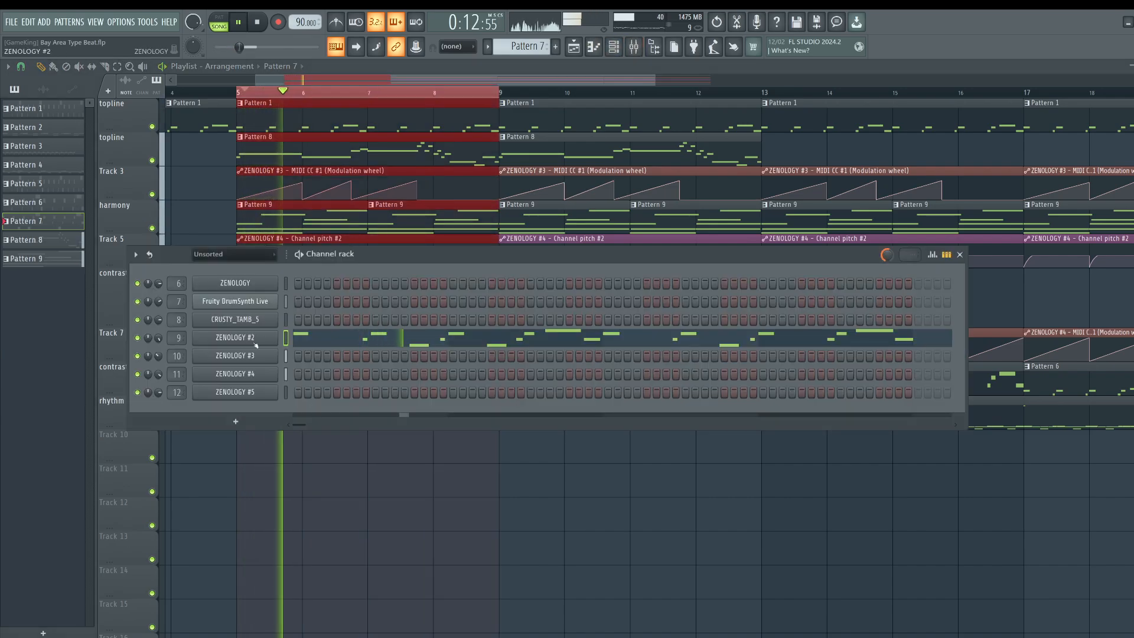
{"action": "key", "text": "space"}
{"action": "left_click", "coordinate": [326, 467]}
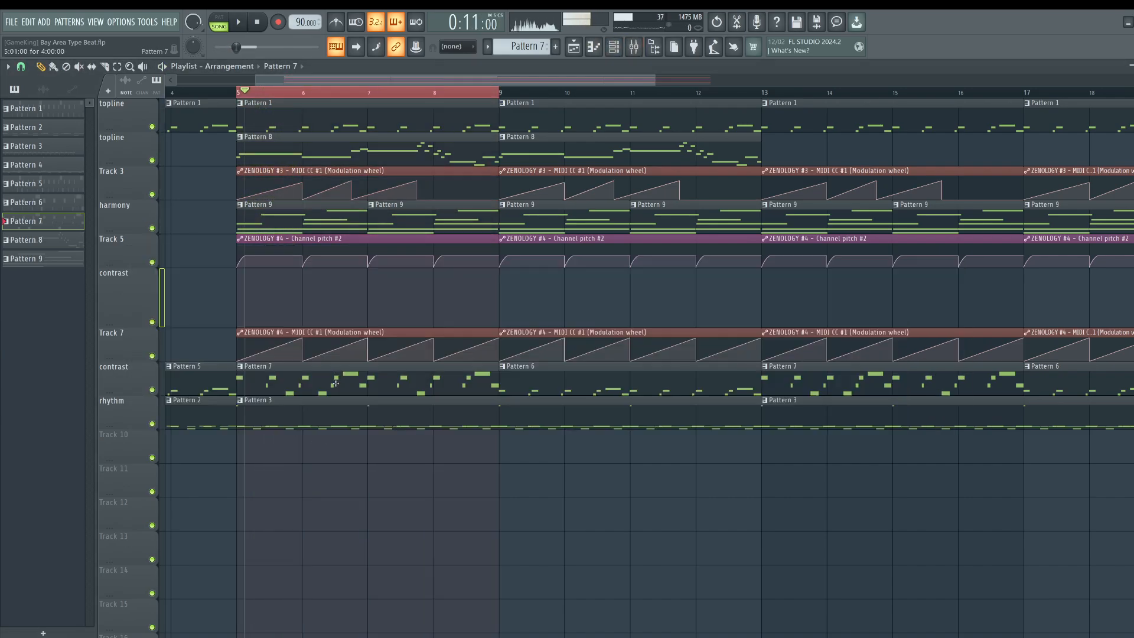
{"action": "double_click", "coordinate": [335, 384]}
{"action": "key", "text": "F6"}
{"action": "left_click", "coordinate": [260, 340]}
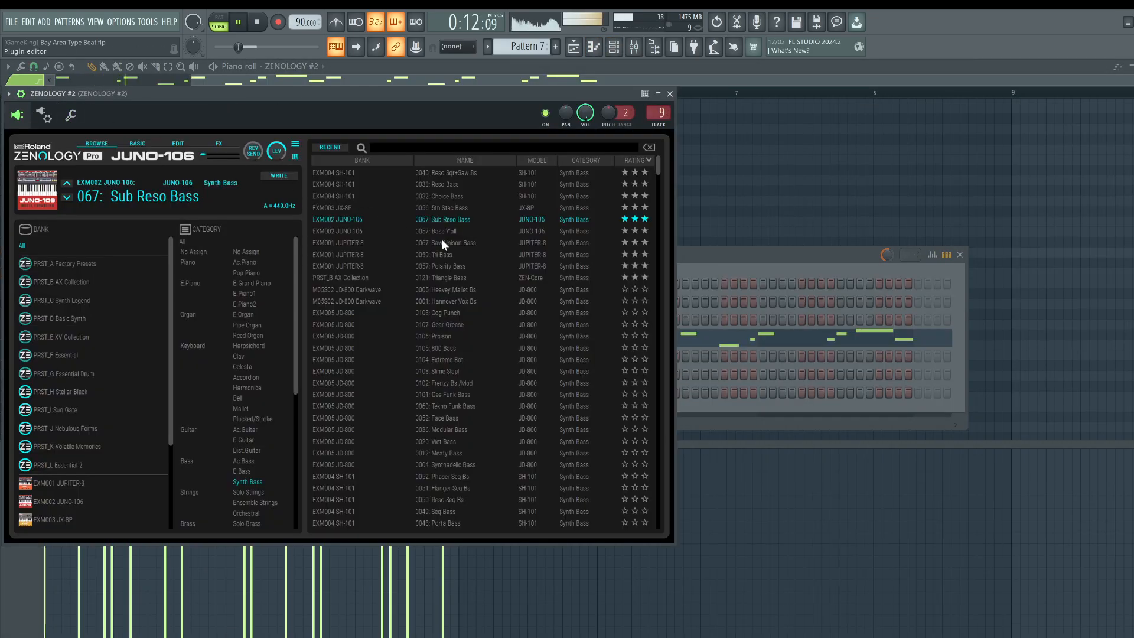
Audition other Synth Bass presets in ZENOLOGY #2, including Saw Unison Bass, load the JUPITER-8 preset Tri Bass, and close the synth.
{"action": "left_click", "coordinate": [449, 231]}
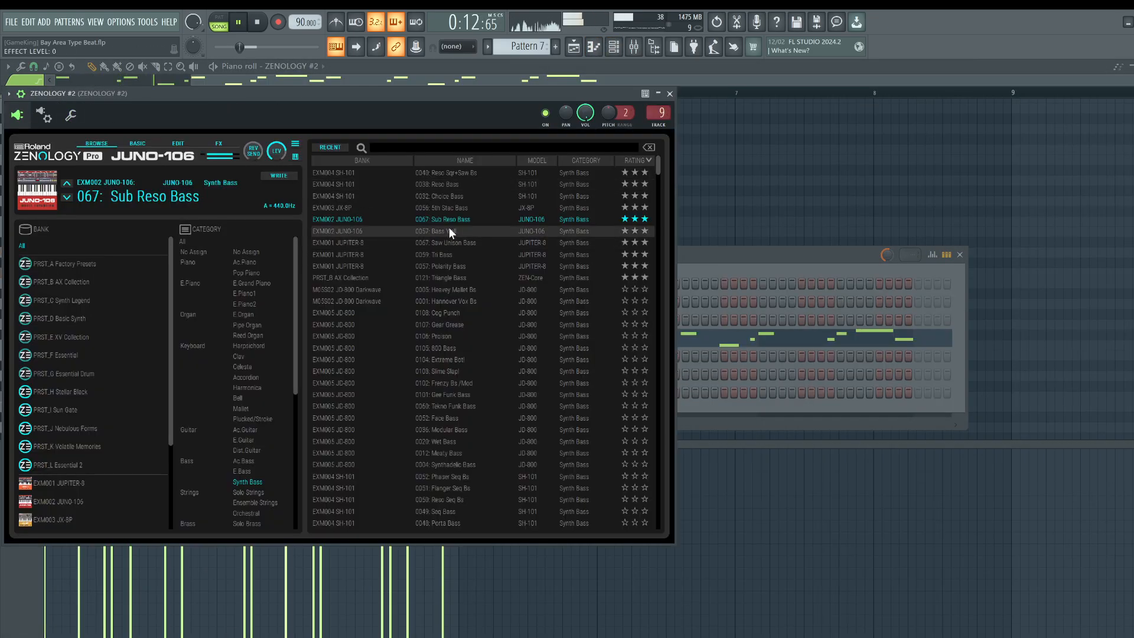
{"action": "left_click", "coordinate": [462, 243]}
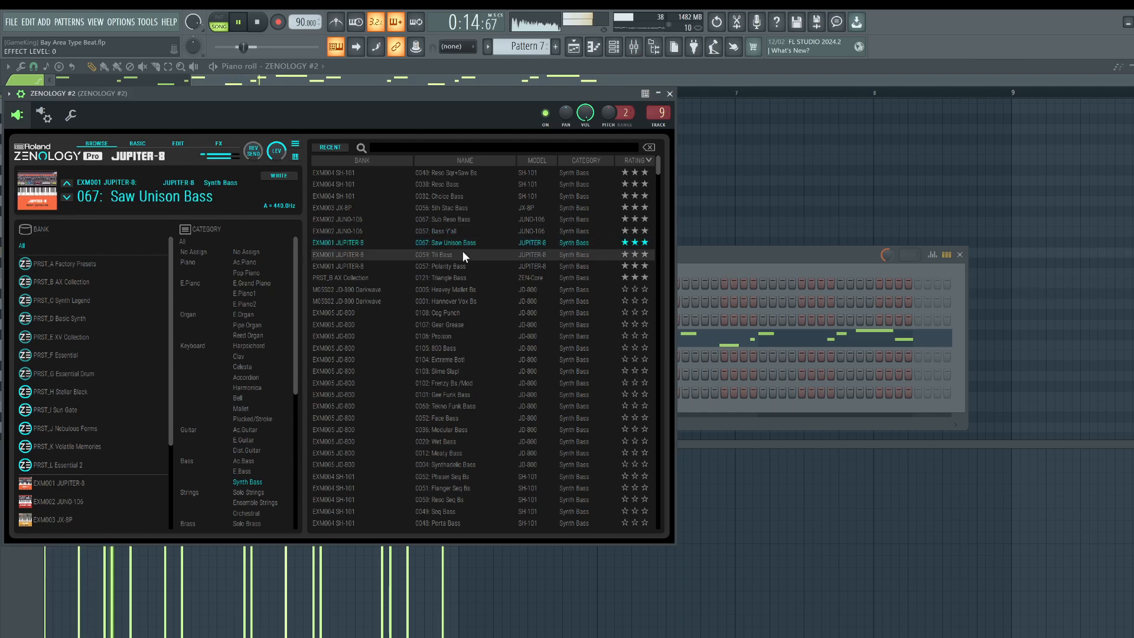
{"action": "left_click", "coordinate": [463, 254]}
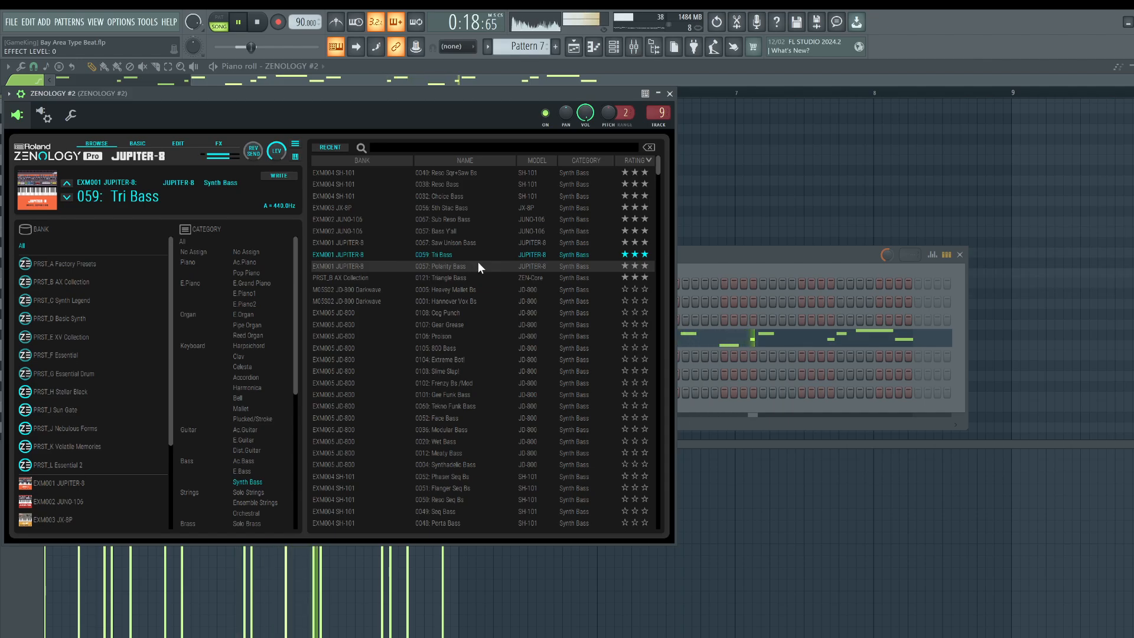
{"action": "left_click", "coordinate": [670, 94]}
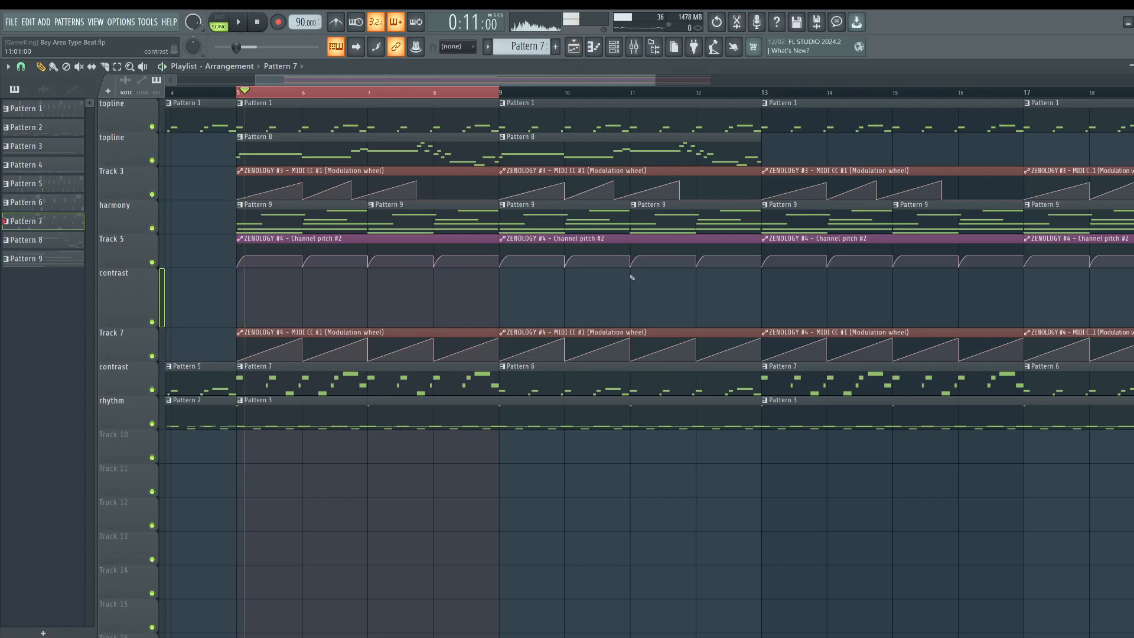
In Pattern 7's bass notes, lower the first two A#3 notes one semitone to A3 and delete the second of them.
{"action": "key", "text": "space"}
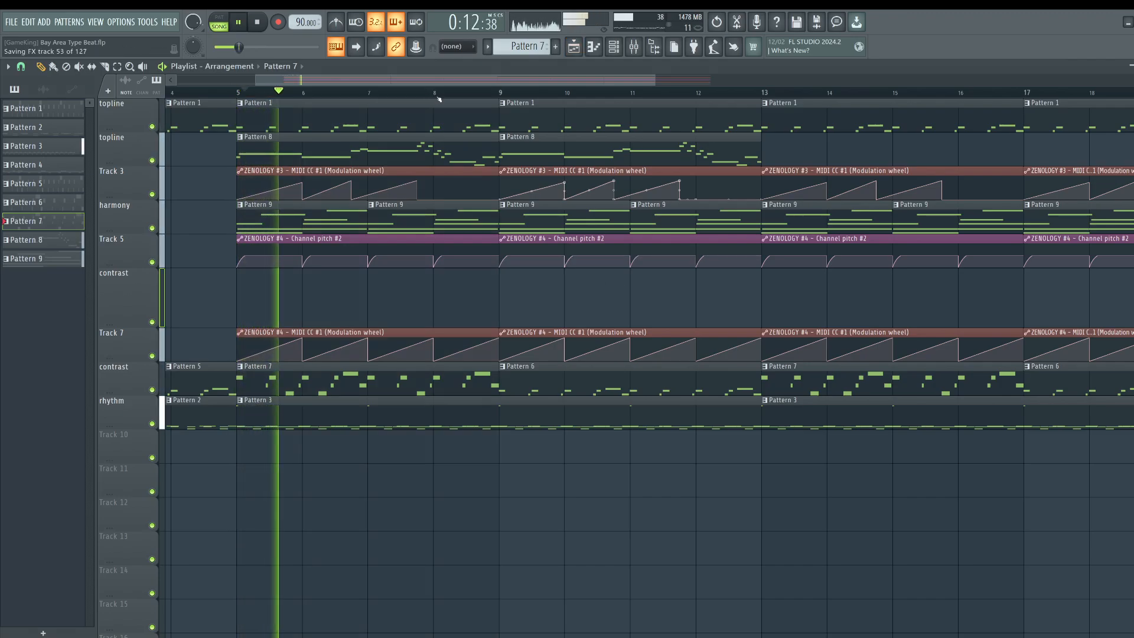
{"action": "scroll", "coordinate": [439, 100], "scroll_direction": "down", "scroll_amount": 4}
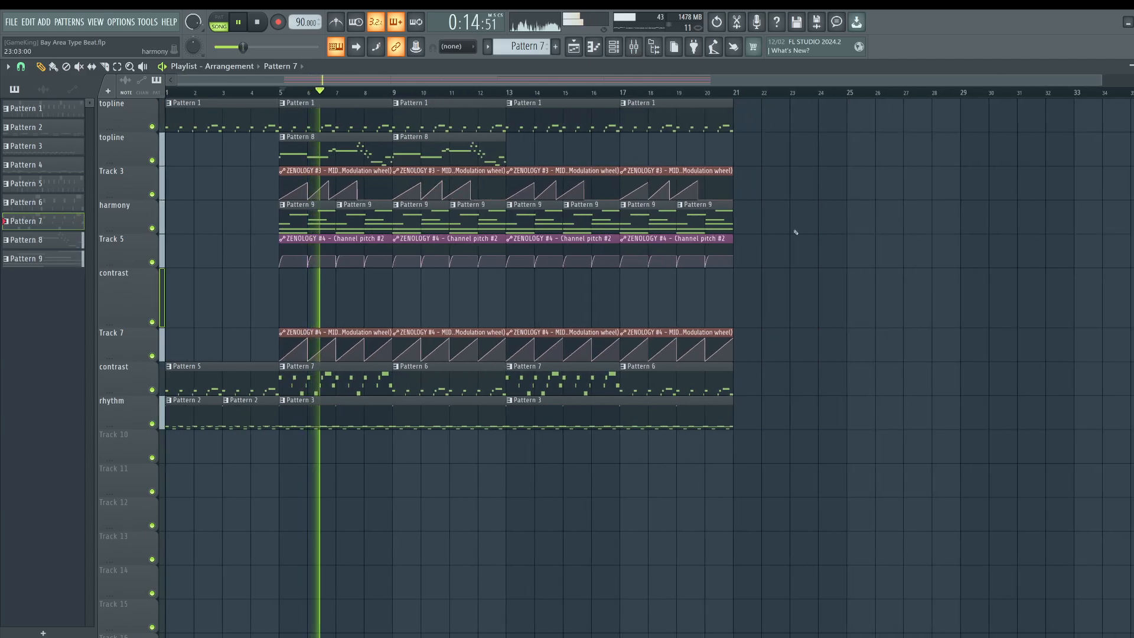
{"action": "double_click", "coordinate": [334, 380]}
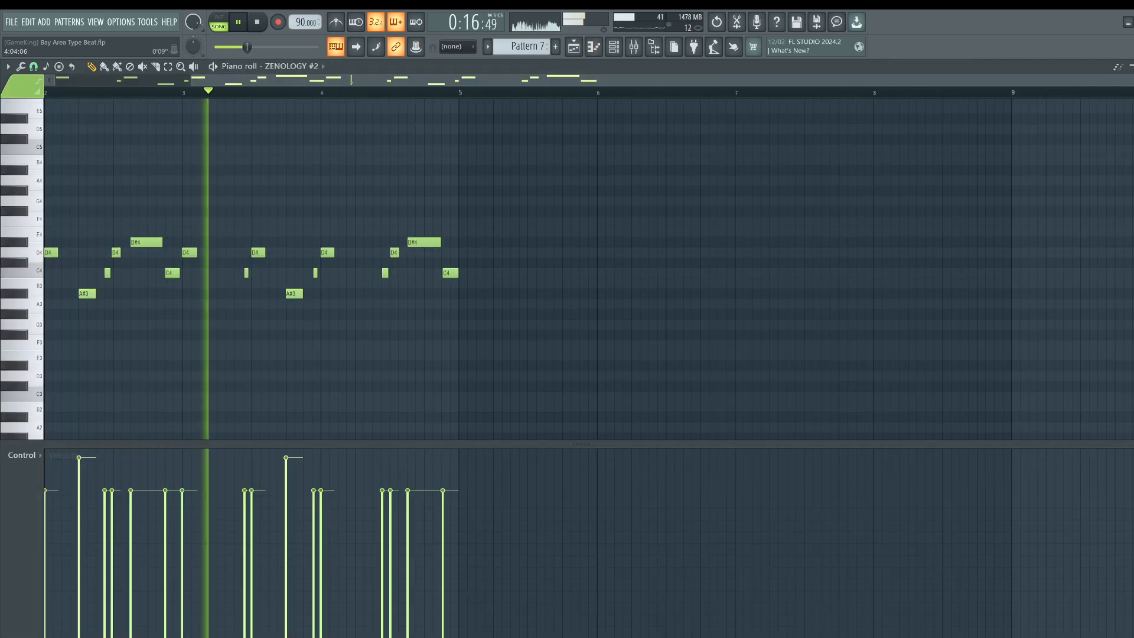
{"action": "scroll", "coordinate": [333, 379], "scroll_direction": "left", "scroll_amount": 2}
{"action": "left_click_drag", "start_coordinate": [246, 289], "coordinate": [138, 308]}
{"action": "key", "text": "space"}
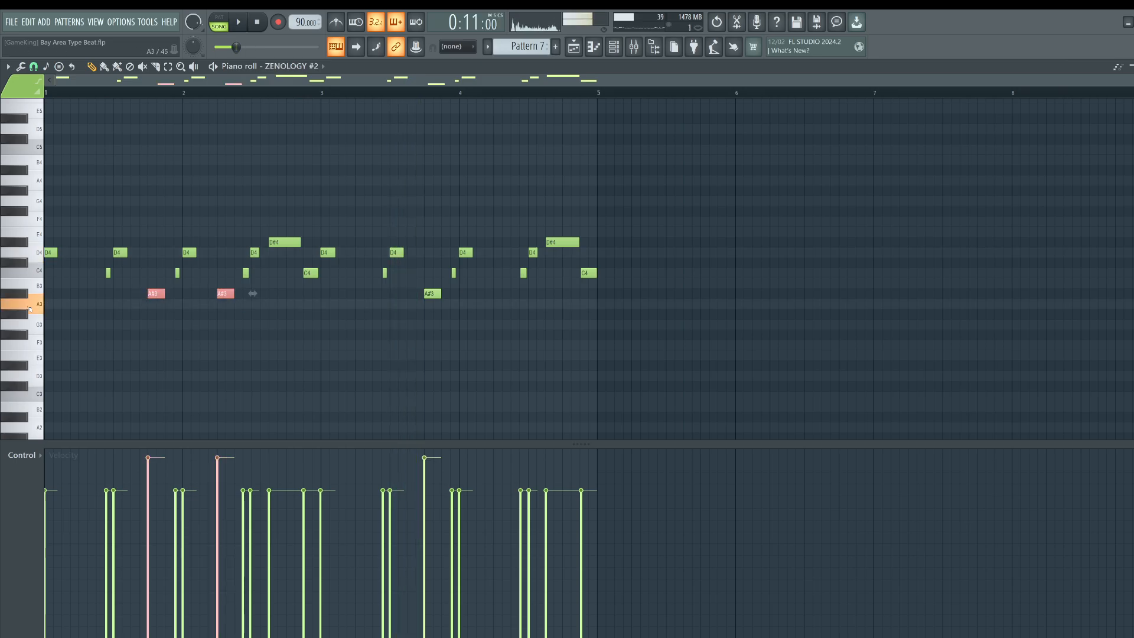
{"action": "key", "text": "shift+Down"}
{"action": "key", "text": "space"}
{"action": "left_click", "coordinate": [240, 328], "text": "ctrl"}
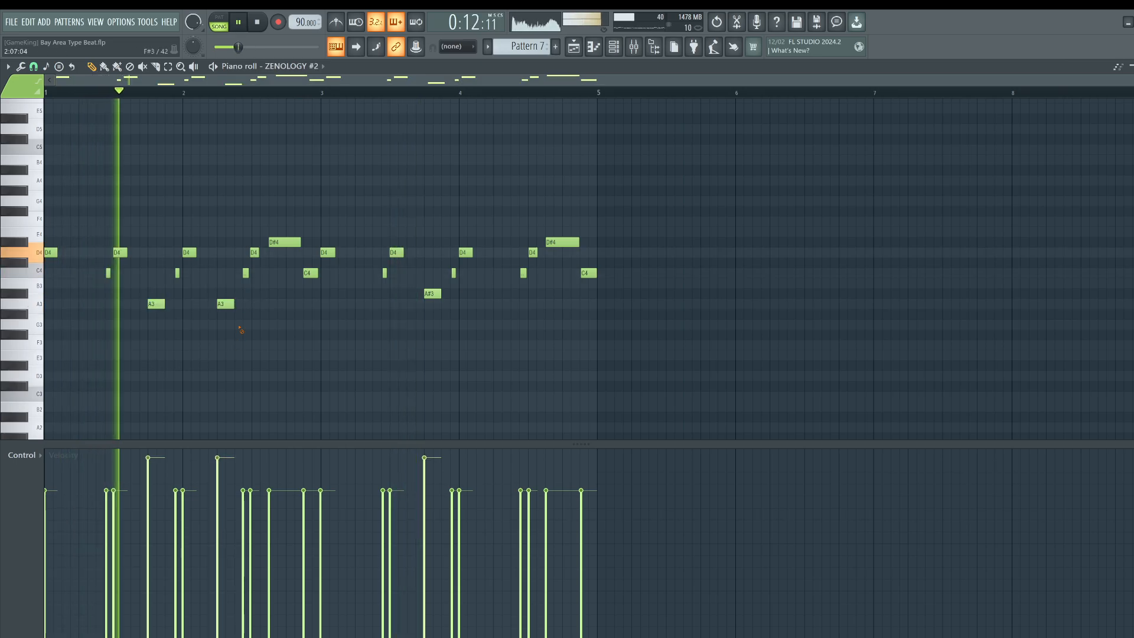
{"action": "right_click", "coordinate": [226, 309]}
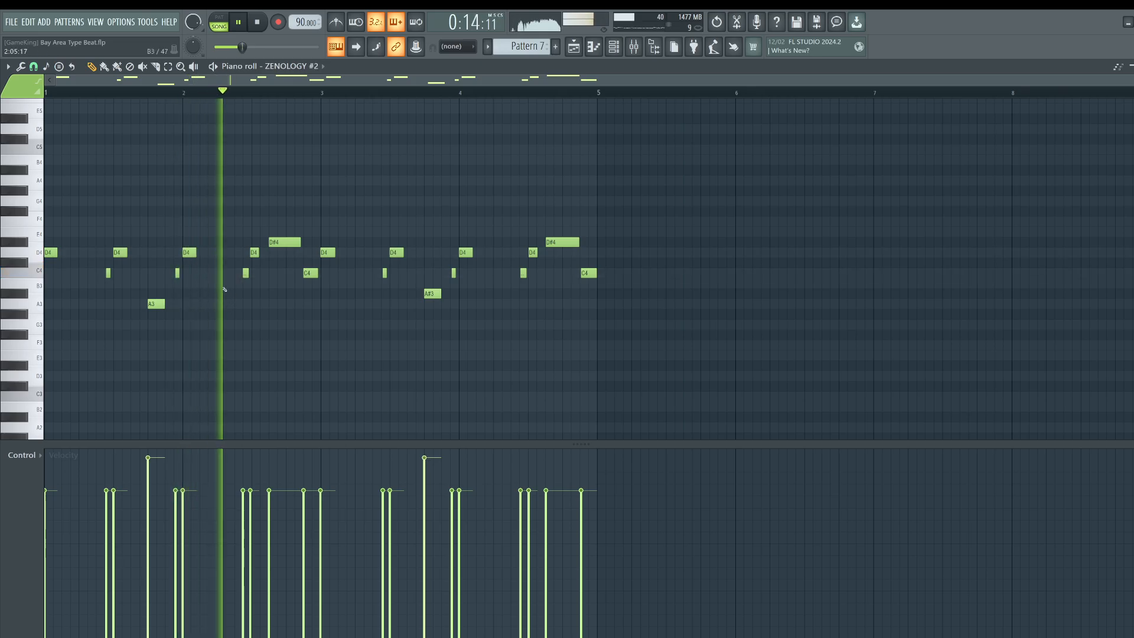
Increase the channel rack's global swing amount and return to the playlist.
{"action": "key", "text": "F6"}
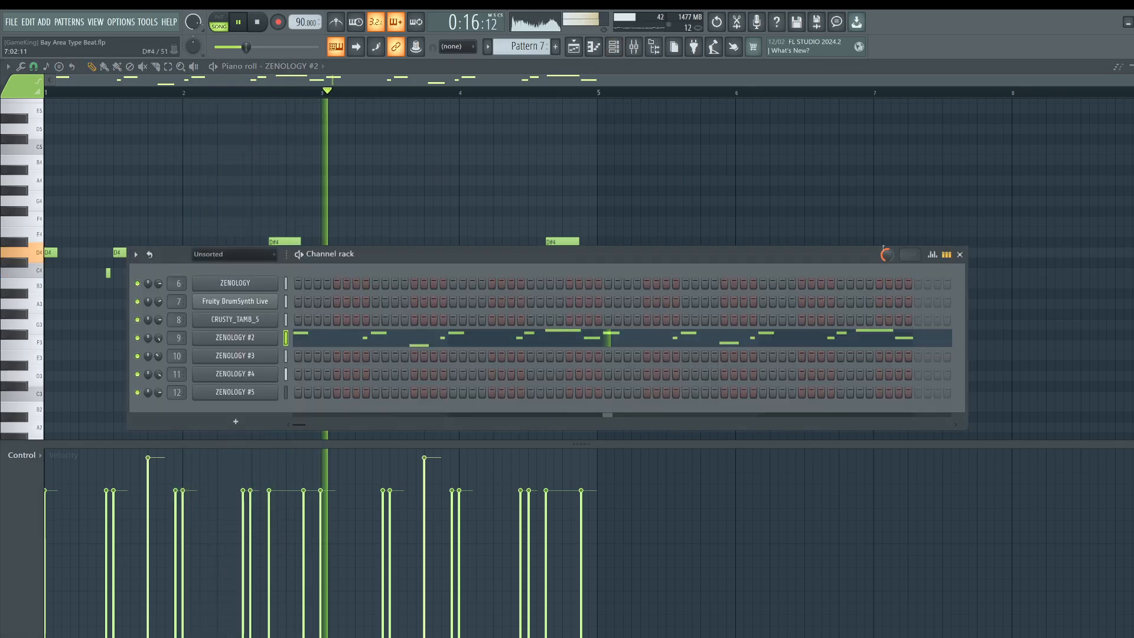
{"action": "left_click_drag", "start_coordinate": [886, 255], "coordinate": [887, 243]}
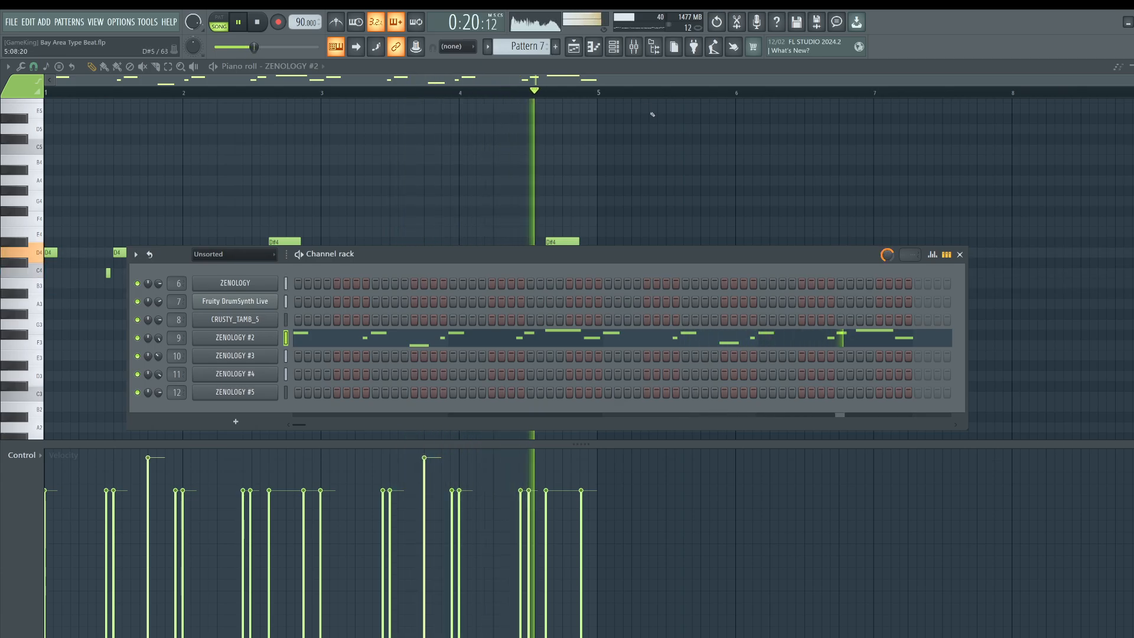
{"action": "left_click", "coordinate": [613, 49]}
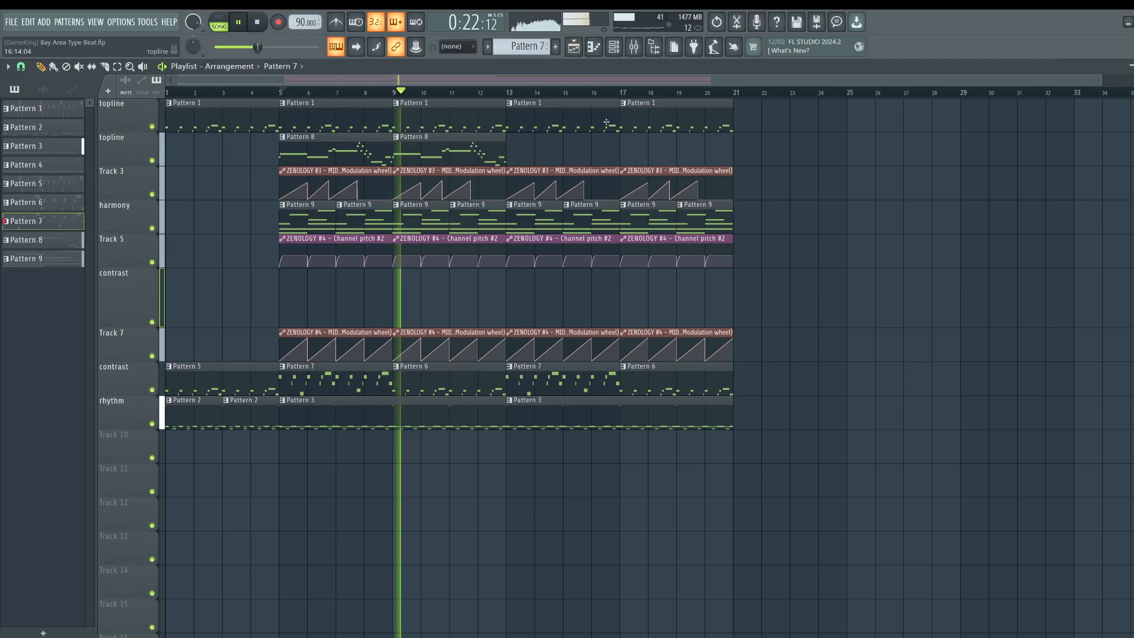
{"action": "left_click", "coordinate": [613, 50]}
{"action": "left_click", "coordinate": [614, 50]}
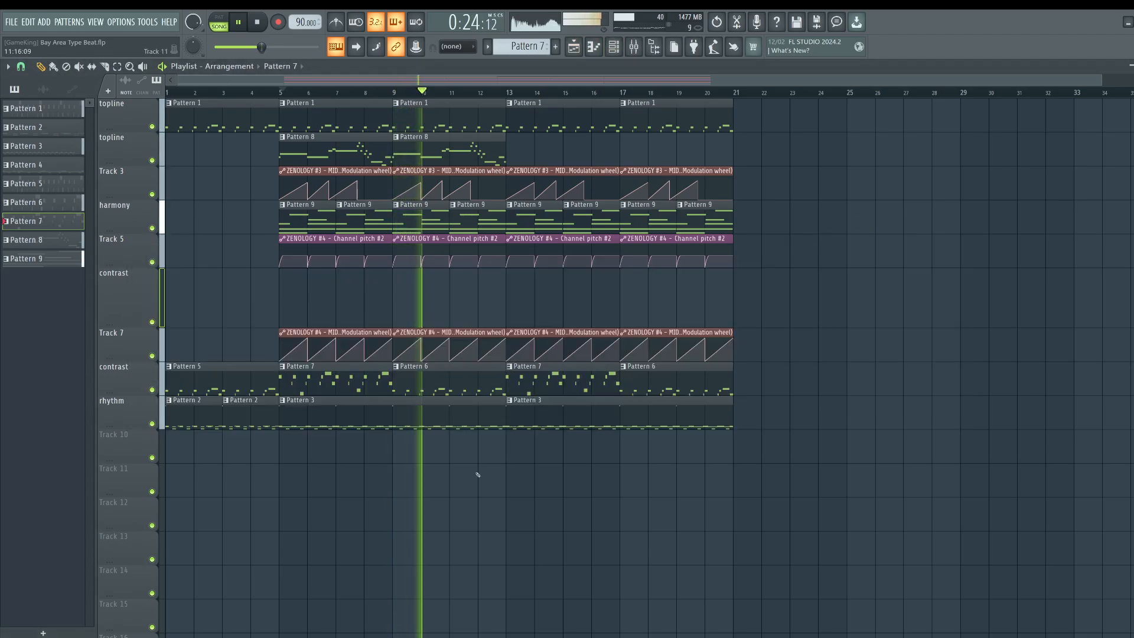
Open Pattern 3's drum notes, select all the 808 Hat notes, listen to playback and return to the playlist.
{"action": "double_click", "coordinate": [483, 414]}
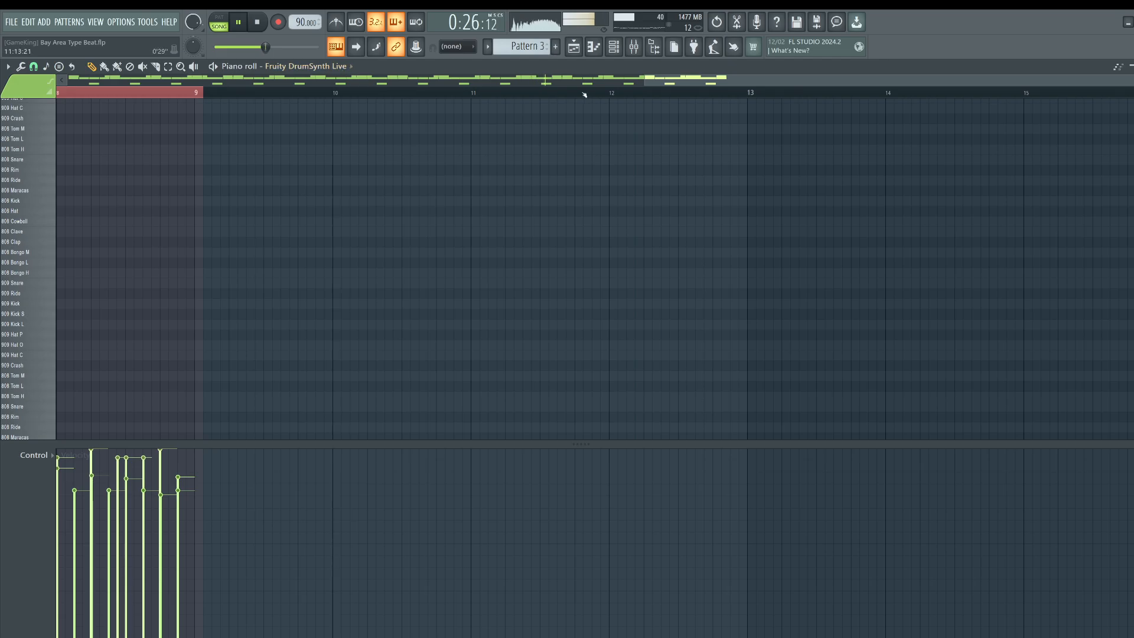
{"action": "key", "text": "space"}
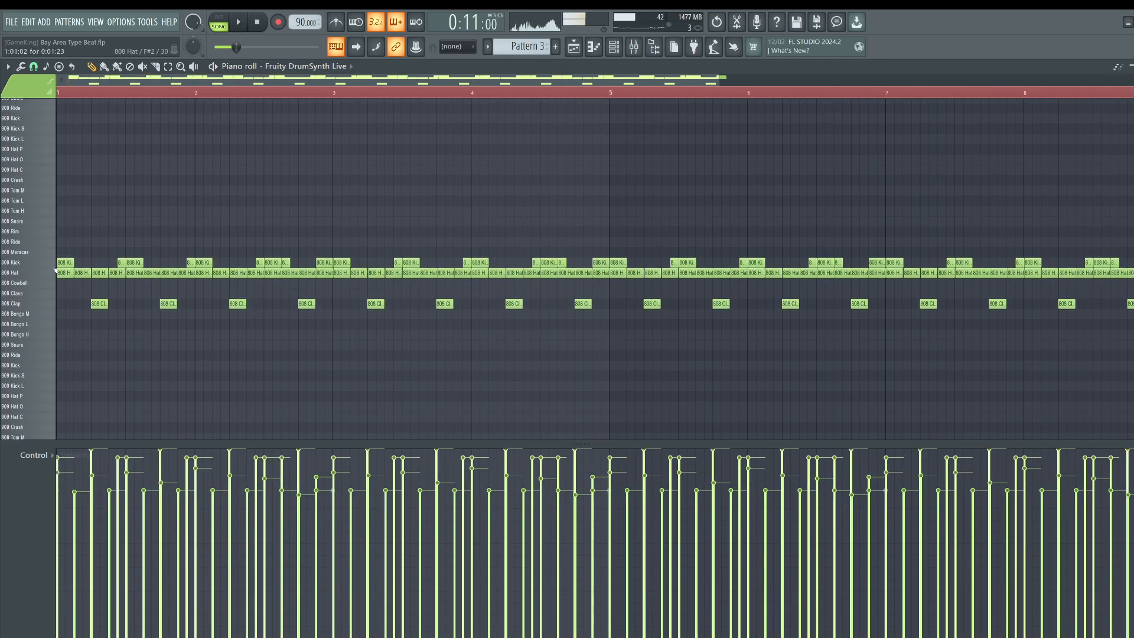
{"action": "double_click", "coordinate": [55, 271]}
{"action": "key", "text": "space"}
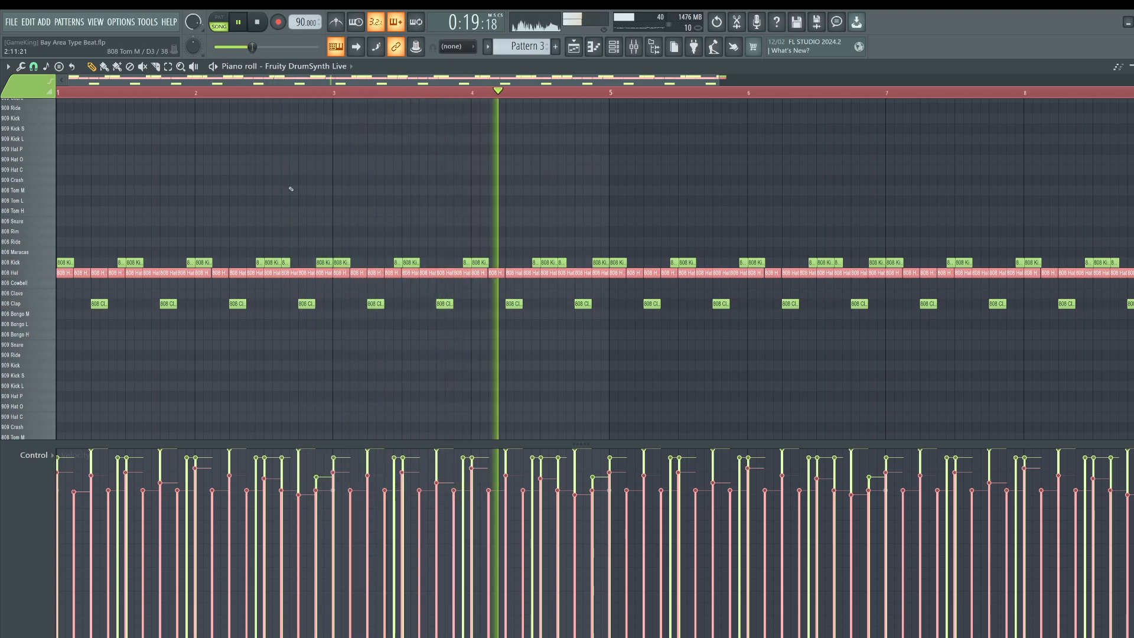
{"action": "left_click", "coordinate": [588, 45]}
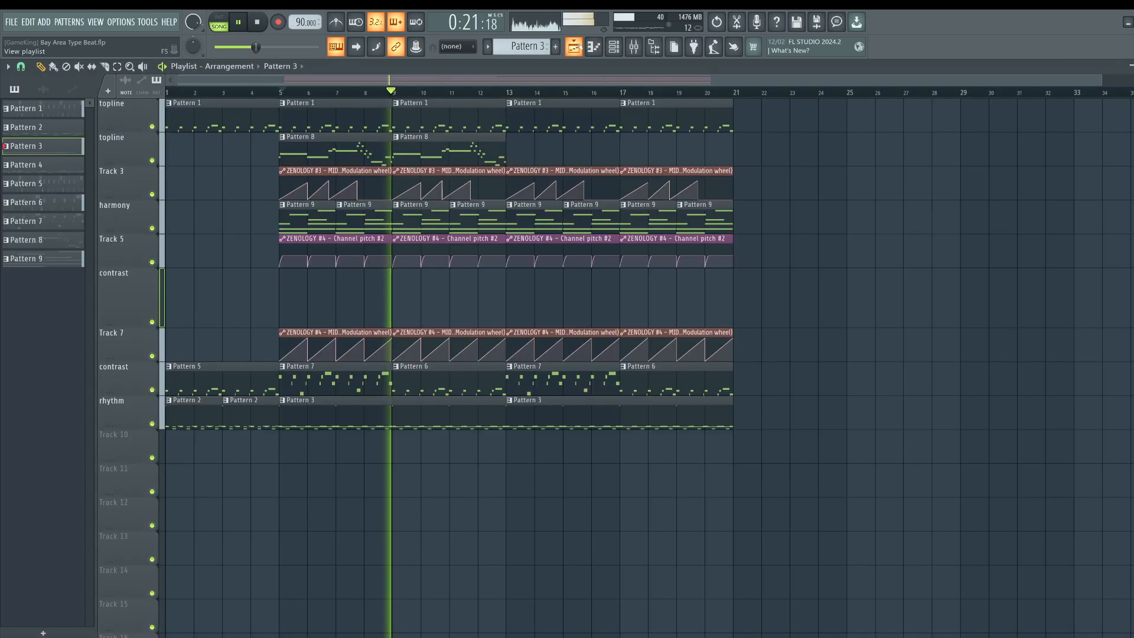
Quantize all the 808 Kick notes in Pattern 3, clear the selection and return to the playlist.
{"action": "double_click", "coordinate": [411, 409]}
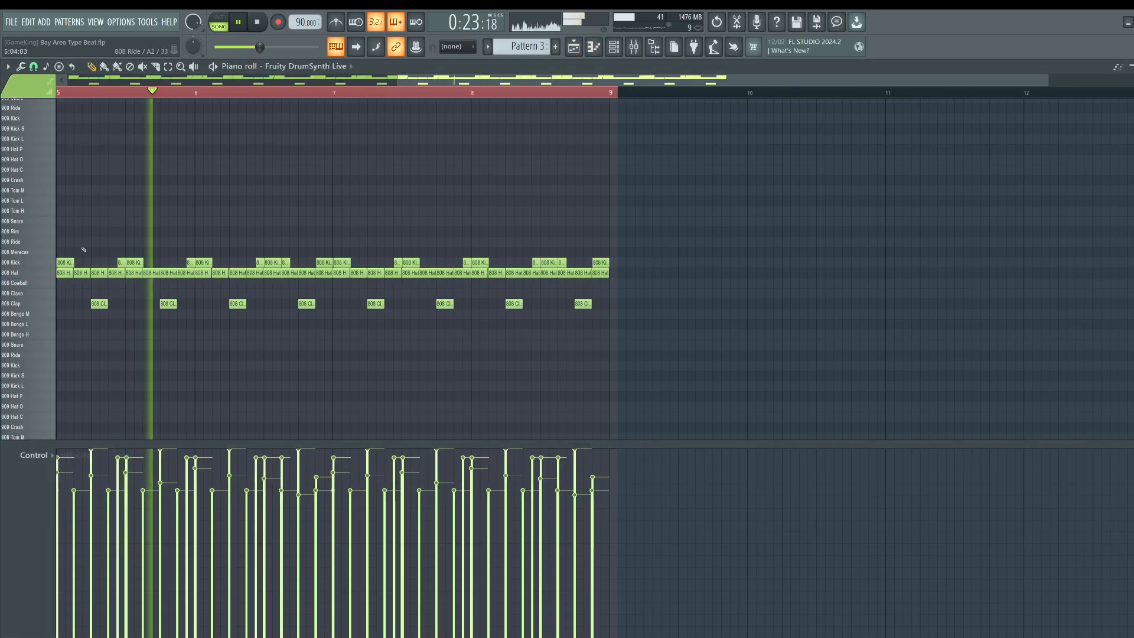
{"action": "left_click", "coordinate": [35, 262], "text": "ctrl"}
{"action": "key", "text": "ctrl+q"}
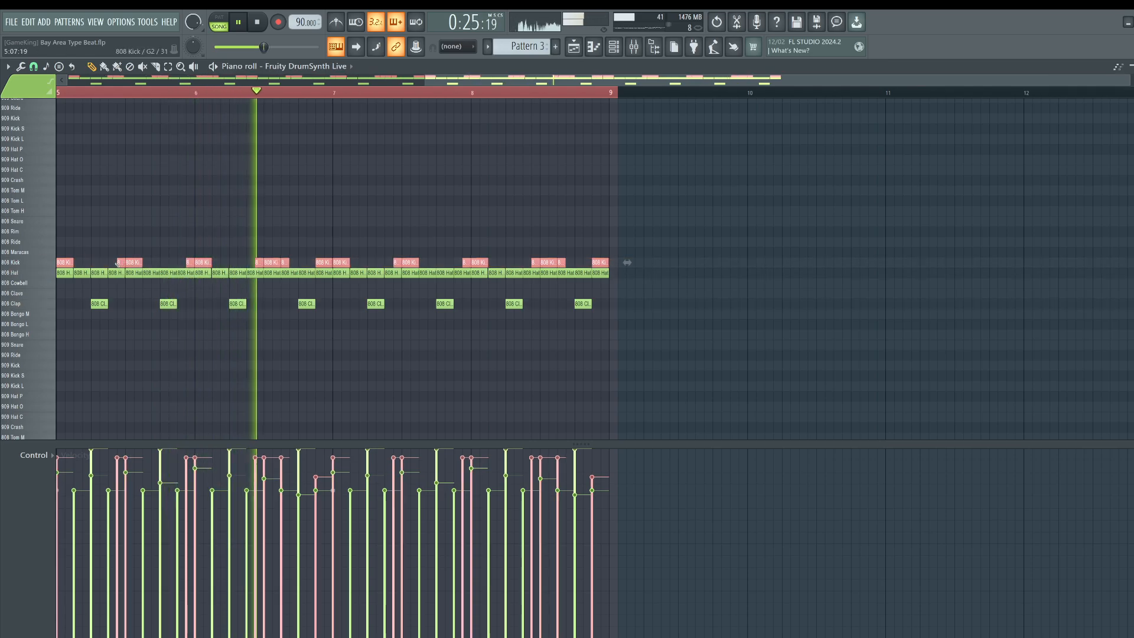
{"action": "key", "text": "ctrl+d"}
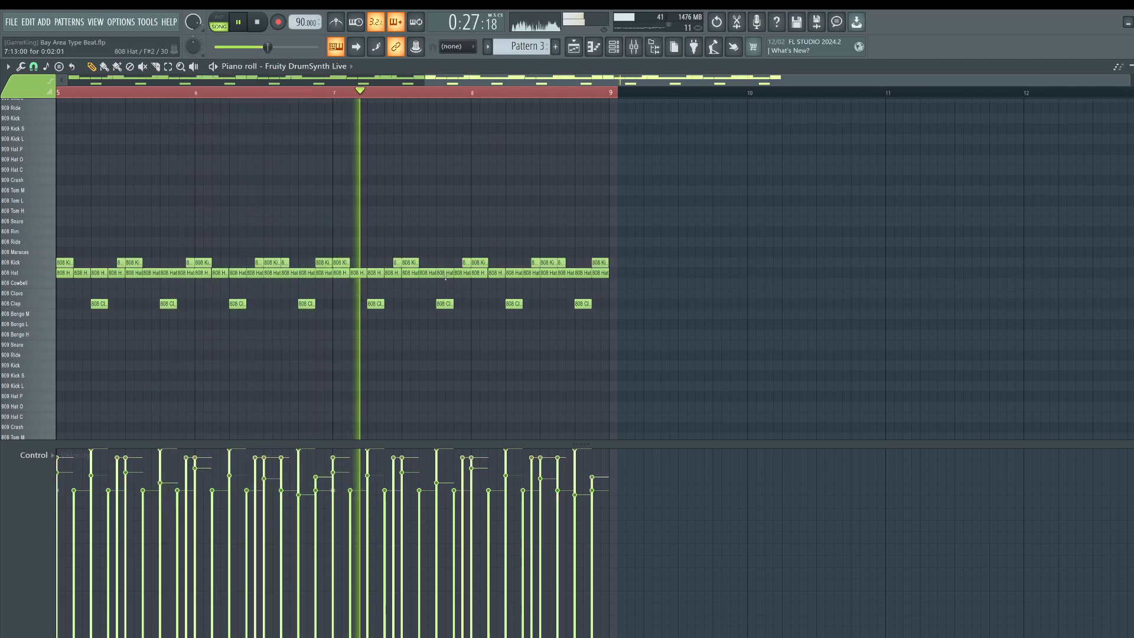
{"action": "left_click", "coordinate": [574, 47]}
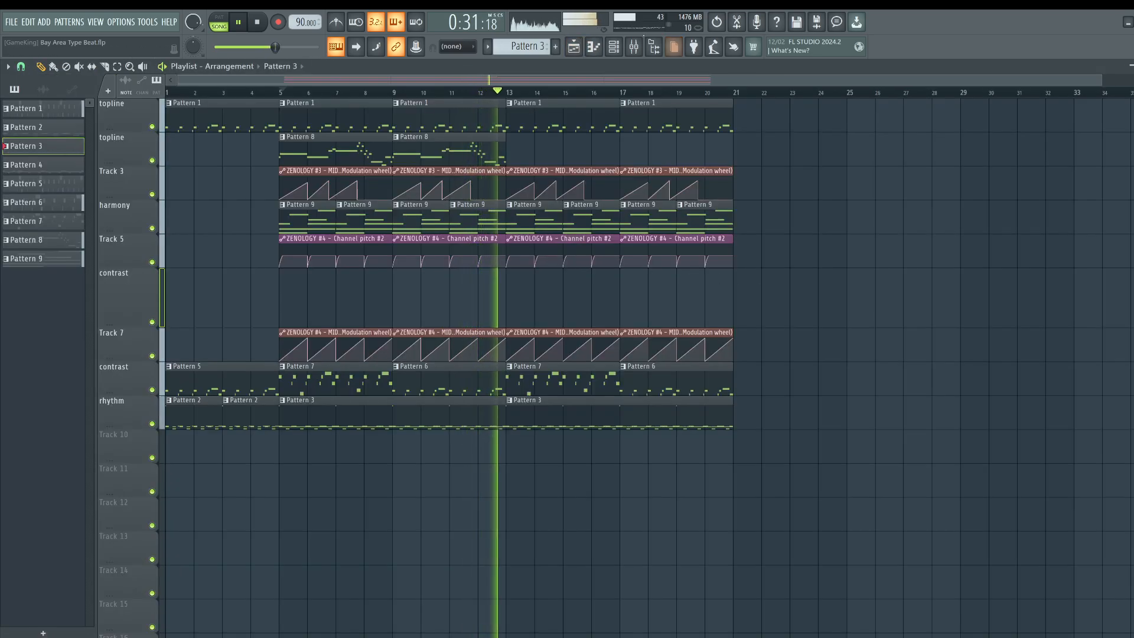
Check the ZENOLOGY #5 synth, bring up ZENOLOGY #4 instead and increase its Portamento Time.
{"action": "key", "text": "F6"}
{"action": "left_click", "coordinate": [235, 392]}
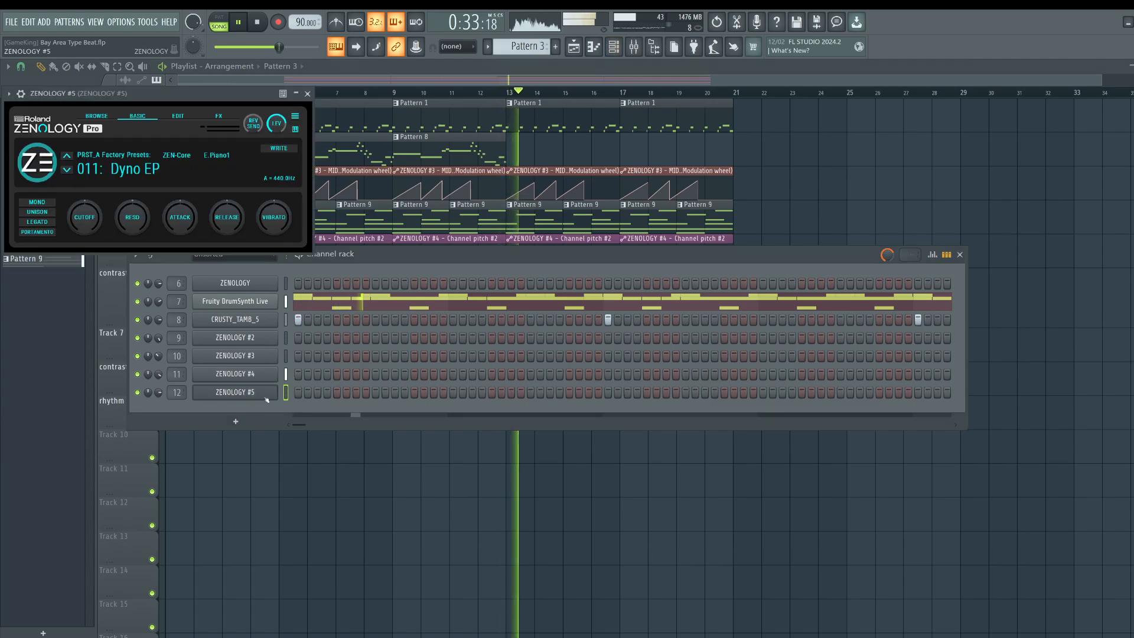
{"action": "left_click", "coordinate": [308, 95]}
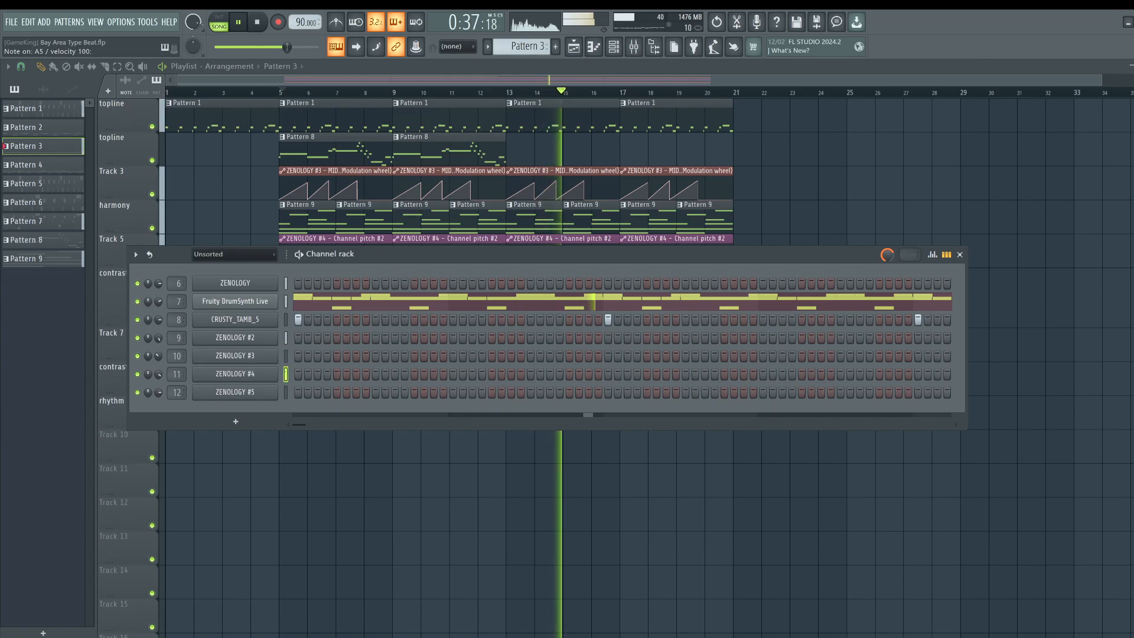
{"action": "left_click", "coordinate": [271, 374]}
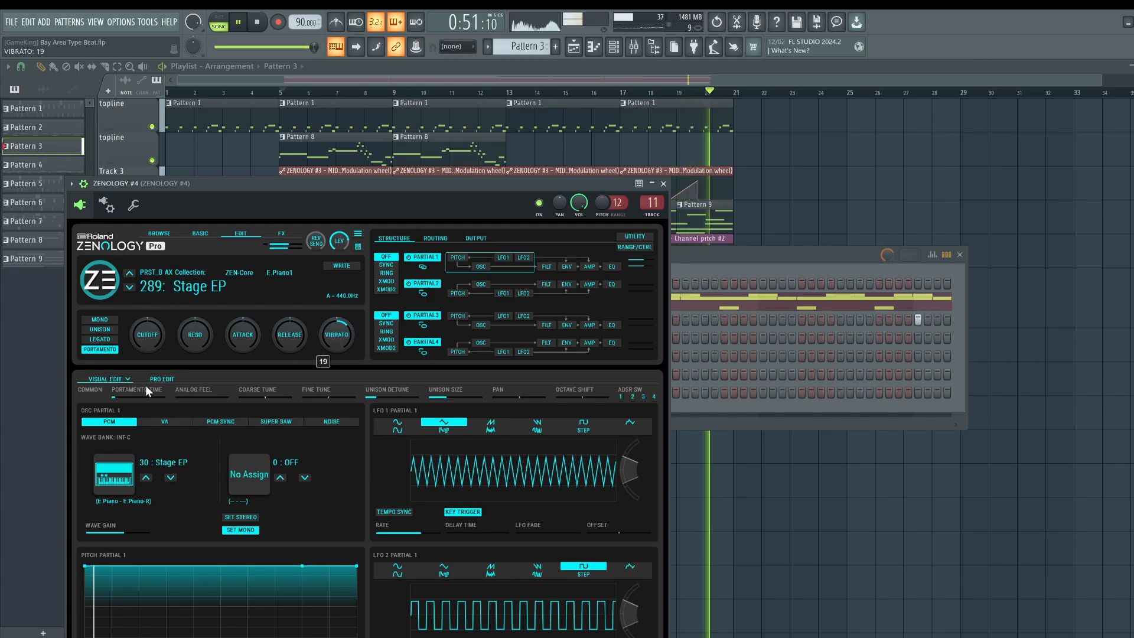
{"action": "left_click_drag", "start_coordinate": [147, 398], "coordinate": [157, 398]}
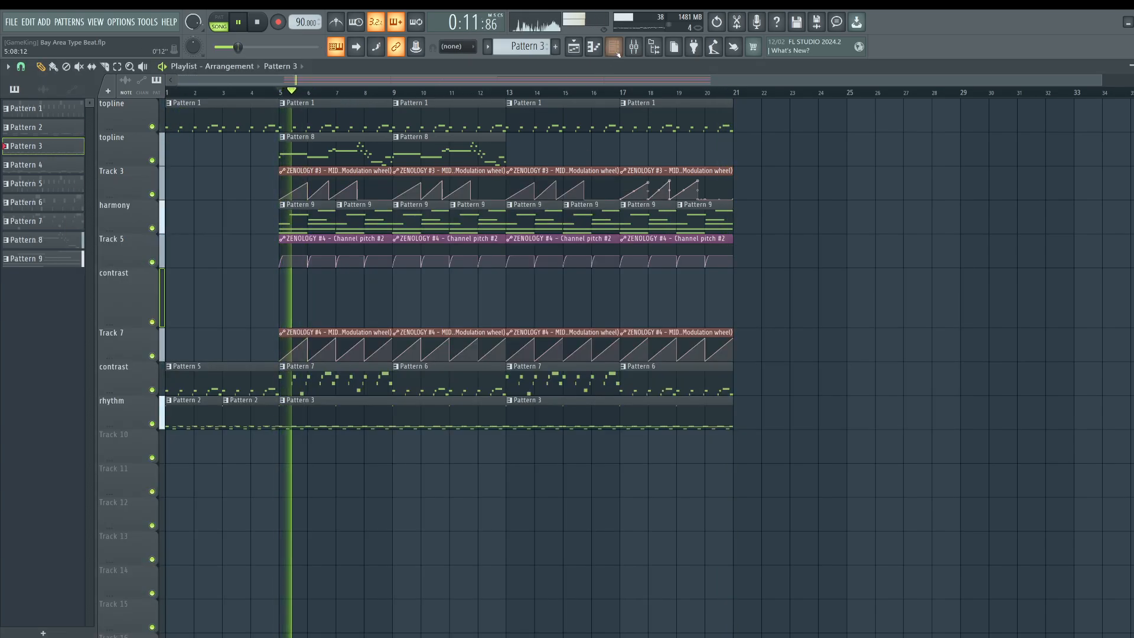
In ZENOLOGY #4, lower the Portamento Time to its minimum, raise the Unison Size and close the synth.
{"action": "key", "text": "F6"}
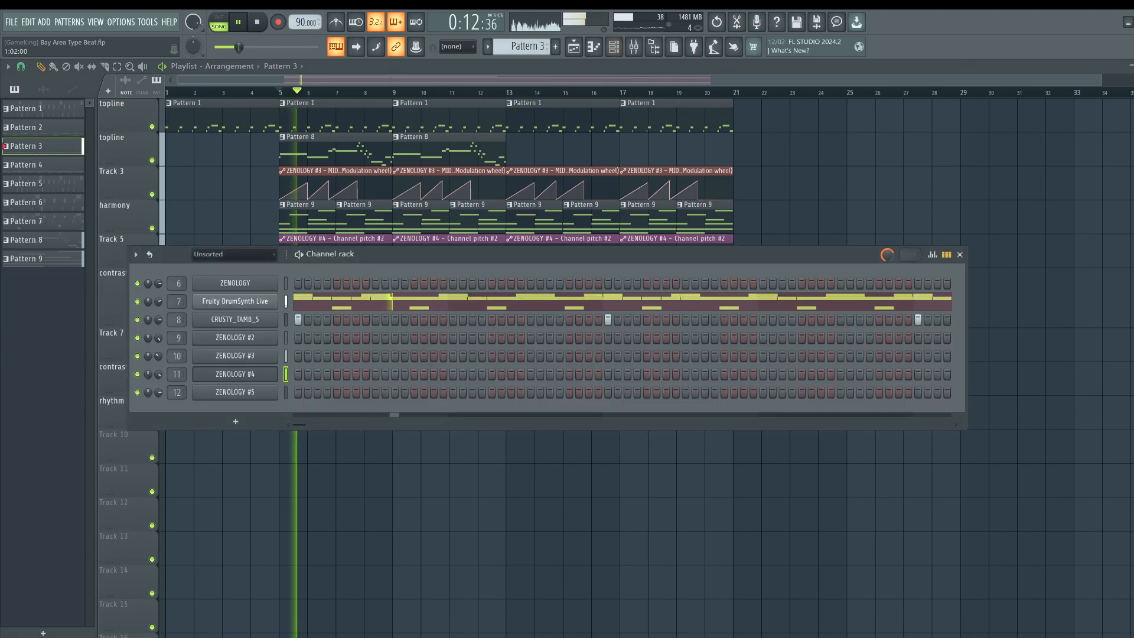
{"action": "left_click", "coordinate": [260, 372]}
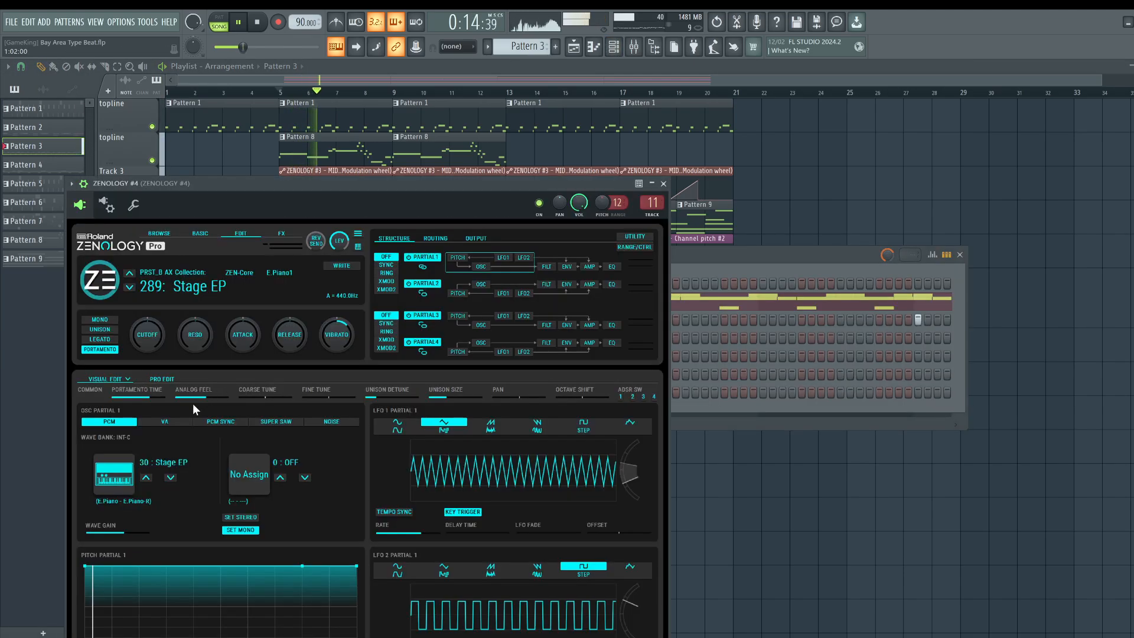
{"action": "left_click_drag", "start_coordinate": [122, 398], "coordinate": [109, 395]}
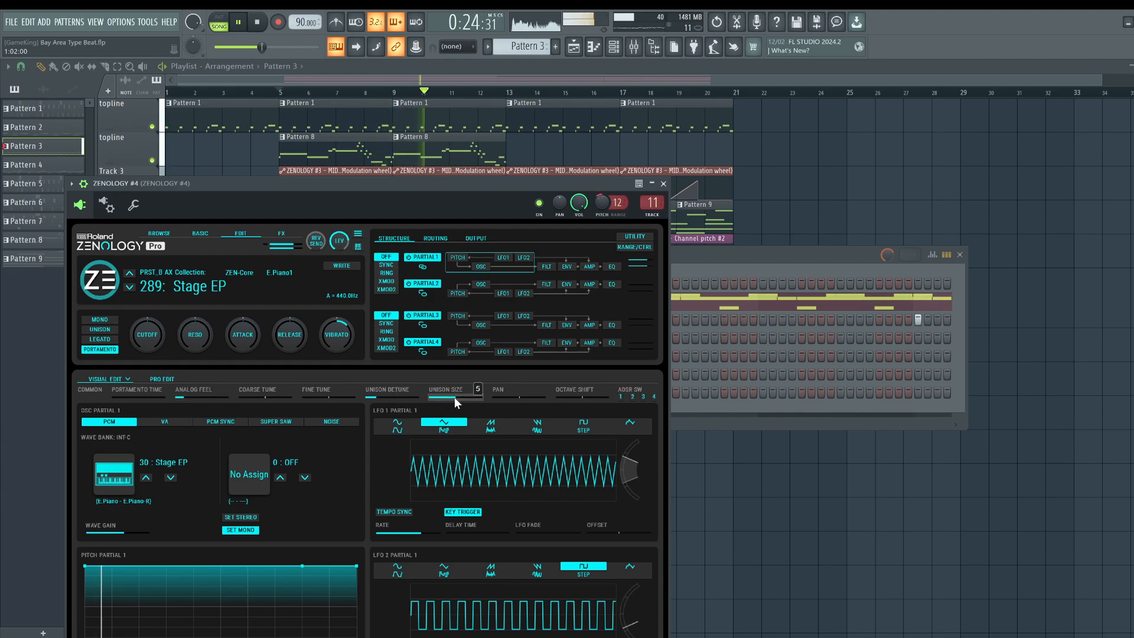
{"action": "left_click_drag", "start_coordinate": [462, 392], "coordinate": [468, 392]}
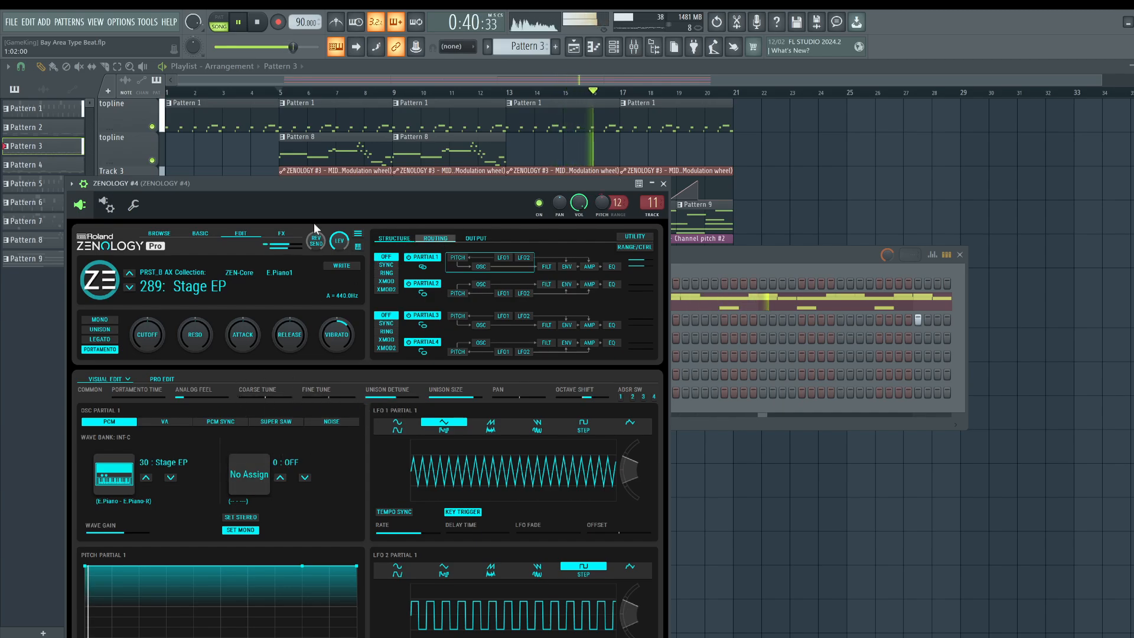
{"action": "left_click_drag", "start_coordinate": [279, 185], "coordinate": [308, 128]}
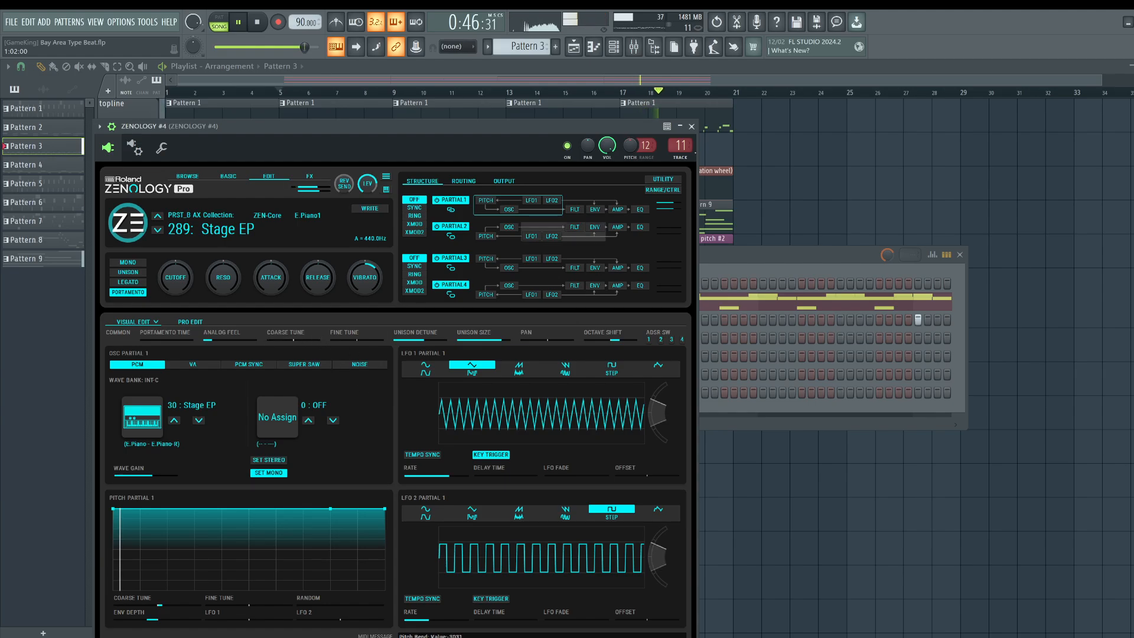
{"action": "left_click", "coordinate": [691, 126]}
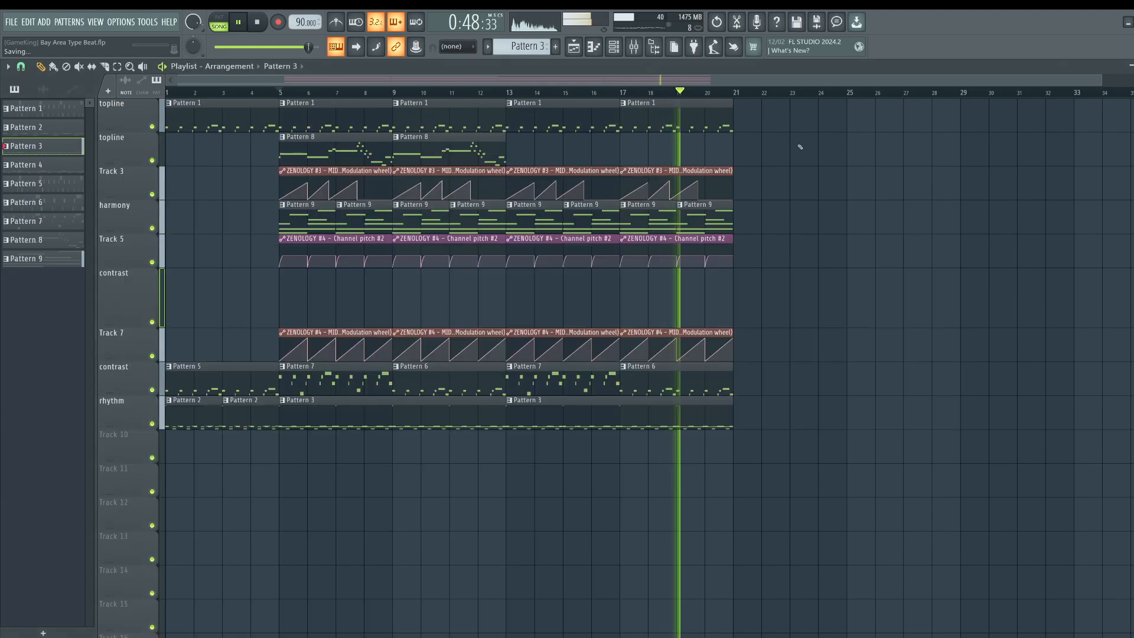
Raise the Fruity DrumSynth Live channel volume to 81% and check the levels in the mixer.
{"action": "left_click", "coordinate": [613, 46]}
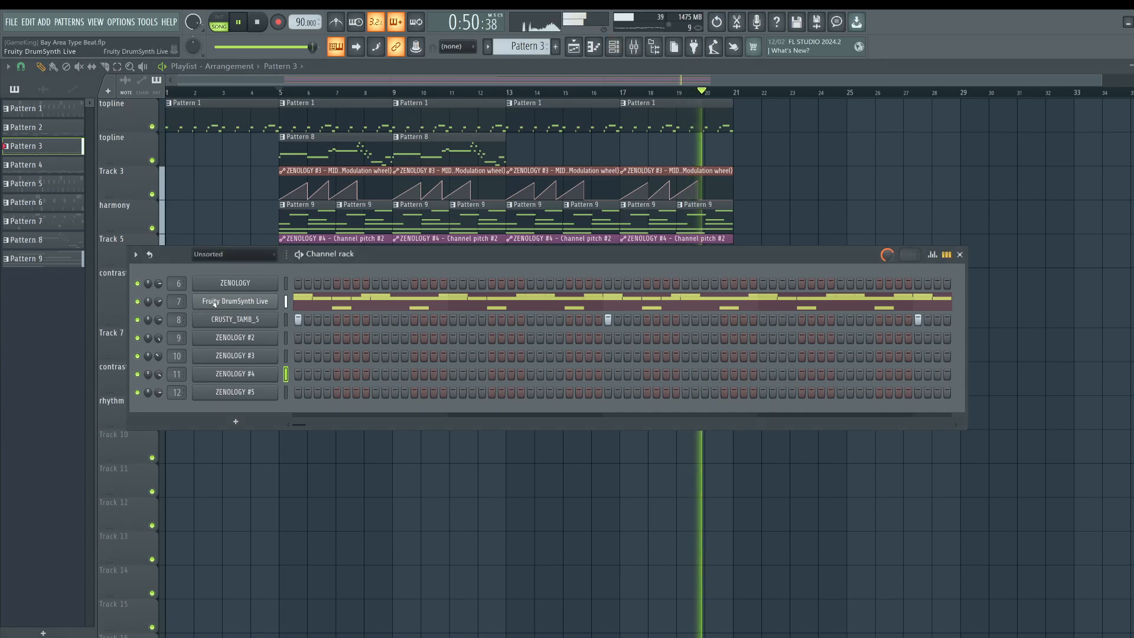
{"action": "left_click_drag", "start_coordinate": [158, 302], "coordinate": [158, 290]}
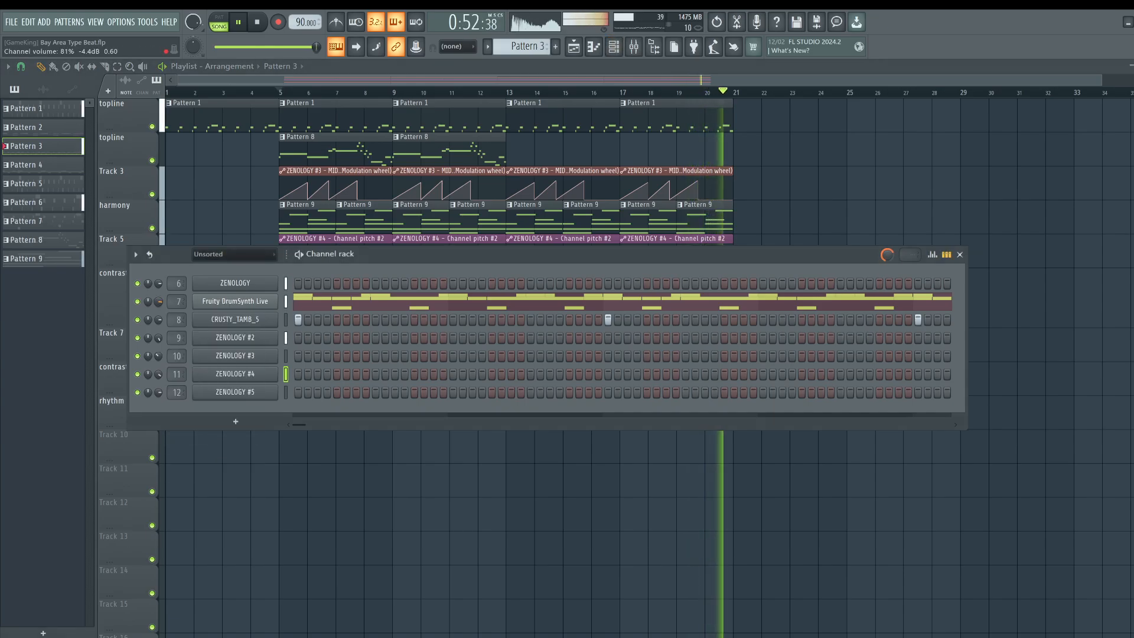
{"action": "left_click", "coordinate": [614, 46]}
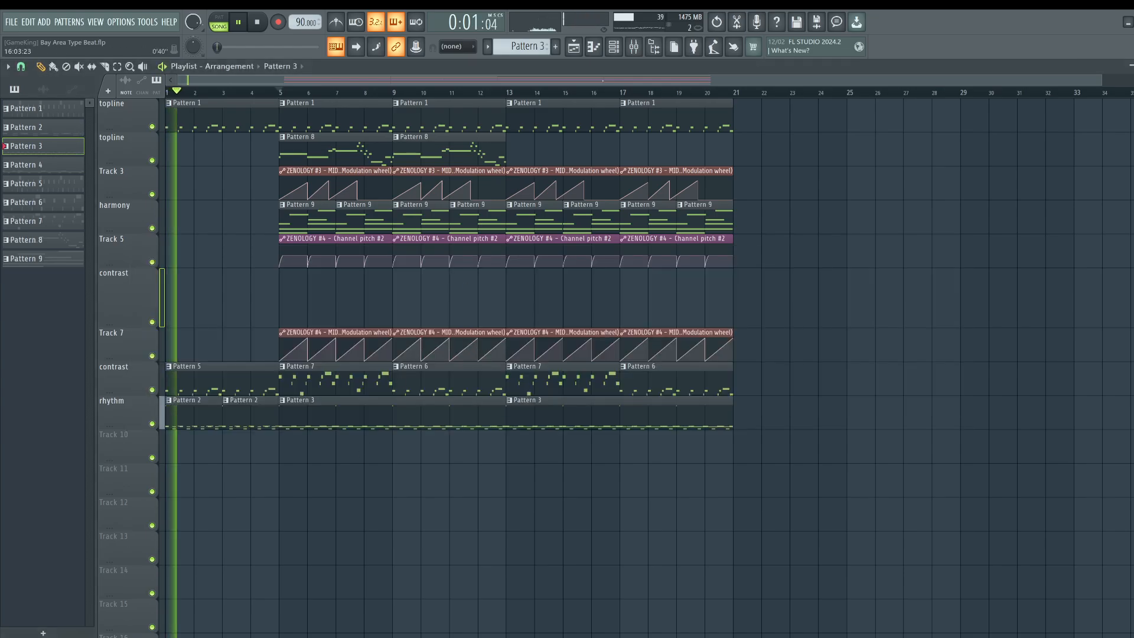
{"action": "left_click", "coordinate": [633, 47]}
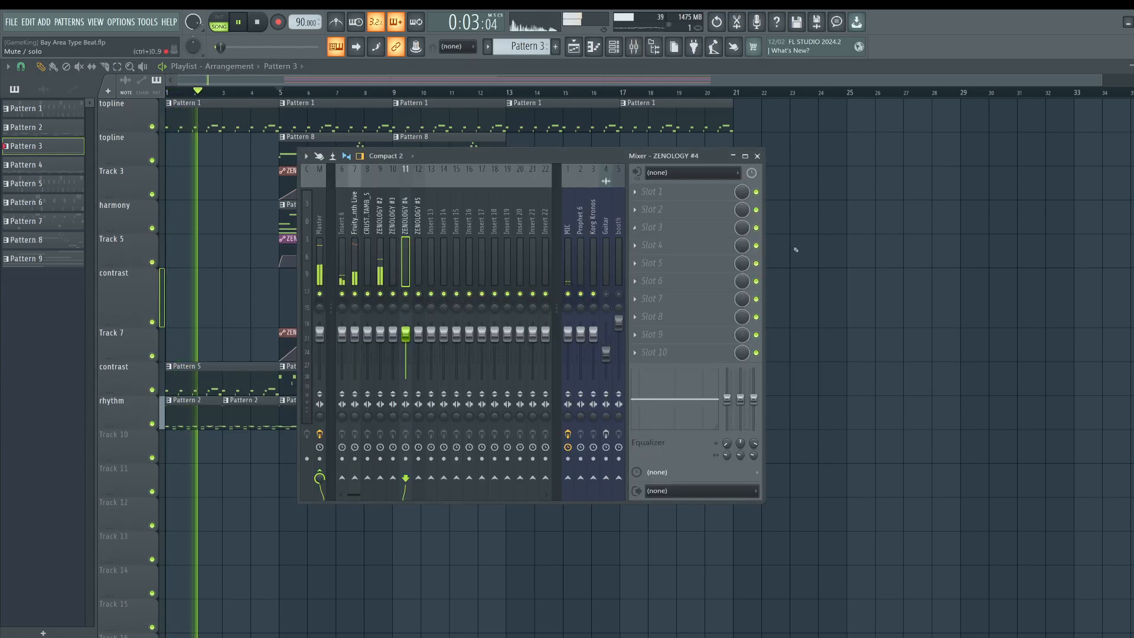
{"action": "key", "text": "F9"}
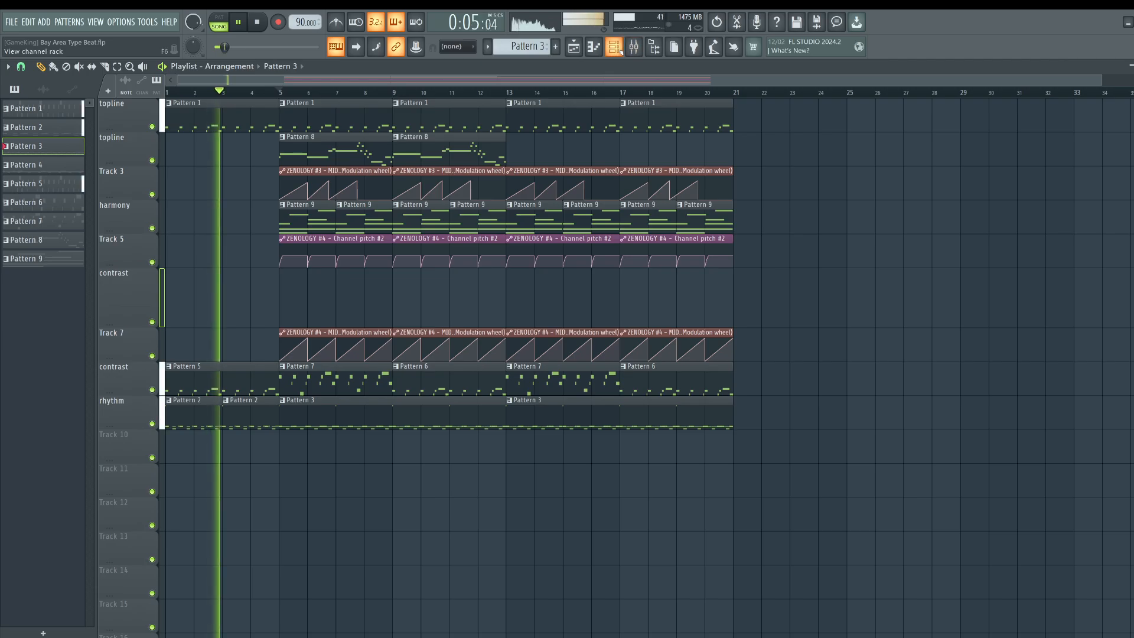
Select Patterns 1 to 9 in the picker and recolor them with a gradient from magenta to purple.
{"action": "left_click", "coordinate": [57, 116]}
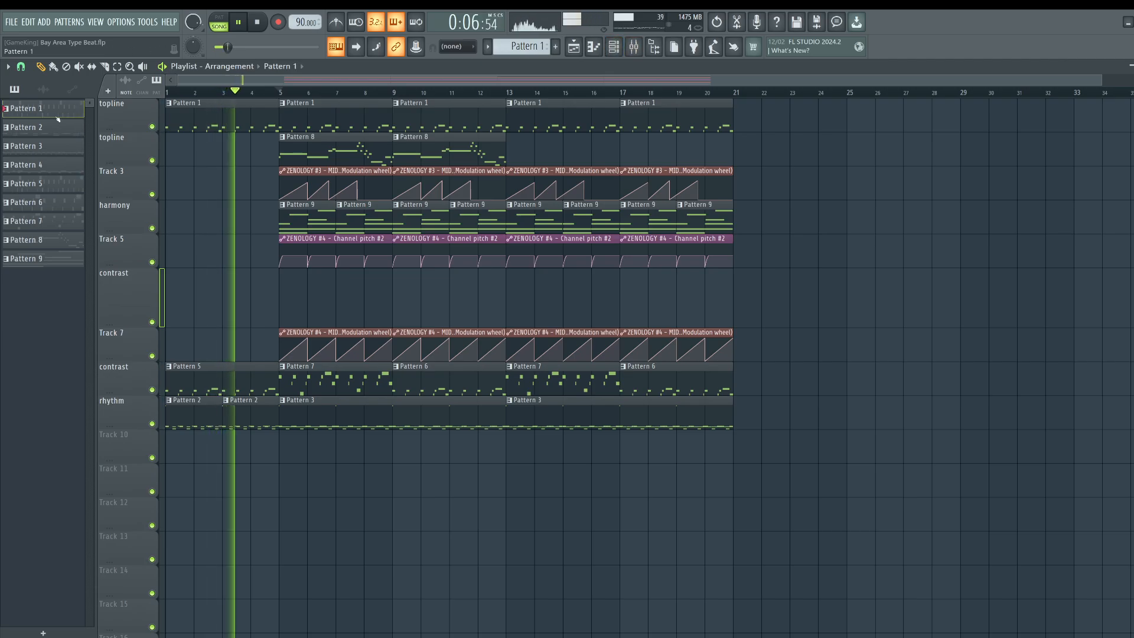
{"action": "right_click", "coordinate": [53, 261]}
{"action": "left_click", "coordinate": [100, 316]}
{"action": "left_click", "coordinate": [148, 309]}
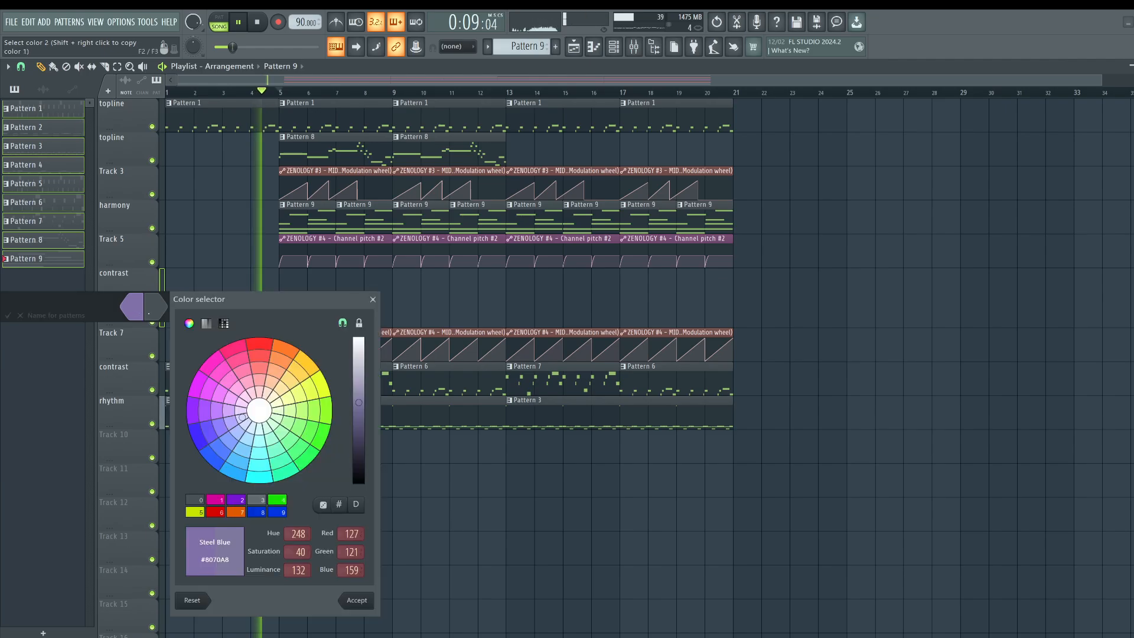
{"action": "left_click", "coordinate": [217, 500]}
{"action": "left_click", "coordinate": [356, 600]}
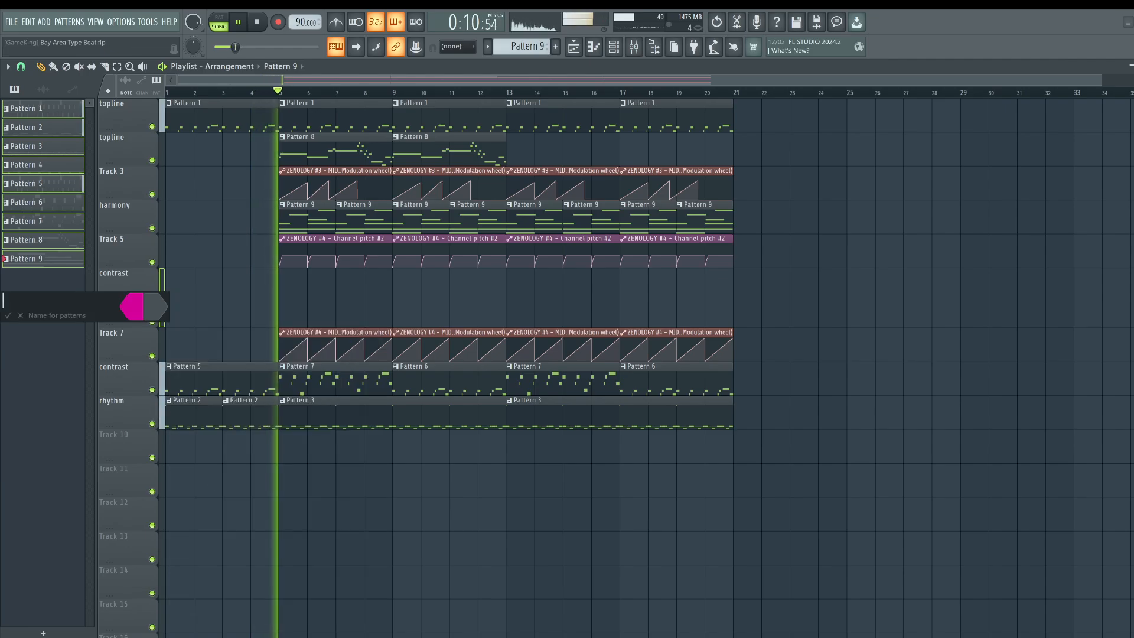
{"action": "left_click", "coordinate": [147, 308]}
{"action": "key", "text": "Return"}
{"action": "key", "text": "Return"}
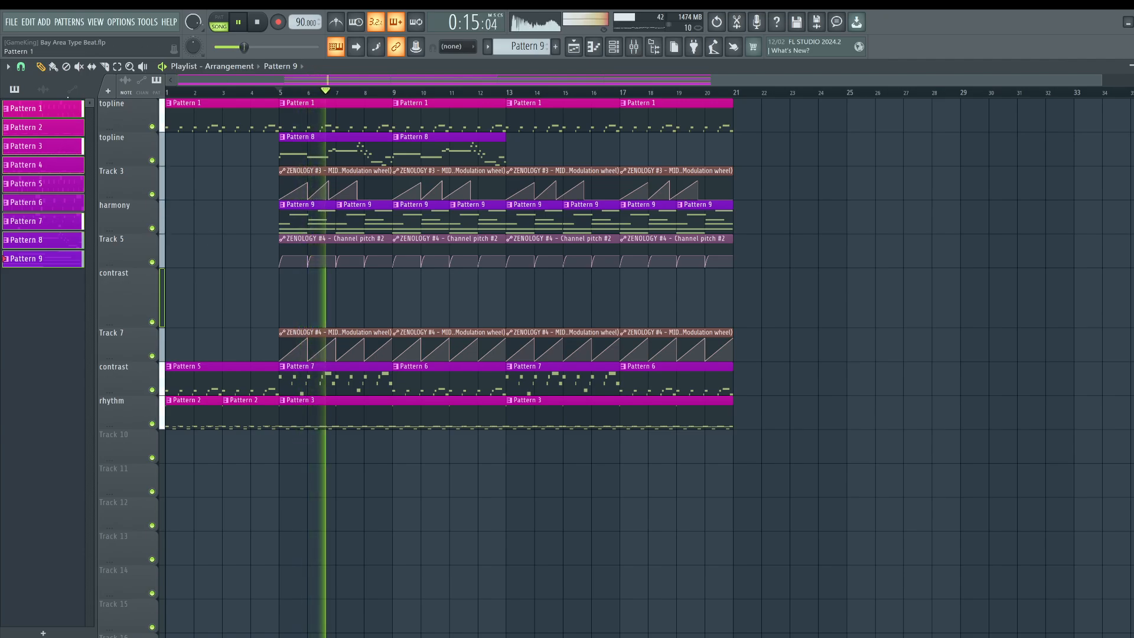
Recolor all four ZENOLOGY automation clips in the picker with the same magenta-to-purple gradient.
{"action": "left_click", "coordinate": [72, 89]}
{"action": "right_click", "coordinate": [38, 165]}
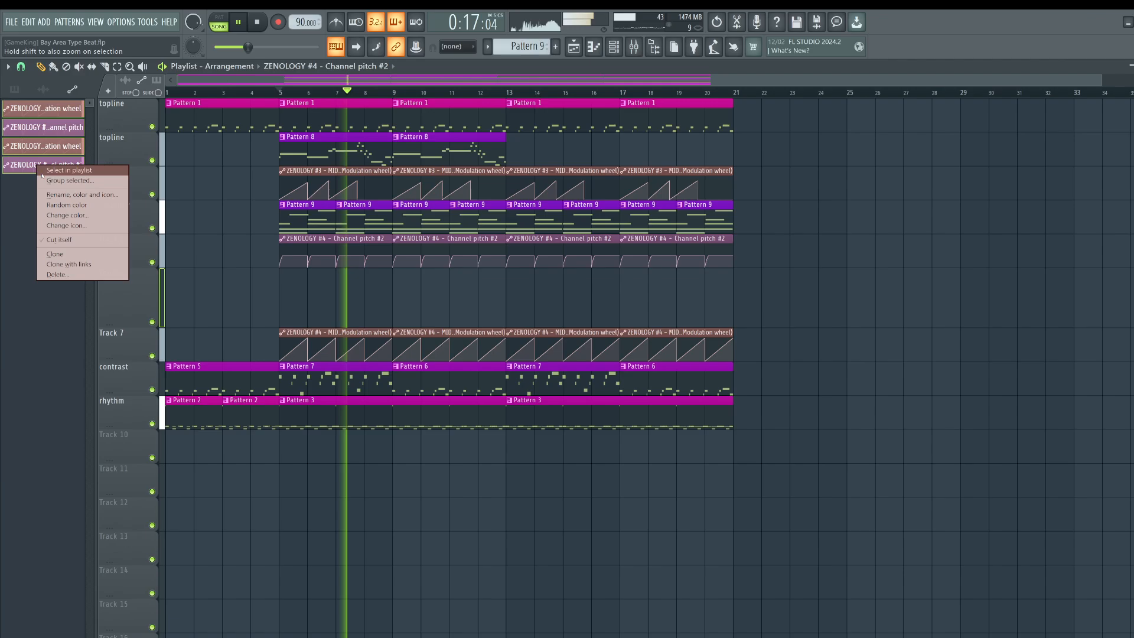
{"action": "left_click", "coordinate": [73, 195]}
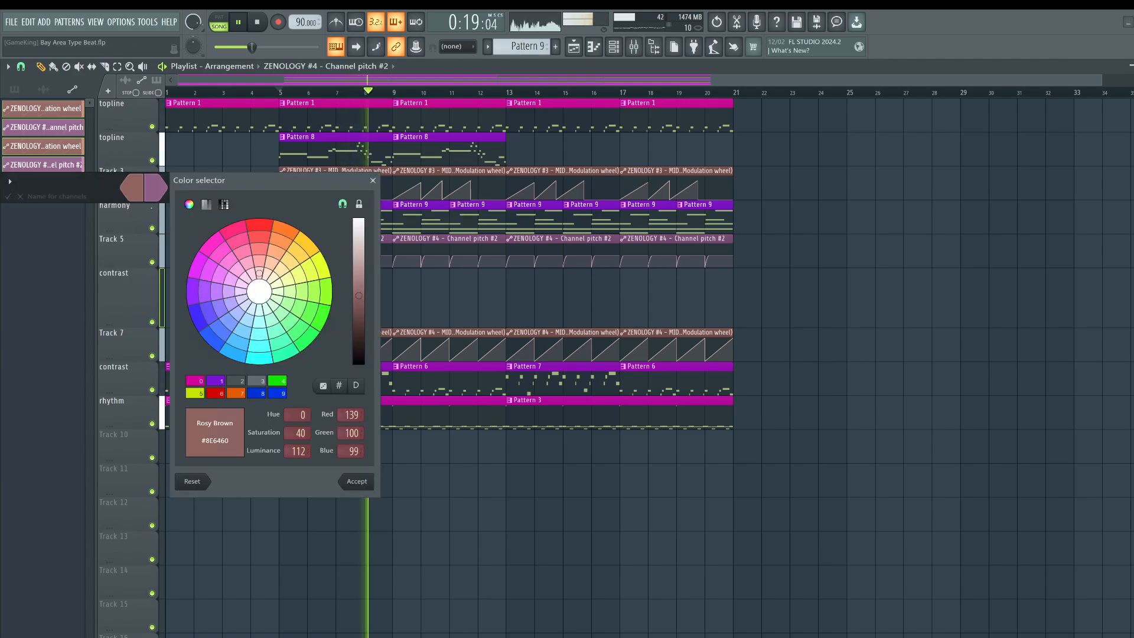
{"action": "left_click", "coordinate": [195, 381]}
{"action": "key", "text": "Return"}
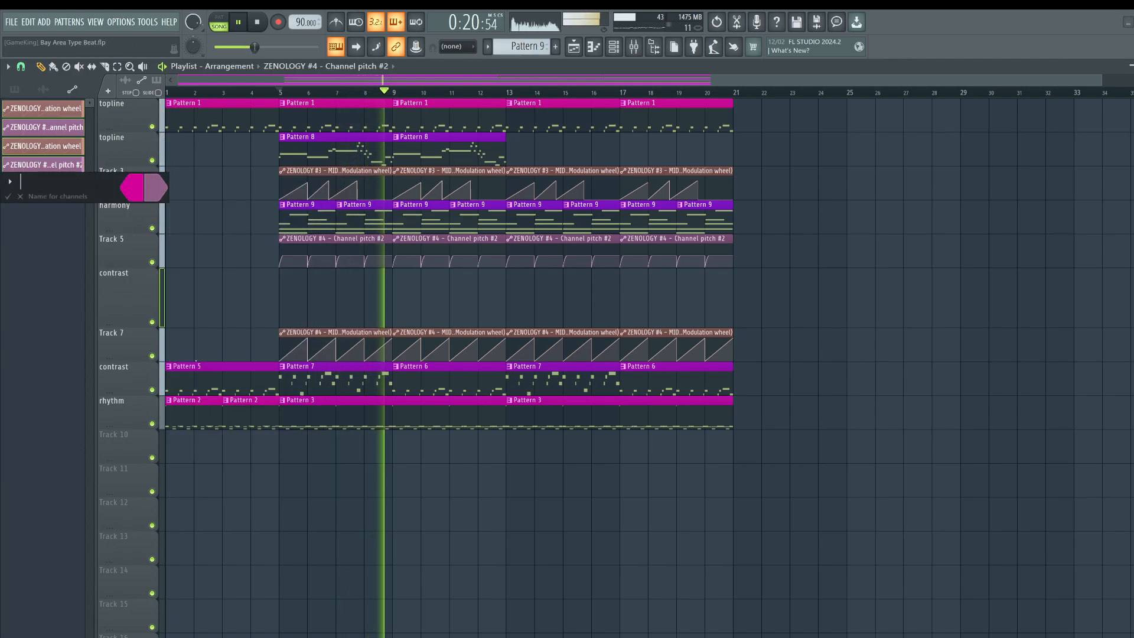
{"action": "left_click", "coordinate": [156, 188]}
{"action": "key", "text": "Return"}
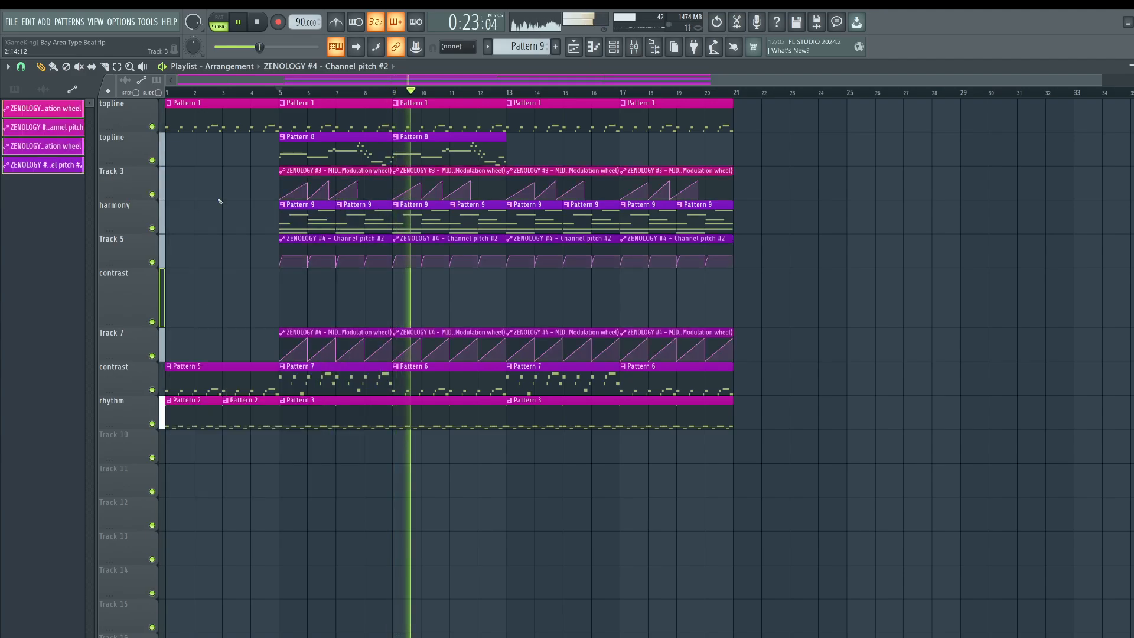
Show the Unsorted channels in the channel rack and add a new empty pattern with its default name.
{"action": "left_click", "coordinate": [613, 48]}
{"action": "right_click", "coordinate": [808, 188]}
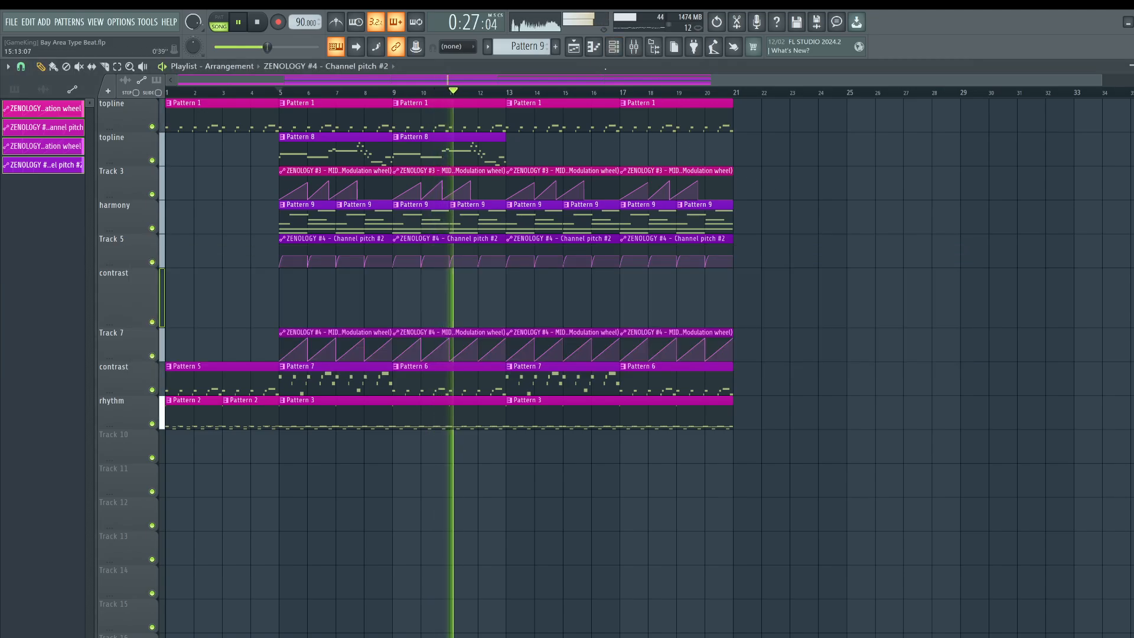
{"action": "left_click", "coordinate": [612, 48]}
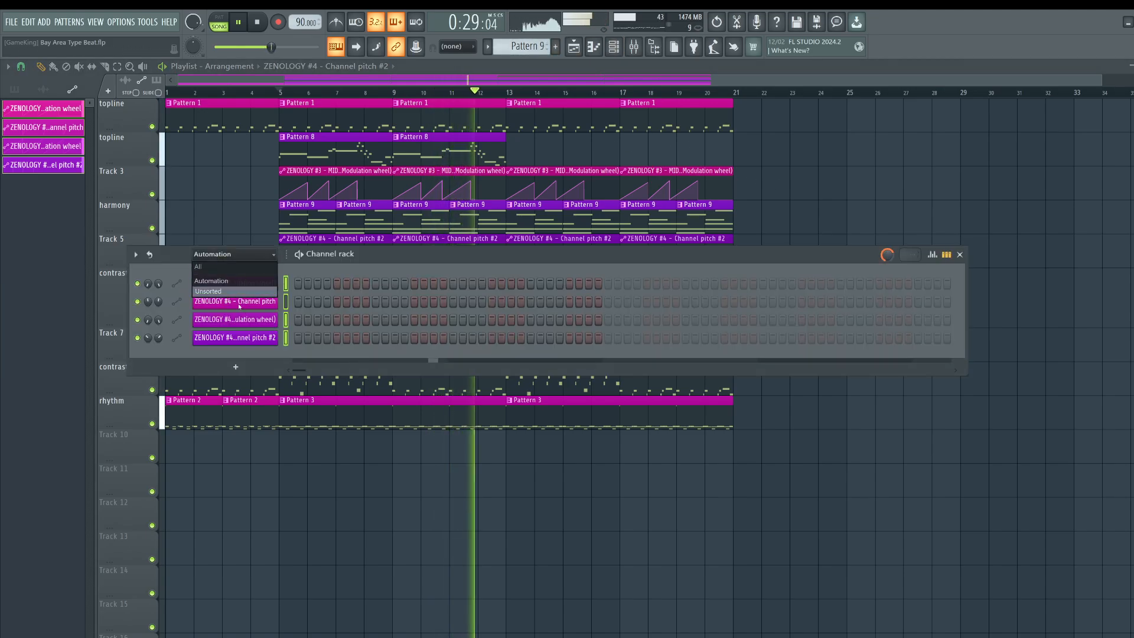
{"action": "left_click", "coordinate": [251, 254]}
{"action": "left_click", "coordinate": [264, 387]}
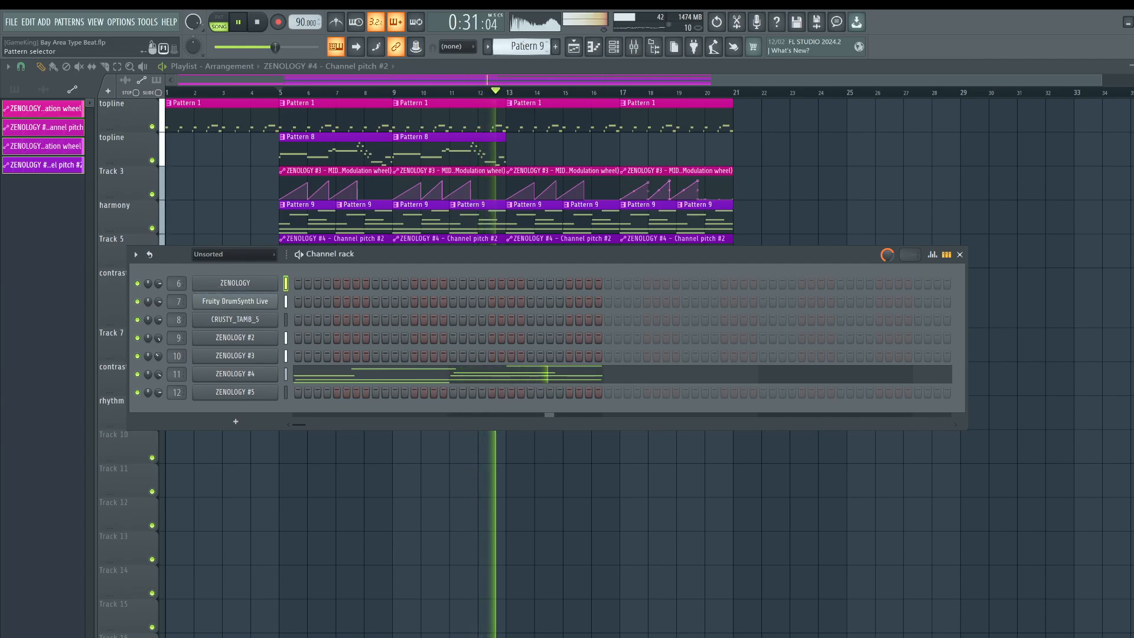
{"action": "left_click", "coordinate": [524, 47]}
{"action": "left_click", "coordinate": [587, 53]}
{"action": "key", "text": "Return"}
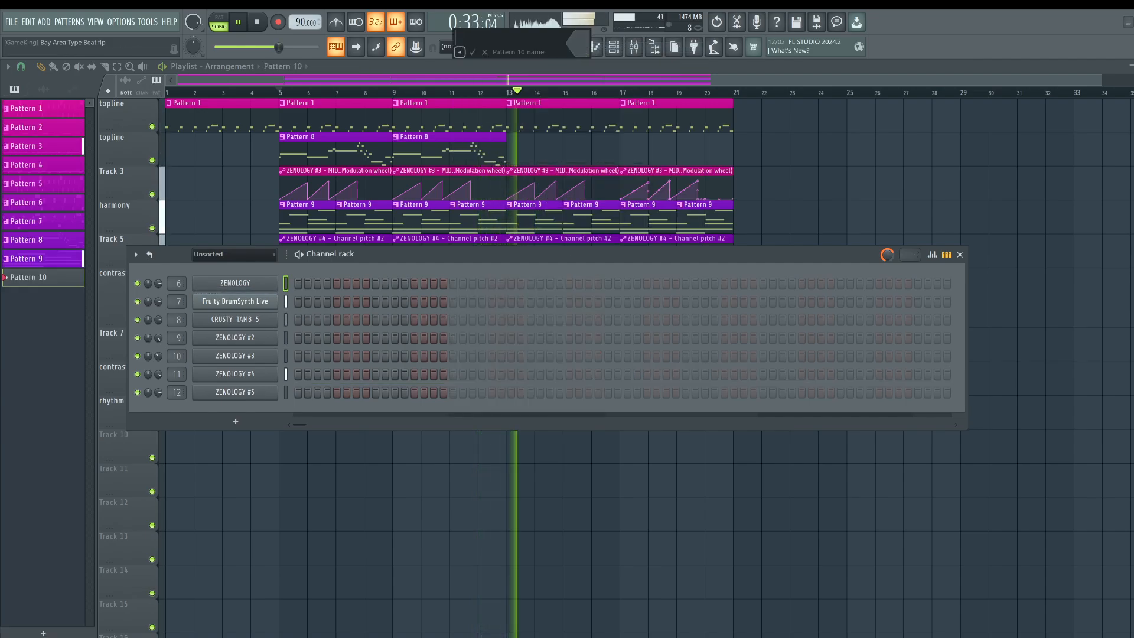
Browse the ZENOLOGY #5 presets, filter them to the Synth Lead category and sort them by rating.
{"action": "left_click", "coordinate": [251, 392]}
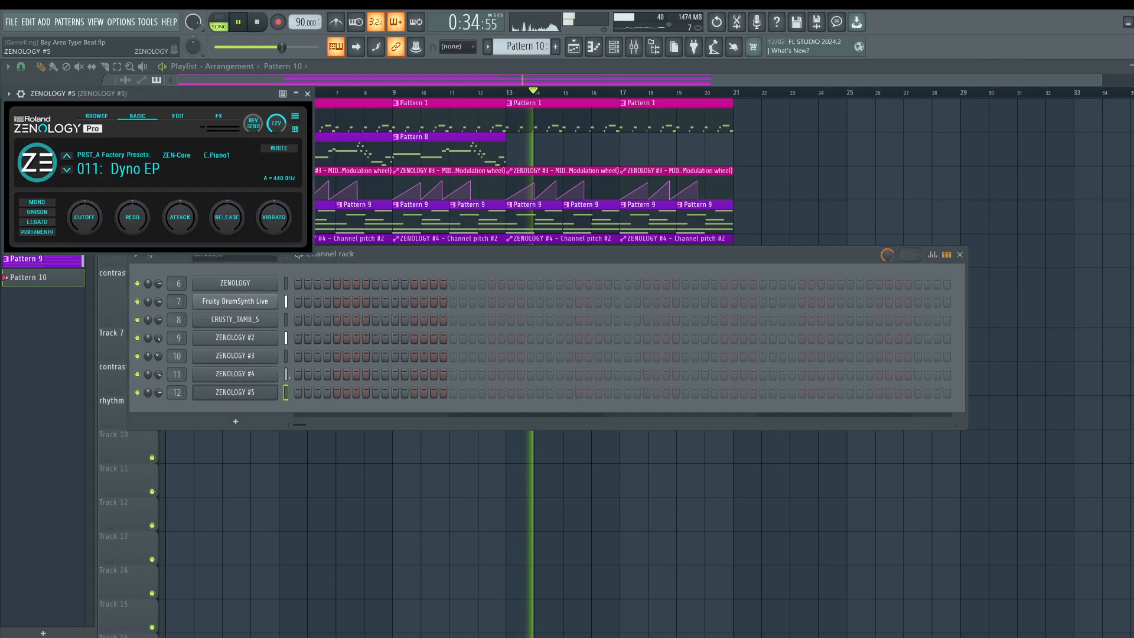
{"action": "left_click", "coordinate": [147, 170]}
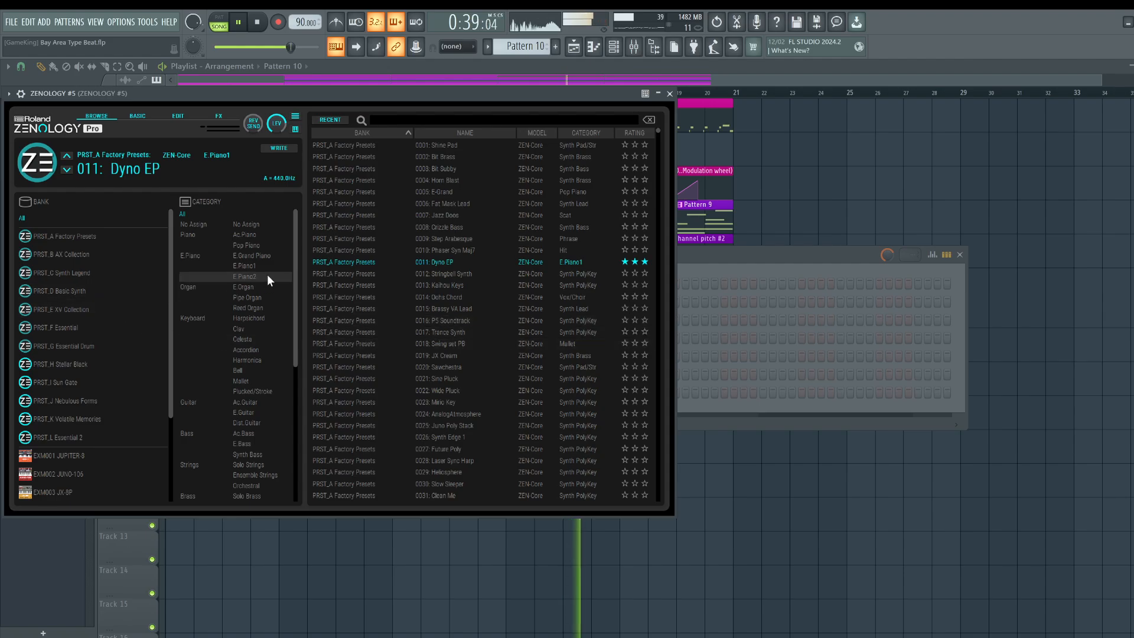
{"action": "scroll", "coordinate": [268, 284], "scroll_direction": "down", "scroll_amount": 3}
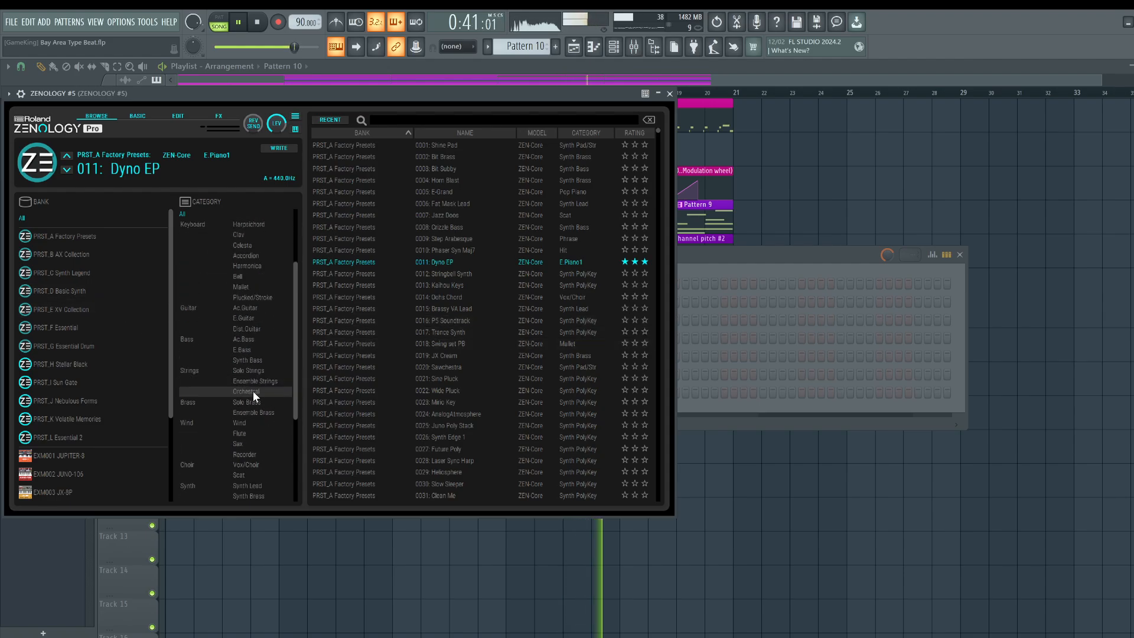
{"action": "left_click", "coordinate": [251, 487]}
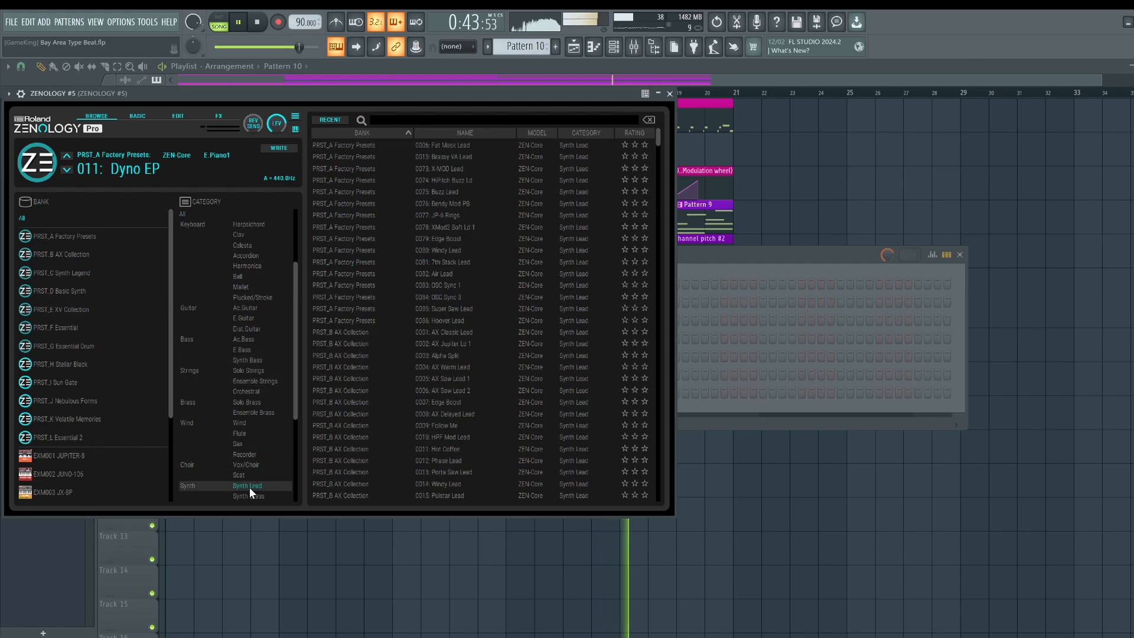
{"action": "left_click", "coordinate": [635, 133]}
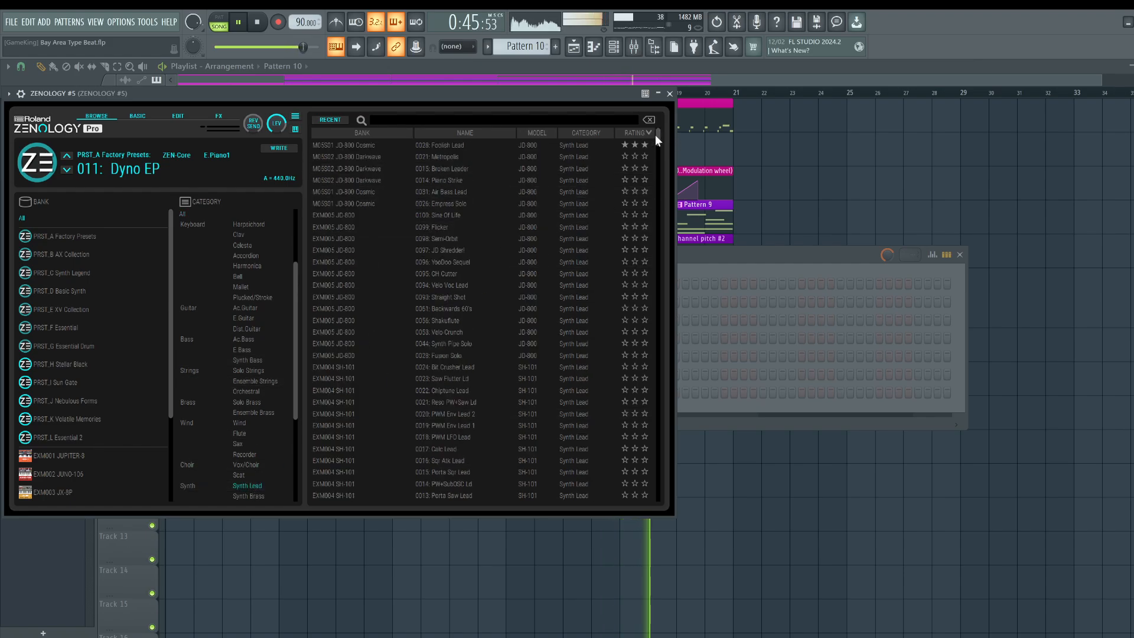
Audition the Piano Strike, Air Bass Lead, Empress Solo and Sine Of Life presets in ZENOLOGY #5.
{"action": "left_click", "coordinate": [462, 179]}
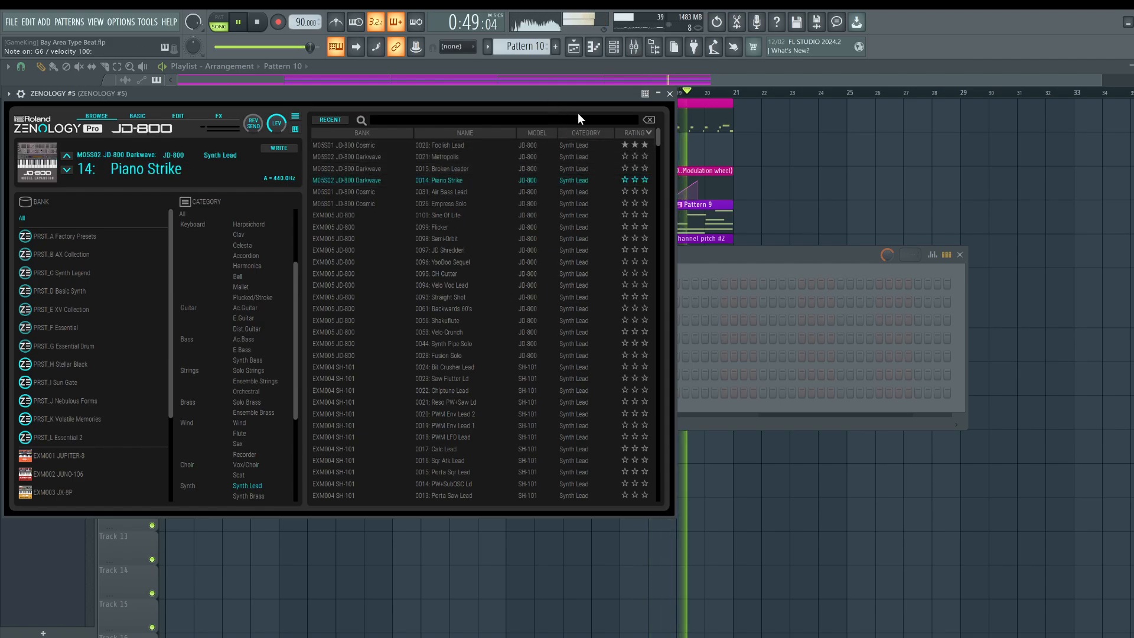
{"action": "left_click", "coordinate": [473, 192]}
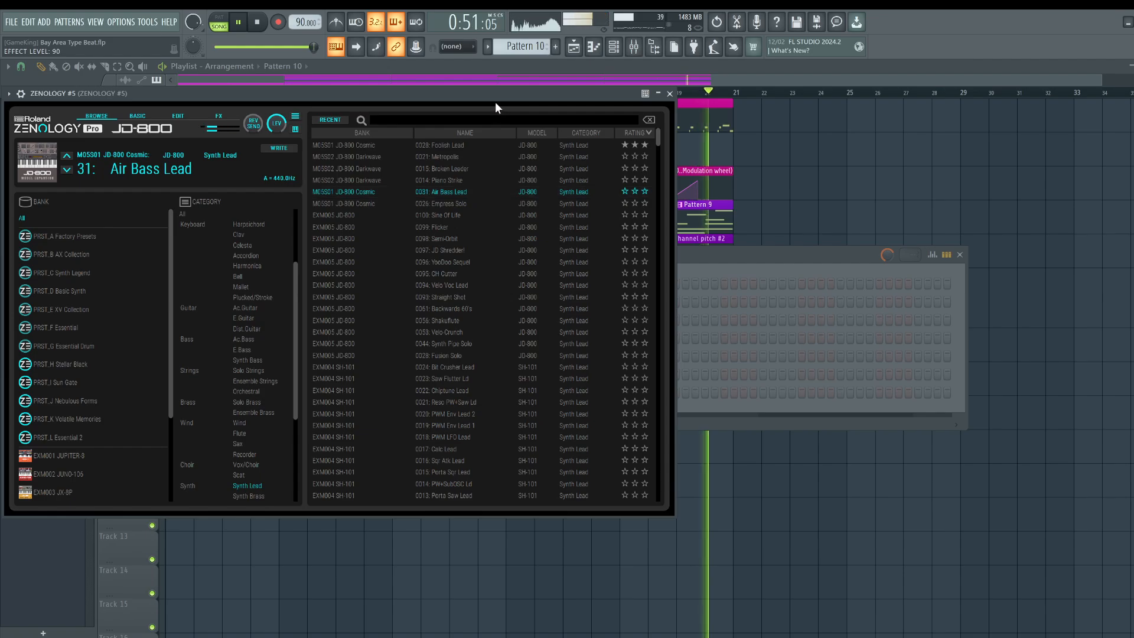
{"action": "left_click", "coordinate": [457, 204]}
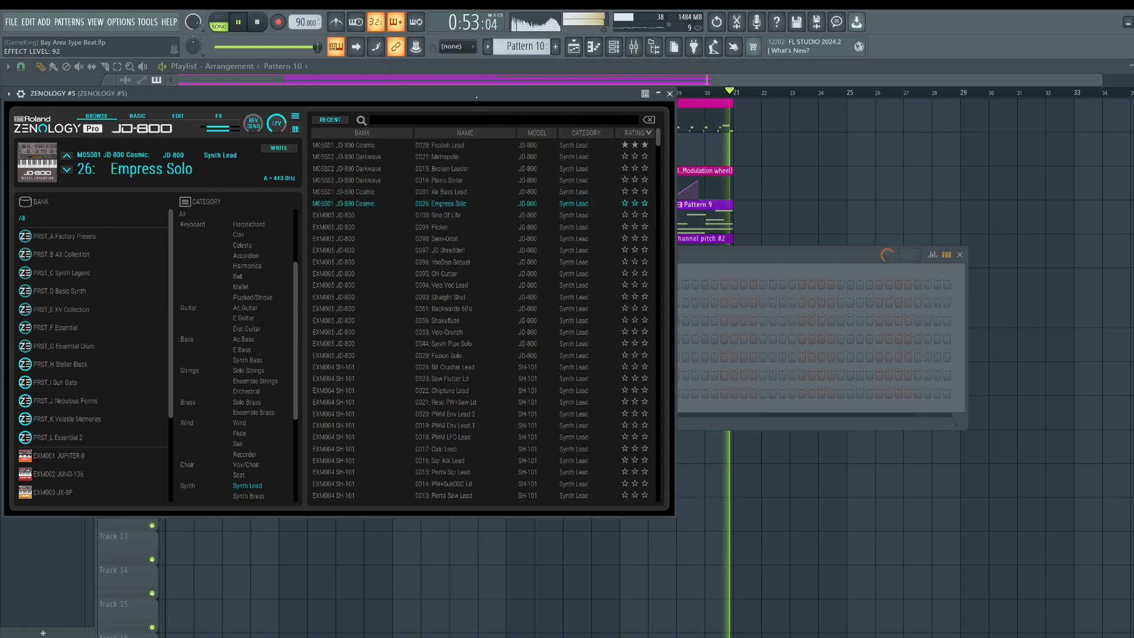
{"action": "left_click", "coordinate": [451, 215]}
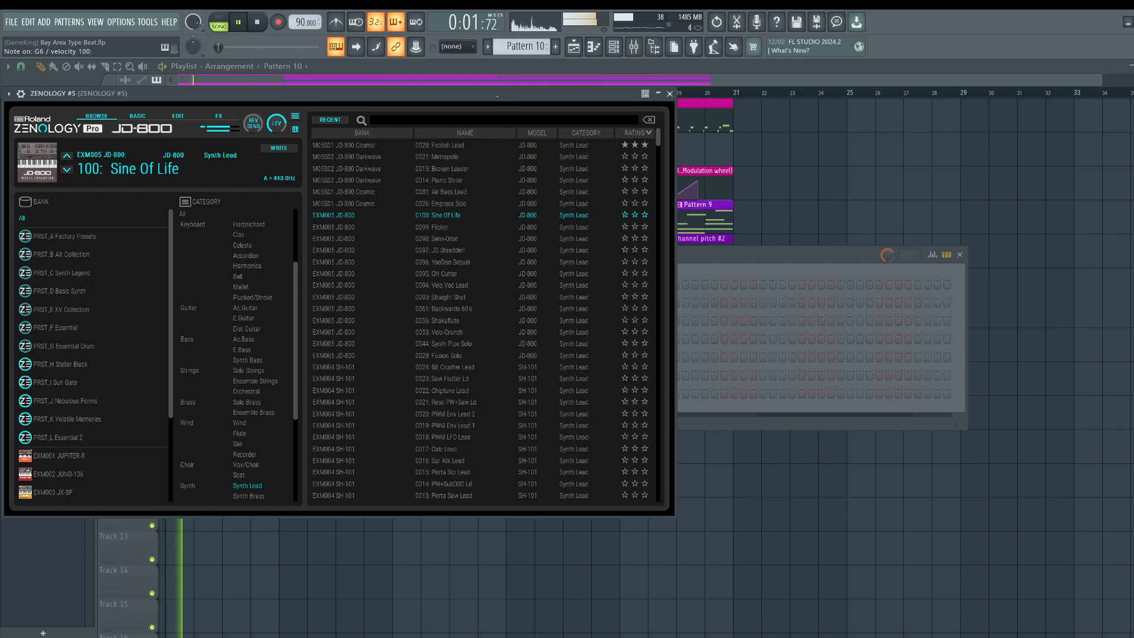
Set the ZENOLOGY #5 channel volume to 55% and reopen the synth.
{"action": "left_click", "coordinate": [669, 93]}
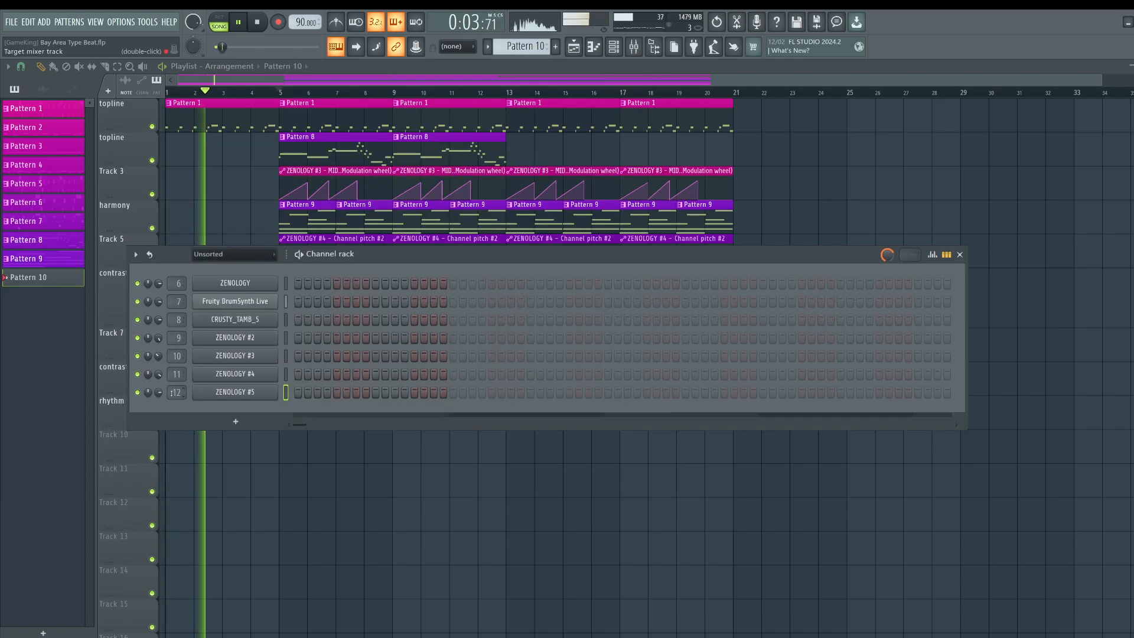
{"action": "left_click_drag", "start_coordinate": [159, 392], "coordinate": [159, 408]}
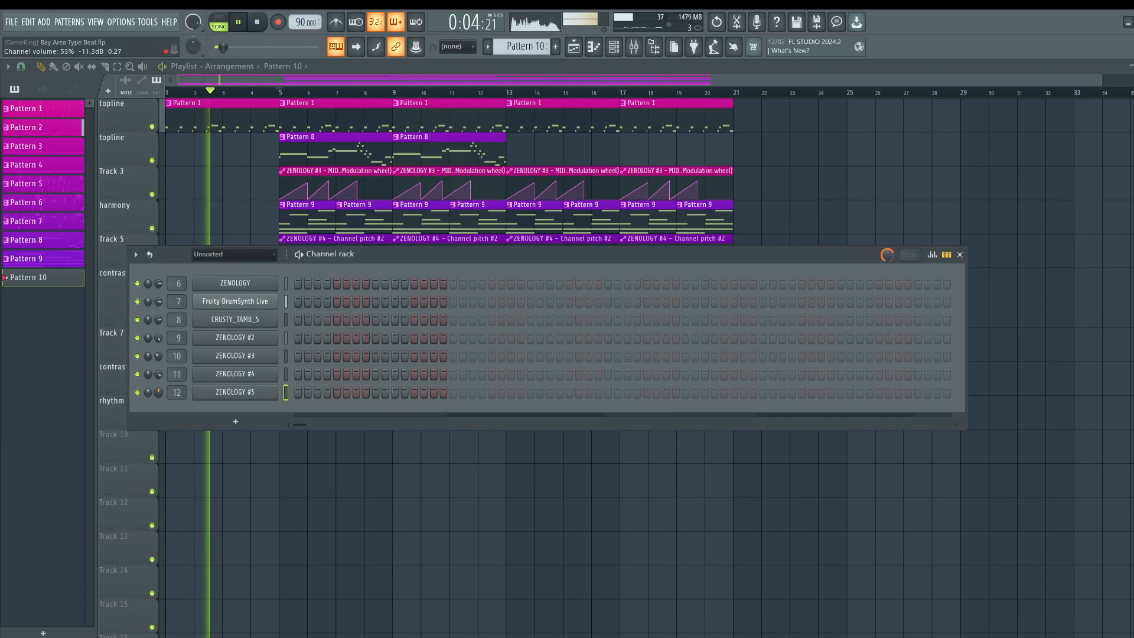
{"action": "left_click", "coordinate": [259, 399]}
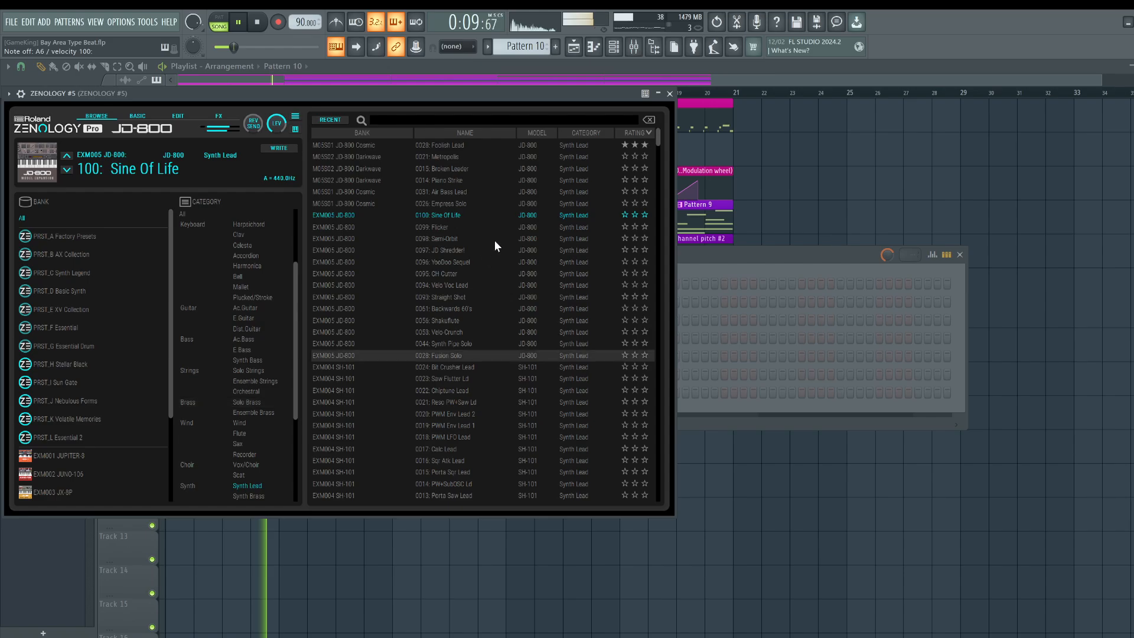
Audition Flicker, Semi-Orbit, JD Shredder!, YooDoo Sequel and CH Cutter, load Velo Voc Lead in ZENOLOGY #5 and resume playback.
{"action": "left_click", "coordinate": [448, 227]}
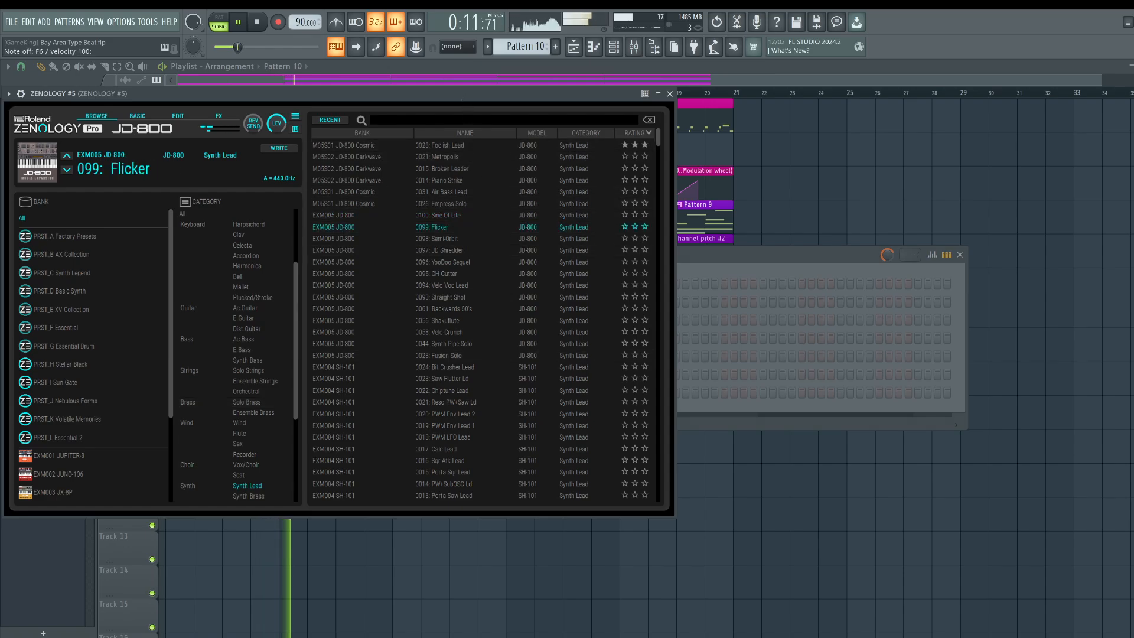
{"action": "left_click", "coordinate": [452, 237]}
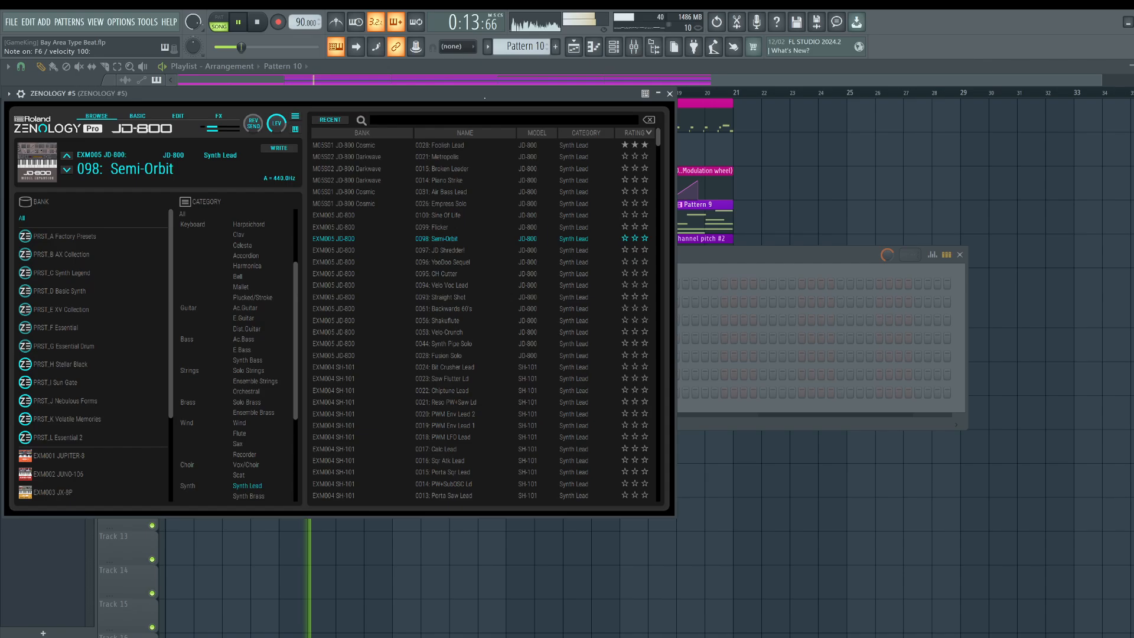
{"action": "left_click", "coordinate": [447, 252]}
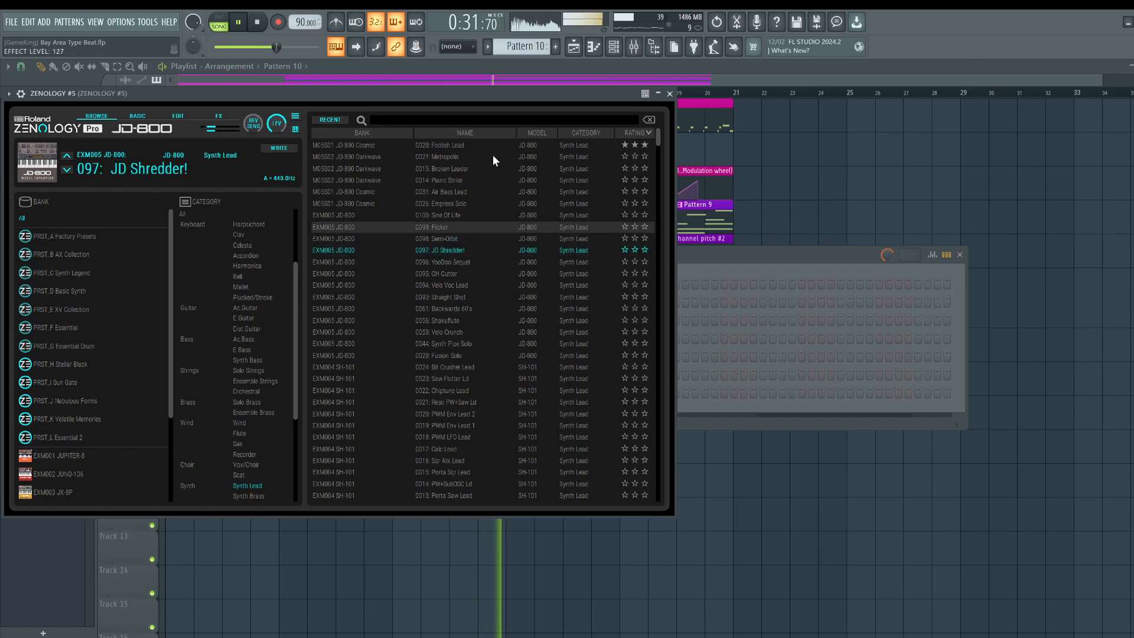
{"action": "left_click", "coordinate": [455, 261]}
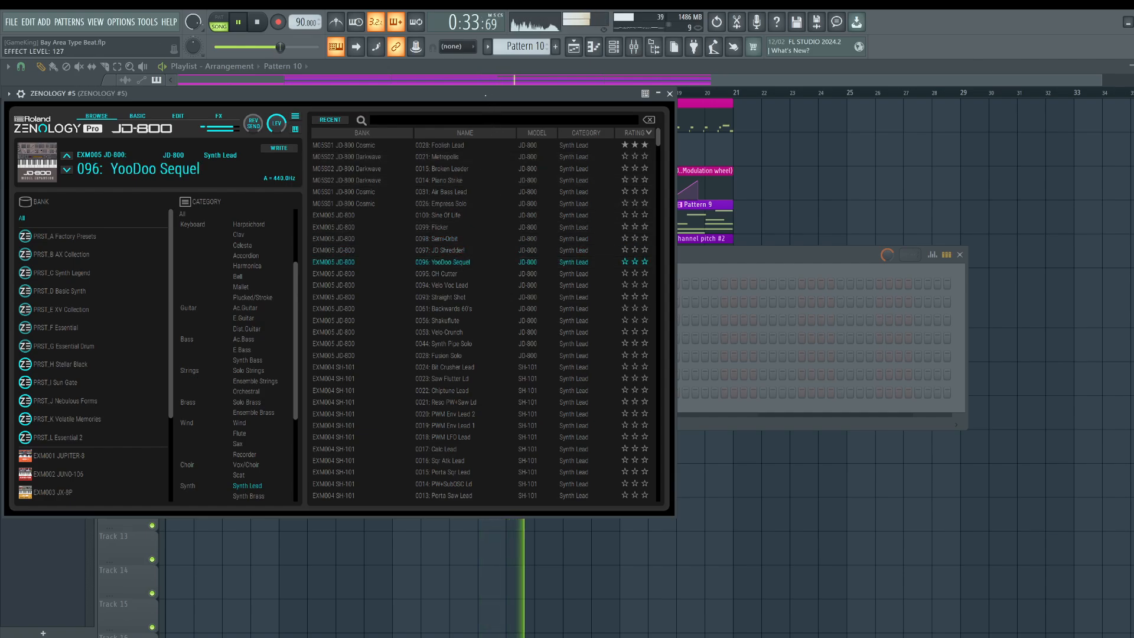
{"action": "left_click", "coordinate": [470, 271]}
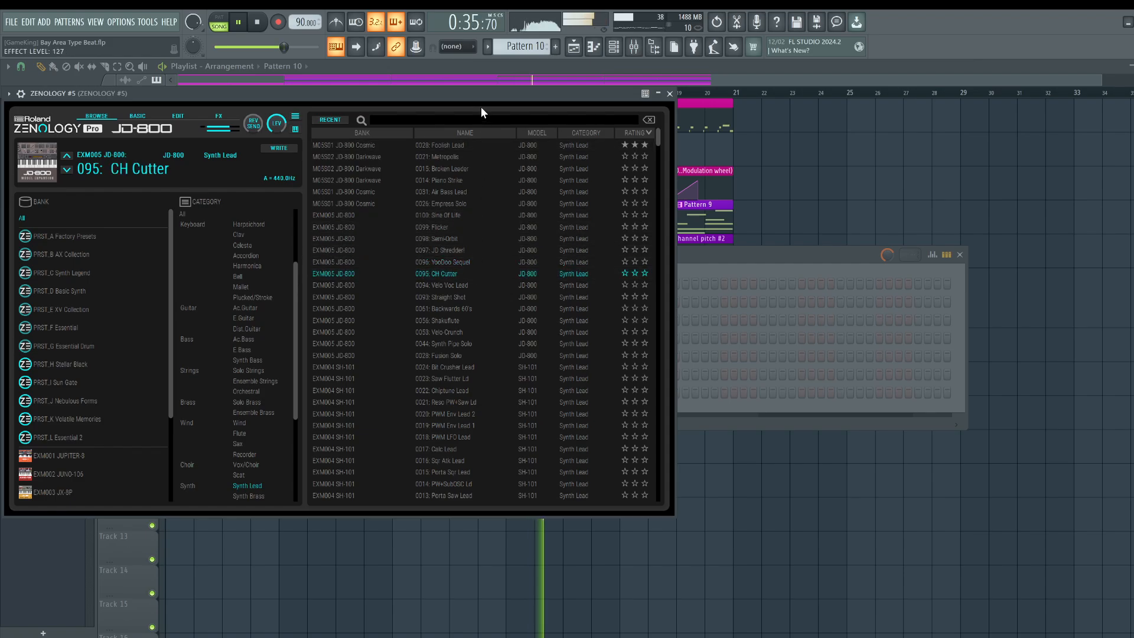
{"action": "left_click", "coordinate": [444, 285]}
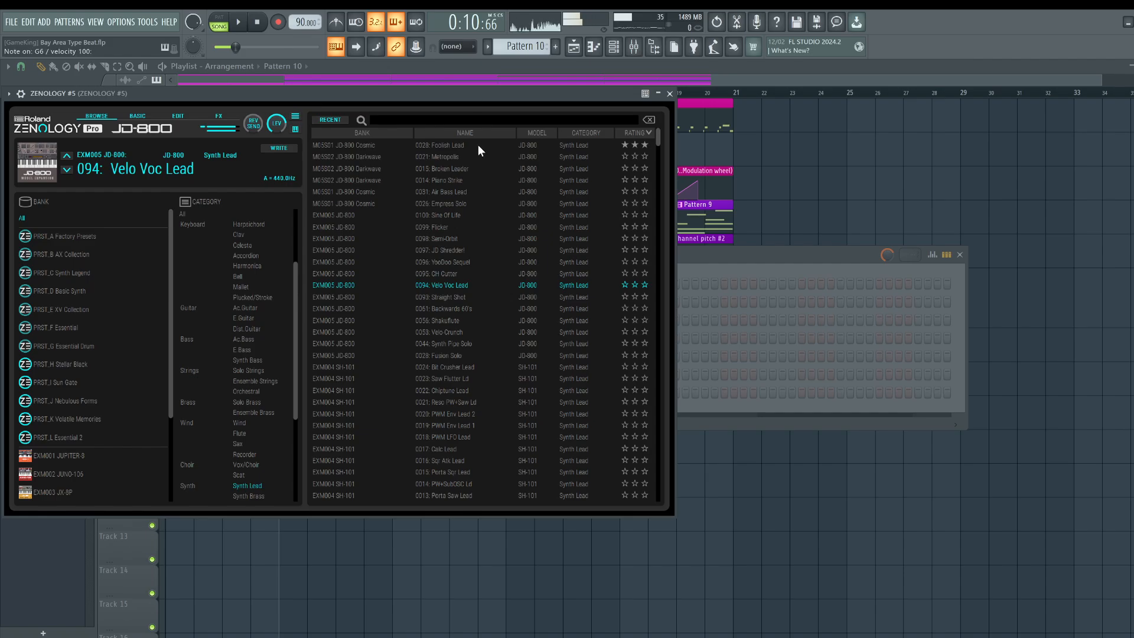
{"action": "key", "text": "space"}
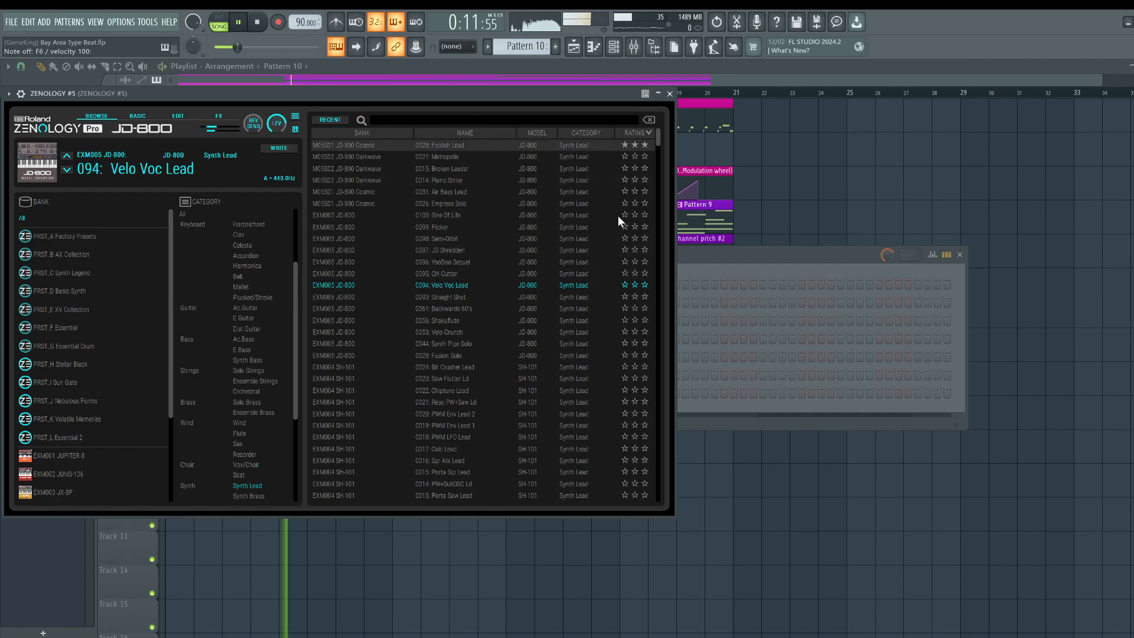
Close the ZENOLOGY #5 synth and the channel rack and open the mixer.
{"action": "left_click", "coordinate": [670, 94]}
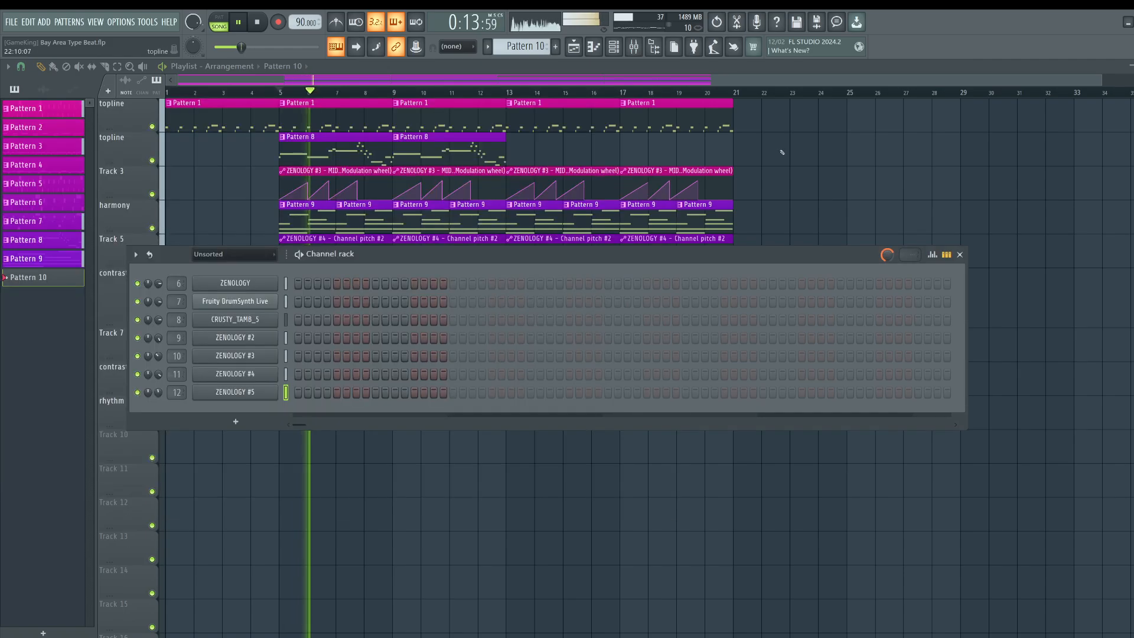
{"action": "right_click", "coordinate": [782, 152]}
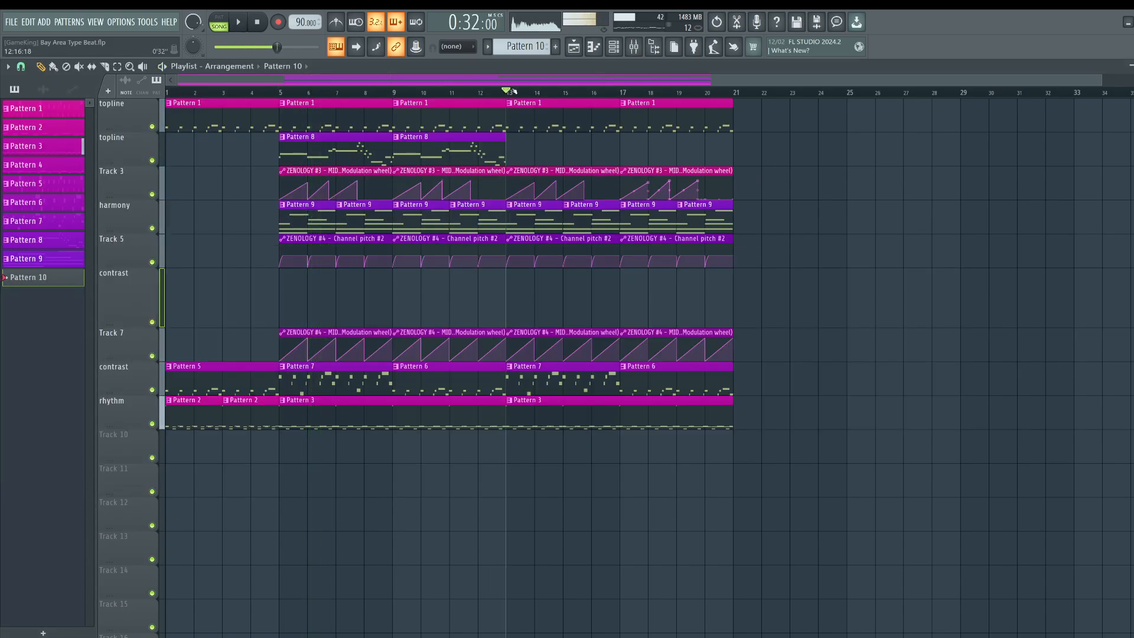
{"action": "left_click", "coordinate": [638, 51]}
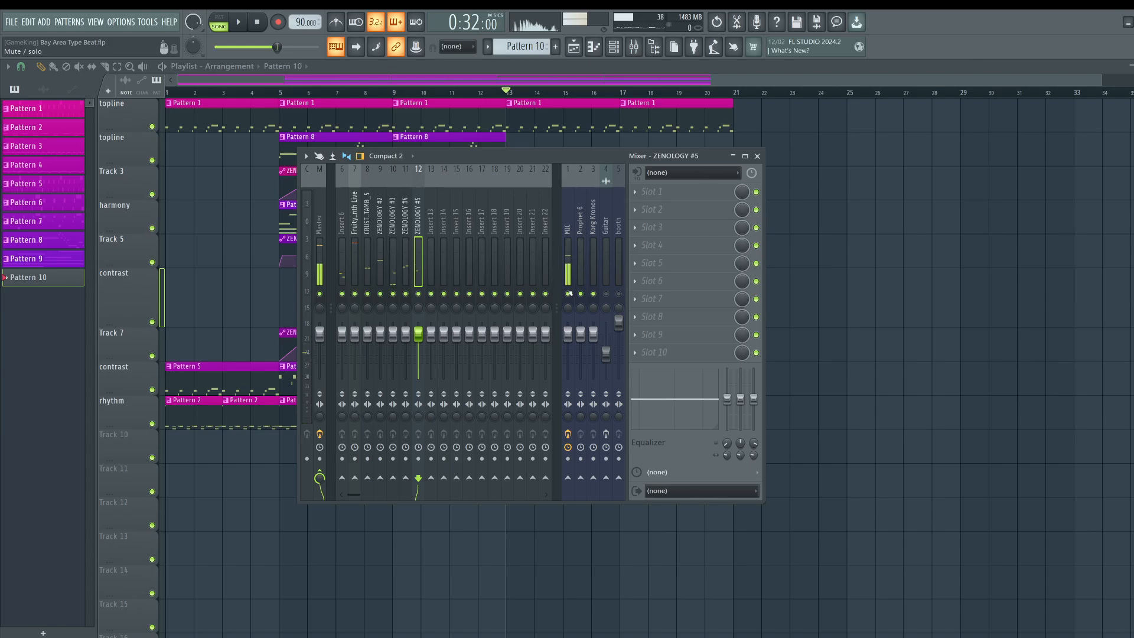
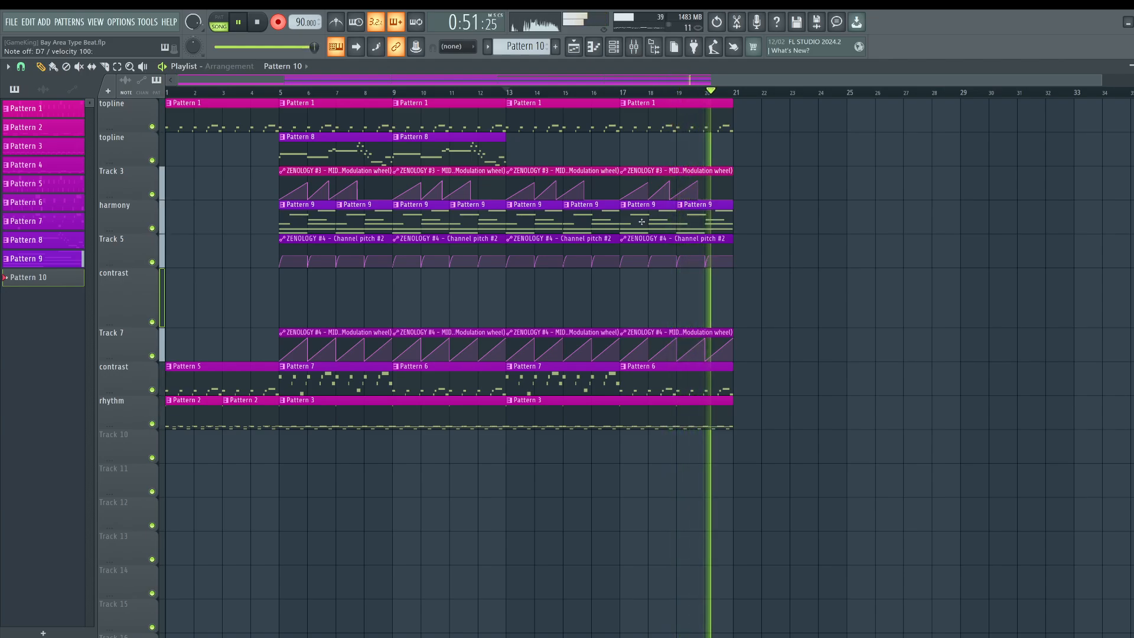
End the recording, replay the take and open Pattern 10's recorded ZENOLOGY #5 notes in the piano roll.
{"action": "key", "text": "space"}
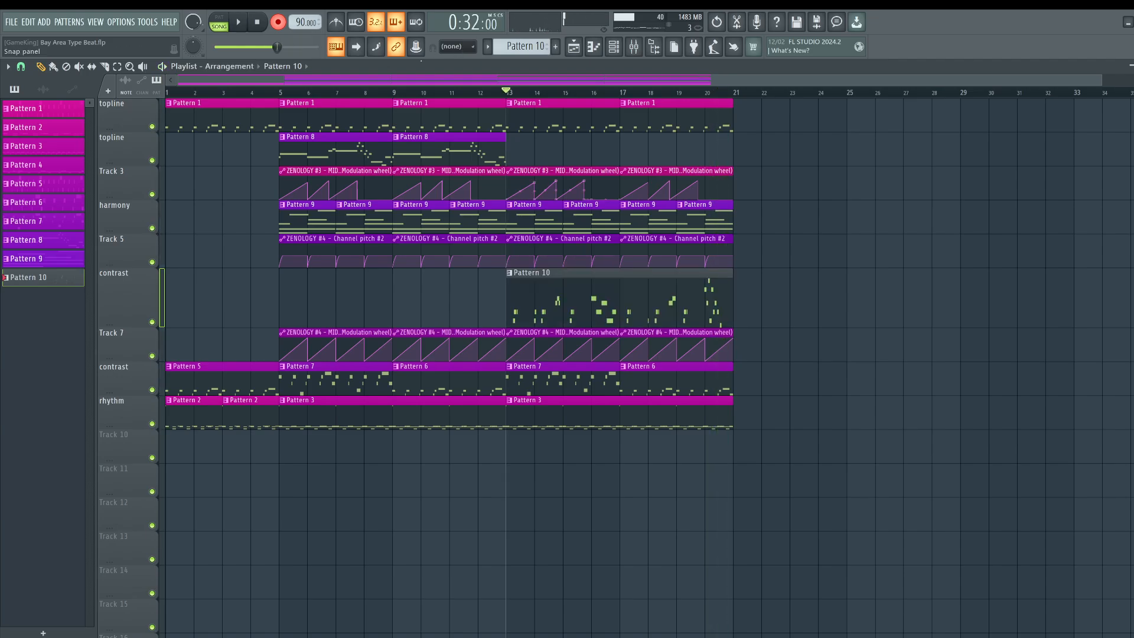
{"action": "left_click", "coordinate": [285, 16]}
{"action": "key", "text": "space"}
{"action": "double_click", "coordinate": [570, 283]}
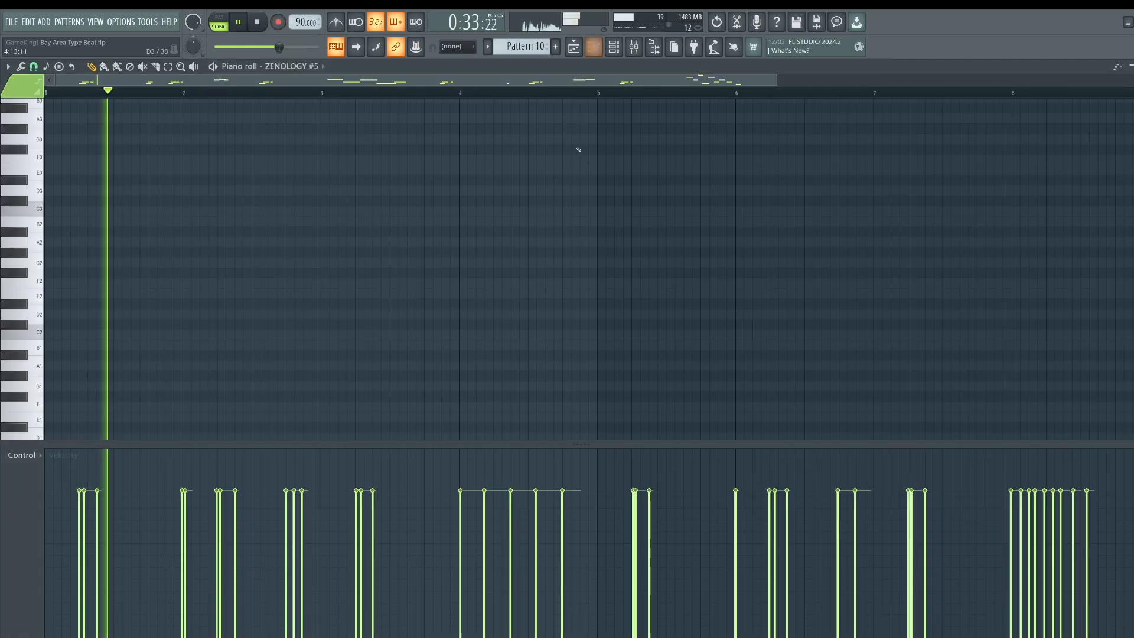
{"action": "left_click", "coordinate": [638, 47]}
{"action": "left_click", "coordinate": [756, 156]}
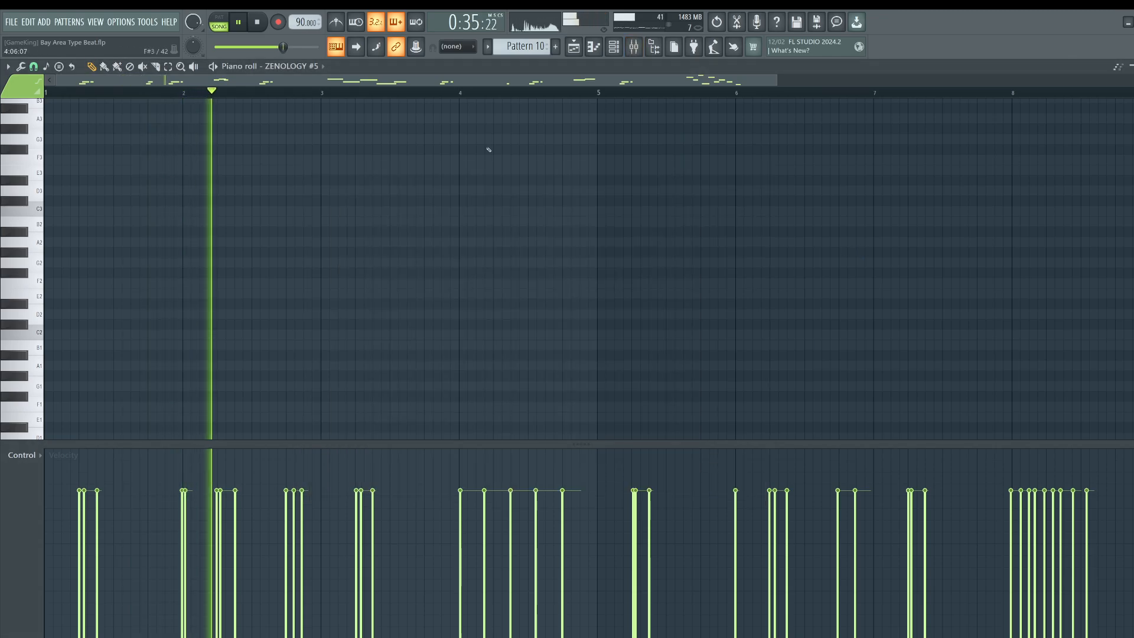
{"action": "scroll", "coordinate": [384, 218], "scroll_direction": "up", "scroll_amount": 3}
{"action": "key", "text": "space"}
{"action": "scroll", "coordinate": [338, 217], "scroll_direction": "down", "scroll_amount": 6}
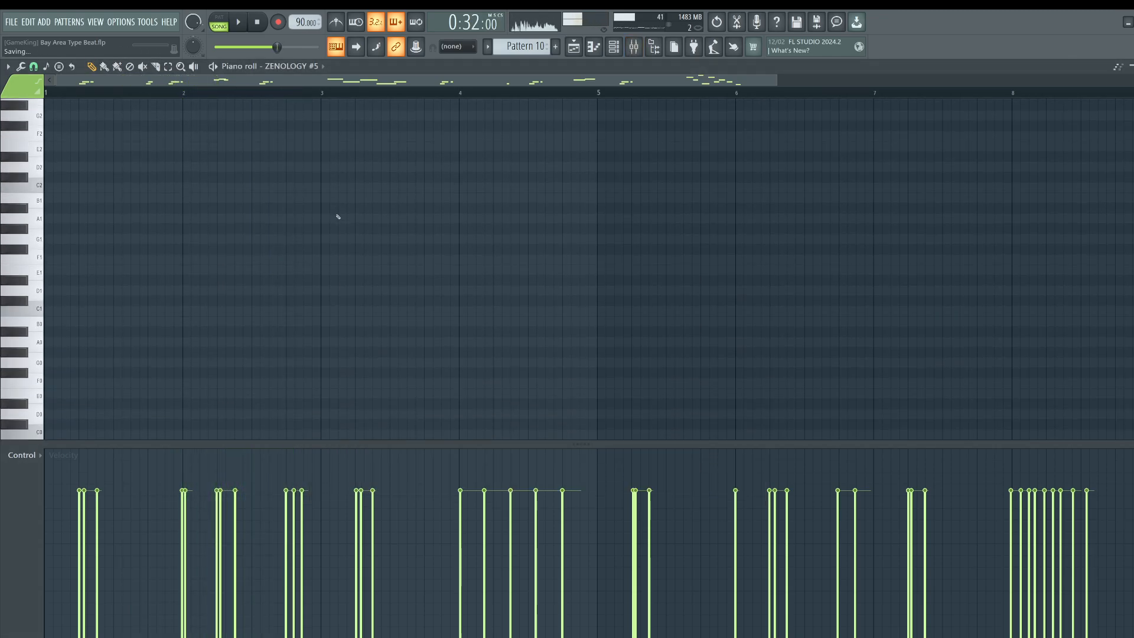
{"action": "scroll", "coordinate": [340, 259], "scroll_direction": "up", "scroll_amount": 15}
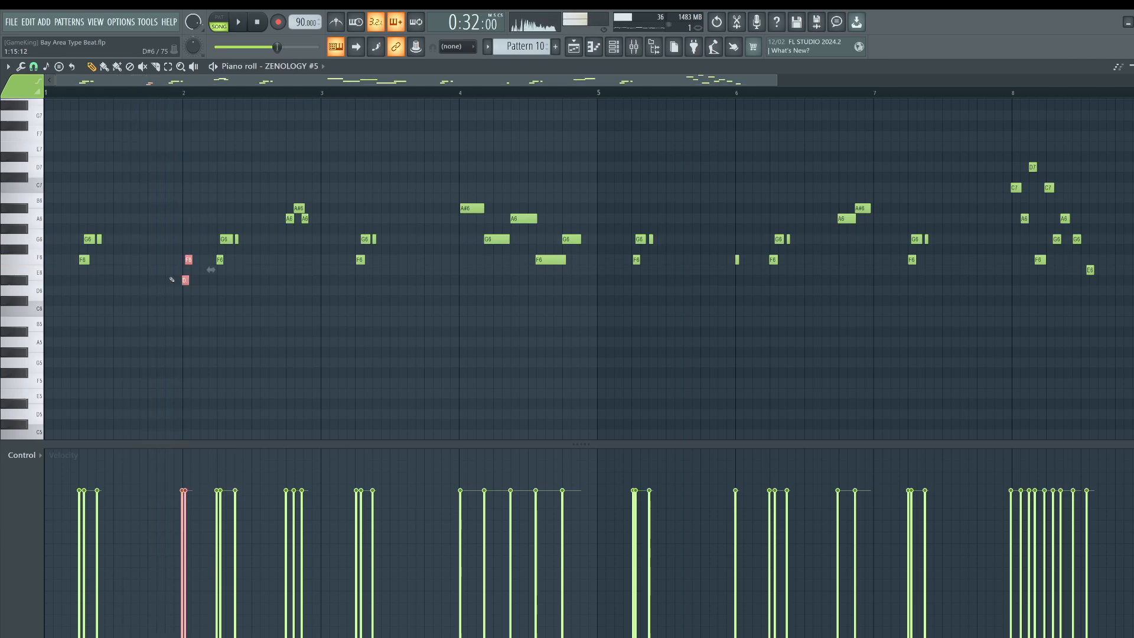
Try the two notes at the start of bar 2 at D6 and E6 and listen to them in playback.
{"action": "left_click", "coordinate": [633, 46]}
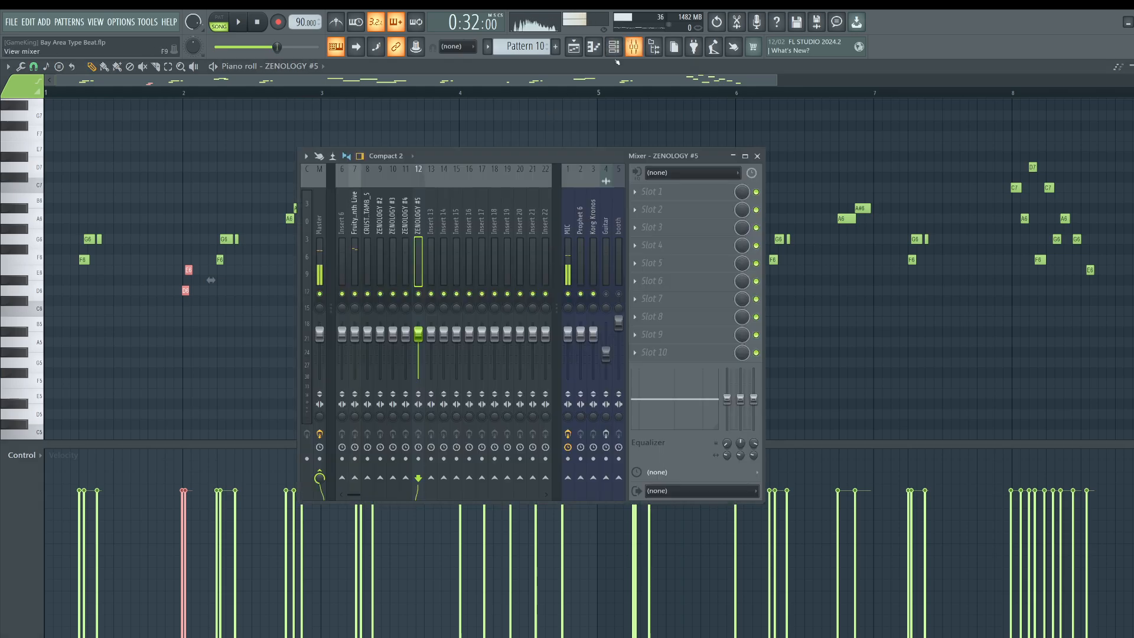
{"action": "key", "text": "space"}
{"action": "key", "text": "F9"}
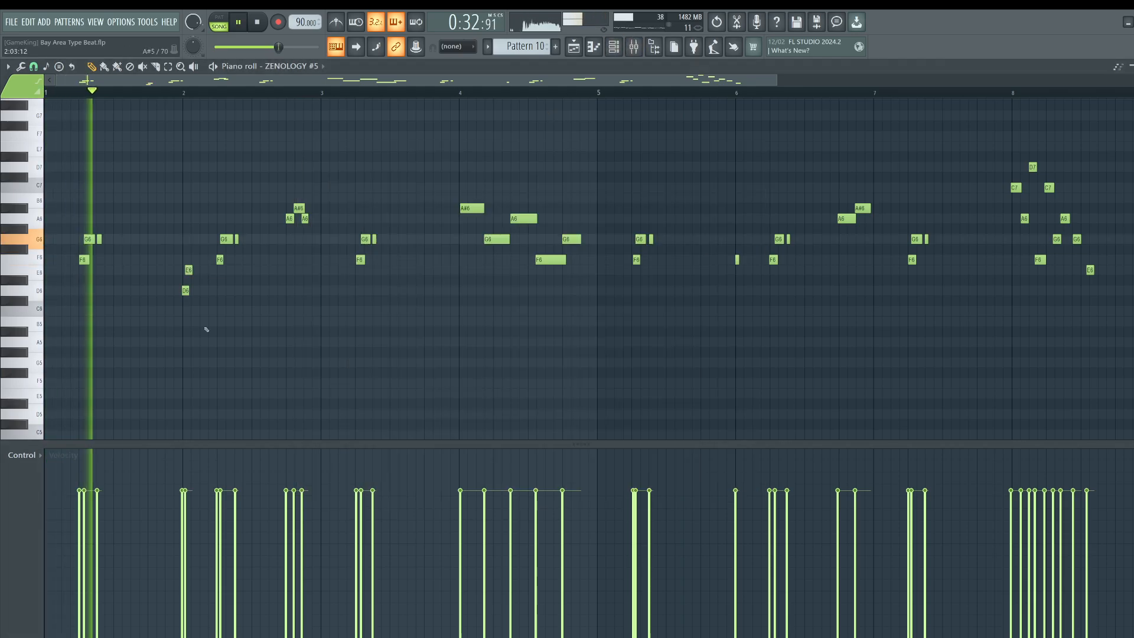
{"action": "left_click", "coordinate": [245, 317], "text": "ctrl"}
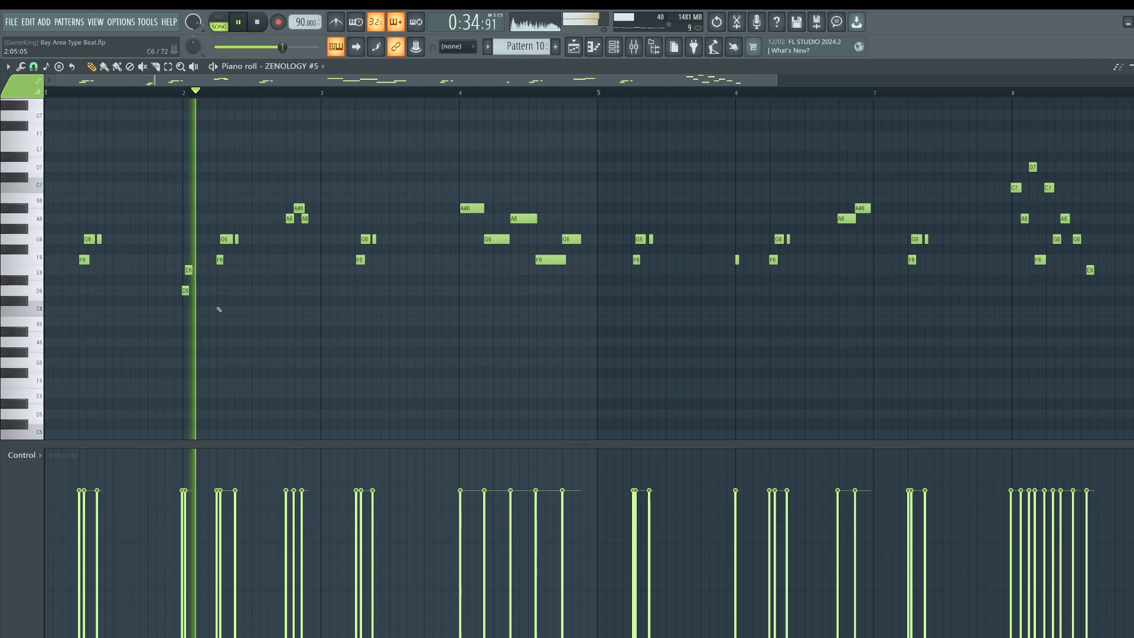
{"action": "key", "text": "space"}
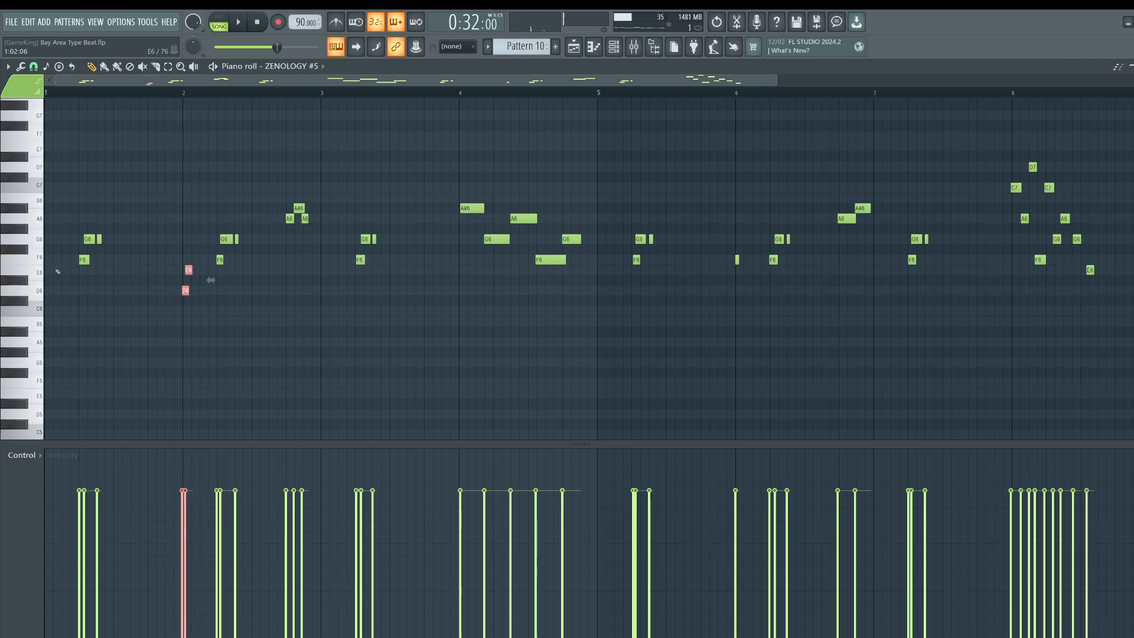
Move the two notes at the start of bar 2 to E6 and F6 during playback.
{"action": "key", "text": "space"}
{"action": "left_click_drag", "start_coordinate": [173, 266], "coordinate": [190, 281]}
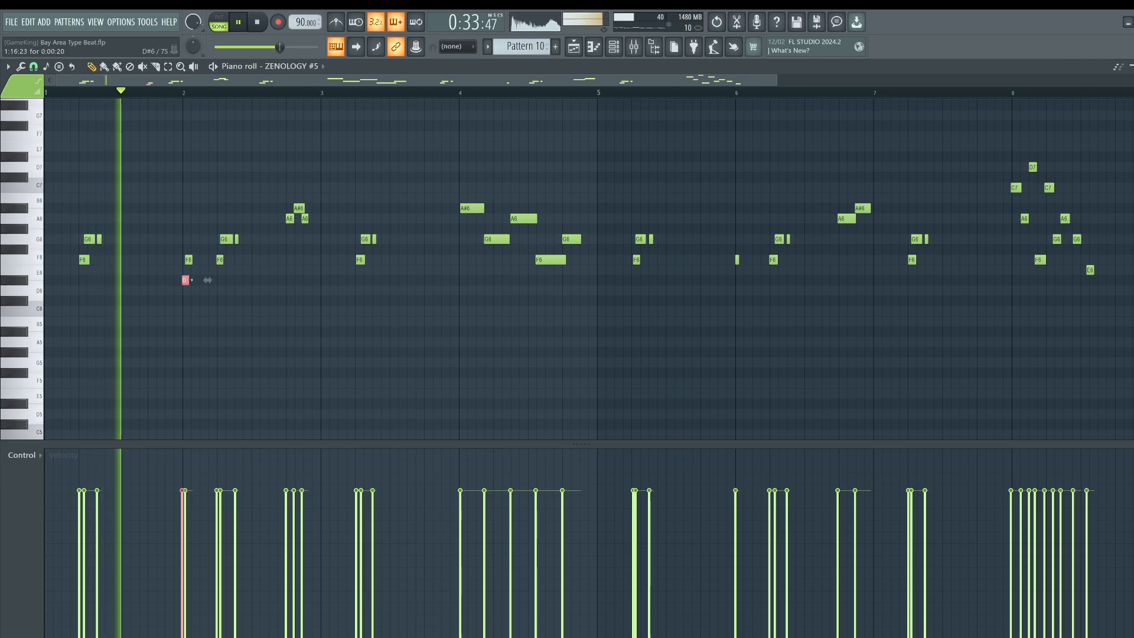
{"action": "key", "text": "shift+Up"}
{"action": "left_click", "coordinate": [247, 322], "text": "ctrl"}
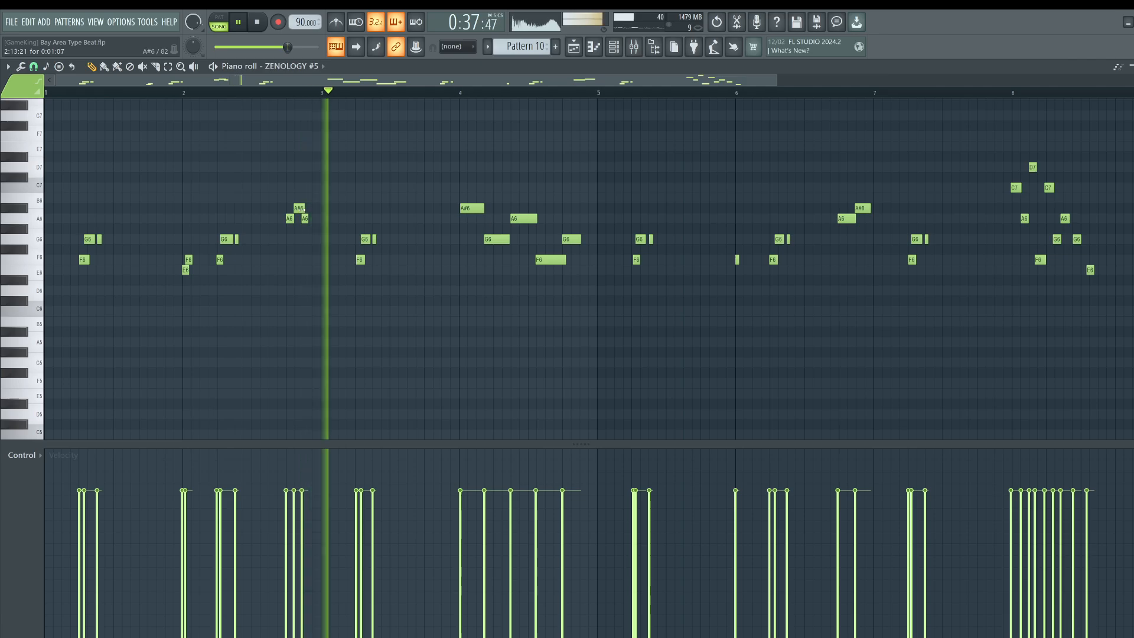
Replace the last two notes of bar 2's closing phrase with a single short A#6 note, replaying the passage.
{"action": "key", "text": "space"}
{"action": "left_click", "coordinate": [242, 92]}
{"action": "key", "text": "space"}
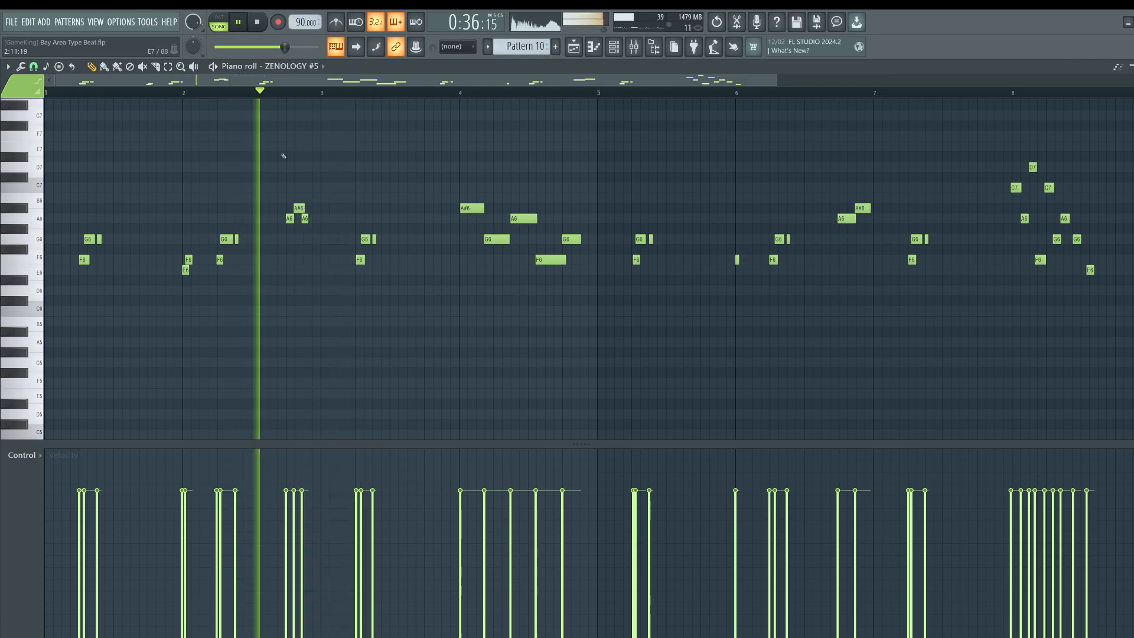
{"action": "right_click", "coordinate": [298, 208]}
{"action": "right_click", "coordinate": [305, 219]}
{"action": "key", "text": "space"}
{"action": "key", "text": "space"}
{"action": "left_click", "coordinate": [304, 209]}
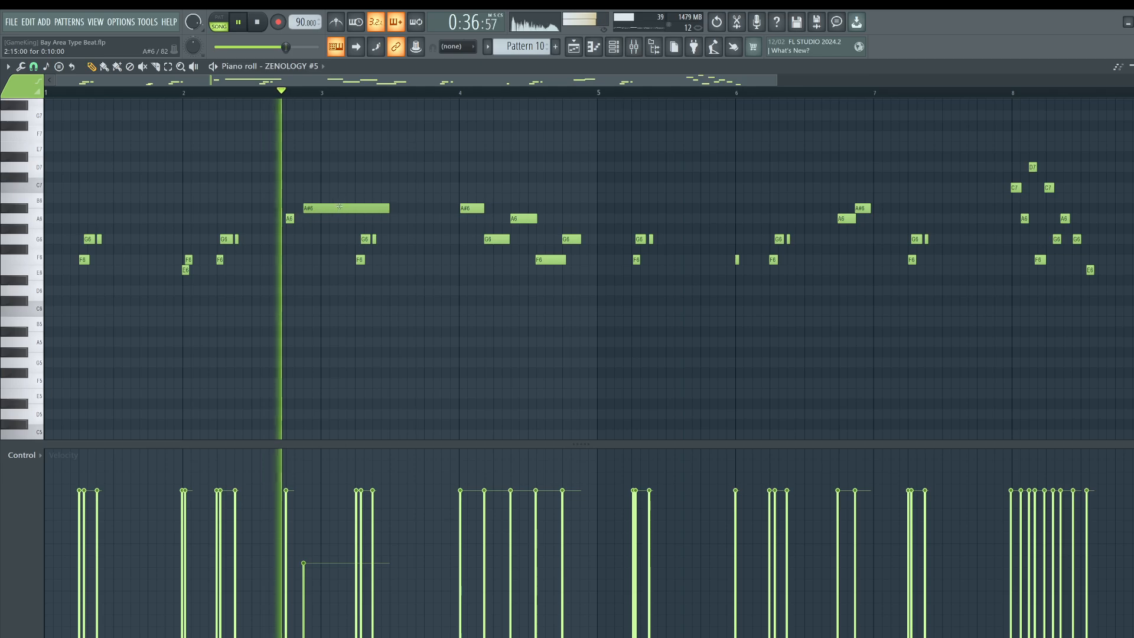
{"action": "right_click", "coordinate": [339, 209]}
{"action": "key", "text": "space"}
{"action": "key", "text": "space"}
{"action": "left_click", "coordinate": [305, 207]}
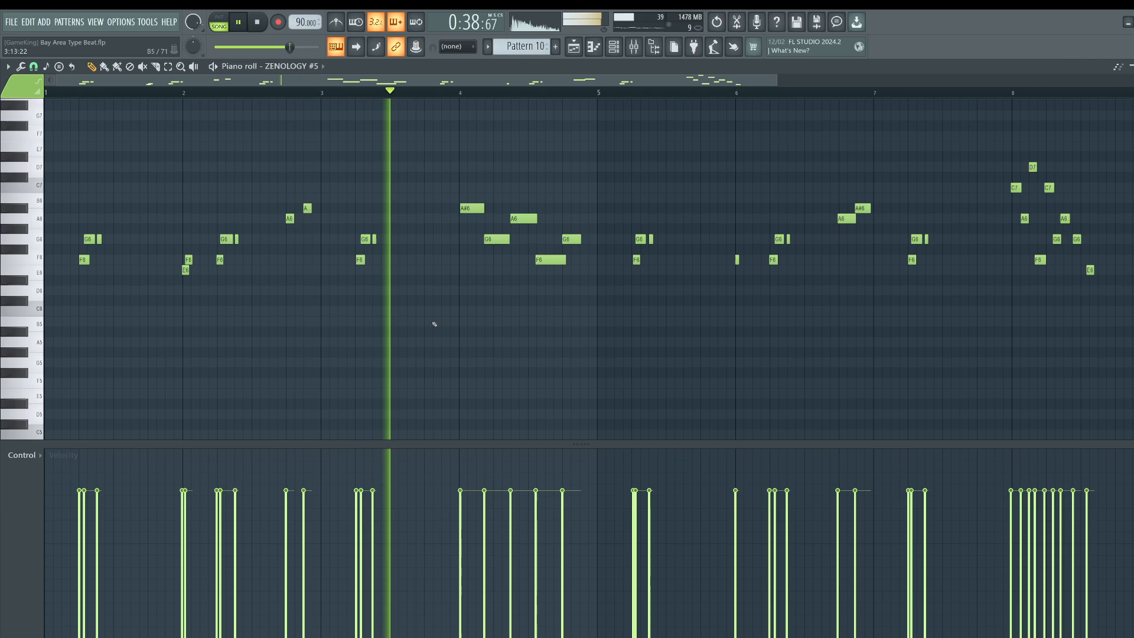
Delete the five-note phrase in bar 4 and restart playback.
{"action": "left_click_drag", "start_coordinate": [463, 185], "coordinate": [567, 296]}
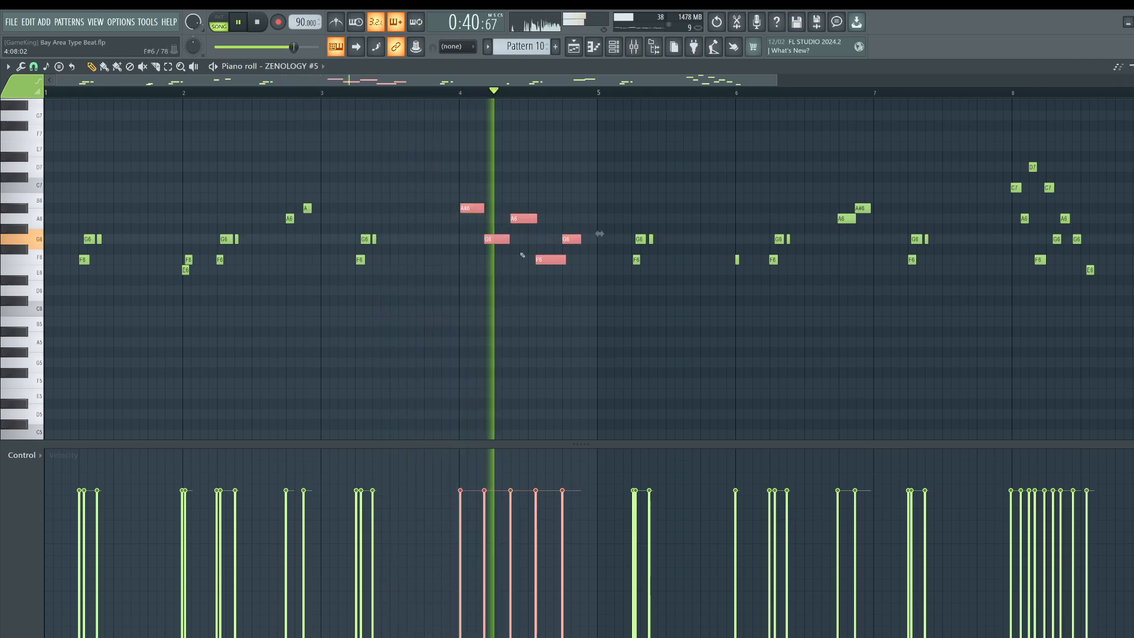
{"action": "key", "text": "Delete"}
{"action": "key", "text": "space"}
{"action": "key", "text": "space"}
Duplicate the bar 2 notes and place the copy at the start of bar 4.
{"action": "left_click_drag", "start_coordinate": [384, 317], "coordinate": [170, 172]}
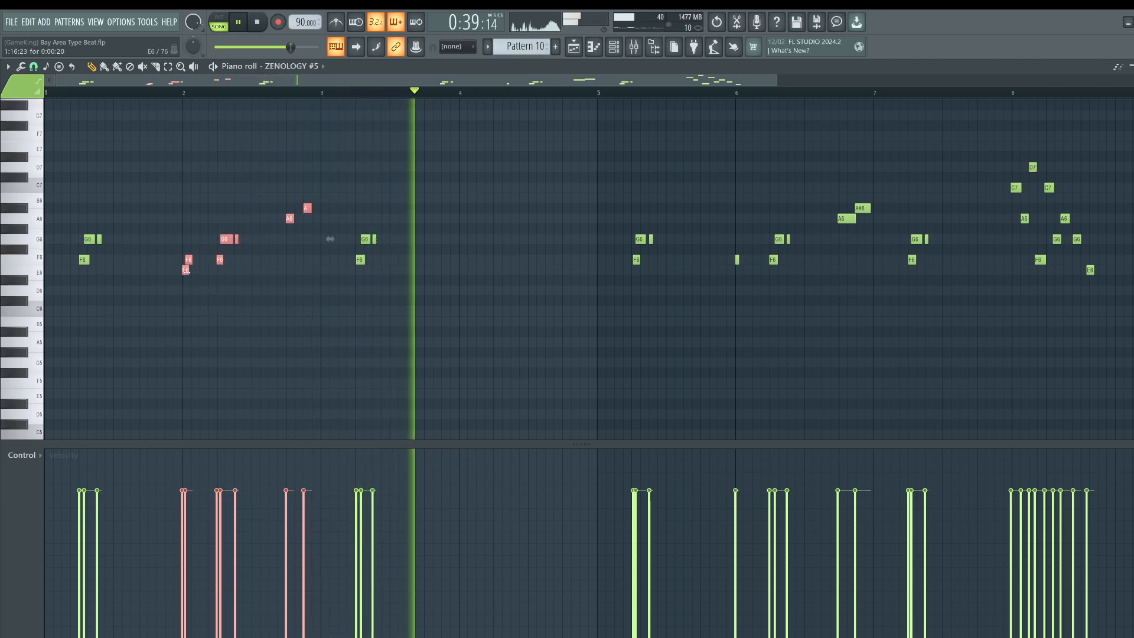
{"action": "key", "text": "ctrl+b"}
{"action": "left_click_drag", "start_coordinate": [433, 272], "coordinate": [463, 271]}
{"action": "key", "text": "space"}
{"action": "key", "text": "space"}
{"action": "key", "text": "space"}
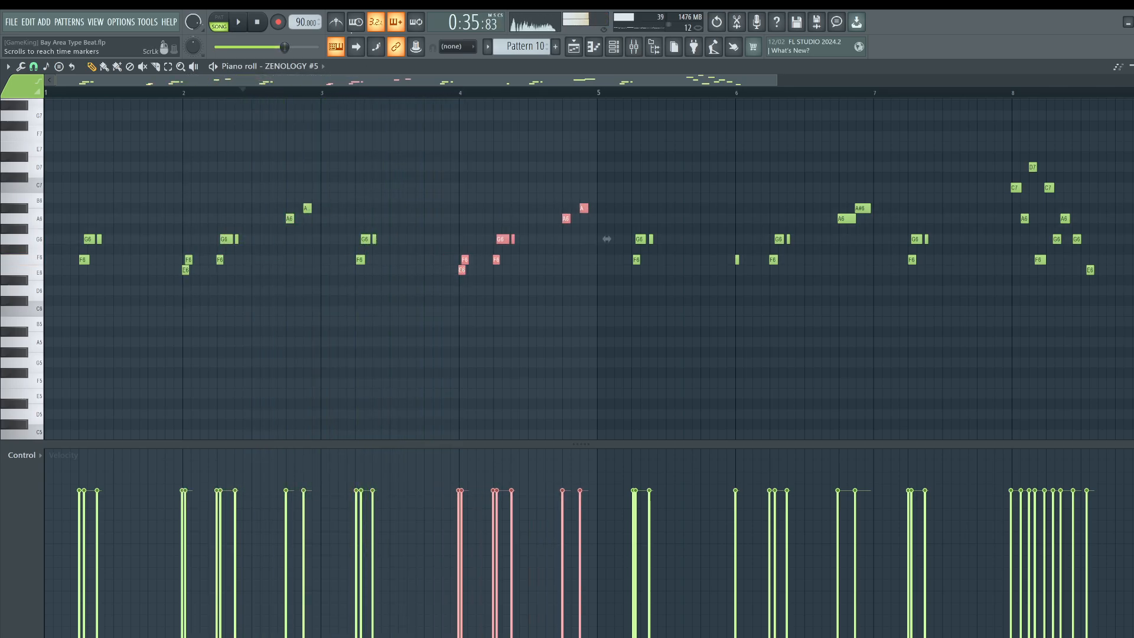
Select bars 13 to 21 in the playlist for looping and reopen the ZENOLOGY #5 notes.
{"action": "left_click", "coordinate": [578, 43]}
{"action": "left_click_drag", "start_coordinate": [732, 93], "coordinate": [519, 95]}
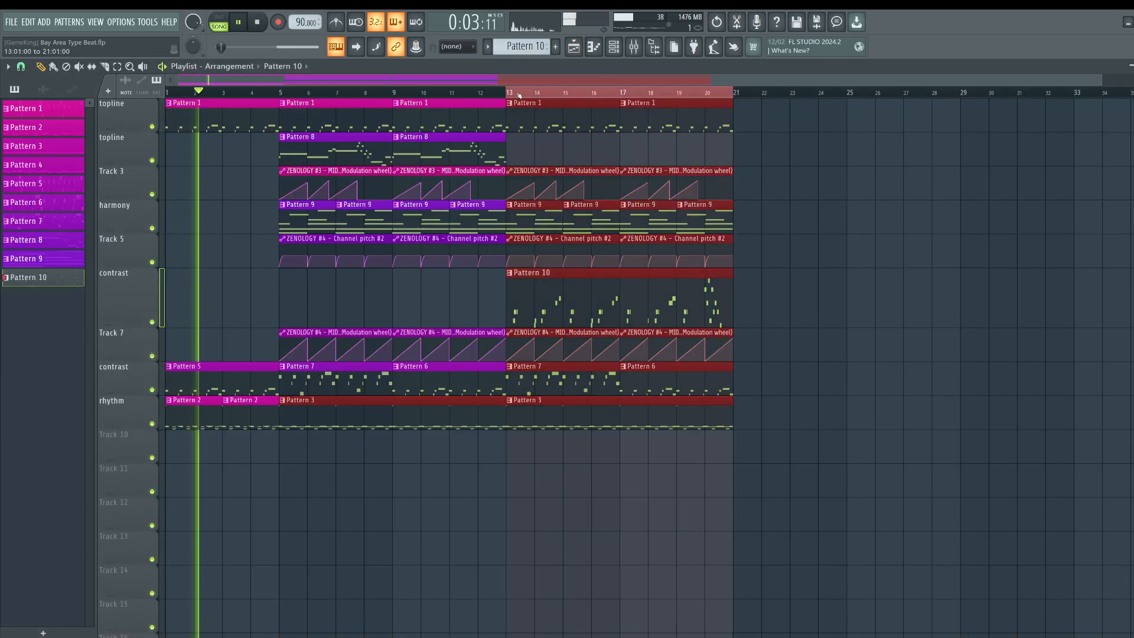
{"action": "left_click", "coordinate": [613, 46]}
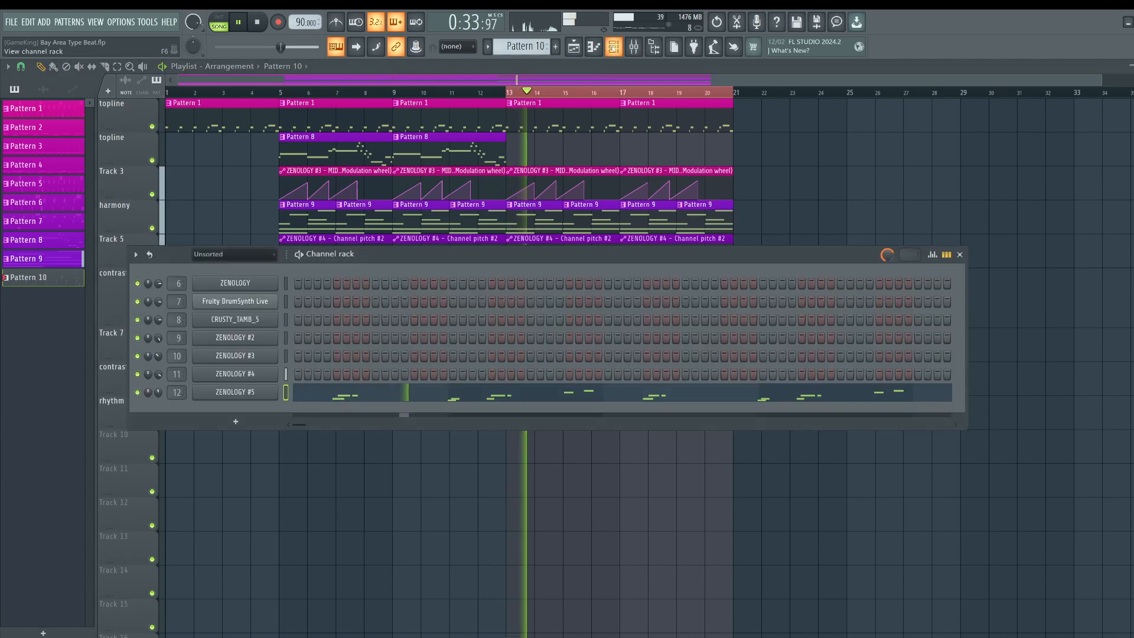
{"action": "left_click", "coordinate": [319, 395]}
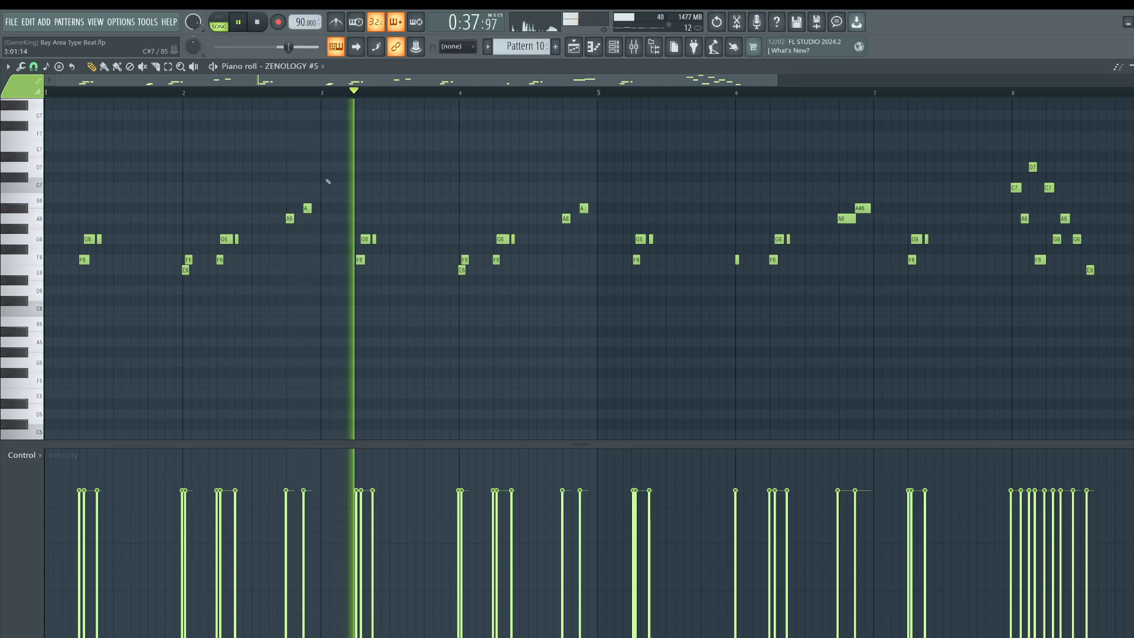
Lengthen the closing A6 and A#6 notes in bars 2 and 4, and save the project.
{"action": "key", "text": "ctrl+v"}
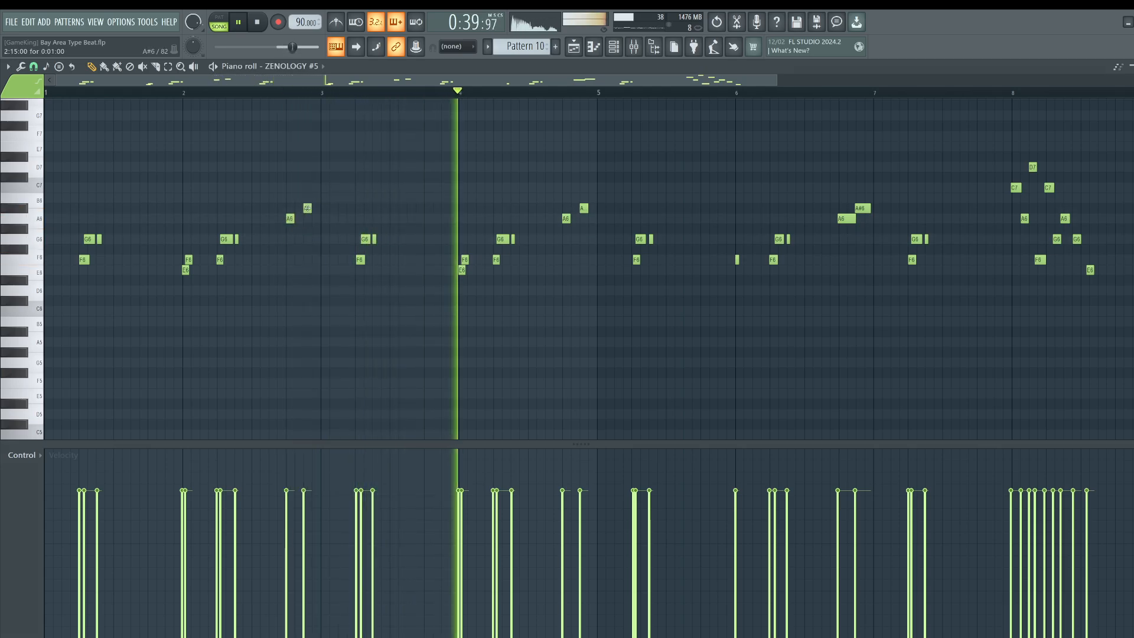
{"action": "left_click_drag", "start_coordinate": [286, 224], "coordinate": [303, 220]}
{"action": "left_click", "coordinate": [322, 256], "text": "ctrl"}
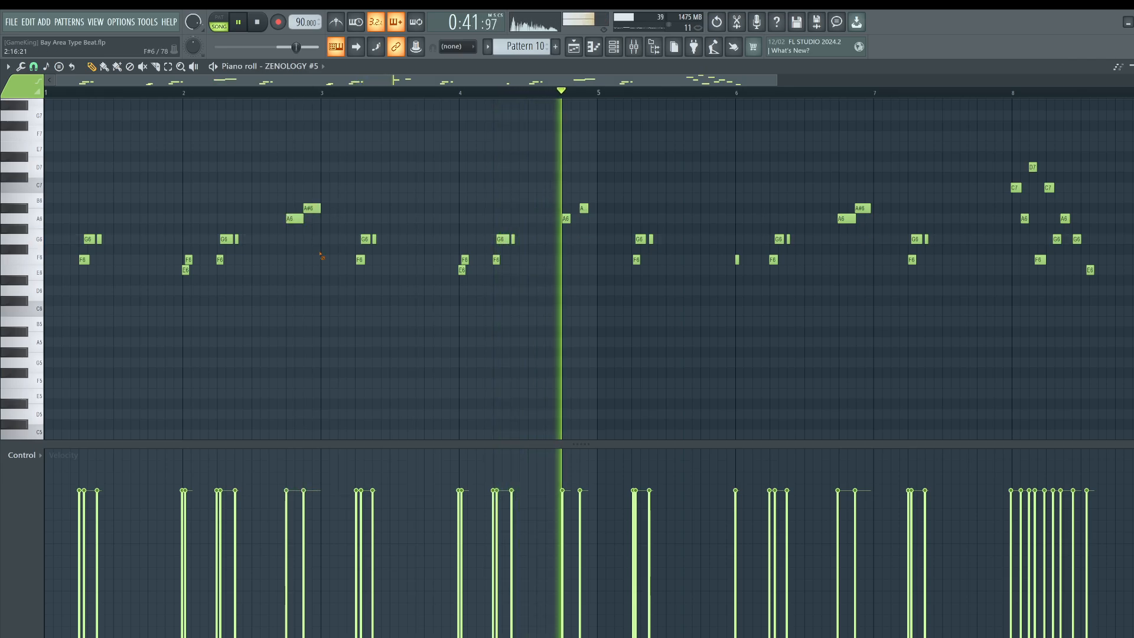
{"action": "mouse_move", "coordinate": [601, 200]}
{"action": "left_mouse_down"}
{"action": "mouse_move", "coordinate": [561, 224]}
{"action": "mouse_move", "coordinate": [601, 209]}
{"action": "left_mouse_up"}
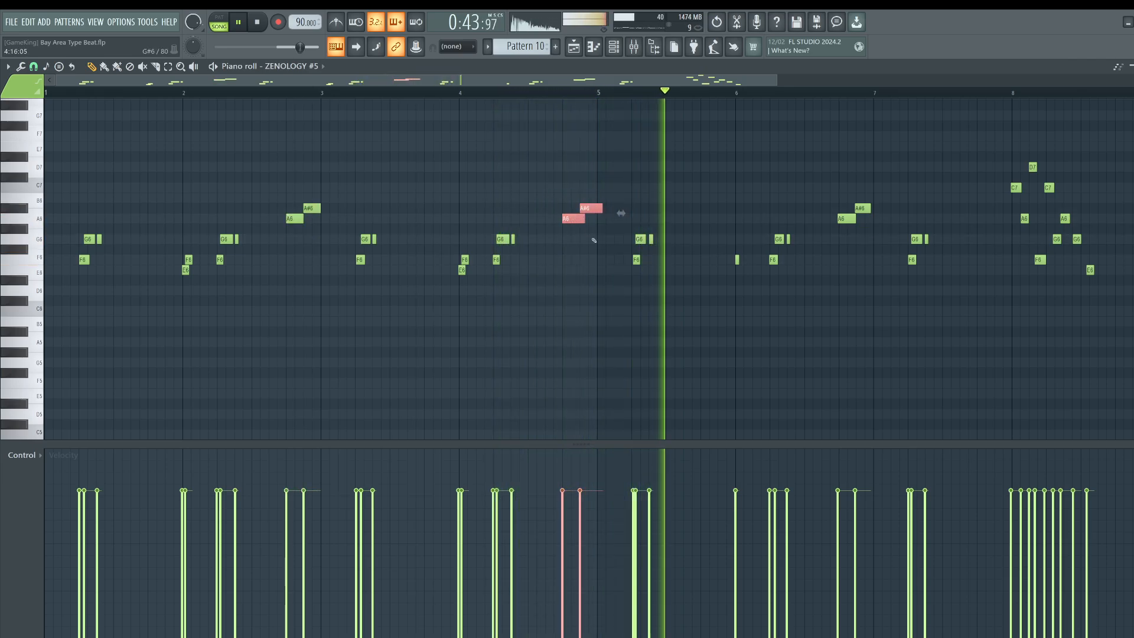
{"action": "left_click", "coordinate": [596, 240], "text": "ctrl"}
{"action": "key", "text": "ctrl+s"}
Delete the entire run of notes in bar 8 of Pattern 10.
{"action": "left_click_drag", "start_coordinate": [721, 80], "coordinate": [849, 80]}
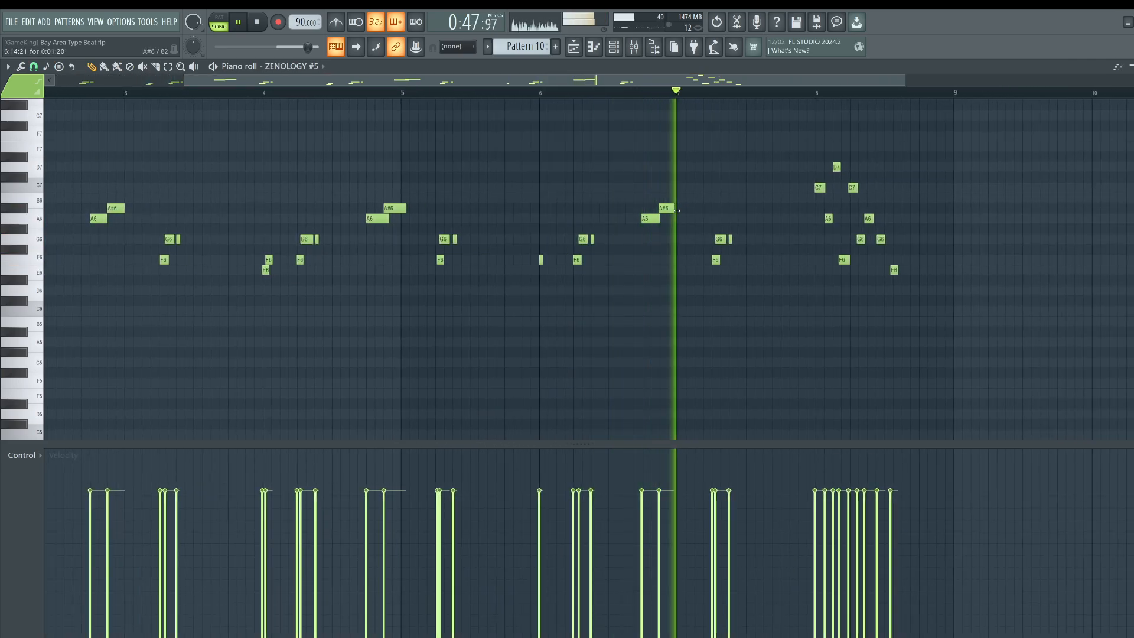
{"action": "left_click_drag", "start_coordinate": [684, 195], "coordinate": [646, 232]}
{"action": "left_click_drag", "start_coordinate": [692, 80], "coordinate": [790, 81]}
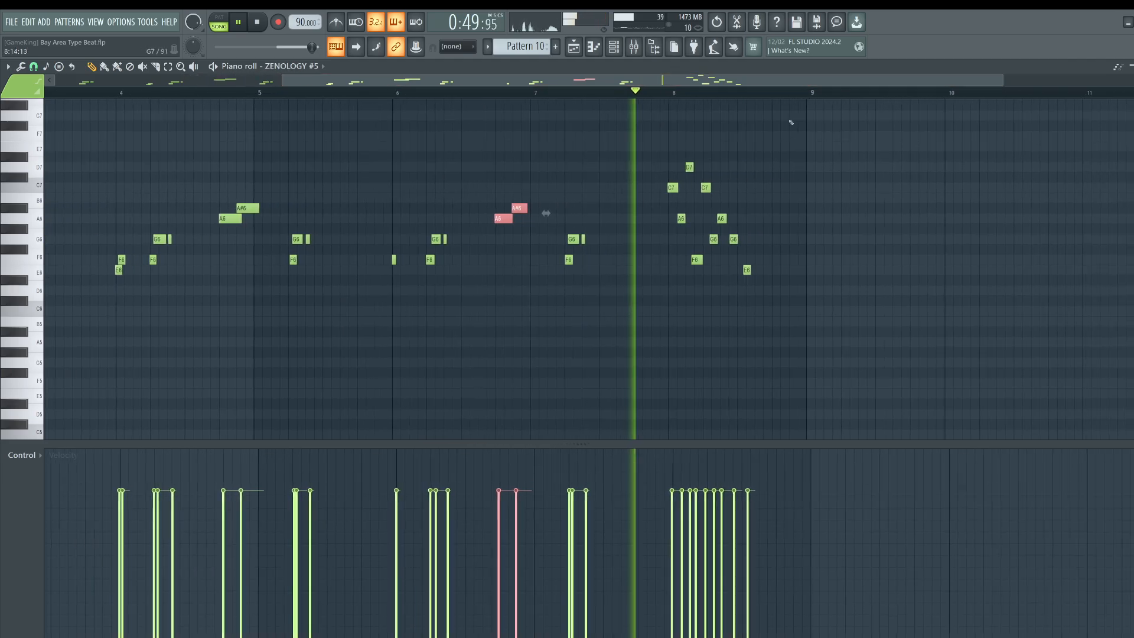
{"action": "left_click_drag", "start_coordinate": [658, 152], "coordinate": [759, 316]}
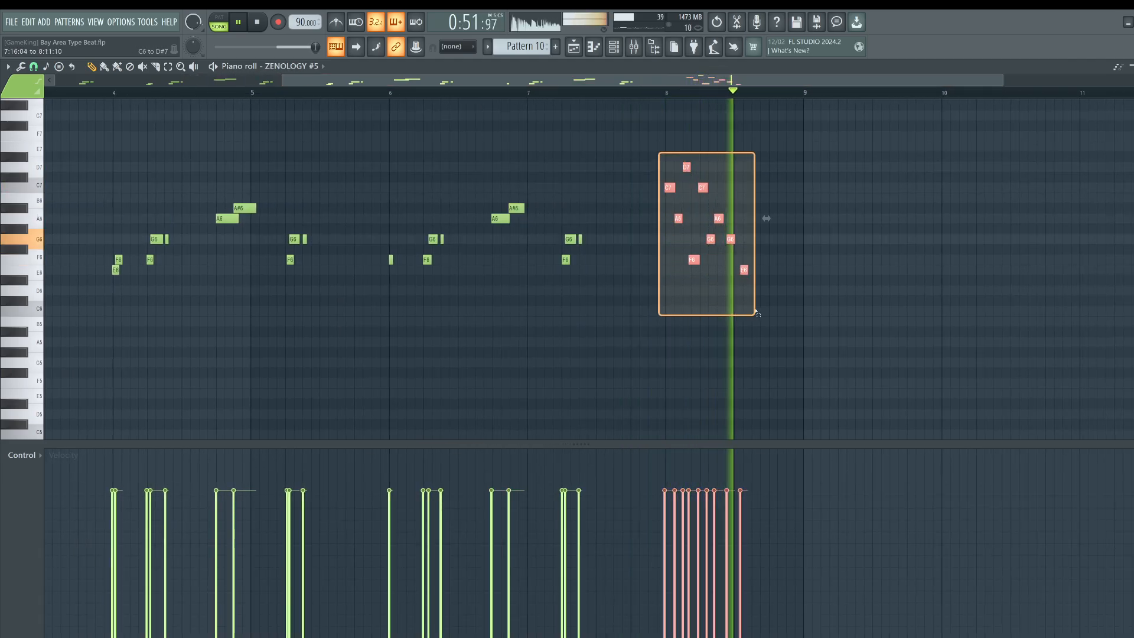
{"action": "key", "text": "Delete"}
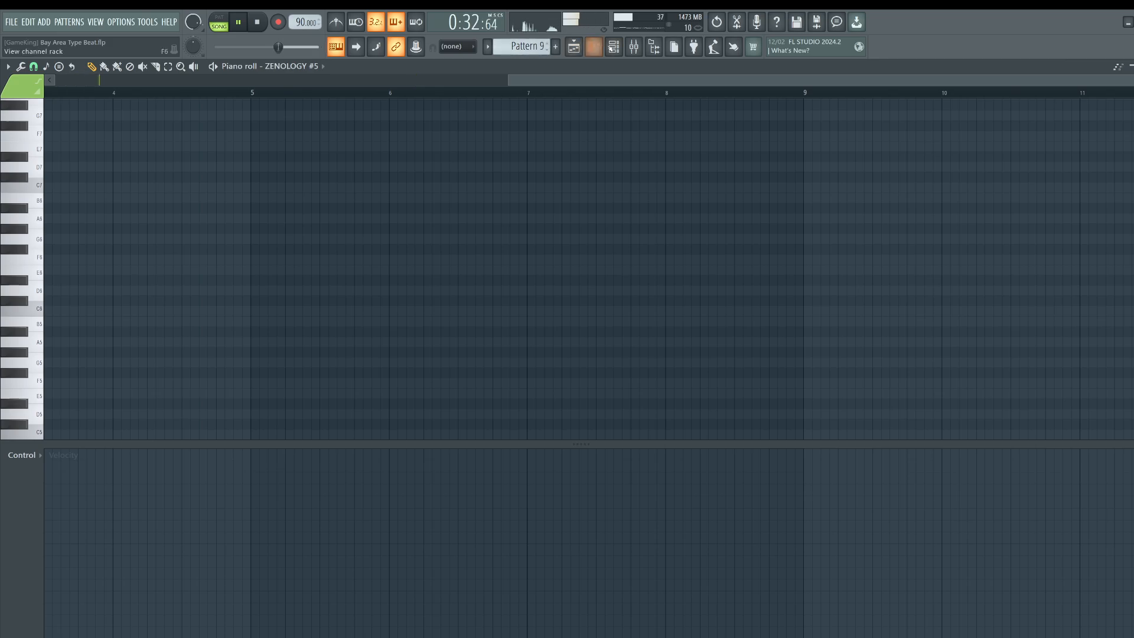
Open Pattern 8's ZENOLOGY #3 notes and copy the closing run that begins at the end of bar 3.
{"action": "left_click", "coordinate": [593, 46]}
{"action": "scroll", "coordinate": [523, 47], "scroll_direction": "up", "scroll_amount": 1}
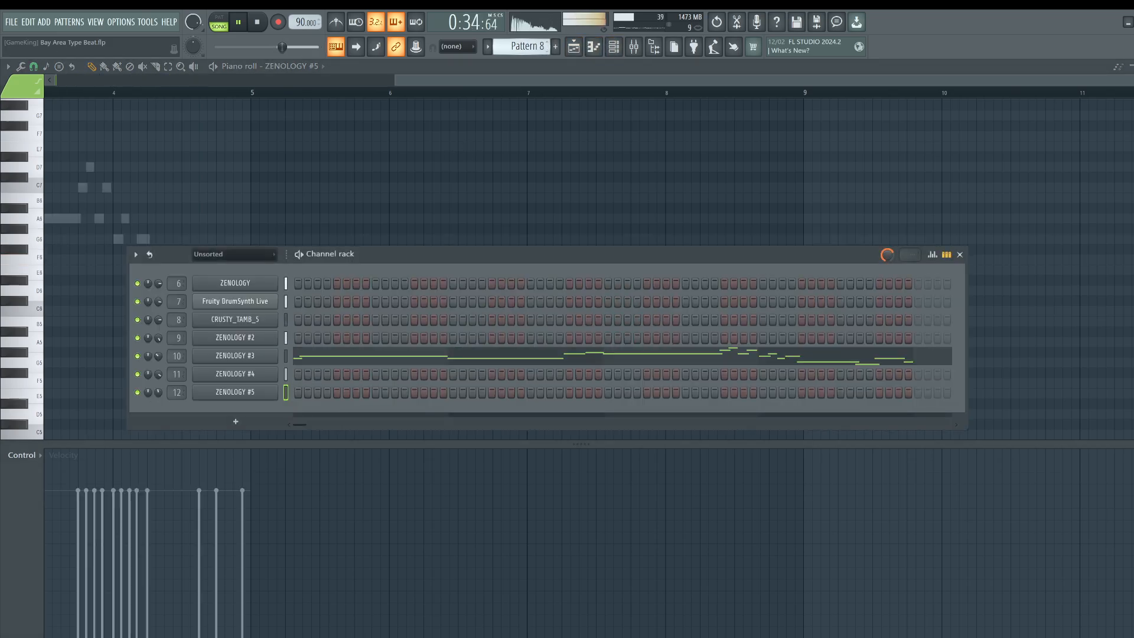
{"action": "left_click_drag", "start_coordinate": [366, 367], "coordinate": [182, 125]}
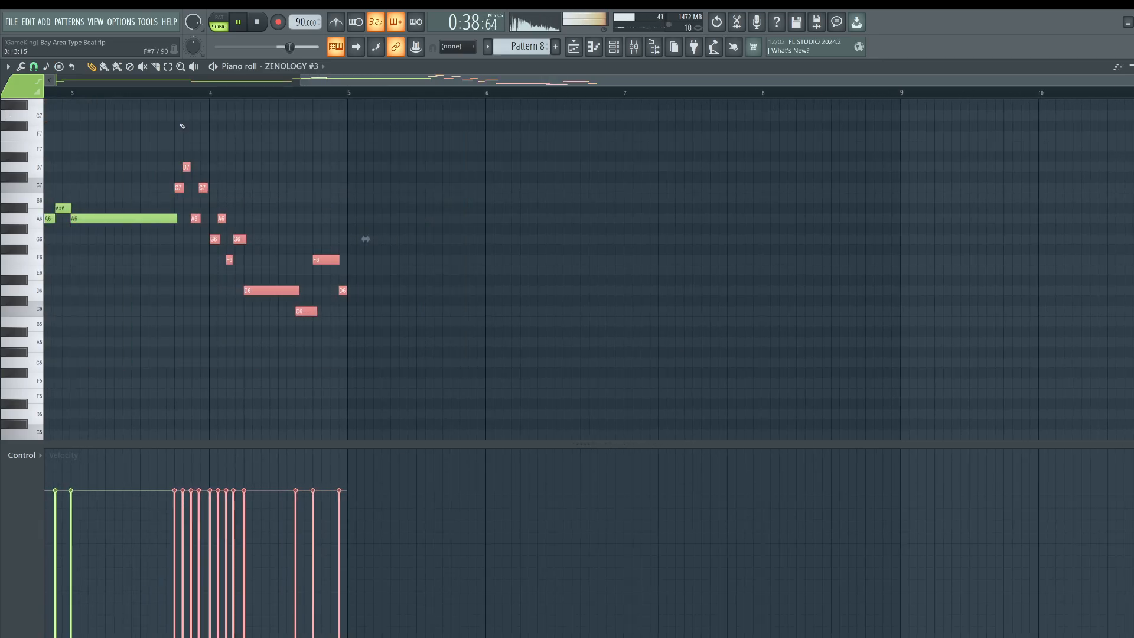
Paste the copied run into Pattern 10's ZENOLOGY #5 notes, running from the end of bar 7 through bar 8.
{"action": "left_click", "coordinate": [614, 46]}
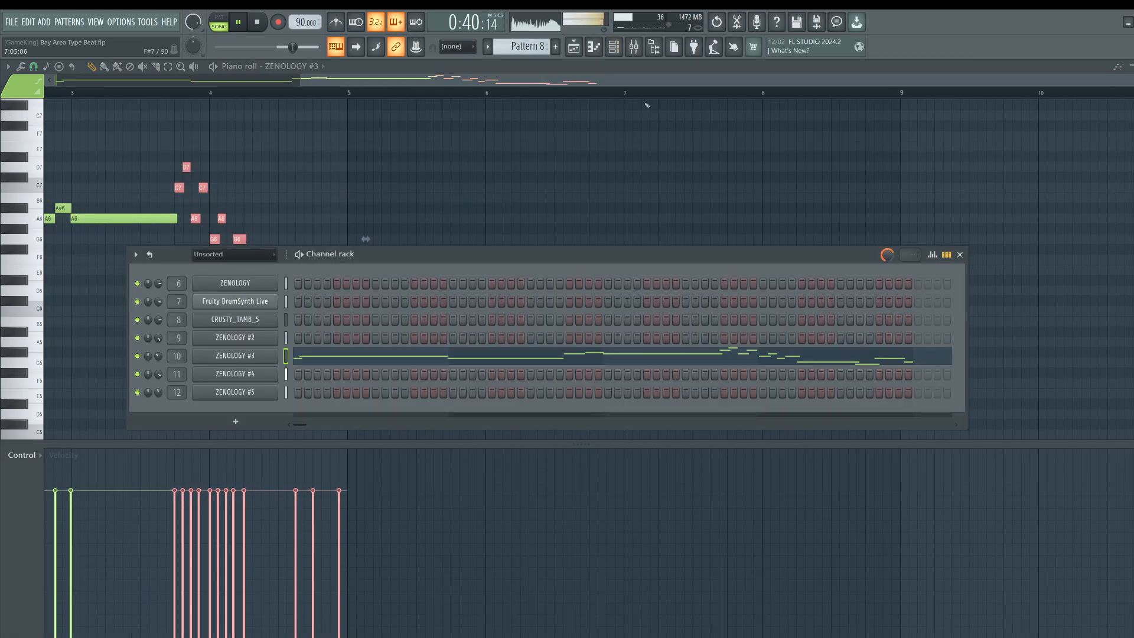
{"action": "left_click", "coordinate": [573, 53]}
{"action": "double_click", "coordinate": [478, 299]}
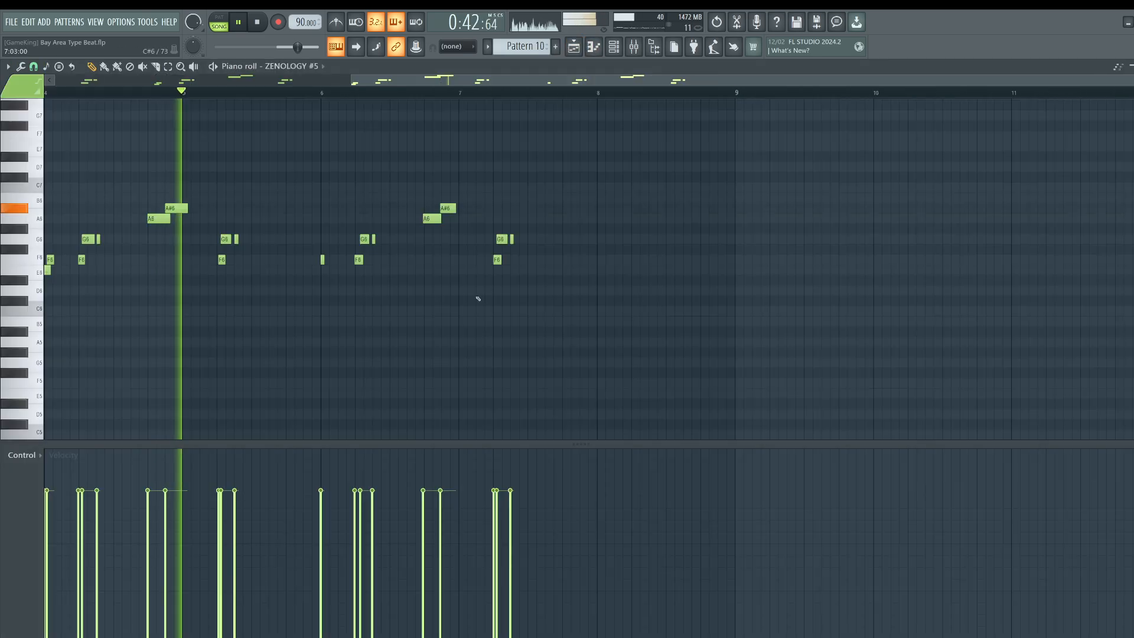
{"action": "key", "text": "ctrl+v"}
{"action": "left_click_drag", "start_coordinate": [249, 288], "coordinate": [655, 290]}
{"action": "left_click", "coordinate": [638, 326]}
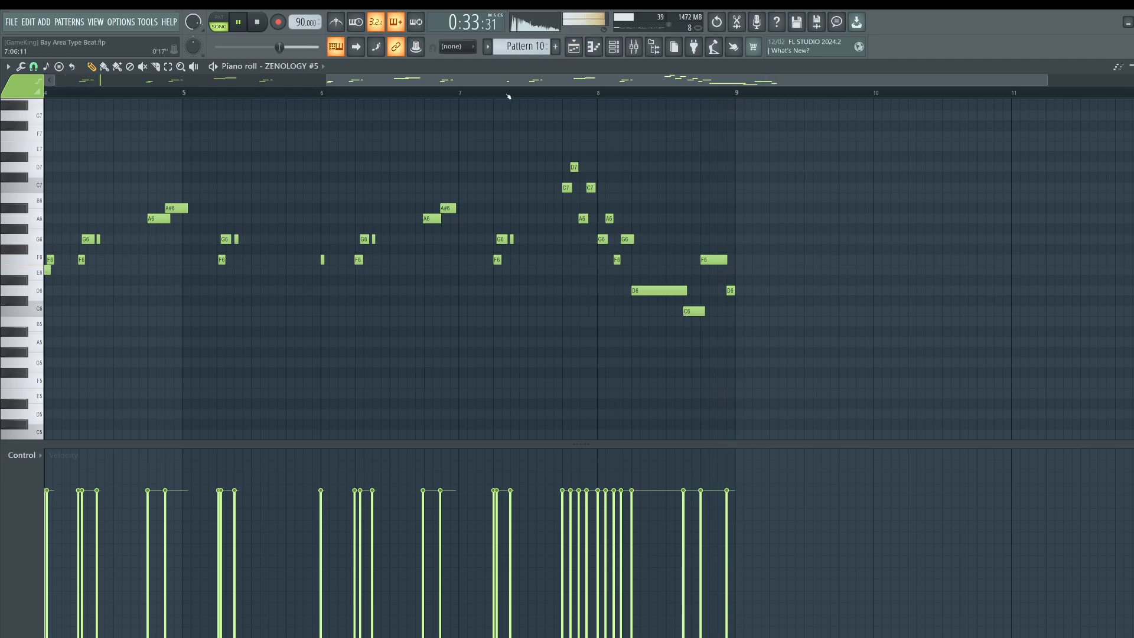
Mute the MIC track in the mixer and show the channel rack with playback running.
{"action": "left_click", "coordinate": [633, 48]}
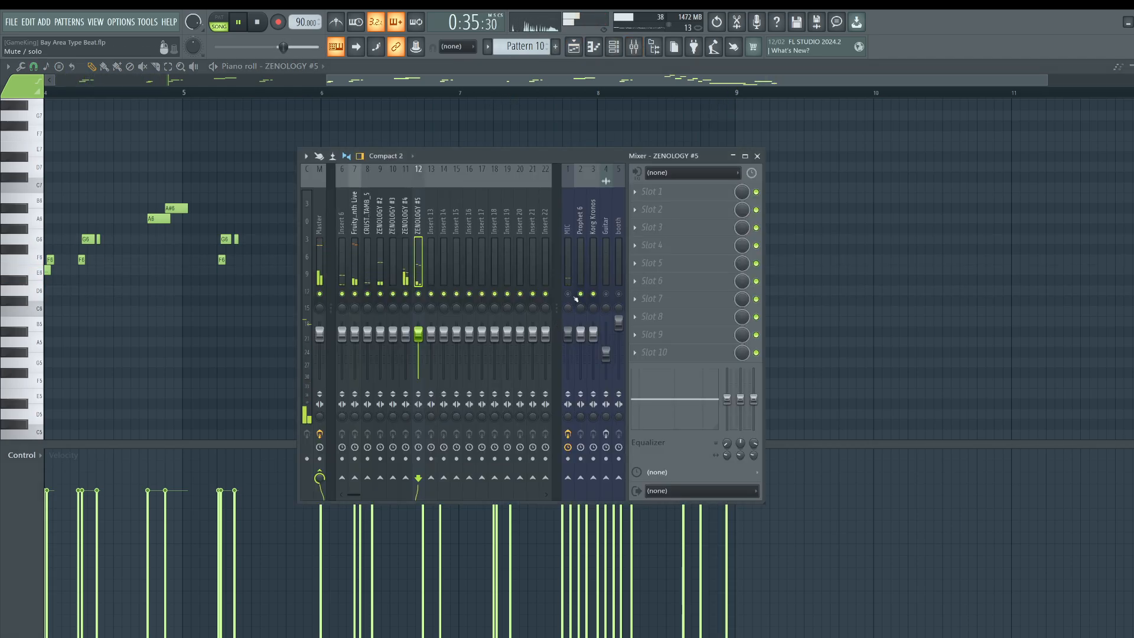
{"action": "left_click", "coordinate": [833, 312]}
{"action": "key", "text": "space"}
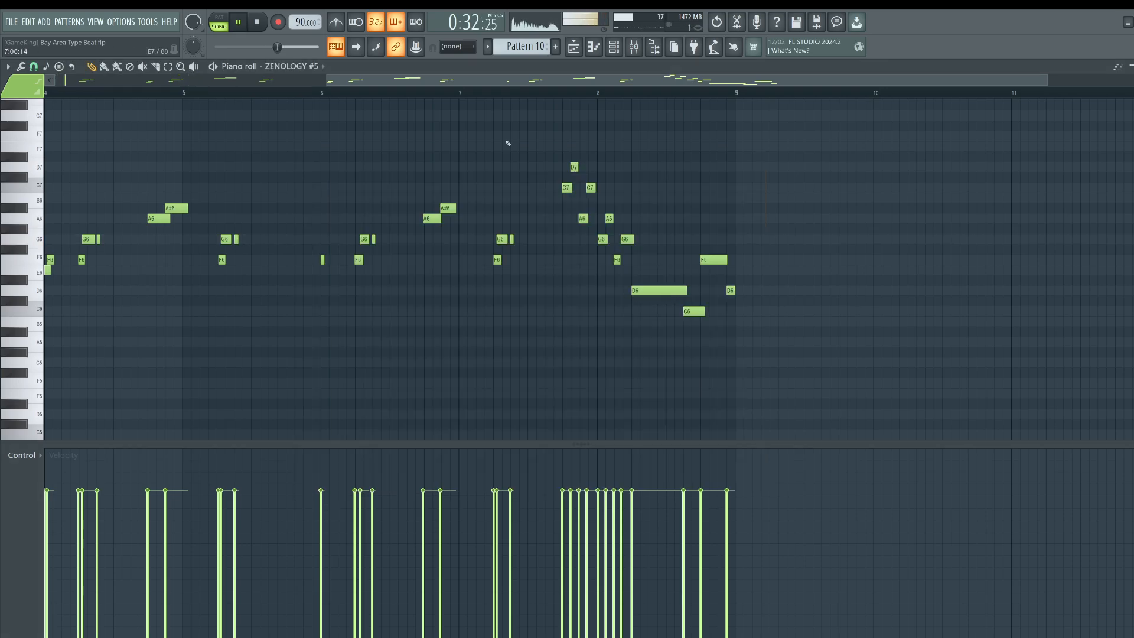
{"action": "key", "text": "F6"}
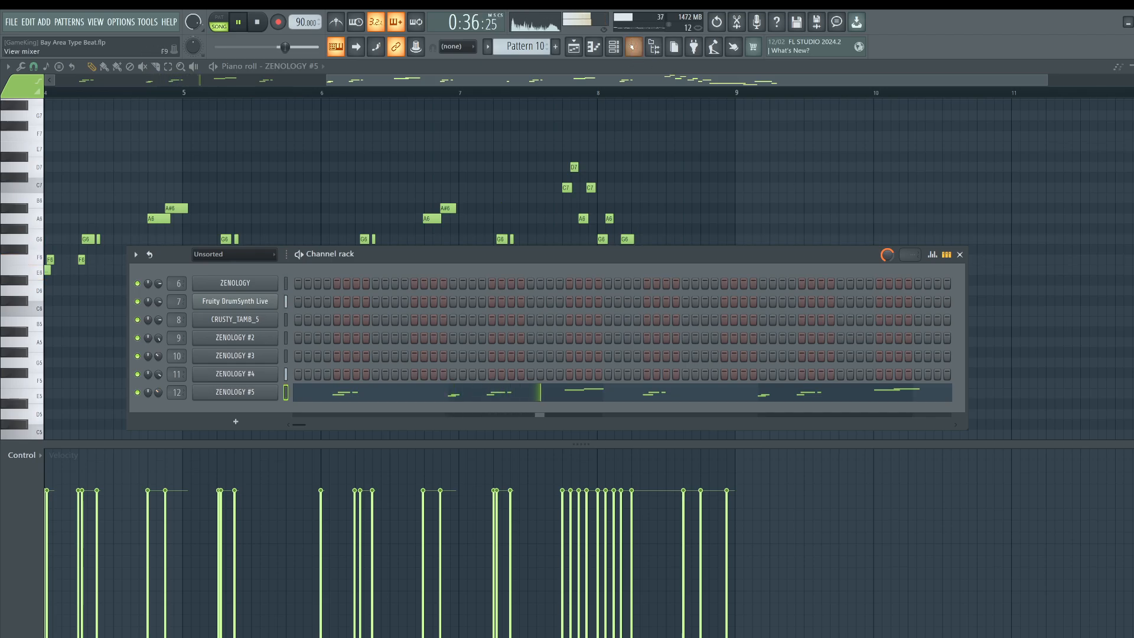
Close the mixer, open the ZENOLOGY #5 instrument from the channel rack and show its full tone editing page.
{"action": "key", "text": "F9"}
{"action": "left_click", "coordinate": [845, 150]}
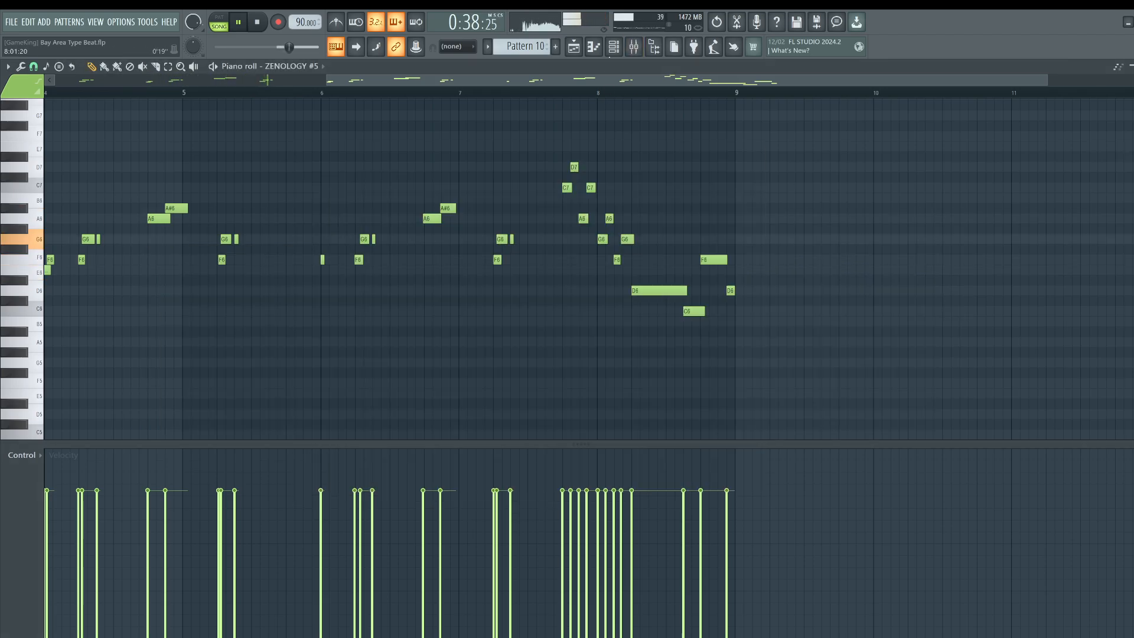
{"action": "key", "text": "F6"}
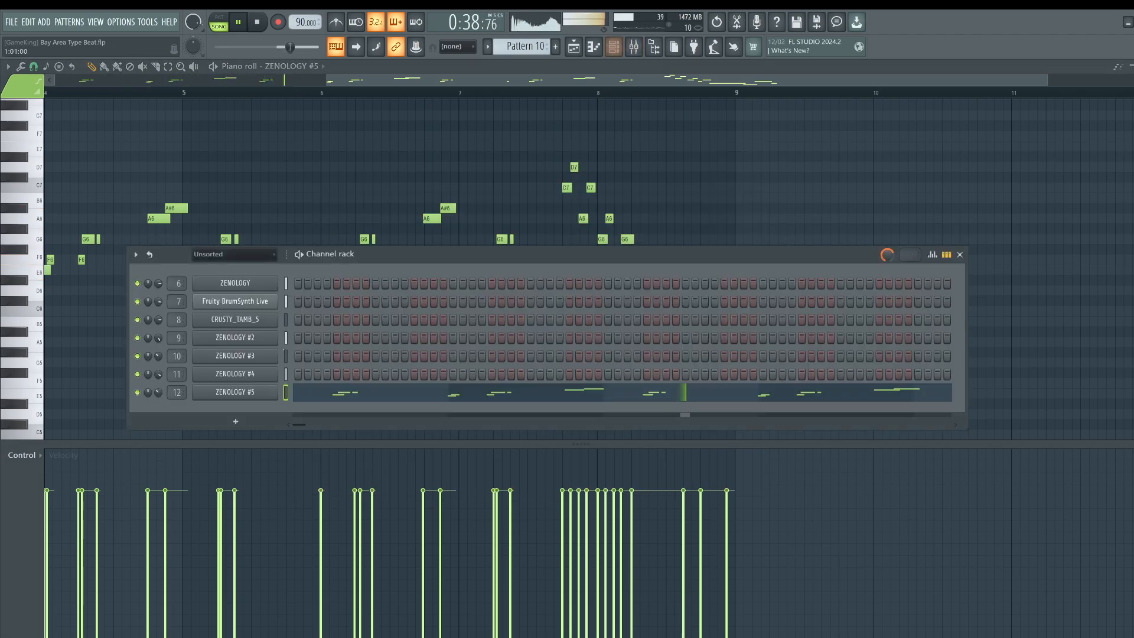
{"action": "left_click", "coordinate": [228, 392]}
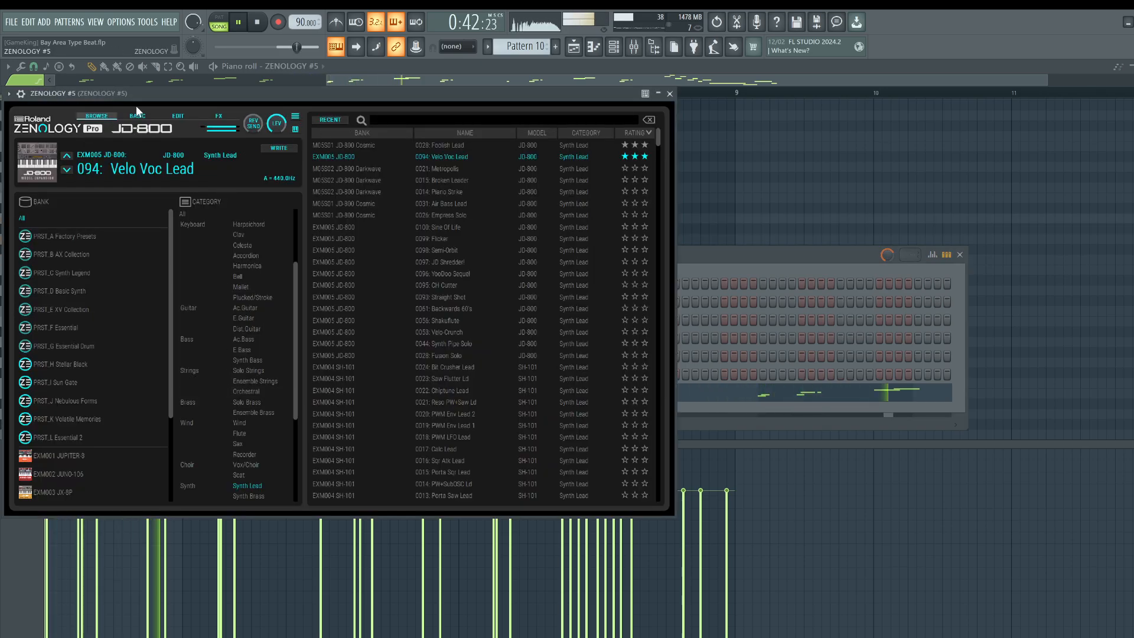
{"action": "left_click", "coordinate": [149, 117]}
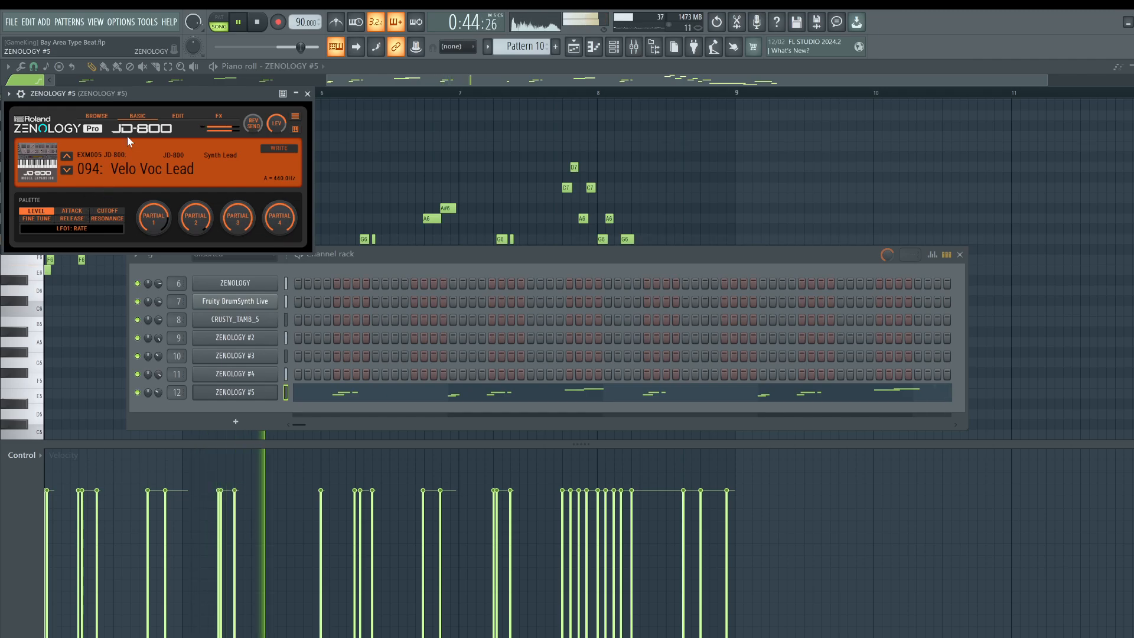
{"action": "left_click", "coordinate": [177, 115]}
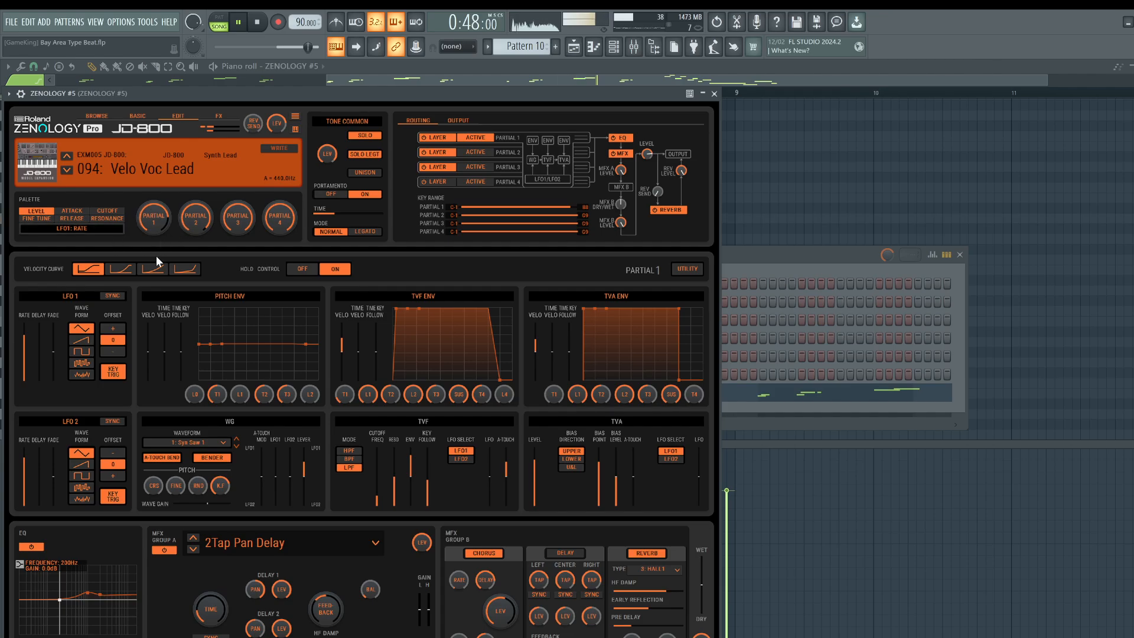
Set the Velo Voc Lead portamento mode to Legato and try the tone with Unison on and off.
{"action": "left_click", "coordinate": [364, 232]}
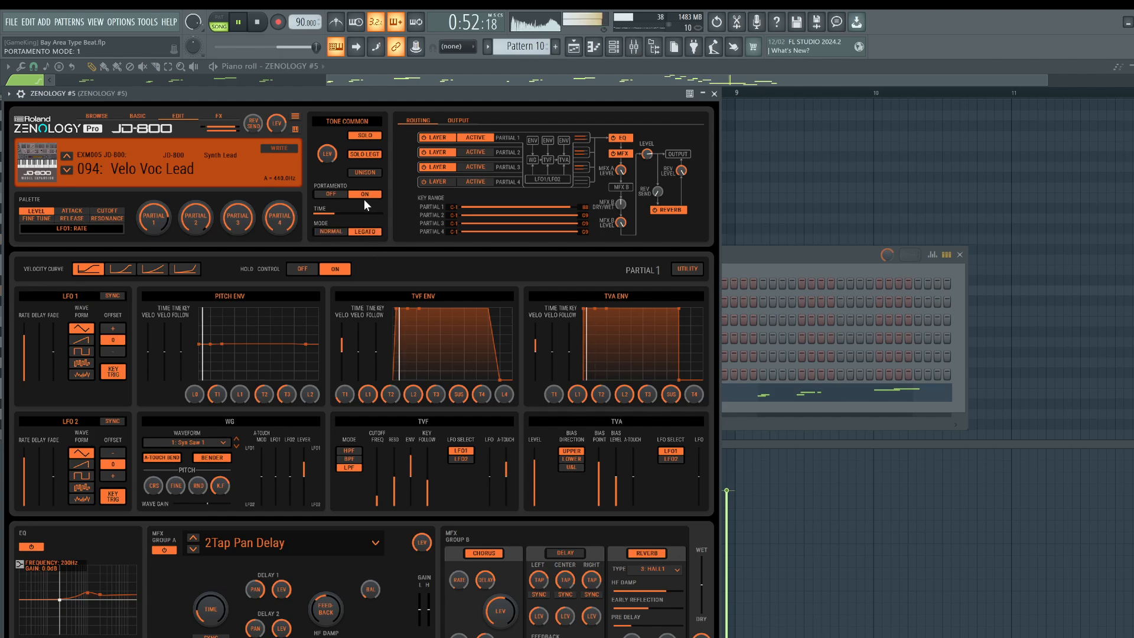
{"action": "left_click", "coordinate": [372, 171]}
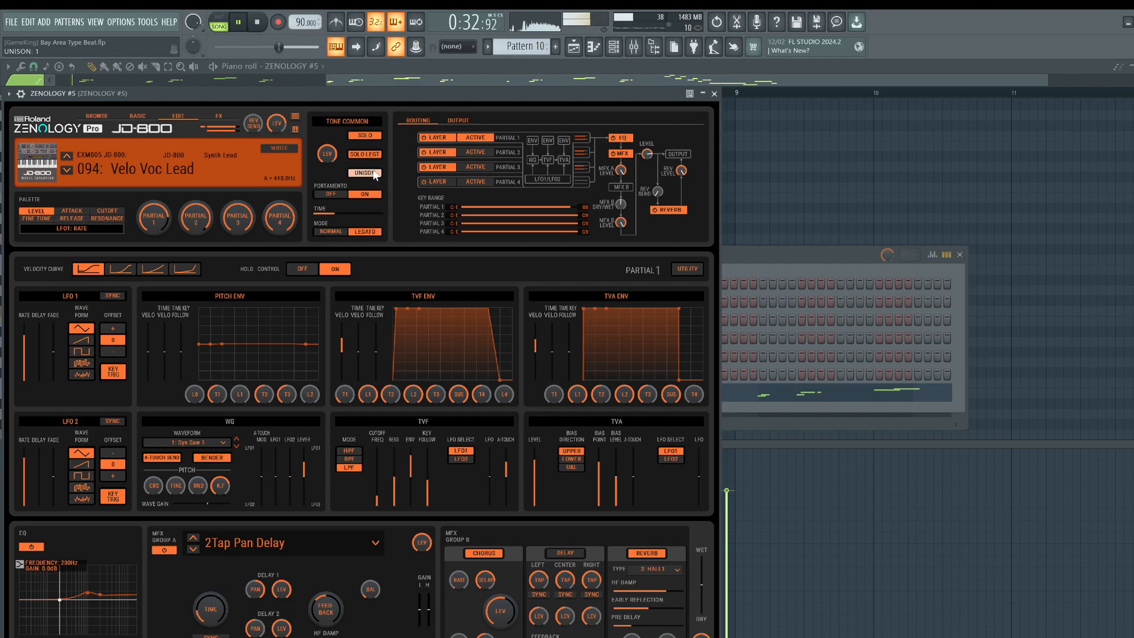
{"action": "left_click", "coordinate": [366, 174]}
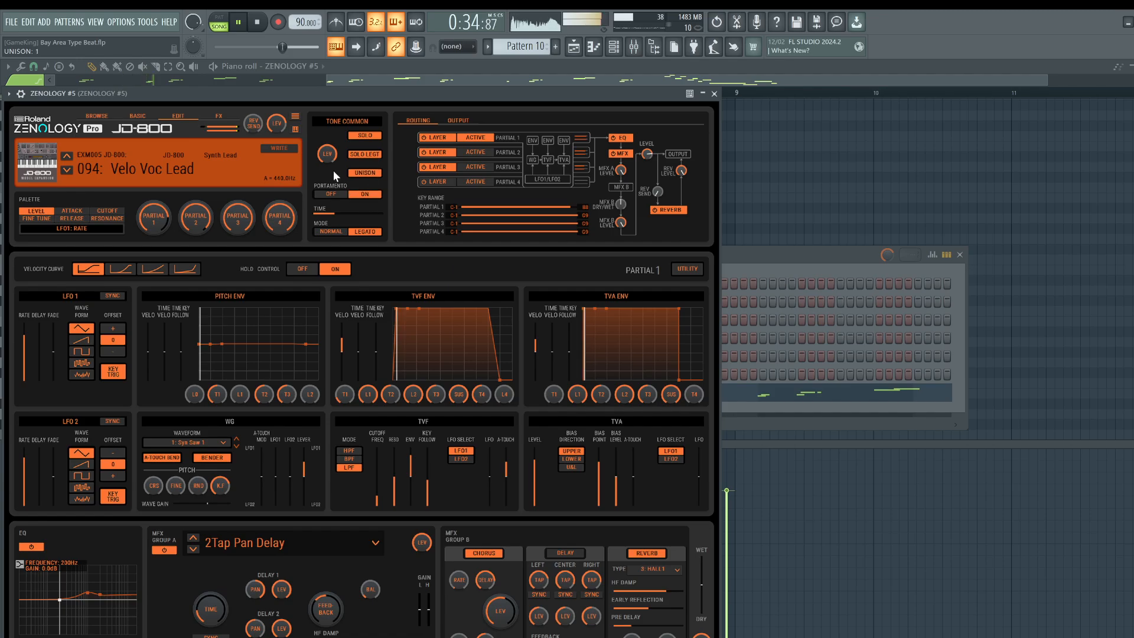
{"action": "left_click", "coordinate": [365, 173]}
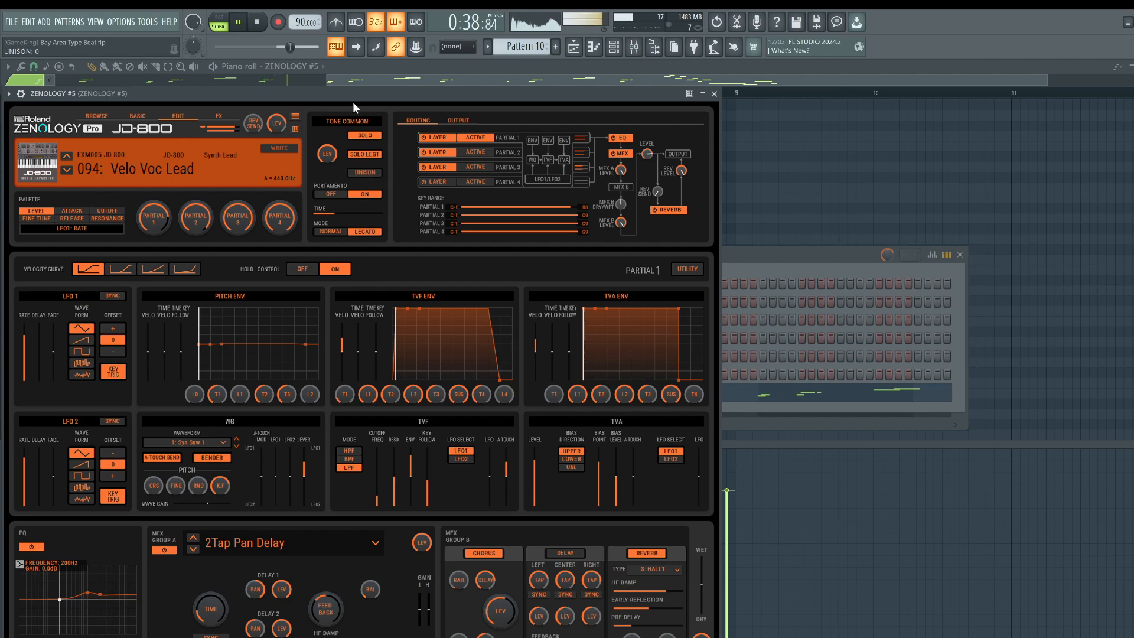
{"action": "left_click_drag", "start_coordinate": [359, 92], "coordinate": [378, 61]}
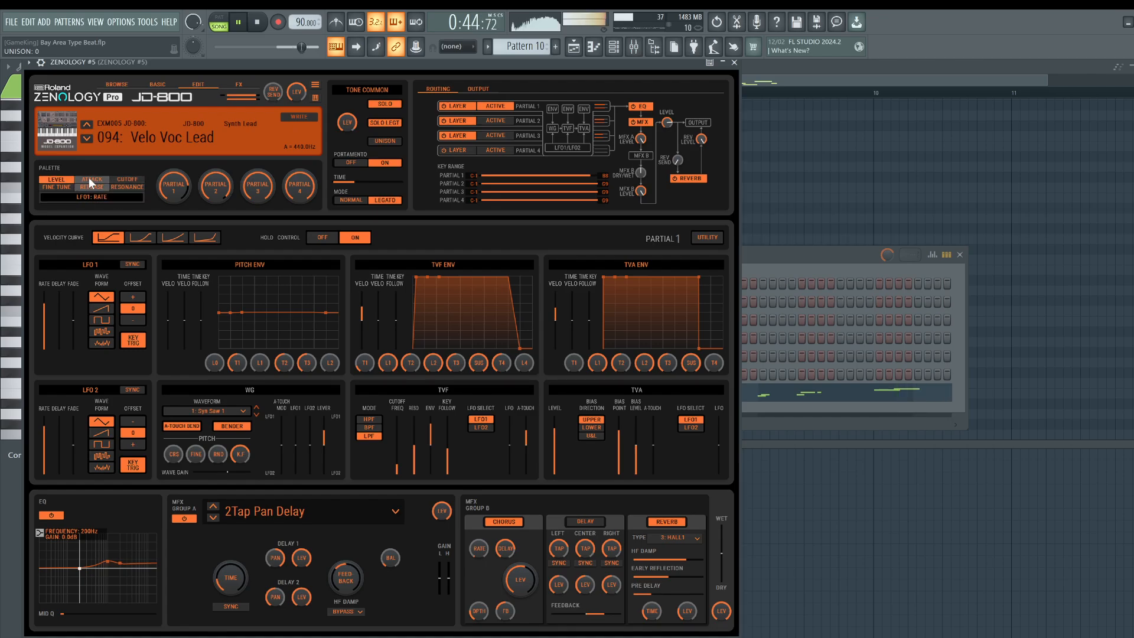
{"action": "left_click", "coordinate": [90, 179]}
{"action": "left_click", "coordinate": [66, 185]}
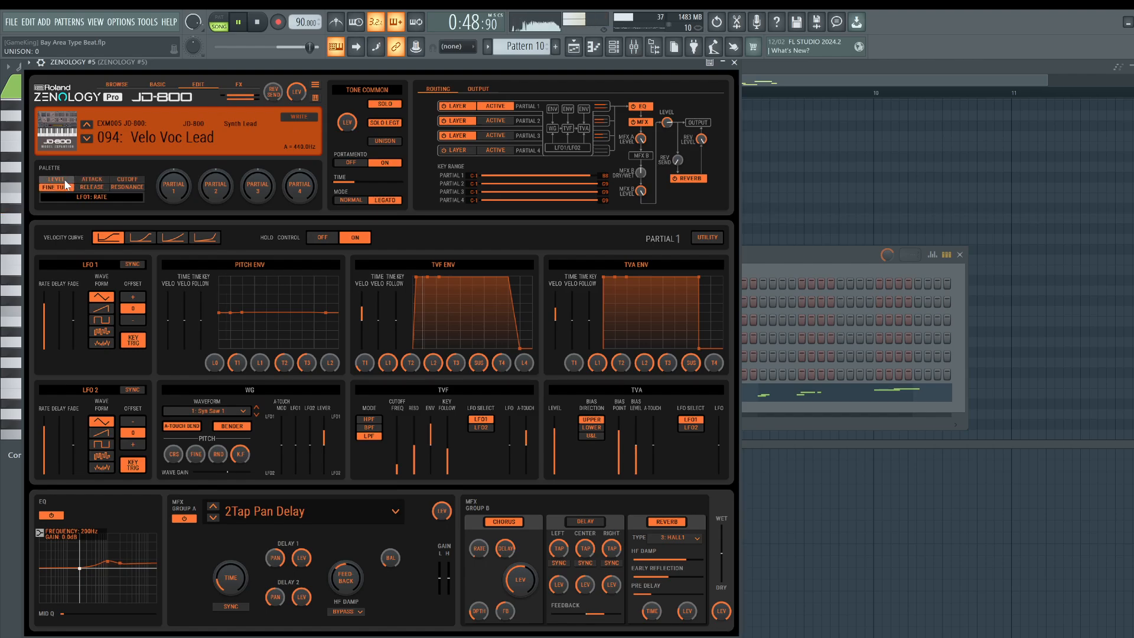
{"action": "left_click", "coordinate": [65, 180]}
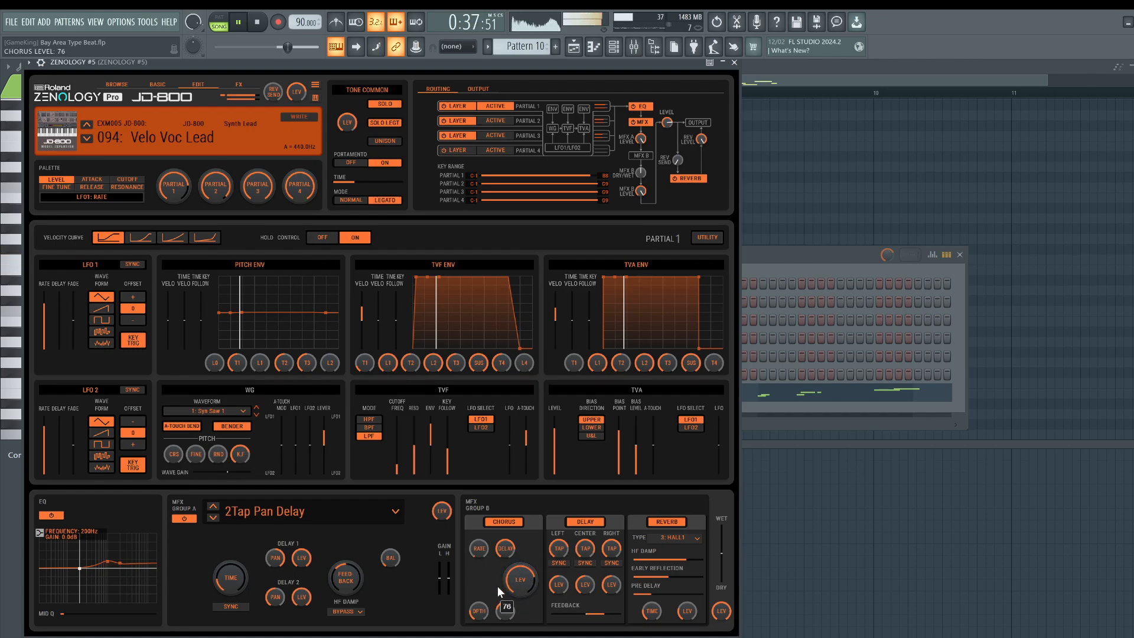
Set the lead's chorus depth to 67 and TVF envelope depth to 32, with Unison turned on.
{"action": "mouse_move", "coordinate": [480, 603]}
{"action": "left_mouse_down"}
{"action": "mouse_move", "coordinate": [480, 583]}
{"action": "mouse_move", "coordinate": [479, 602]}
{"action": "left_mouse_up"}
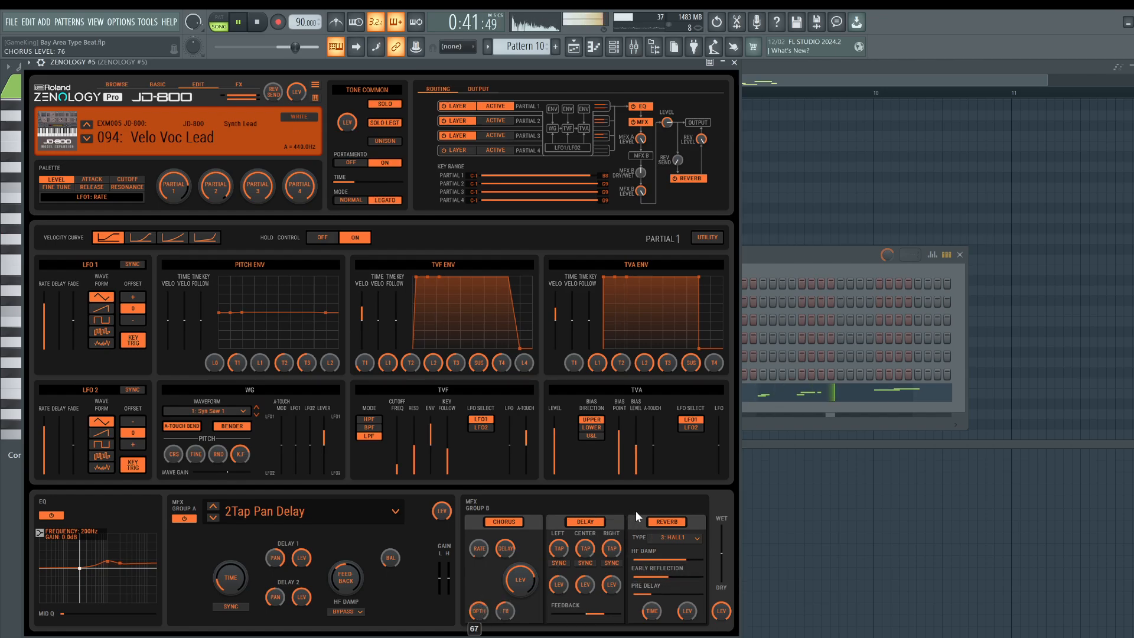
{"action": "mouse_move", "coordinate": [722, 556]}
{"action": "left_mouse_down"}
{"action": "mouse_move", "coordinate": [724, 540]}
{"action": "mouse_move", "coordinate": [721, 562]}
{"action": "left_mouse_up"}
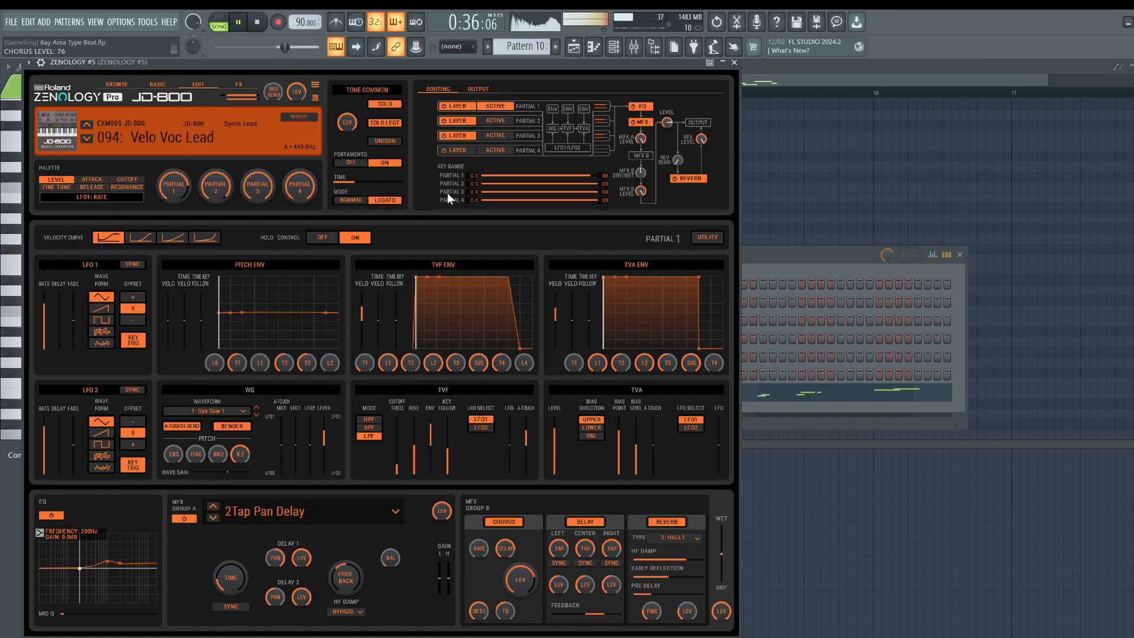
{"action": "left_click", "coordinate": [393, 141]}
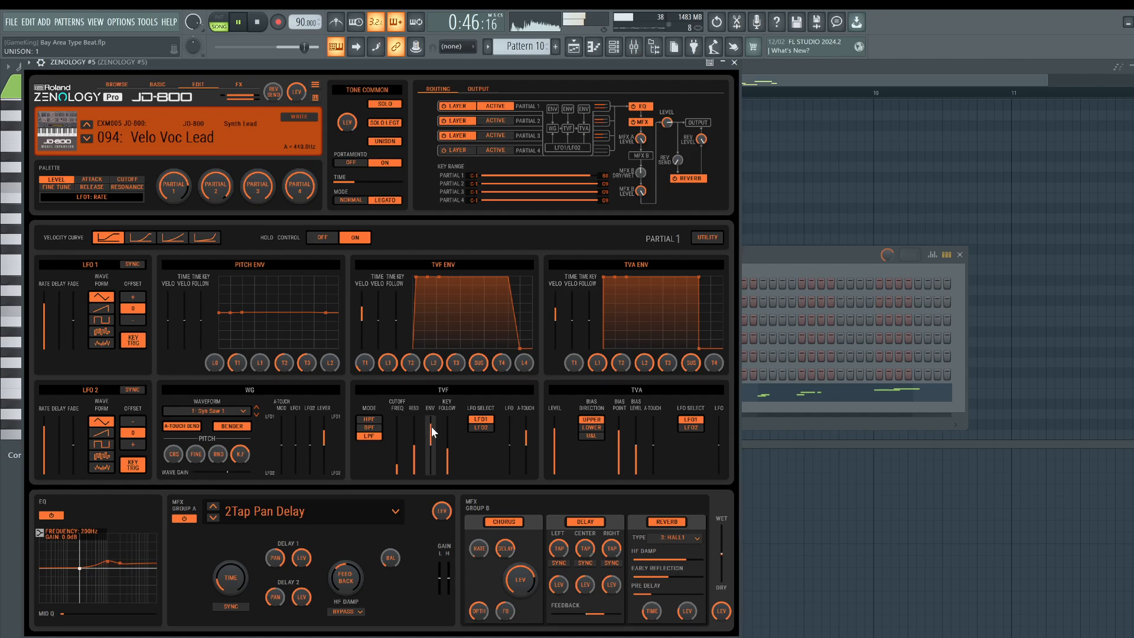
{"action": "left_click_drag", "start_coordinate": [431, 427], "coordinate": [431, 426]}
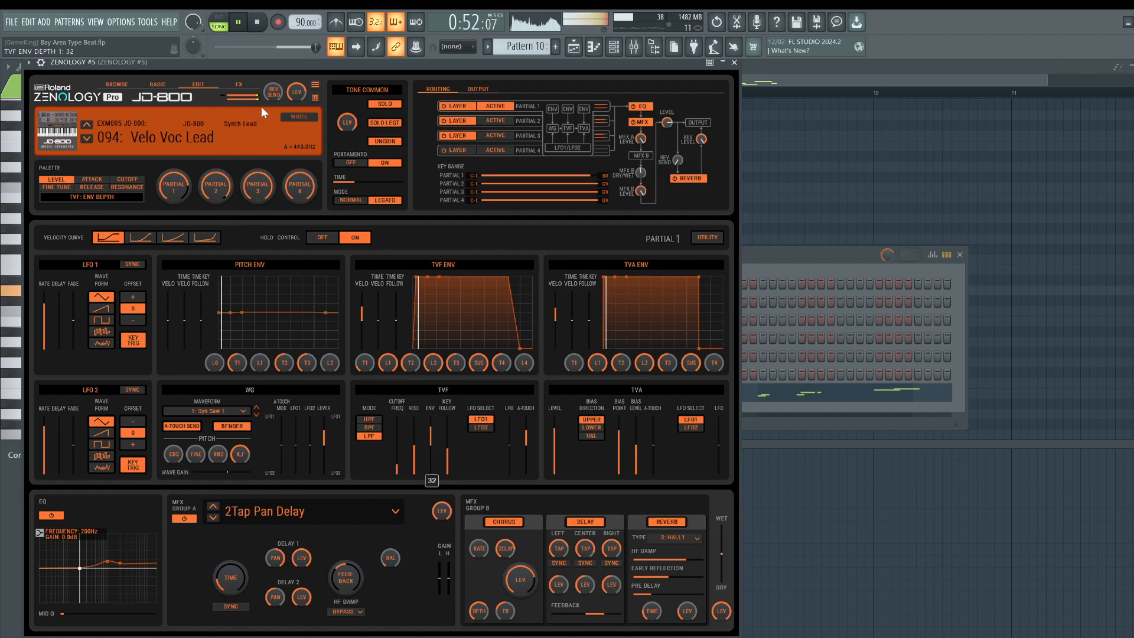
Audition the Metropolis, Velo Voc Lead and Semi-Orbit presets on ZENOLOGY #5, then check the mixer and stop playback.
{"action": "left_click", "coordinate": [154, 90]}
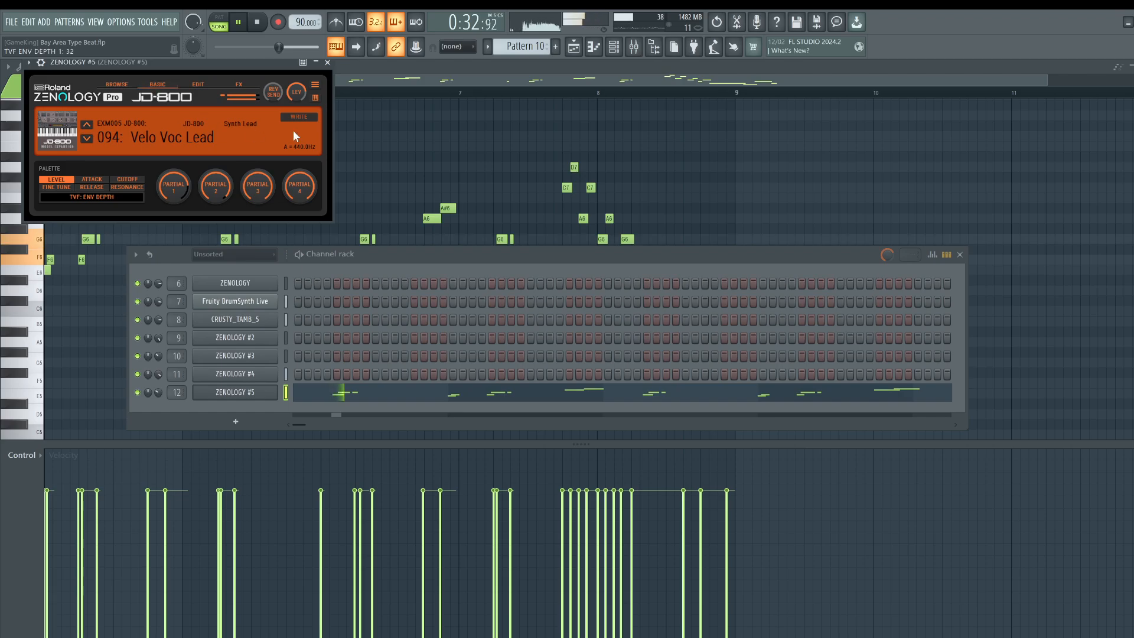
{"action": "left_click", "coordinate": [117, 85]}
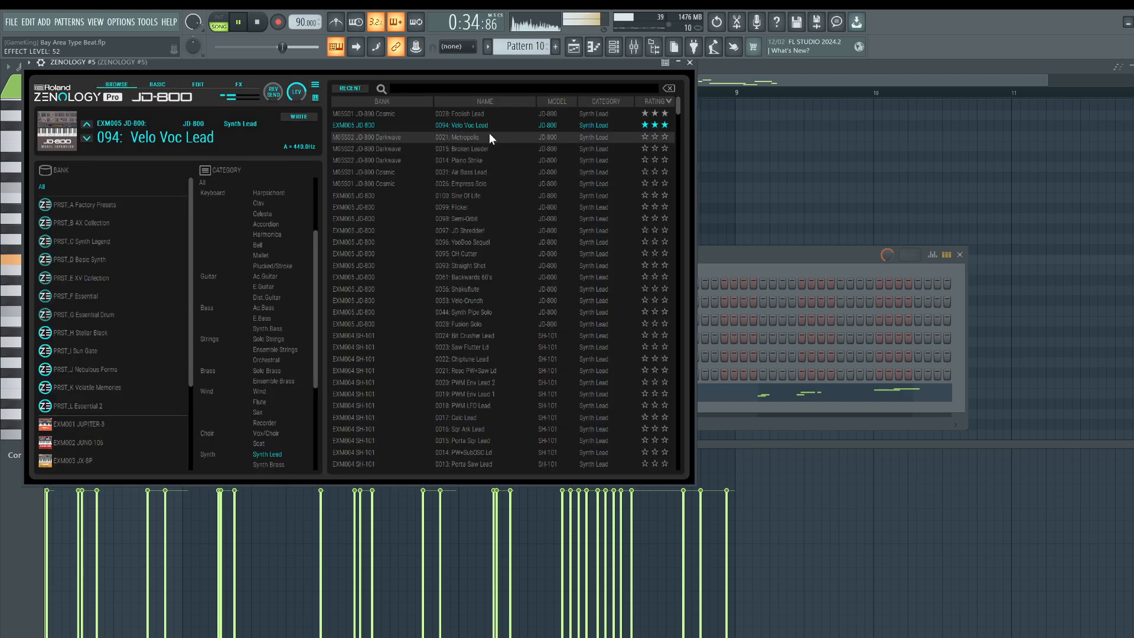
{"action": "left_click", "coordinate": [489, 134]}
{"action": "left_click", "coordinate": [487, 126]}
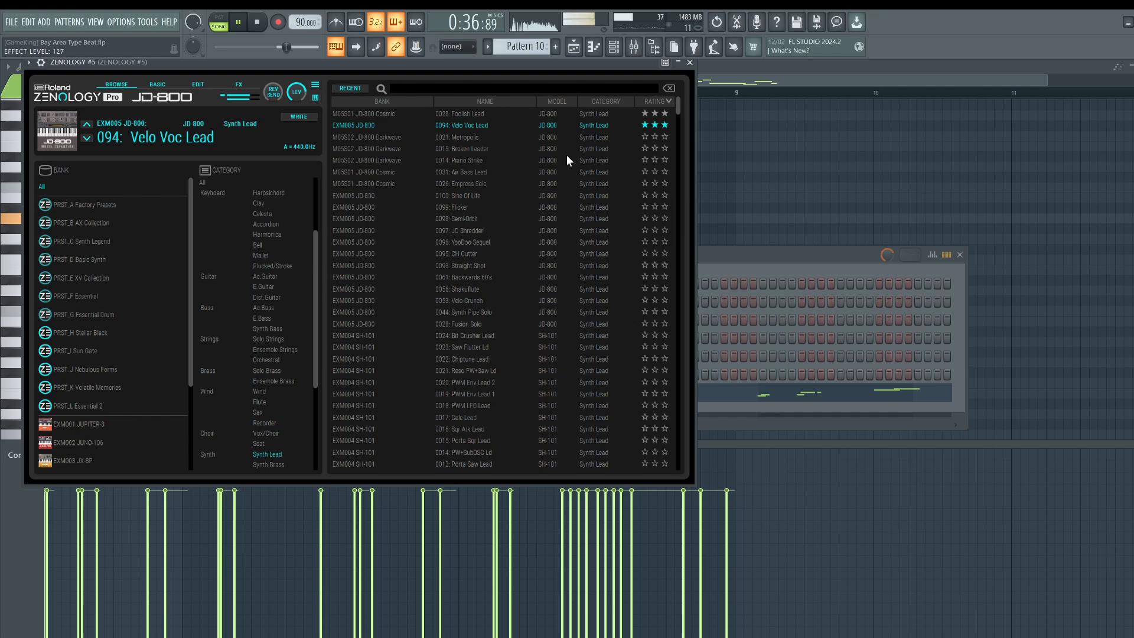
{"action": "left_click", "coordinate": [489, 218]}
{"action": "left_click", "coordinate": [634, 46]}
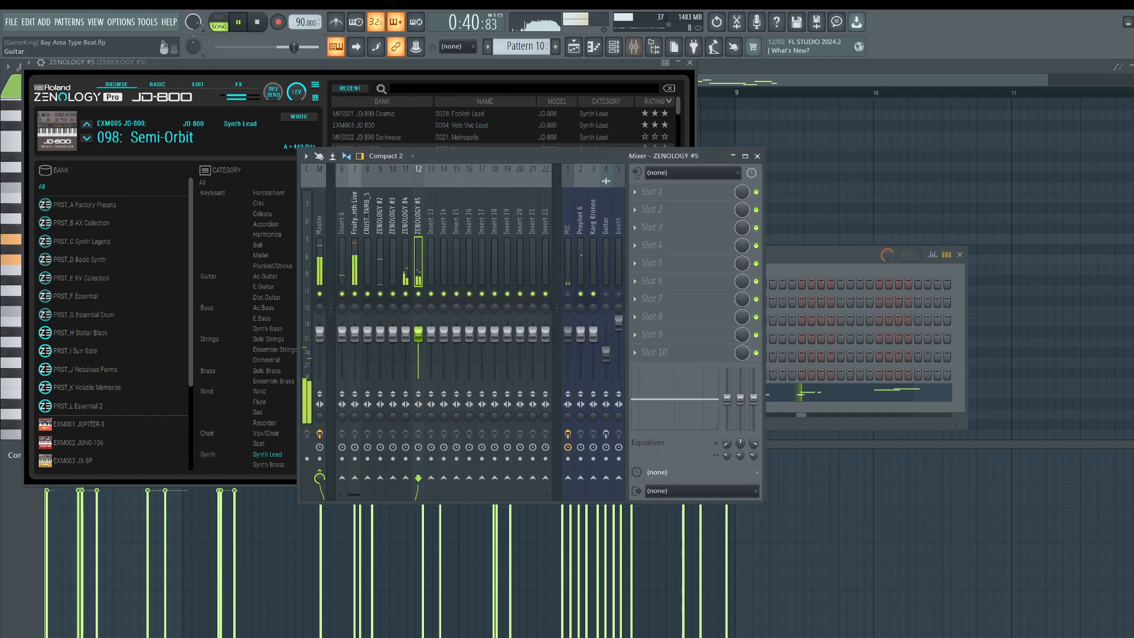
{"action": "key", "text": "space"}
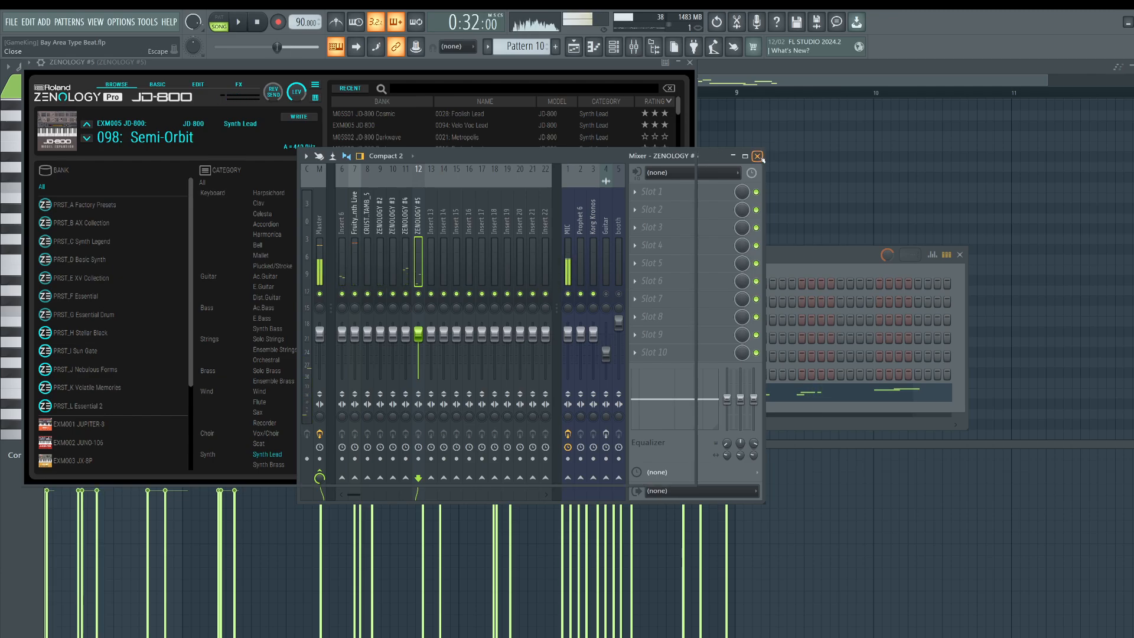
{"action": "left_click", "coordinate": [757, 156]}
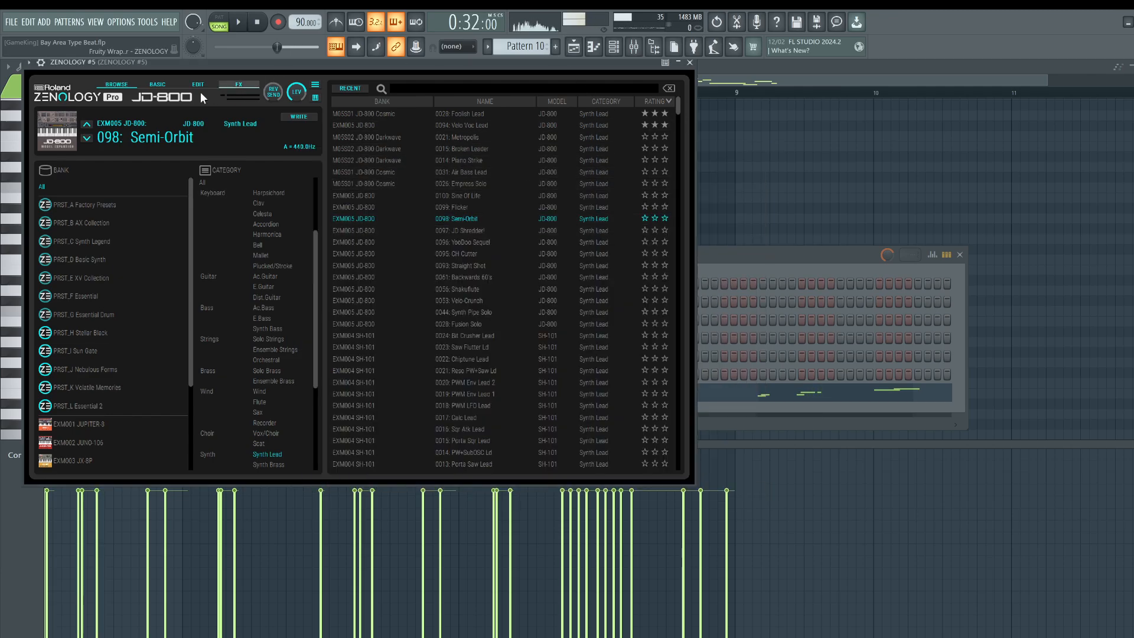
Step through the Flicker, Sine Of Life and Gee Funk Bass presets on ZENOLOGY #5 during playback.
{"action": "left_click", "coordinate": [155, 84]}
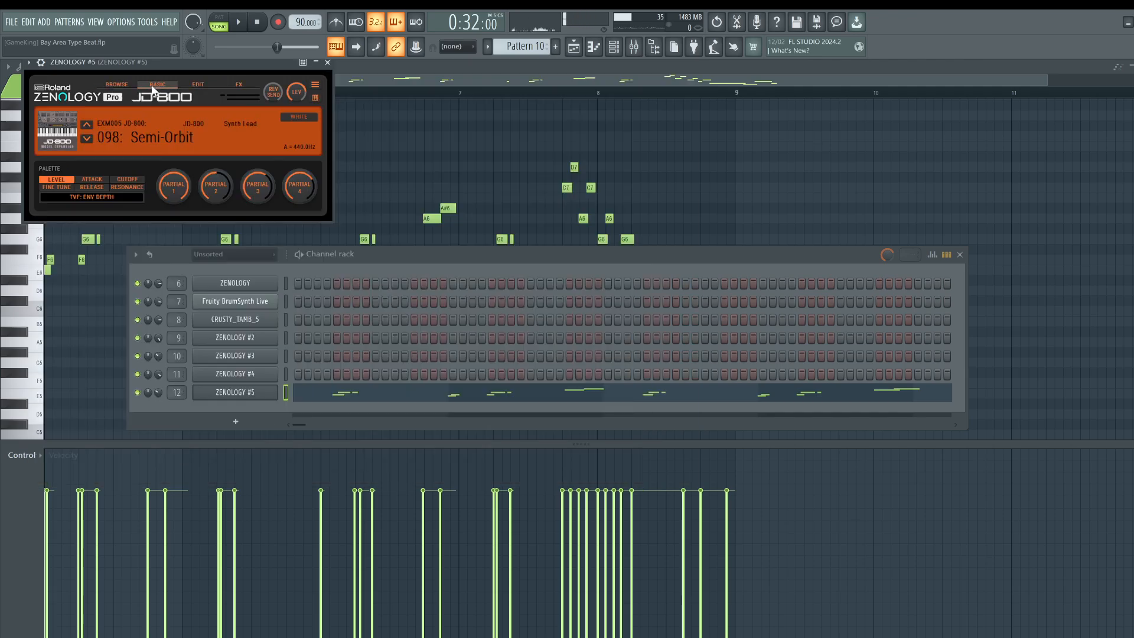
{"action": "left_click", "coordinate": [87, 139]}
{"action": "key", "text": "space"}
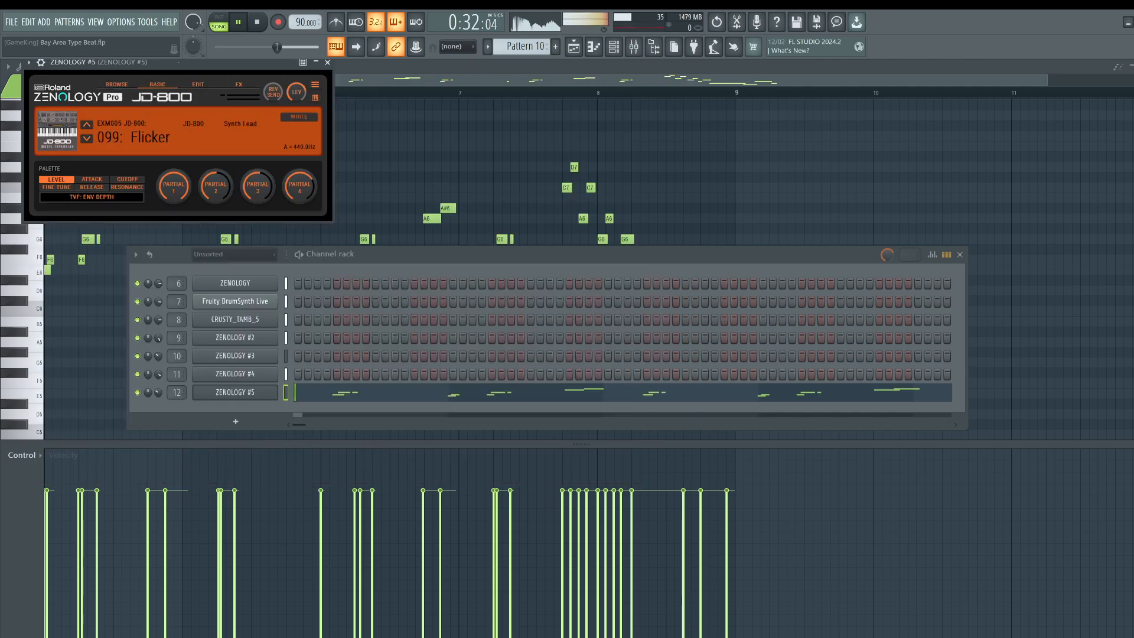
{"action": "left_click", "coordinate": [87, 137]}
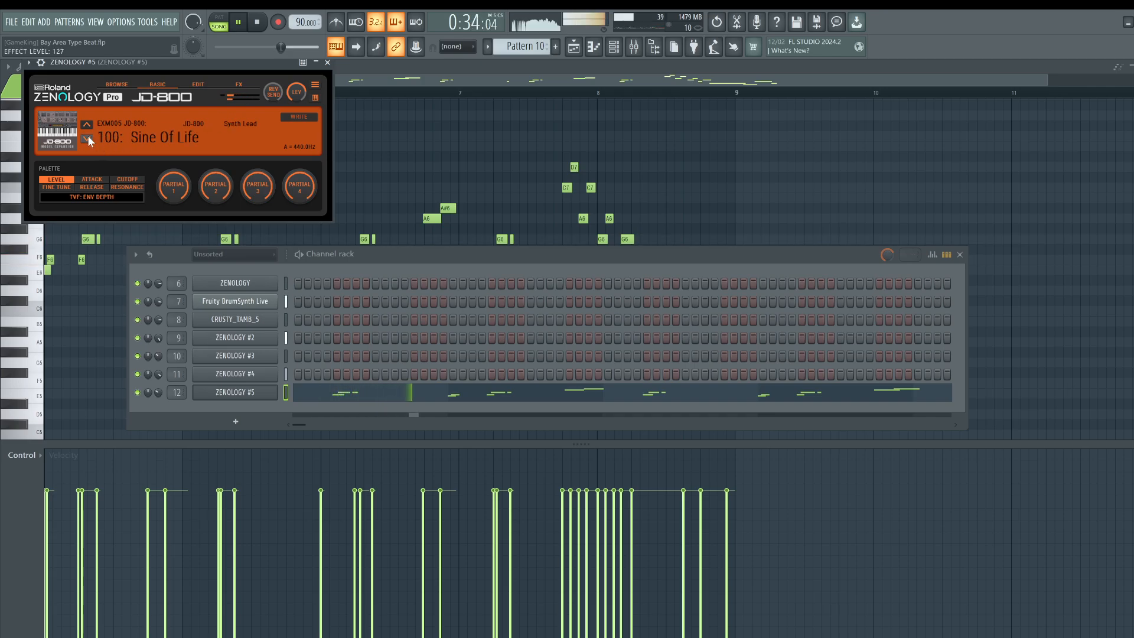
{"action": "left_click", "coordinate": [87, 138]}
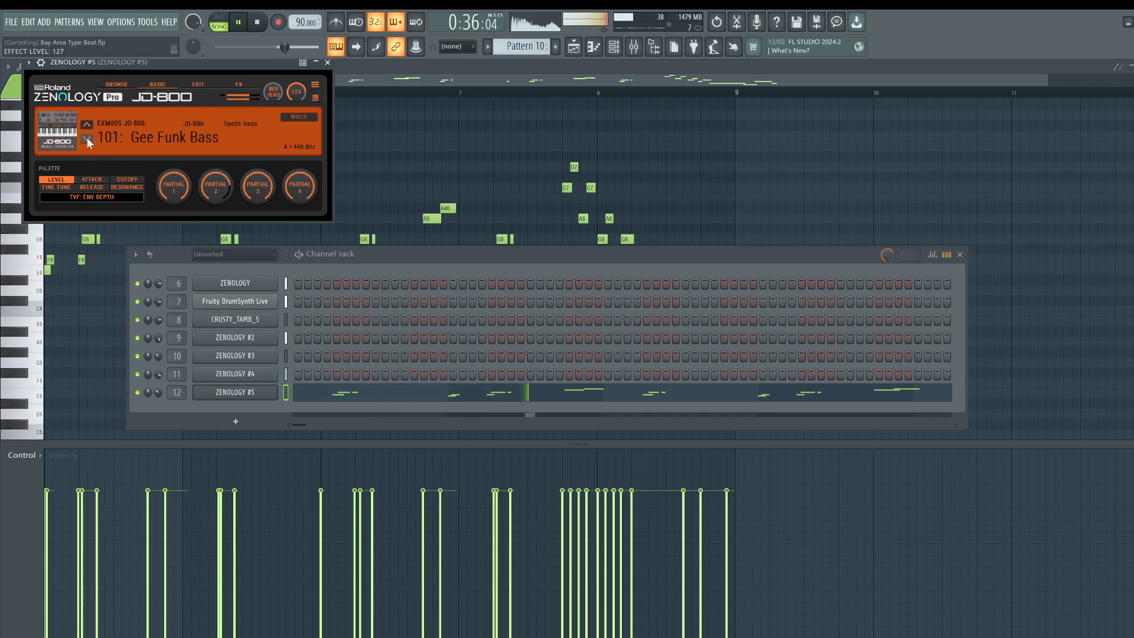
Audition Synth Lead presets including Metropolis, Empress Solo, CH Cutter and Straight Shot, and settle on Velo Voc Lead for ZENOLOGY #5.
{"action": "left_click", "coordinate": [157, 136]}
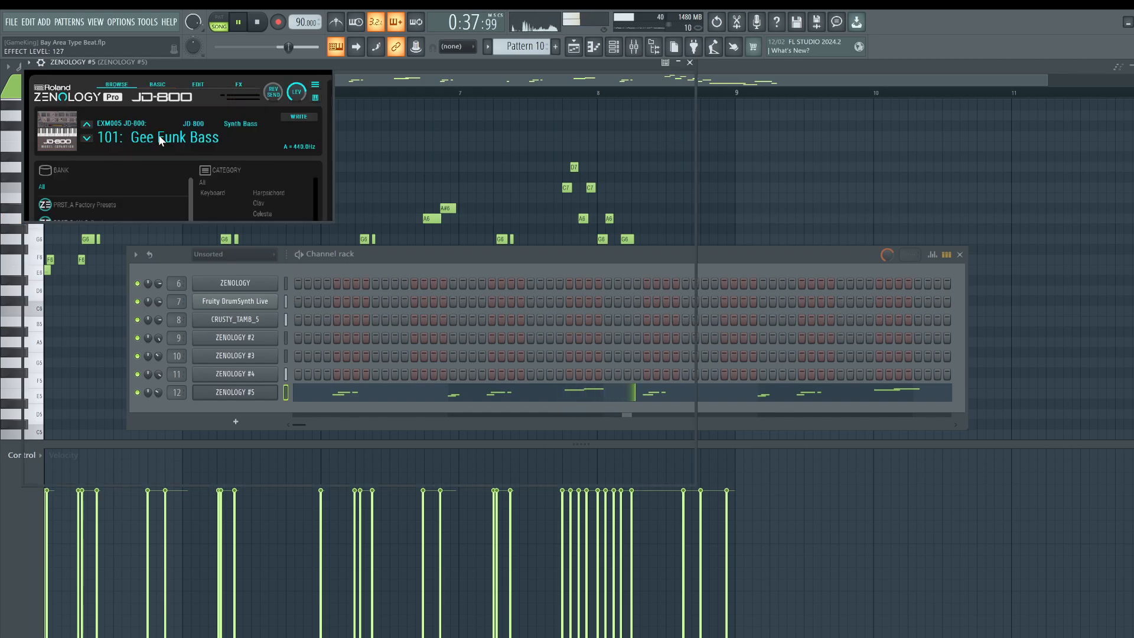
{"action": "left_click", "coordinate": [595, 138]}
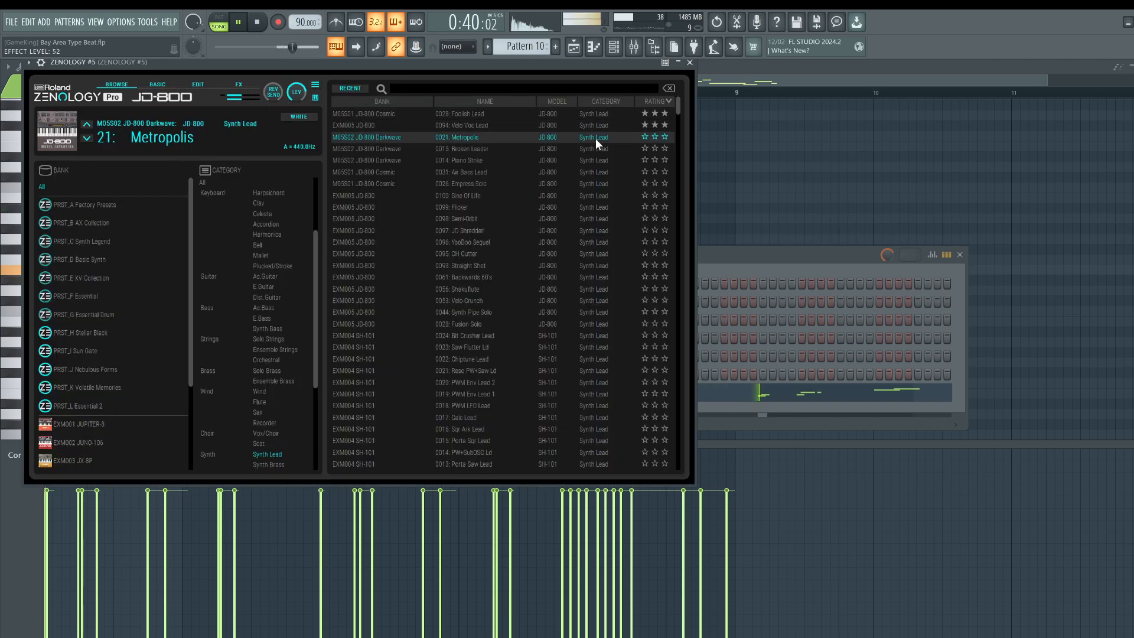
{"action": "left_click", "coordinate": [584, 149]}
{"action": "left_click", "coordinate": [577, 172]}
{"action": "left_click", "coordinate": [572, 185]}
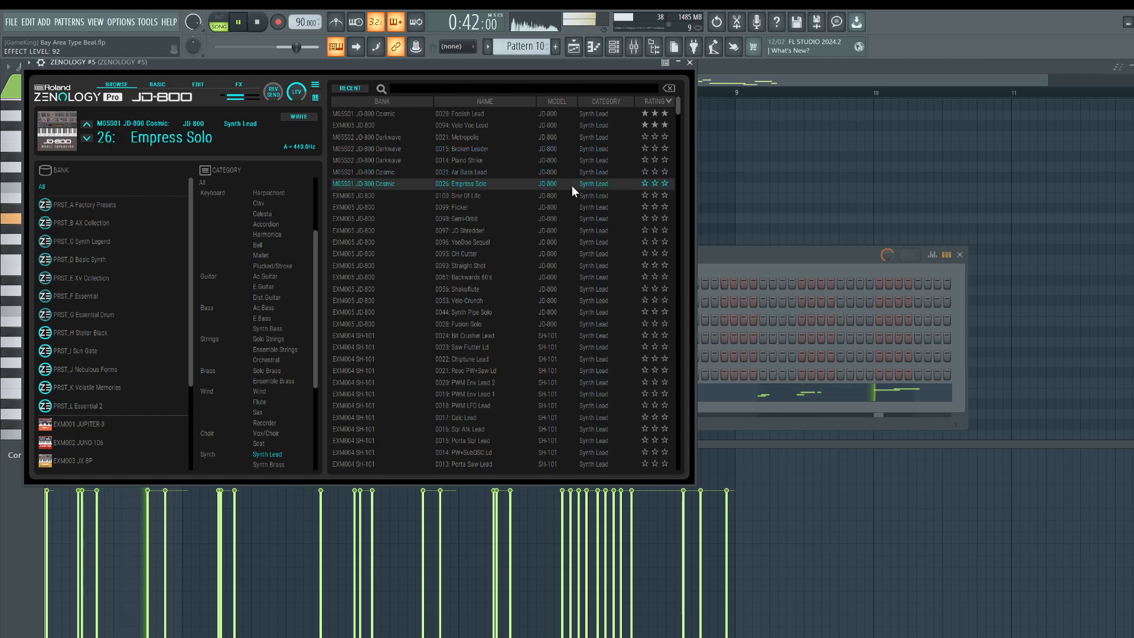
{"action": "left_click", "coordinate": [571, 195]}
{"action": "left_click", "coordinate": [560, 254]}
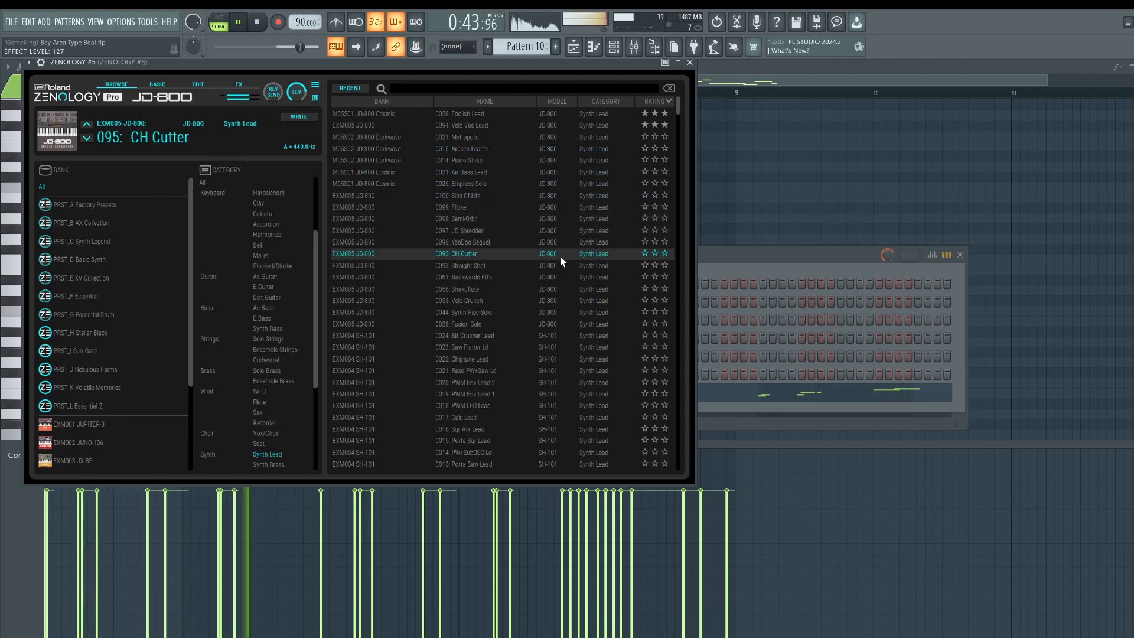
{"action": "left_click", "coordinate": [557, 266]}
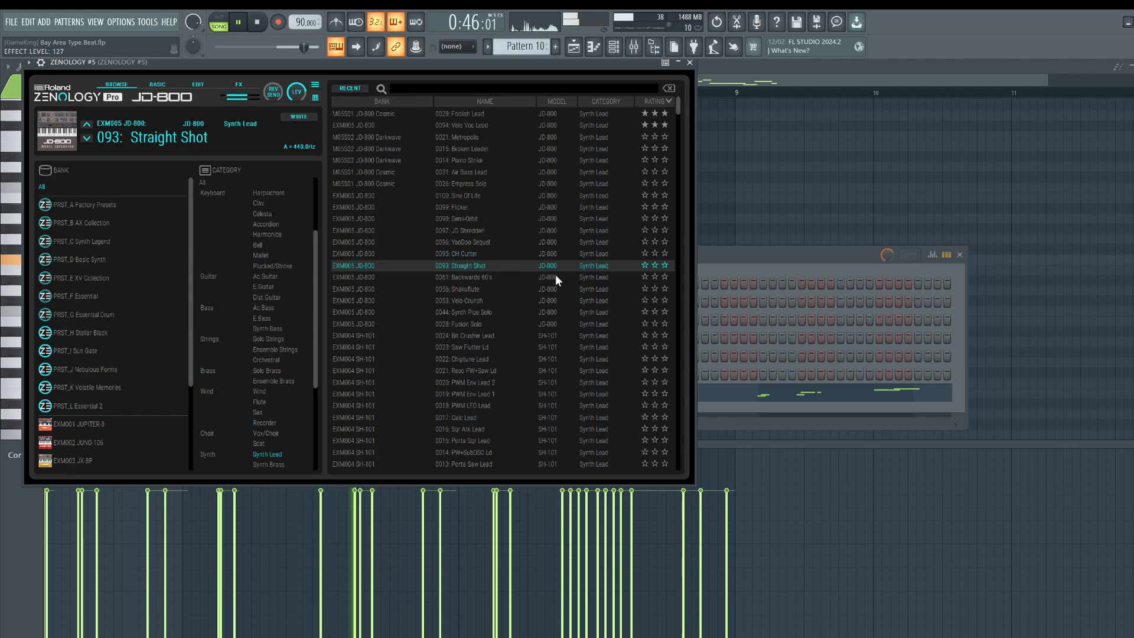
{"action": "left_click", "coordinate": [551, 282]}
{"action": "left_click", "coordinate": [519, 126]}
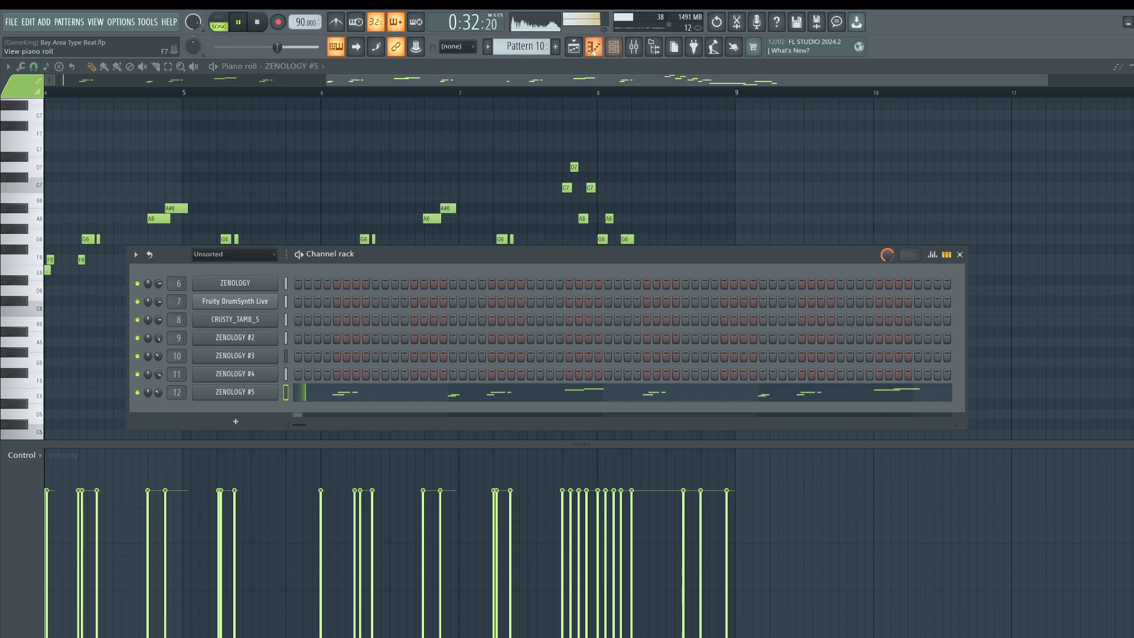
Show the playlist arrangement and play the song from the beginning.
{"action": "key", "text": "F5"}
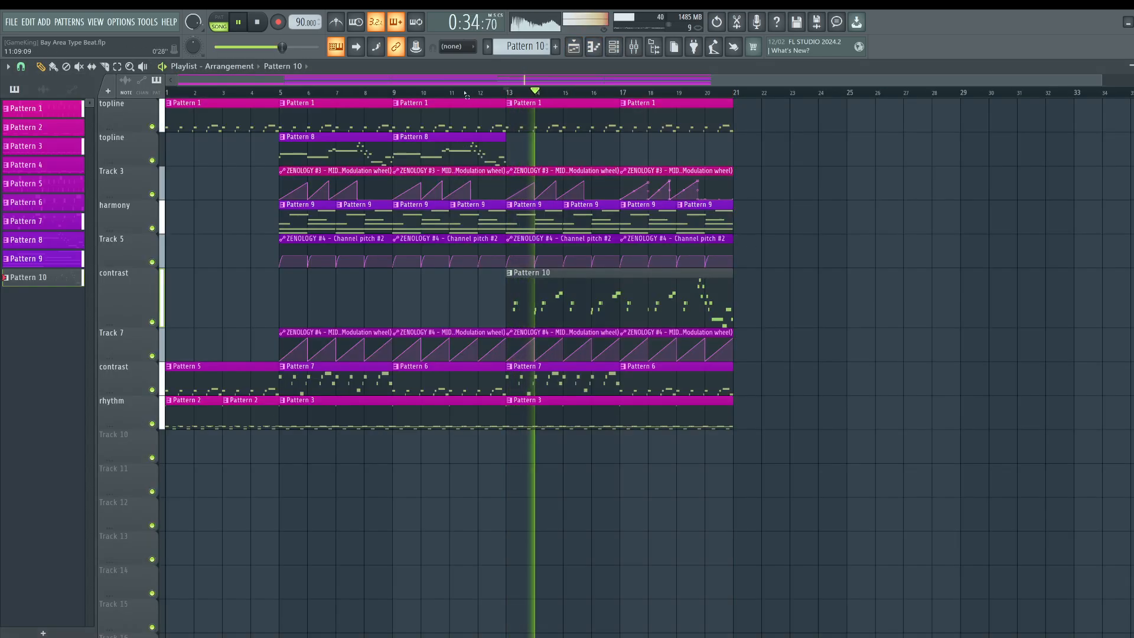
{"action": "key", "text": "space"}
{"action": "key", "text": "Home"}
{"action": "key", "text": "space"}
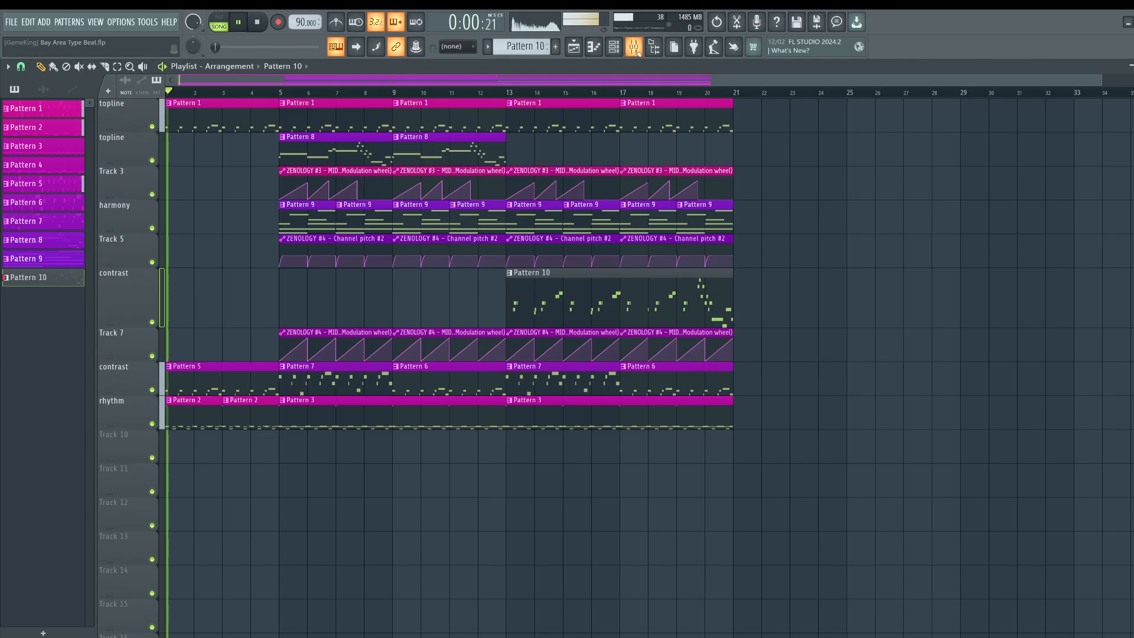
{"action": "key", "text": "F9"}
{"action": "key", "text": "F9"}
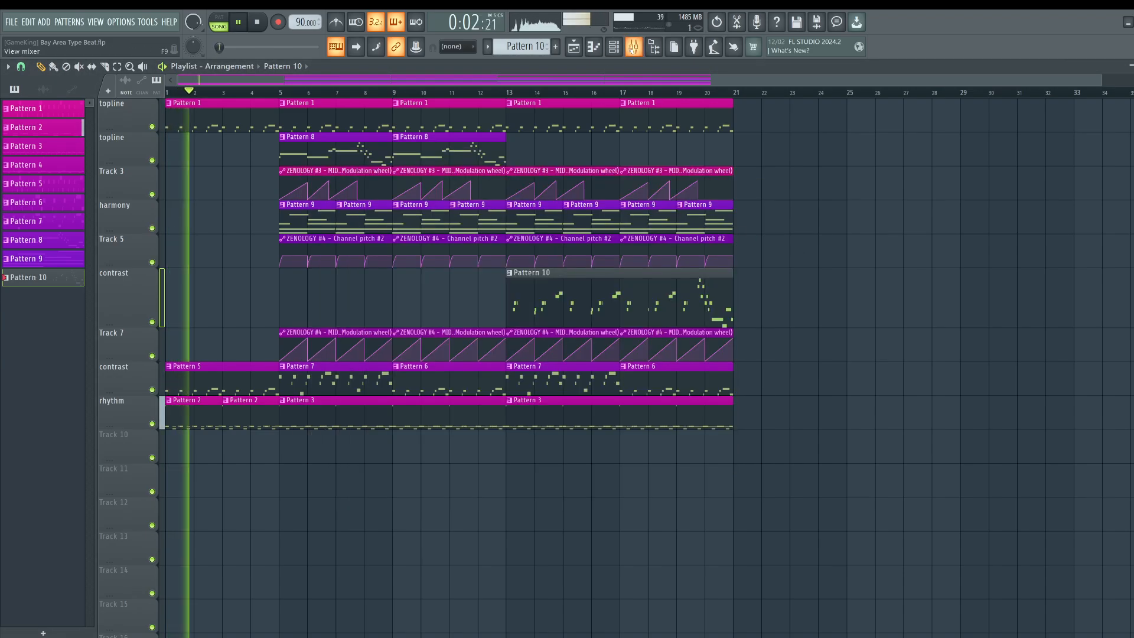
Check the channel rack and mixer during playback, then stop the song and unmute the MIC track.
{"action": "key", "text": "F9"}
{"action": "key", "text": "F9"}
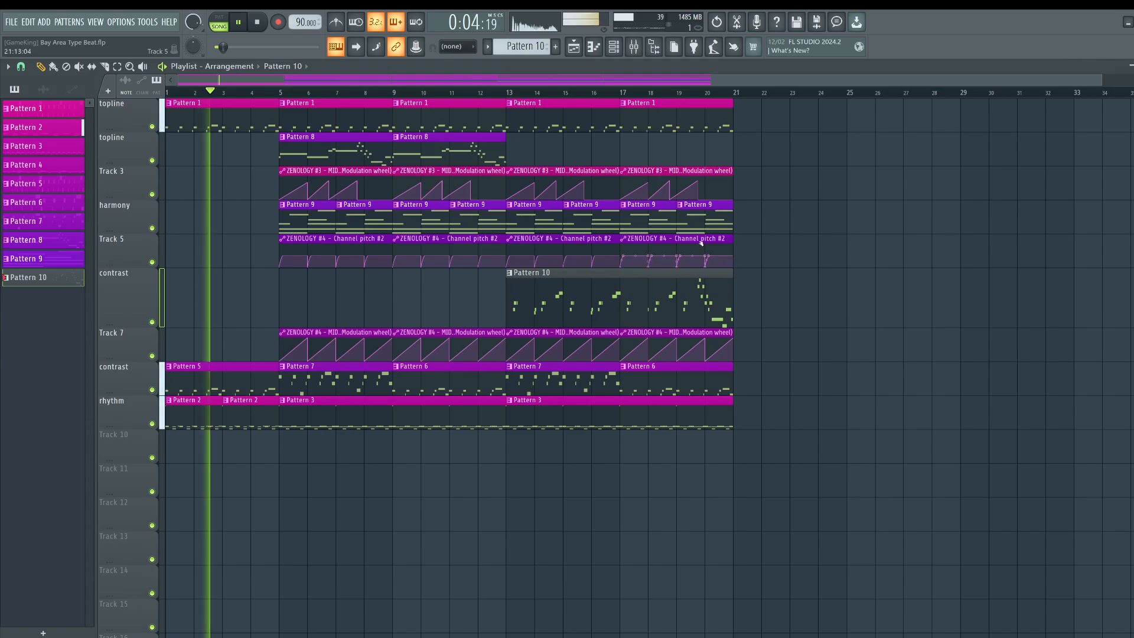
{"action": "key", "text": "F6"}
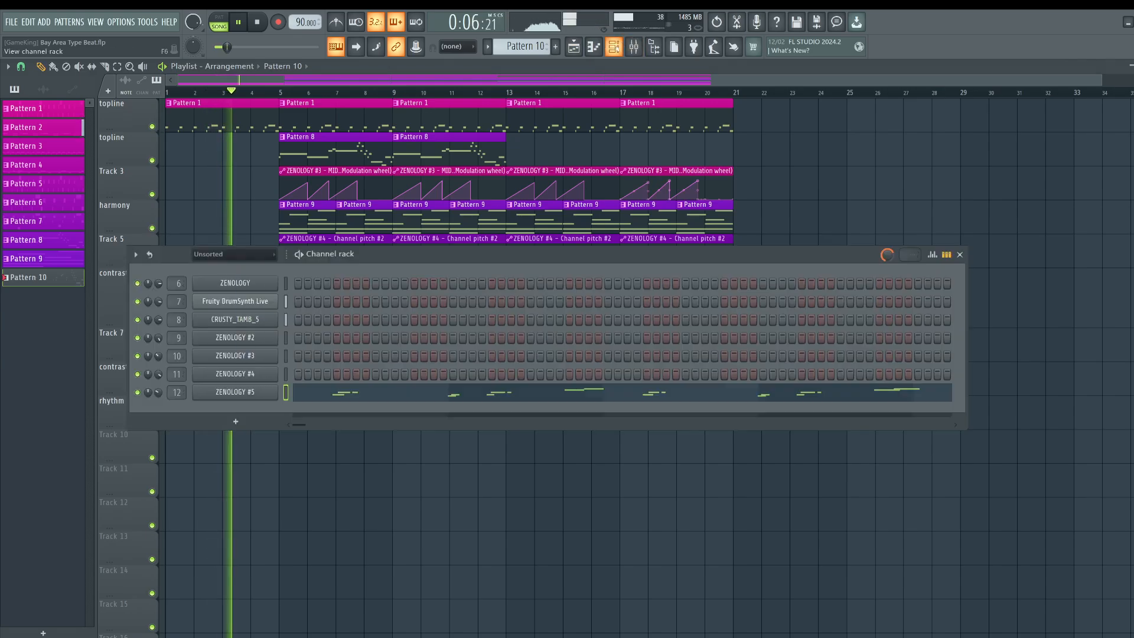
{"action": "key", "text": "F9"}
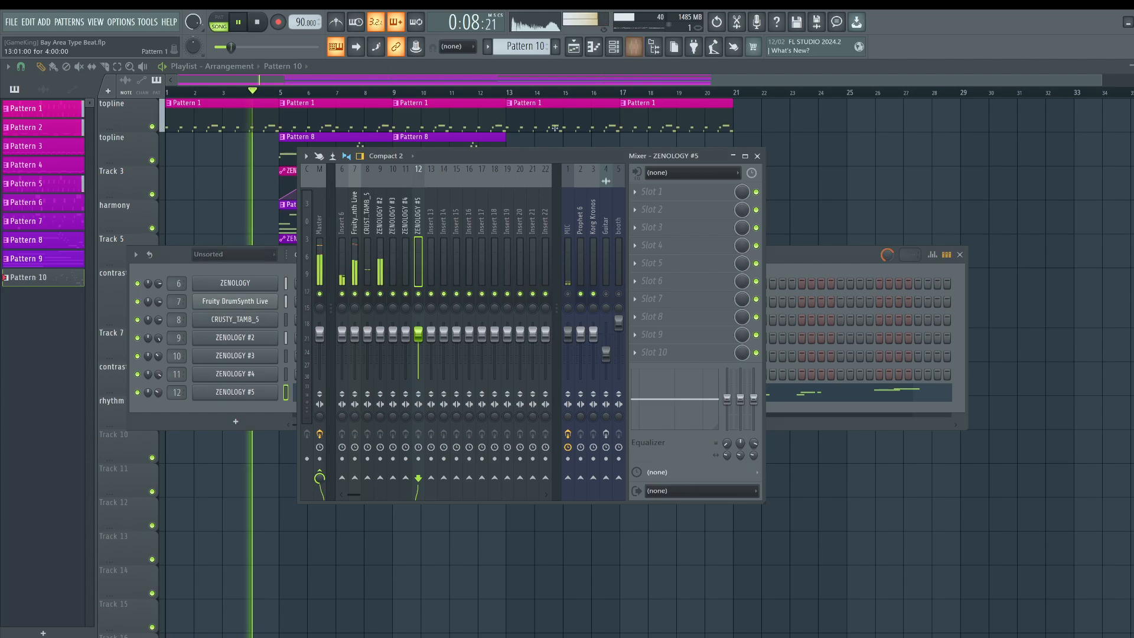
{"action": "key", "text": "space"}
{"action": "left_click", "coordinate": [568, 294]}
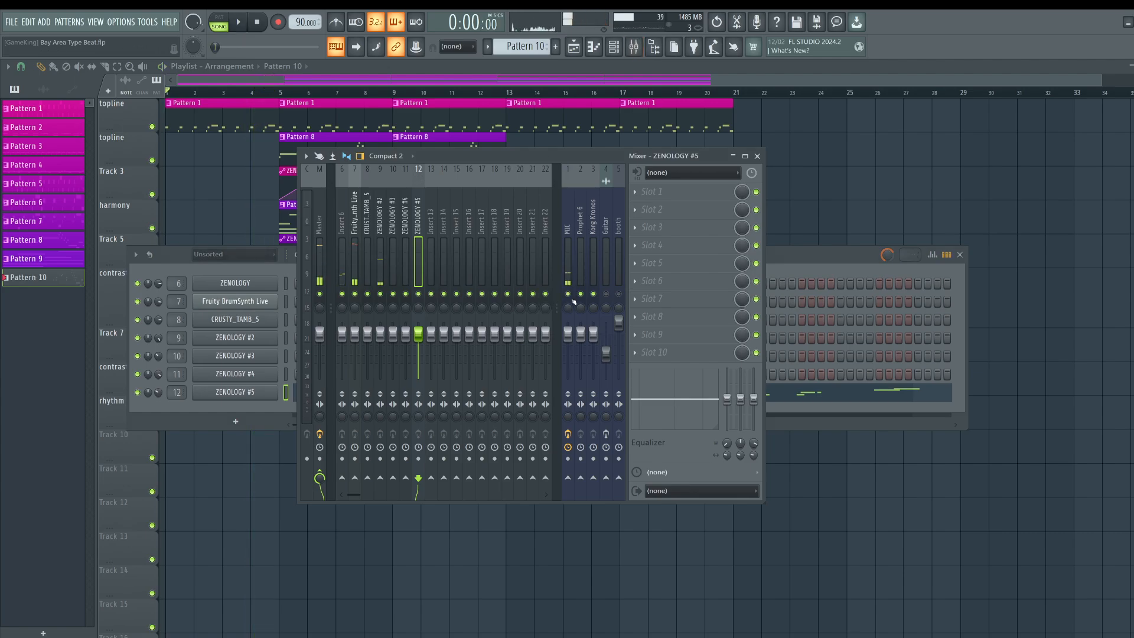
Load NeuralAmpModeler in the first effect slot of the Fruity DrumSynth Live mixer track and turn off its EQ.
{"action": "left_click", "coordinate": [376, 248]}
{"action": "left_click", "coordinate": [355, 246]}
{"action": "left_click", "coordinate": [672, 196]}
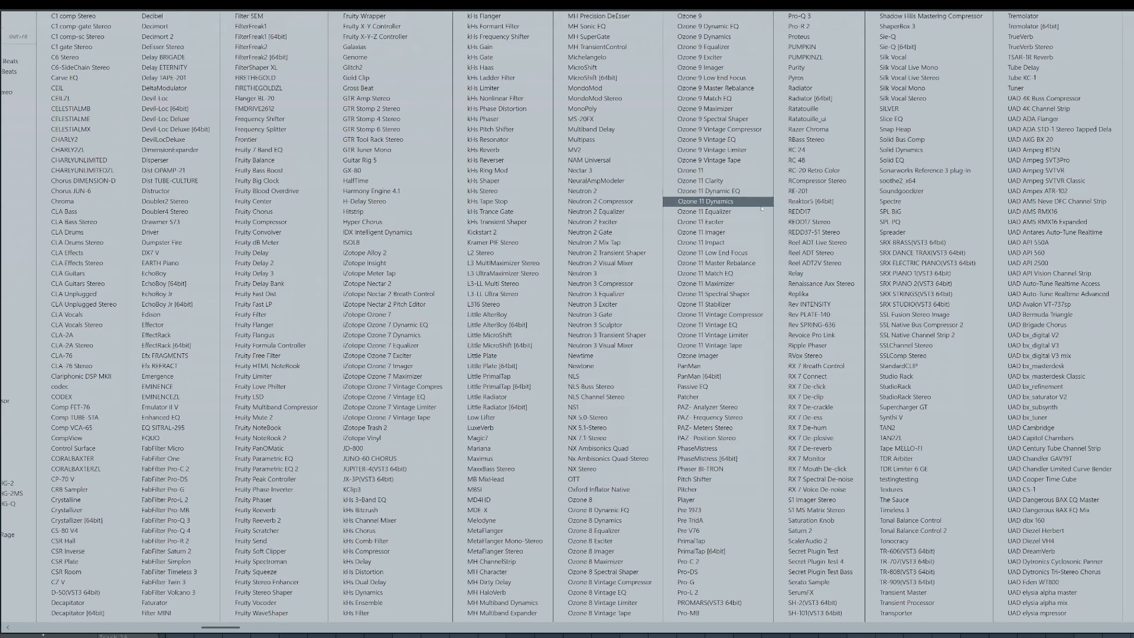
{"action": "left_click", "coordinate": [644, 181]}
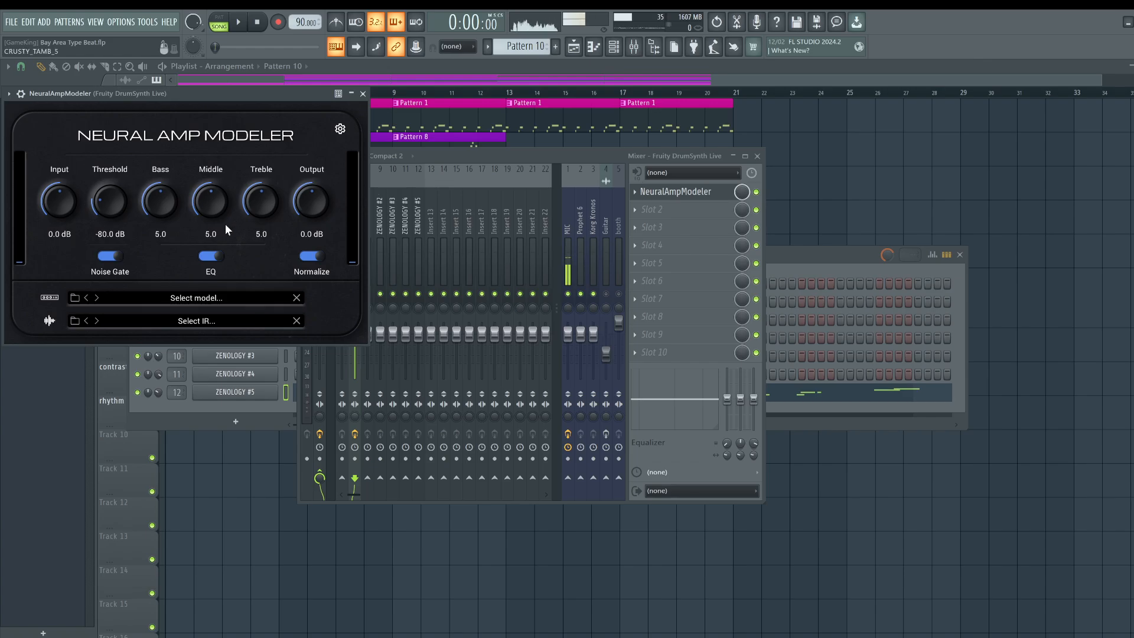
{"action": "left_click", "coordinate": [212, 256]}
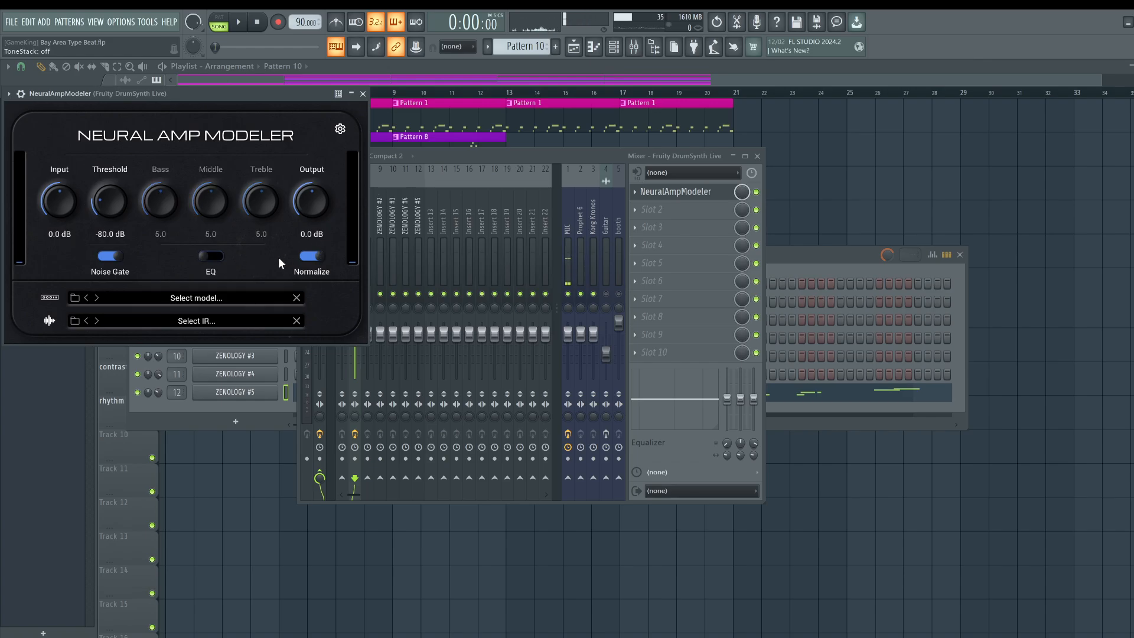
Load the AKAI MPC 2000 XL.nam model from the Past to Future Reverb Models folder under Samples > NAM on the Portable (D:) drive.
{"action": "left_click", "coordinate": [150, 297]}
{"action": "scroll", "coordinate": [63, 236], "scroll_direction": "down", "scroll_amount": 4}
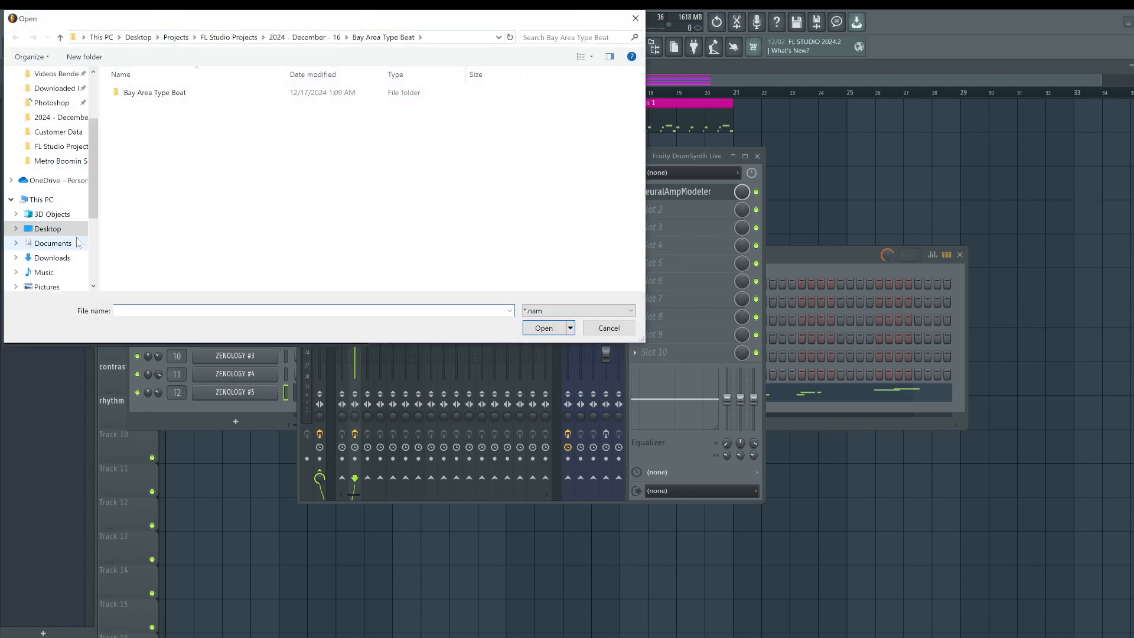
{"action": "left_click", "coordinate": [64, 235]}
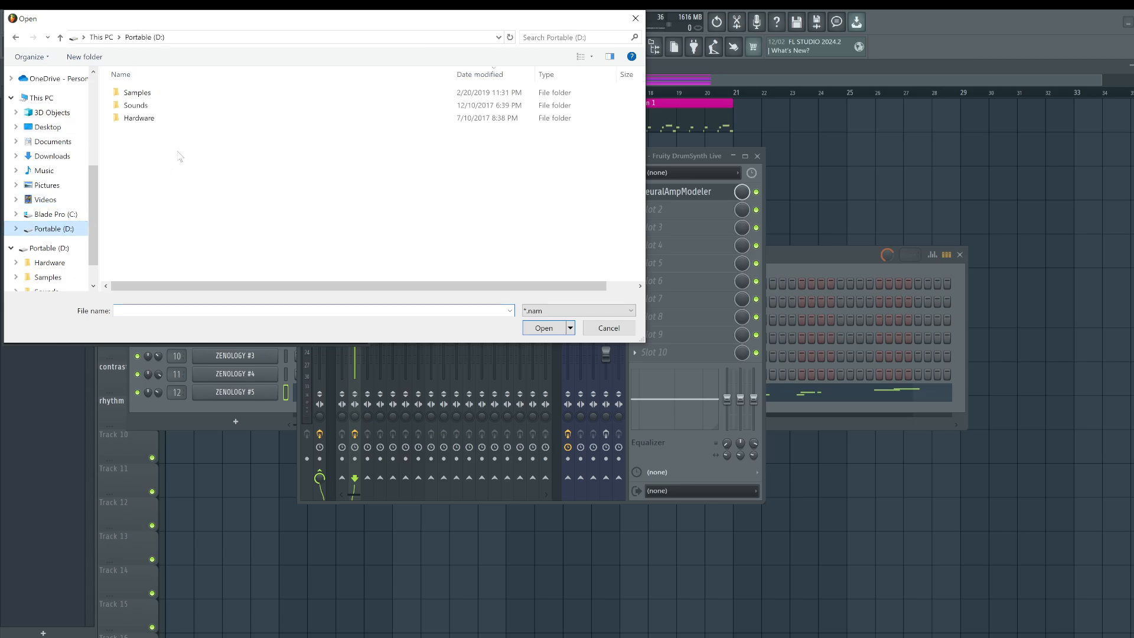
{"action": "double_click", "coordinate": [164, 99]}
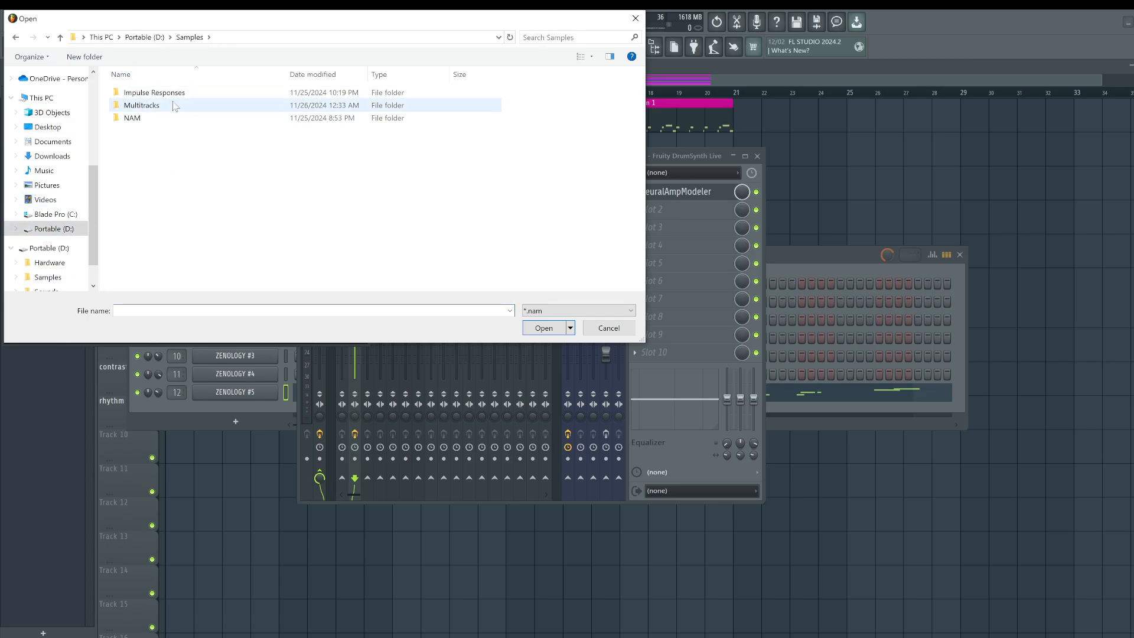
{"action": "left_click", "coordinate": [177, 120]}
{"action": "double_click", "coordinate": [177, 120]}
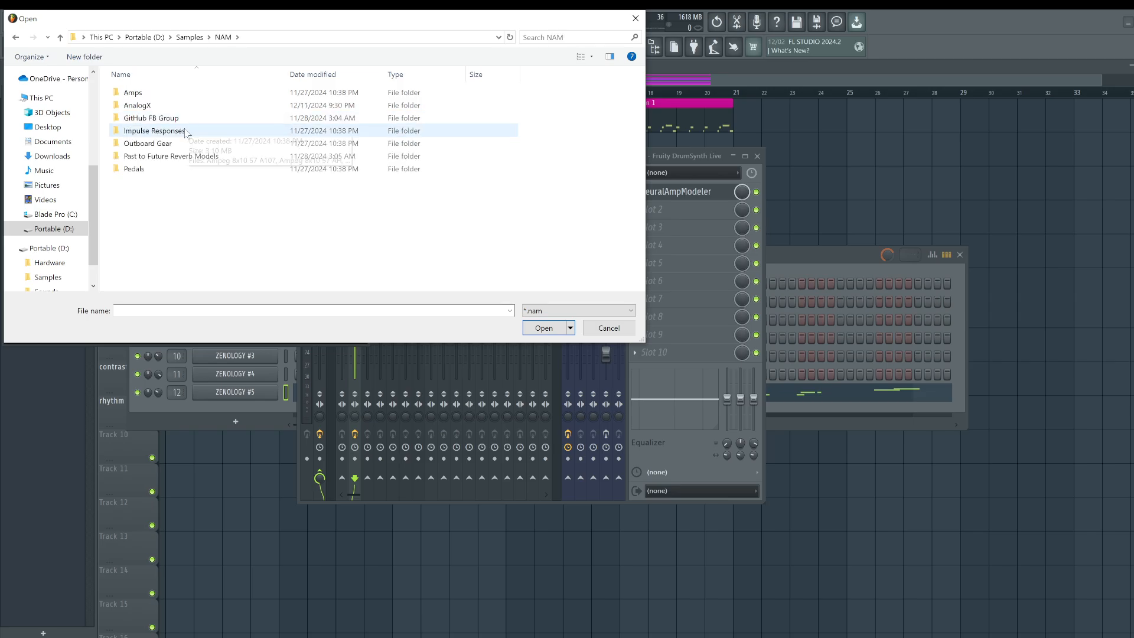
{"action": "double_click", "coordinate": [184, 156]}
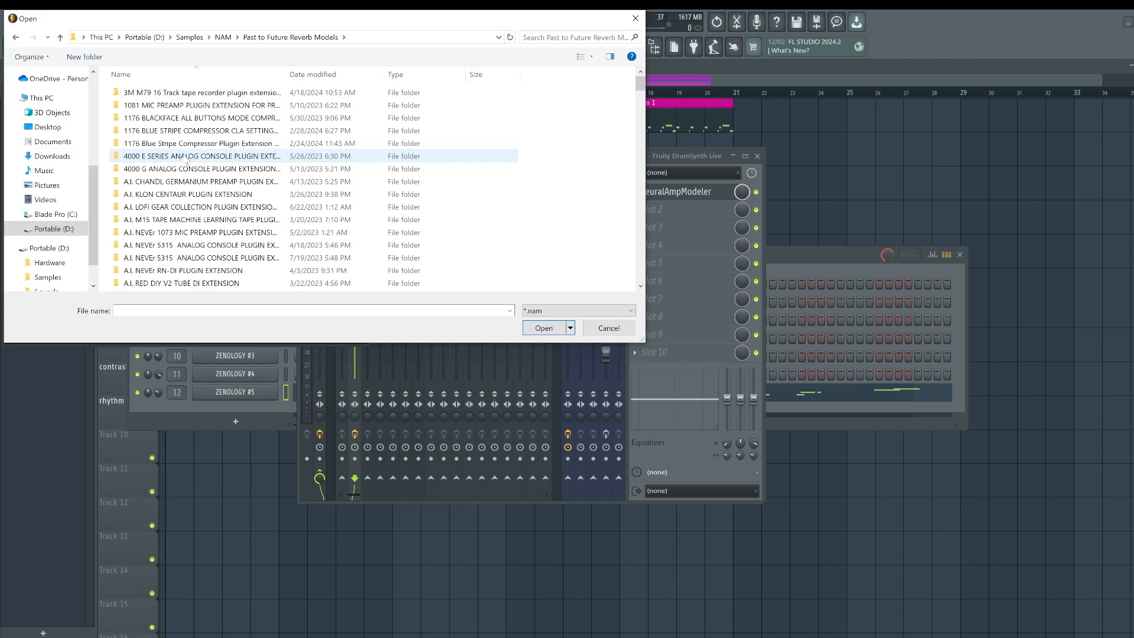
{"action": "scroll", "coordinate": [187, 160], "scroll_direction": "down", "scroll_amount": 20}
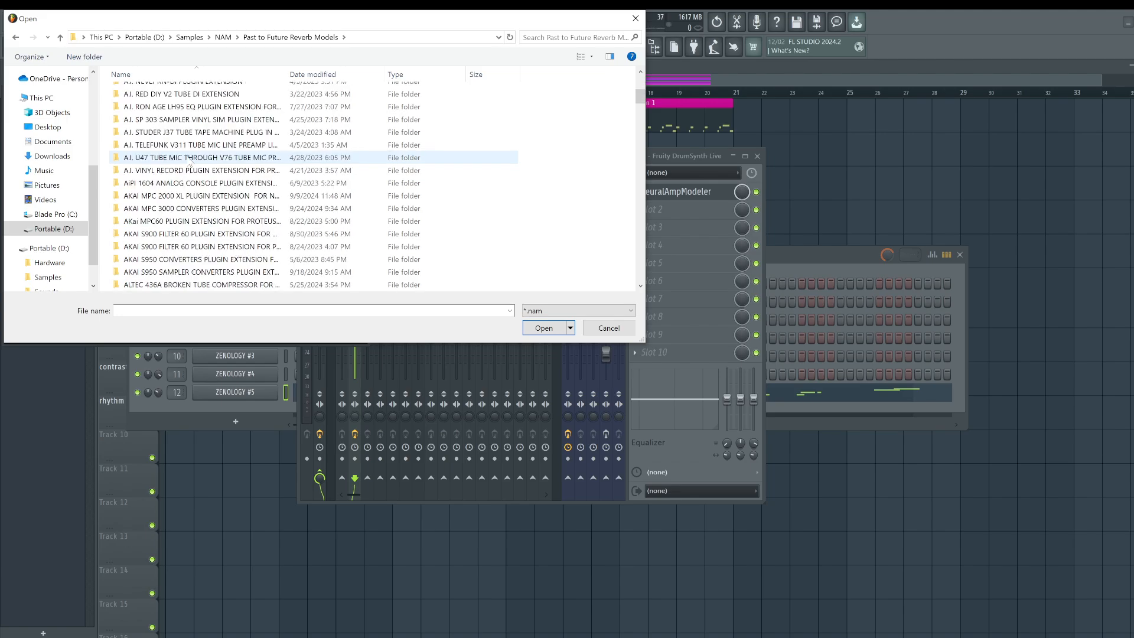
{"action": "scroll", "coordinate": [189, 162], "scroll_direction": "down", "scroll_amount": 10}
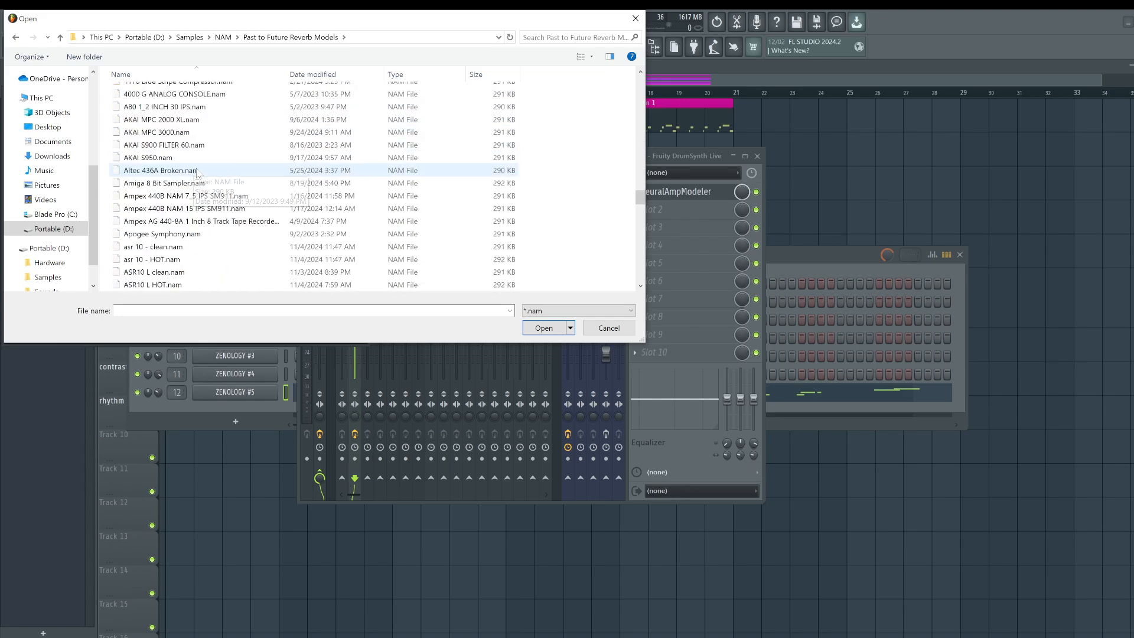
{"action": "left_click", "coordinate": [236, 229]}
{"action": "left_click", "coordinate": [527, 326]}
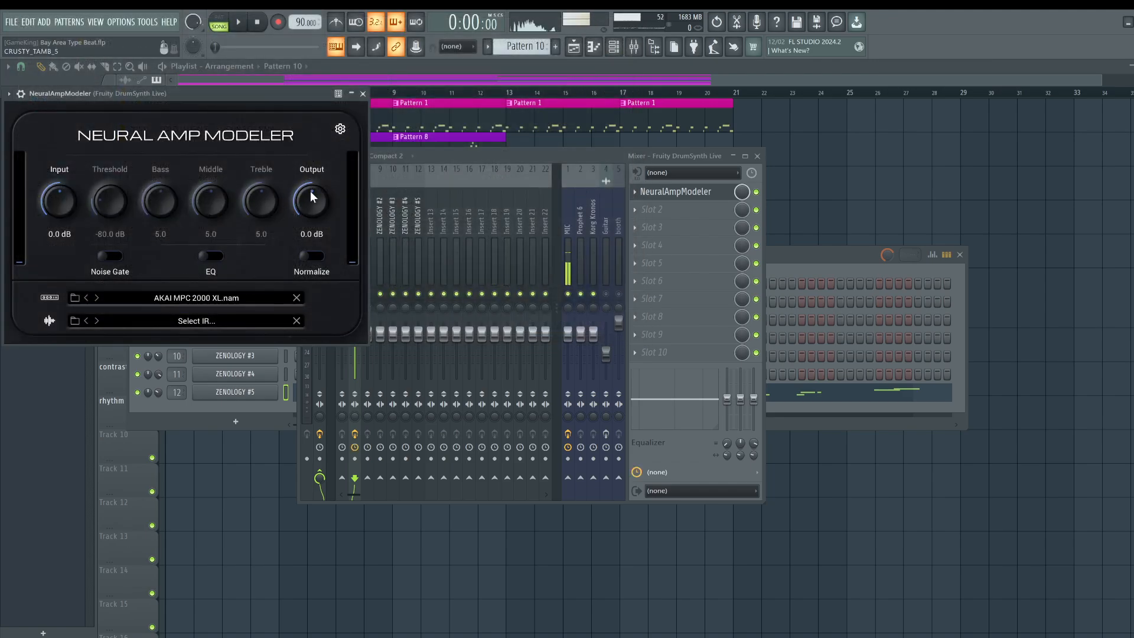
Play the song, mute the MIC track, and set NeuralAmpModeler's input to 1.0 dB and output to -11.0 dB.
{"action": "key", "text": "space"}
{"action": "left_click_drag", "start_coordinate": [312, 198], "coordinate": [312, 215]}
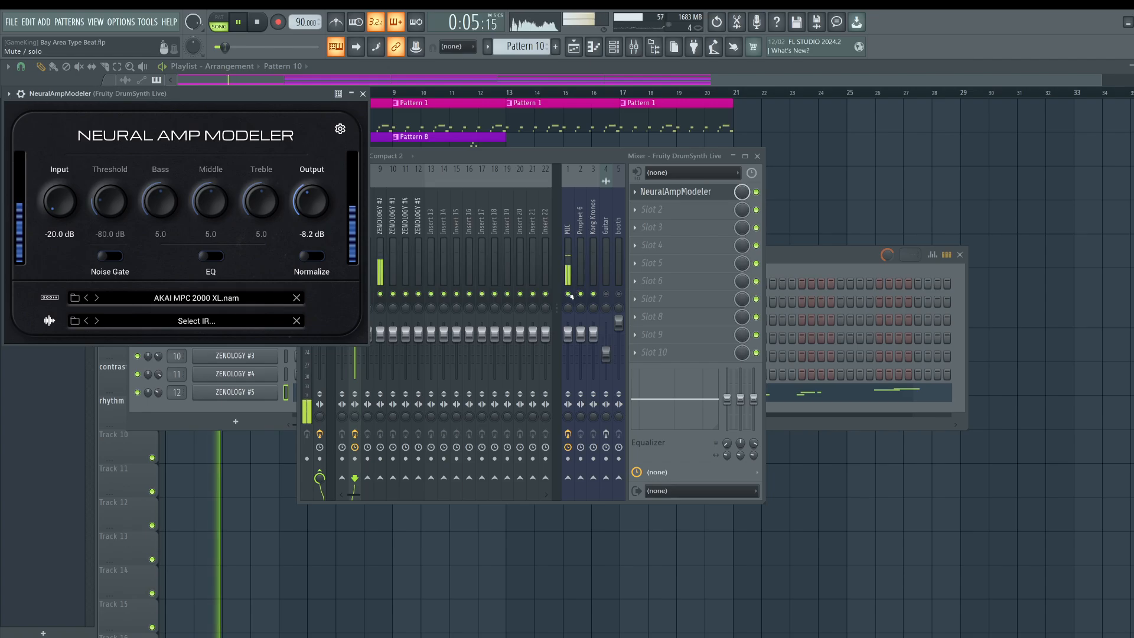
{"action": "left_click", "coordinate": [568, 294]}
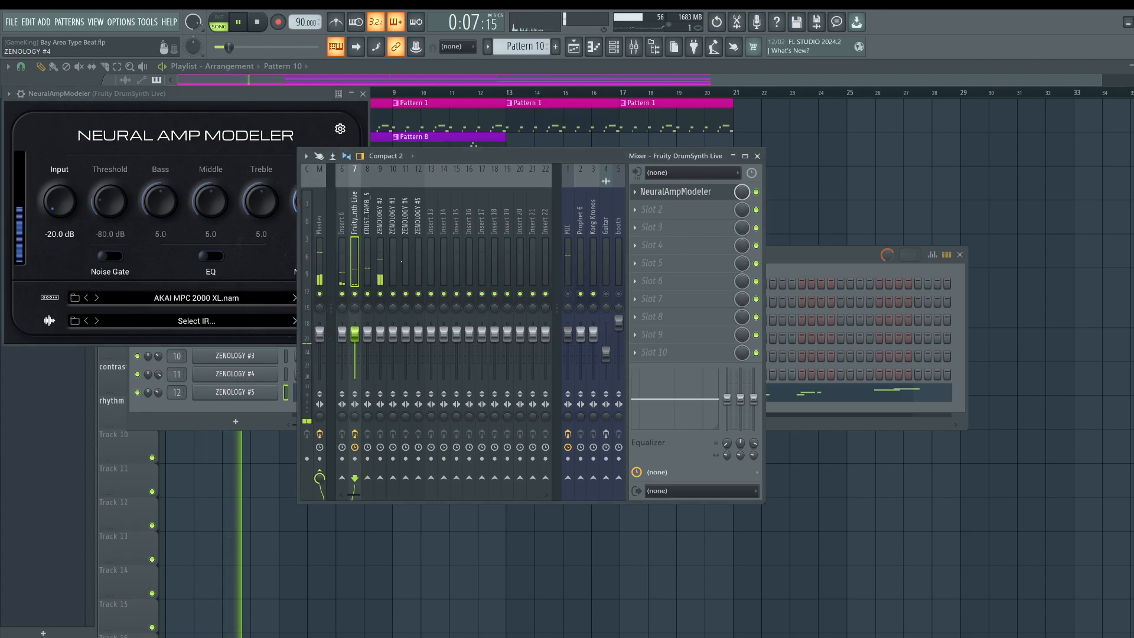
{"action": "left_click_drag", "start_coordinate": [76, 213], "coordinate": [76, 198]}
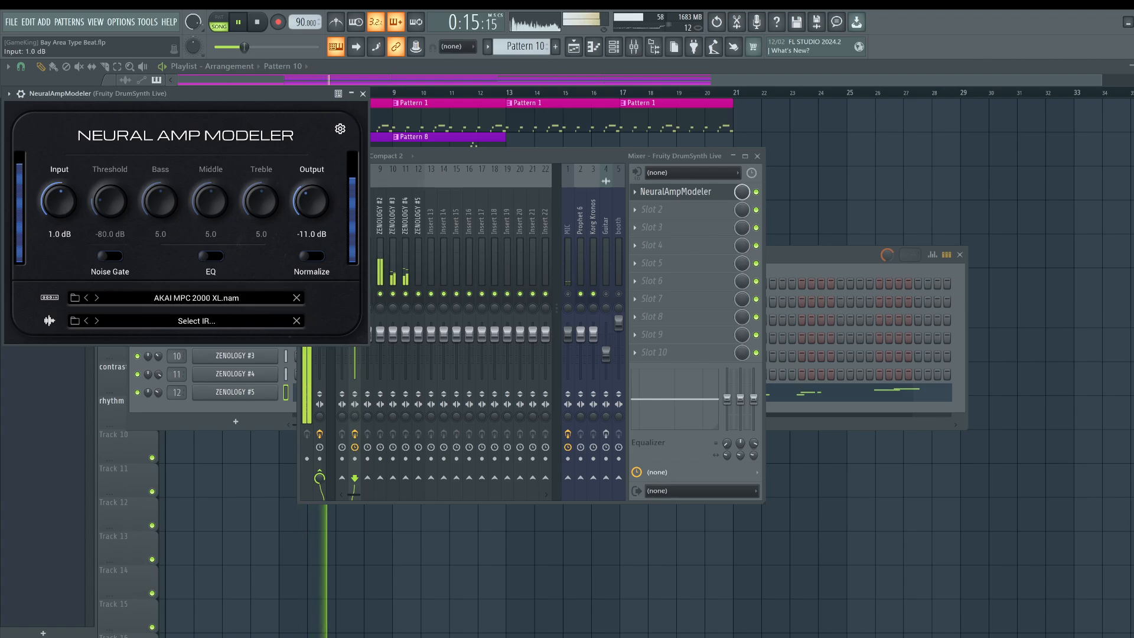
Compare the AKAI MPC 3000 and MPC 2000 XL models, then load MPC60 with input at -3.5 dB and output at -5.5 dB.
{"action": "left_click", "coordinate": [97, 297]}
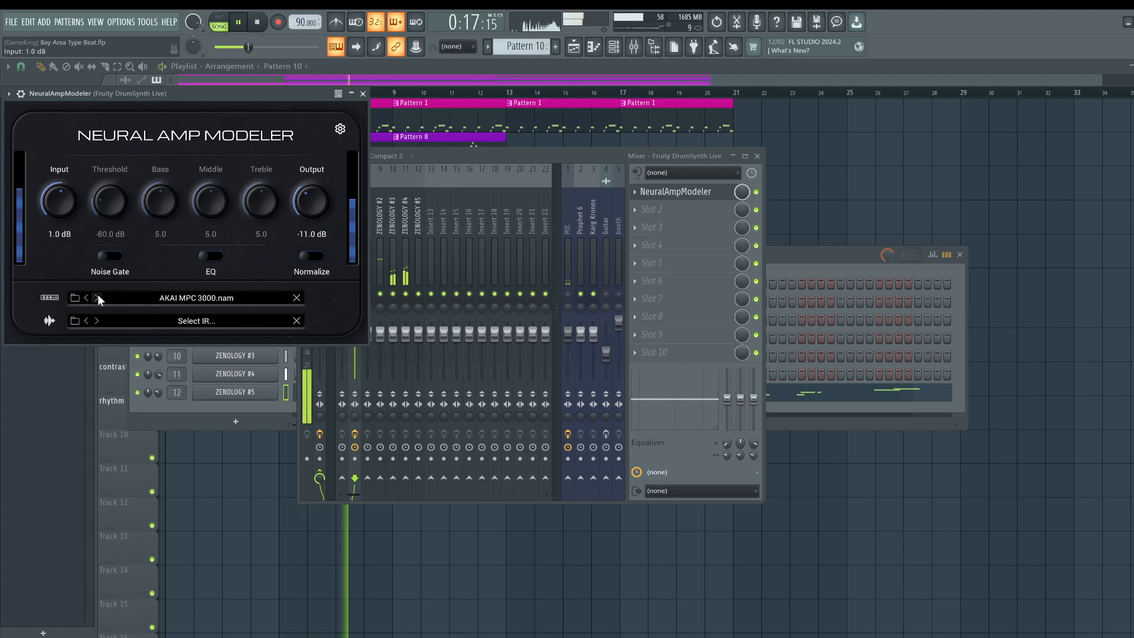
{"action": "left_click", "coordinate": [86, 297]}
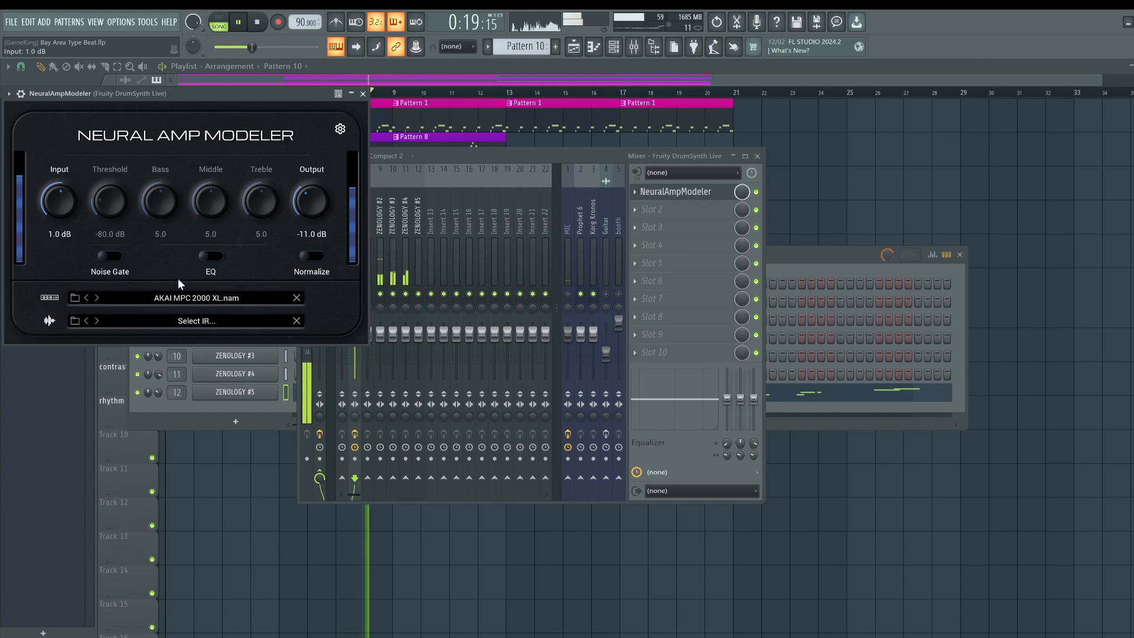
{"action": "left_click", "coordinate": [177, 298]}
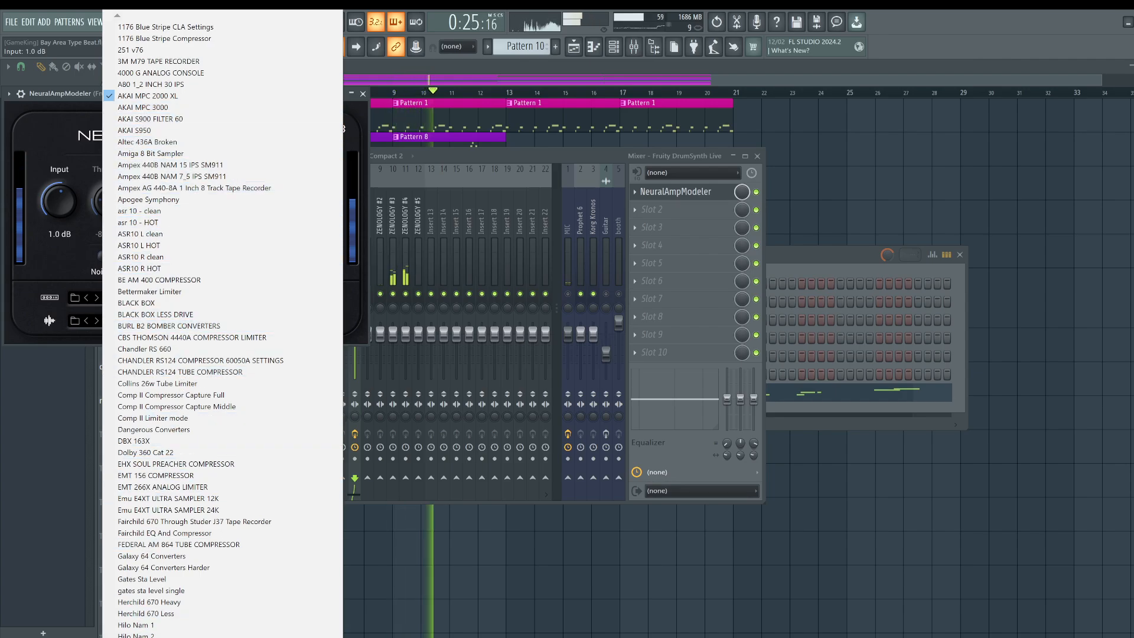
{"action": "scroll", "coordinate": [177, 508], "scroll_direction": "down", "scroll_amount": 3}
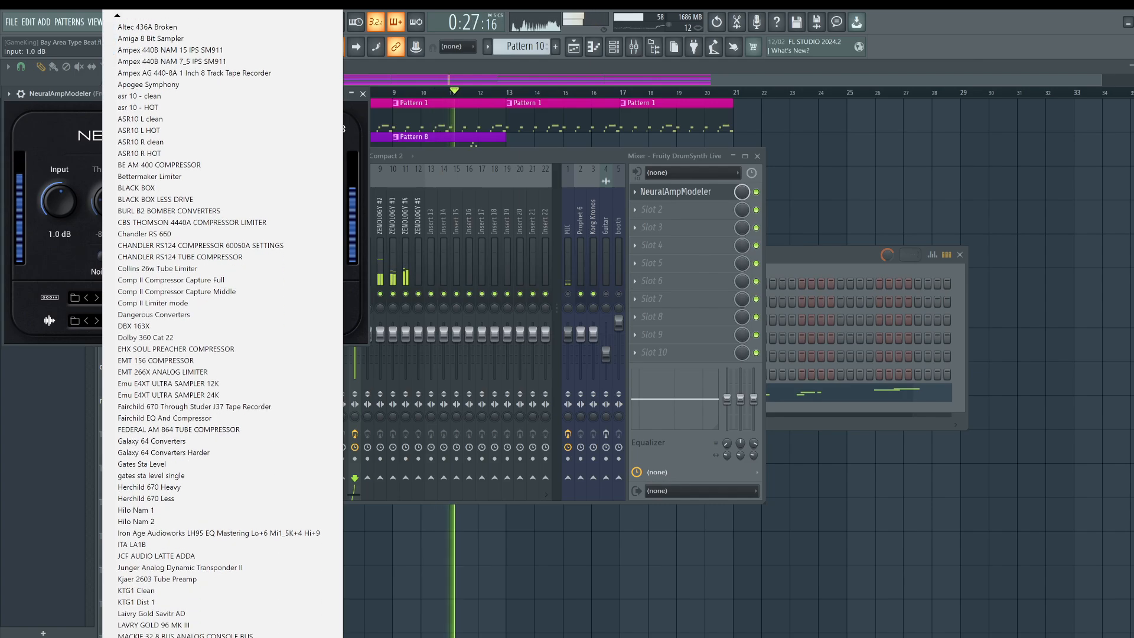
{"action": "scroll", "coordinate": [223, 324], "scroll_direction": "down", "scroll_amount": 2}
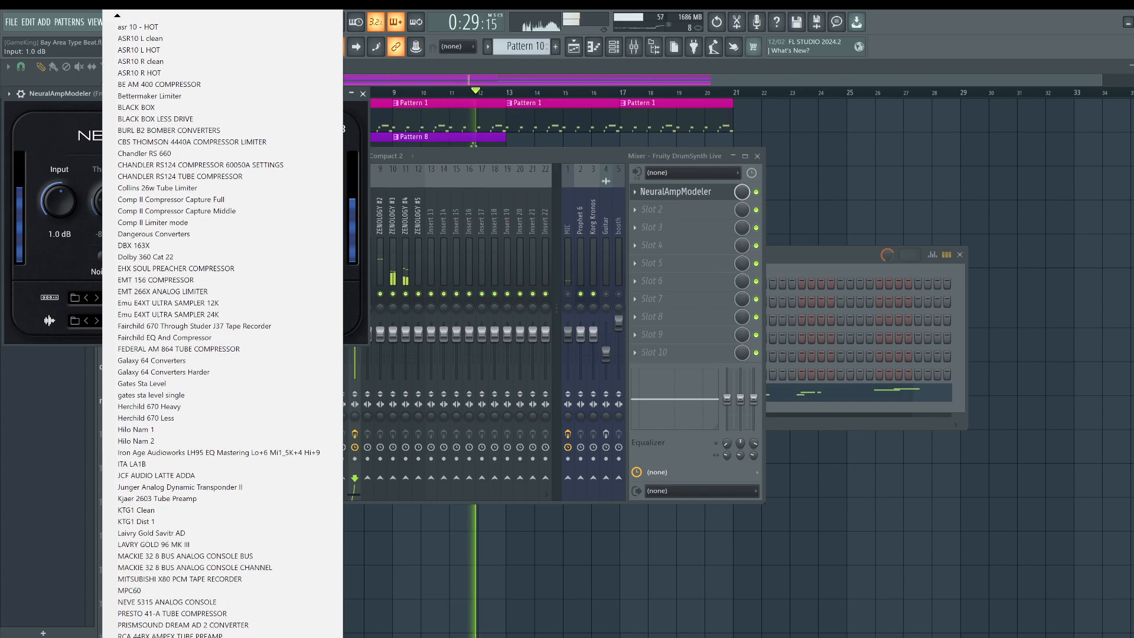
{"action": "left_click", "coordinate": [136, 590]}
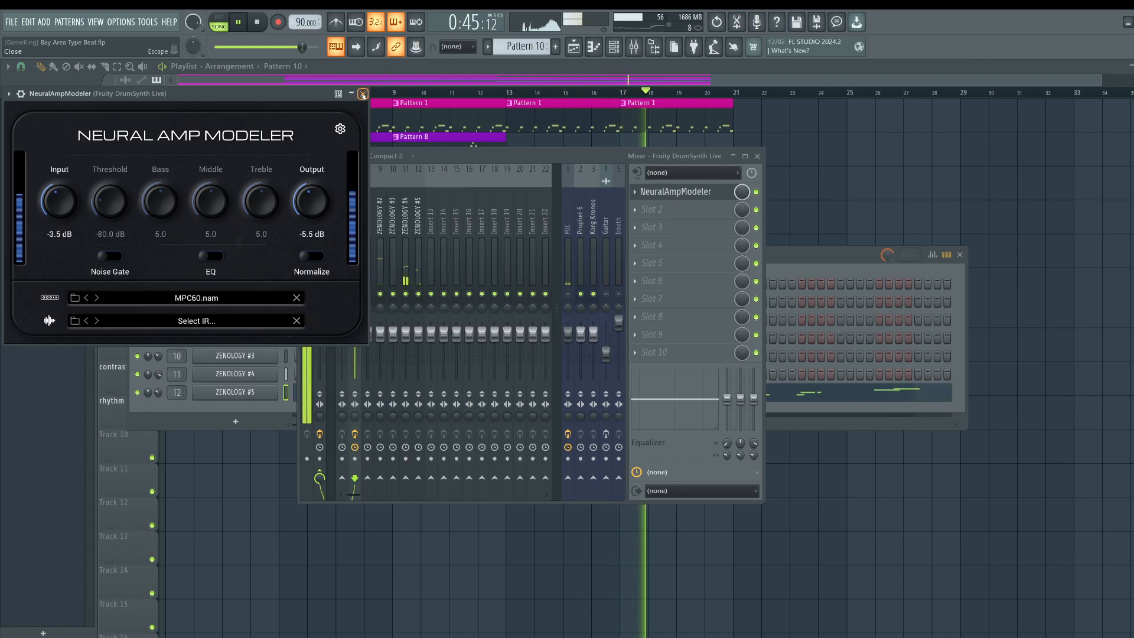
Close NeuralAmpModeler and review the mixer levels and playlist arrangement while the song plays.
{"action": "left_click", "coordinate": [363, 94]}
{"action": "left_click", "coordinate": [919, 191]}
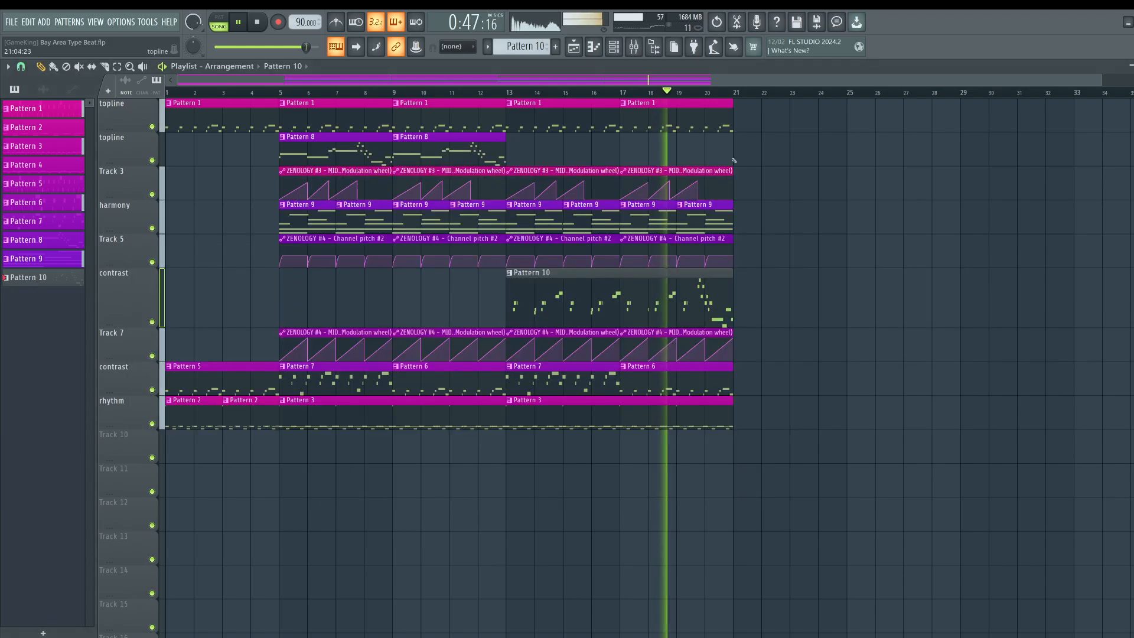
{"action": "left_click", "coordinate": [633, 47]}
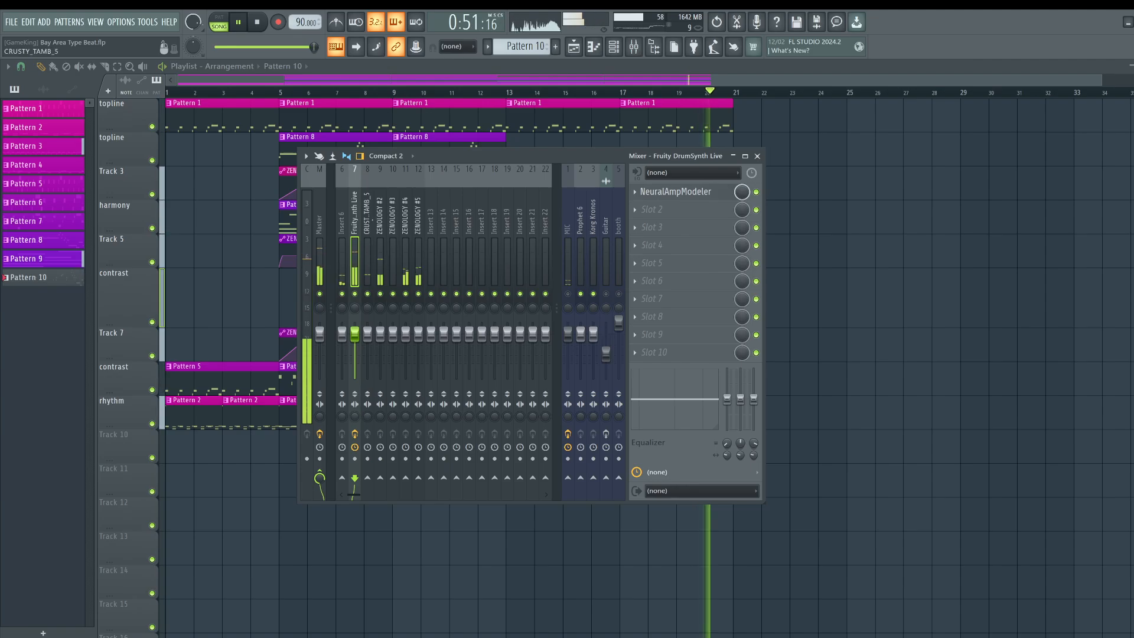
{"action": "left_click", "coordinate": [857, 244]}
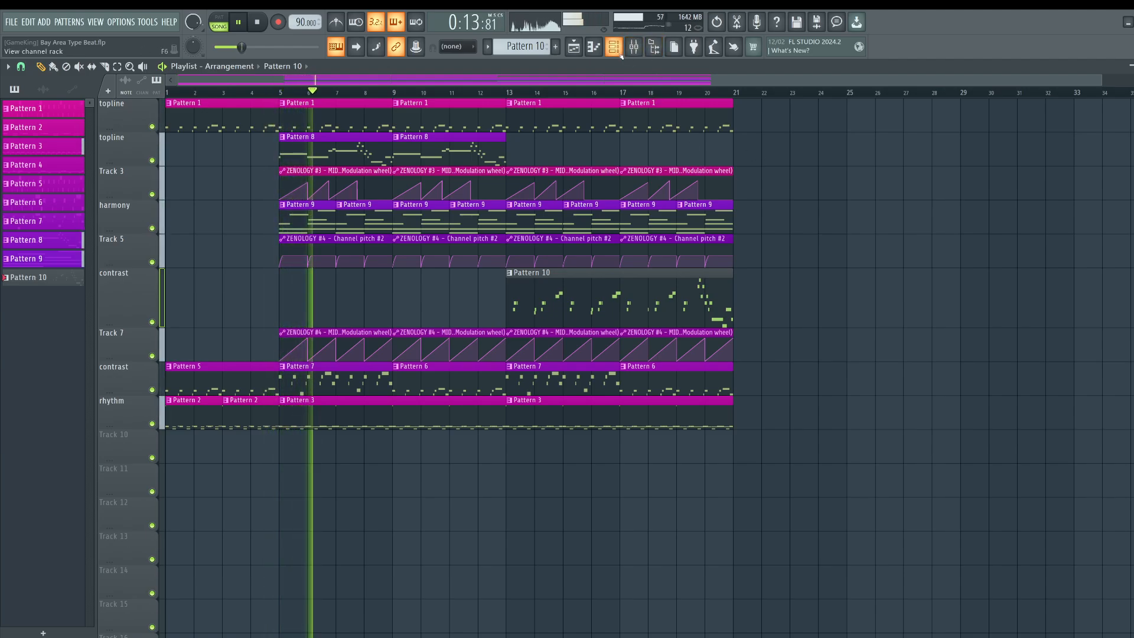
Delete the Pattern 9 clips on the harmony track and the ZENOLOGY #4 channel pitch automation clips between bars 5 and 13.
{"action": "right_click", "coordinate": [465, 223]}
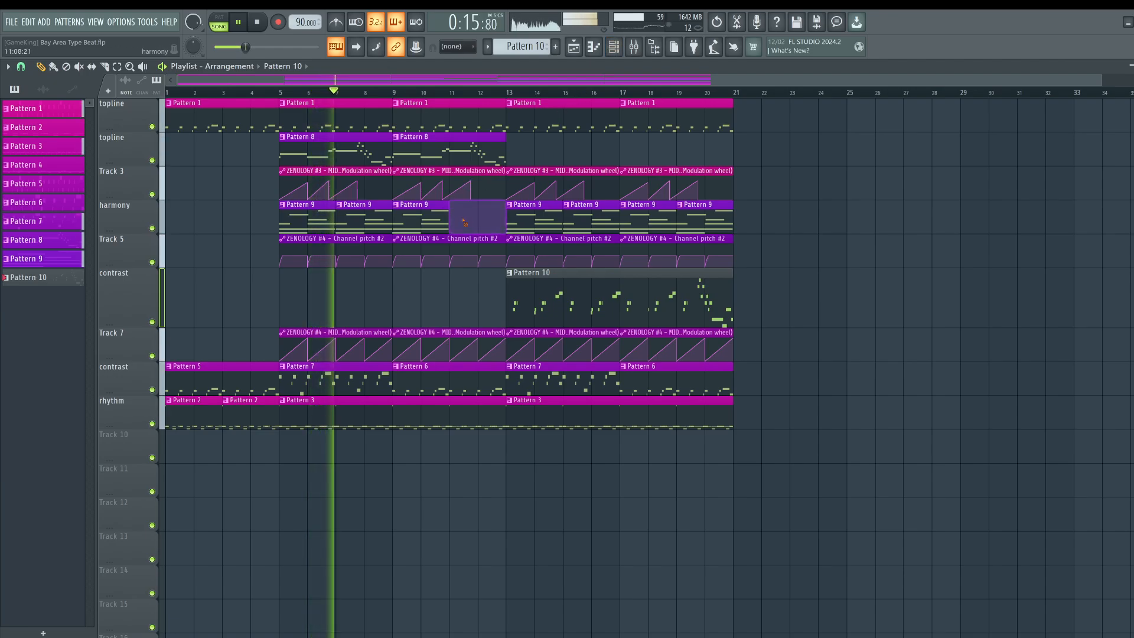
{"action": "right_click", "coordinate": [420, 223]}
{"action": "right_click", "coordinate": [364, 223]}
{"action": "right_click", "coordinate": [307, 223]}
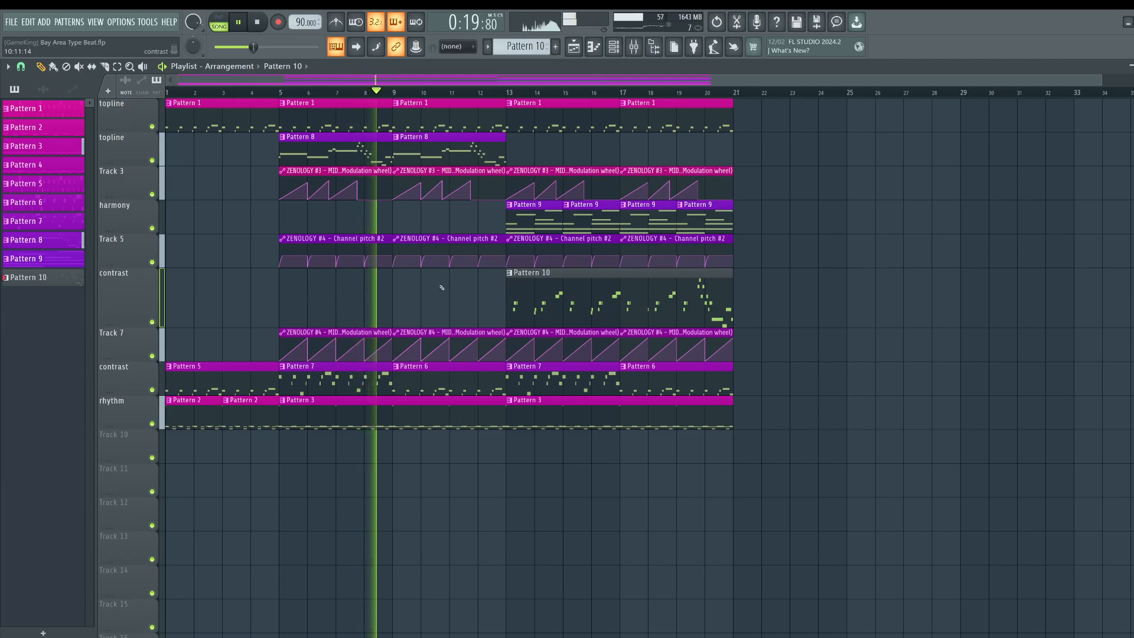
{"action": "left_click_drag", "start_coordinate": [452, 253], "coordinate": [337, 257]}
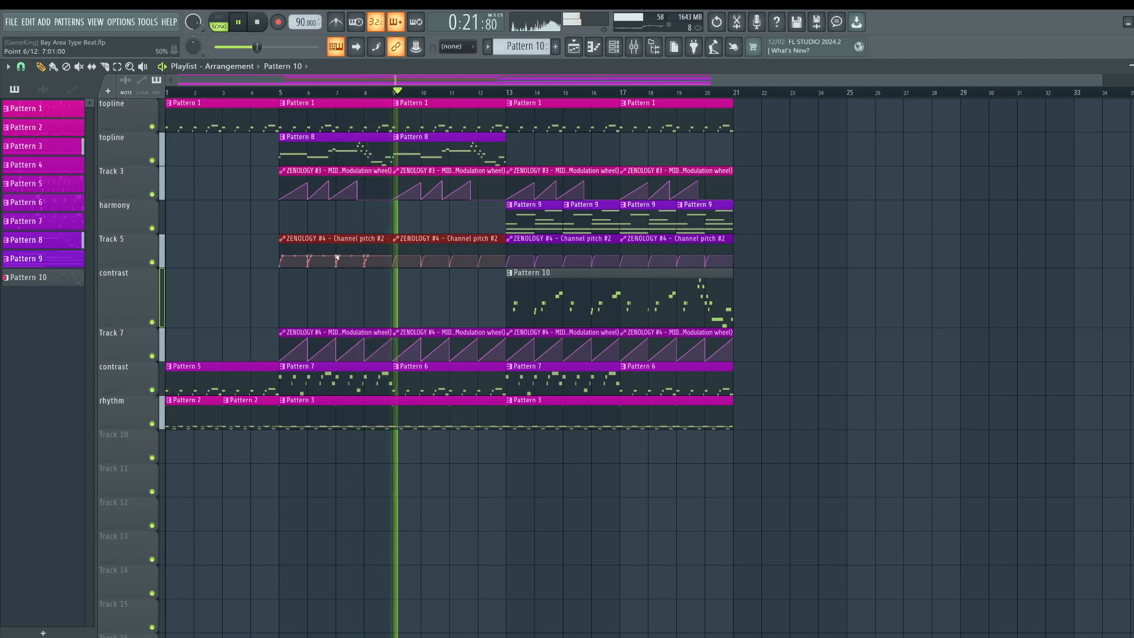
{"action": "right_click", "coordinate": [337, 258]}
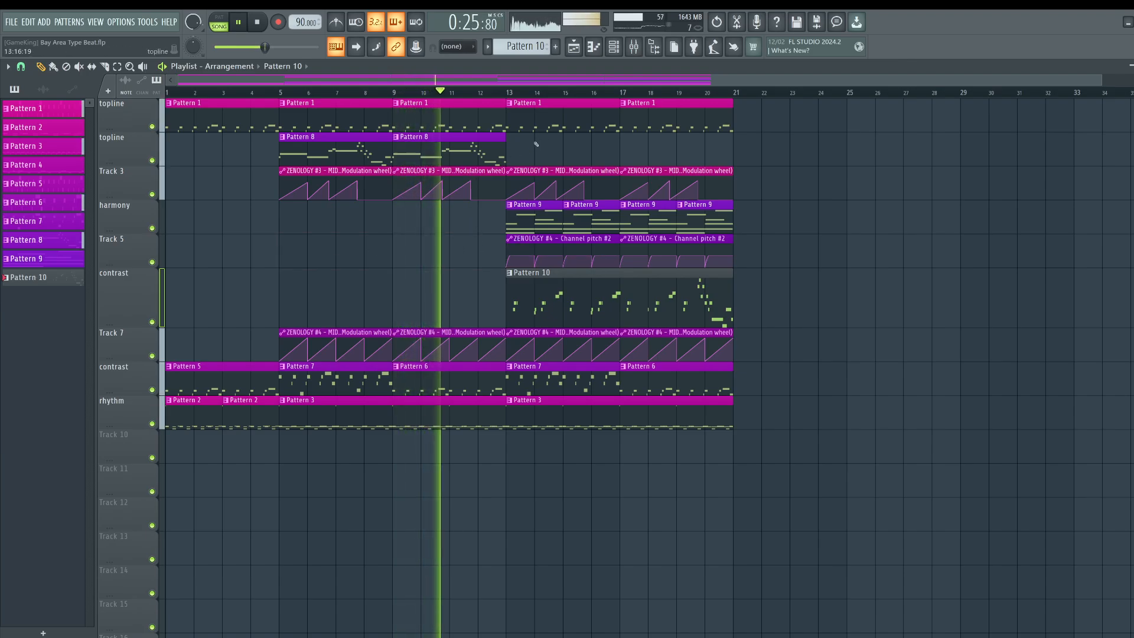
Examine the ZENOLOGY #2 notes of Pattern 6 in the piano roll and return to the playlist.
{"action": "double_click", "coordinate": [452, 372]}
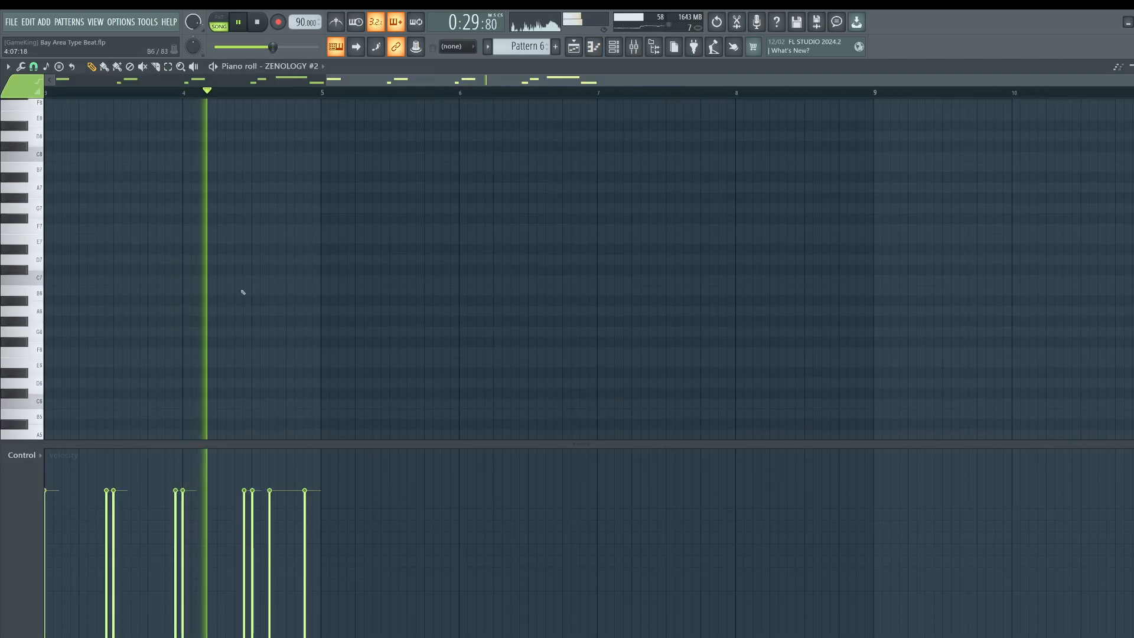
{"action": "scroll", "coordinate": [261, 286], "scroll_direction": "down", "scroll_amount": 8}
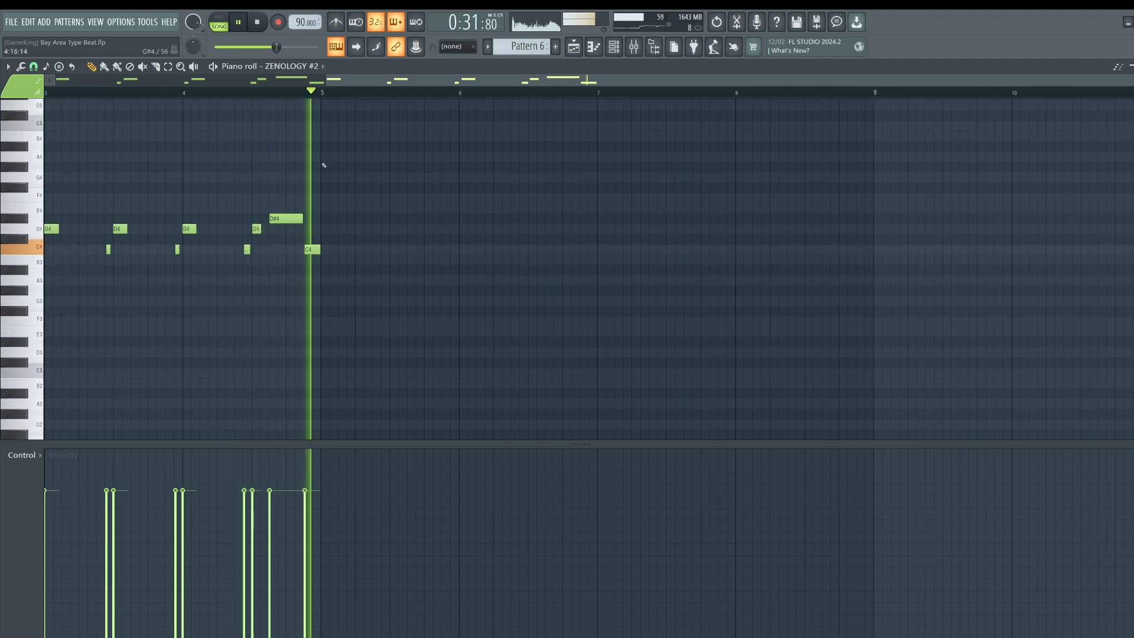
{"action": "key", "text": "F5"}
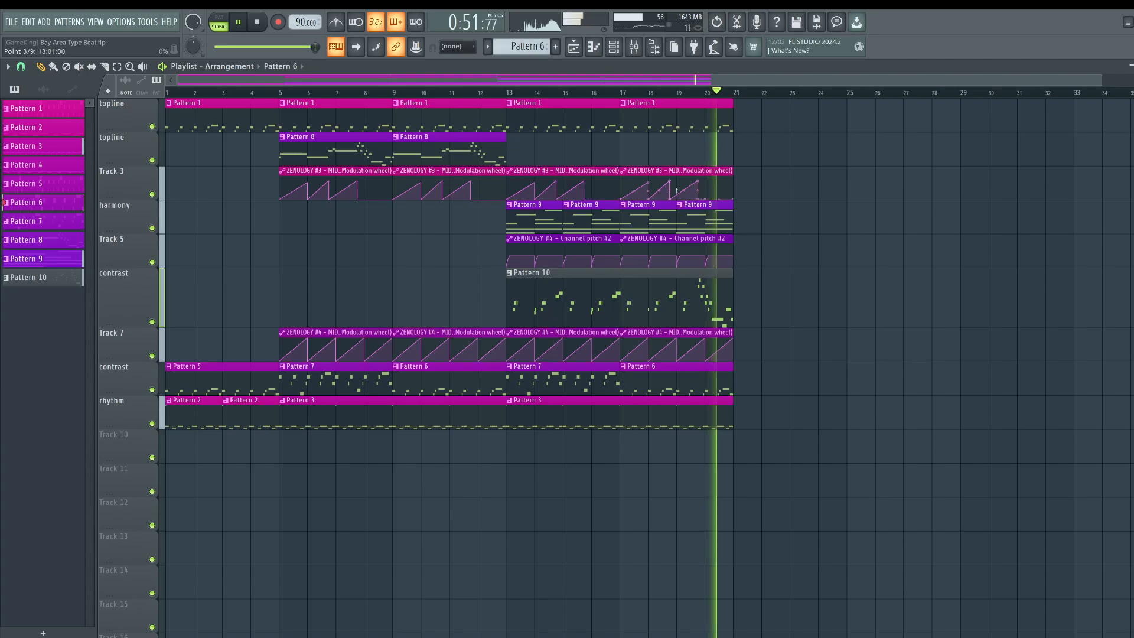
Check the mixer briefly and stop song playback.
{"action": "key", "text": "F9"}
{"action": "key", "text": "space"}
{"action": "key", "text": "F9"}
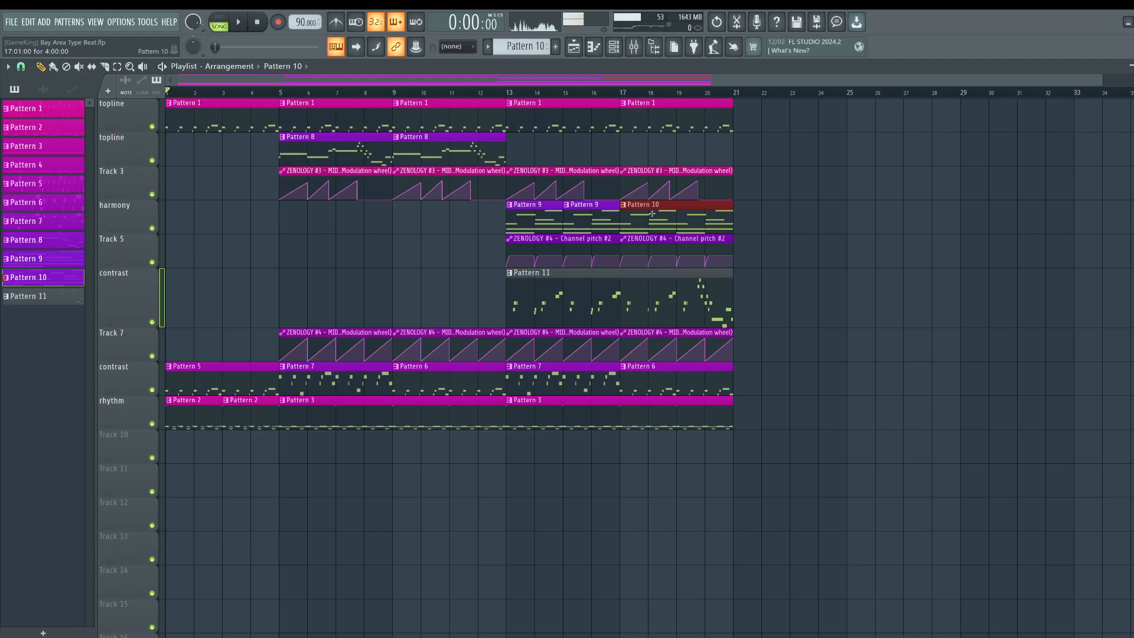
Open the harmony track's Pattern 10 clip in the piano roll with all four bars of ZENOLOGY #4 notes in view.
{"action": "double_click", "coordinate": [642, 214]}
{"action": "scroll", "coordinate": [388, 191], "scroll_direction": "up", "scroll_amount": 4}
{"action": "left_click_drag", "start_coordinate": [445, 122], "coordinate": [843, 121]}
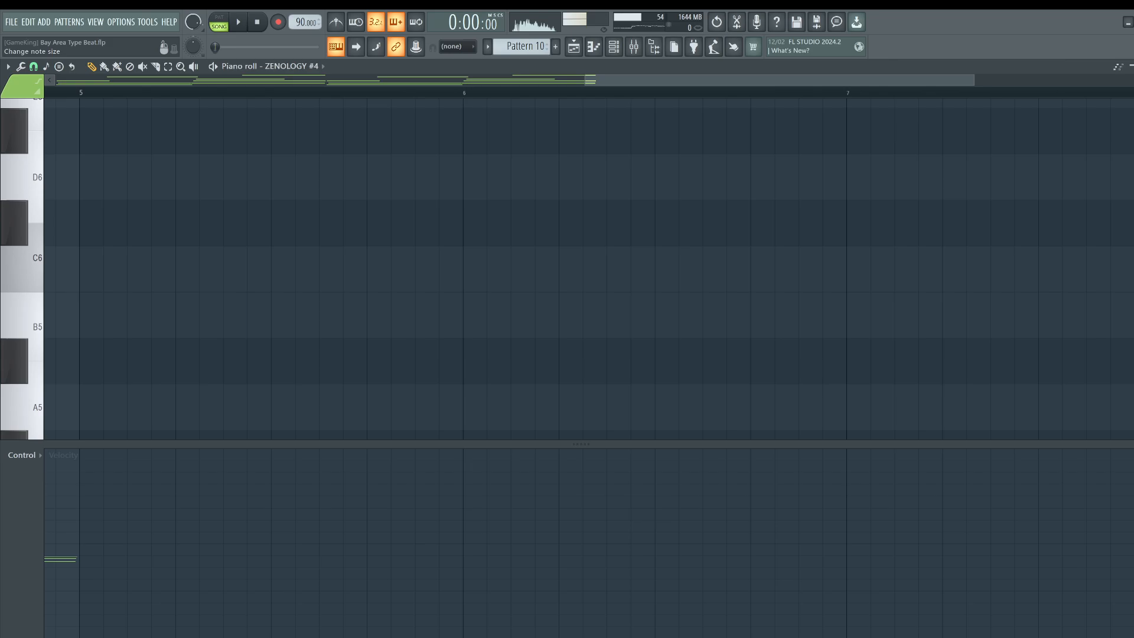
{"action": "left_click_drag", "start_coordinate": [1133, 93], "coordinate": [1133, 118]}
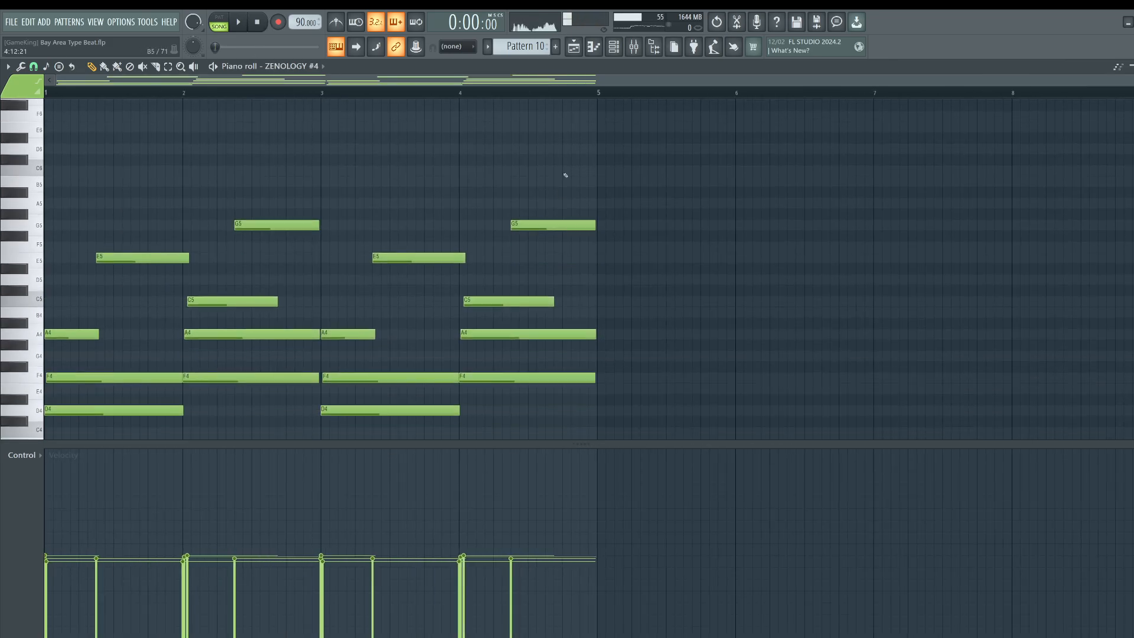
{"action": "left_click_drag", "start_coordinate": [563, 167], "coordinate": [533, 413]}
{"action": "key", "text": "ctrl+x"}
{"action": "key", "text": "ctrl+z"}
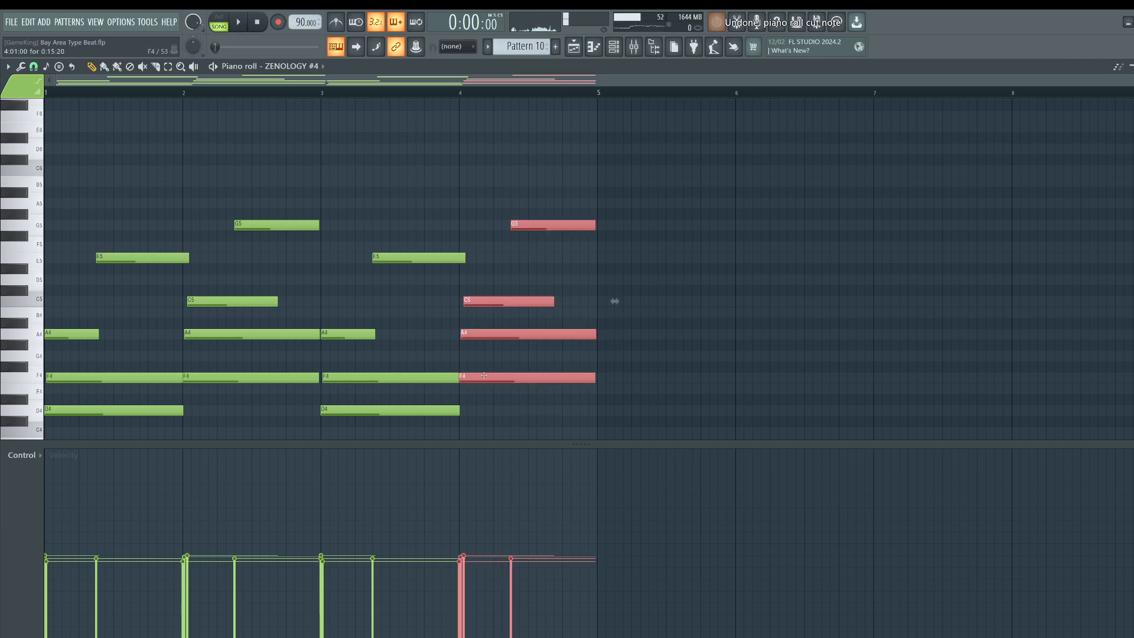
Move the bar 4 notes A4, C5 and G5 to G#4, B4 and D5, and audition the chord.
{"action": "left_click_drag", "start_coordinate": [483, 363], "coordinate": [519, 399]}
{"action": "left_click", "coordinate": [496, 337], "text": "ctrl"}
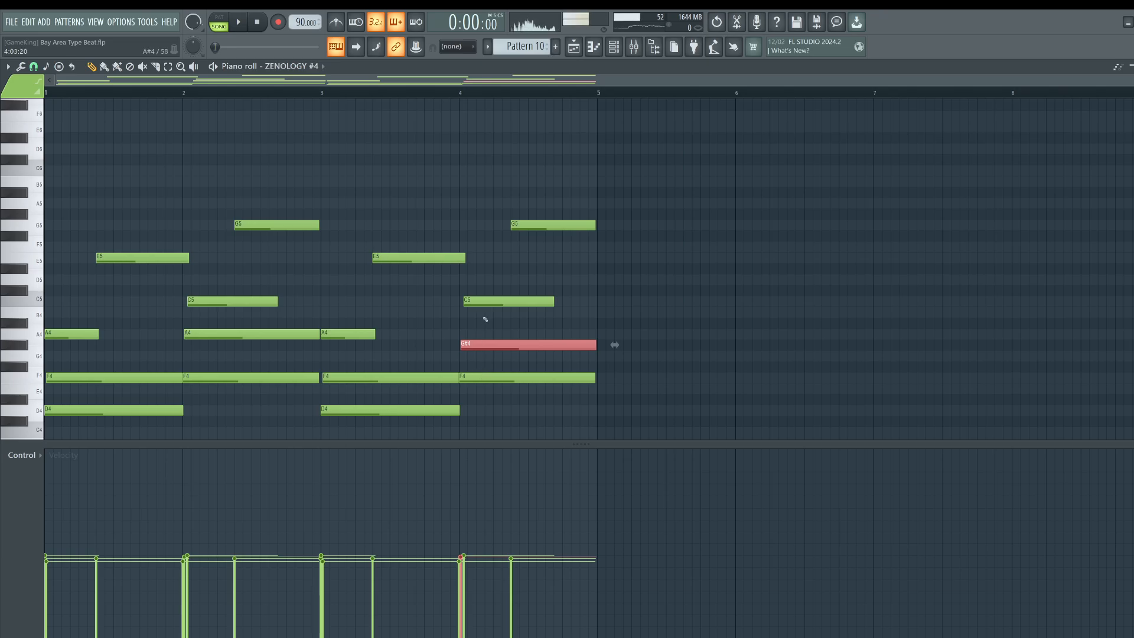
{"action": "left_click_drag", "start_coordinate": [486, 298], "coordinate": [485, 313]}
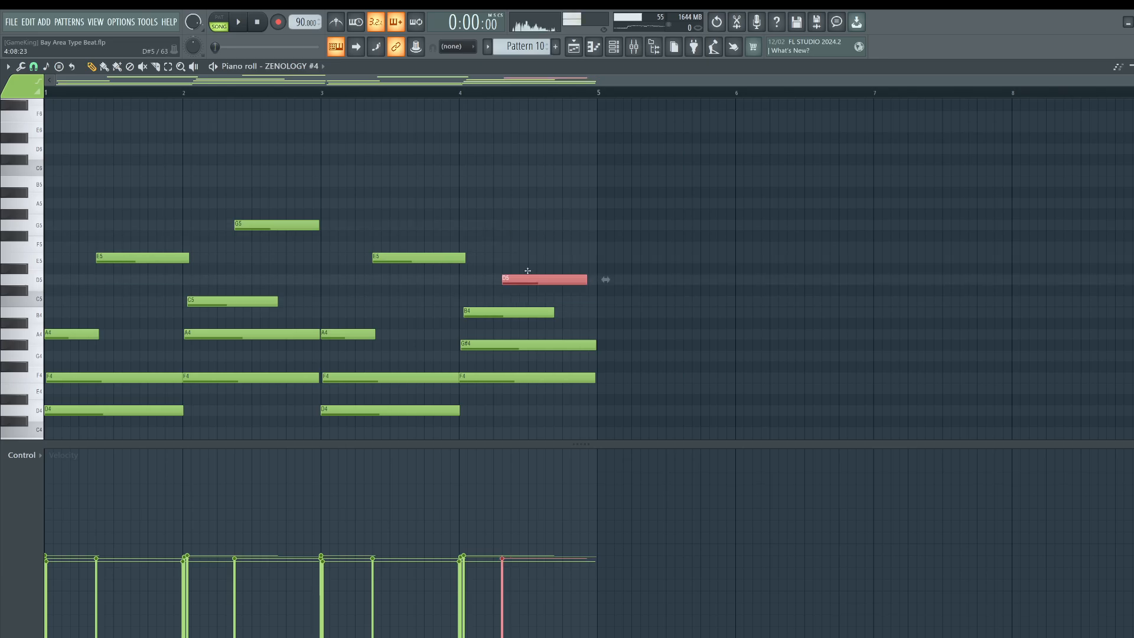
{"action": "left_click", "coordinate": [414, 94]}
{"action": "key", "text": "space"}
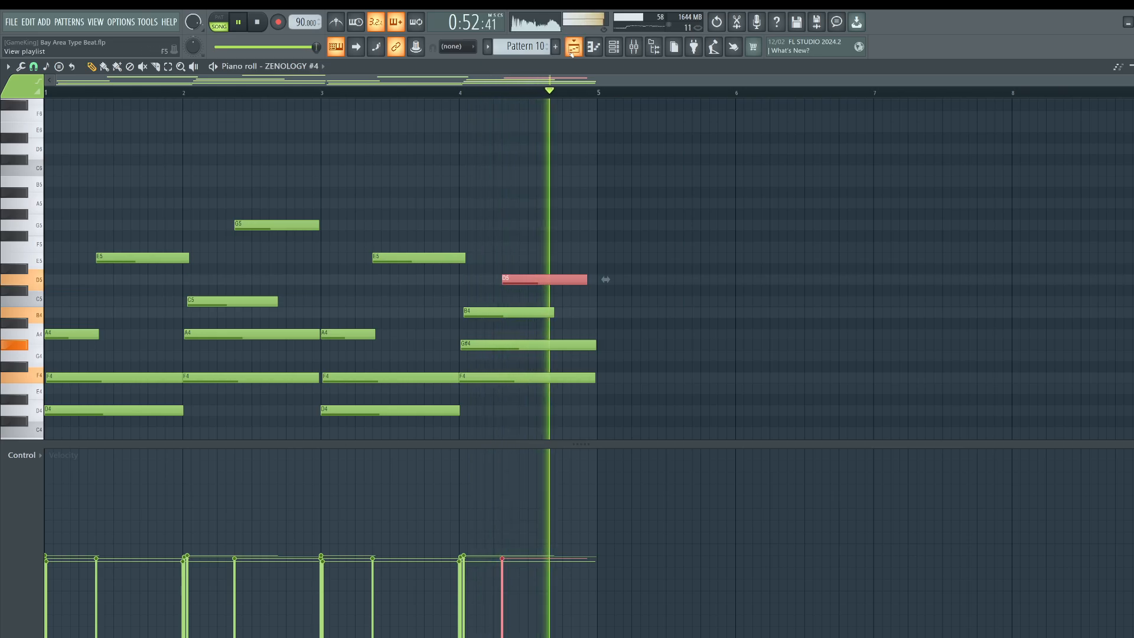
{"action": "key", "text": "space"}
Transpose the four bar 4 notes up five semitones, so the lowest is A#4, and audition the chord.
{"action": "left_click_drag", "start_coordinate": [532, 221], "coordinate": [503, 402]}
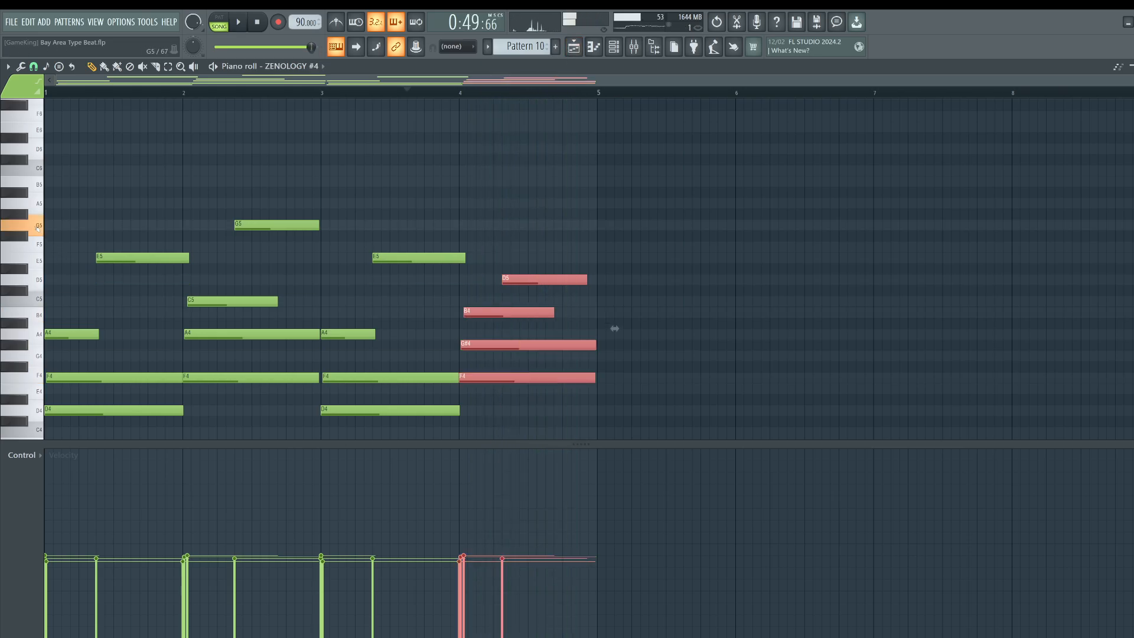
{"action": "left_click_drag", "start_coordinate": [614, 329], "coordinate": [612, 273]}
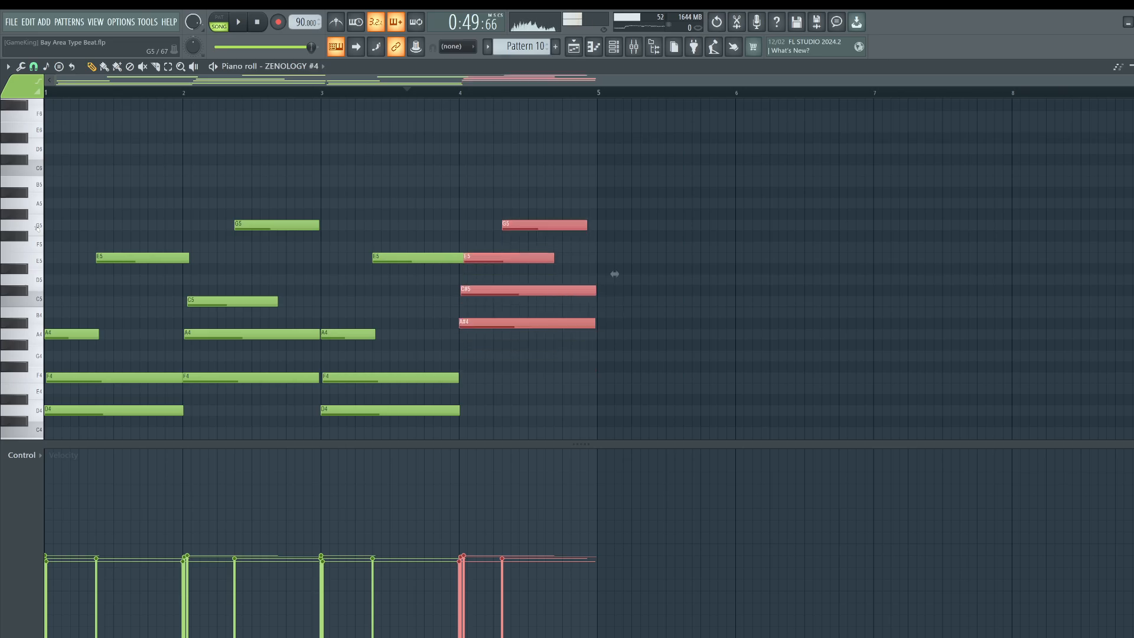
{"action": "key", "text": "space"}
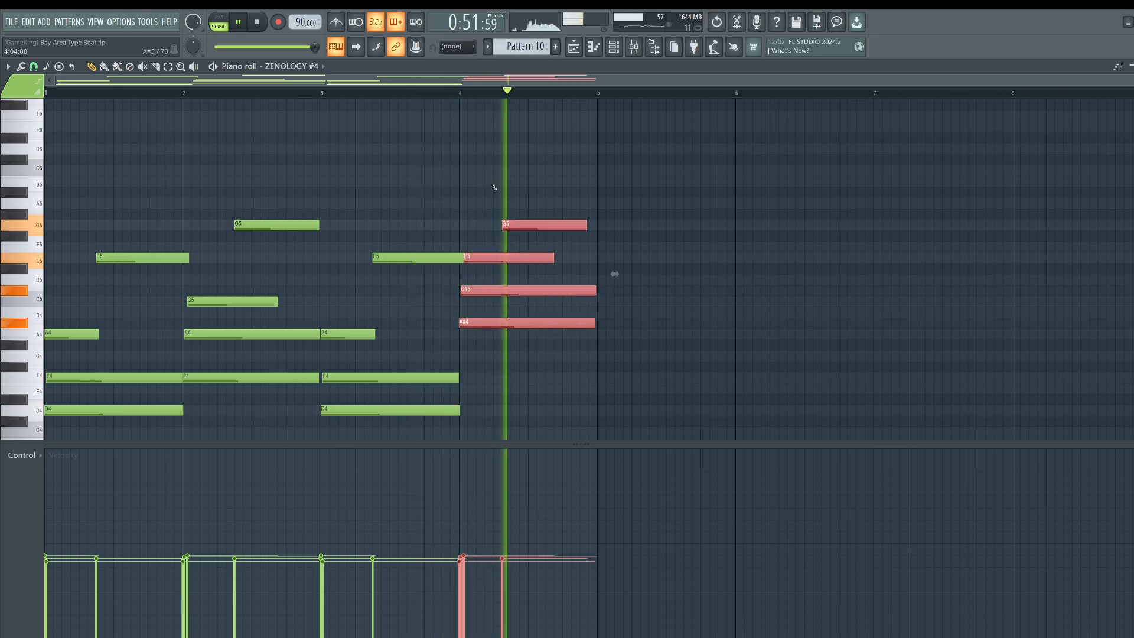
{"action": "key", "text": "space"}
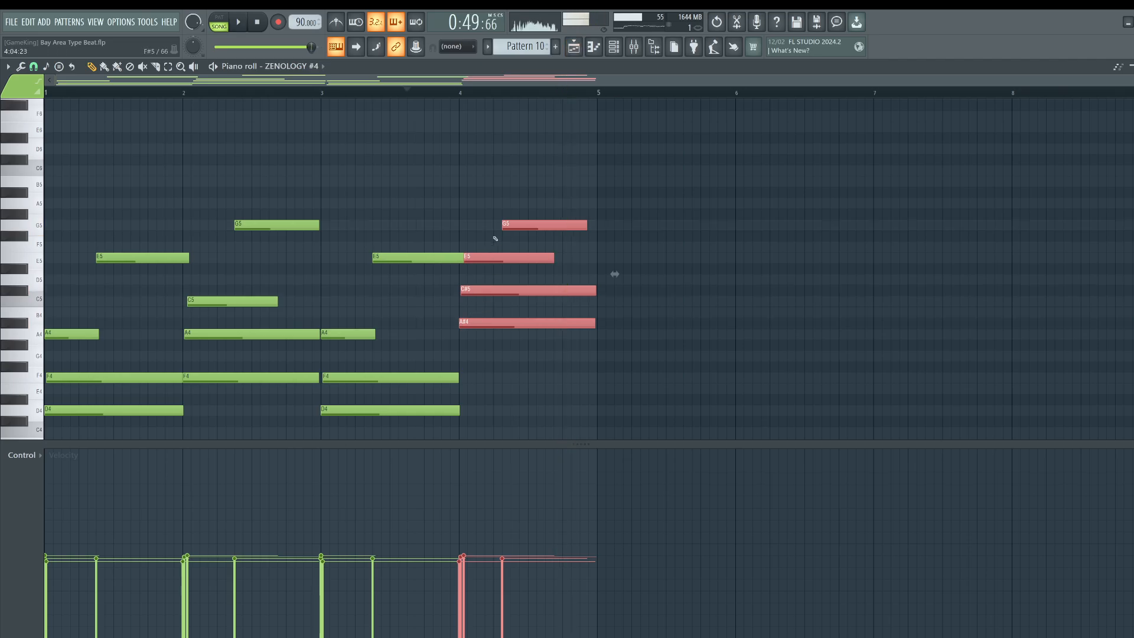
{"action": "key", "text": "space"}
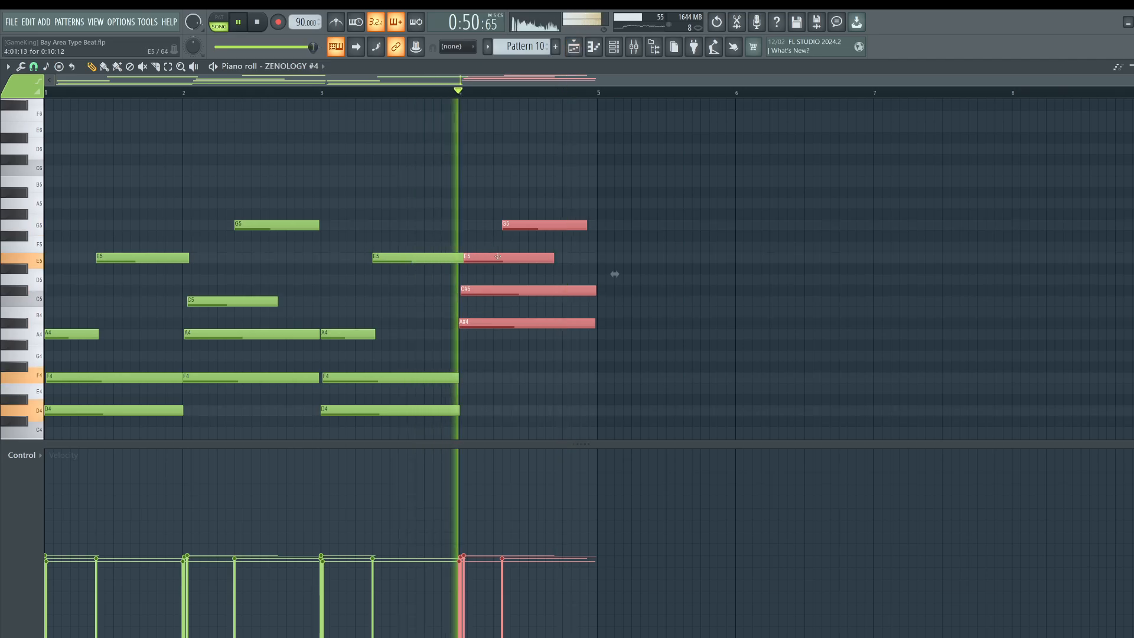
Play the arrangement from bar 13 and curve the rising segments of the ZENOLOGY #4 modulation wheel automation.
{"action": "key", "text": "F5"}
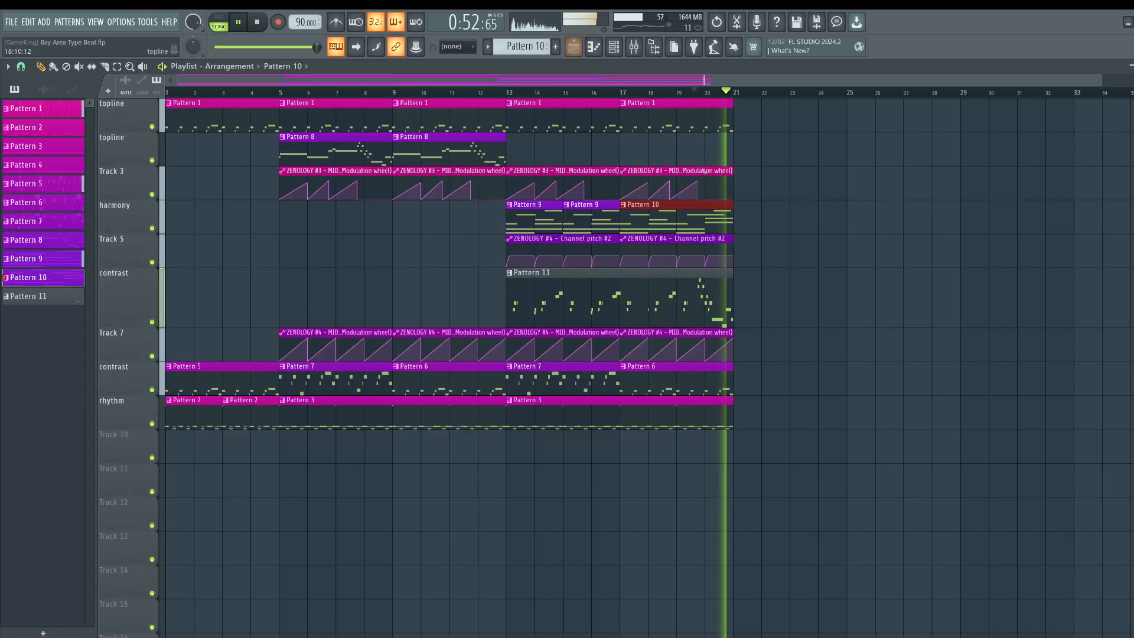
{"action": "left_click", "coordinate": [502, 92]}
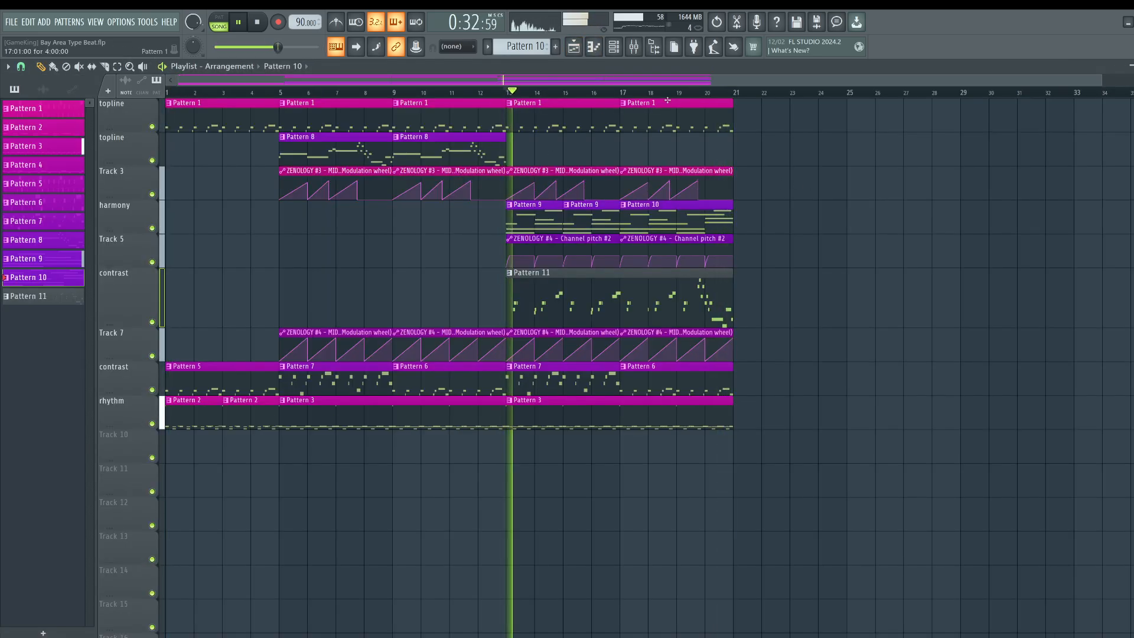
{"action": "key", "text": "F9"}
{"action": "key", "text": "F9"}
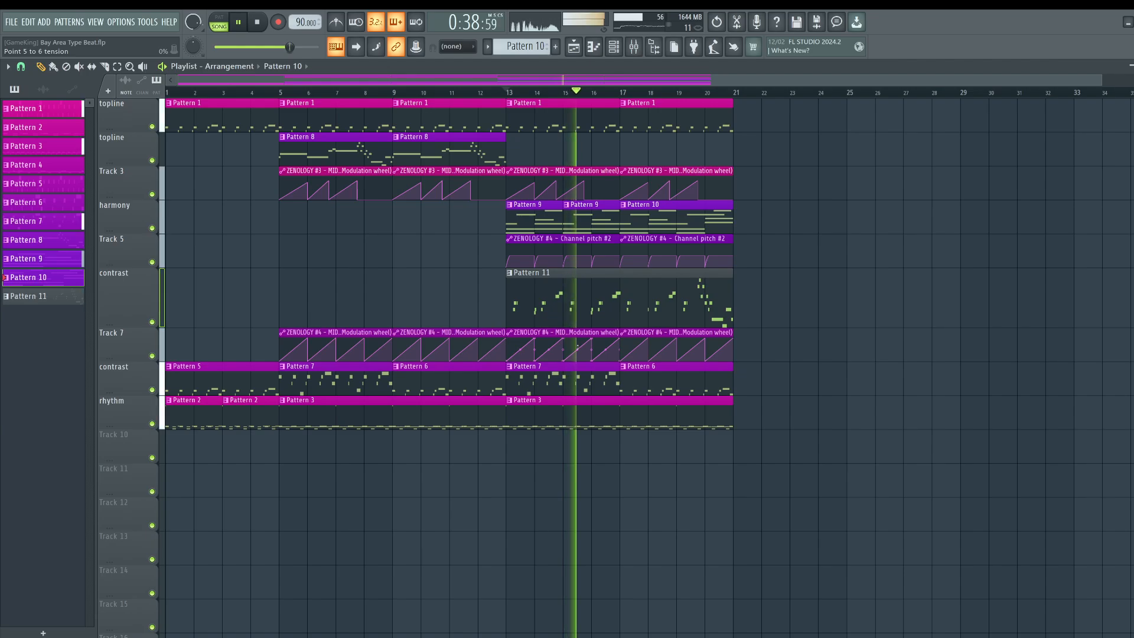
{"action": "left_click_drag", "start_coordinate": [577, 347], "coordinate": [606, 344]}
Inspect the vibrato and modulation settings in the ZENOLOGY #4 synth during playback, and close the synth.
{"action": "key", "text": "F6"}
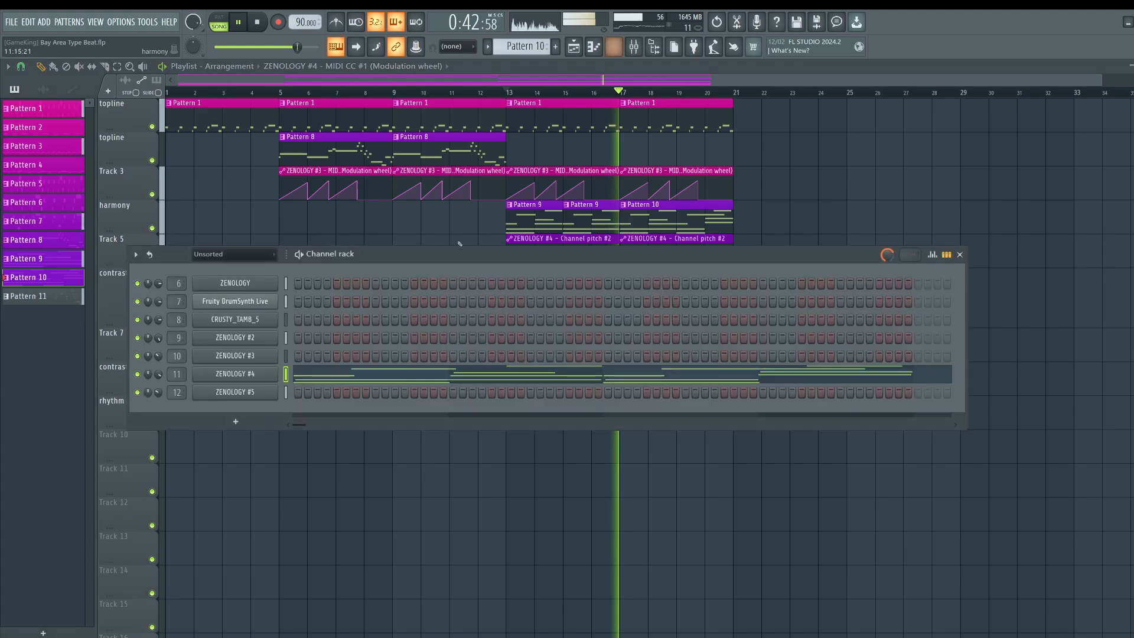
{"action": "left_click", "coordinate": [264, 375]}
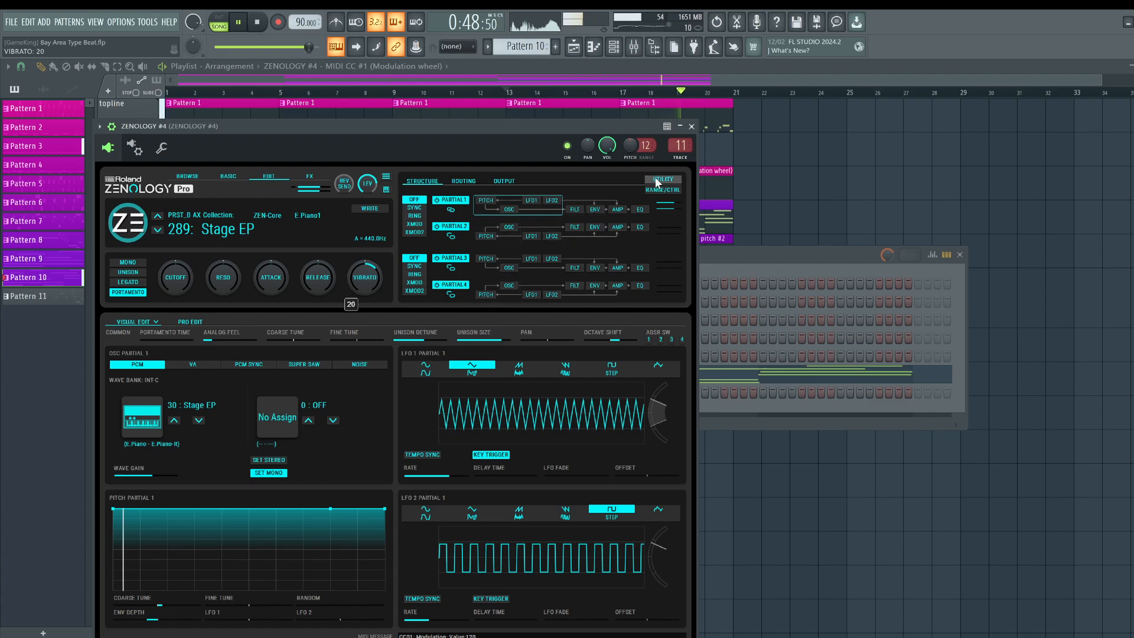
{"action": "right_click", "coordinate": [891, 167]}
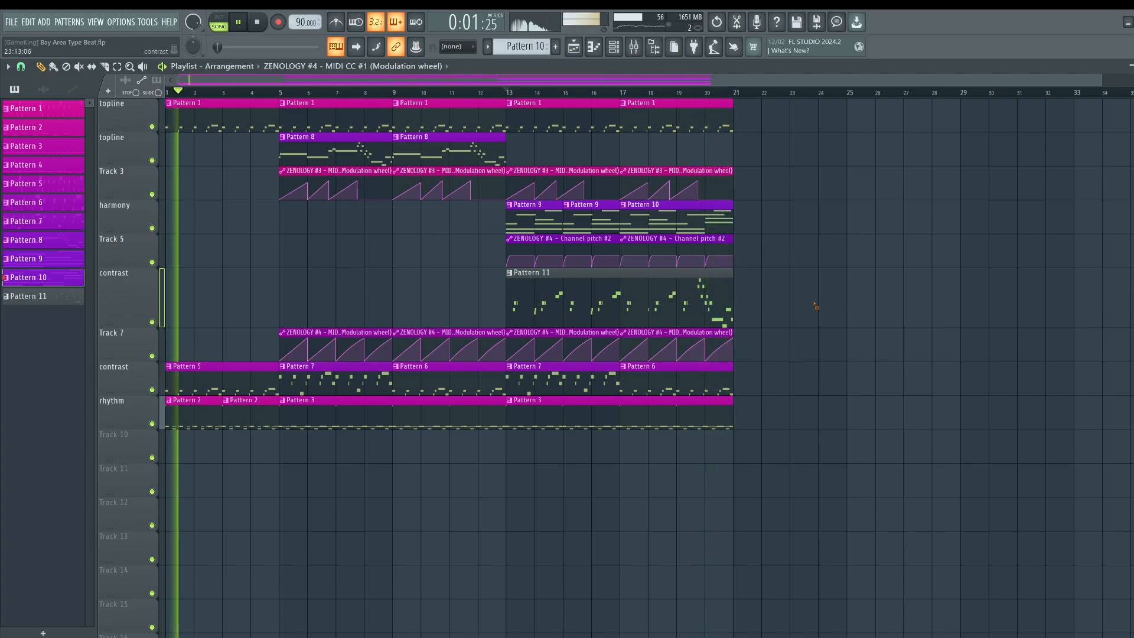
{"action": "key", "text": "F5"}
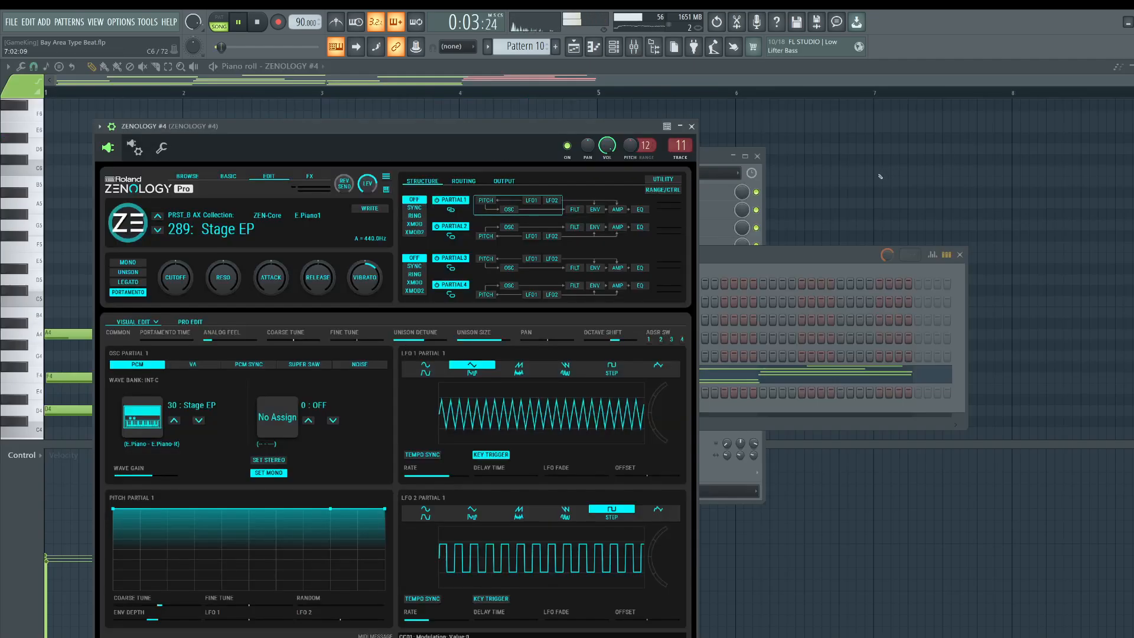
{"action": "left_click", "coordinate": [689, 126]}
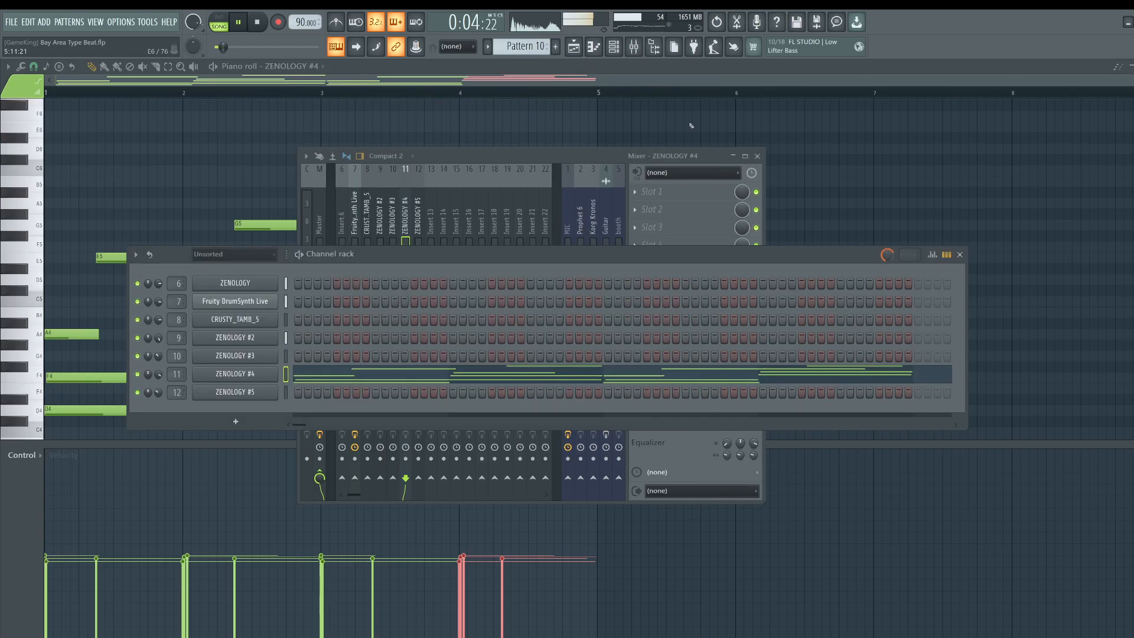
Close the piano roll, playlist, mixer and channel rack windows to clear the workspace.
{"action": "left_click", "coordinate": [575, 47]}
{"action": "left_click", "coordinate": [596, 48]}
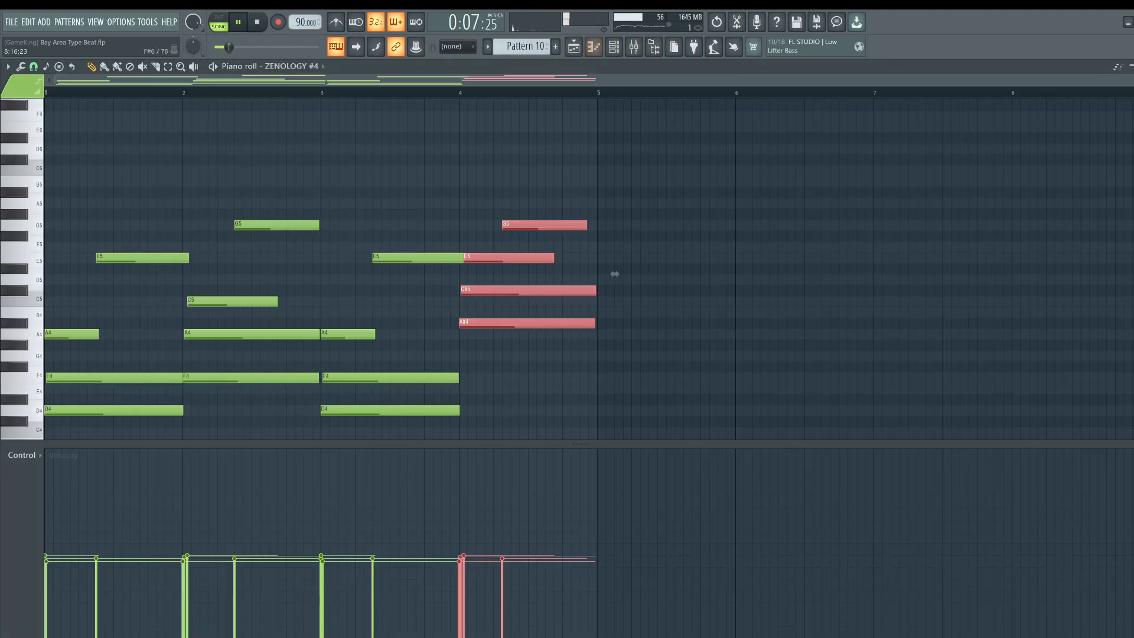
{"action": "key", "text": "F7"}
{"action": "key", "text": "F5"}
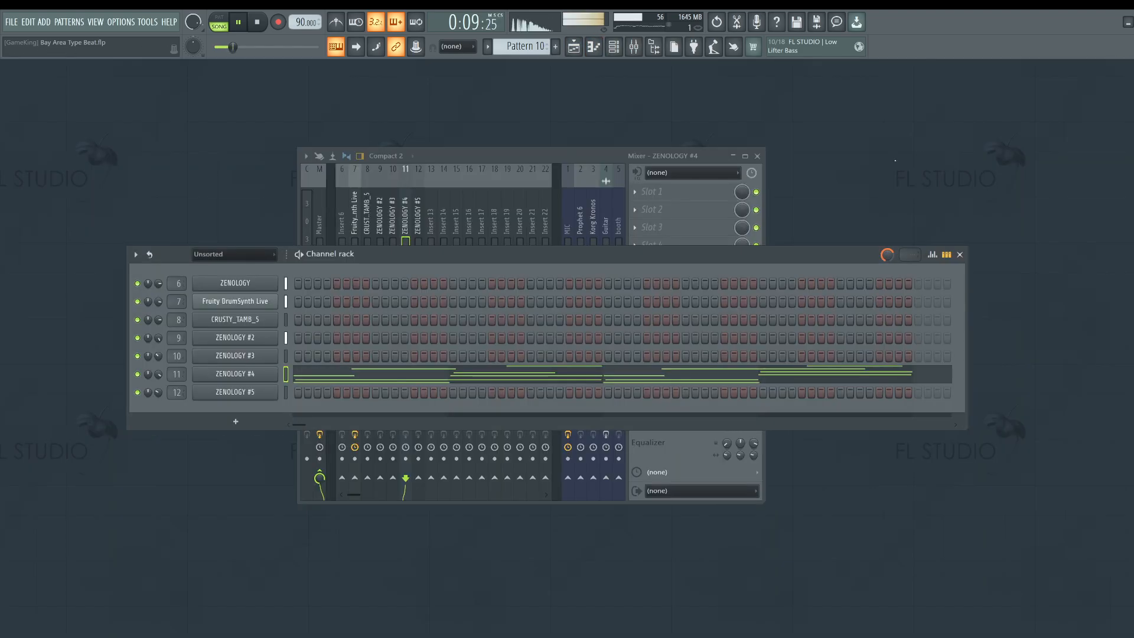
{"action": "left_click", "coordinate": [757, 157]}
{"action": "left_click", "coordinate": [615, 49]}
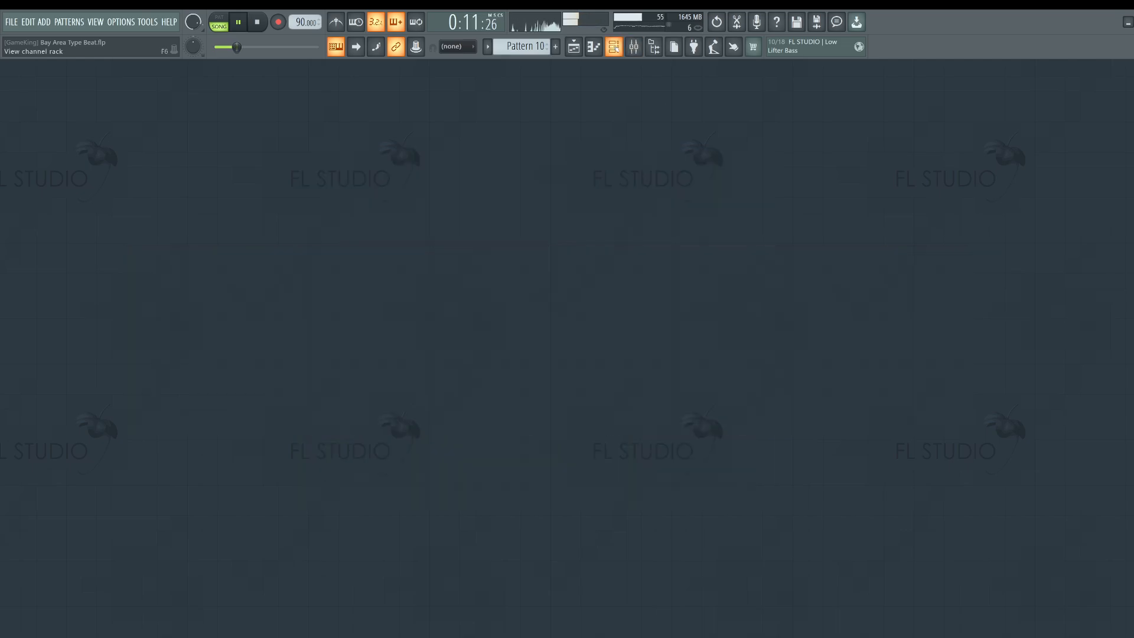
Load Fruity WaveShaper into slot 1 of the Master mixer track.
{"action": "left_click", "coordinate": [634, 46]}
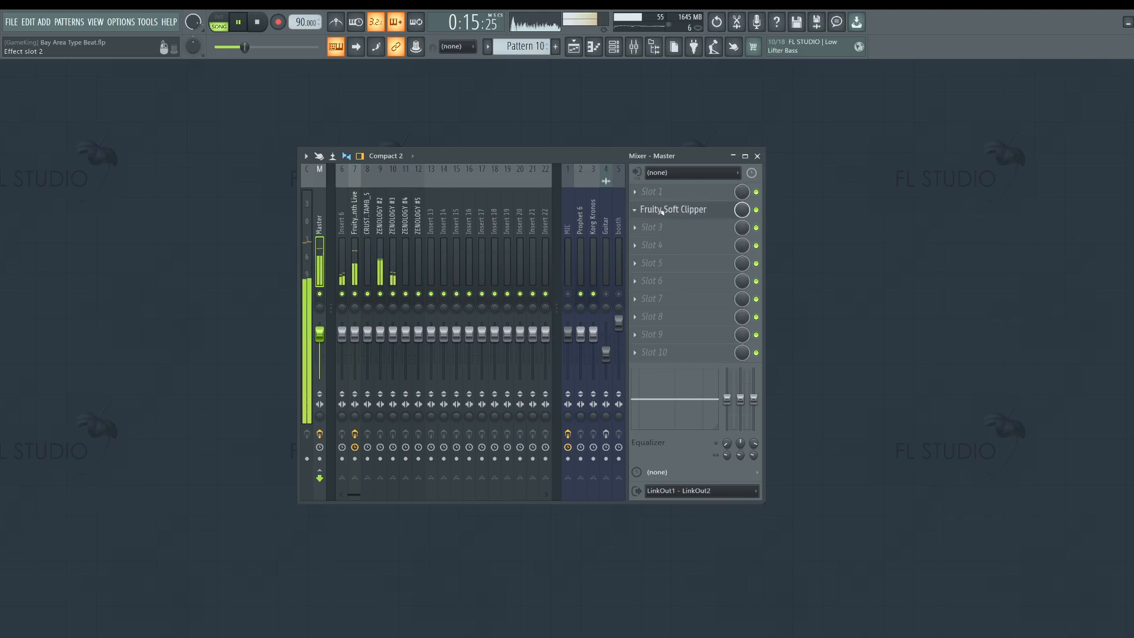
{"action": "left_click", "coordinate": [661, 211]}
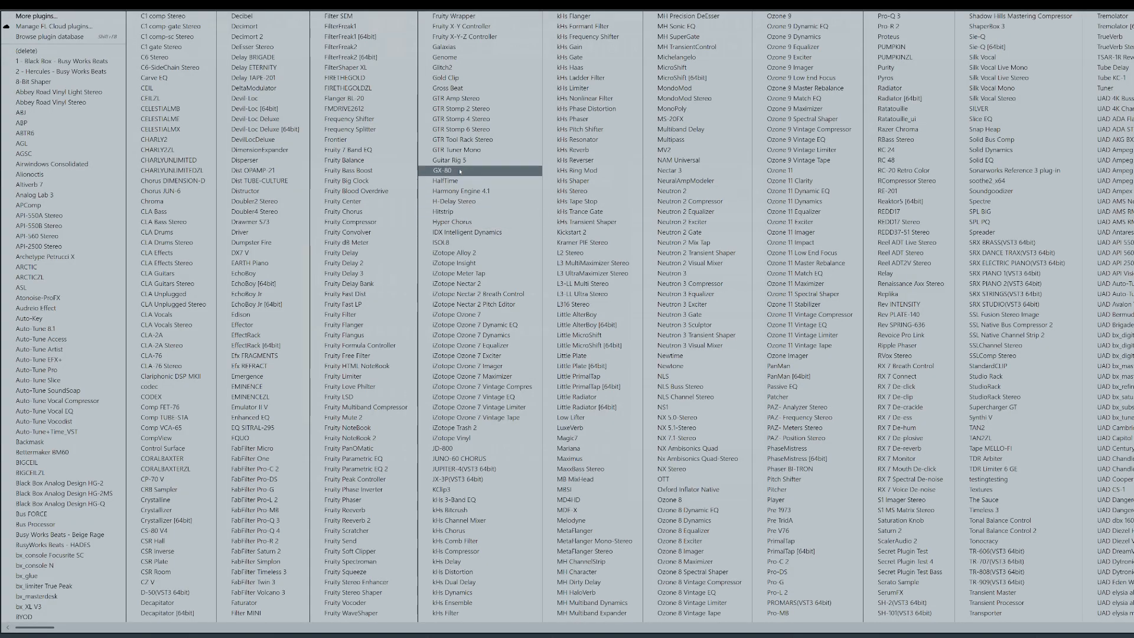
{"action": "left_click", "coordinate": [368, 613]}
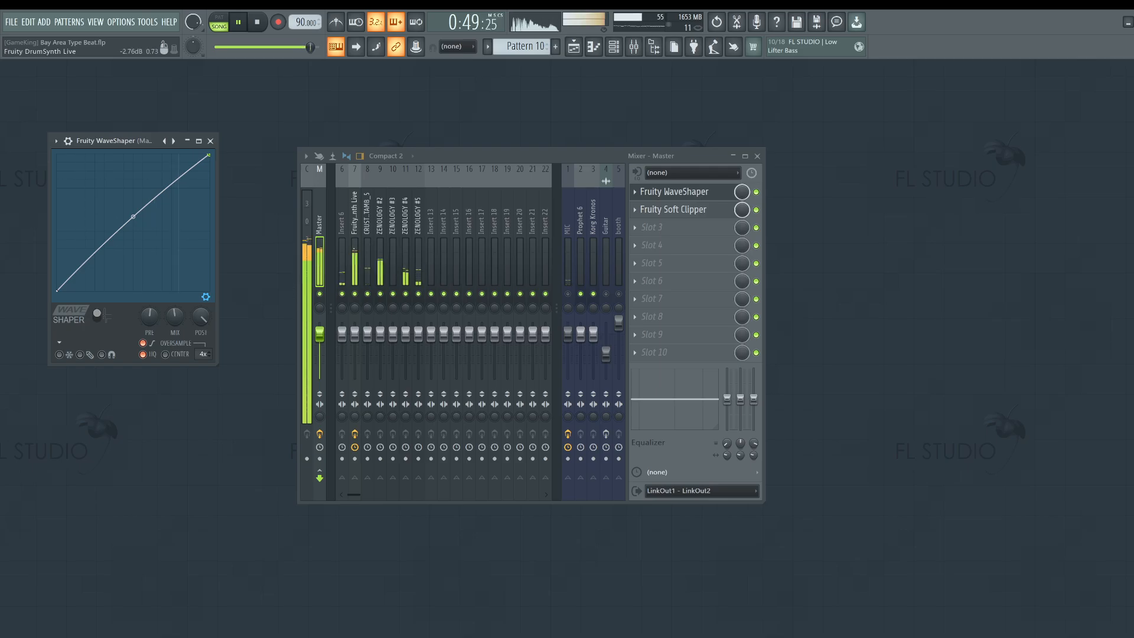
Try the Fruity DrumSynth Live mixer track's volume at 95%.
{"action": "left_click", "coordinate": [354, 214]}
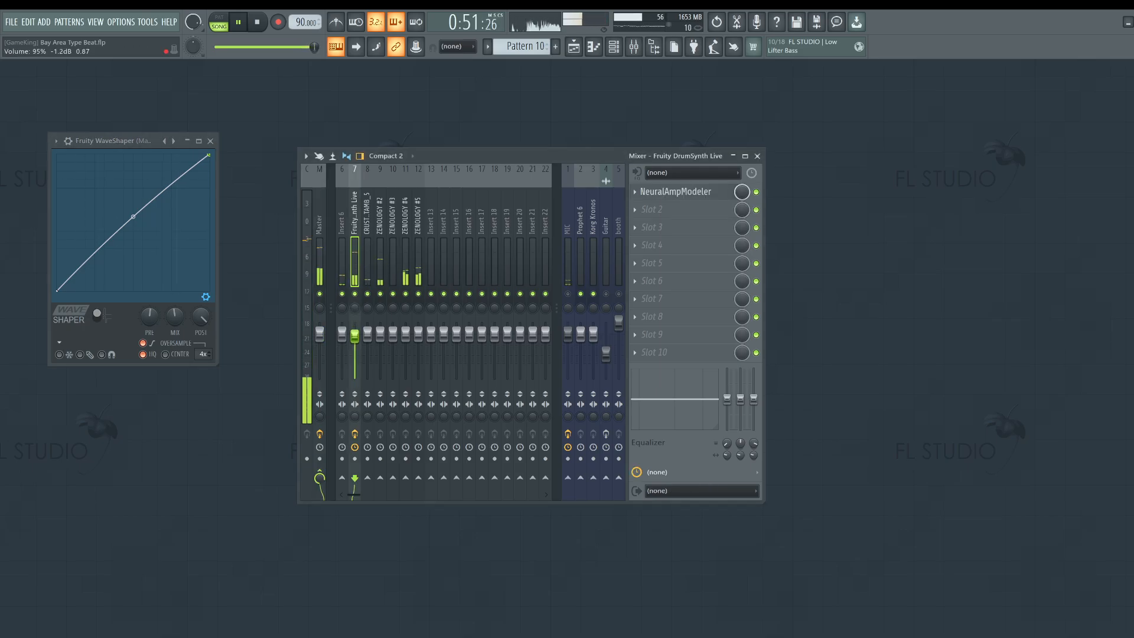
{"action": "right_click", "coordinate": [358, 334]}
{"action": "left_click", "coordinate": [359, 335]}
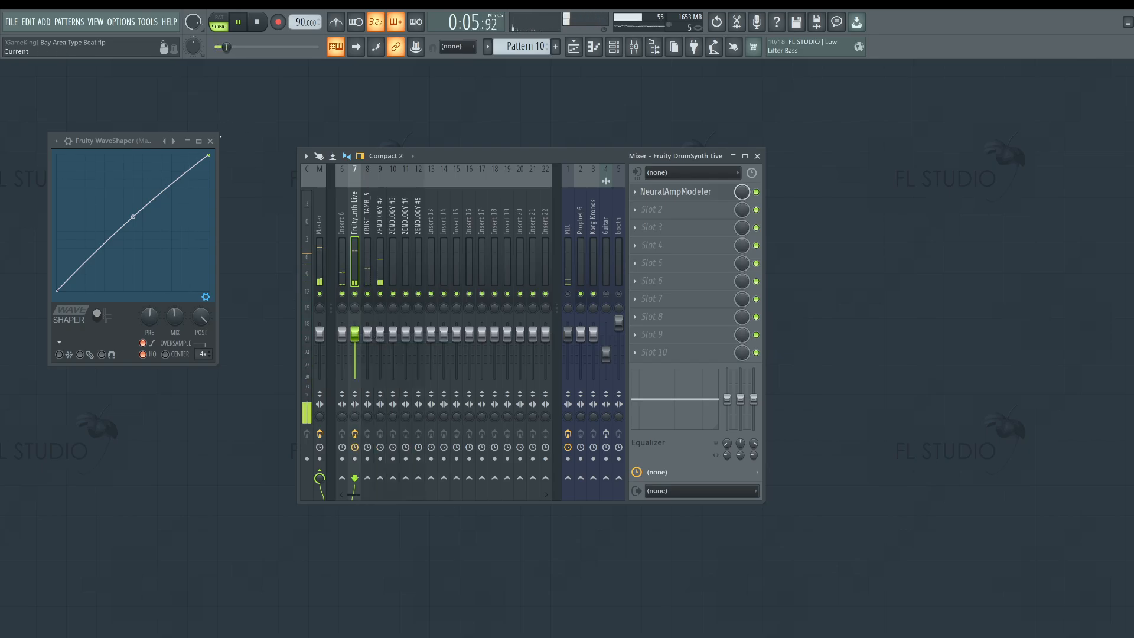
Close the Fruity WaveShaper window, bypass the effect on the Master track, and return to the playlist.
{"action": "left_click", "coordinate": [210, 141]}
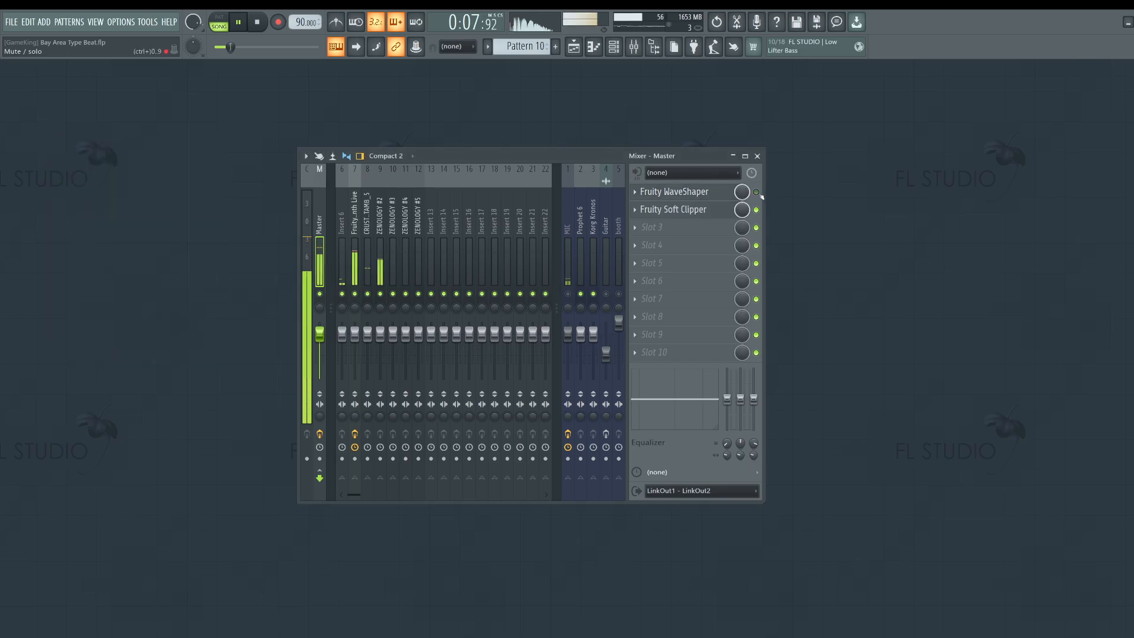
{"action": "left_click", "coordinate": [756, 156]}
{"action": "left_click", "coordinate": [573, 48]}
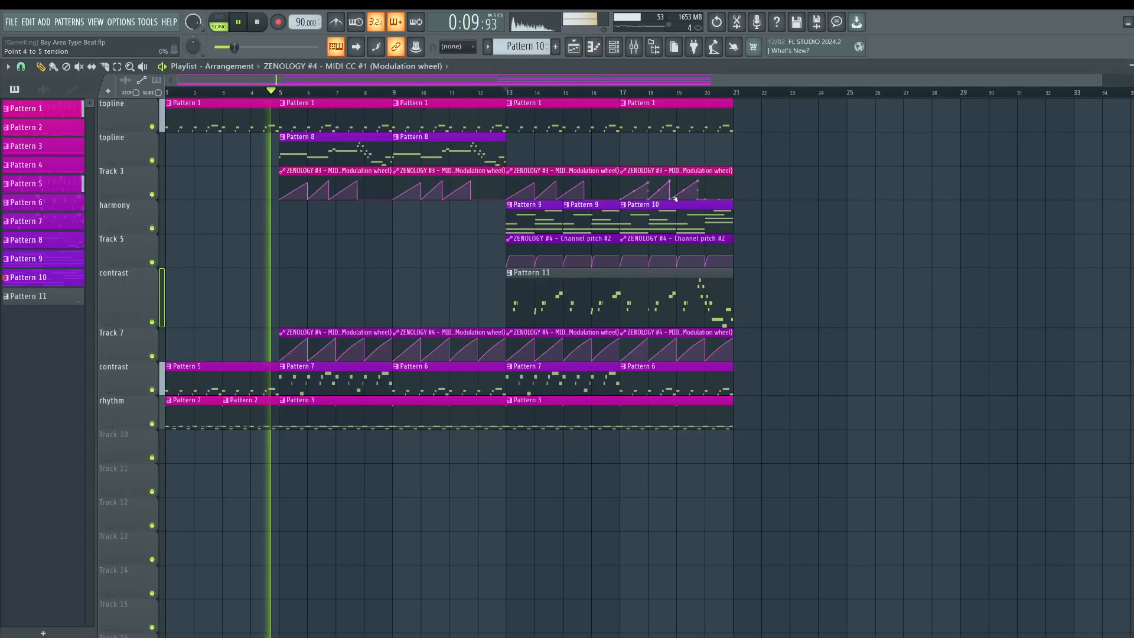
{"action": "left_click", "coordinate": [632, 47]}
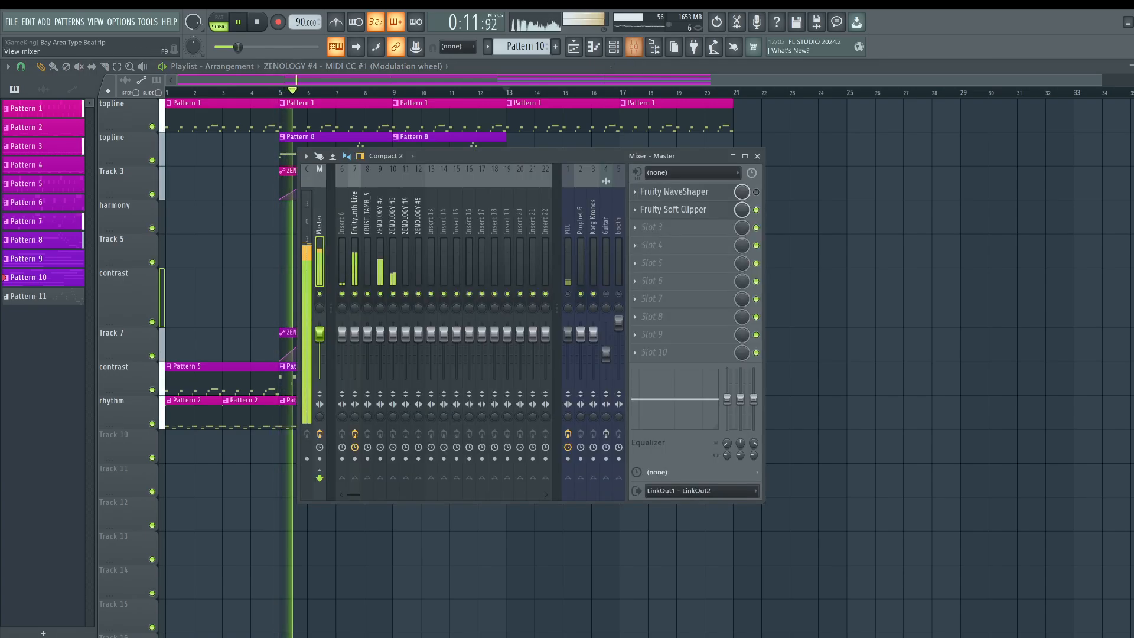
{"action": "left_click", "coordinate": [757, 155]}
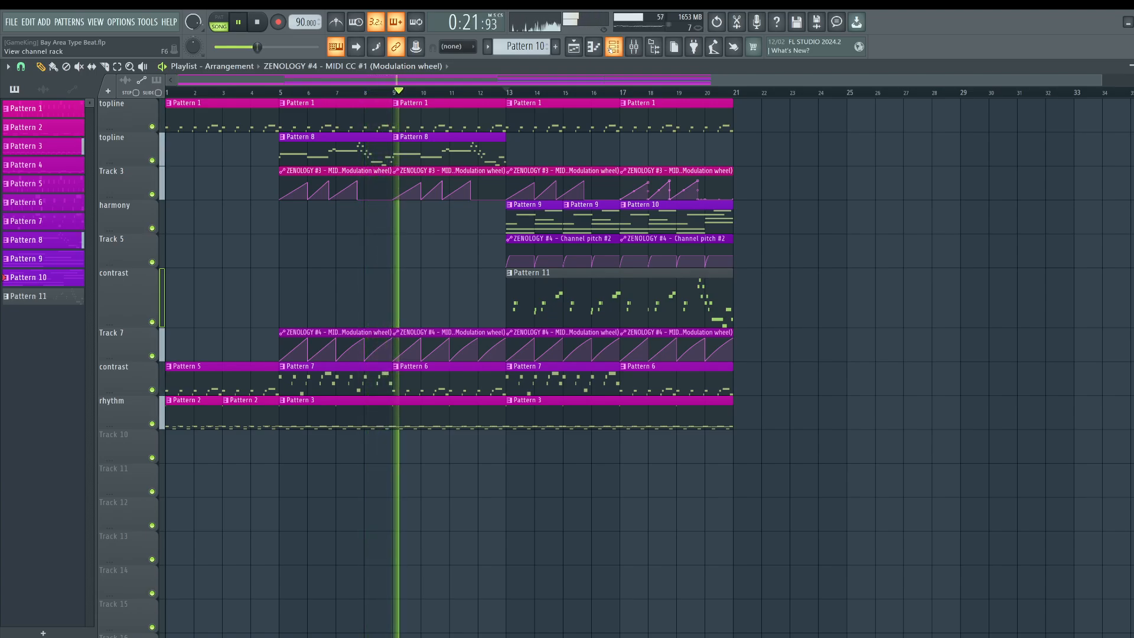
Add a new empty pattern to the project and check its channels in the channel rack.
{"action": "left_click", "coordinate": [613, 46]}
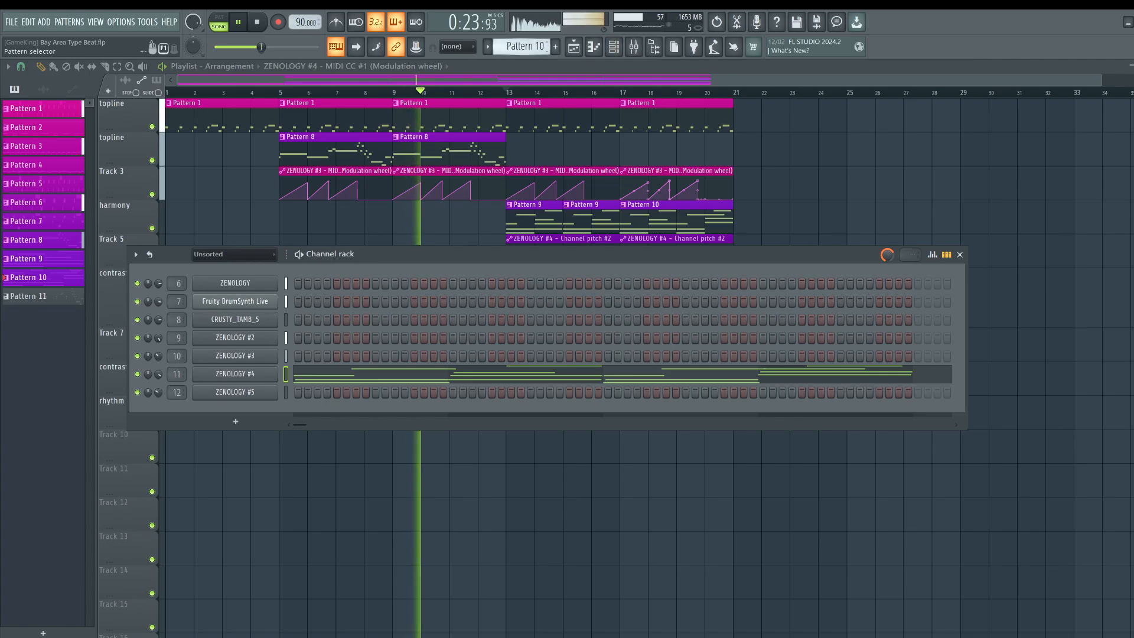
{"action": "left_click", "coordinate": [549, 50]}
{"action": "left_click", "coordinate": [548, 50]}
{"action": "left_click", "coordinate": [823, 164]}
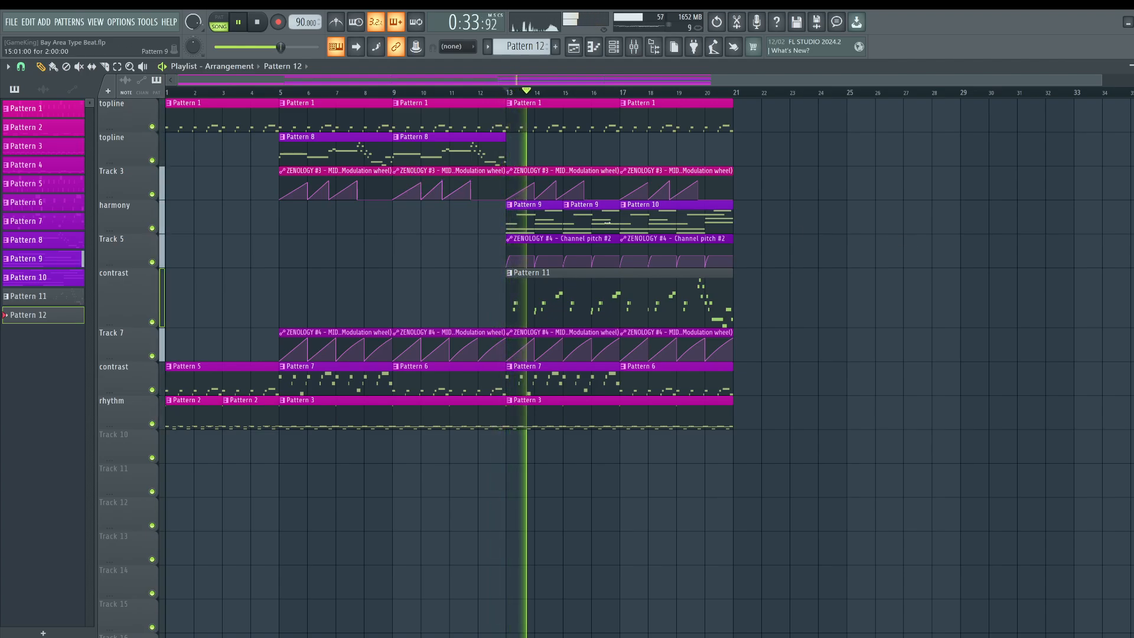
{"action": "key", "text": "F6"}
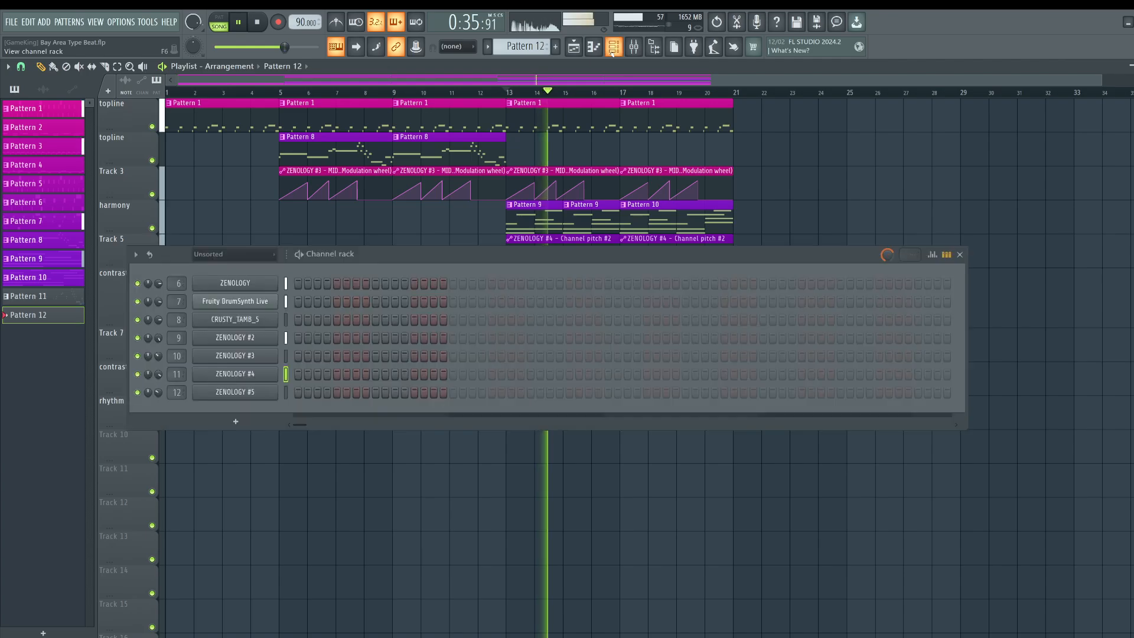
{"action": "key", "text": "F6"}
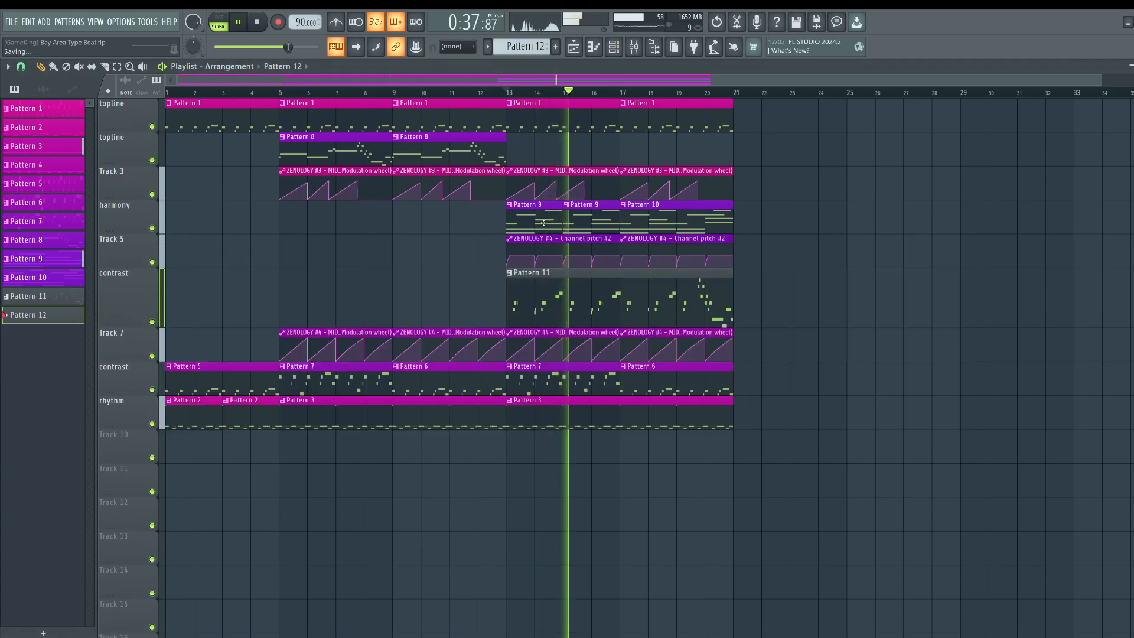
Check the levels in the mixer and open the ZENOLOGY #4 instrument from the channel rack.
{"action": "left_click", "coordinate": [633, 48]}
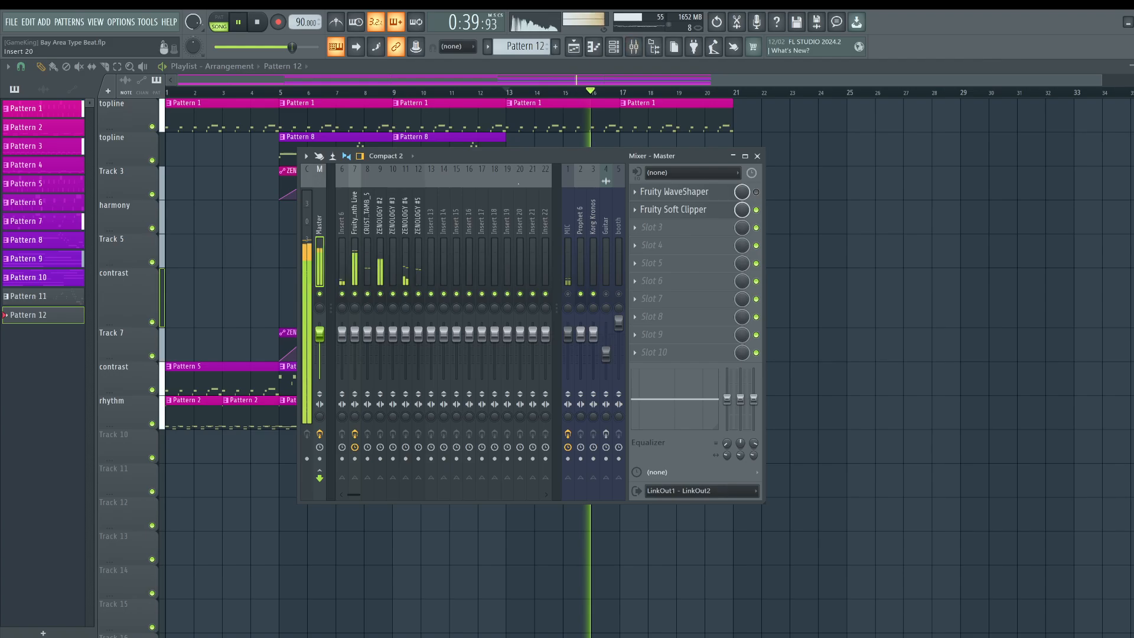
{"action": "right_click", "coordinate": [859, 244]}
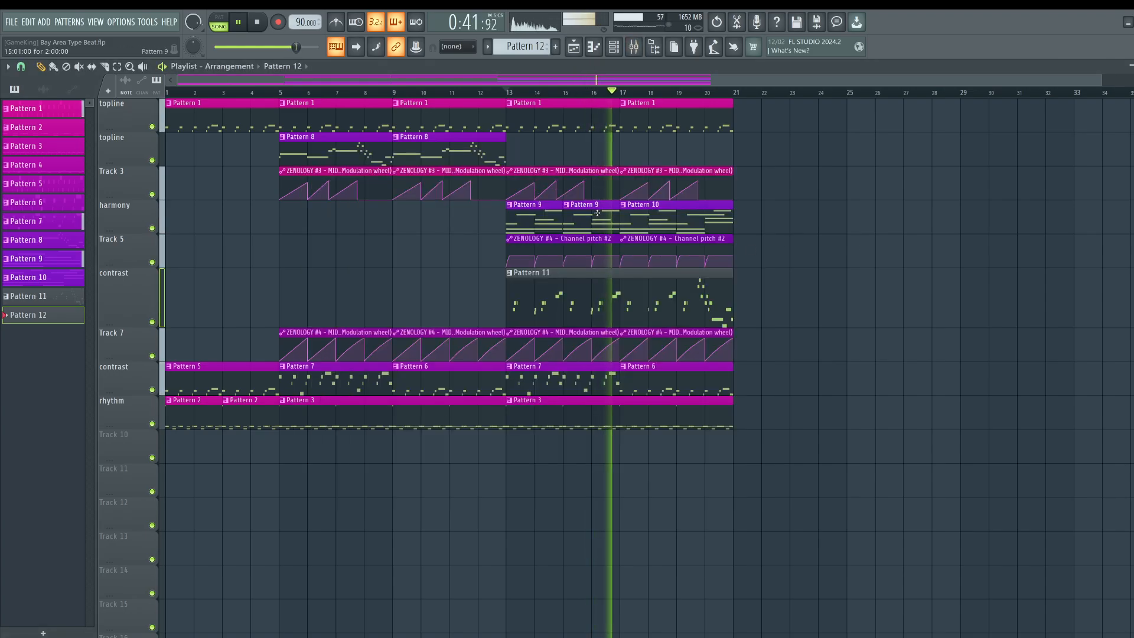
{"action": "key", "text": "F6"}
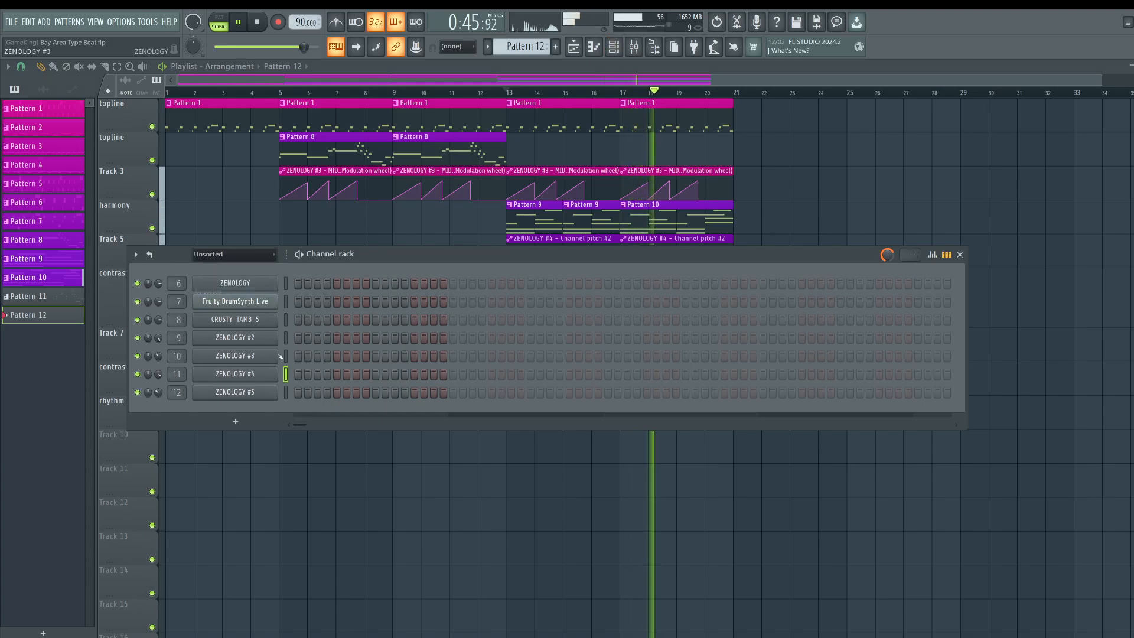
{"action": "left_click", "coordinate": [269, 373]}
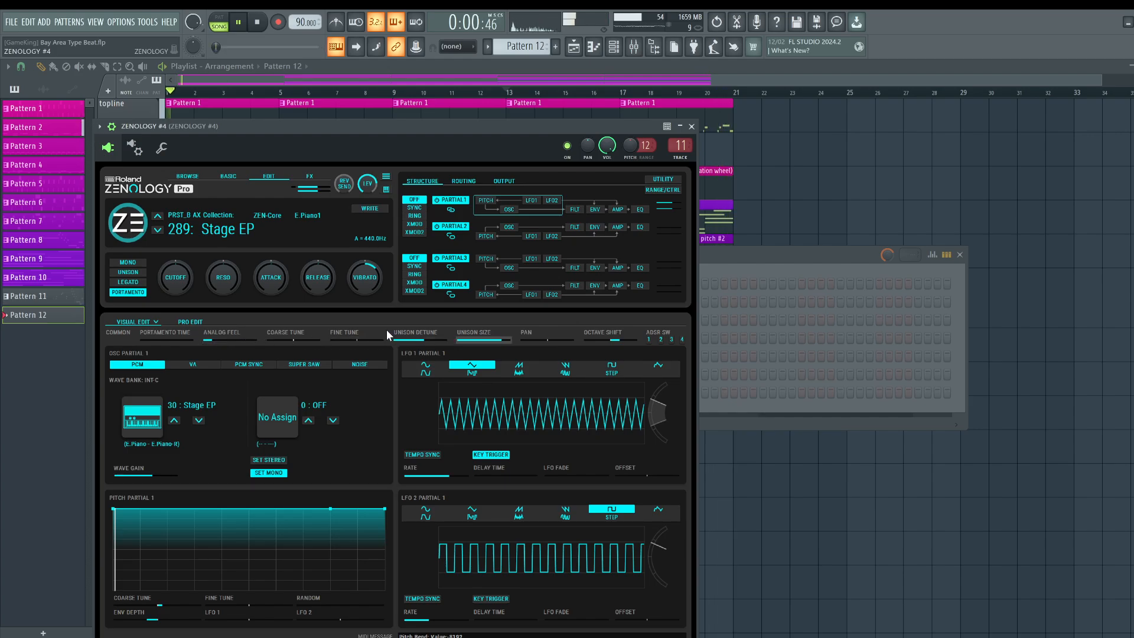
Open Pattern 10's ZENOLOGY #4 notes in the piano roll, play back the chord at bar 4, and return to the playlist.
{"action": "left_click", "coordinate": [741, 455]}
{"action": "double_click", "coordinate": [702, 219]}
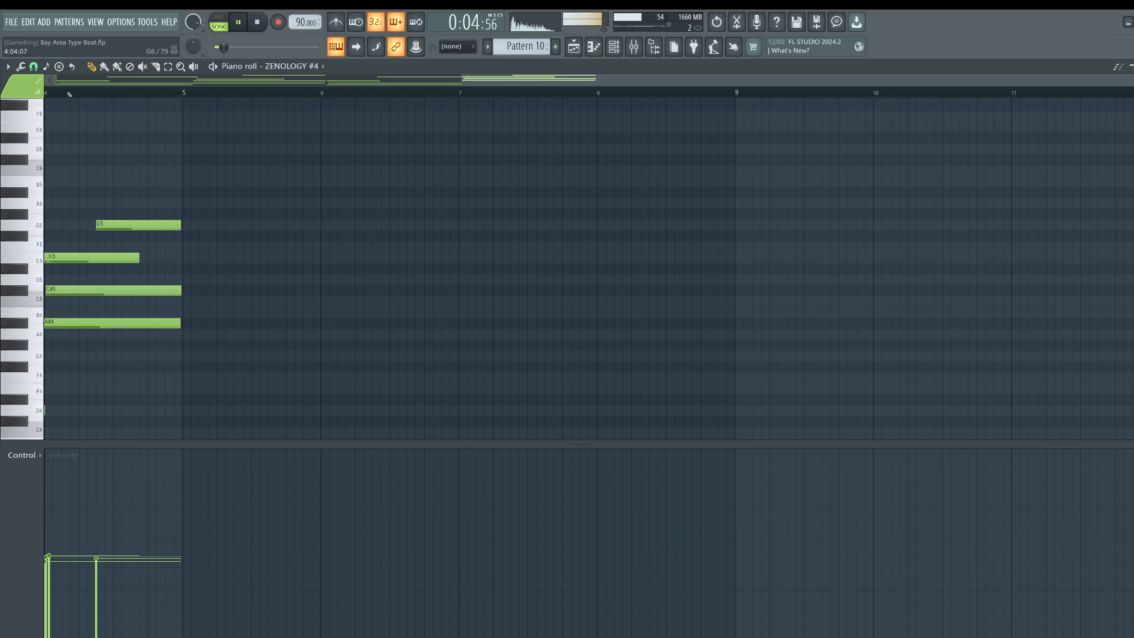
{"action": "left_click", "coordinate": [69, 94]}
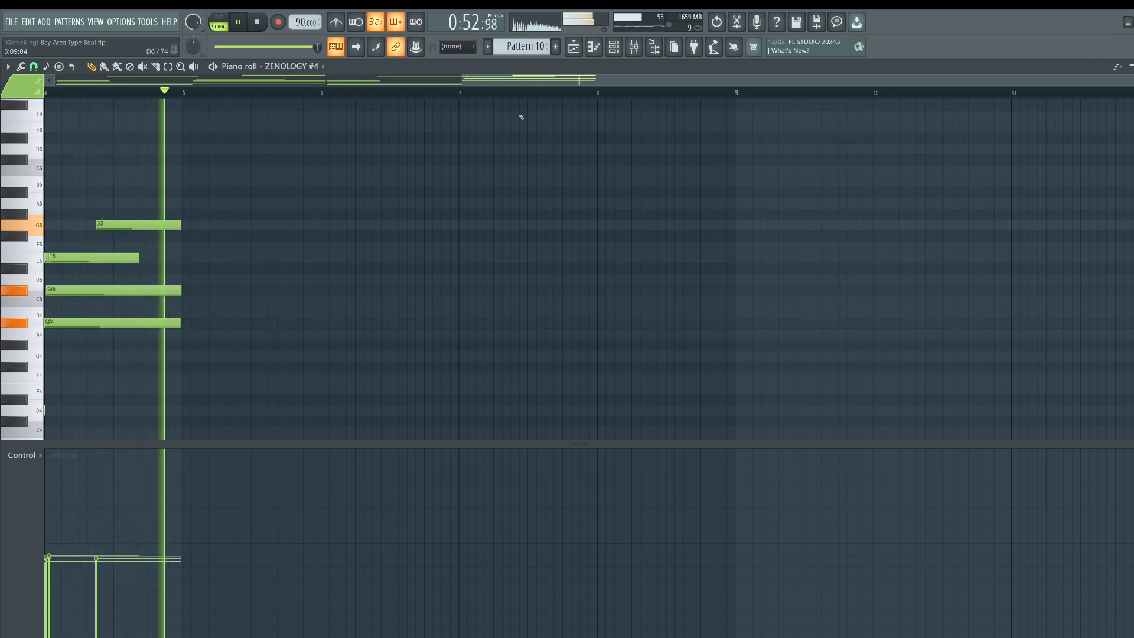
{"action": "left_click", "coordinate": [573, 47]}
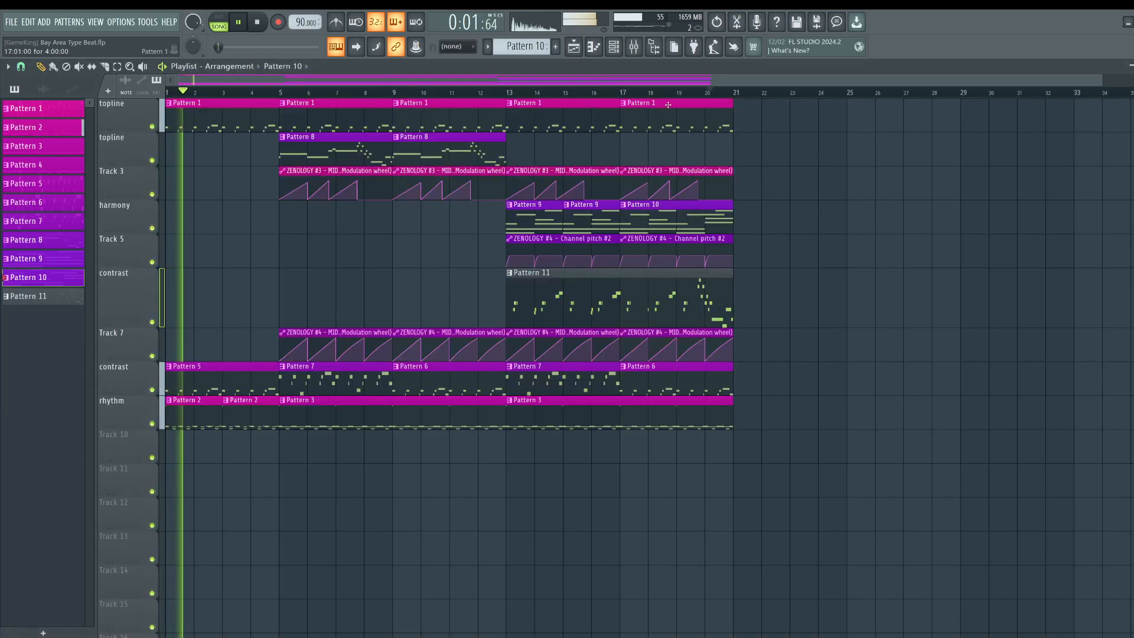
Audition the samples in the Neptunes Drumkit's Triangles folder, including Triangle 1 (Hot) and Triangle 3 (Wait A Minute).
{"action": "key", "text": "F9"}
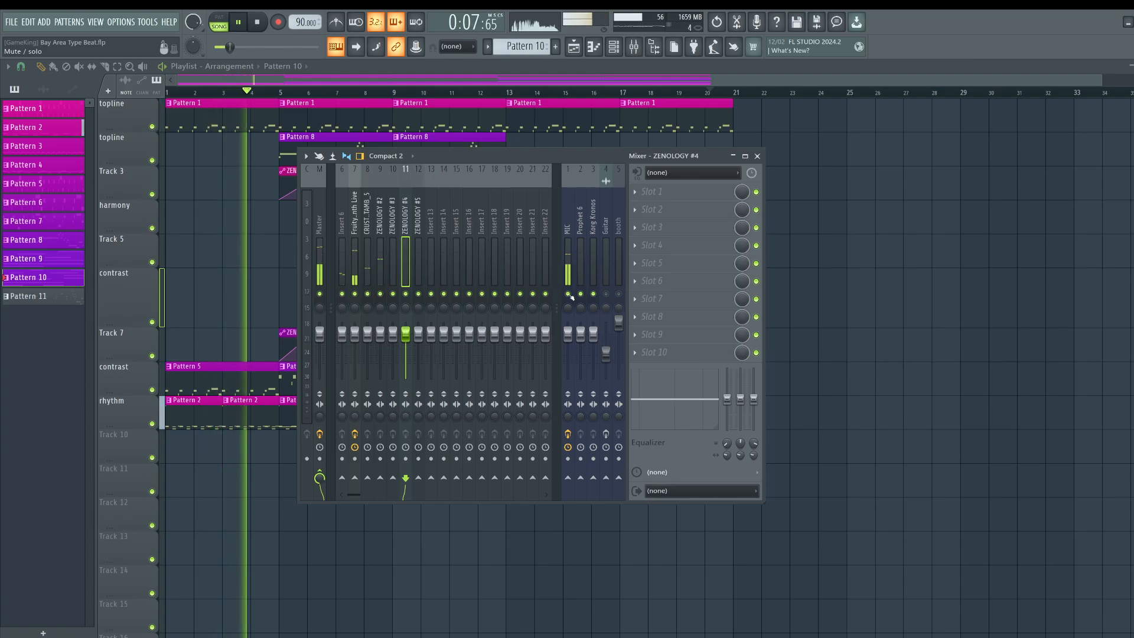
{"action": "key", "text": "alt+F8"}
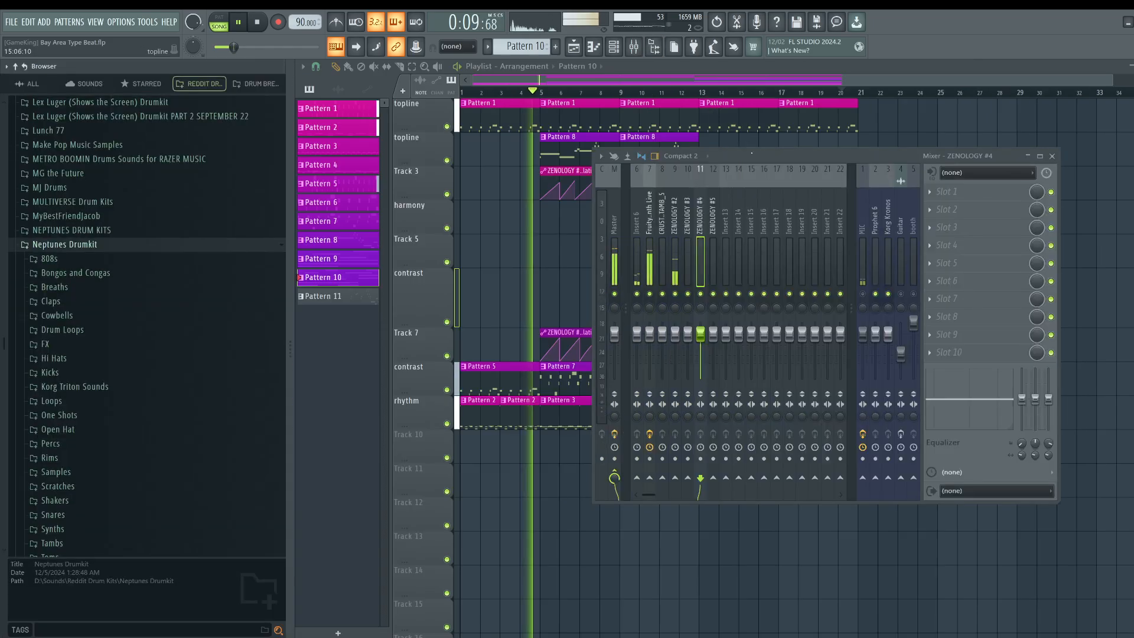
{"action": "scroll", "coordinate": [100, 327], "scroll_direction": "down", "scroll_amount": 4}
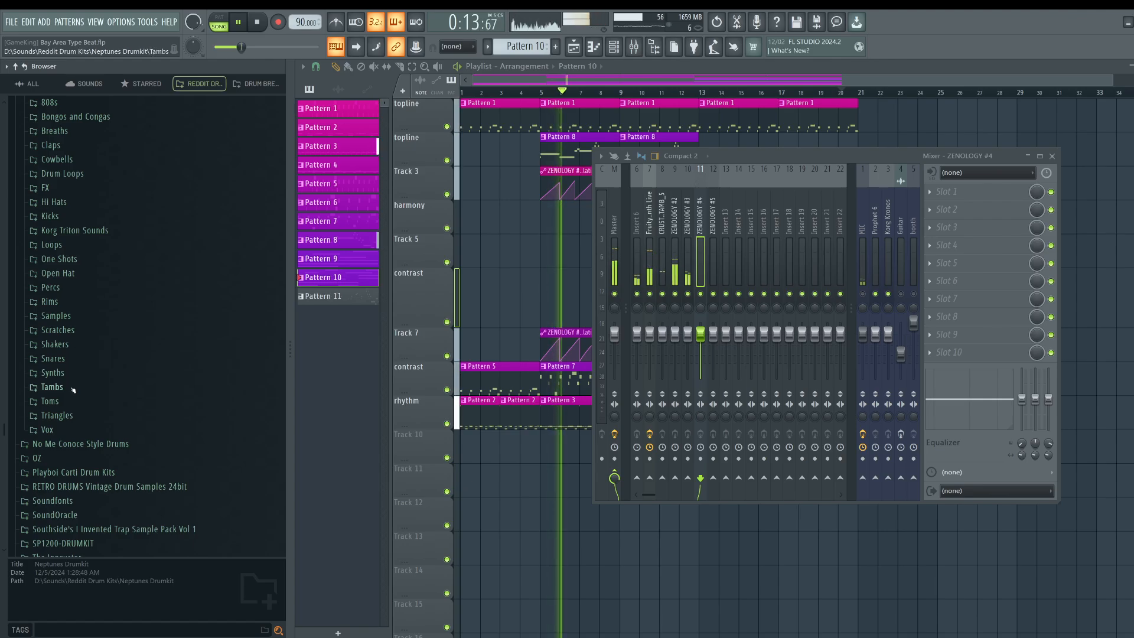
{"action": "left_click", "coordinate": [57, 415]}
{"action": "left_click", "coordinate": [76, 430]}
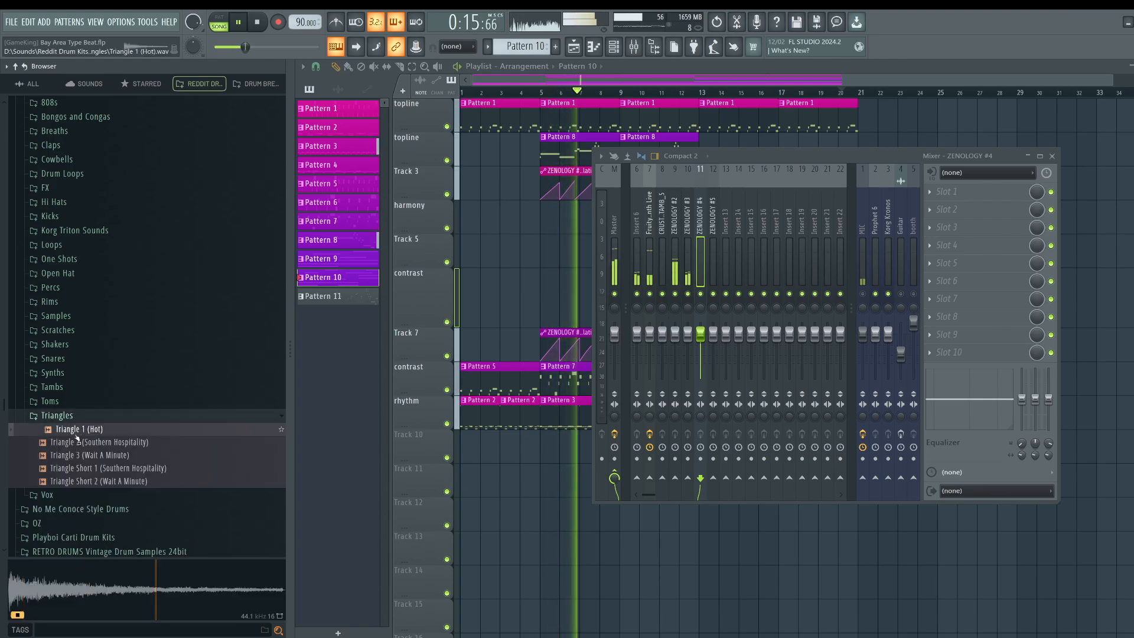
{"action": "left_click", "coordinate": [76, 440]}
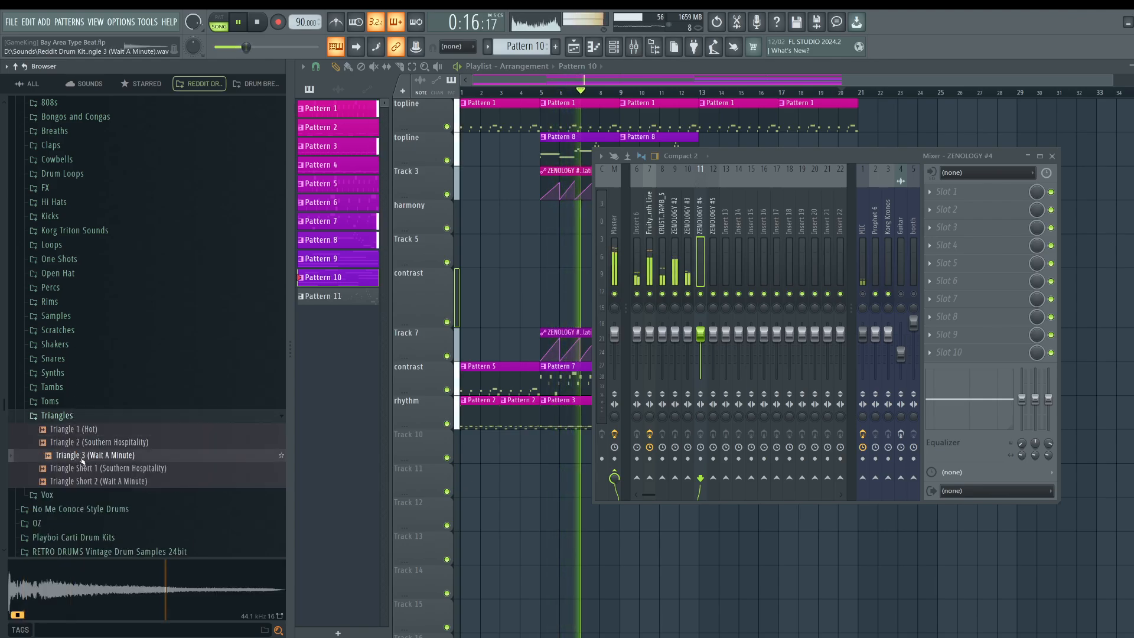
{"action": "left_click", "coordinate": [77, 416]}
{"action": "scroll", "coordinate": [83, 390], "scroll_direction": "up", "scroll_amount": 2}
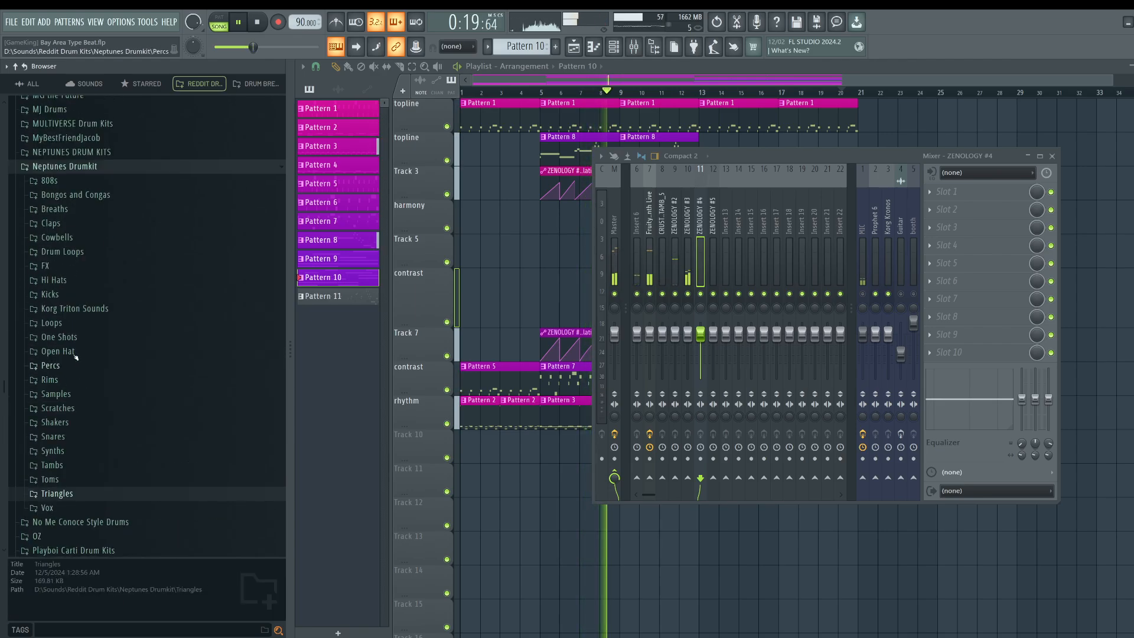
Browse the Neptunes Drumkit's Korg Triton Sounds and audition several Triangles & Bells samples, ending with (4).
{"action": "left_click", "coordinate": [71, 308]}
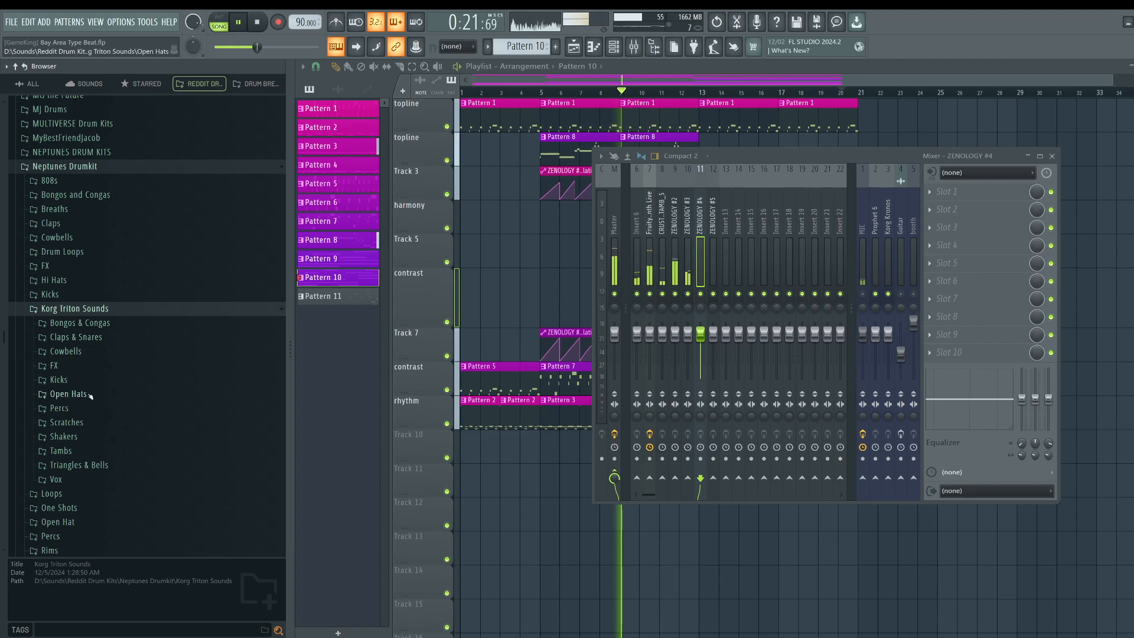
{"action": "left_click", "coordinate": [89, 451]}
{"action": "left_click", "coordinate": [92, 296]}
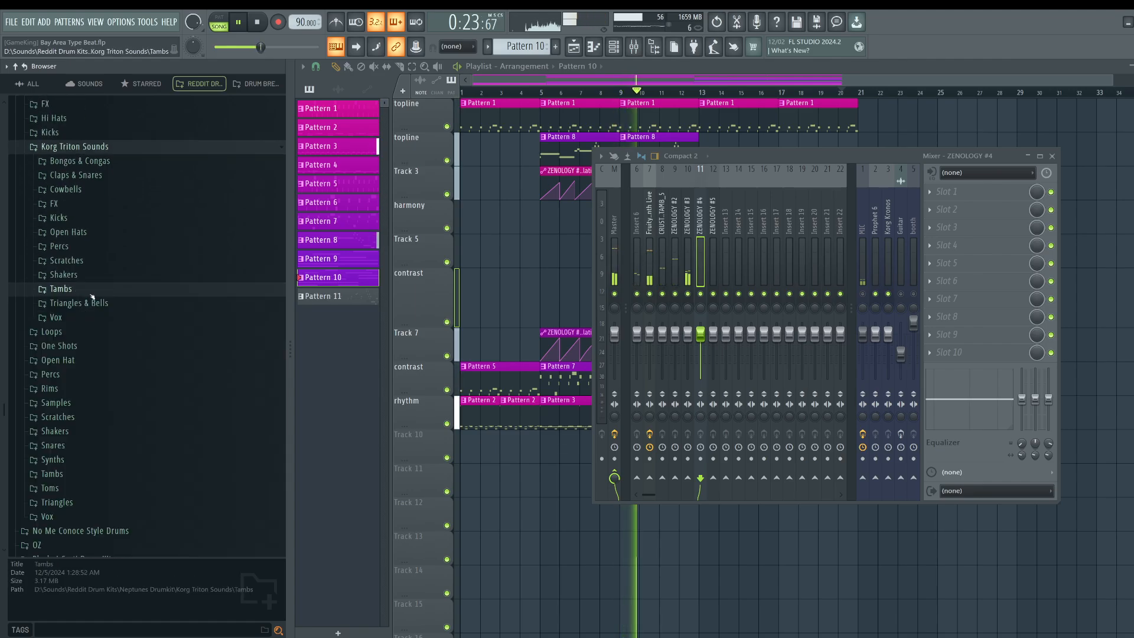
{"action": "left_click", "coordinate": [84, 304]}
{"action": "left_click", "coordinate": [95, 324]}
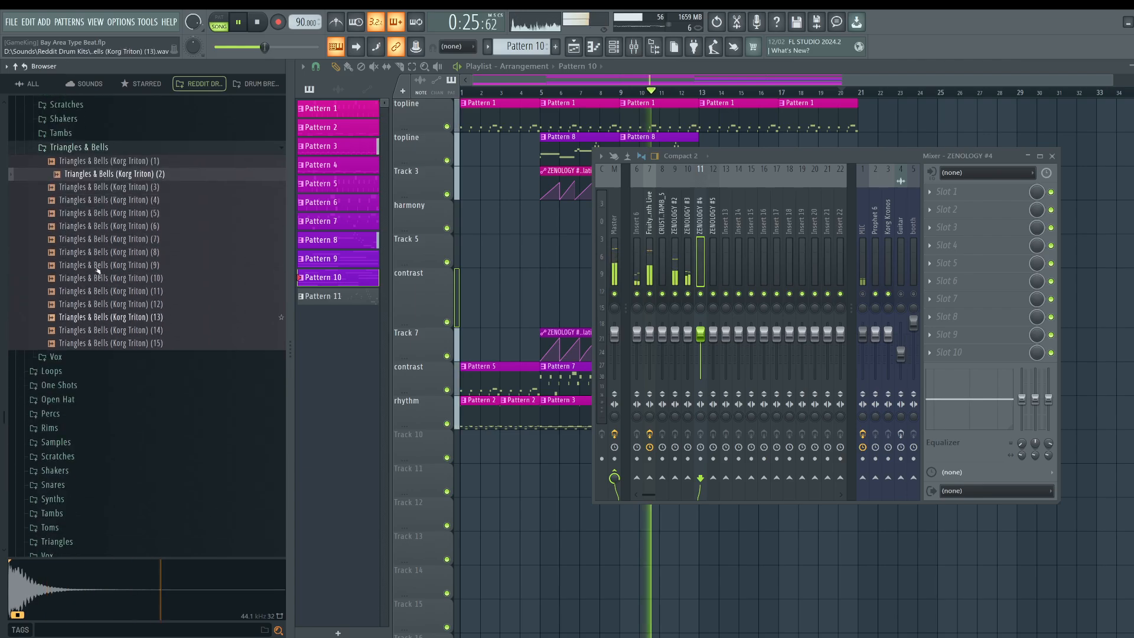
{"action": "left_click", "coordinate": [98, 187]}
{"action": "left_click", "coordinate": [96, 200]}
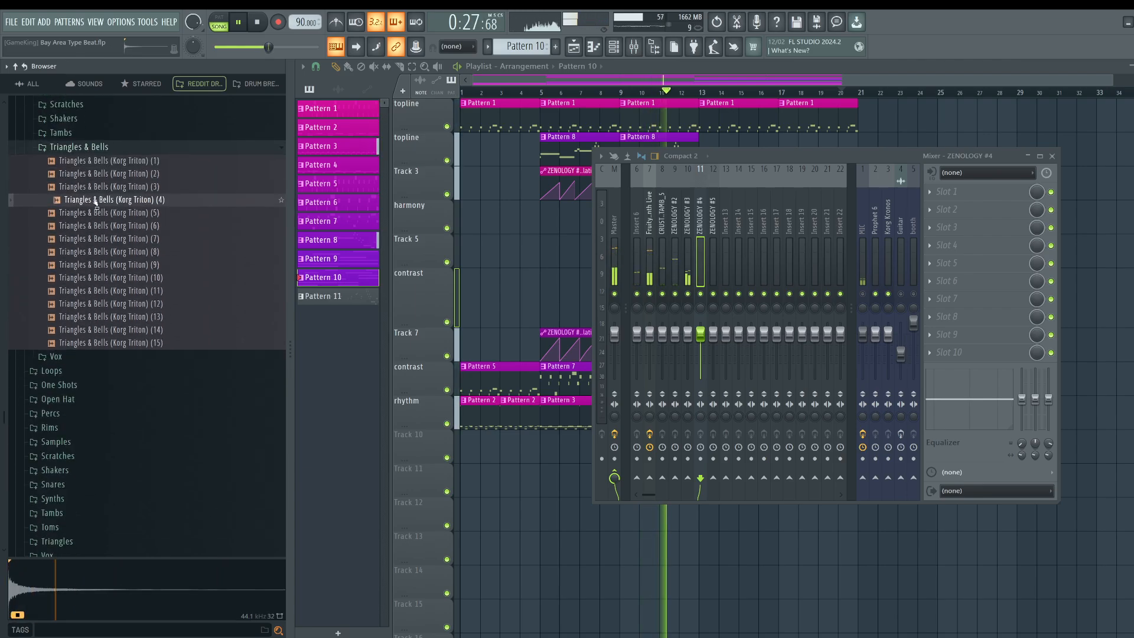
Place the Triangles & Bells (Korg Triton) (4) sample at bar 13 and sample (6) at bar 1 on Track 10.
{"action": "key", "text": "F9"}
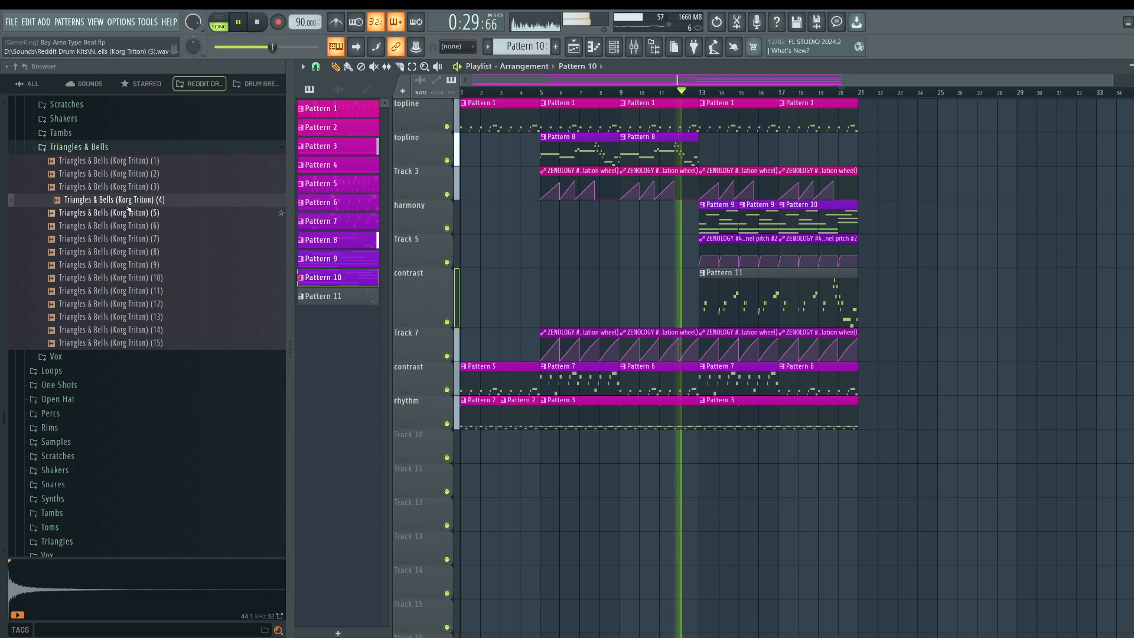
{"action": "left_click_drag", "start_coordinate": [112, 200], "coordinate": [700, 452]}
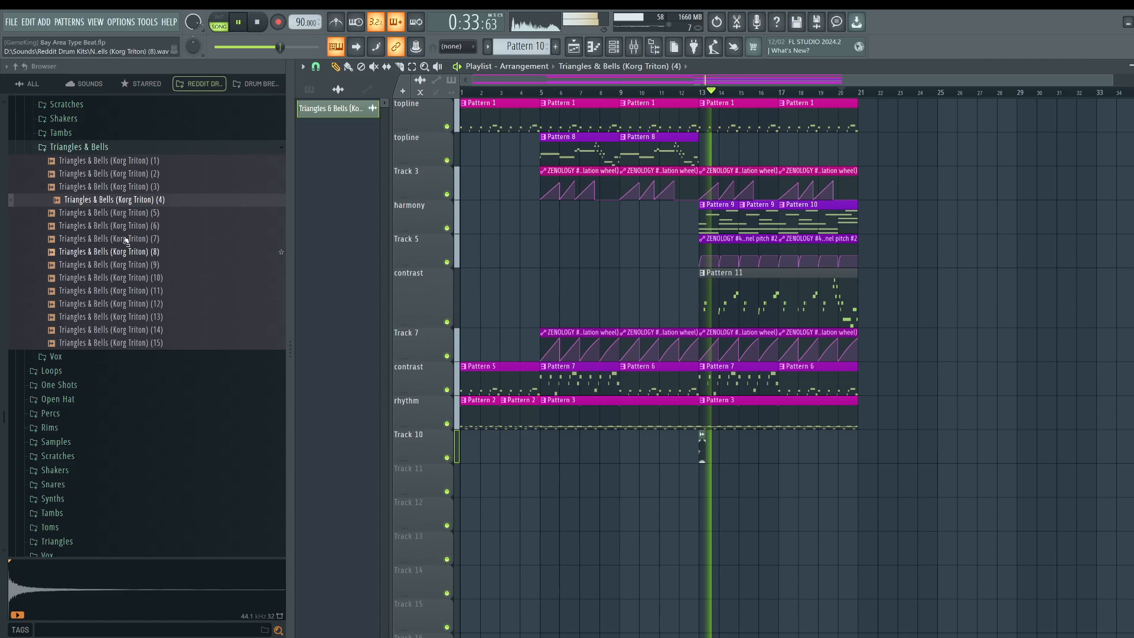
{"action": "left_click", "coordinate": [113, 212]}
{"action": "left_click", "coordinate": [120, 227]}
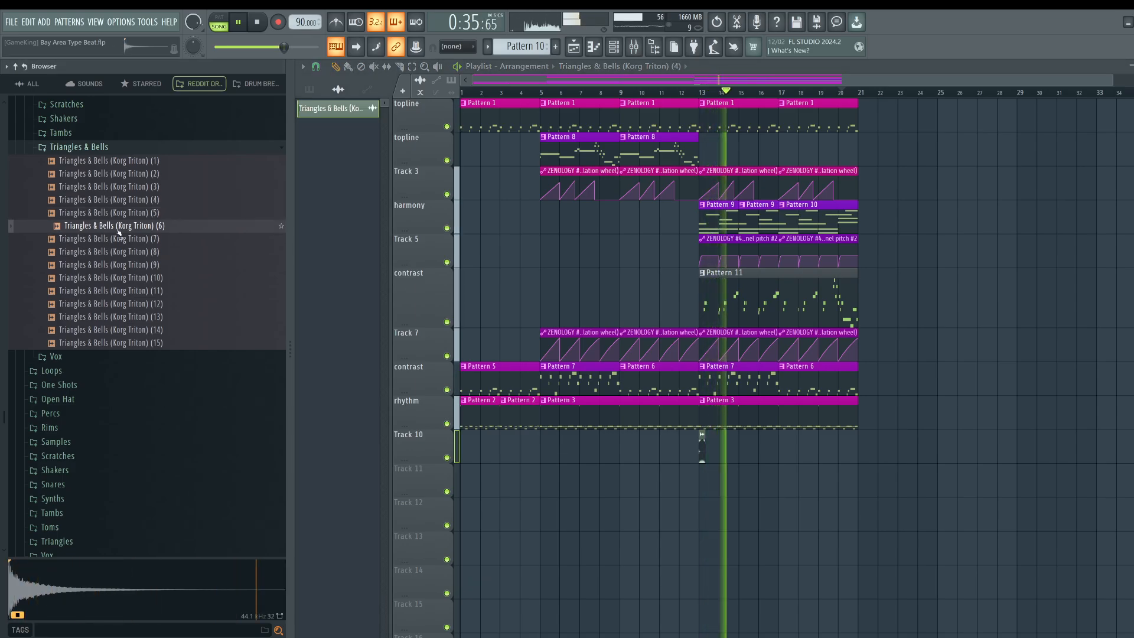
{"action": "left_click_drag", "start_coordinate": [120, 228], "coordinate": [466, 456]}
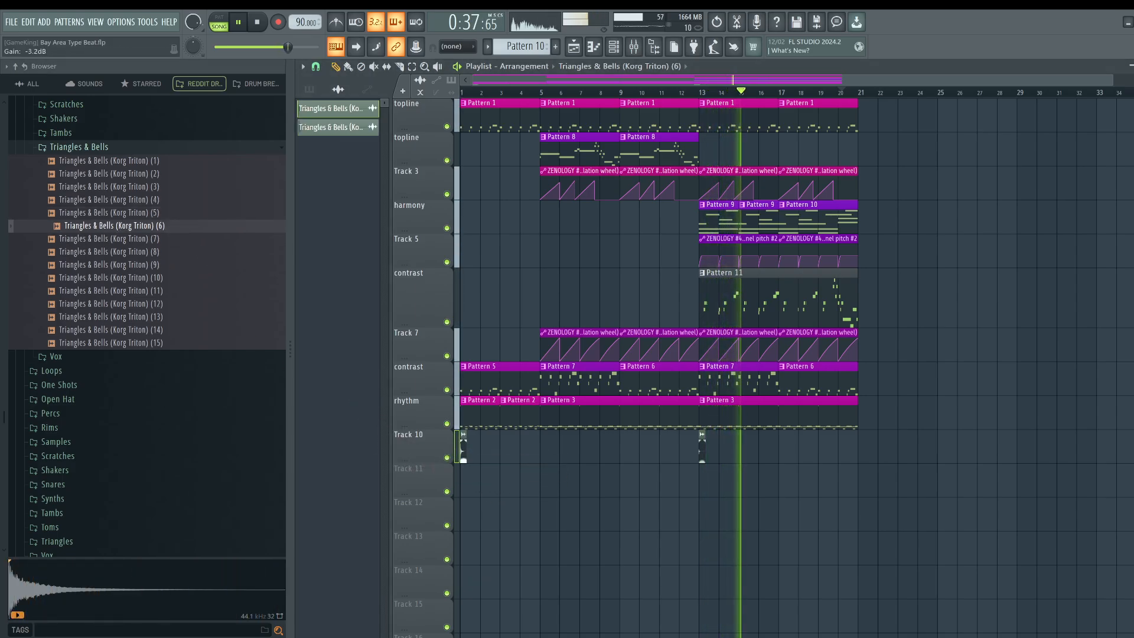
Audition Triangles & Bells samples (10) and (11), and load (11) into a new sampler channel.
{"action": "left_click", "coordinate": [115, 280]}
{"action": "left_click", "coordinate": [114, 291]}
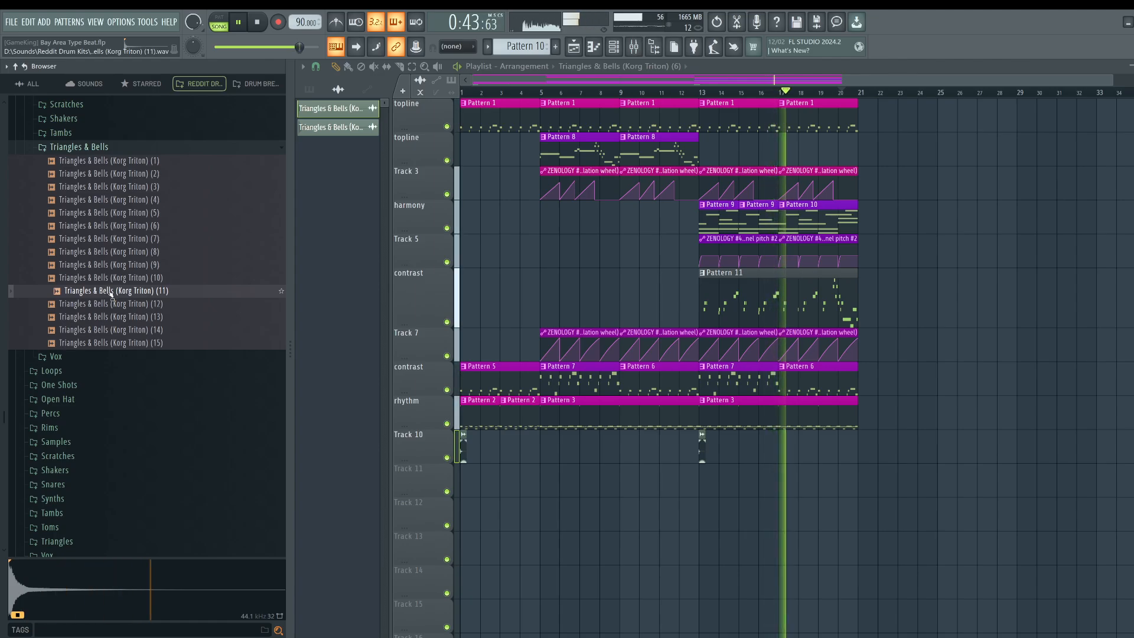
{"action": "right_click", "coordinate": [111, 294]}
{"action": "left_click", "coordinate": [120, 307]}
Audition the Triangles & Bells (Korg Triton) samples (12) through (15).
{"action": "left_click", "coordinate": [96, 305]}
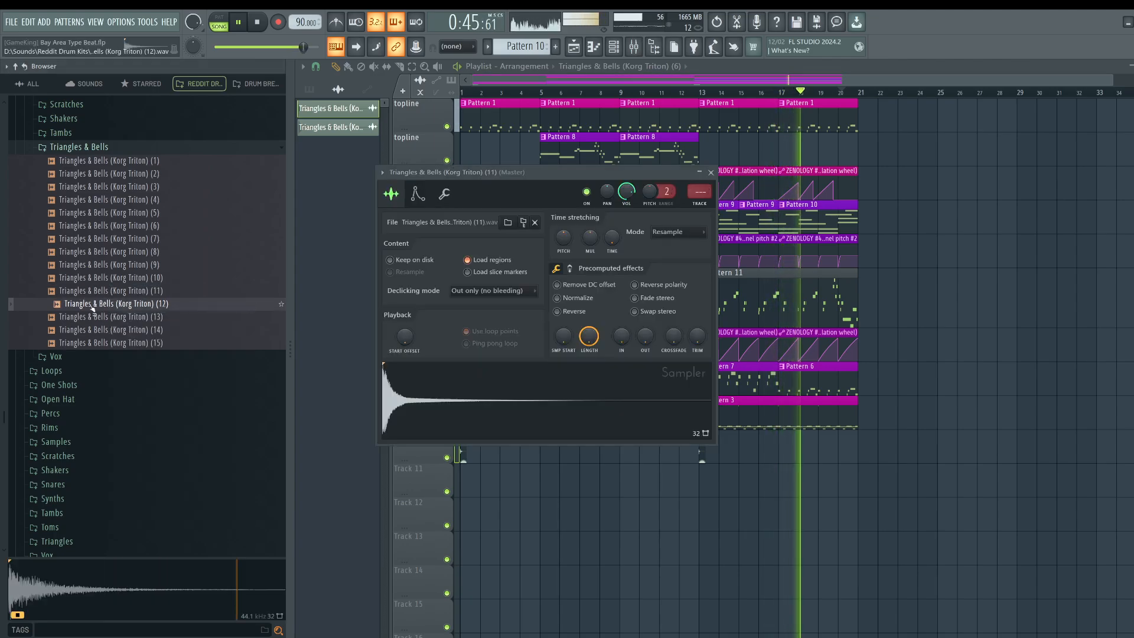
{"action": "left_click", "coordinate": [97, 319]}
{"action": "left_click", "coordinate": [98, 330]}
{"action": "left_click", "coordinate": [99, 343]}
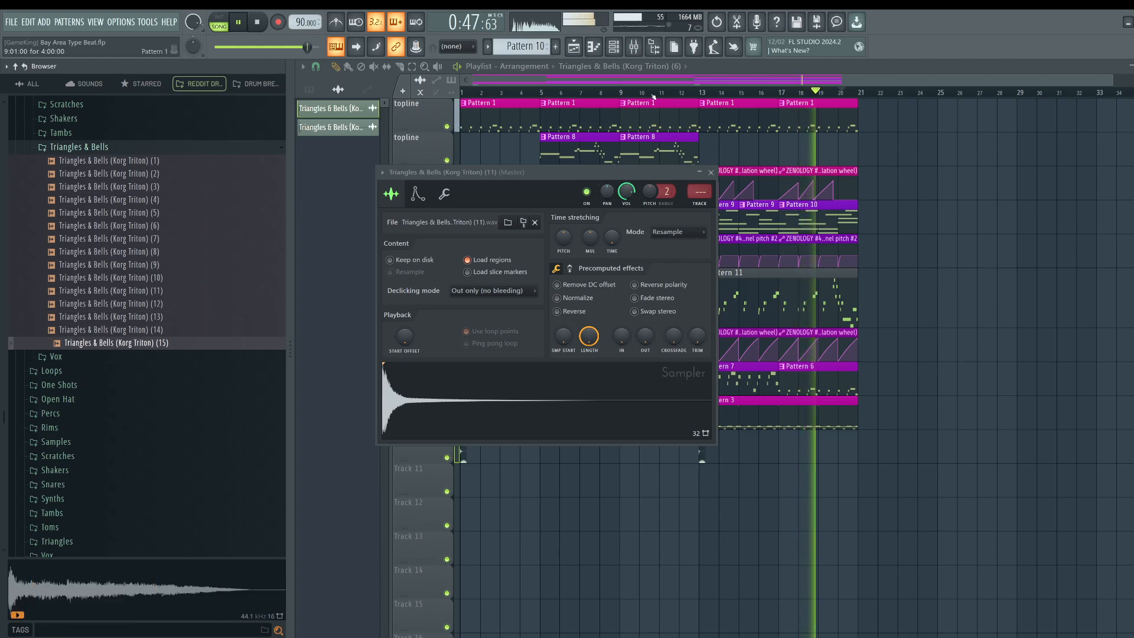
Route the Triangles & Bells (Korg Triton) (11) channel to mixer track 13 and close its sampler window.
{"action": "key", "text": "F6"}
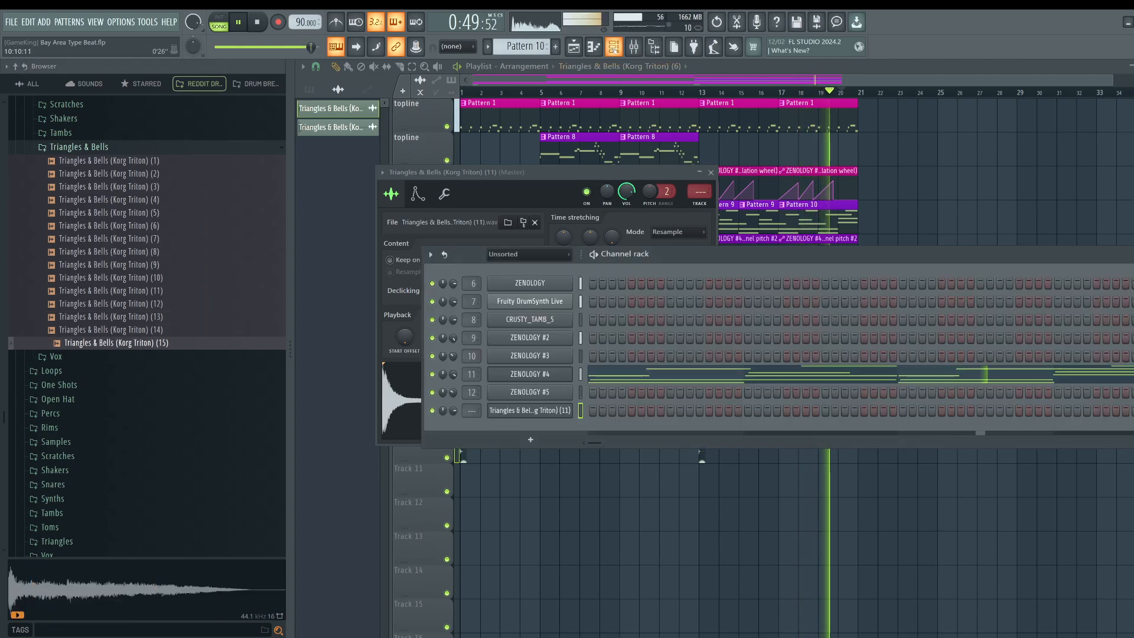
{"action": "key", "text": "ctrl+l"}
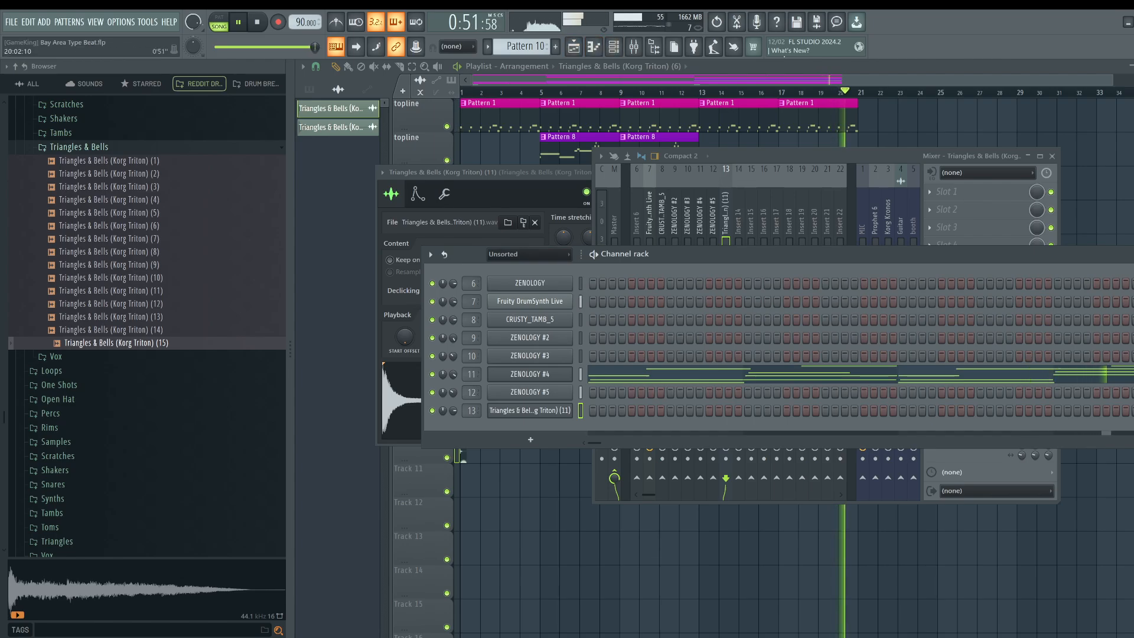
{"action": "key", "text": "F5"}
{"action": "key", "text": "F5"}
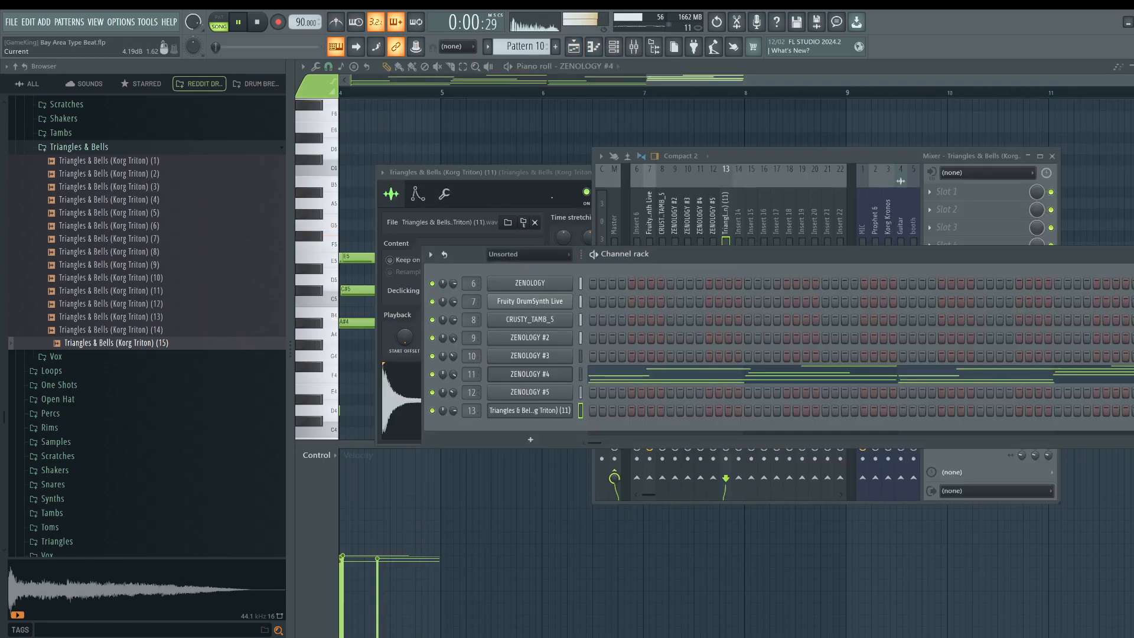
{"action": "left_click", "coordinate": [568, 177]}
{"action": "left_click", "coordinate": [712, 172]}
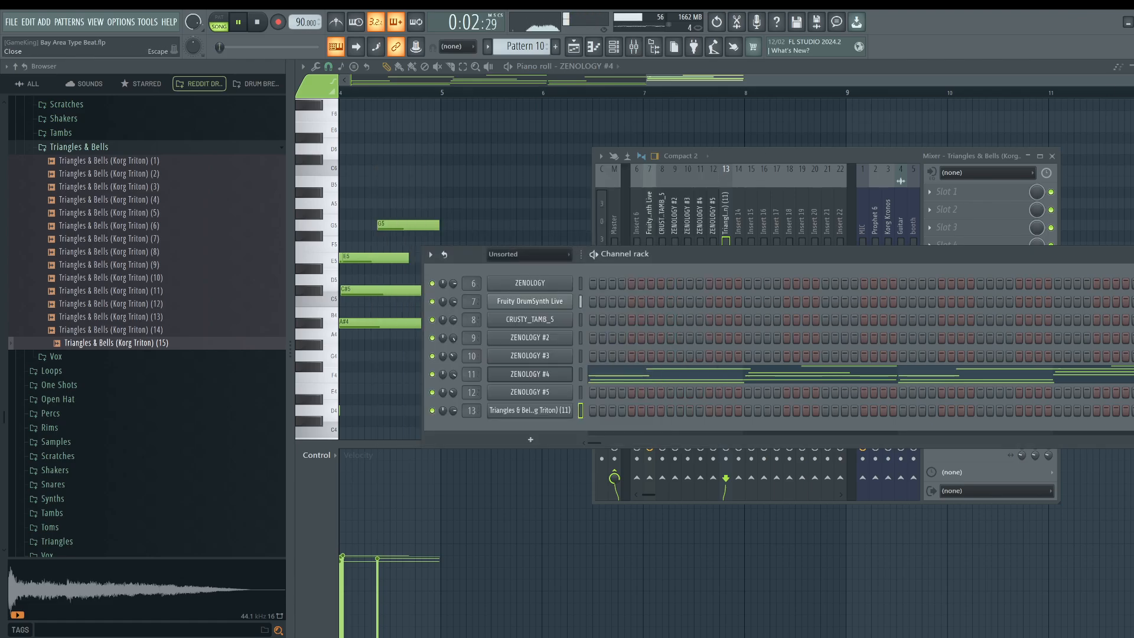
Create Pattern 12 with its default name and add a hit on step 13 of the Triangles & Bells (Korg Triton) (11) channel.
{"action": "key", "text": "F7"}
{"action": "key", "text": "F7"}
{"action": "left_click", "coordinate": [986, 126]}
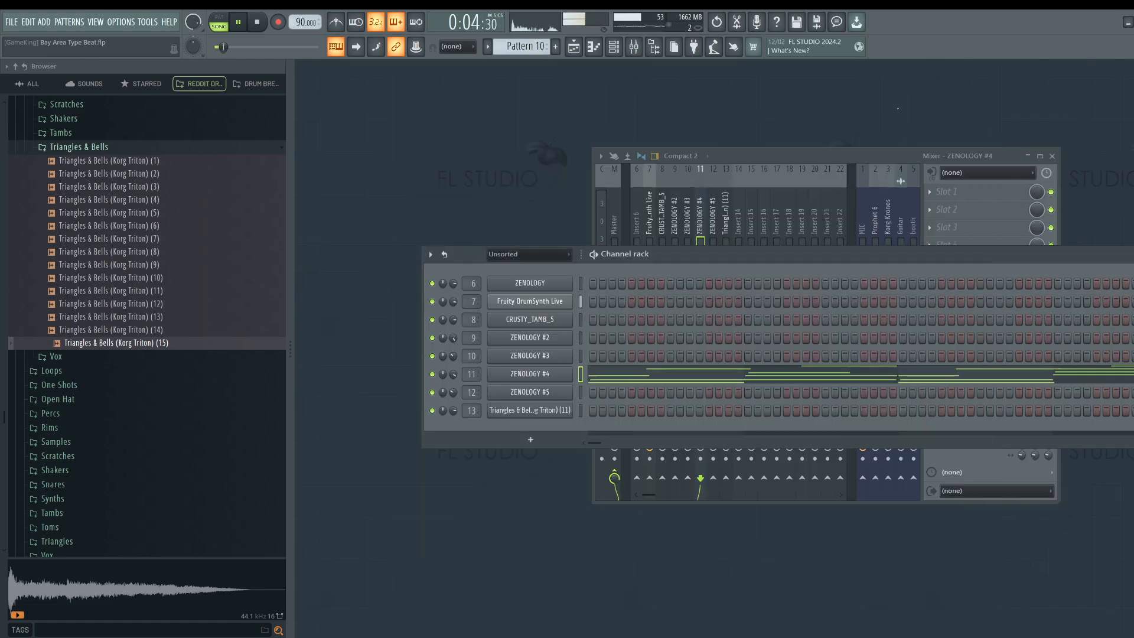
{"action": "right_click", "coordinate": [538, 46]}
{"action": "left_click", "coordinate": [604, 52]}
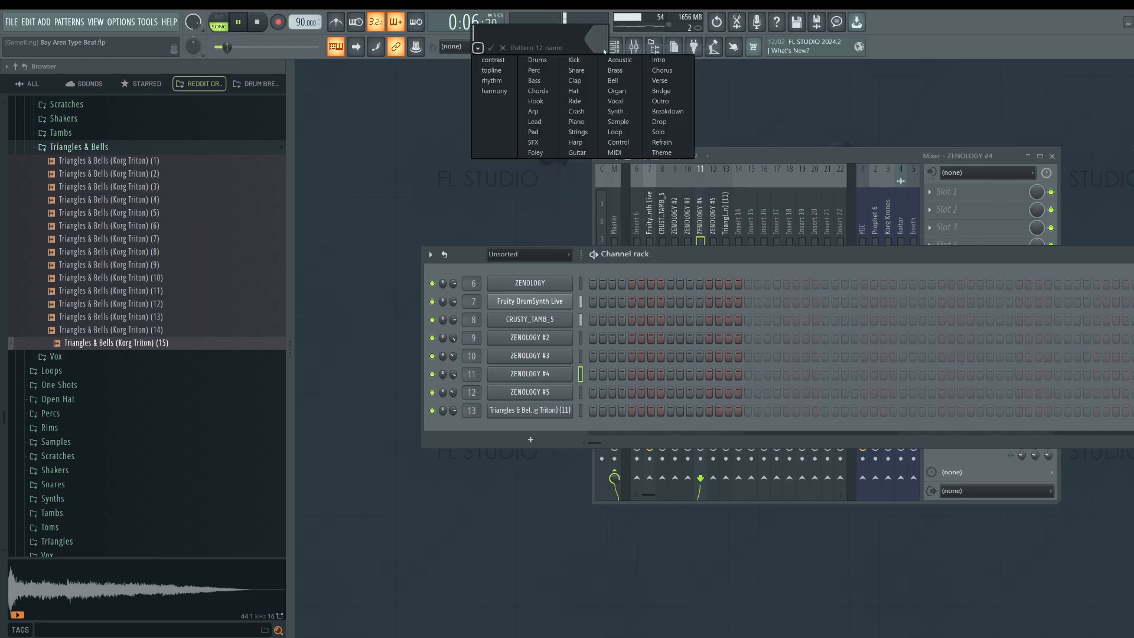
{"action": "key", "text": "Return"}
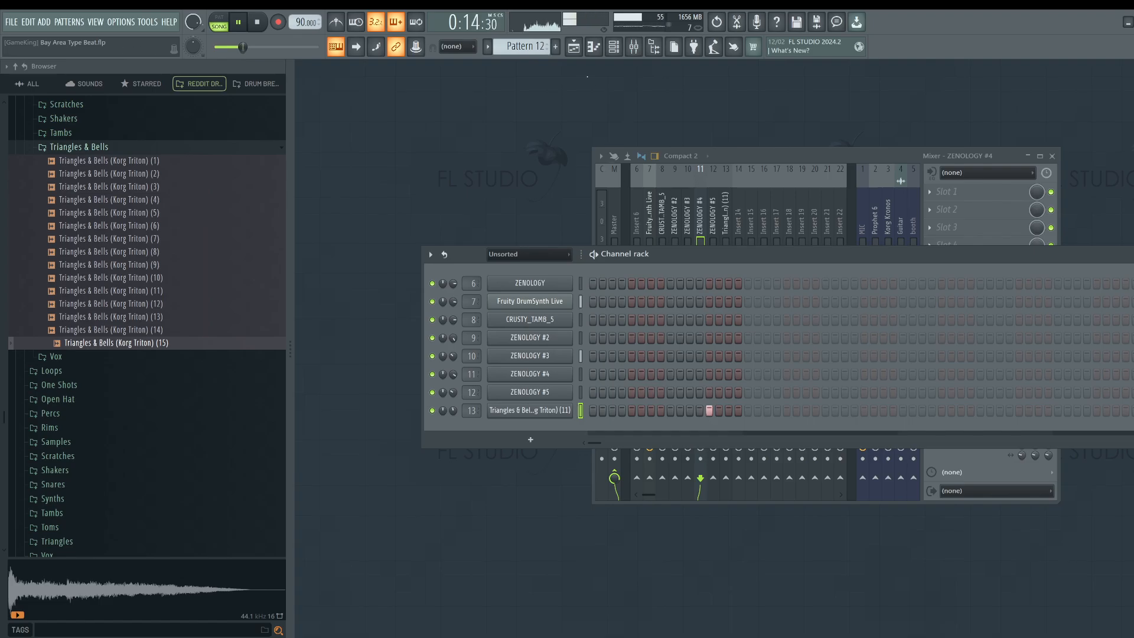
Place Pattern 12 clips on Track 11 at bars 8, 12, 16 and 20 of the playlist.
{"action": "left_click", "coordinate": [573, 47]}
{"action": "left_click", "coordinate": [585, 449]}
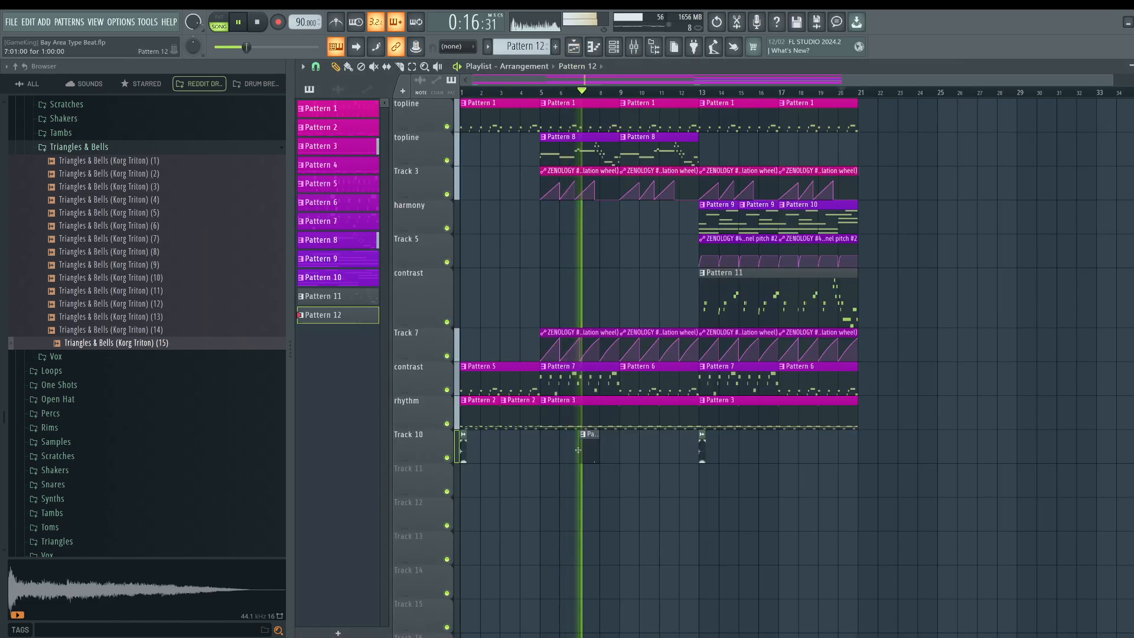
{"action": "left_click_drag", "start_coordinate": [588, 448], "coordinate": [610, 475]}
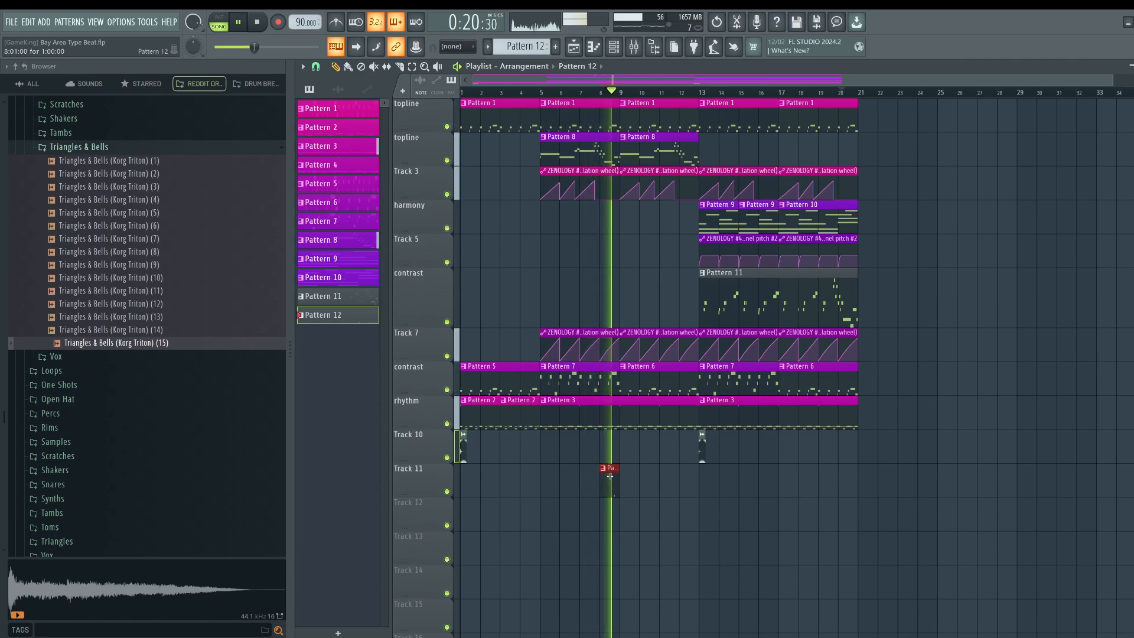
{"action": "left_click", "coordinate": [682, 479]}
{"action": "left_click_drag", "start_coordinate": [701, 482], "coordinate": [765, 477]}
{"action": "left_click", "coordinate": [819, 515], "text": "ctrl"}
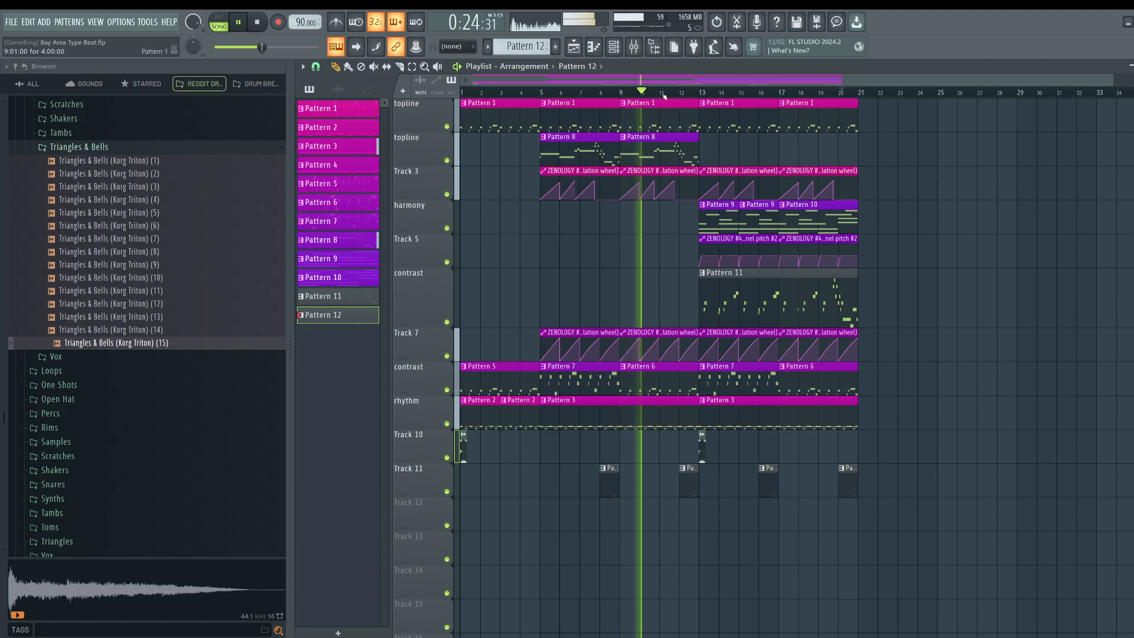
Place the Pattern 12 hit of the Triangles & Bells (Korg Triton) (11) channel on step 11.
{"action": "left_click", "coordinate": [620, 47]}
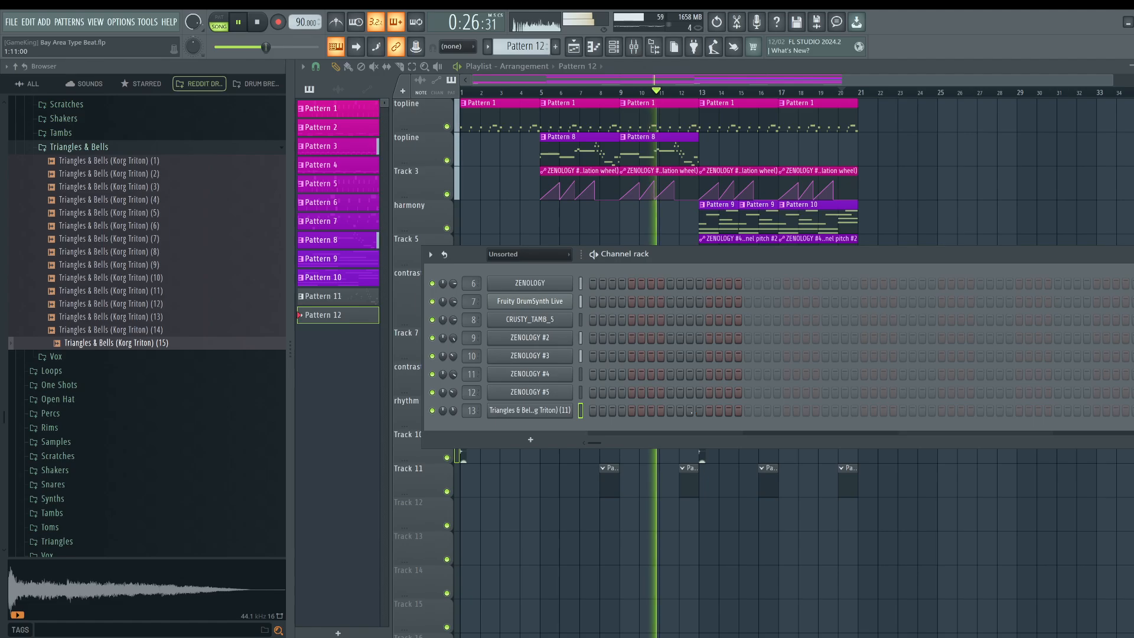
{"action": "left_click", "coordinate": [691, 411]}
{"action": "right_click", "coordinate": [722, 519]}
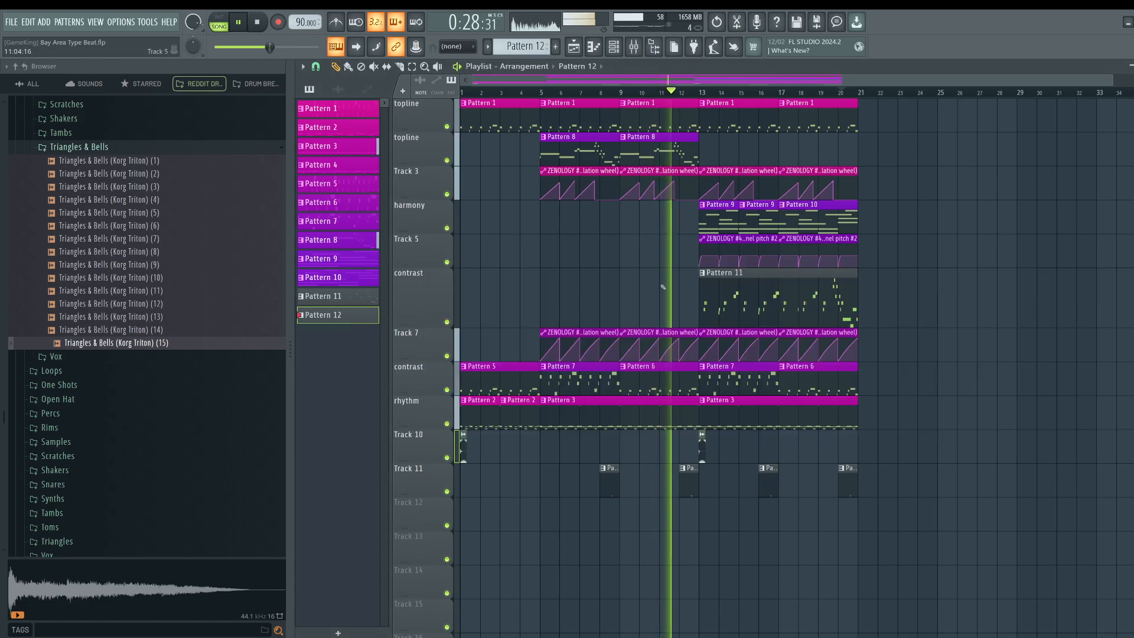
{"action": "left_click_drag", "start_coordinate": [611, 491], "coordinate": [614, 497]}
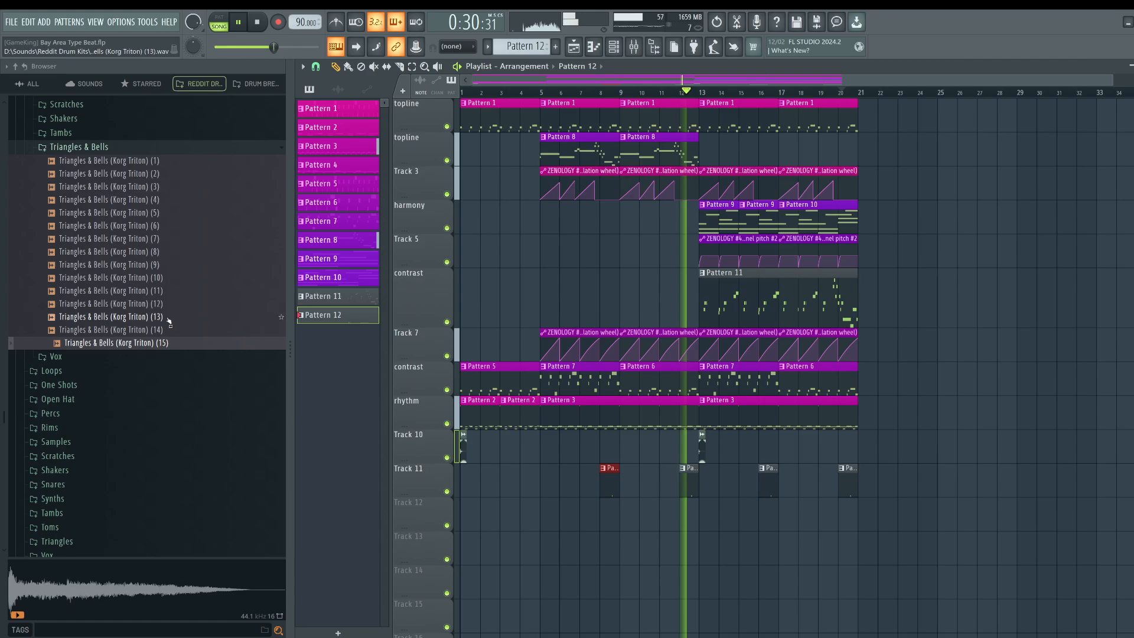
Collapse the Triangles & Bells sample folder and return to the Korg Triton Sounds folder list.
{"action": "left_click", "coordinate": [89, 148]}
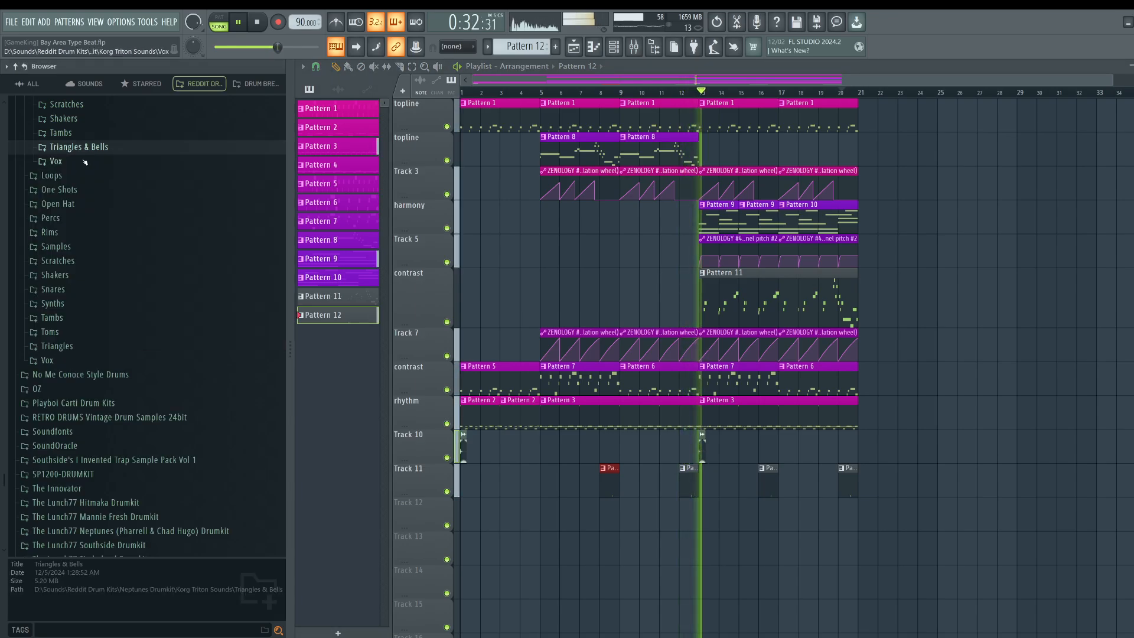
{"action": "scroll", "coordinate": [92, 218], "scroll_direction": "up", "scroll_amount": 3}
{"action": "scroll", "coordinate": [91, 218], "scroll_direction": "up", "scroll_amount": 3}
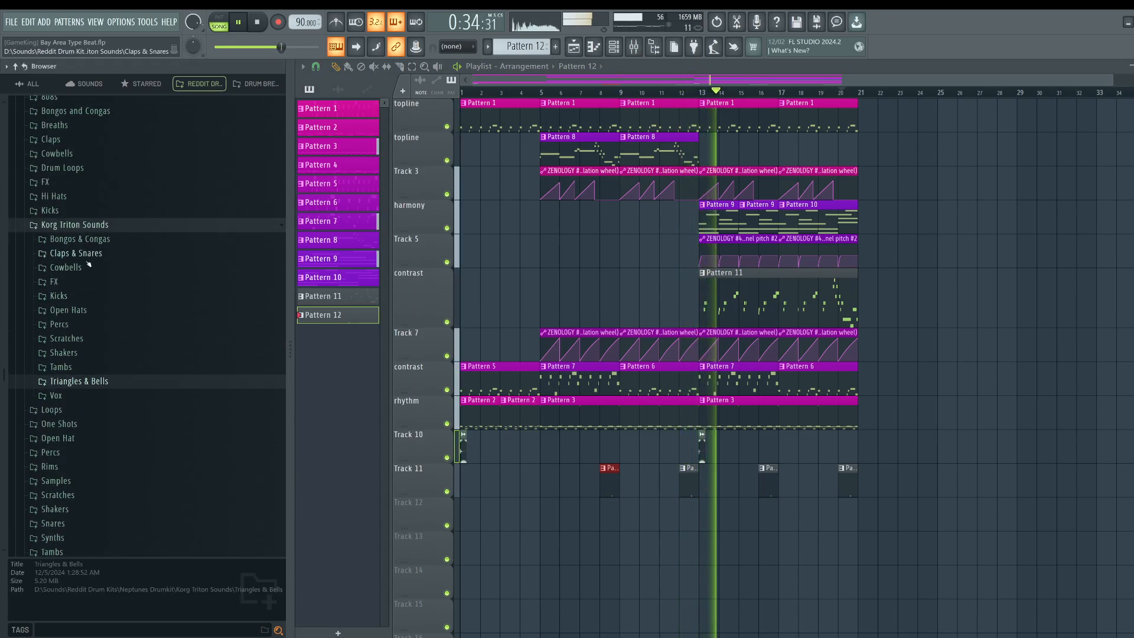
Delete NeuralAmpModeler from slot 1 of the Fruity DrumSynth Live mixer track and save the project.
{"action": "left_click", "coordinate": [614, 51]}
{"action": "left_click", "coordinate": [633, 48]}
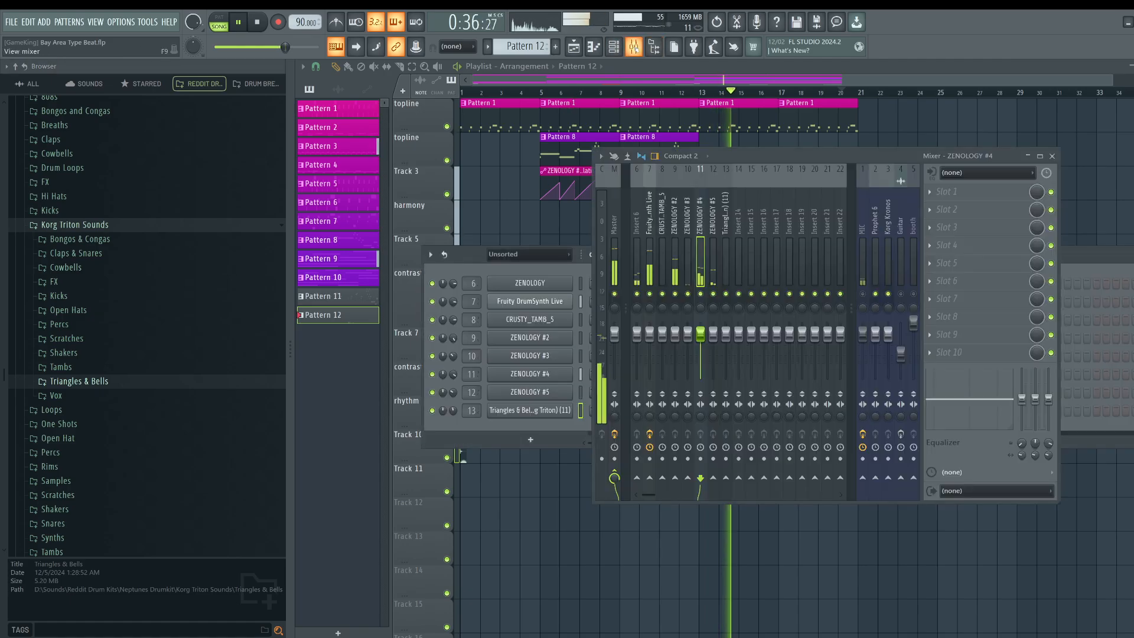
{"action": "left_click", "coordinate": [654, 222]}
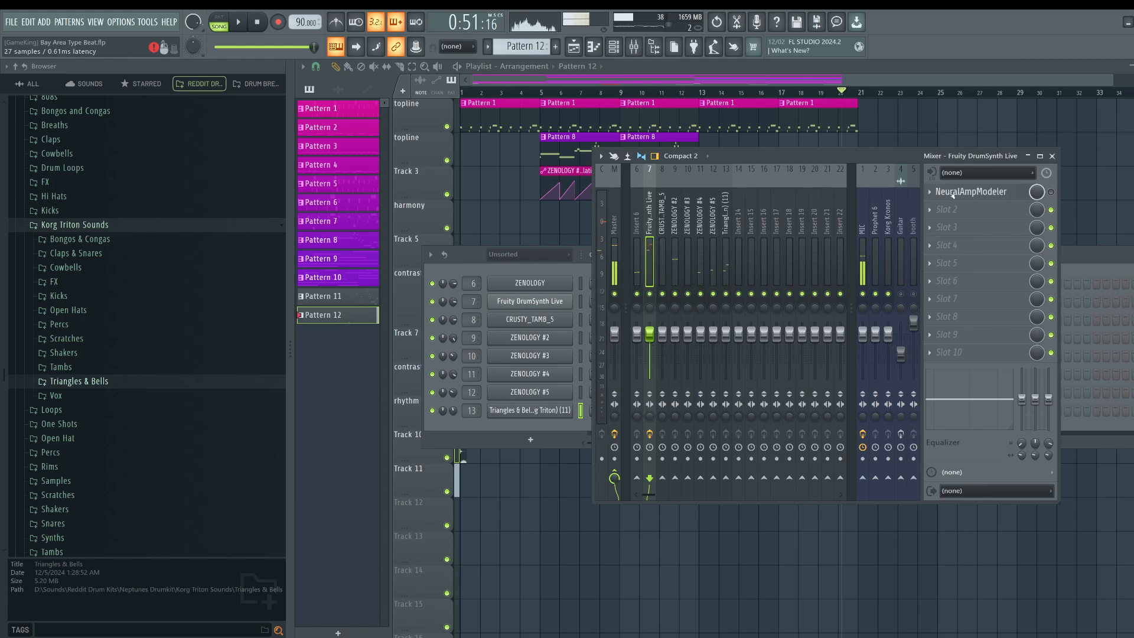
{"action": "right_click", "coordinate": [940, 192]}
{"action": "left_click", "coordinate": [946, 216]}
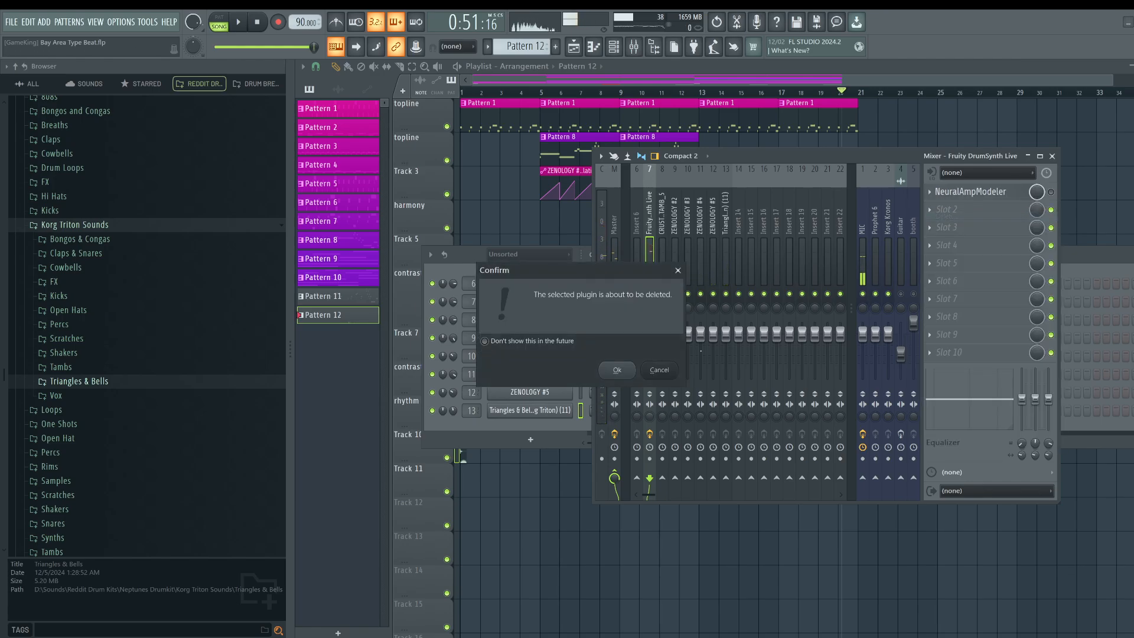
{"action": "left_click", "coordinate": [632, 368]}
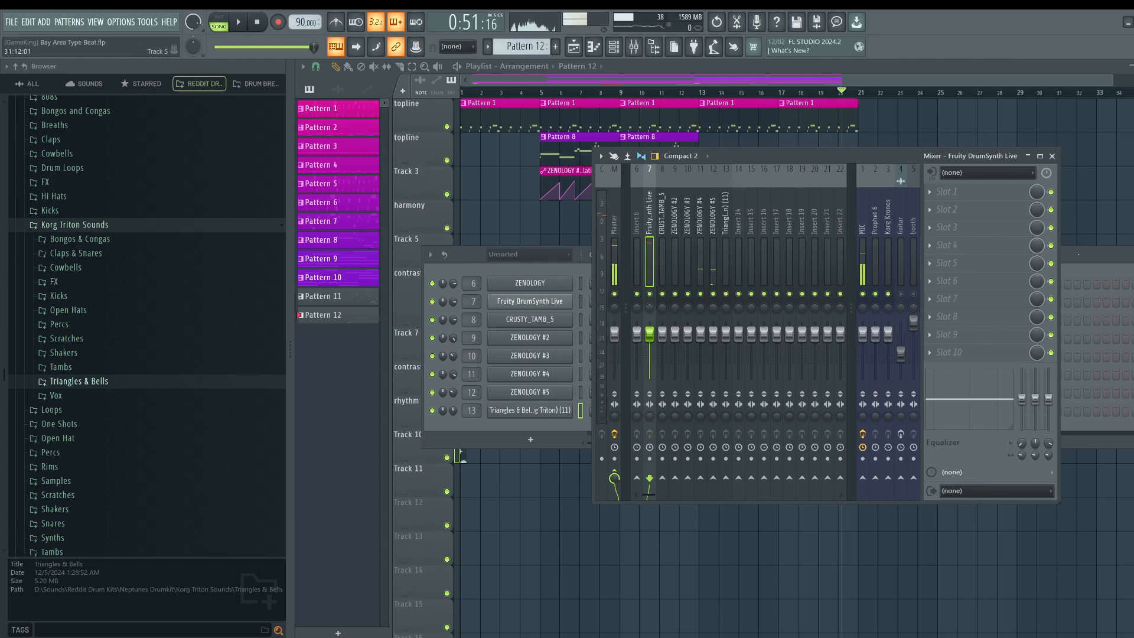
{"action": "left_click", "coordinate": [1064, 258]}
{"action": "key", "text": "ctrl+s"}
{"action": "right_click", "coordinate": [775, 539]}
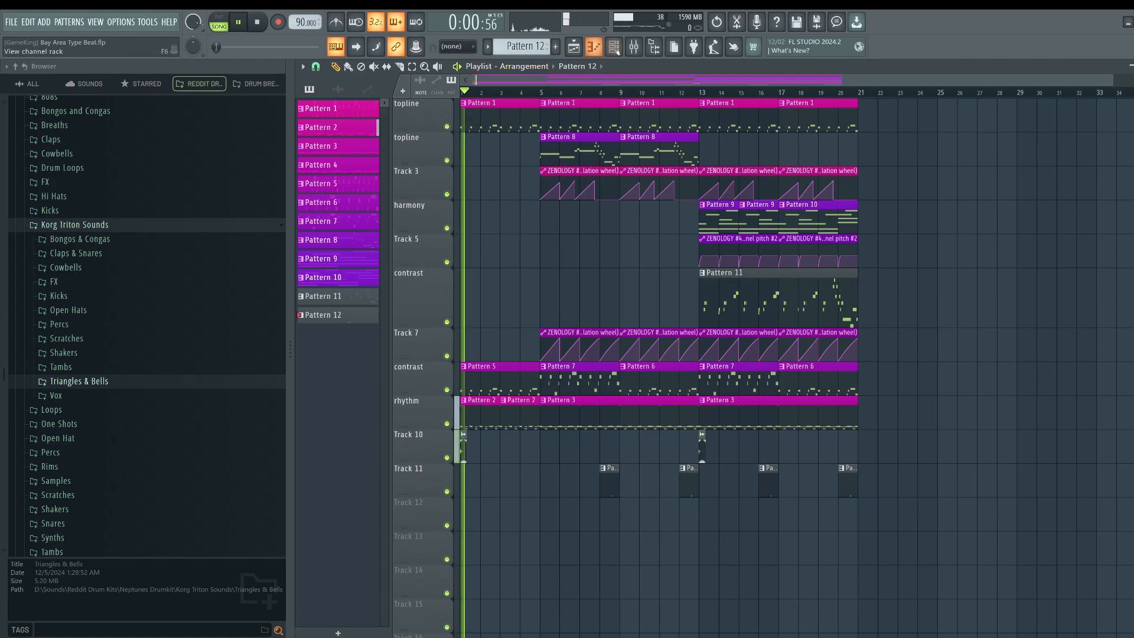
Load Fruity Parametric EQ 2 in slot 1 and Fruity Soft Clipper in slot 2 of the Fruity DrumSynth Live mixer track.
{"action": "left_click", "coordinate": [634, 46]}
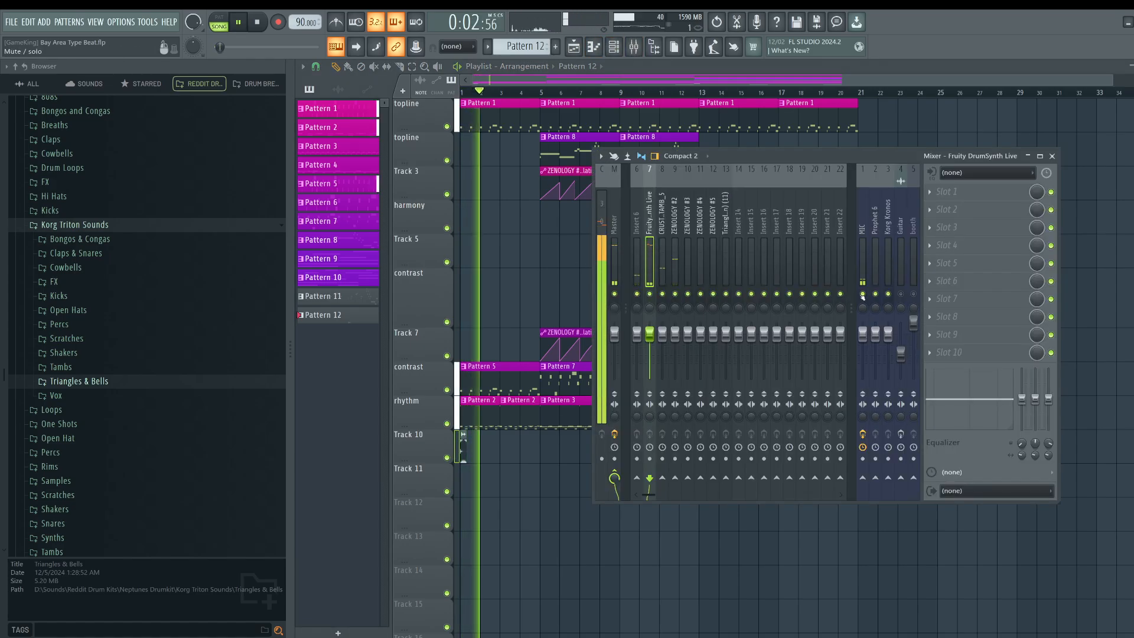
{"action": "left_click", "coordinate": [960, 190]}
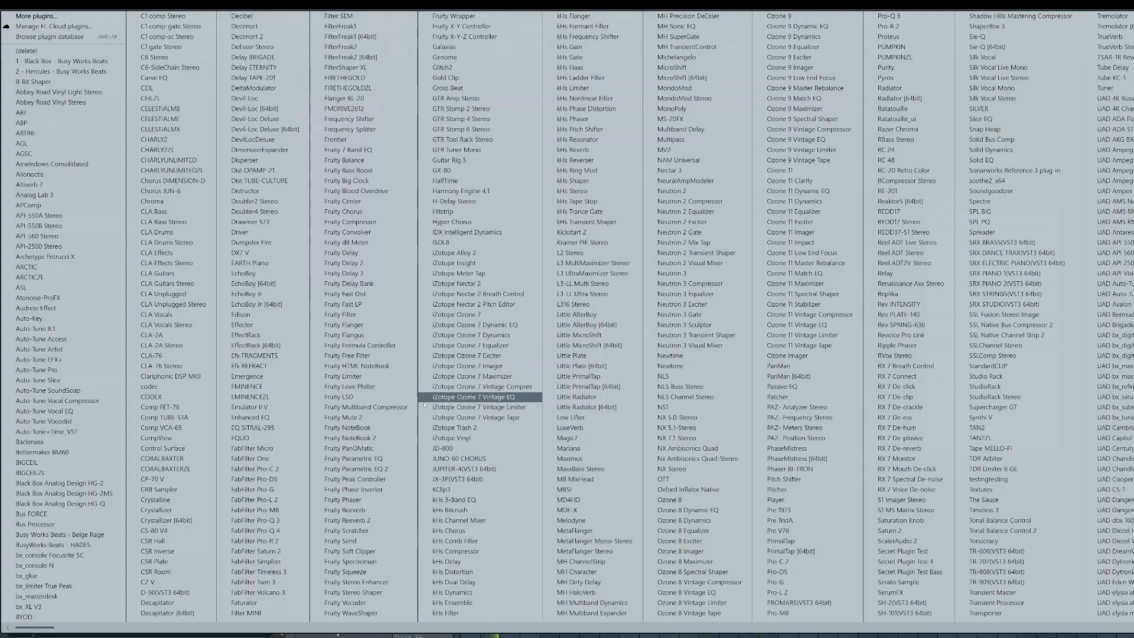
{"action": "left_click", "coordinate": [375, 551]}
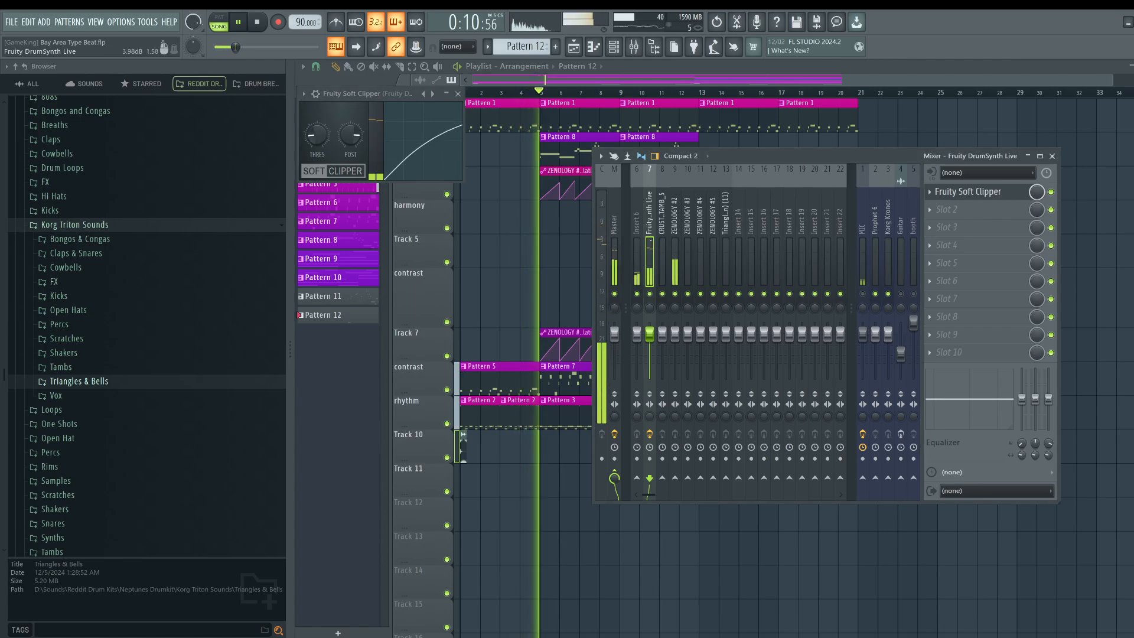
{"action": "left_click", "coordinate": [953, 210]}
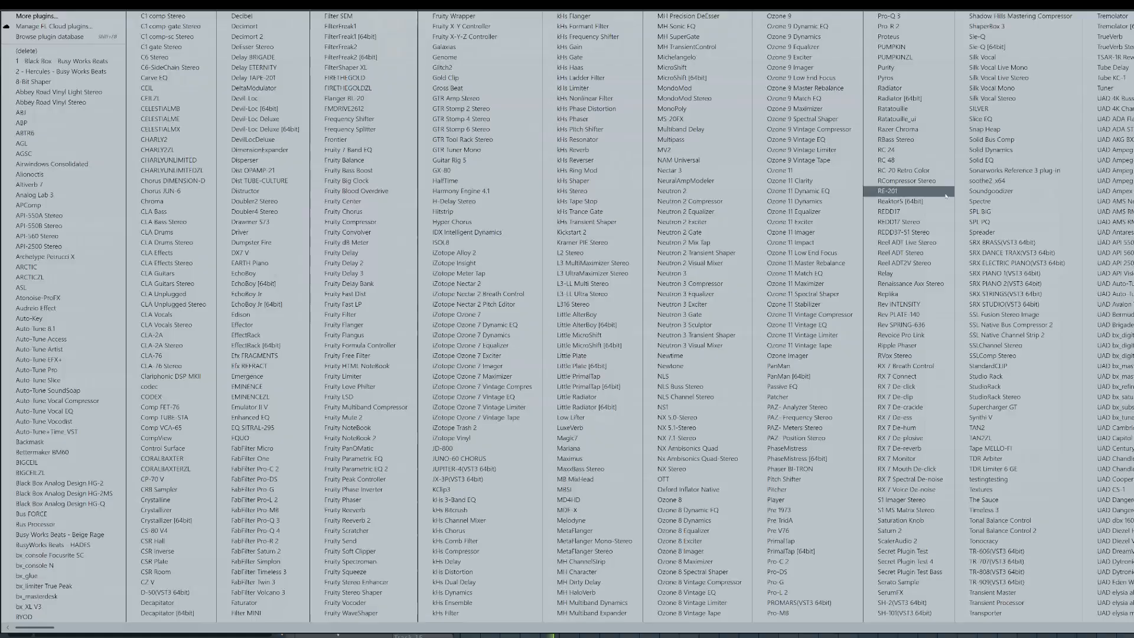
{"action": "left_click", "coordinate": [378, 468]}
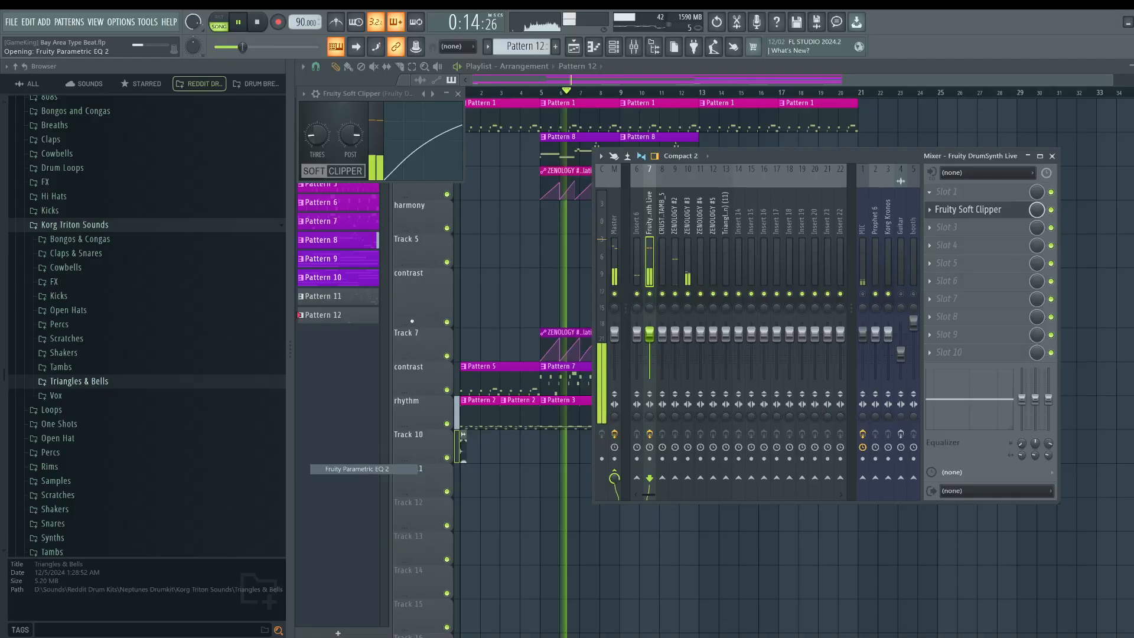
{"action": "mouse_move", "coordinate": [637, 206]}
{"action": "left_mouse_down"}
{"action": "mouse_move", "coordinate": [651, 209]}
{"action": "mouse_move", "coordinate": [636, 198]}
{"action": "left_mouse_up"}
{"action": "right_click", "coordinate": [651, 210]}
{"action": "left_click", "coordinate": [664, 217]}
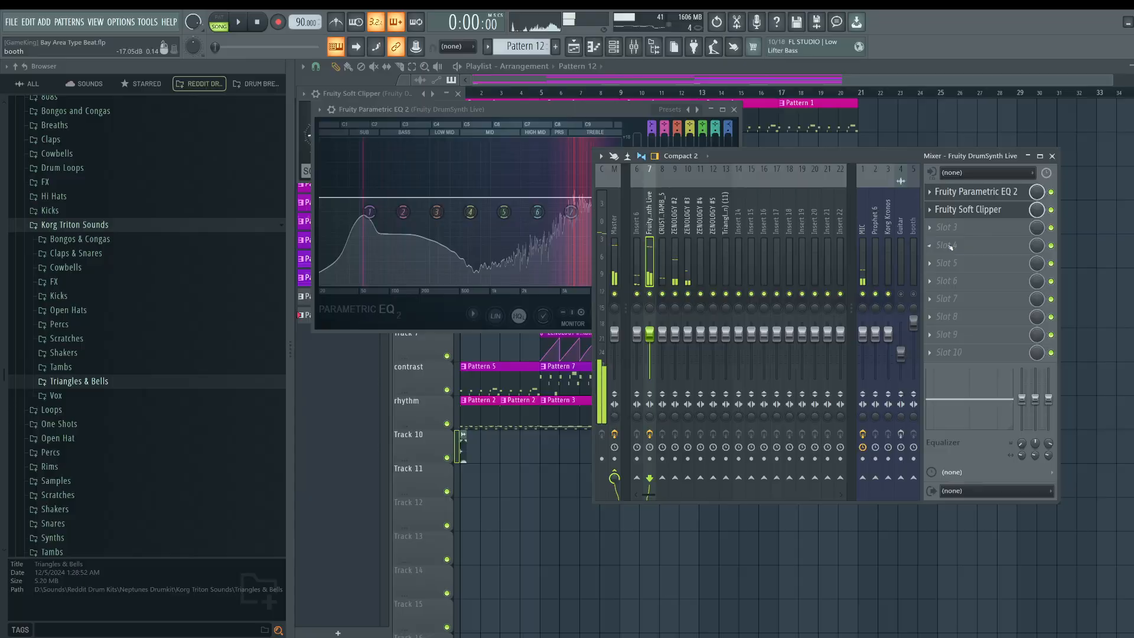
Add kHs Bitcrush in slot 3 of the Fruity DrumSynth Live track with a 40000 Hz rate and DAC Q at about 32%.
{"action": "left_click", "coordinate": [933, 228]}
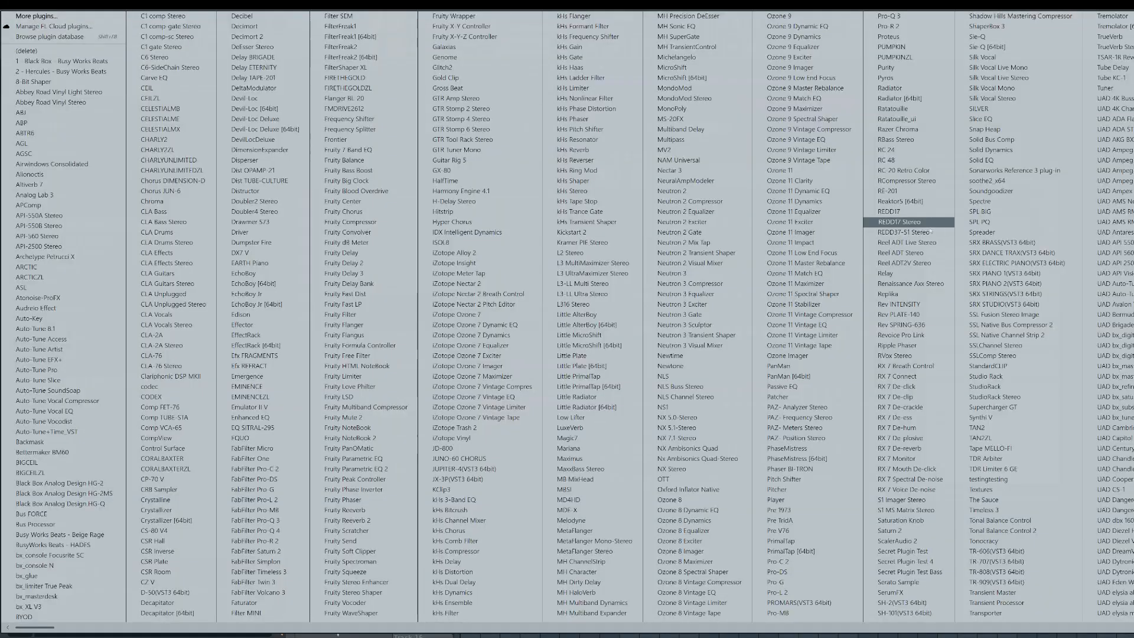
{"action": "left_click", "coordinate": [499, 509]}
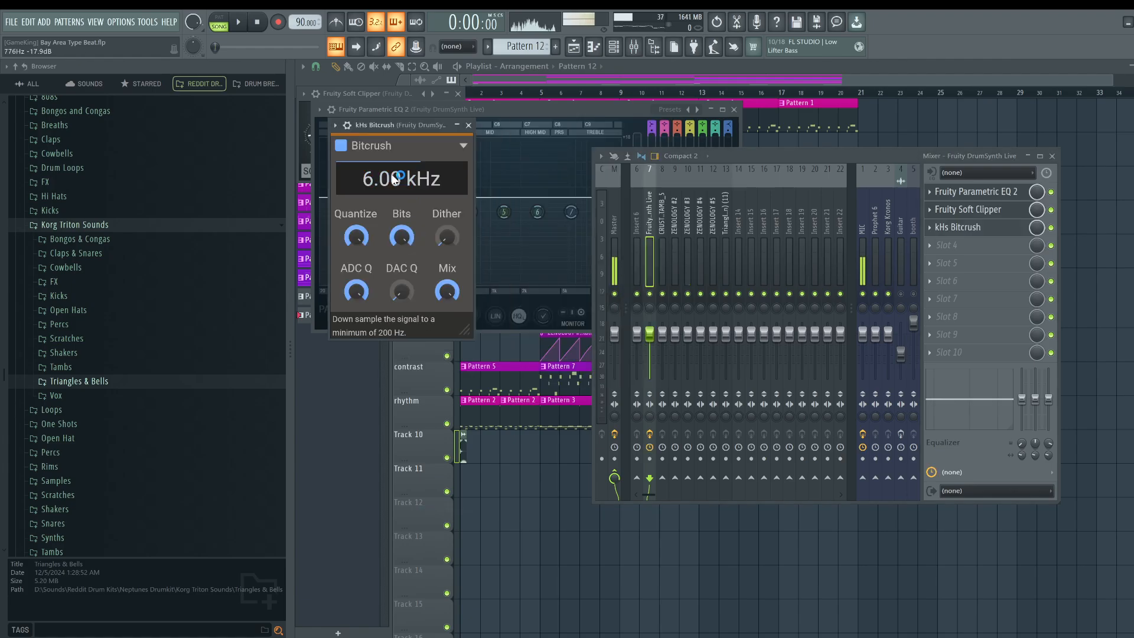
{"action": "double_click", "coordinate": [394, 178]}
{"action": "type", "text": "40000 Hz"}
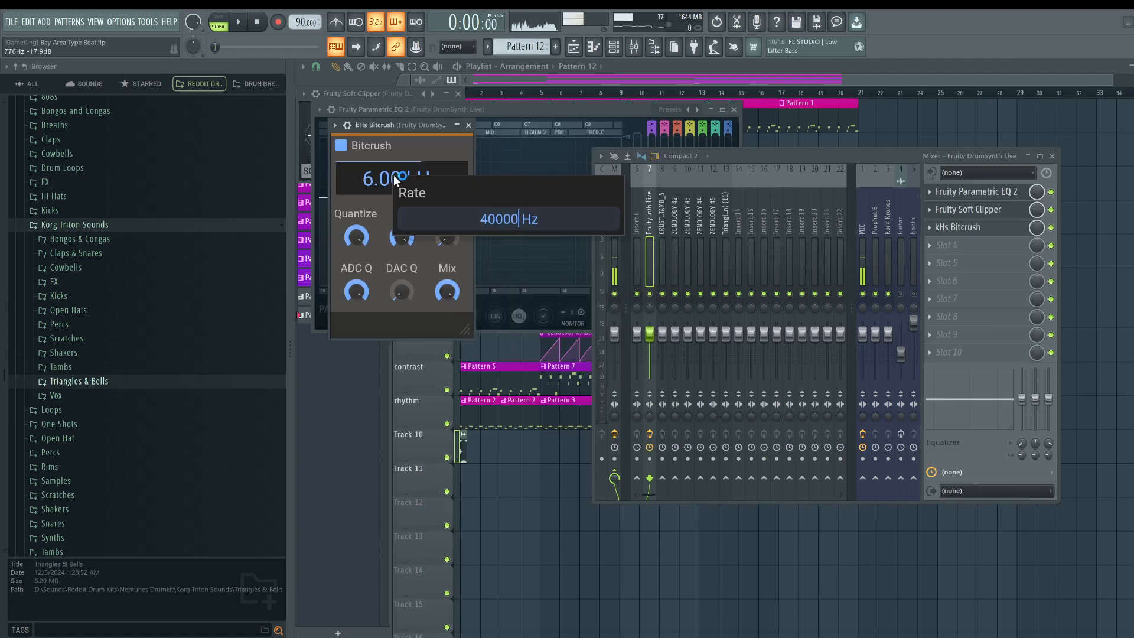
{"action": "key", "text": "Return"}
{"action": "double_click", "coordinate": [406, 235]}
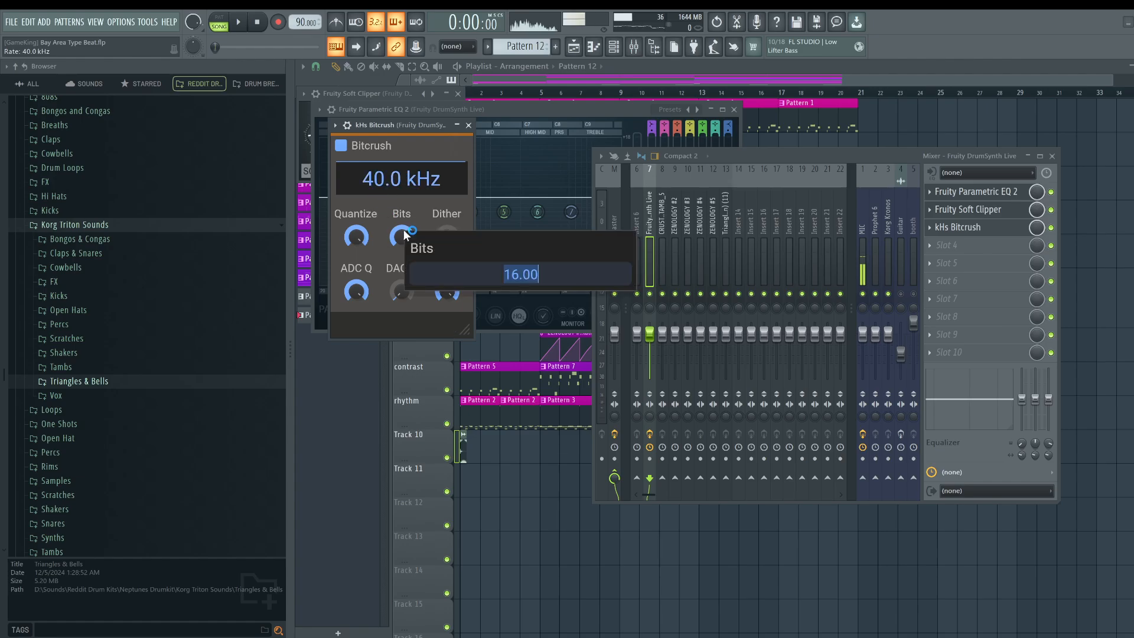
{"action": "key", "text": "Return"}
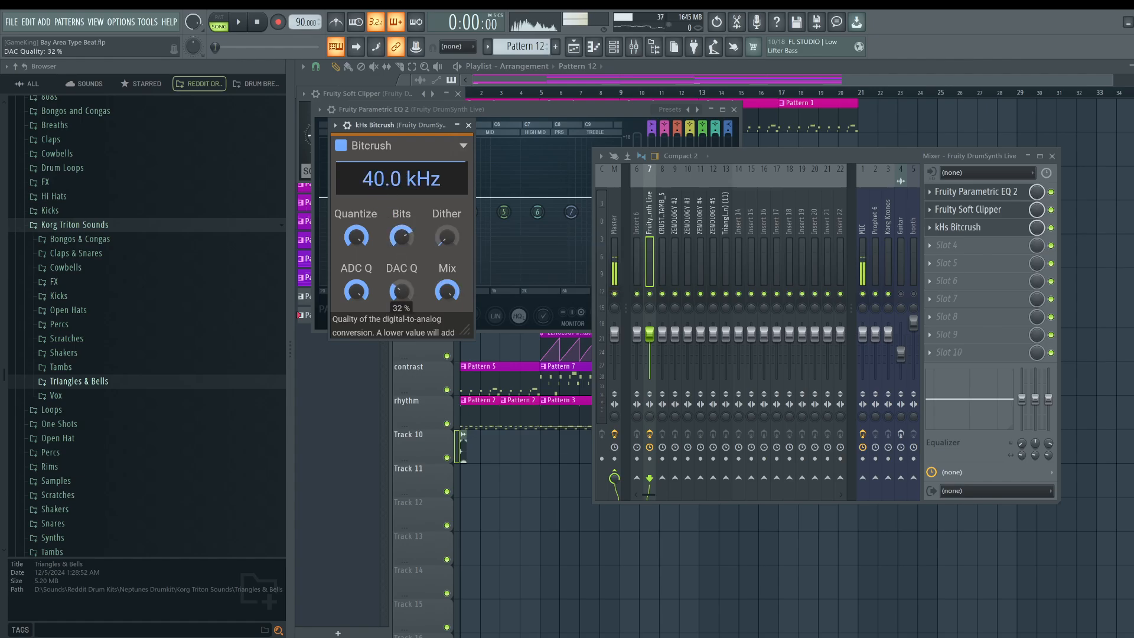
{"action": "left_click", "coordinate": [468, 125]}
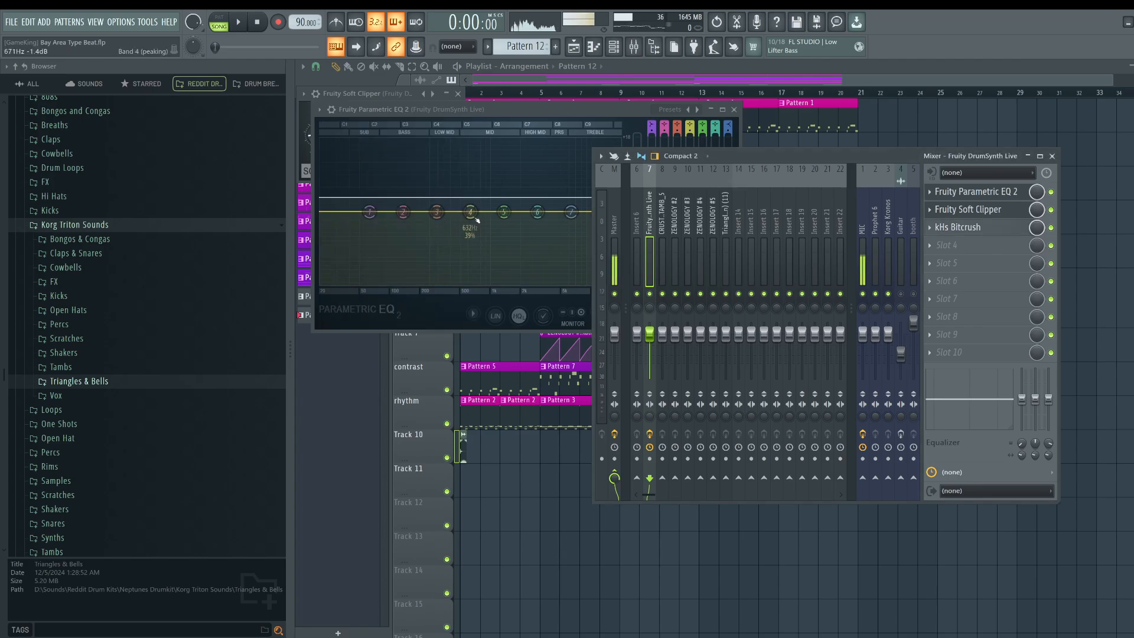
{"action": "key", "text": "space"}
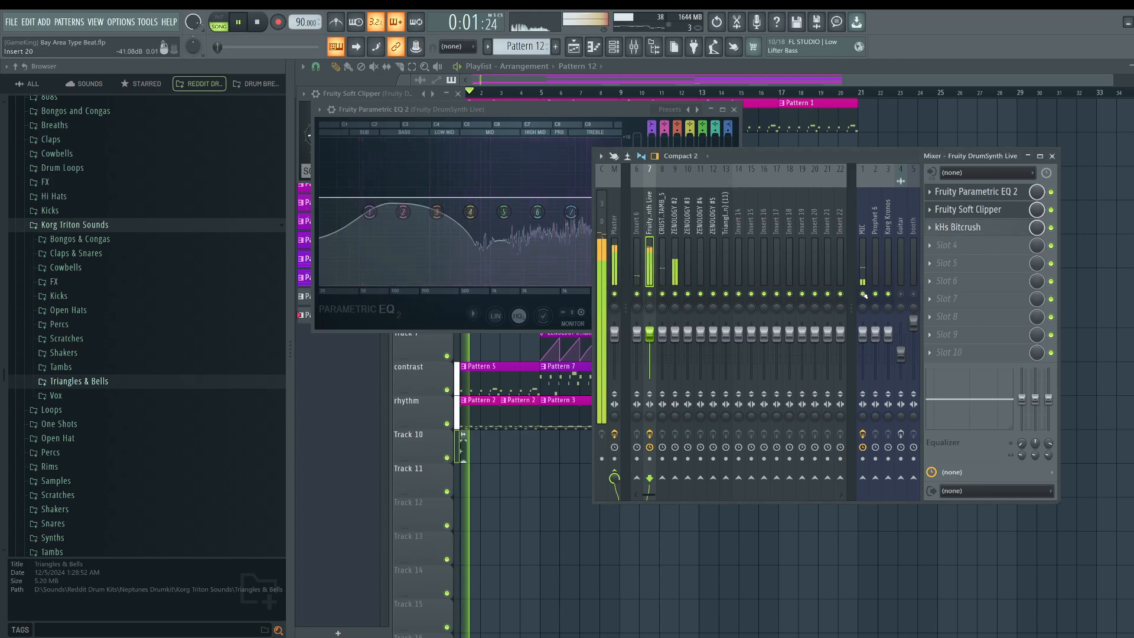
{"action": "key", "text": "F12"}
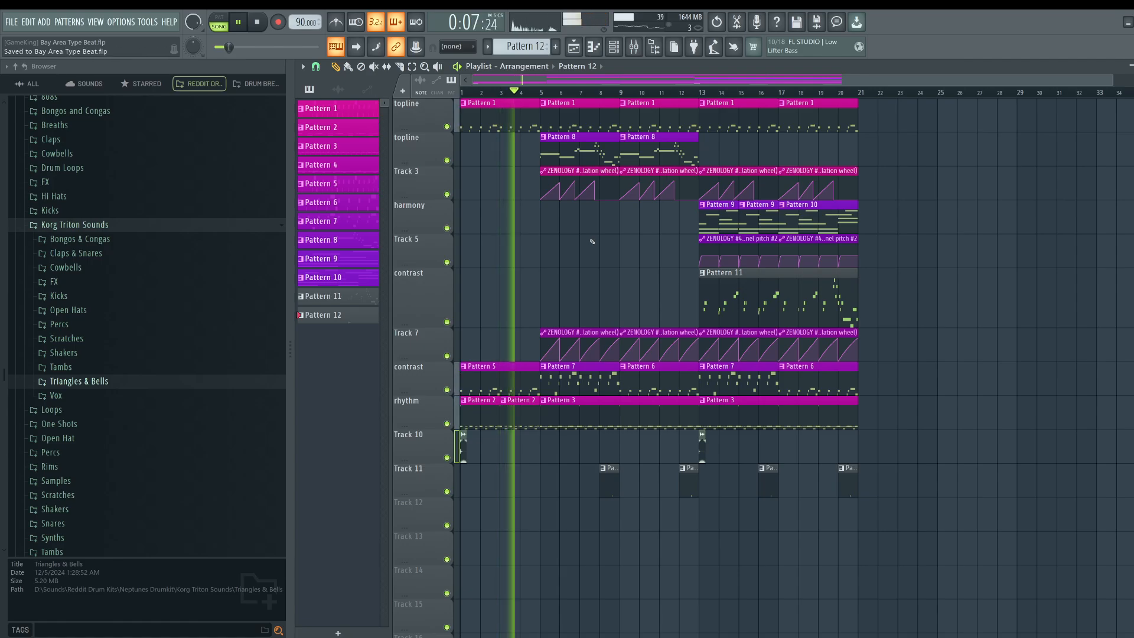
Collapse the Korg Triton Sounds folder and check the preset loaded in the ZENOLOGY #3 channel.
{"action": "left_click", "coordinate": [106, 229]}
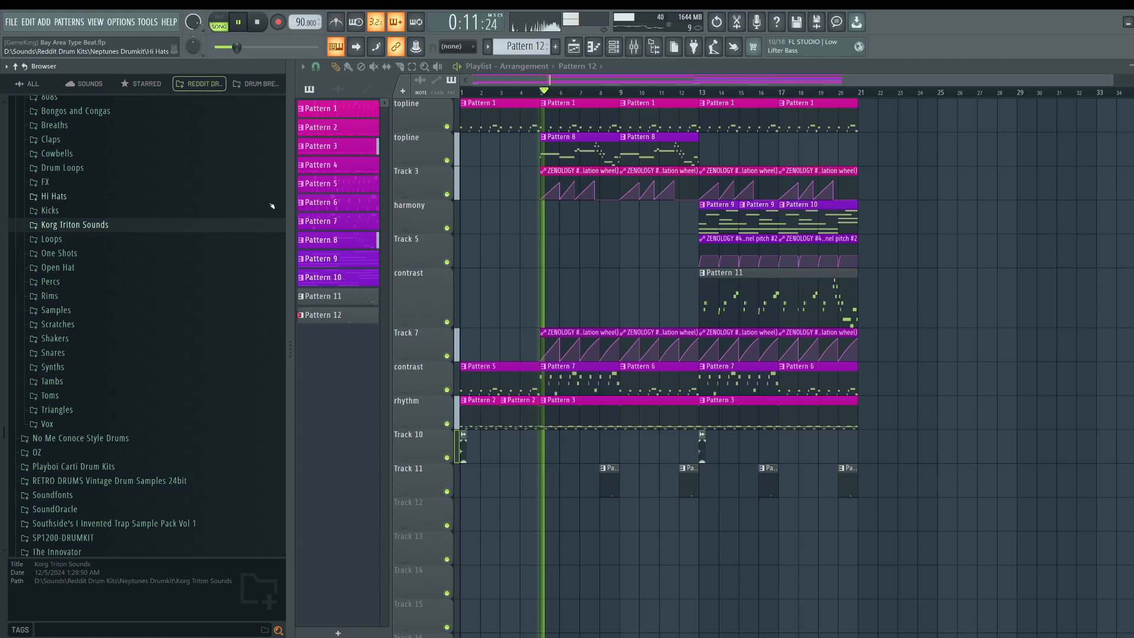
{"action": "scroll", "coordinate": [173, 299], "scroll_direction": "up", "scroll_amount": 5}
{"action": "left_click", "coordinate": [620, 47]}
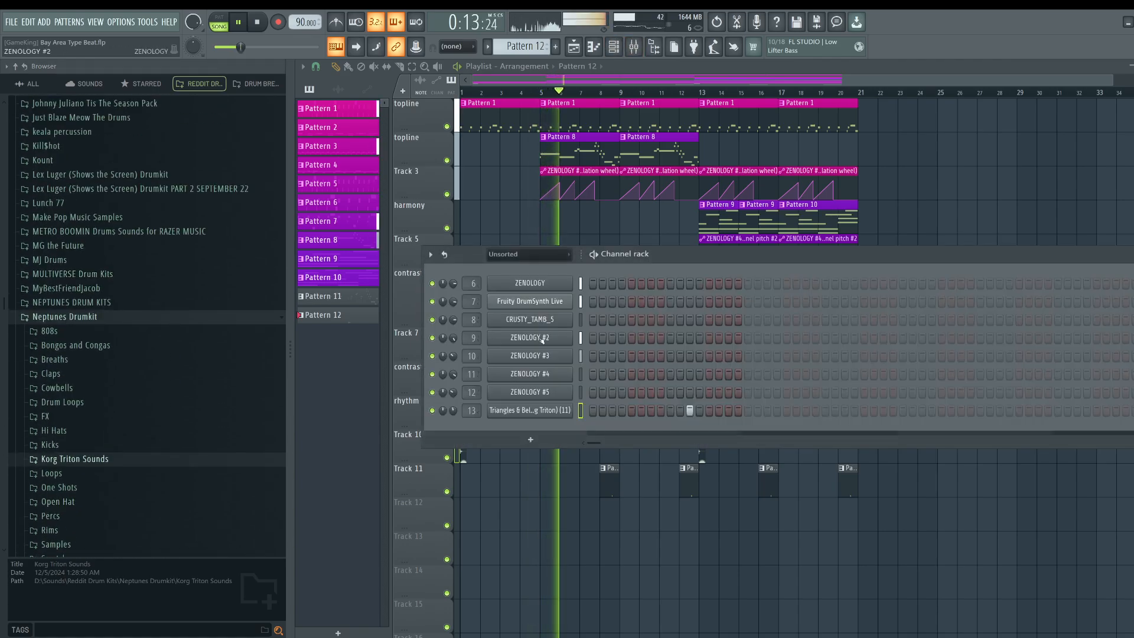
{"action": "left_click", "coordinate": [549, 355]}
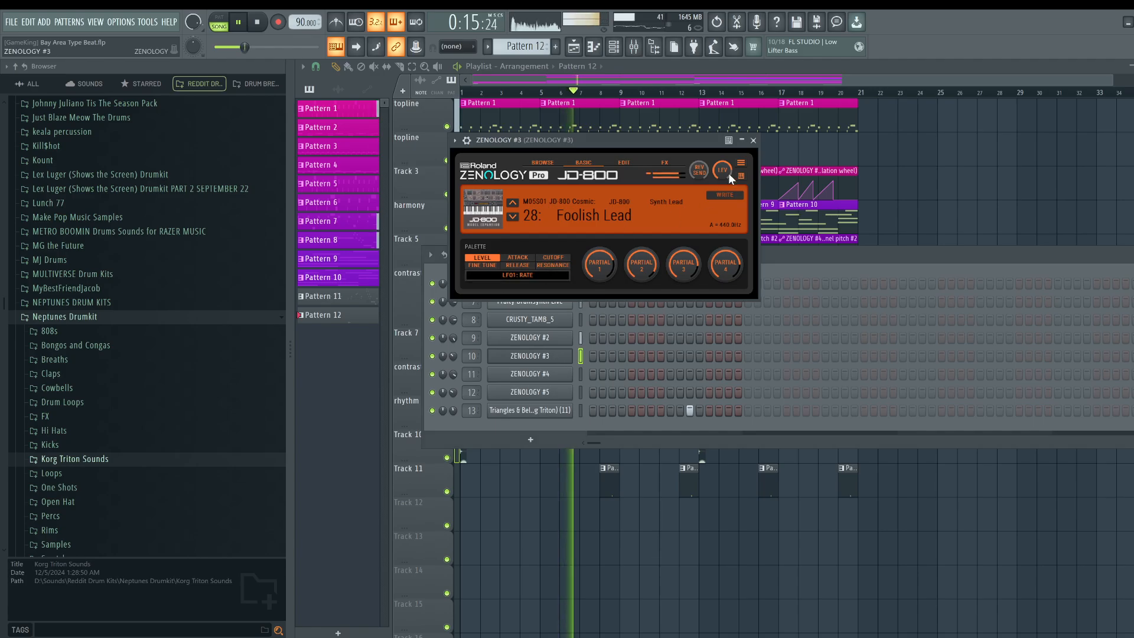
{"action": "left_click", "coordinate": [753, 140]}
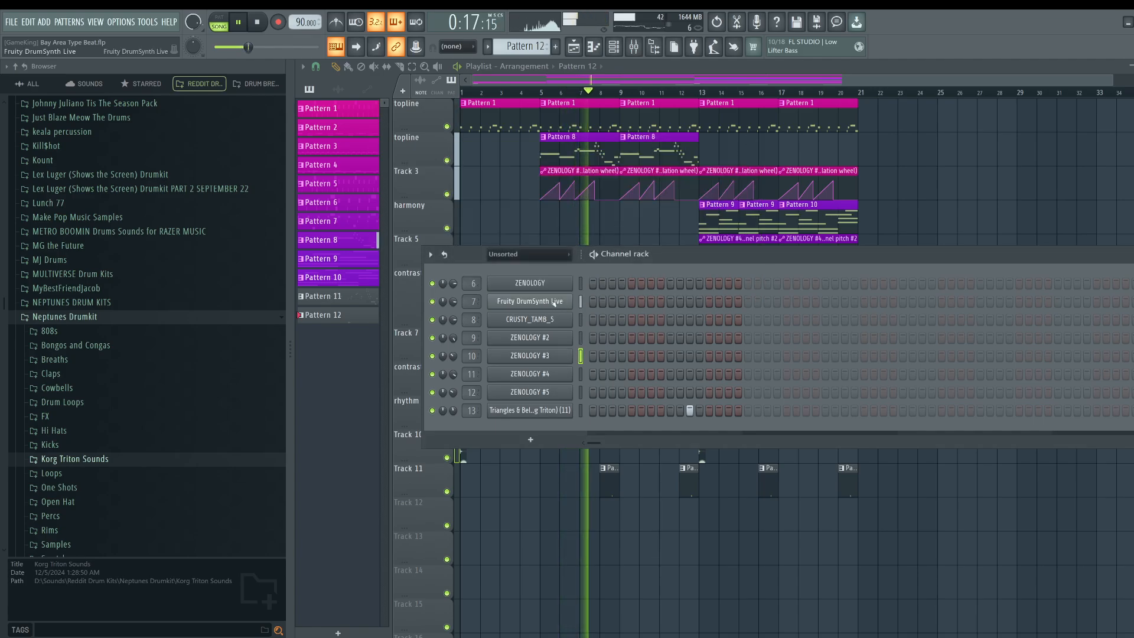
Lower the velocities of all 808 Hat notes in Pattern 3 with level scaling and save the project.
{"action": "left_click", "coordinate": [554, 303]}
{"action": "key", "text": "F5"}
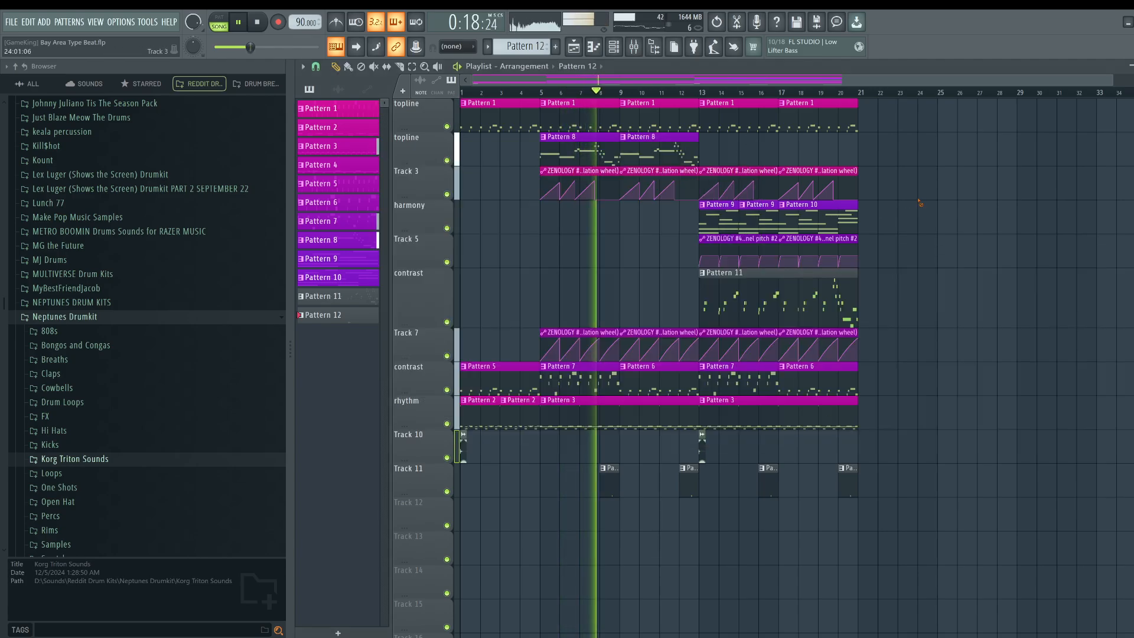
{"action": "double_click", "coordinate": [605, 408]}
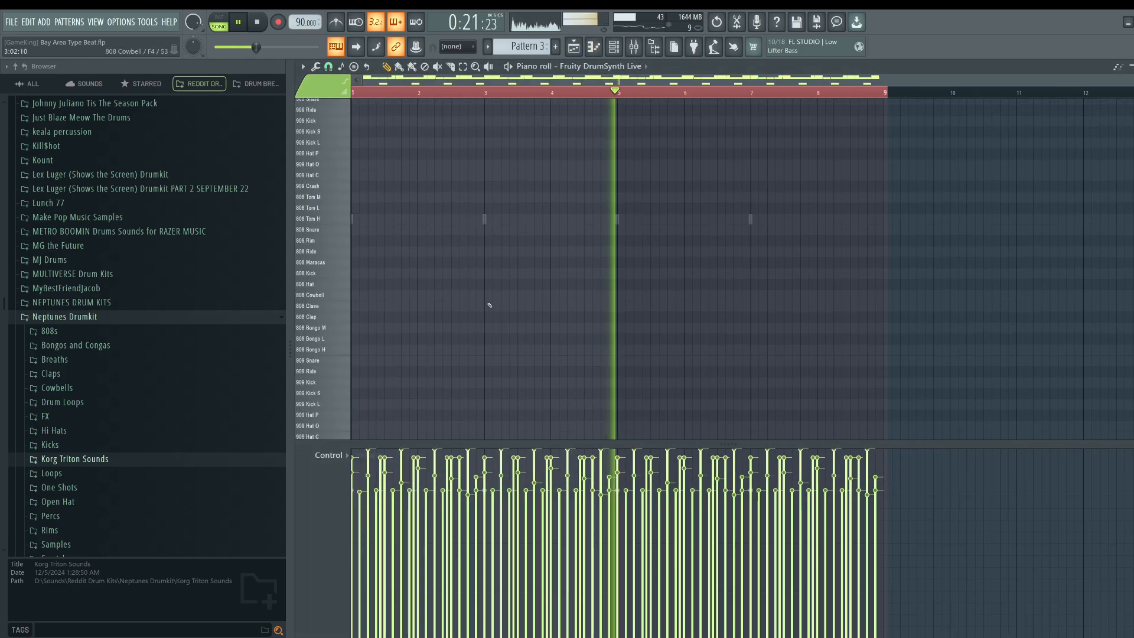
{"action": "scroll", "coordinate": [486, 314], "scroll_direction": "down", "scroll_amount": 3}
{"action": "scroll", "coordinate": [481, 324], "scroll_direction": "up", "scroll_amount": 3}
{"action": "scroll", "coordinate": [454, 355], "scroll_direction": "down", "scroll_amount": 3}
{"action": "left_click", "coordinate": [329, 368], "text": "ctrl"}
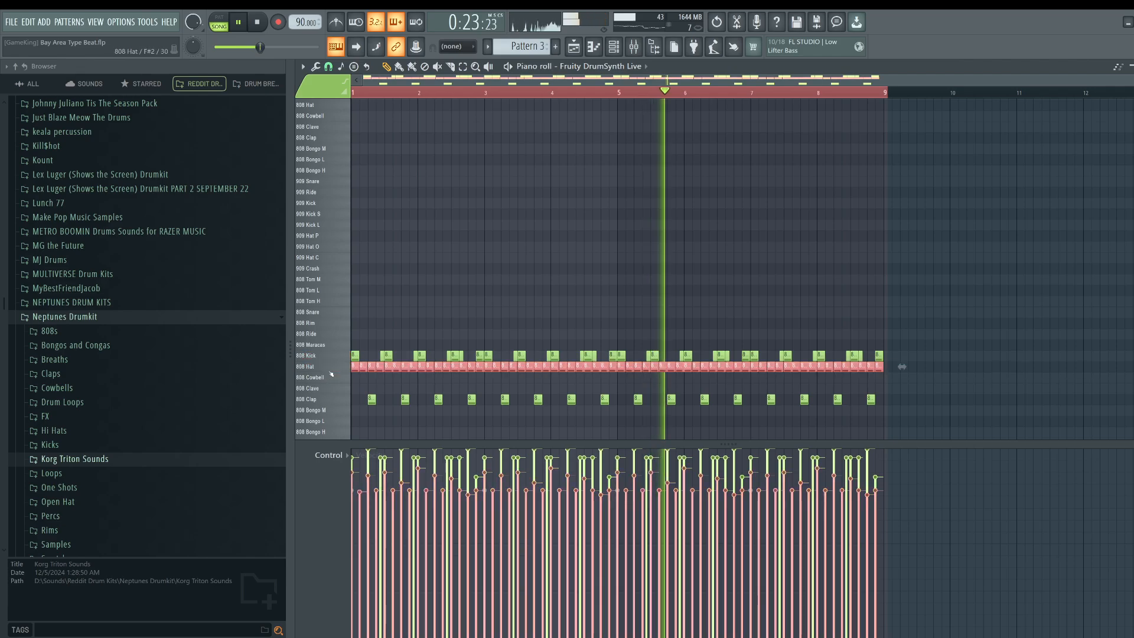
{"action": "key", "text": "alt+s"}
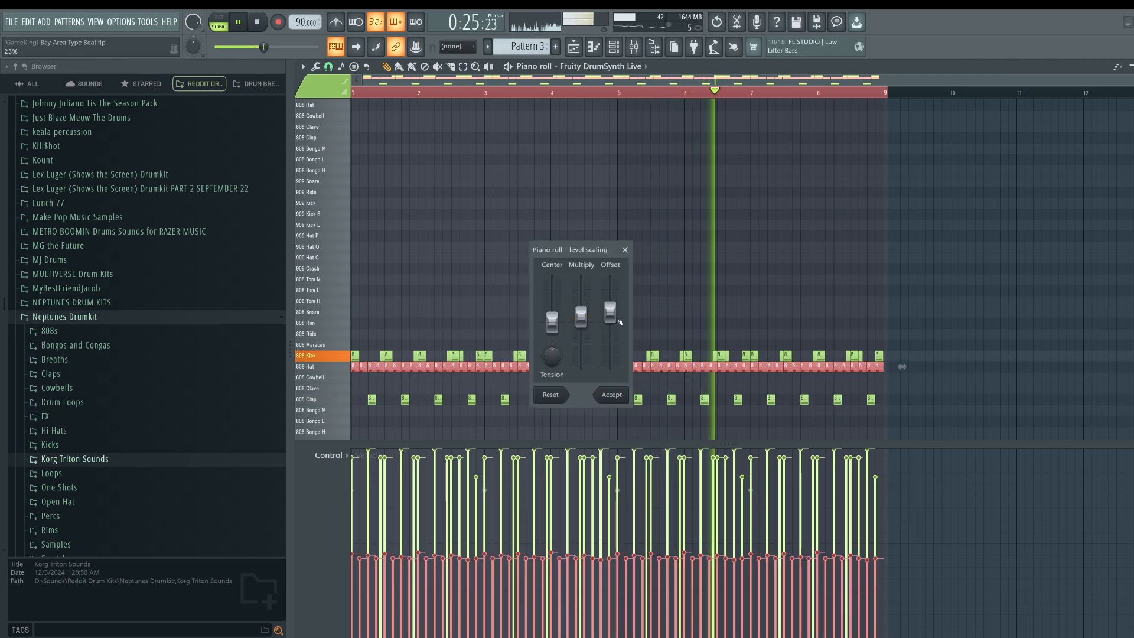
{"action": "left_click_drag", "start_coordinate": [581, 317], "coordinate": [581, 309]}
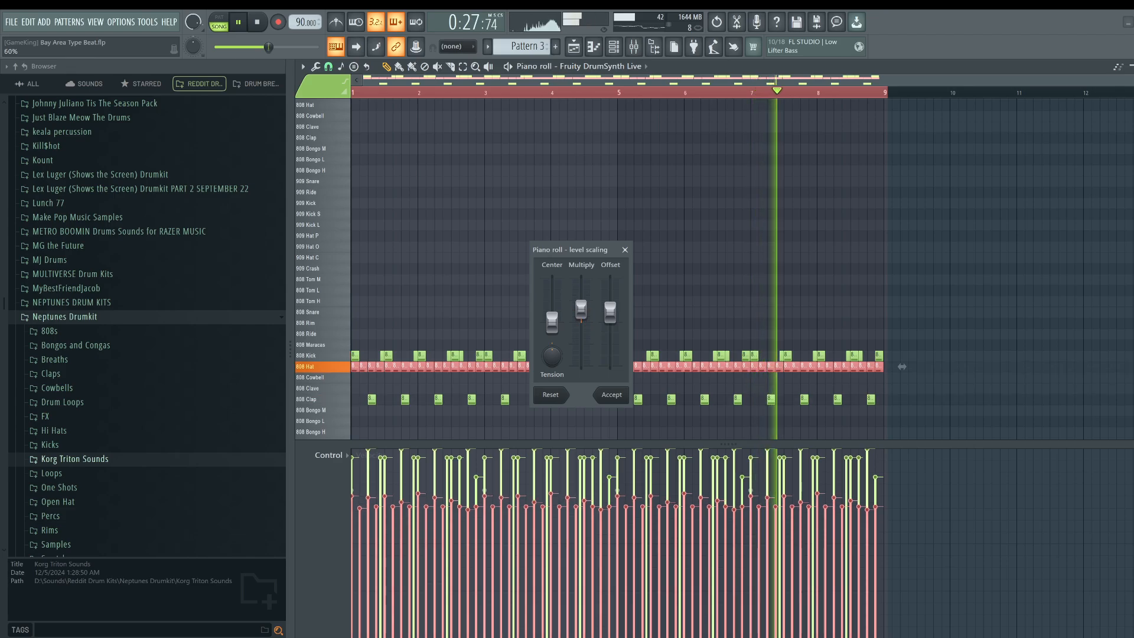
{"action": "left_click", "coordinate": [611, 395]}
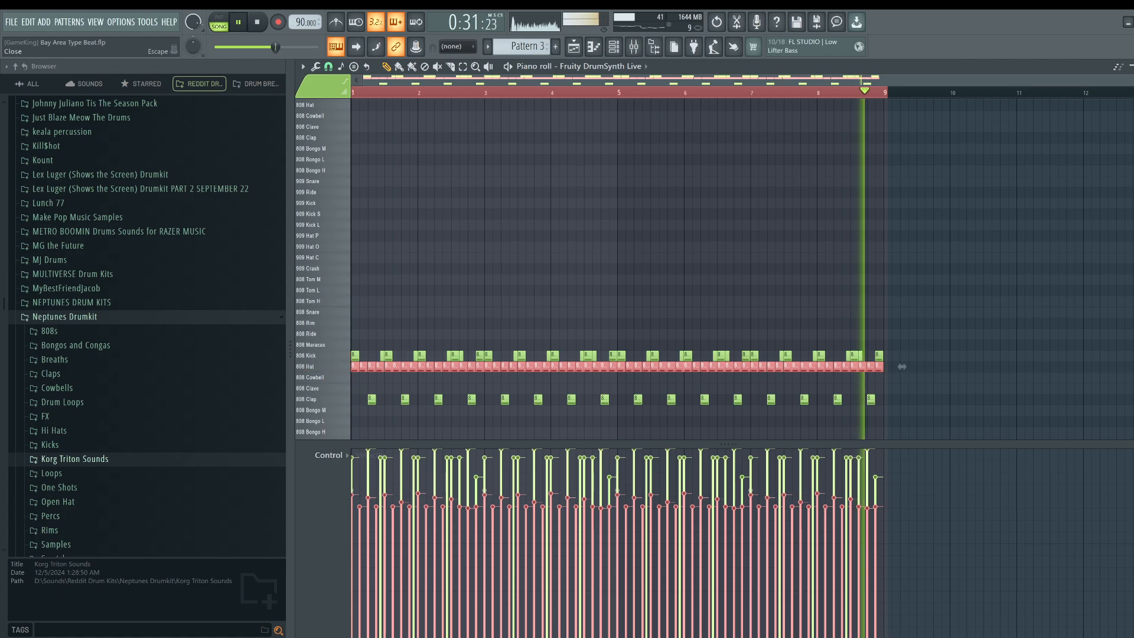
{"action": "key", "text": "F5"}
{"action": "key", "text": "ctrl+s"}
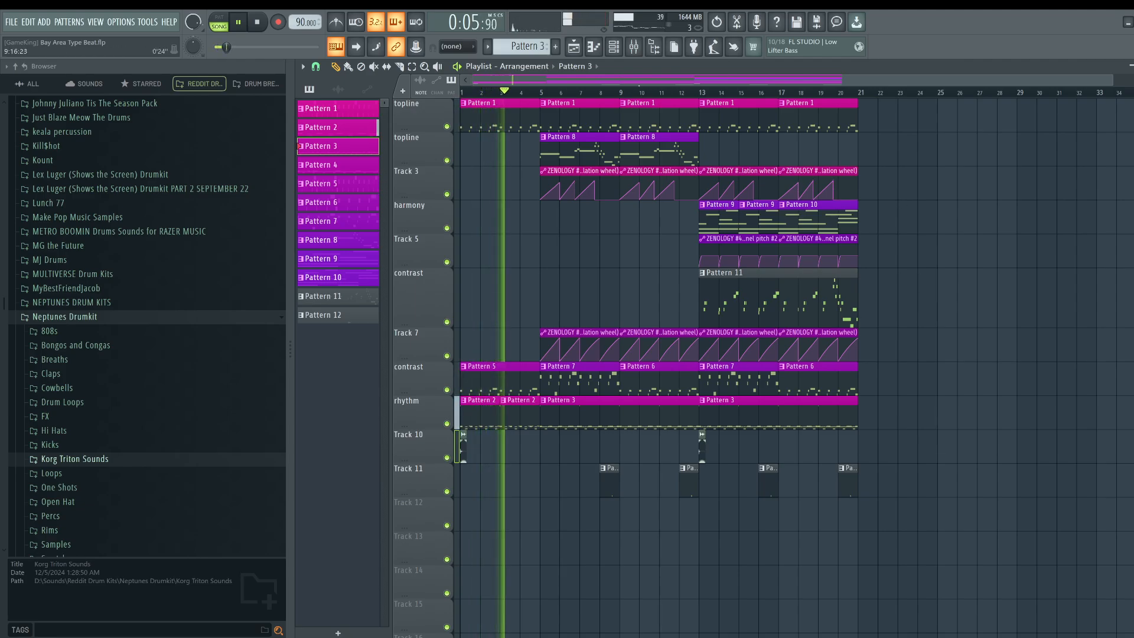
Check the FabFilter Pro-G gate settings on the MIC mixer track.
{"action": "left_click", "coordinate": [633, 47]}
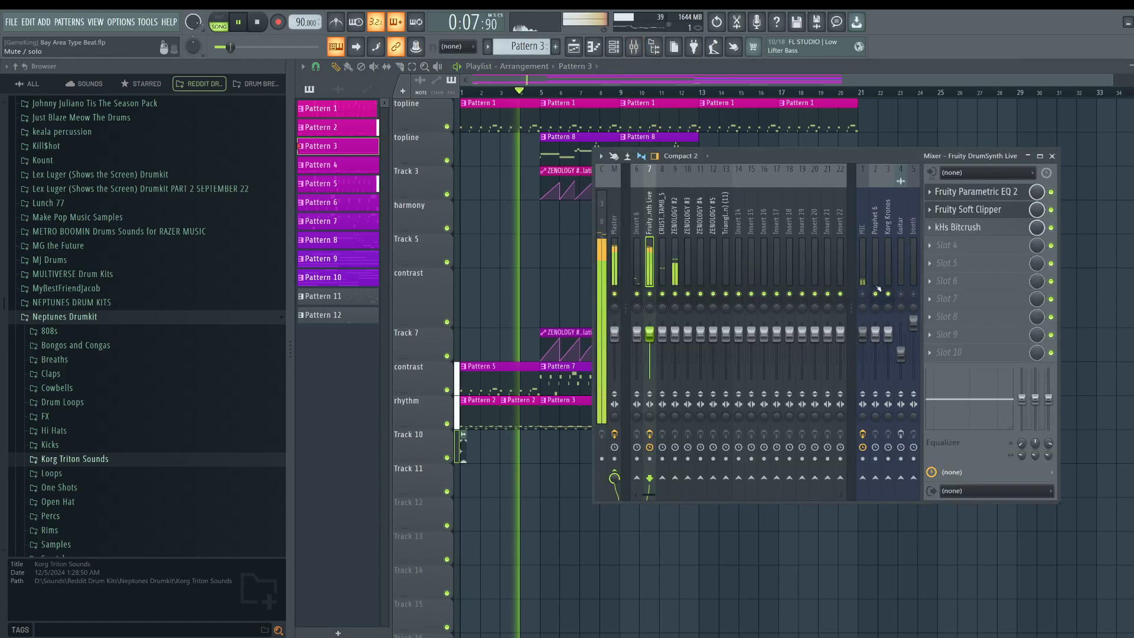
{"action": "left_click", "coordinate": [863, 260]}
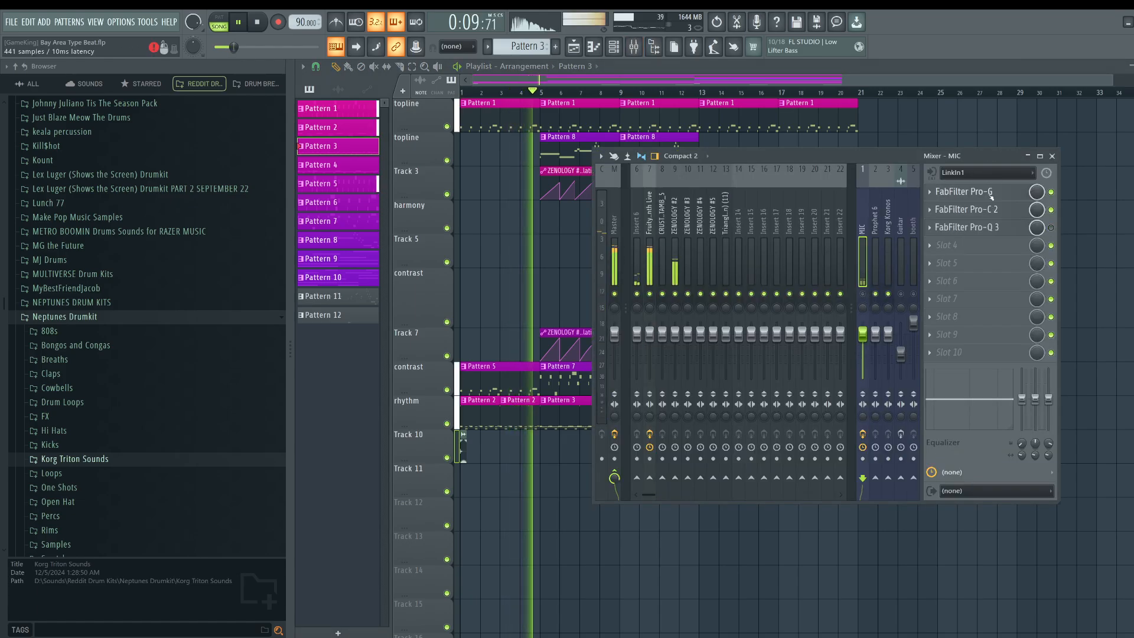
{"action": "left_click", "coordinate": [962, 191]}
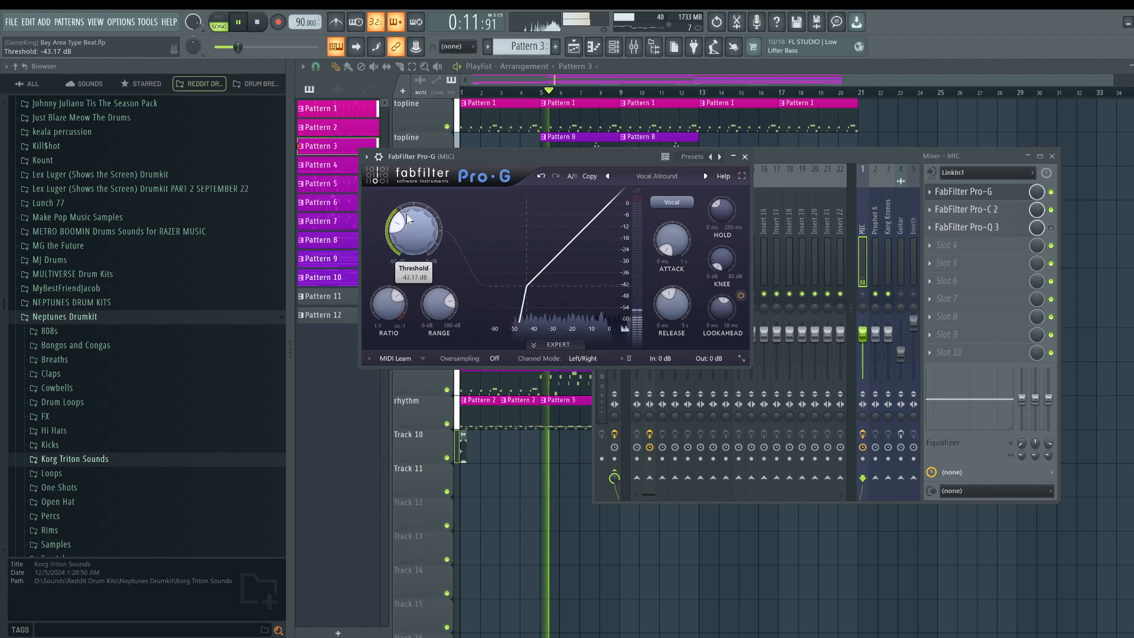
{"action": "left_click", "coordinate": [745, 157]}
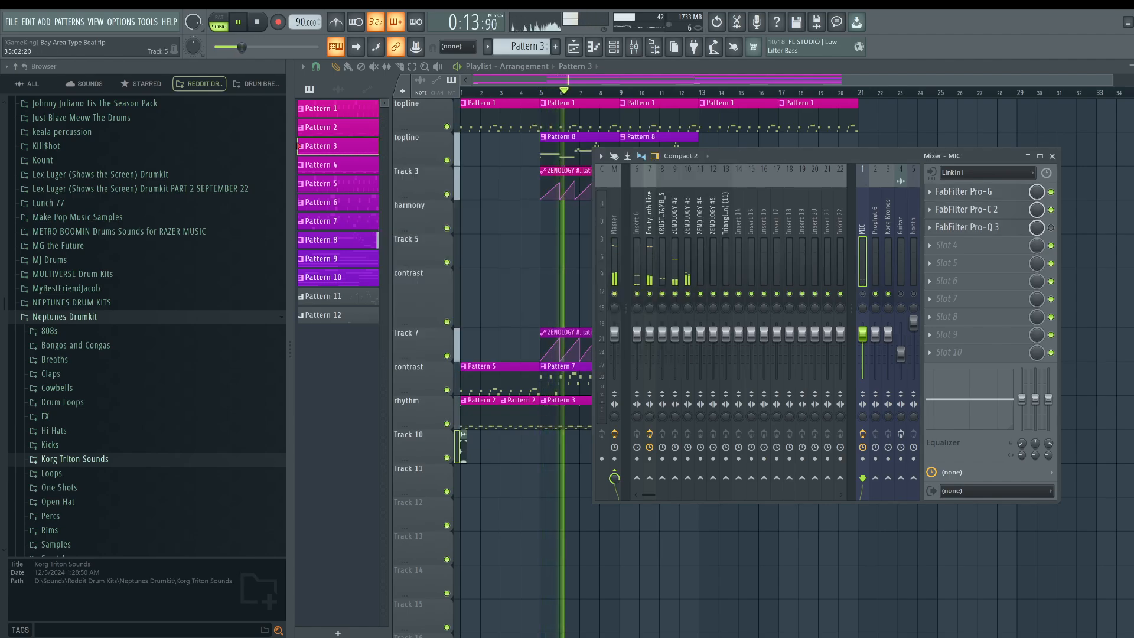
{"action": "key", "text": "F9"}
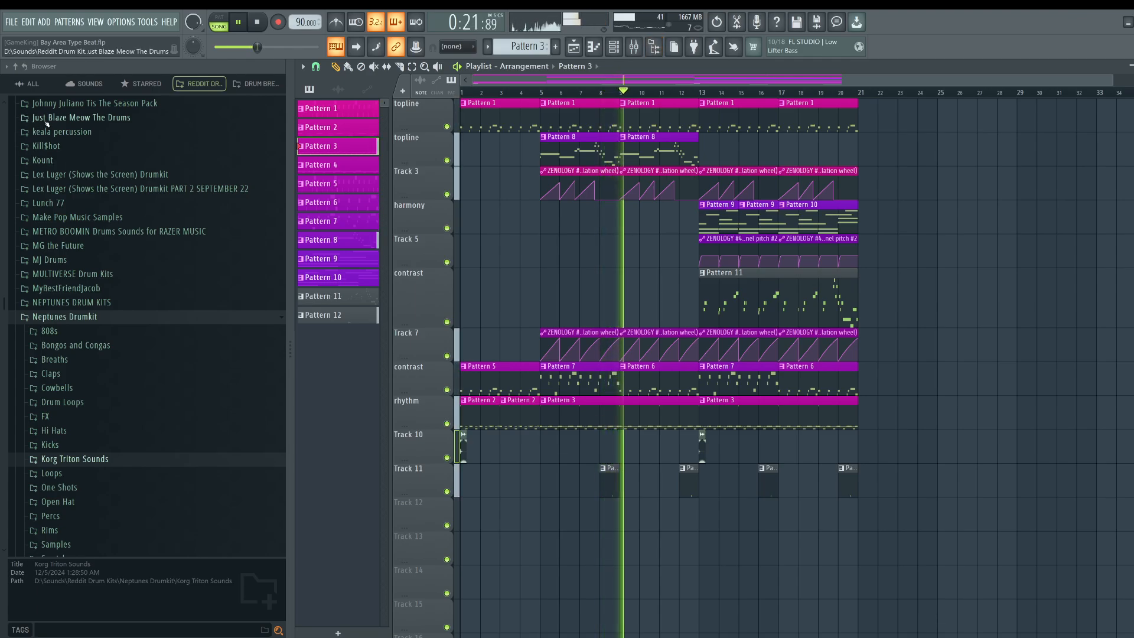
Collapse the browser's folder structure in both the Reddit drum kits view and the All view.
{"action": "left_click", "coordinate": [15, 67]}
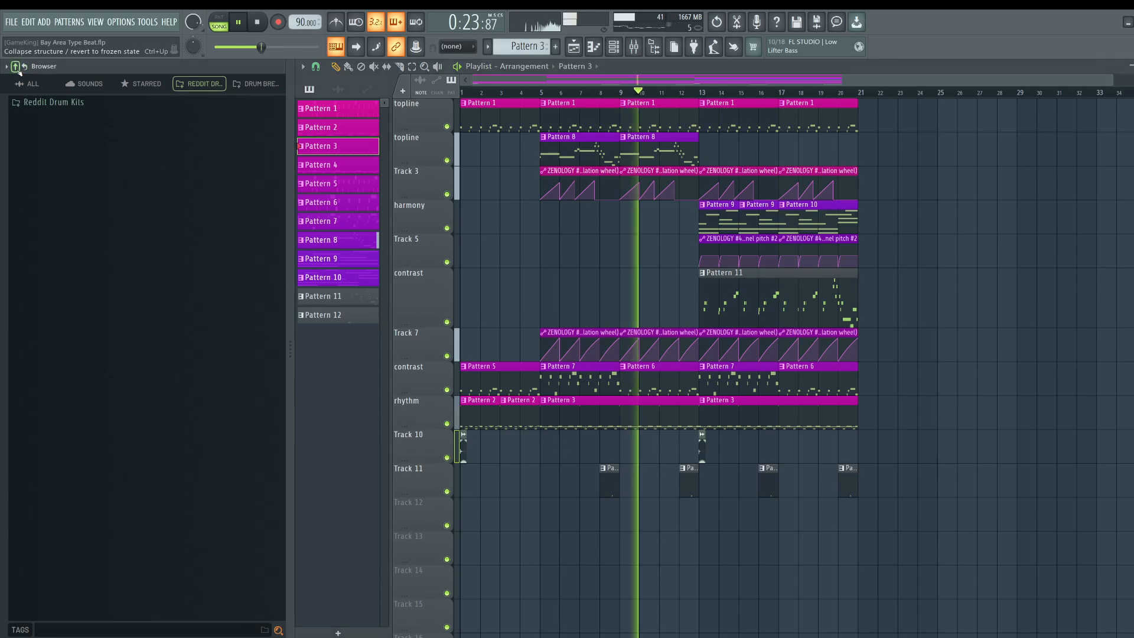
{"action": "left_click", "coordinate": [33, 84]}
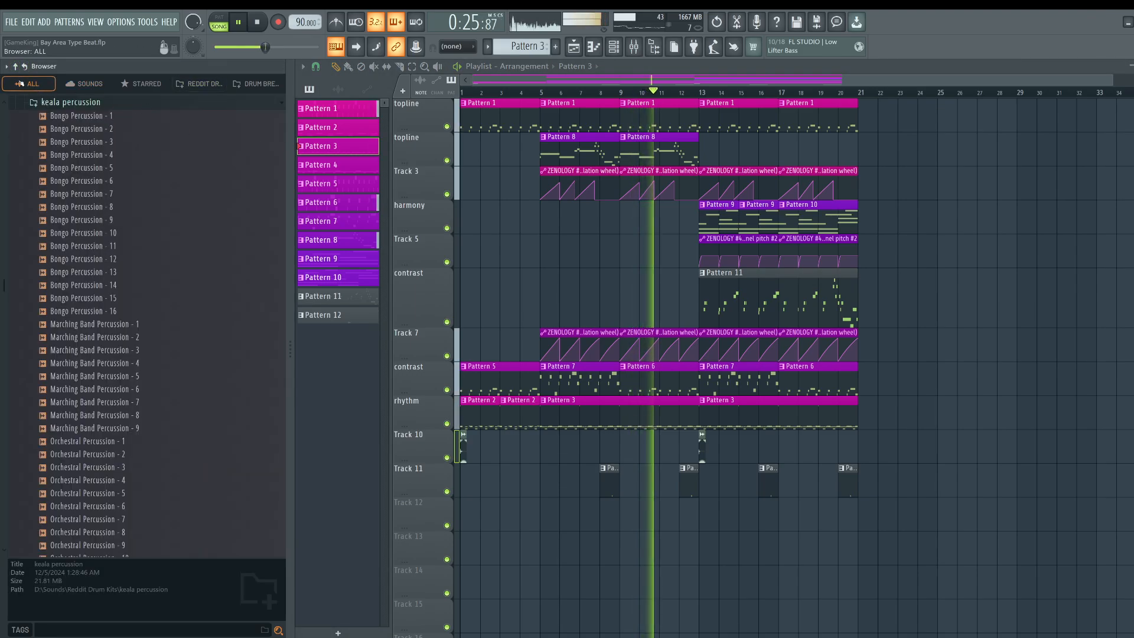
{"action": "left_click", "coordinate": [16, 67]}
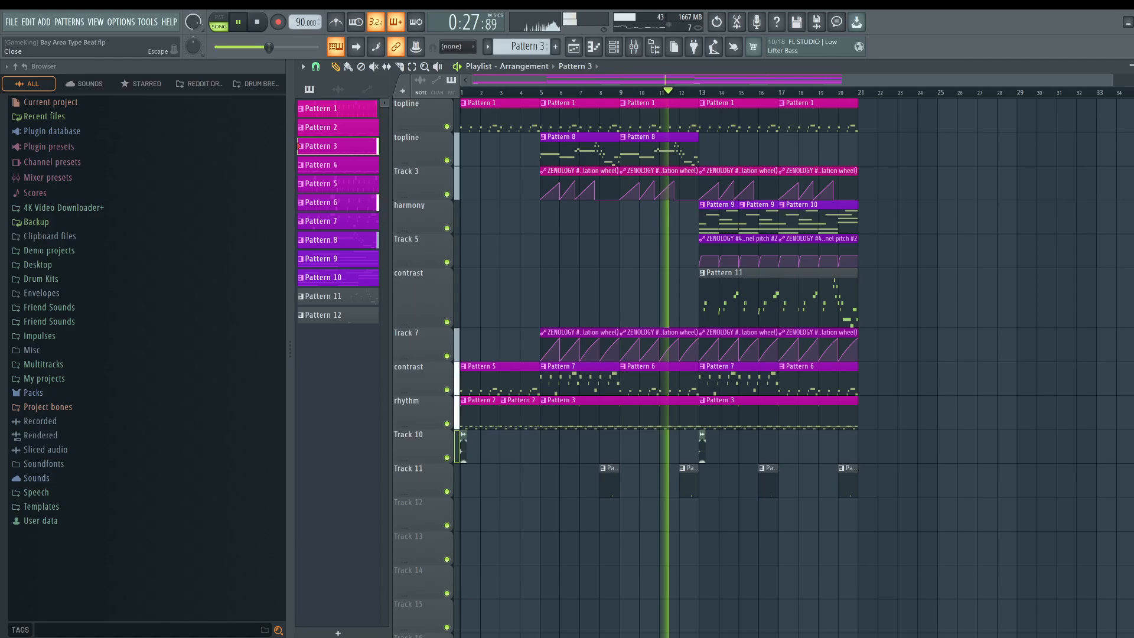
Close the playlist, mixer, Fruity DrumSynth Live, Fruity Soft Clipper, channel rack and browser to clear the workspace.
{"action": "left_click", "coordinate": [1132, 66]}
{"action": "left_click", "coordinate": [734, 109]}
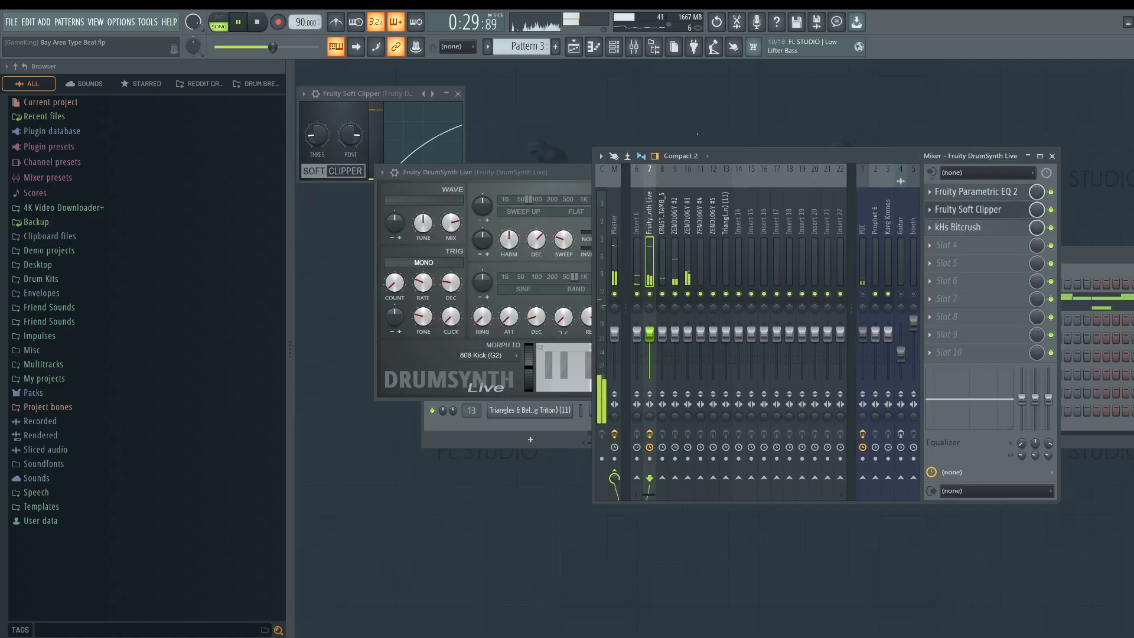
{"action": "left_click", "coordinate": [1052, 156]}
{"action": "key", "text": "Escape"}
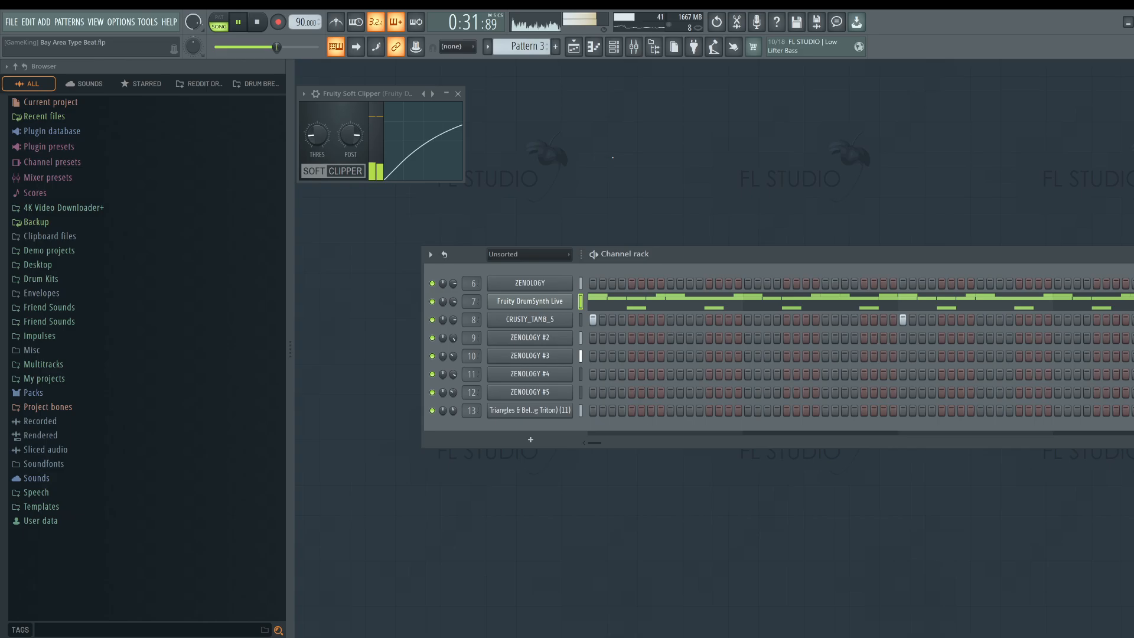
{"action": "left_click", "coordinate": [458, 93]}
{"action": "left_click", "coordinate": [614, 46]}
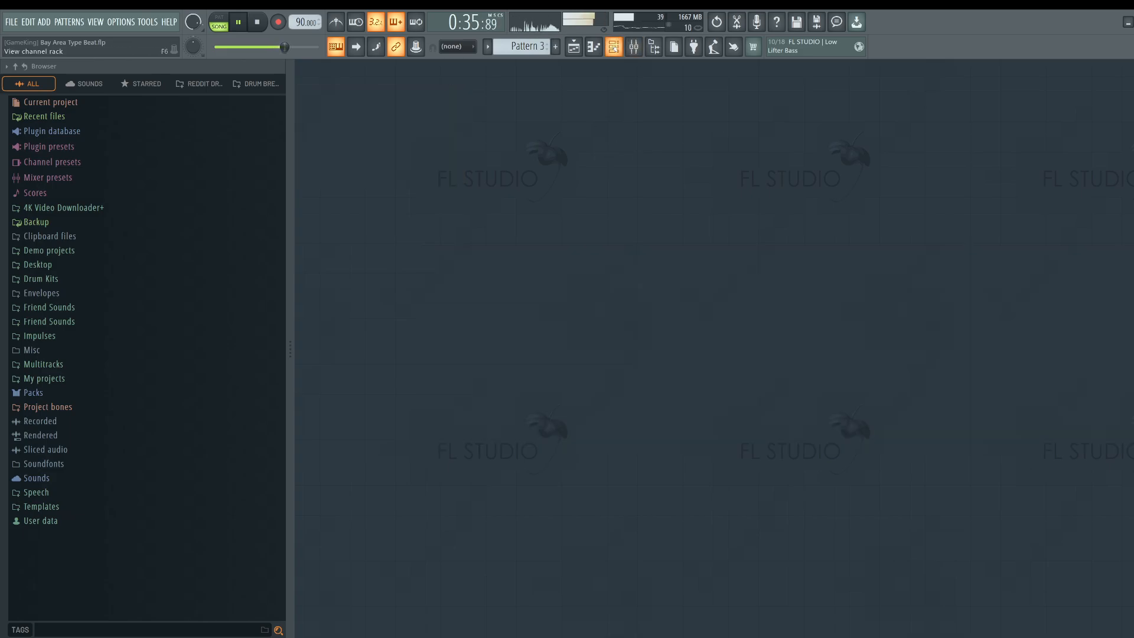
{"action": "left_click", "coordinate": [654, 48]}
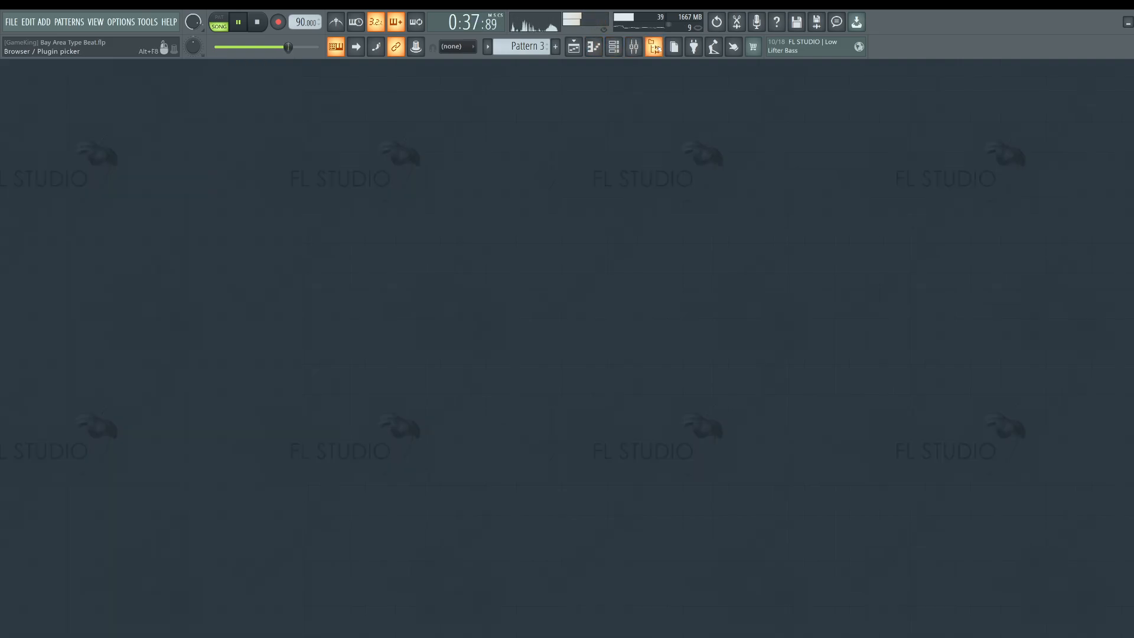
Reopen the playlist zoomed in on the arrangement and turn on auto-scrolling so it follows playback.
{"action": "left_click", "coordinate": [574, 47]}
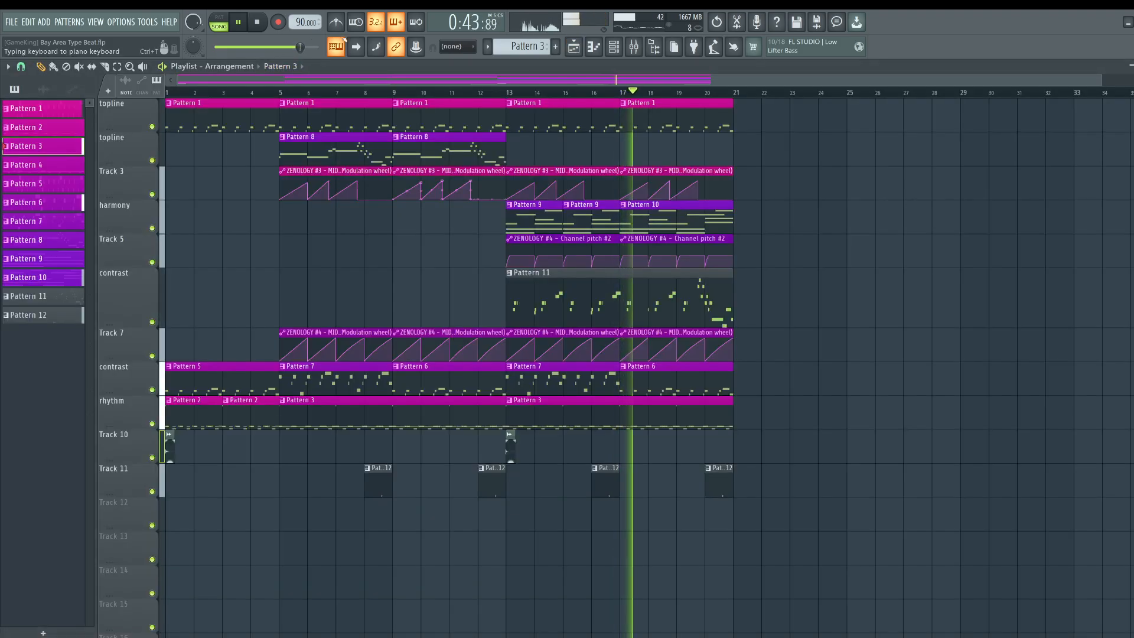
{"action": "left_click", "coordinate": [356, 48]}
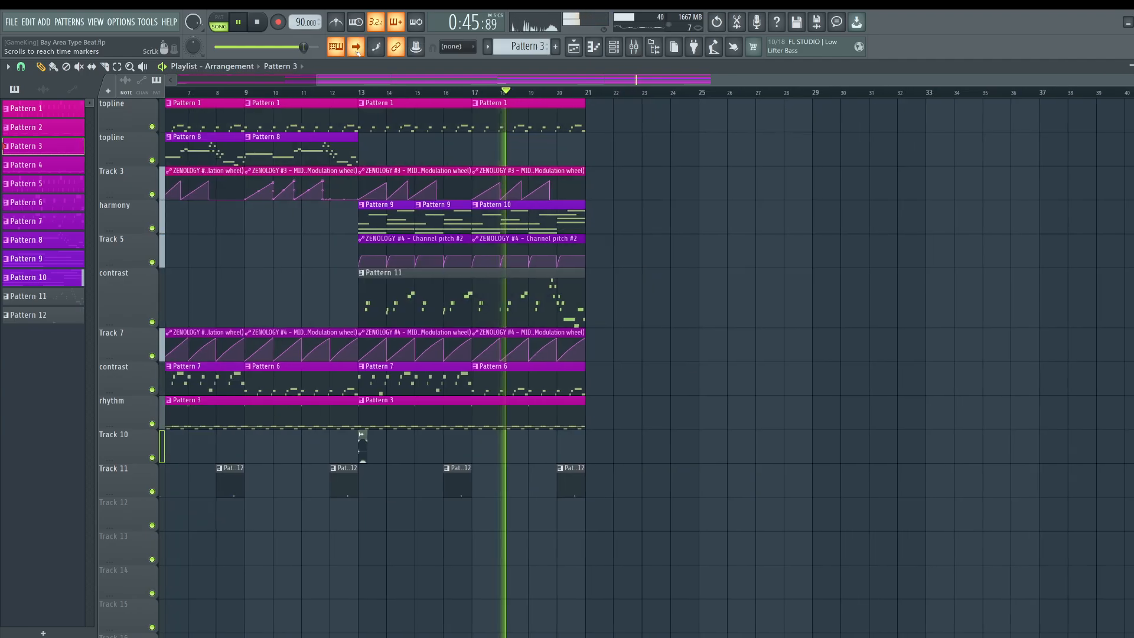
{"action": "scroll", "coordinate": [366, 266], "scroll_direction": "up", "scroll_amount": 5}
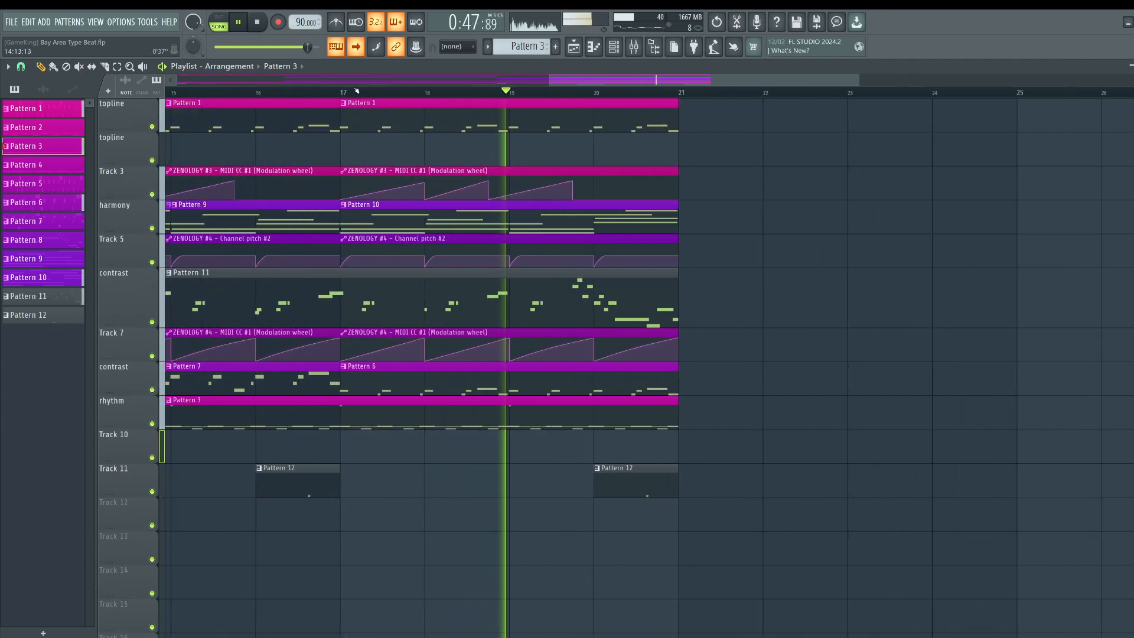
{"action": "key", "text": "F9"}
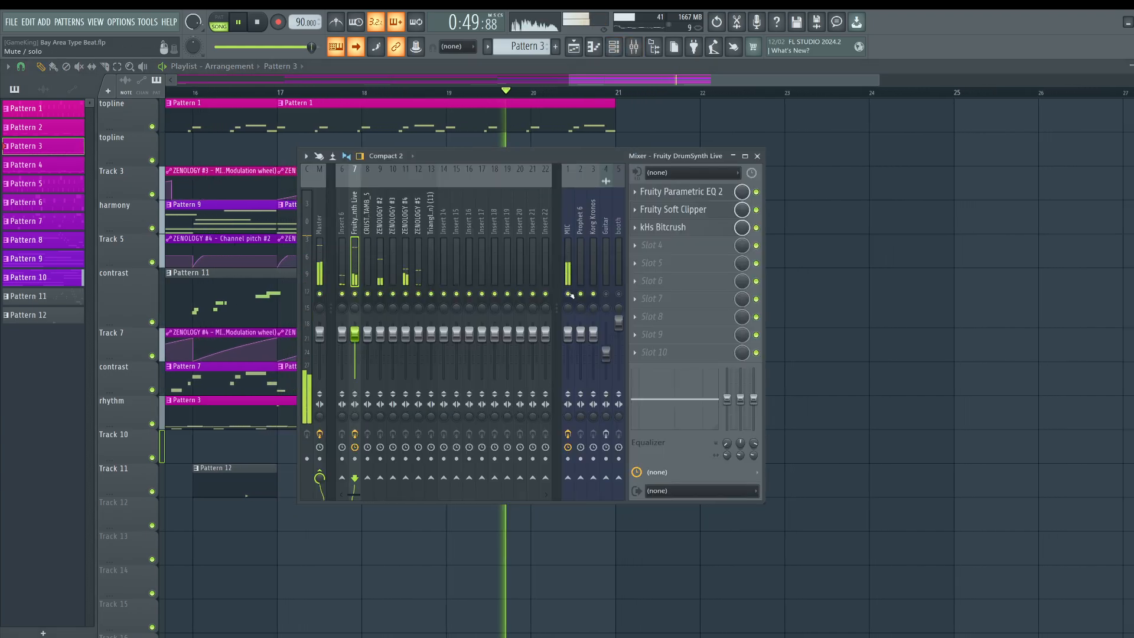
{"action": "key", "text": "F9"}
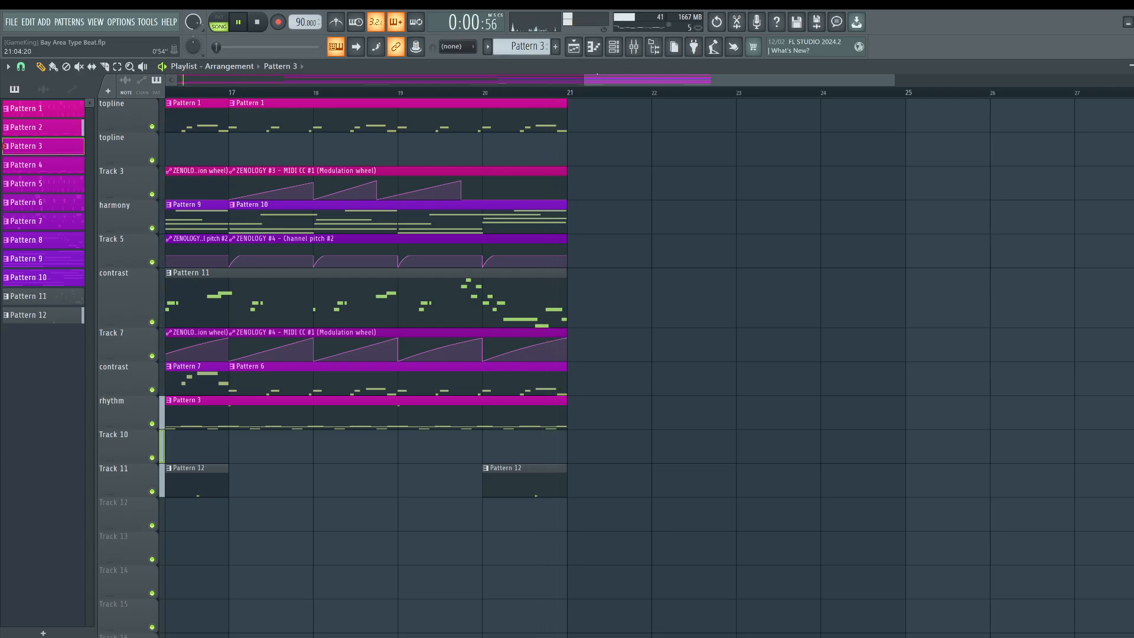
{"action": "left_click", "coordinate": [355, 47]}
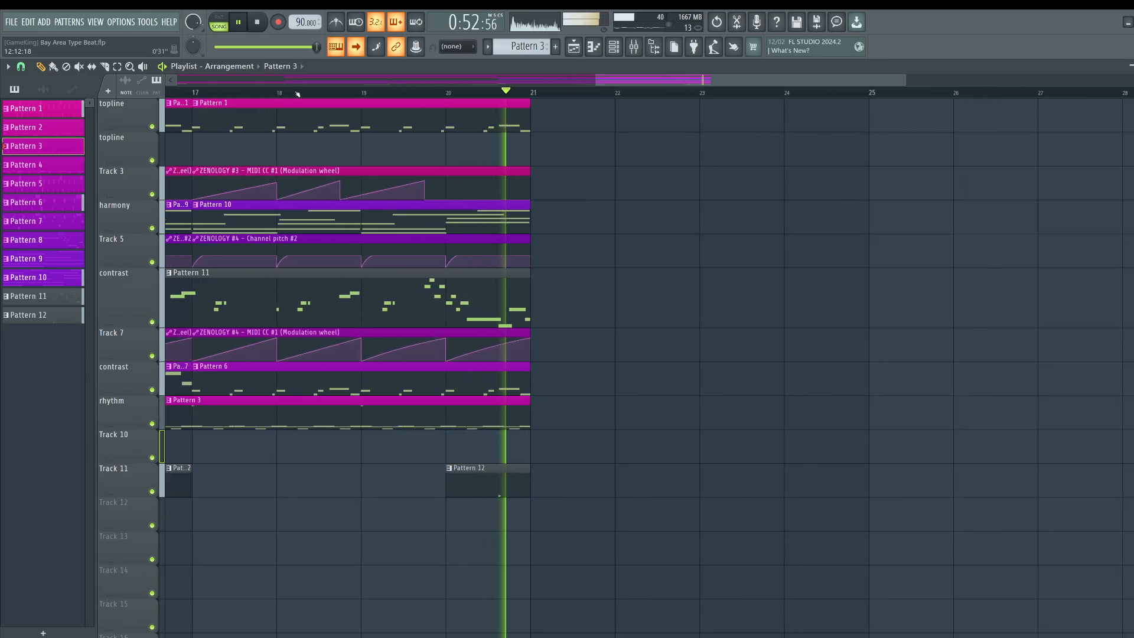
Check the mixer during playback from the song's start, and close the playlist and mixer.
{"action": "left_click", "coordinate": [634, 47]}
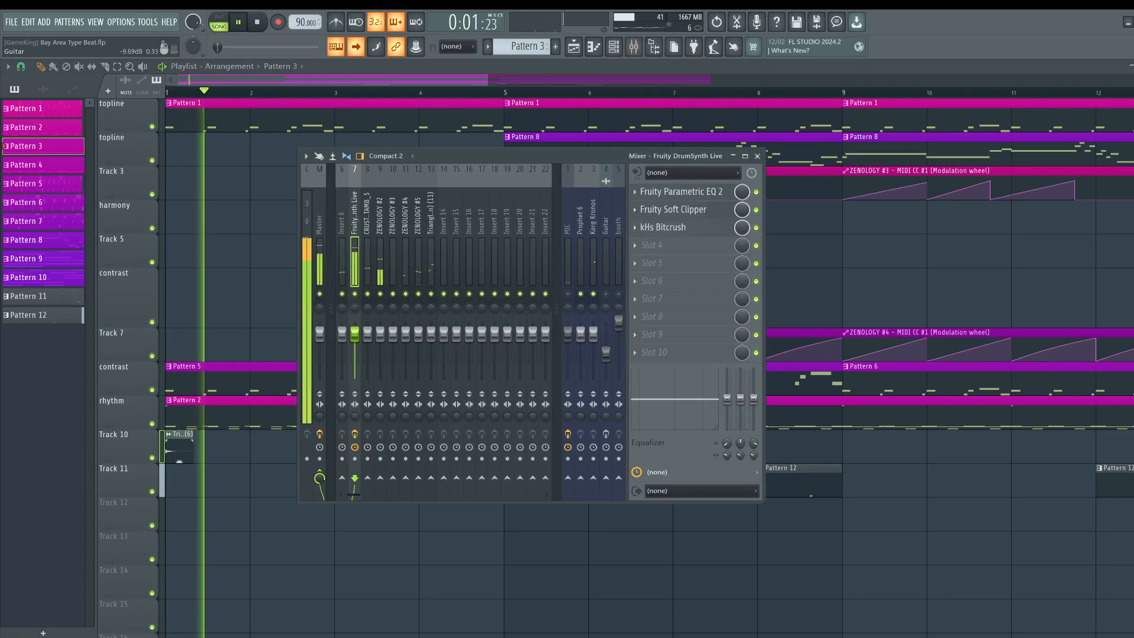
{"action": "left_click", "coordinate": [864, 258]}
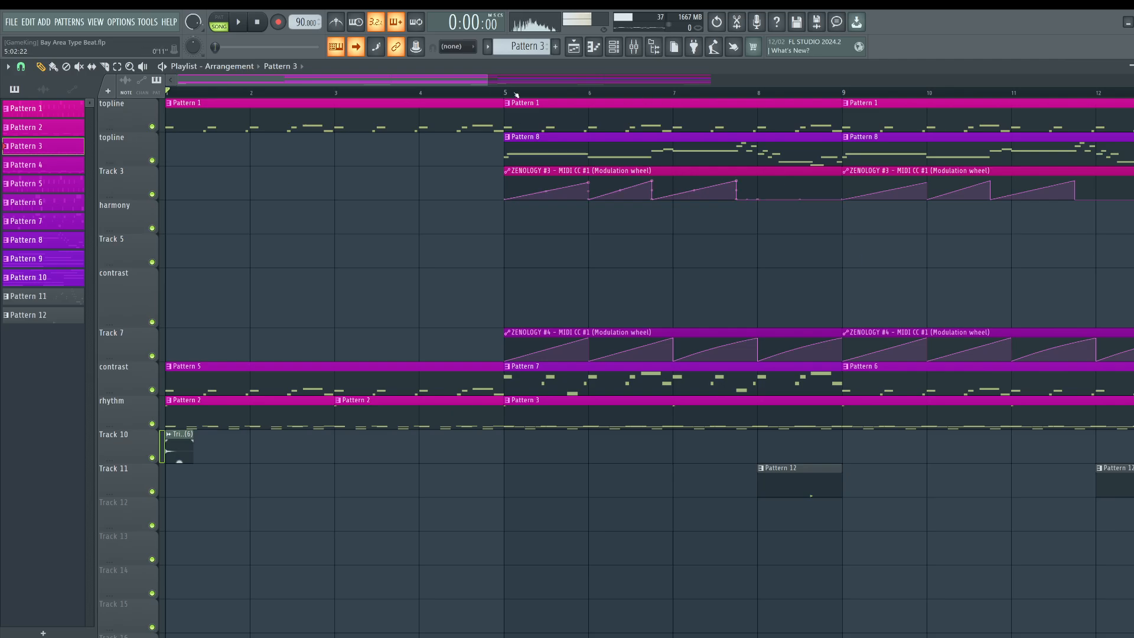
{"action": "scroll", "coordinate": [509, 94], "scroll_direction": "down", "scroll_amount": 4}
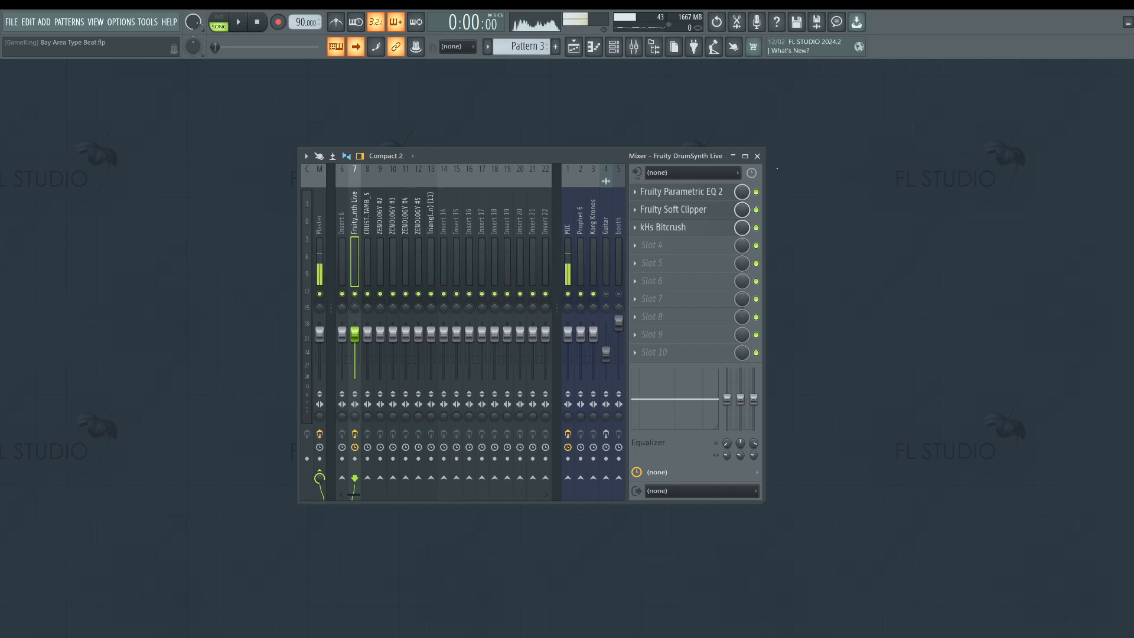
{"action": "left_click", "coordinate": [757, 156]}
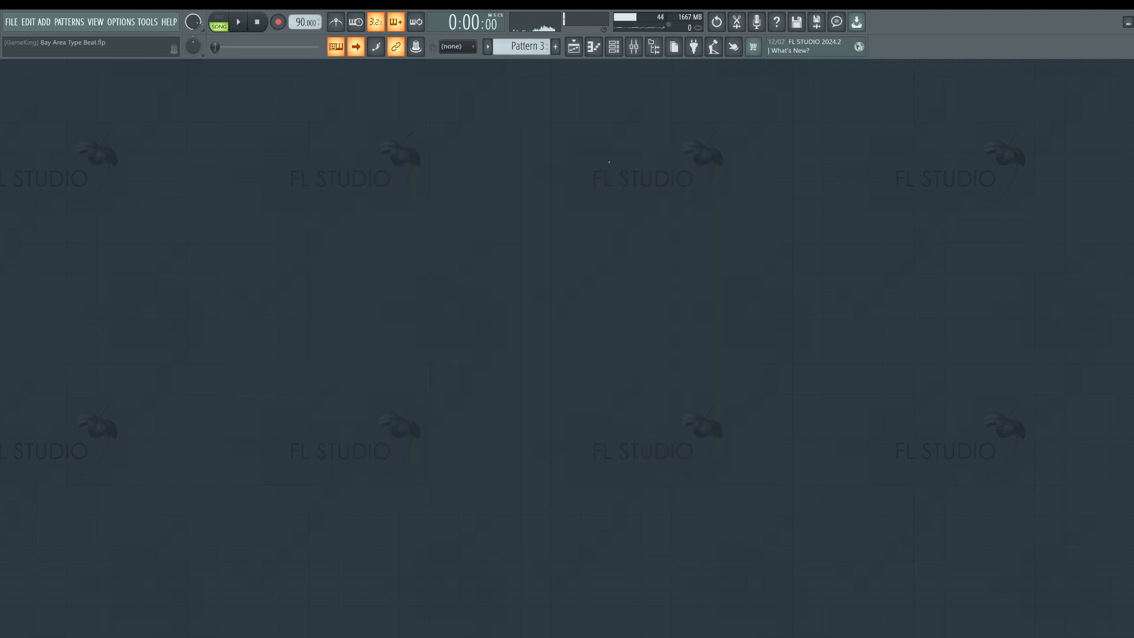